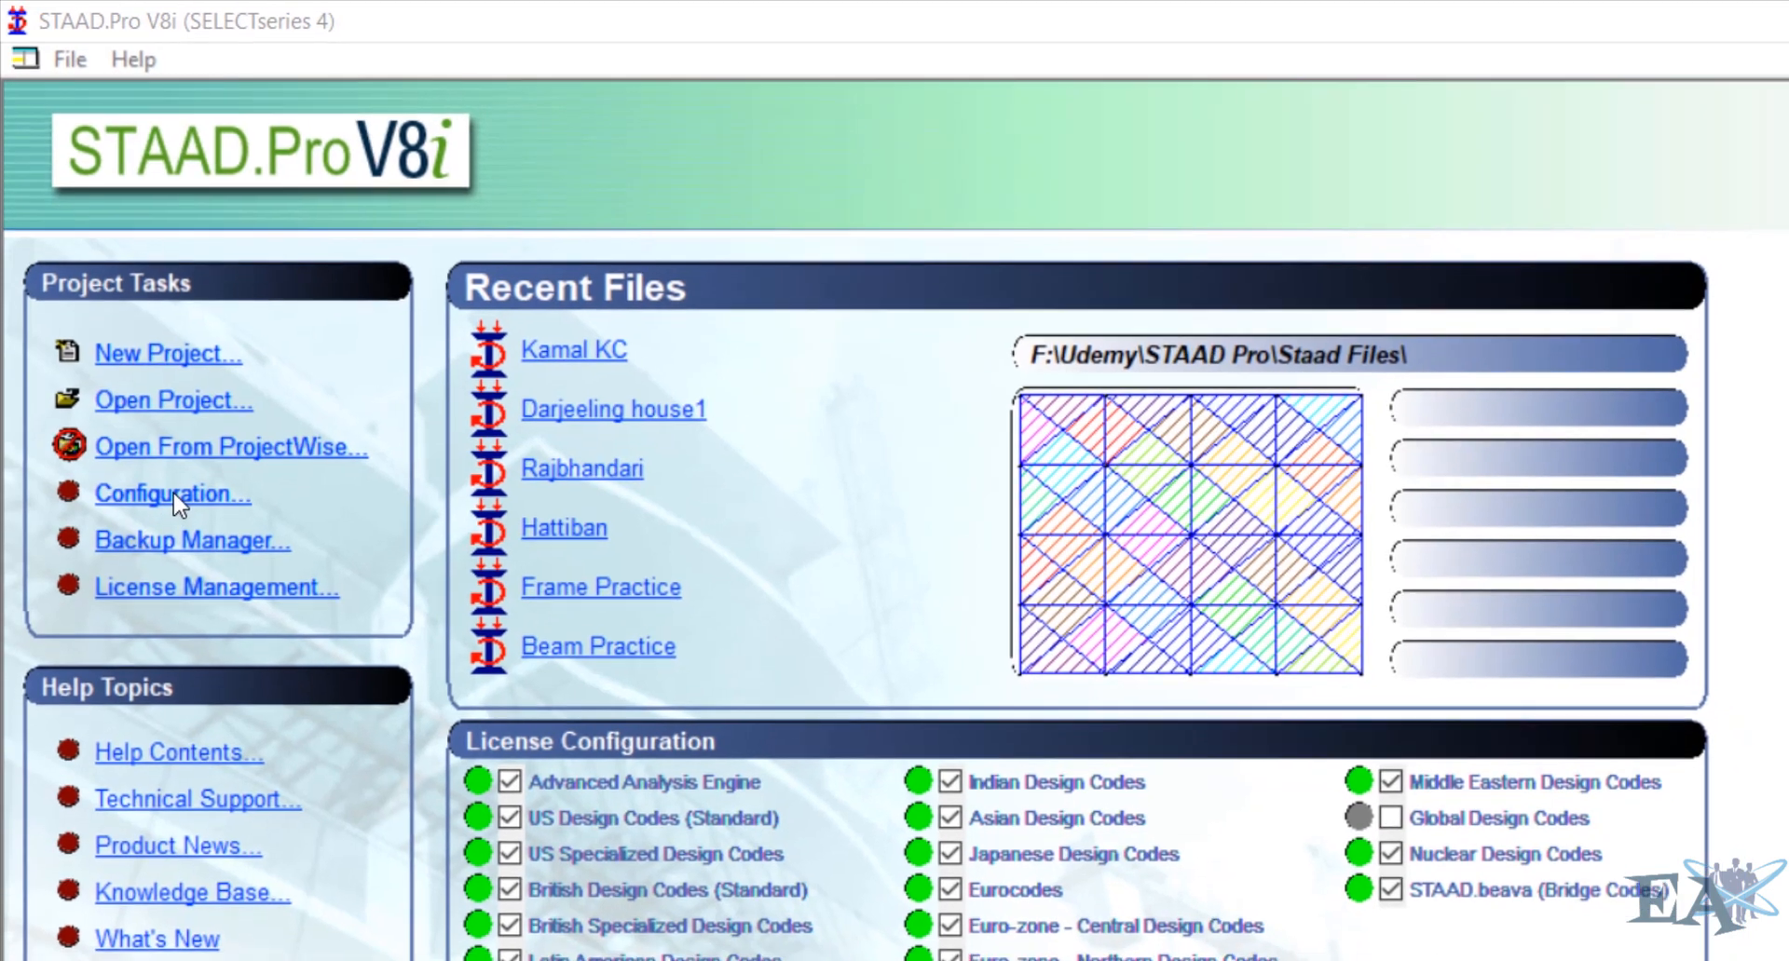
Review the program configuration's base unit, background color and default design codes, and accept the settings
{"action": "left_click", "coordinate": [177, 505]}
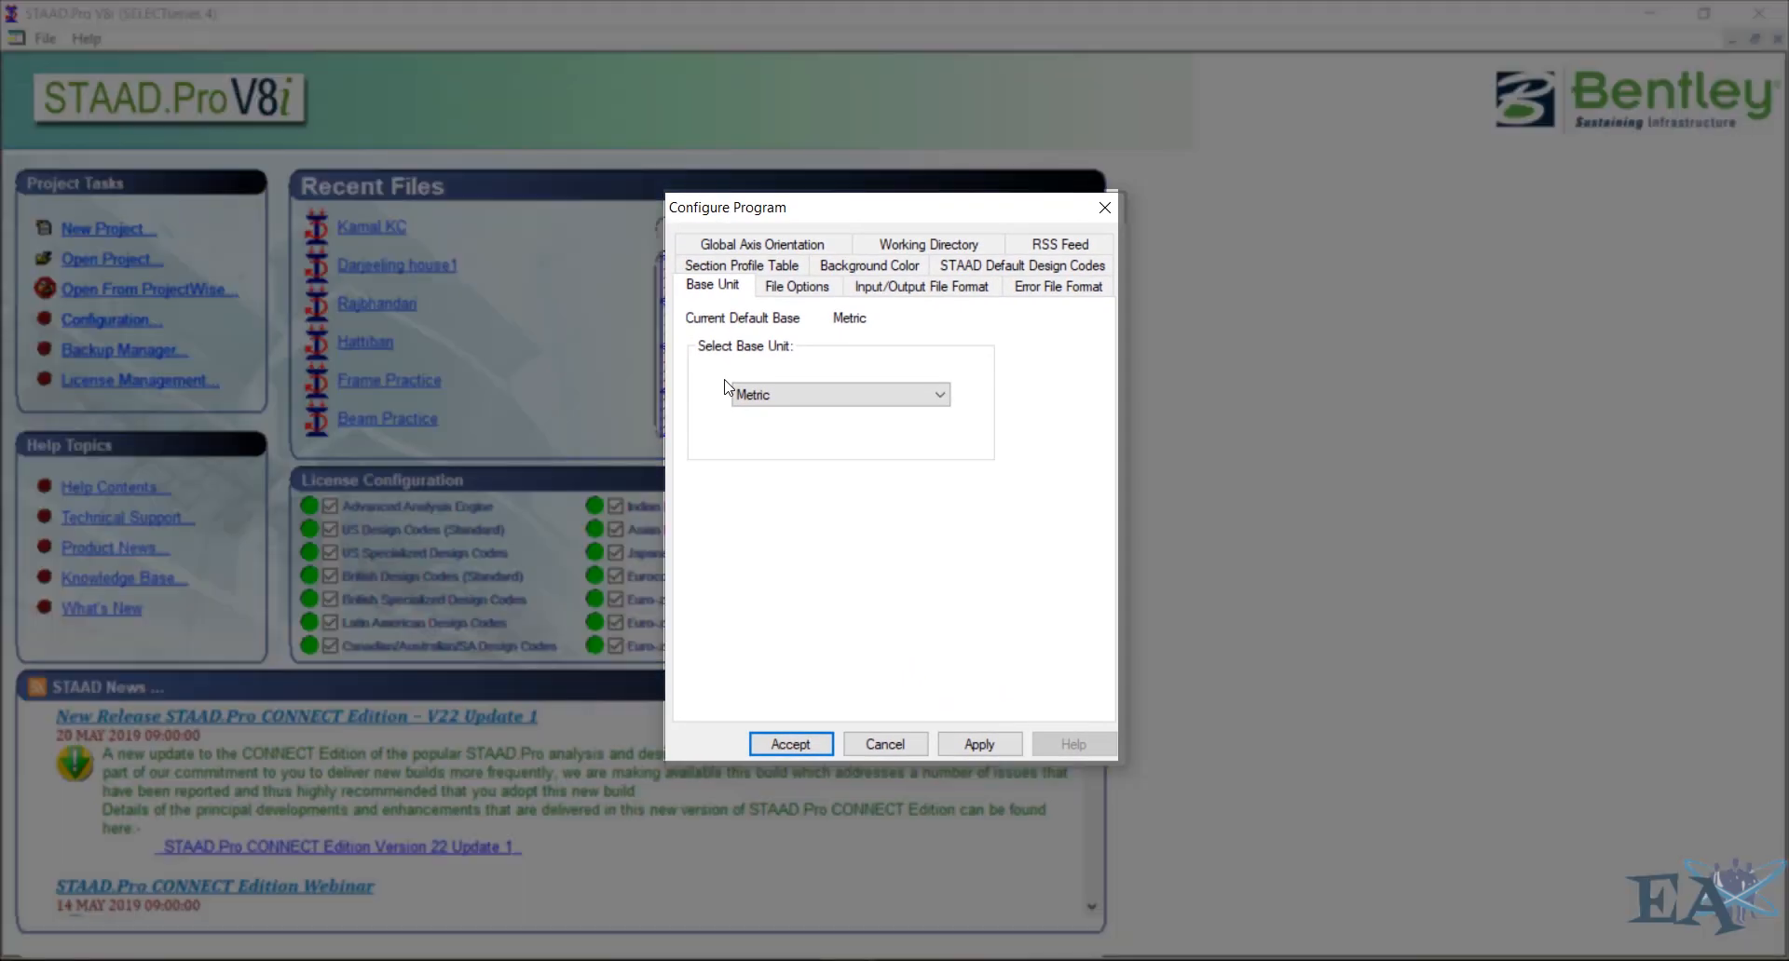
{"action": "left_click", "coordinate": [778, 398]}
{"action": "left_click", "coordinate": [778, 398]}
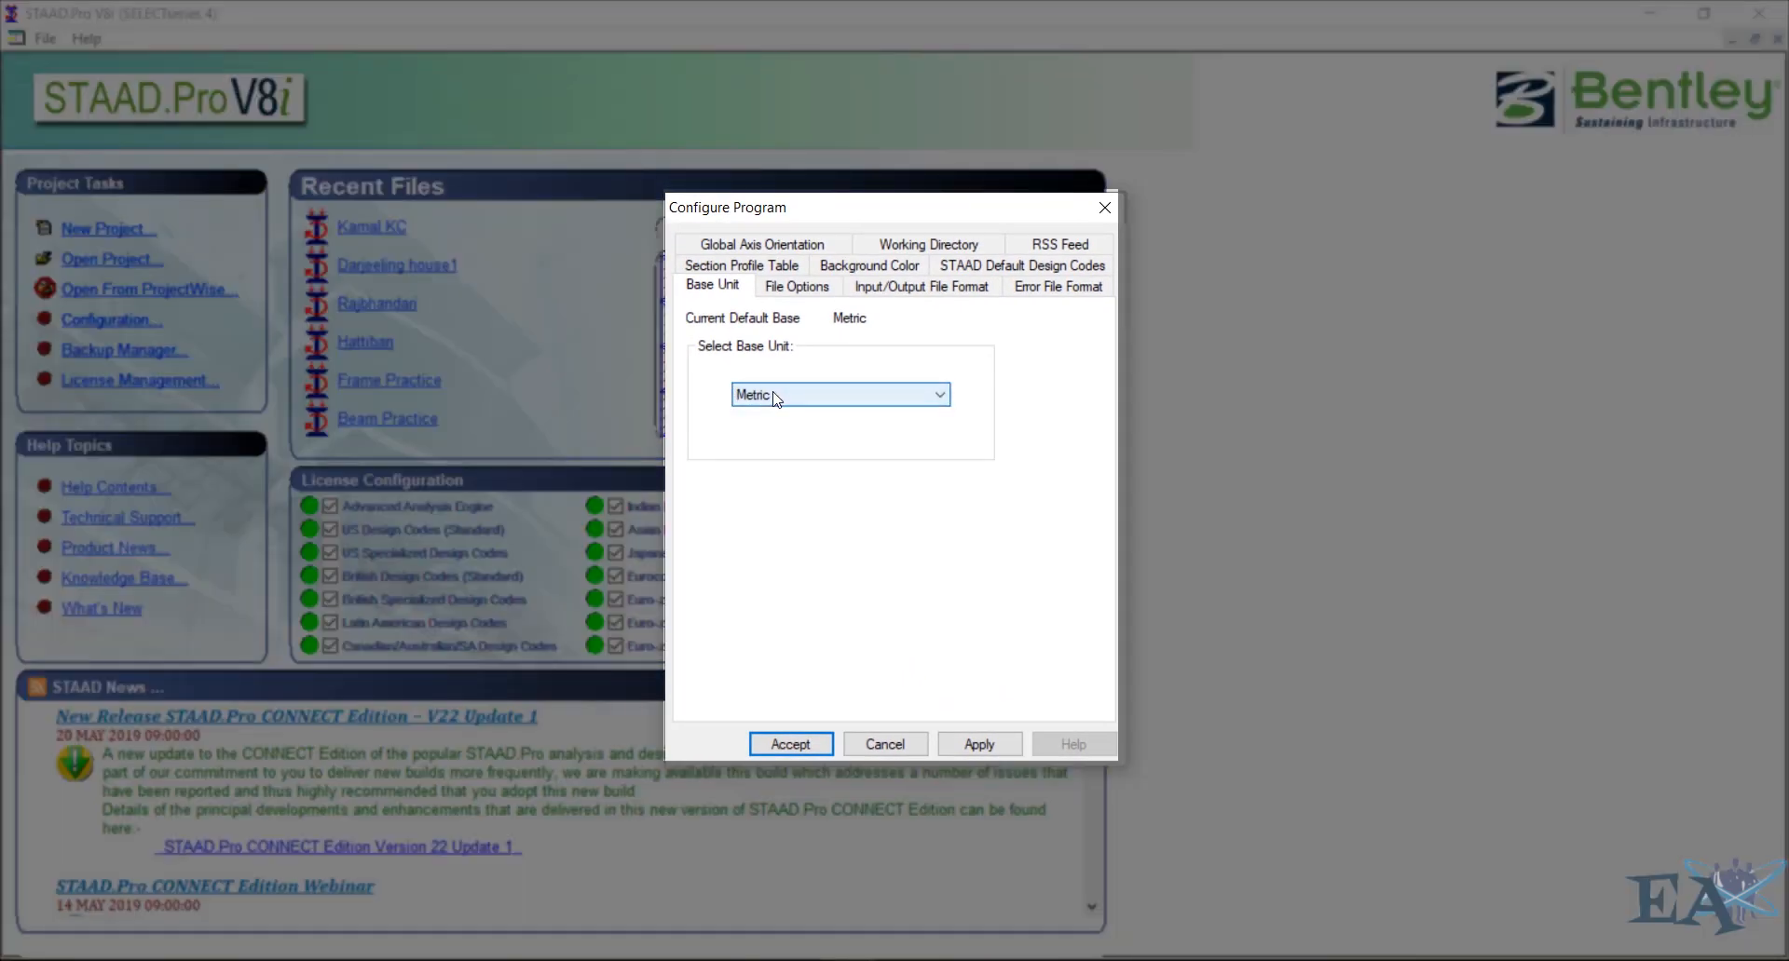
{"action": "left_click", "coordinate": [762, 244]}
{"action": "left_click", "coordinate": [847, 247]}
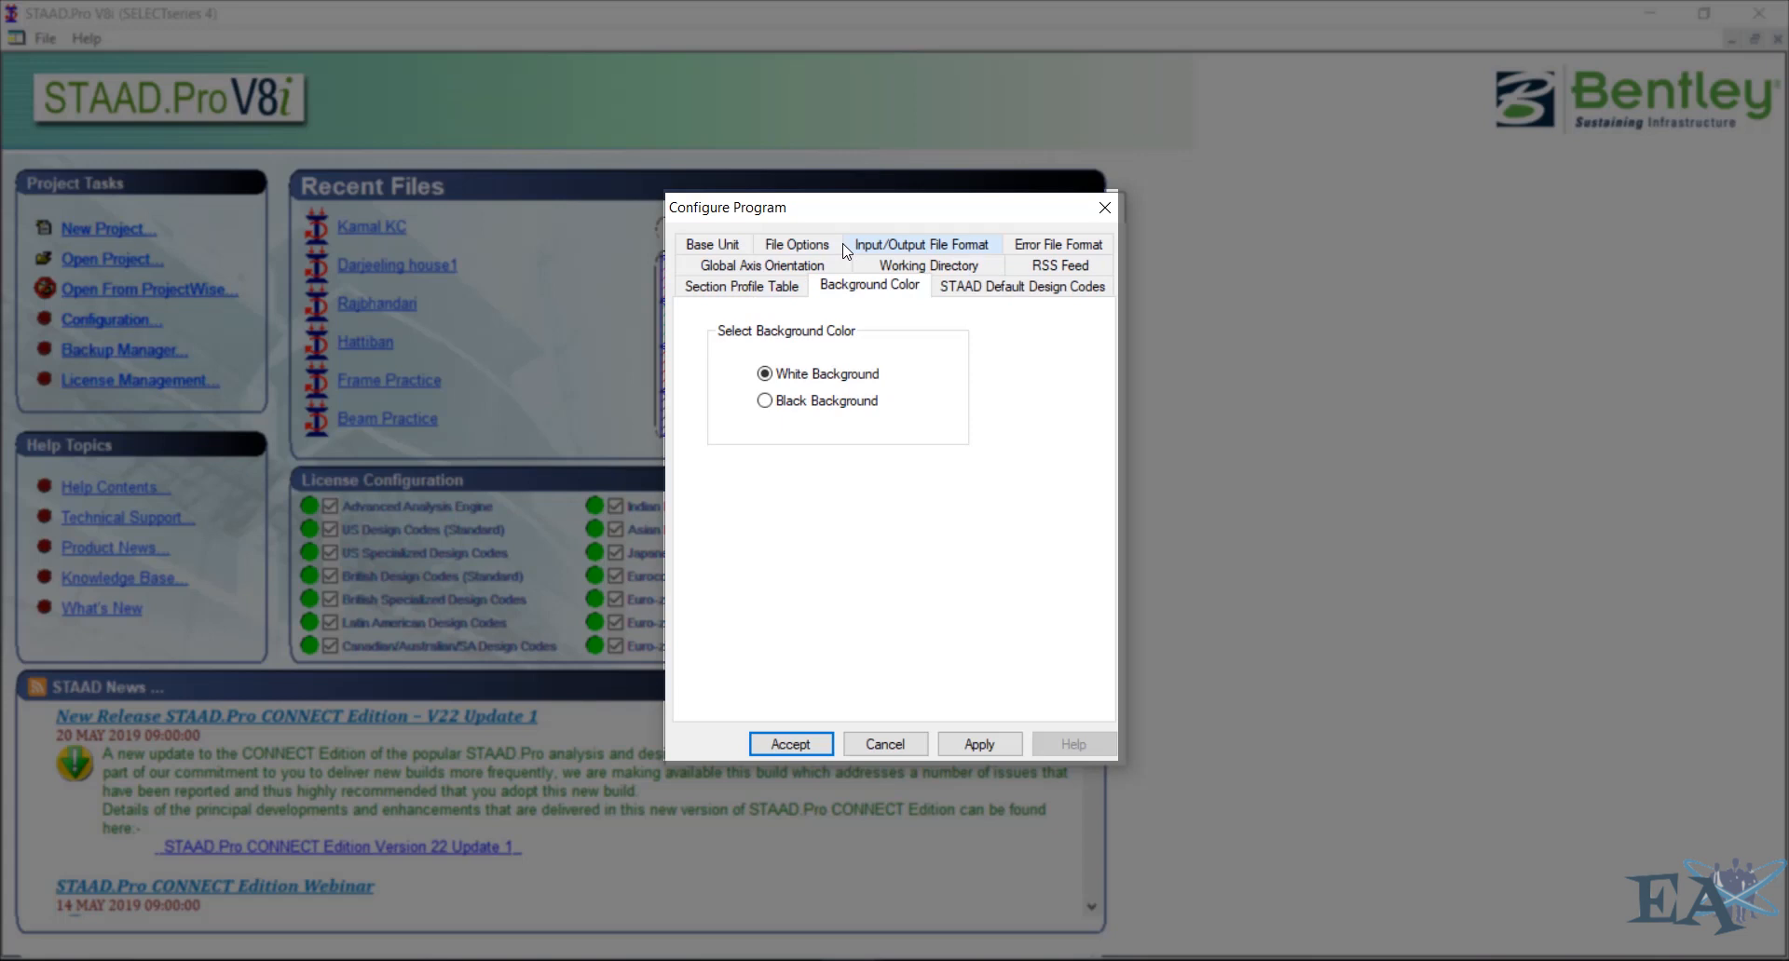
{"action": "left_click", "coordinate": [1063, 288]}
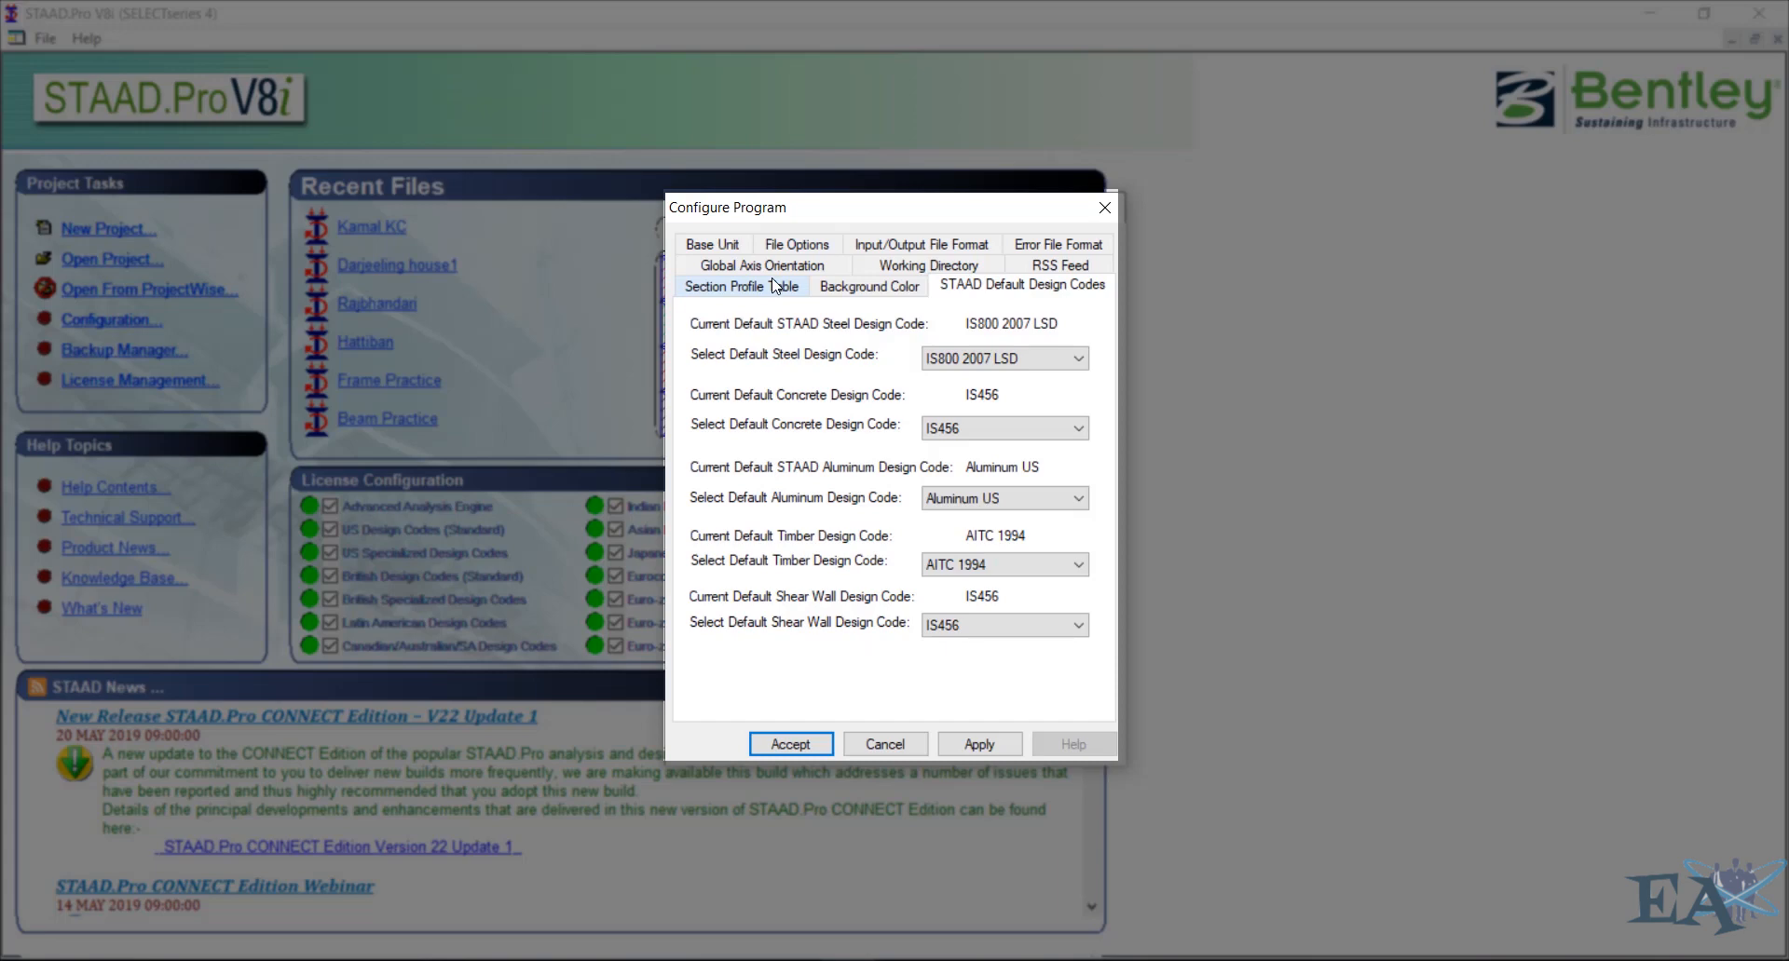
{"action": "left_click", "coordinate": [806, 747]}
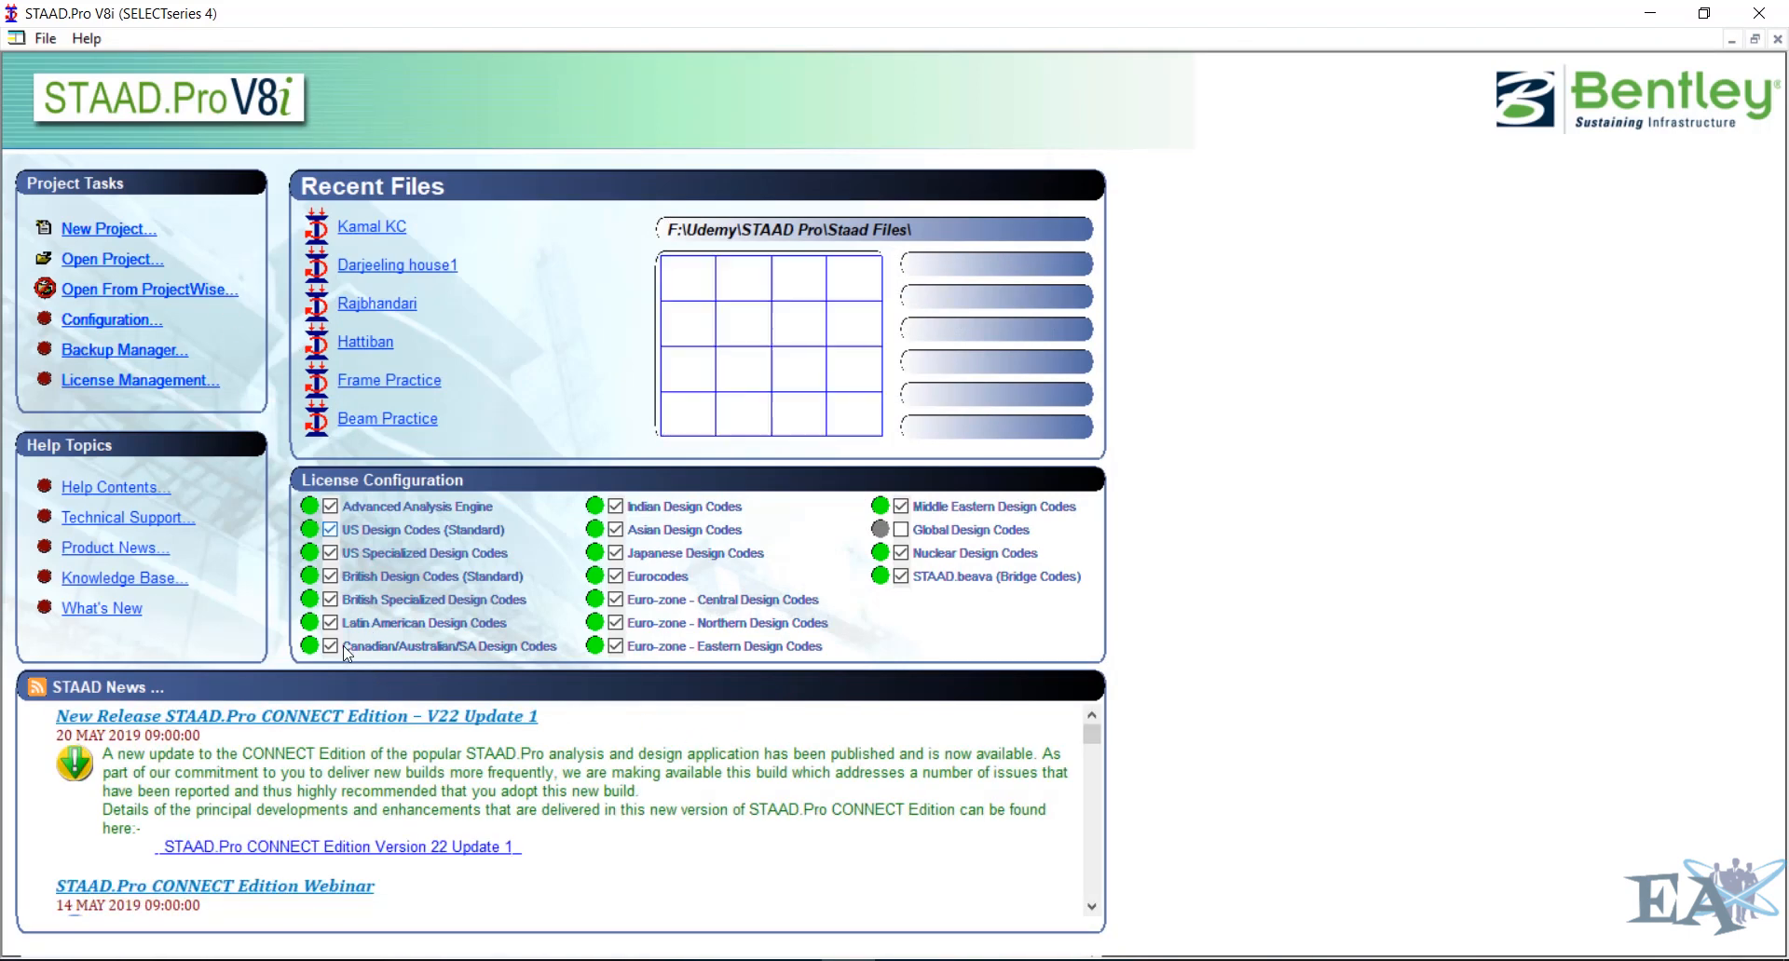
Start a new project of the Space structure type with the file name 3D Frame Practice
{"action": "left_click", "coordinate": [111, 238]}
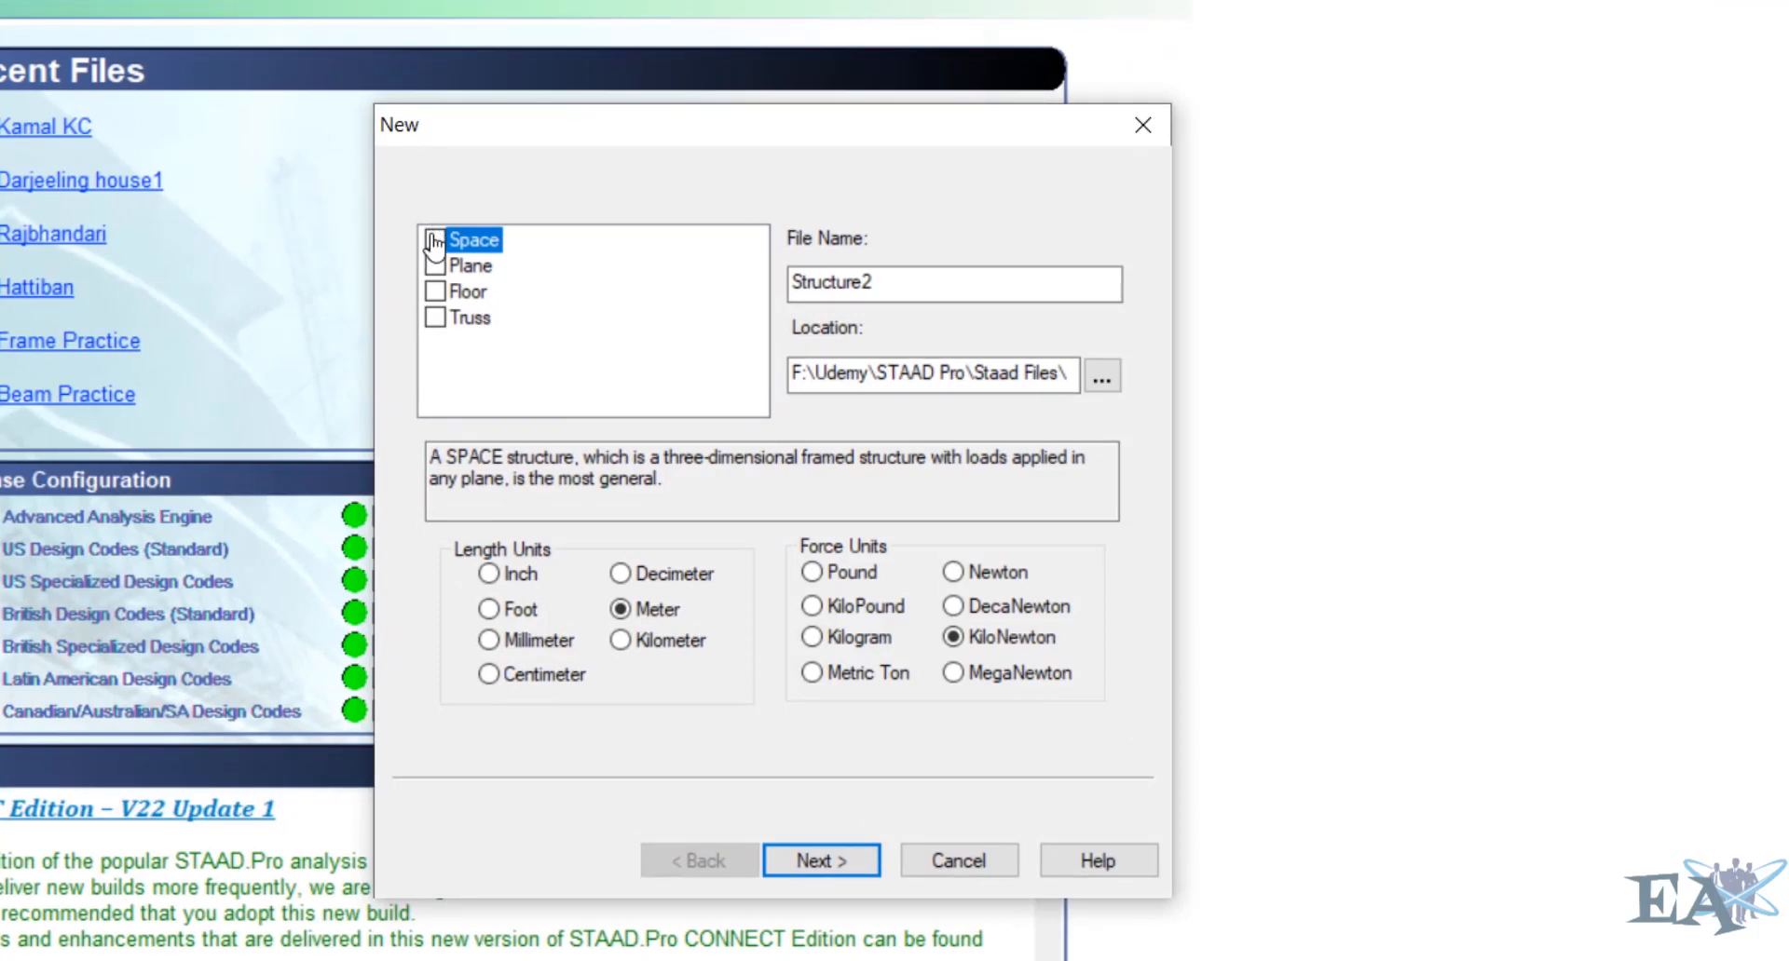
{"action": "left_click", "coordinate": [434, 242]}
{"action": "left_click", "coordinate": [434, 240]}
{"action": "double_click", "coordinate": [908, 287]}
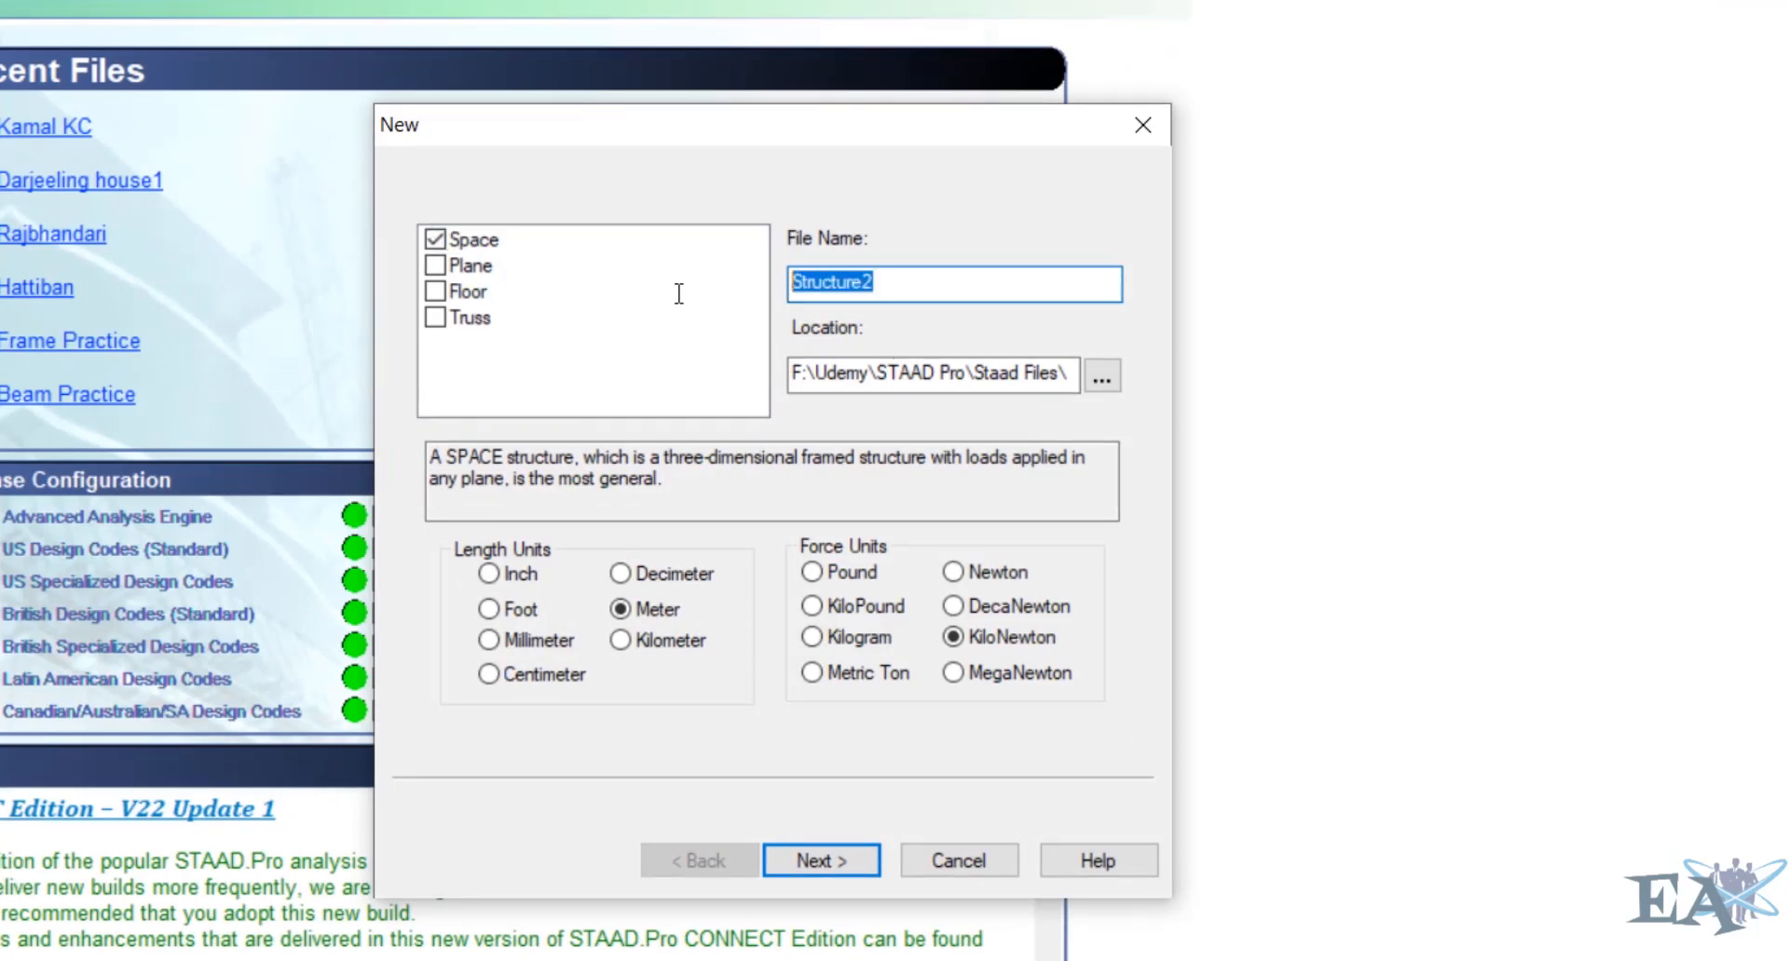
{"action": "type", "text": "#D"}
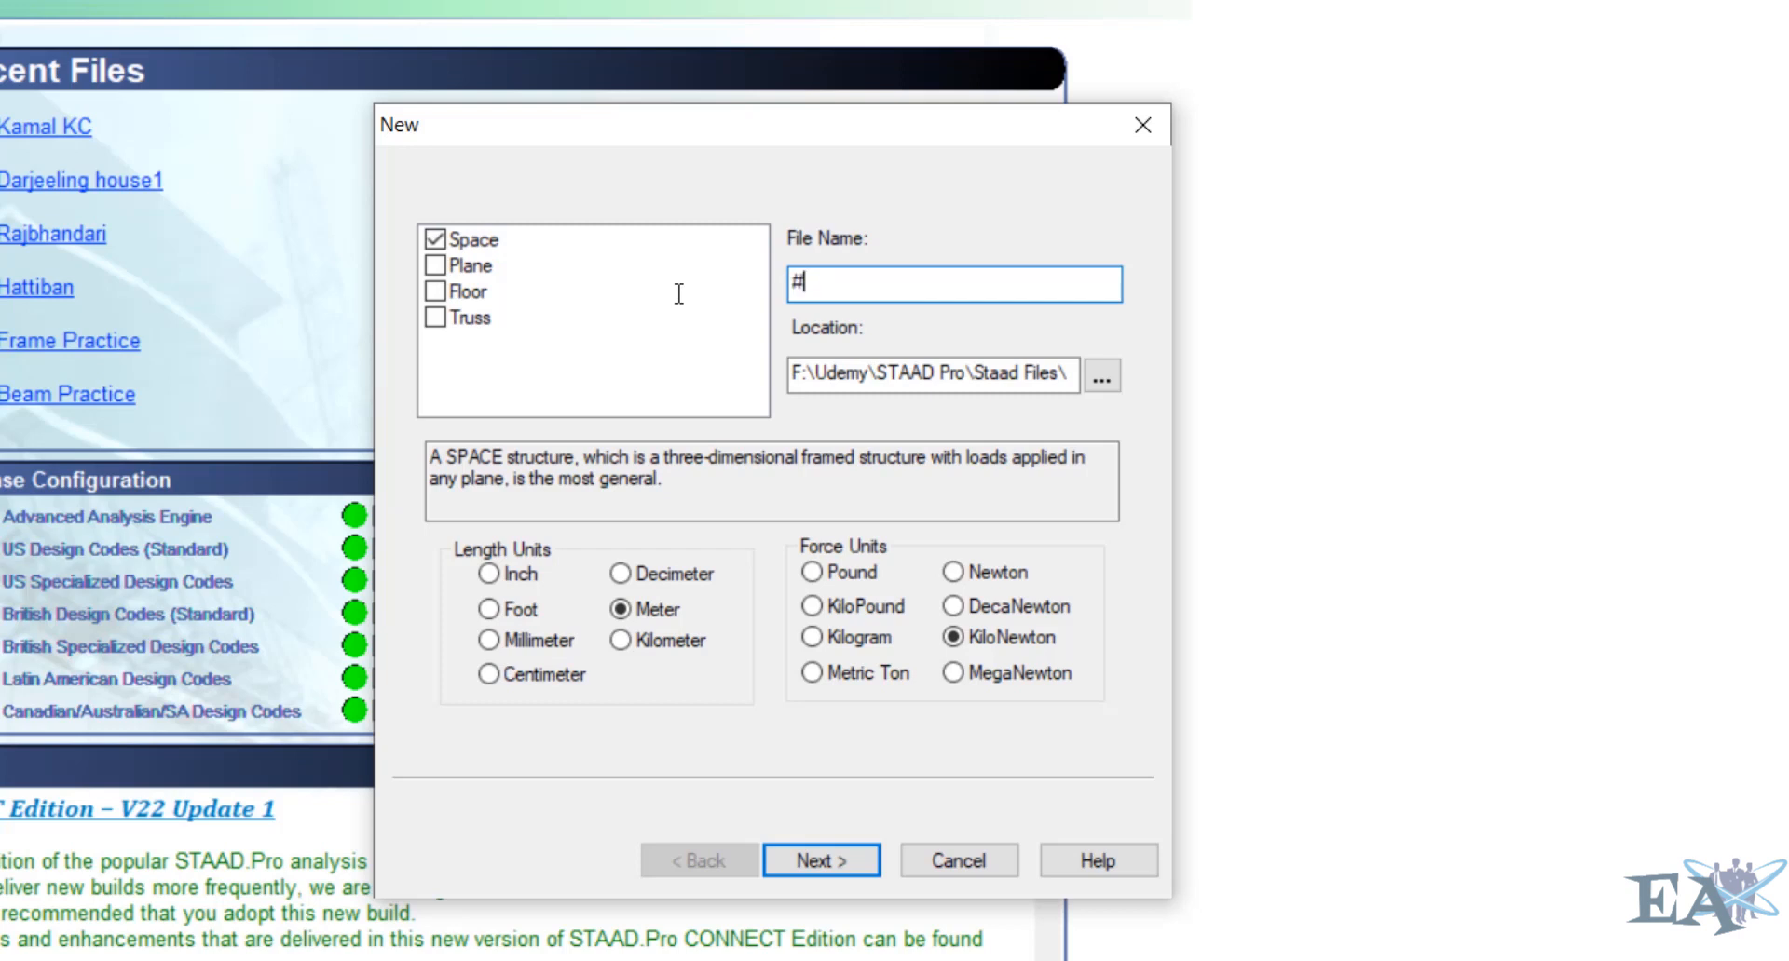
{"action": "key", "text": "BackSpace"}
{"action": "key", "text": "BackSpace"}
{"action": "key", "text": "BackSpace"}
{"action": "type", "text": "3D Frame Prac"}
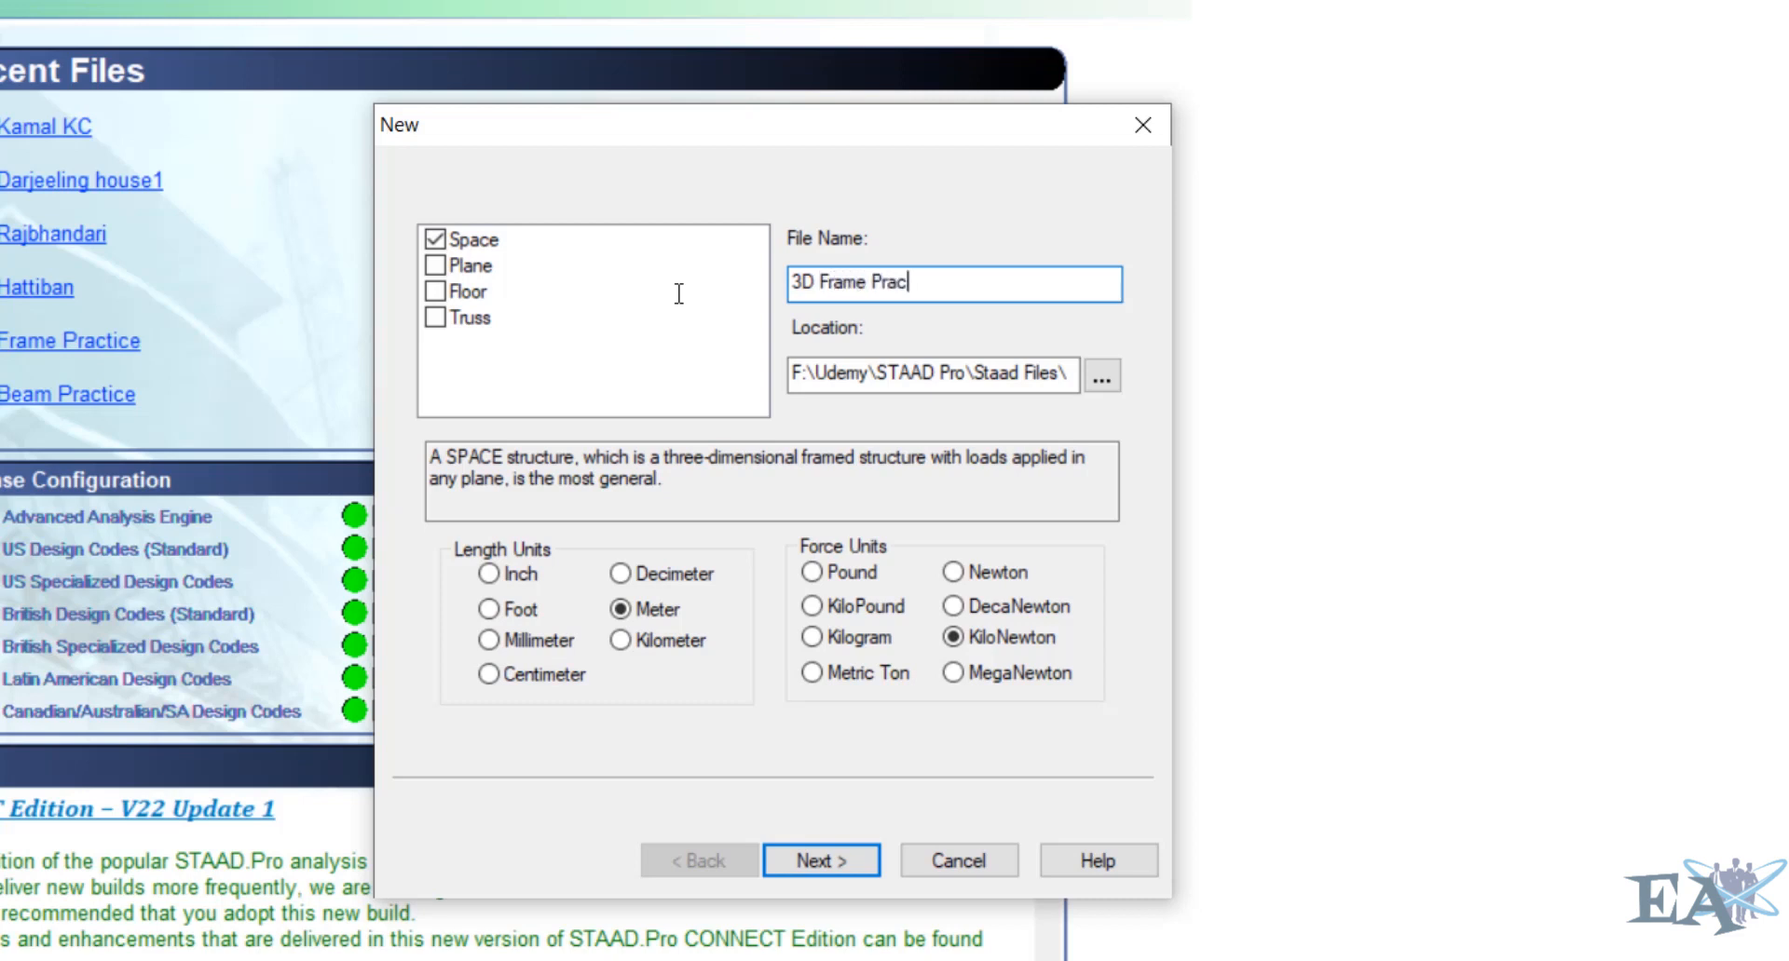
{"action": "type", "text": "tice"}
{"action": "left_click", "coordinate": [844, 862]}
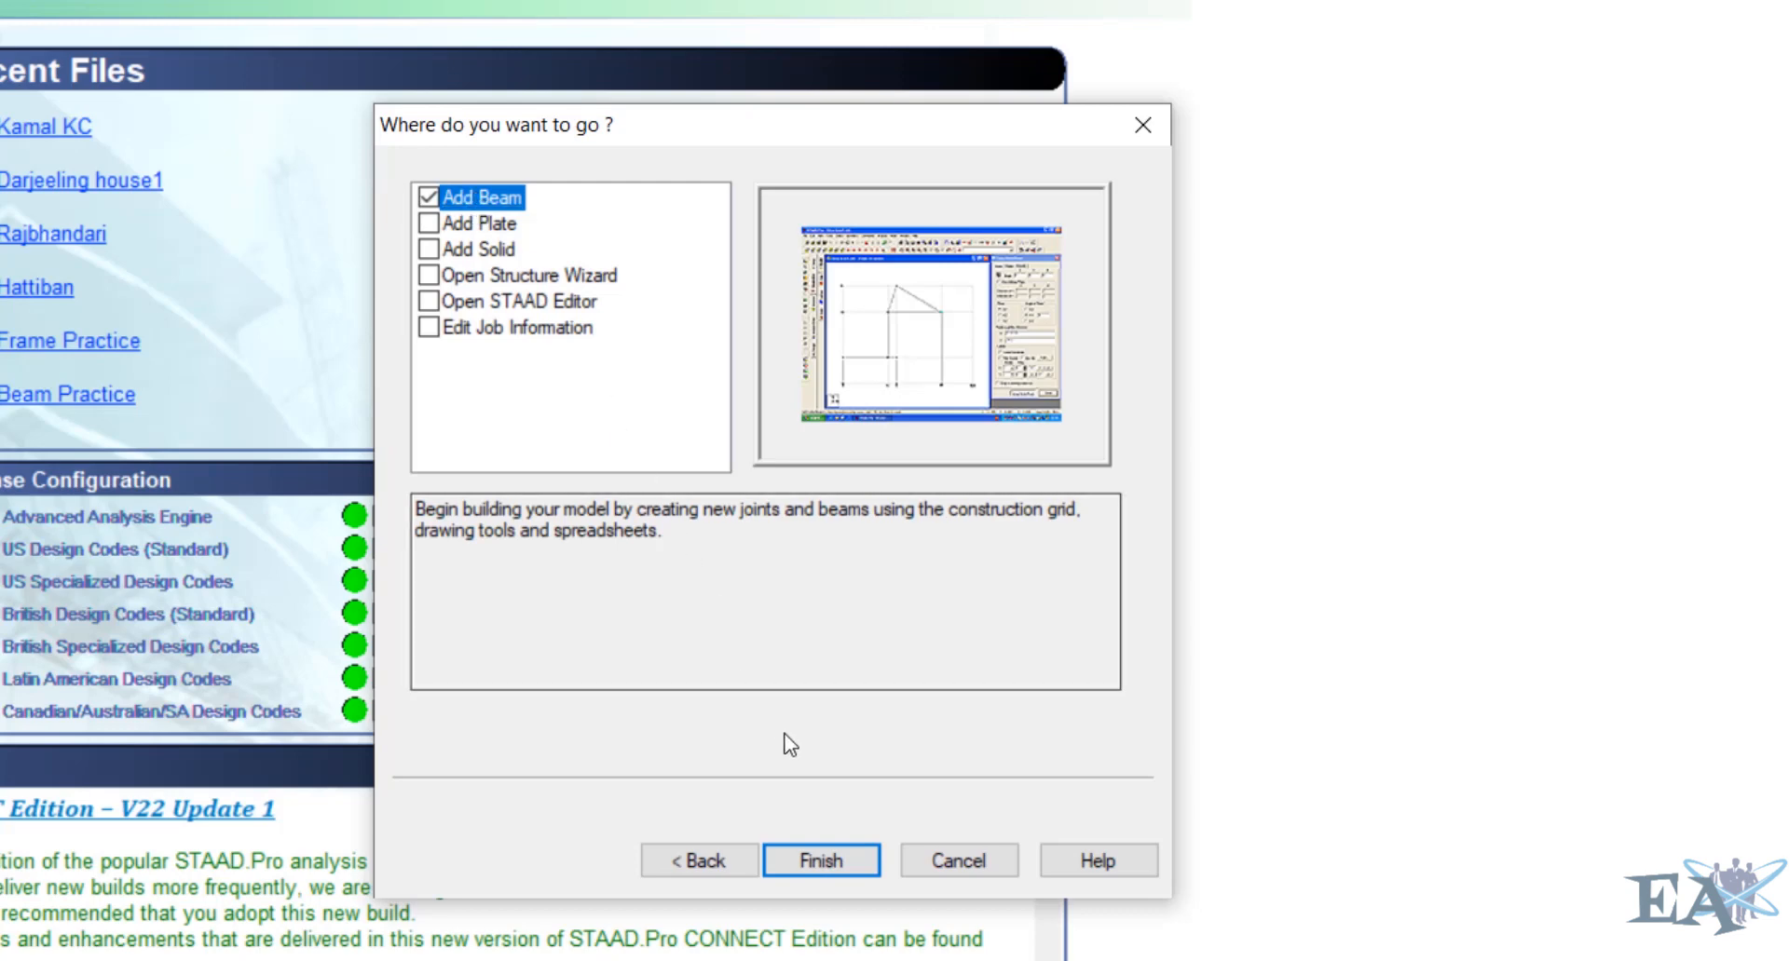
Finish creating the project with the Add Beam option and close the Snap Node/Beam grid
{"action": "left_click", "coordinate": [825, 859]}
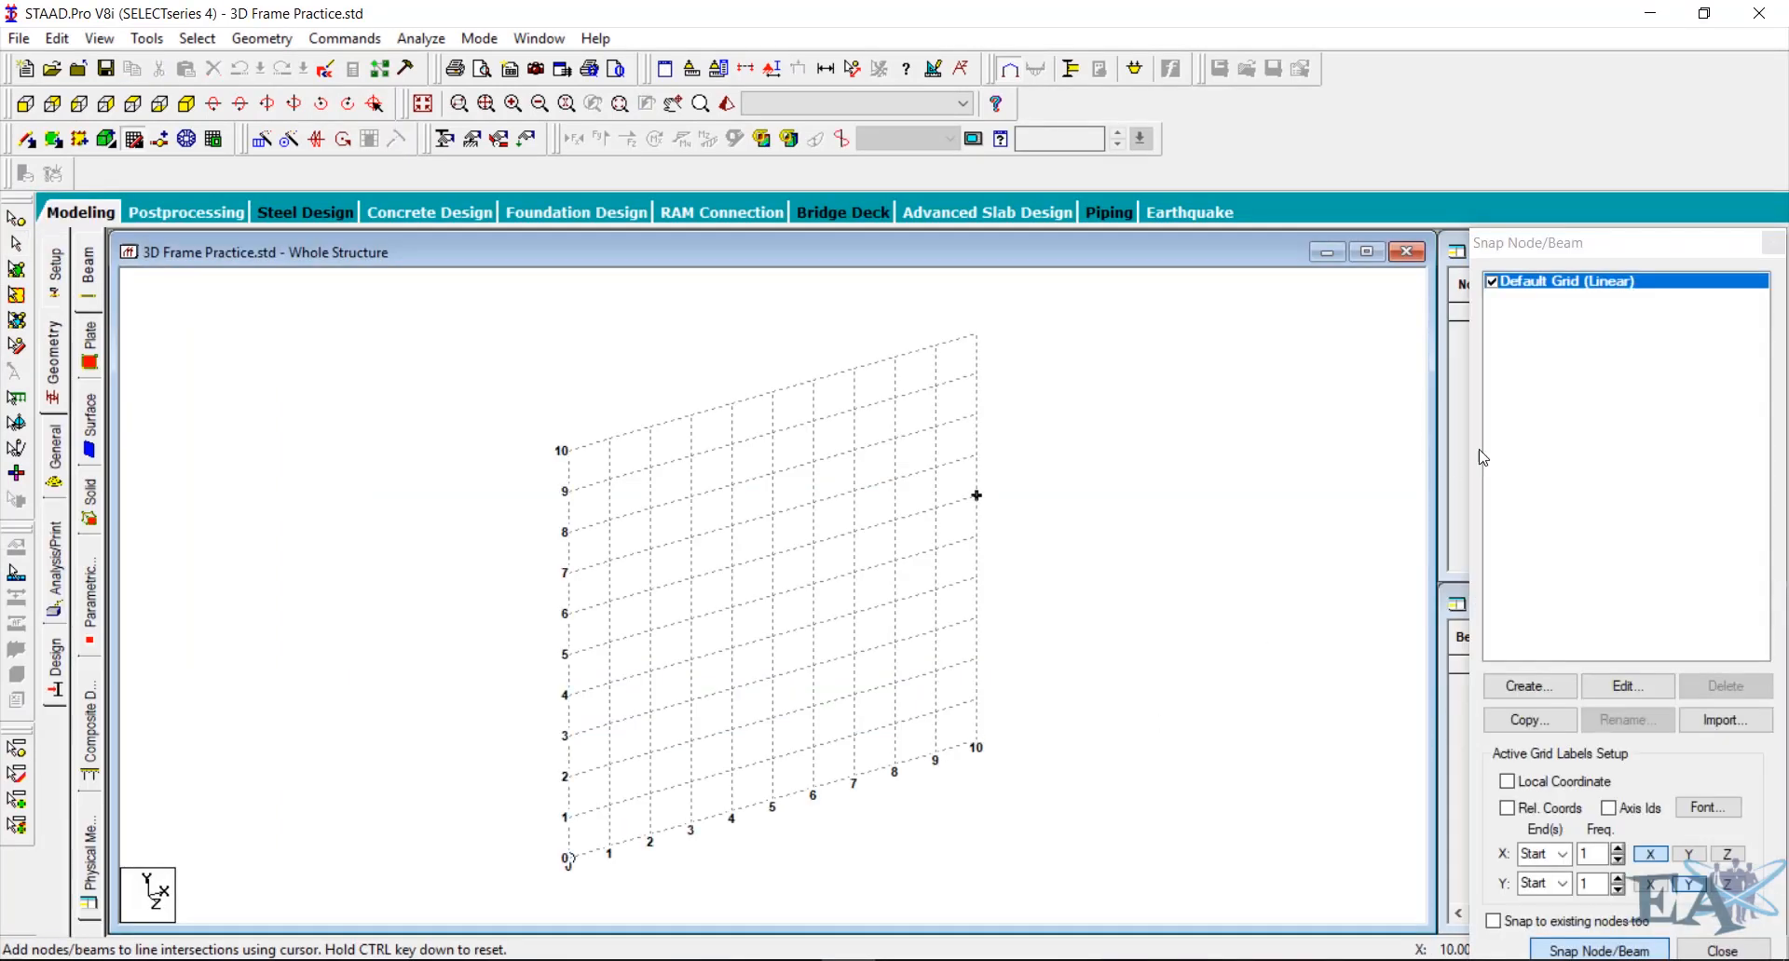
{"action": "left_click_drag", "start_coordinate": [1539, 244], "coordinate": [1026, 251]}
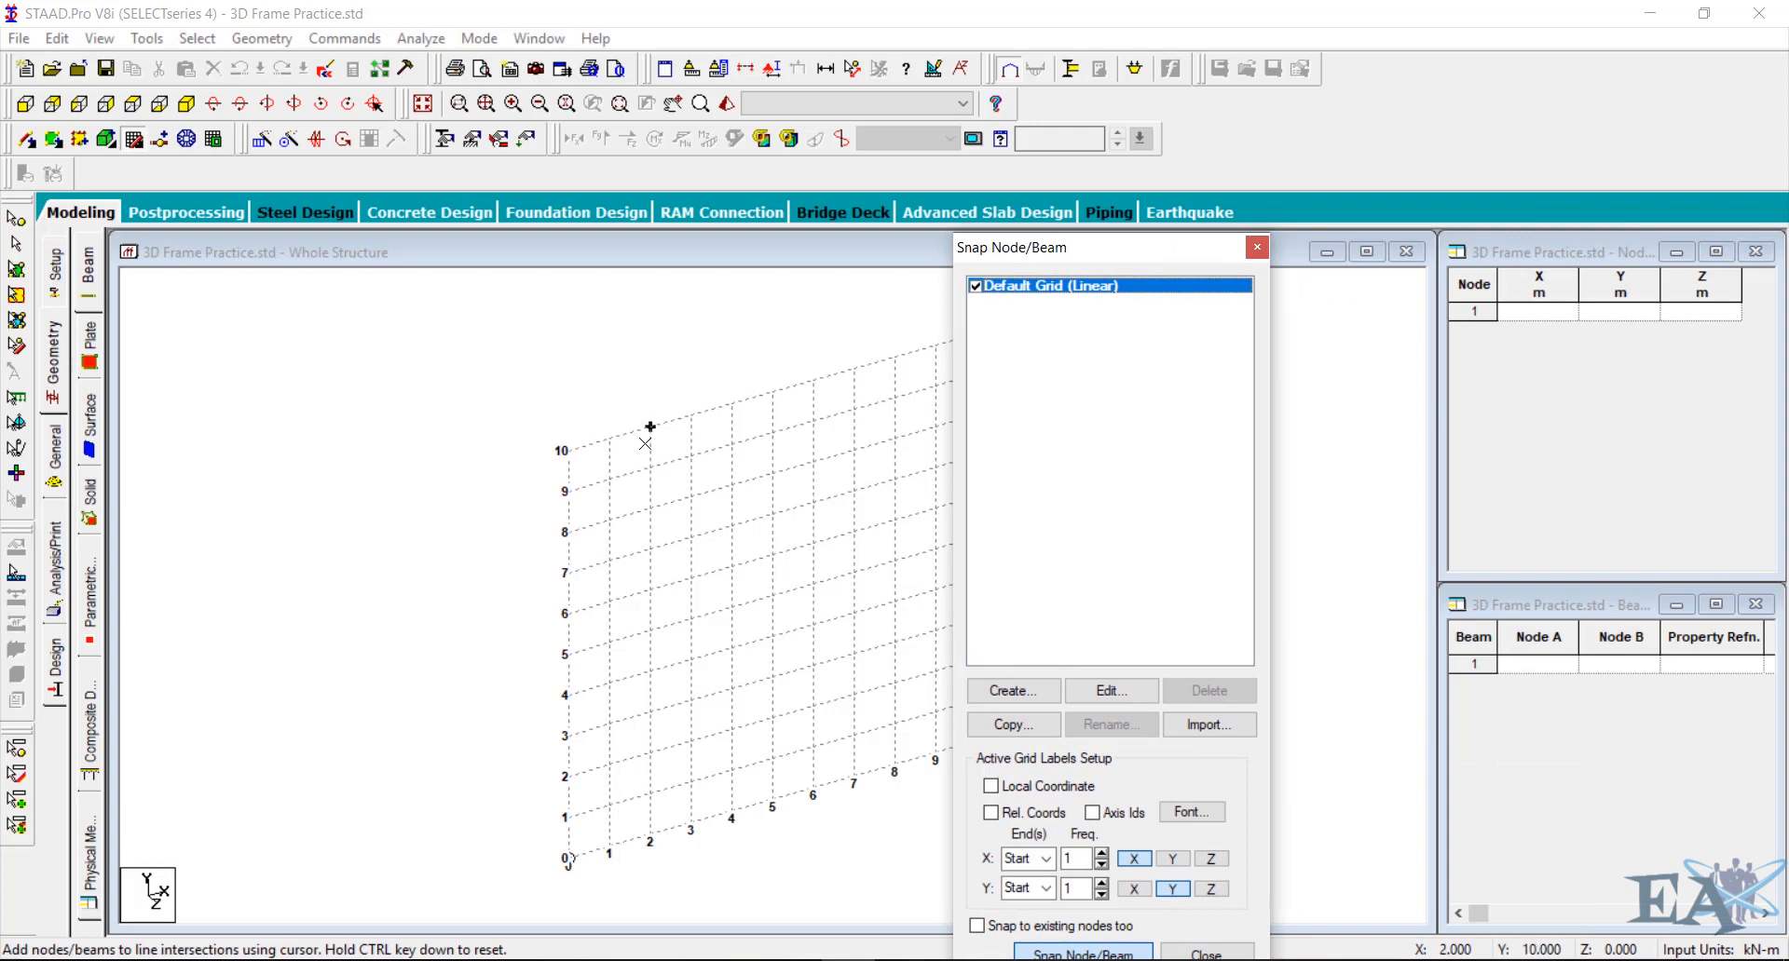
{"action": "left_click", "coordinate": [1257, 247]}
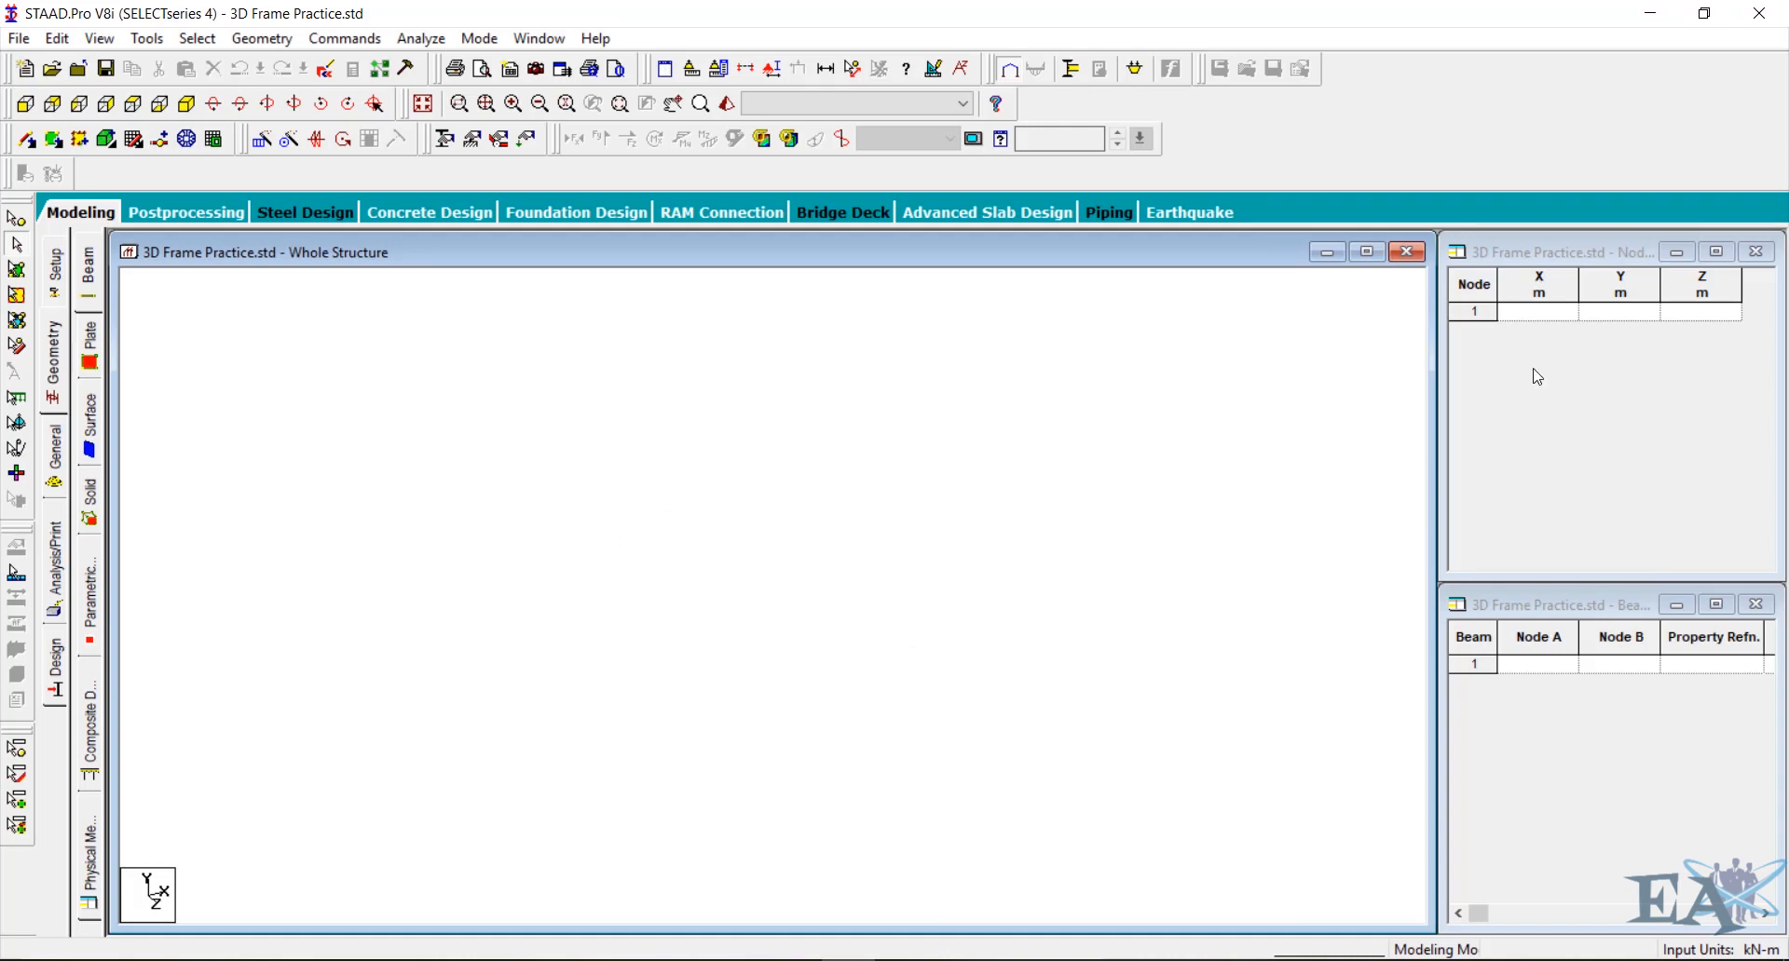
Switch to Autodesk SketchBook and draw a front portal frame of two columns and a beam with hatched fixed supports
{"action": "left_click", "coordinate": [850, 960]}
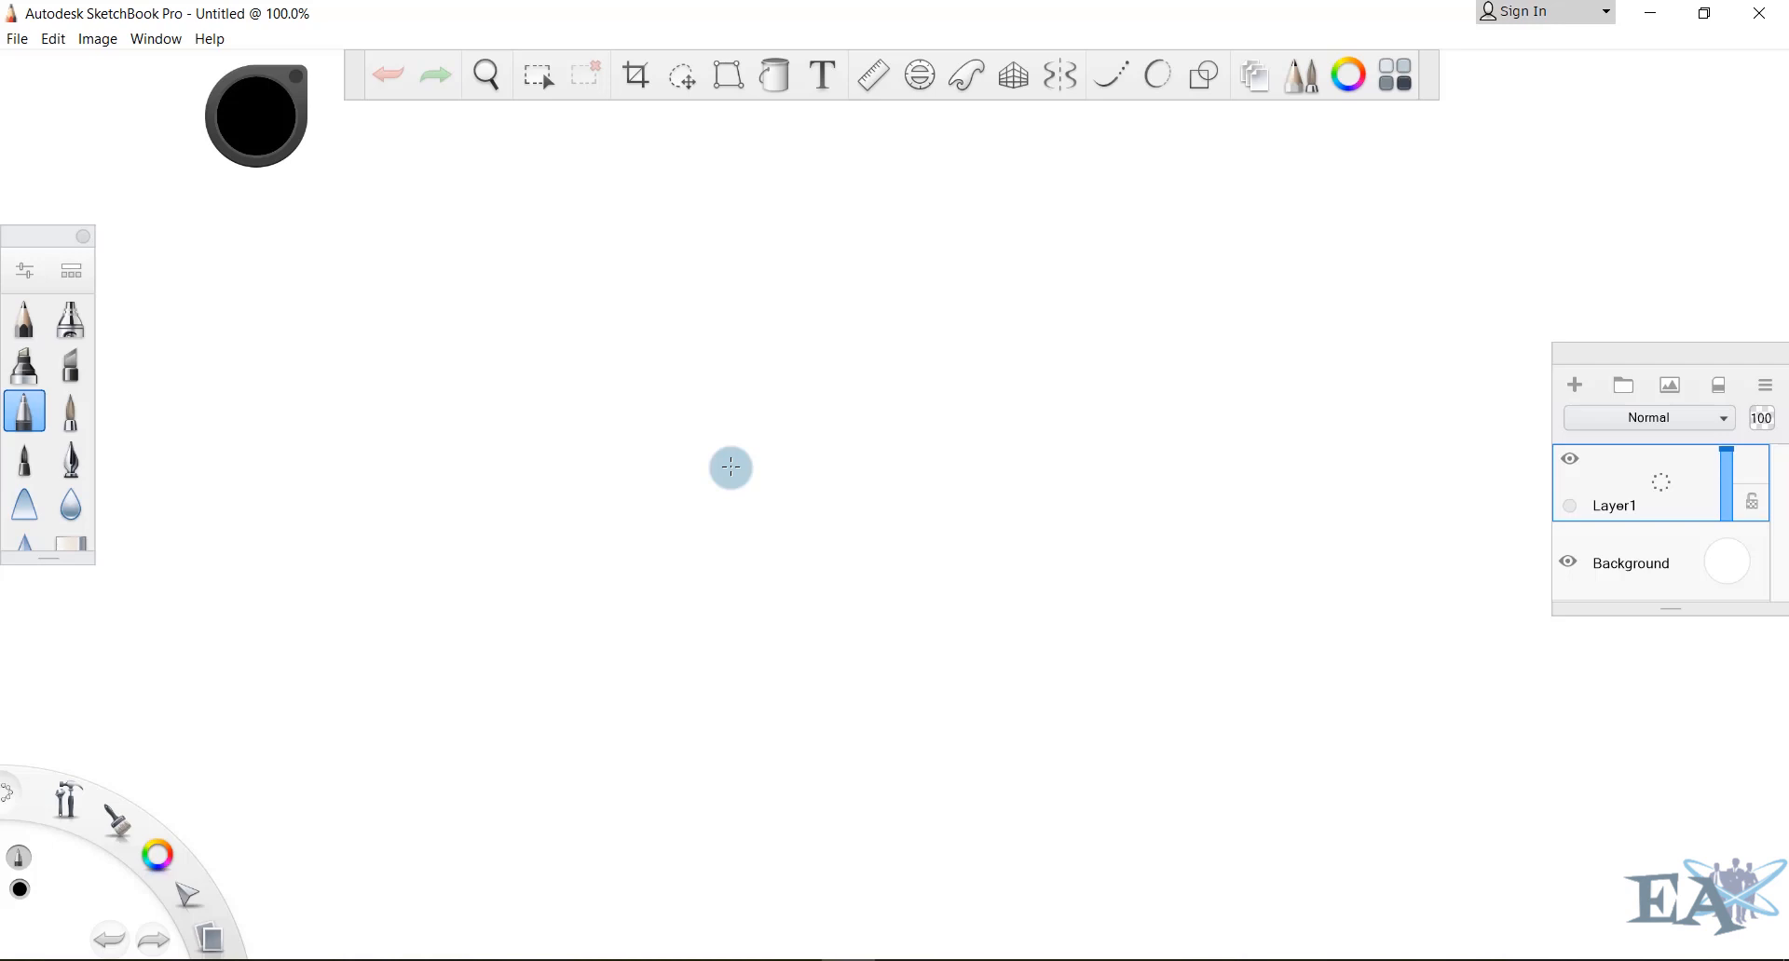
{"action": "key", "text": "shift"}
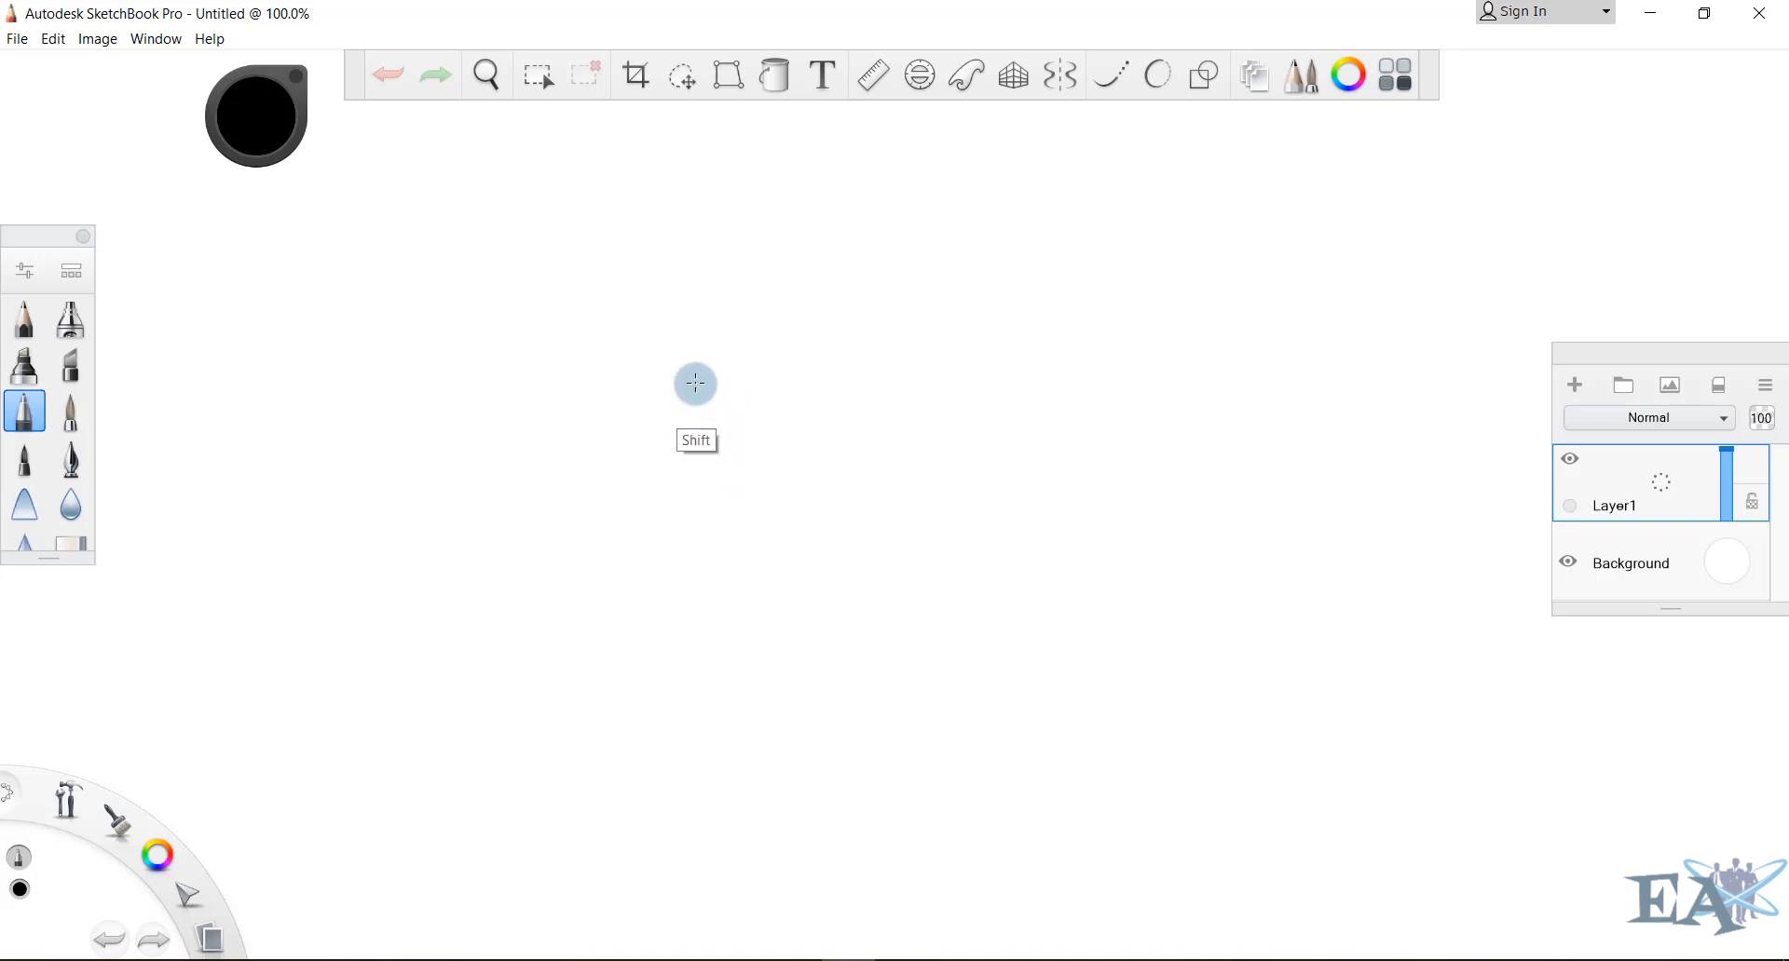
{"action": "left_click_drag", "start_coordinate": [696, 373], "coordinate": [698, 668], "text": "shift"}
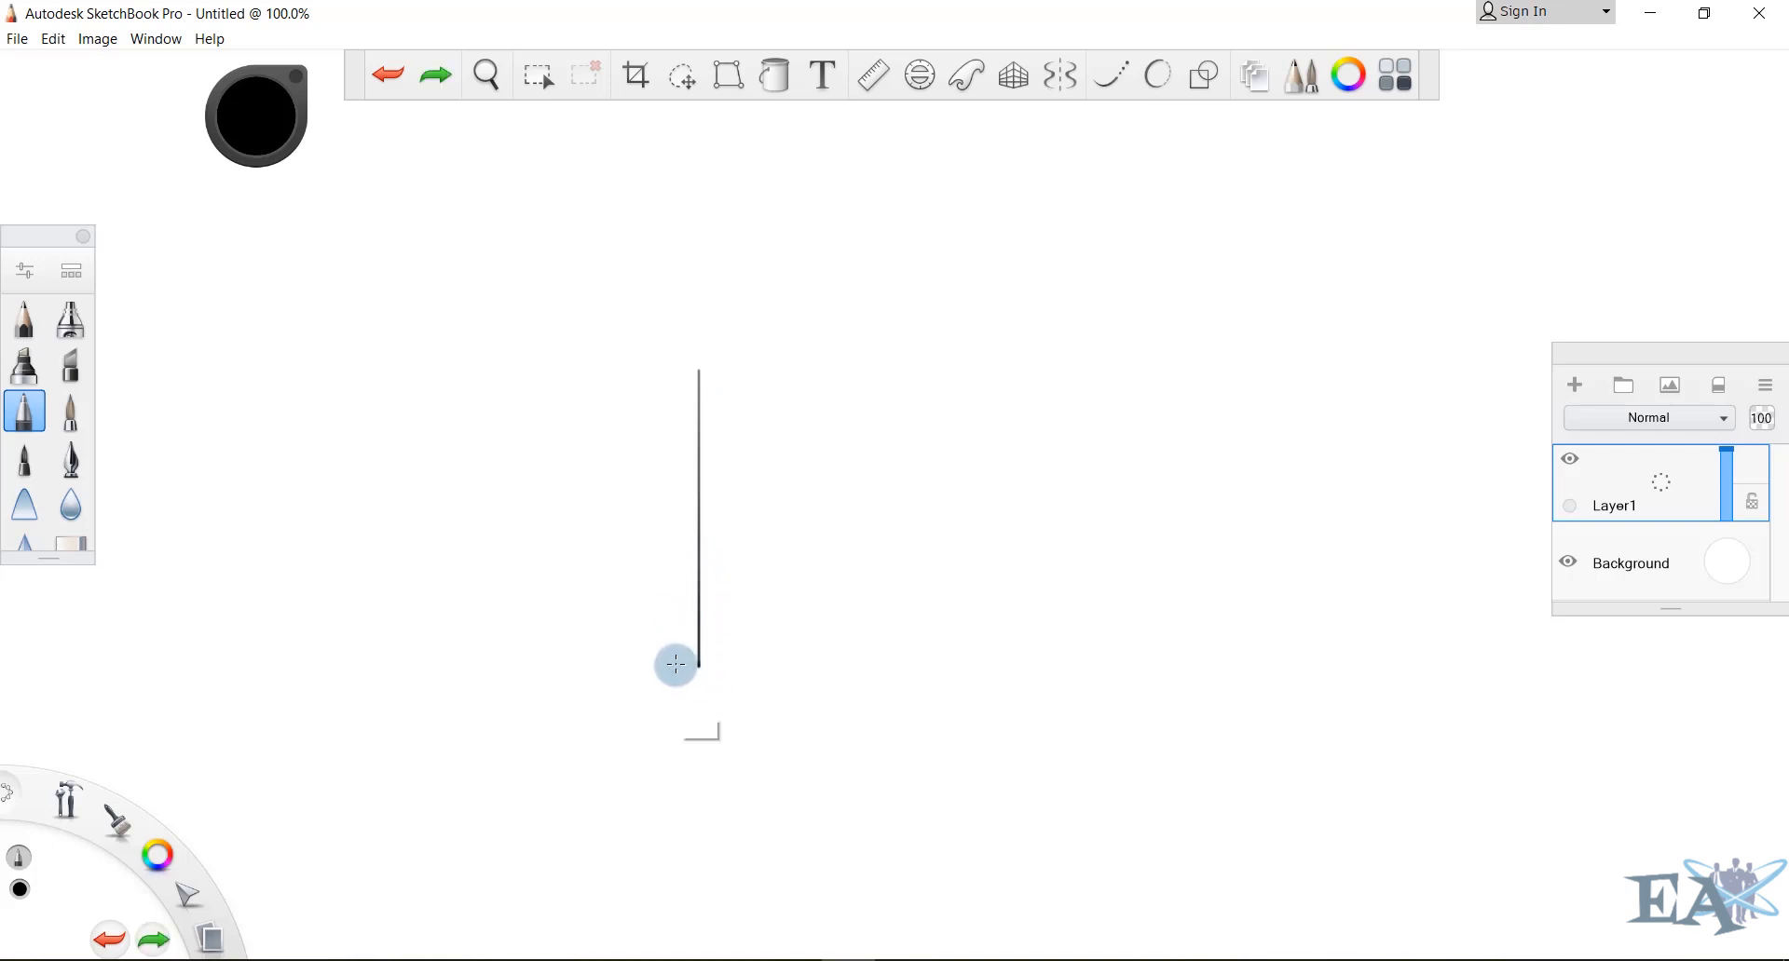
{"action": "mouse_move", "coordinate": [669, 671]}
{"action": "left_mouse_down", "text": "shift"}
{"action": "mouse_move", "coordinate": [742, 671]}
{"action": "mouse_move", "coordinate": [692, 690]}
{"action": "mouse_move", "coordinate": [730, 689]}
{"action": "left_mouse_up", "text": "shift"}
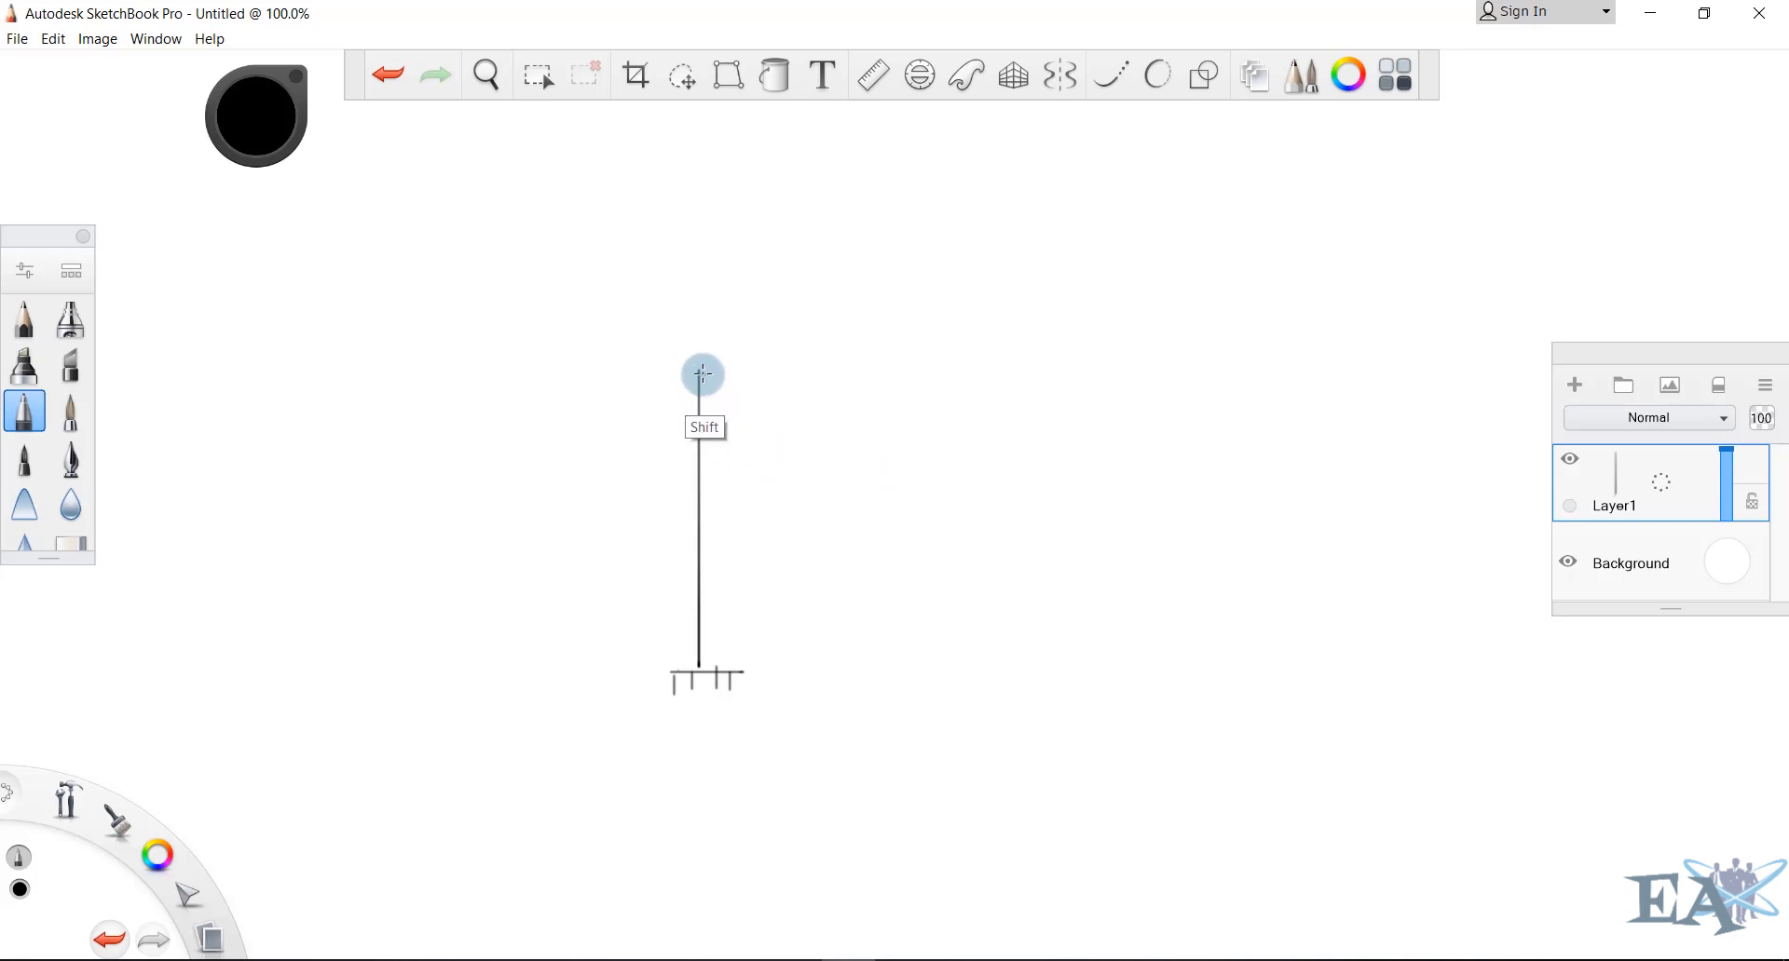
{"action": "mouse_move", "coordinate": [700, 371]}
{"action": "left_mouse_down", "text": "shift"}
{"action": "mouse_move", "coordinate": [1006, 371]}
{"action": "mouse_move", "coordinate": [1010, 673]}
{"action": "mouse_move", "coordinate": [1065, 667]}
{"action": "mouse_move", "coordinate": [993, 699]}
{"action": "mouse_move", "coordinate": [1019, 697]}
{"action": "left_mouse_up", "text": "shift"}
{"action": "mouse_move", "coordinate": [1041, 669]}
{"action": "left_mouse_down"}
{"action": "mouse_move", "coordinate": [1035, 696]}
{"action": "mouse_move", "coordinate": [1053, 691]}
{"action": "left_mouse_up"}
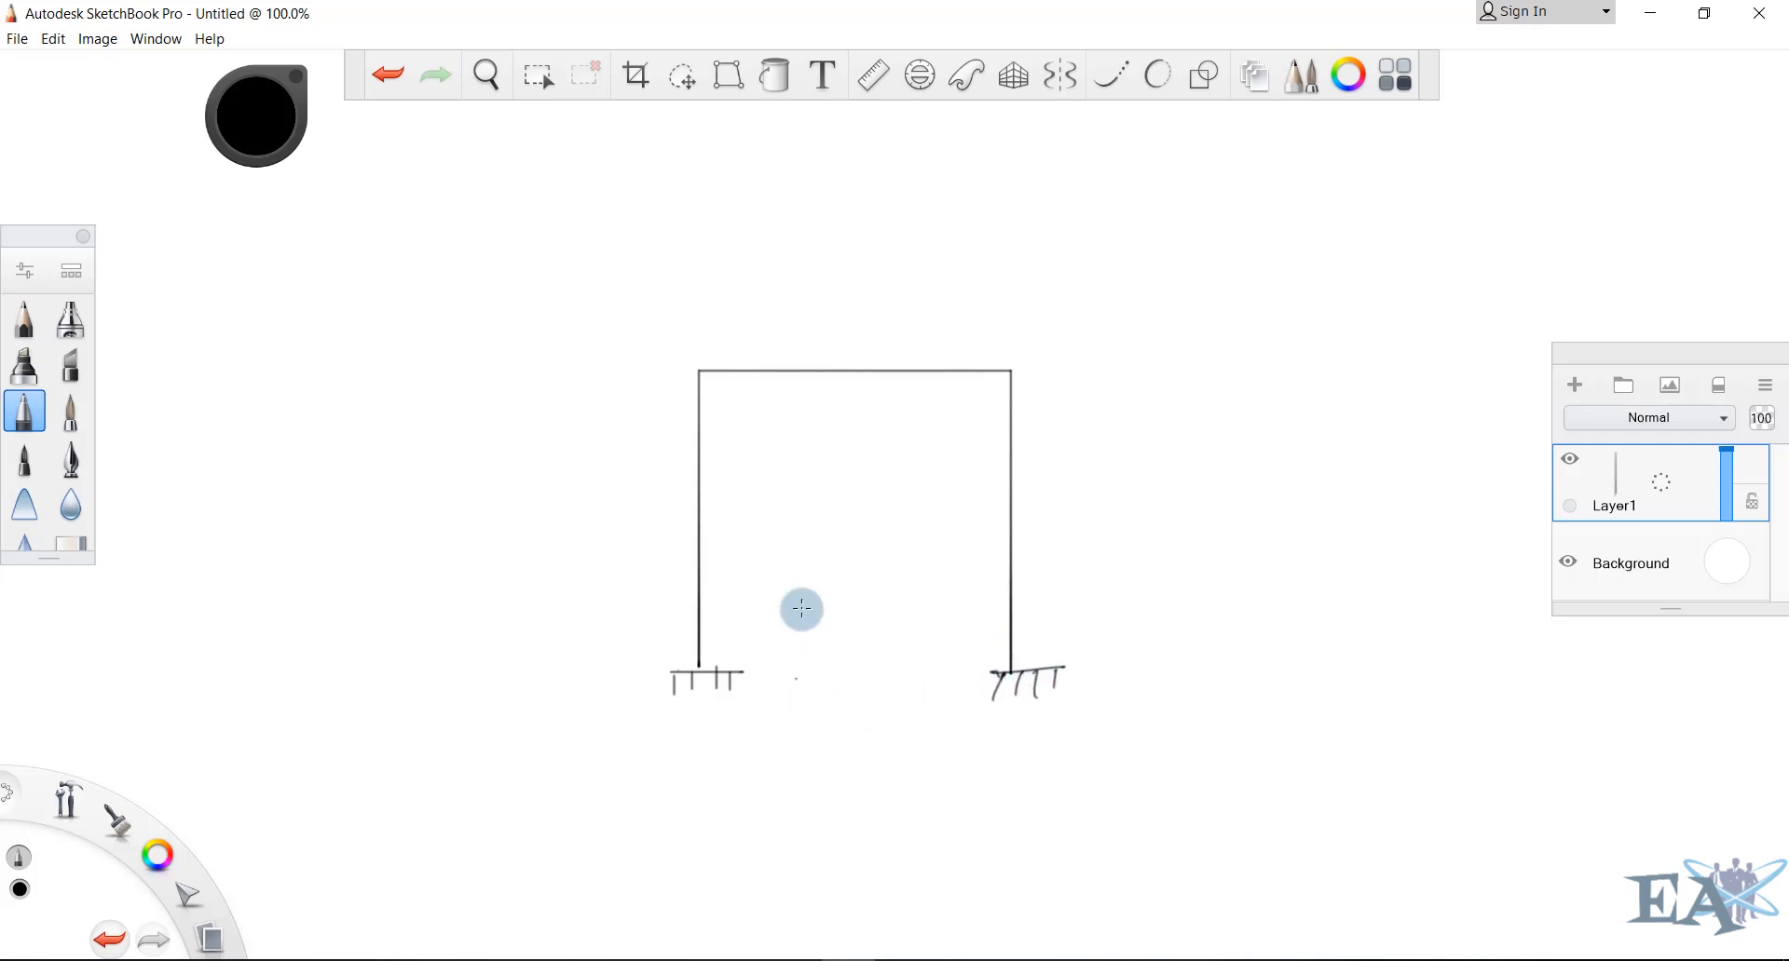
{"action": "key", "text": "ctrl+z"}
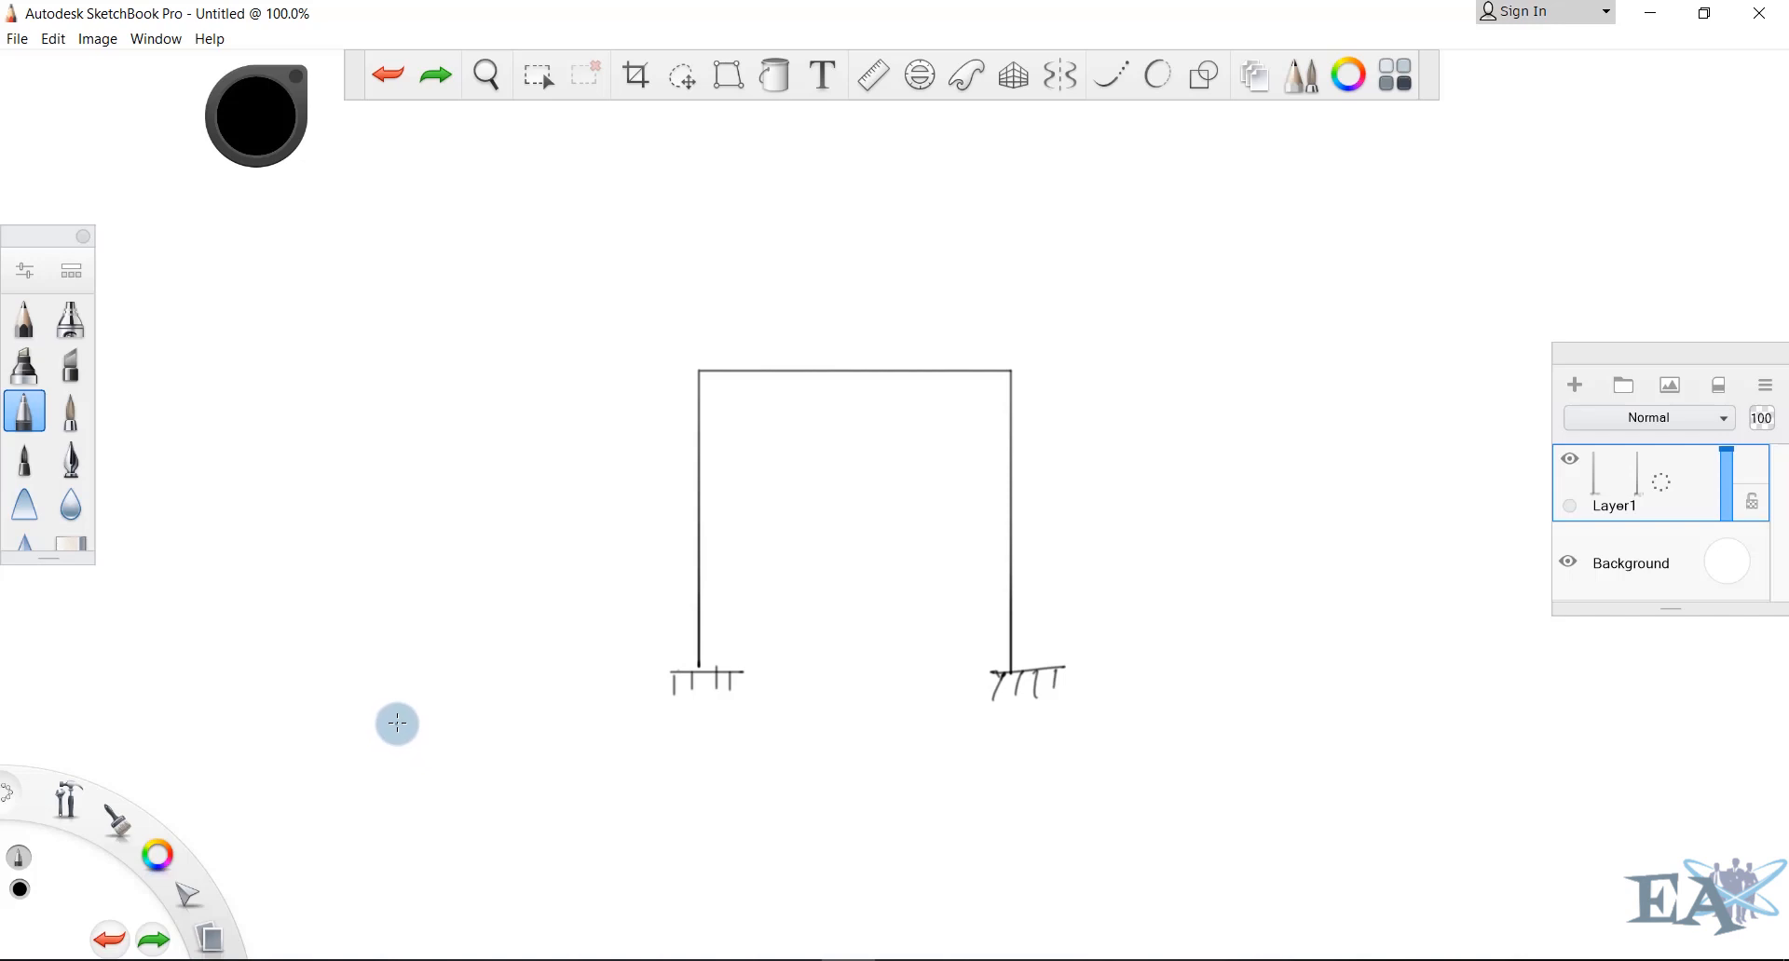
Sketch a three-axis coordinate system beside the frame and label its axes X, Y and Z
{"action": "mouse_move", "coordinate": [395, 724]}
{"action": "left_mouse_down", "text": "shift"}
{"action": "mouse_move", "coordinate": [394, 829]}
{"action": "mouse_move", "coordinate": [531, 829]}
{"action": "left_mouse_up", "text": "shift"}
{"action": "left_click_drag", "start_coordinate": [393, 829], "coordinate": [393, 919], "text": "shift"}
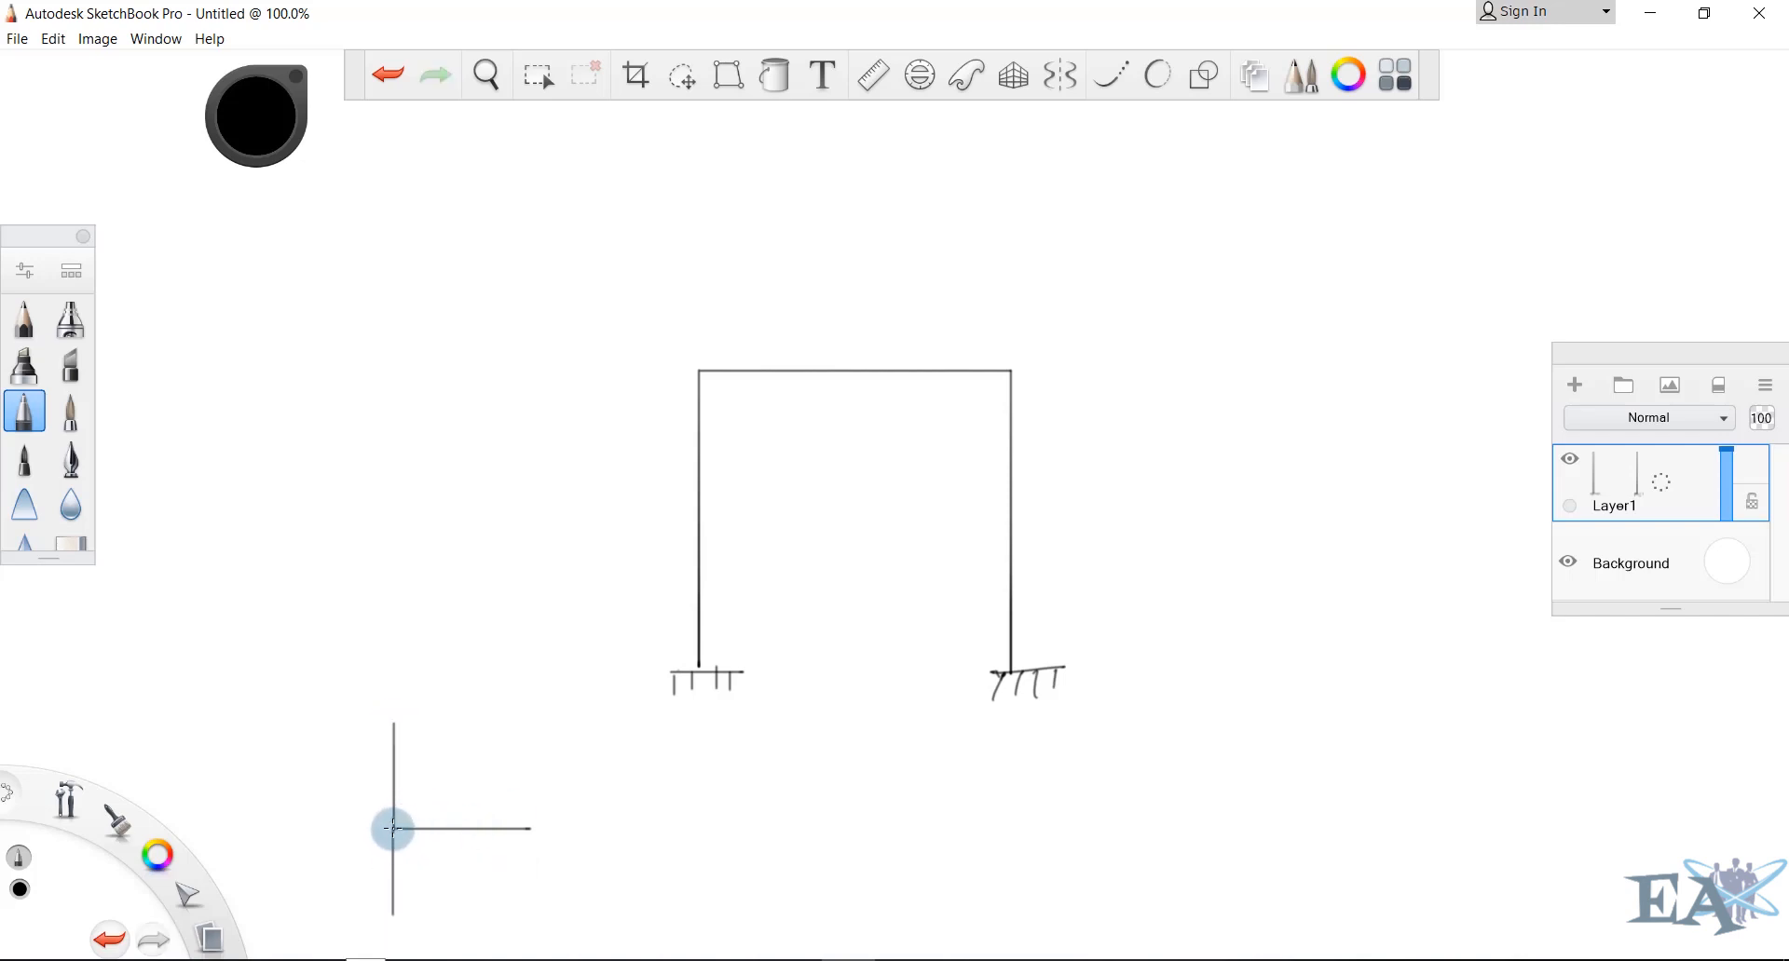
{"action": "key", "text": "ctrl+z"}
{"action": "left_click_drag", "start_coordinate": [393, 826], "coordinate": [354, 908]}
{"action": "mouse_move", "coordinate": [527, 815]}
{"action": "left_mouse_down"}
{"action": "mouse_move", "coordinate": [545, 840]}
{"action": "mouse_move", "coordinate": [601, 825]}
{"action": "left_mouse_up"}
{"action": "left_click_drag", "start_coordinate": [589, 813], "coordinate": [572, 853]}
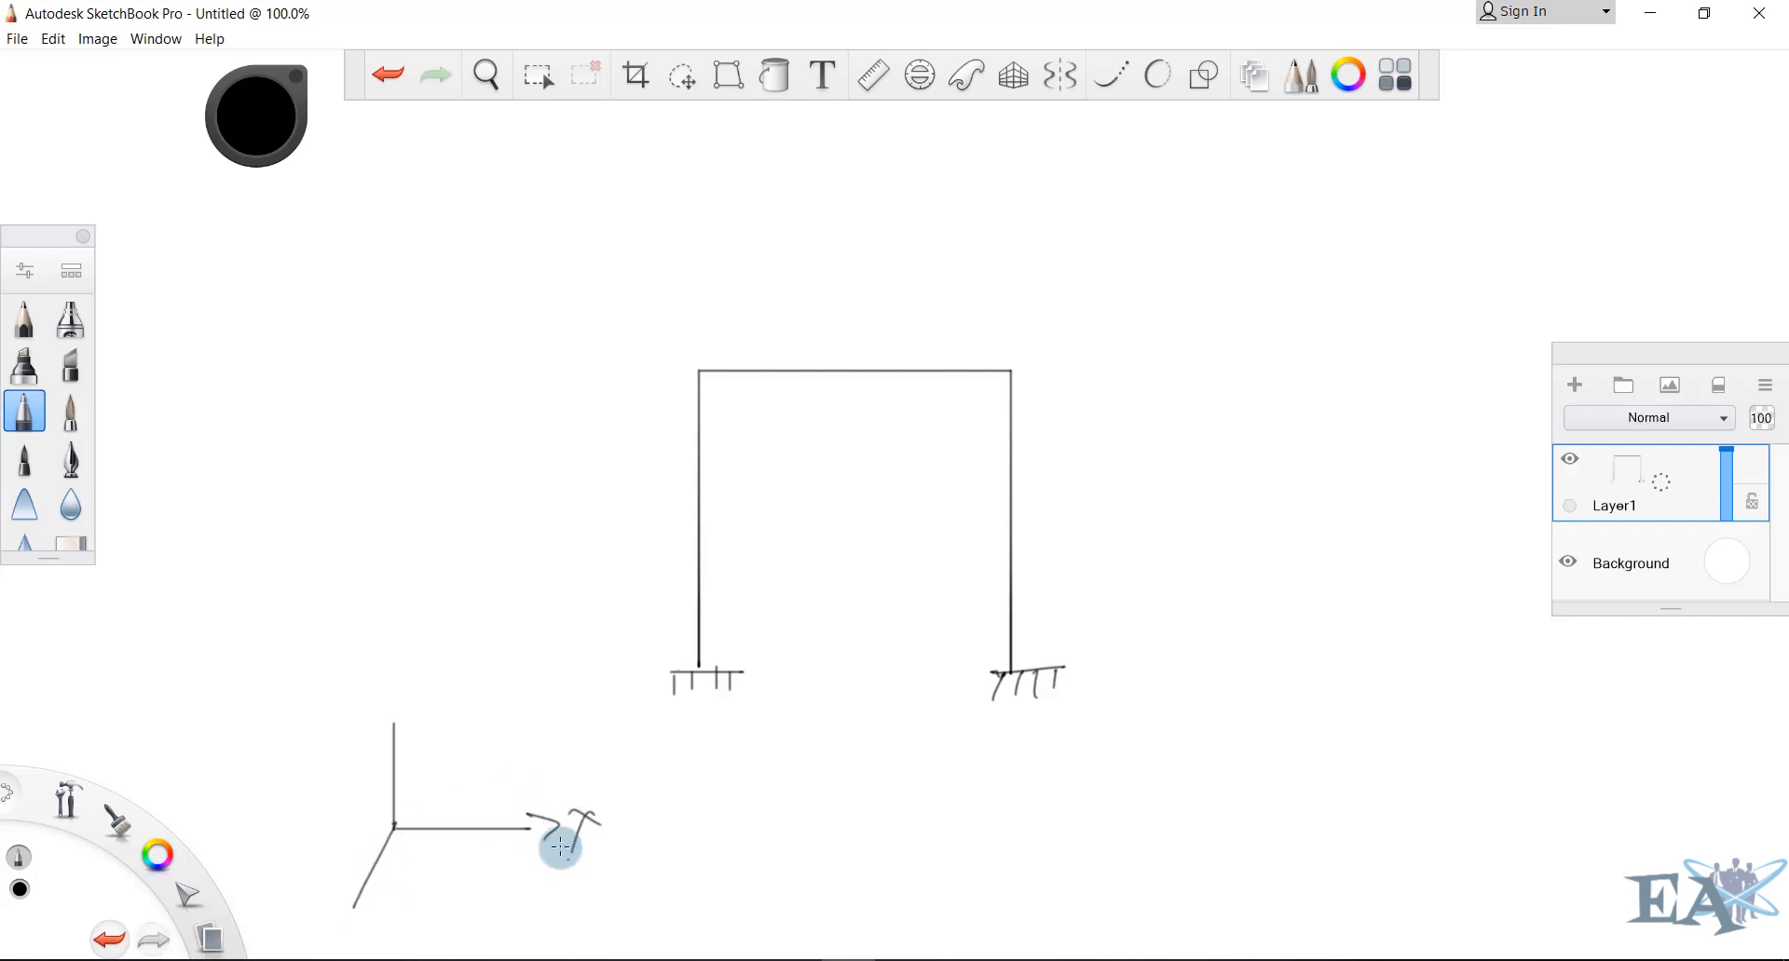
{"action": "left_click_drag", "start_coordinate": [326, 711], "coordinate": [365, 708]}
{"action": "left_click_drag", "start_coordinate": [362, 696], "coordinate": [360, 755]}
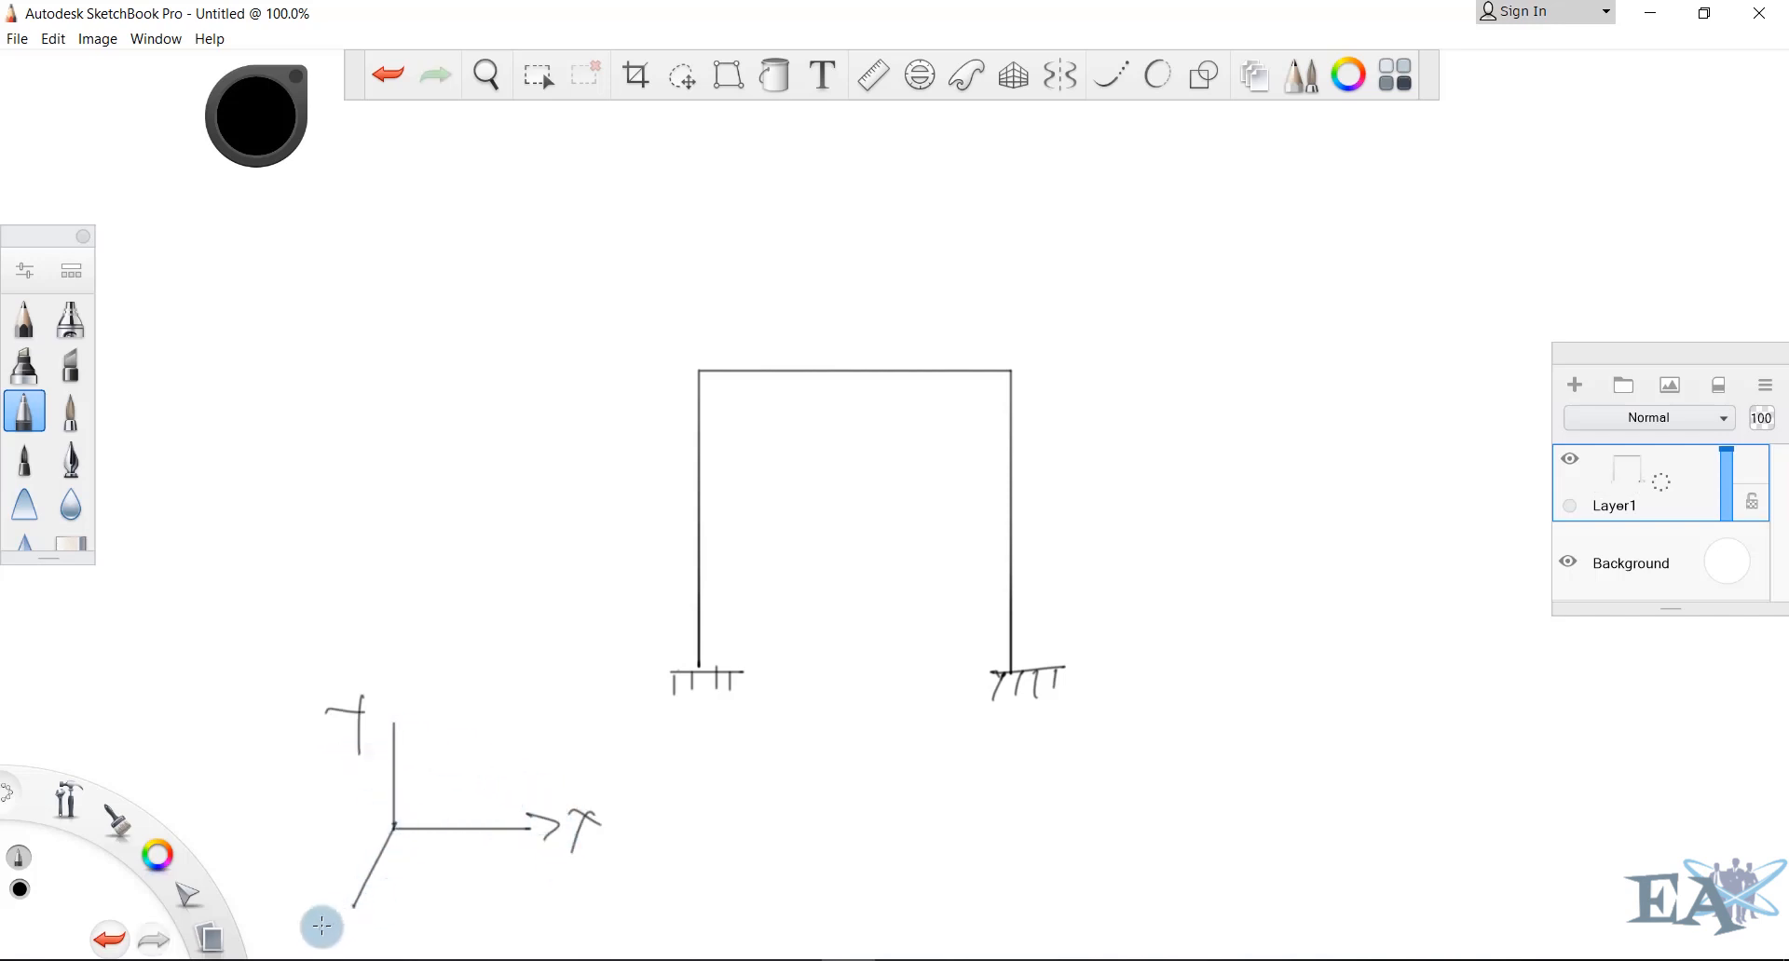
{"action": "left_click_drag", "start_coordinate": [310, 922], "coordinate": [349, 920]}
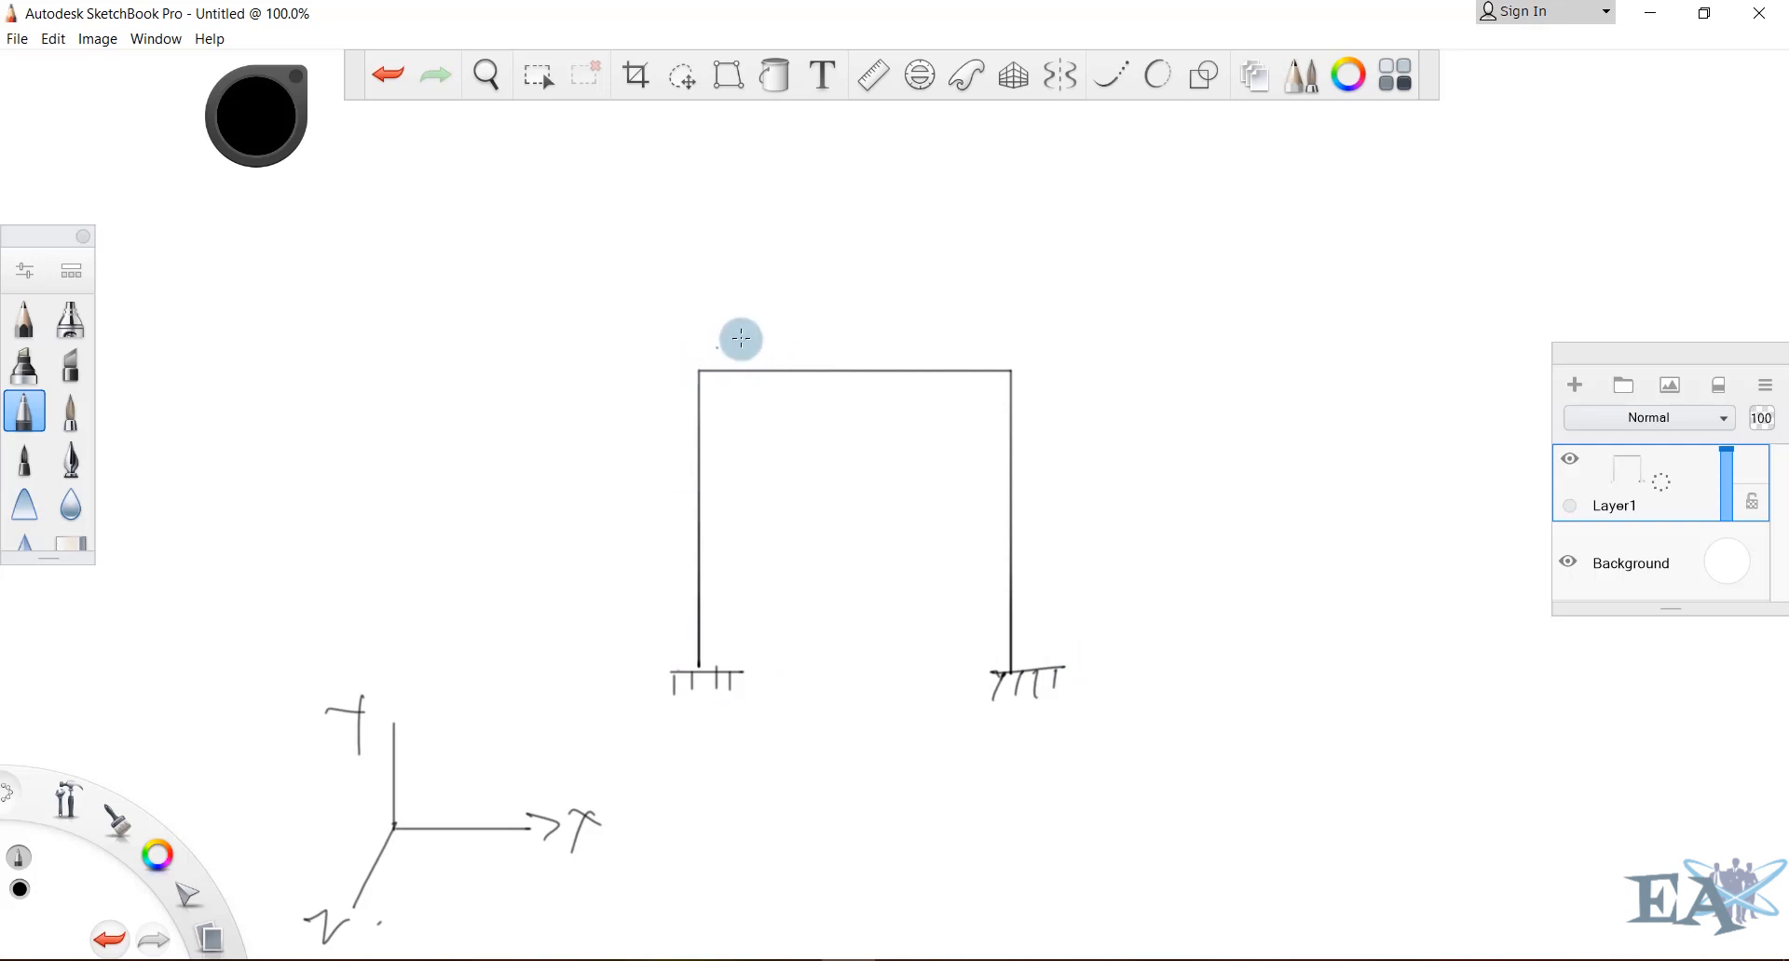
Draw two receding beams from the front frame's upper corners and join their ends with a rear beam
{"action": "key", "text": "shift"}
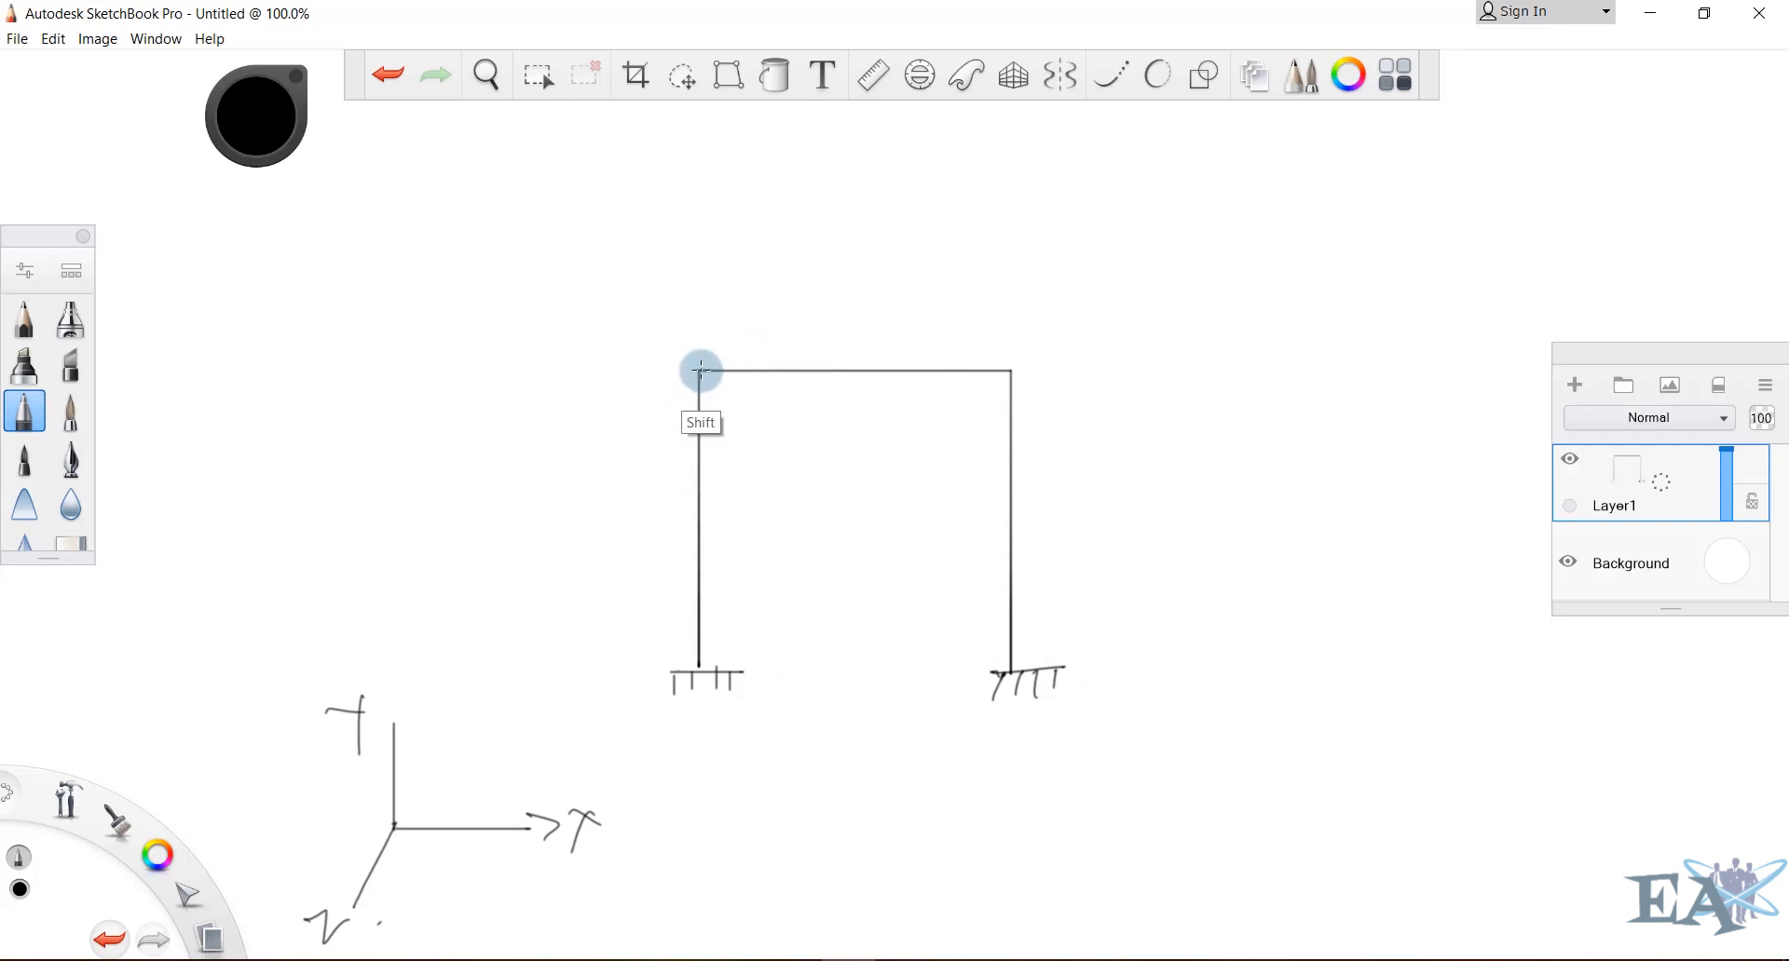
{"action": "key", "text": "ctrl+z"}
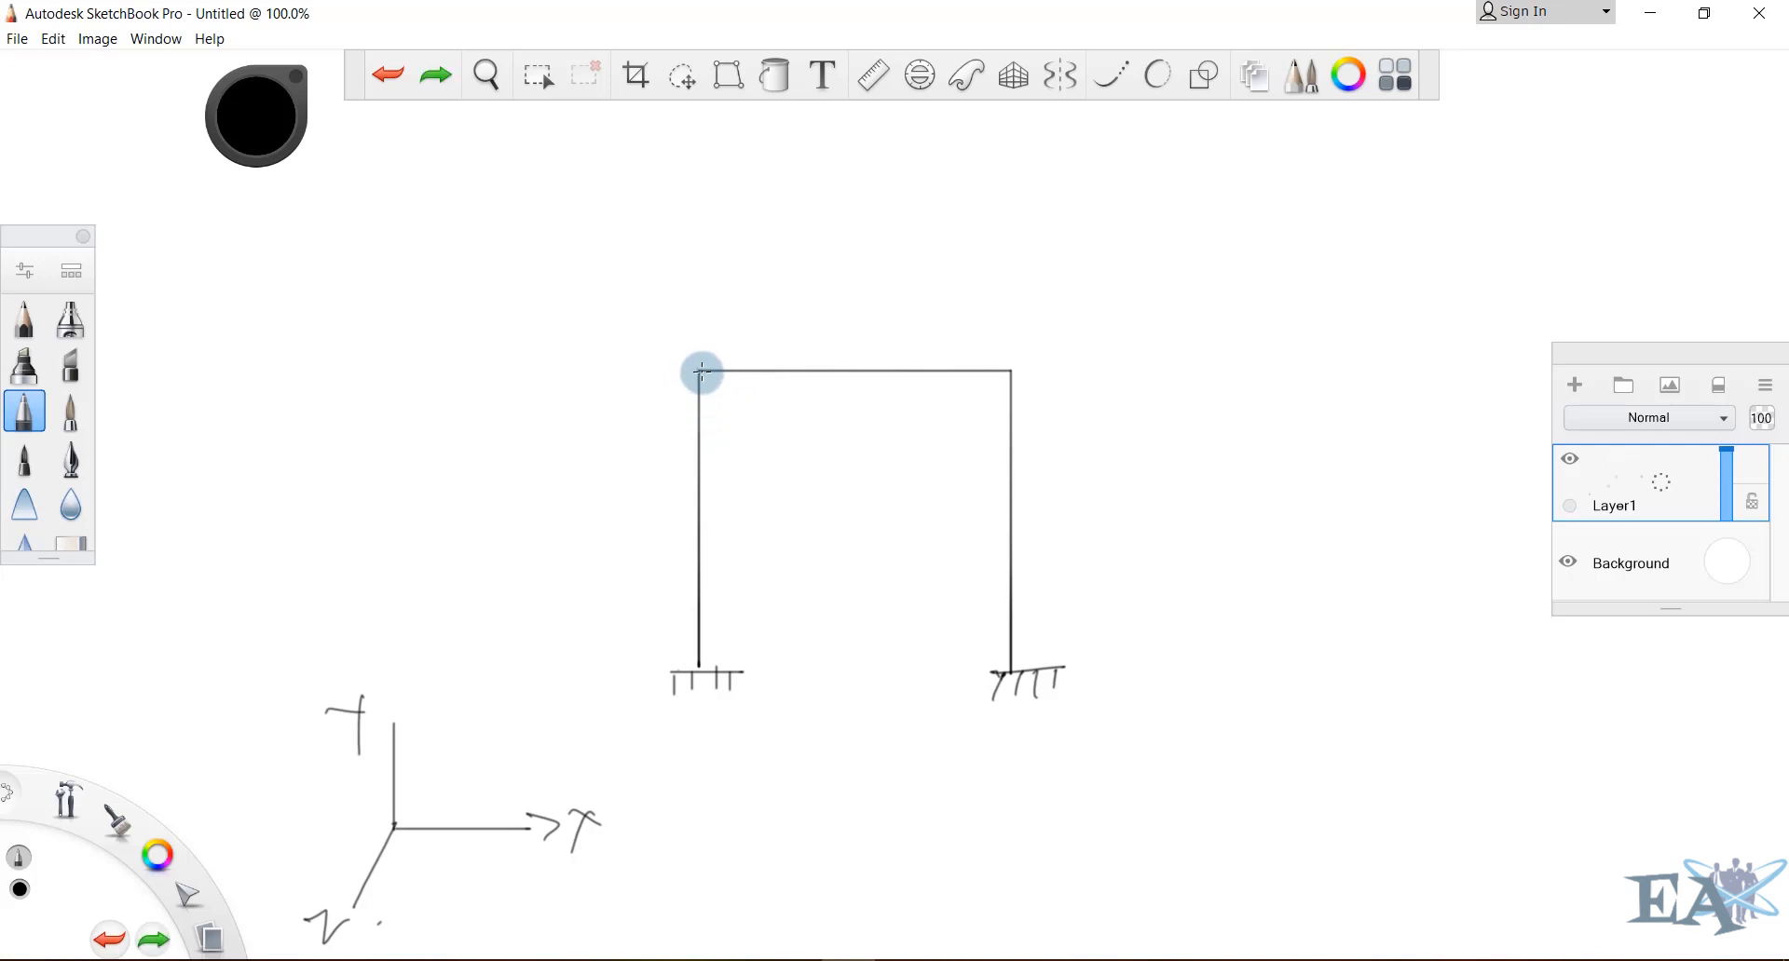
{"action": "left_click_drag", "start_coordinate": [701, 370], "coordinate": [836, 281]}
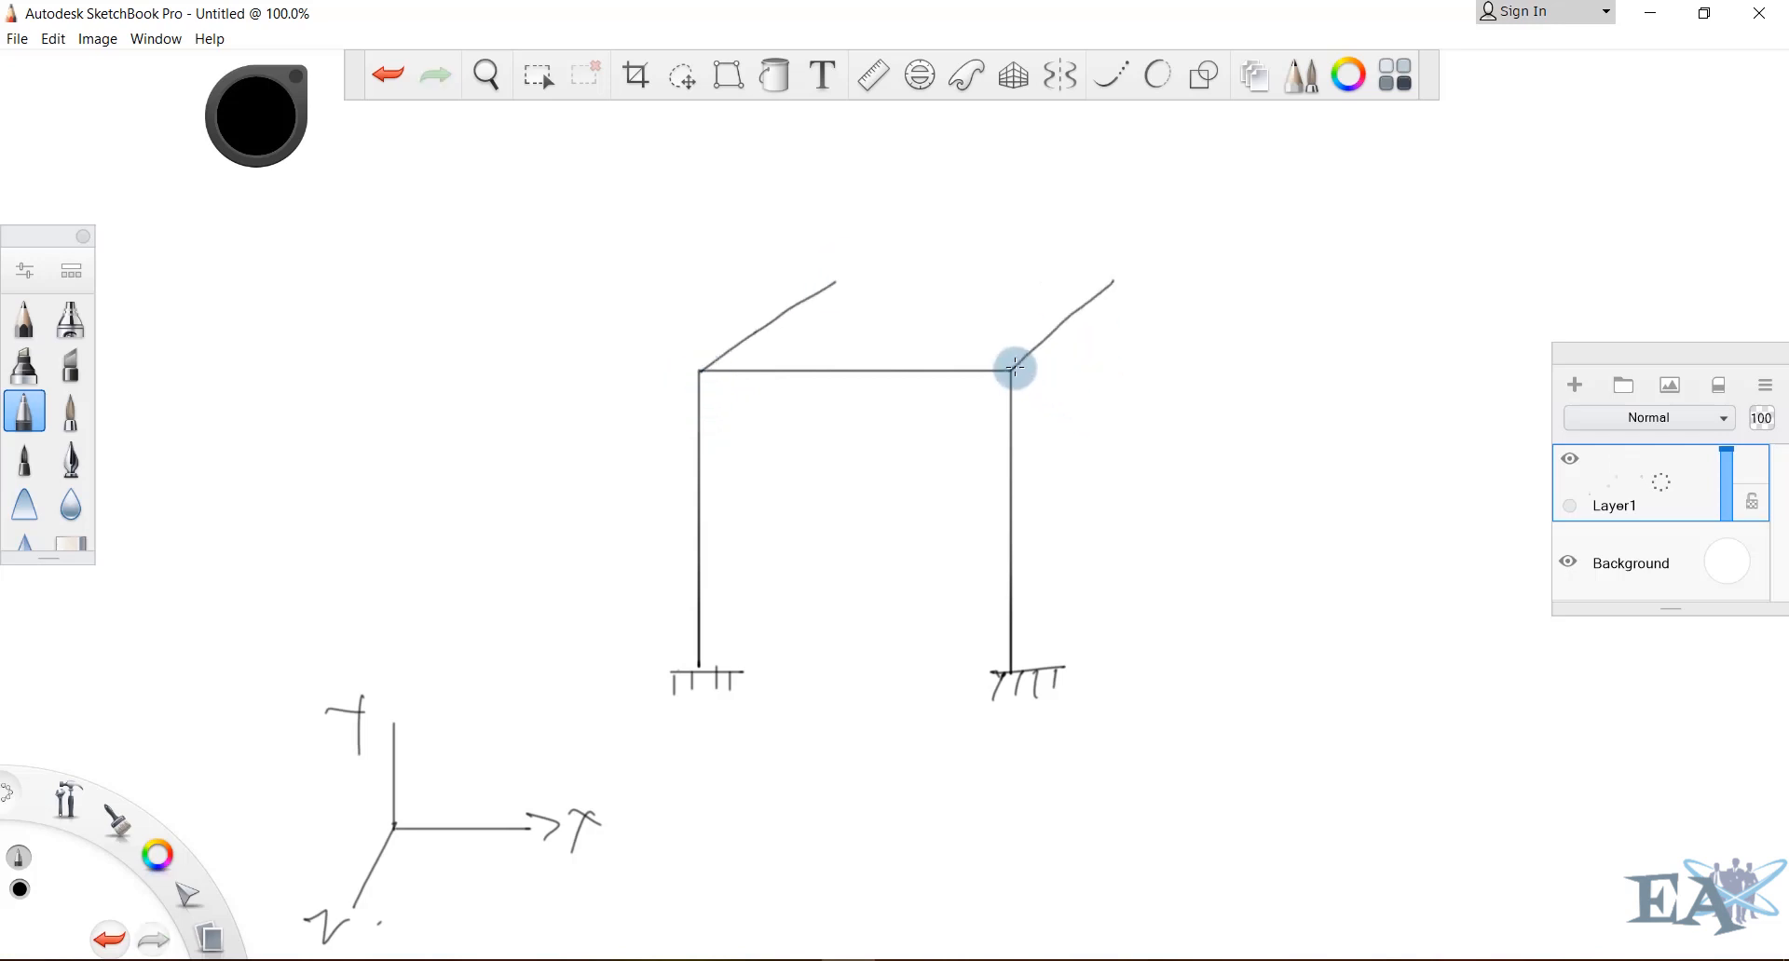
{"action": "key", "text": "shift"}
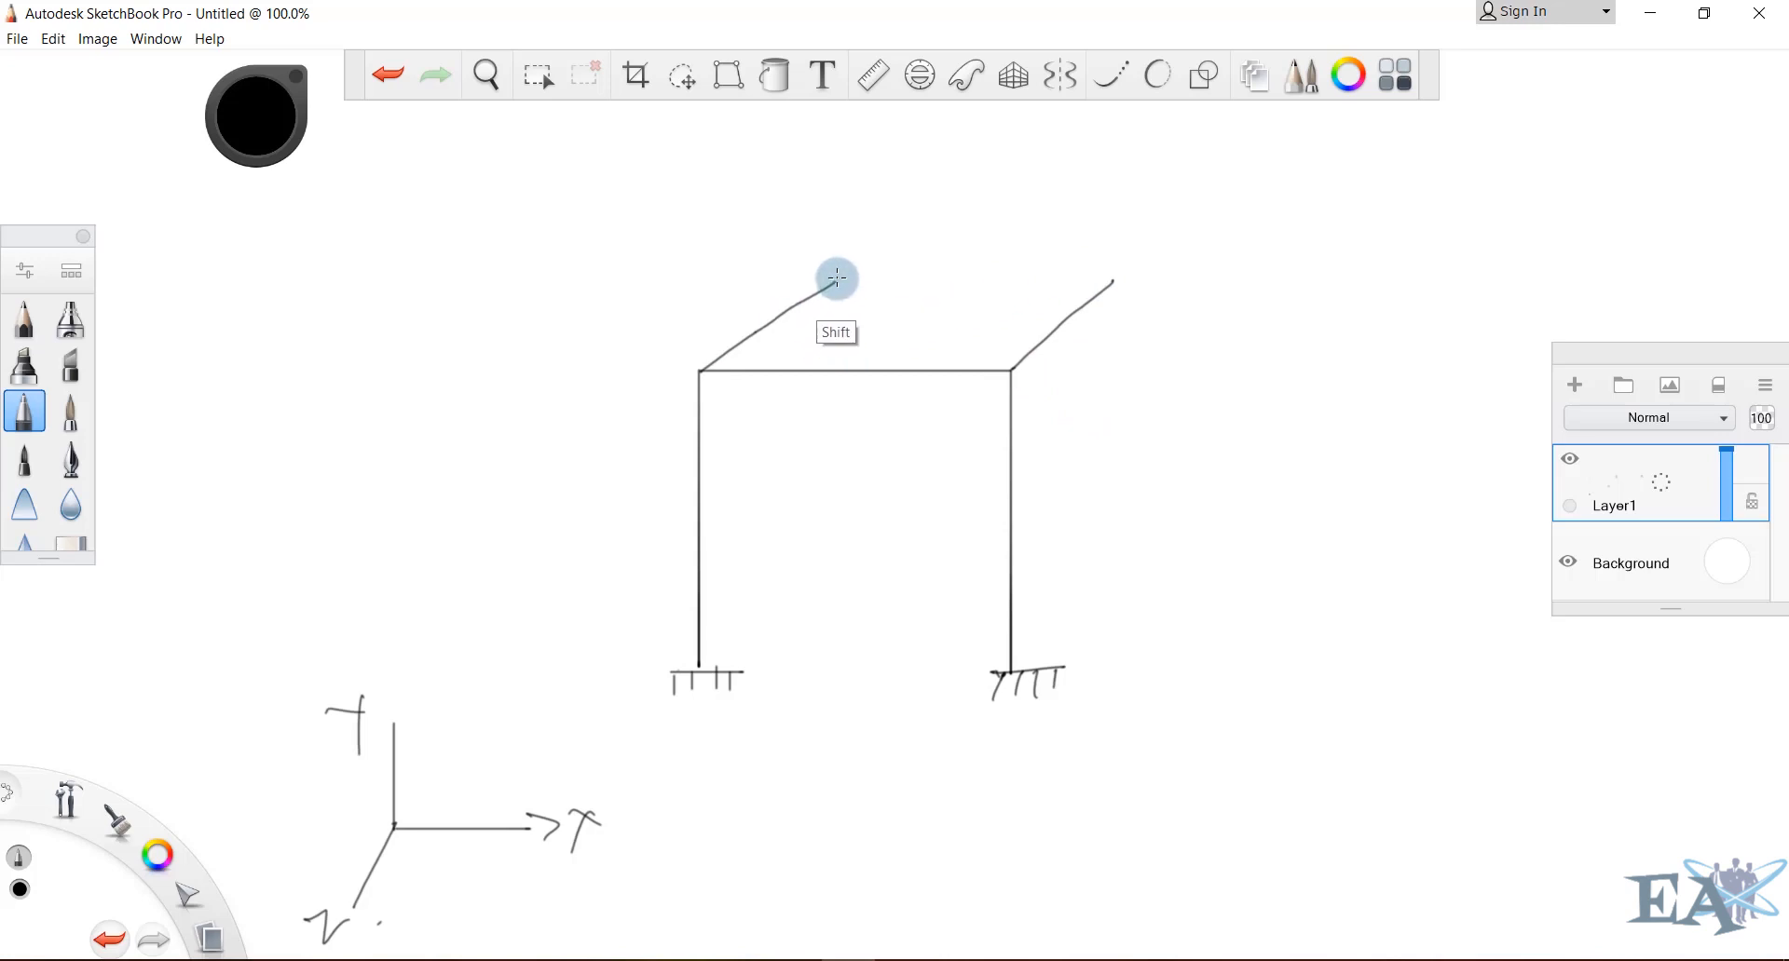
{"action": "left_click_drag", "start_coordinate": [837, 278], "coordinate": [1123, 277], "text": "shift"}
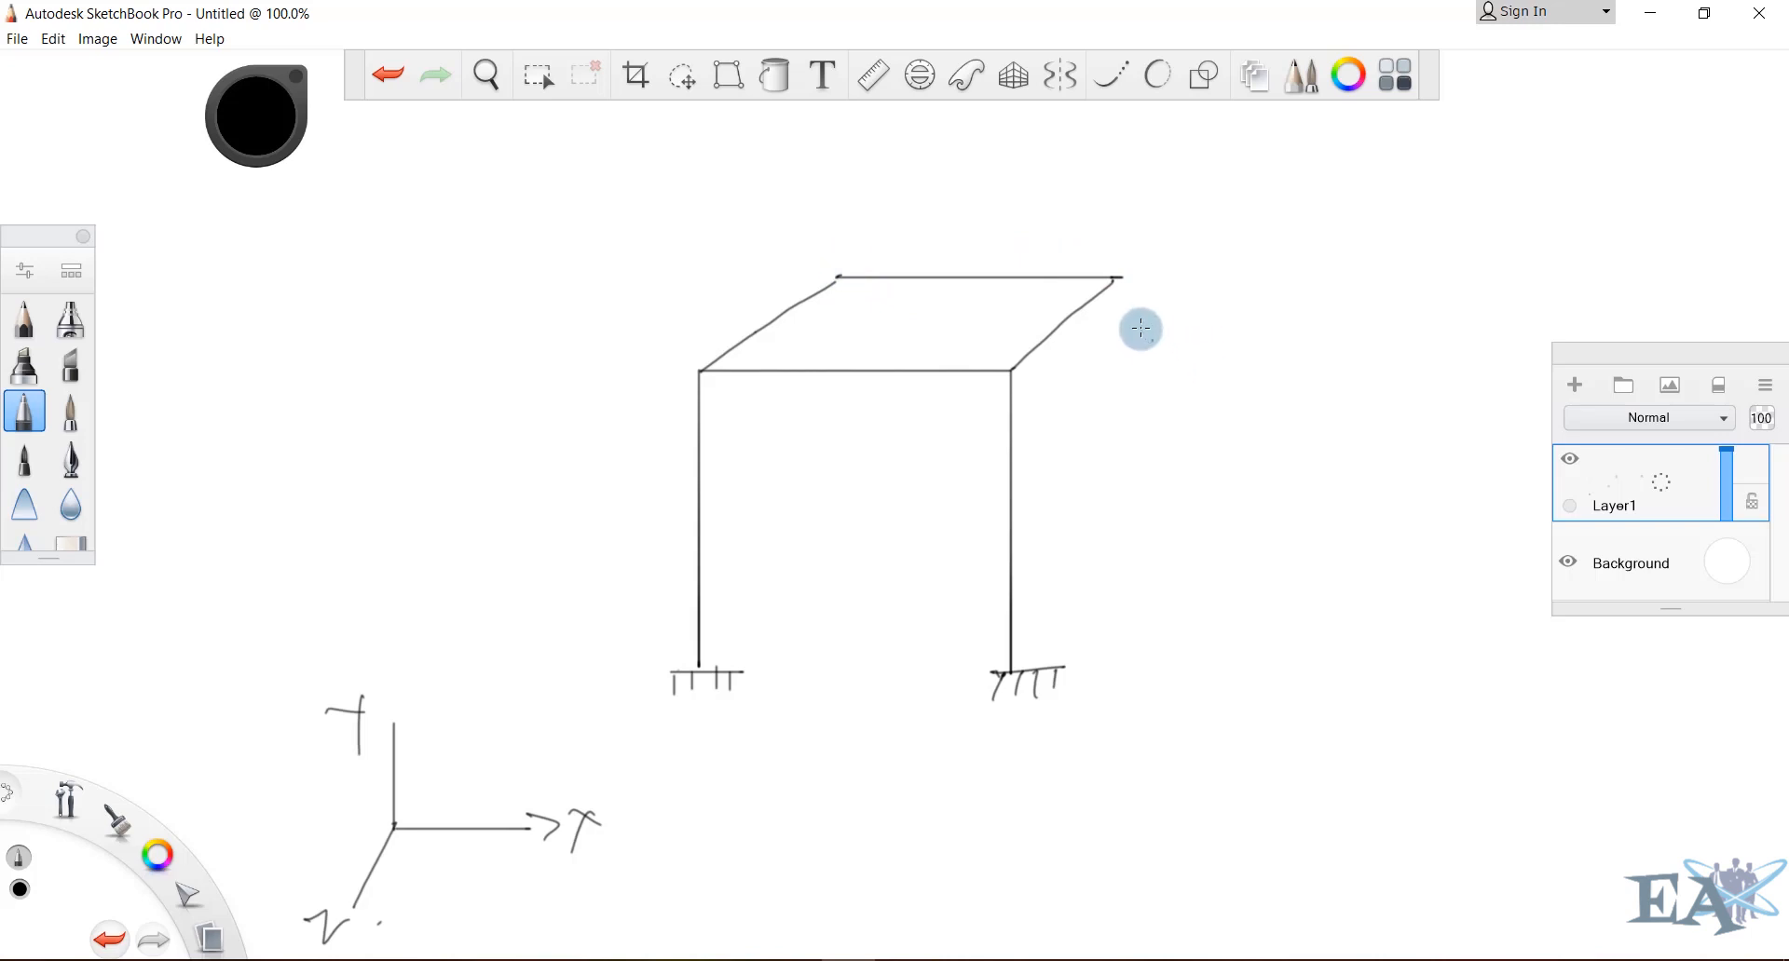
Draw the two rear columns down from the rear beam and add hatched fixed supports at their bases
{"action": "key", "text": "shift"}
{"action": "left_click_drag", "start_coordinate": [1119, 277], "coordinate": [1119, 559], "text": "shift"}
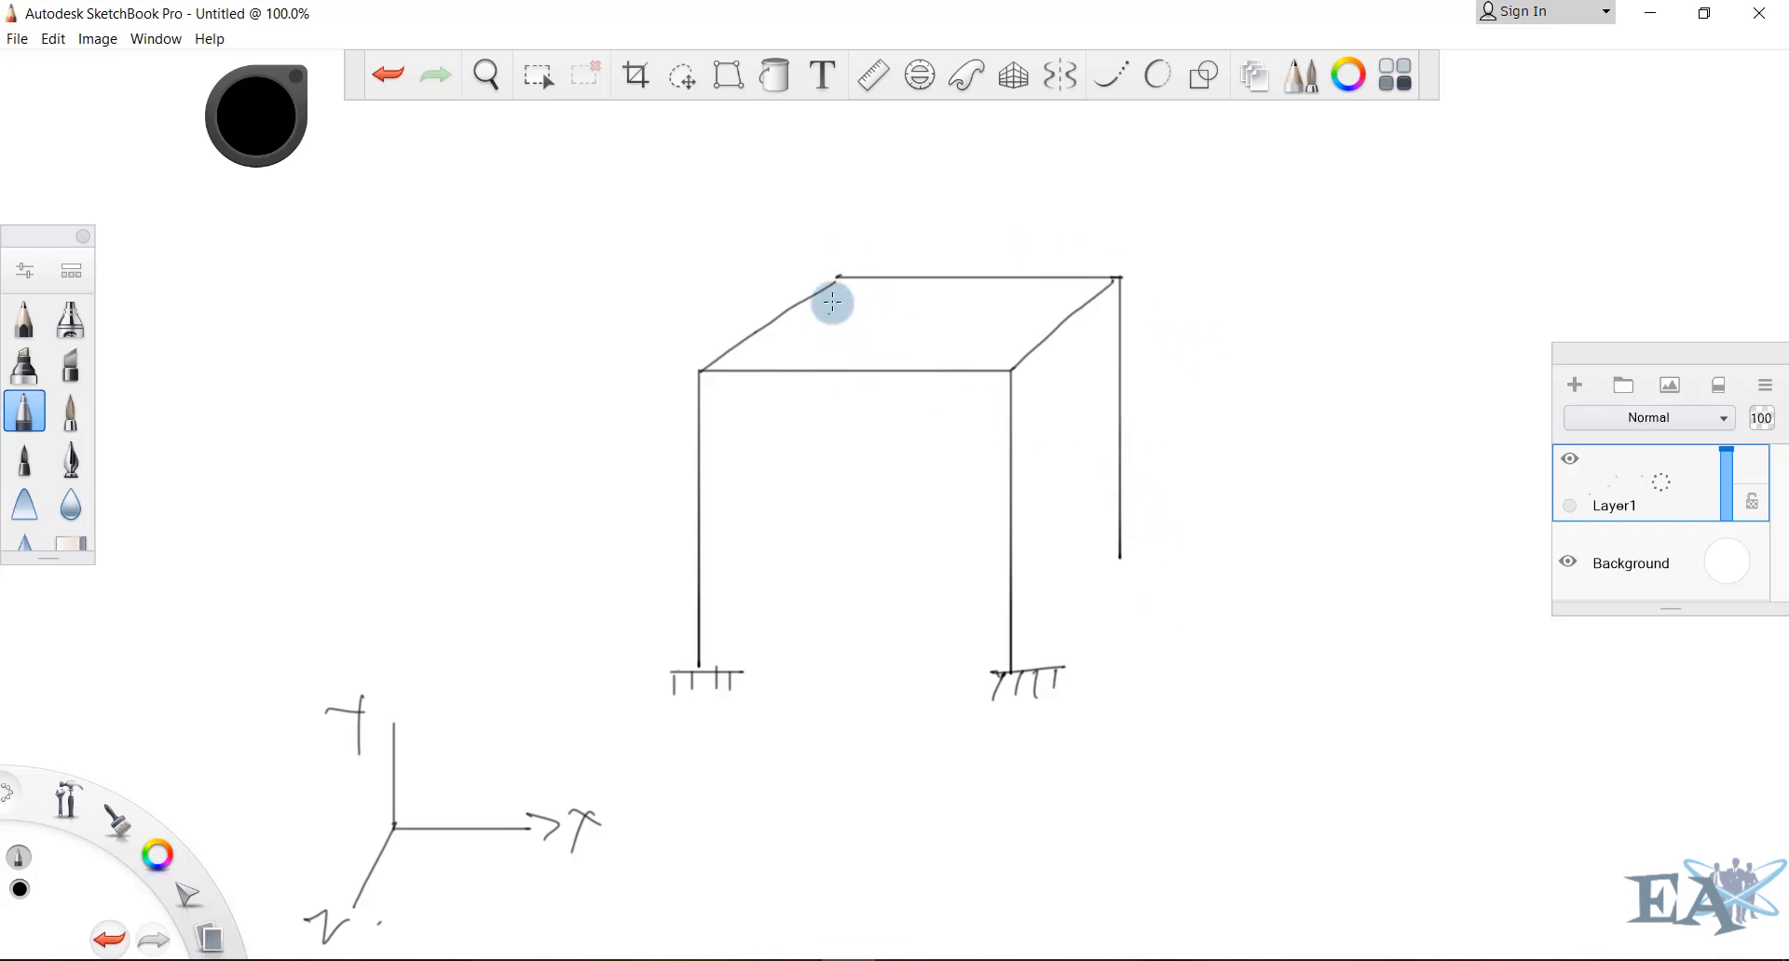
{"action": "key", "text": "shift"}
{"action": "mouse_move", "coordinate": [841, 277]}
{"action": "left_mouse_down", "text": "shift"}
{"action": "mouse_move", "coordinate": [841, 579]}
{"action": "mouse_move", "coordinate": [885, 562]}
{"action": "mouse_move", "coordinate": [820, 612]}
{"action": "left_mouse_up", "text": "shift"}
{"action": "left_click_drag", "start_coordinate": [849, 579], "coordinate": [854, 597]}
{"action": "left_click_drag", "start_coordinate": [881, 567], "coordinate": [880, 582]}
{"action": "left_click_drag", "start_coordinate": [1105, 567], "coordinate": [1164, 544]}
{"action": "mouse_move", "coordinate": [1106, 565]}
{"action": "left_mouse_down"}
{"action": "mouse_move", "coordinate": [1106, 585]}
{"action": "mouse_move", "coordinate": [1130, 585]}
{"action": "left_mouse_up"}
{"action": "mouse_move", "coordinate": [1142, 556]}
{"action": "left_mouse_down"}
{"action": "mouse_move", "coordinate": [1138, 579]}
{"action": "mouse_move", "coordinate": [1155, 567]}
{"action": "left_mouse_up"}
{"action": "left_click", "coordinate": [1175, 553]}
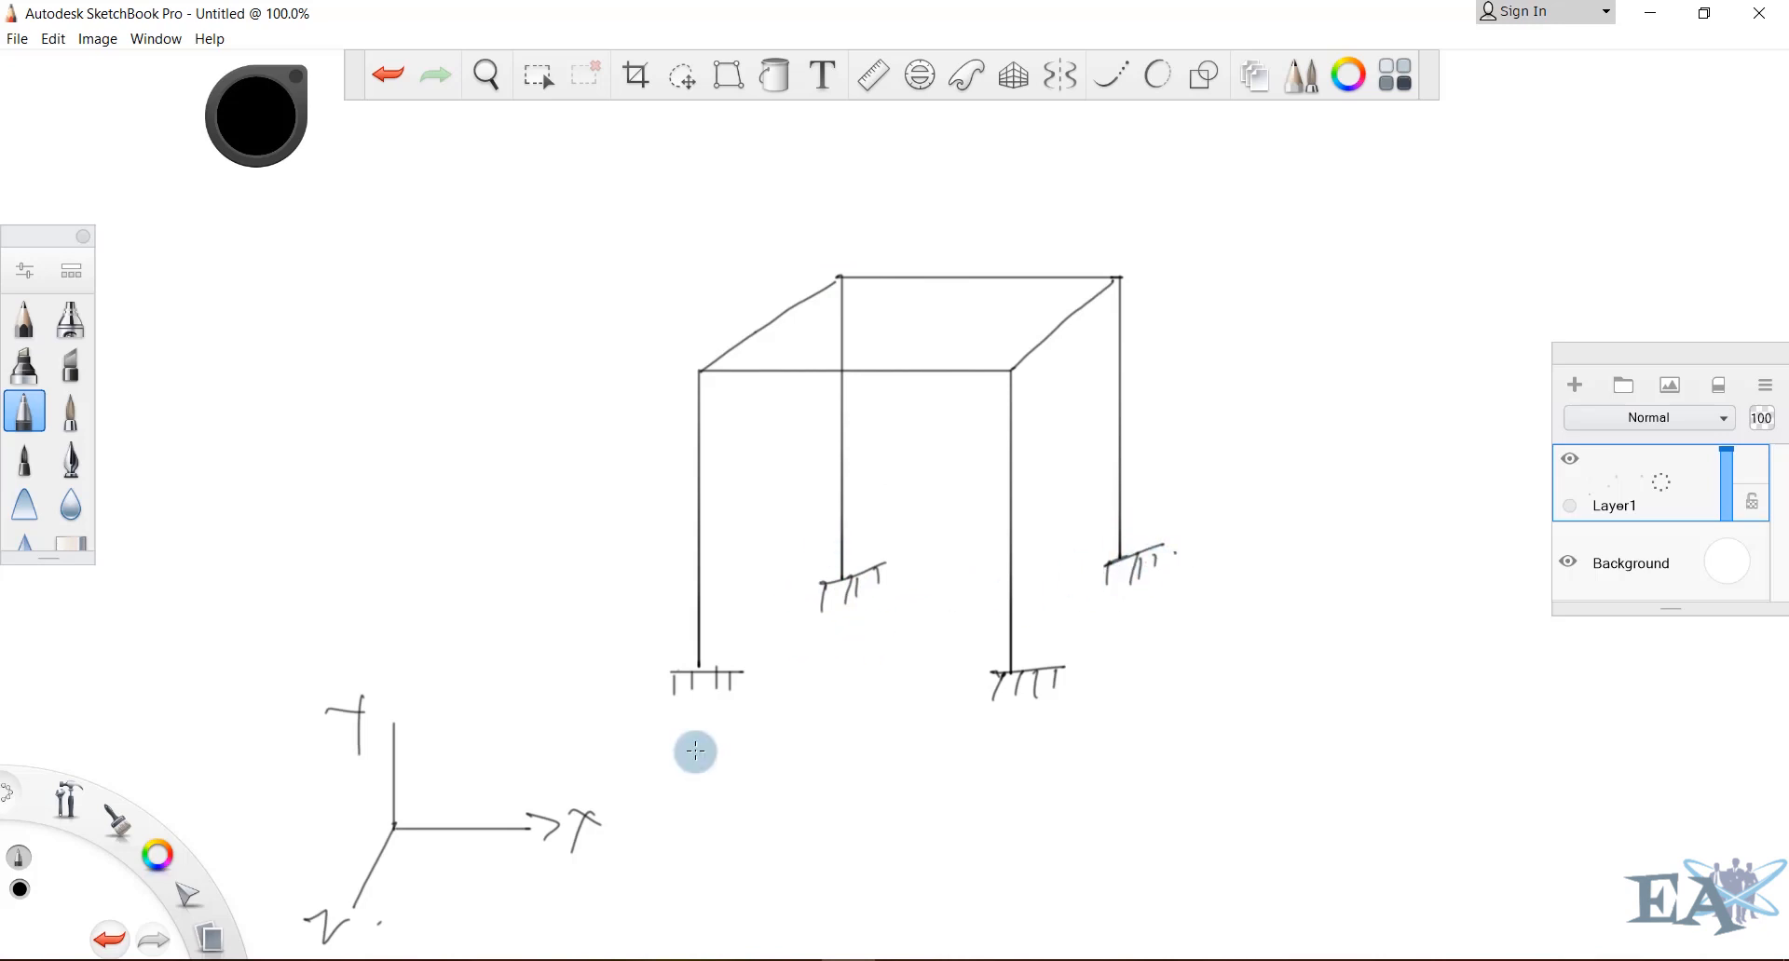
Add a 5m dimension with arrows below the front frame for its span, and dismiss the Sticky Keys prompt
{"action": "mouse_move", "coordinate": [694, 749]}
{"action": "left_mouse_down"}
{"action": "mouse_move", "coordinate": [702, 793]}
{"action": "mouse_move", "coordinate": [998, 769]}
{"action": "left_mouse_up"}
{"action": "left_click_drag", "start_coordinate": [982, 750], "coordinate": [996, 783], "text": "shift"}
{"action": "key", "text": "shift"}
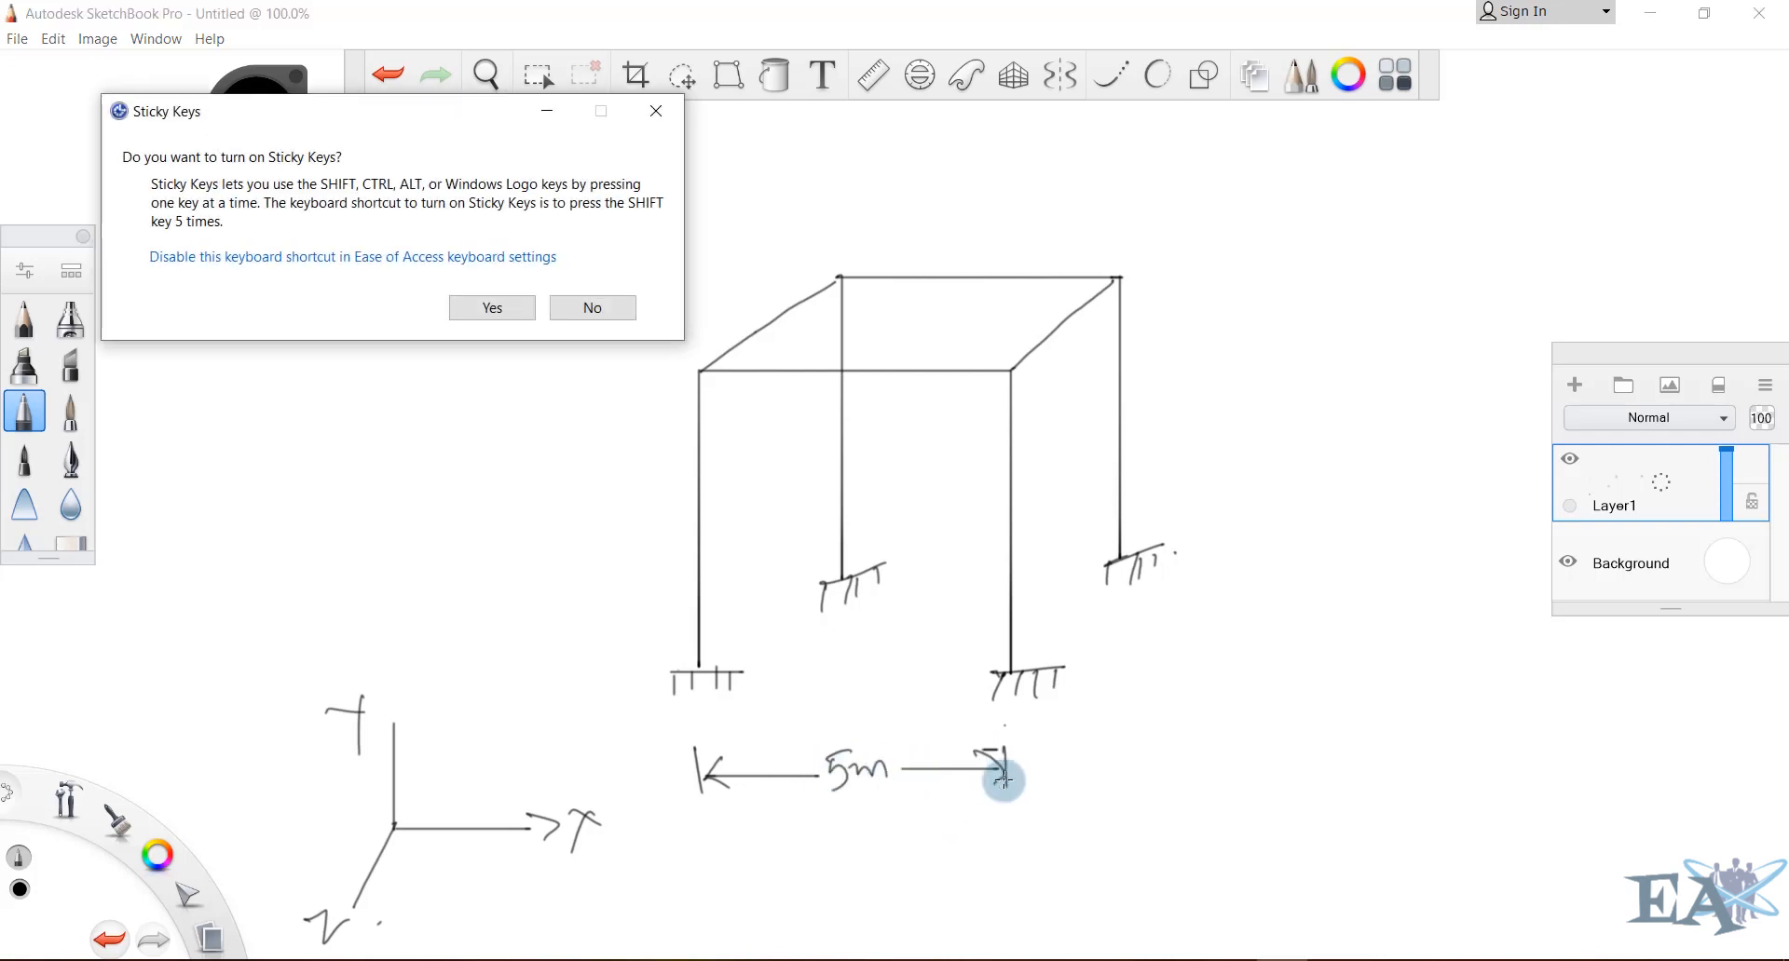
{"action": "key", "text": "Escape"}
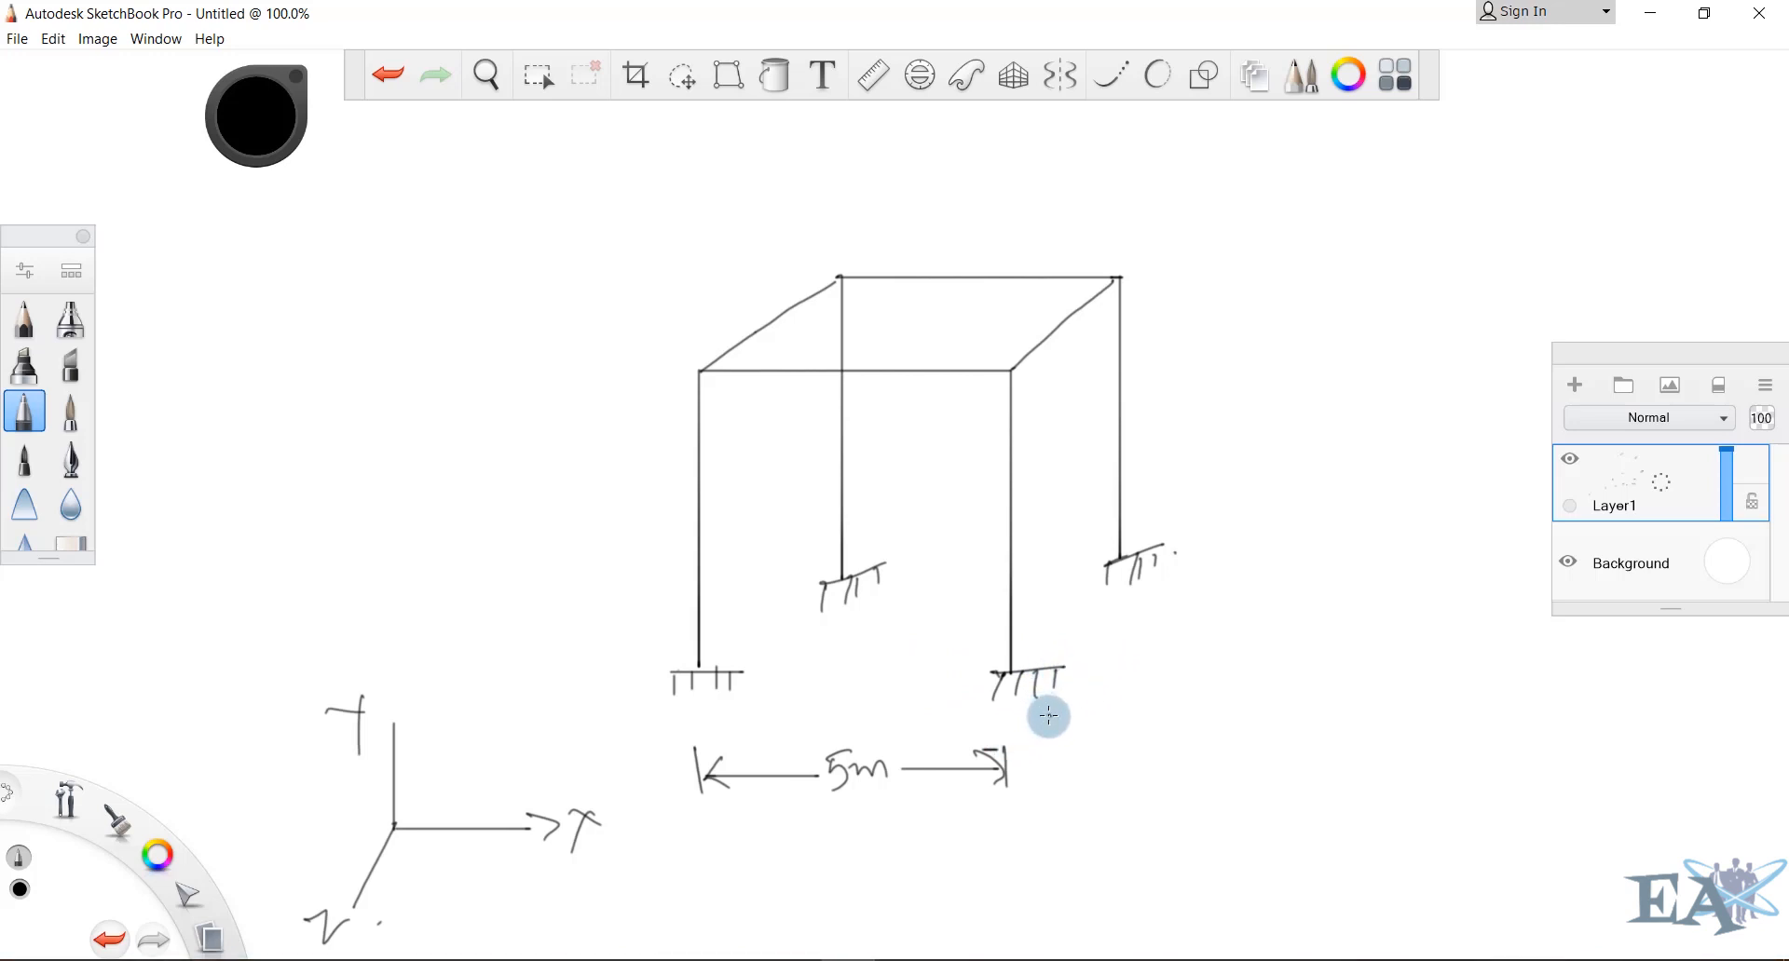
Dimension the frame's depth as 4m along the side and its height as 3m beside the rear column
{"action": "left_click_drag", "start_coordinate": [1046, 716], "coordinate": [1090, 709]}
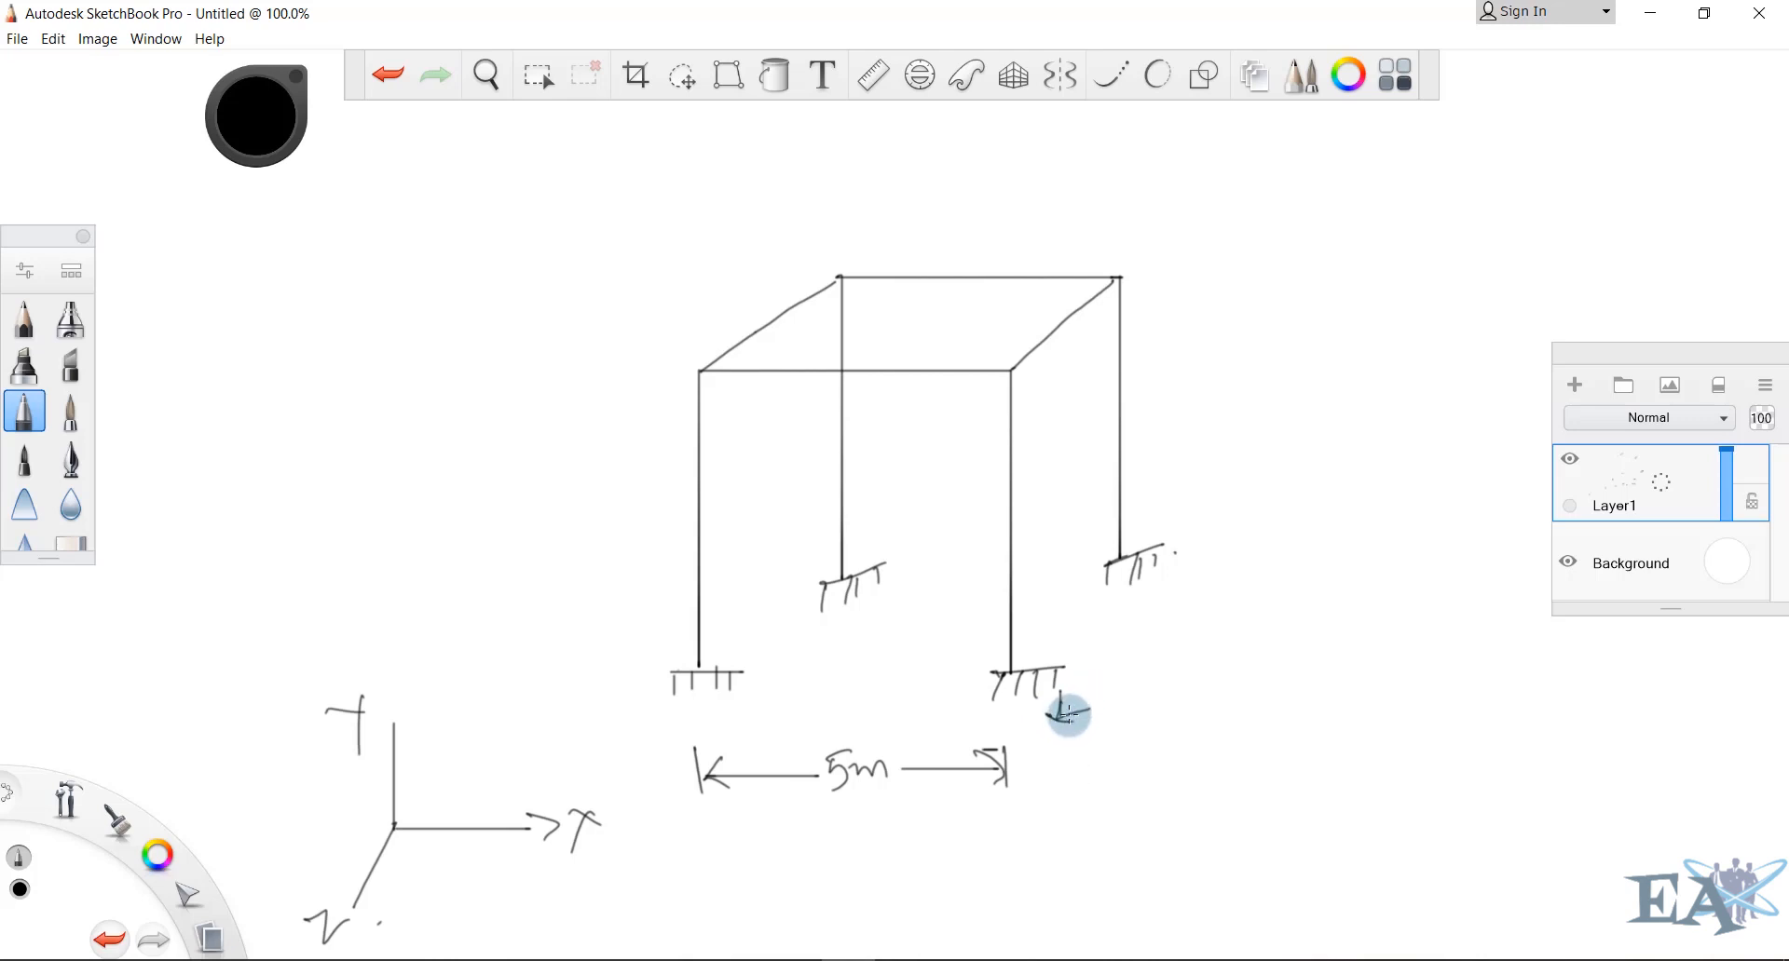
{"action": "mouse_move", "coordinate": [1062, 717]}
{"action": "left_mouse_down"}
{"action": "mouse_move", "coordinate": [1152, 615]}
{"action": "mouse_move", "coordinate": [1198, 619]}
{"action": "left_mouse_up"}
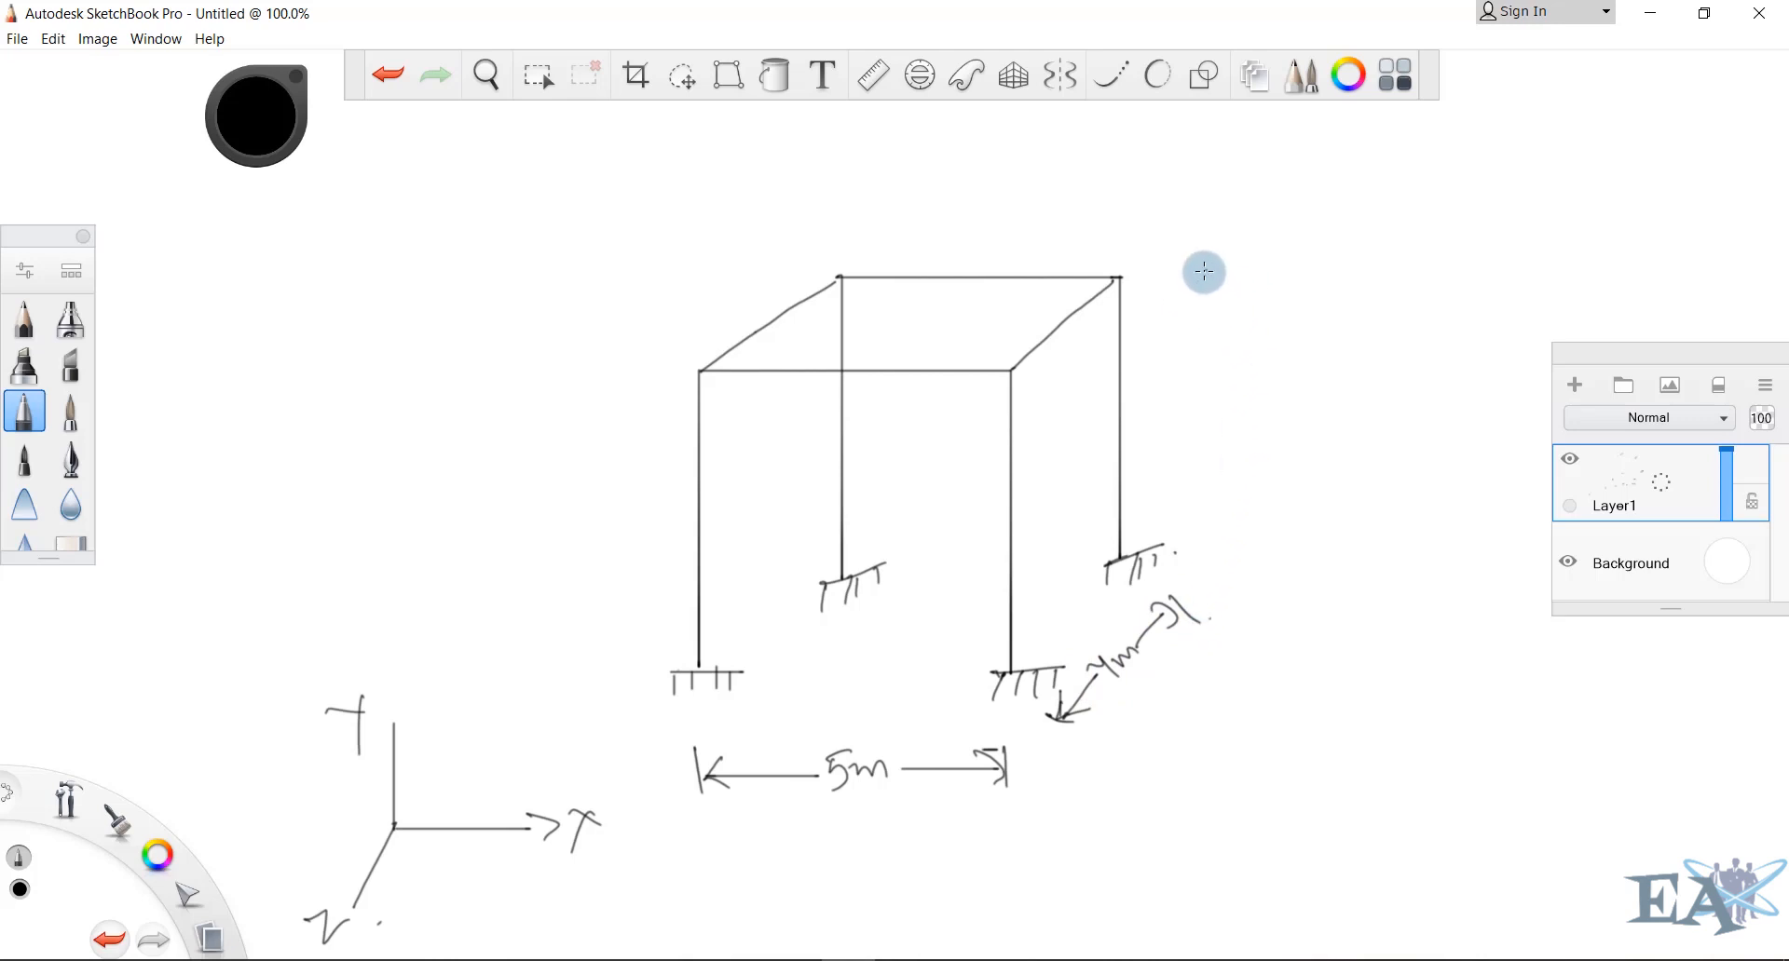
{"action": "mouse_move", "coordinate": [1228, 265]}
{"action": "left_mouse_down"}
{"action": "mouse_move", "coordinate": [1190, 273]}
{"action": "mouse_move", "coordinate": [1221, 276]}
{"action": "mouse_move", "coordinate": [1205, 339]}
{"action": "mouse_move", "coordinate": [1263, 370]}
{"action": "left_mouse_up"}
{"action": "left_click_drag", "start_coordinate": [1217, 527], "coordinate": [1247, 520]}
{"action": "key", "text": "ctrl+z"}
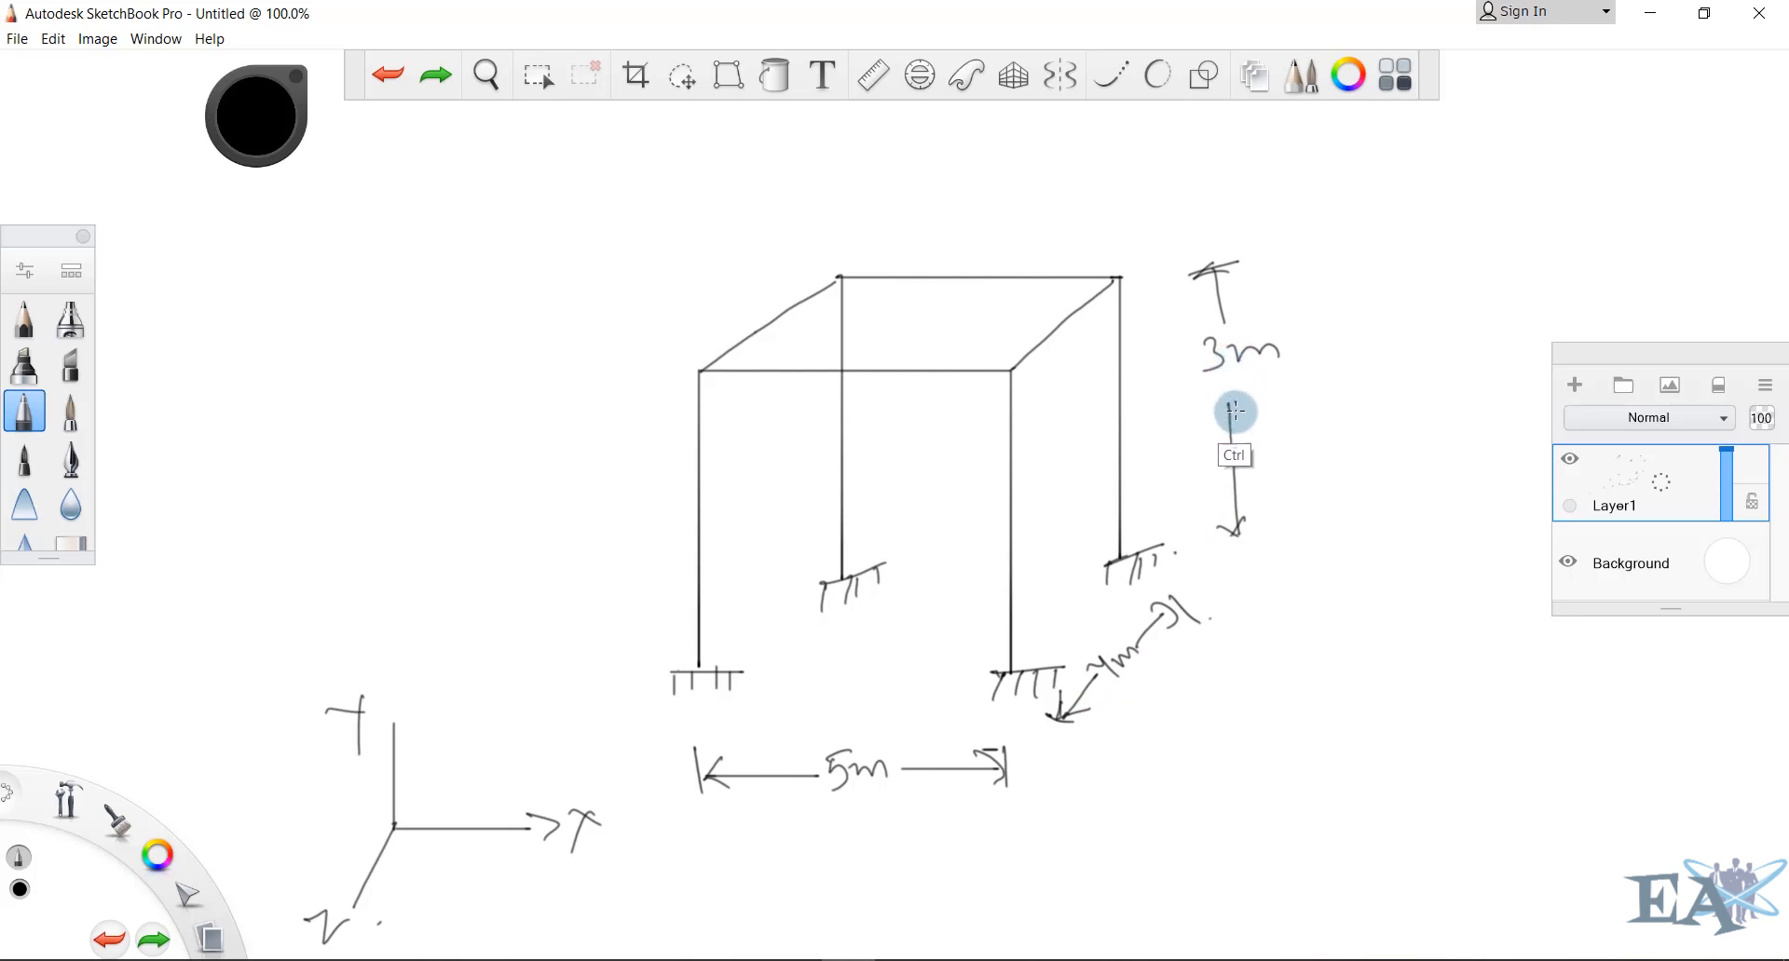
Undo the 3m height dimension beside the frame, and the 4m depth label with its far arrow
{"action": "key", "text": "ctrl+z"}
{"action": "key", "text": "ctrl+z"}
{"action": "key", "text": "ctrl+z"}
{"action": "key", "text": "ctrl+z"}
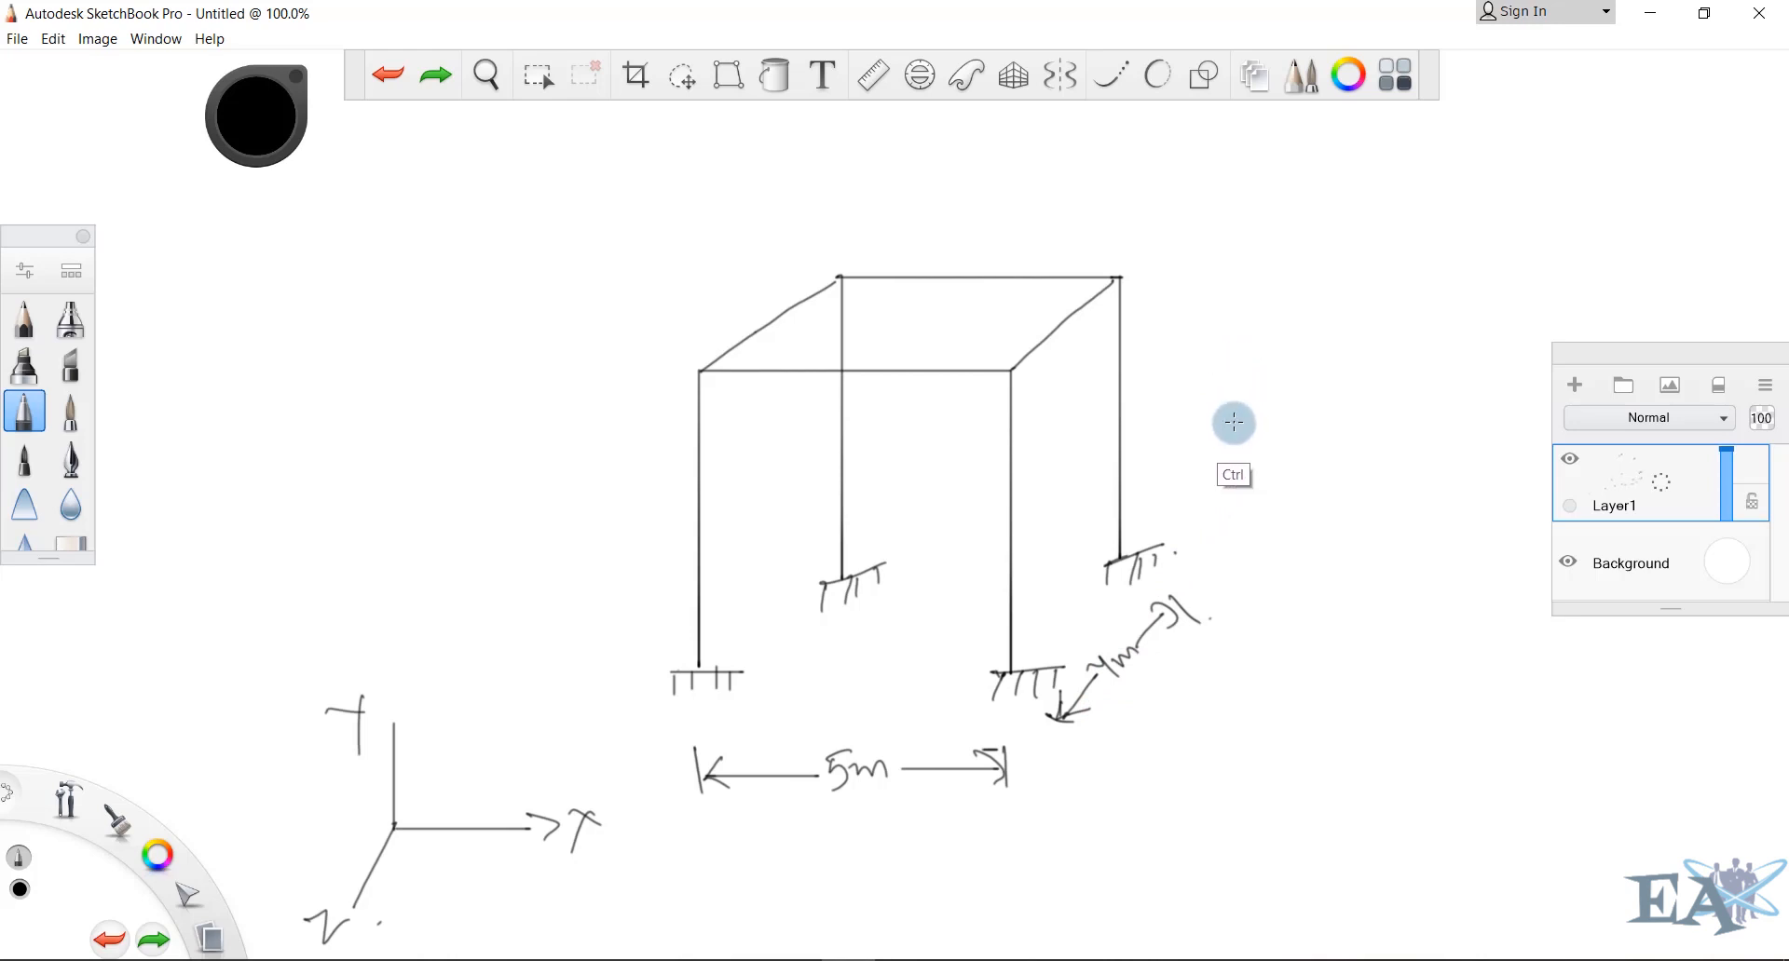
{"action": "key", "text": "ctrl+z"}
{"action": "key", "text": "ctrl+z"}
{"action": "key", "text": "ctrl+z"}
{"action": "key", "text": "ctrl+z"}
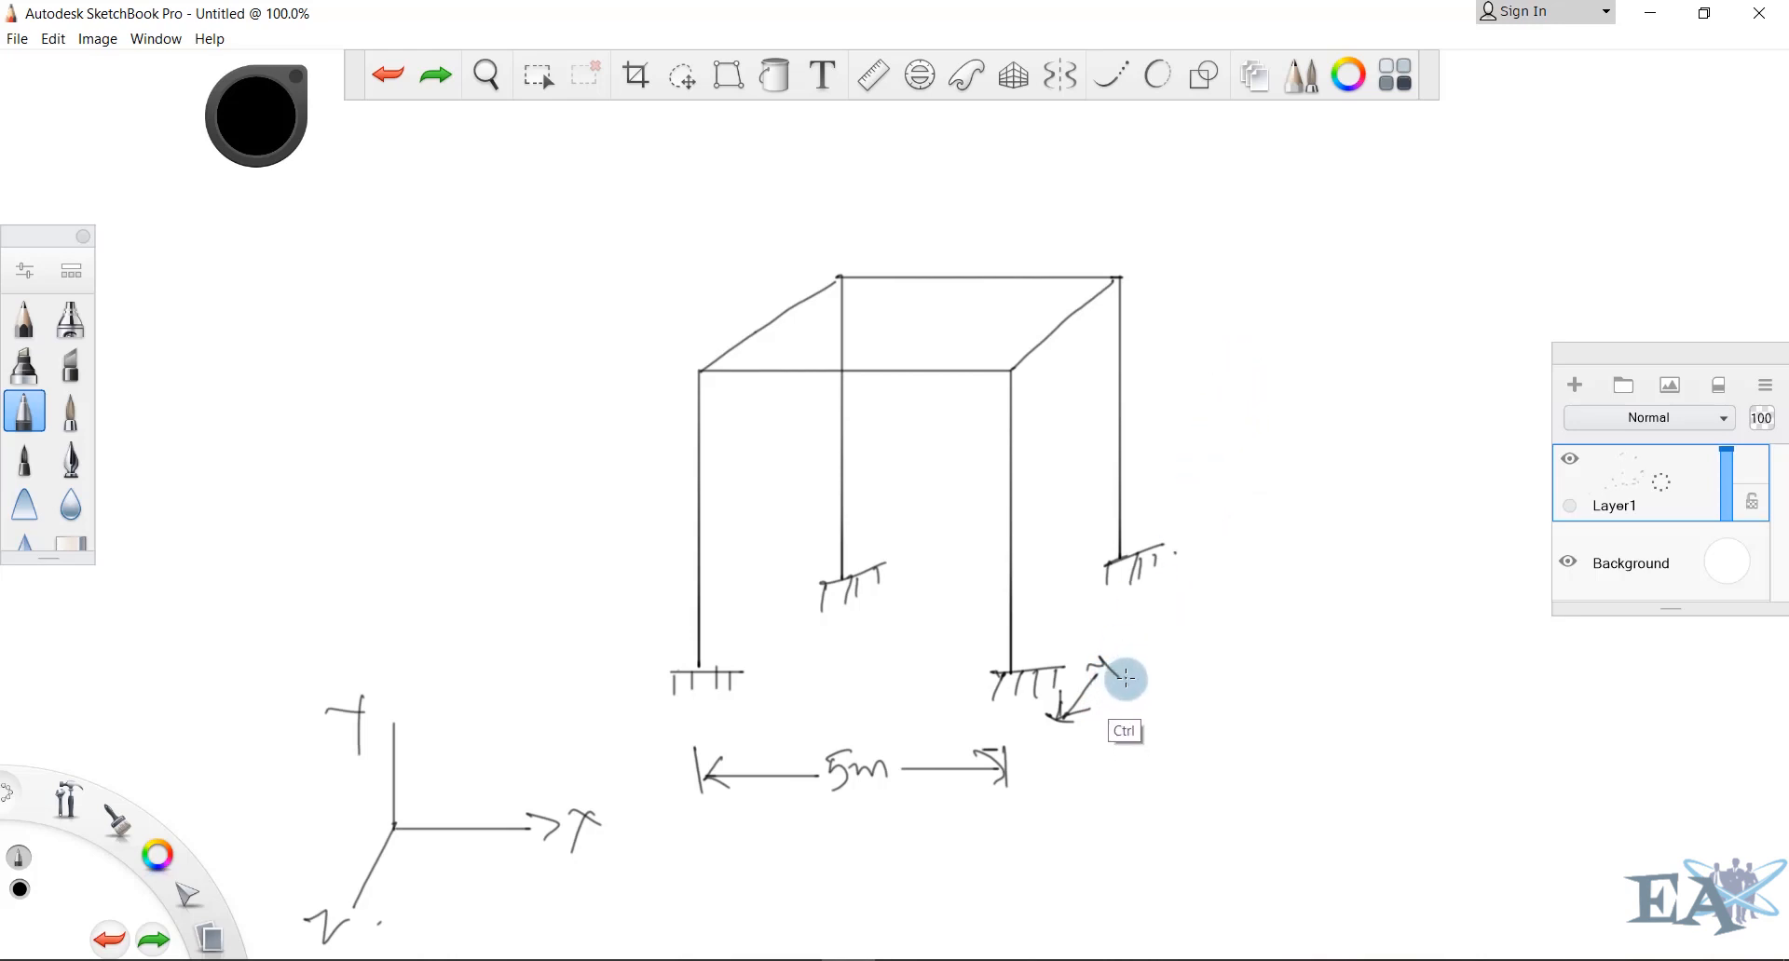
{"action": "key", "text": "ctrl+z"}
{"action": "key", "text": "ctrl+z"}
Label the frame's depth 6m with its far arrowhead, and dimension the height as 4m with arrows beside the rear column
{"action": "mouse_move", "coordinate": [1105, 648]}
{"action": "left_mouse_down"}
{"action": "mouse_move", "coordinate": [1106, 671]}
{"action": "mouse_move", "coordinate": [1165, 635]}
{"action": "left_mouse_up"}
{"action": "left_click_drag", "start_coordinate": [1170, 606], "coordinate": [1187, 634]}
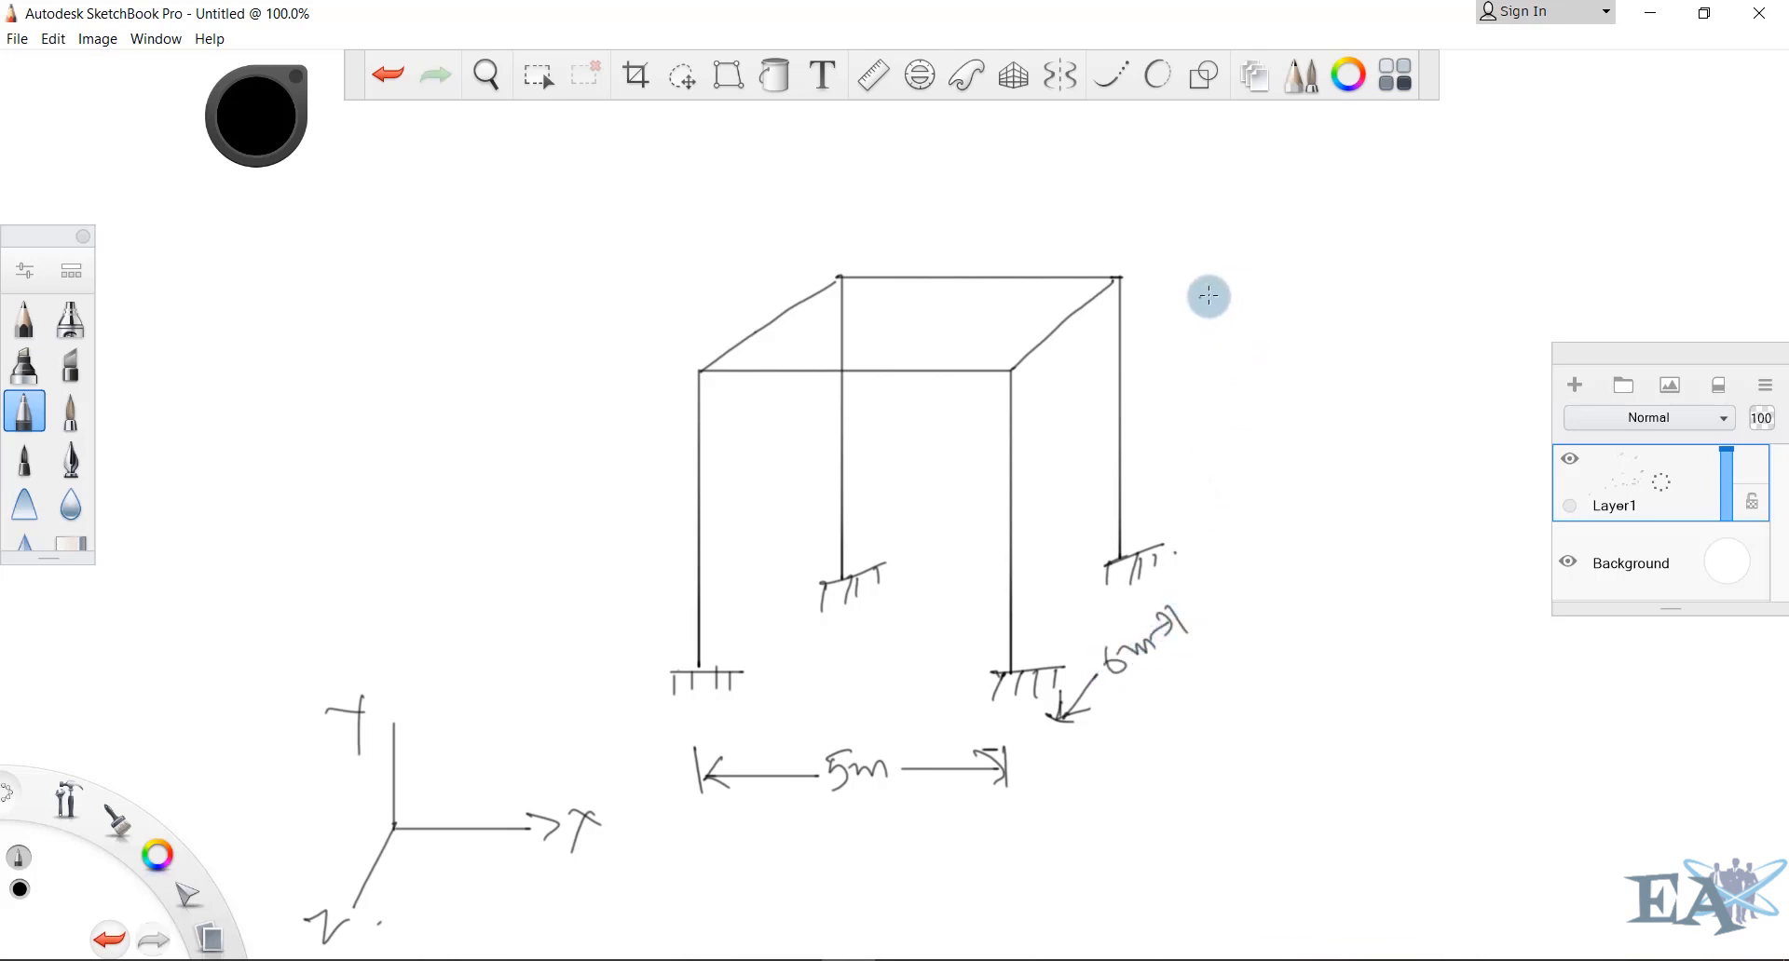
{"action": "mouse_move", "coordinate": [1192, 261]}
{"action": "left_mouse_down"}
{"action": "mouse_move", "coordinate": [1223, 265]}
{"action": "mouse_move", "coordinate": [1209, 287]}
{"action": "mouse_move", "coordinate": [1223, 252]}
{"action": "left_mouse_up"}
{"action": "left_click_drag", "start_coordinate": [1197, 348], "coordinate": [1209, 352]}
{"action": "mouse_move", "coordinate": [1210, 341]}
{"action": "left_mouse_down"}
{"action": "mouse_move", "coordinate": [1211, 369]}
{"action": "mouse_move", "coordinate": [1244, 365]}
{"action": "left_mouse_up"}
{"action": "left_click_drag", "start_coordinate": [1215, 423], "coordinate": [1214, 538]}
{"action": "mouse_move", "coordinate": [1199, 521]}
{"action": "left_mouse_down"}
{"action": "mouse_move", "coordinate": [1226, 530]}
{"action": "mouse_move", "coordinate": [1216, 542]}
{"action": "left_mouse_up"}
{"action": "left_click", "coordinate": [1229, 547]}
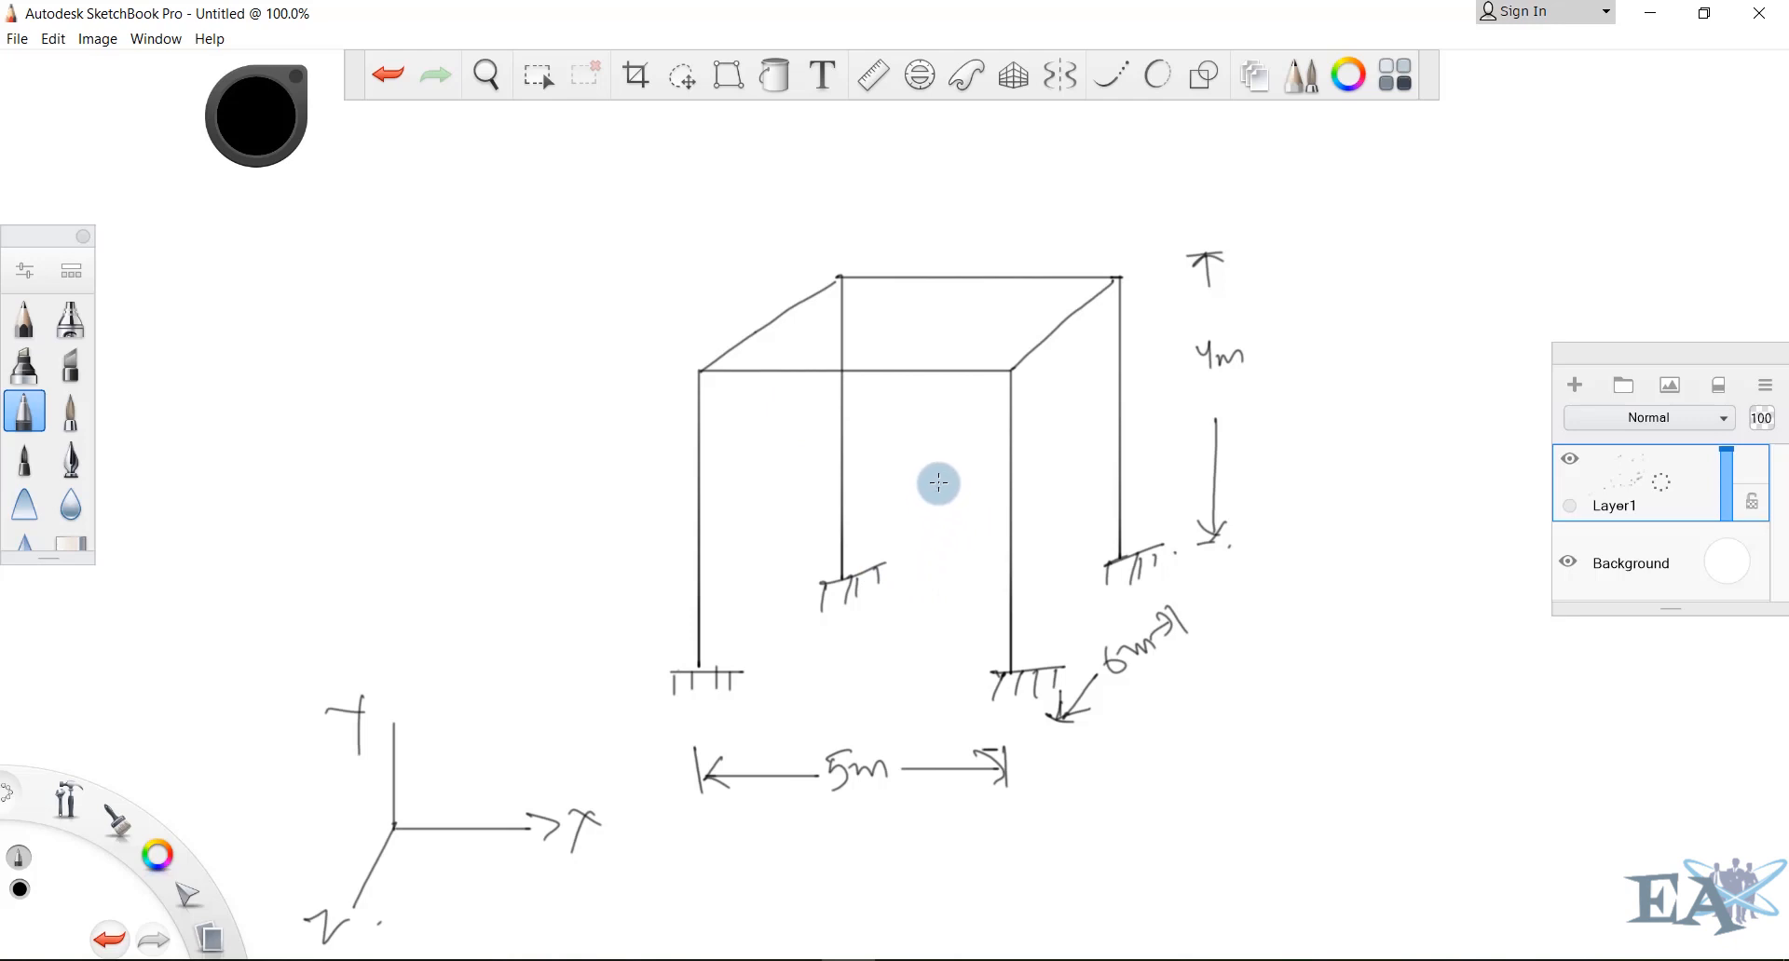
{"action": "mouse_move", "coordinate": [794, 957]}
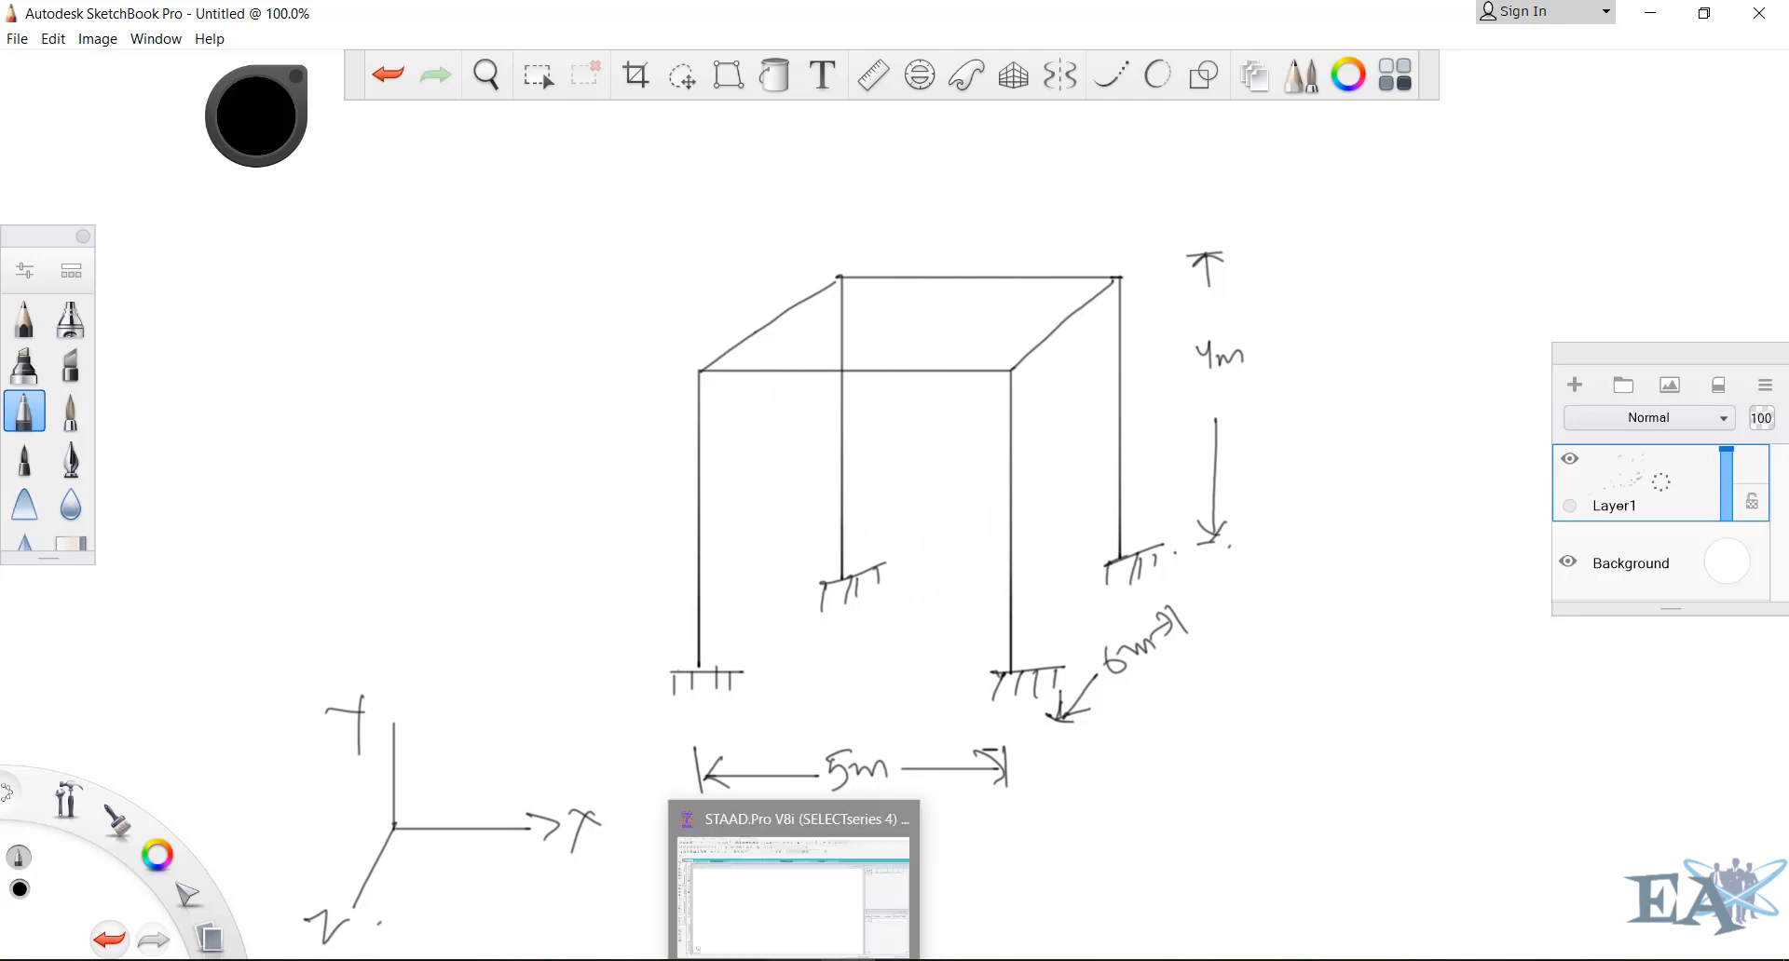
{"action": "left_click", "coordinate": [796, 876]}
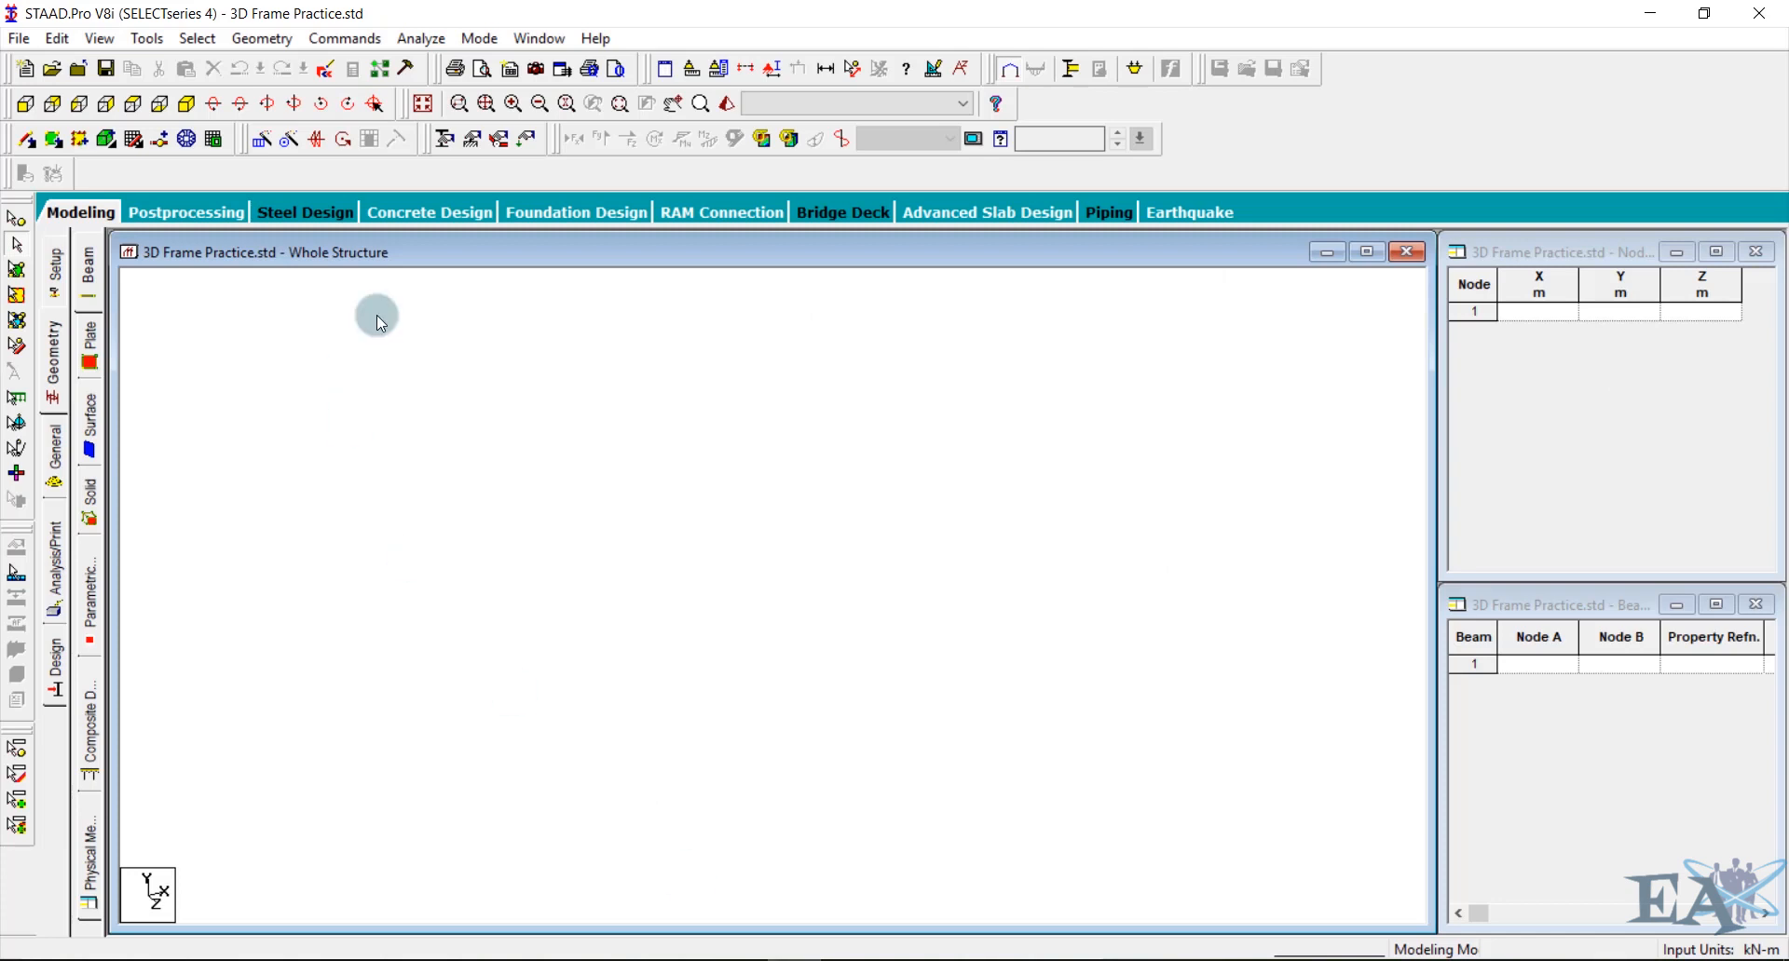
{"action": "mouse_move", "coordinate": [848, 959]}
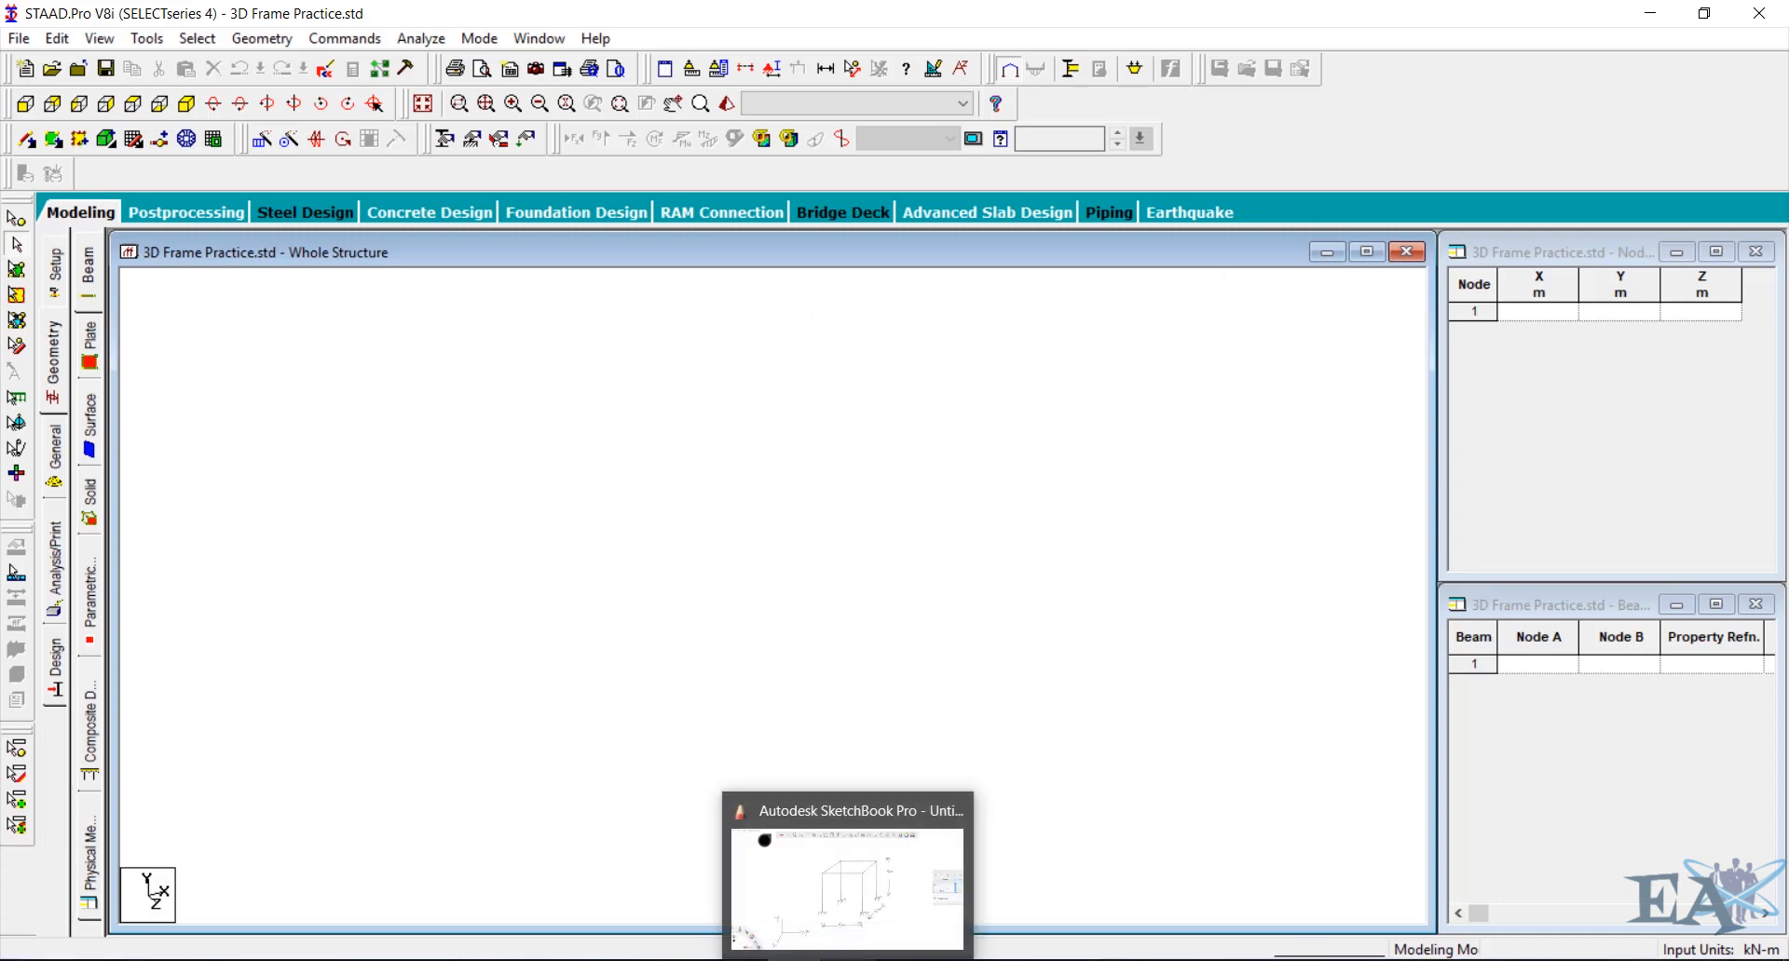
{"action": "left_click", "coordinate": [820, 866]}
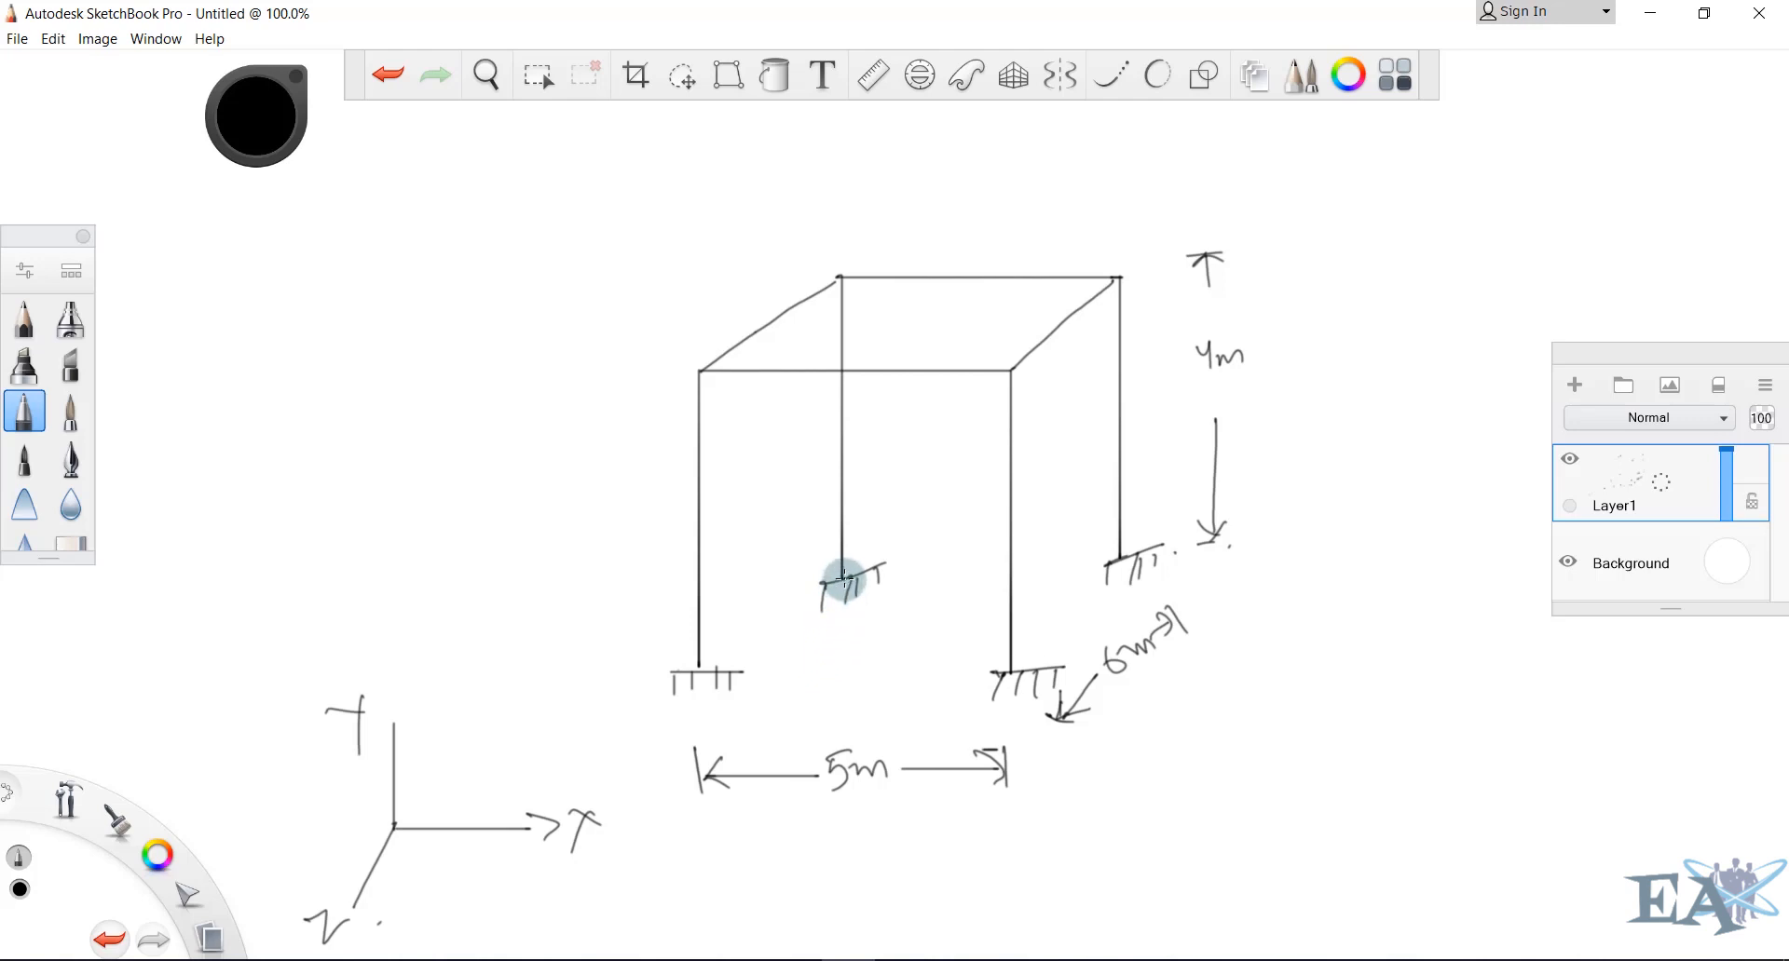
Mark the base of the rear-left column with a dot and draw labelled z and x direction arrows around it
{"action": "mouse_move", "coordinate": [839, 573]}
{"action": "left_mouse_down"}
{"action": "mouse_move", "coordinate": [741, 592]}
{"action": "mouse_move", "coordinate": [772, 619]}
{"action": "left_mouse_up"}
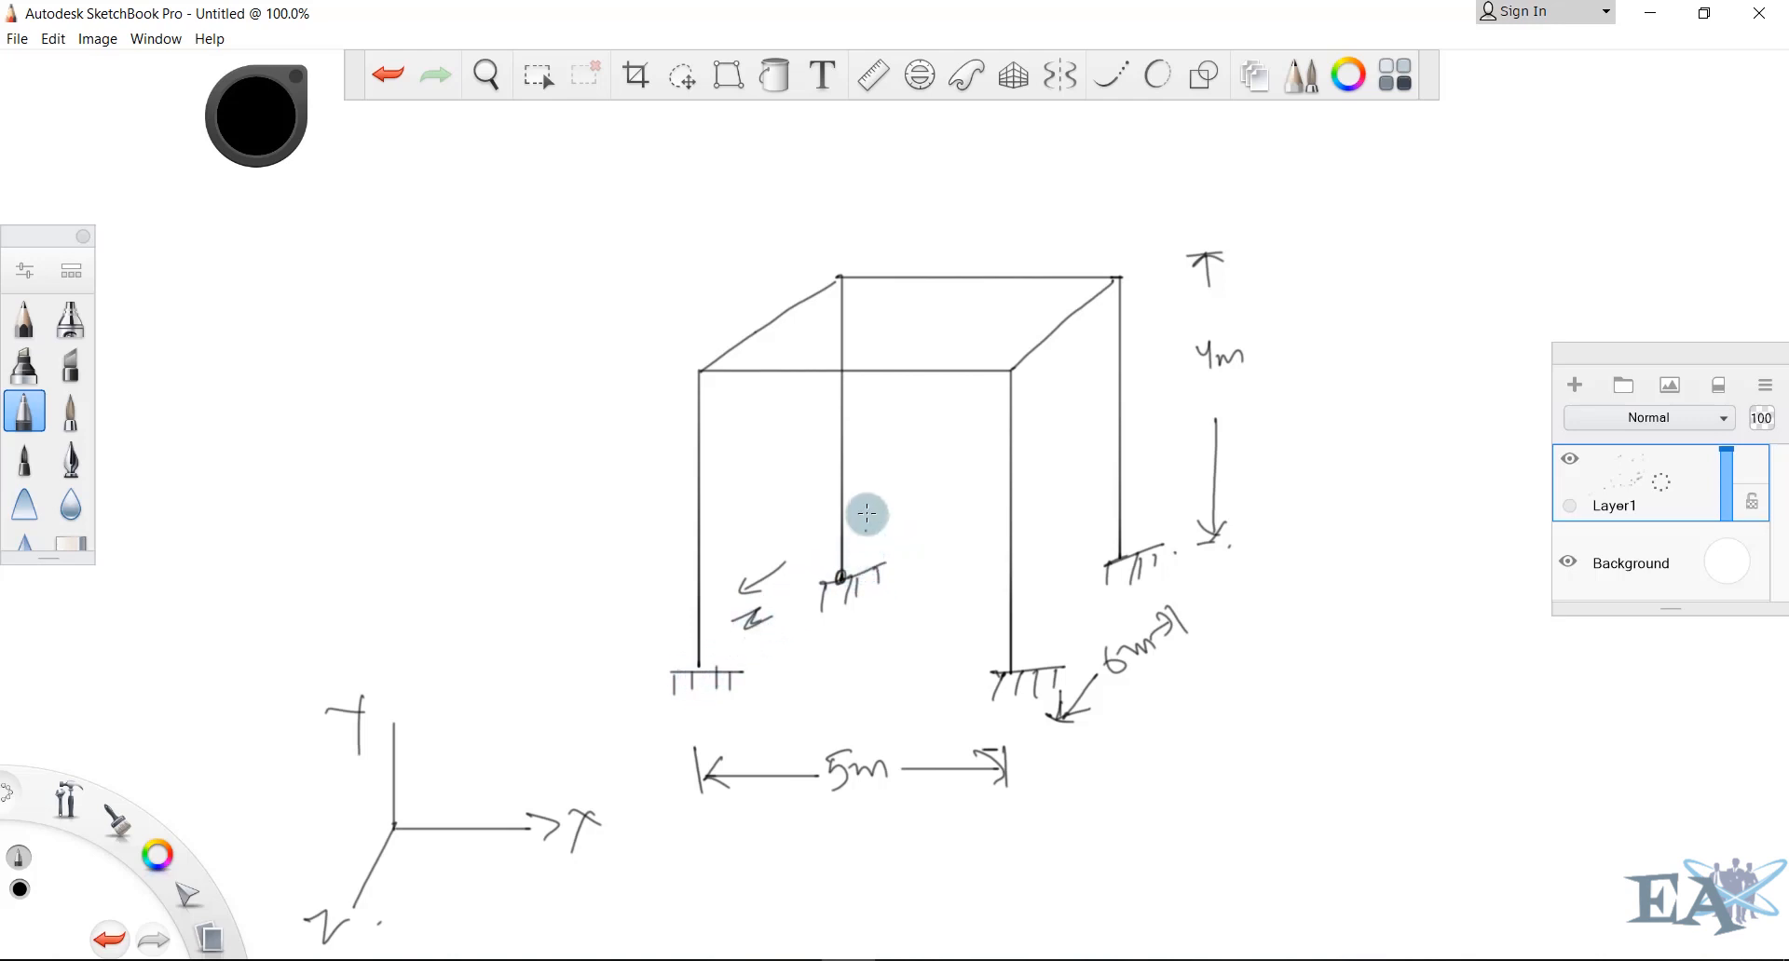
{"action": "left_click_drag", "start_coordinate": [870, 510], "coordinate": [948, 508]}
{"action": "left_click_drag", "start_coordinate": [935, 501], "coordinate": [952, 496]}
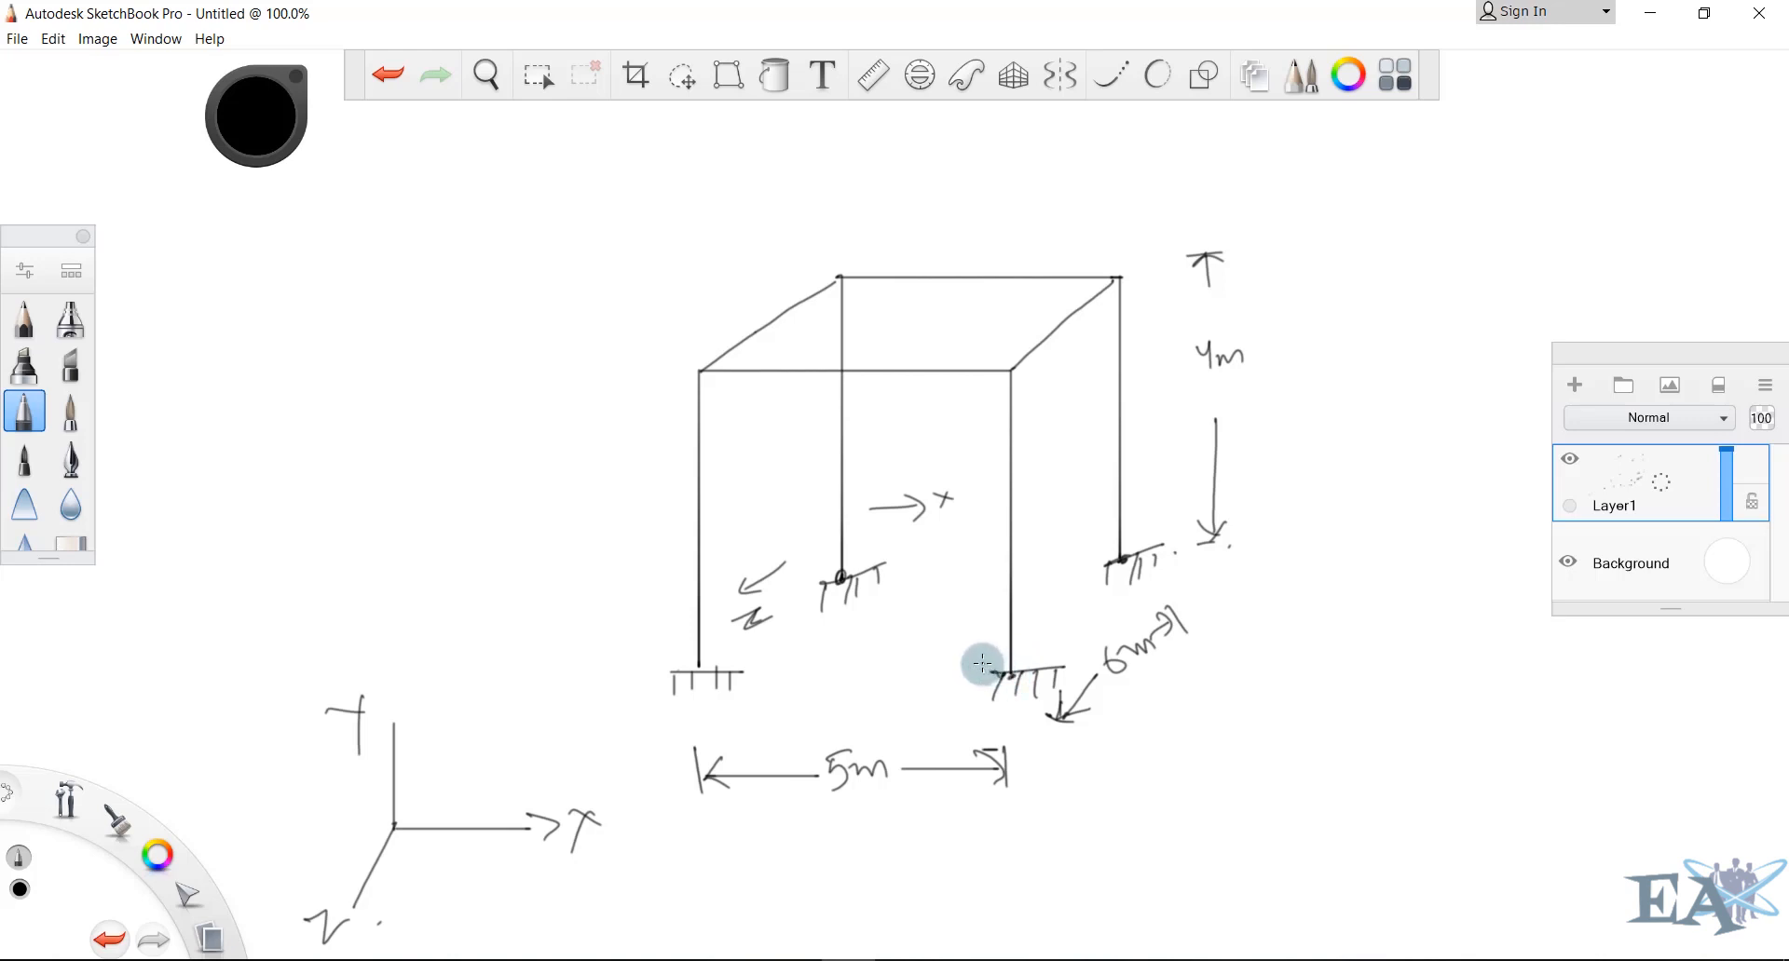
Sketch a small rectangular plan with two crossing lines beside the frame, dot its upper-left corner and retrace its outline
{"action": "left_click_drag", "start_coordinate": [1277, 649], "coordinate": [1287, 743]}
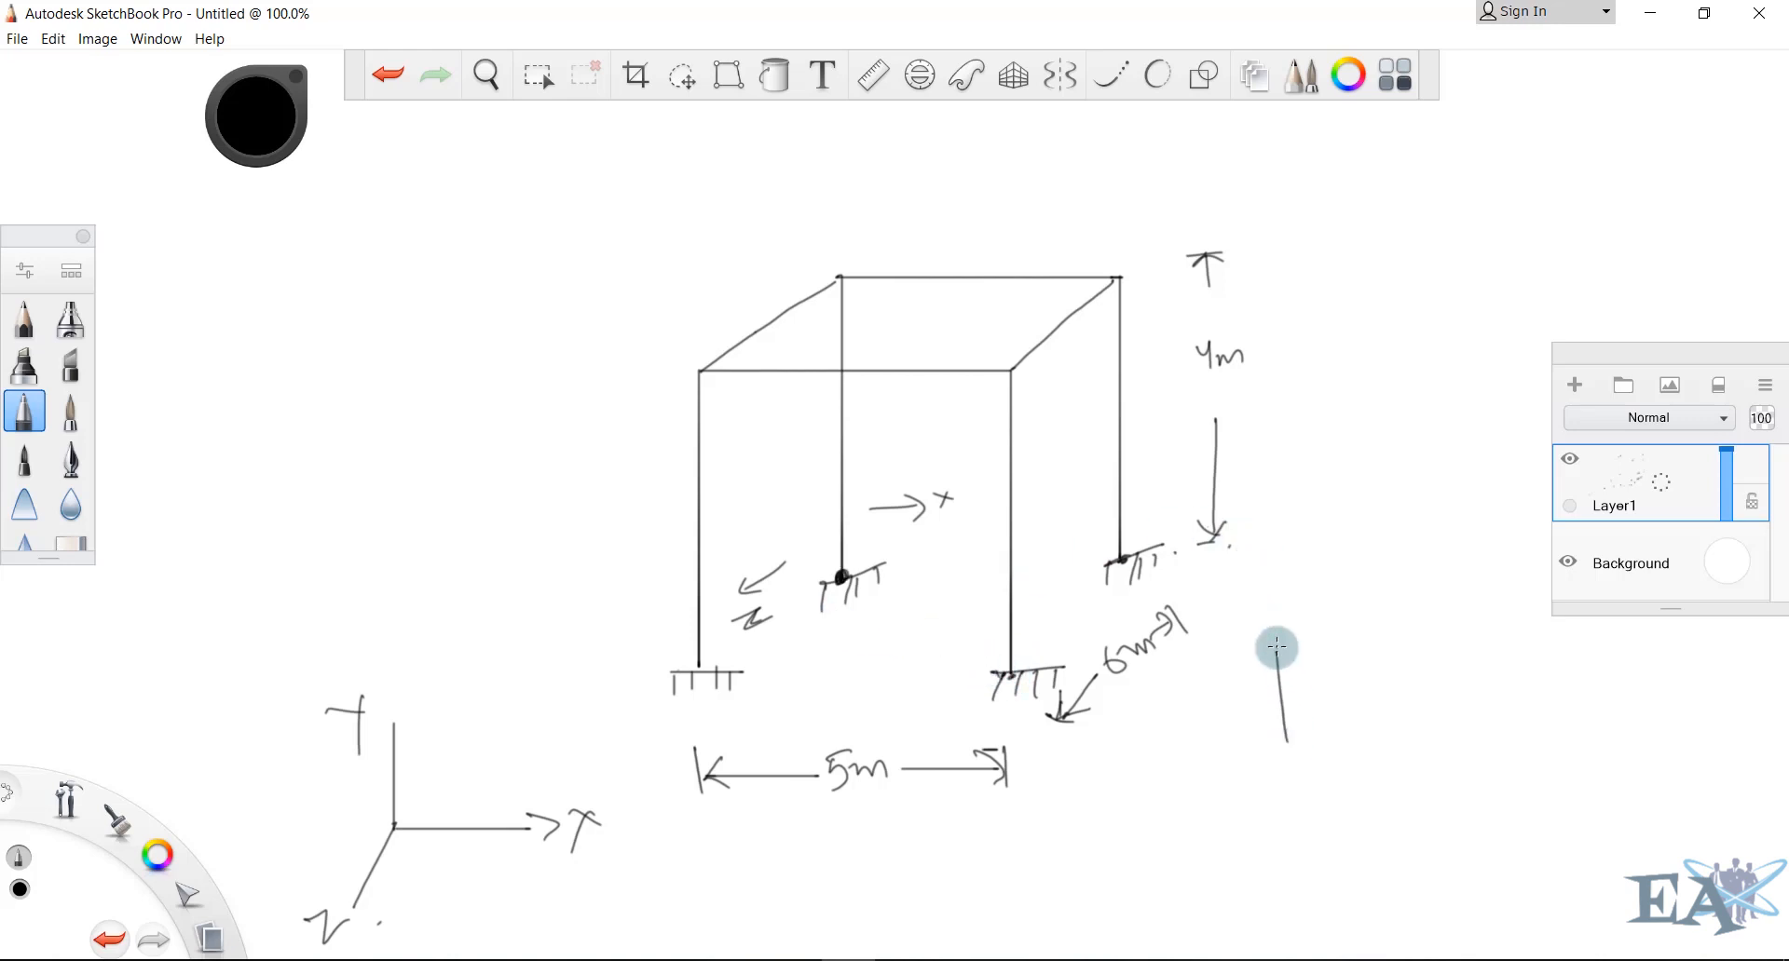
{"action": "left_click_drag", "start_coordinate": [1447, 717], "coordinate": [1286, 738]}
{"action": "mouse_move", "coordinate": [1339, 652]}
{"action": "left_mouse_down"}
{"action": "mouse_move", "coordinate": [1351, 723]}
{"action": "mouse_move", "coordinate": [1435, 688]}
{"action": "left_mouse_up"}
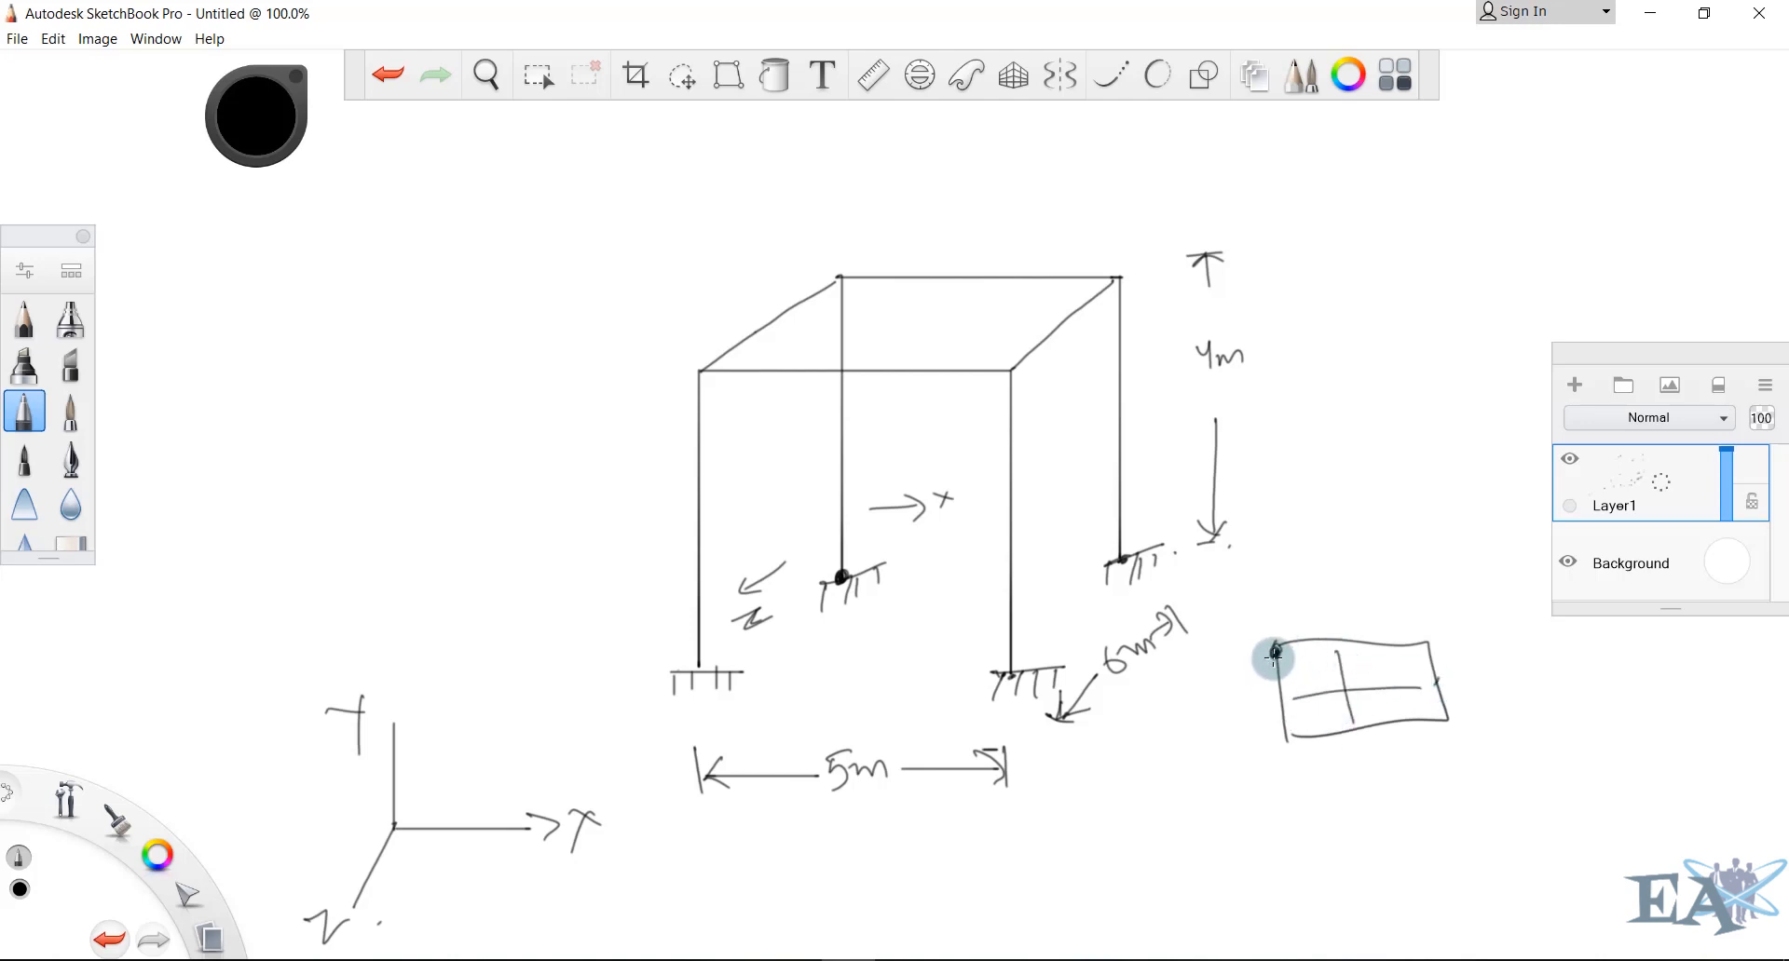
{"action": "left_click_drag", "start_coordinate": [1275, 652], "coordinate": [1280, 757]}
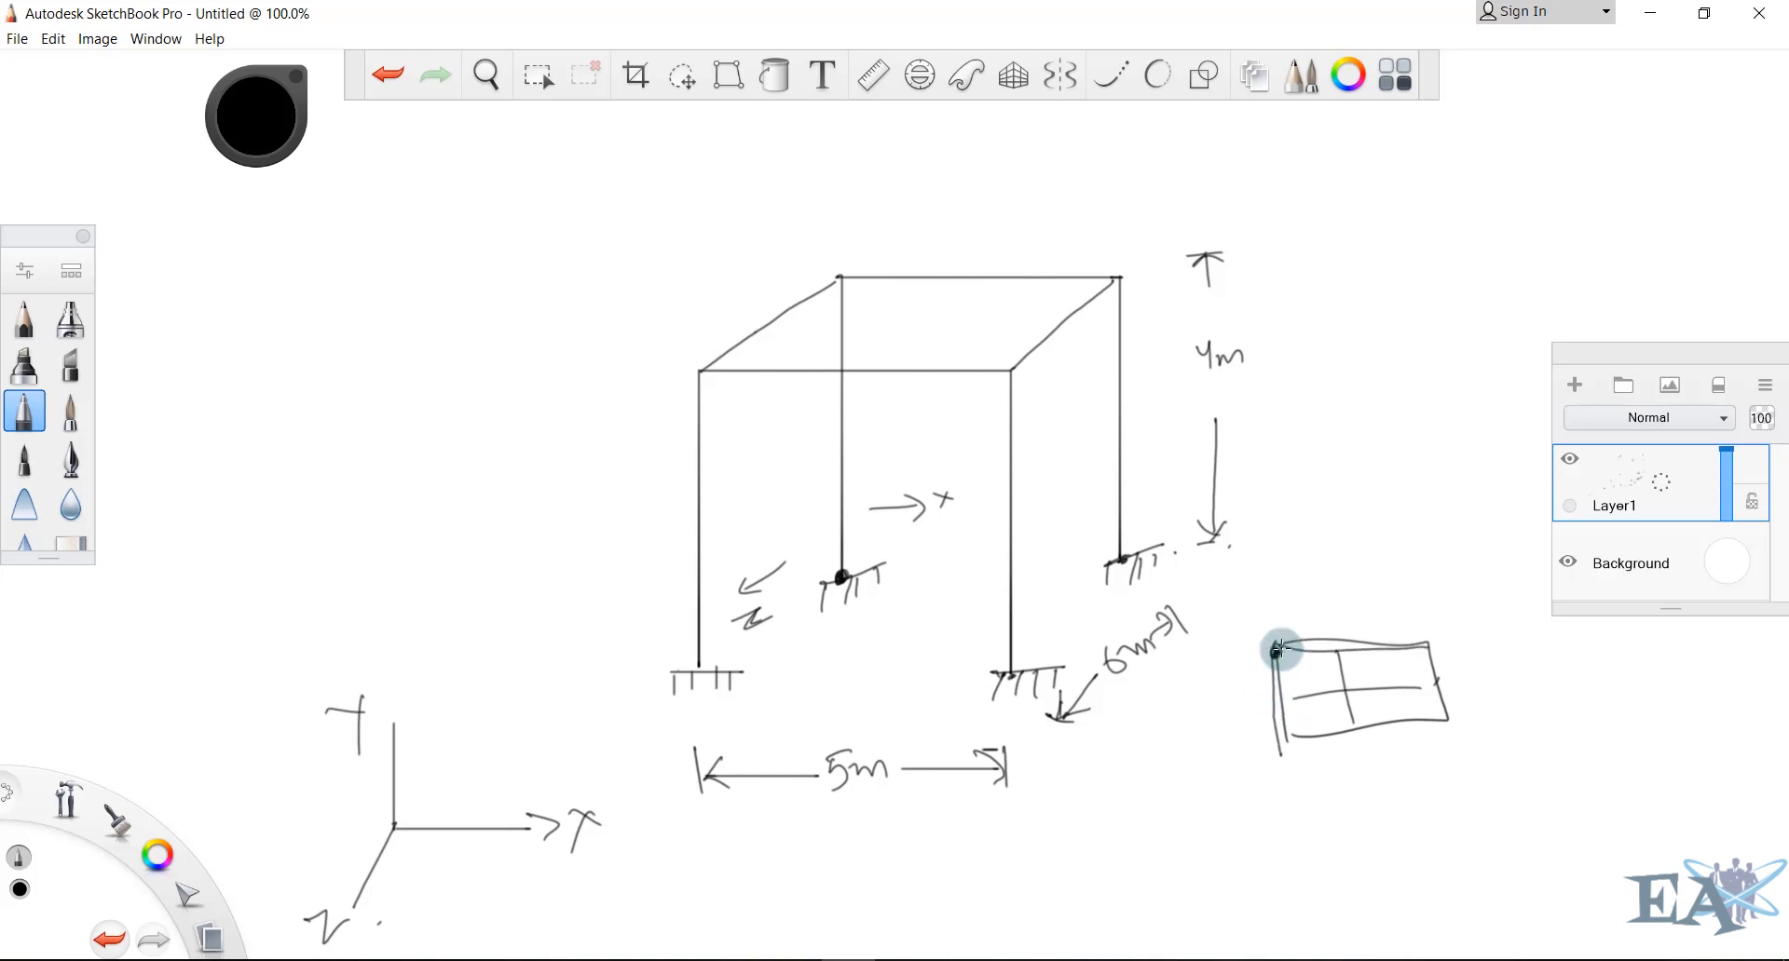
{"action": "left_click_drag", "start_coordinate": [1451, 716], "coordinate": [1278, 745]}
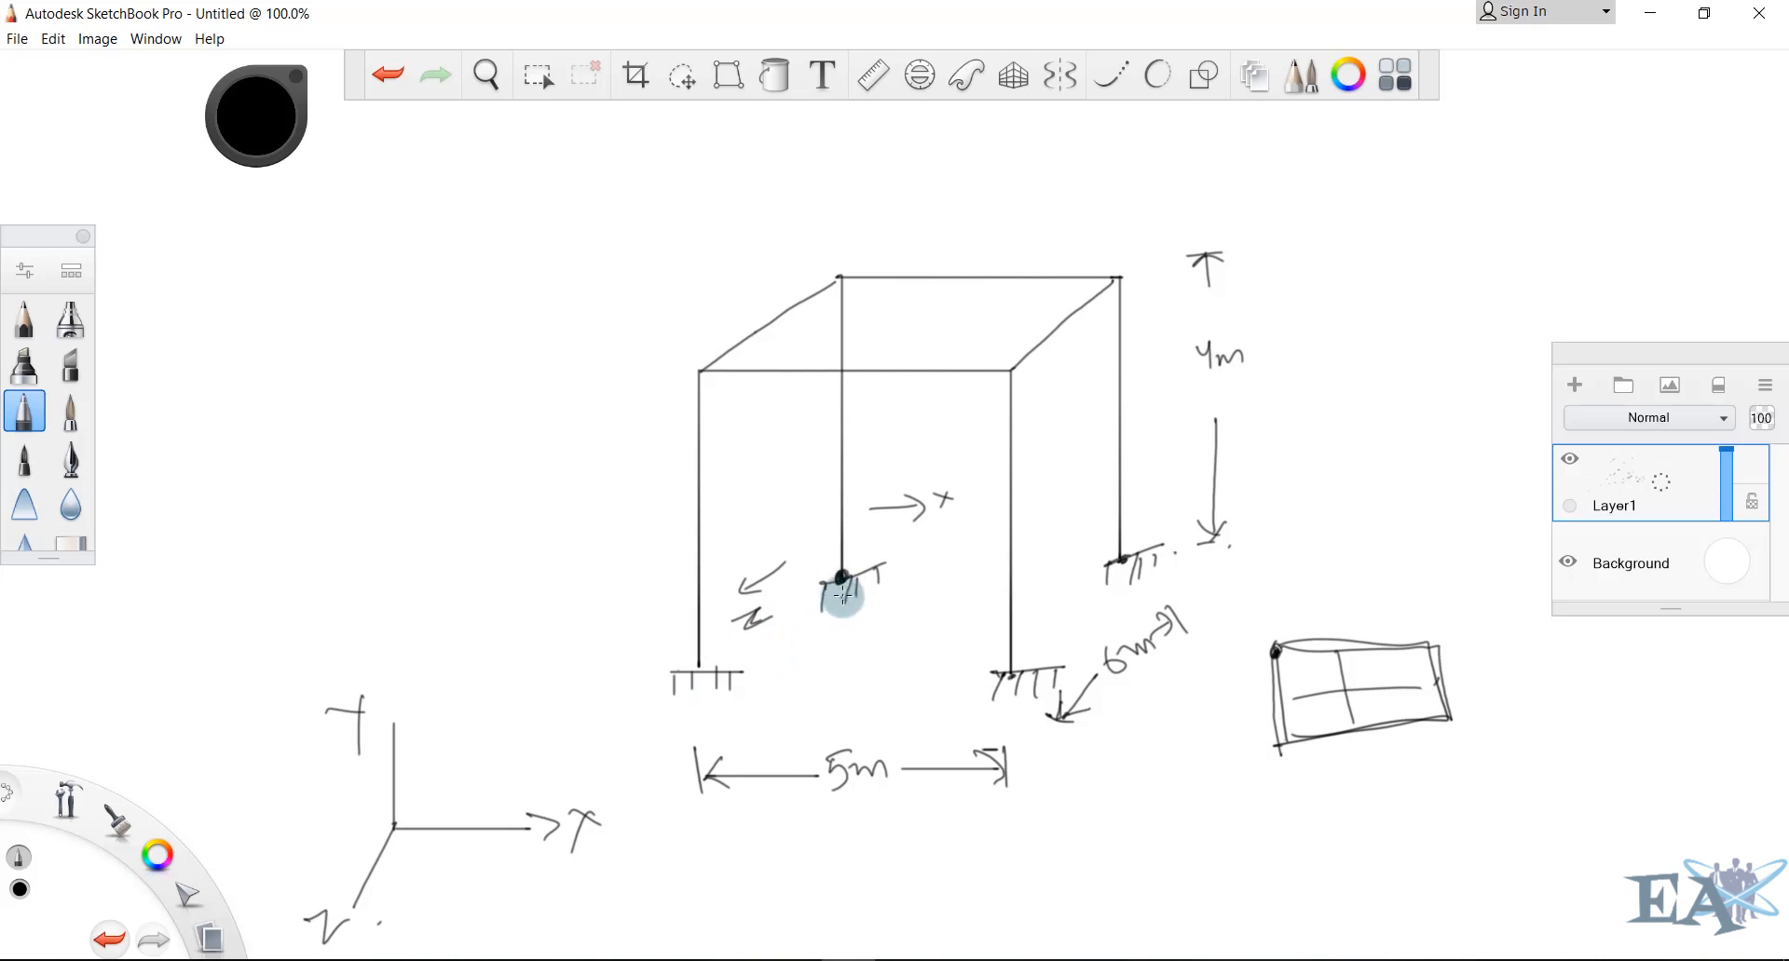
Label the base node of the rear-left column as (1)
{"action": "mouse_move", "coordinate": [845, 637]}
{"action": "left_mouse_down"}
{"action": "mouse_move", "coordinate": [843, 597]}
{"action": "mouse_move", "coordinate": [882, 628]}
{"action": "left_mouse_up"}
{"action": "mouse_move", "coordinate": [874, 632]}
{"action": "left_mouse_down"}
{"action": "mouse_move", "coordinate": [894, 626]}
{"action": "mouse_move", "coordinate": [862, 633]}
{"action": "left_mouse_up"}
{"action": "left_click_drag", "start_coordinate": [902, 597], "coordinate": [905, 632]}
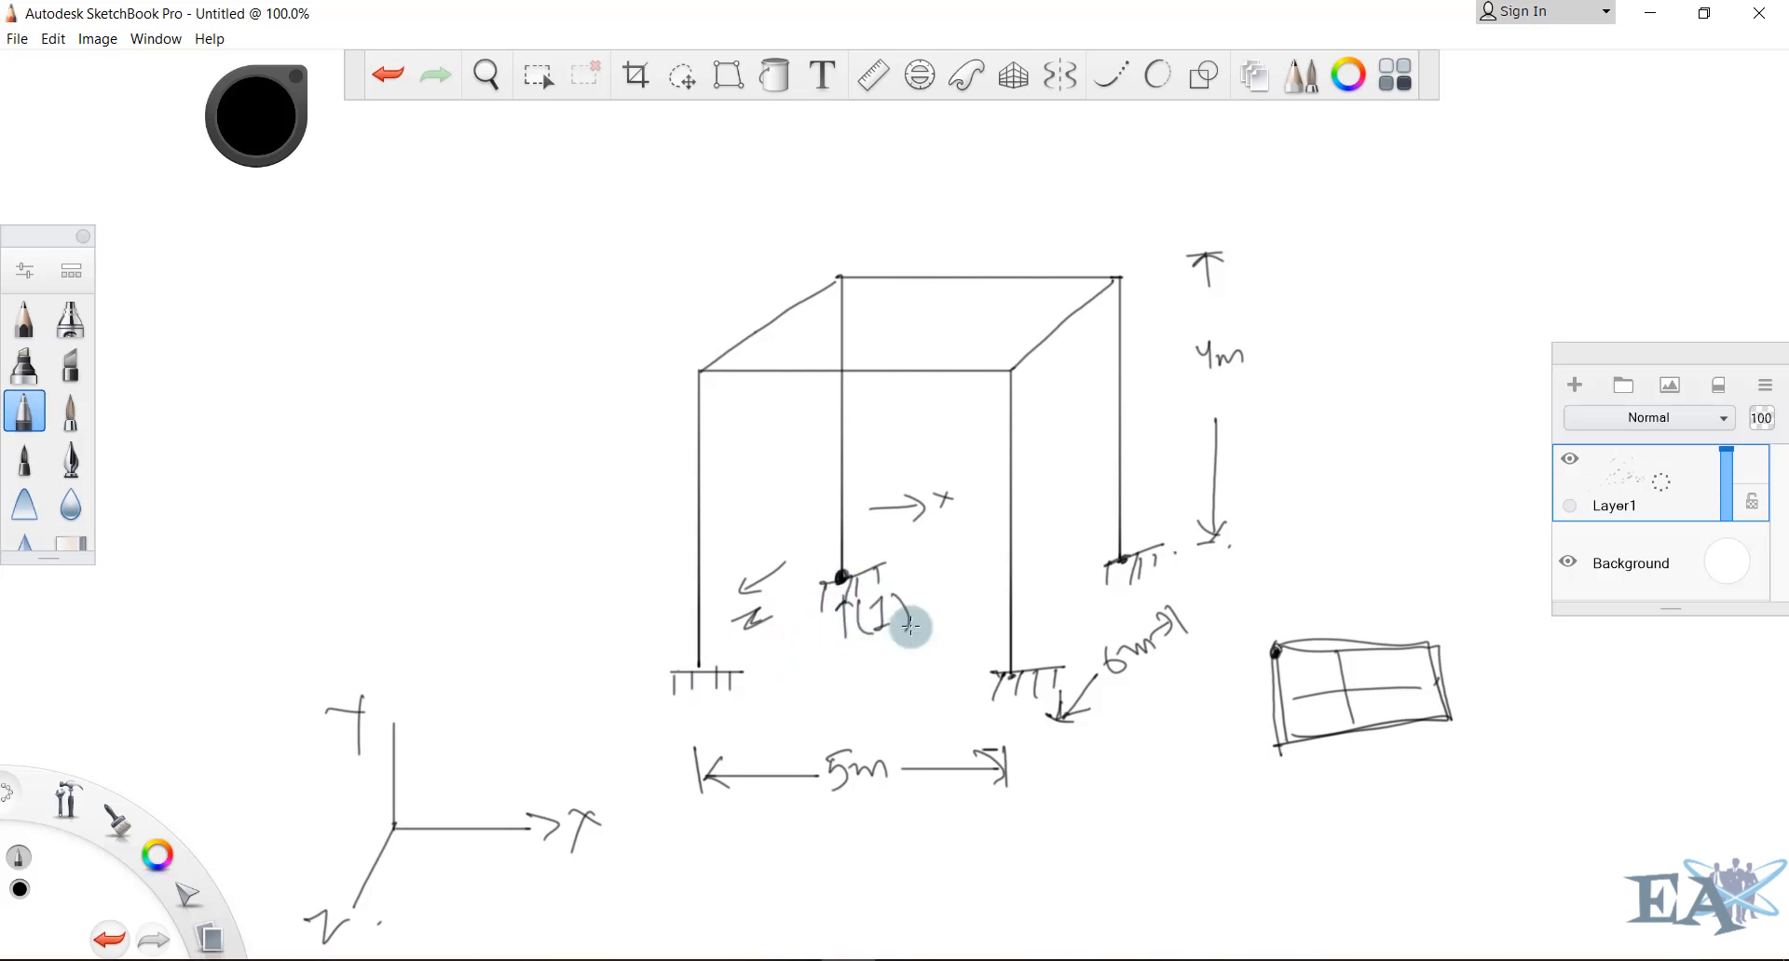
{"action": "left_click", "coordinate": [922, 622]}
{"action": "key", "text": "ctrl+z"}
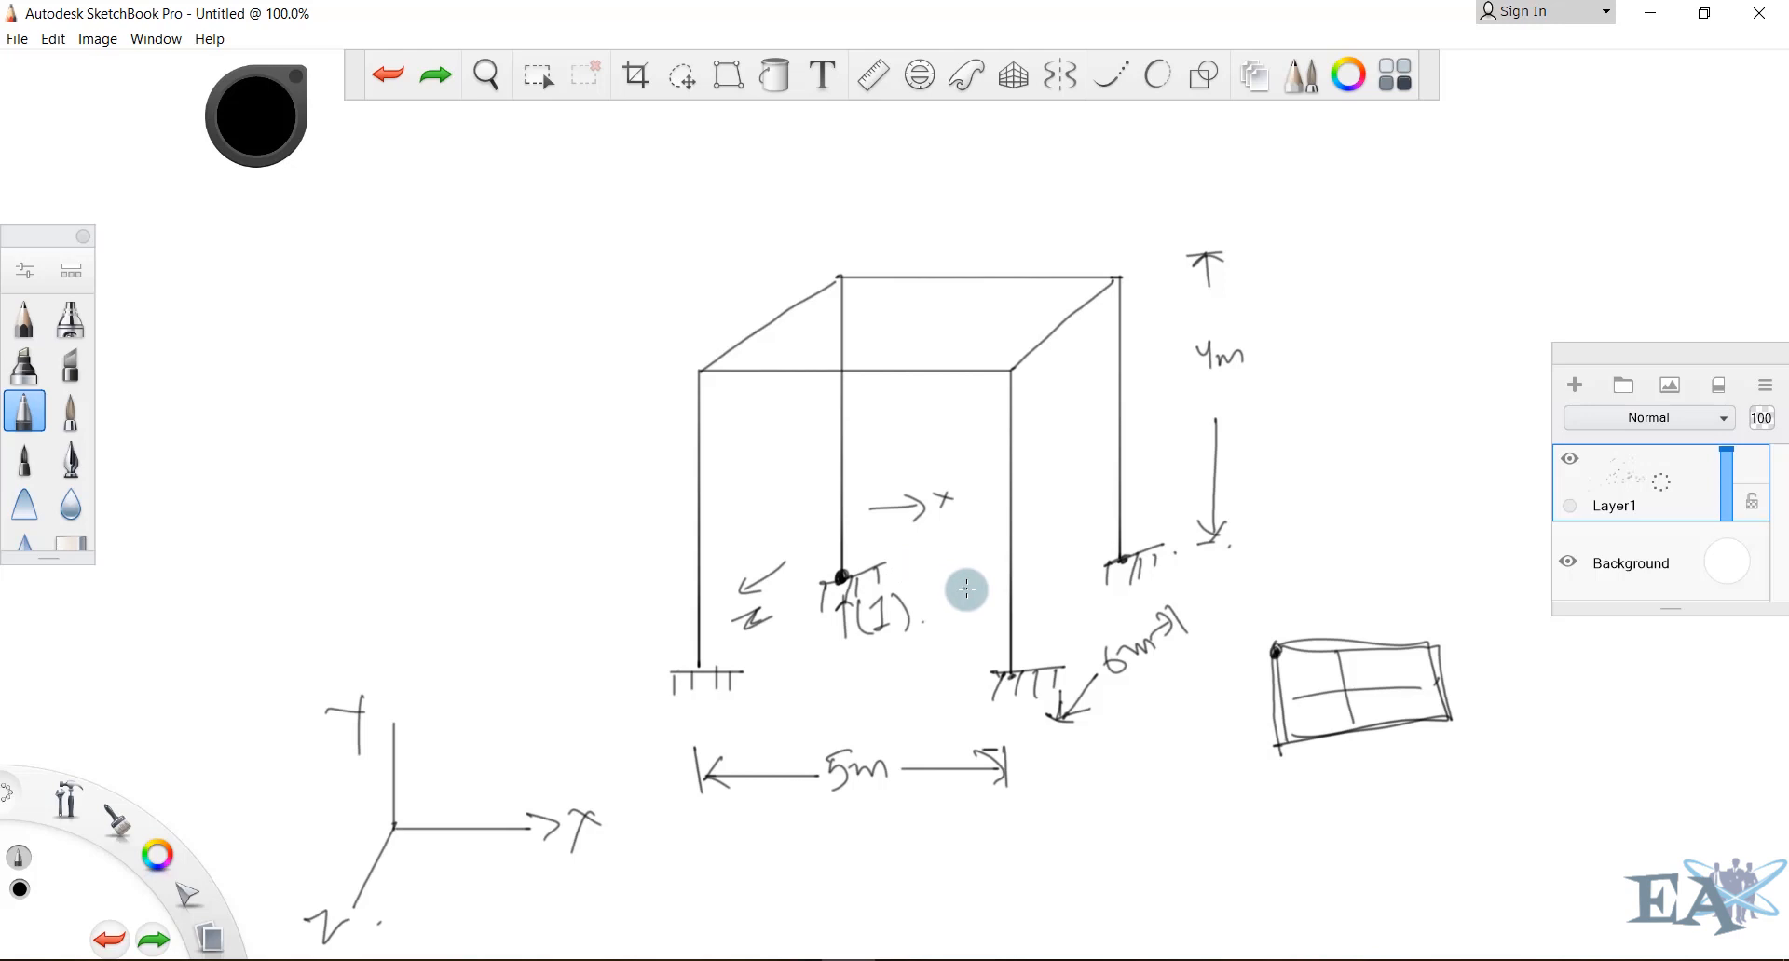
Mark the base node of the rear-right column and label it (2)
{"action": "left_click", "coordinate": [1123, 561]}
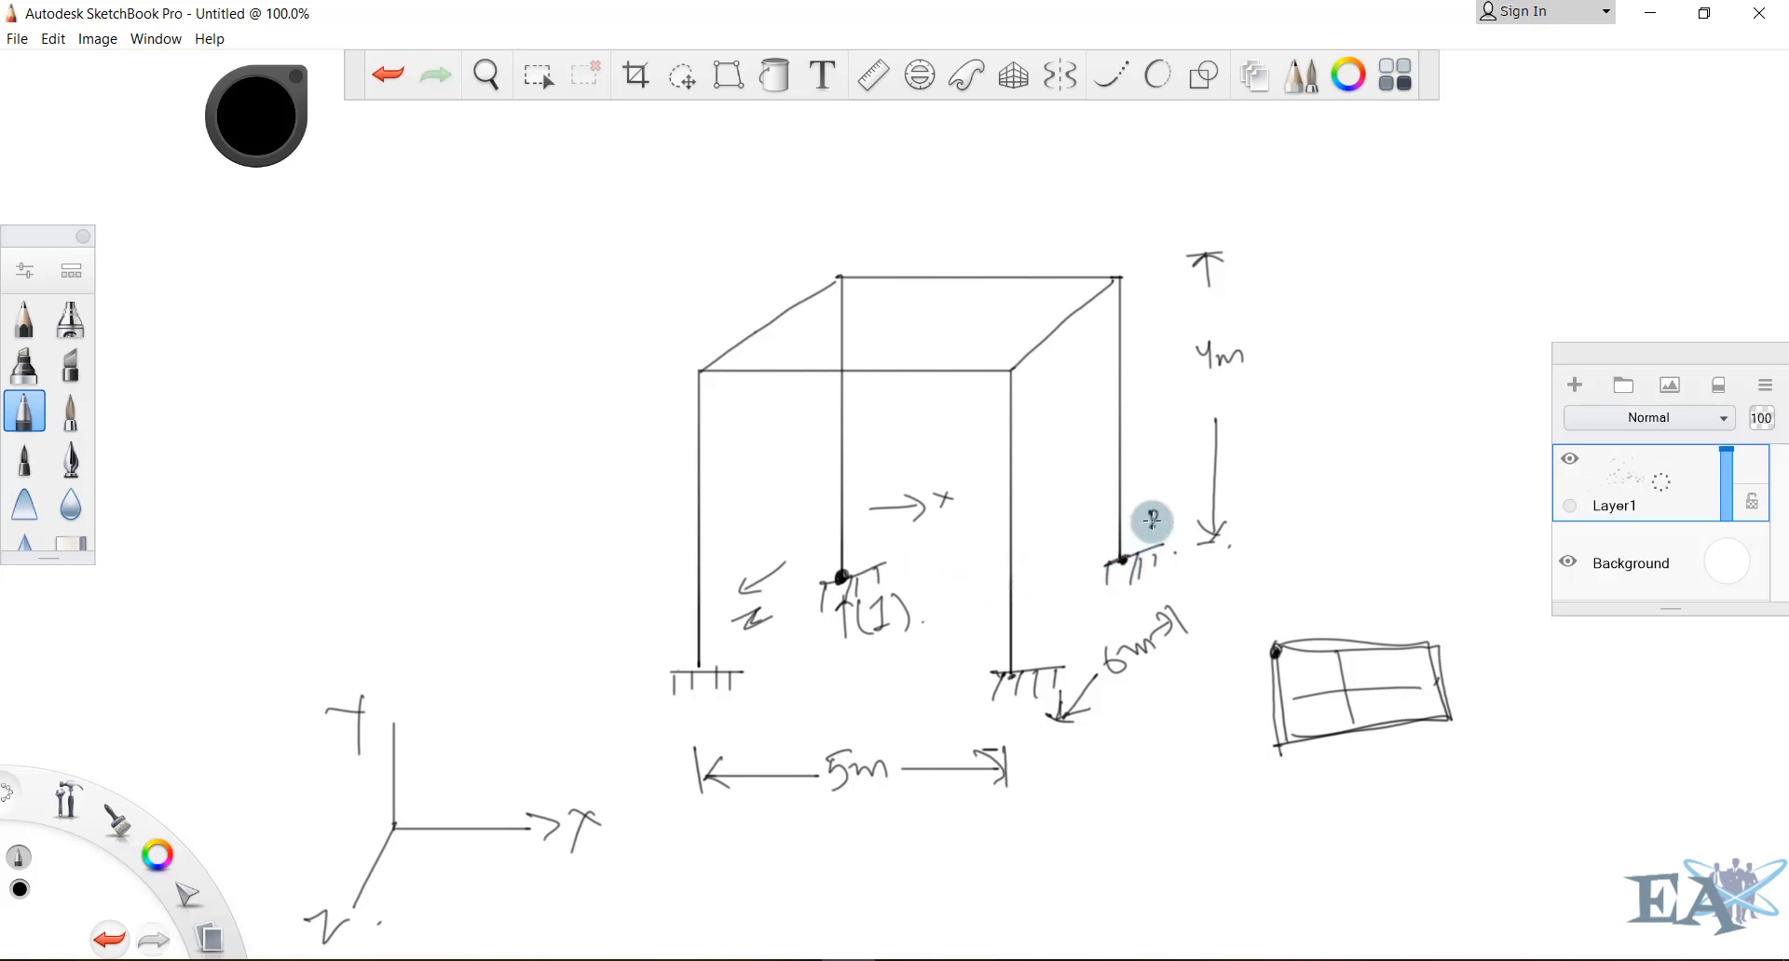
{"action": "left_click_drag", "start_coordinate": [1151, 521], "coordinate": [1166, 528]}
{"action": "mouse_move", "coordinate": [1140, 505]}
{"action": "left_mouse_down"}
{"action": "mouse_move", "coordinate": [1141, 535]}
{"action": "mouse_move", "coordinate": [1173, 532]}
{"action": "left_mouse_up"}
{"action": "left_click", "coordinate": [1193, 518]}
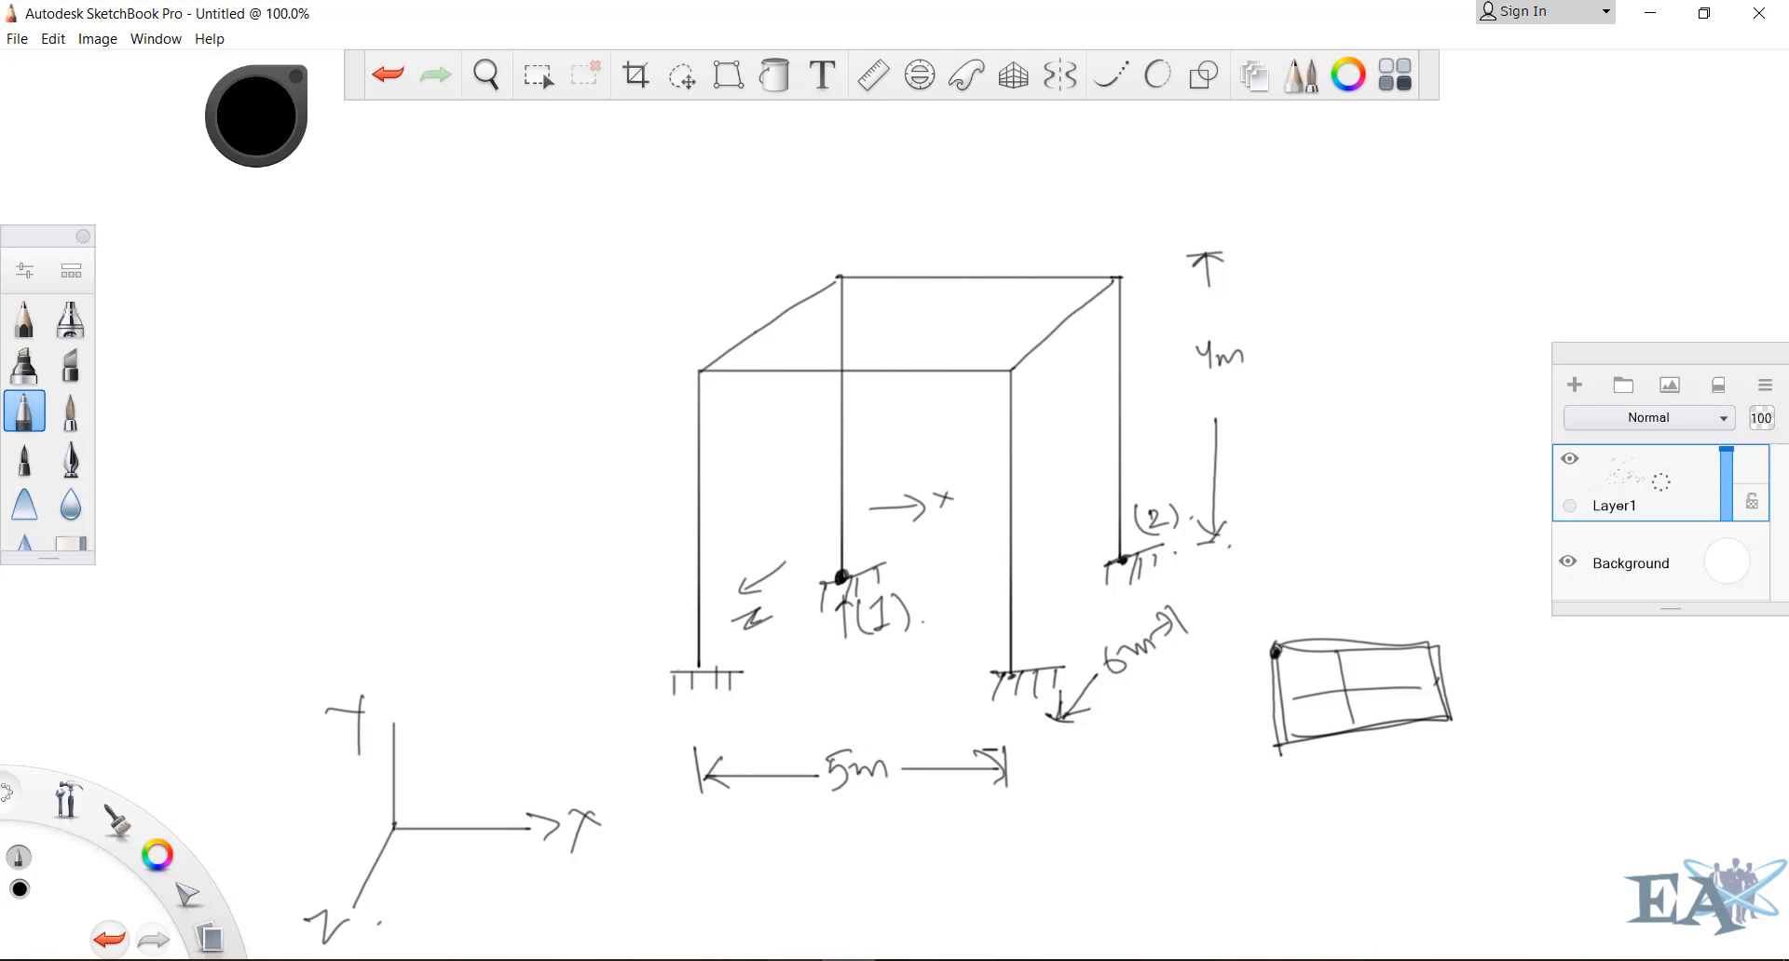
Switch to STAAD.Pro and enter node 1 in the node table at X 0, Y 0, Z 0
{"action": "left_click", "coordinate": [794, 960]}
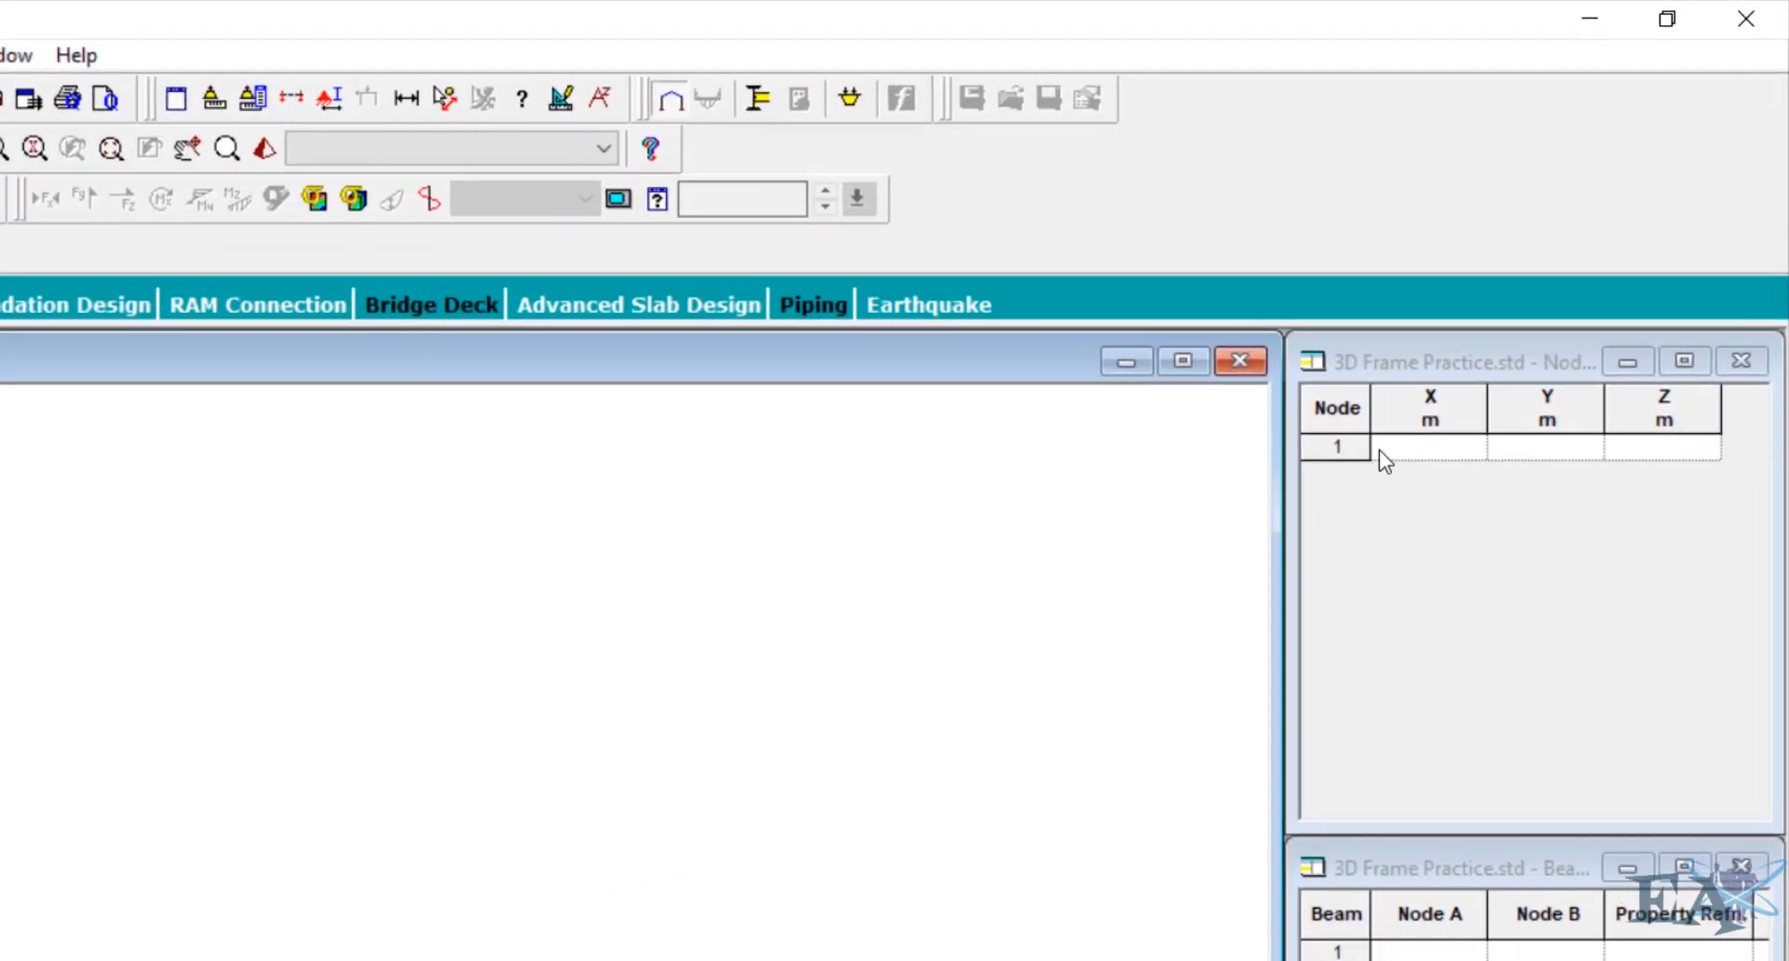
{"action": "left_click", "coordinate": [1428, 451]}
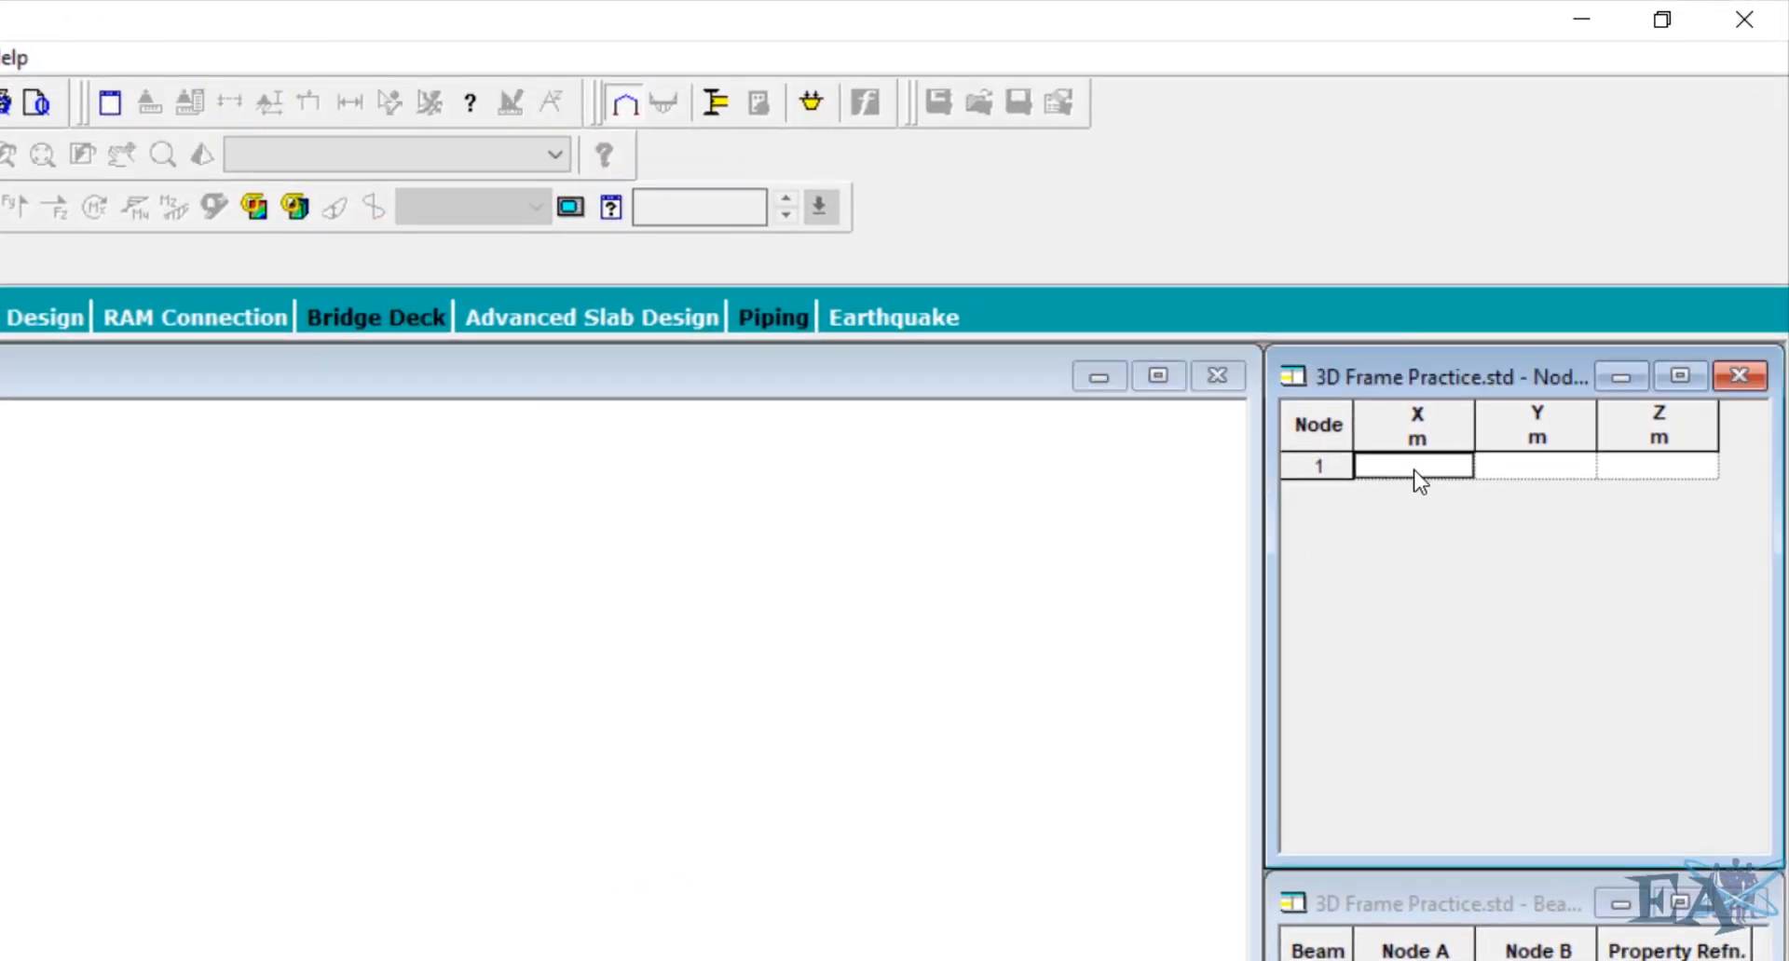
{"action": "type", "text": "0"}
{"action": "key", "text": "Tab"}
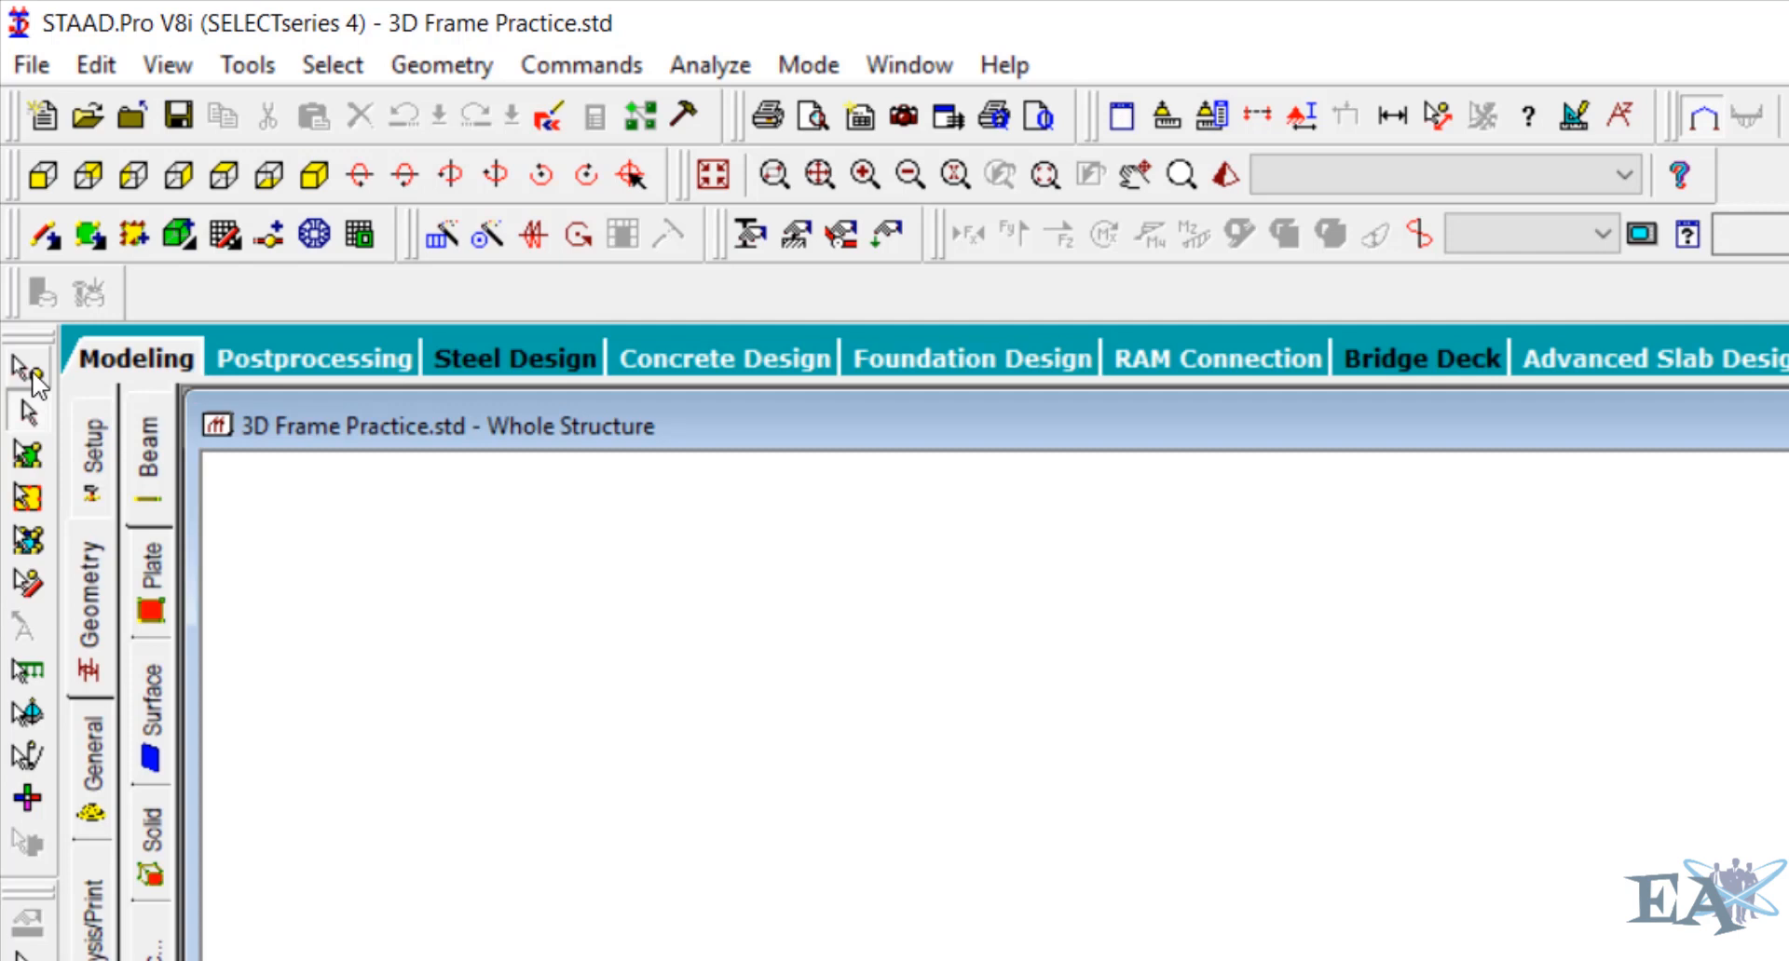
Copy node 1 and paste it with a move of 5 m in X, checking the span in the sketch
{"action": "left_click", "coordinate": [32, 374]}
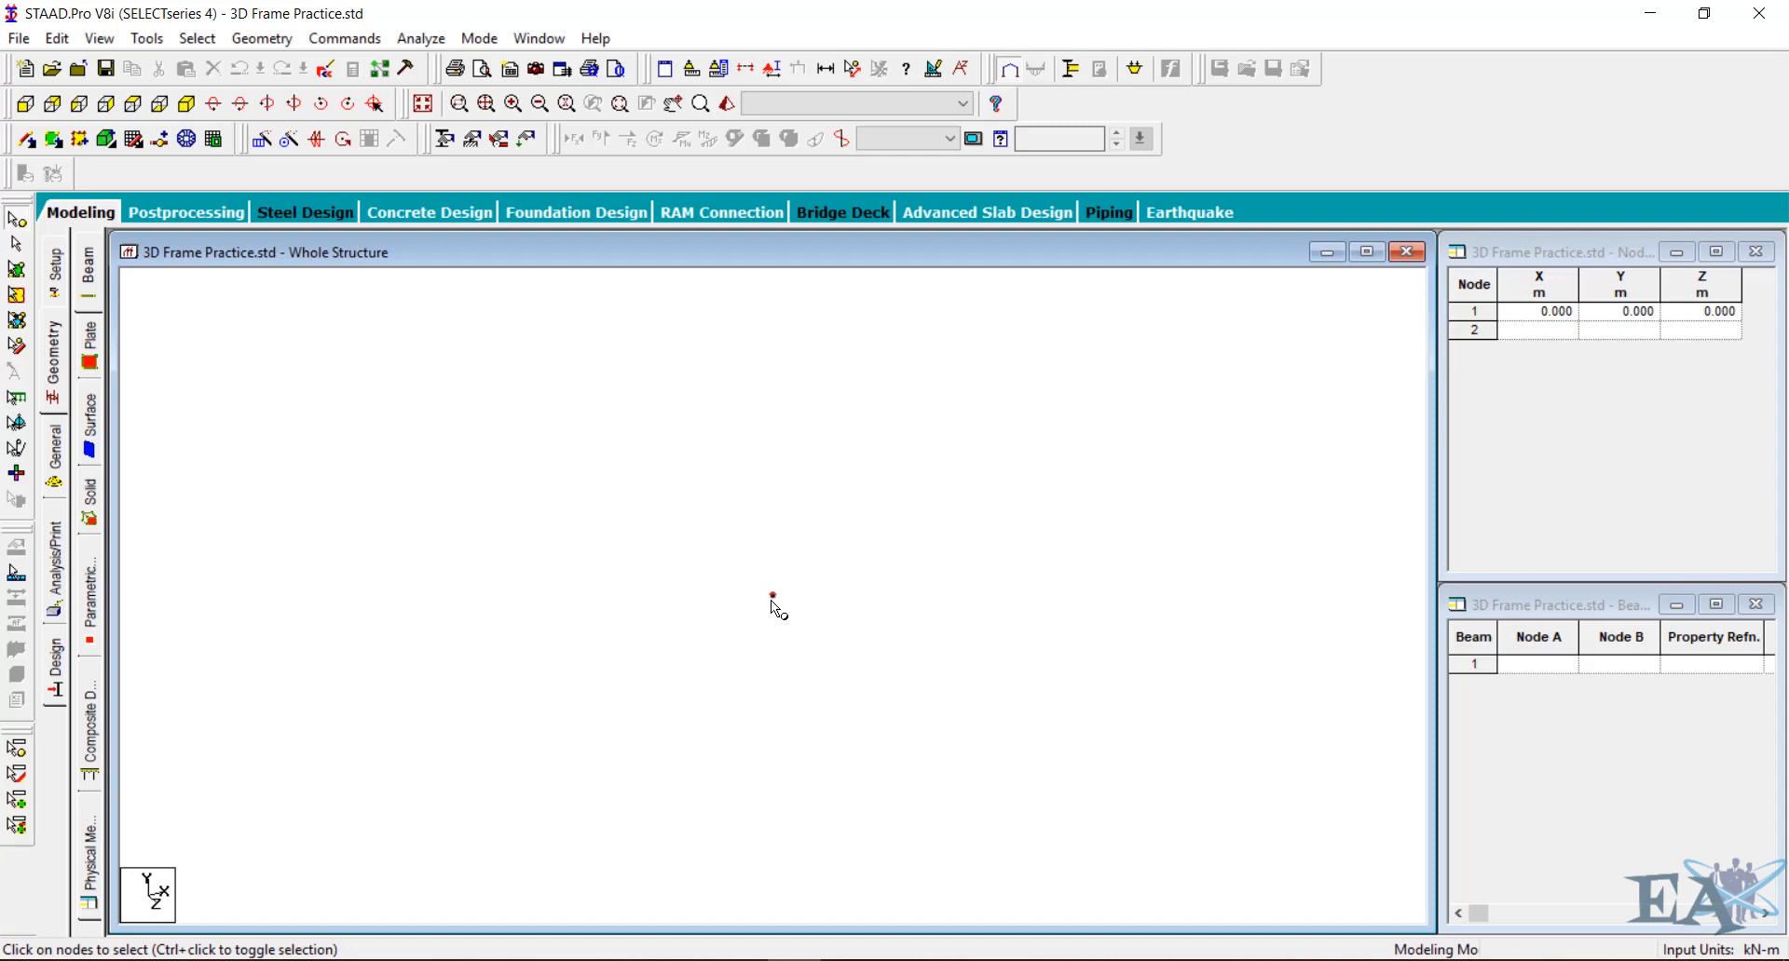
{"action": "left_click", "coordinate": [773, 596]}
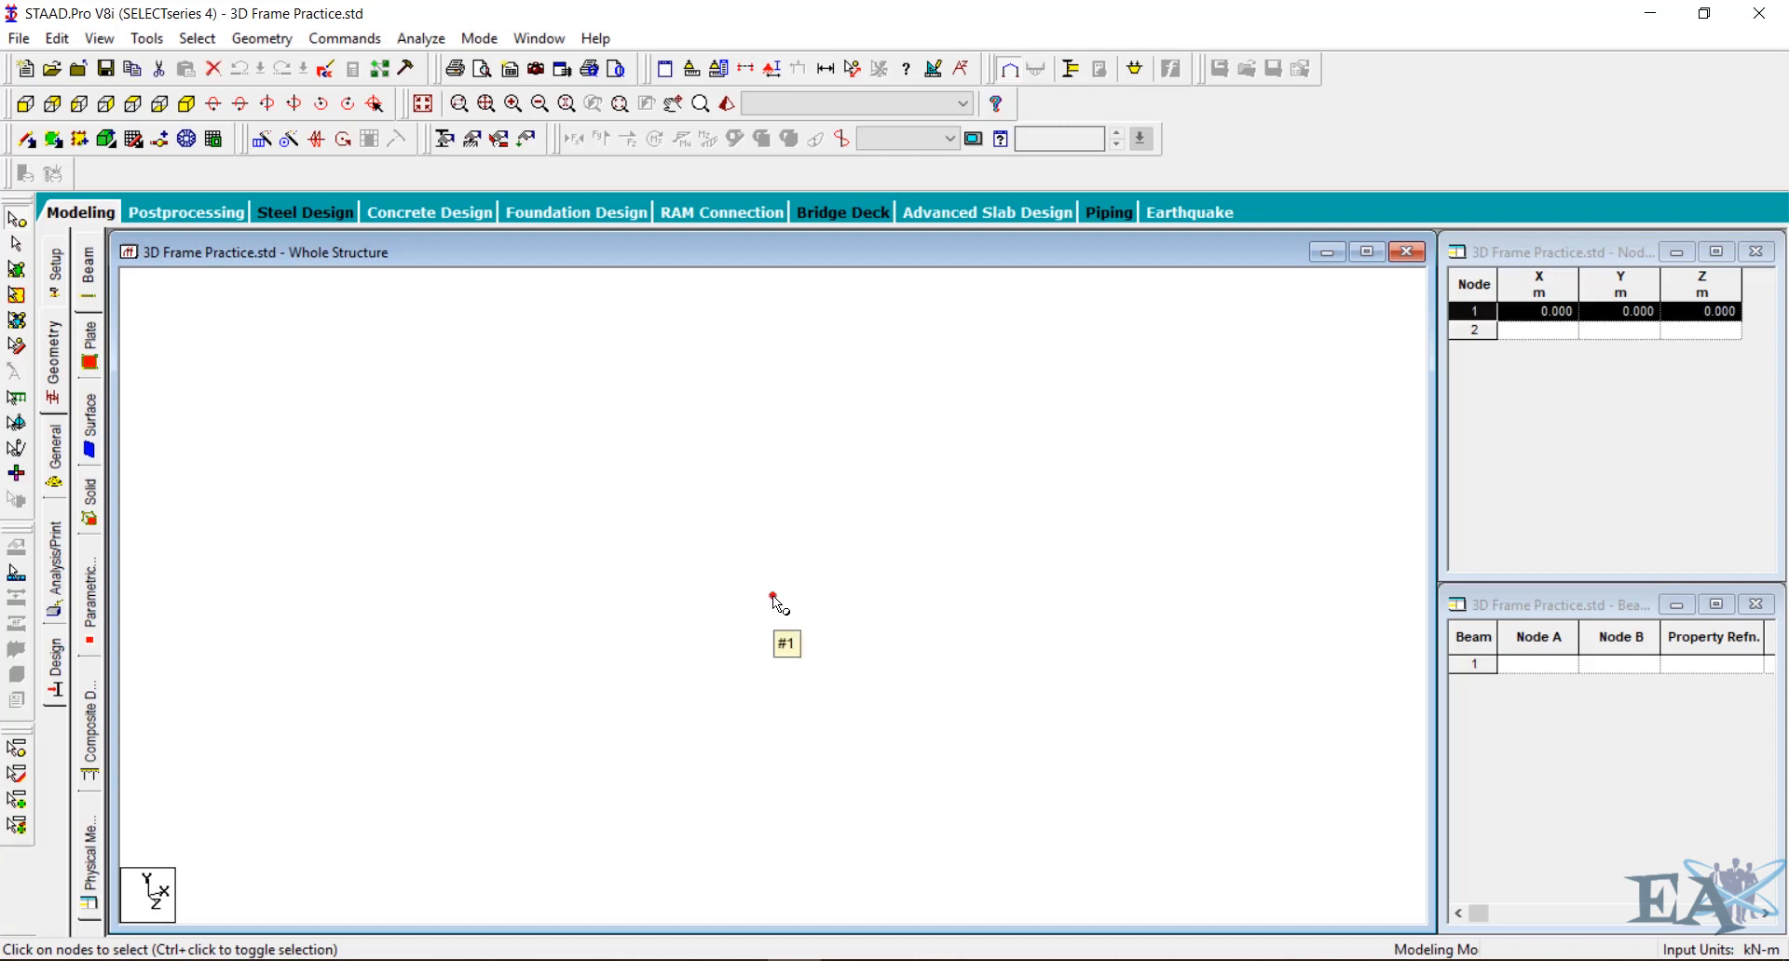
{"action": "key", "text": "ctrl+c"}
{"action": "key", "text": "ctrl+v"}
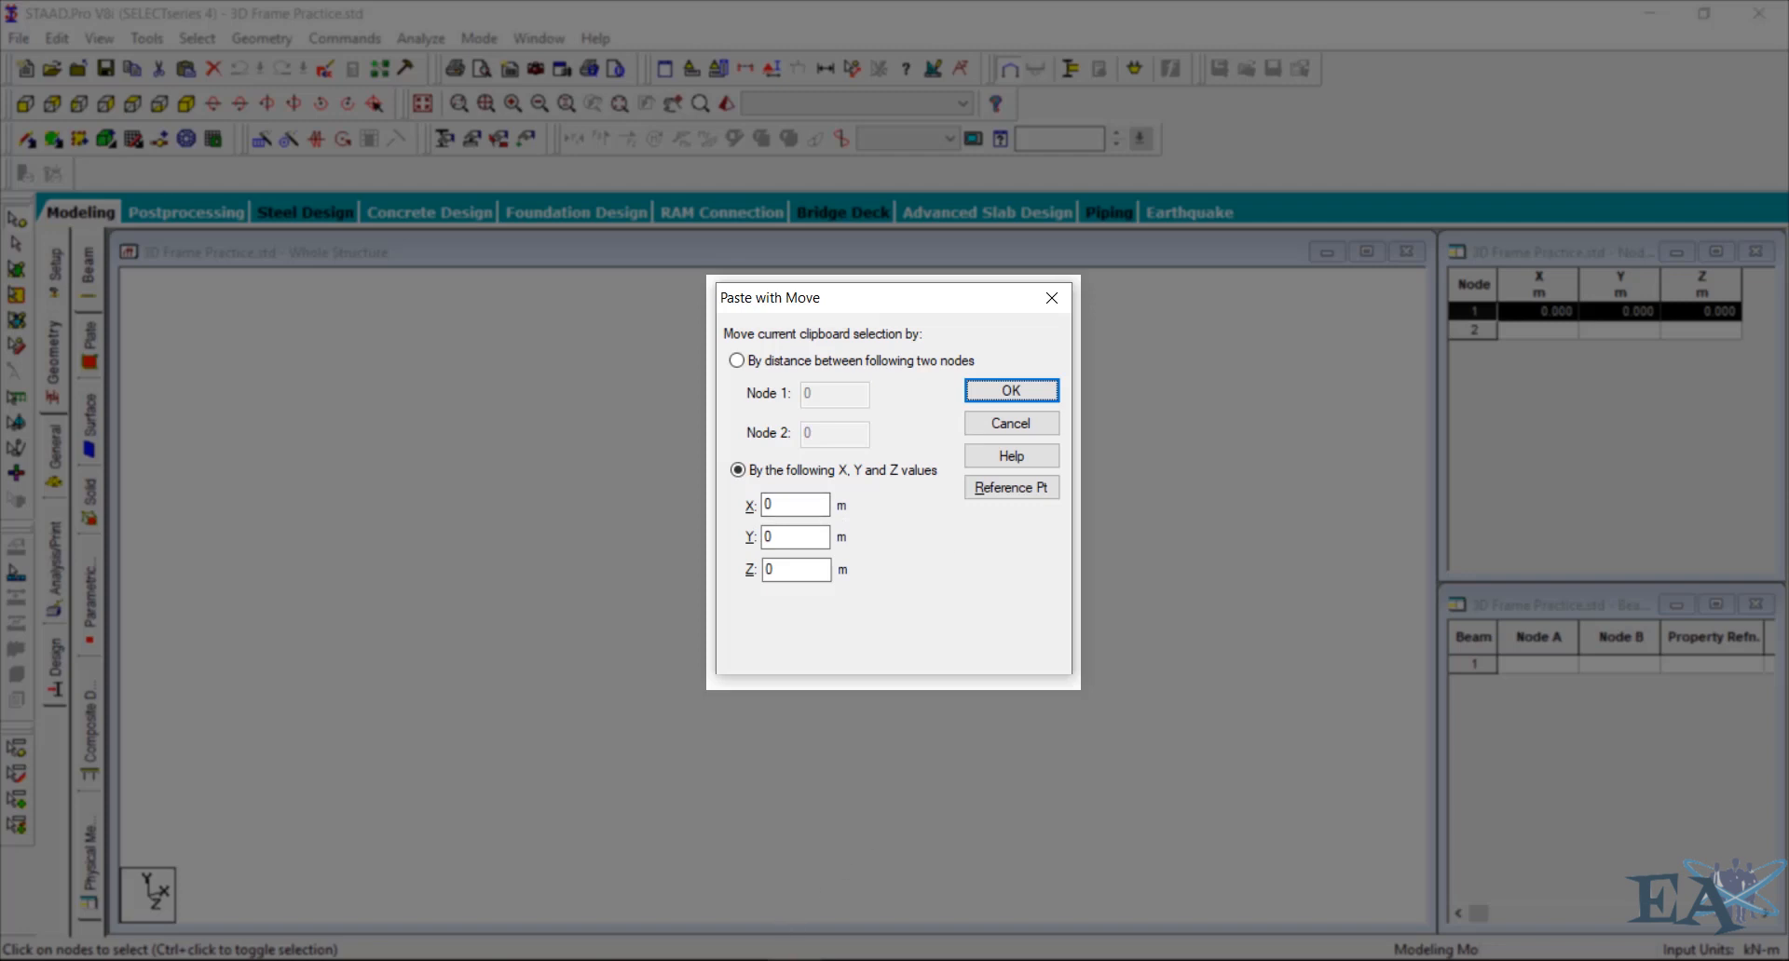
{"action": "left_click", "coordinate": [848, 960]}
{"action": "left_click", "coordinate": [841, 943]}
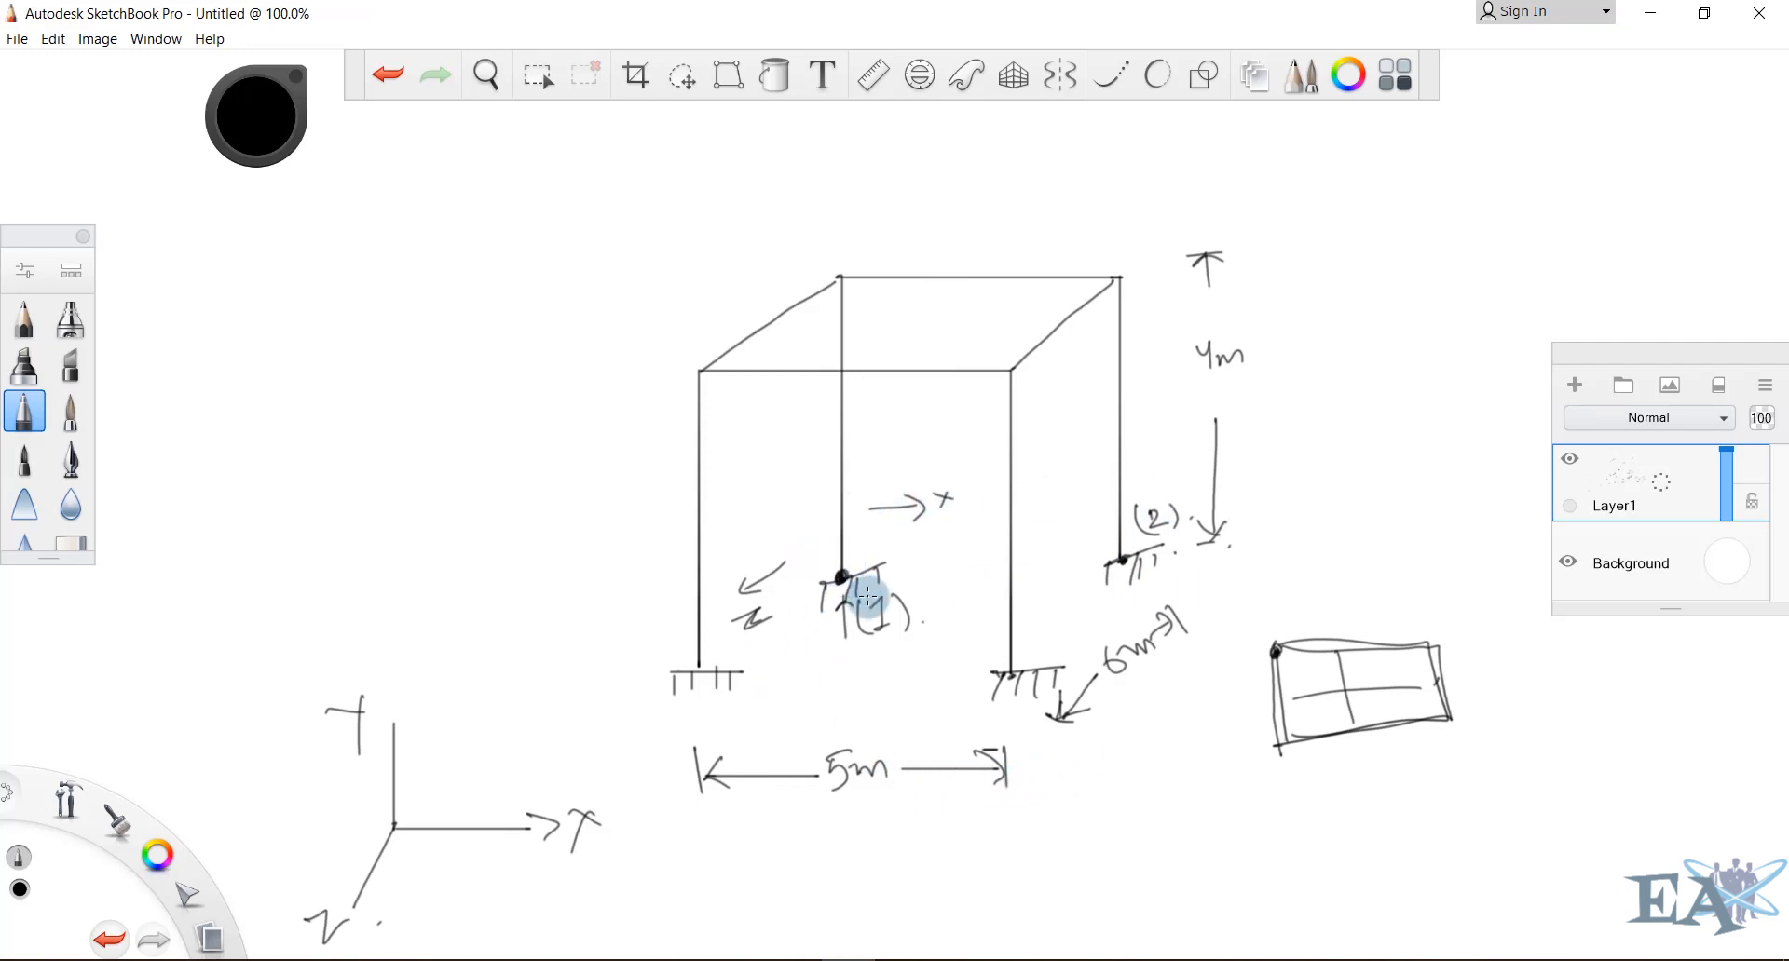
{"action": "left_click", "coordinate": [881, 716]}
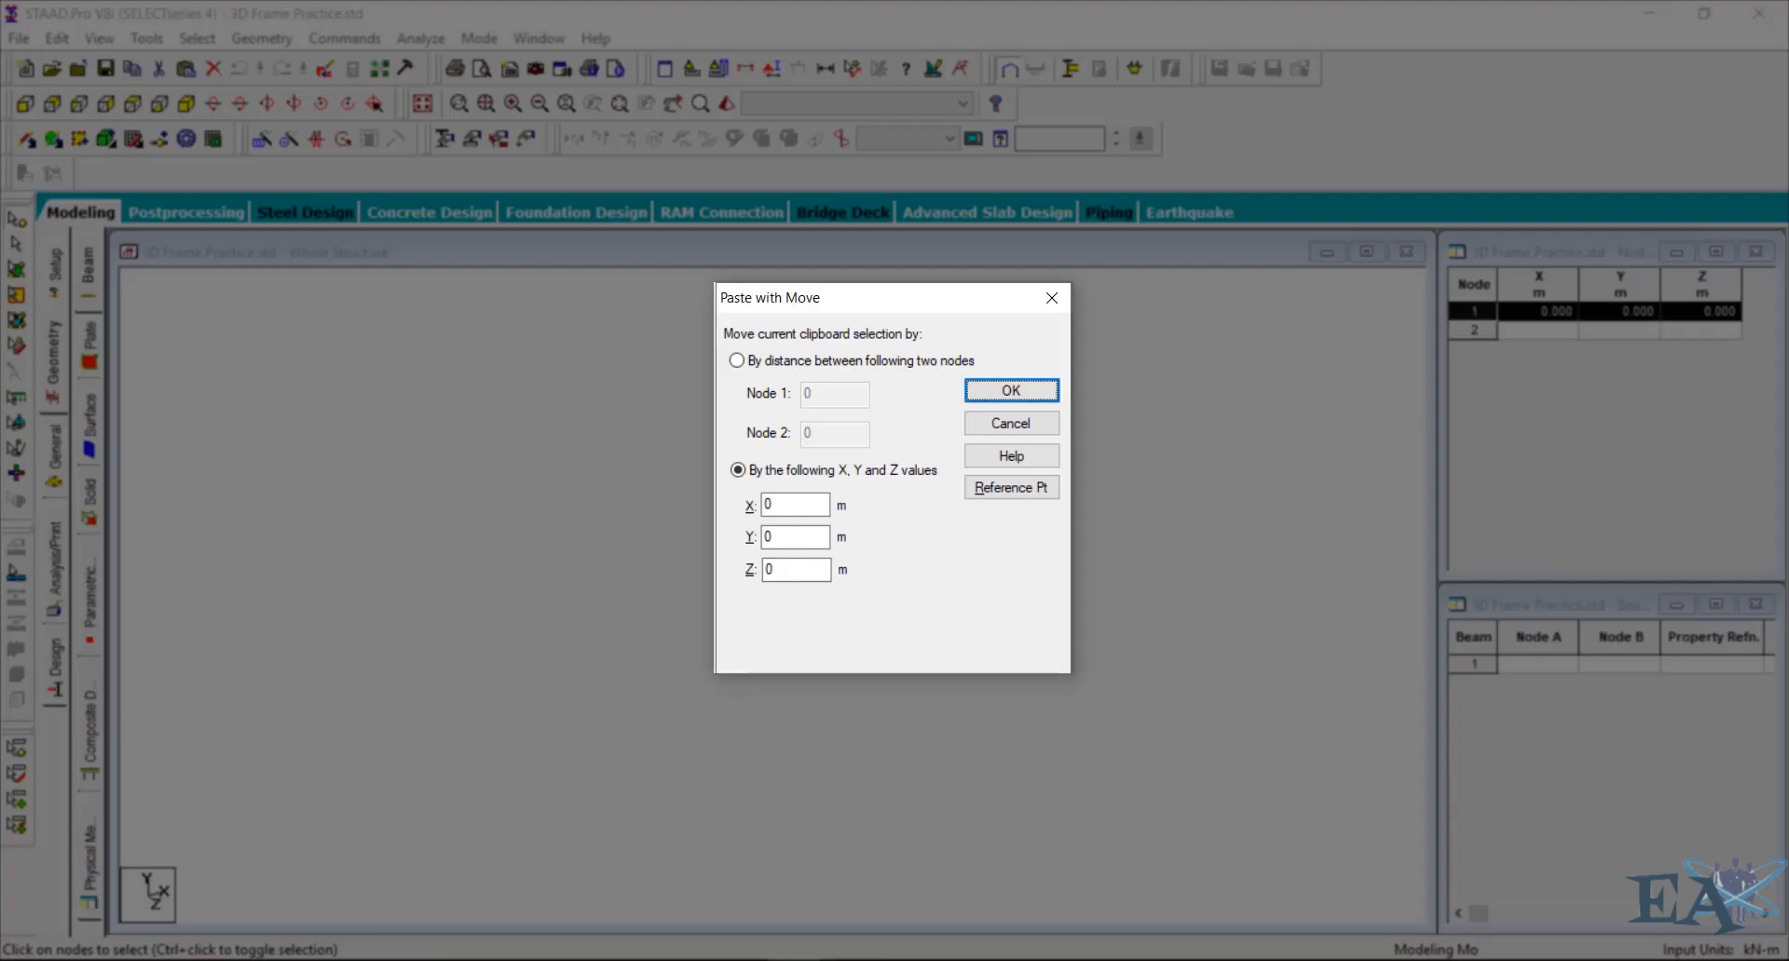
{"action": "double_click", "coordinate": [757, 501]}
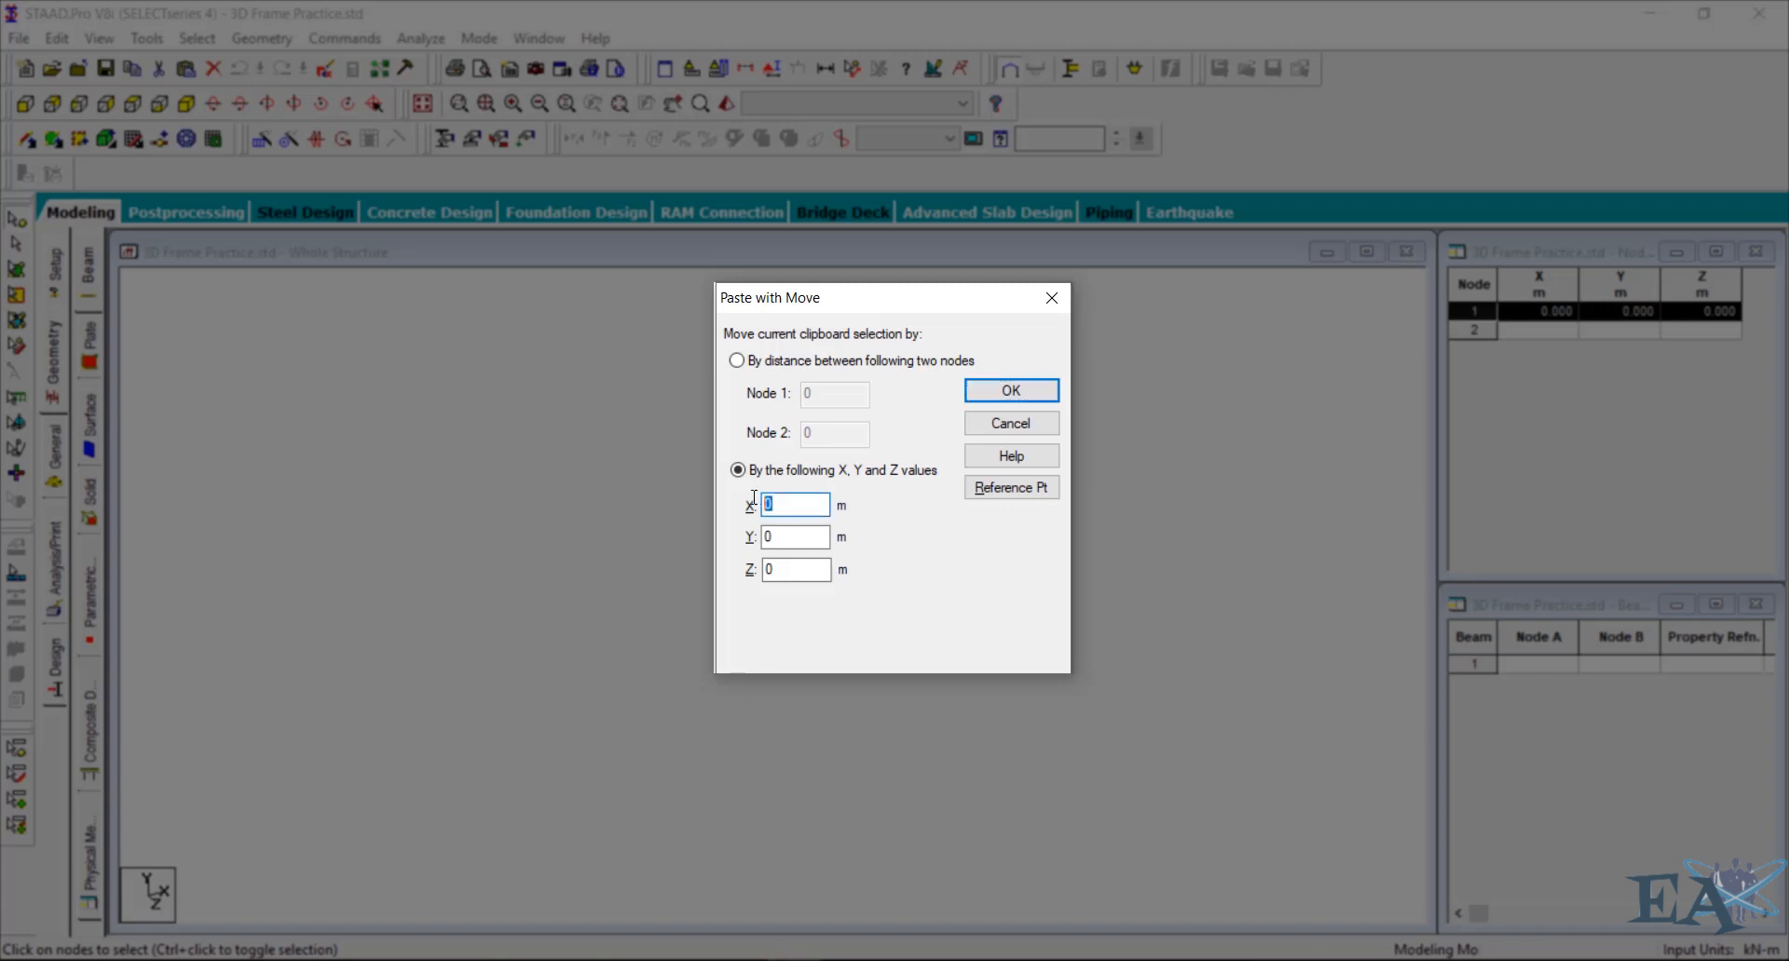
{"action": "type", "text": "5"}
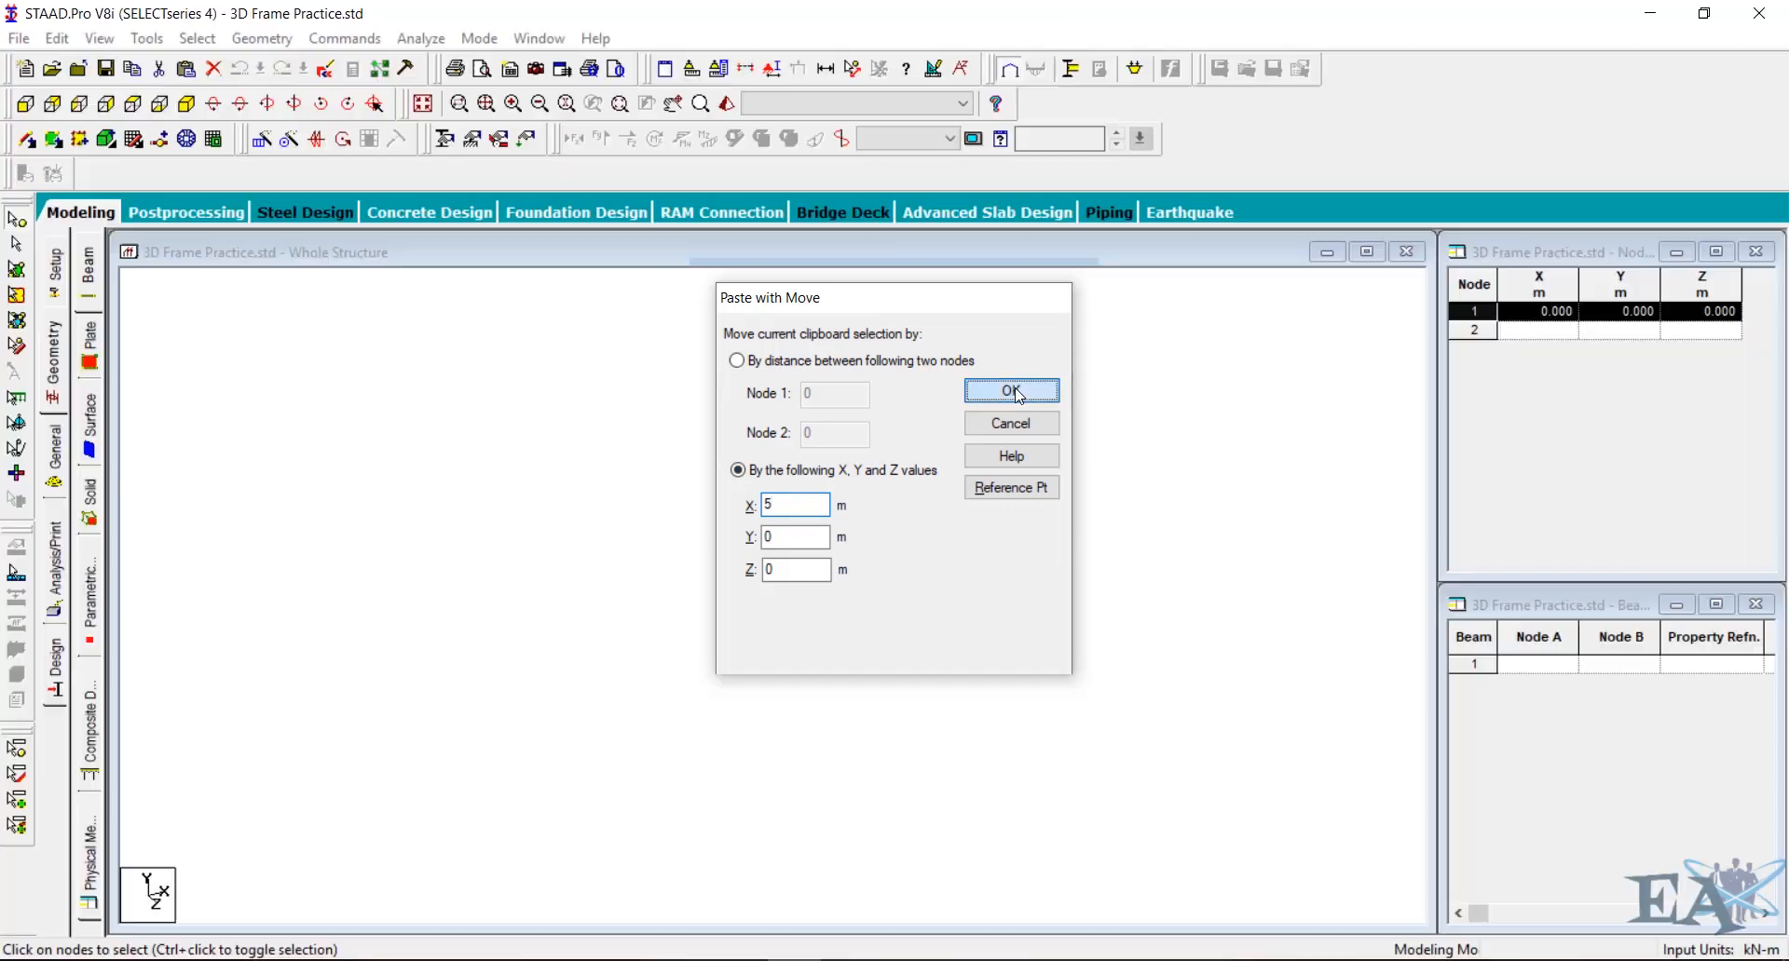
{"action": "left_click", "coordinate": [1015, 391]}
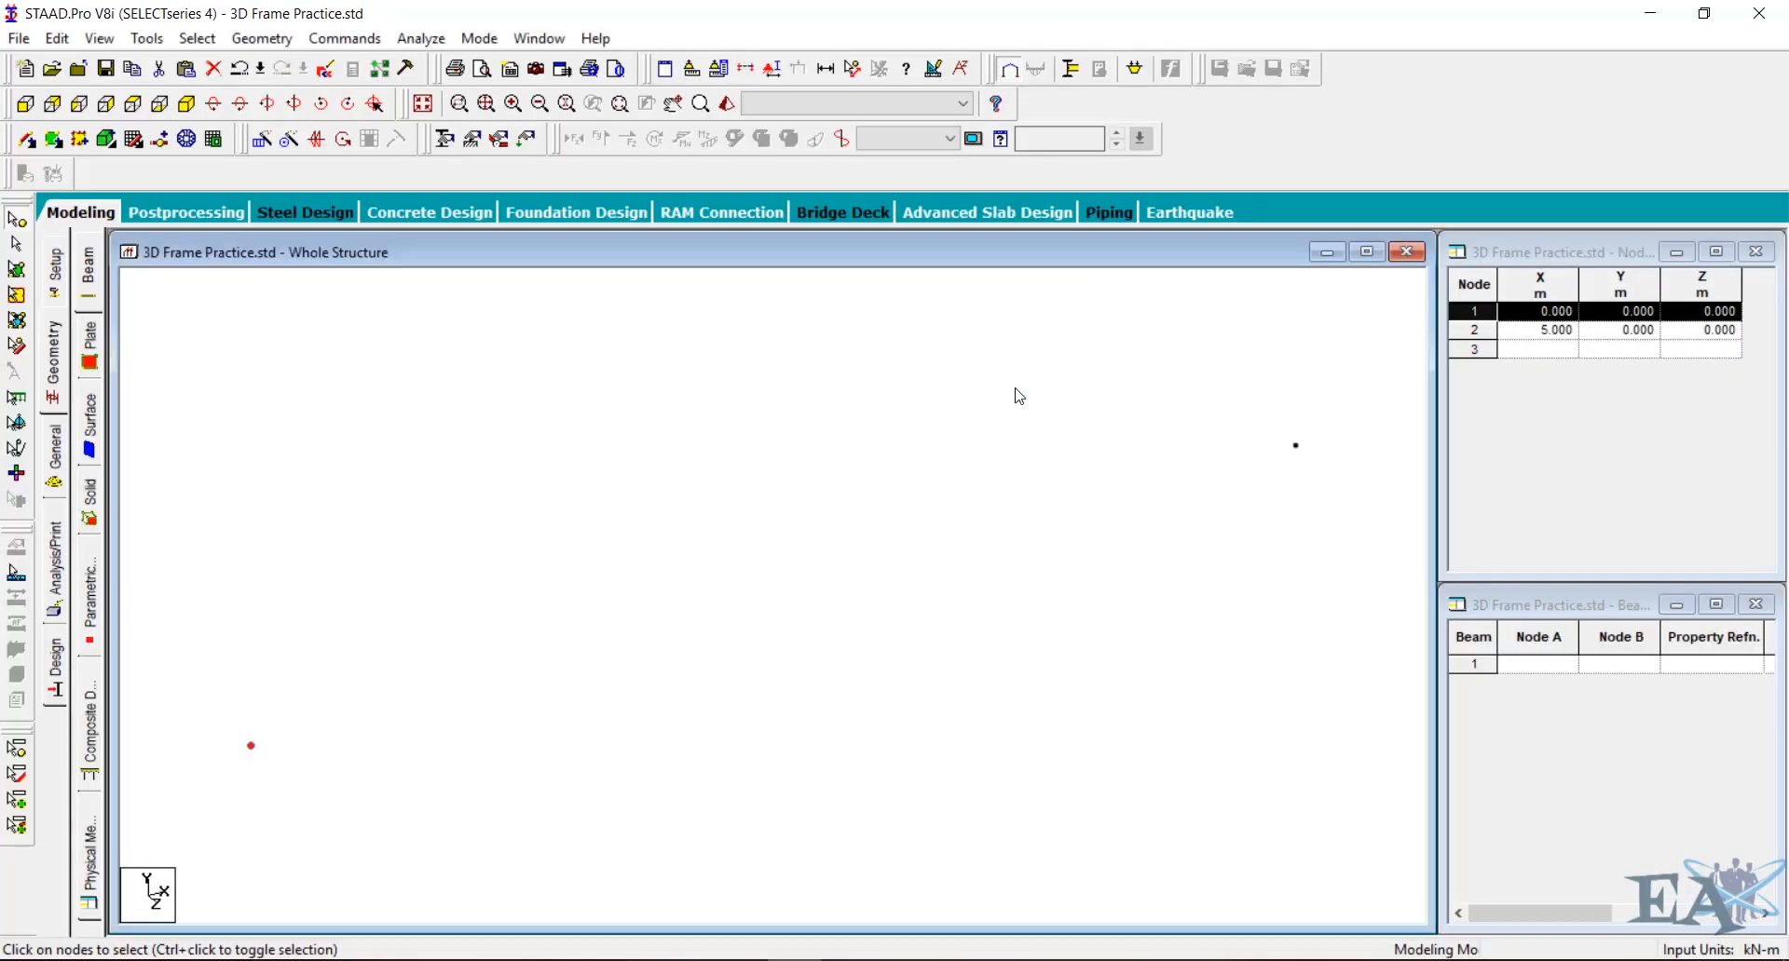
Copy base nodes 1 and 2 together and start pasting them with a move
{"action": "left_click", "coordinate": [828, 611]}
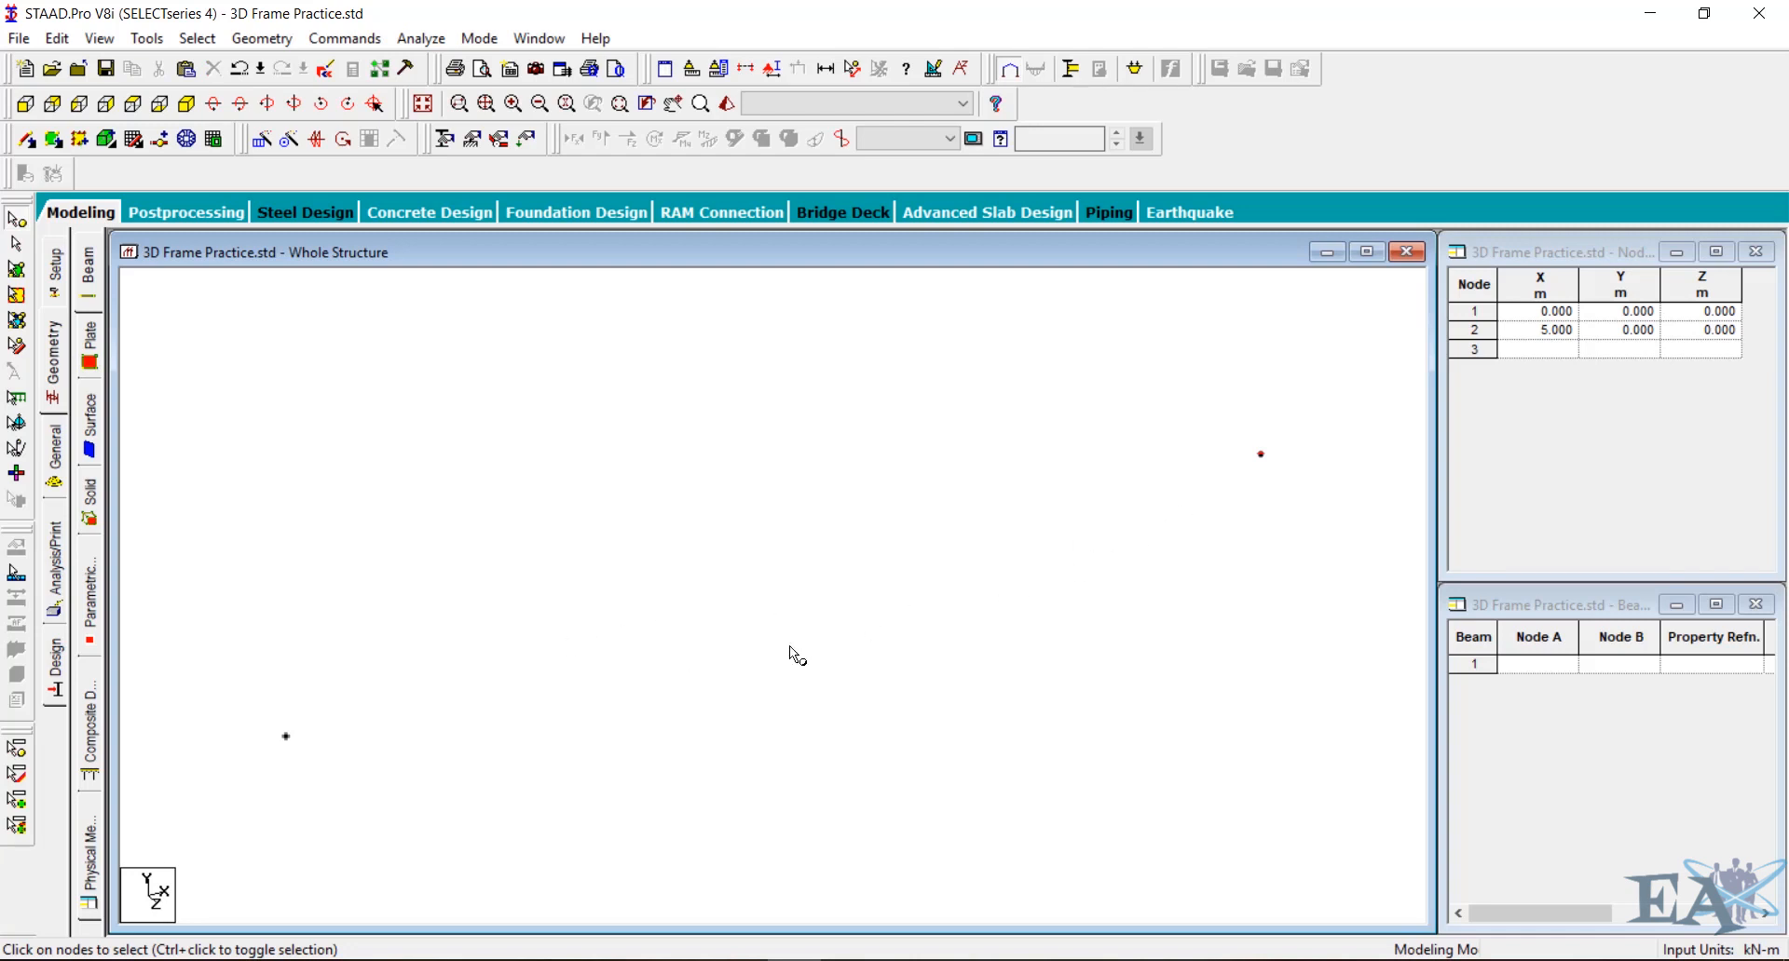
{"action": "left_click", "coordinate": [285, 737]}
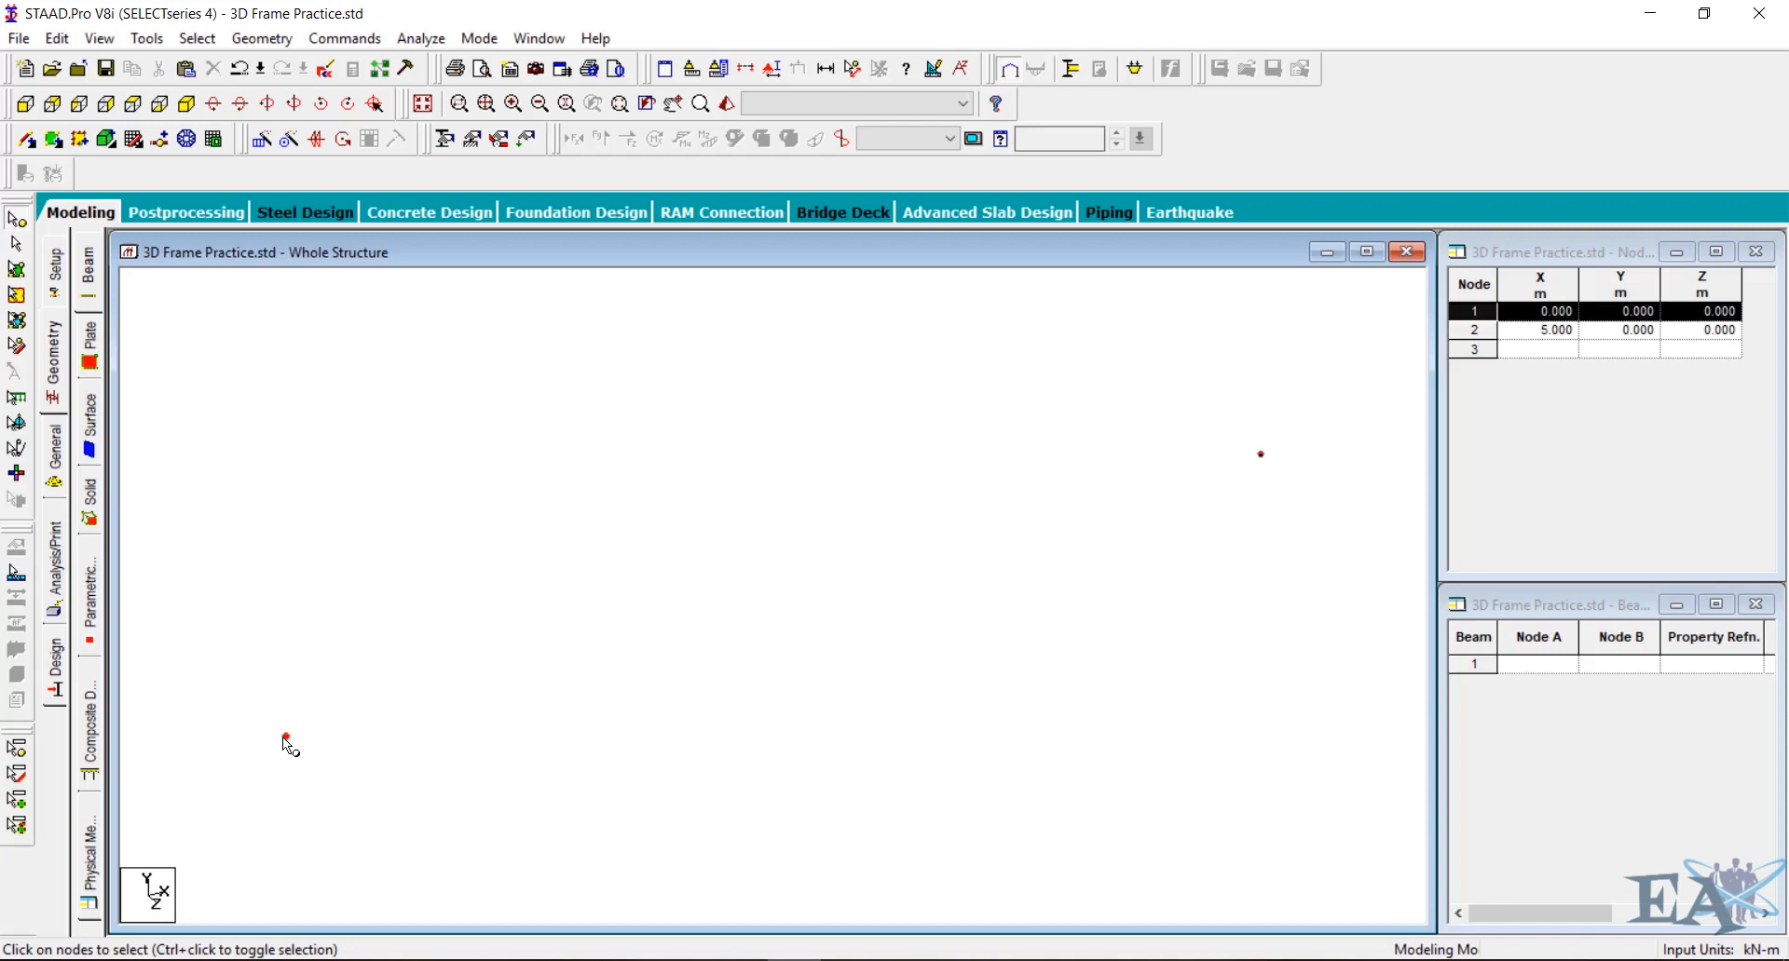
{"action": "left_click", "coordinate": [1263, 459], "text": "ctrl"}
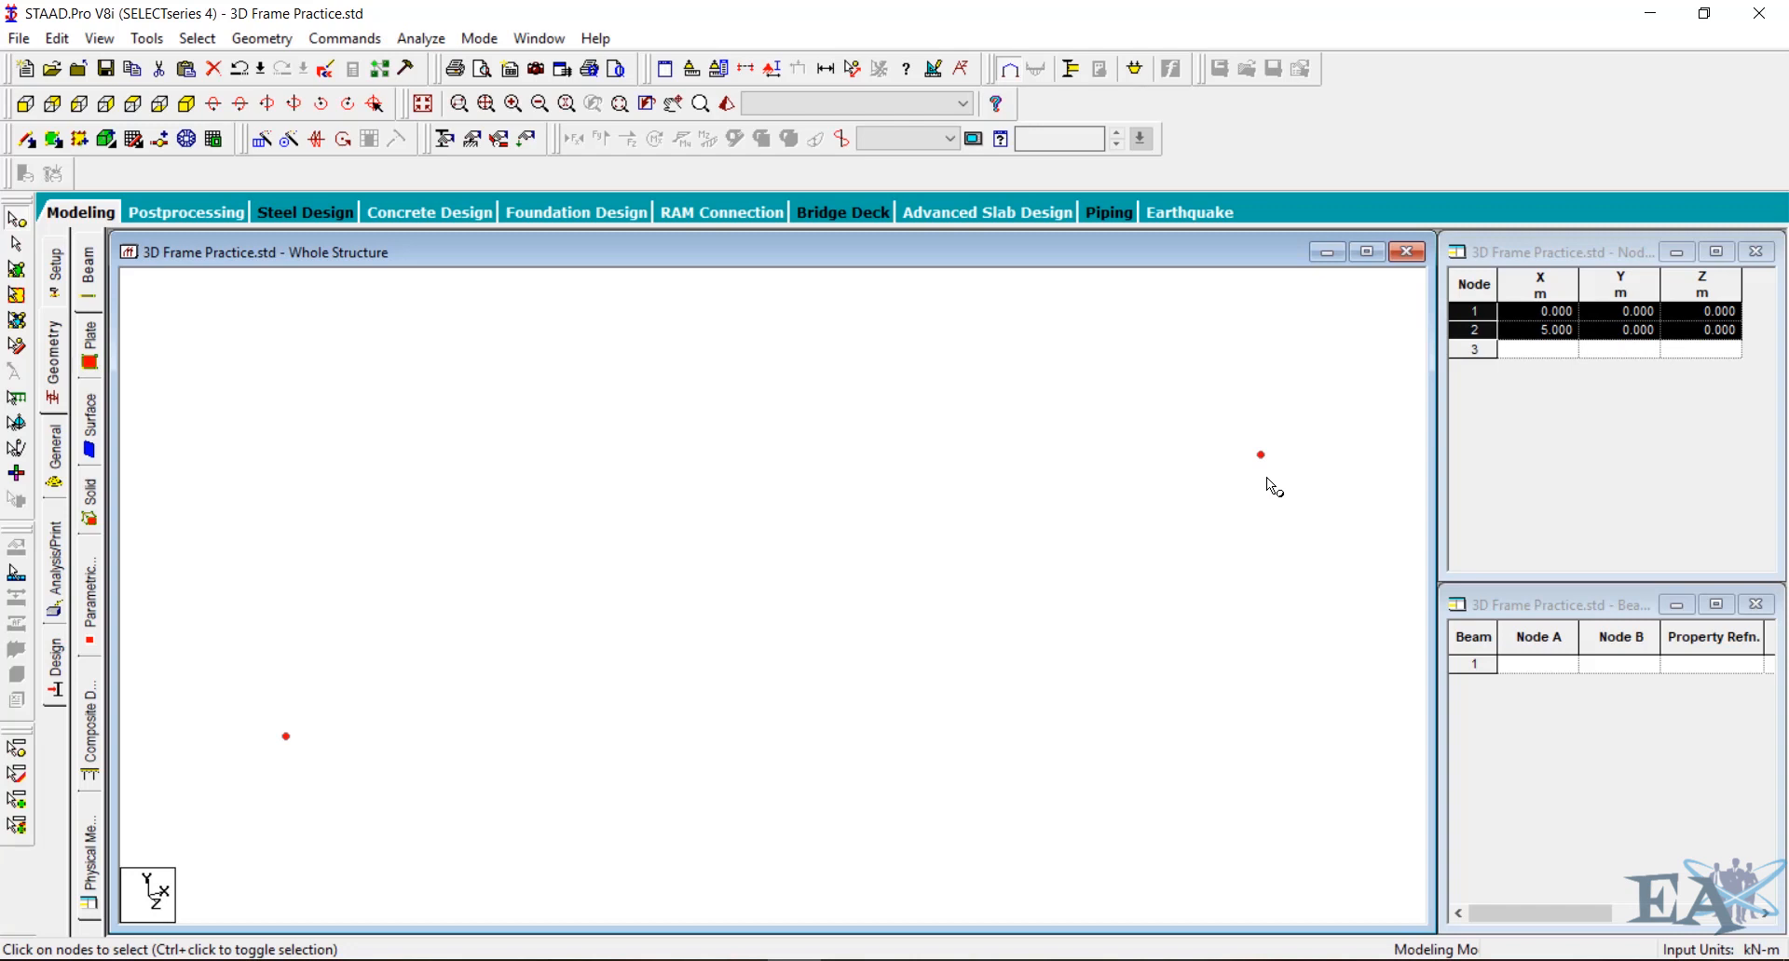
{"action": "key", "text": "ctrl+c"}
{"action": "key", "text": "ctrl+v"}
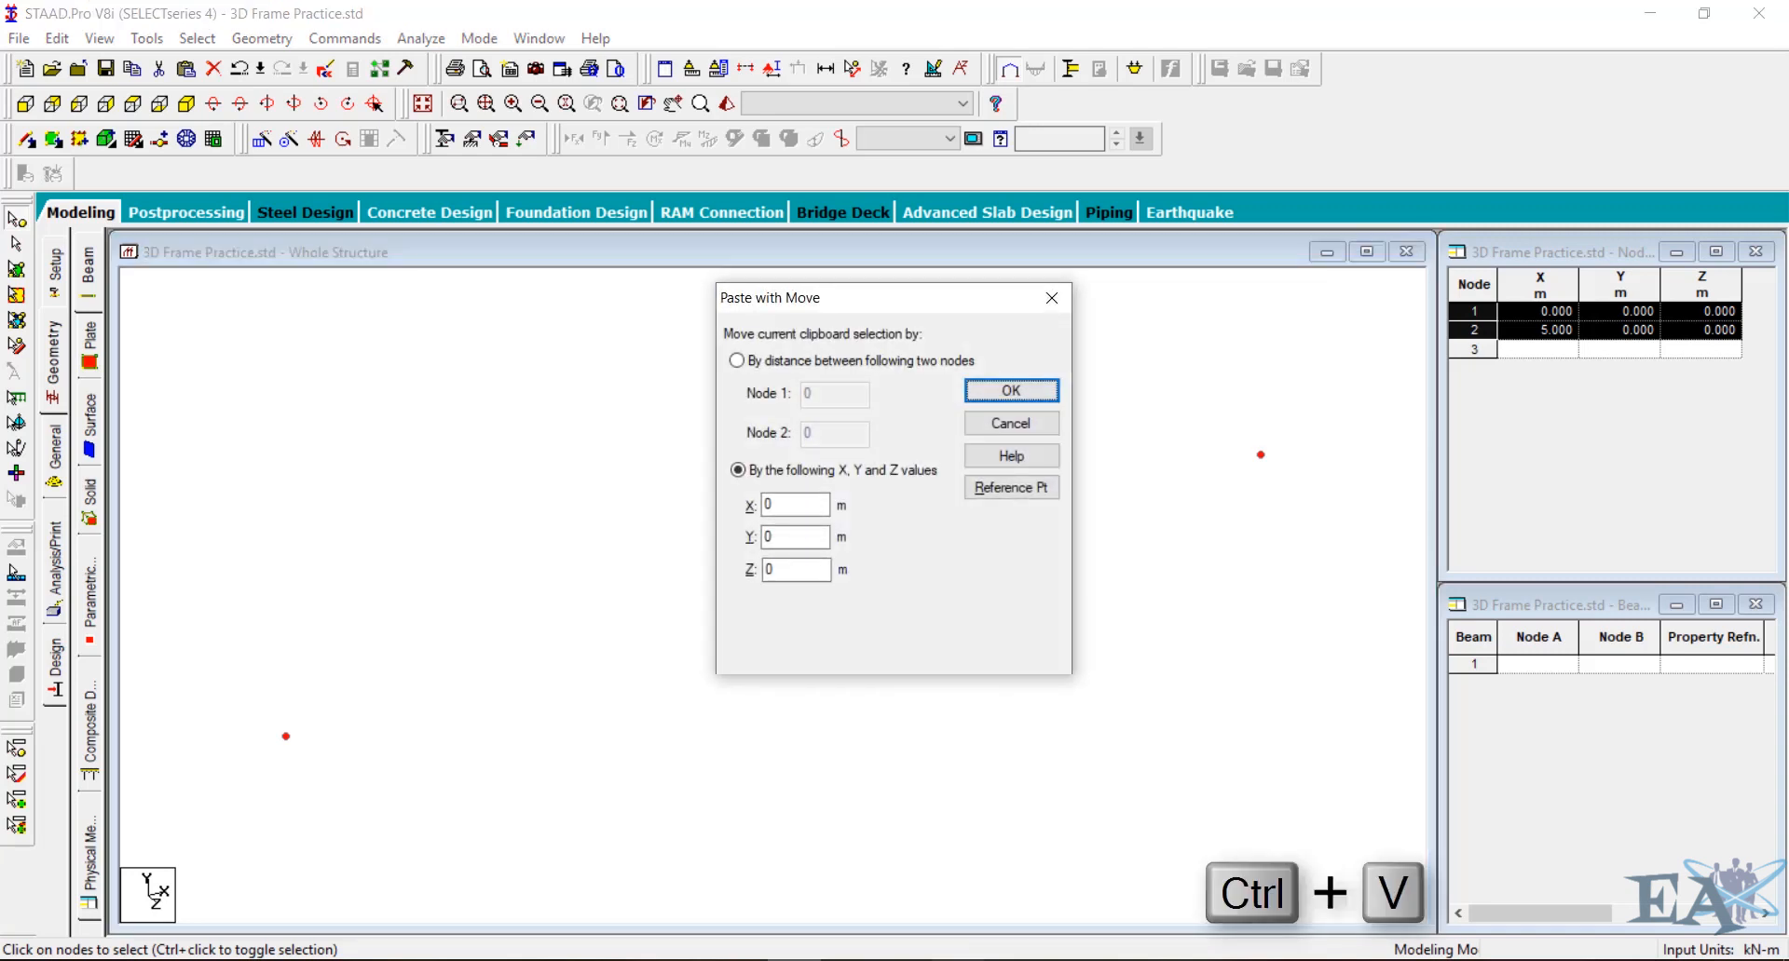
Check the depth direction in the SketchBook sketch, return to STAAD.Pro and paste the copied nodes with a 6 m move in Z
{"action": "left_click", "coordinate": [848, 960]}
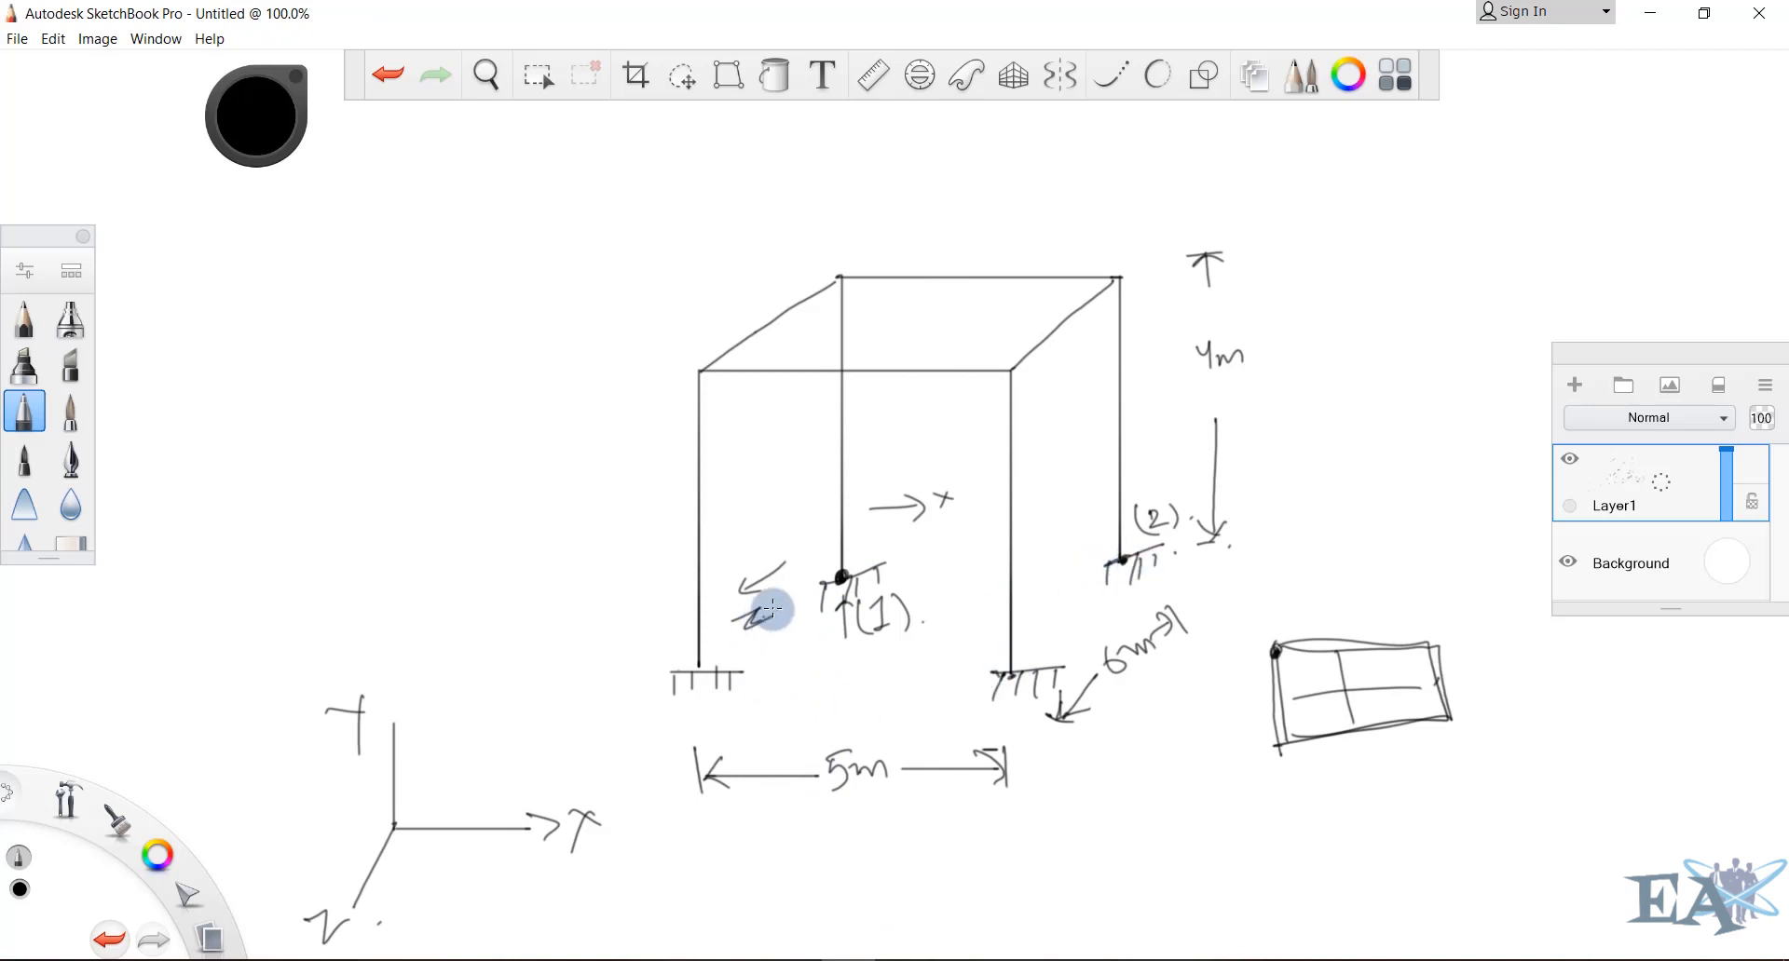
{"action": "left_click", "coordinate": [702, 681]}
{"action": "mouse_move", "coordinate": [794, 960]}
{"action": "left_click", "coordinate": [792, 890]}
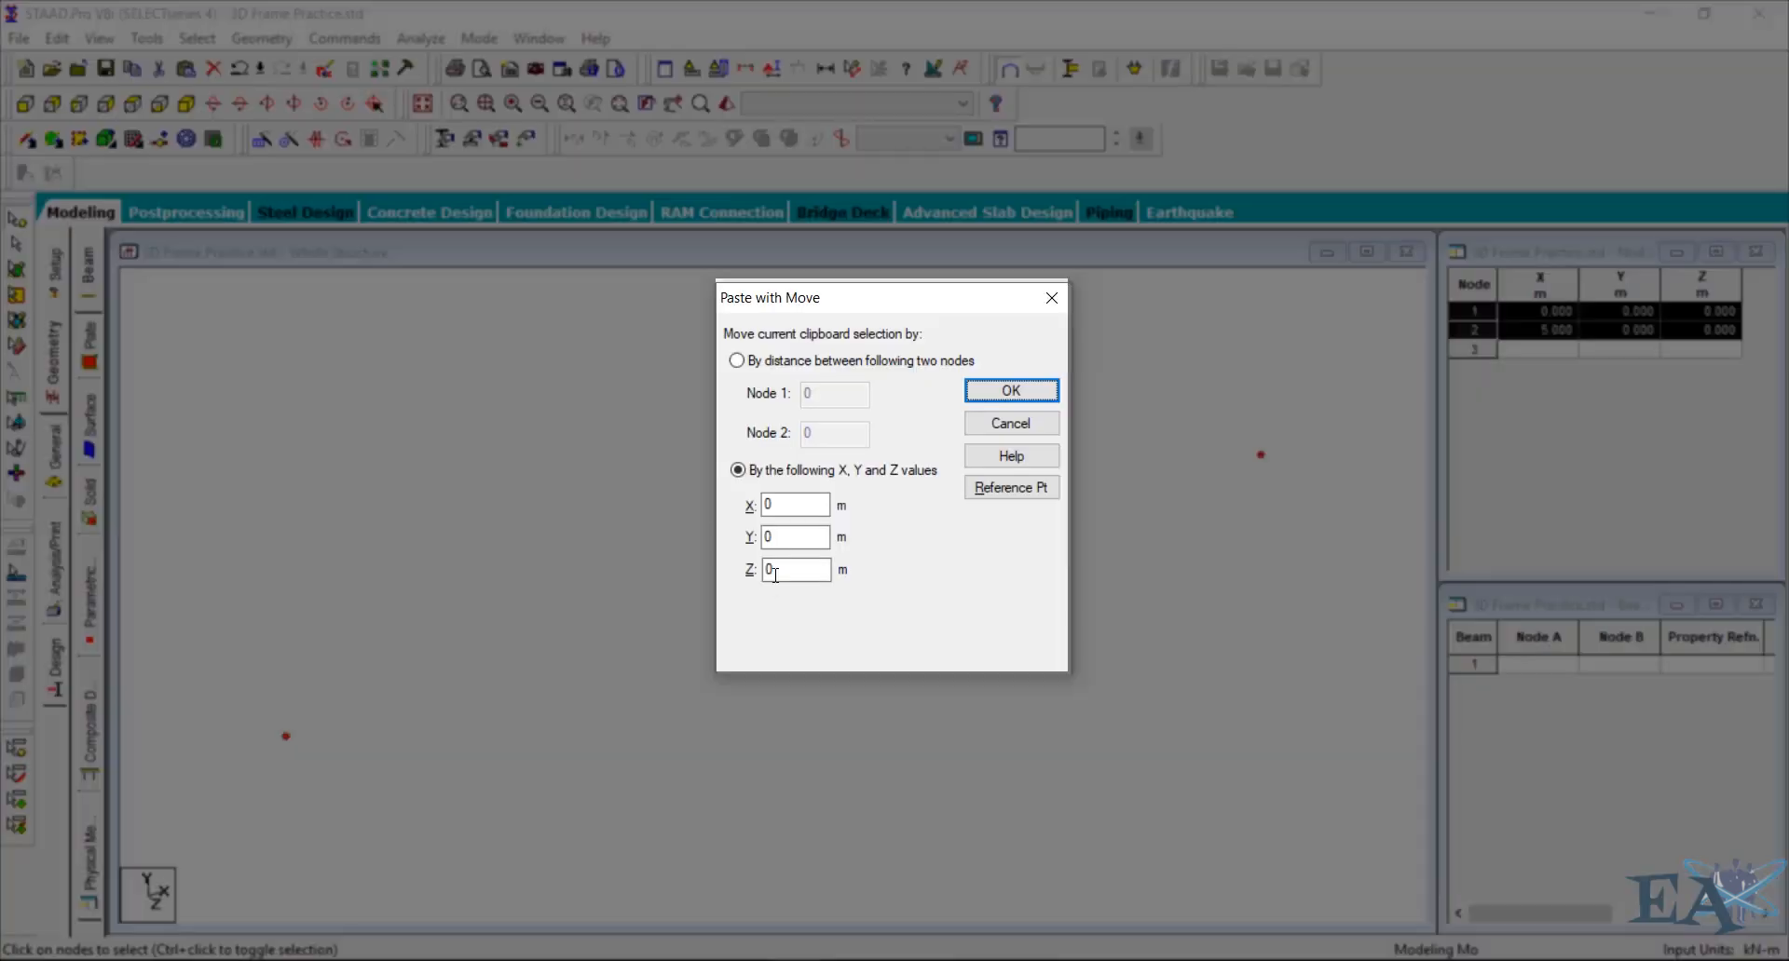
{"action": "left_click", "coordinate": [793, 565]}
{"action": "left_click_drag", "start_coordinate": [793, 565], "coordinate": [728, 581]}
{"action": "type", "text": "6"}
{"action": "key", "text": "Return"}
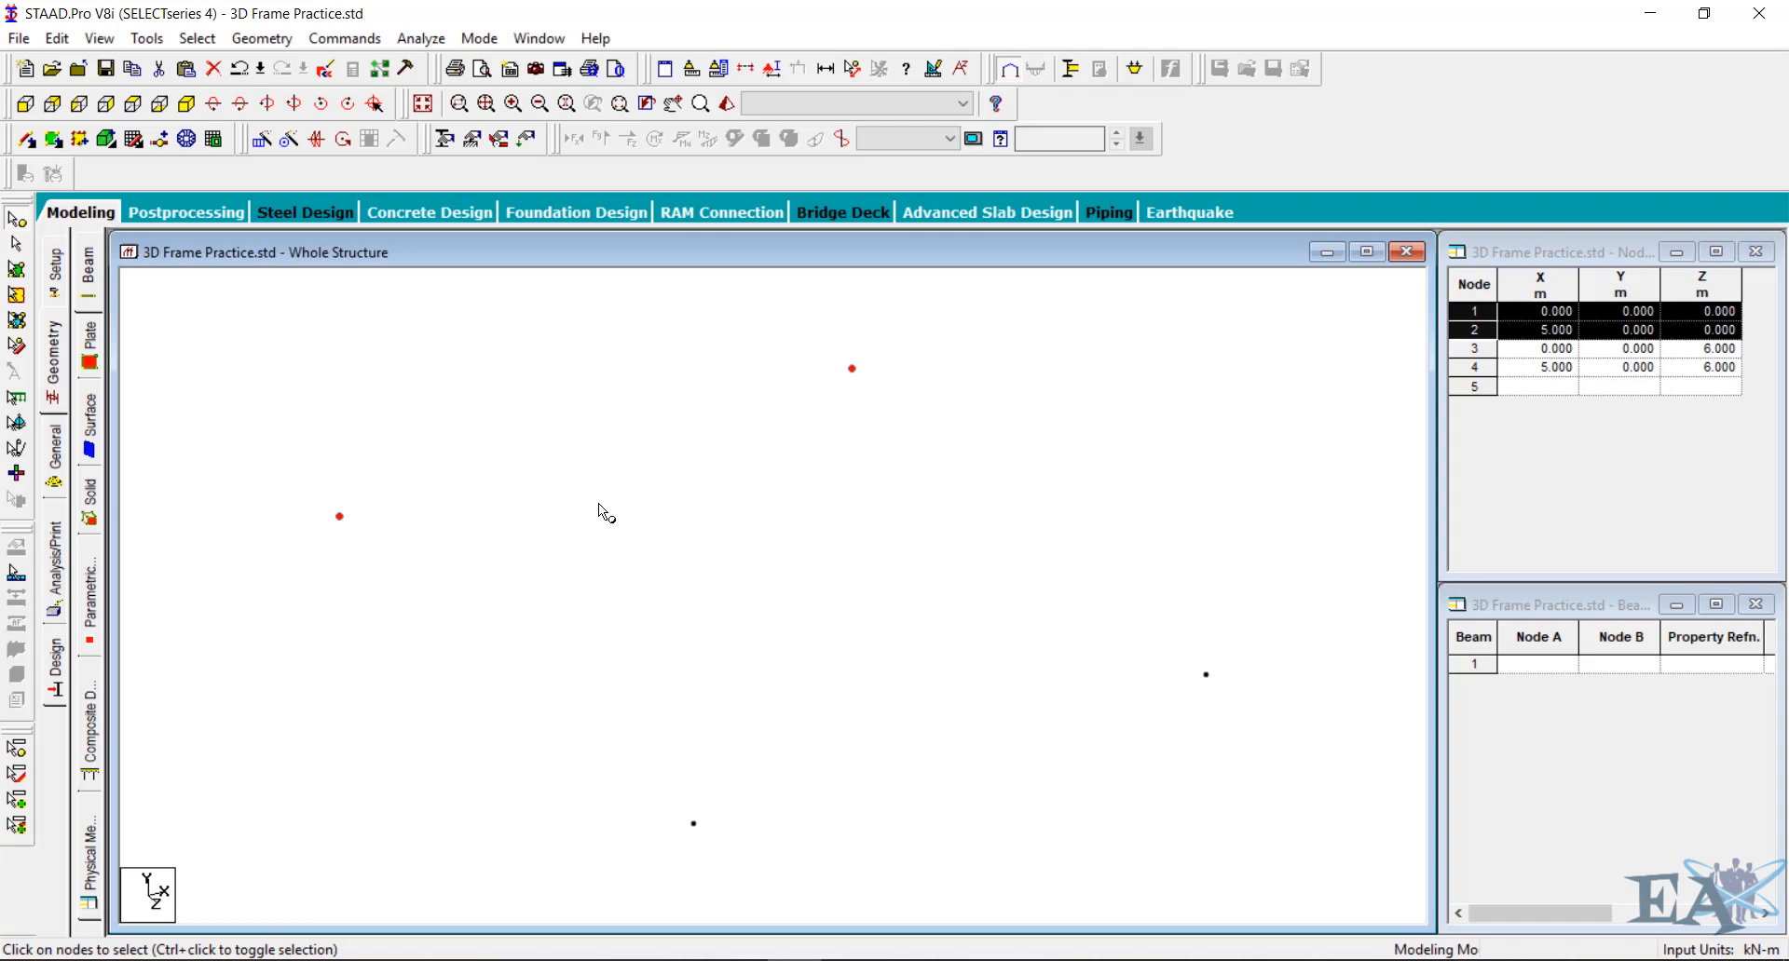
Select all four base nodes and check the column height in the SketchBook sketch before returning to STAAD.Pro
{"action": "scroll", "coordinate": [598, 503], "scroll_direction": "down", "scroll_amount": 7}
{"action": "left_click", "coordinate": [304, 376]}
{"action": "left_click_drag", "start_coordinate": [302, 376], "coordinate": [1242, 867]}
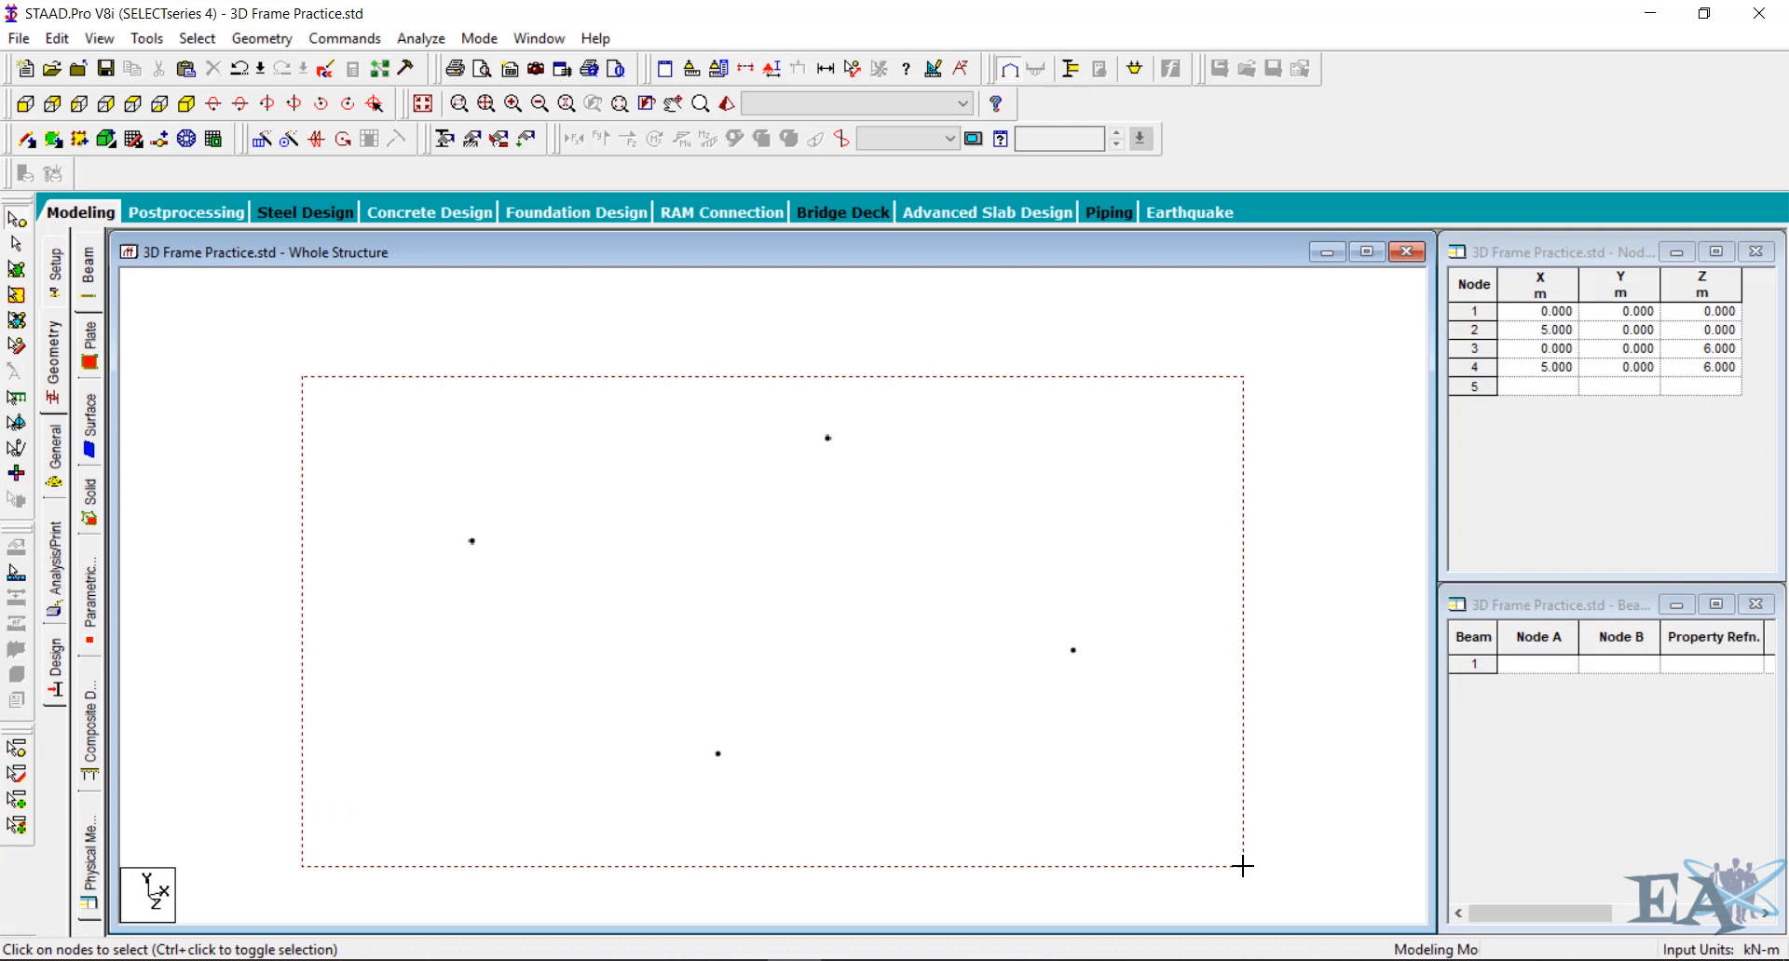
{"action": "left_click_drag", "start_coordinate": [1243, 866], "coordinate": [1243, 866]}
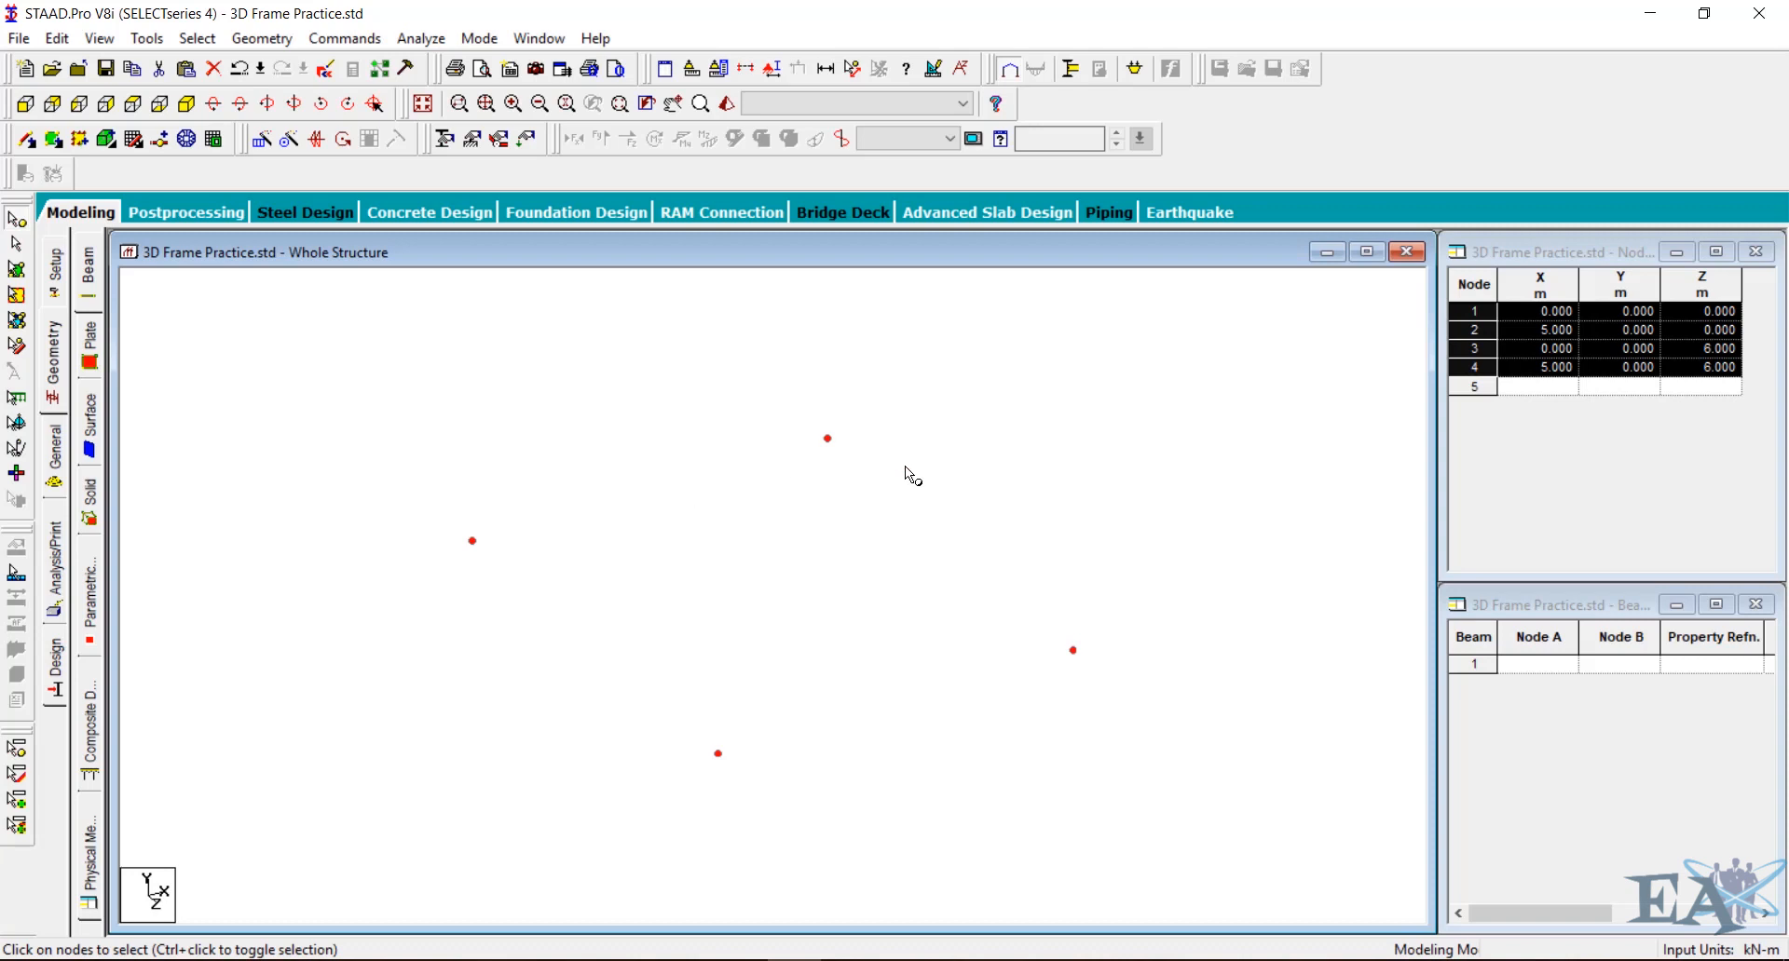
{"action": "left_click", "coordinate": [848, 960]}
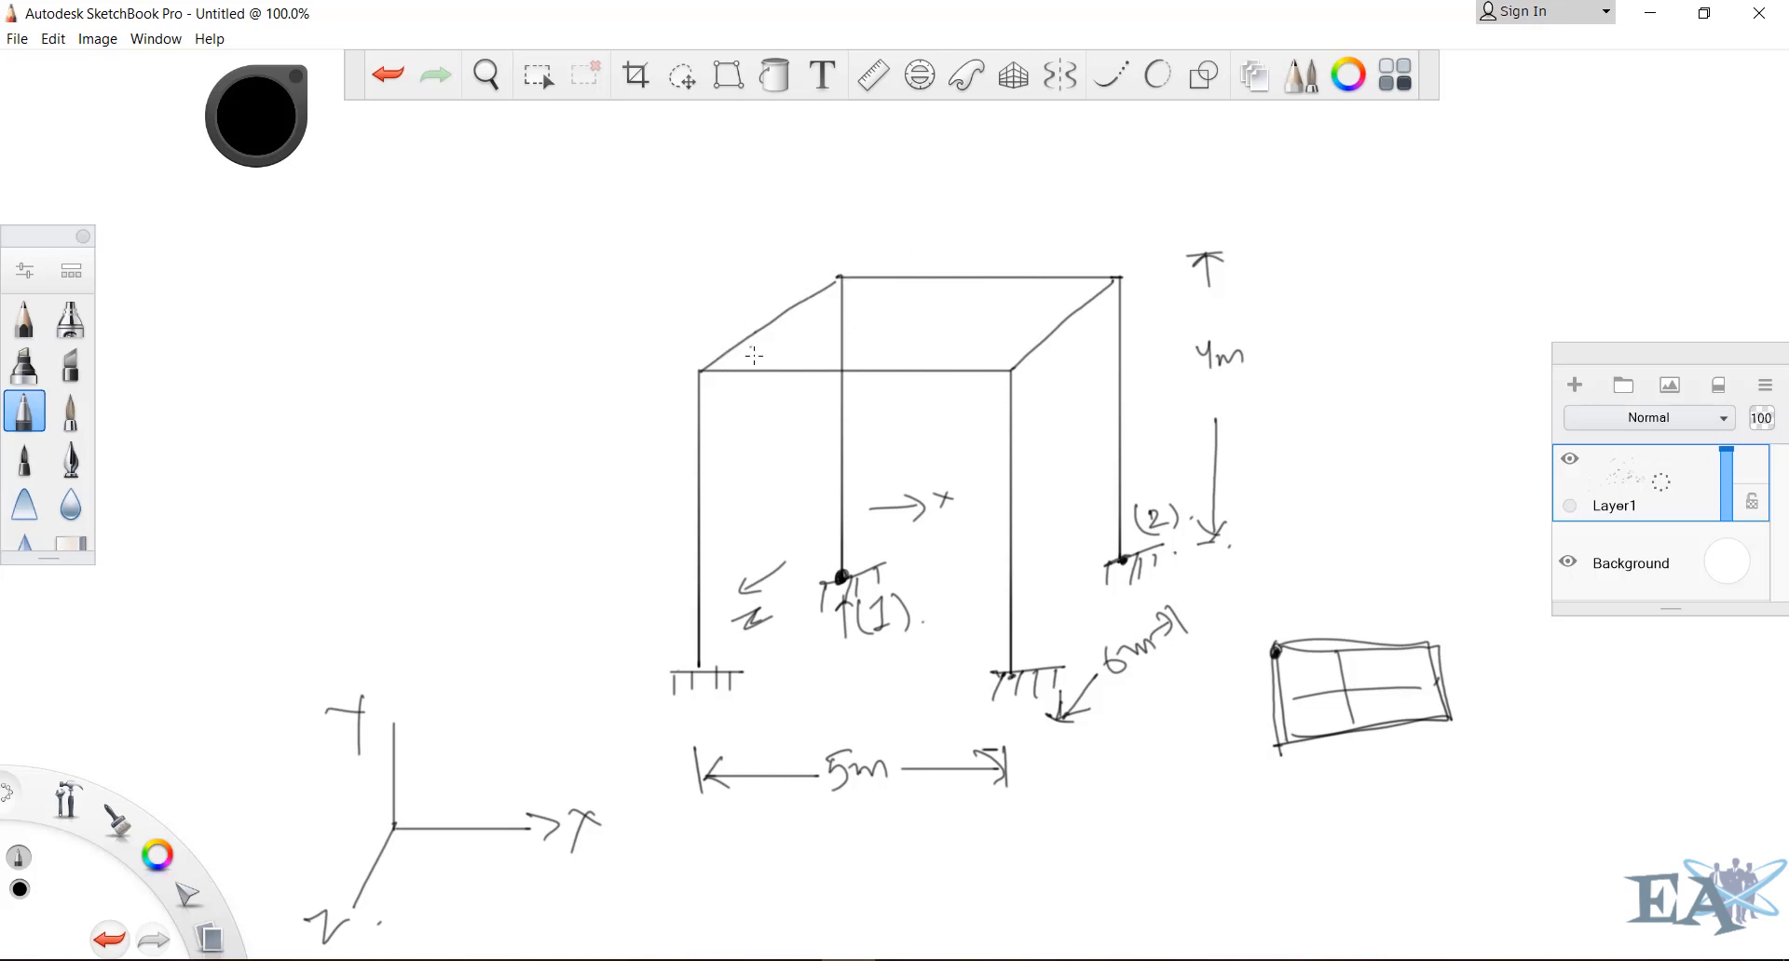
{"action": "left_click", "coordinate": [797, 960]}
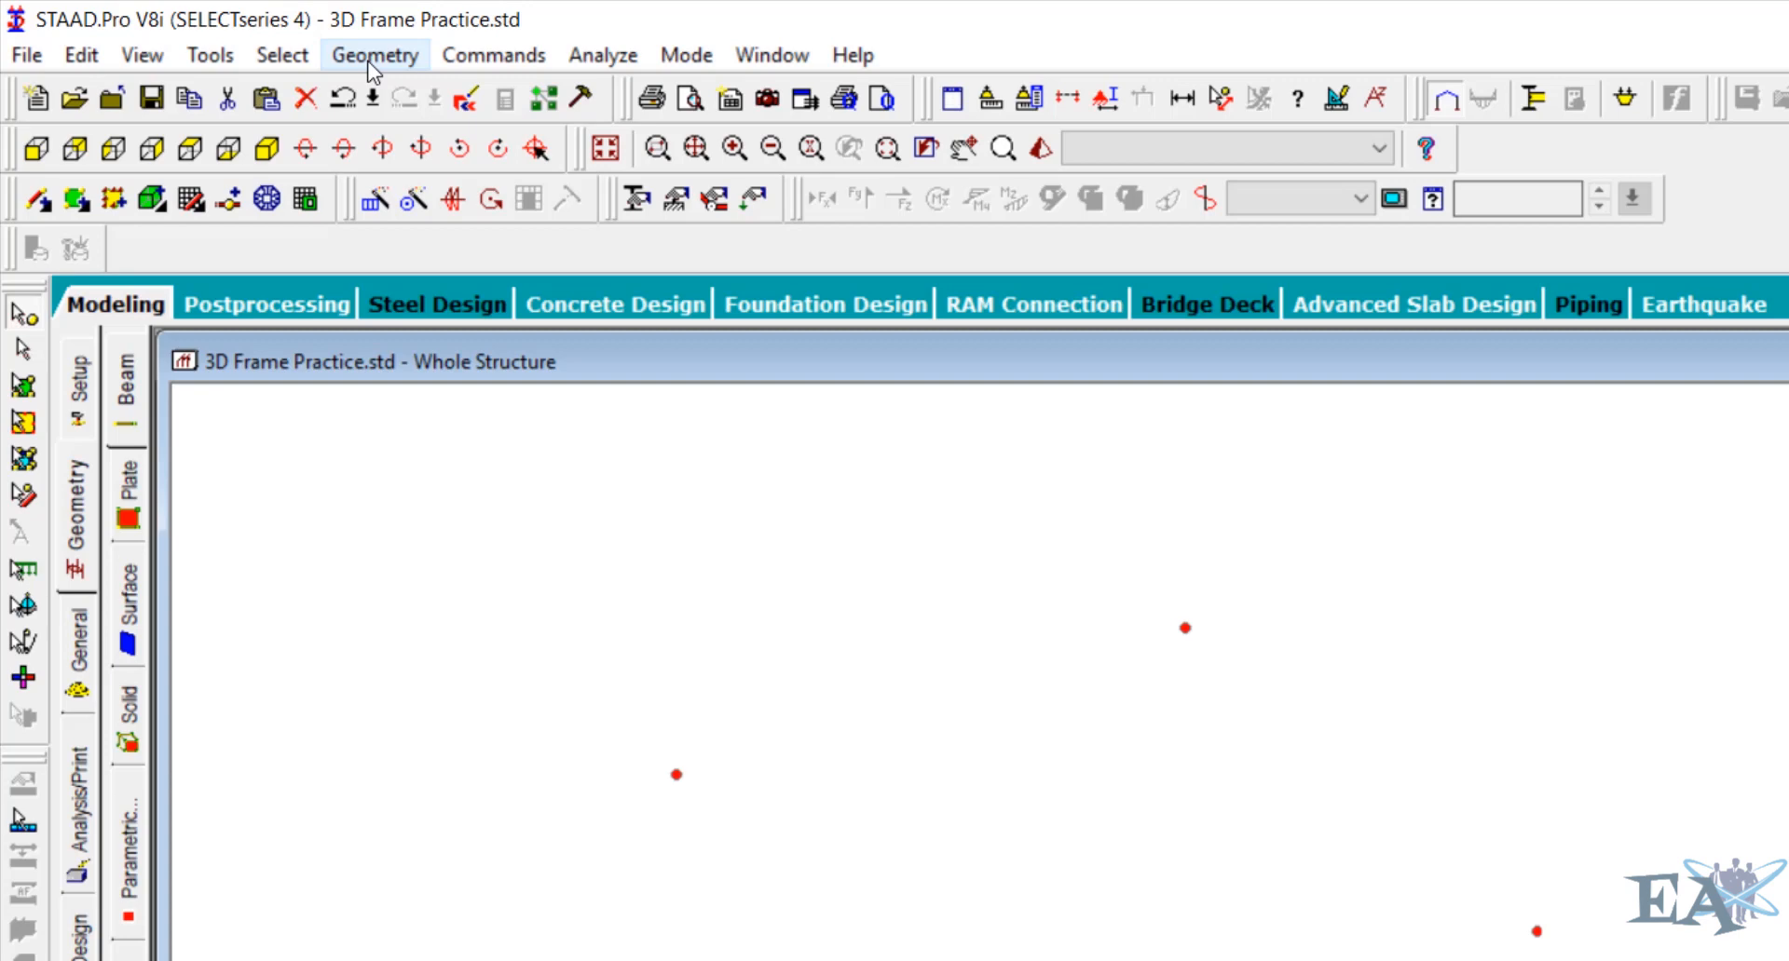
Create the four columns with a Translational Repeat of the selected nodes in global Y, one step of 4 m spacing, with linked steps
{"action": "left_click", "coordinate": [371, 65]}
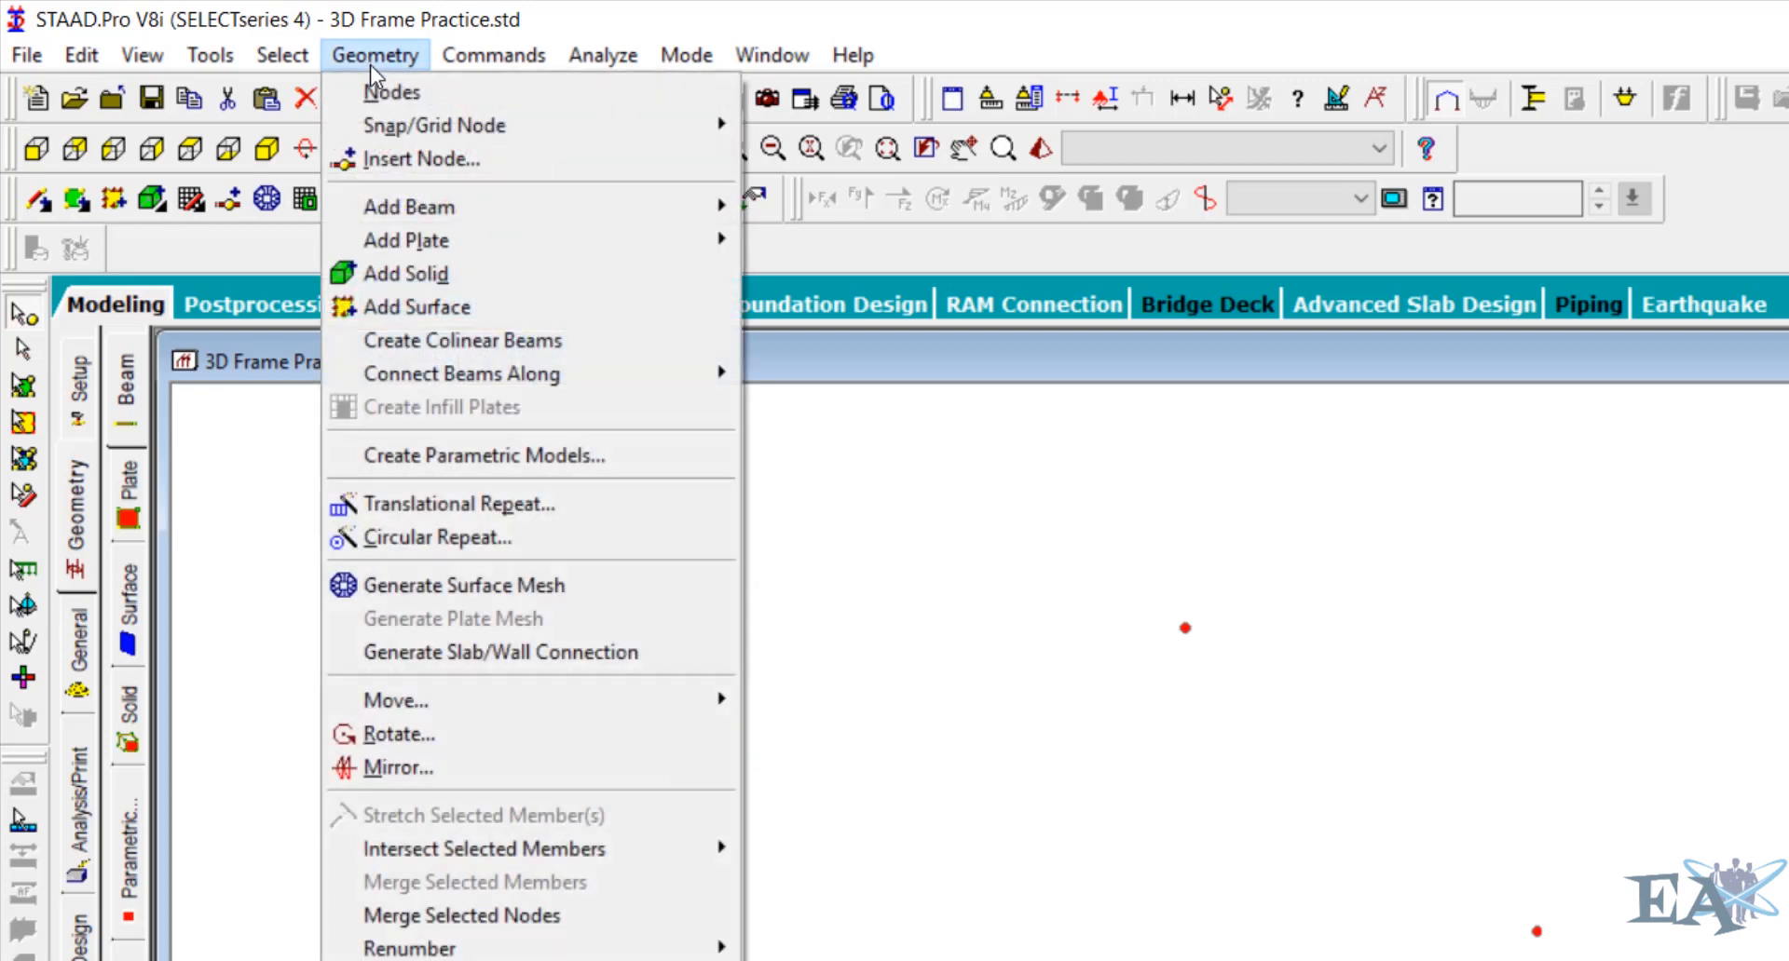
{"action": "left_click", "coordinate": [480, 503]}
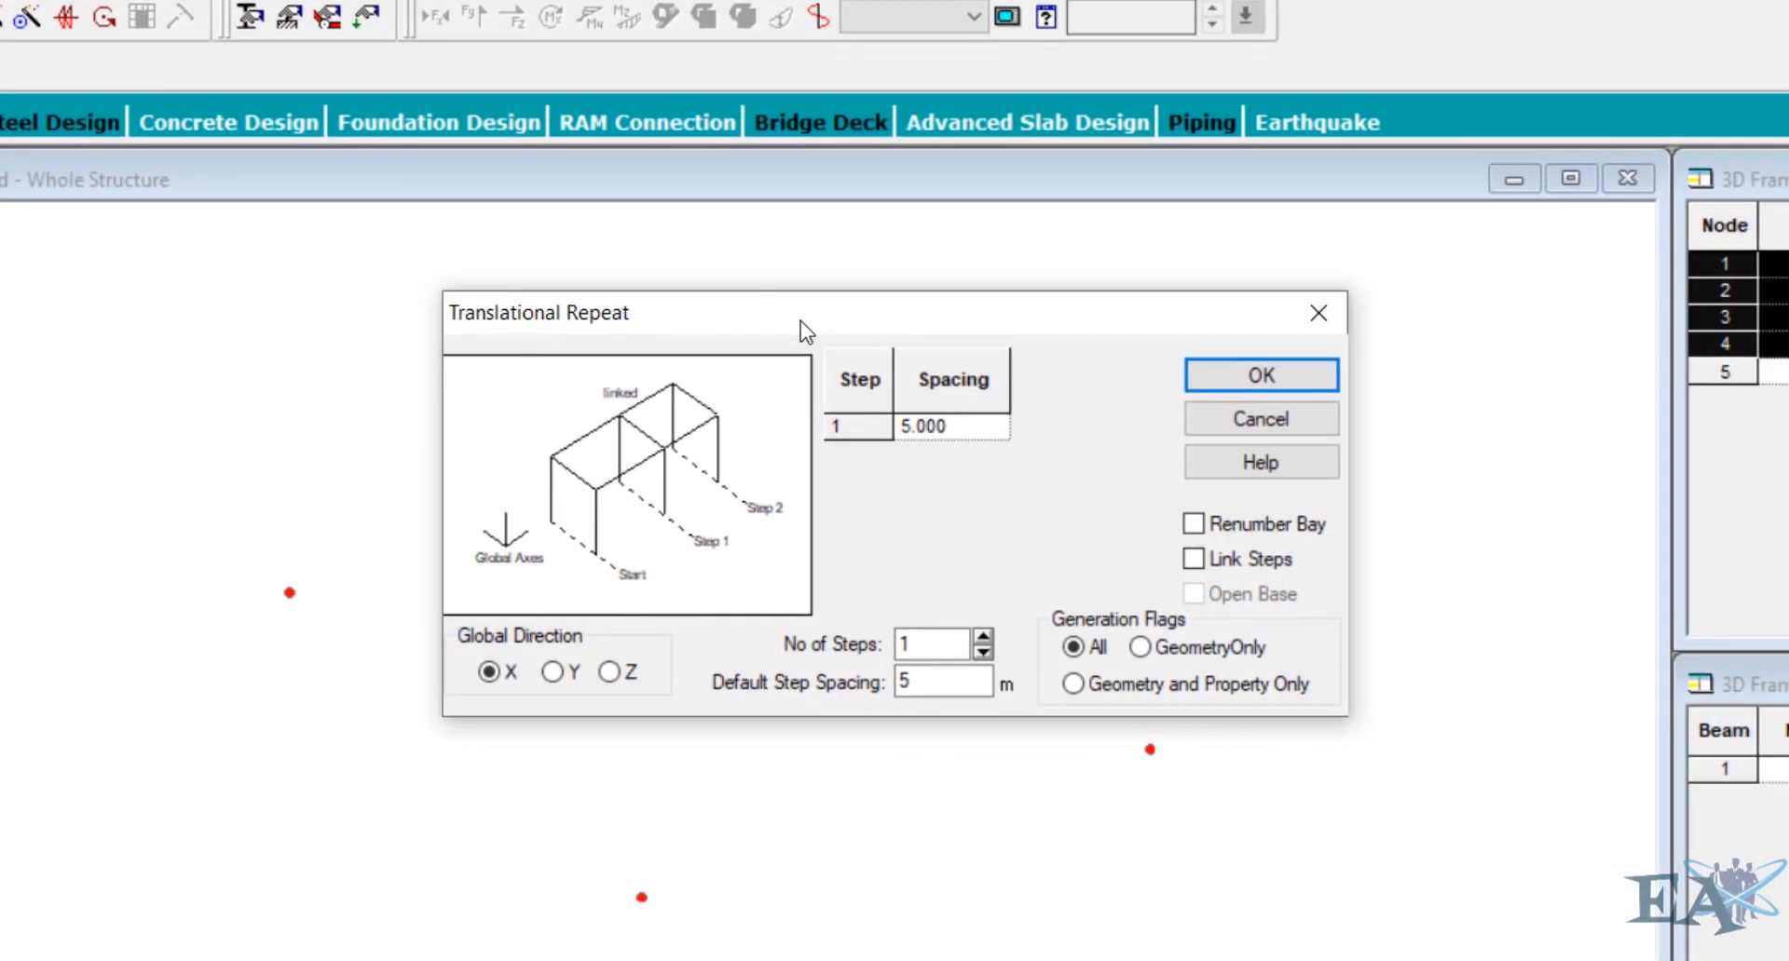
{"action": "left_click_drag", "start_coordinate": [801, 320], "coordinate": [1144, 149]}
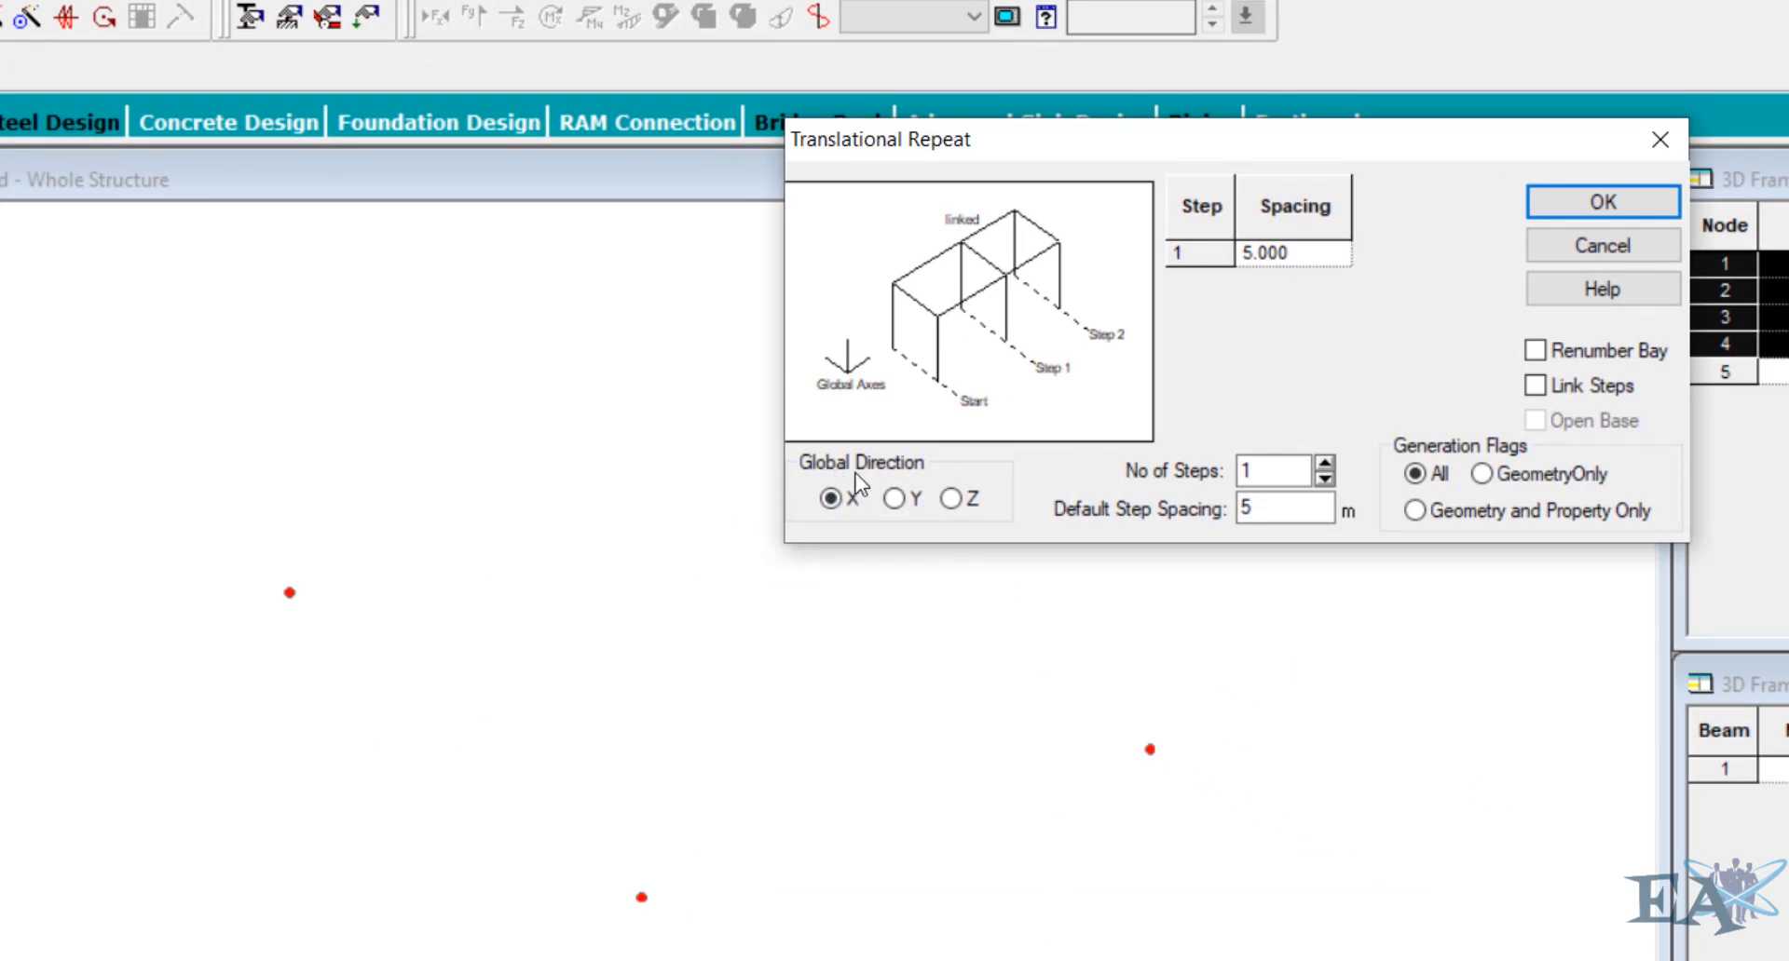
{"action": "left_click", "coordinate": [896, 501]}
{"action": "double_click", "coordinate": [1267, 509]}
{"action": "left_click", "coordinate": [1540, 392]}
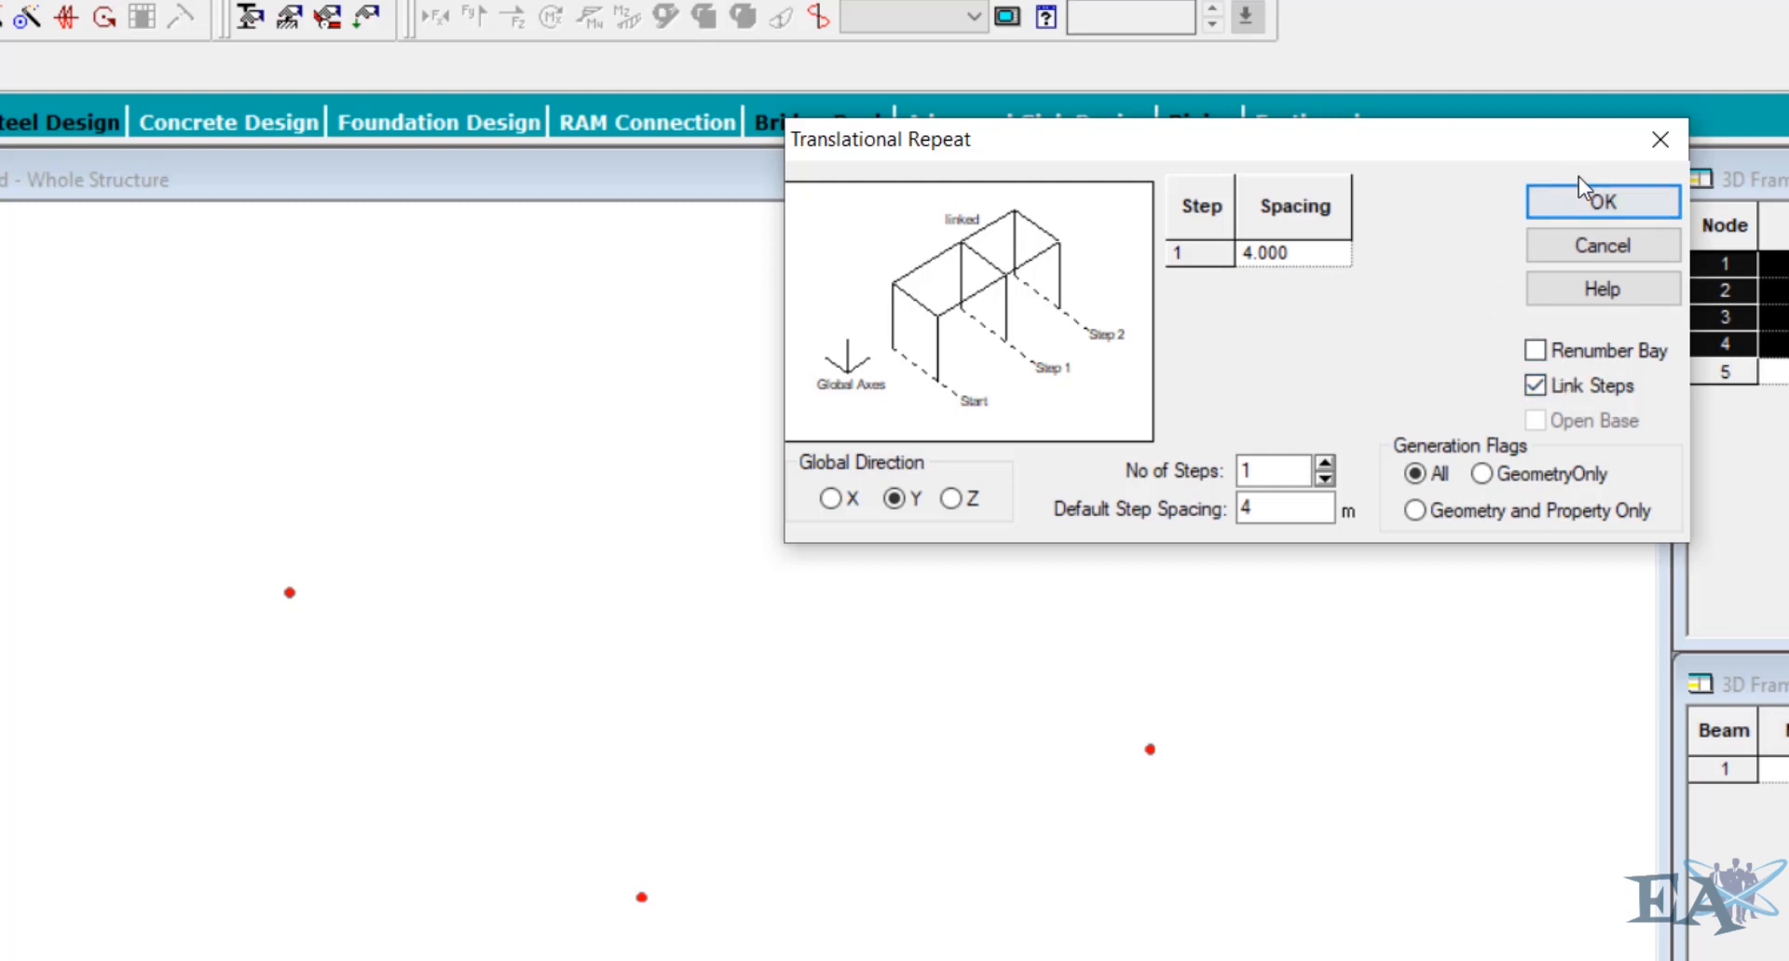
{"action": "left_click", "coordinate": [1597, 203]}
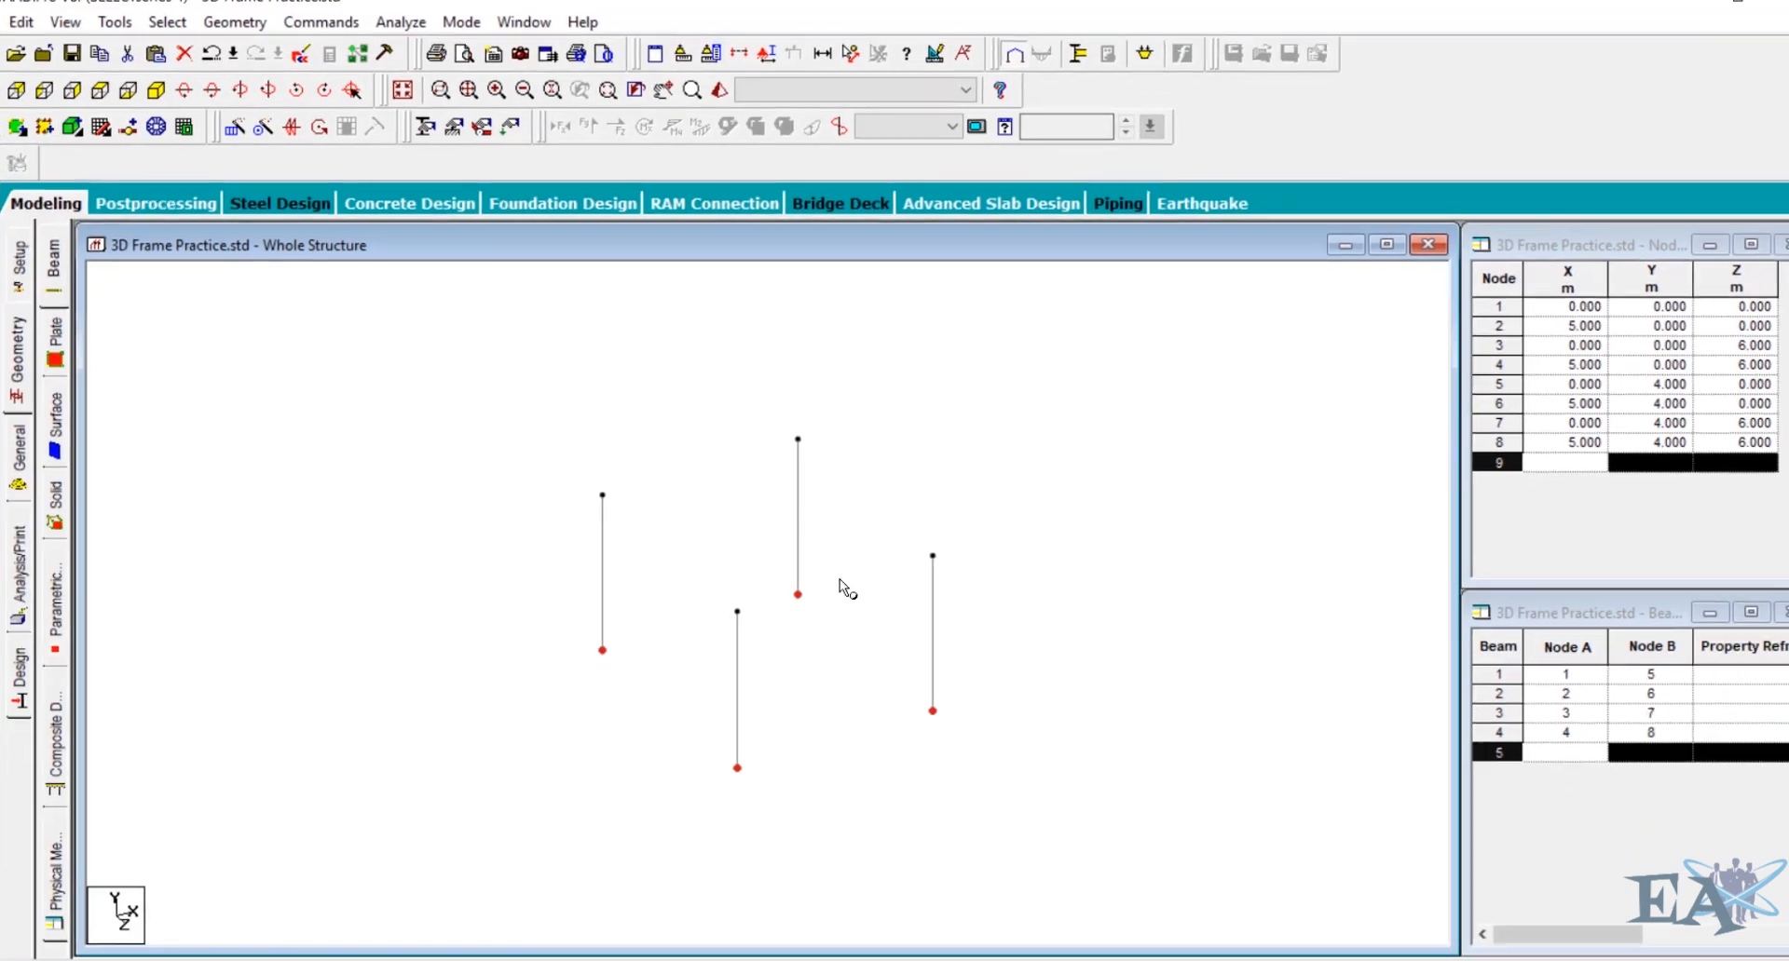
Accept the auto-save of the structure file
{"action": "left_click", "coordinate": [749, 602]}
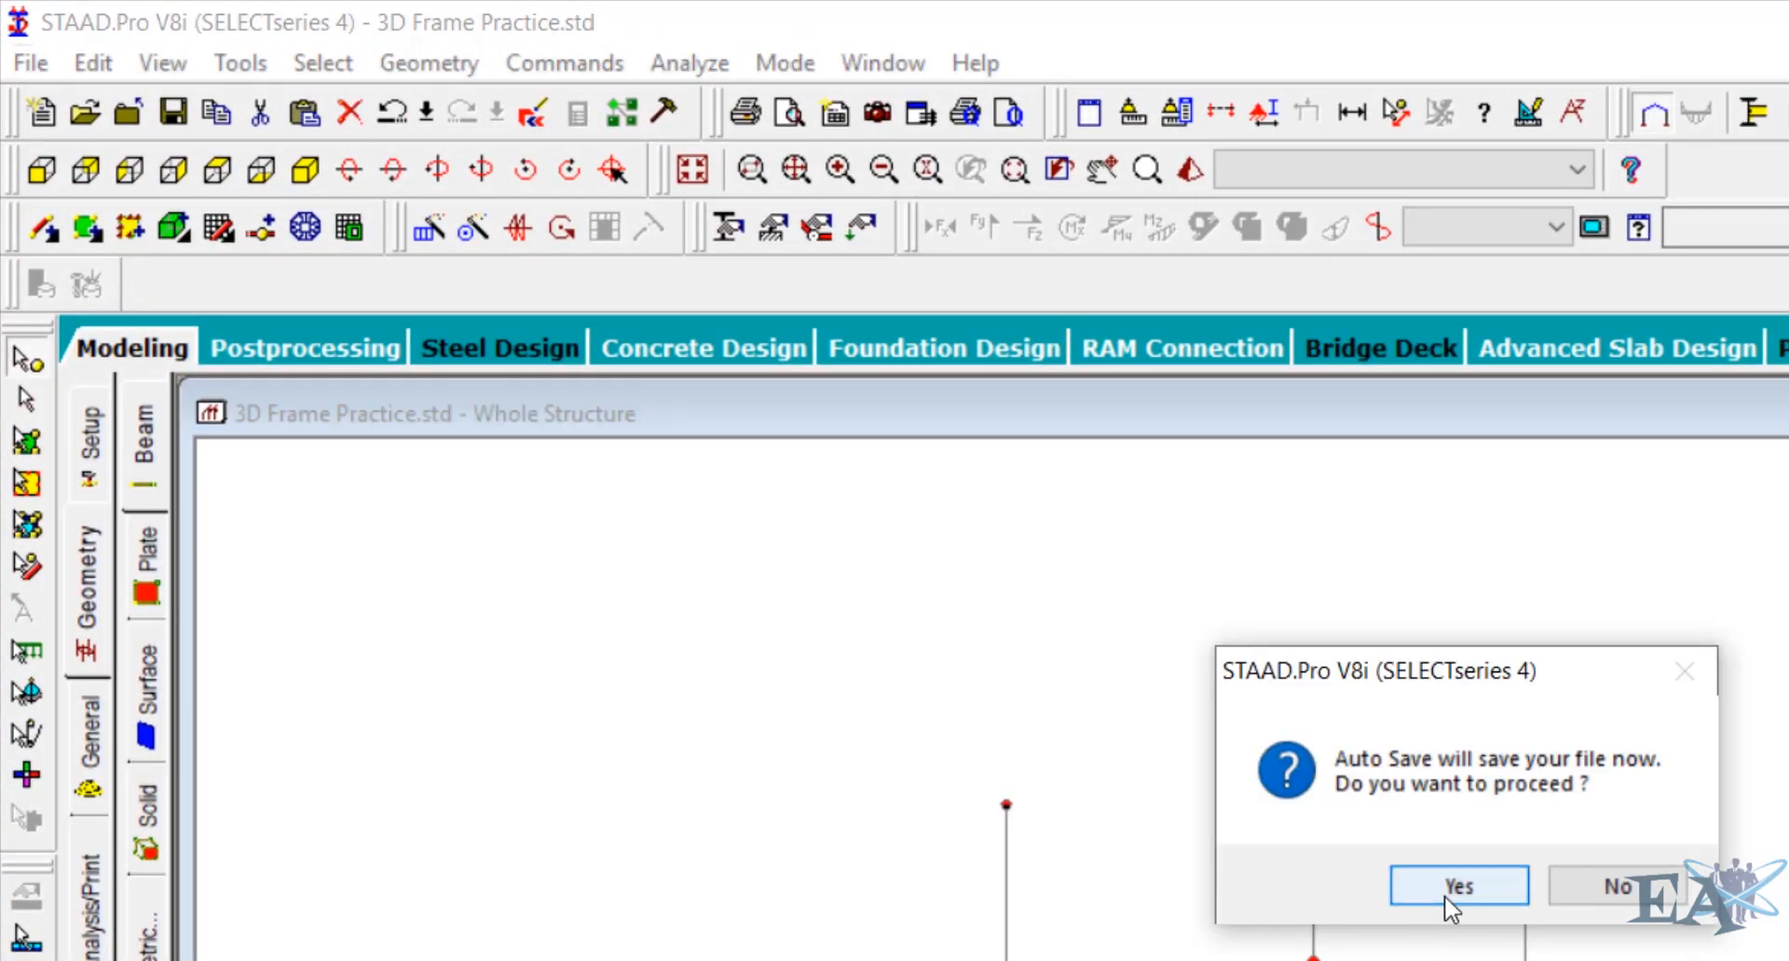
{"action": "left_click", "coordinate": [1449, 885]}
{"action": "left_click", "coordinate": [1241, 856]}
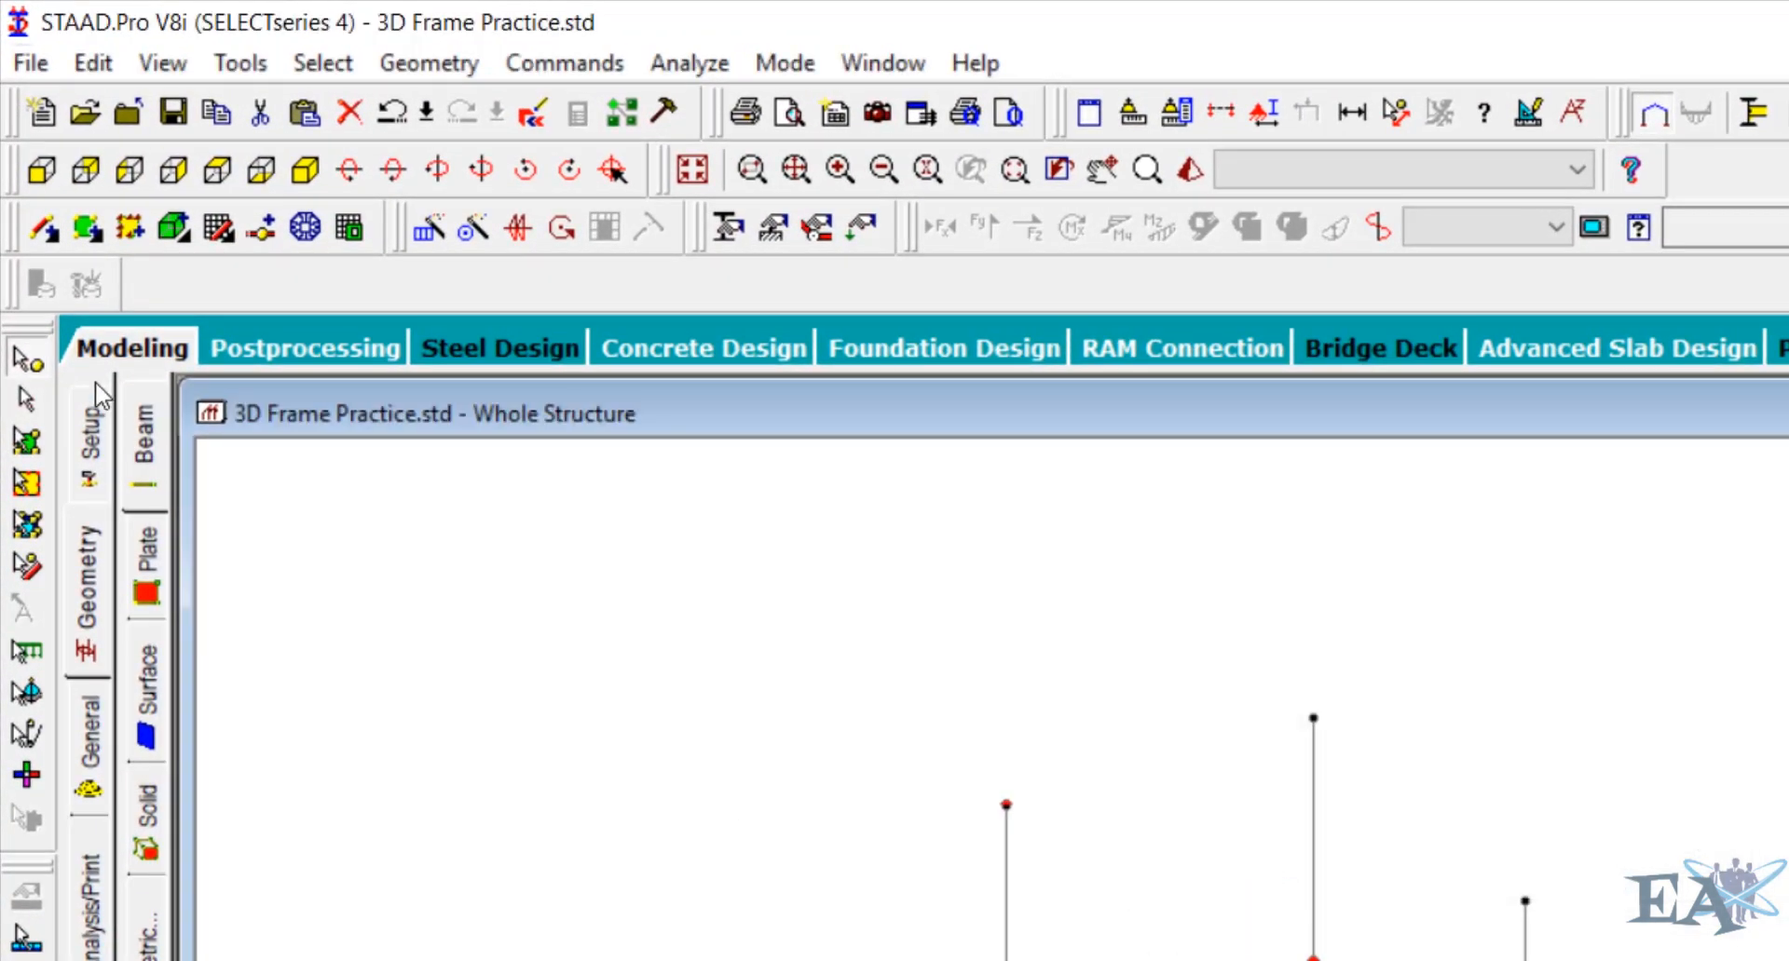
Add four beams joining the column tops in a closed loop through nodes 5, 7, 8, 6 and back to 5
{"action": "left_click", "coordinate": [46, 228]}
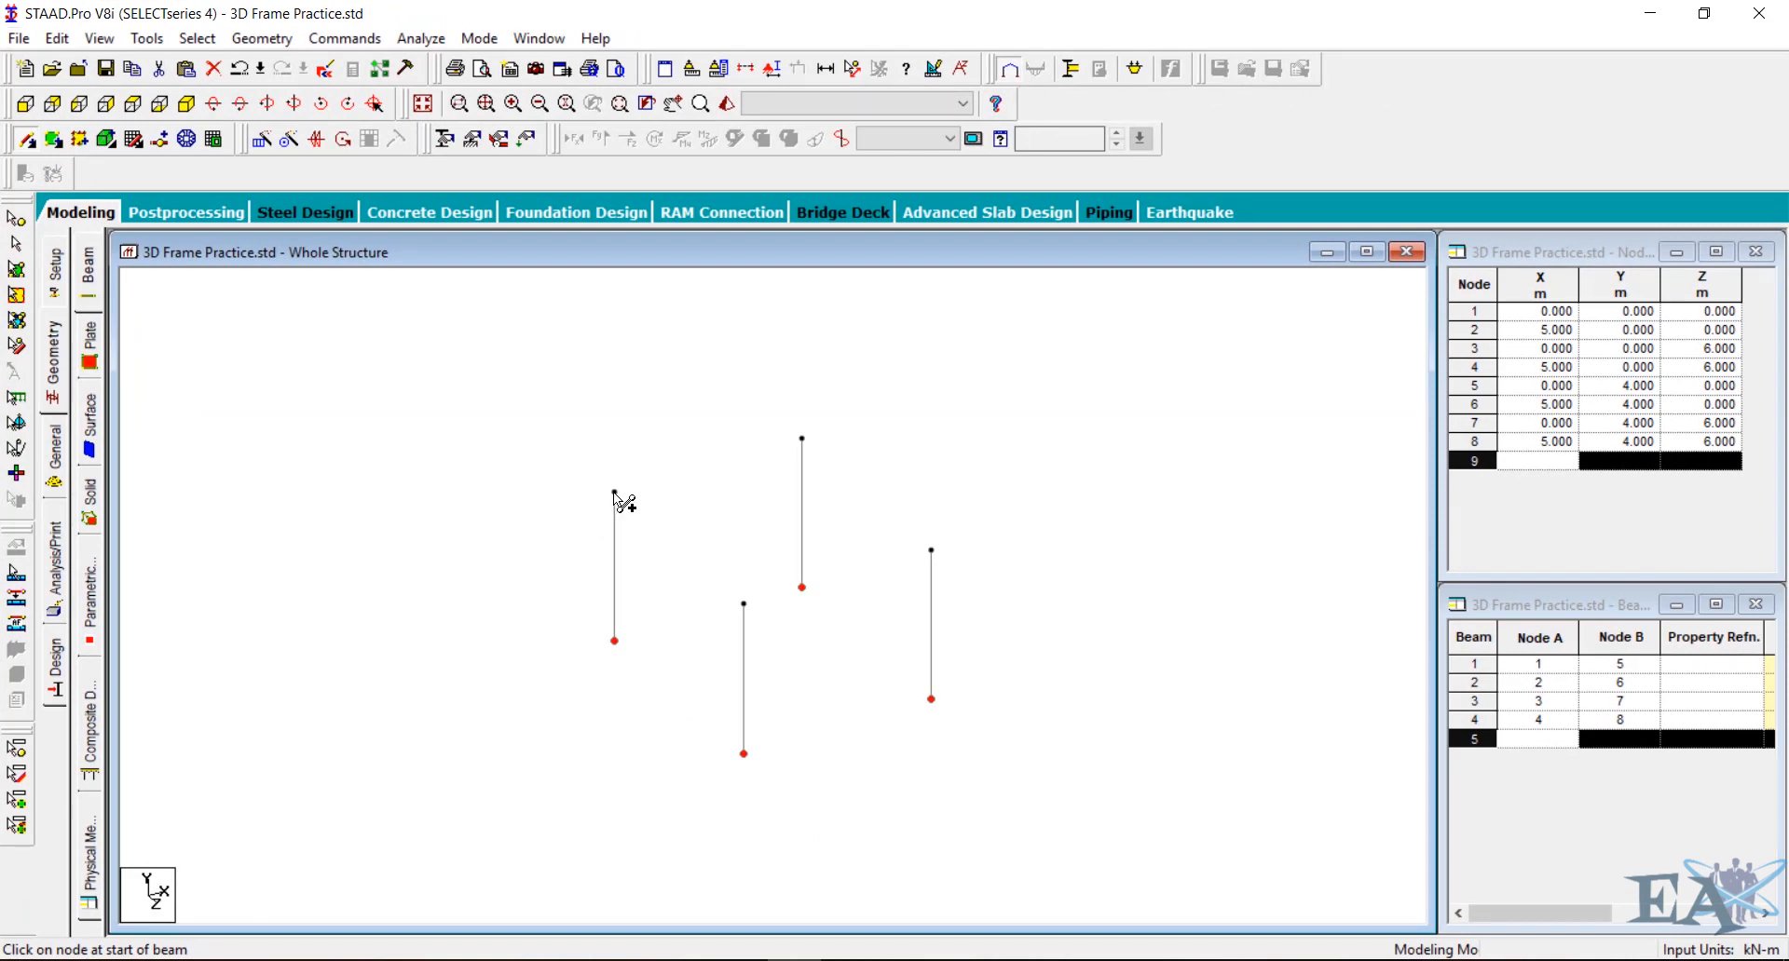
{"action": "left_click_drag", "start_coordinate": [614, 492], "coordinate": [743, 604]}
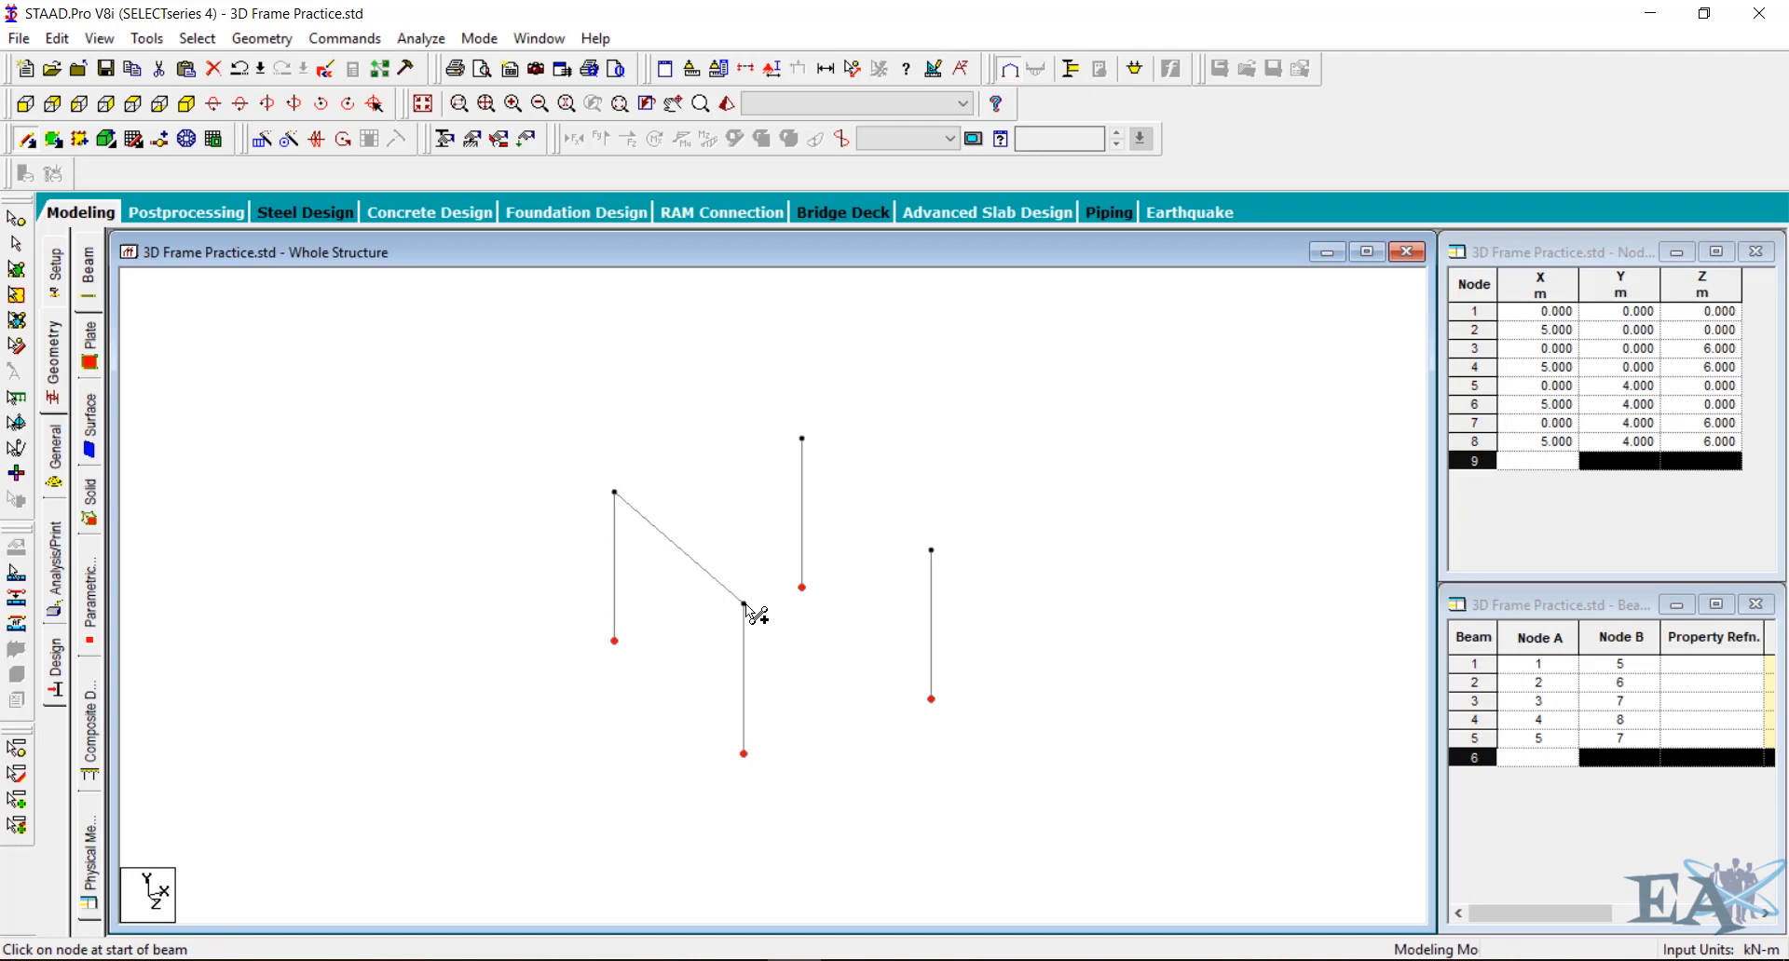
{"action": "left_click_drag", "start_coordinate": [745, 604], "coordinate": [613, 491]}
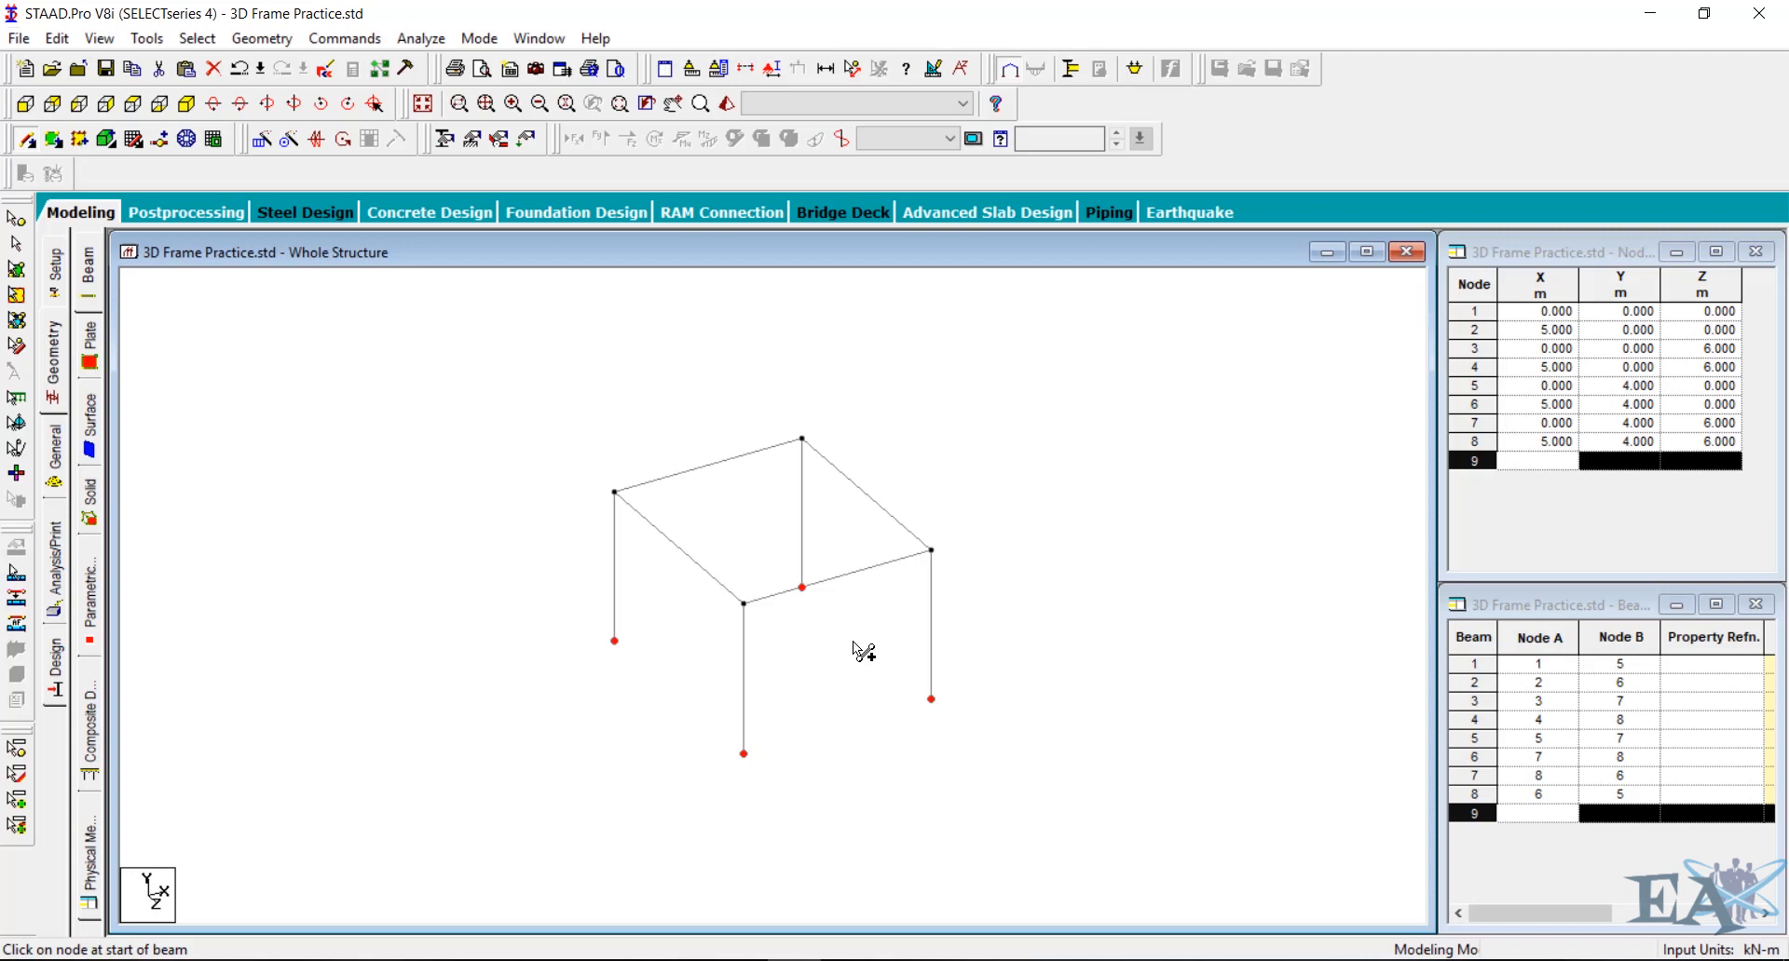
{"action": "key", "text": "Escape"}
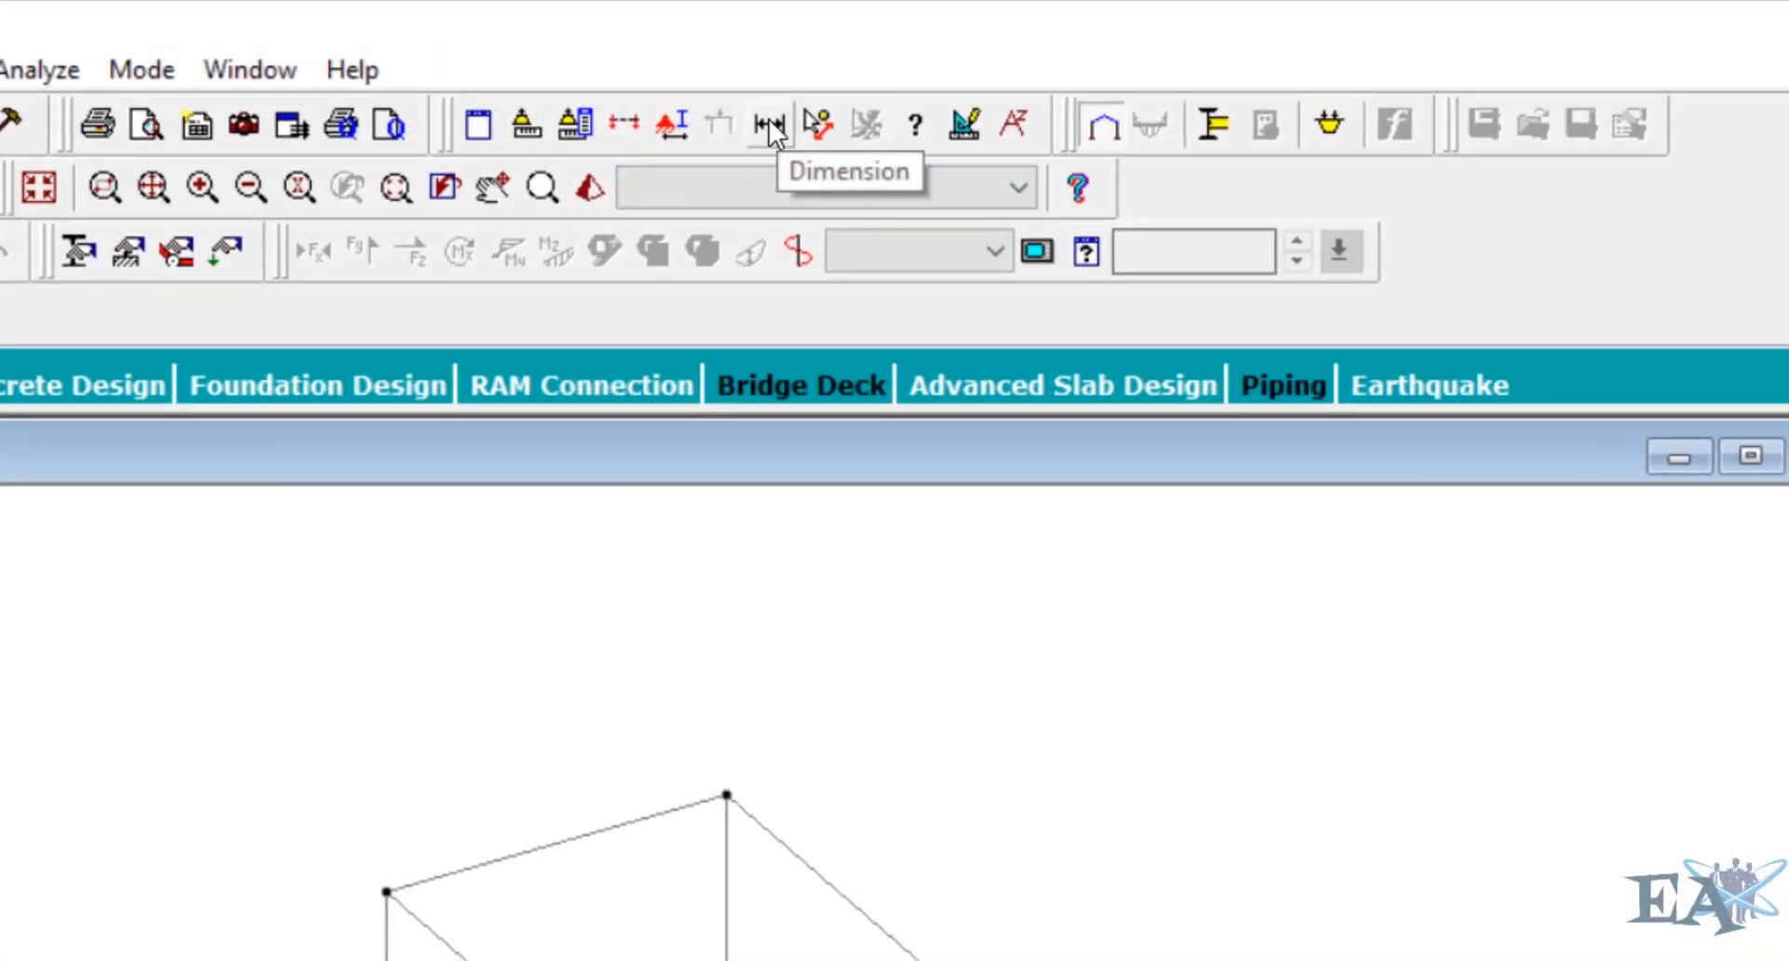
Display the dimensions of all members in the view to check the frame, and remove them again
{"action": "left_click", "coordinate": [768, 122]}
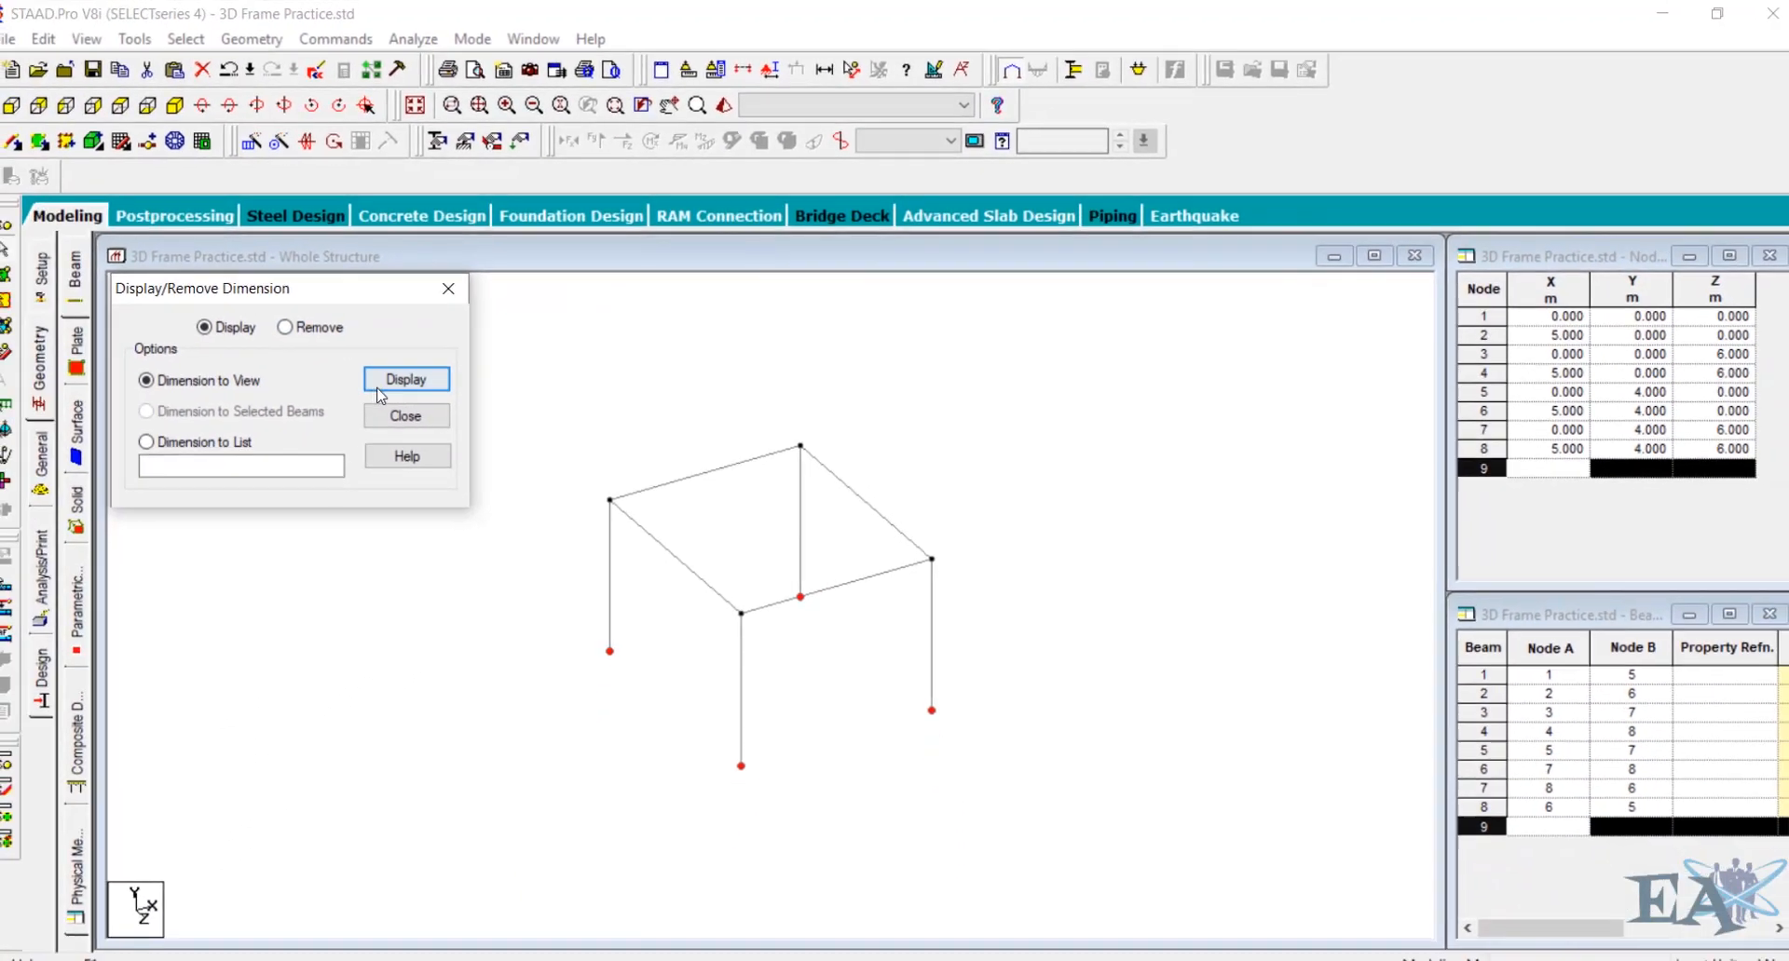
{"action": "left_click", "coordinate": [188, 552]}
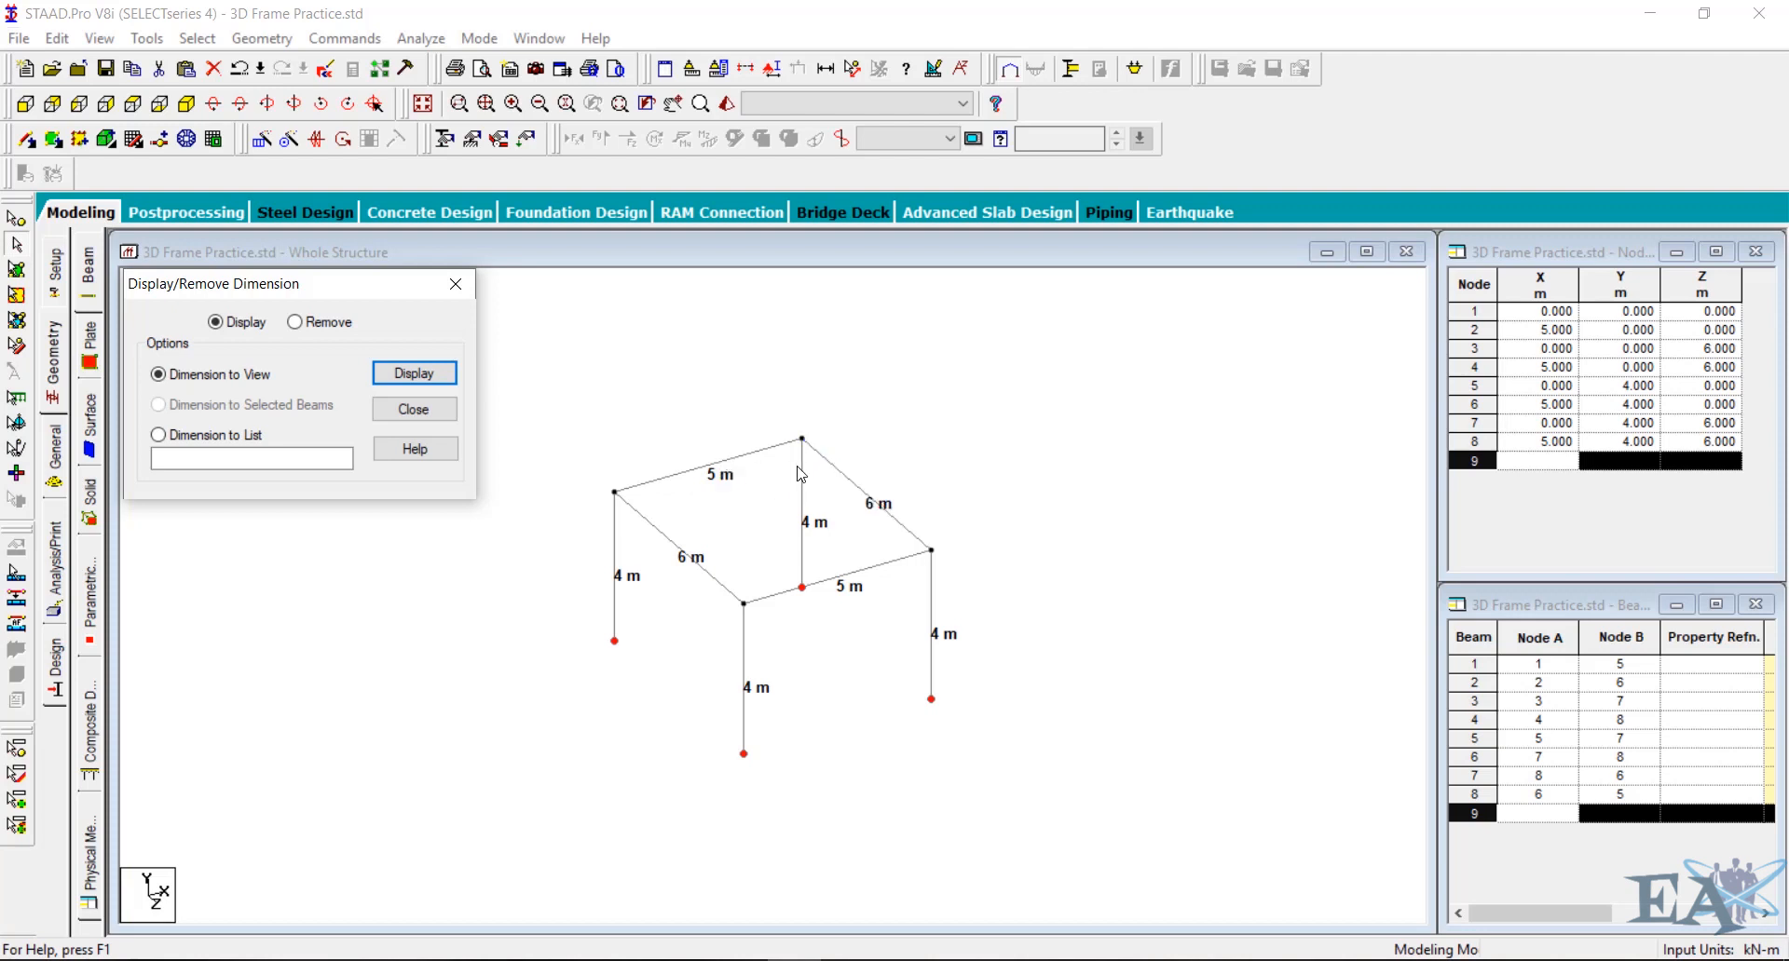
{"action": "left_click", "coordinate": [316, 324]}
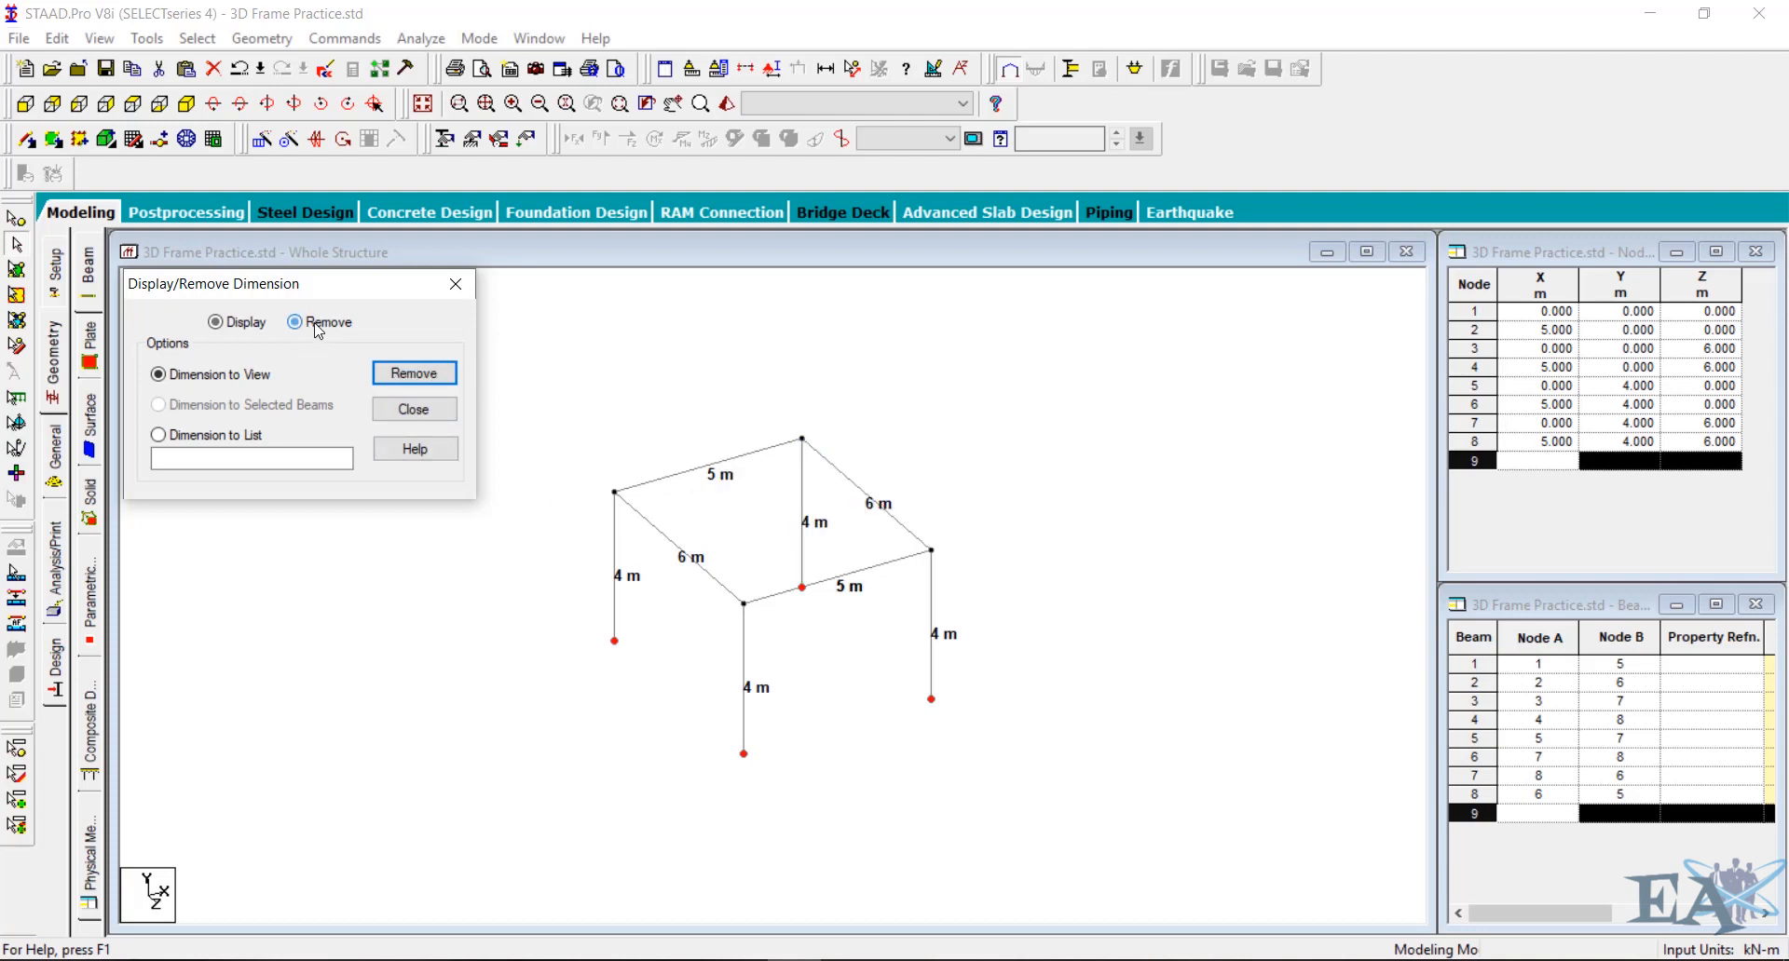
{"action": "left_click", "coordinate": [418, 373]}
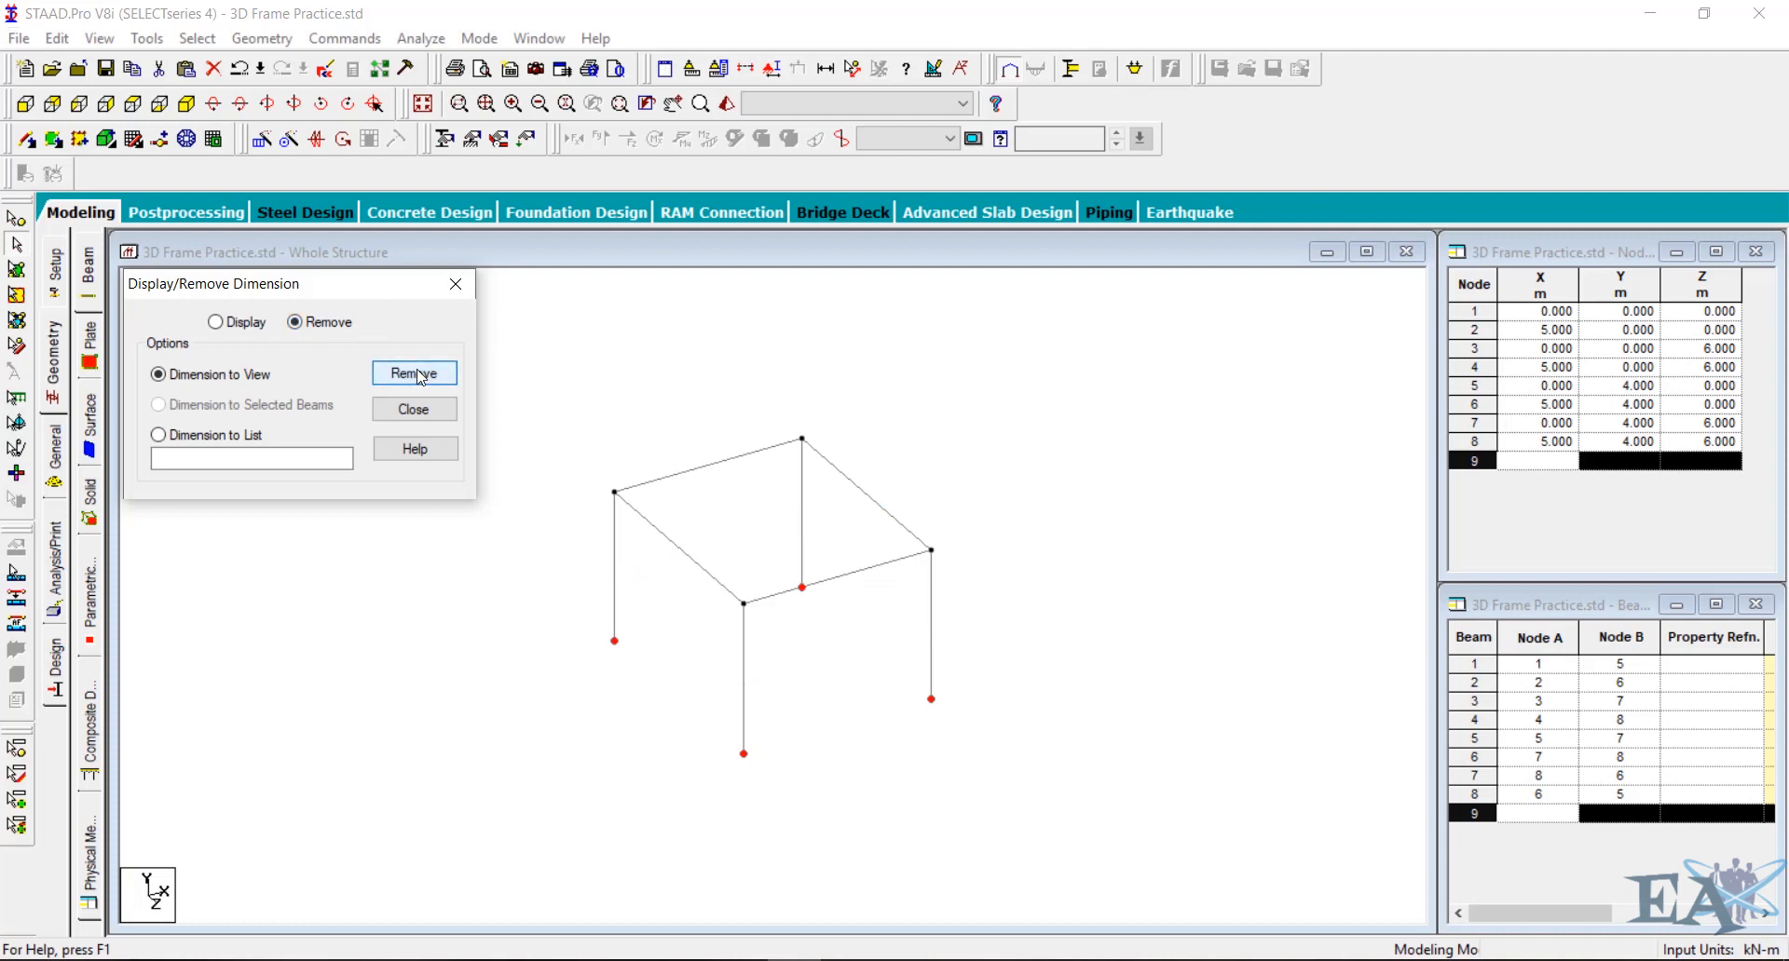
{"action": "left_click", "coordinate": [421, 410]}
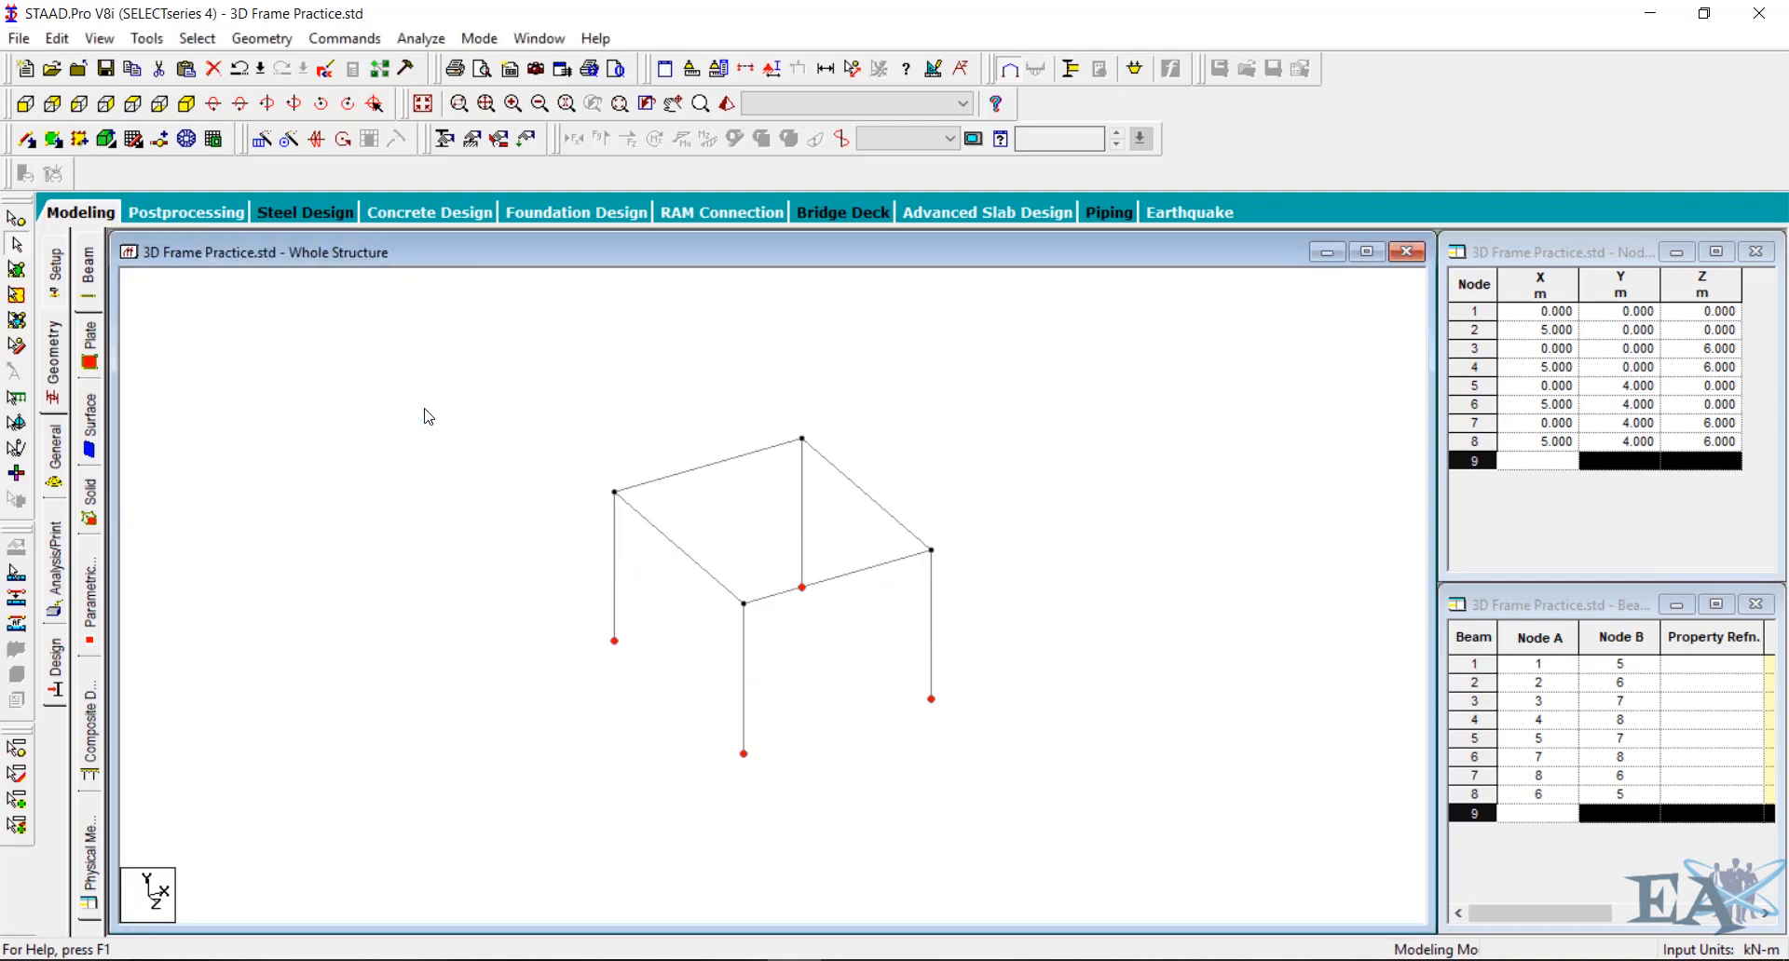
Start defining a new member section property and choose the Rectangle shape
{"action": "left_click_drag", "start_coordinate": [749, 656], "coordinate": [705, 647]}
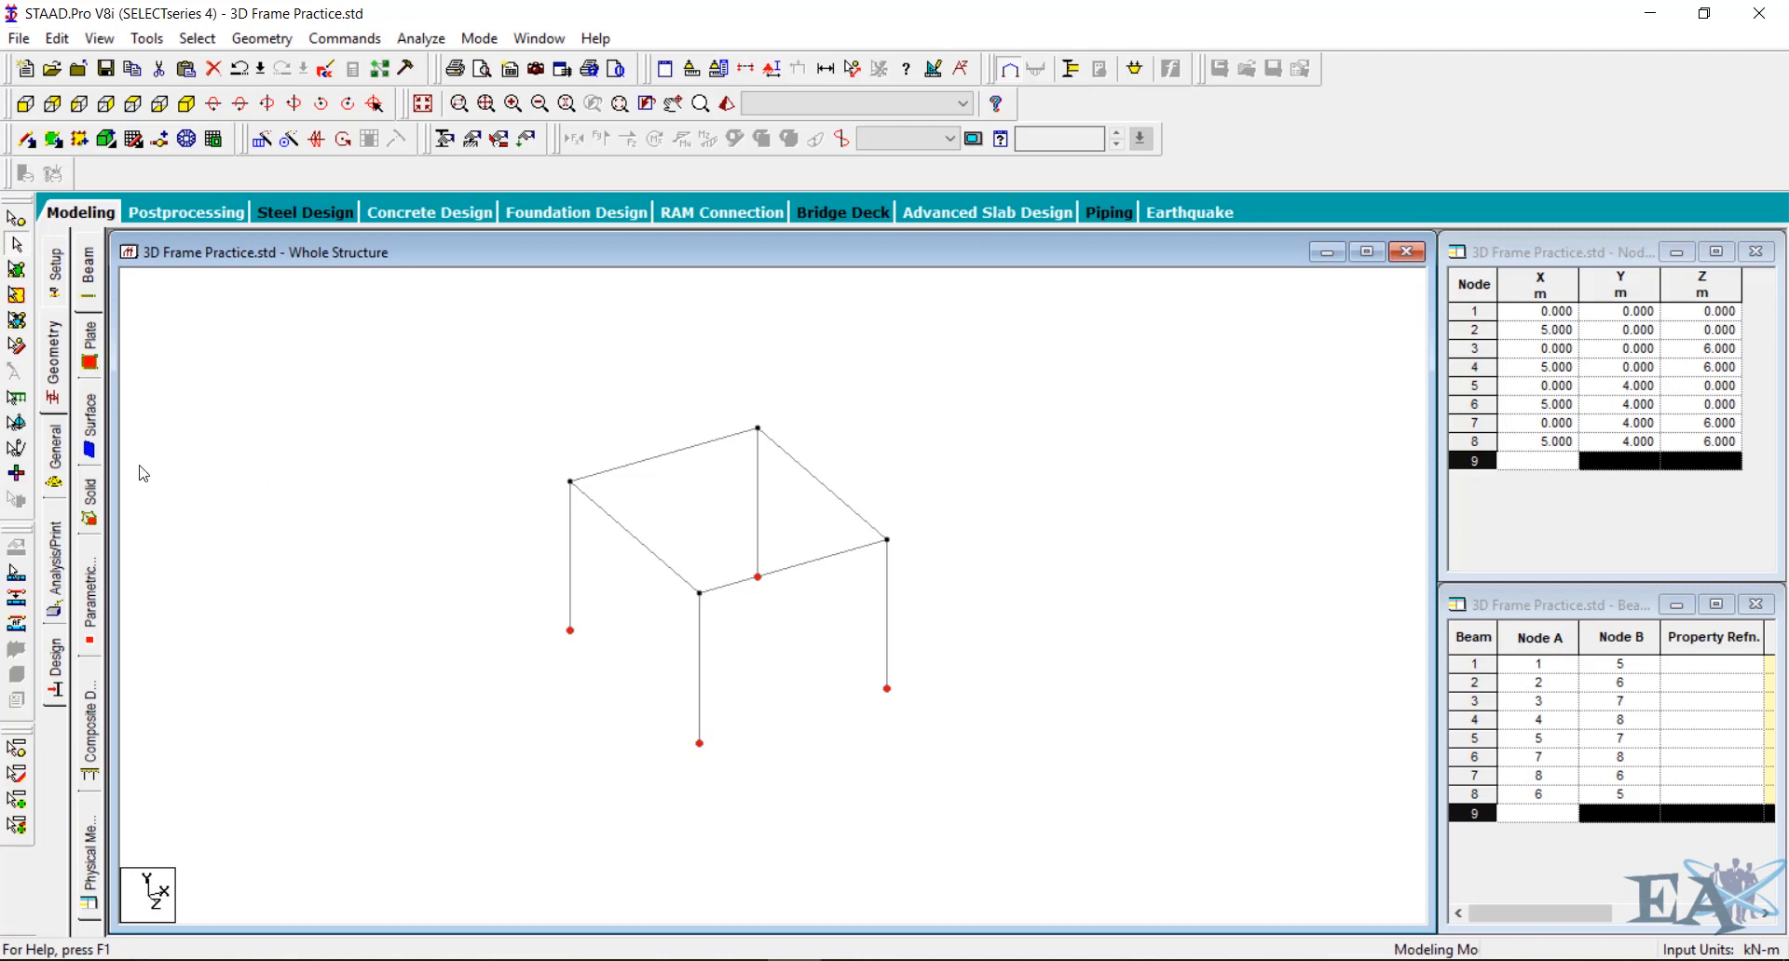
{"action": "left_click", "coordinate": [58, 469]}
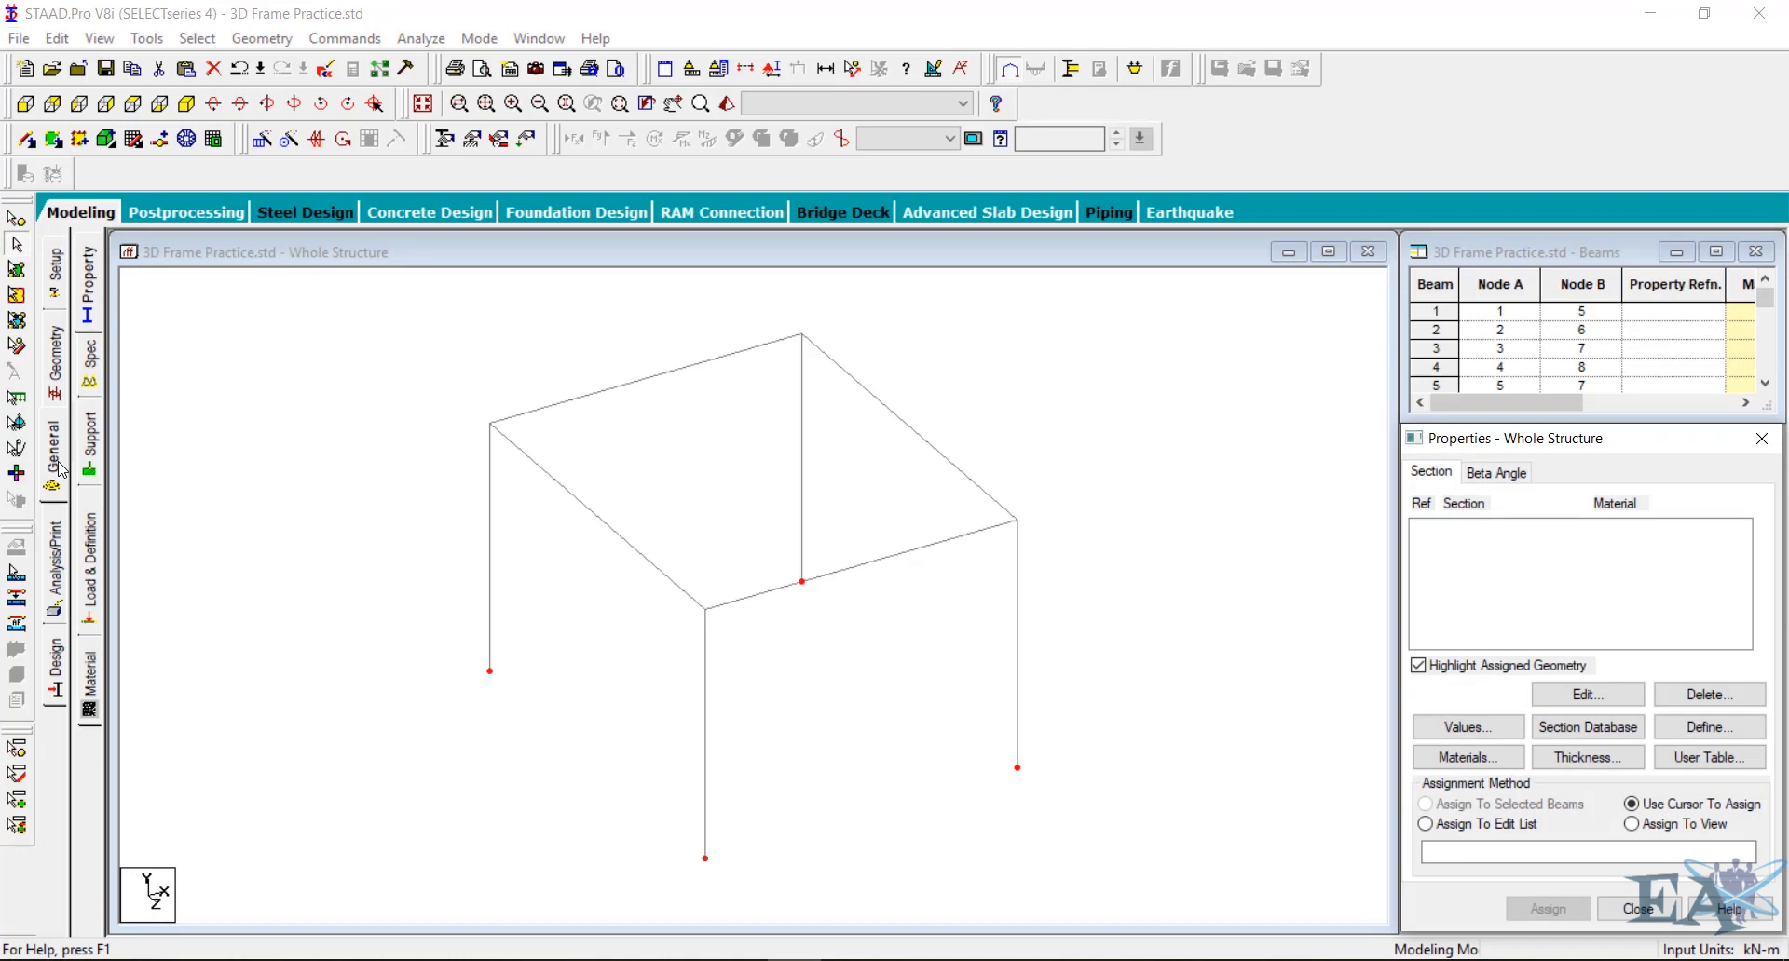
{"action": "left_click", "coordinate": [91, 284]}
{"action": "left_click", "coordinate": [1728, 741]}
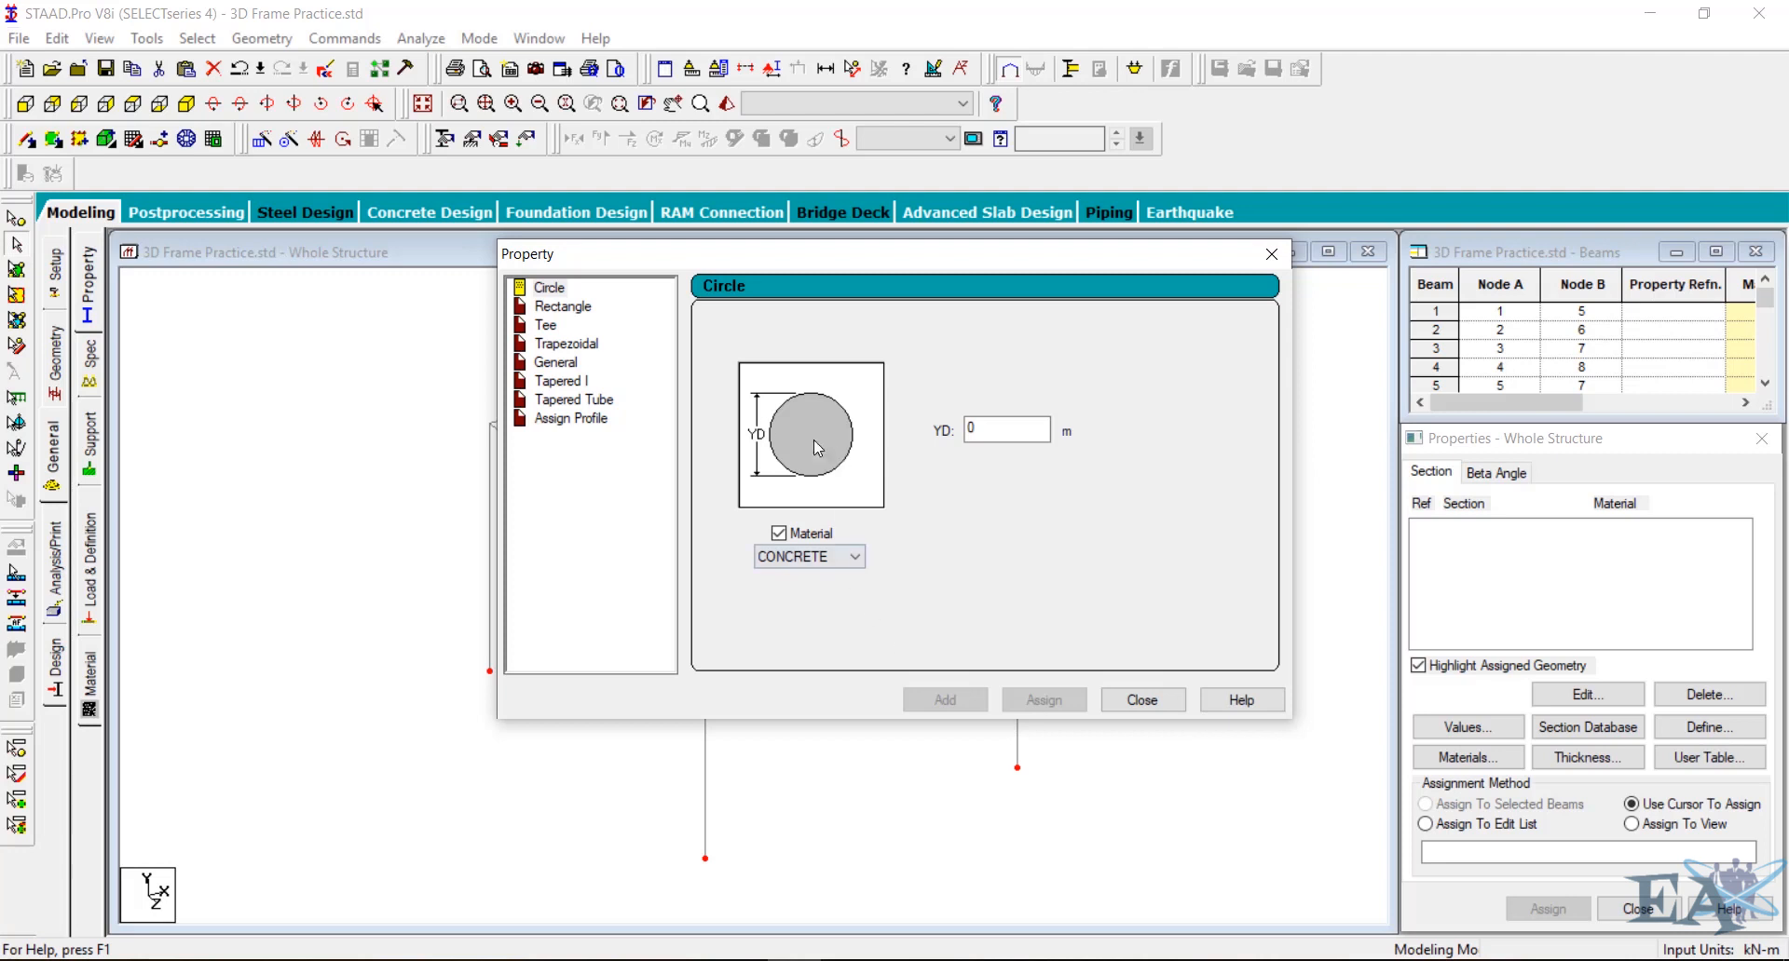
{"action": "left_click", "coordinate": [562, 310]}
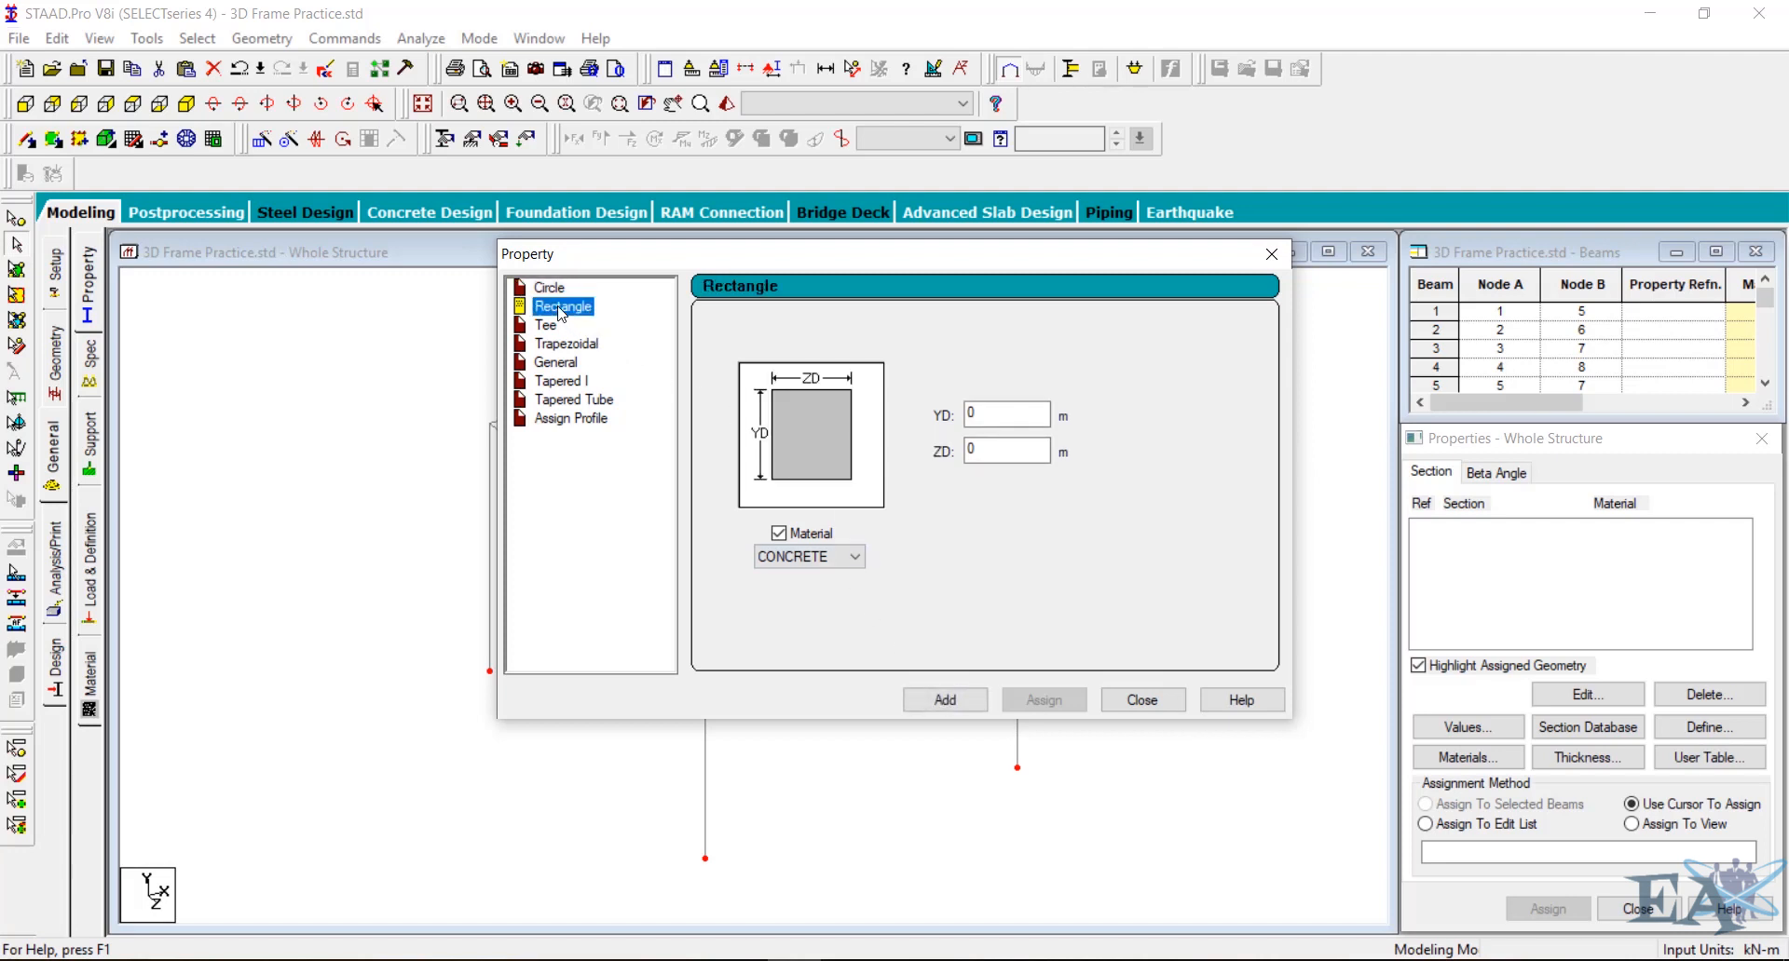
{"action": "left_click", "coordinate": [557, 290]}
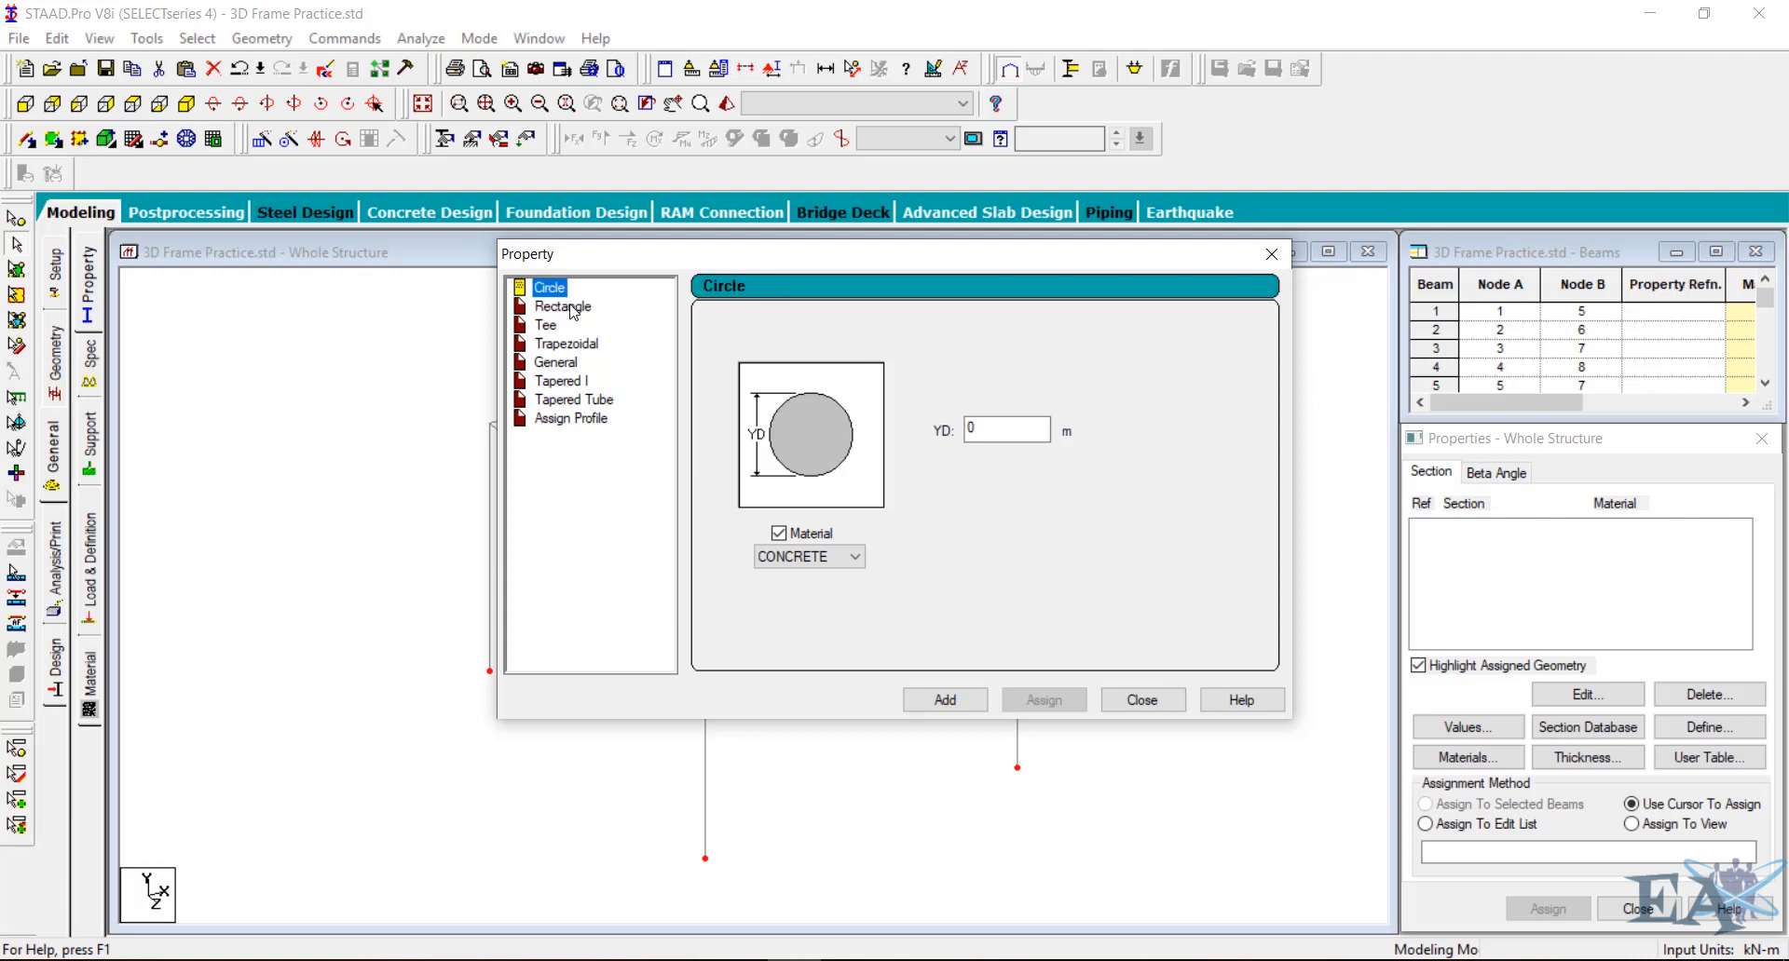
{"action": "left_click", "coordinate": [572, 310]}
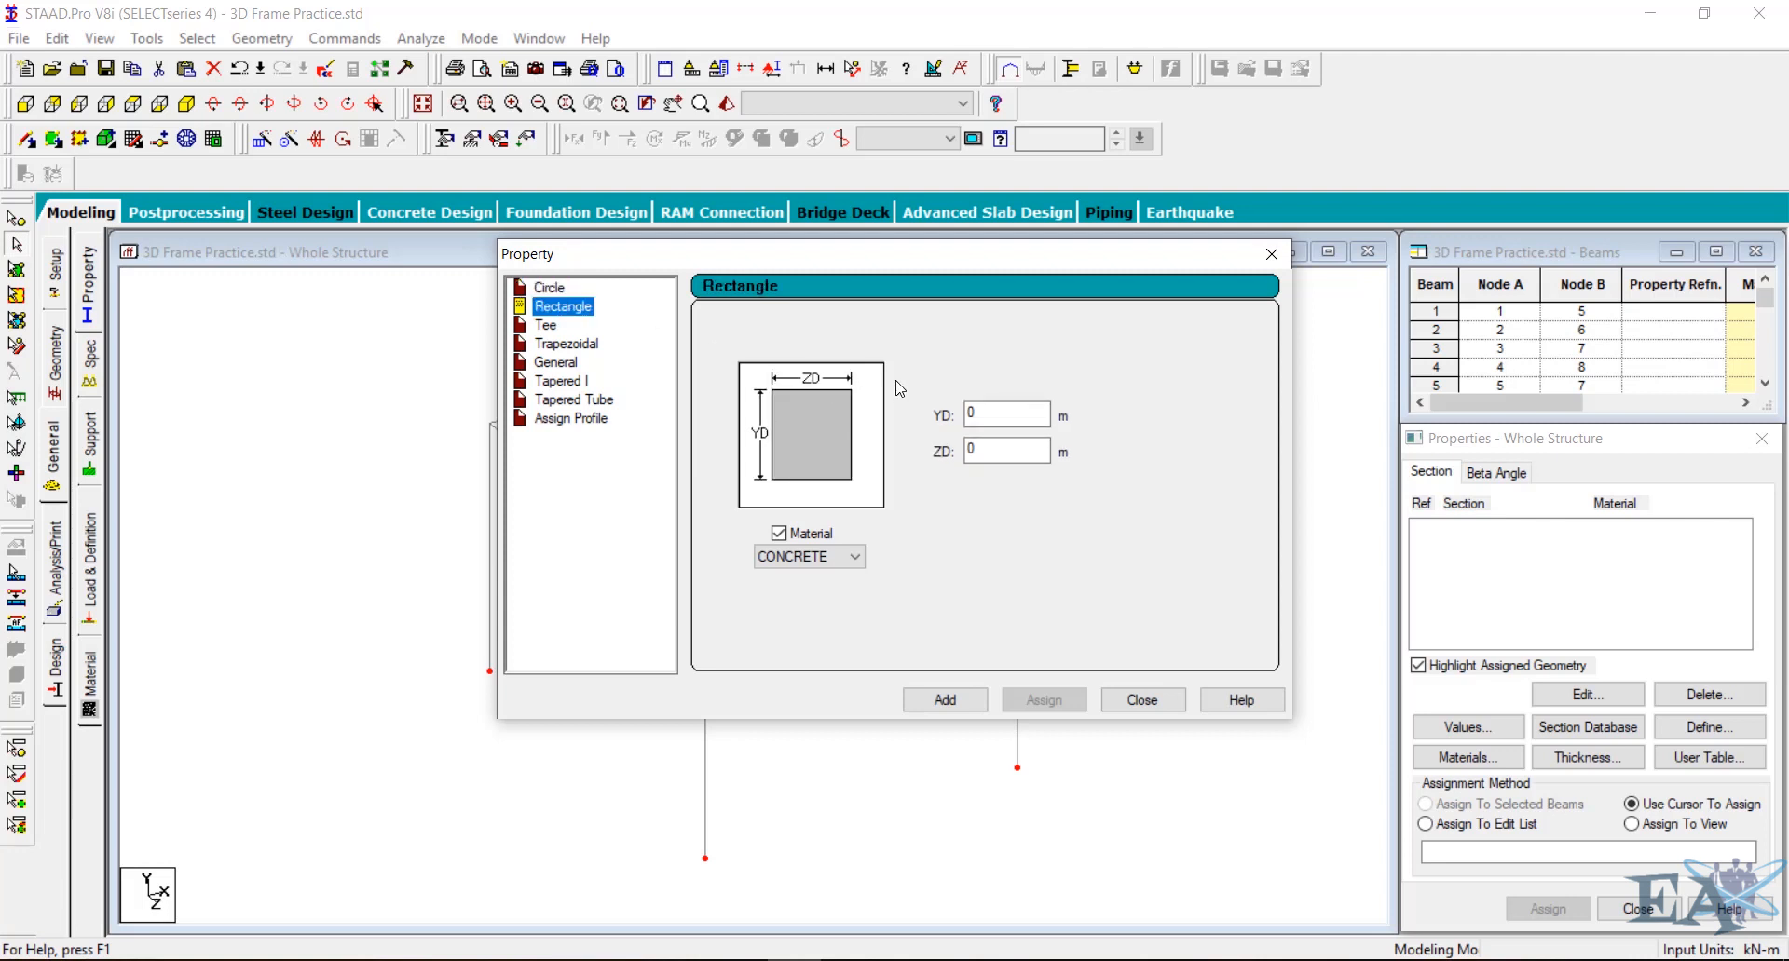
Set the rectangular section to YD 0.15 m and ZD 0.1 m in CONCRETE and add it to the property list
{"action": "key", "text": "Tab"}
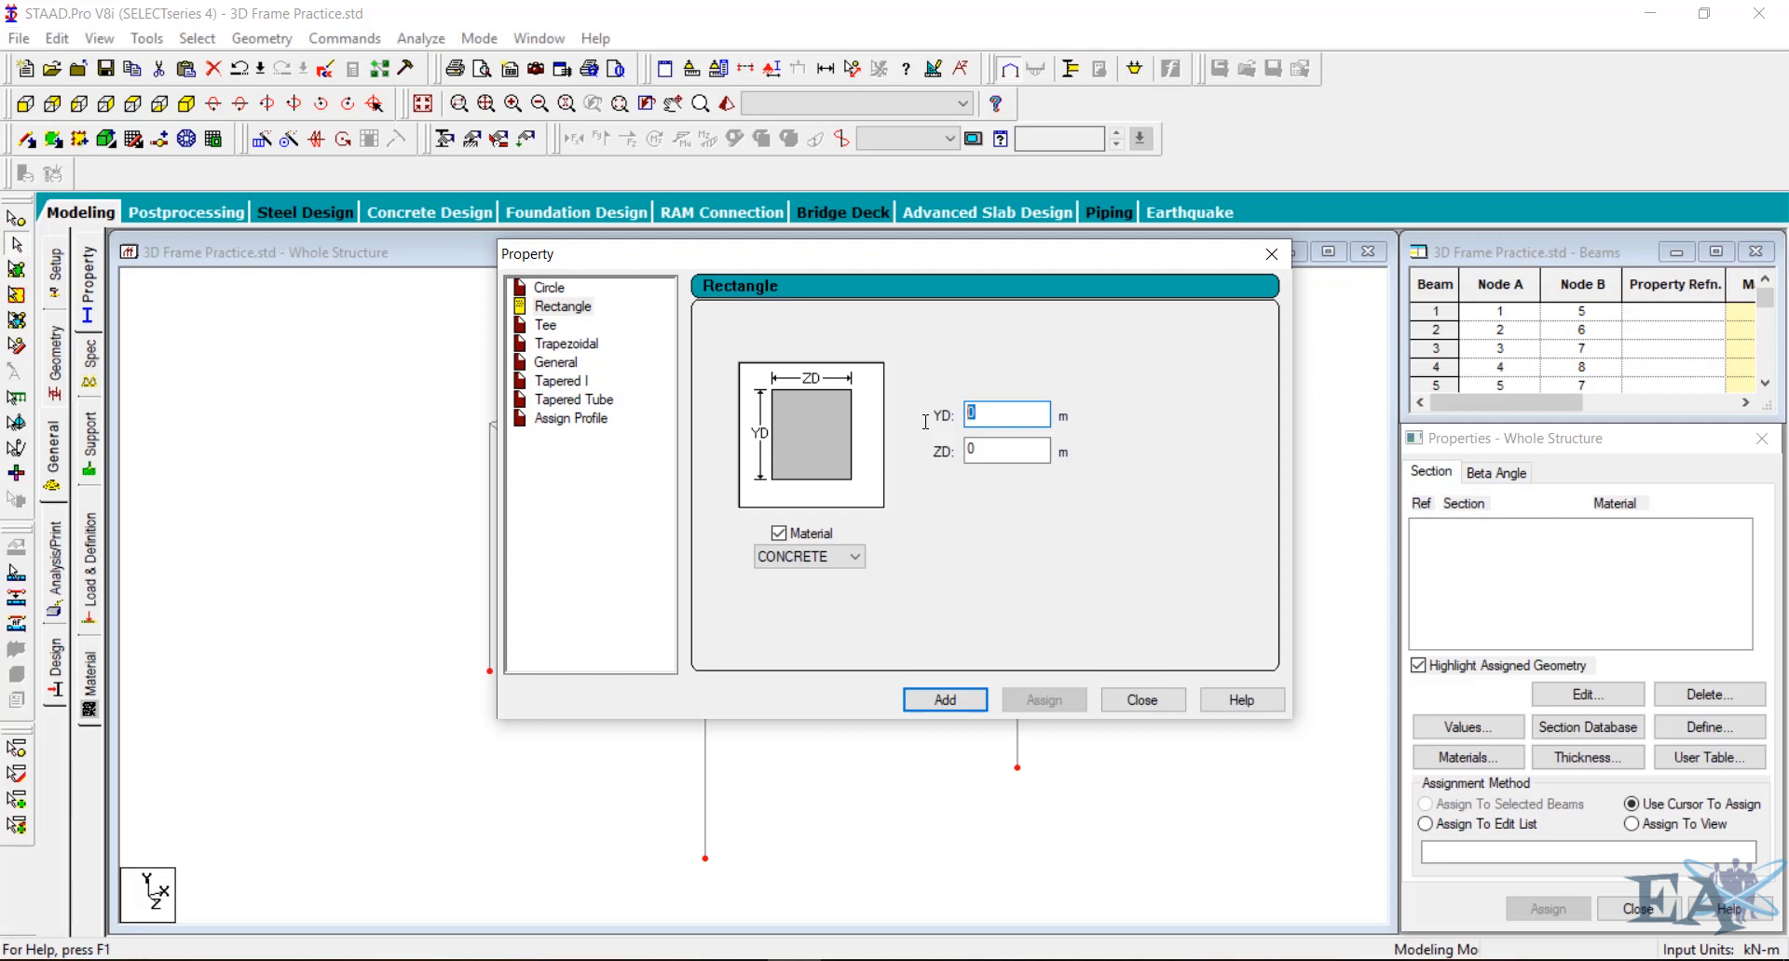
{"action": "type", "text": "15"}
{"action": "key", "text": "BackSpace"}
{"action": "key", "text": "BackSpace"}
{"action": "type", "text": "0.15"}
{"action": "key", "text": "Tab"}
{"action": "type", "text": "0.1"}
{"action": "left_click", "coordinate": [959, 699]}
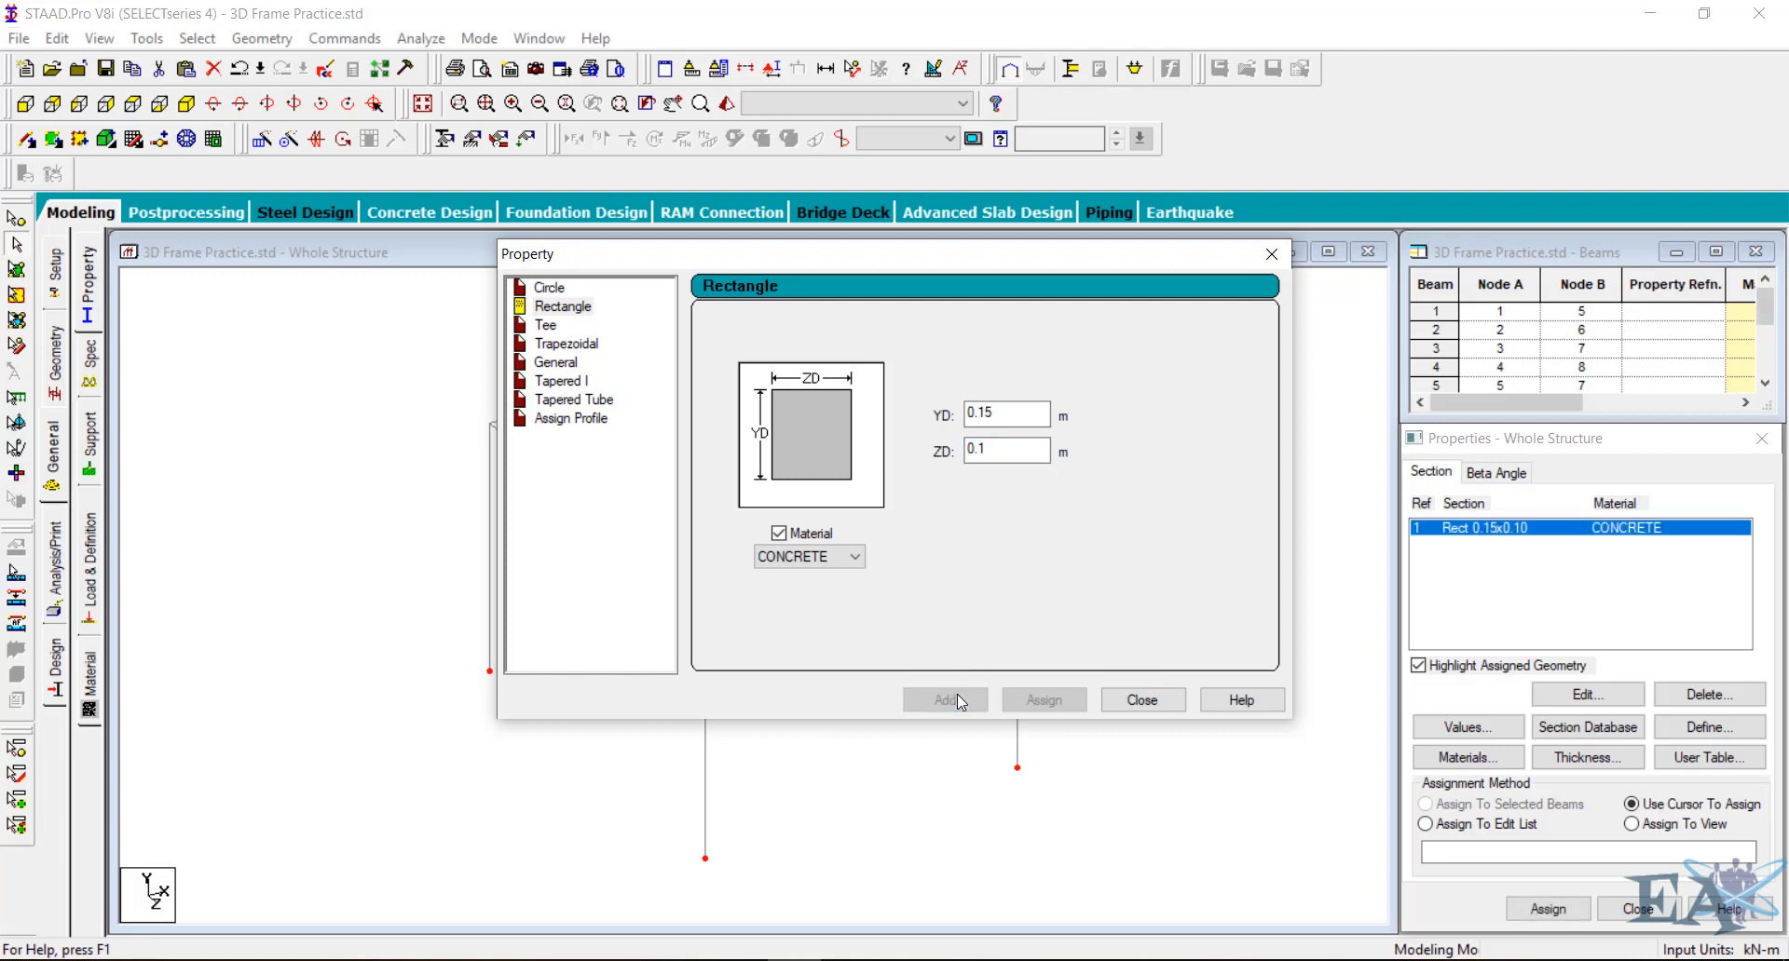
Add a second rectangular section with YD 0.15 m and ZD 0.15 m in CONCRETE, close the definition and pick it in the section list
{"action": "left_click_drag", "start_coordinate": [998, 413], "coordinate": [929, 432]}
{"action": "type", "text": "0.15"}
{"action": "left_click", "coordinate": [1018, 459]}
{"action": "type", "text": "5"}
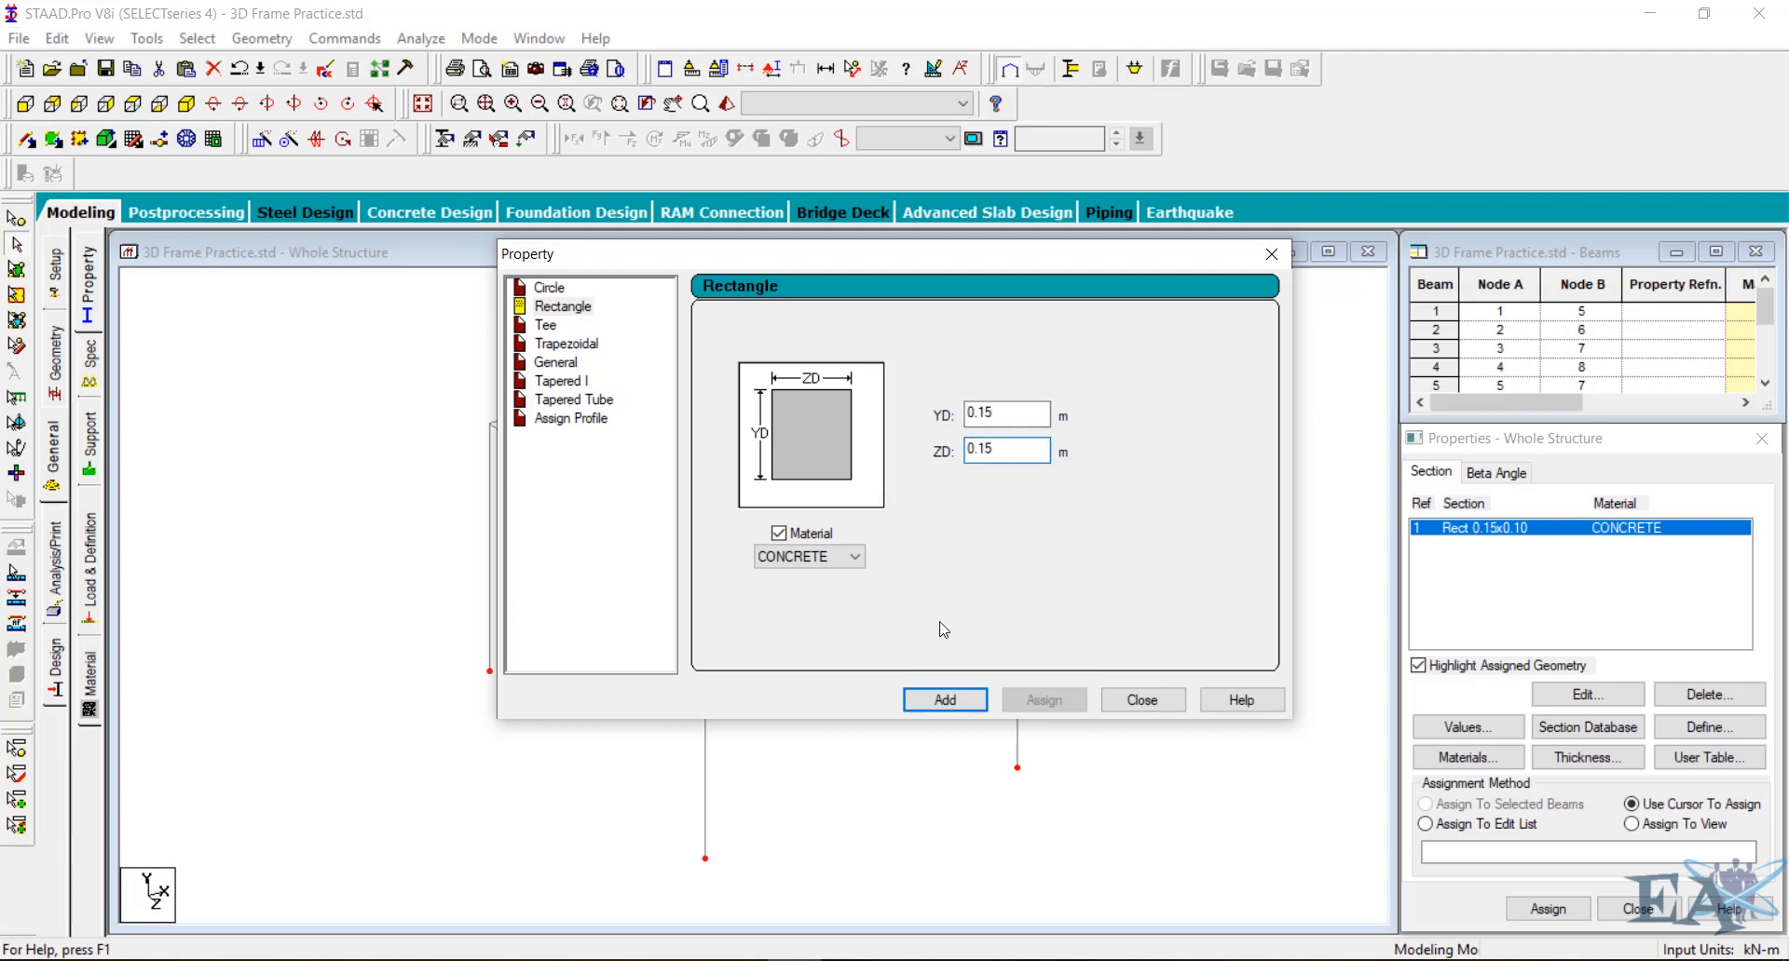
{"action": "left_click", "coordinate": [955, 702]}
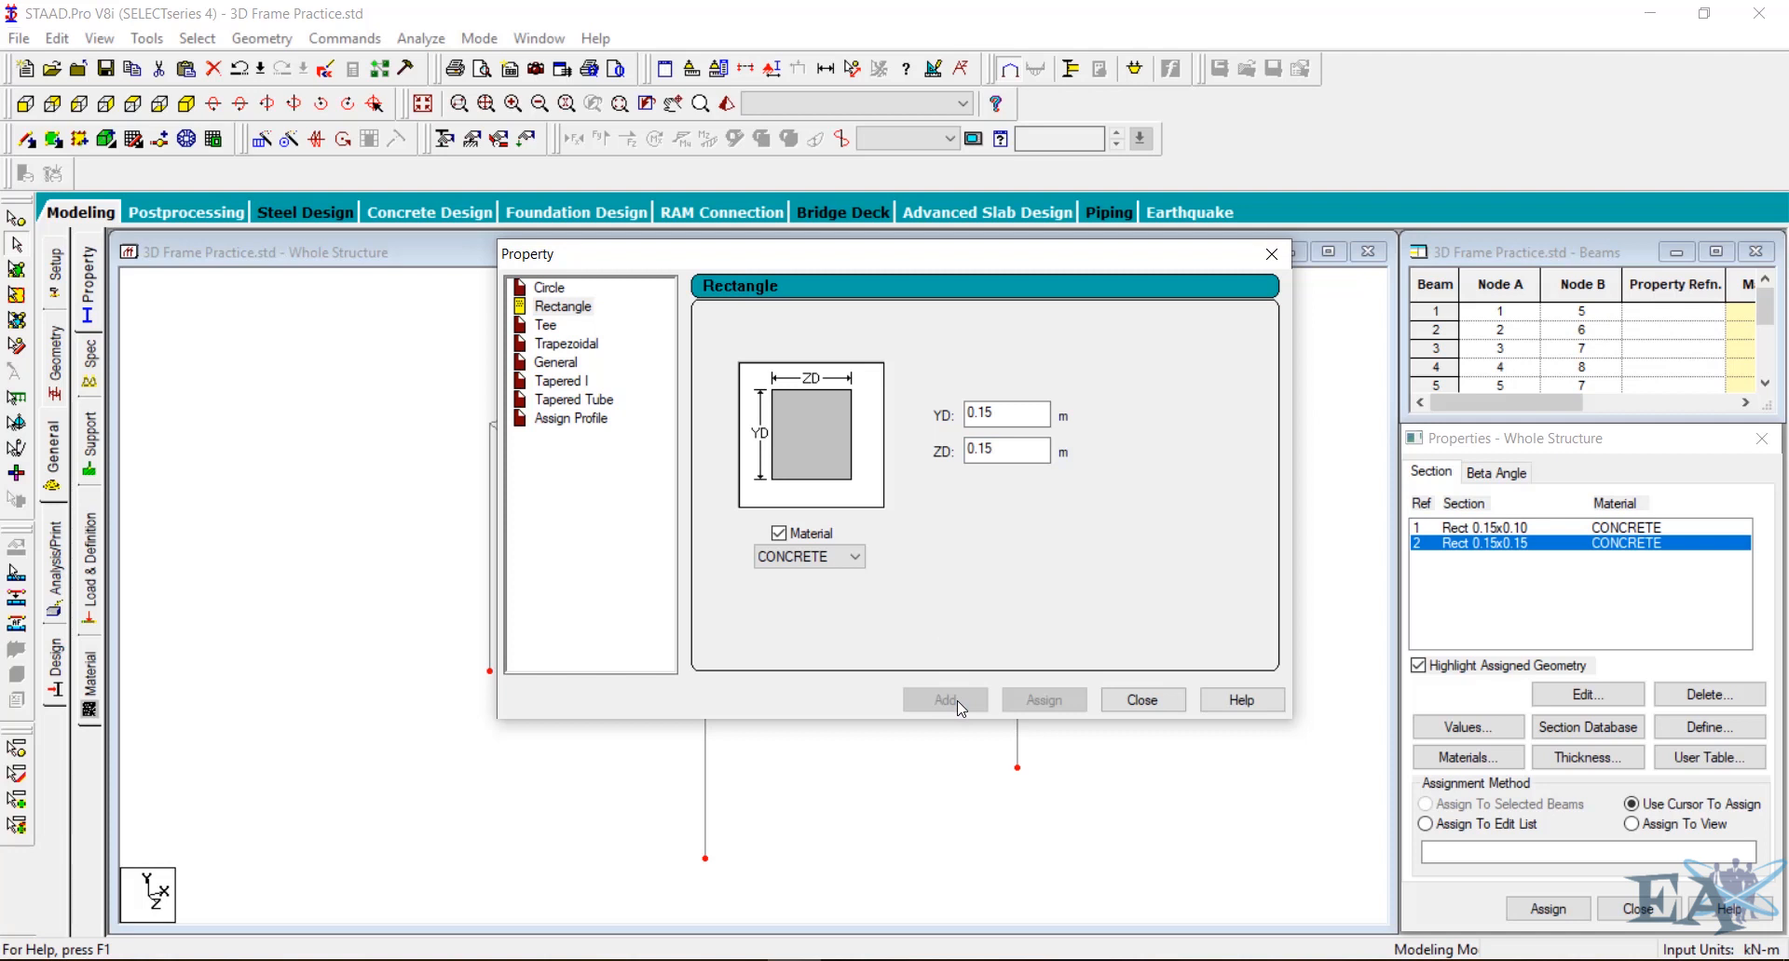
{"action": "left_click", "coordinate": [1158, 703]}
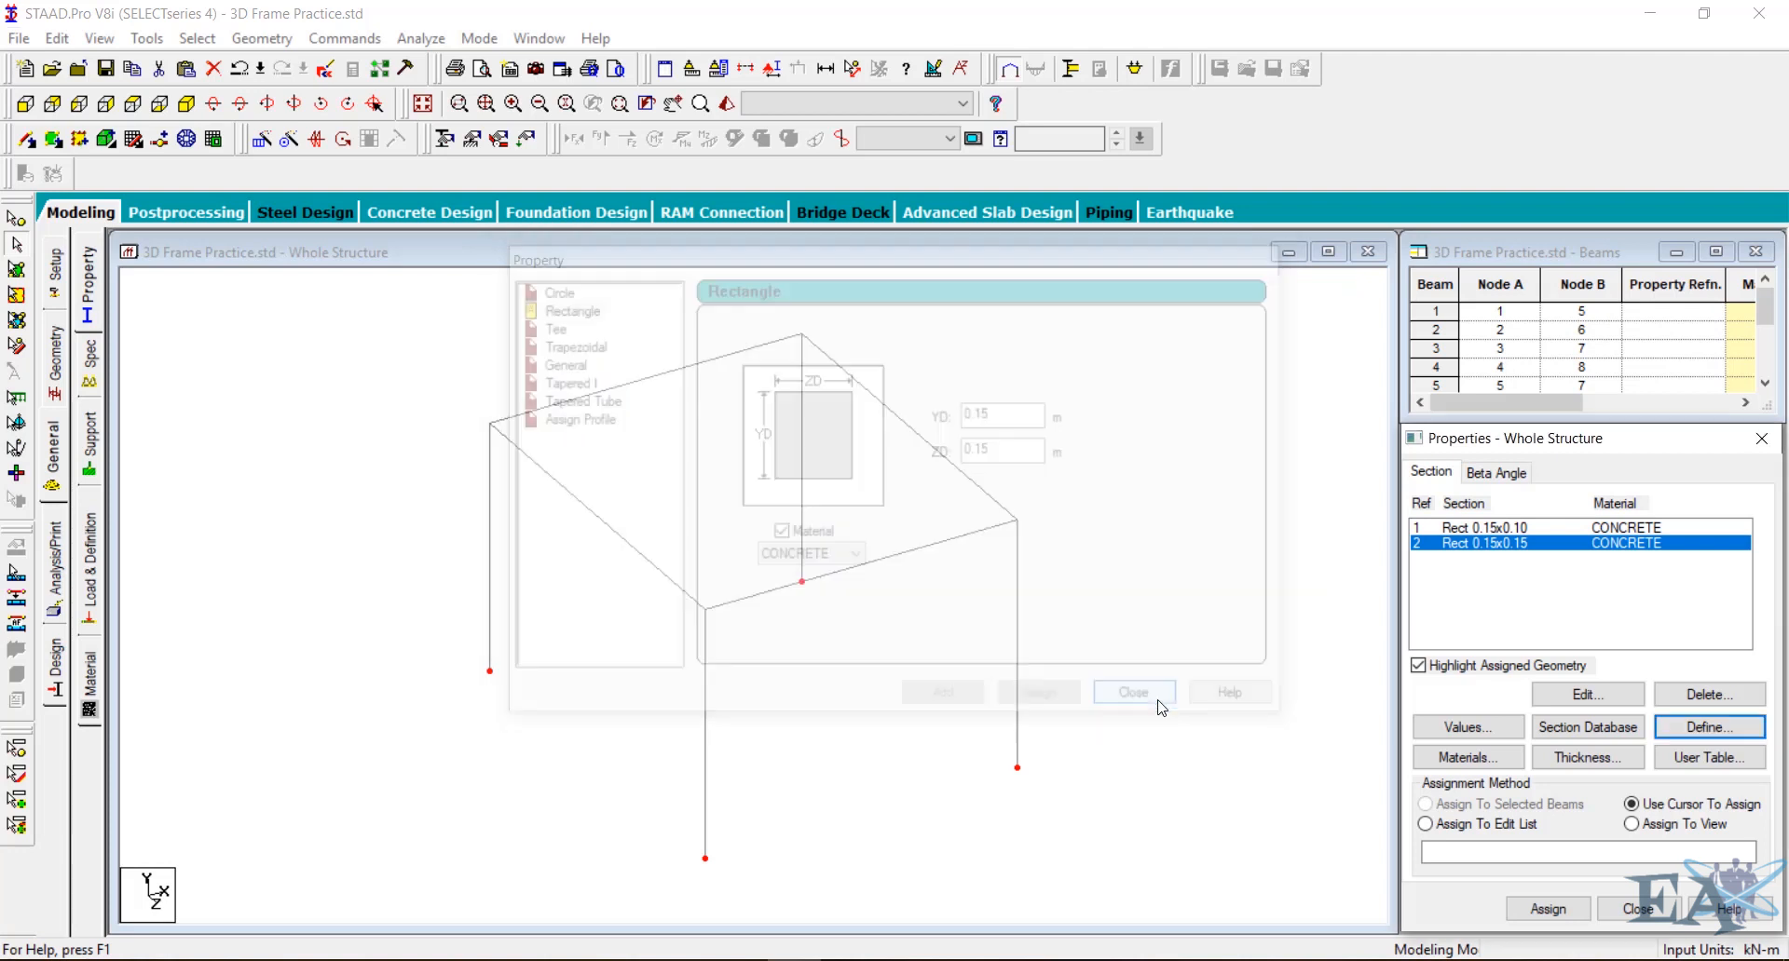
{"action": "left_click", "coordinate": [1492, 528]}
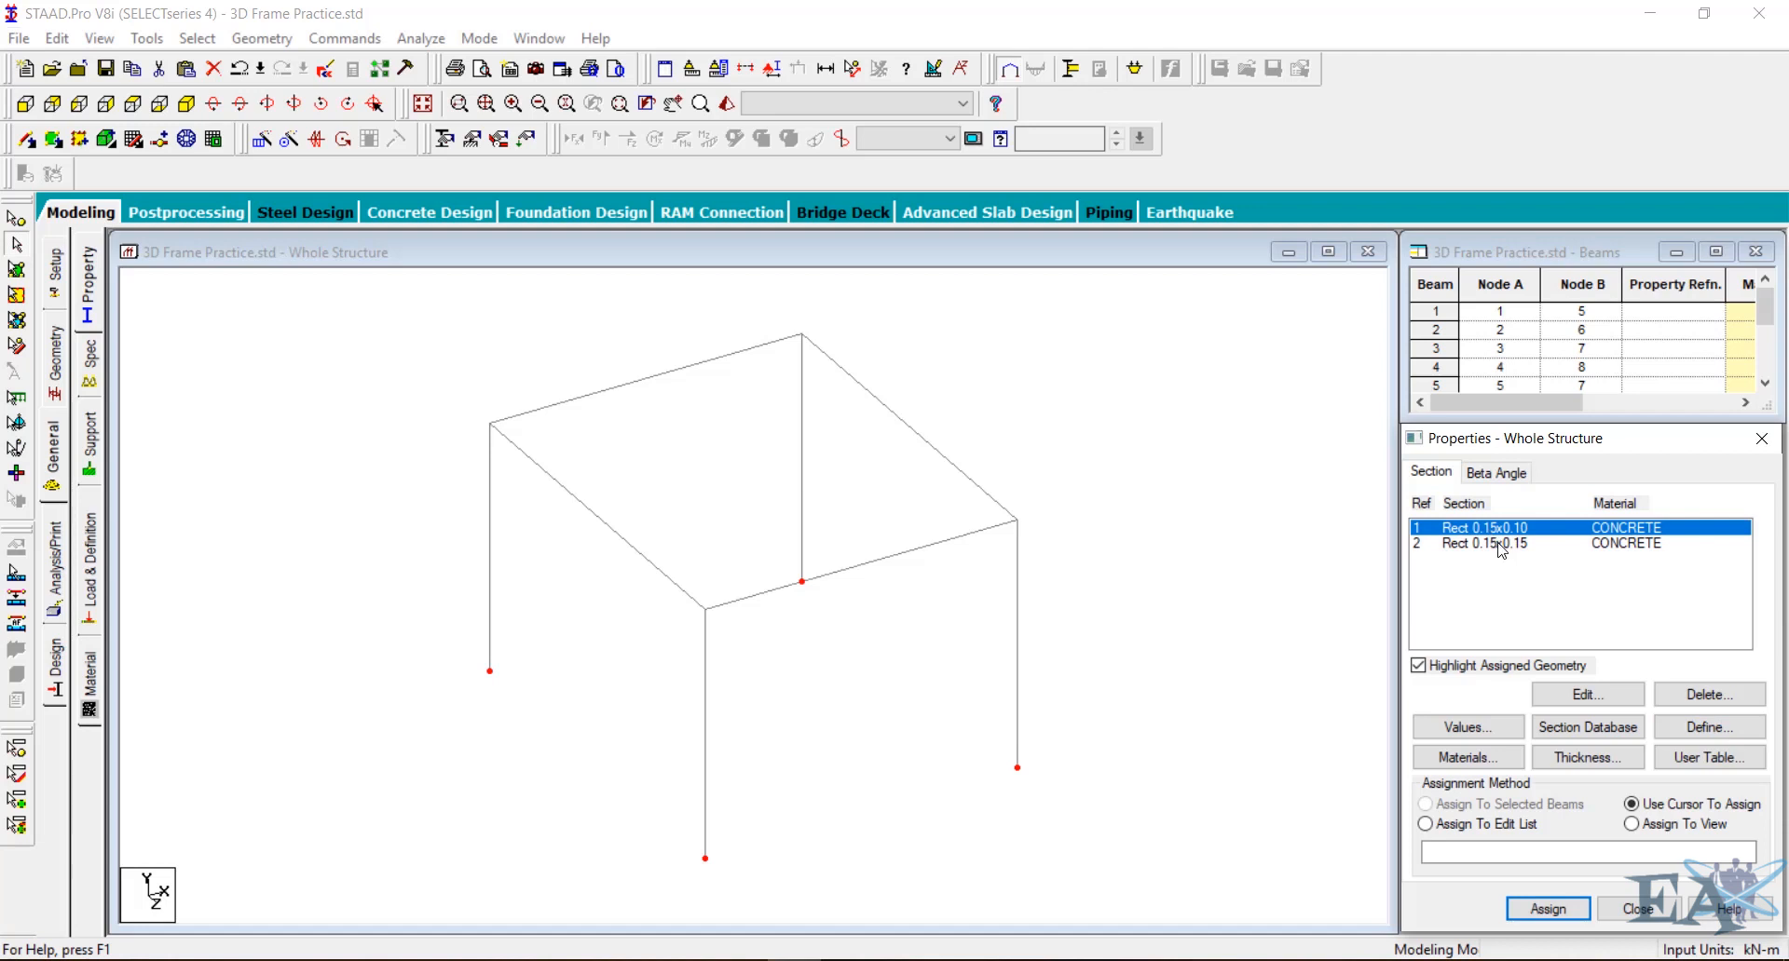
{"action": "left_click", "coordinate": [1499, 545]}
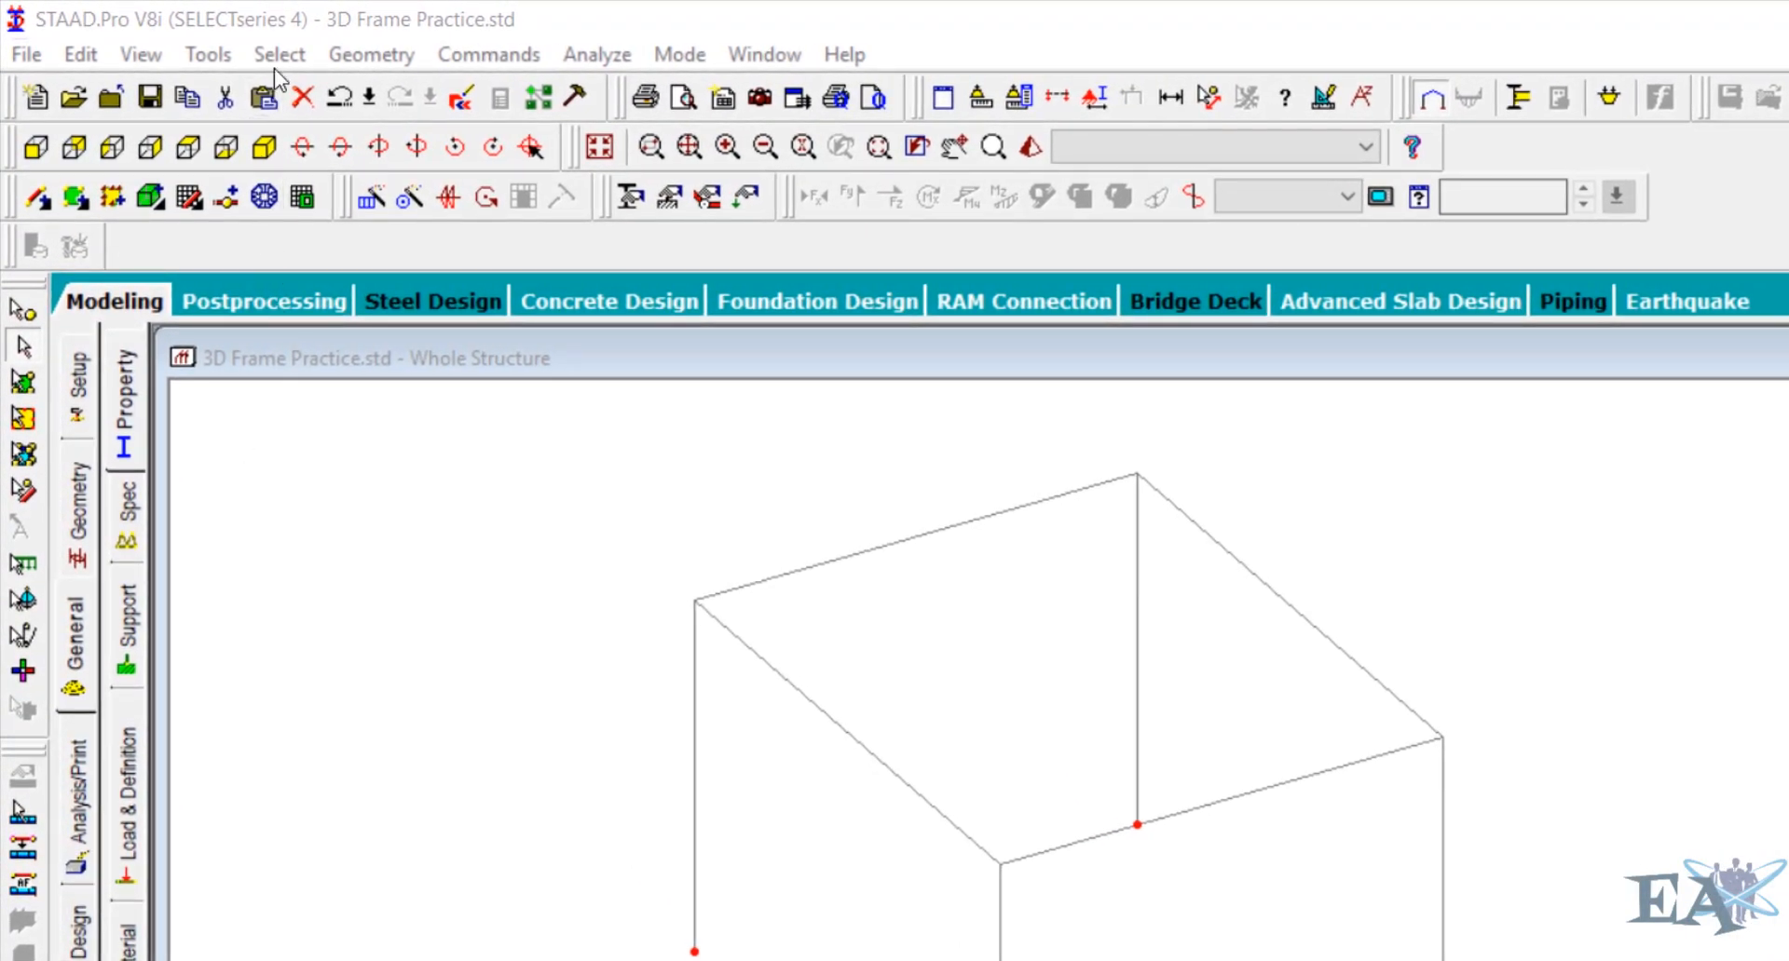
Accept the auto save of the file and open the choices for selecting beams parallel to an axis
{"action": "left_click", "coordinate": [277, 56]}
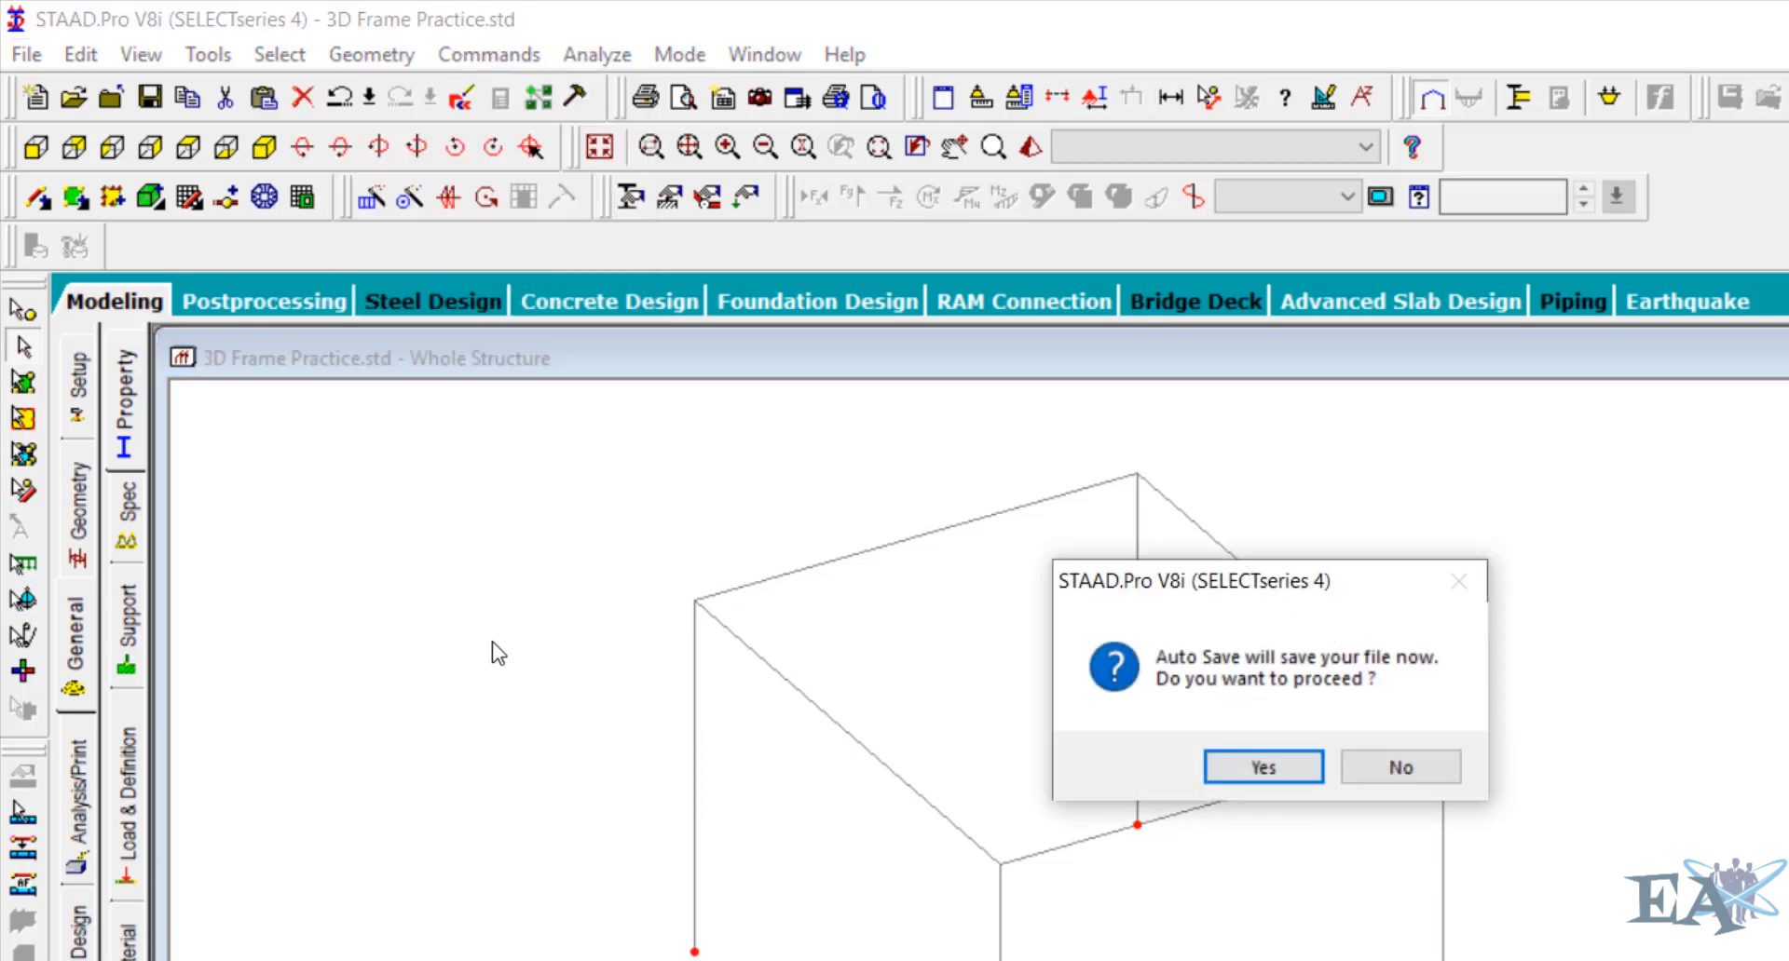
{"action": "left_click", "coordinate": [1305, 761]}
{"action": "left_click", "coordinate": [1088, 744]}
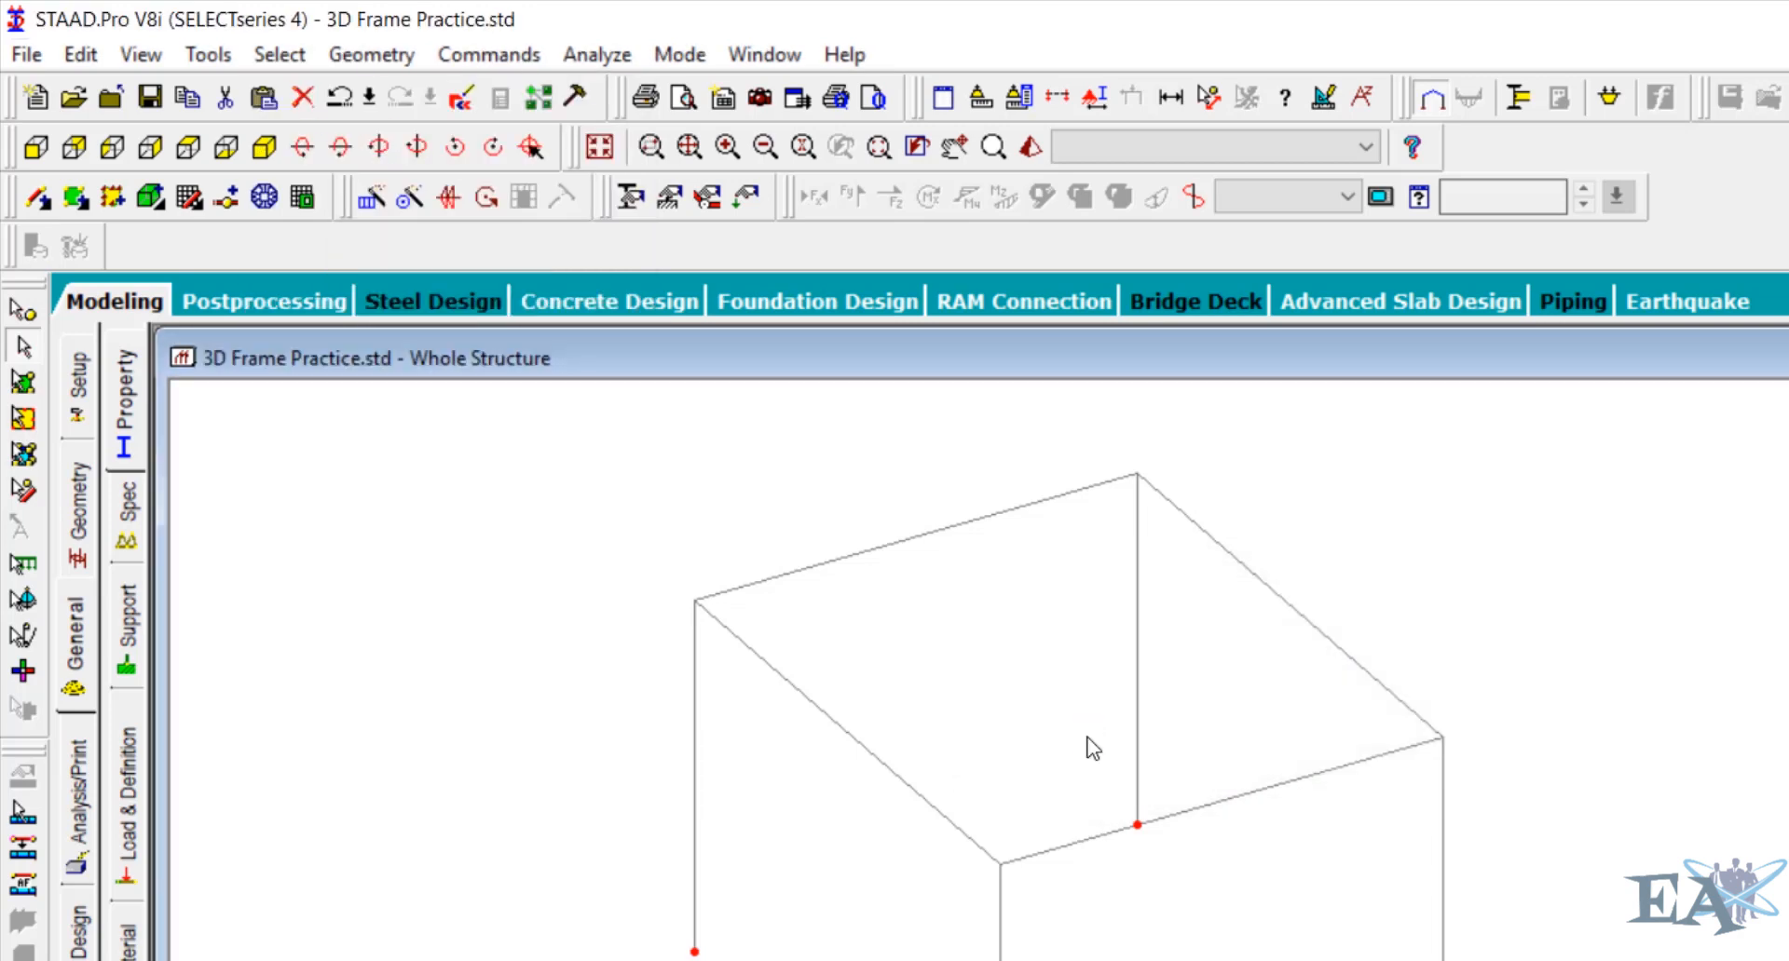
{"action": "left_click", "coordinate": [276, 54]}
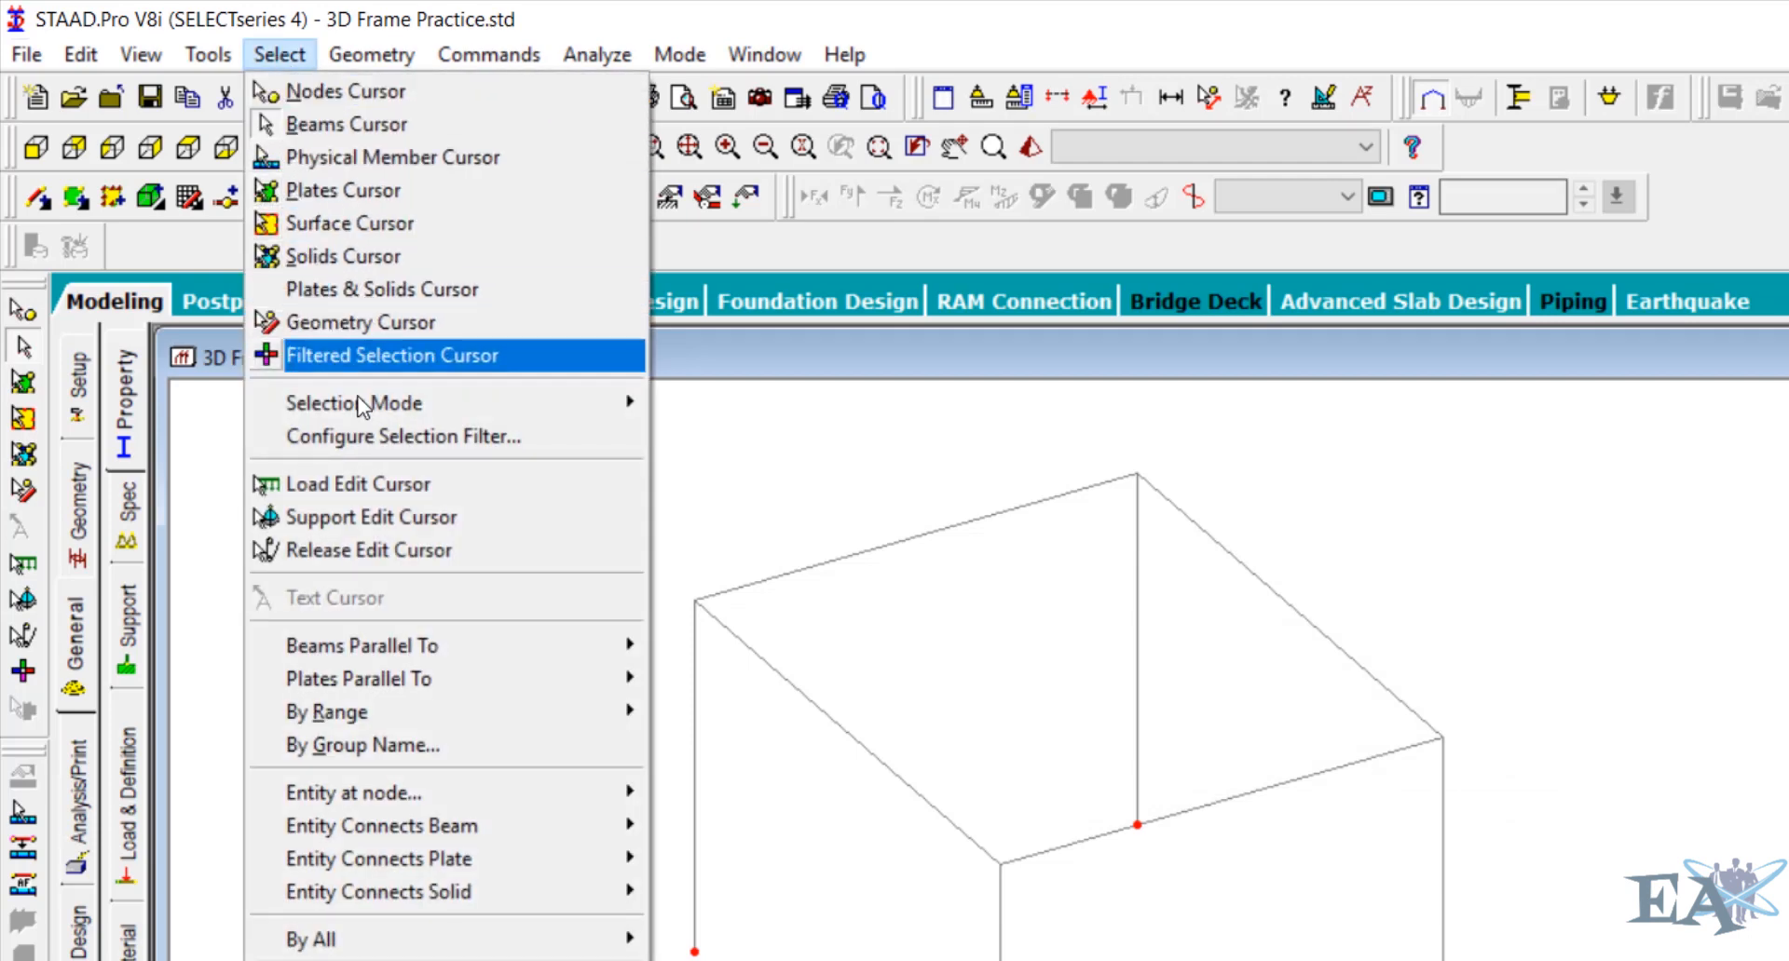
{"action": "mouse_move", "coordinate": [419, 655]}
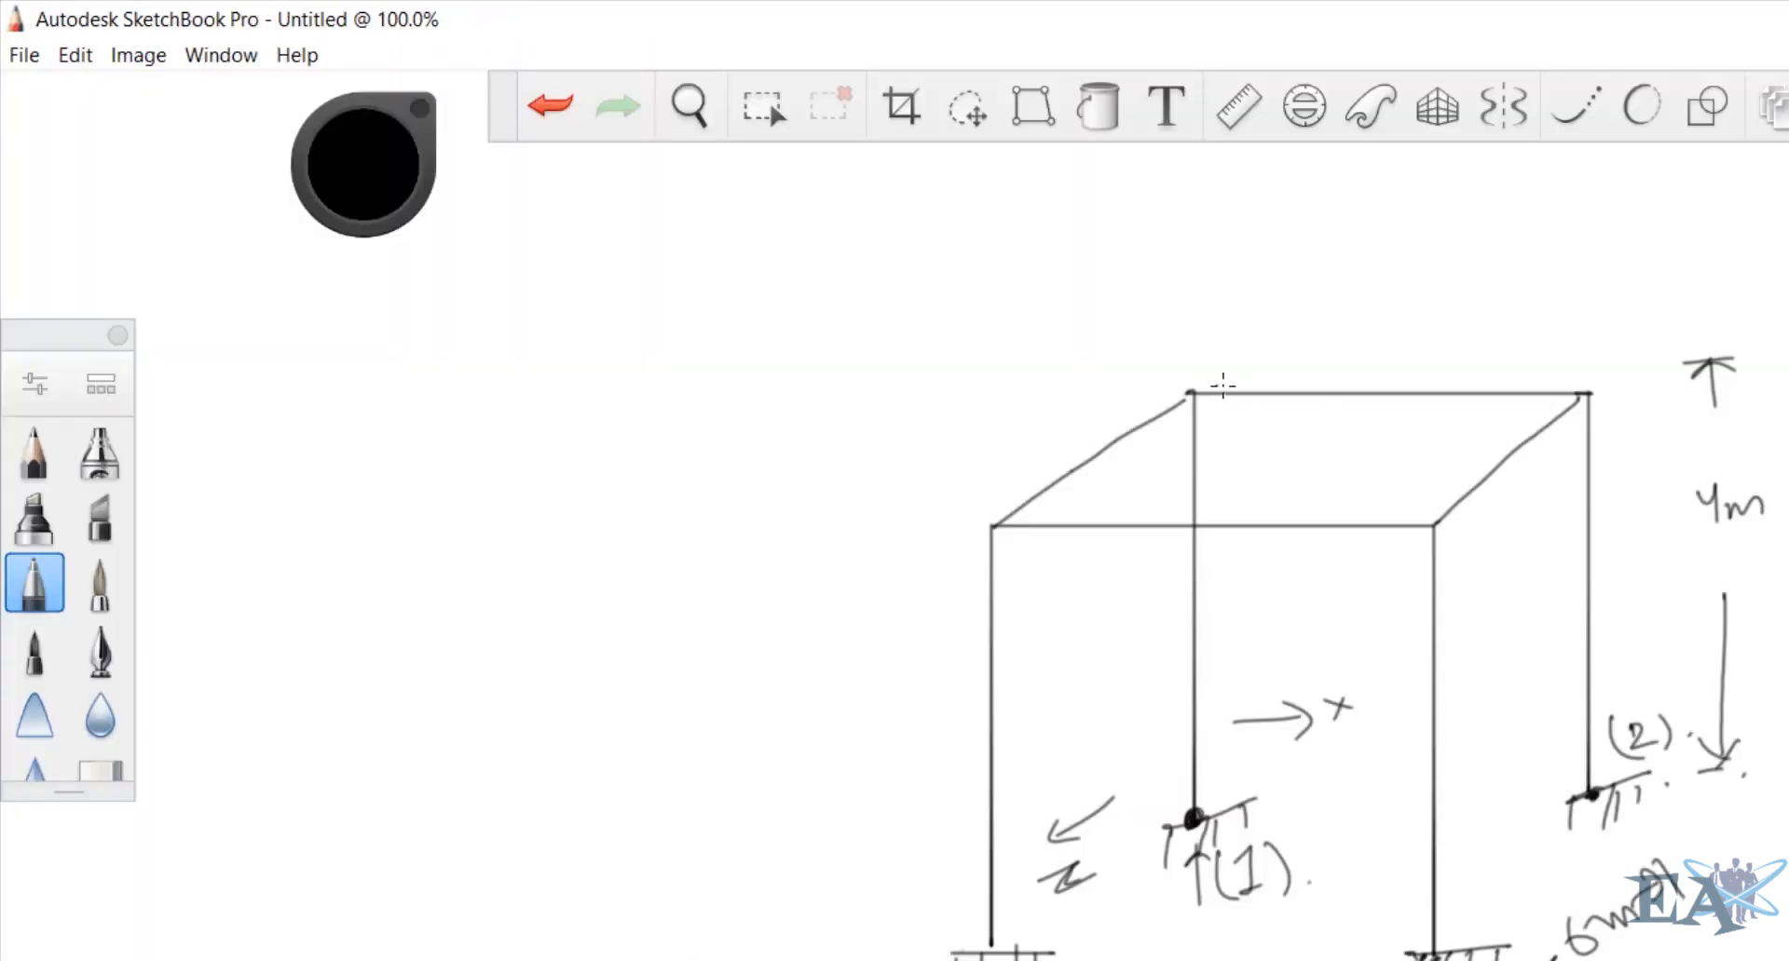
Switch to SketchBook Pro and draw labelled X and Z direction arrows beside the top edges of the sketched frame
{"action": "left_click_drag", "start_coordinate": [1350, 330], "coordinate": [1426, 336]}
{"action": "mouse_move", "coordinate": [1474, 304]}
{"action": "left_mouse_down"}
{"action": "mouse_move", "coordinate": [1528, 314]}
{"action": "mouse_move", "coordinate": [1453, 365]}
{"action": "left_mouse_up"}
{"action": "mouse_move", "coordinate": [1095, 377]}
{"action": "left_mouse_down"}
{"action": "mouse_move", "coordinate": [995, 444]}
{"action": "mouse_move", "coordinate": [1025, 442]}
{"action": "left_mouse_up"}
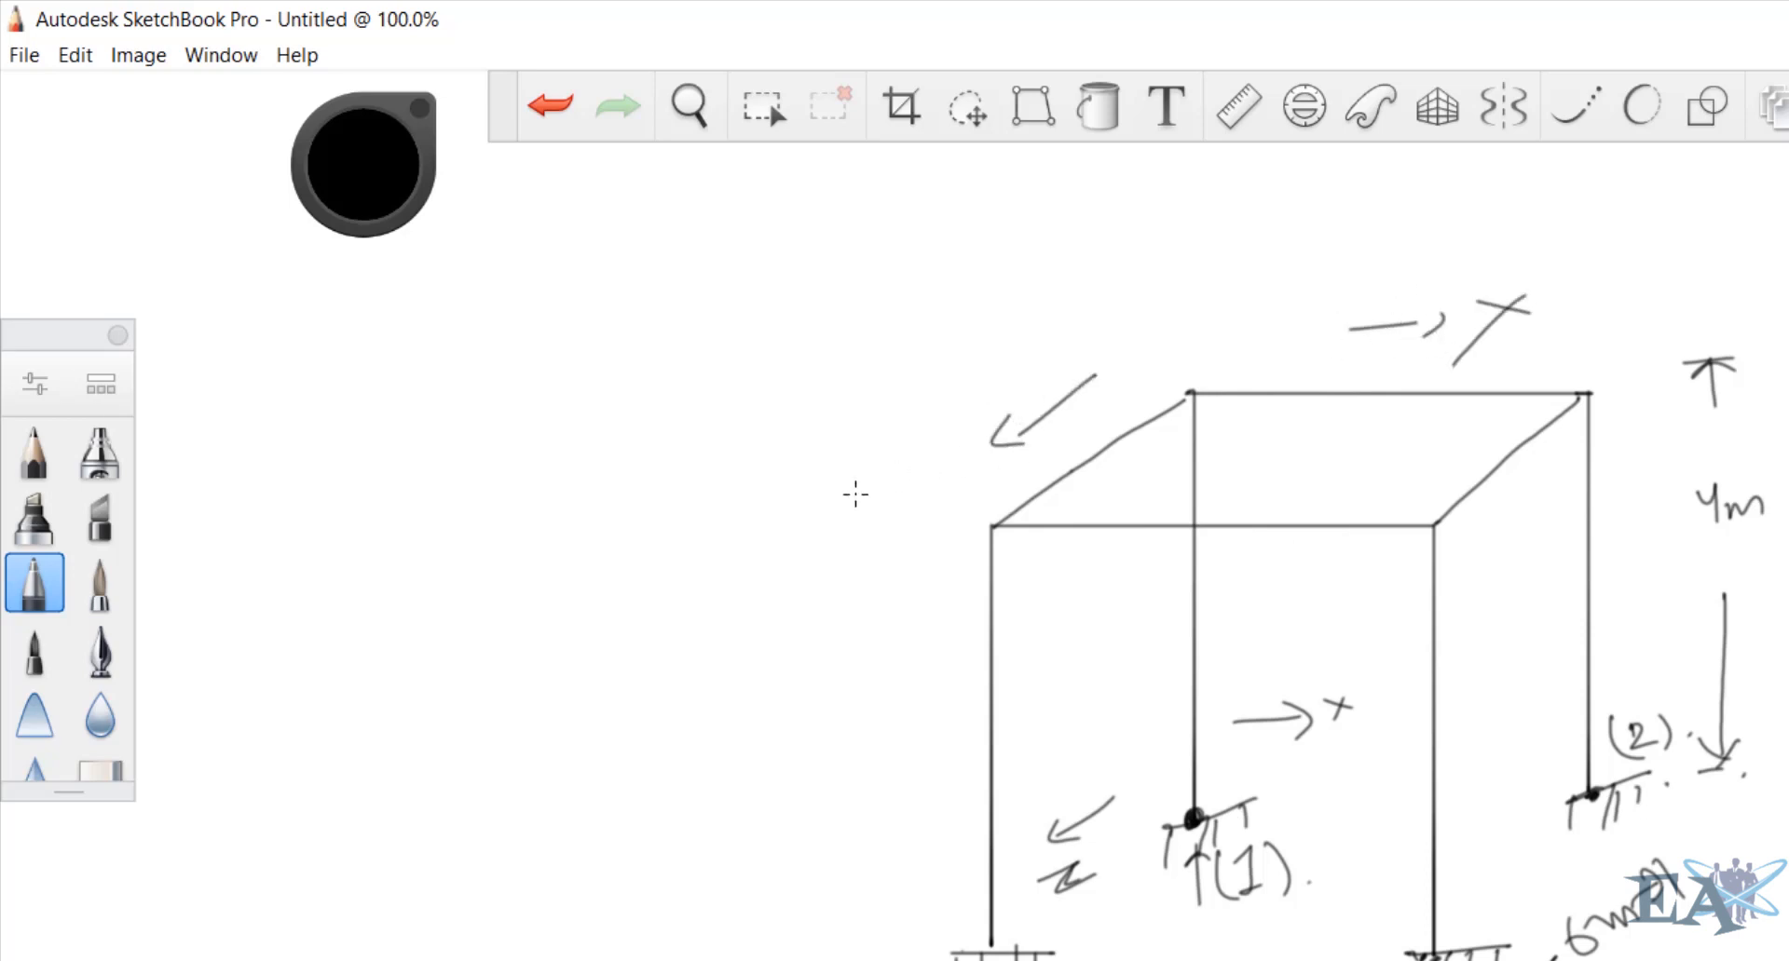
{"action": "left_click_drag", "start_coordinate": [850, 493], "coordinate": [915, 508]}
{"action": "left_click_drag", "start_coordinate": [1403, 303], "coordinate": [1418, 335]}
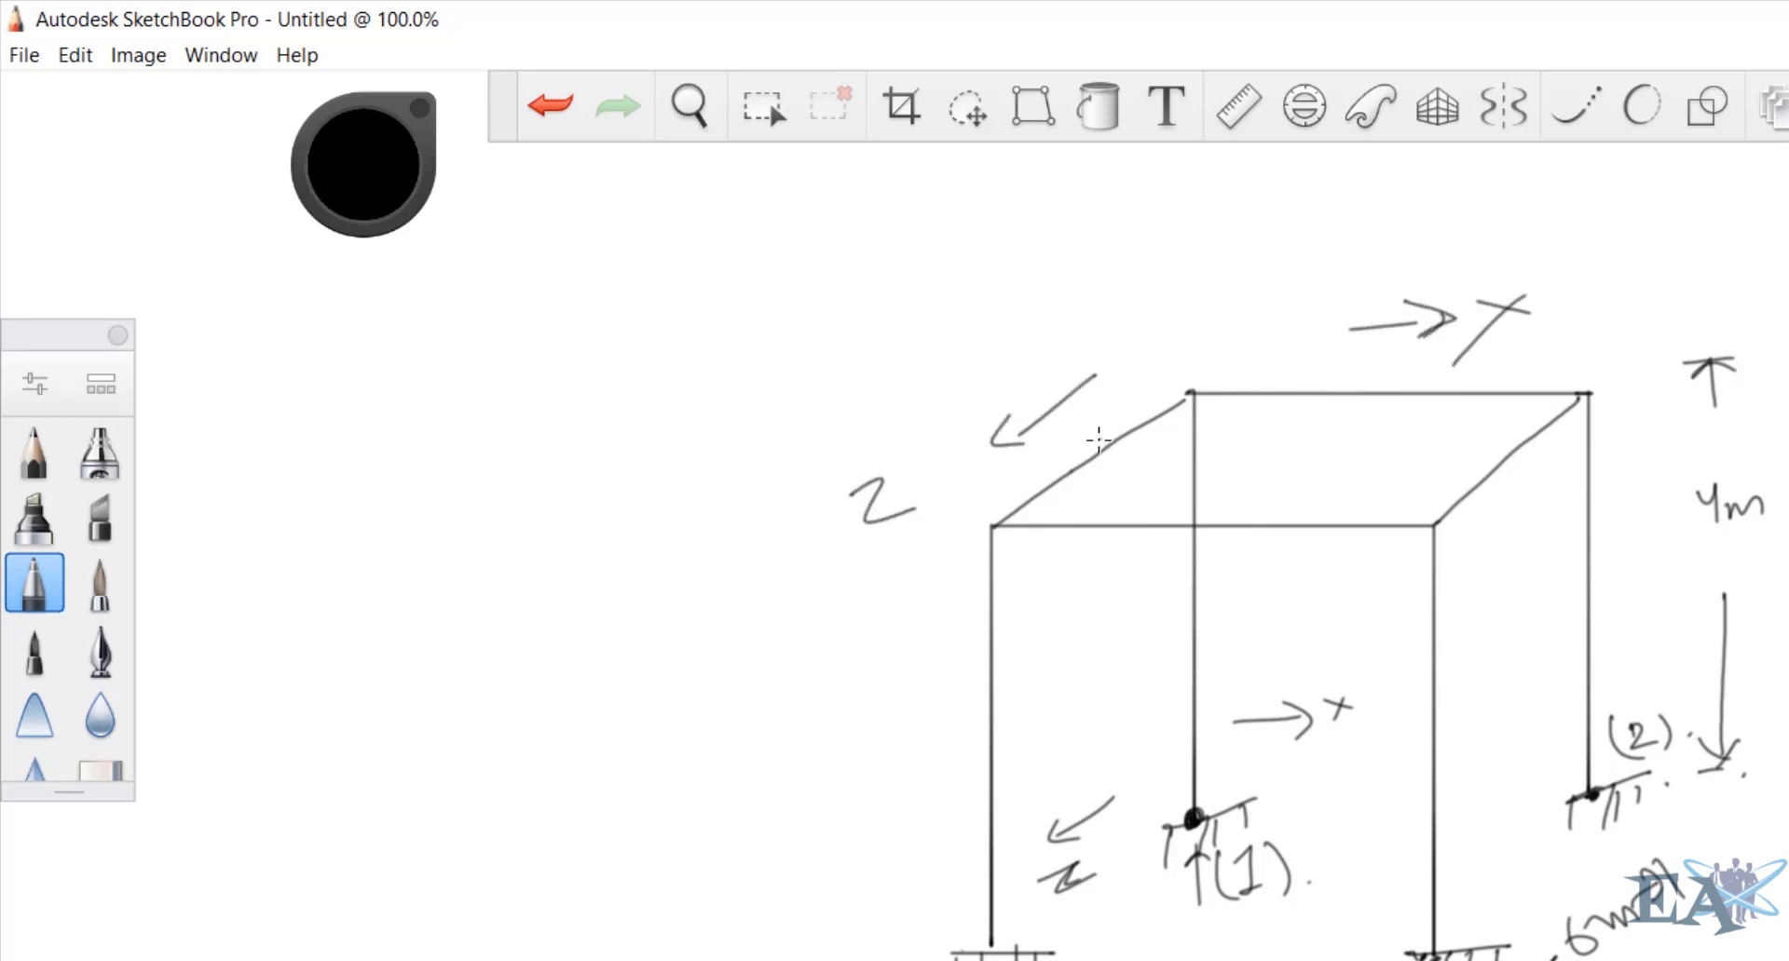
Mark each of the four top beams in the frame sketch with a small dot
{"action": "left_click_drag", "start_coordinate": [1092, 433], "coordinate": [1114, 440]}
{"action": "left_click_drag", "start_coordinate": [1298, 383], "coordinate": [1312, 390]}
{"action": "left_click_drag", "start_coordinate": [1246, 524], "coordinate": [1243, 534]}
{"action": "left_click_drag", "start_coordinate": [1088, 445], "coordinate": [1118, 445]}
{"action": "left_click_drag", "start_coordinate": [1483, 481], "coordinate": [1496, 482]}
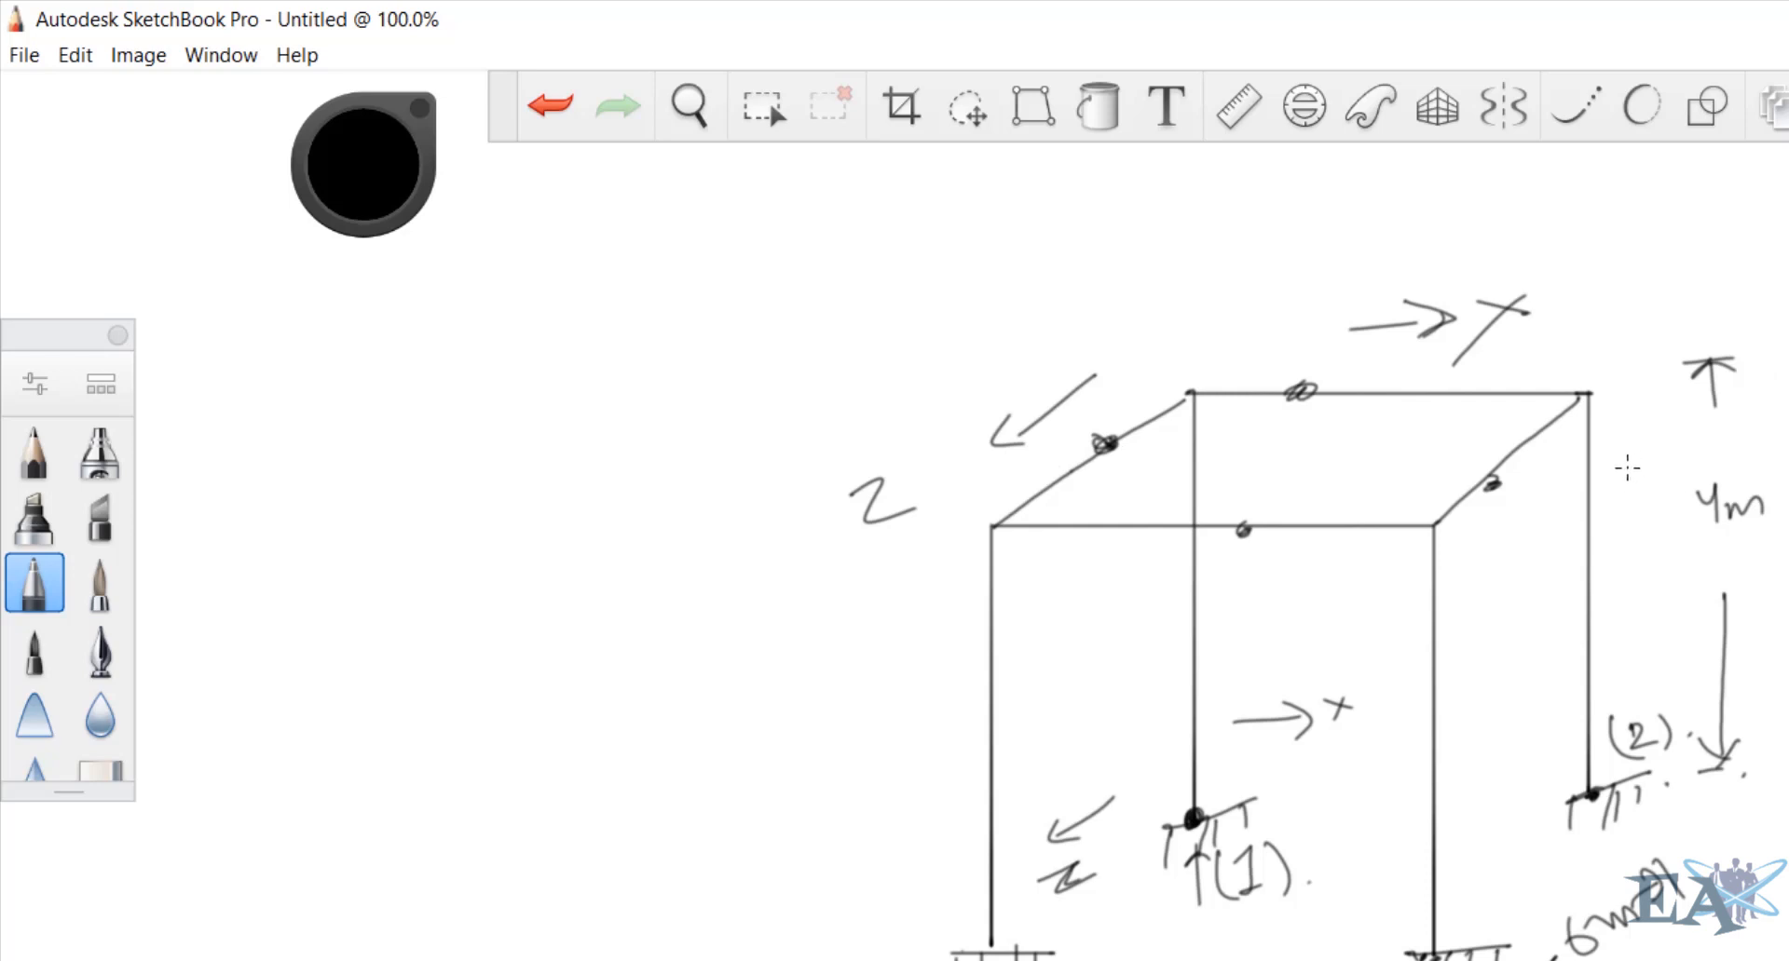
Draw an upward Y direction arrow beside the sketched frame, mark its columns with dots, and return to STAAD.Pro
{"action": "left_click", "coordinate": [987, 482]}
{"action": "left_click_drag", "start_coordinate": [990, 713], "coordinate": [998, 715]}
{"action": "left_click_drag", "start_coordinate": [878, 734], "coordinate": [934, 804]}
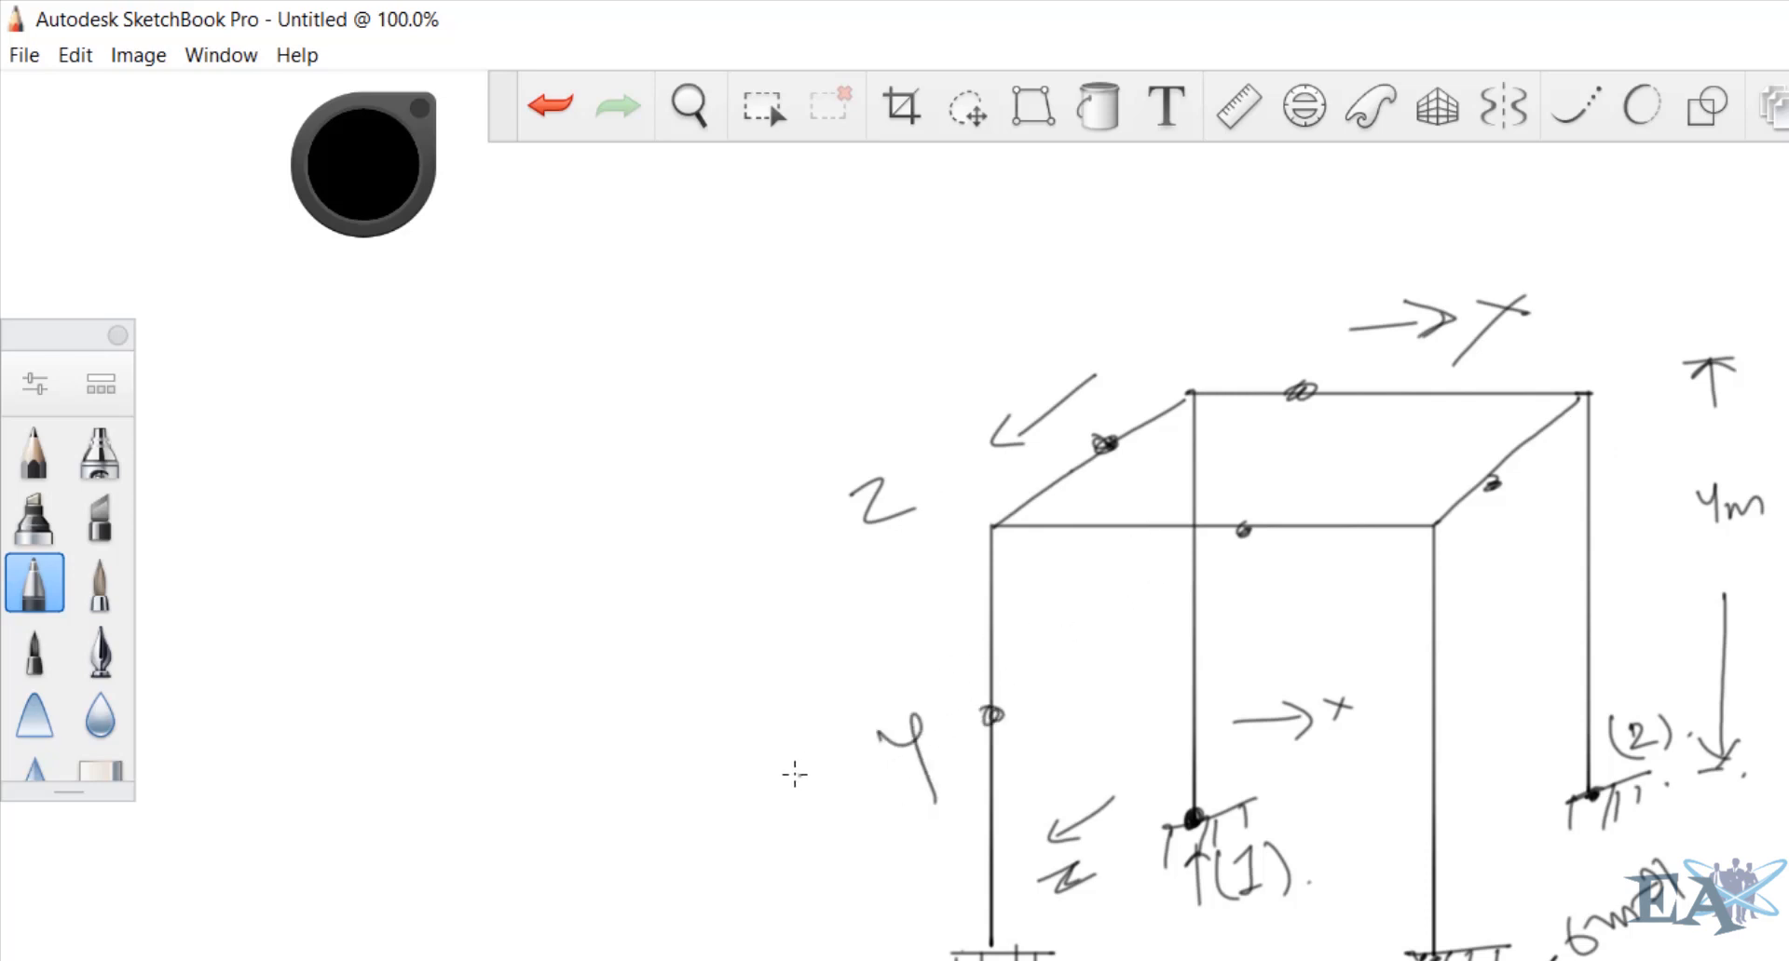
{"action": "mouse_move", "coordinate": [803, 815]}
{"action": "left_mouse_down"}
{"action": "mouse_move", "coordinate": [787, 728]}
{"action": "mouse_move", "coordinate": [824, 760]}
{"action": "left_mouse_up"}
{"action": "left_click", "coordinate": [871, 640]}
{"action": "left_click_drag", "start_coordinate": [988, 710], "coordinate": [999, 717]}
{"action": "left_click_drag", "start_coordinate": [1191, 624], "coordinate": [1198, 631]}
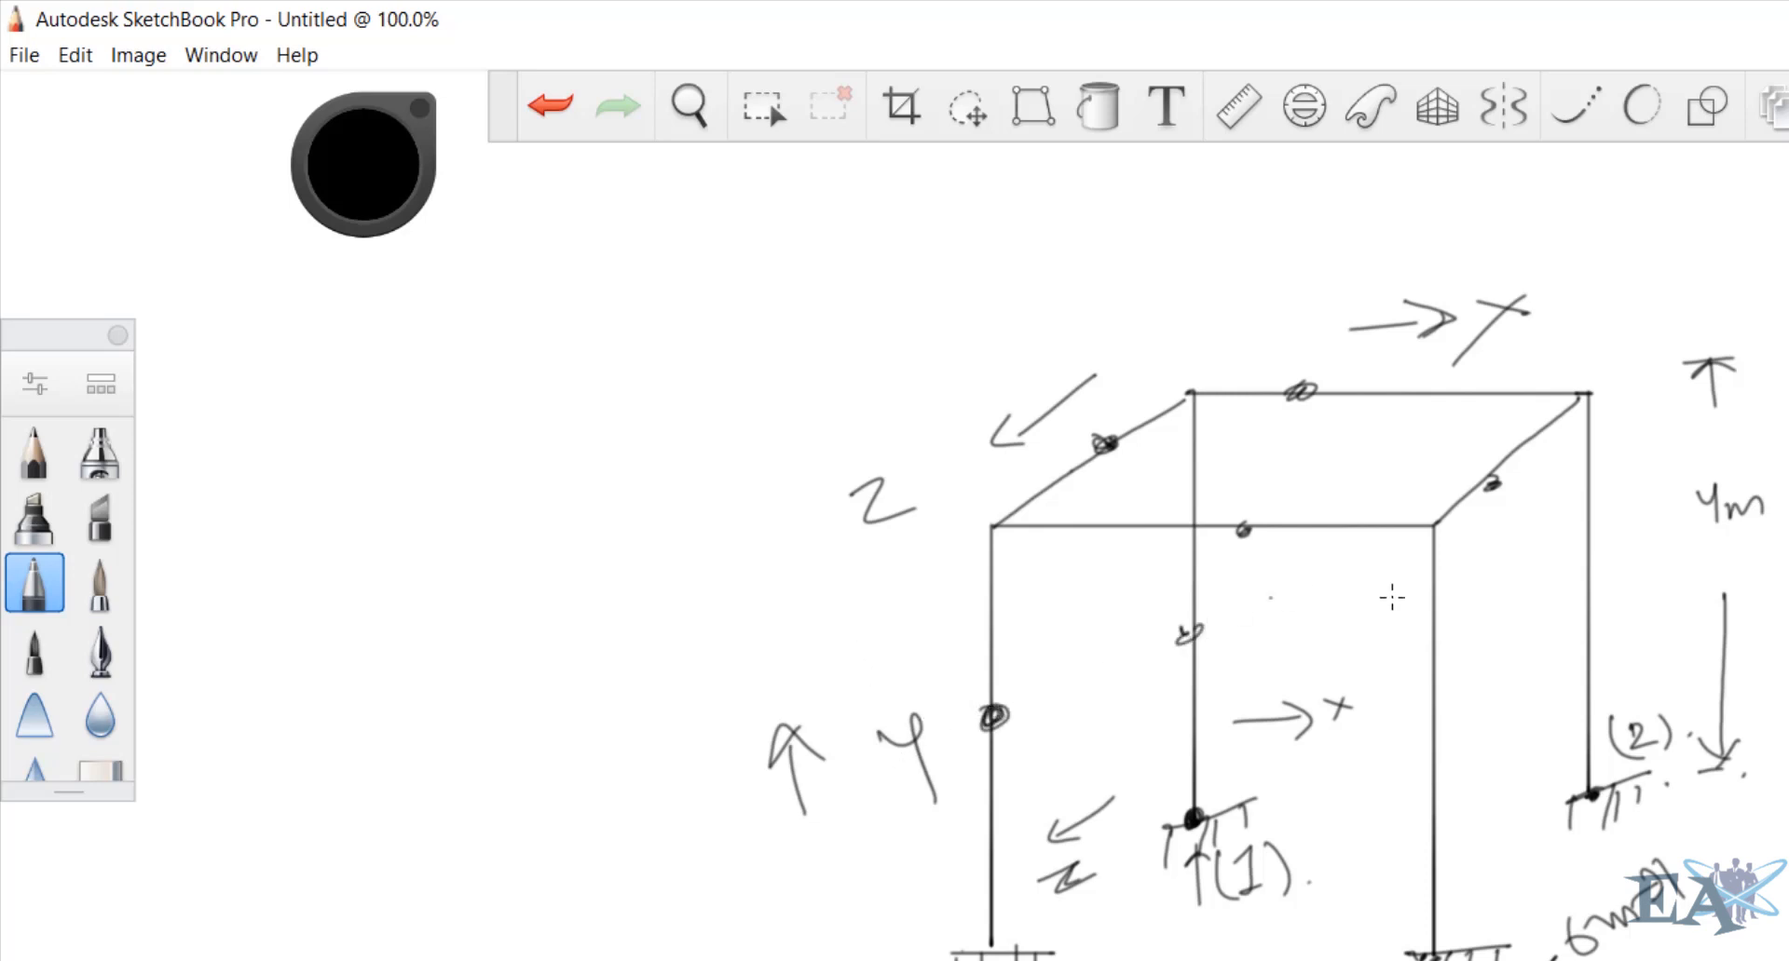
{"action": "left_click_drag", "start_coordinate": [1439, 661], "coordinate": [1435, 673]}
{"action": "key", "text": "alt+Tab"}
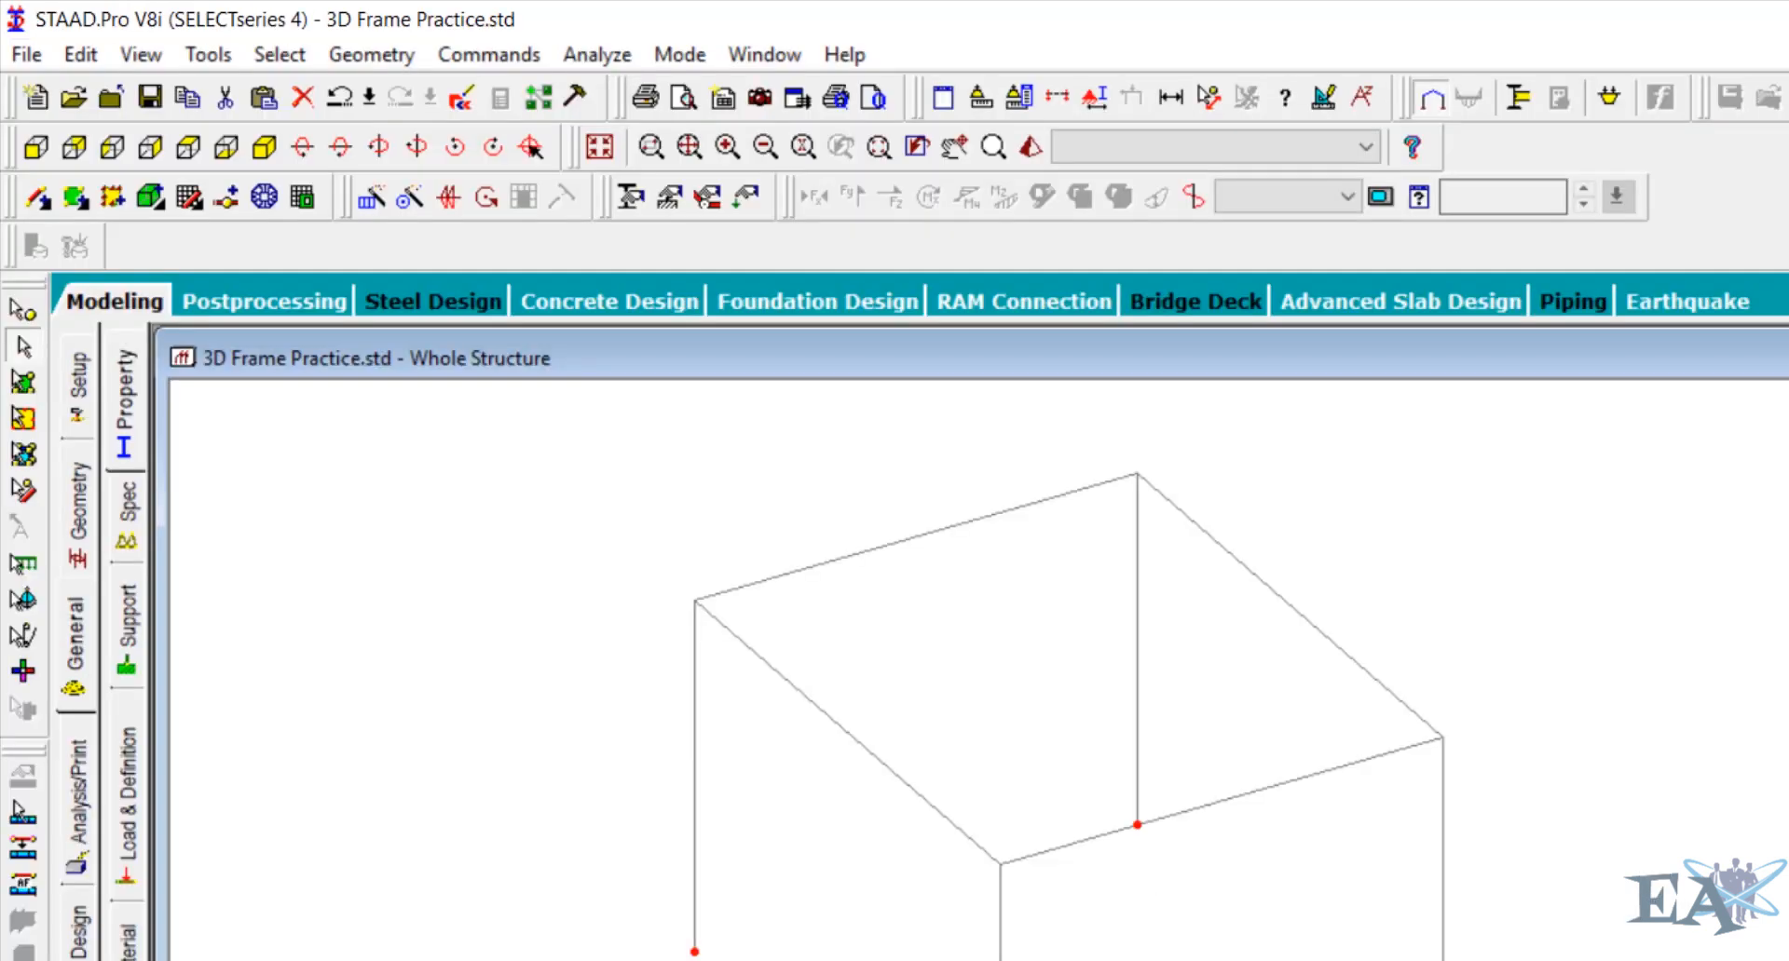
Select the beams parallel to X and add those parallel to Z to the selection
{"action": "left_click", "coordinate": [278, 56]}
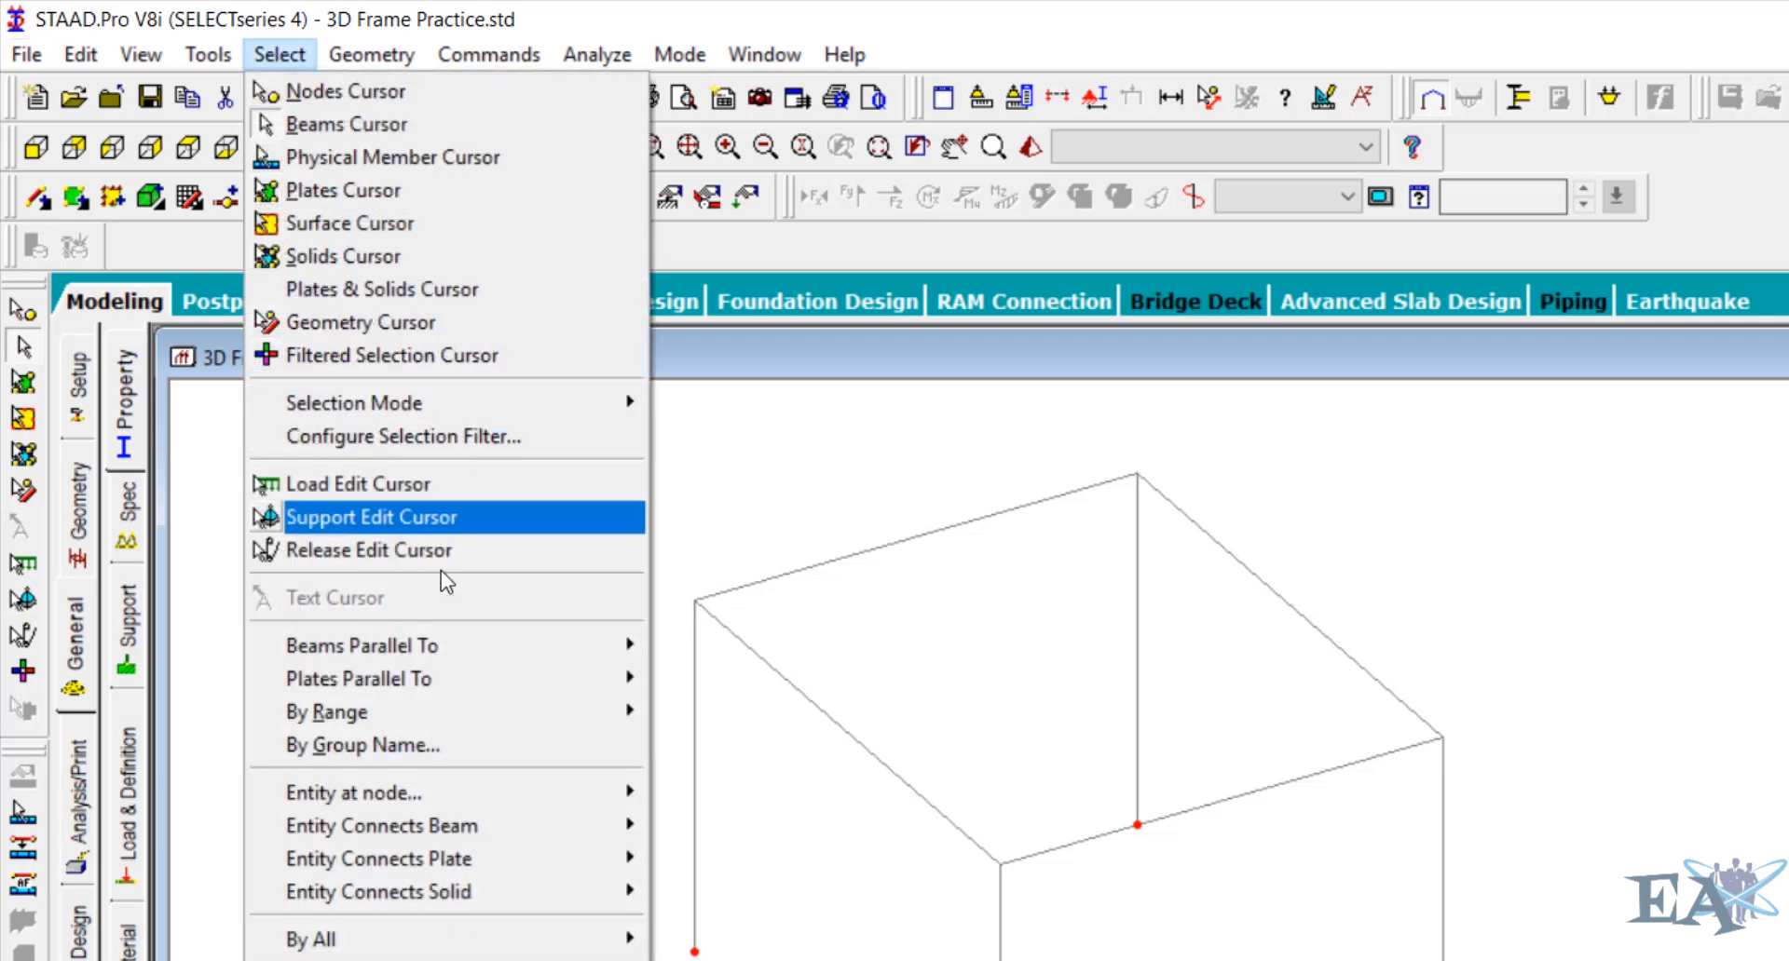
{"action": "mouse_move", "coordinate": [463, 646]}
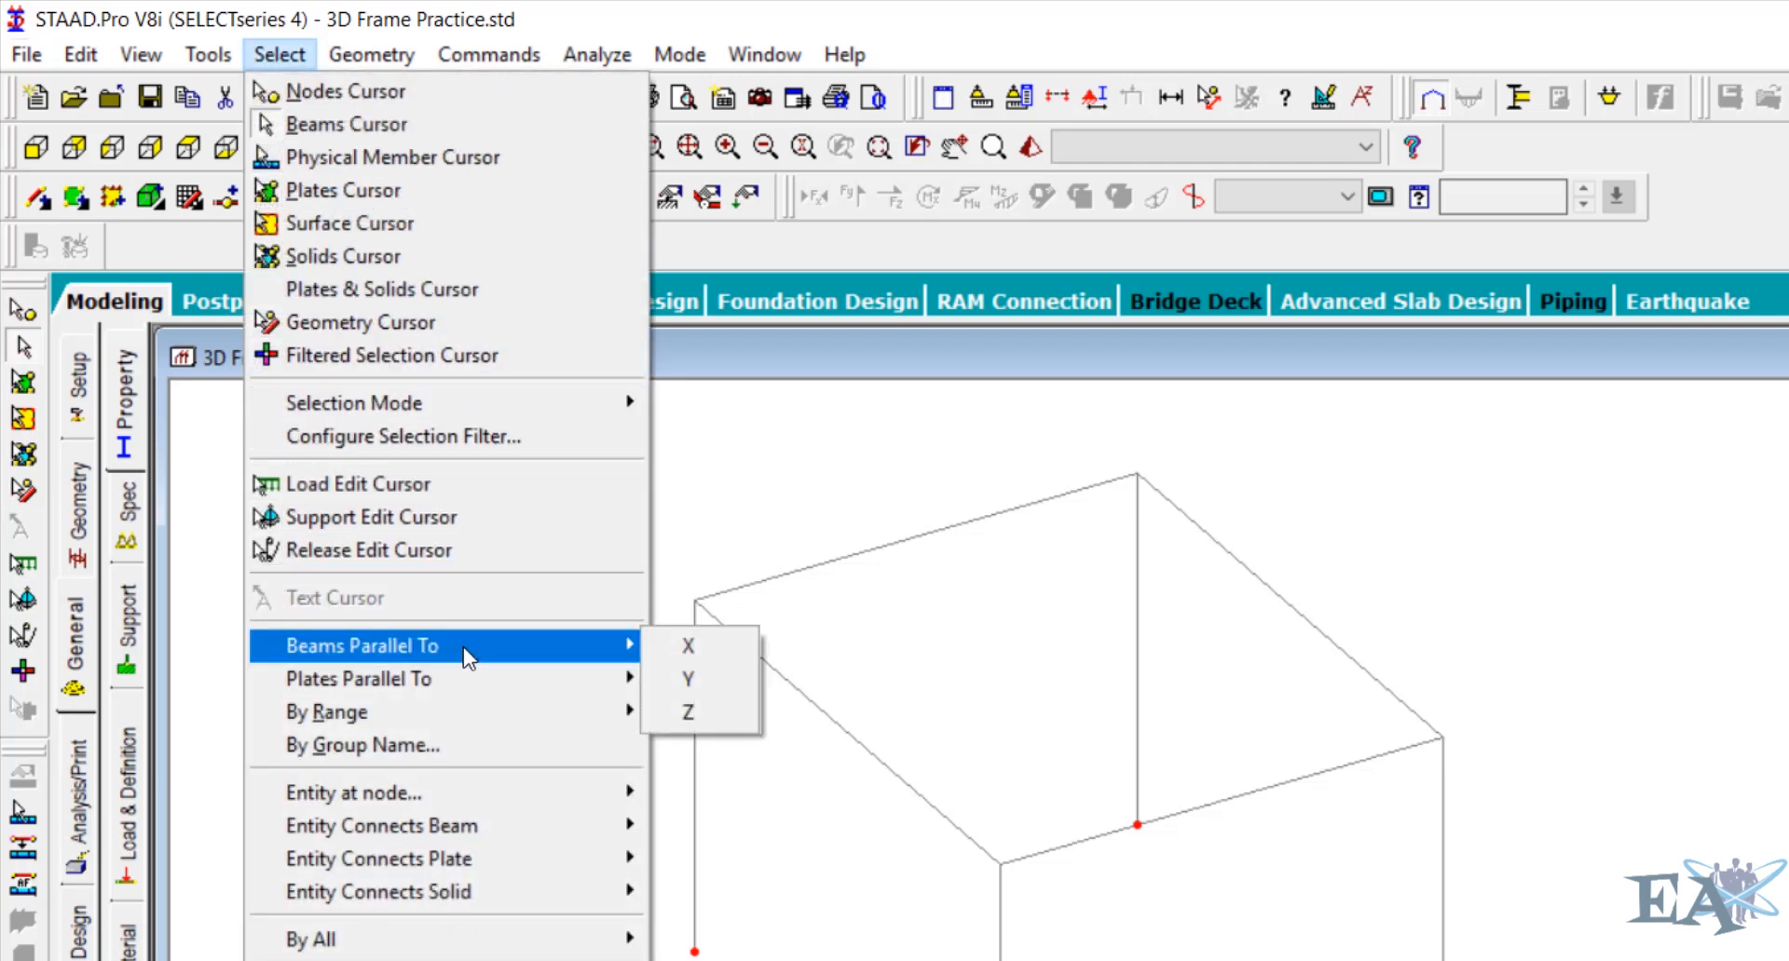
{"action": "left_click", "coordinate": [667, 655]}
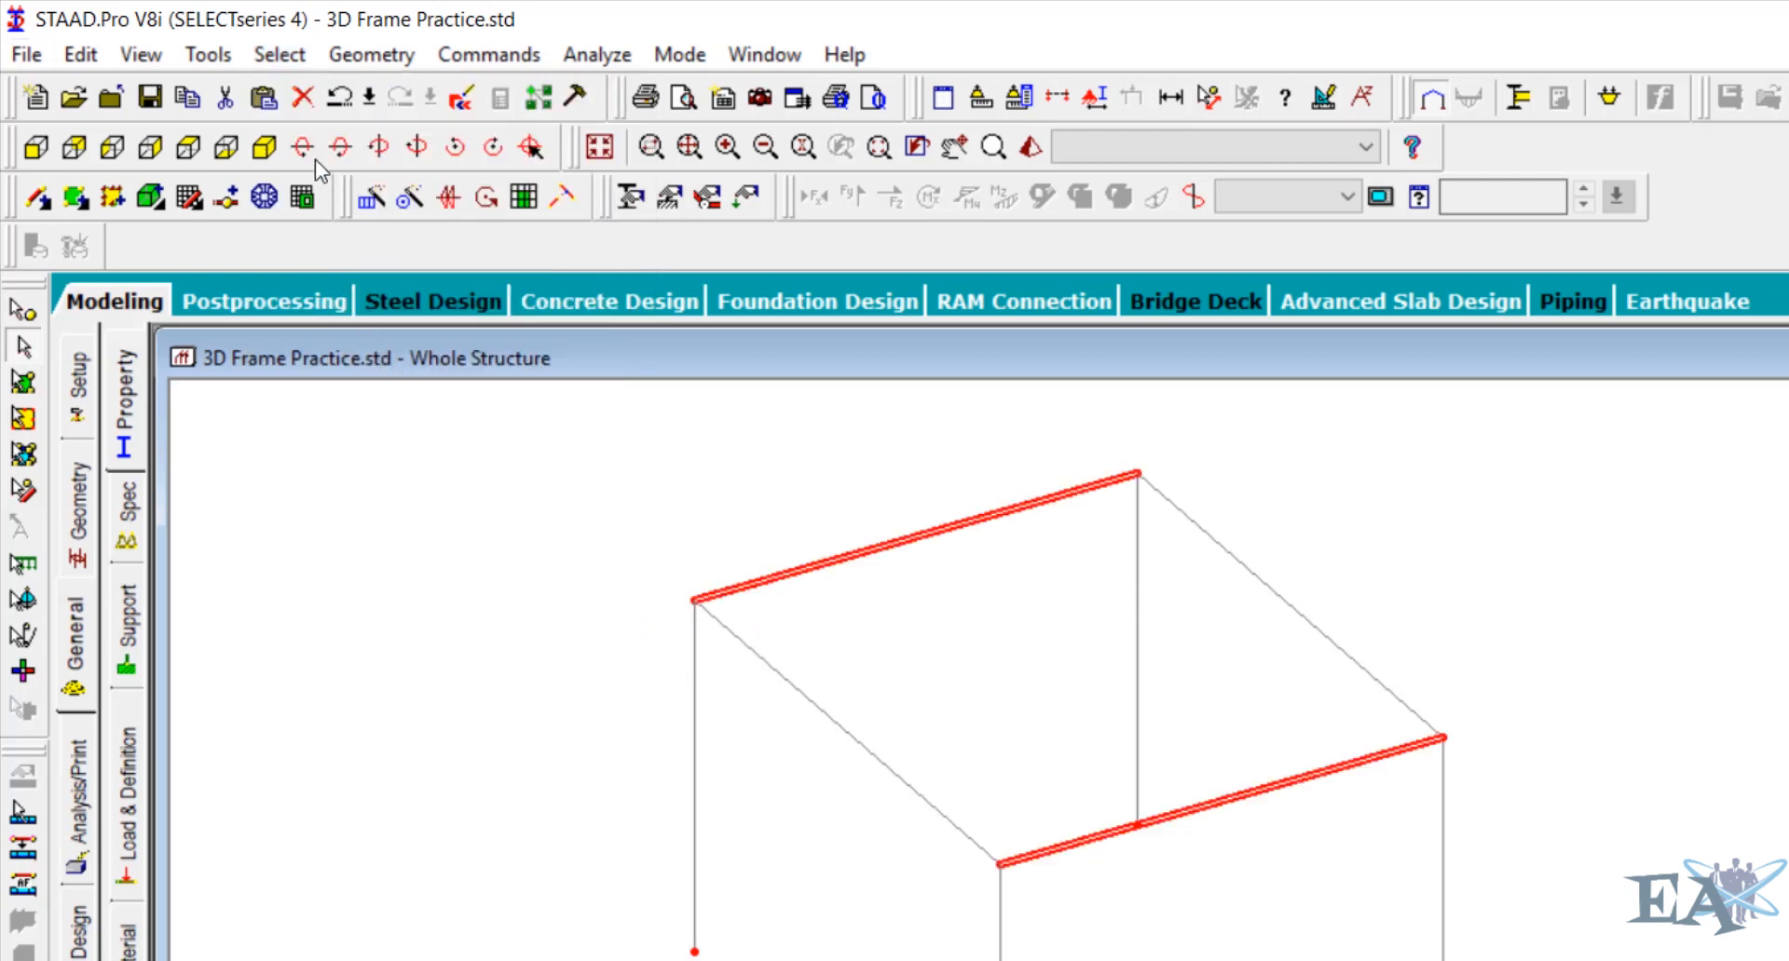
{"action": "left_click", "coordinate": [280, 55]}
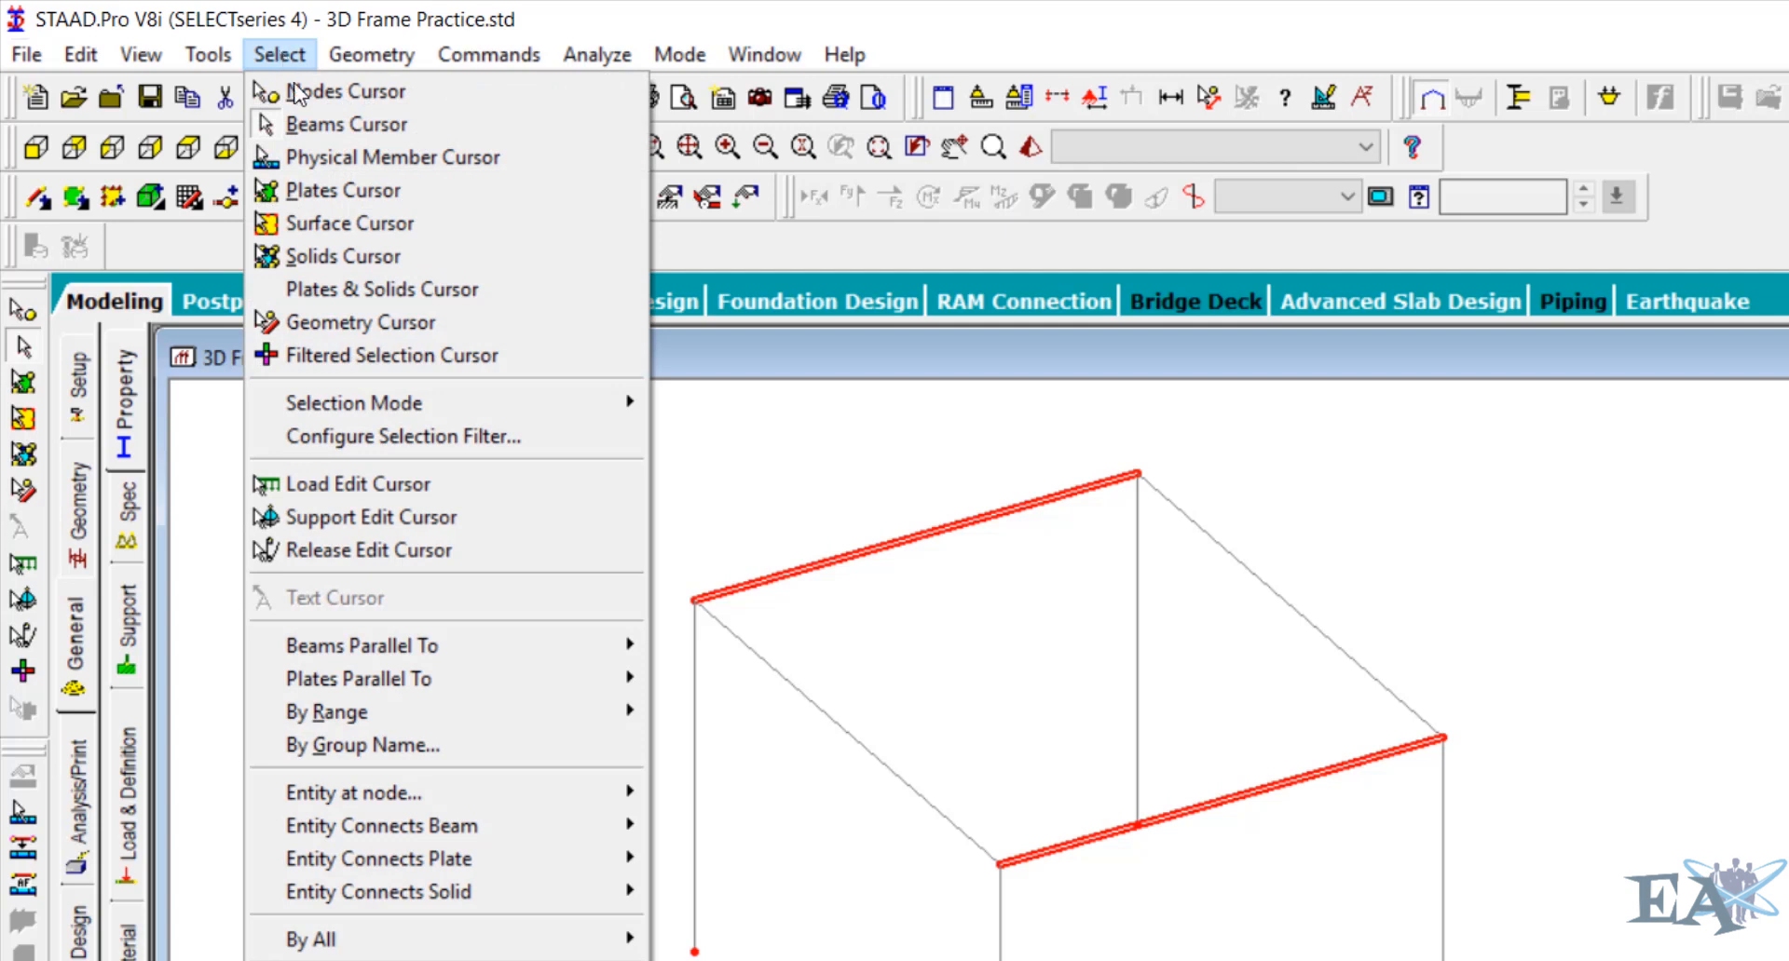
{"action": "mouse_move", "coordinate": [449, 645]}
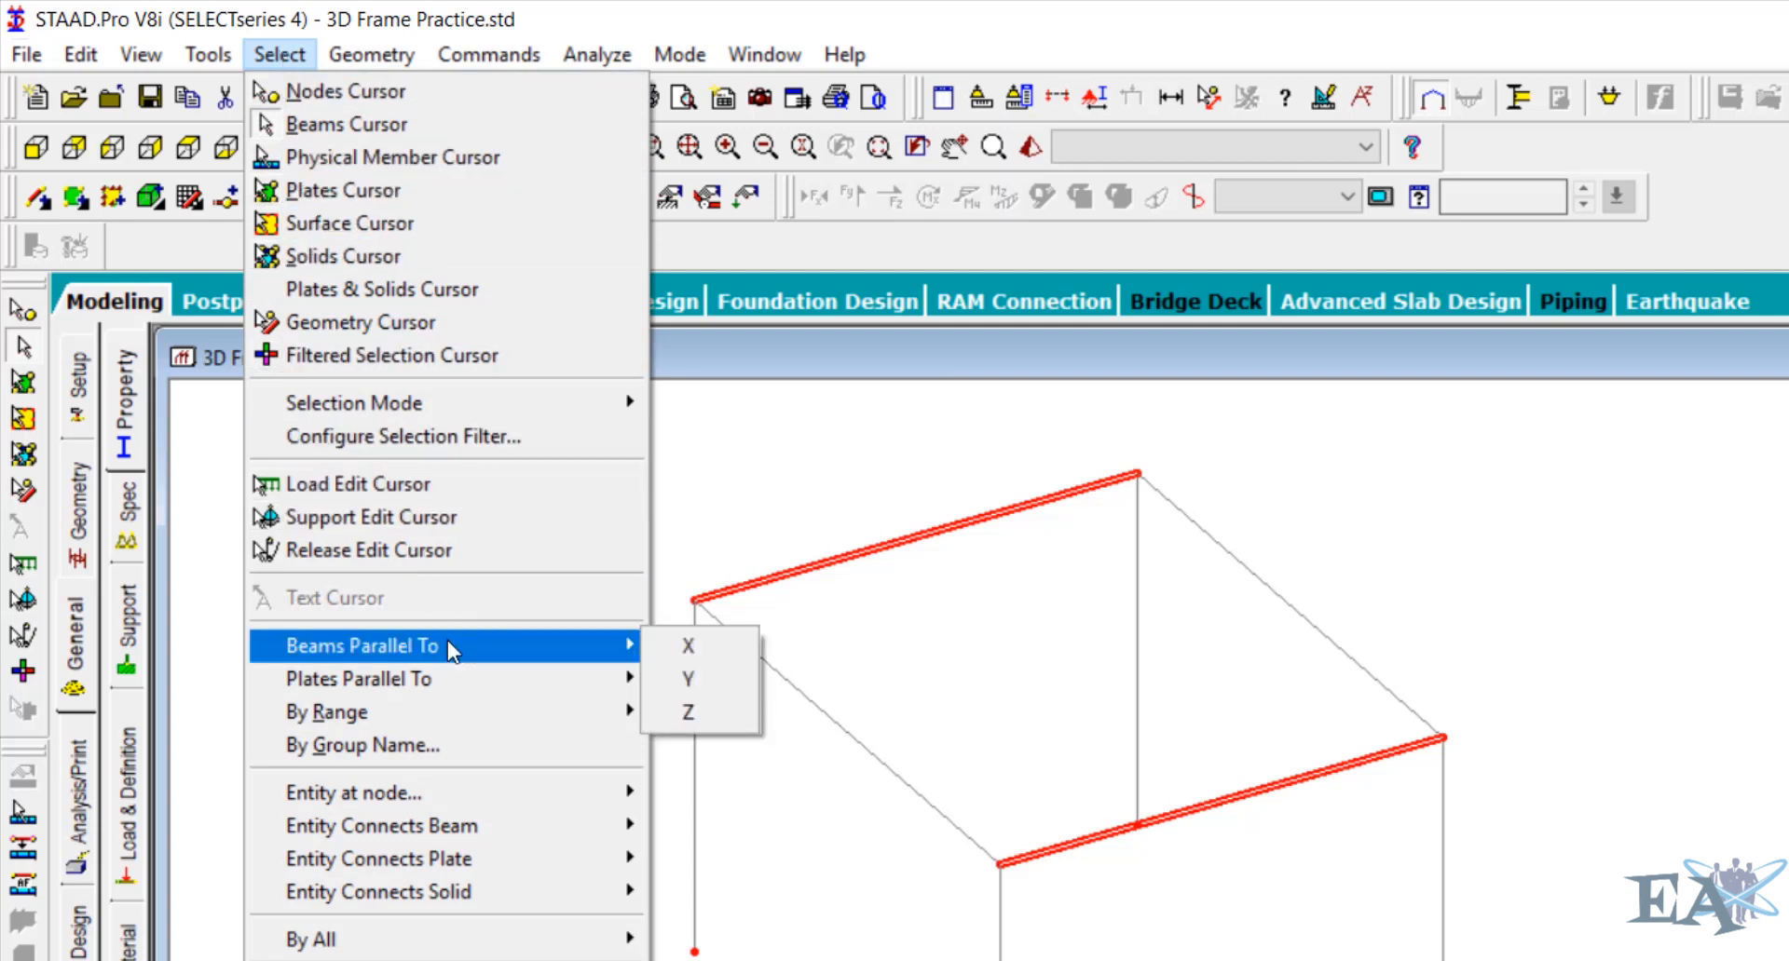
{"action": "left_click", "coordinate": [674, 718]}
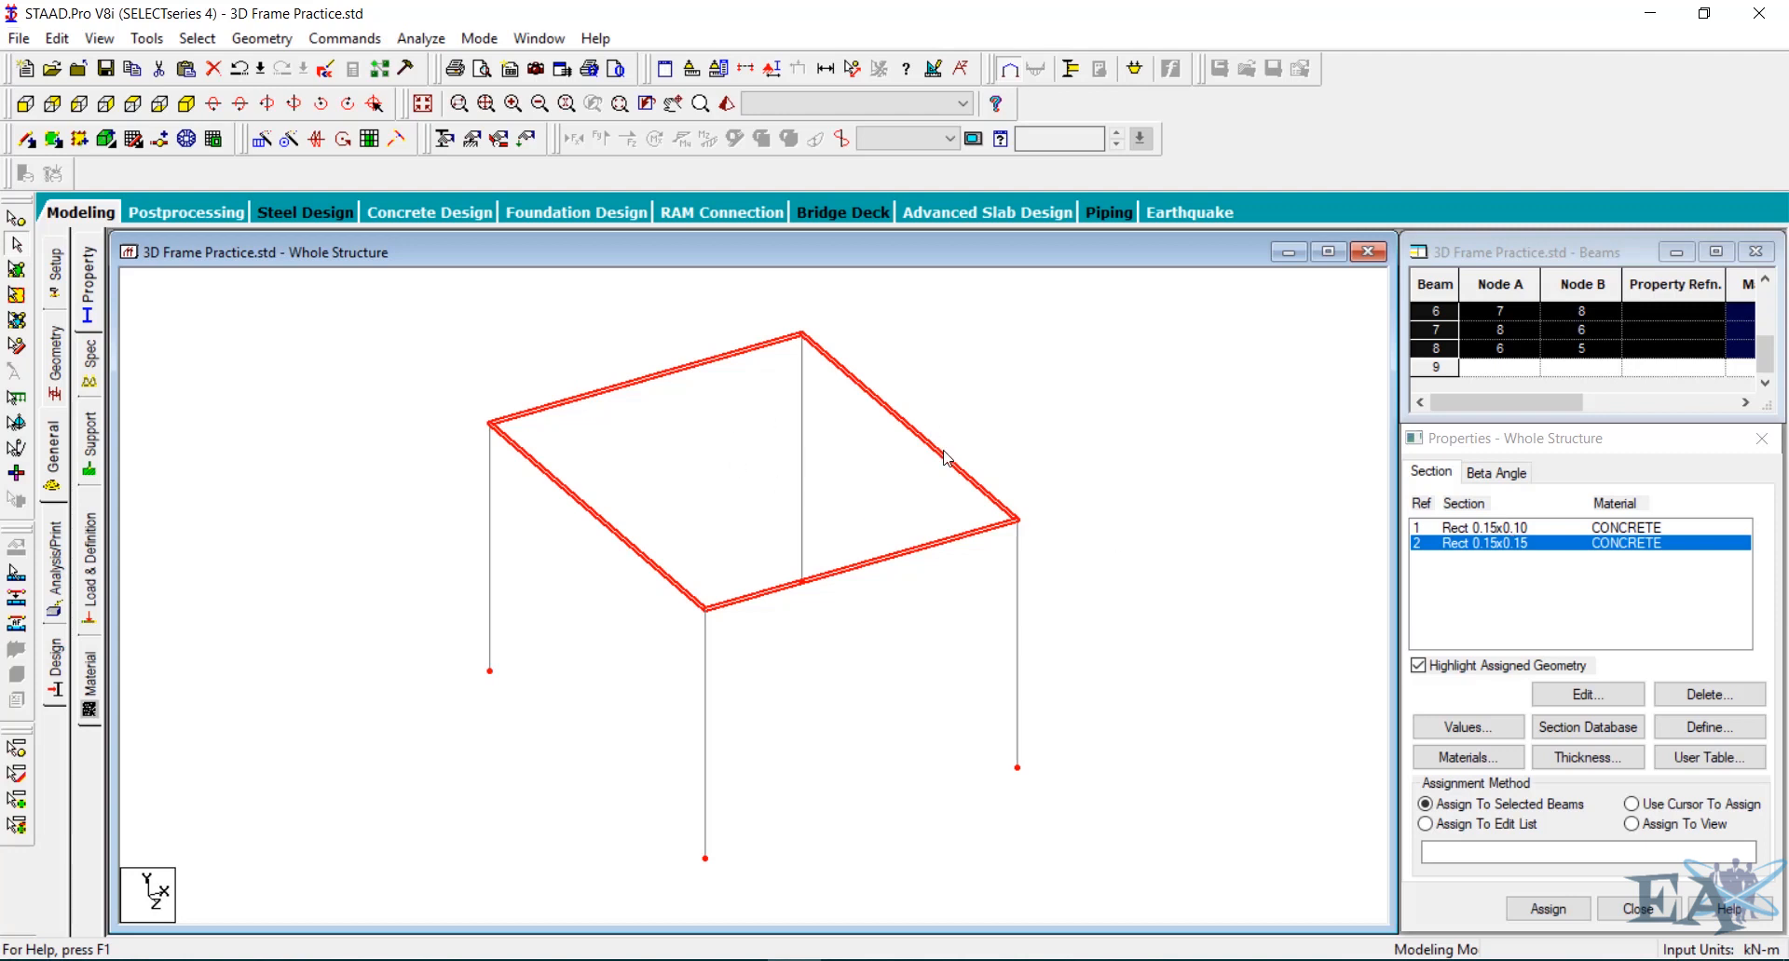
Assign the Rect 0.15x0.10 section to the four top beams, selecting all beams parallel to X and Z
{"action": "left_click", "coordinate": [1500, 529]}
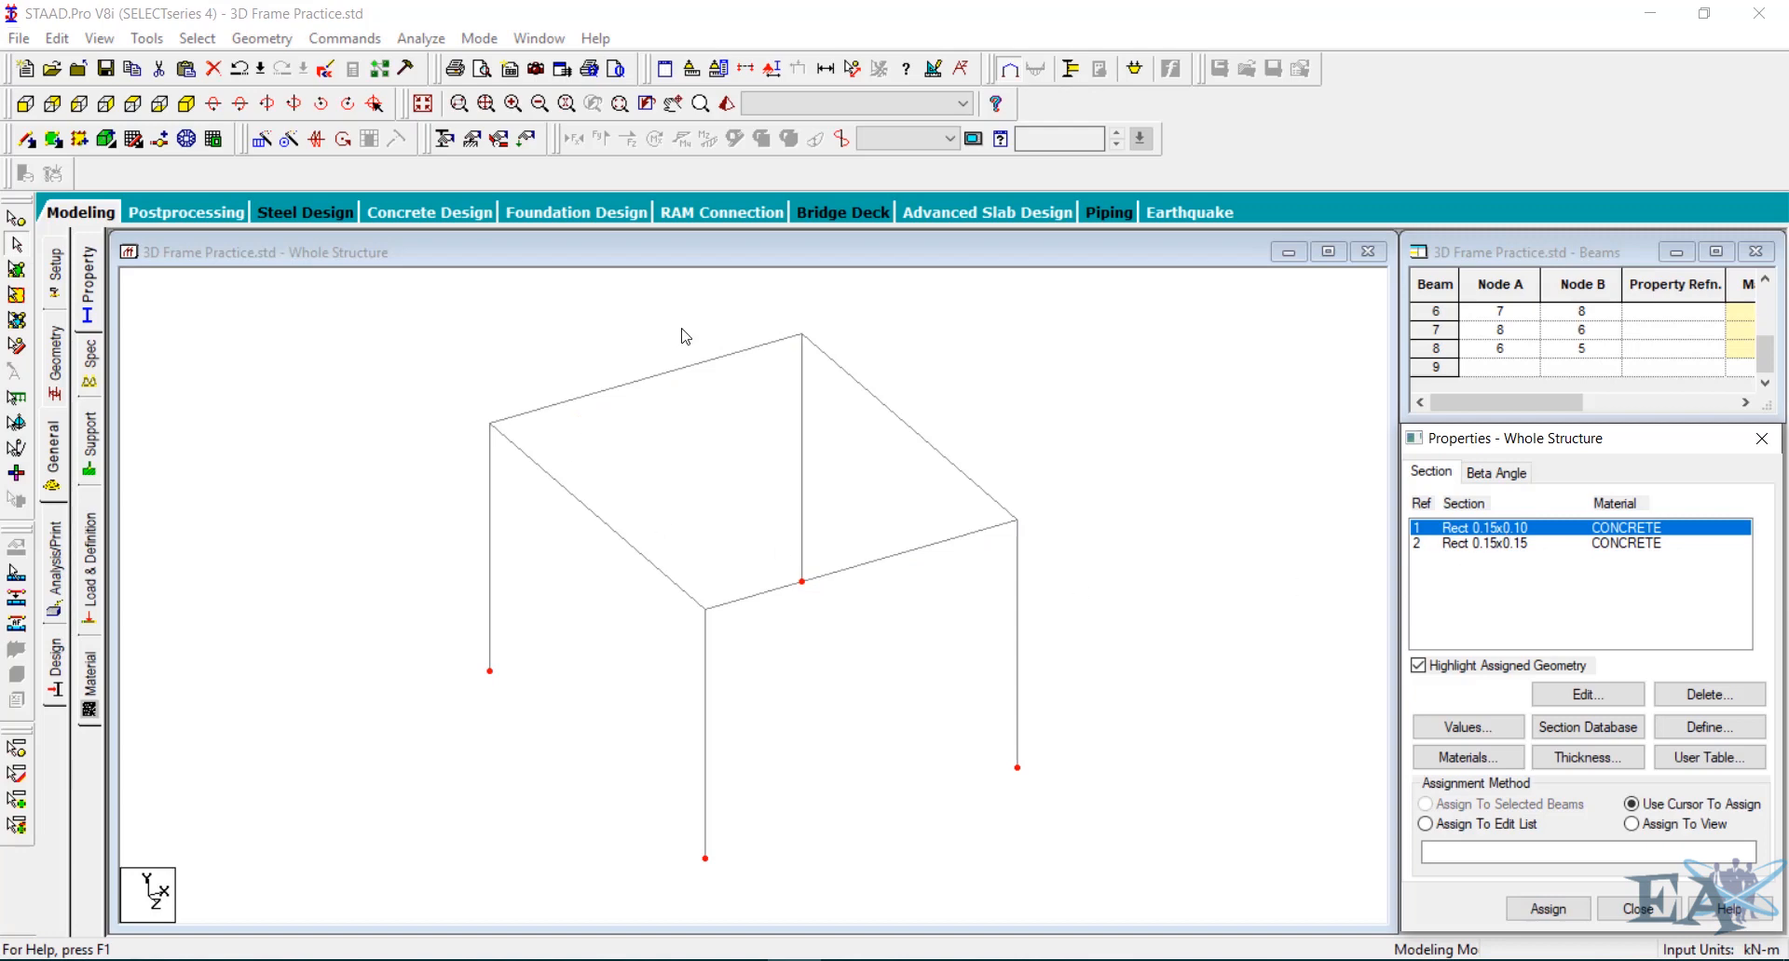
{"action": "left_click", "coordinate": [185, 40]}
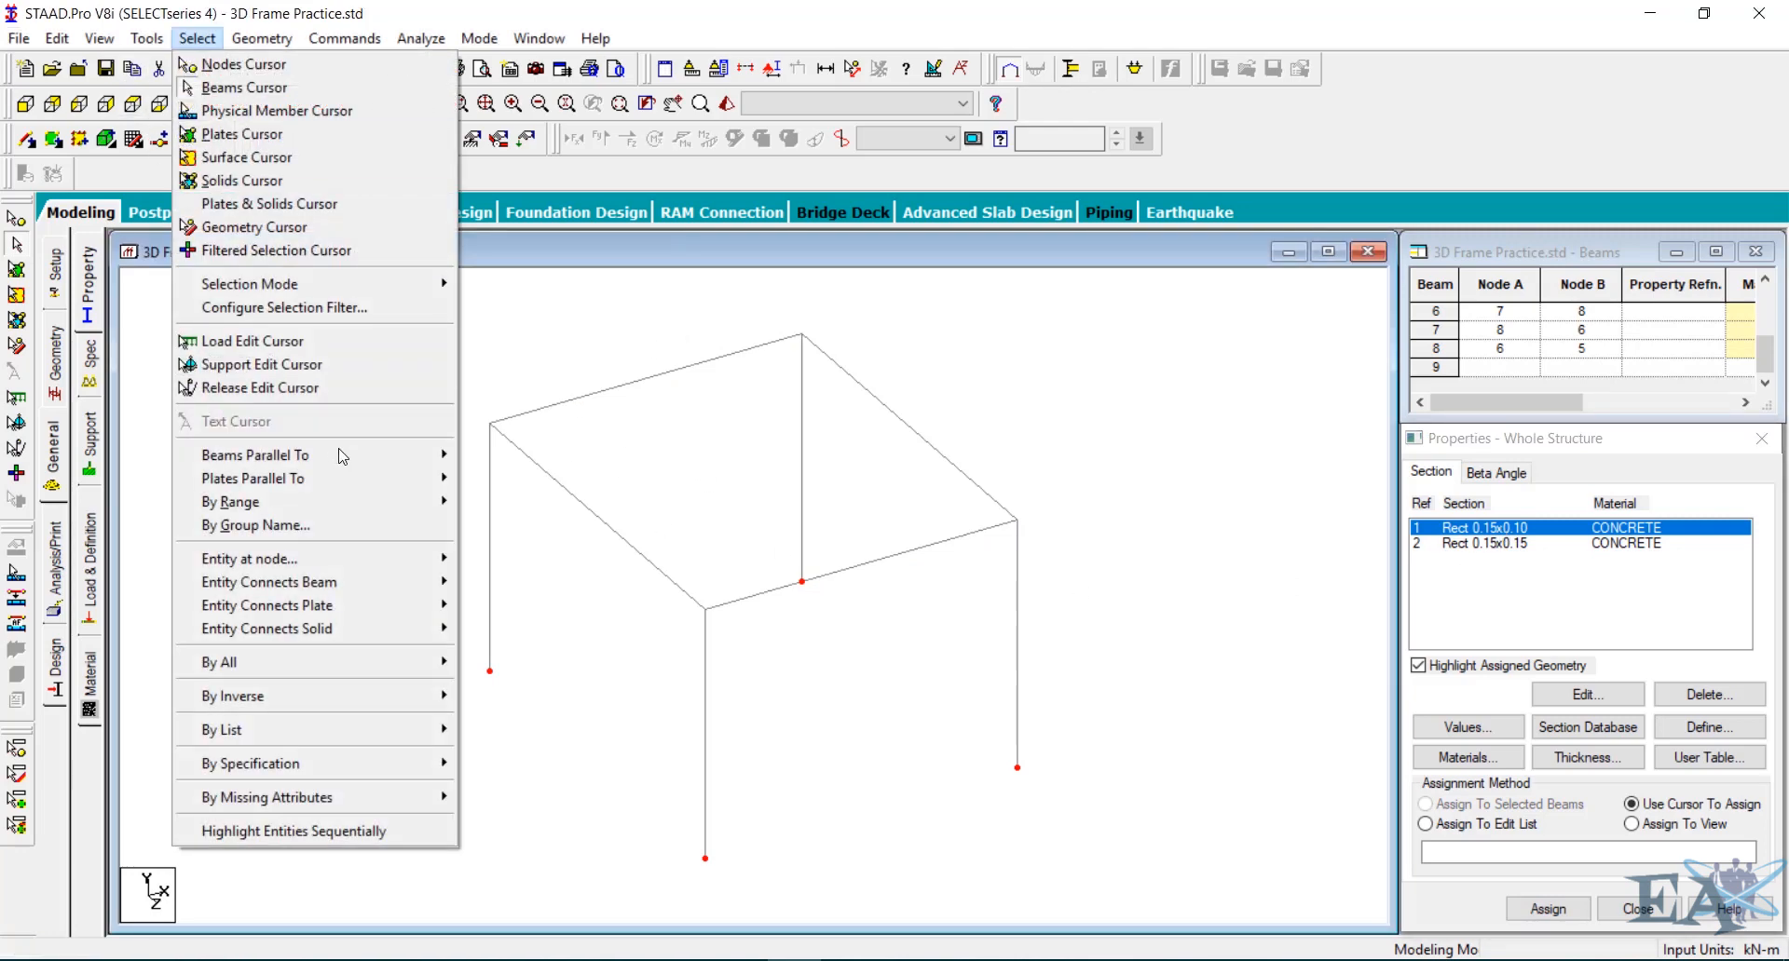
{"action": "mouse_move", "coordinate": [343, 456]}
{"action": "left_click", "coordinate": [466, 455]}
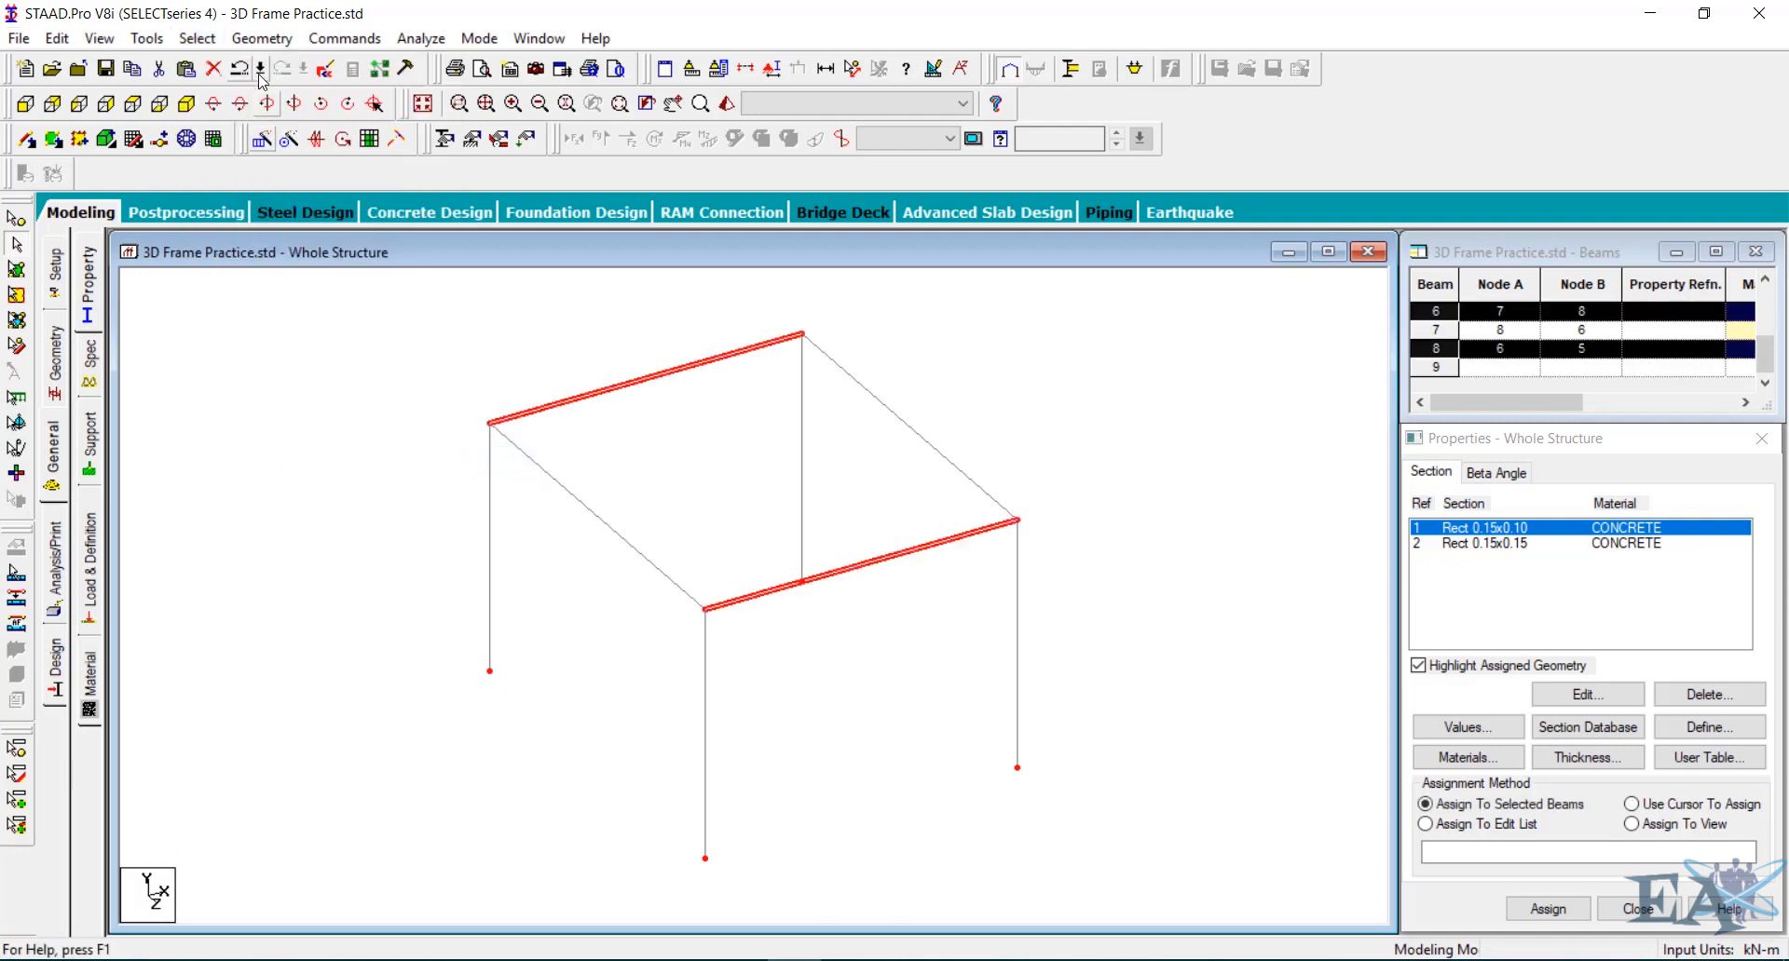
{"action": "left_click", "coordinate": [198, 38]}
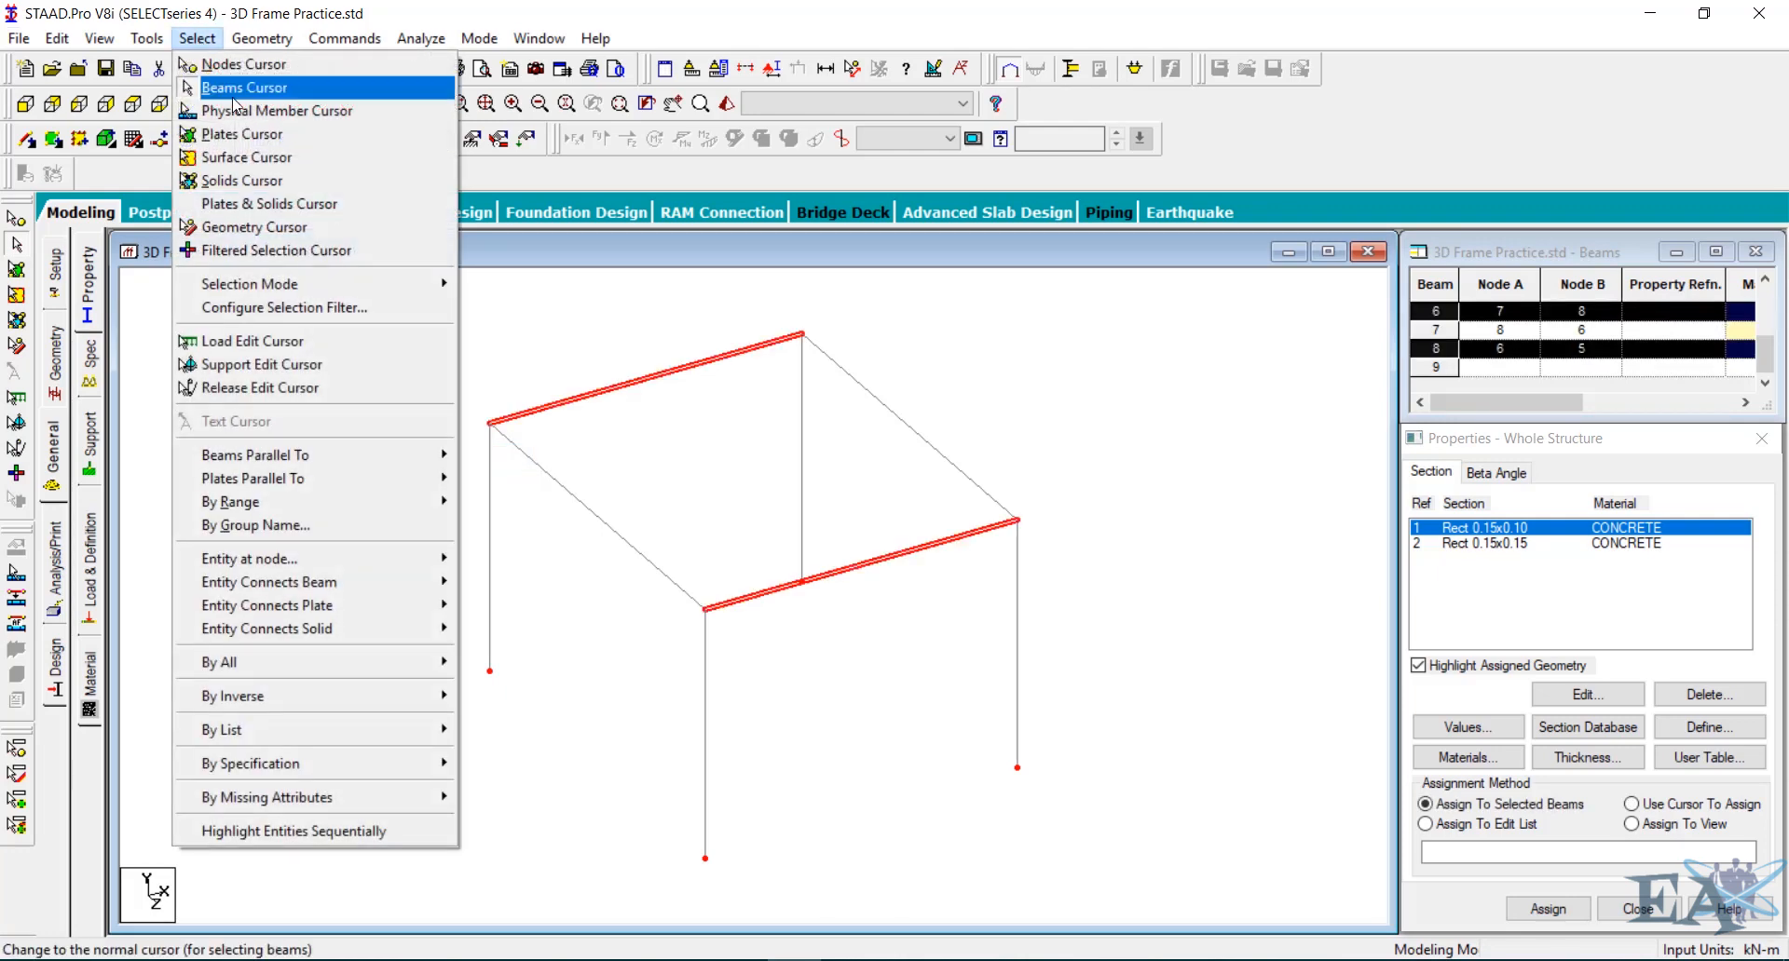
{"action": "mouse_move", "coordinate": [369, 456]}
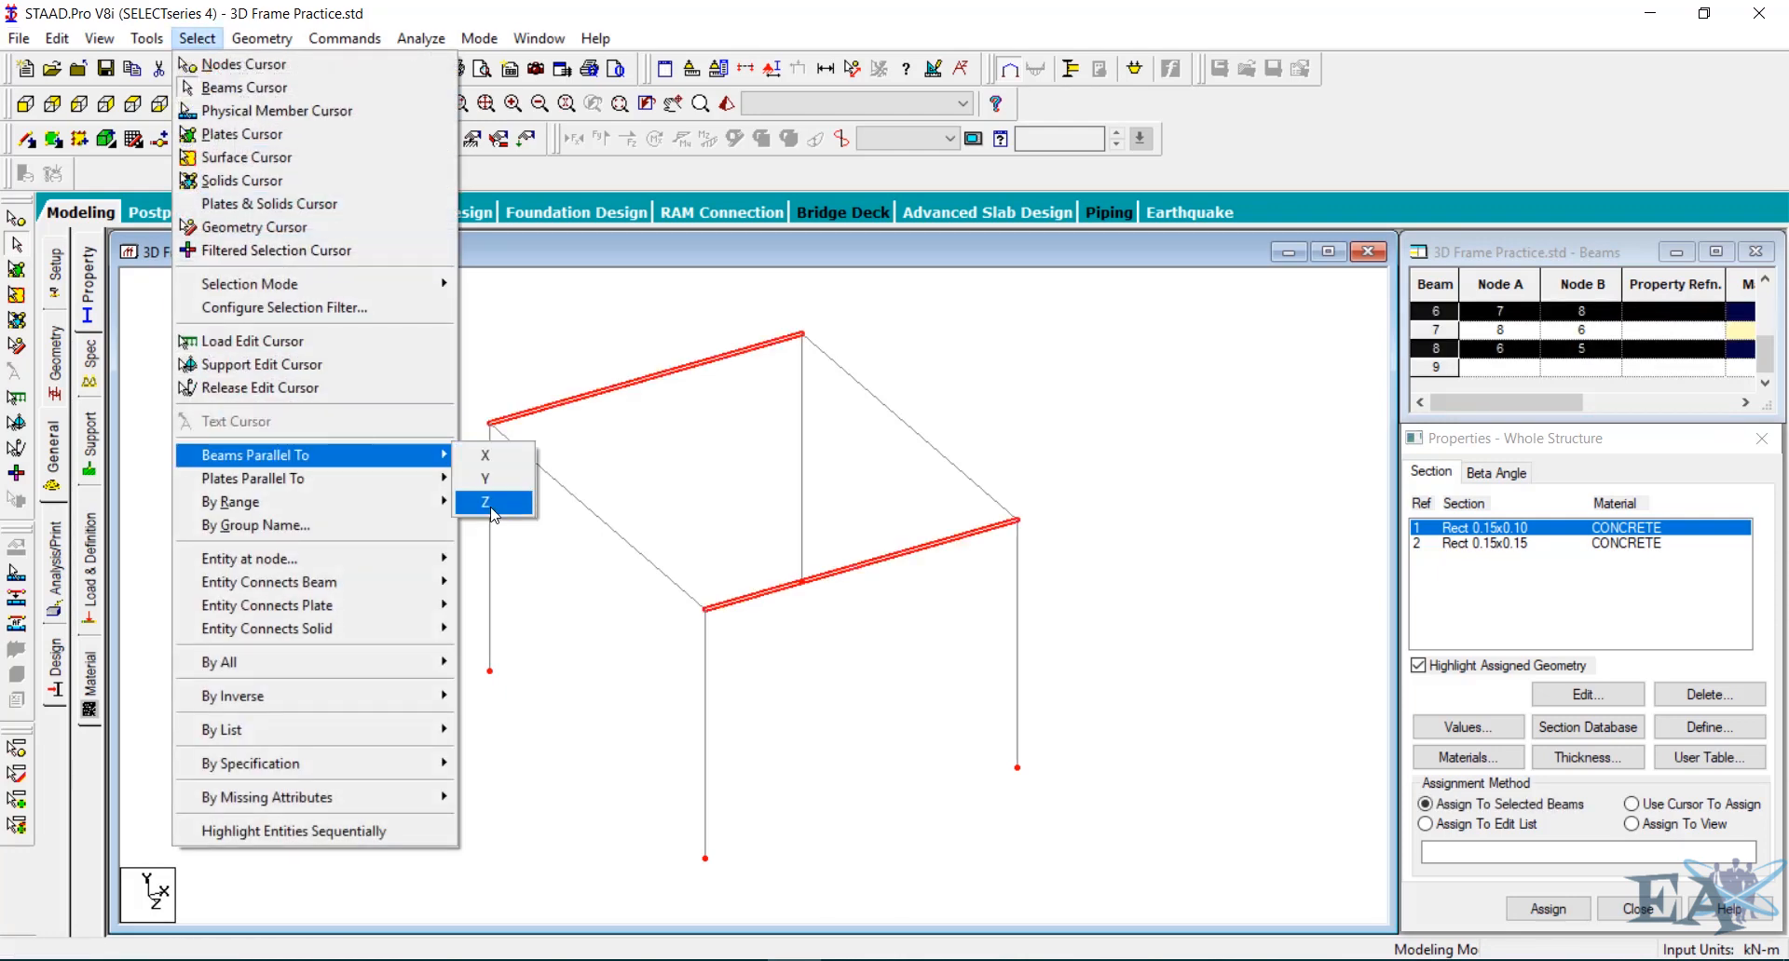
{"action": "left_click", "coordinate": [488, 502]}
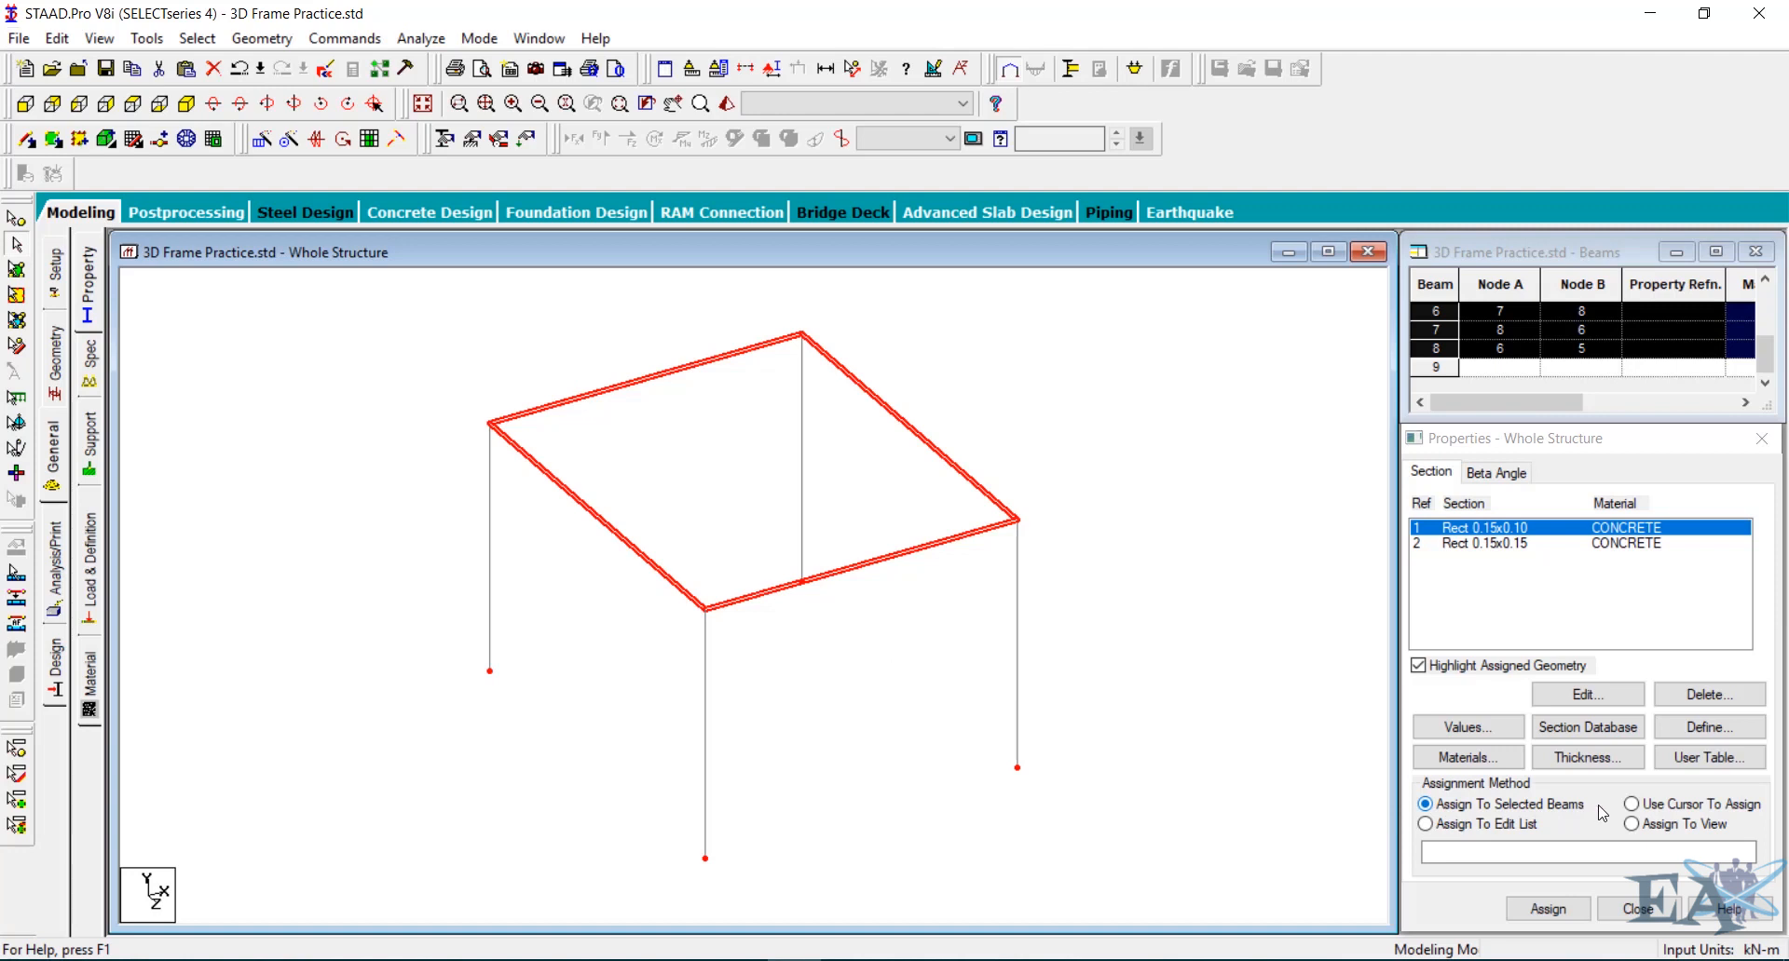
{"action": "left_click", "coordinate": [1554, 913]}
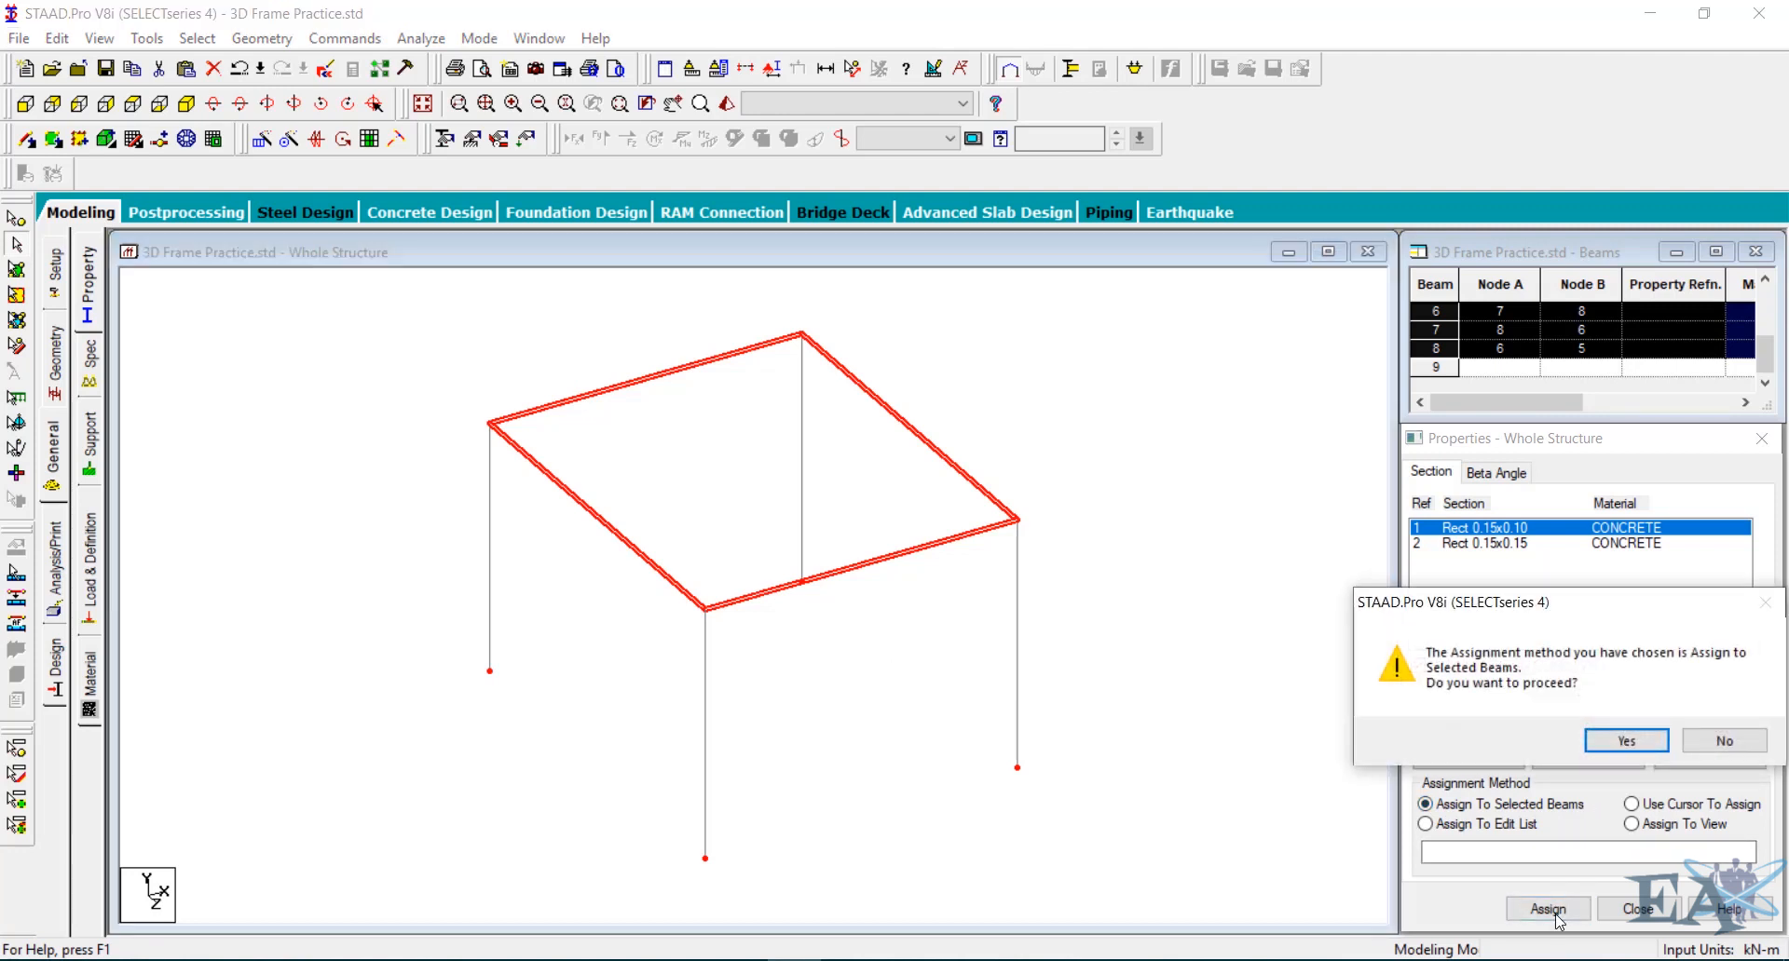
{"action": "left_click", "coordinate": [1638, 740]}
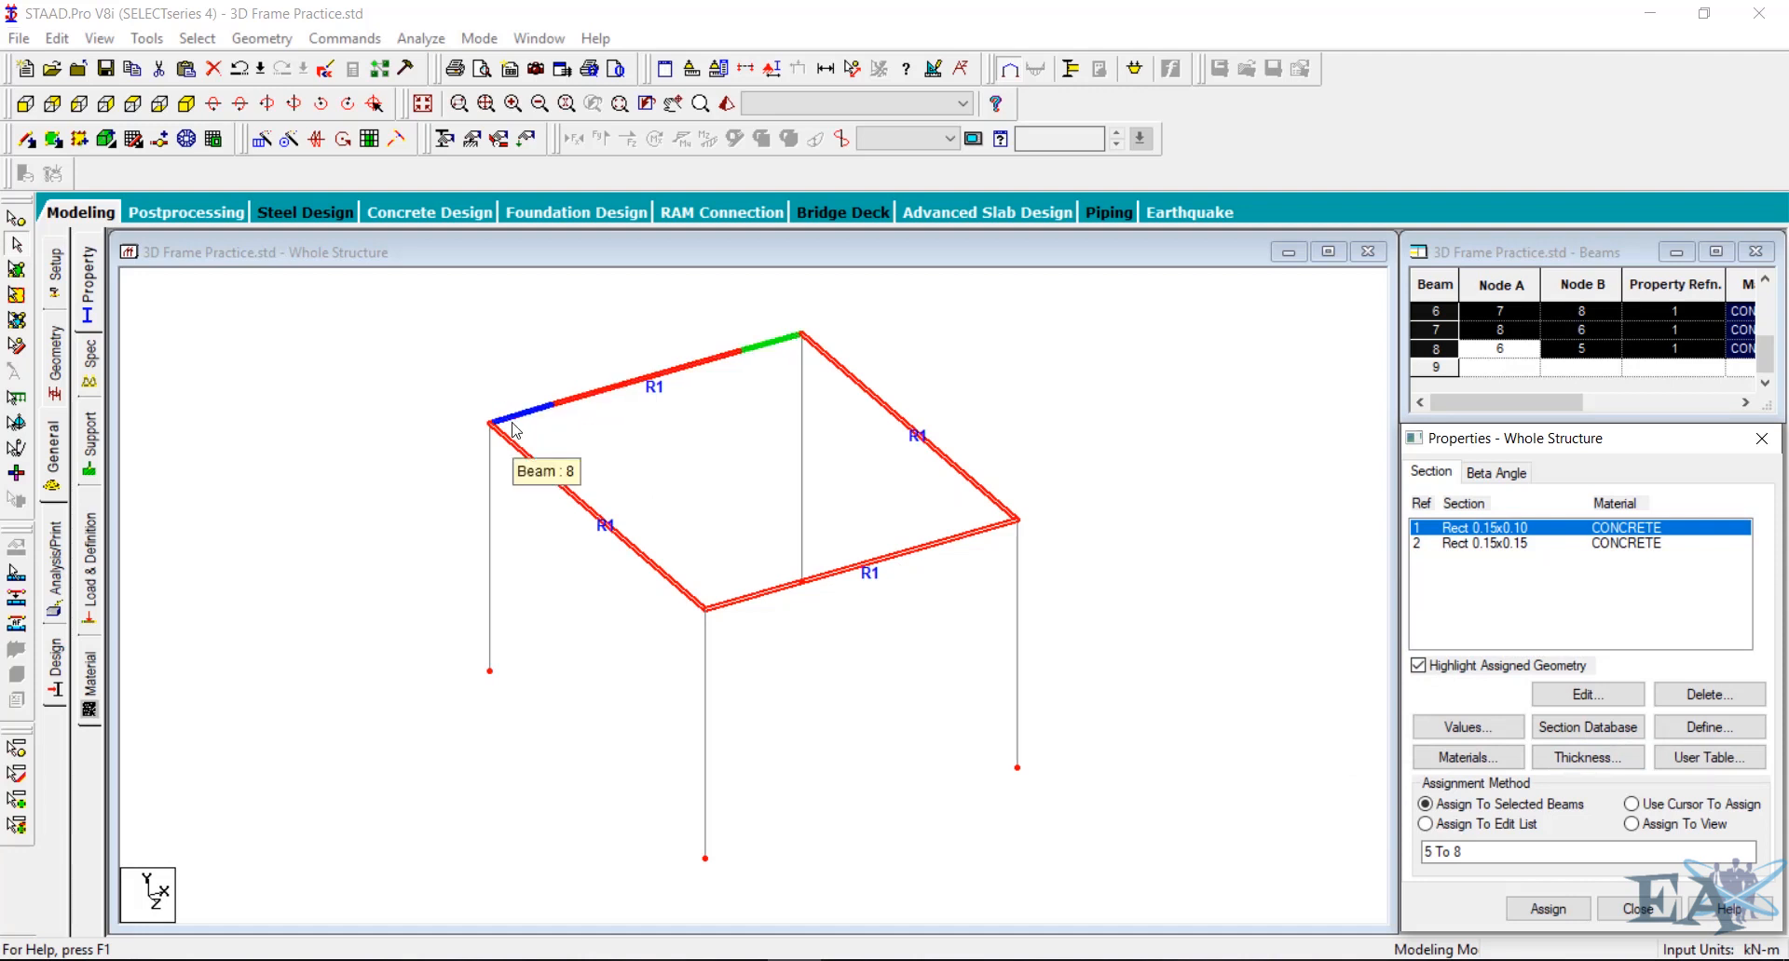
{"action": "left_click", "coordinate": [1096, 485]}
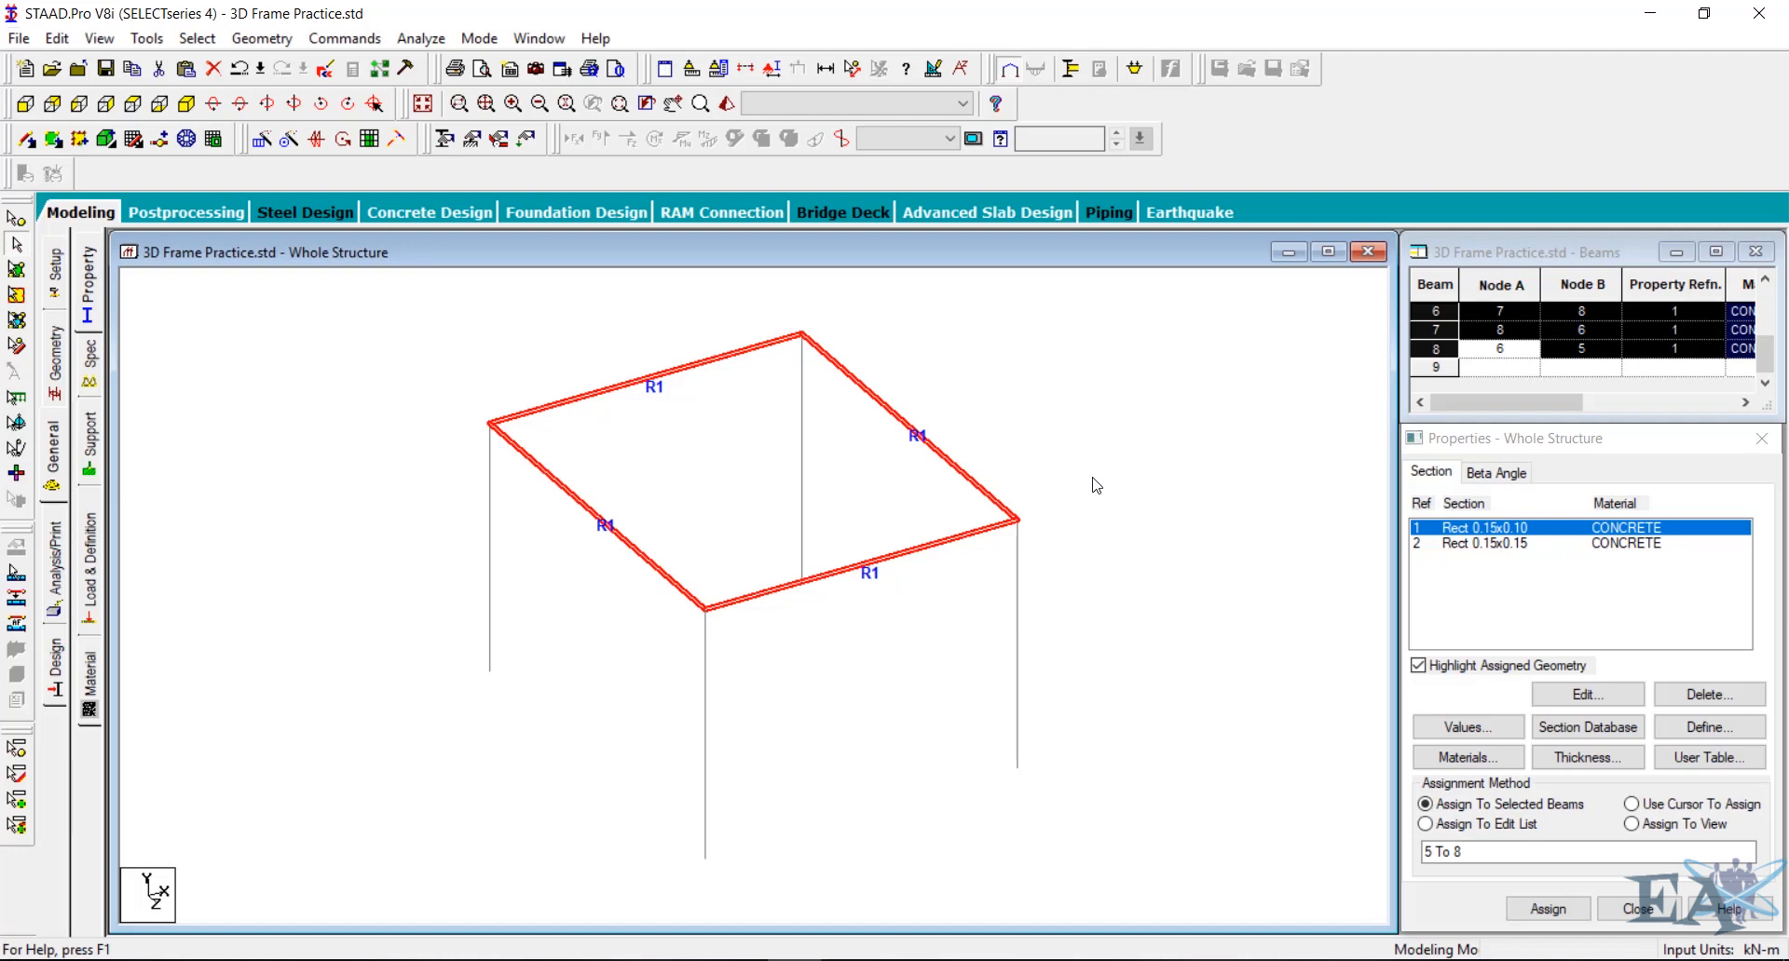
Assign the Rect 0.15x0.15 section to the four columns, selecting all beams parallel to Y
{"action": "left_click", "coordinate": [1467, 548]}
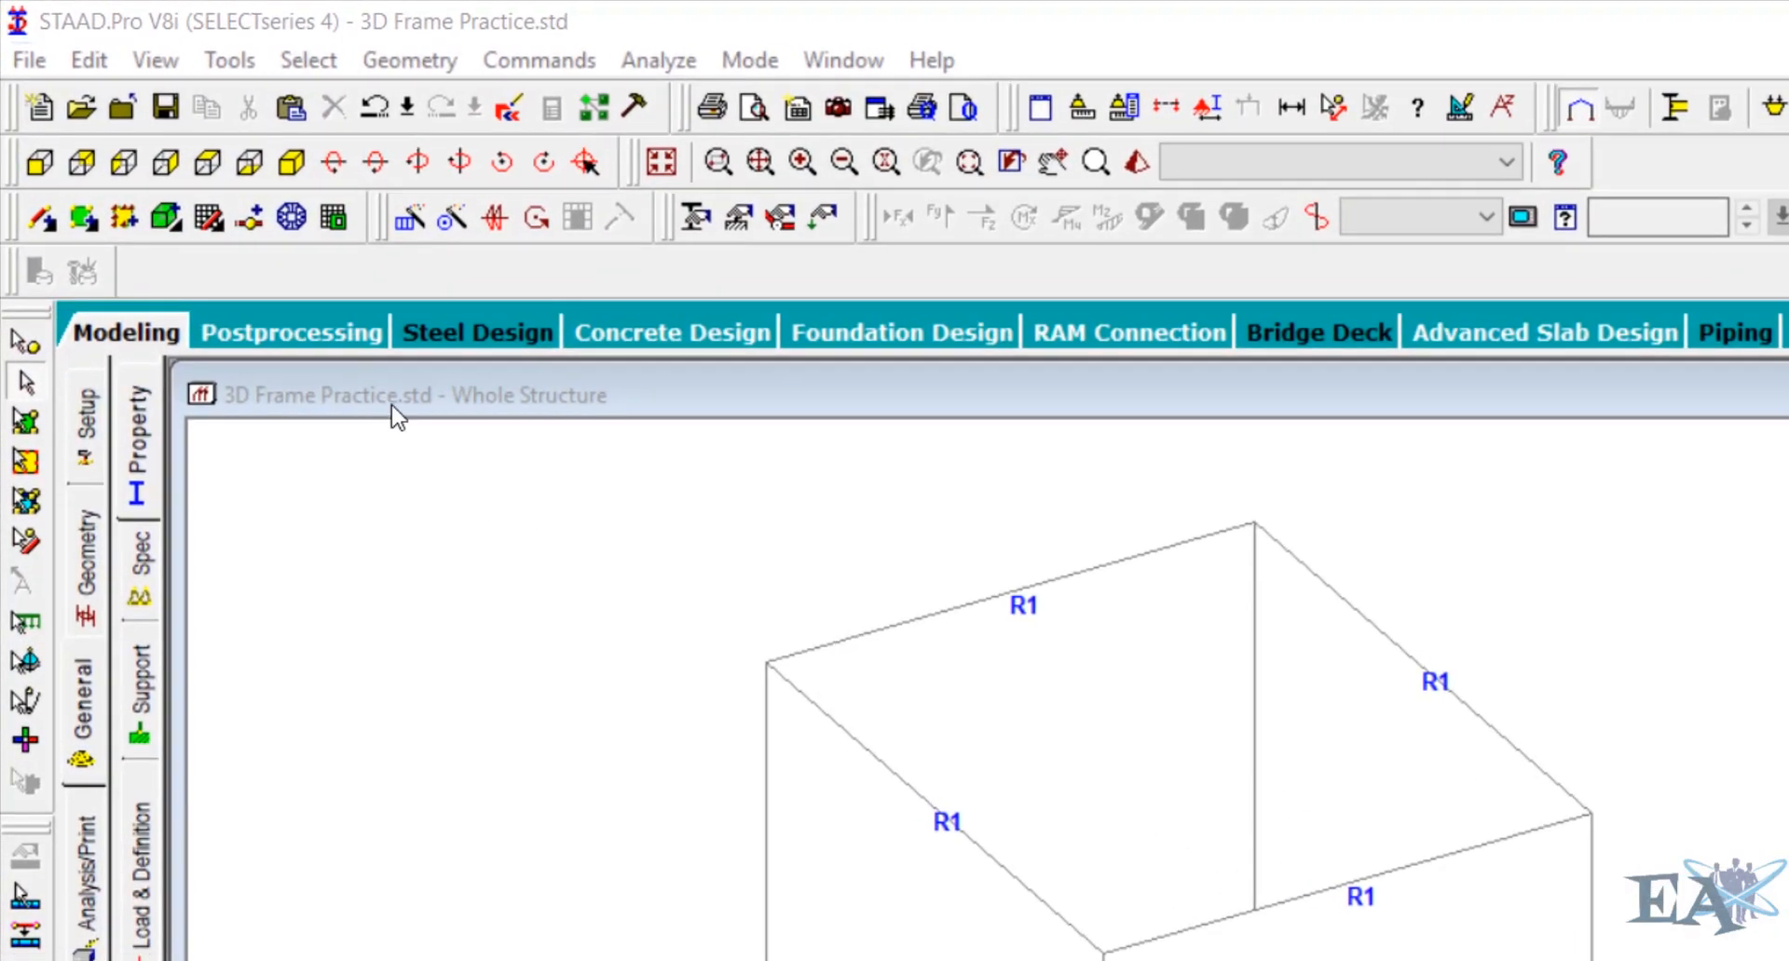
{"action": "left_click", "coordinate": [191, 41]}
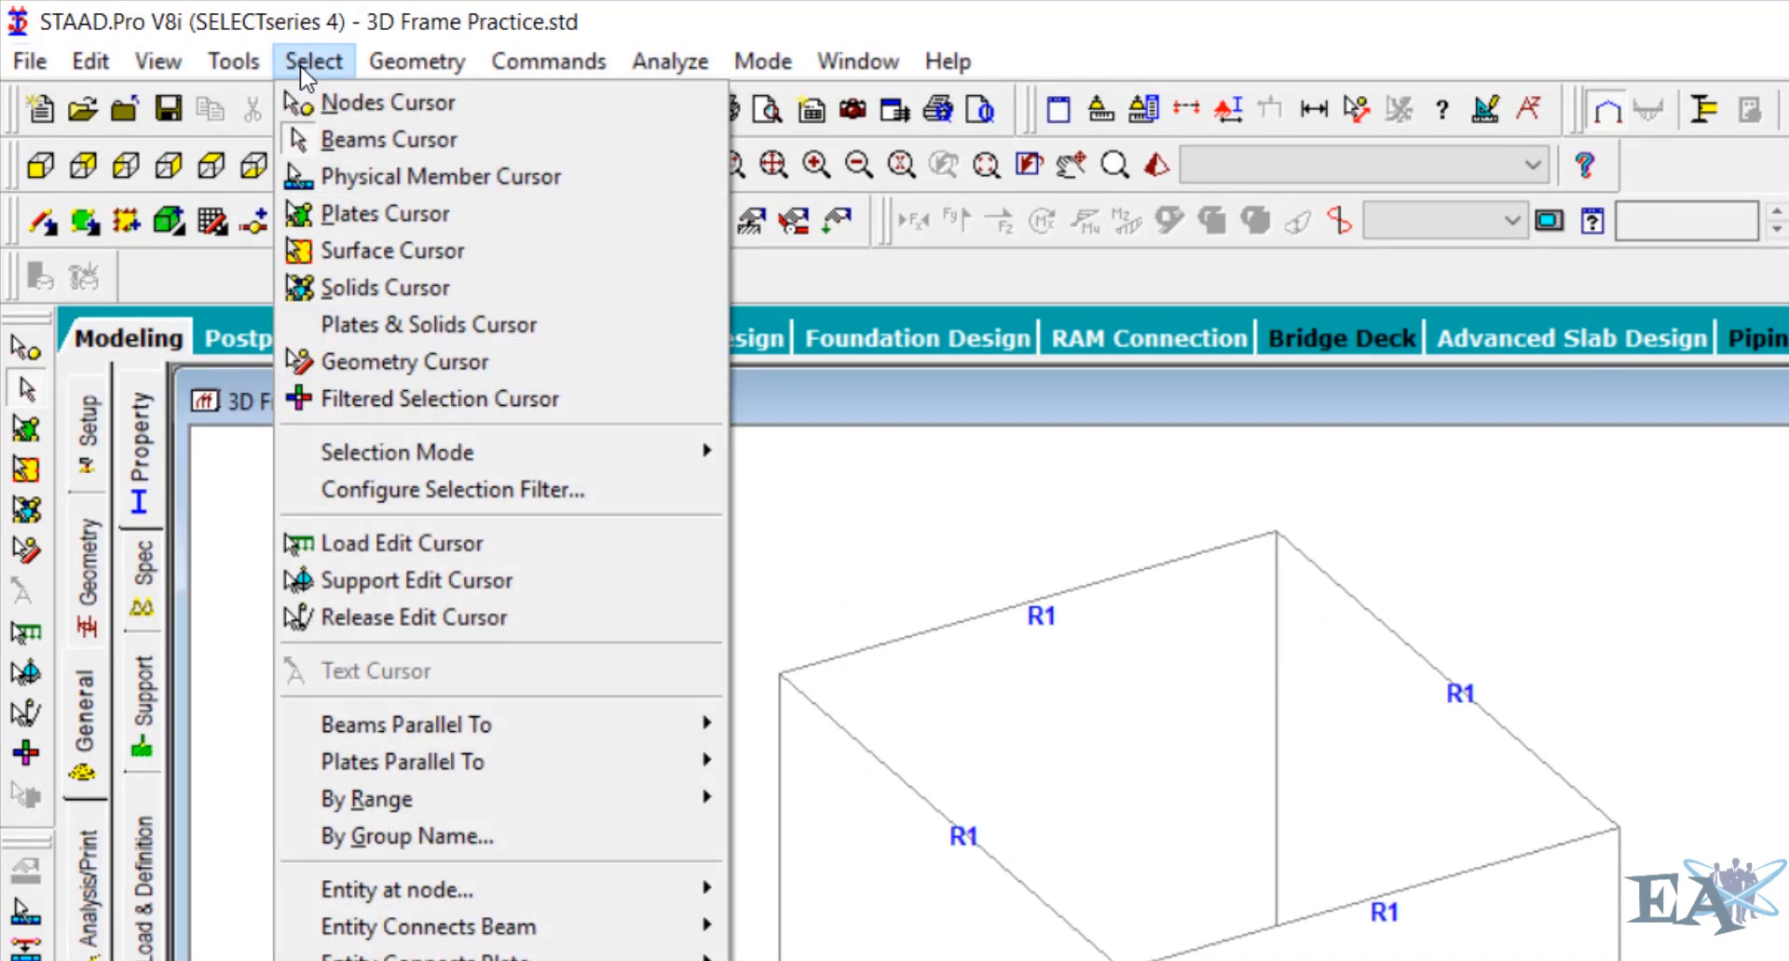
{"action": "mouse_move", "coordinate": [553, 722]}
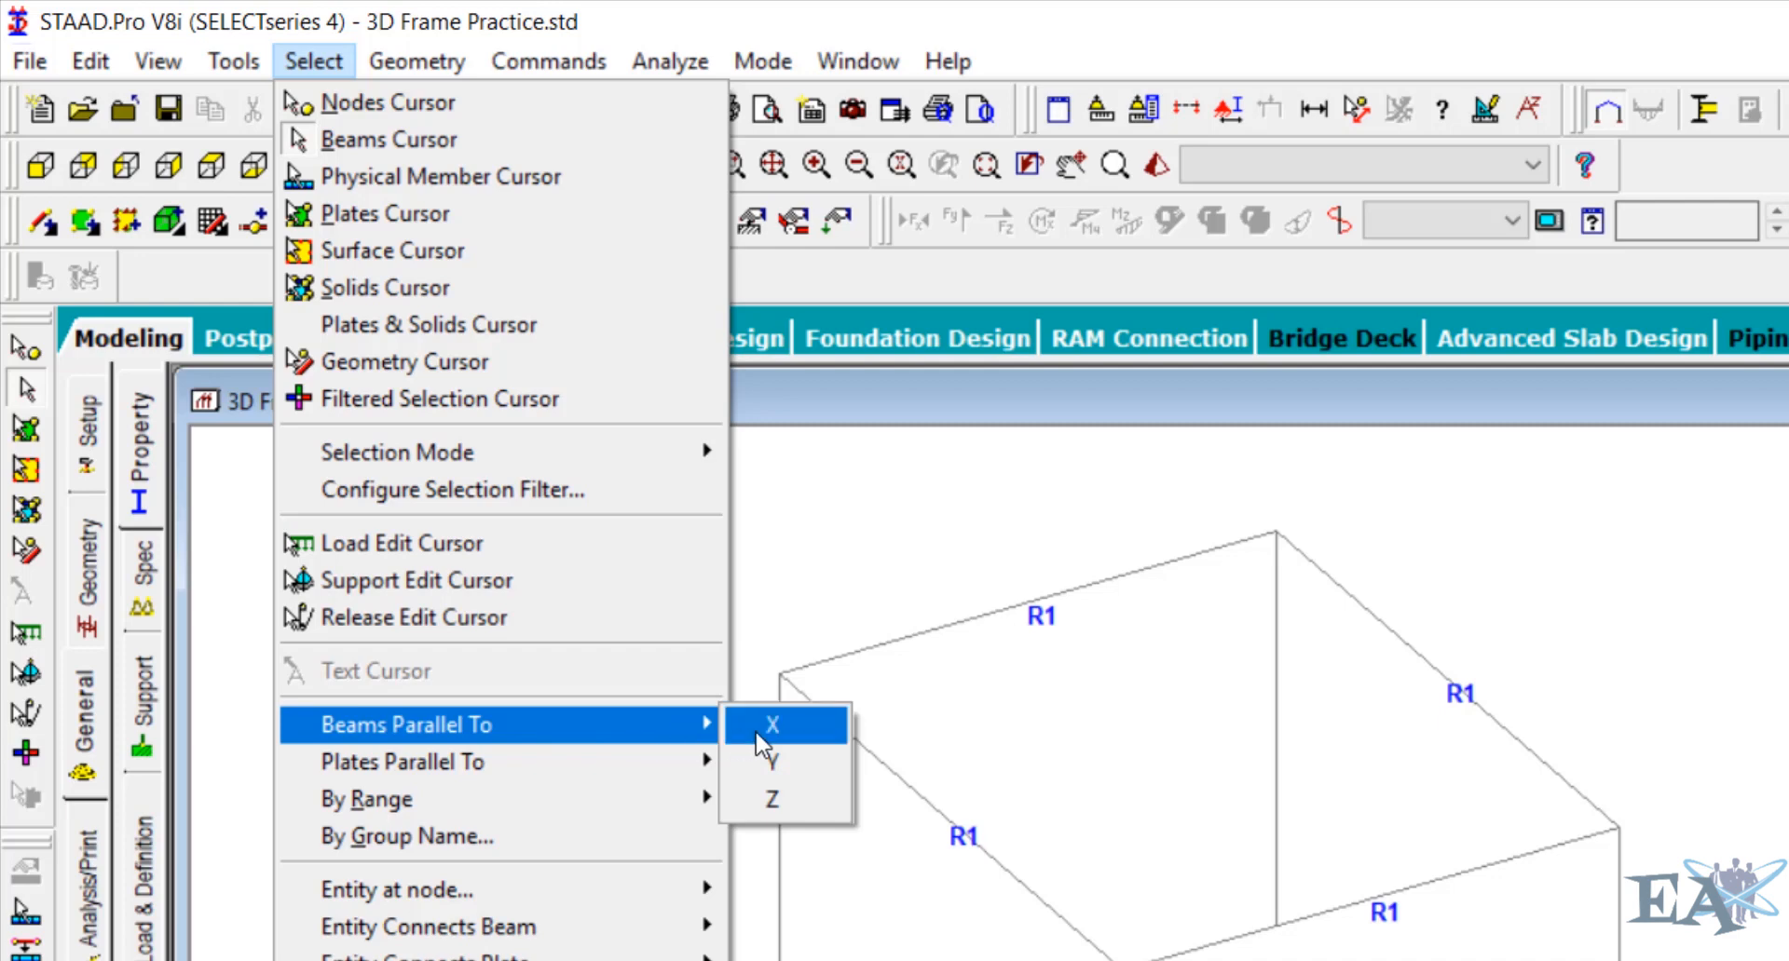
{"action": "left_click", "coordinate": [770, 753]}
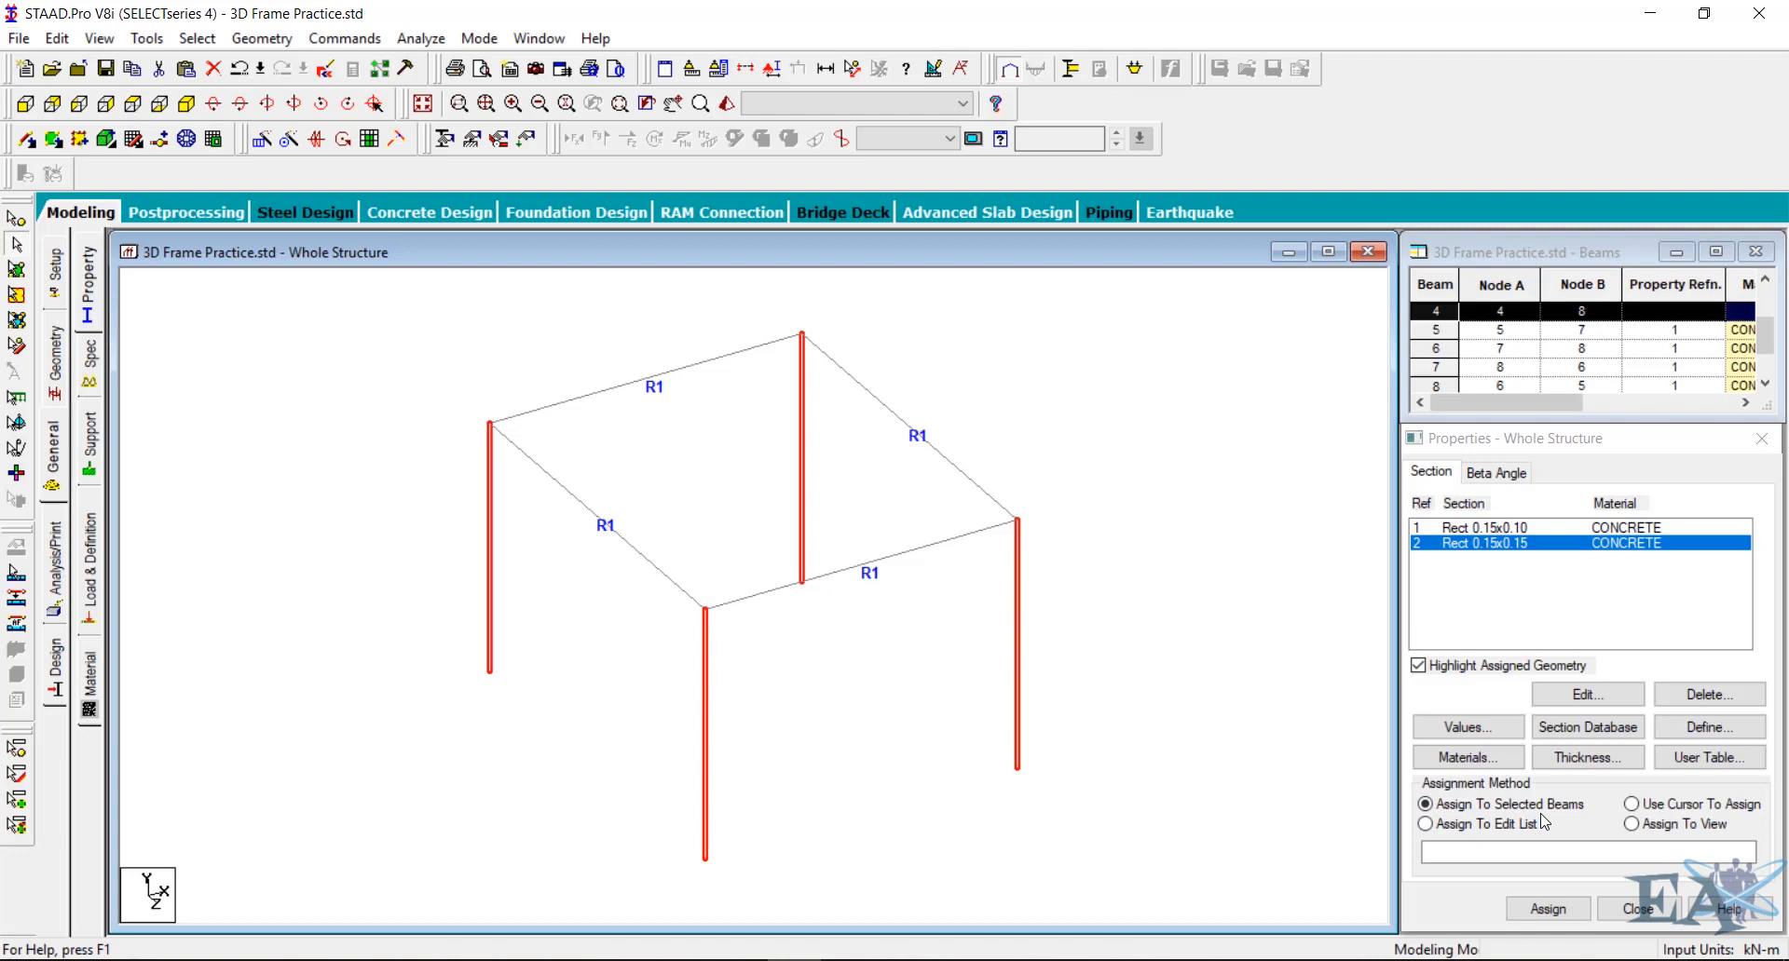
{"action": "left_click", "coordinate": [1549, 912]}
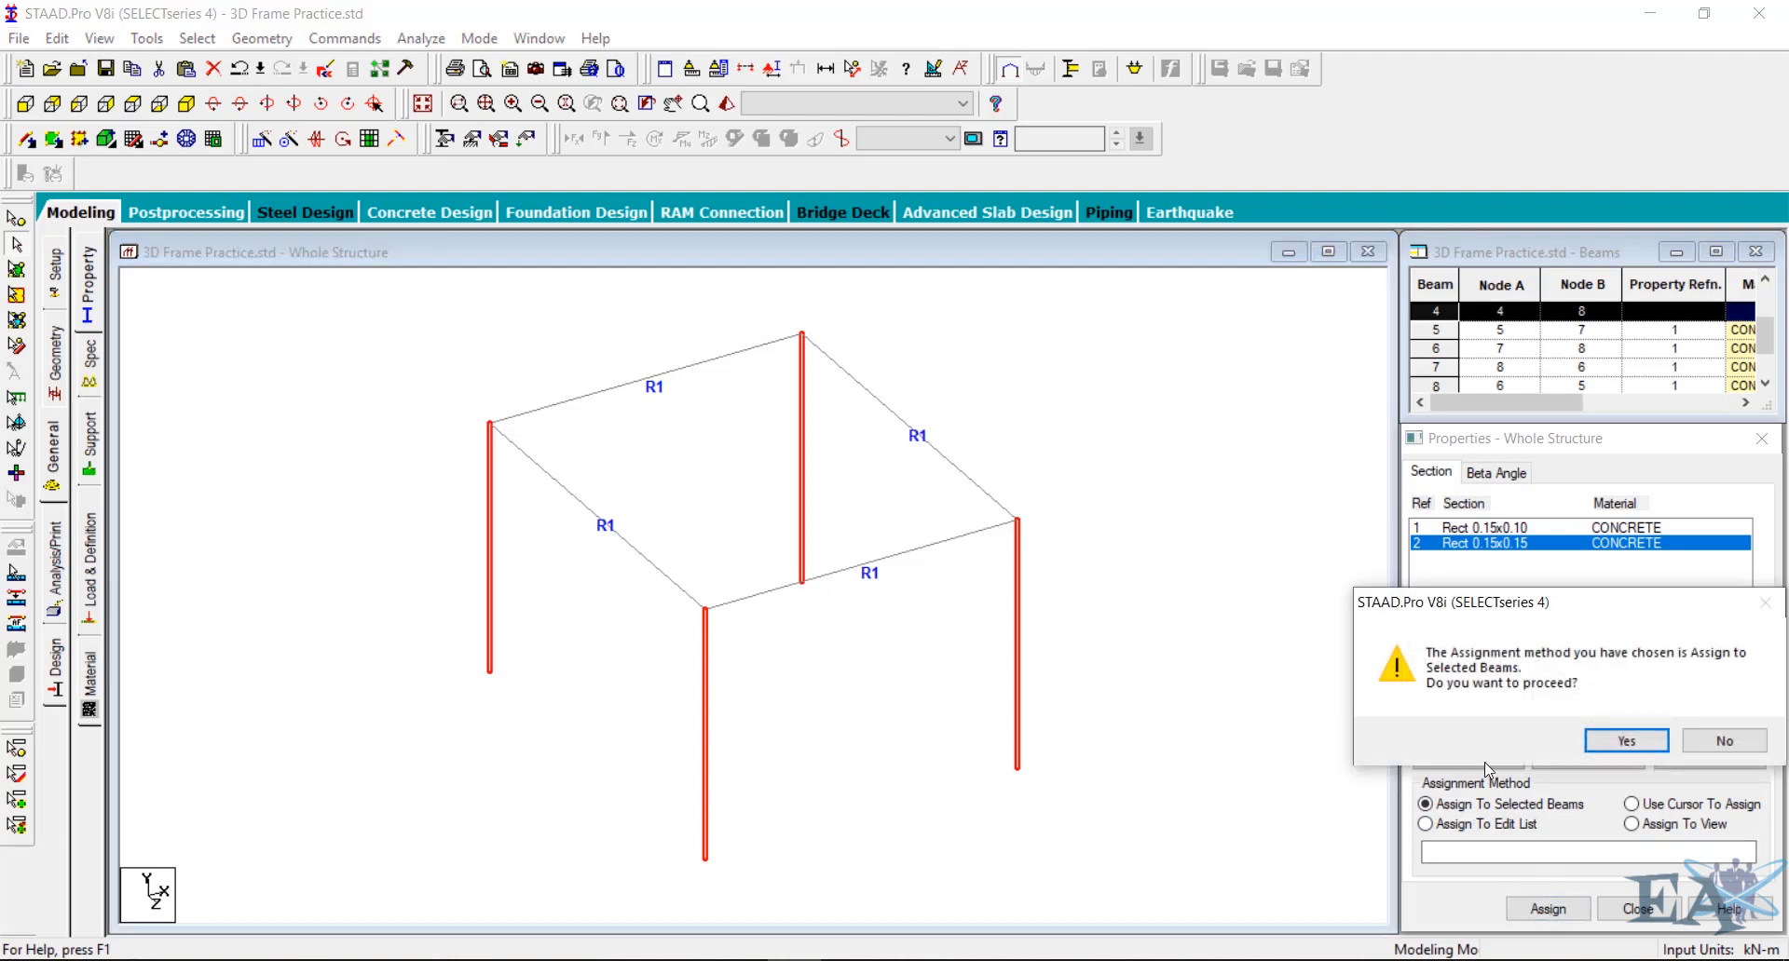
{"action": "left_click", "coordinate": [1621, 740]}
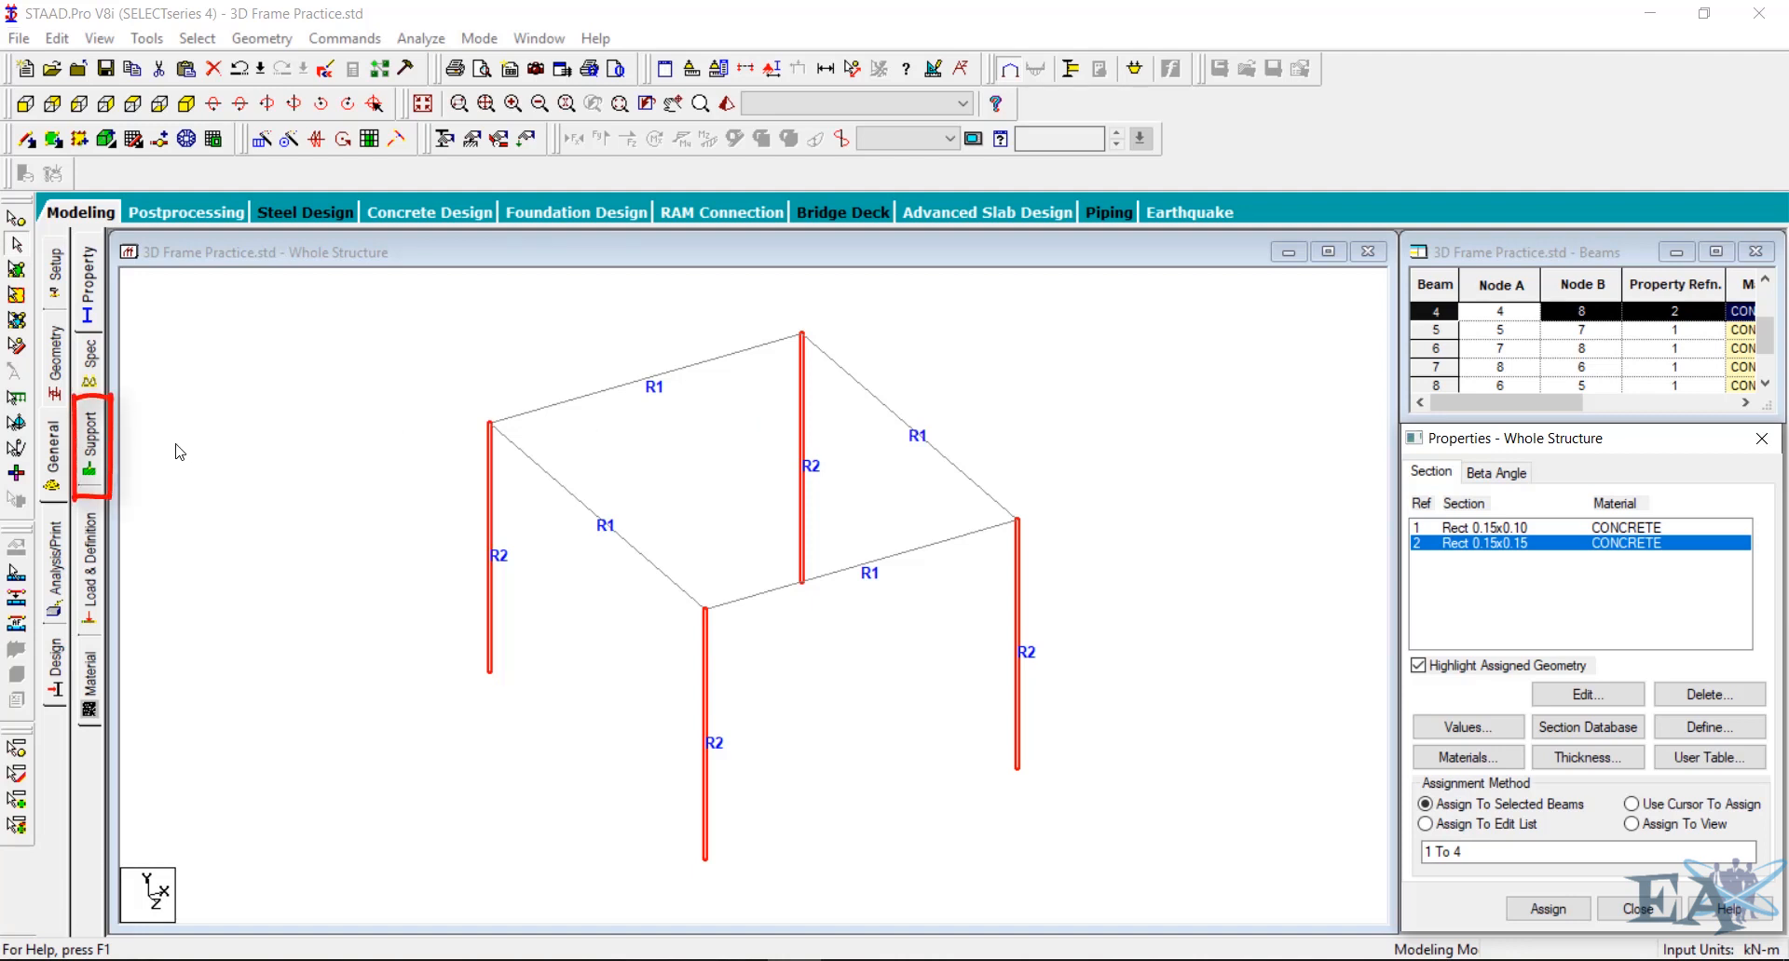
Create a fixed support definition for the structure
{"action": "left_click", "coordinate": [91, 433]}
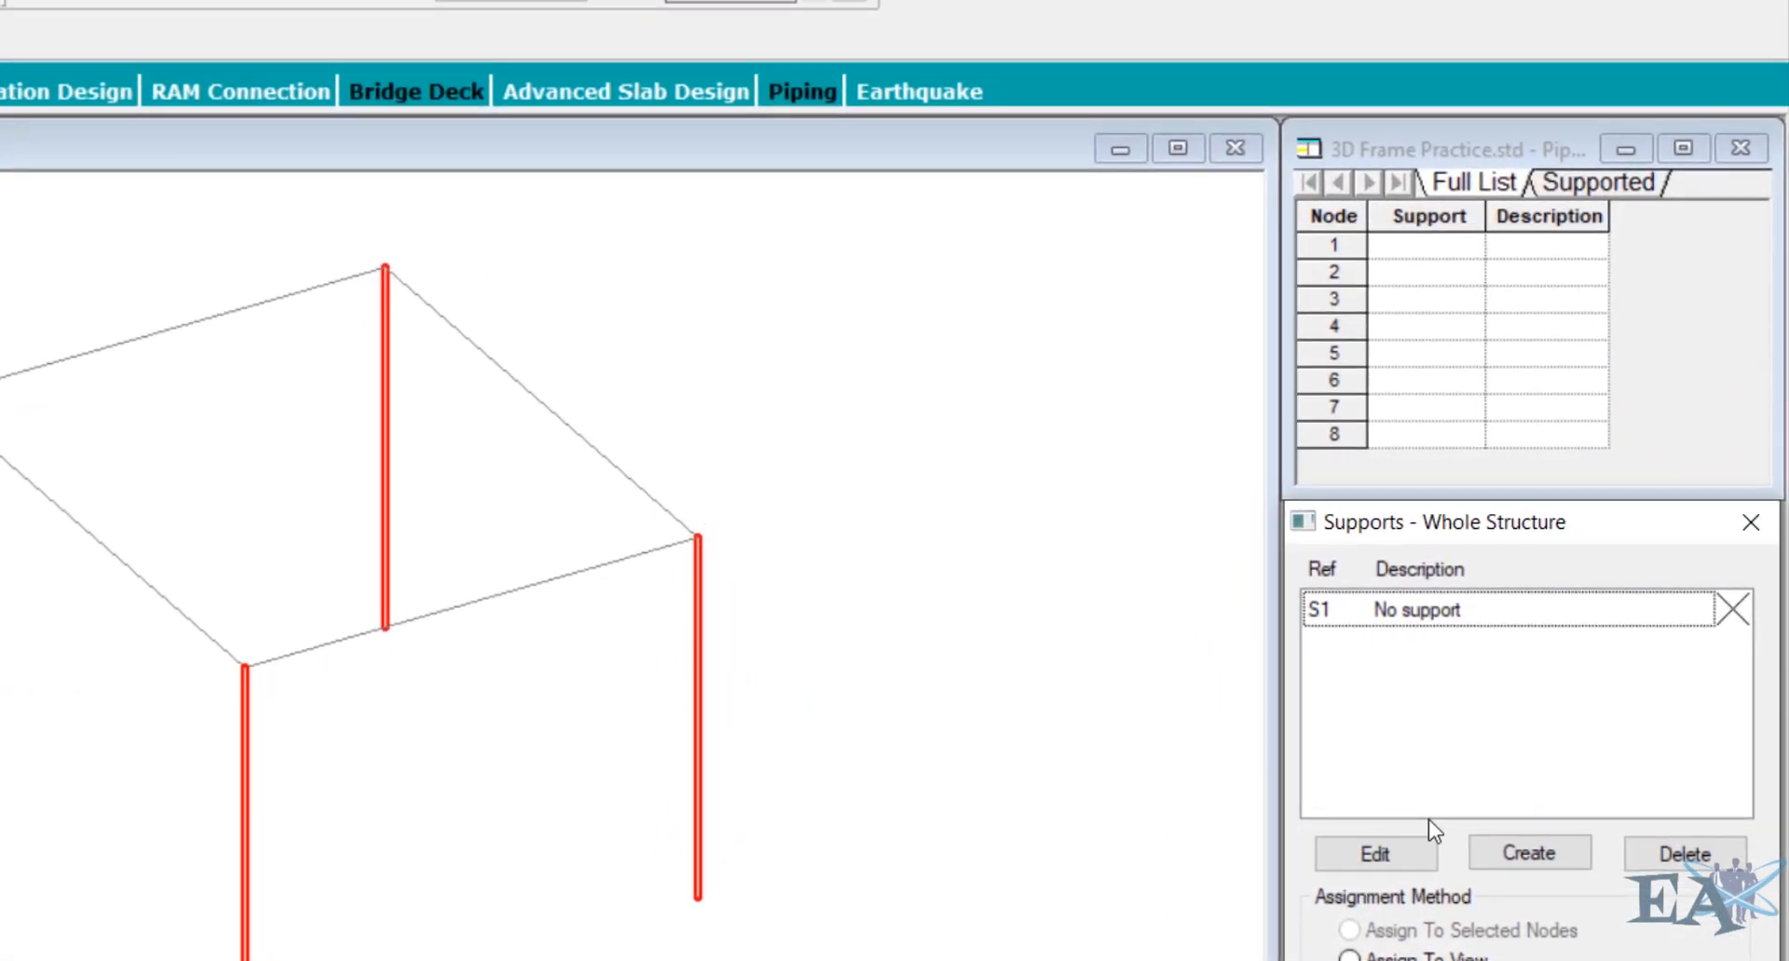
{"action": "left_click", "coordinate": [1531, 853]}
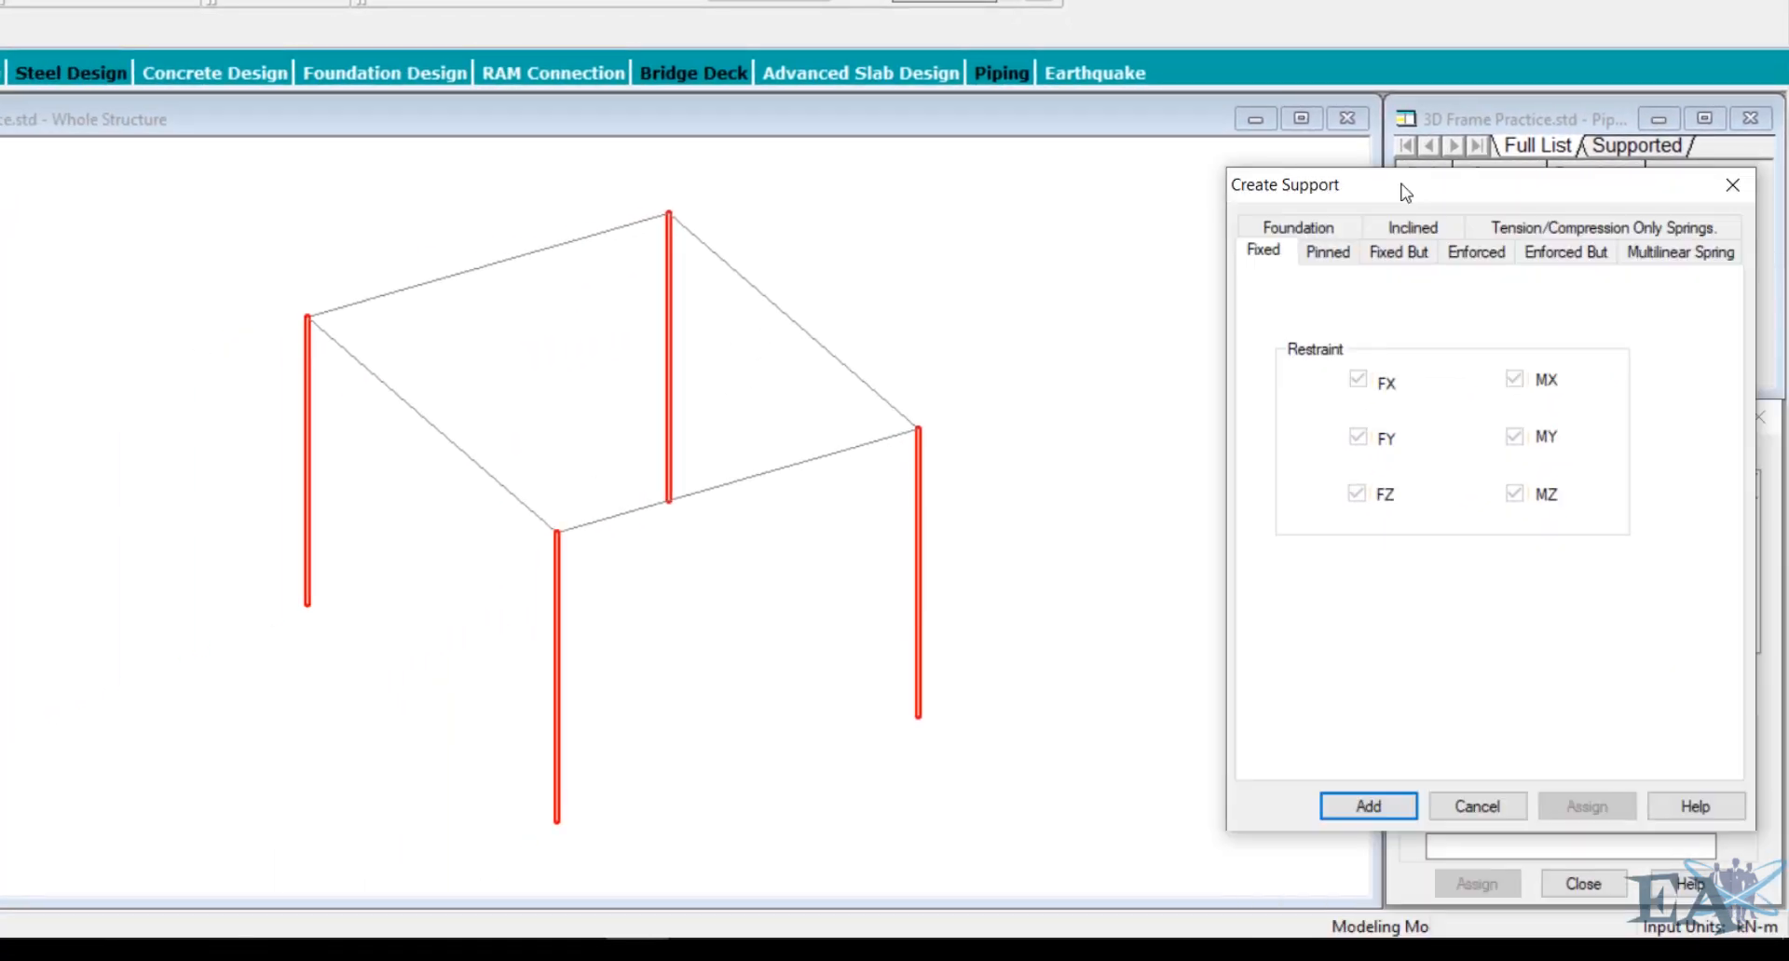
{"action": "left_click", "coordinate": [1368, 806]}
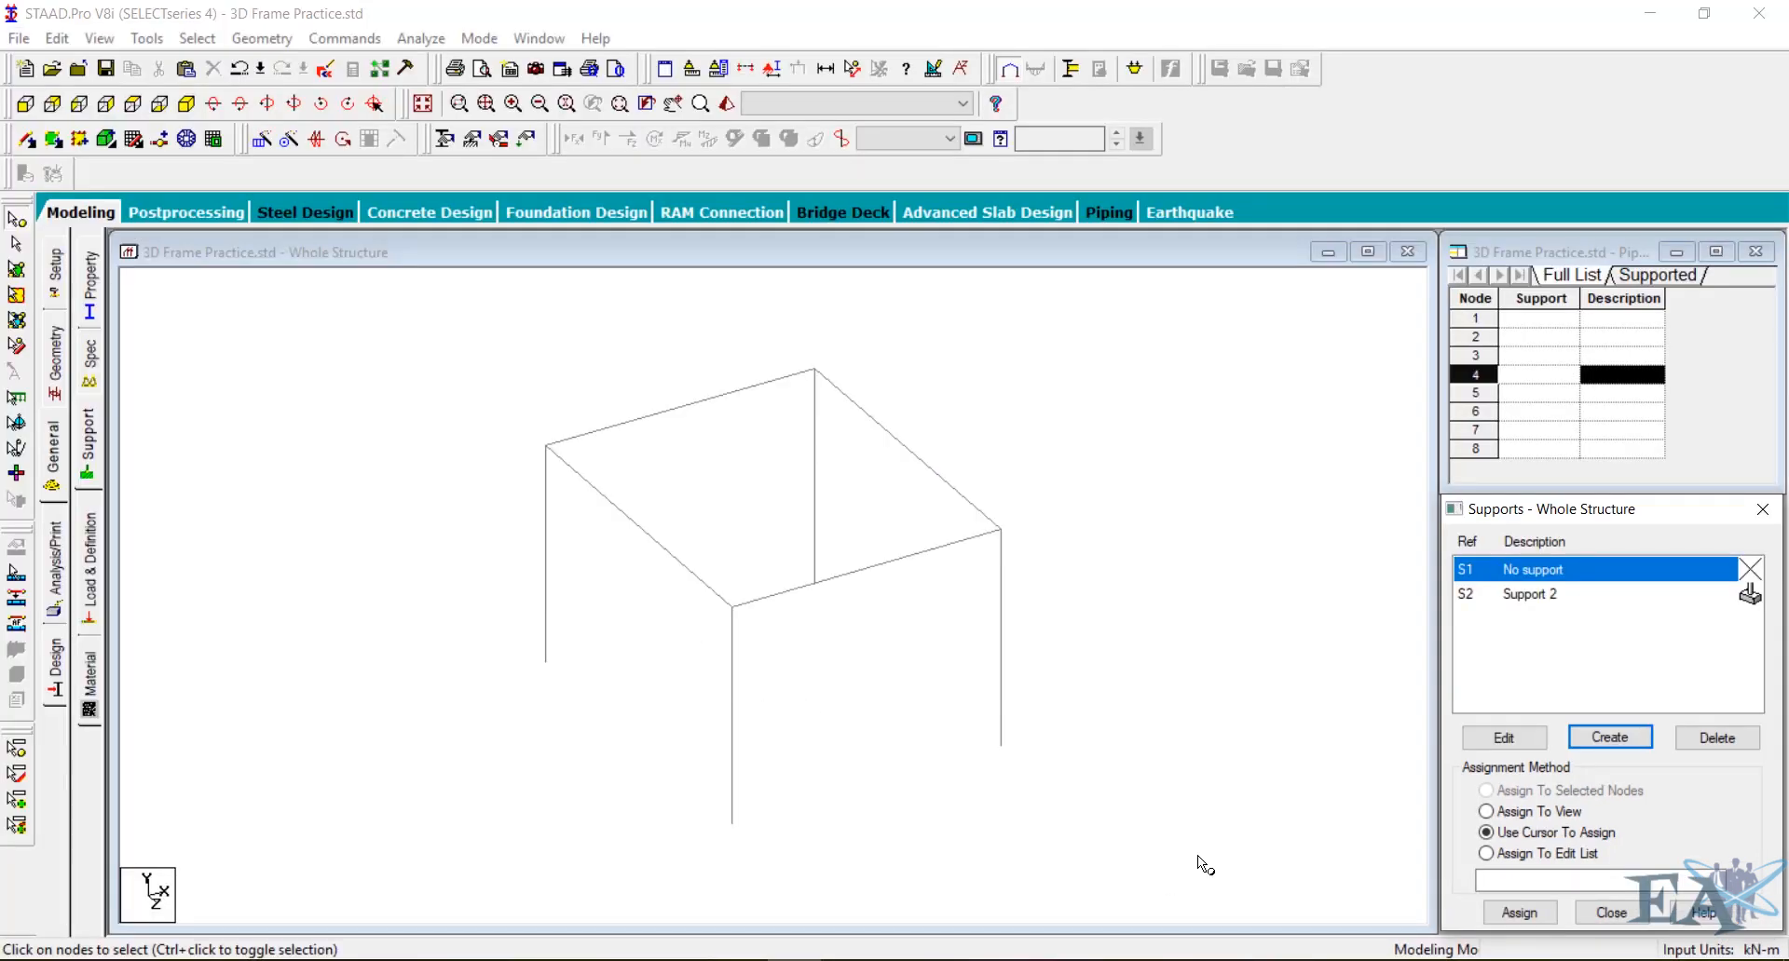
Assign the fixed support to the four column base nodes, selecting them together in the front view and restoring the isometric view
{"action": "left_click", "coordinate": [1551, 598]}
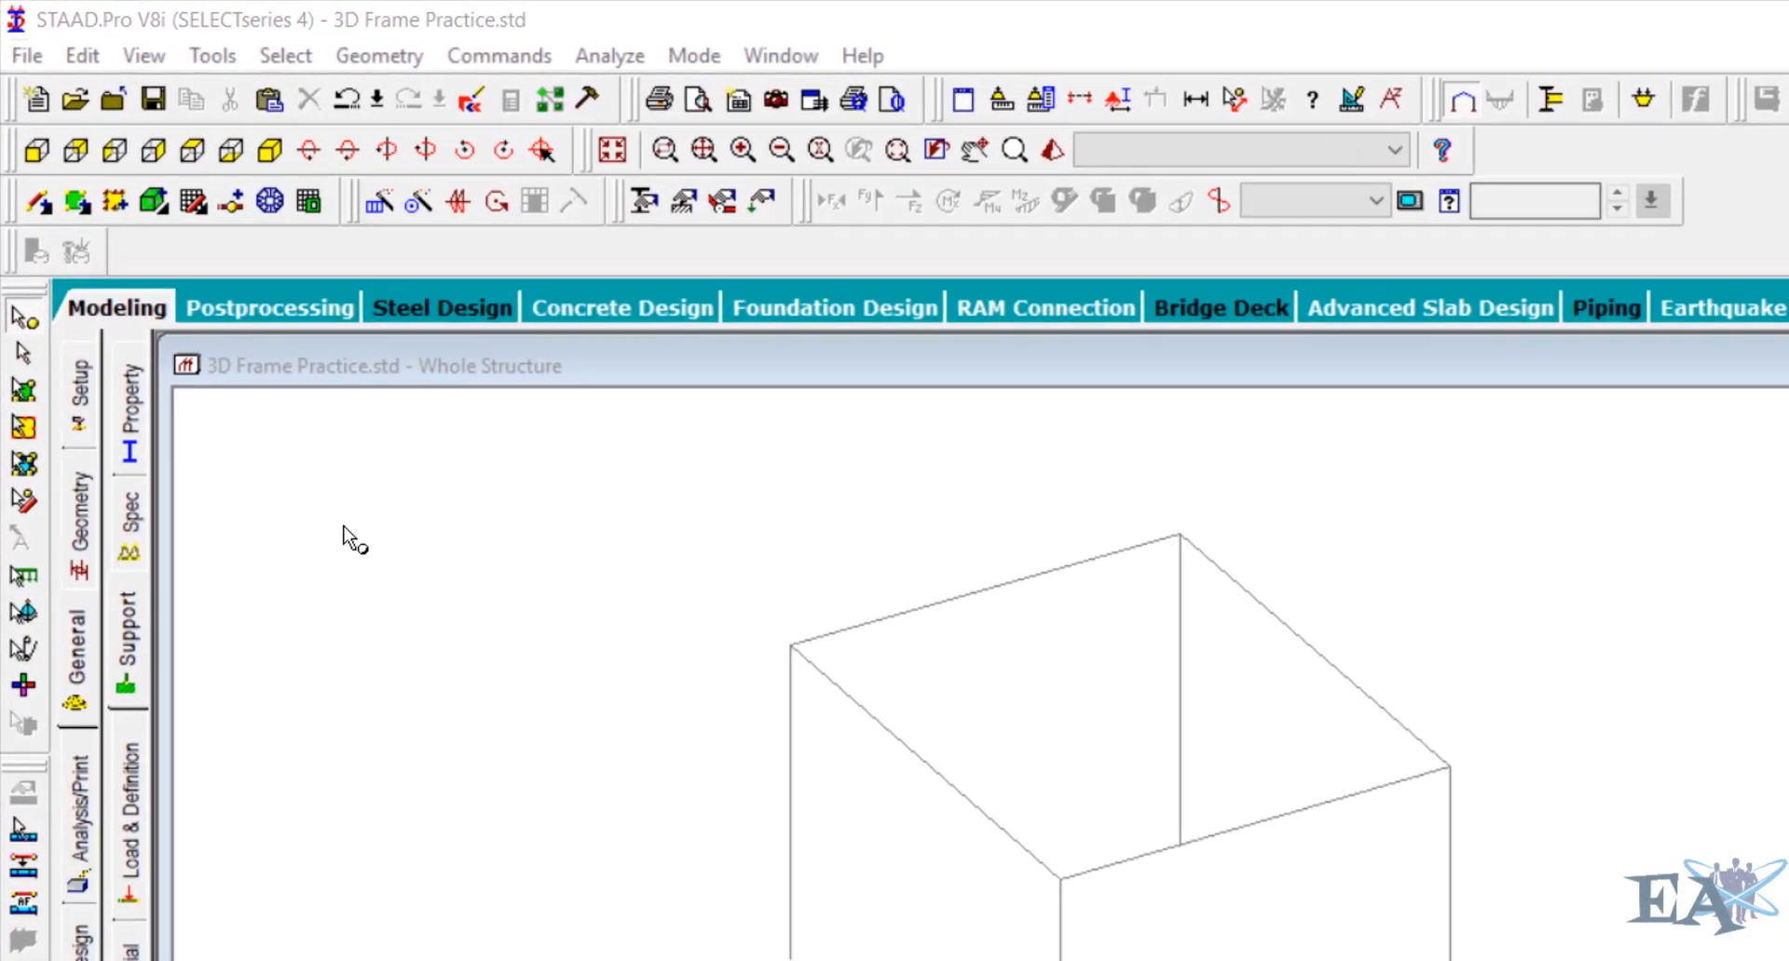
{"action": "left_click", "coordinate": [35, 158]}
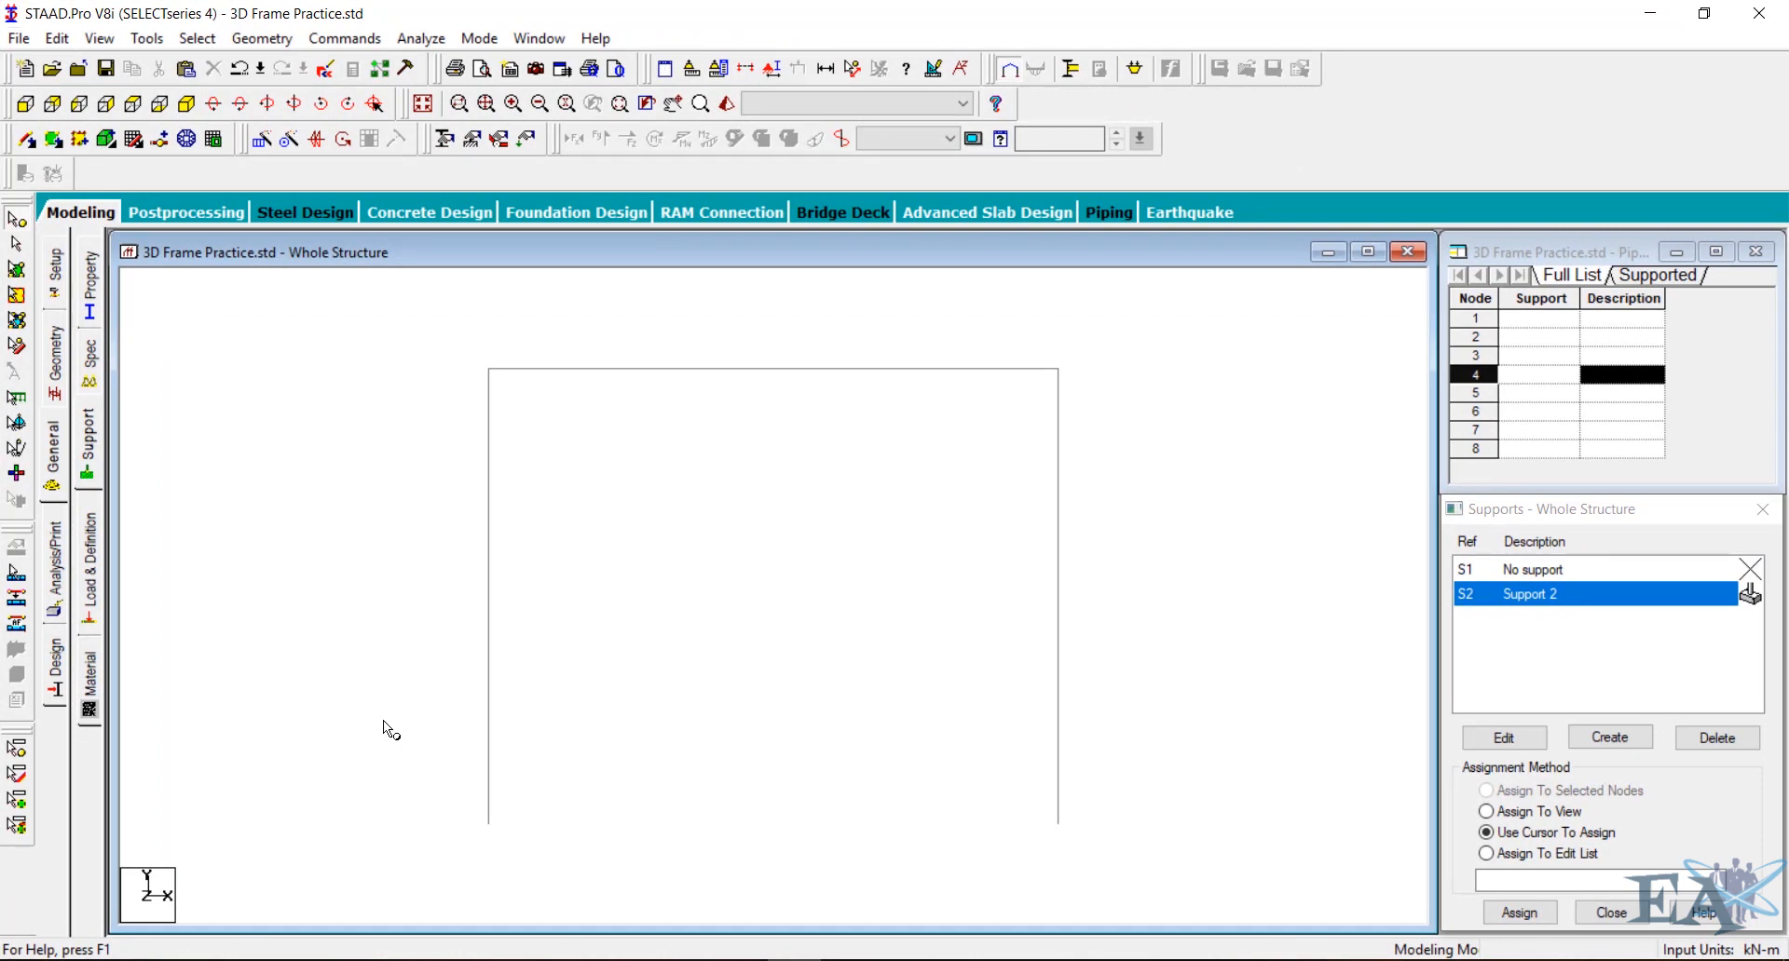
{"action": "left_click_drag", "start_coordinate": [383, 719], "coordinate": [1187, 884]}
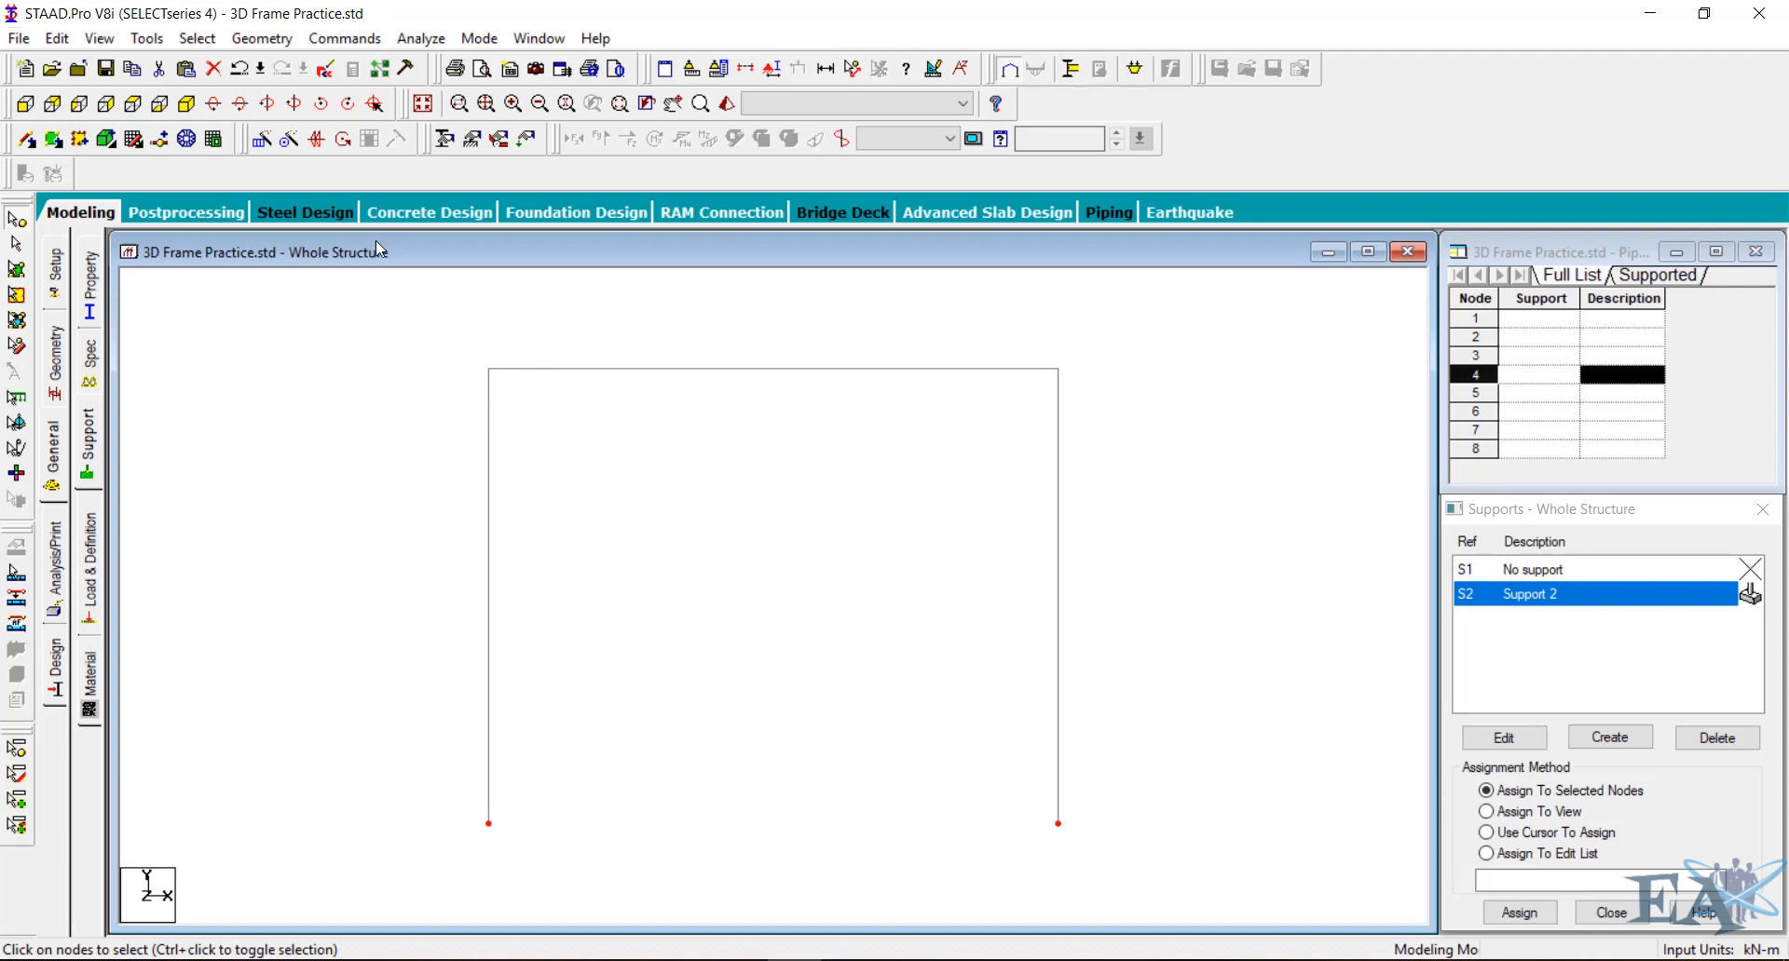
{"action": "left_click", "coordinate": [187, 104]}
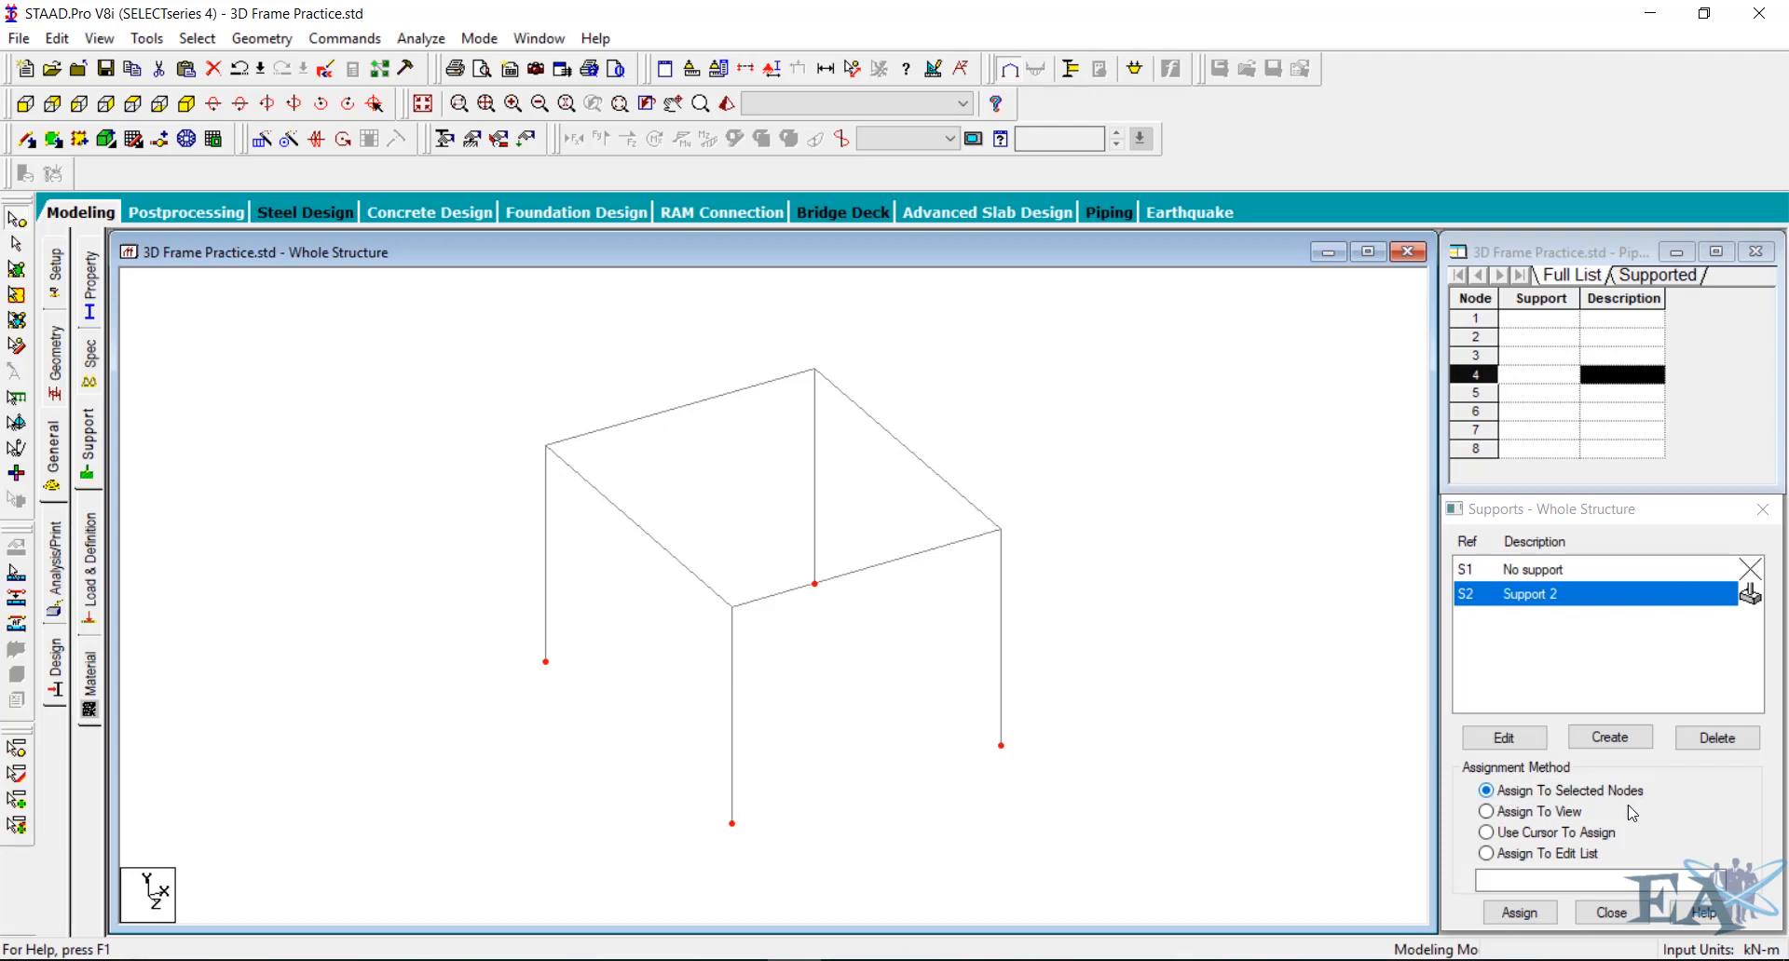
{"action": "left_click", "coordinate": [1519, 913]}
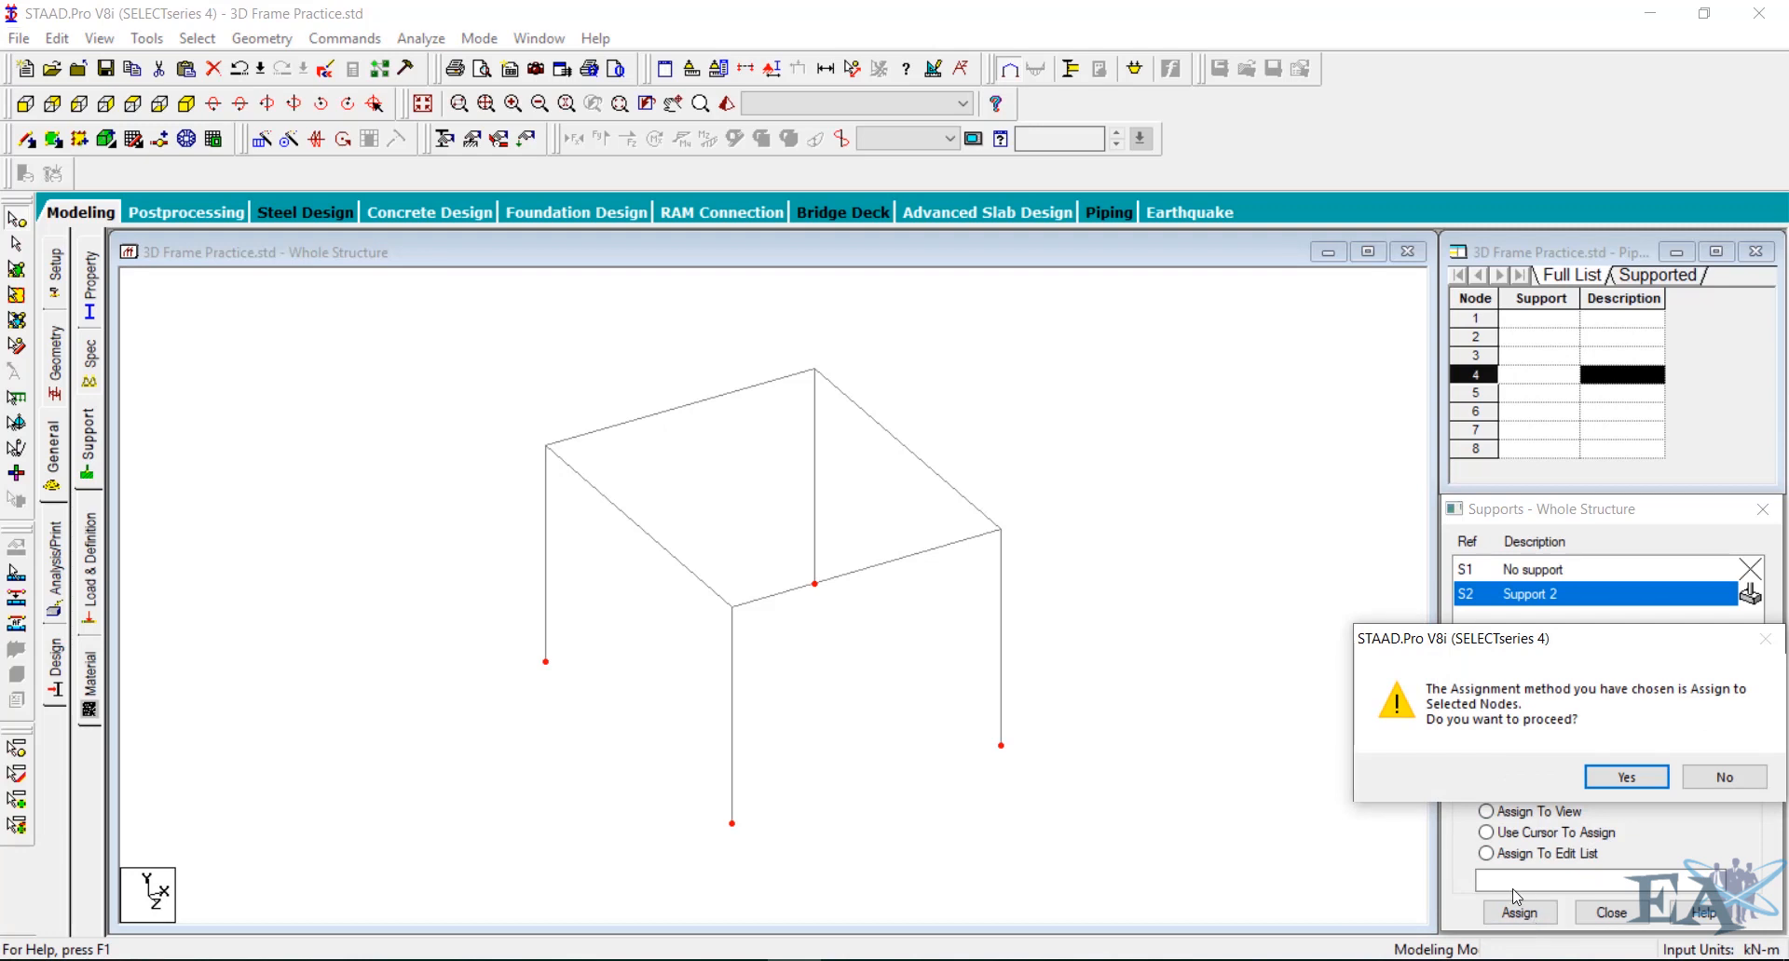
{"action": "left_click", "coordinate": [1623, 781]}
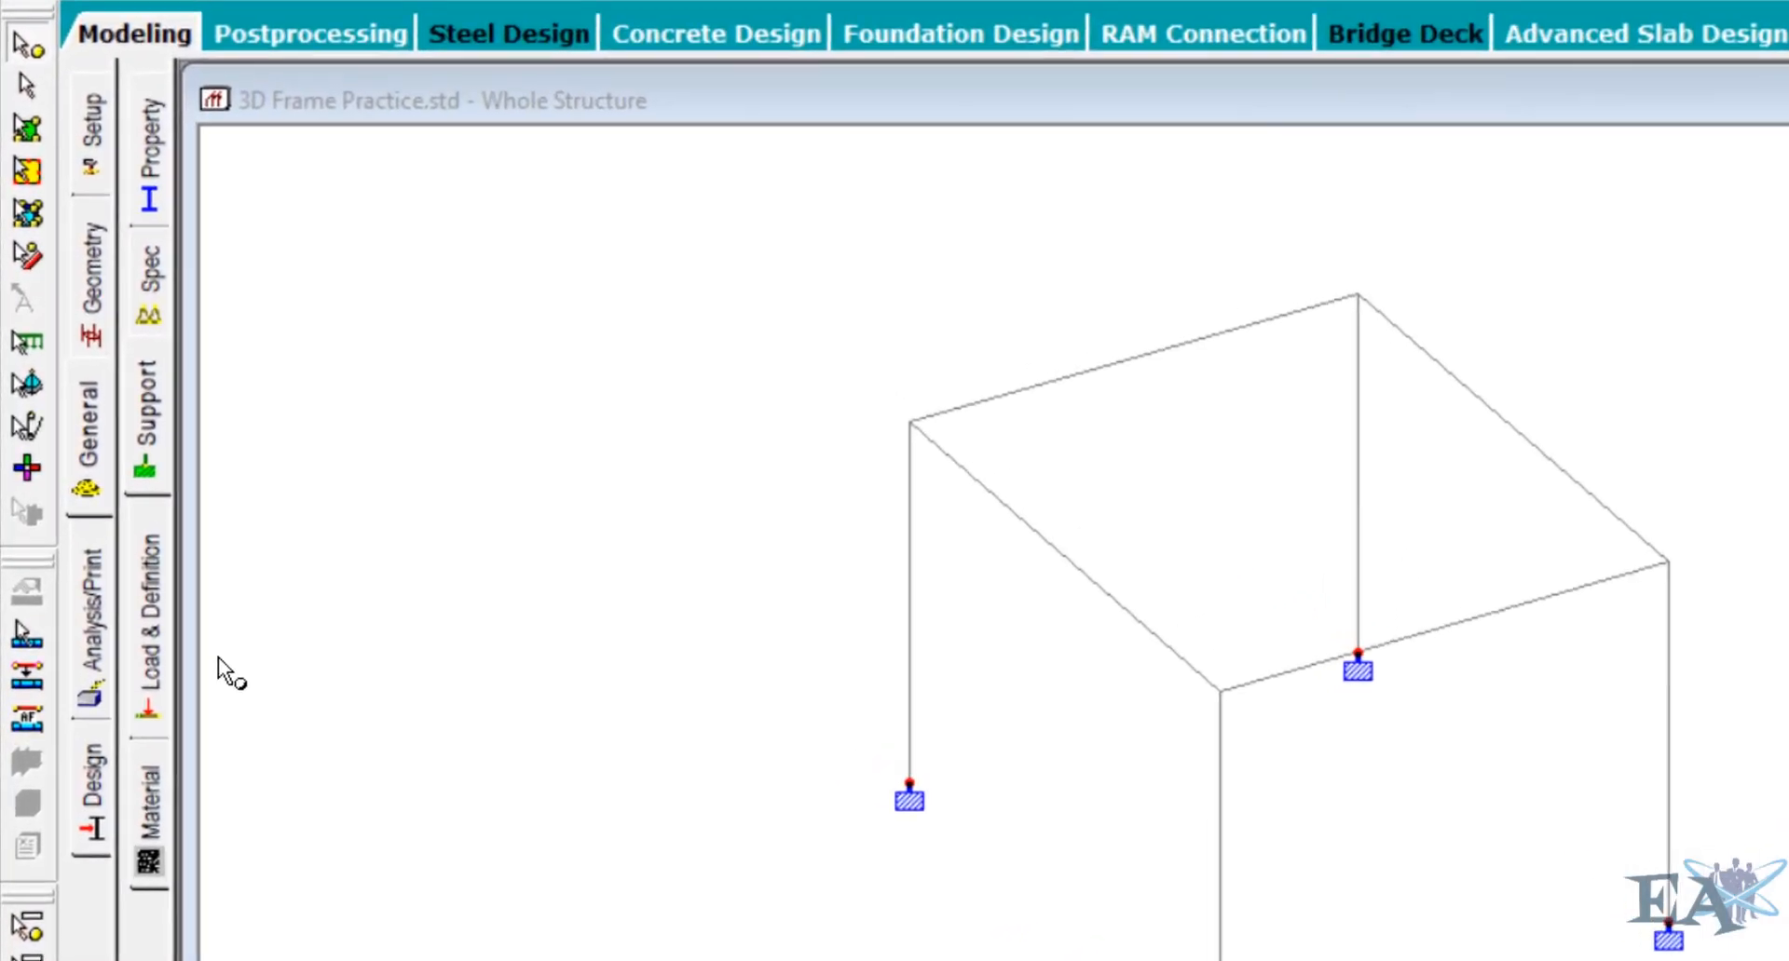
Add primary load case 1 with loading type Dead and the title Dead
{"action": "left_click", "coordinate": [155, 652]}
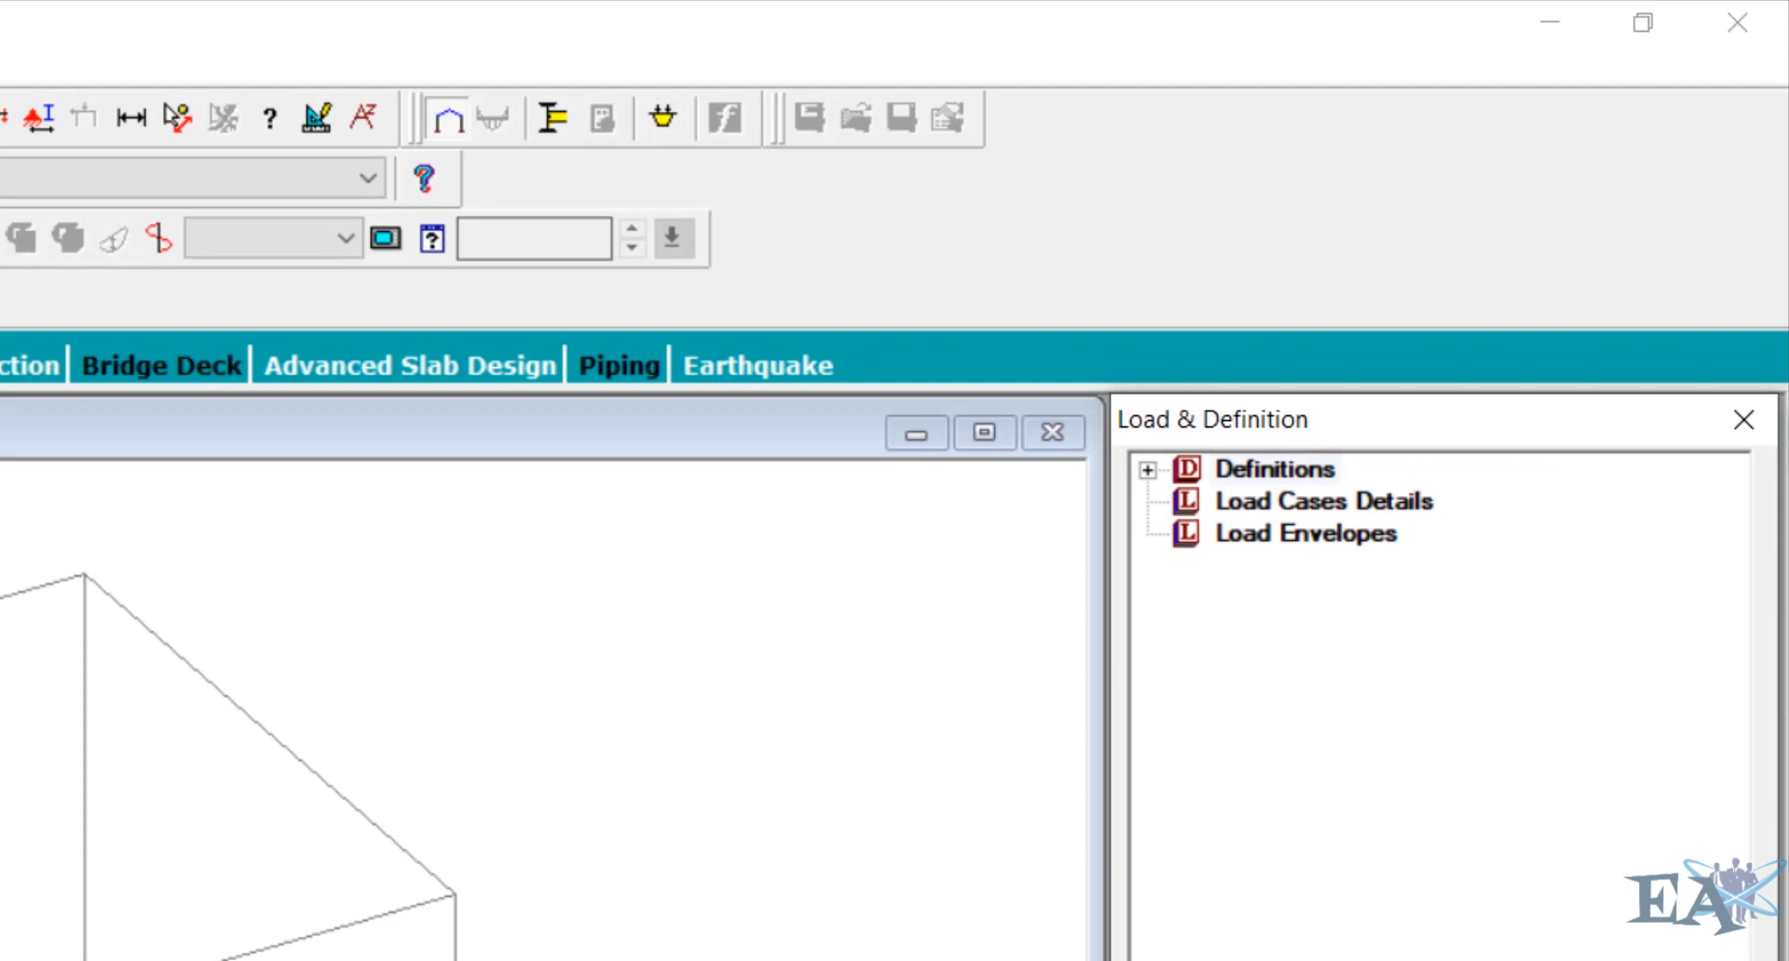
{"action": "left_click", "coordinate": [1311, 509]}
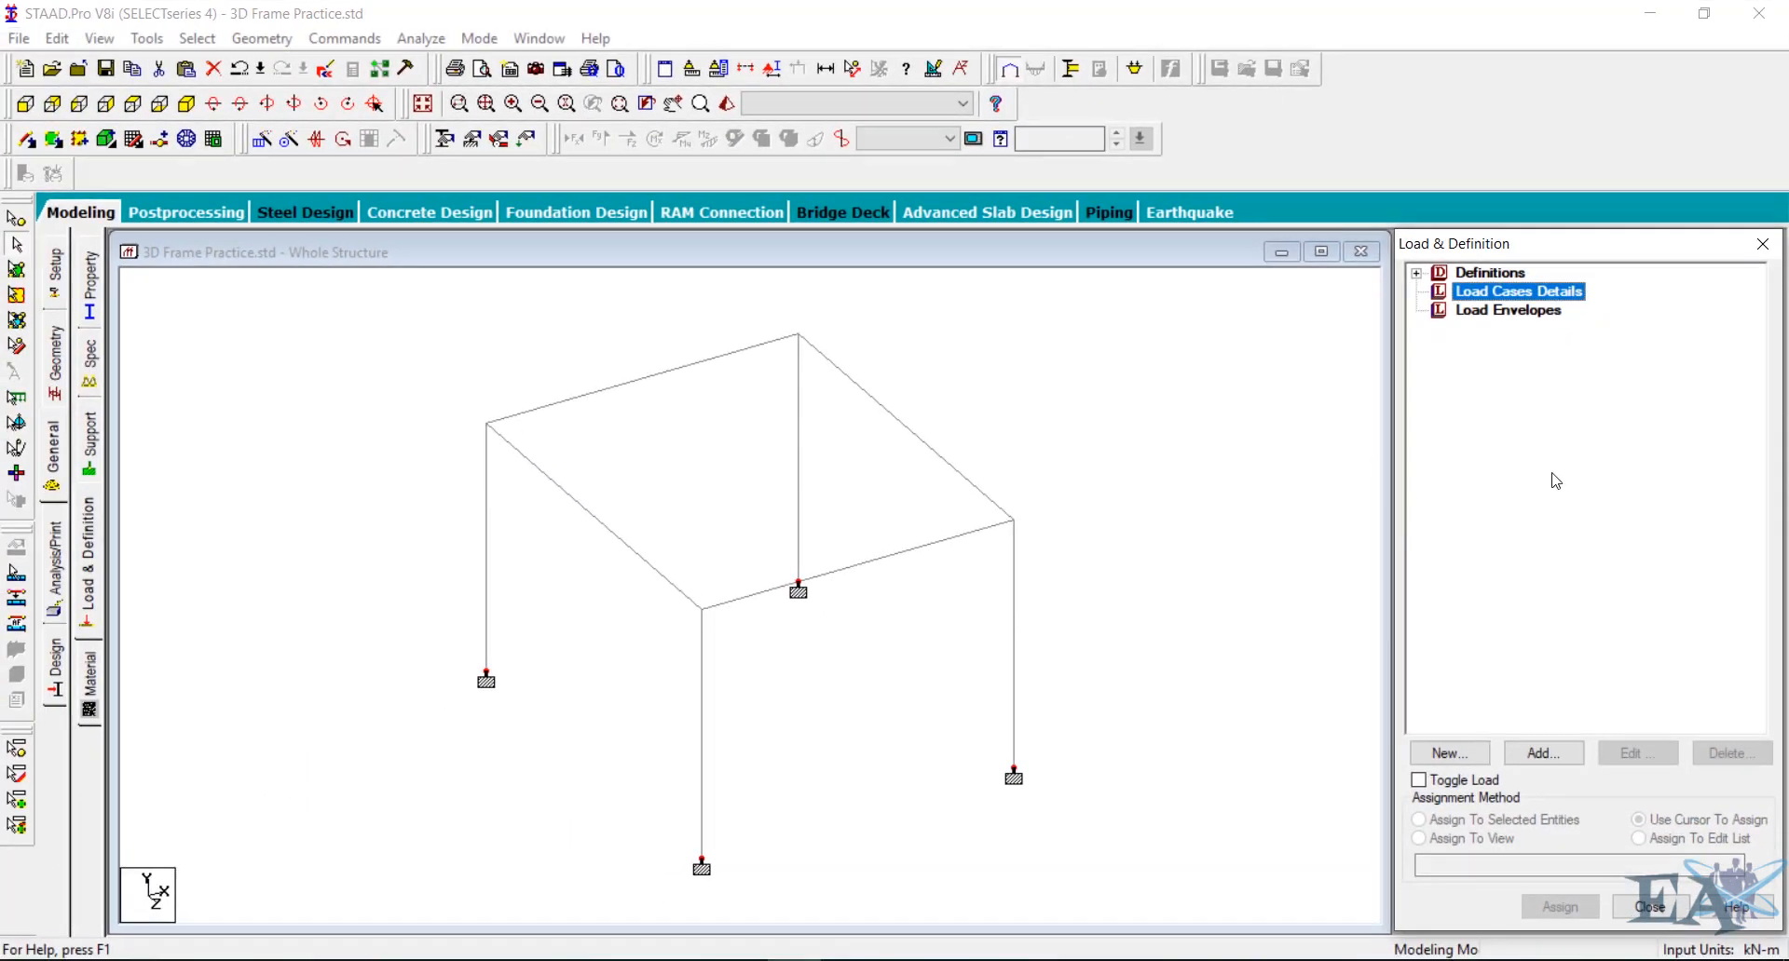
{"action": "left_click", "coordinate": [1544, 754]}
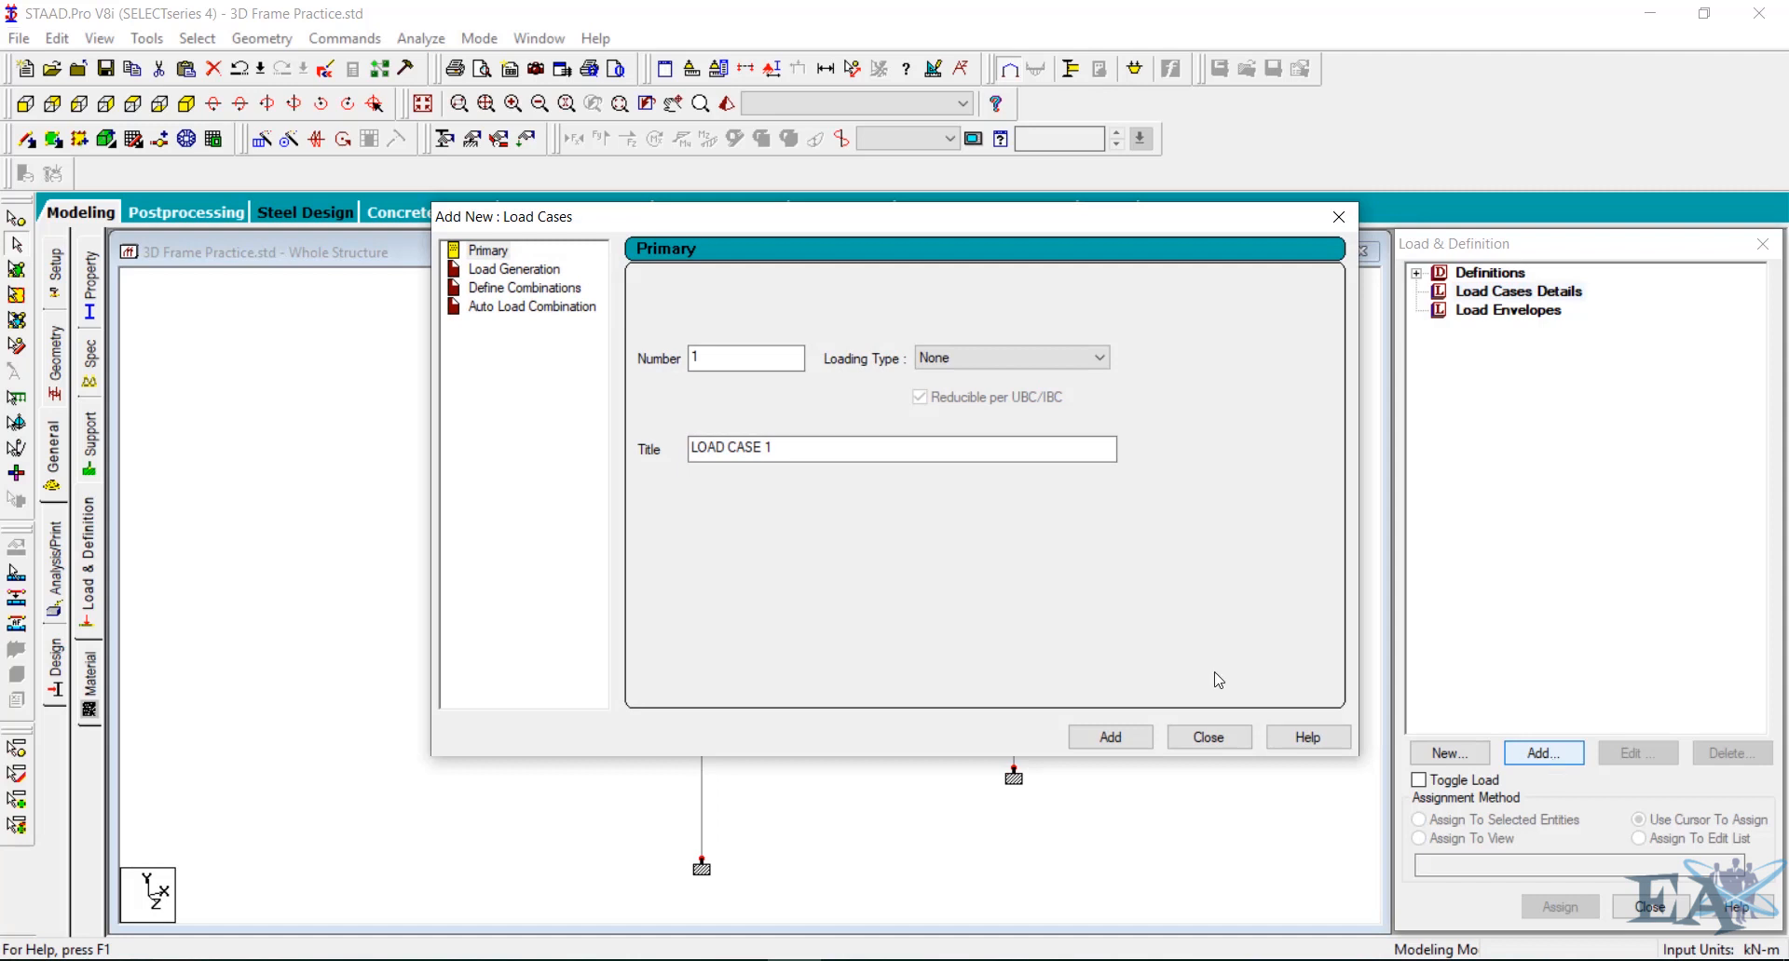
{"action": "left_click", "coordinate": [488, 253]}
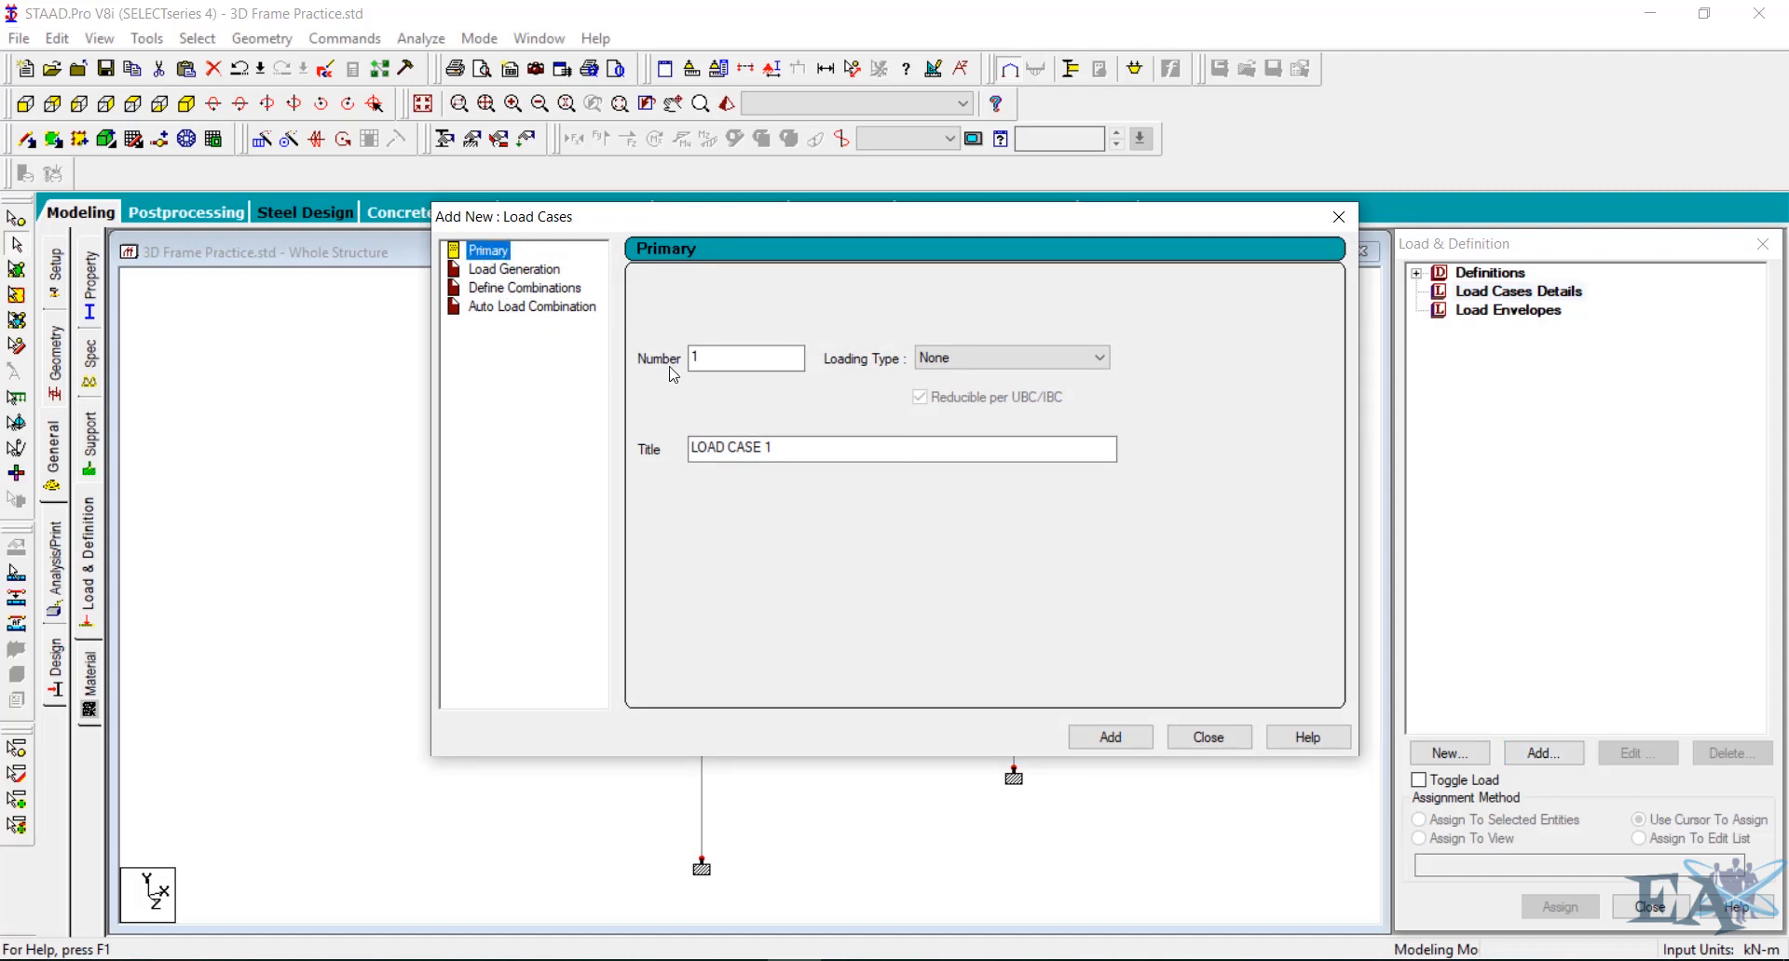
{"action": "left_click", "coordinate": [988, 358]}
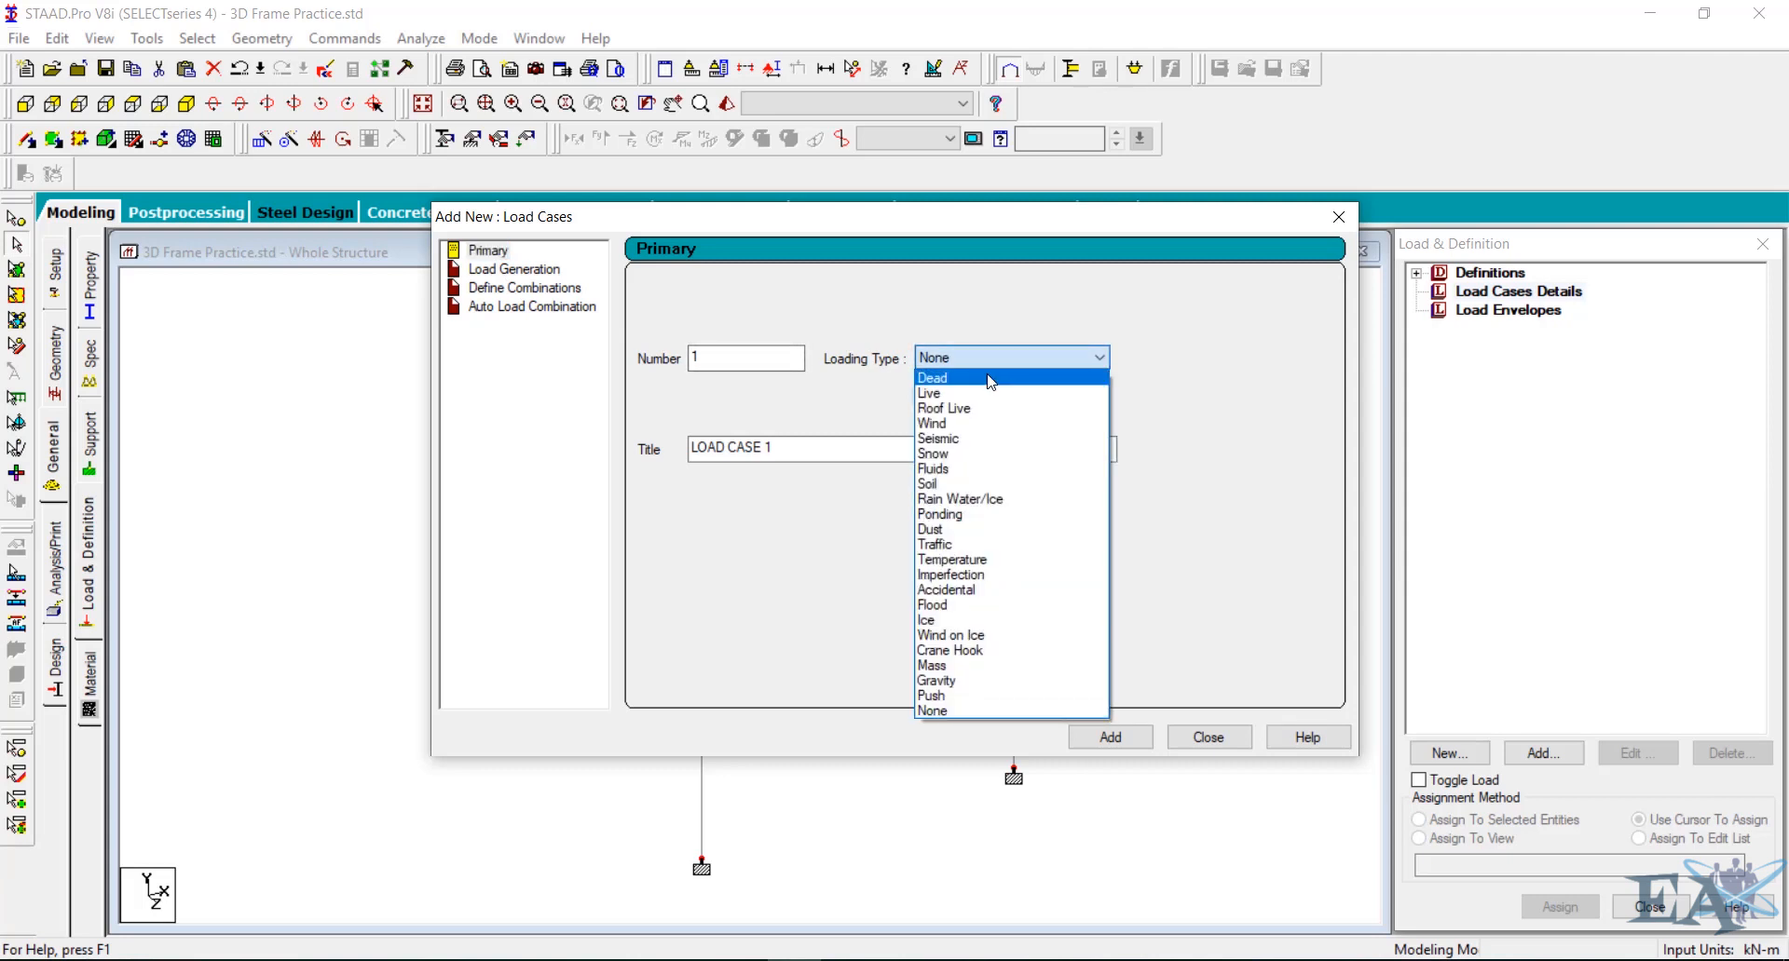
{"action": "left_click", "coordinate": [989, 377]}
{"action": "left_click", "coordinate": [790, 446]}
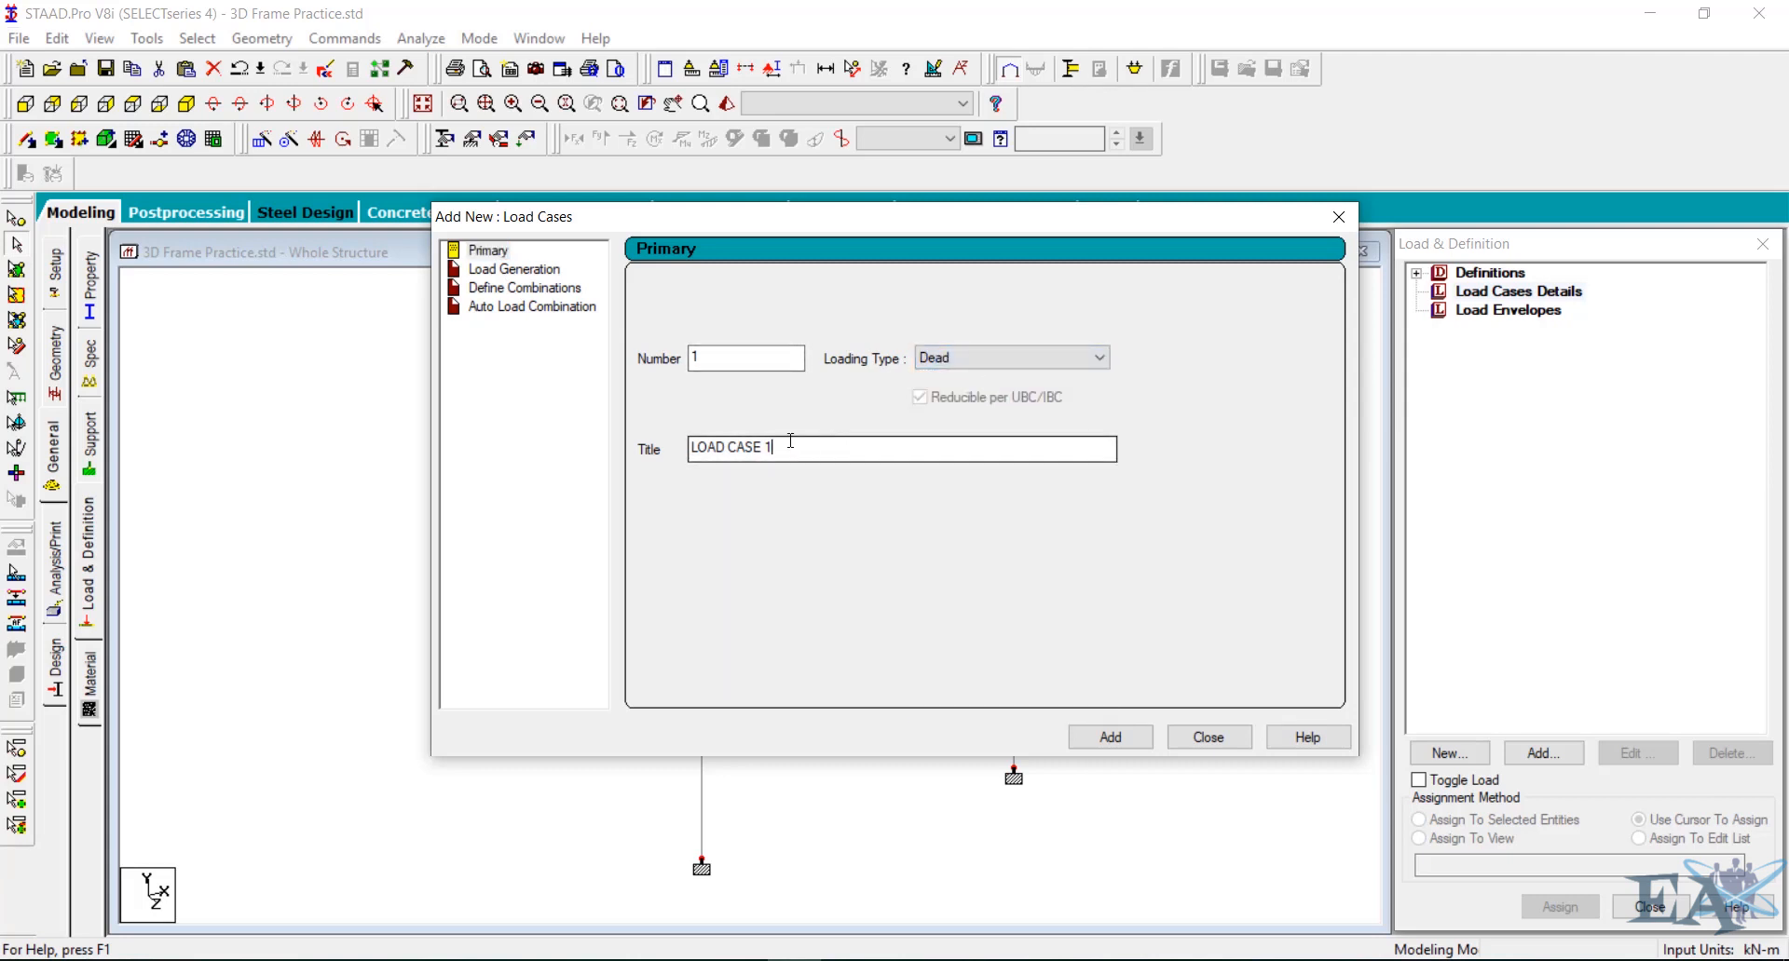
{"action": "left_click_drag", "start_coordinate": [790, 446], "coordinate": [591, 448]}
{"action": "type", "text": "Dead"}
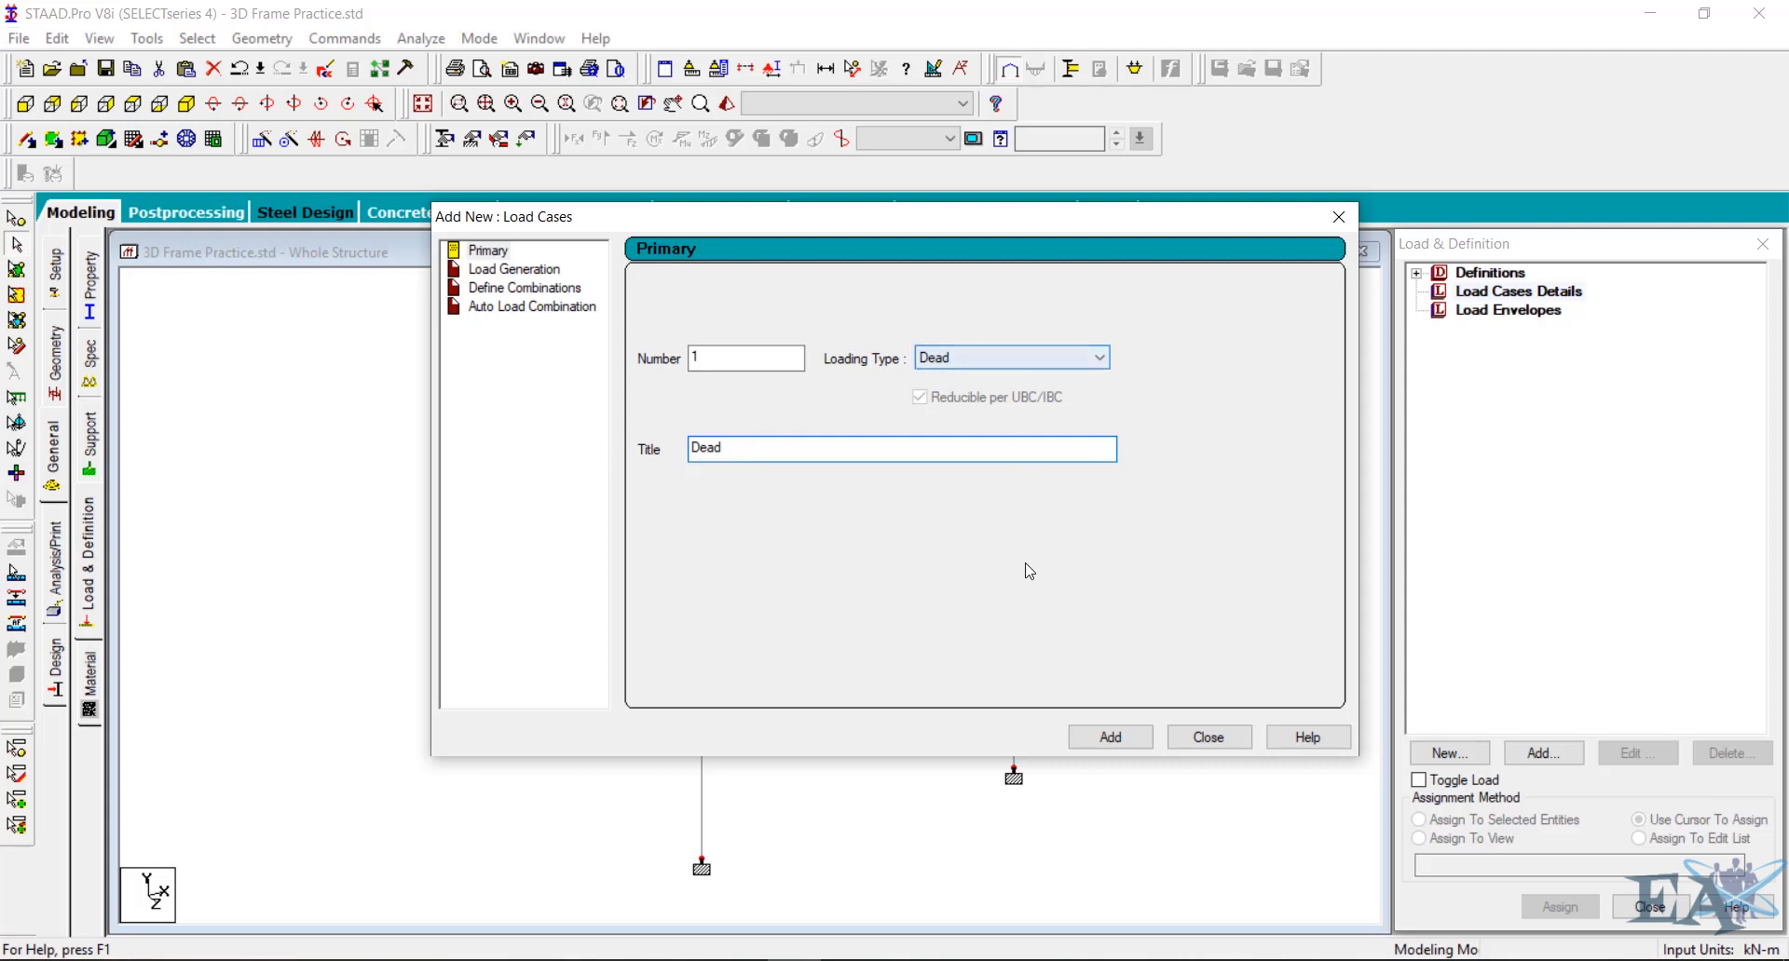
{"action": "left_click", "coordinate": [1109, 737]}
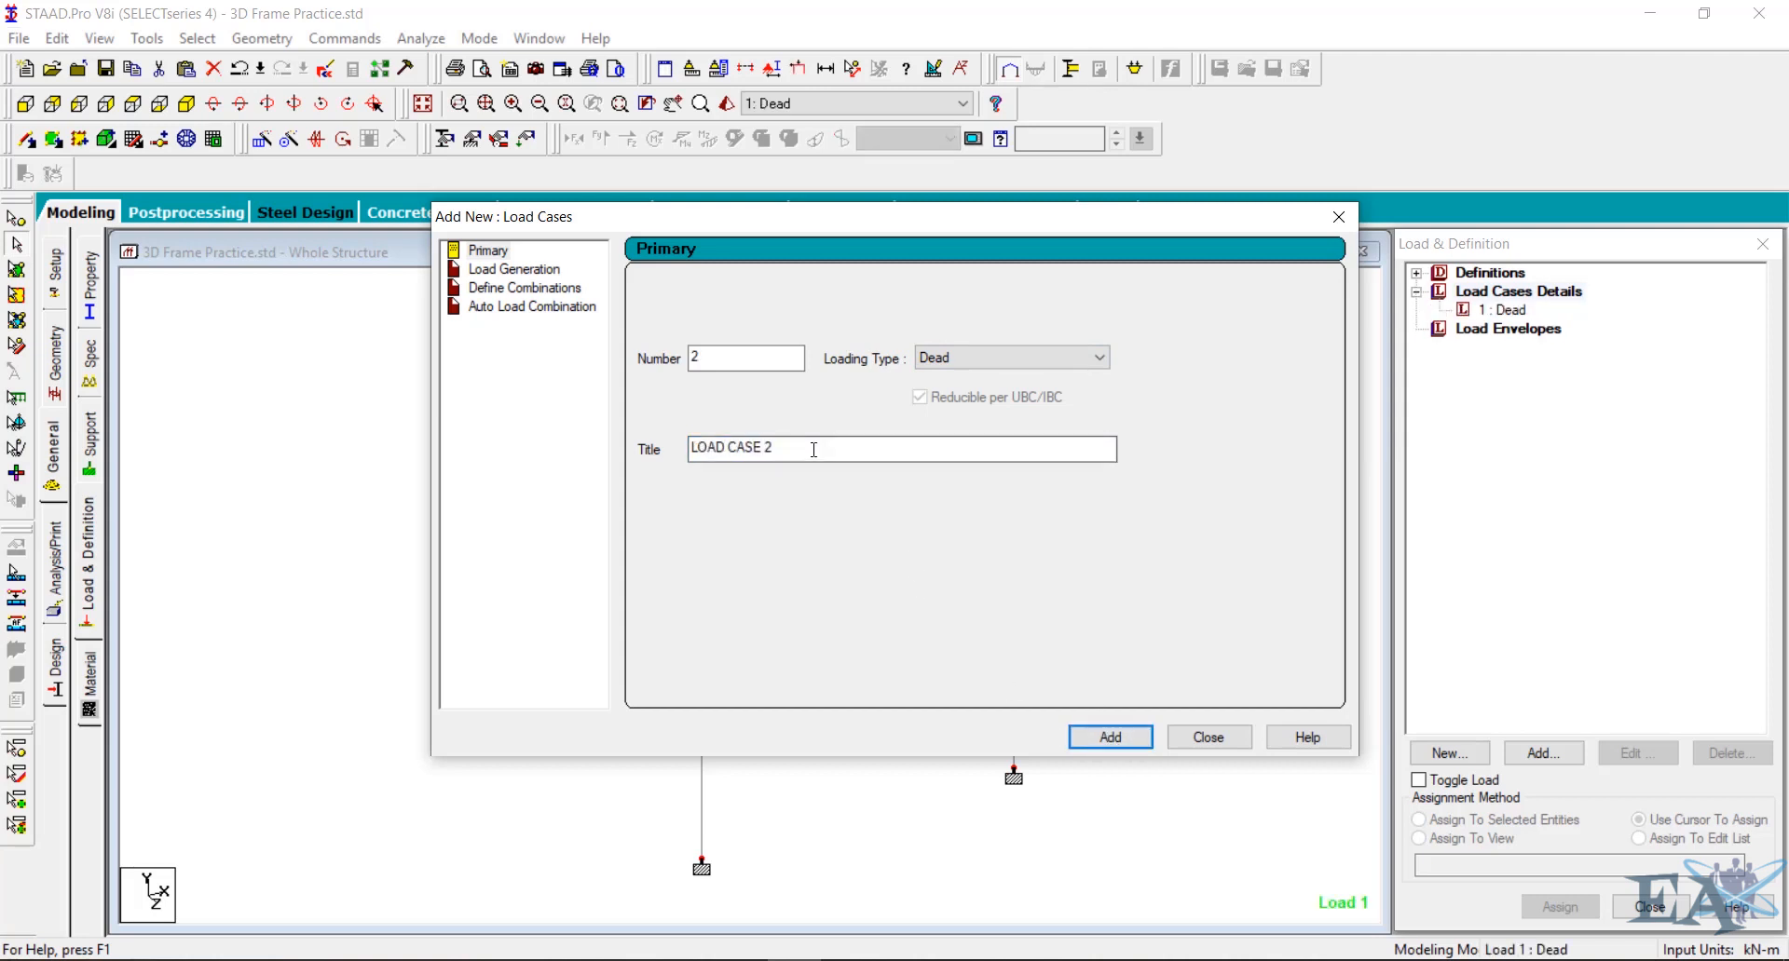
Add primary load case 2 with the title Live and loading type Live, and finish adding load cases
{"action": "left_click_drag", "start_coordinate": [808, 450], "coordinate": [523, 459]}
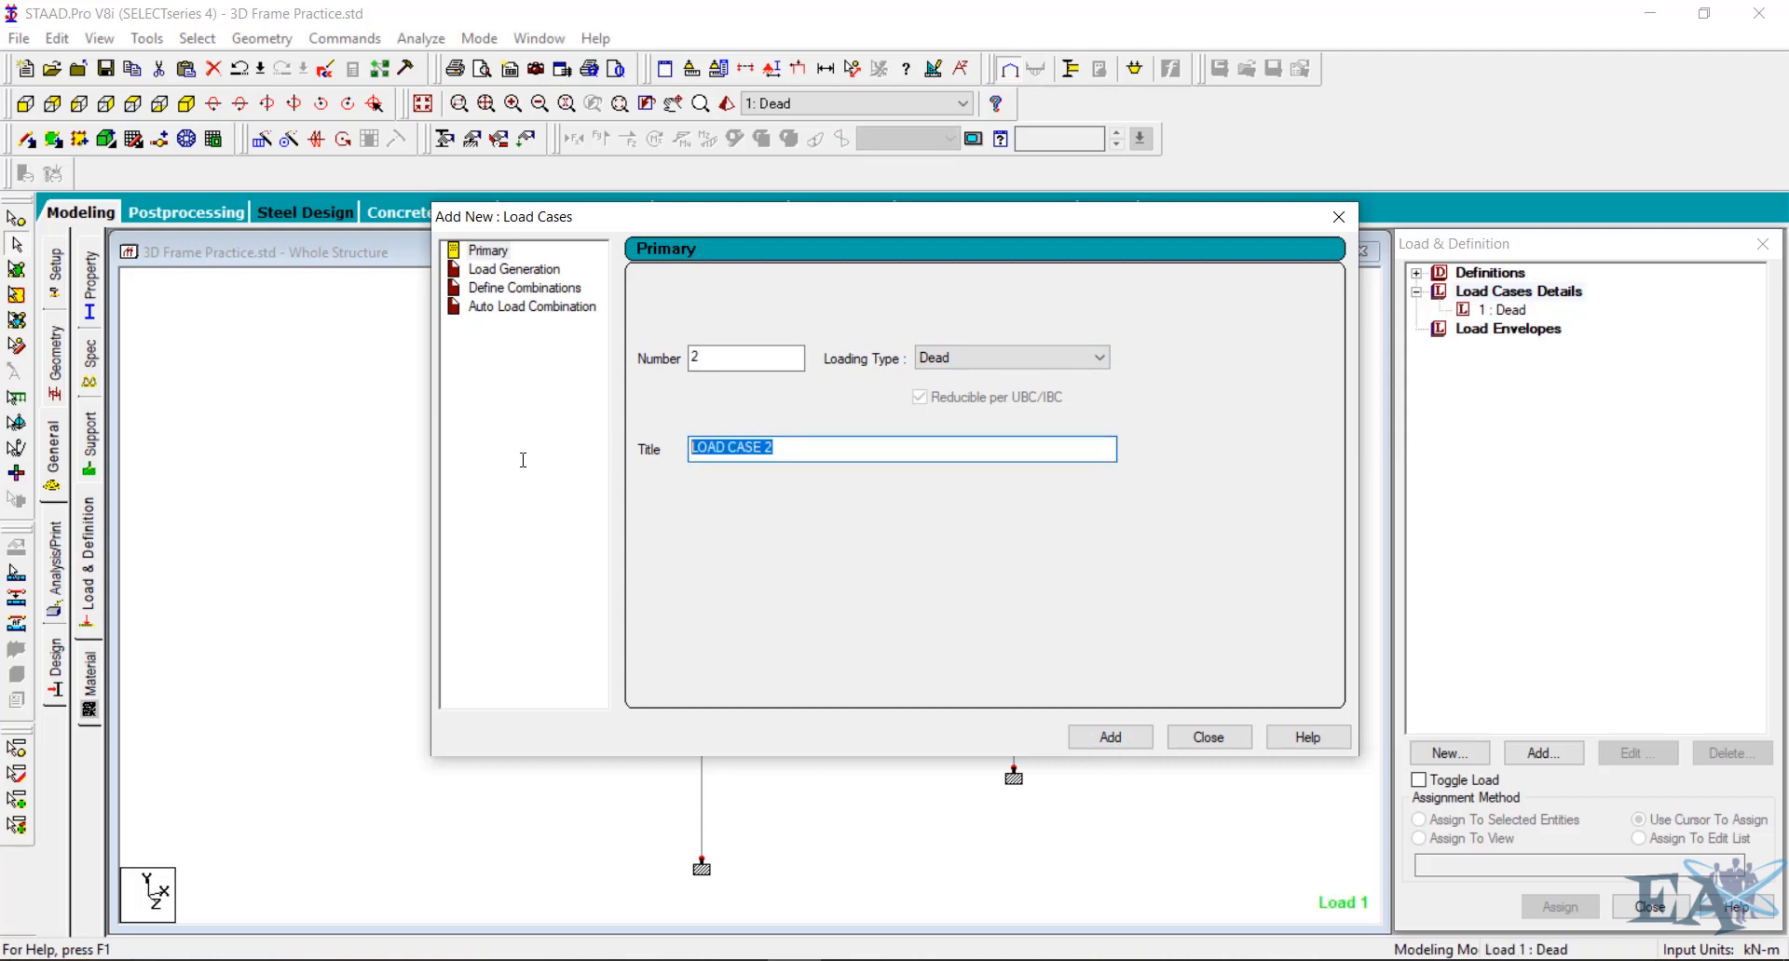
{"action": "type", "text": "Live"}
{"action": "left_click", "coordinate": [962, 363]}
{"action": "left_click", "coordinate": [952, 385]}
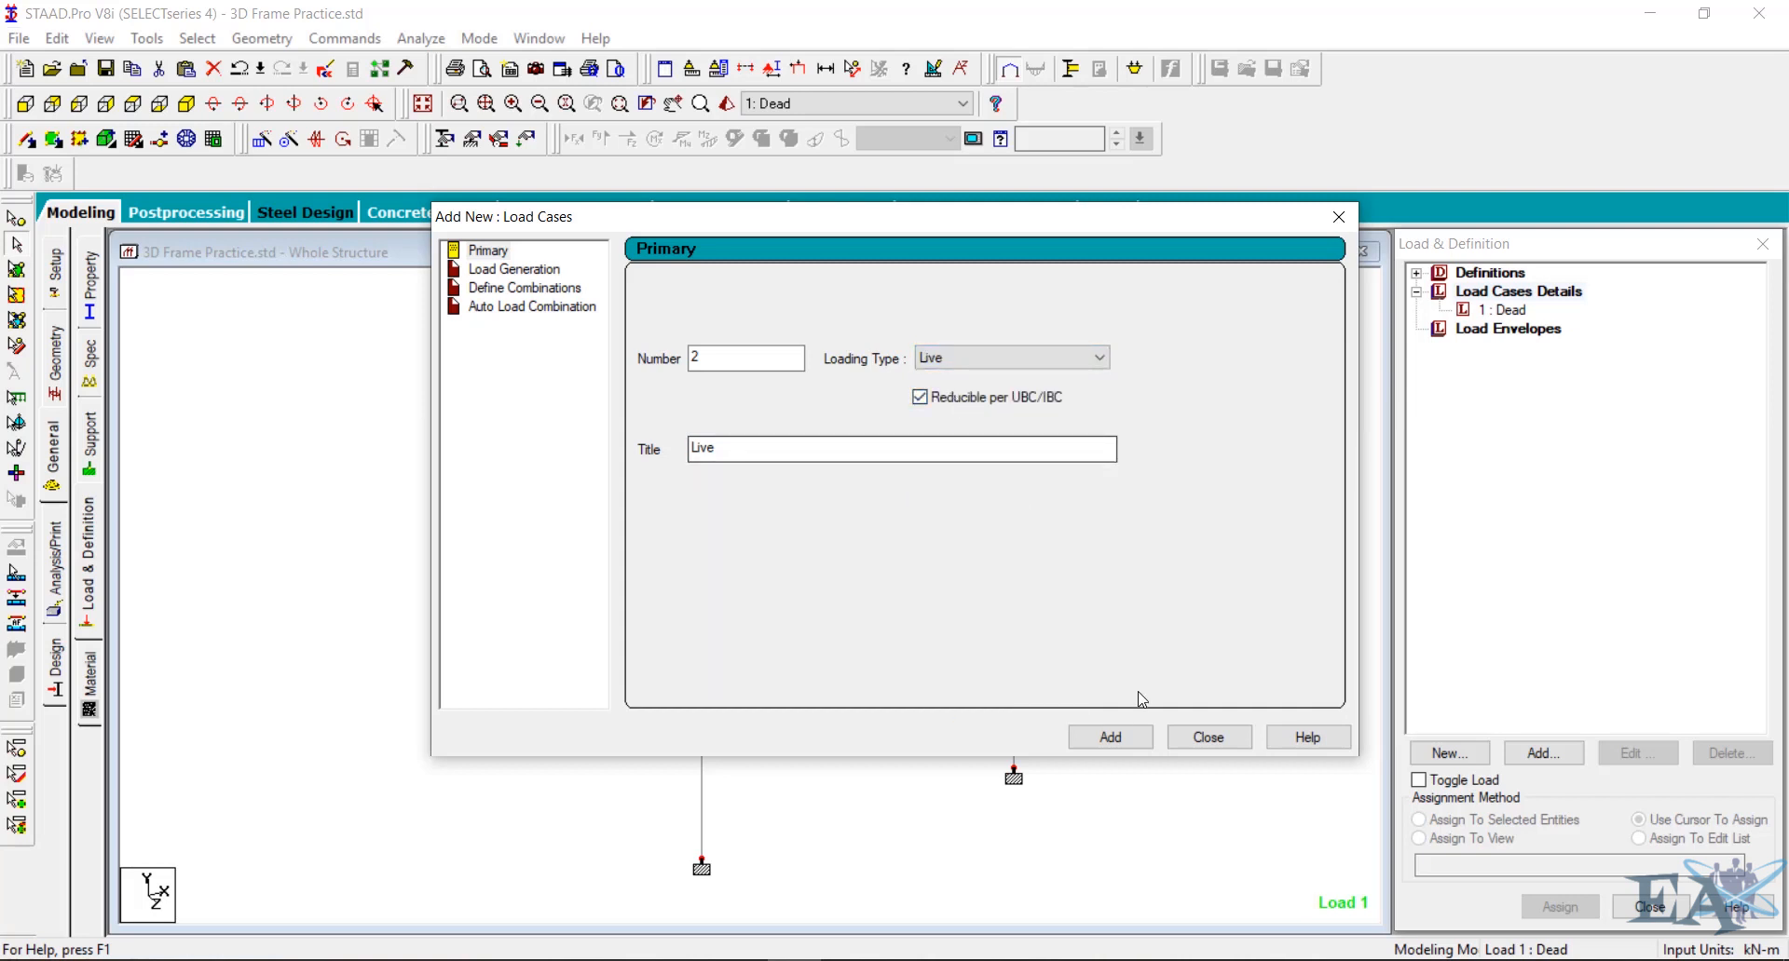
{"action": "left_click", "coordinate": [1130, 738]}
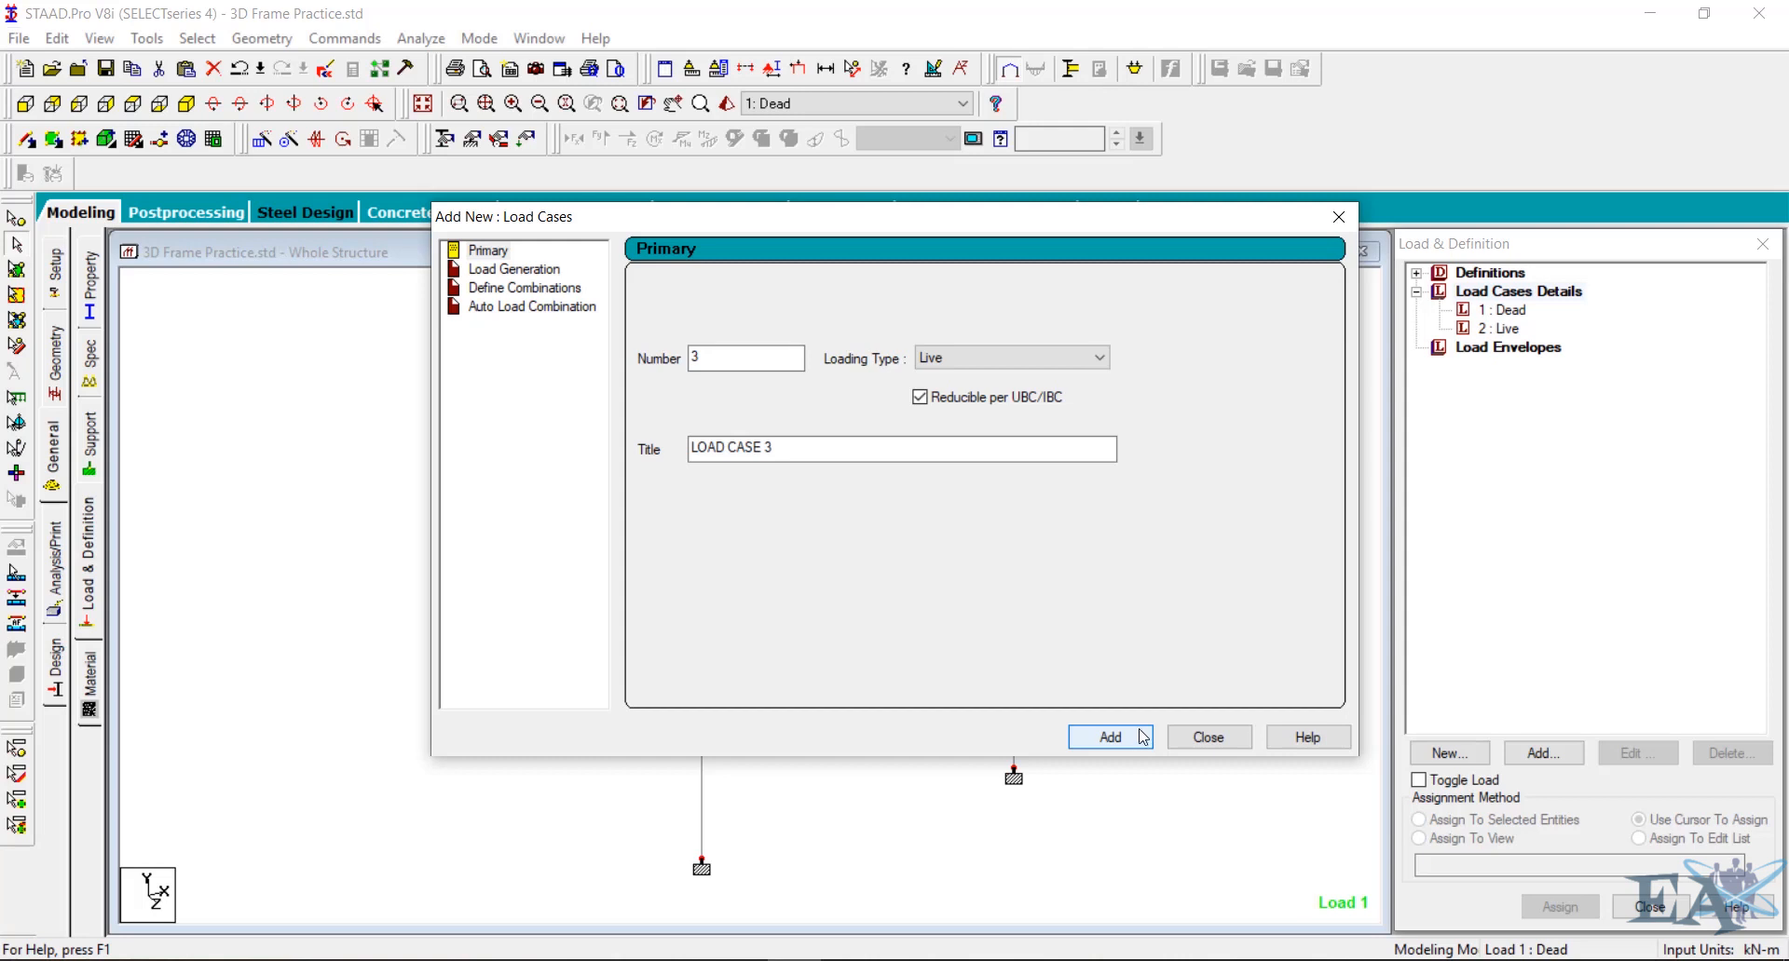
{"action": "left_click", "coordinate": [1207, 737]}
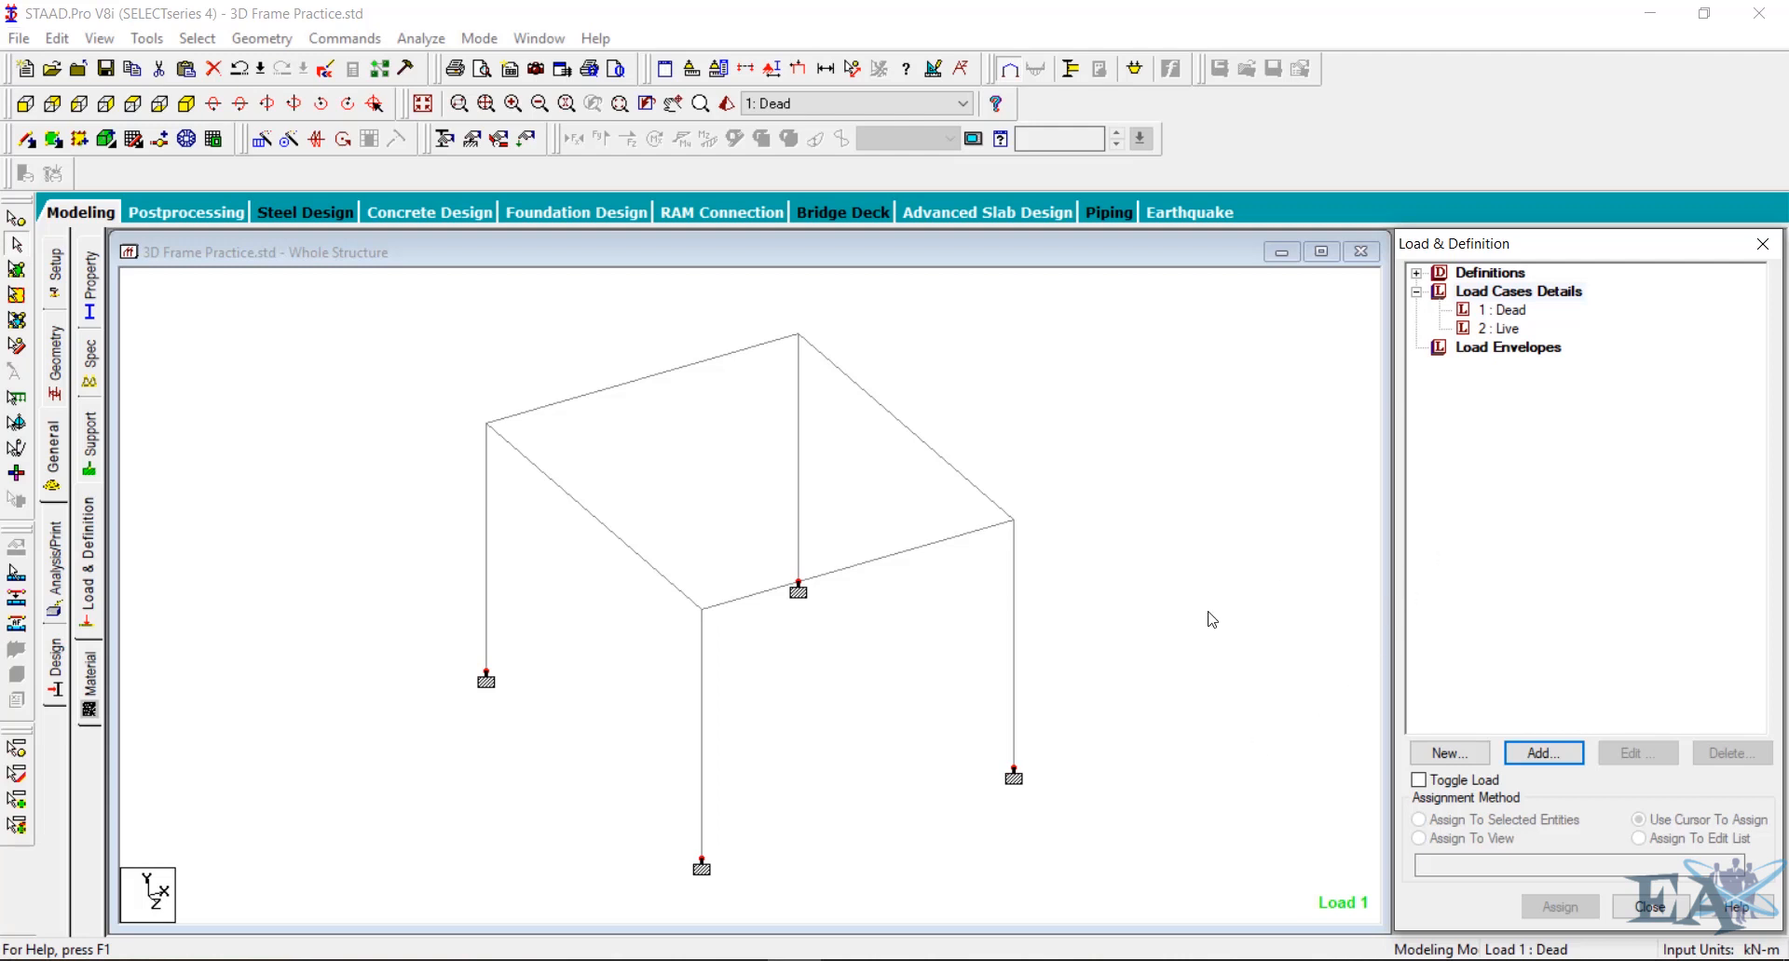
Add a selfweight load in the Y direction with factor -1 to the Dead load case, and switch to the frame sketch in Autodesk SketchBook Pro
{"action": "middle_click_drag", "start_coordinate": [1213, 618], "coordinate": [1161, 571]}
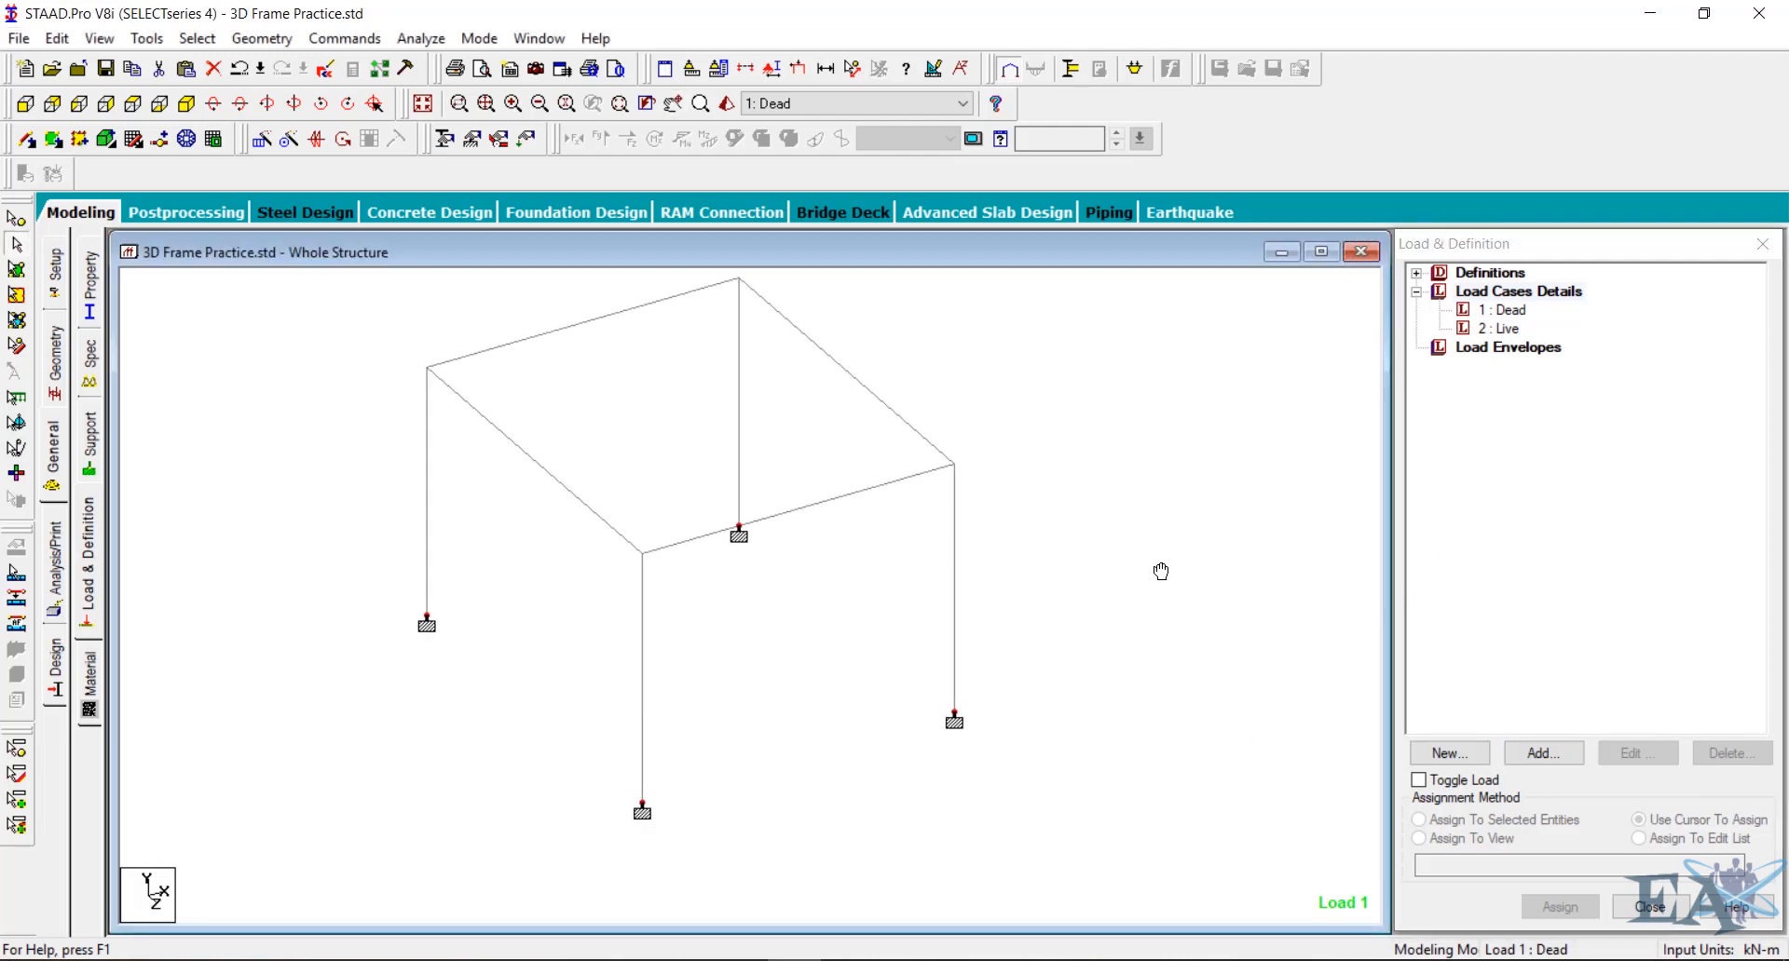
{"action": "left_click", "coordinate": [1504, 310]}
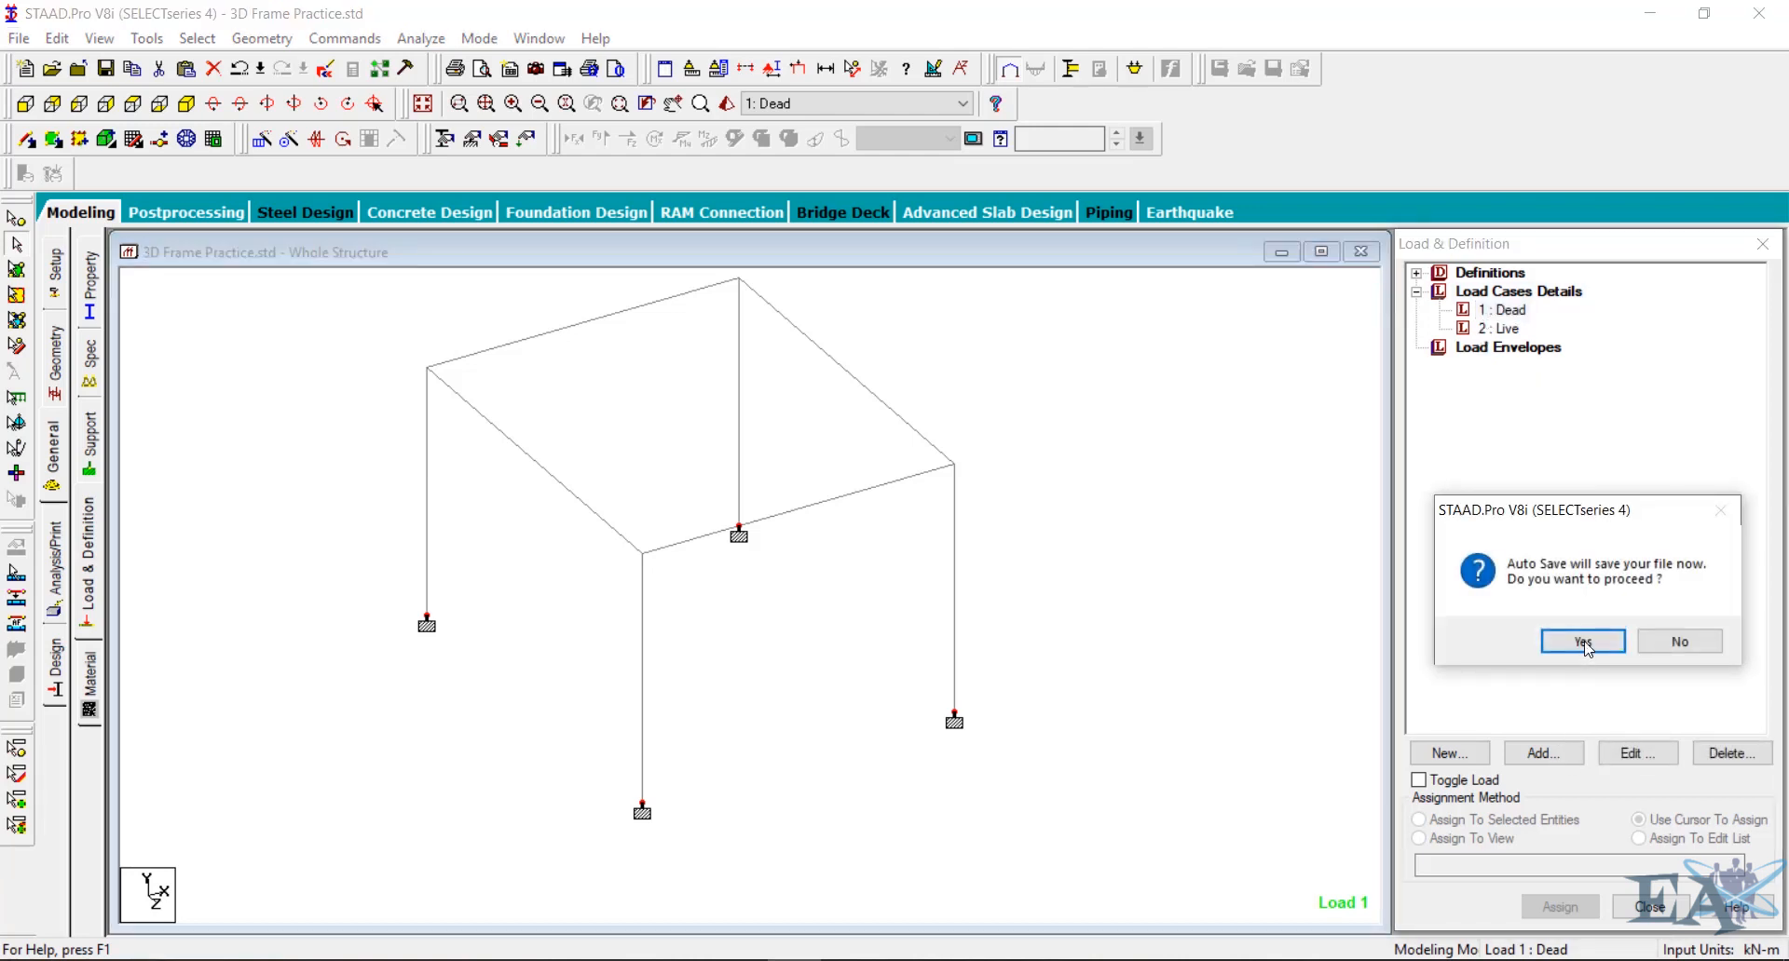
{"action": "left_click", "coordinate": [1582, 640]}
{"action": "left_click", "coordinate": [754, 522]}
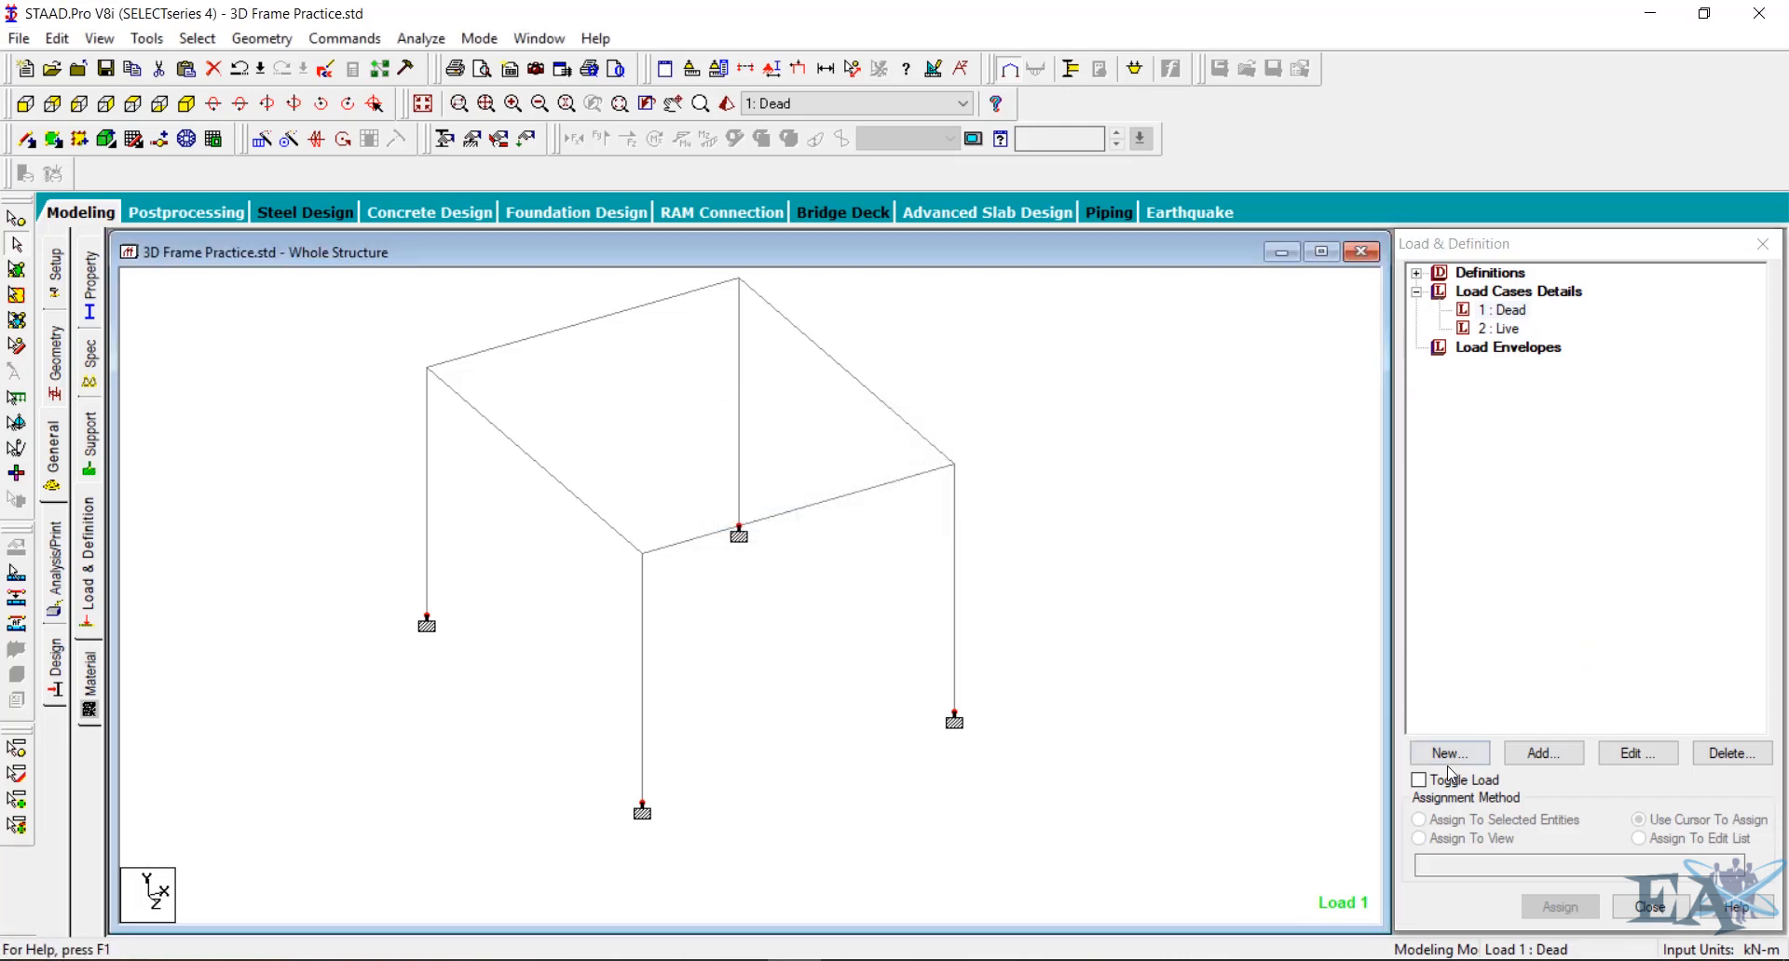
{"action": "left_click", "coordinate": [1539, 756]}
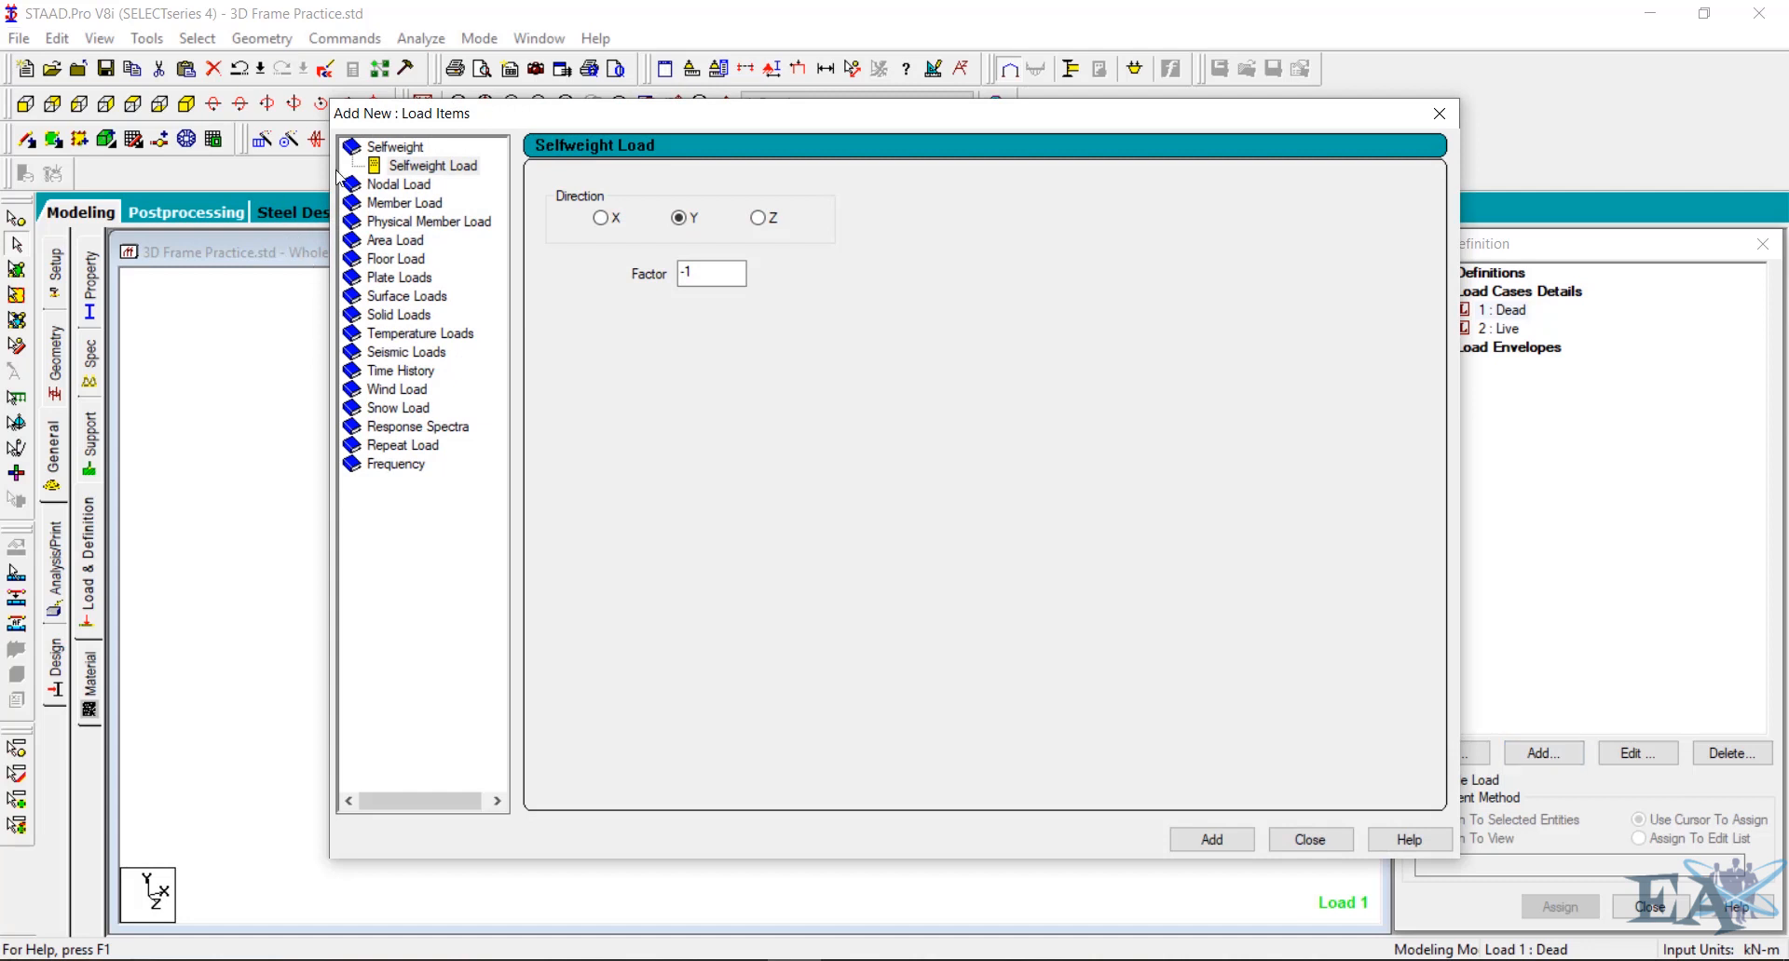
{"action": "left_click", "coordinate": [436, 166]}
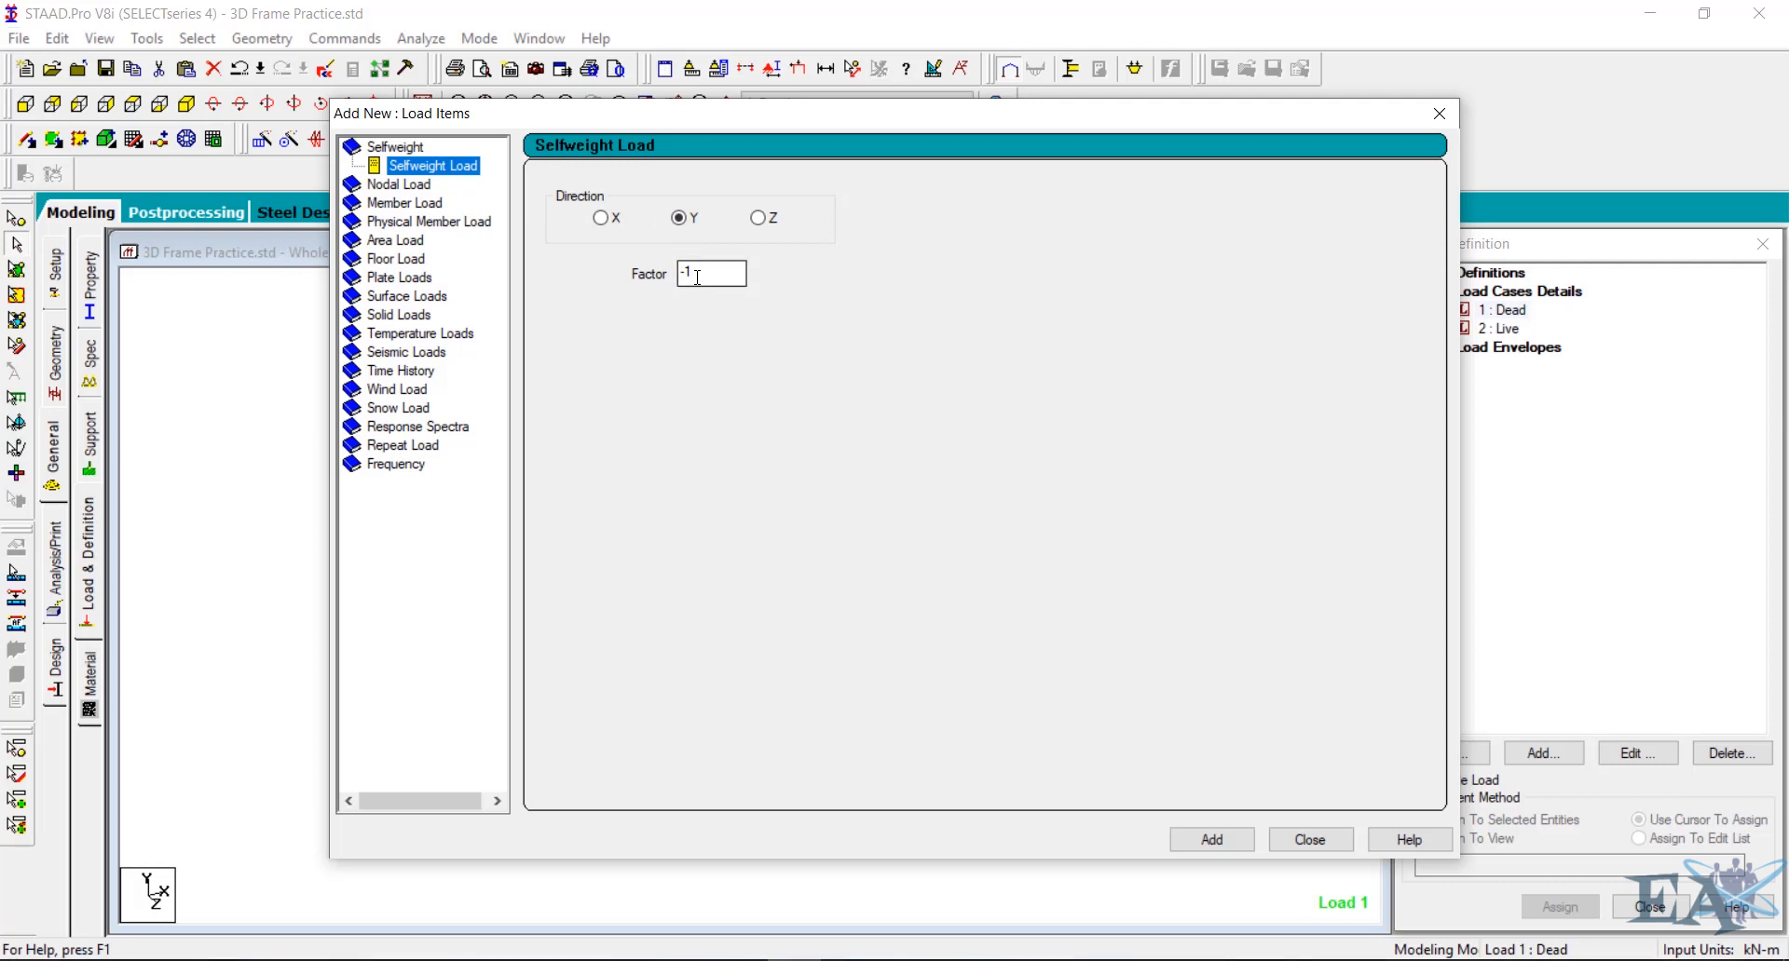
{"action": "left_click", "coordinate": [1212, 839]}
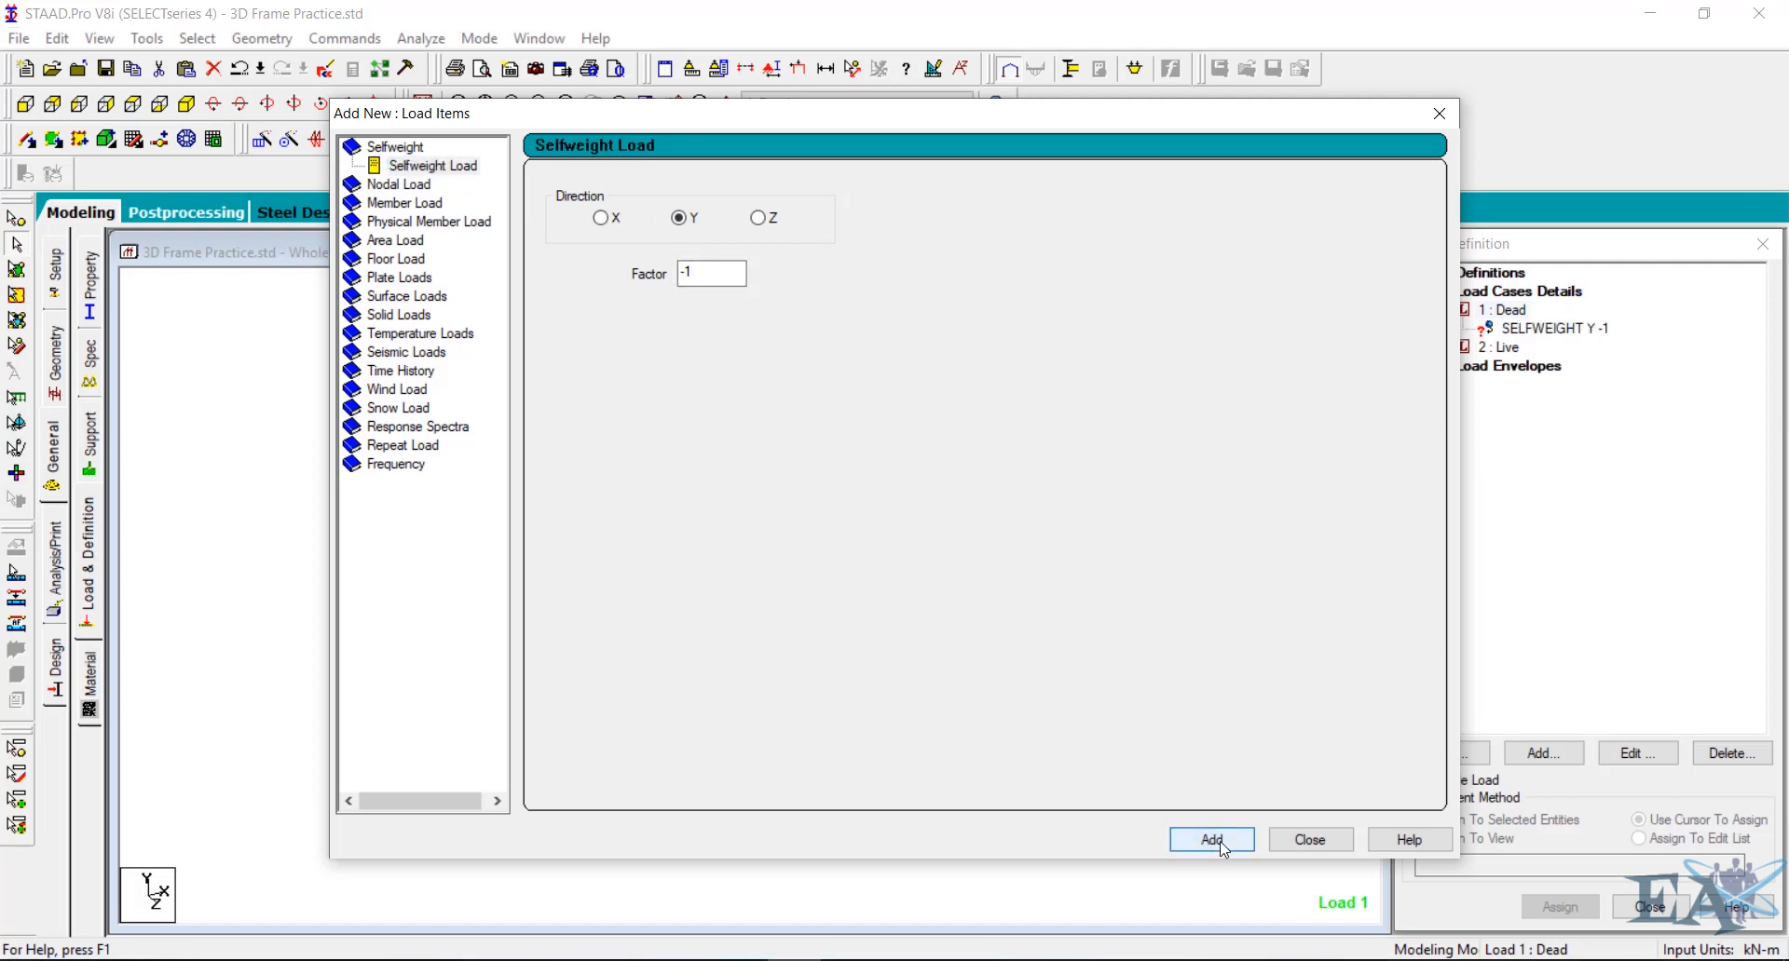
{"action": "left_click_drag", "start_coordinate": [613, 123], "coordinate": [751, 124]}
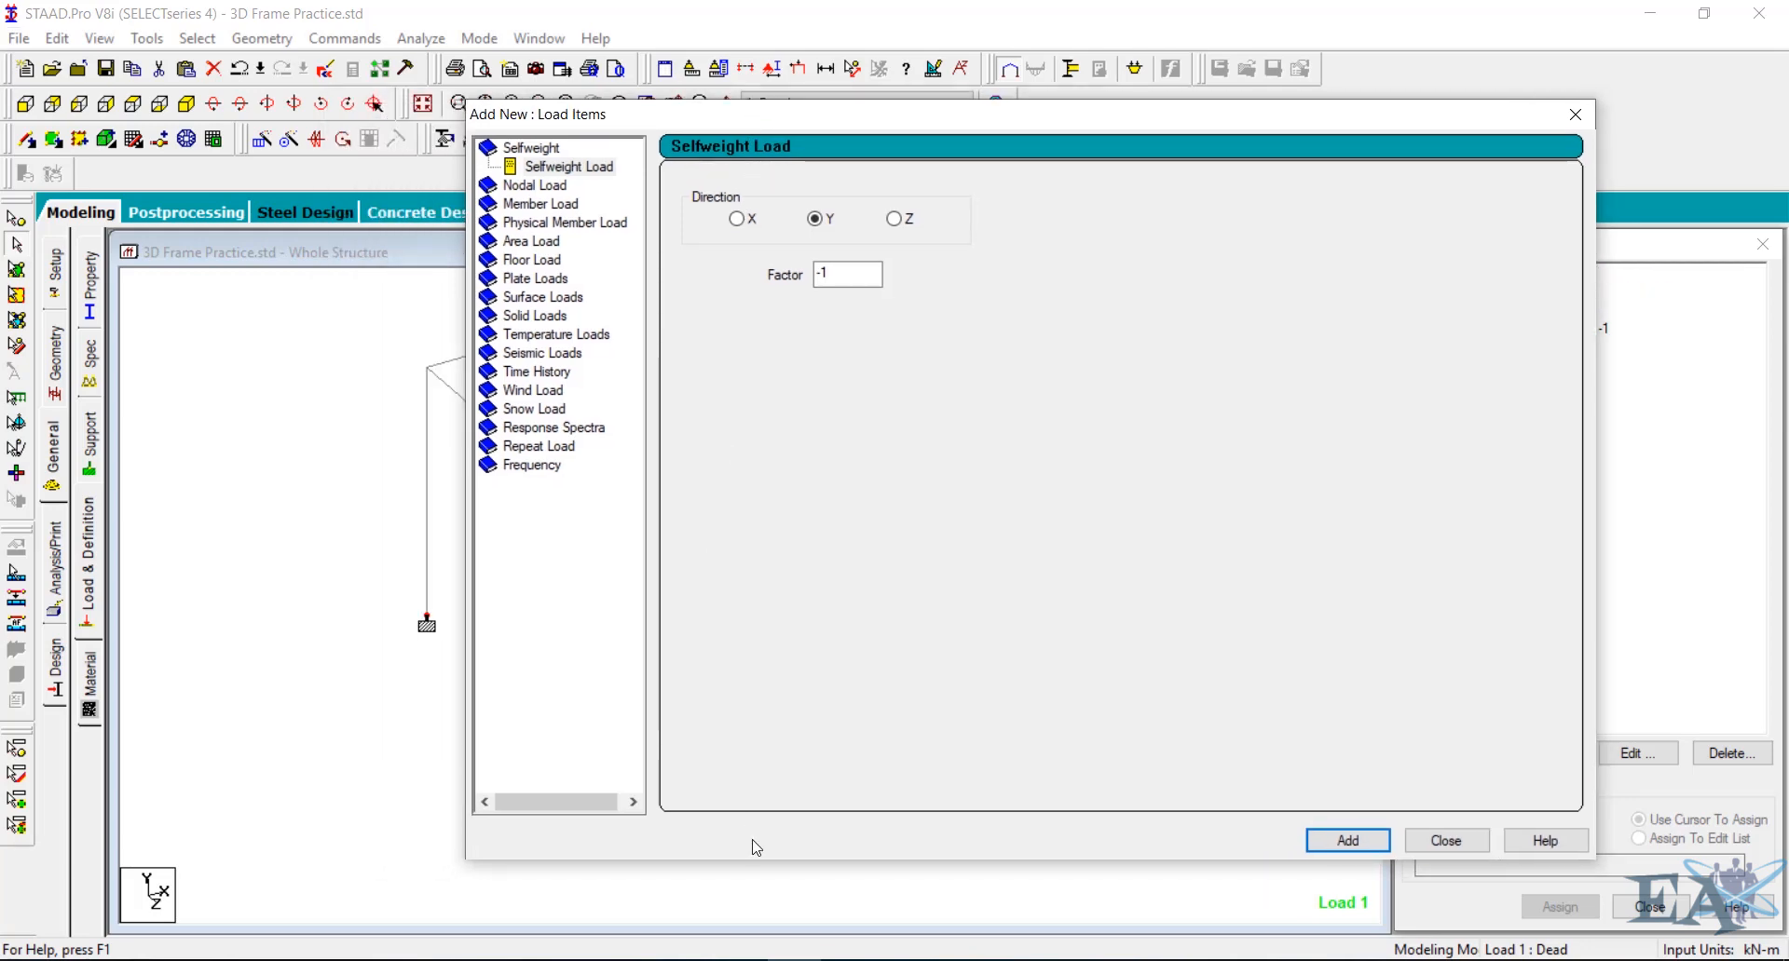
{"action": "left_click", "coordinate": [835, 960]}
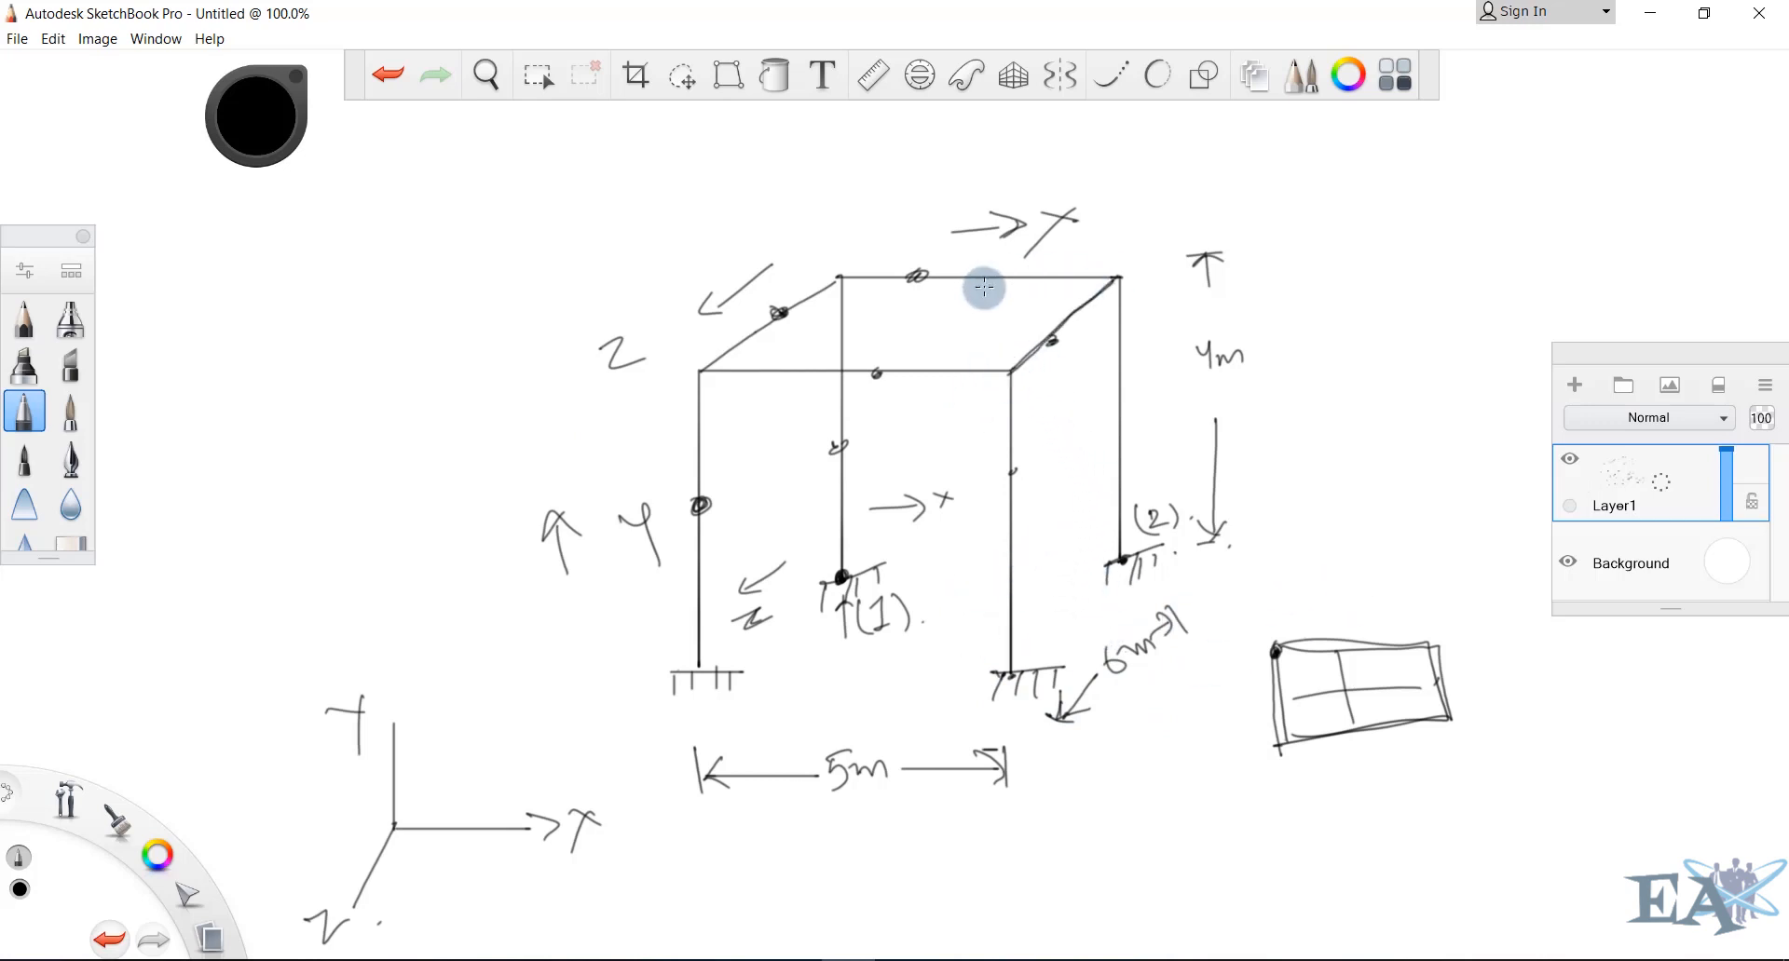
Tick the front and rear top beams and sketch load outlines above the rear and left top beams of the frame
{"action": "left_click_drag", "start_coordinate": [989, 272], "coordinate": [1021, 261]}
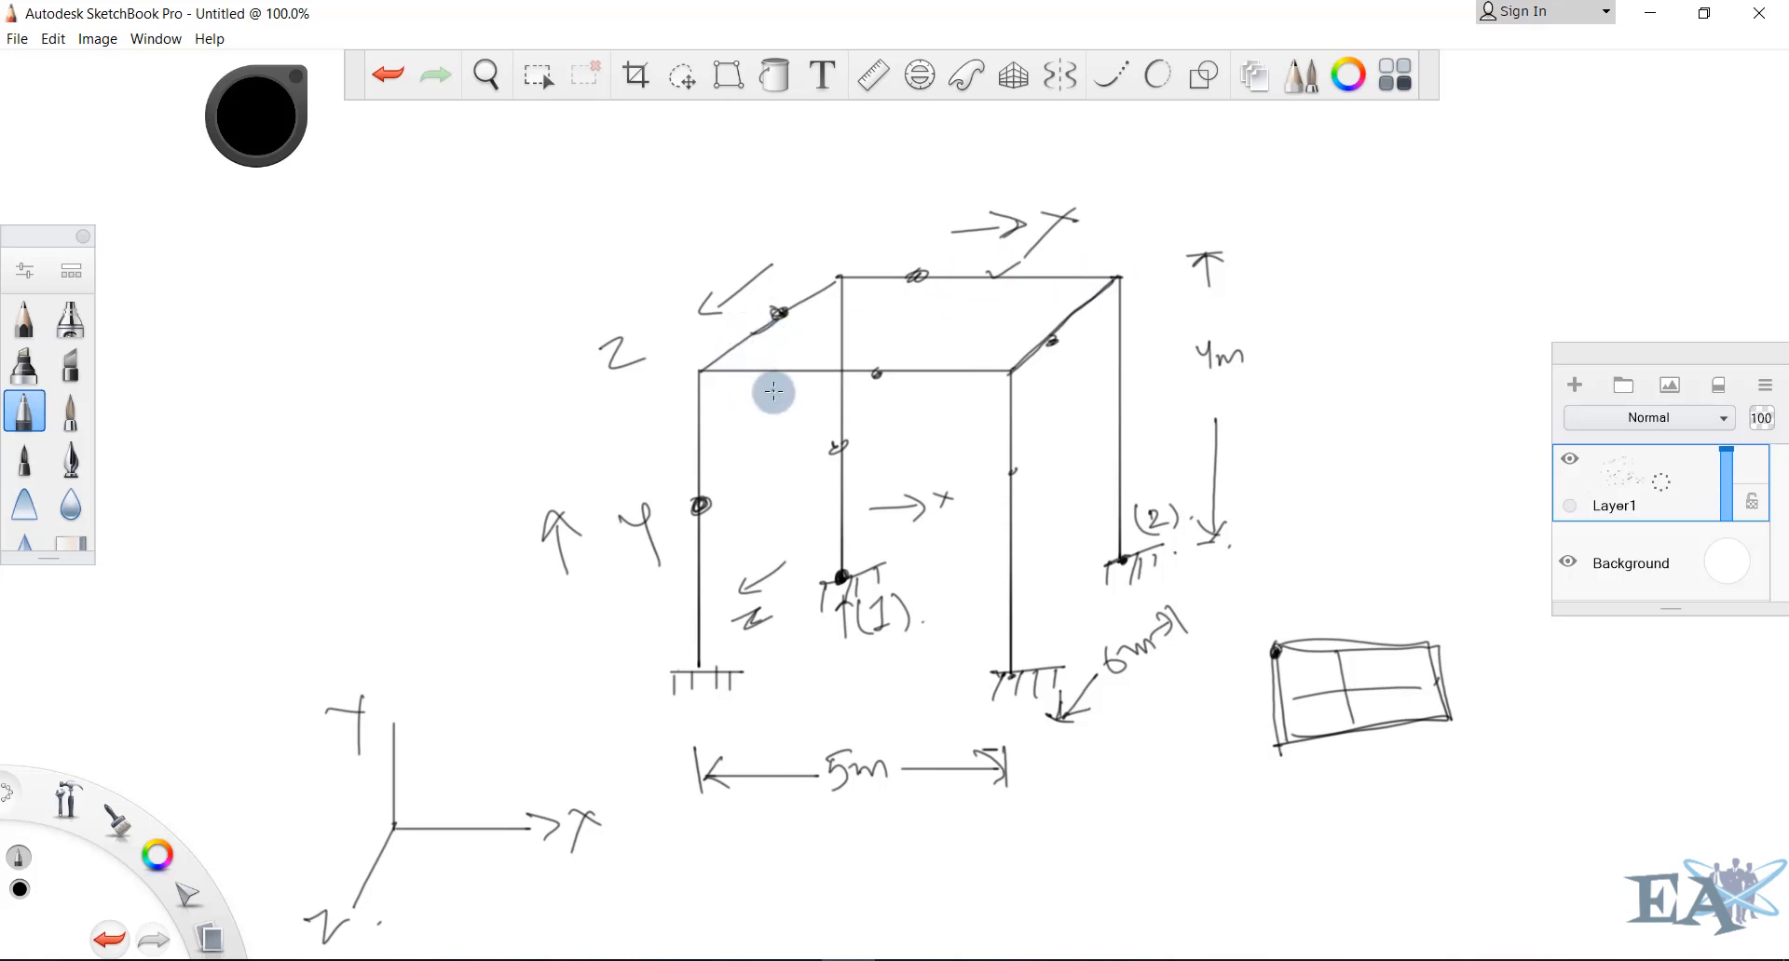
{"action": "left_click_drag", "start_coordinate": [775, 392], "coordinate": [791, 372]}
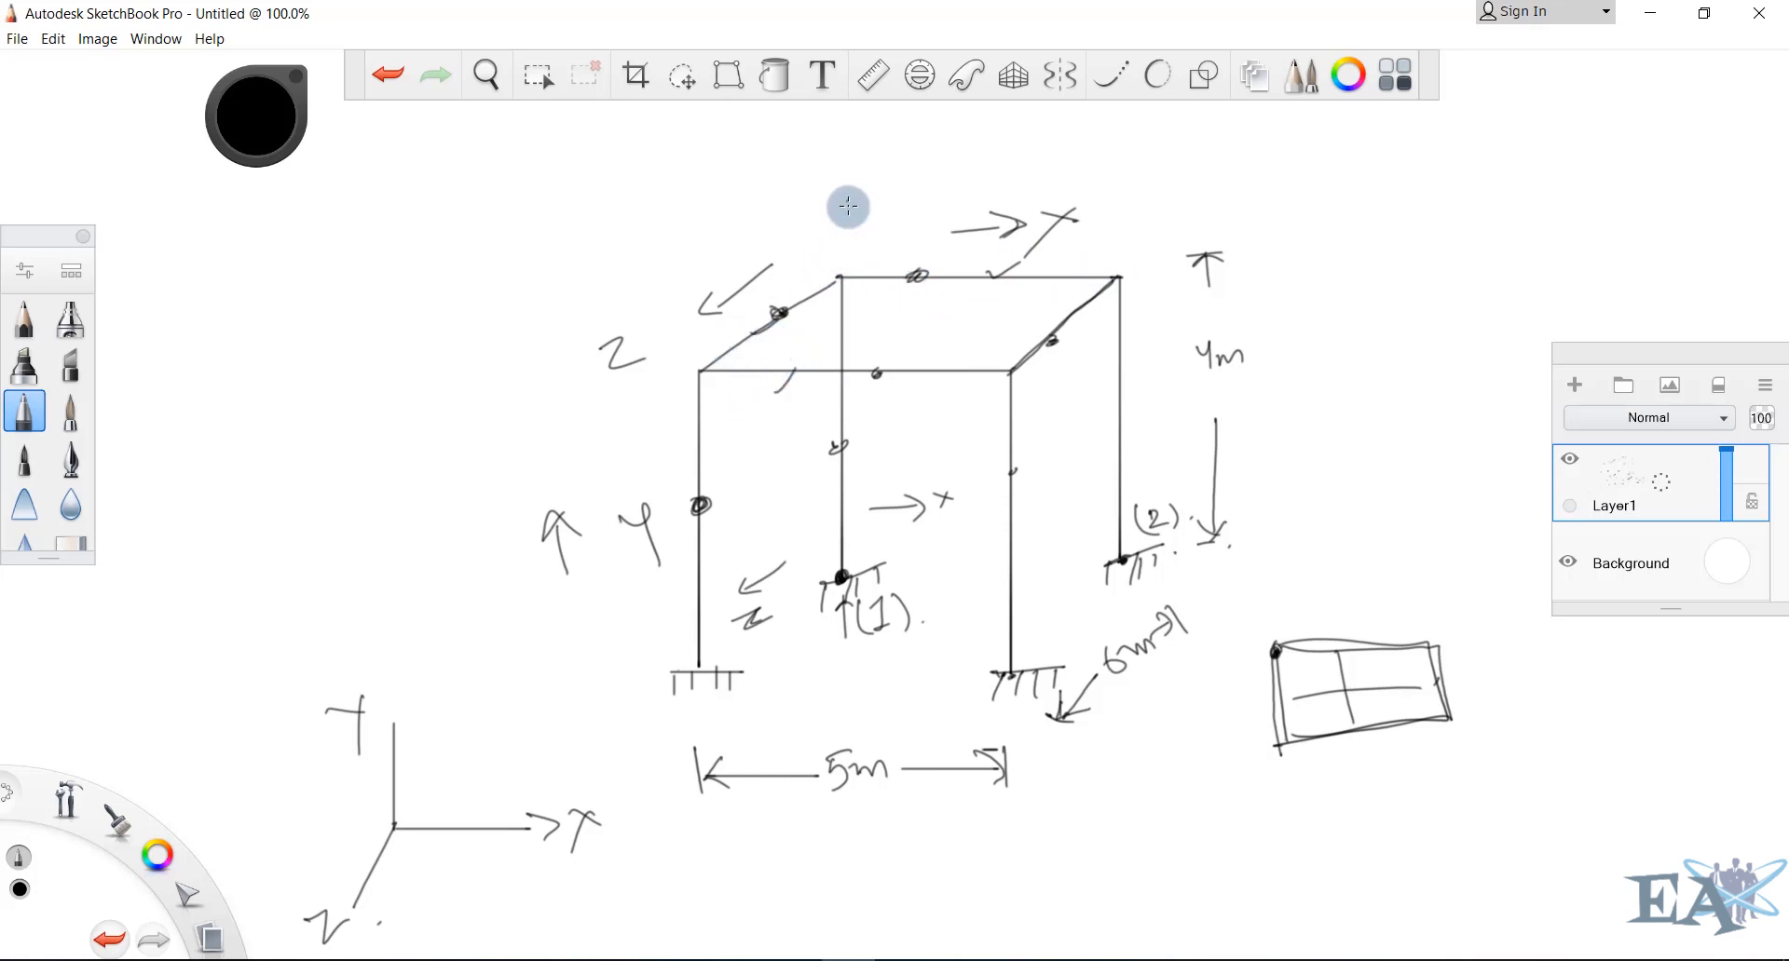
{"action": "left_click_drag", "start_coordinate": [849, 240], "coordinate": [850, 293]}
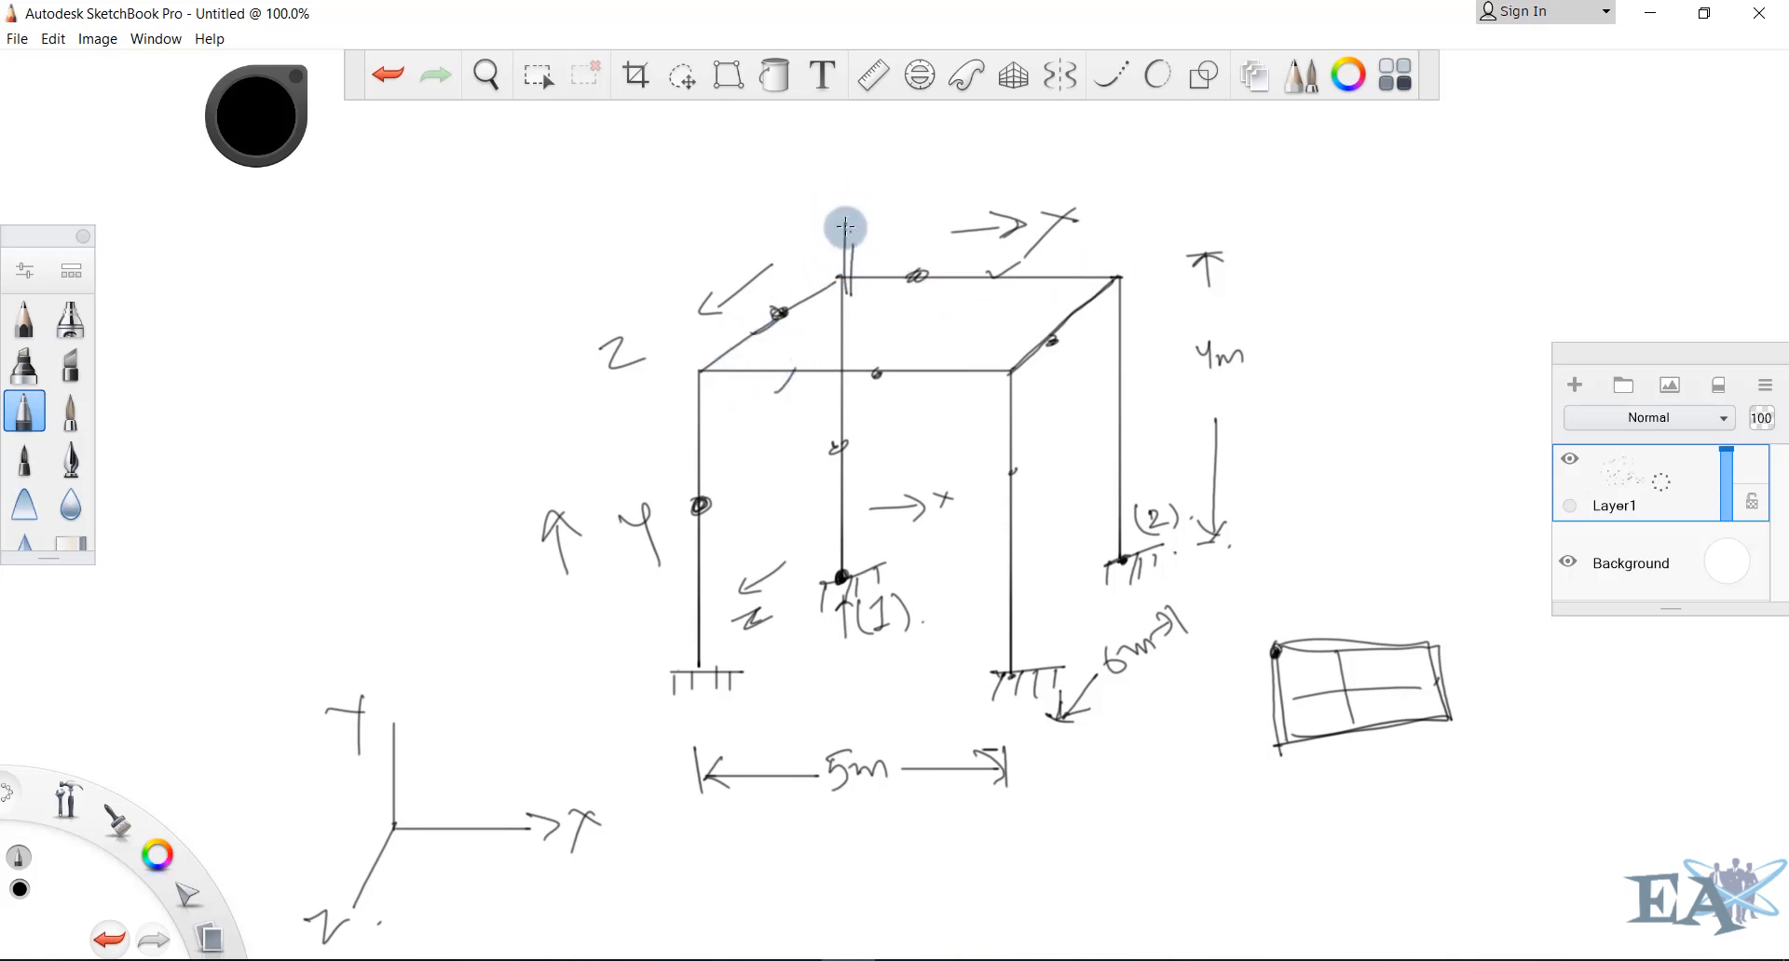
{"action": "left_click_drag", "start_coordinate": [838, 221], "coordinate": [995, 216]}
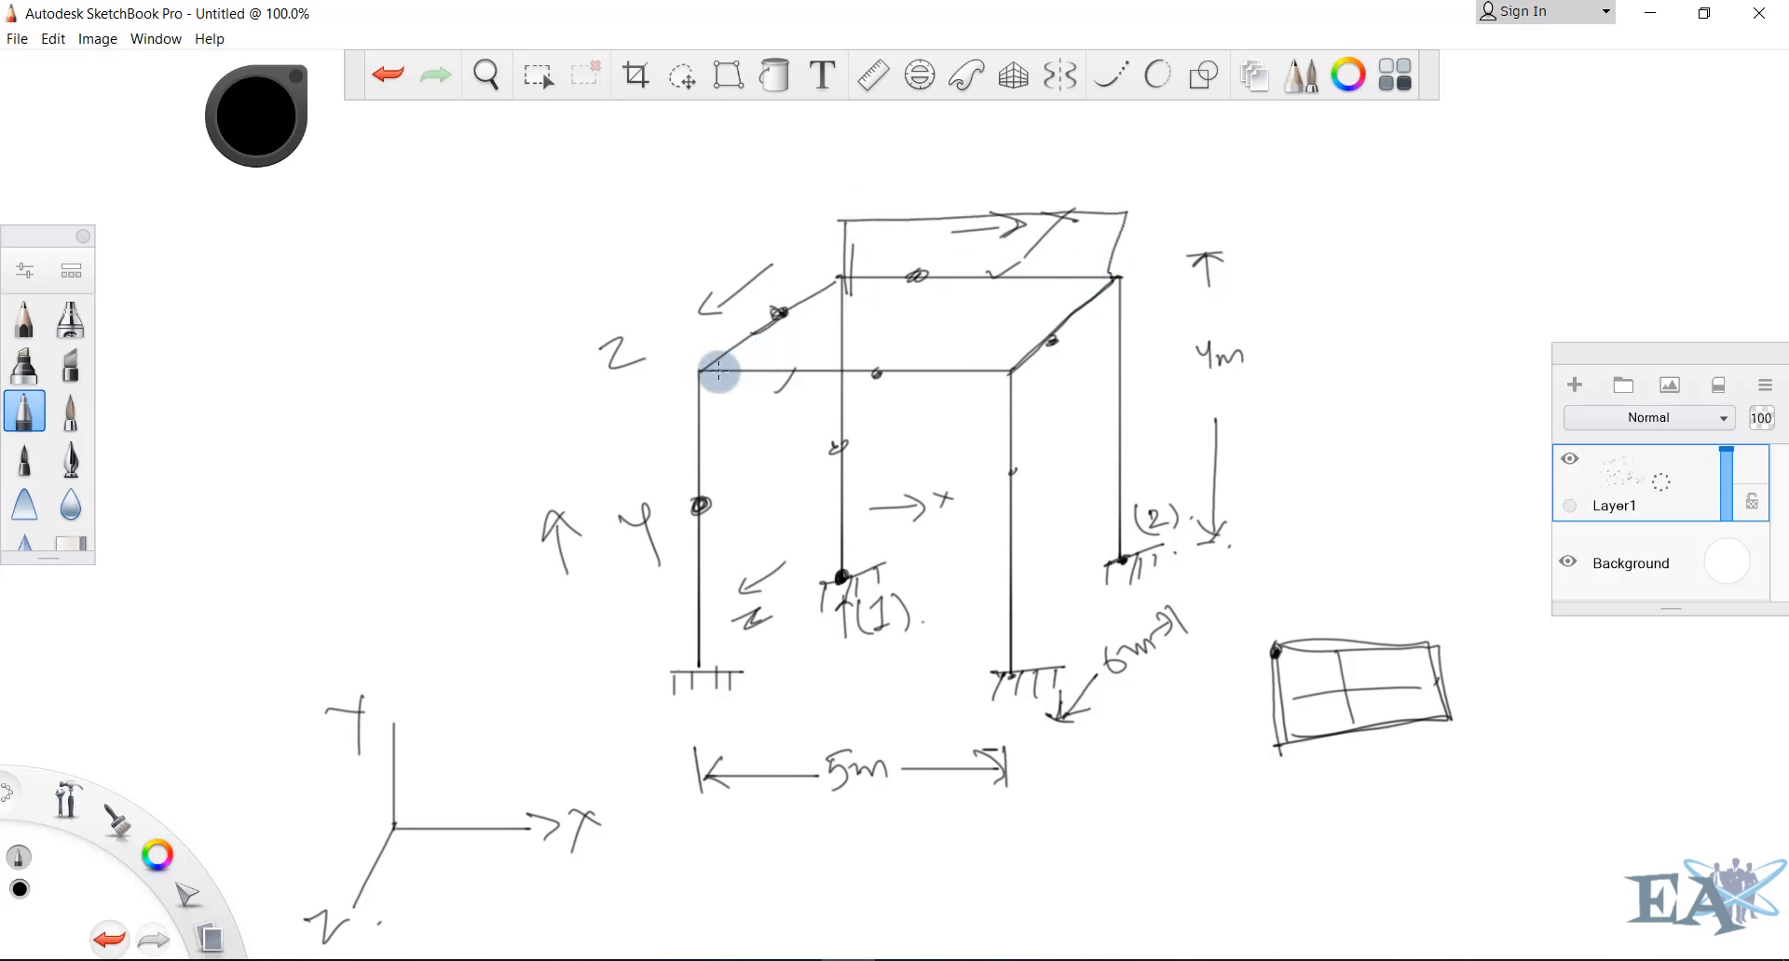
{"action": "mouse_move", "coordinate": [697, 374]}
{"action": "left_mouse_down"}
{"action": "mouse_move", "coordinate": [657, 338]}
{"action": "mouse_move", "coordinate": [835, 212]}
{"action": "left_mouse_up"}
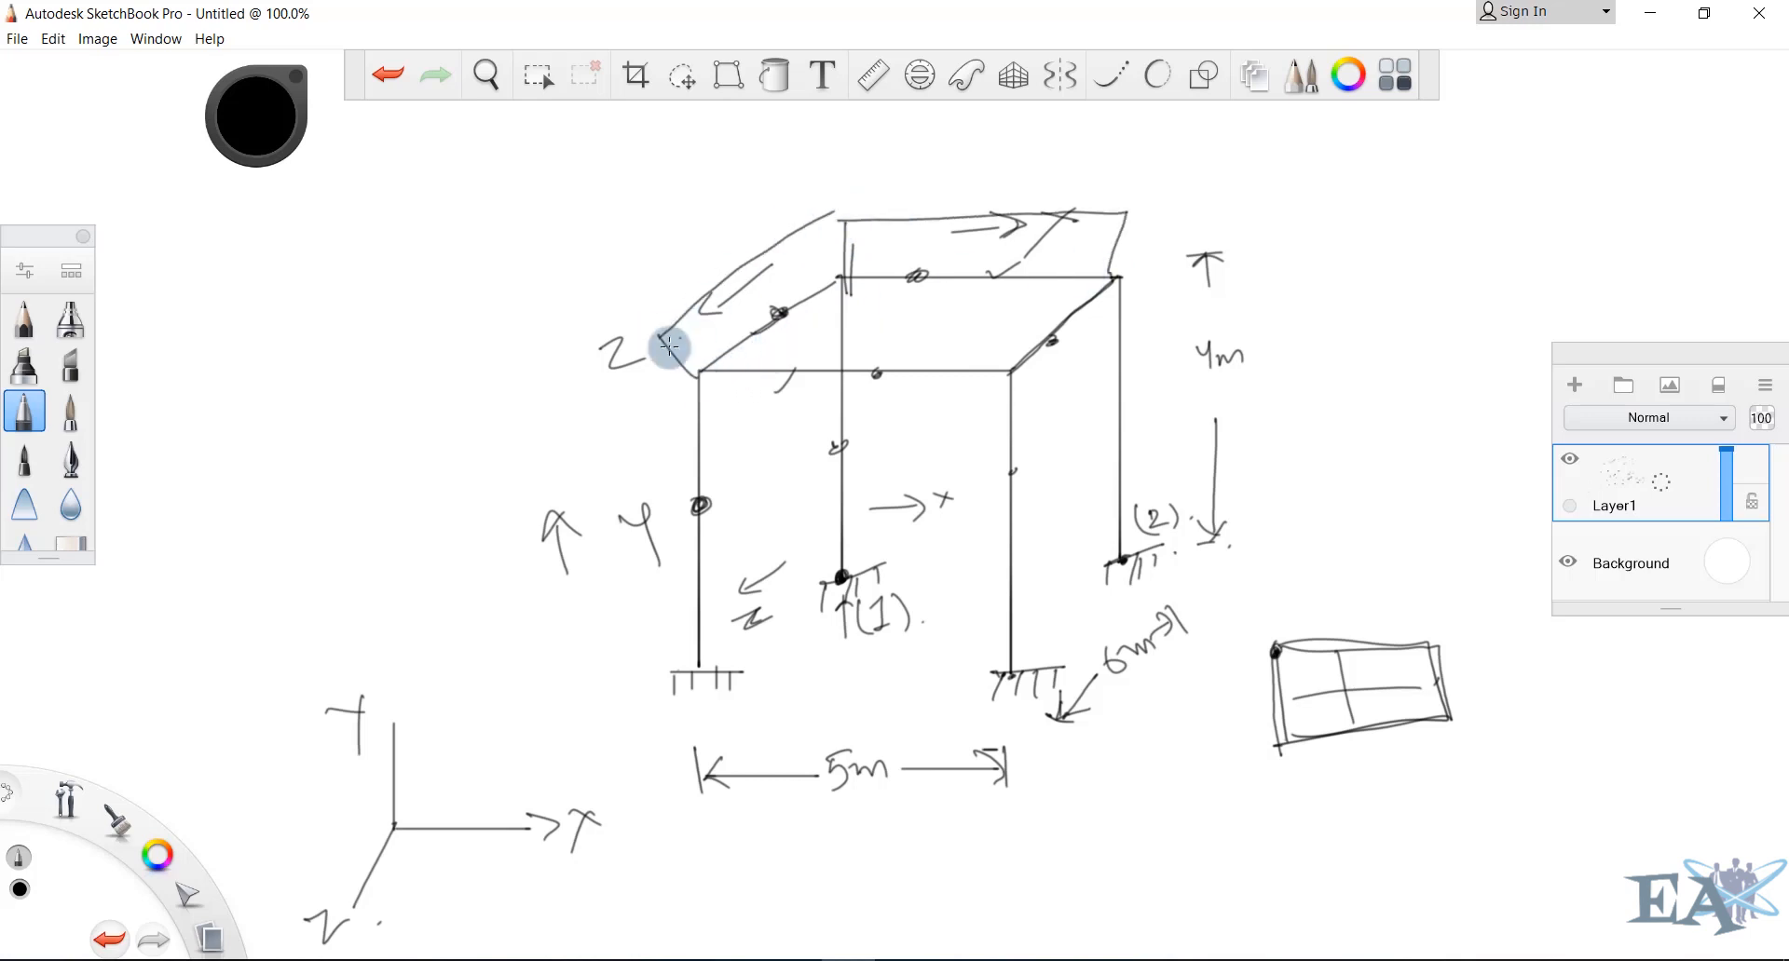
{"action": "left_click", "coordinate": [614, 464]}
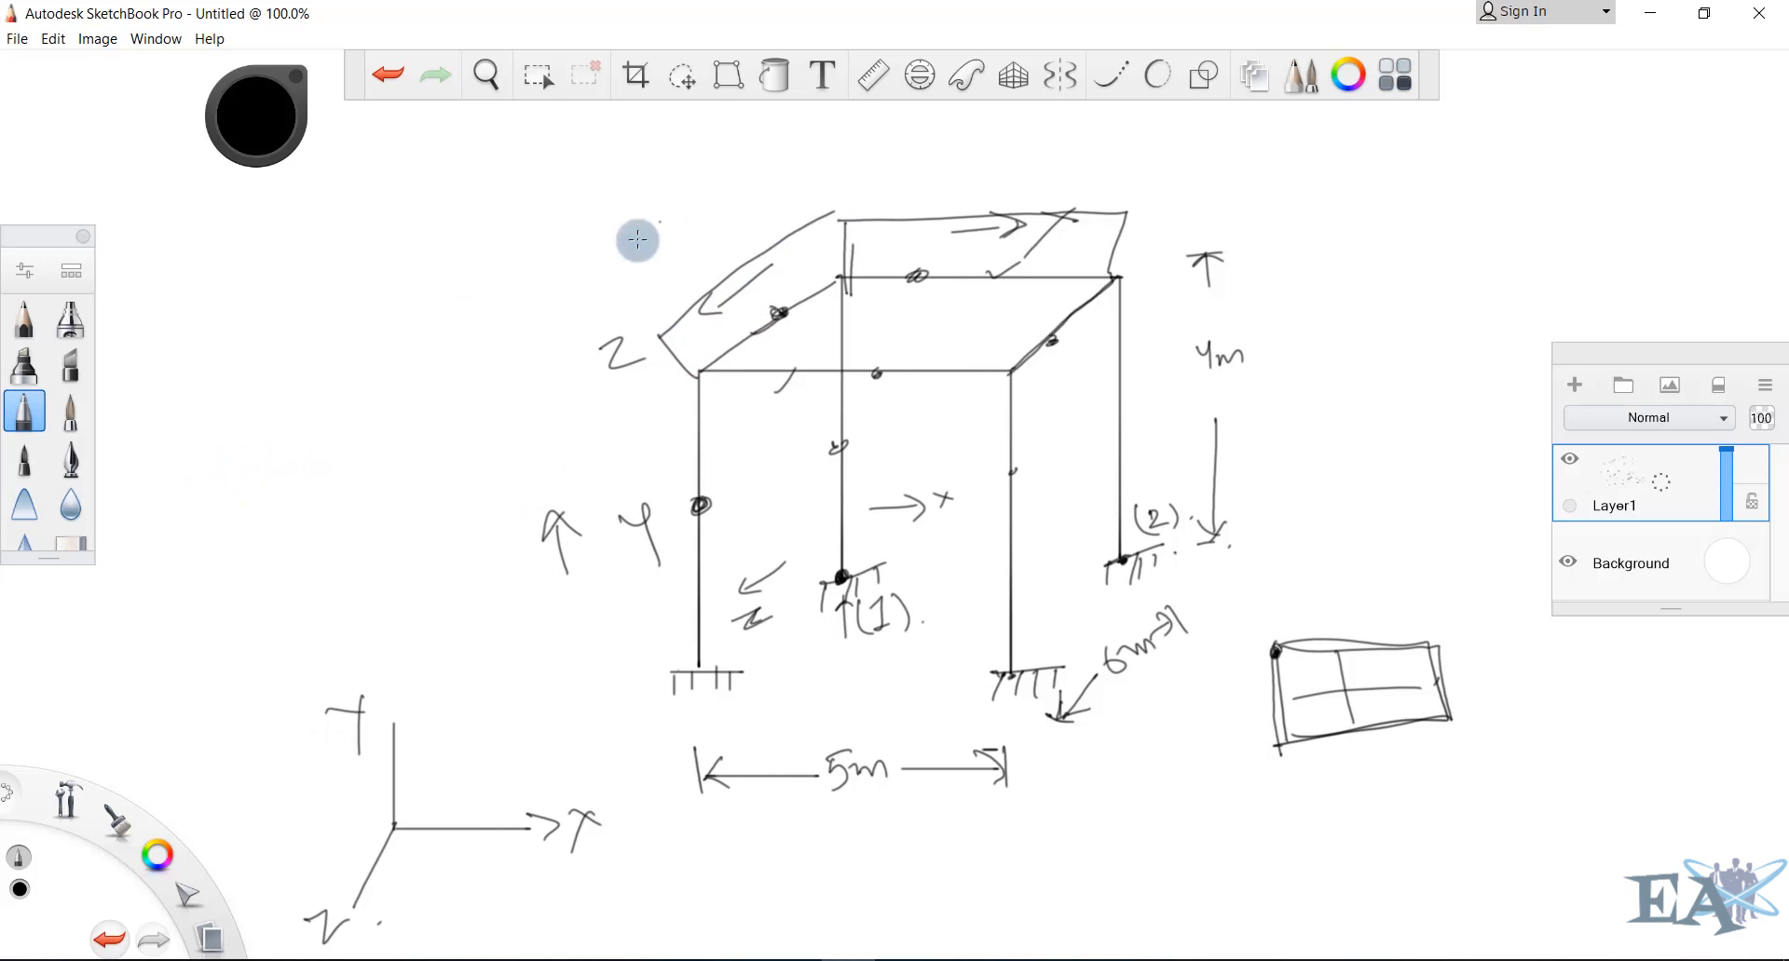
Sketch a sloped beam with a scalloped uniform load beside the frame and label it (10 kN/m)
{"action": "left_click_drag", "start_coordinate": [201, 500], "coordinate": [451, 341]}
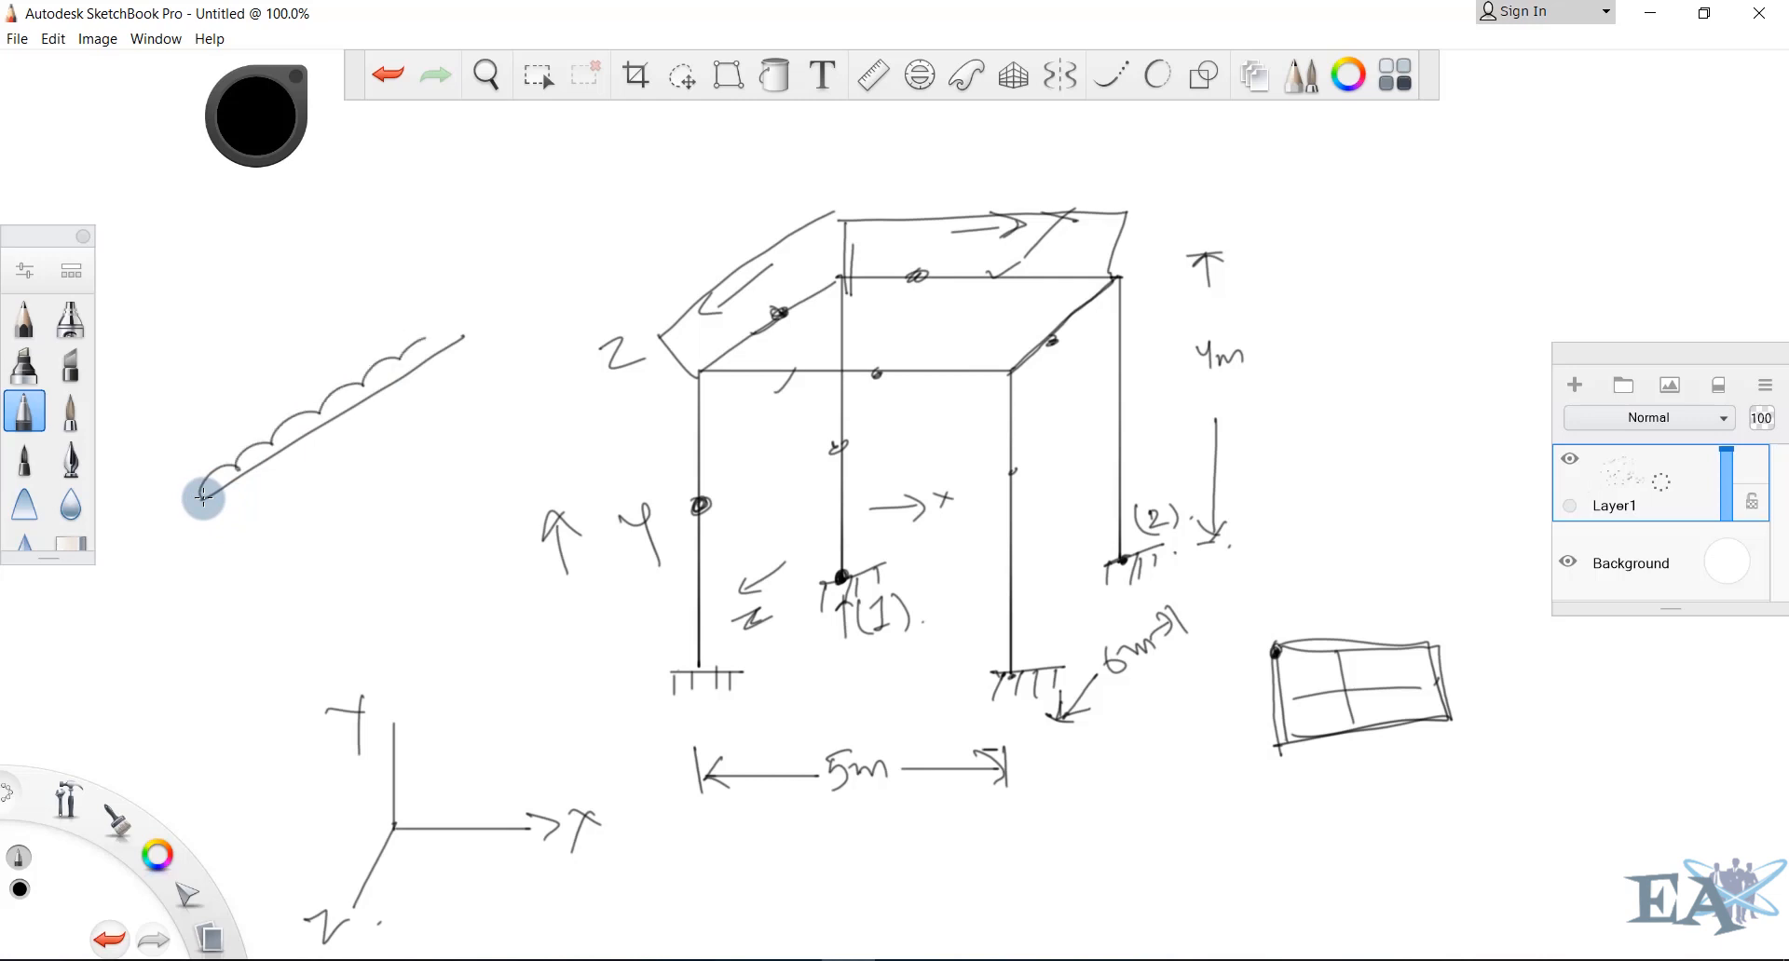
{"action": "left_click_drag", "start_coordinate": [203, 498], "coordinate": [471, 321]}
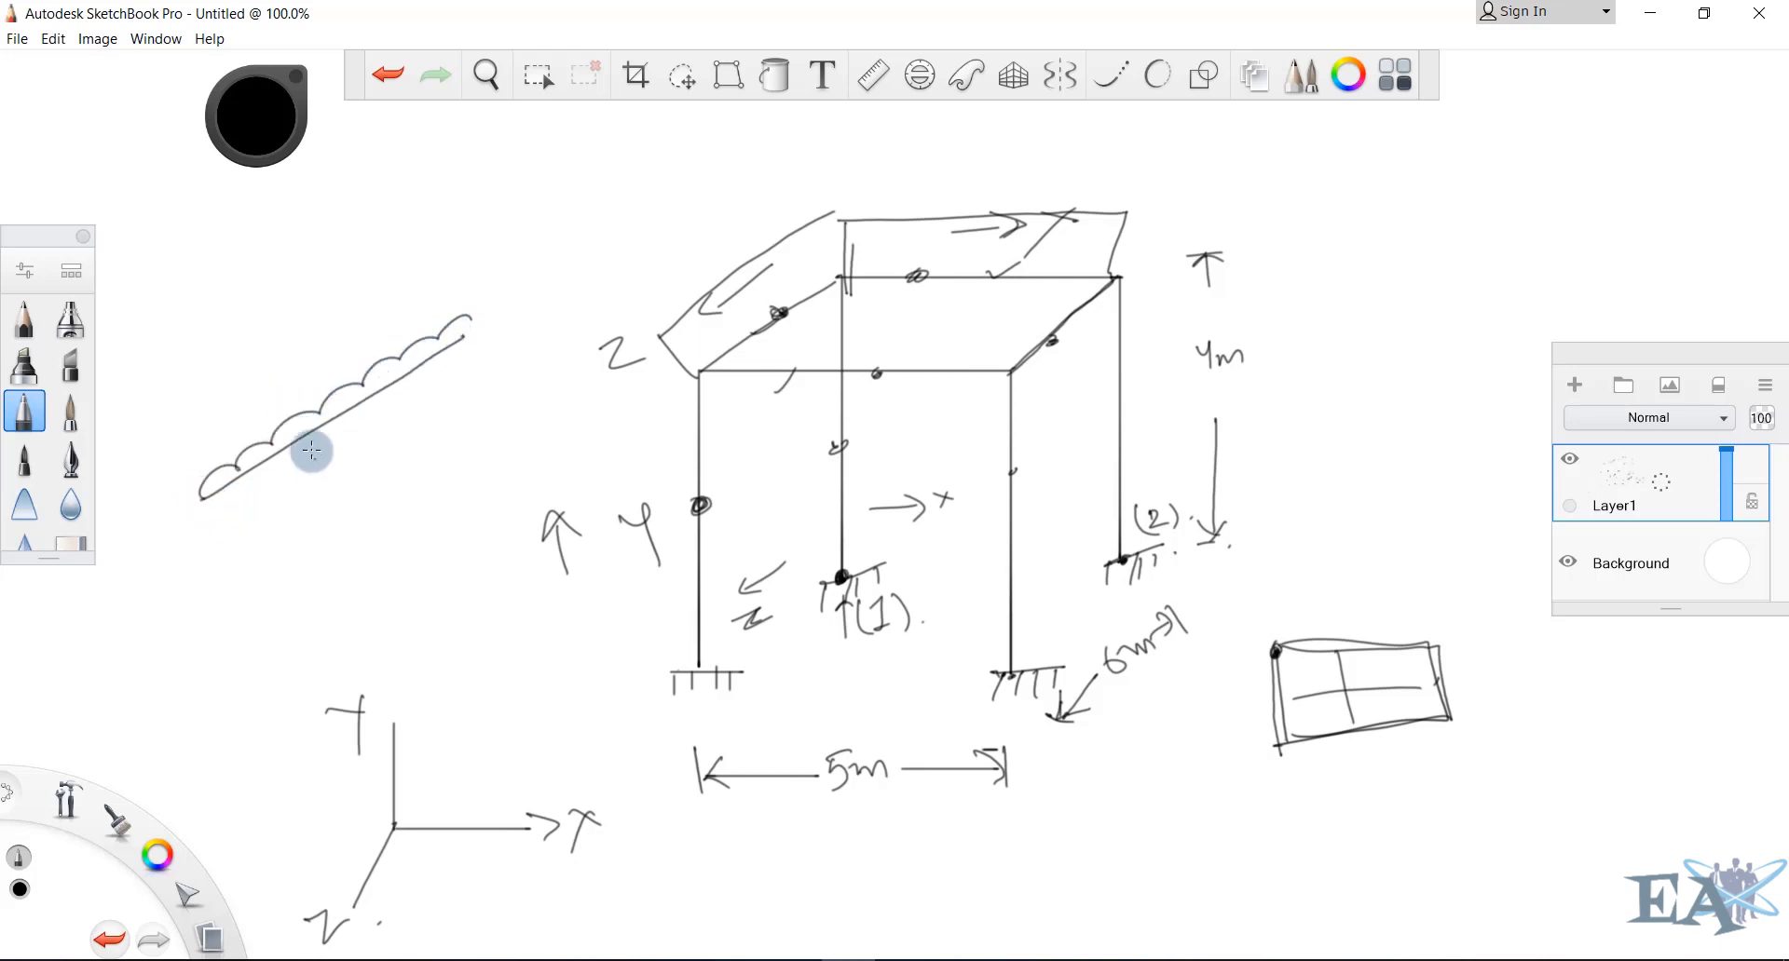
{"action": "mouse_move", "coordinate": [207, 401]}
{"action": "left_mouse_down"}
{"action": "mouse_move", "coordinate": [230, 416]}
{"action": "mouse_move", "coordinate": [234, 391]}
{"action": "mouse_move", "coordinate": [269, 375]}
{"action": "left_mouse_up"}
{"action": "left_click_drag", "start_coordinate": [277, 355], "coordinate": [290, 361]}
{"action": "mouse_move", "coordinate": [300, 346]}
{"action": "left_mouse_down"}
{"action": "mouse_move", "coordinate": [354, 337]}
{"action": "mouse_move", "coordinate": [391, 296]}
{"action": "left_mouse_up"}
{"action": "left_click_drag", "start_coordinate": [187, 391], "coordinate": [233, 430]}
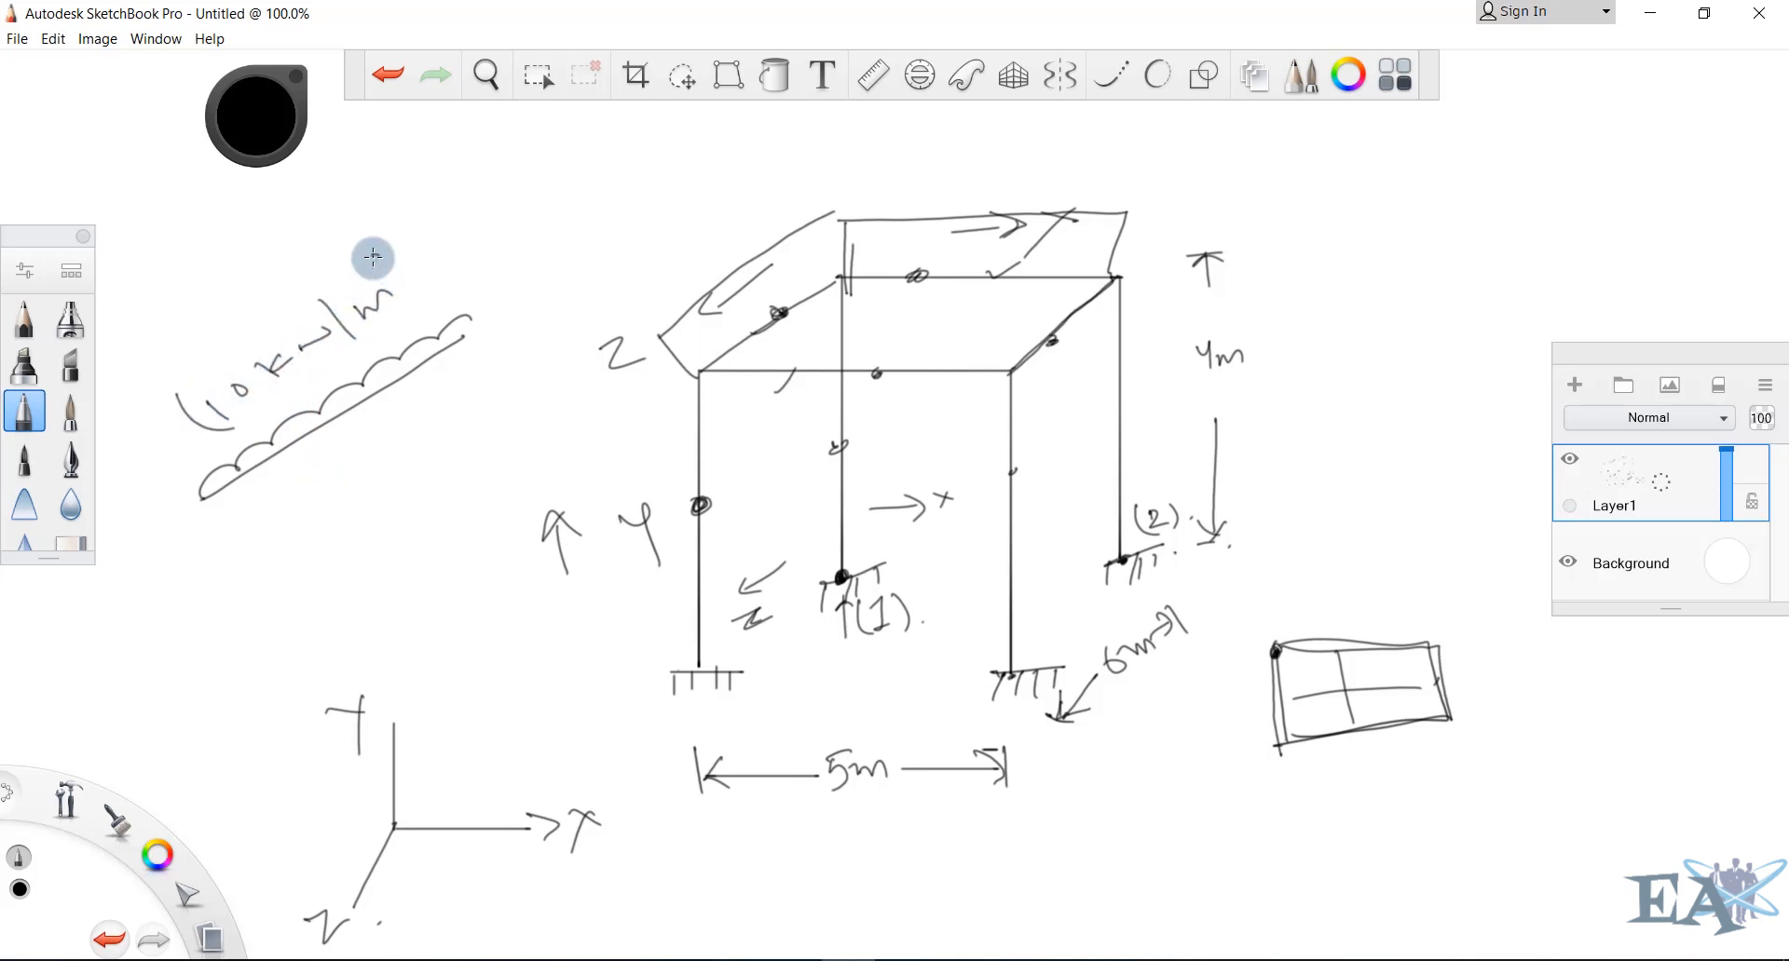
{"action": "left_click_drag", "start_coordinate": [373, 254], "coordinate": [420, 307]}
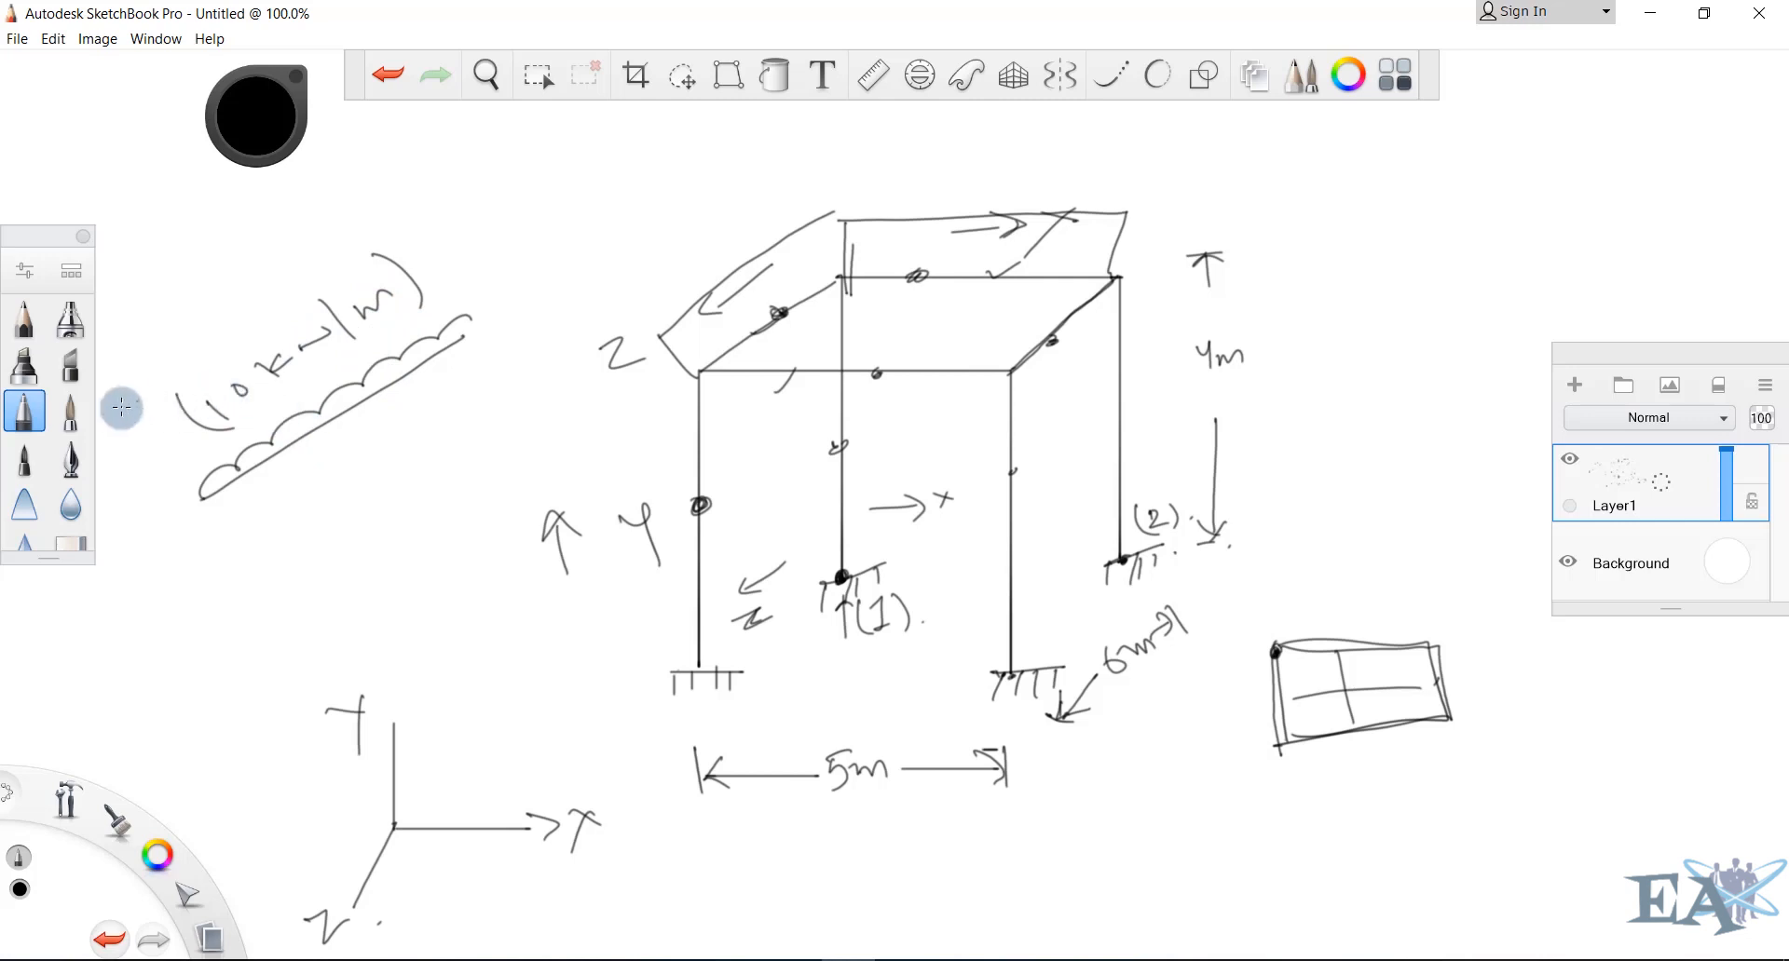
Mark the 10 kN/m label and the four top beams of the frame with crosses
{"action": "left_click_drag", "start_coordinate": [125, 420], "coordinate": [157, 421]}
{"action": "left_click_drag", "start_coordinate": [174, 386], "coordinate": [140, 429]}
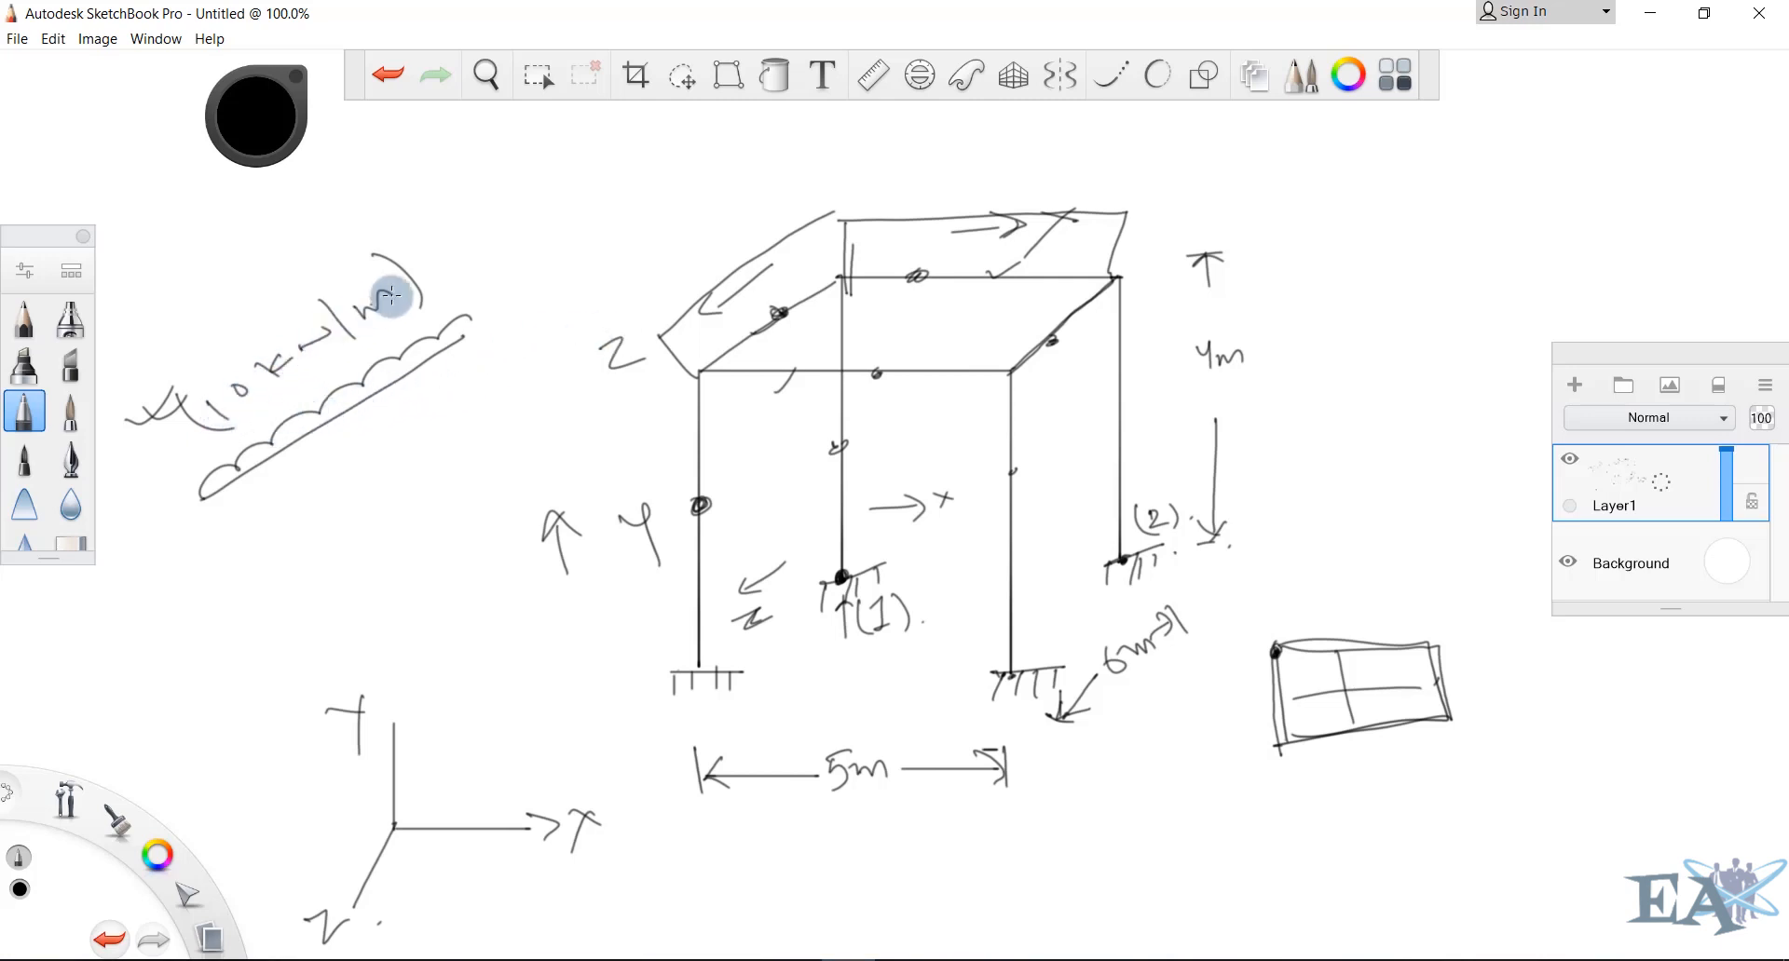
{"action": "mouse_move", "coordinate": [897, 364]}
{"action": "left_mouse_down"}
{"action": "mouse_move", "coordinate": [938, 375]}
{"action": "mouse_move", "coordinate": [908, 397]}
{"action": "left_mouse_up"}
{"action": "mouse_move", "coordinate": [974, 269]}
{"action": "left_mouse_down"}
{"action": "mouse_move", "coordinate": [960, 317]}
{"action": "mouse_move", "coordinate": [1077, 331]}
{"action": "mouse_move", "coordinate": [1052, 343]}
{"action": "left_mouse_up"}
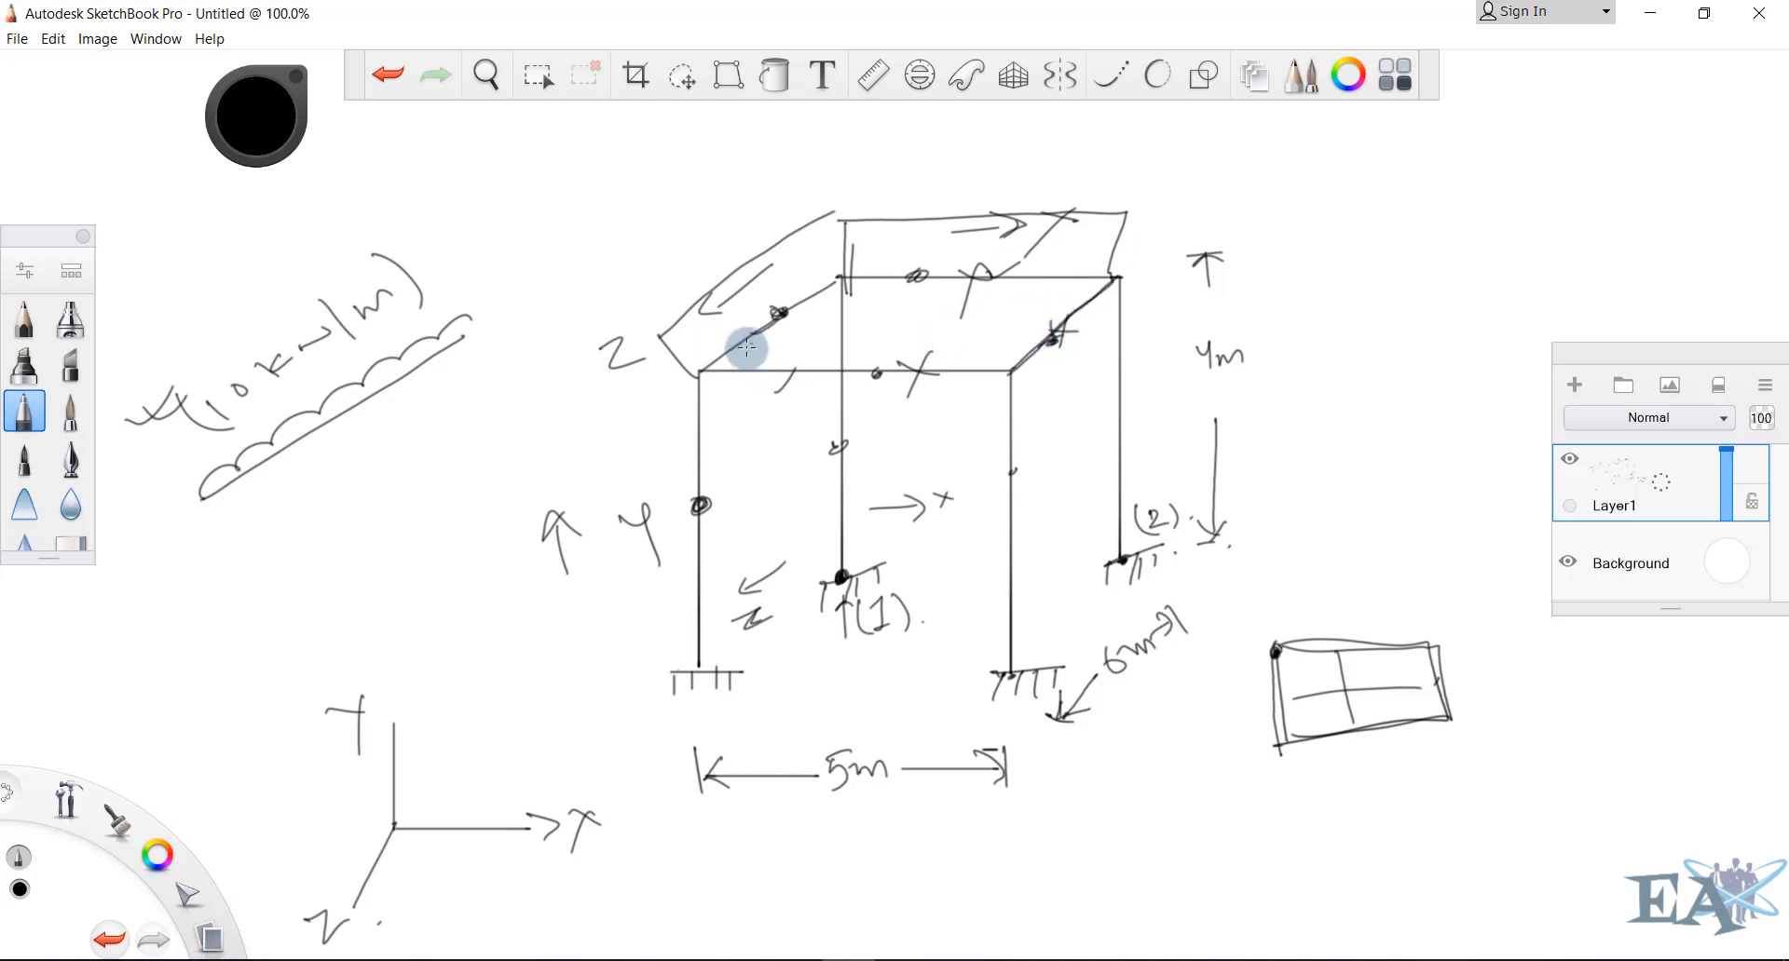
{"action": "mouse_move", "coordinate": [743, 328]}
{"action": "left_mouse_down"}
{"action": "mouse_move", "coordinate": [768, 322]}
{"action": "mouse_move", "coordinate": [744, 350]}
{"action": "left_mouse_up"}
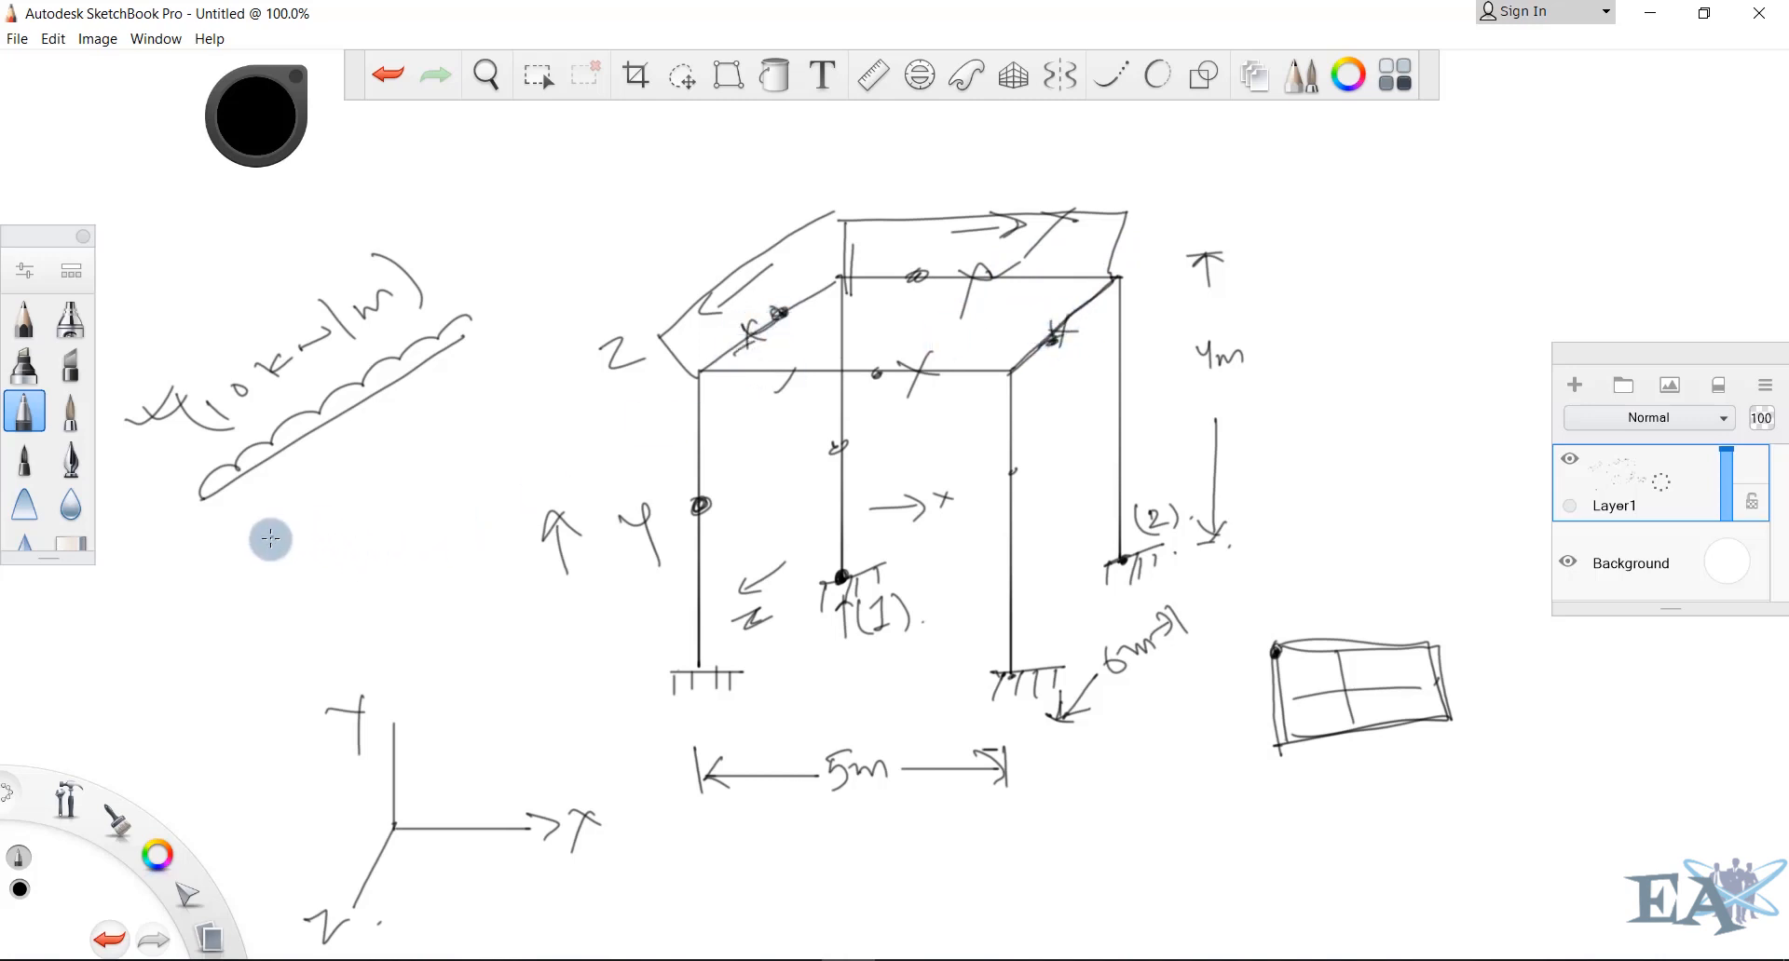
Write the second load value (5 kN/m) in brackets beneath the sloped beam sketch
{"action": "mouse_move", "coordinate": [276, 523]}
{"action": "left_mouse_down"}
{"action": "mouse_move", "coordinate": [265, 559]}
{"action": "mouse_move", "coordinate": [289, 520]}
{"action": "left_mouse_up"}
{"action": "mouse_move", "coordinate": [290, 559]}
{"action": "left_mouse_down"}
{"action": "mouse_move", "coordinate": [315, 522]}
{"action": "mouse_move", "coordinate": [327, 538]}
{"action": "left_mouse_up"}
{"action": "mouse_move", "coordinate": [337, 518]}
{"action": "left_mouse_down"}
{"action": "mouse_move", "coordinate": [370, 499]}
{"action": "mouse_move", "coordinate": [382, 526]}
{"action": "left_mouse_up"}
{"action": "left_click_drag", "start_coordinate": [389, 478], "coordinate": [429, 495]}
{"action": "left_click_drag", "start_coordinate": [231, 556], "coordinate": [303, 617]}
{"action": "left_click_drag", "start_coordinate": [424, 425], "coordinate": [477, 488]}
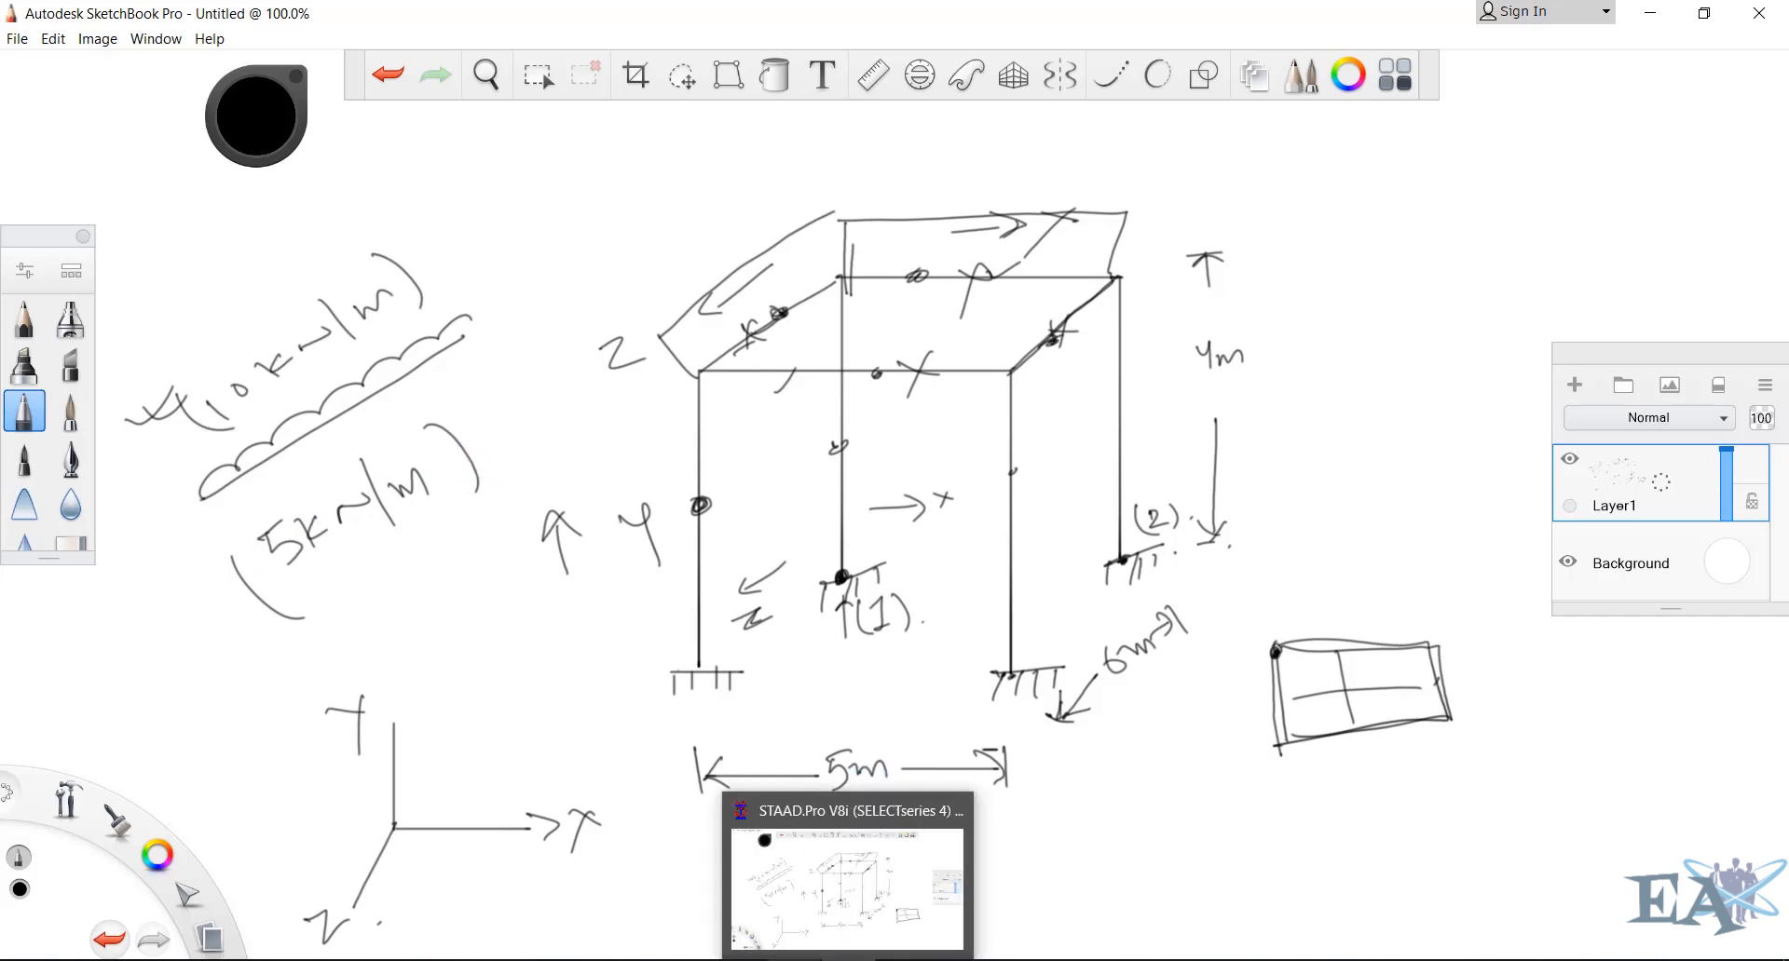
Switch to STAAD.Pro and add a uniform member force of -10 kN/m in the GY direction to the Dead load case
{"action": "left_click", "coordinate": [797, 959]}
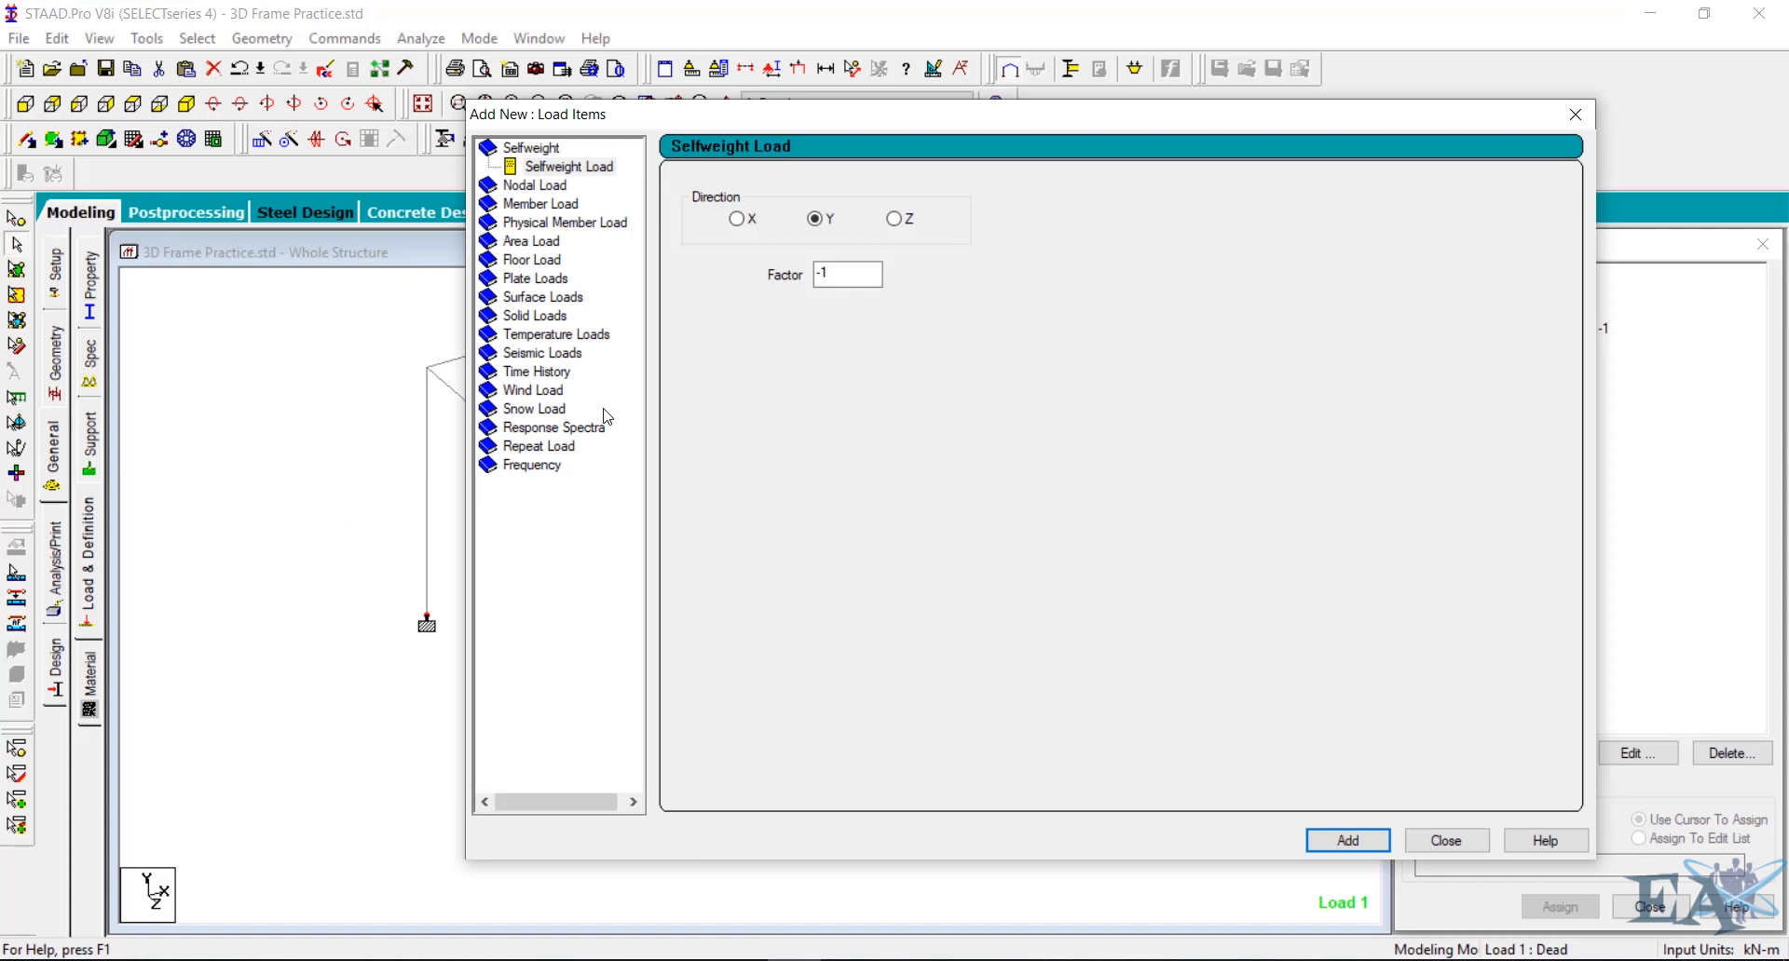
{"action": "left_click", "coordinate": [529, 207]}
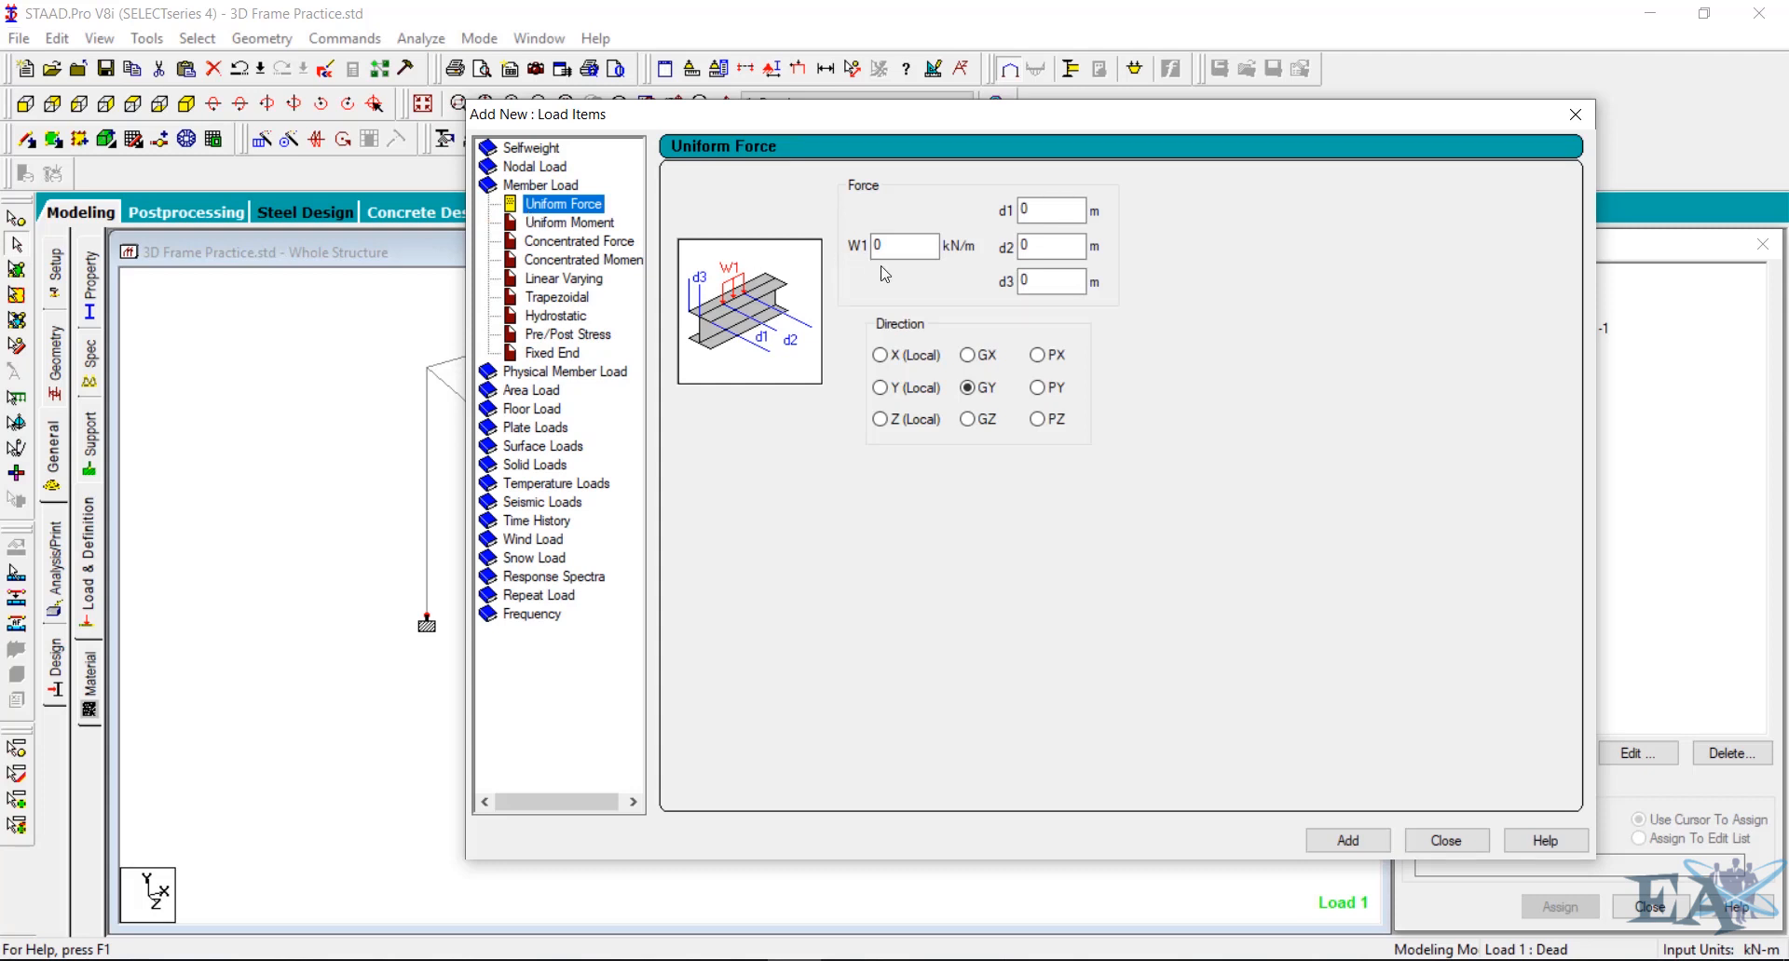
{"action": "double_click", "coordinate": [893, 245]}
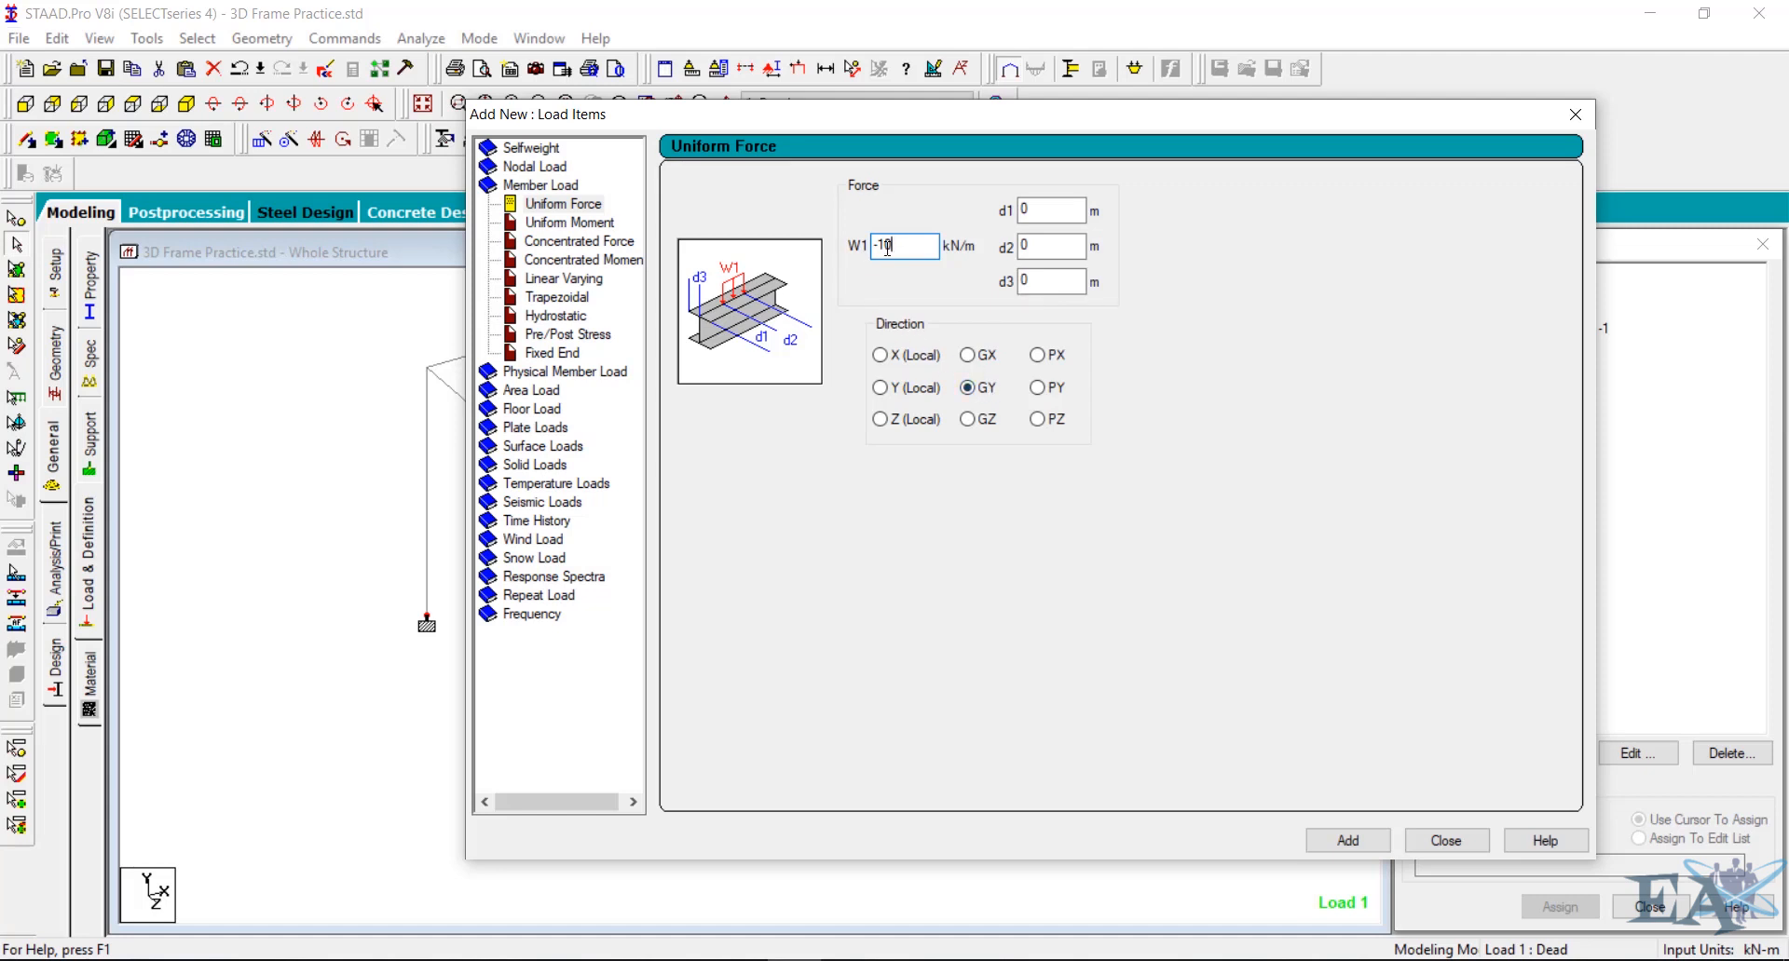
{"action": "left_click", "coordinate": [1350, 841]}
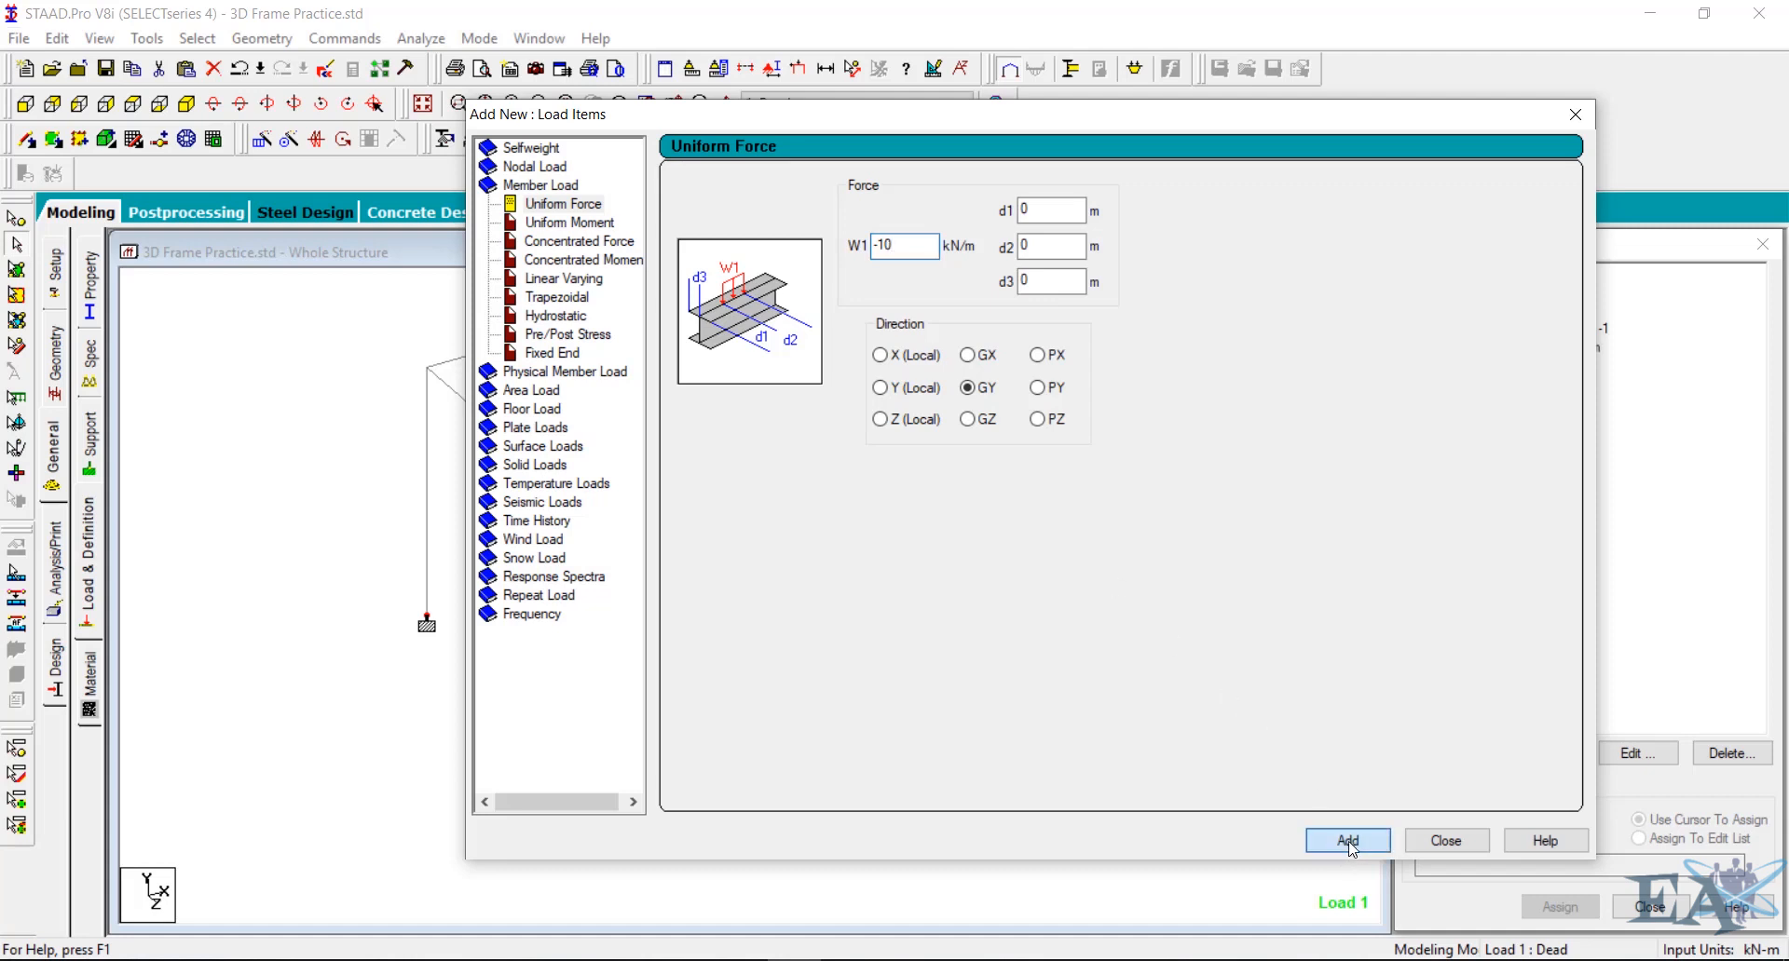
Add a -5 kN/m uniform member force in GY to the Dead load case, and return to the frame sketch in Autodesk SketchBook Pro
{"action": "left_click_drag", "start_coordinate": [996, 117], "coordinate": [771, 100]}
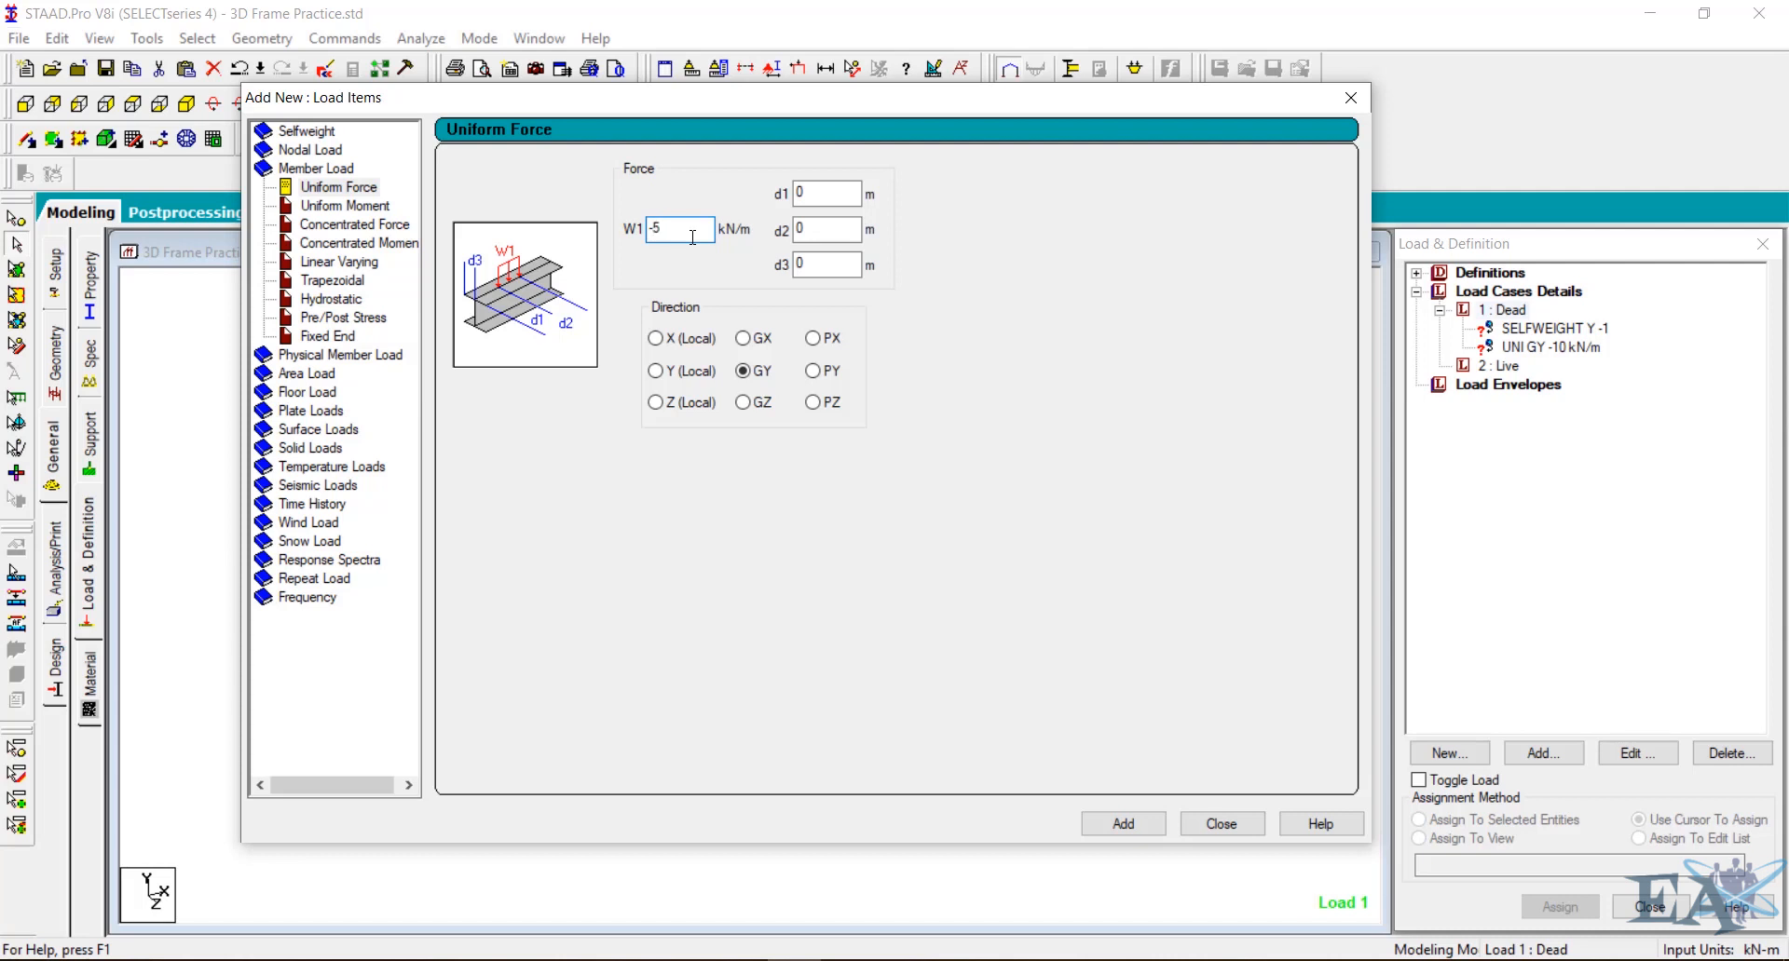
{"action": "left_click", "coordinate": [1126, 827]}
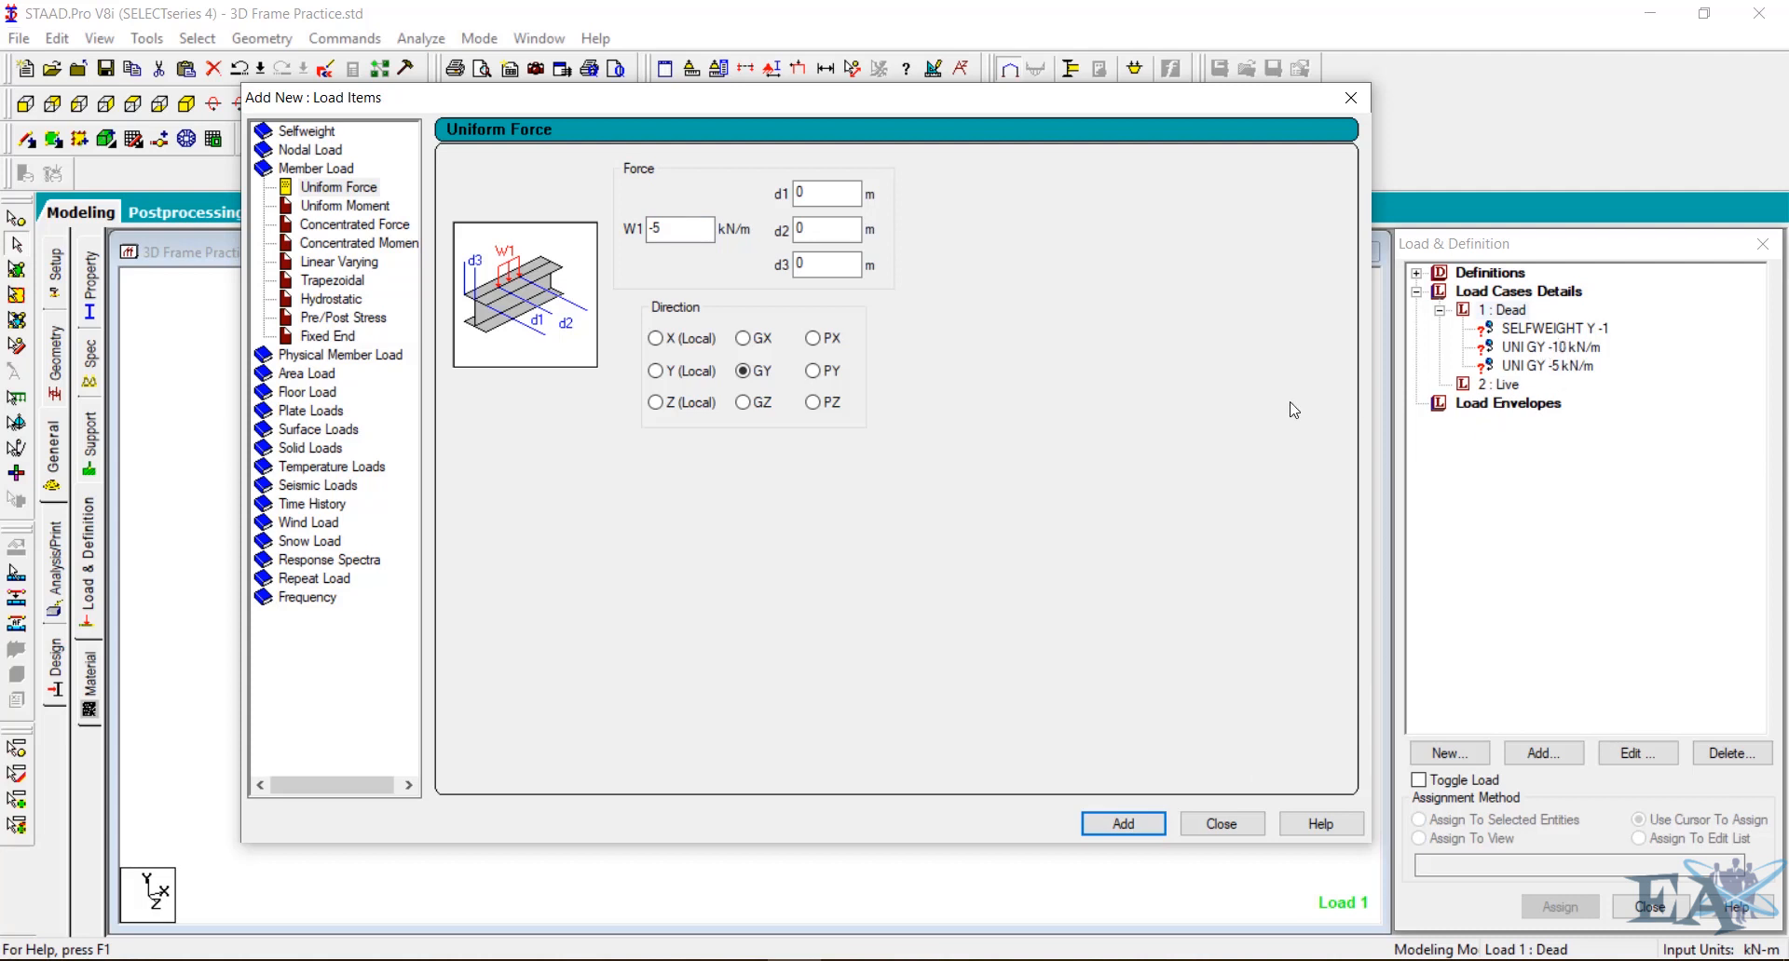
{"action": "left_click", "coordinate": [1220, 825]}
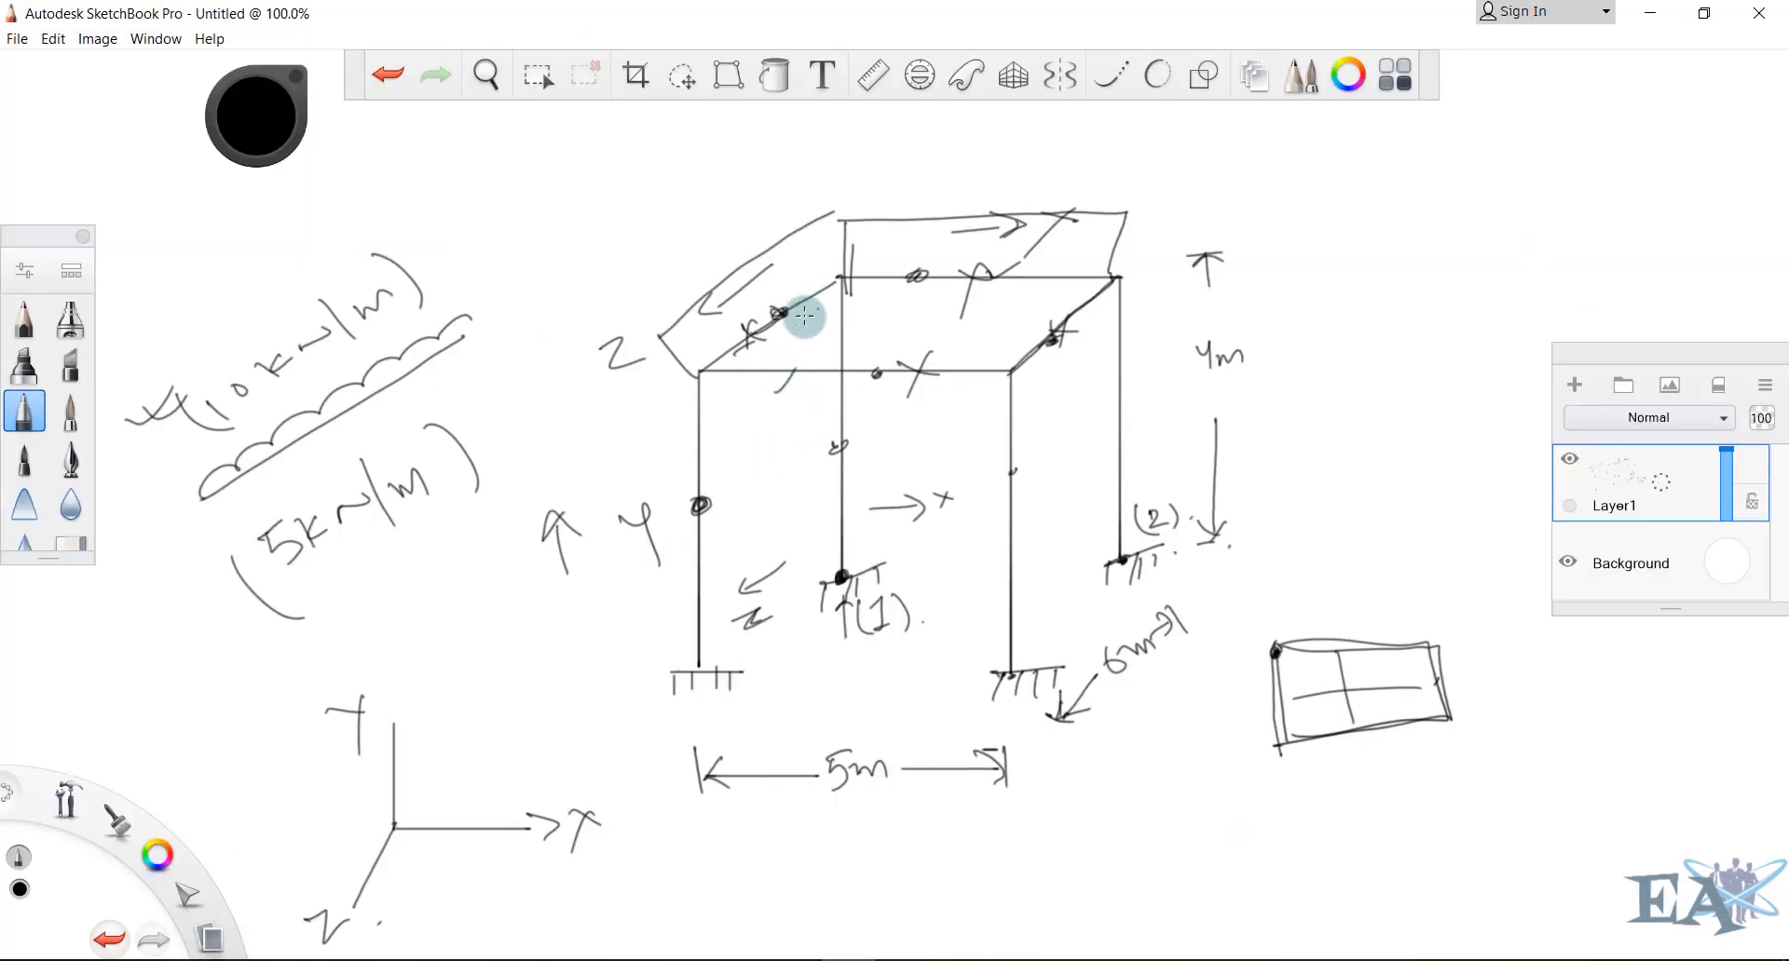
Hatch the slab area between the four top beams and draw an arrow from it to an underlined 2 kN/m label
{"action": "mouse_move", "coordinate": [857, 287]}
{"action": "left_mouse_down"}
{"action": "mouse_move", "coordinate": [903, 299]}
{"action": "mouse_move", "coordinate": [910, 348]}
{"action": "mouse_move", "coordinate": [1034, 292]}
{"action": "mouse_move", "coordinate": [955, 365]}
{"action": "left_mouse_up"}
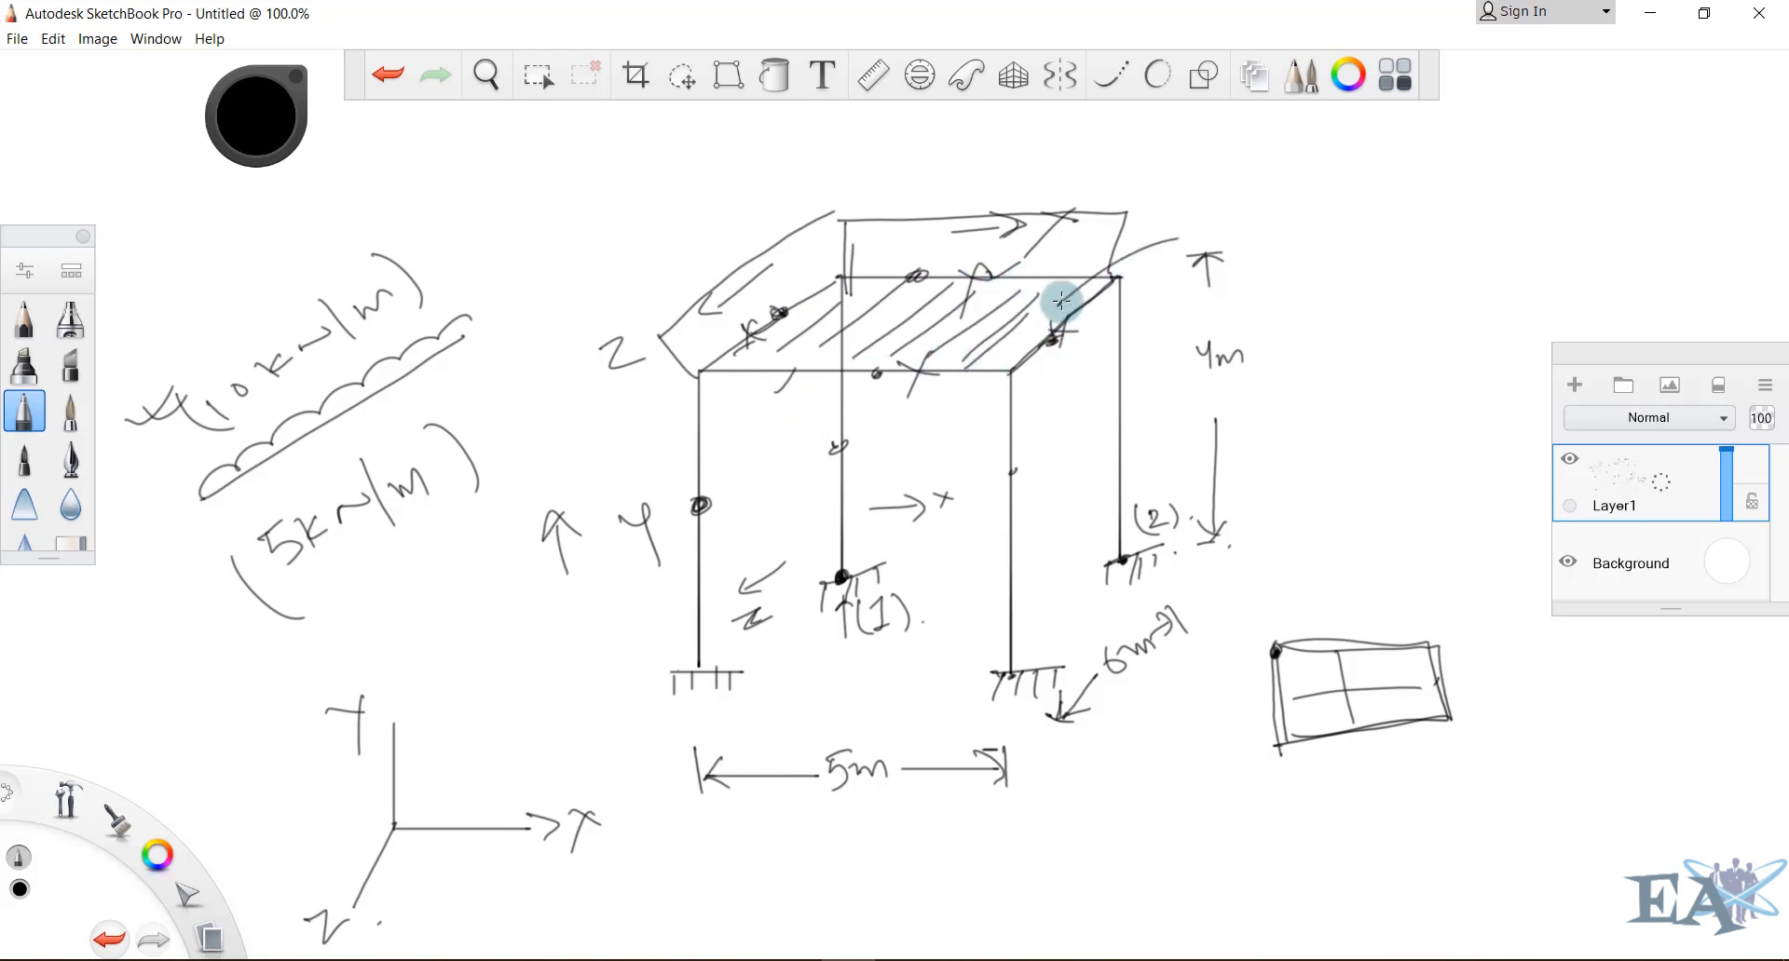
{"action": "left_click_drag", "start_coordinate": [1062, 300], "coordinate": [1237, 248]}
{"action": "mouse_move", "coordinate": [1288, 187]}
{"action": "left_mouse_down"}
{"action": "mouse_move", "coordinate": [1319, 212]}
{"action": "mouse_move", "coordinate": [1445, 131]}
{"action": "mouse_move", "coordinate": [1469, 164]}
{"action": "mouse_move", "coordinate": [1520, 156]}
{"action": "left_mouse_up"}
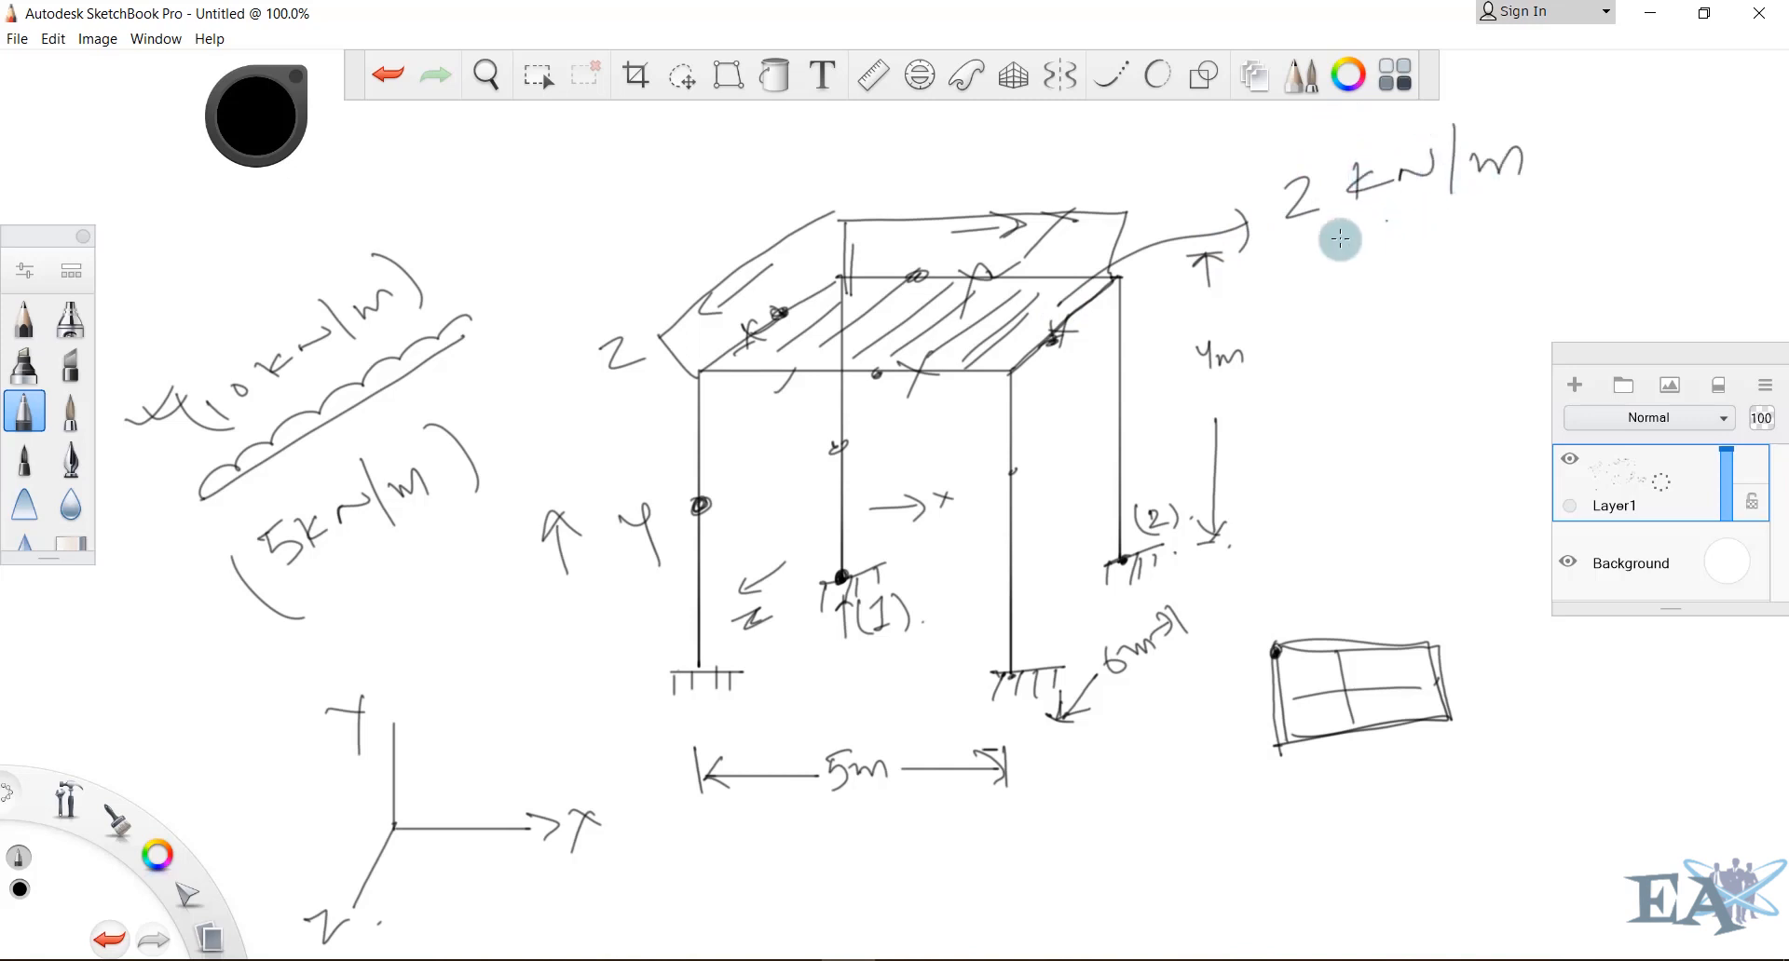
{"action": "left_click_drag", "start_coordinate": [1277, 261], "coordinate": [1537, 200]}
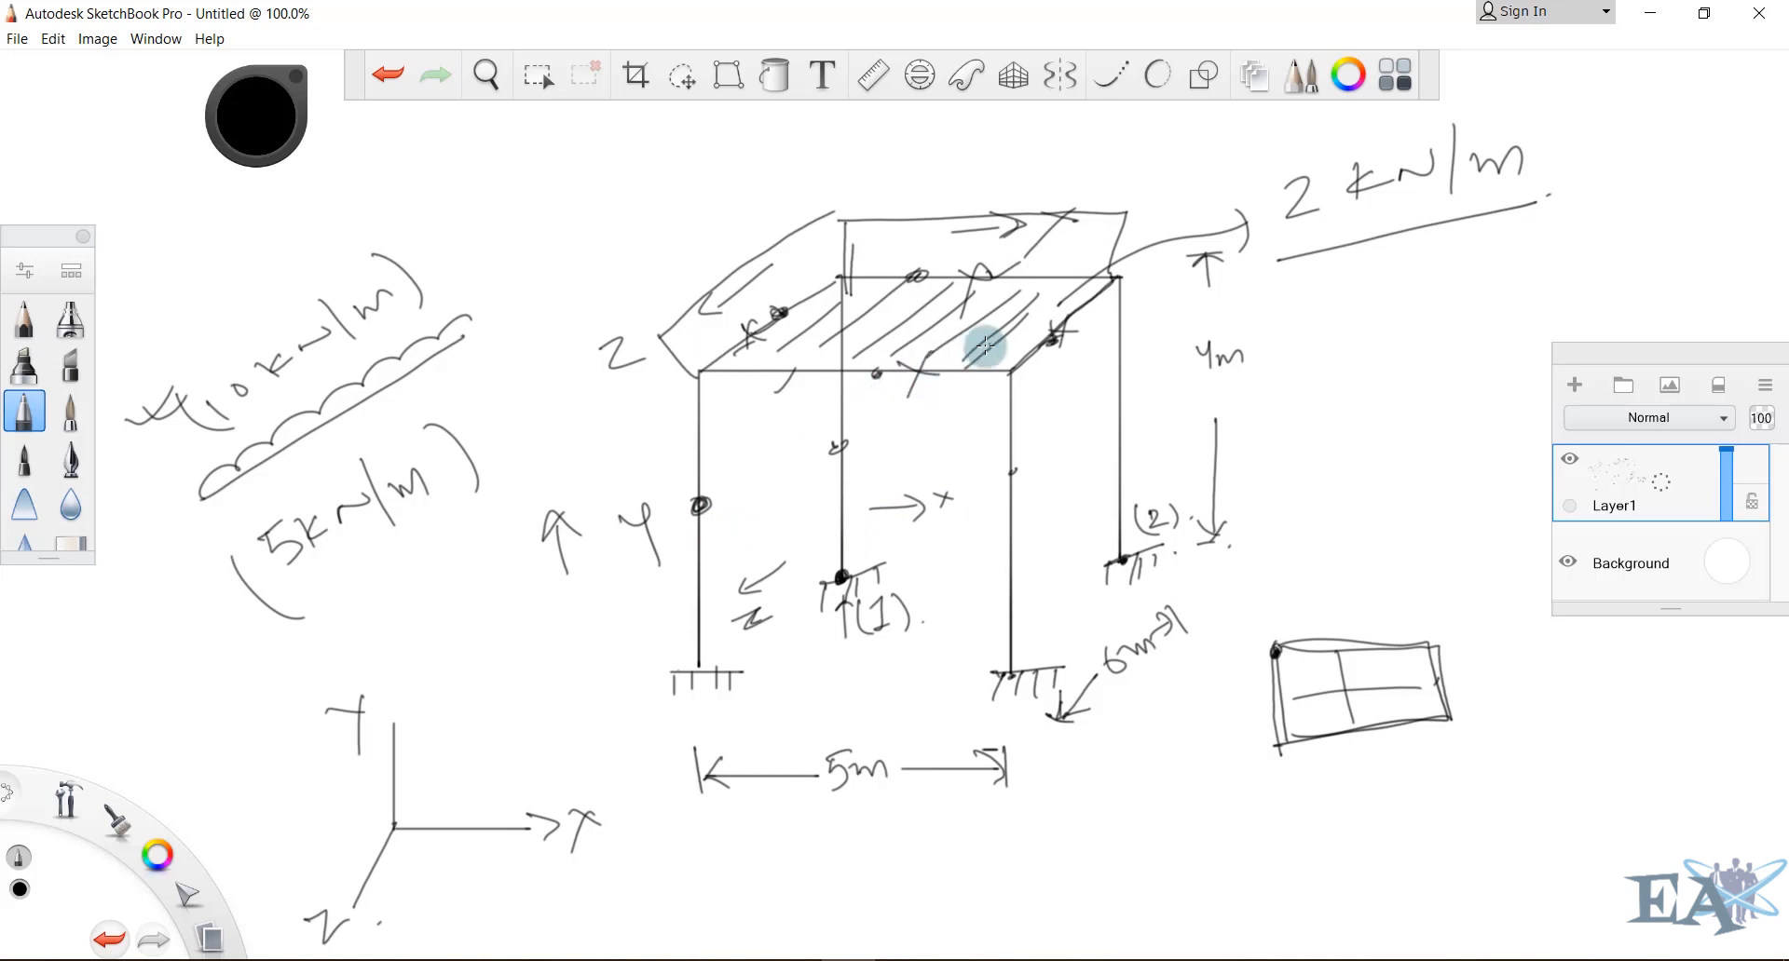
Draw a second arrow from the slab toward the lower sketch and extend the first load label to 2 kN/m² = live
{"action": "mouse_move", "coordinate": [990, 349]}
{"action": "left_mouse_down"}
{"action": "mouse_move", "coordinate": [1196, 635]}
{"action": "mouse_move", "coordinate": [1323, 582]}
{"action": "mouse_move", "coordinate": [1313, 606]}
{"action": "left_mouse_up"}
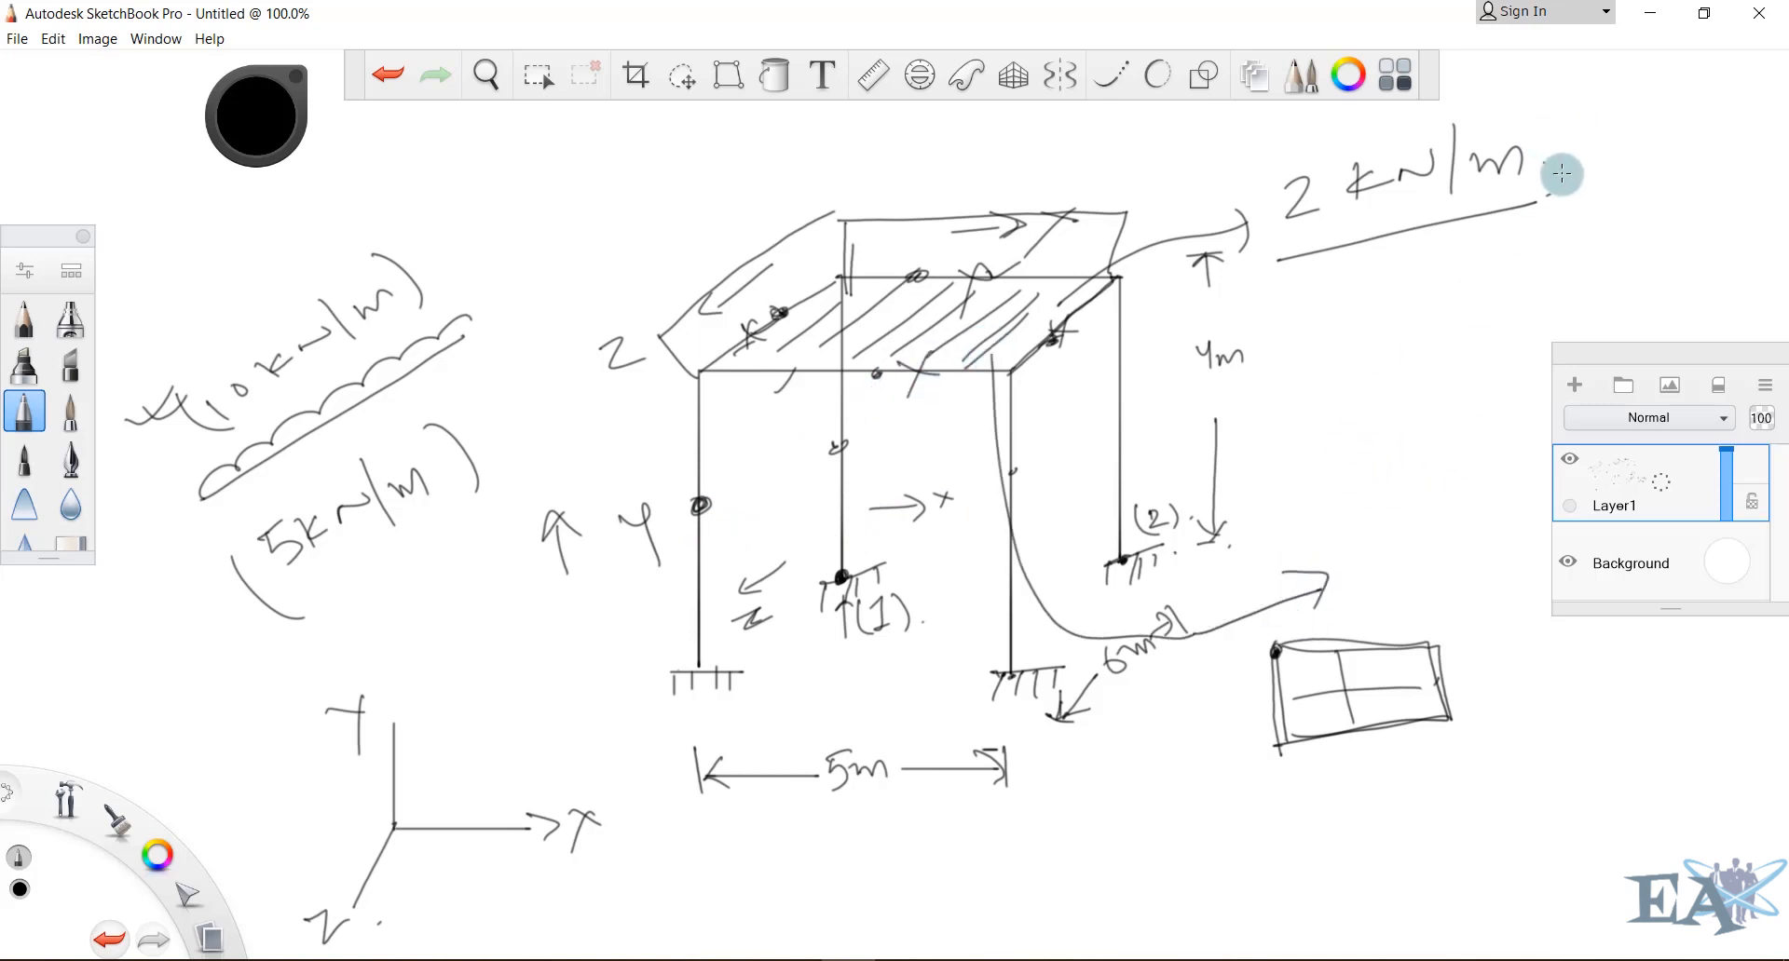
{"action": "left_click_drag", "start_coordinate": [1553, 139], "coordinate": [1575, 136]}
{"action": "left_click_drag", "start_coordinate": [1554, 158], "coordinate": [1607, 144]}
{"action": "left_click", "coordinate": [1621, 112]}
{"action": "mouse_move", "coordinate": [1624, 126]}
{"action": "left_mouse_down"}
{"action": "mouse_move", "coordinate": [1627, 141]}
{"action": "mouse_move", "coordinate": [1661, 119]}
{"action": "left_mouse_up"}
{"action": "left_click_drag", "start_coordinate": [1675, 130], "coordinate": [1708, 138]}
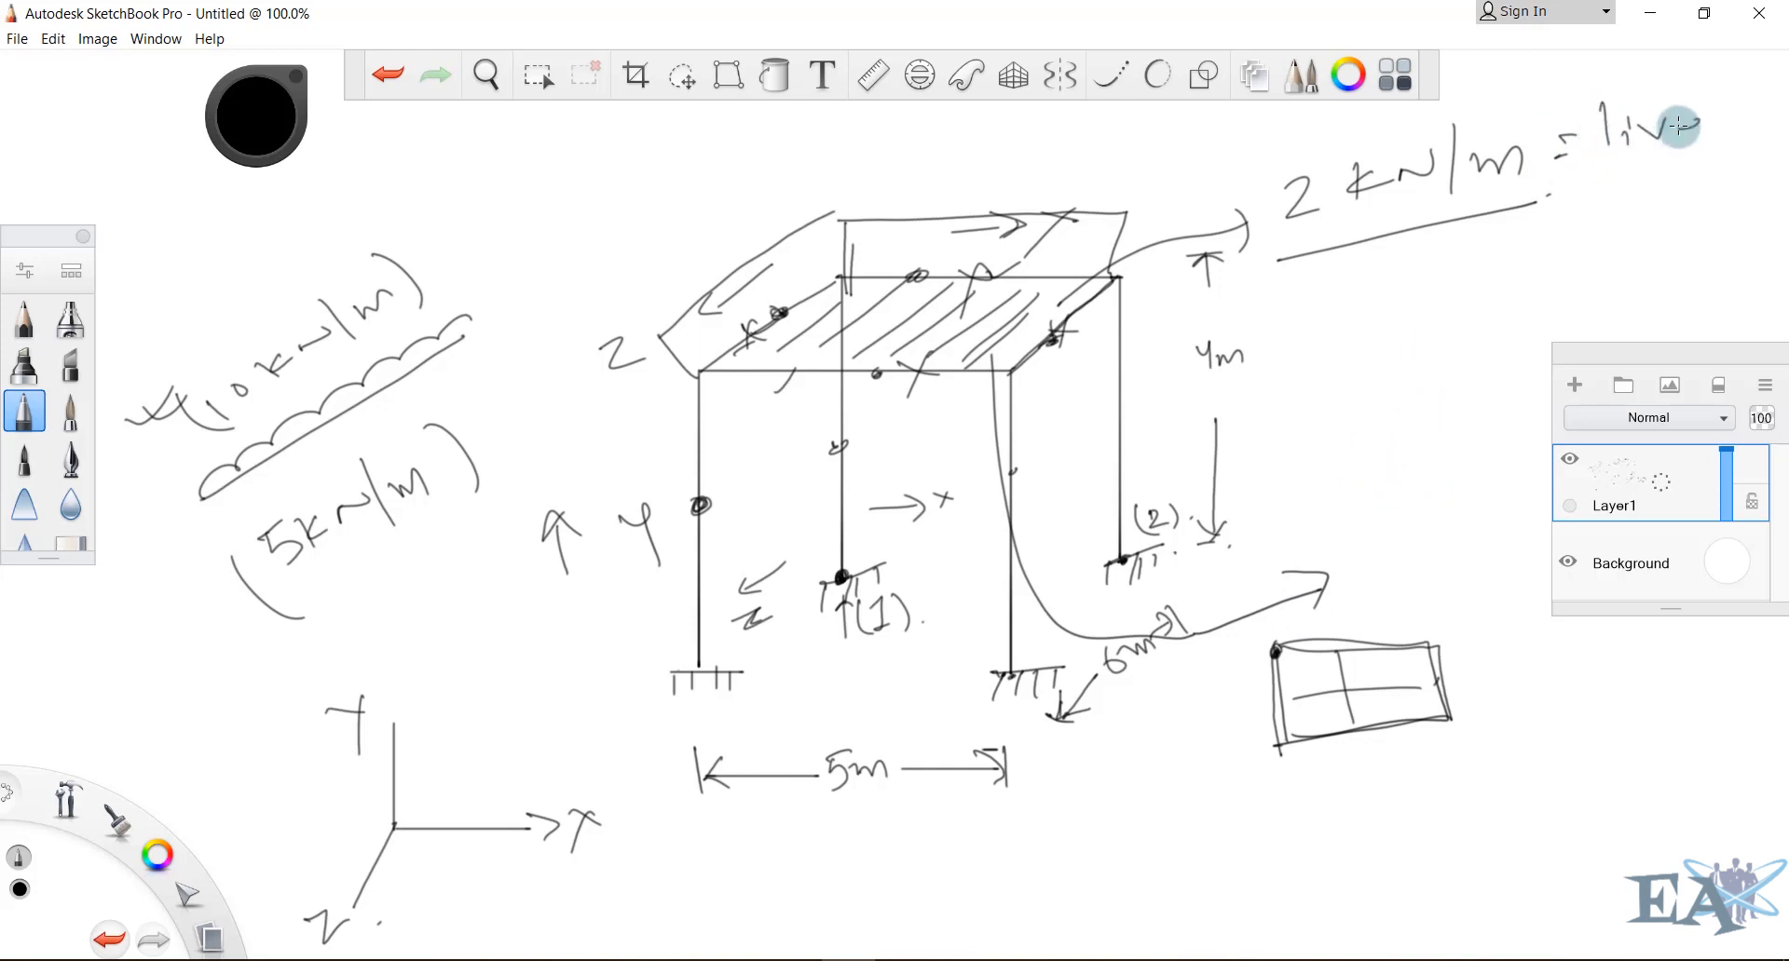
{"action": "left_click_drag", "start_coordinate": [1518, 113], "coordinate": [1540, 123]}
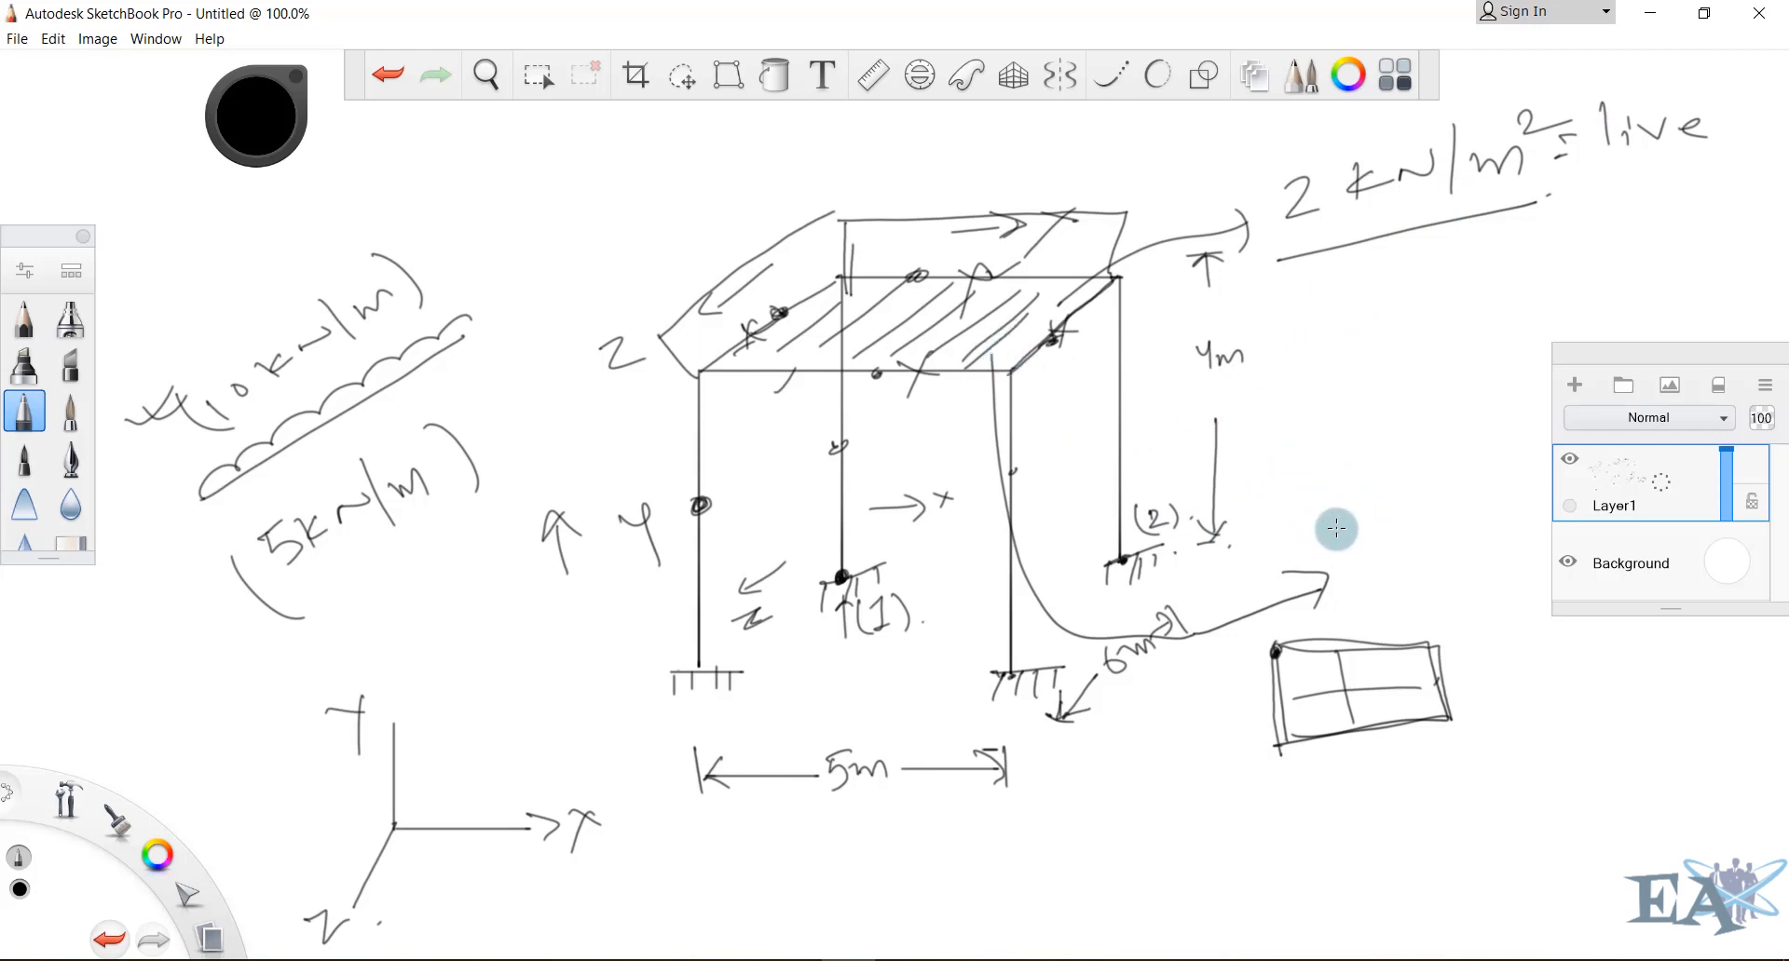
Label the second slab arrow 1 kN/m² and link it by an arrow to the note (Dead)
{"action": "mouse_move", "coordinate": [1336, 520]}
{"action": "left_mouse_down"}
{"action": "mouse_move", "coordinate": [1362, 553]}
{"action": "mouse_move", "coordinate": [1413, 472]}
{"action": "mouse_move", "coordinate": [1453, 519]}
{"action": "mouse_move", "coordinate": [1509, 474]}
{"action": "left_mouse_up"}
{"action": "left_click_drag", "start_coordinate": [1444, 564], "coordinate": [1470, 631]}
{"action": "mouse_move", "coordinate": [1479, 611]}
{"action": "left_mouse_down"}
{"action": "mouse_move", "coordinate": [1468, 647]}
{"action": "mouse_move", "coordinate": [1612, 686]}
{"action": "left_mouse_up"}
{"action": "left_click_drag", "start_coordinate": [1501, 641], "coordinate": [1507, 708]}
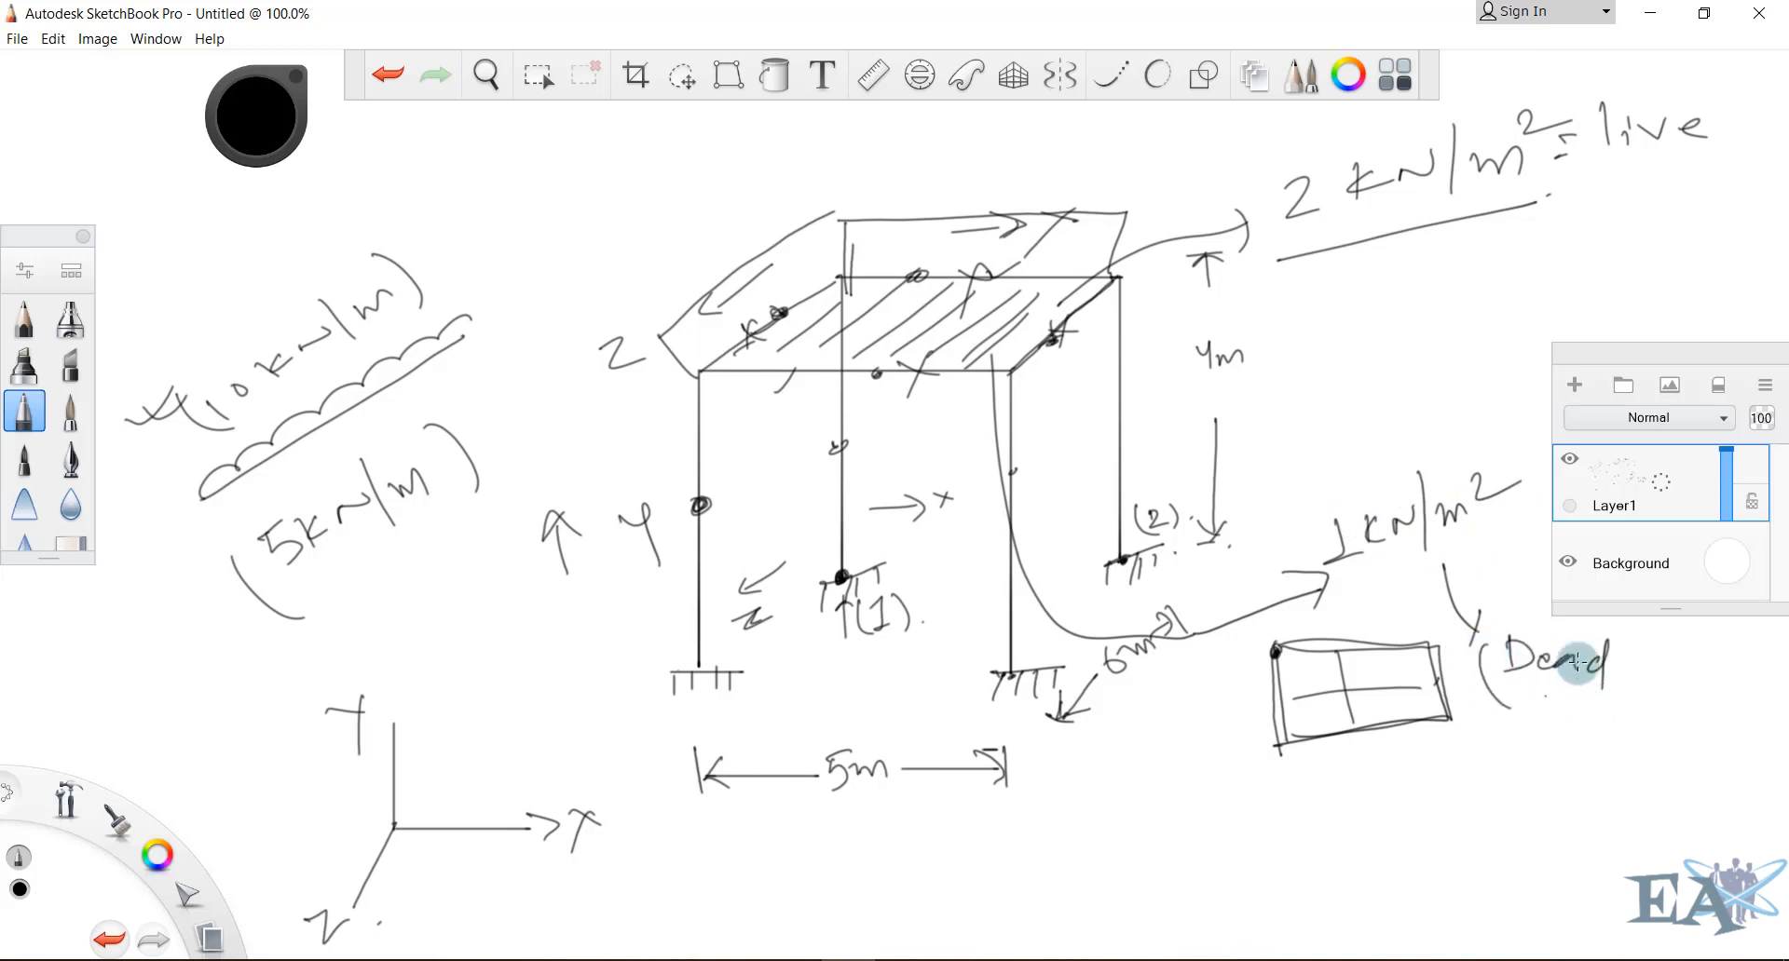
{"action": "left_click_drag", "start_coordinate": [1616, 645], "coordinate": [1625, 706]}
{"action": "left_click", "coordinate": [1642, 695]}
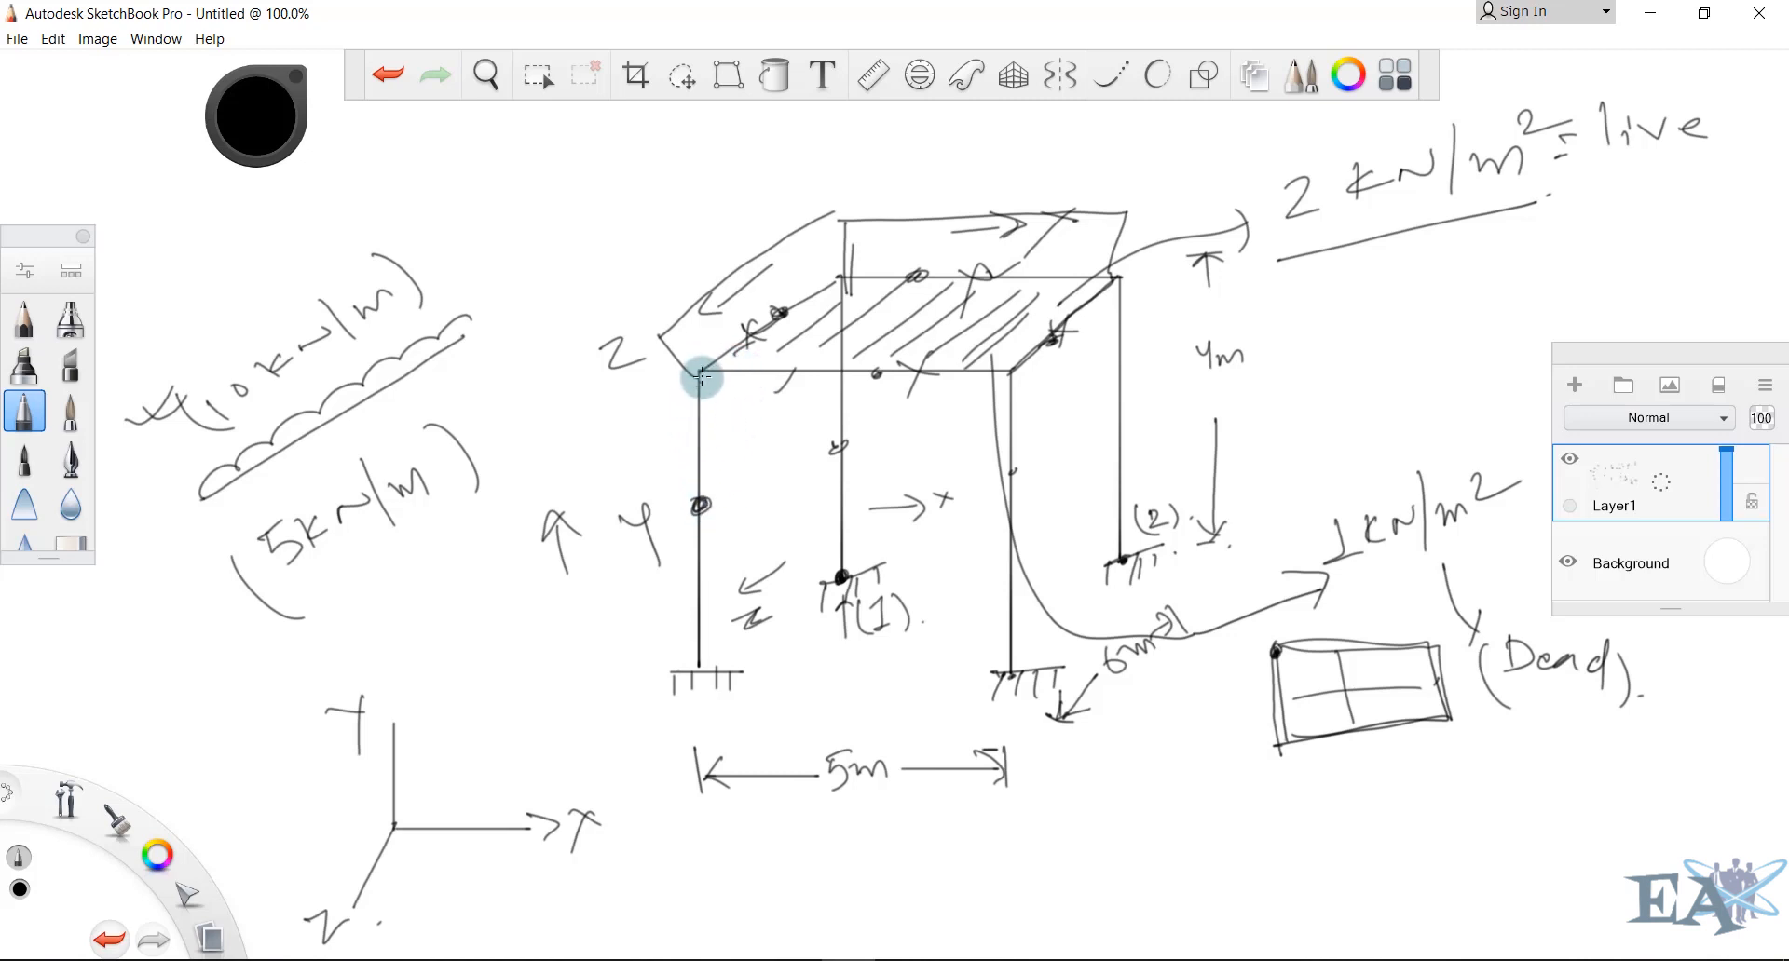
Mark the front-left top corner of the frame and write the level (4) in brackets beside it
{"action": "mouse_move", "coordinate": [605, 400]}
{"action": "left_mouse_down"}
{"action": "mouse_move", "coordinate": [616, 421]}
{"action": "mouse_move", "coordinate": [582, 435]}
{"action": "left_mouse_up"}
{"action": "left_click_drag", "start_coordinate": [636, 399], "coordinate": [639, 421]}
{"action": "left_click", "coordinate": [651, 414]}
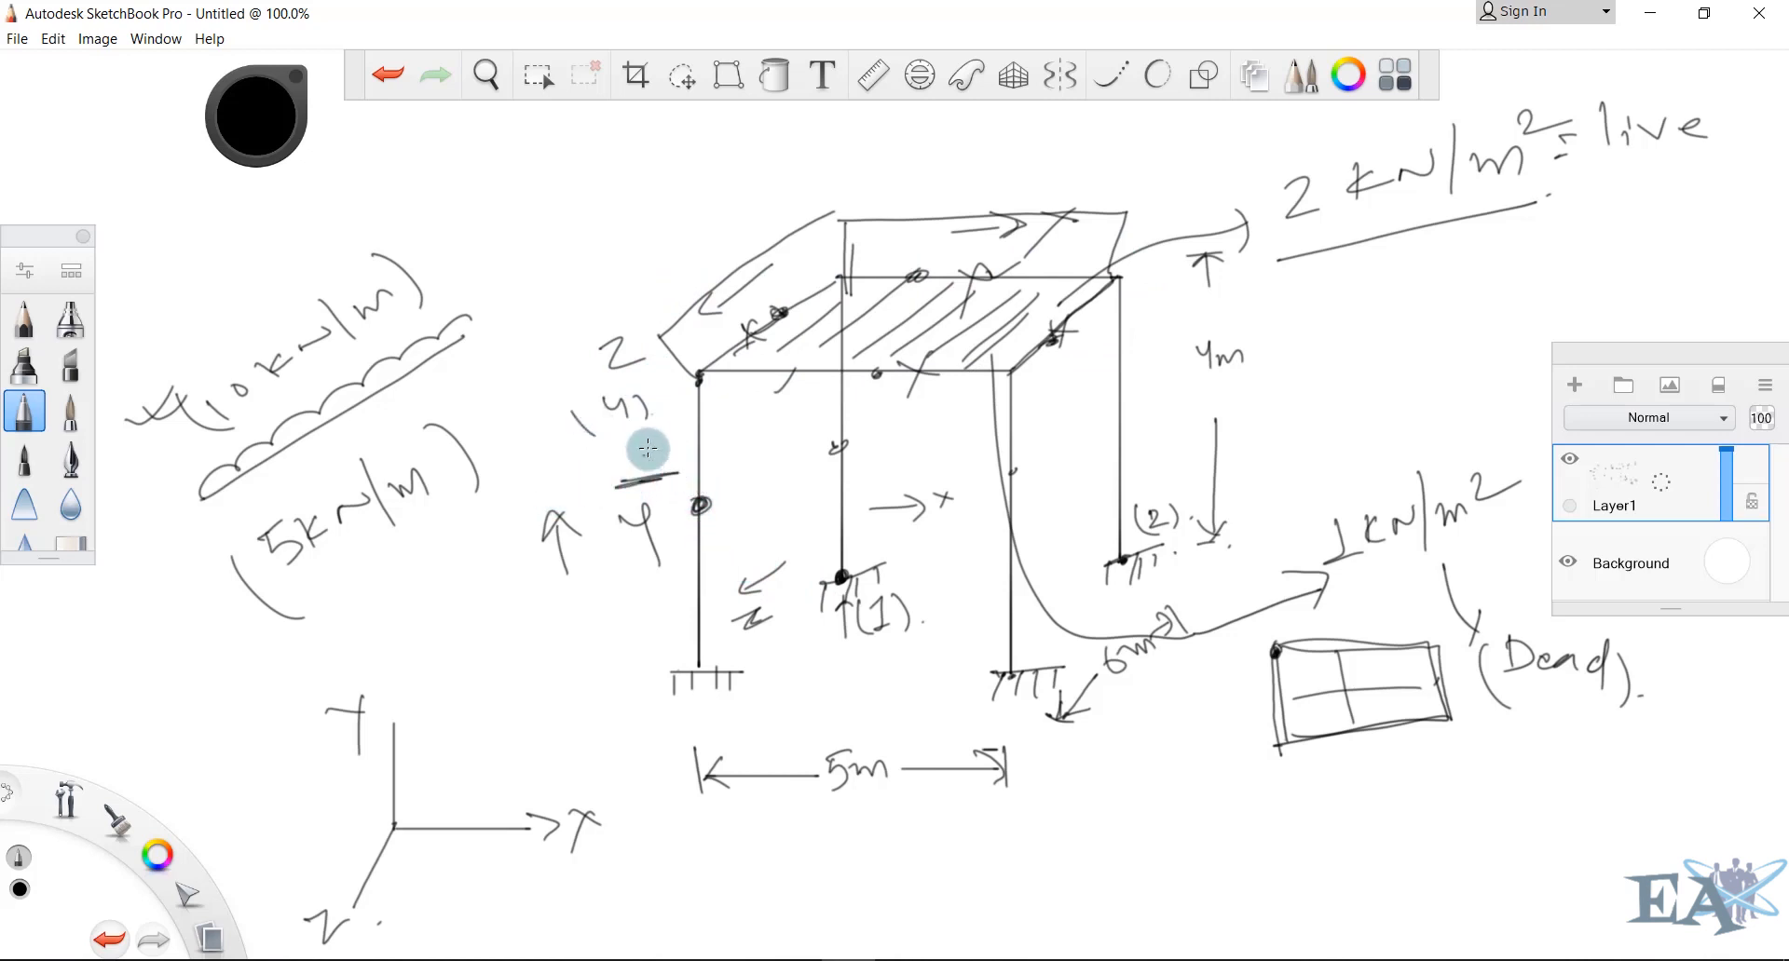
Change the brush colour to red and mark levels below and above the front-left top corner, dimensioning the upper one (1m)
{"action": "left_click", "coordinate": [262, 134]}
{"action": "left_click", "coordinate": [300, 132]}
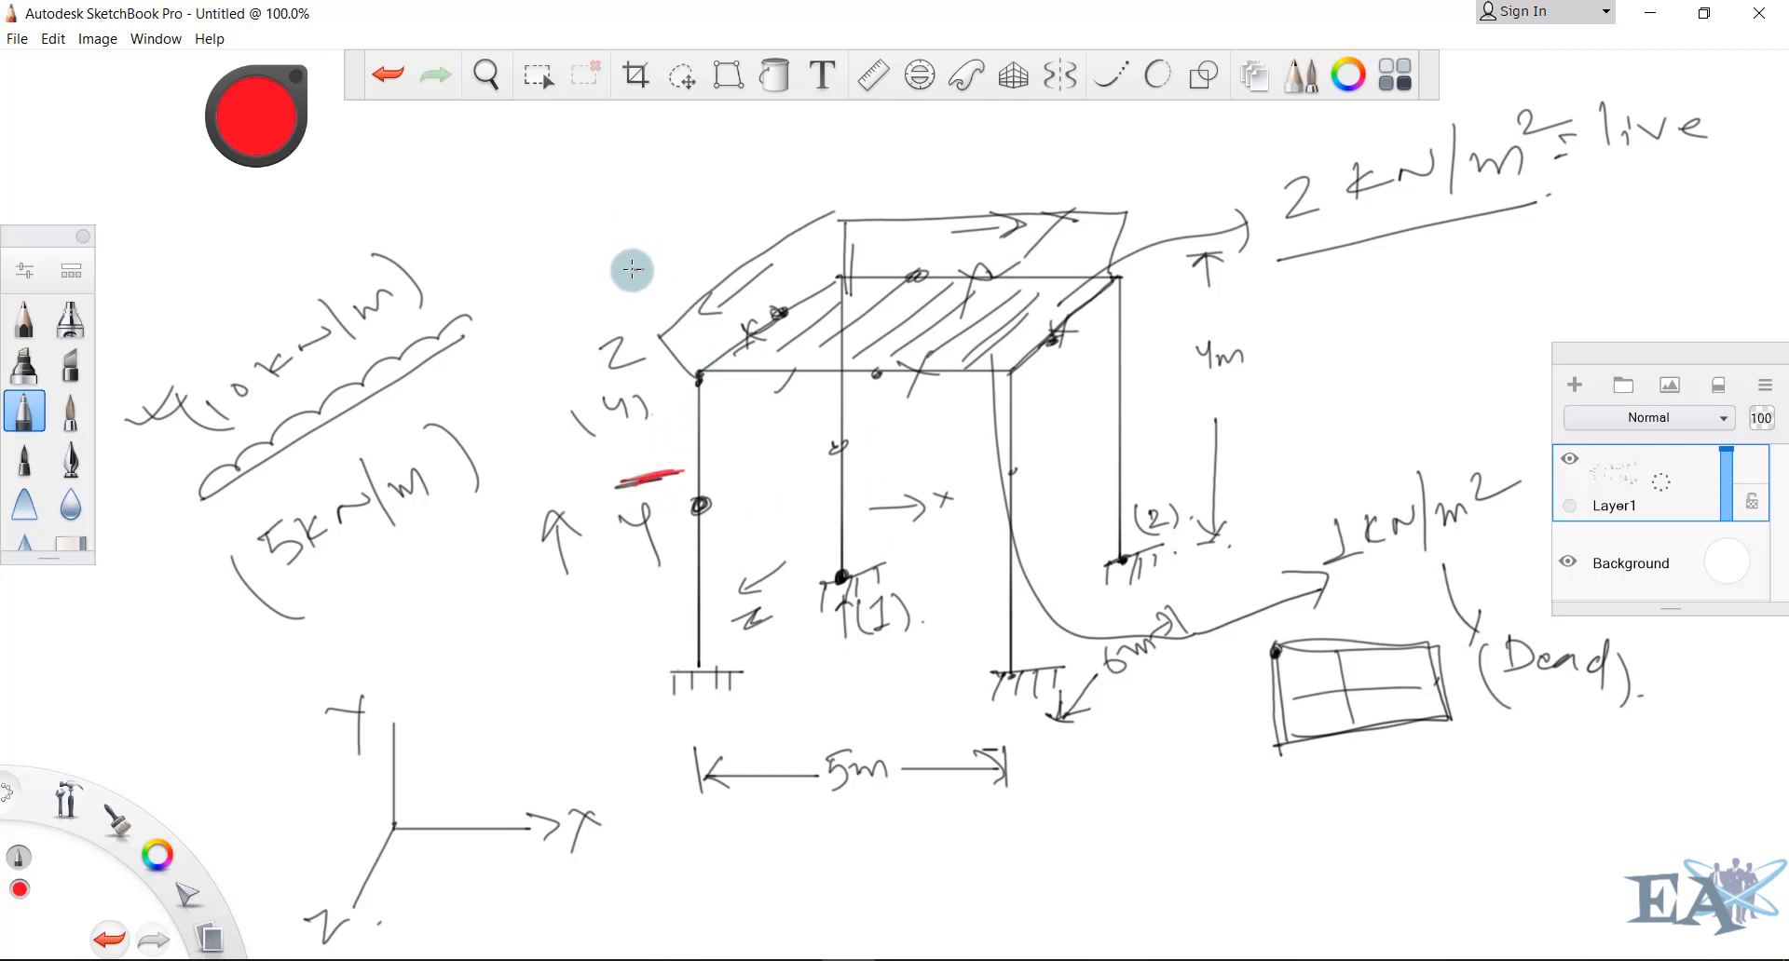
{"action": "left_click_drag", "start_coordinate": [632, 270], "coordinate": [690, 260]}
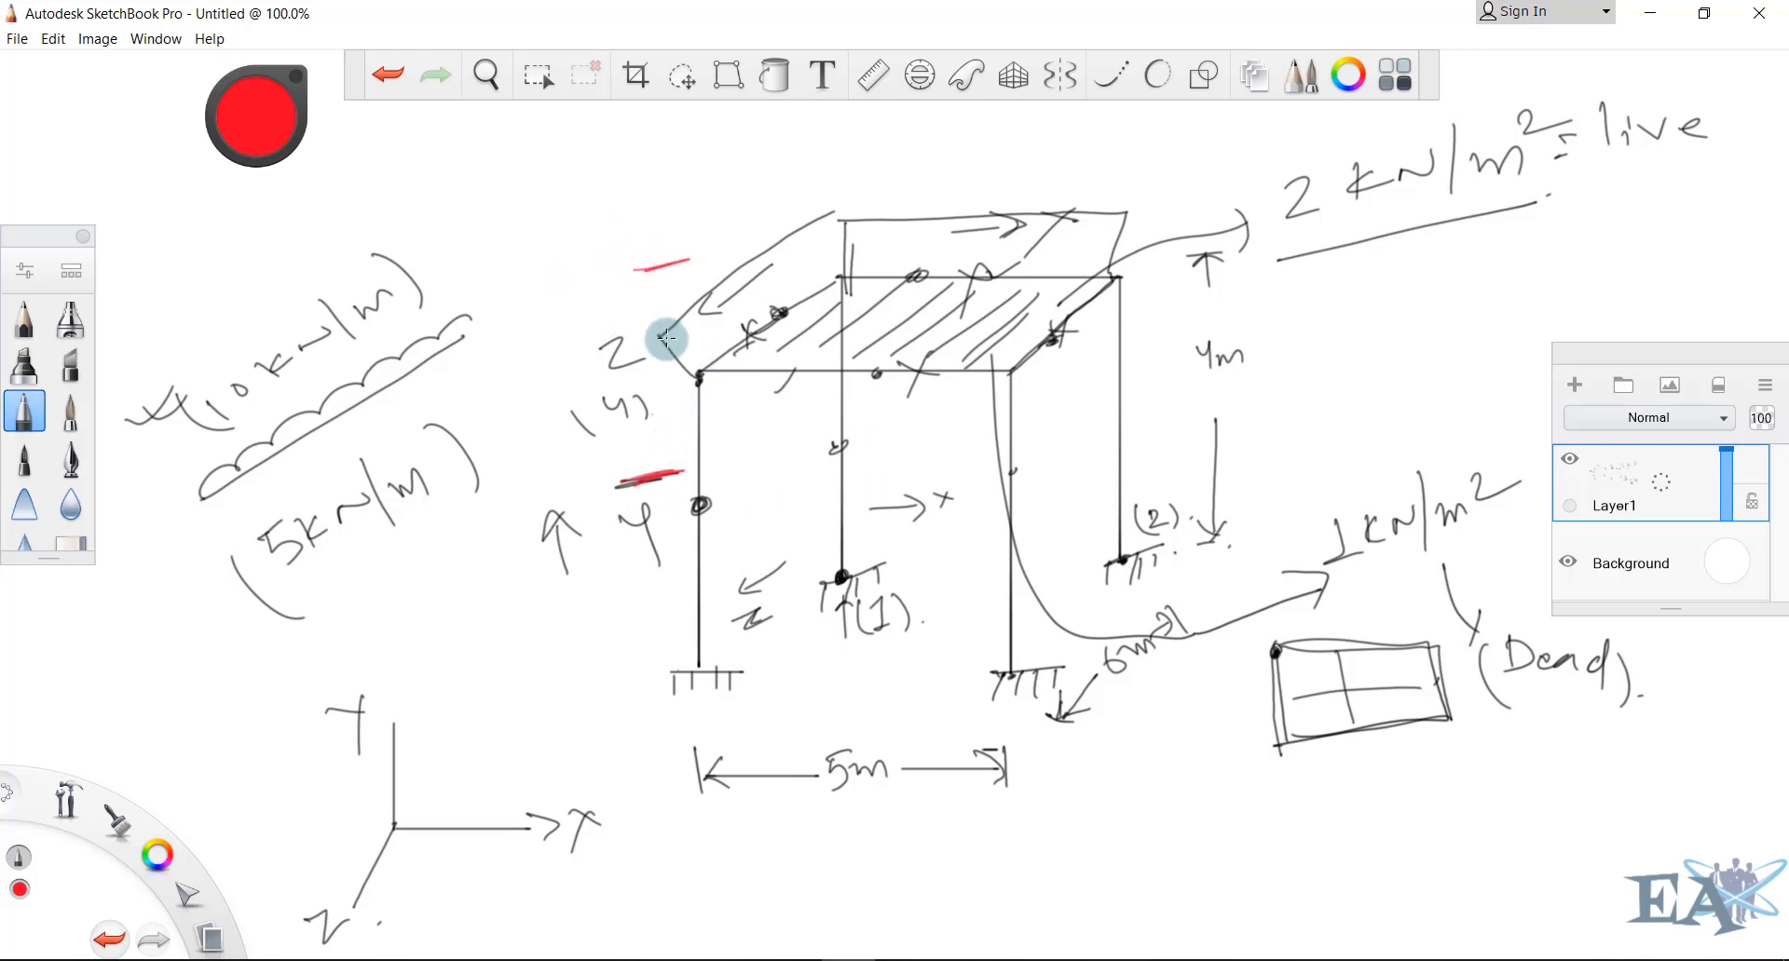
{"action": "left_click_drag", "start_coordinate": [654, 279], "coordinate": [658, 373]}
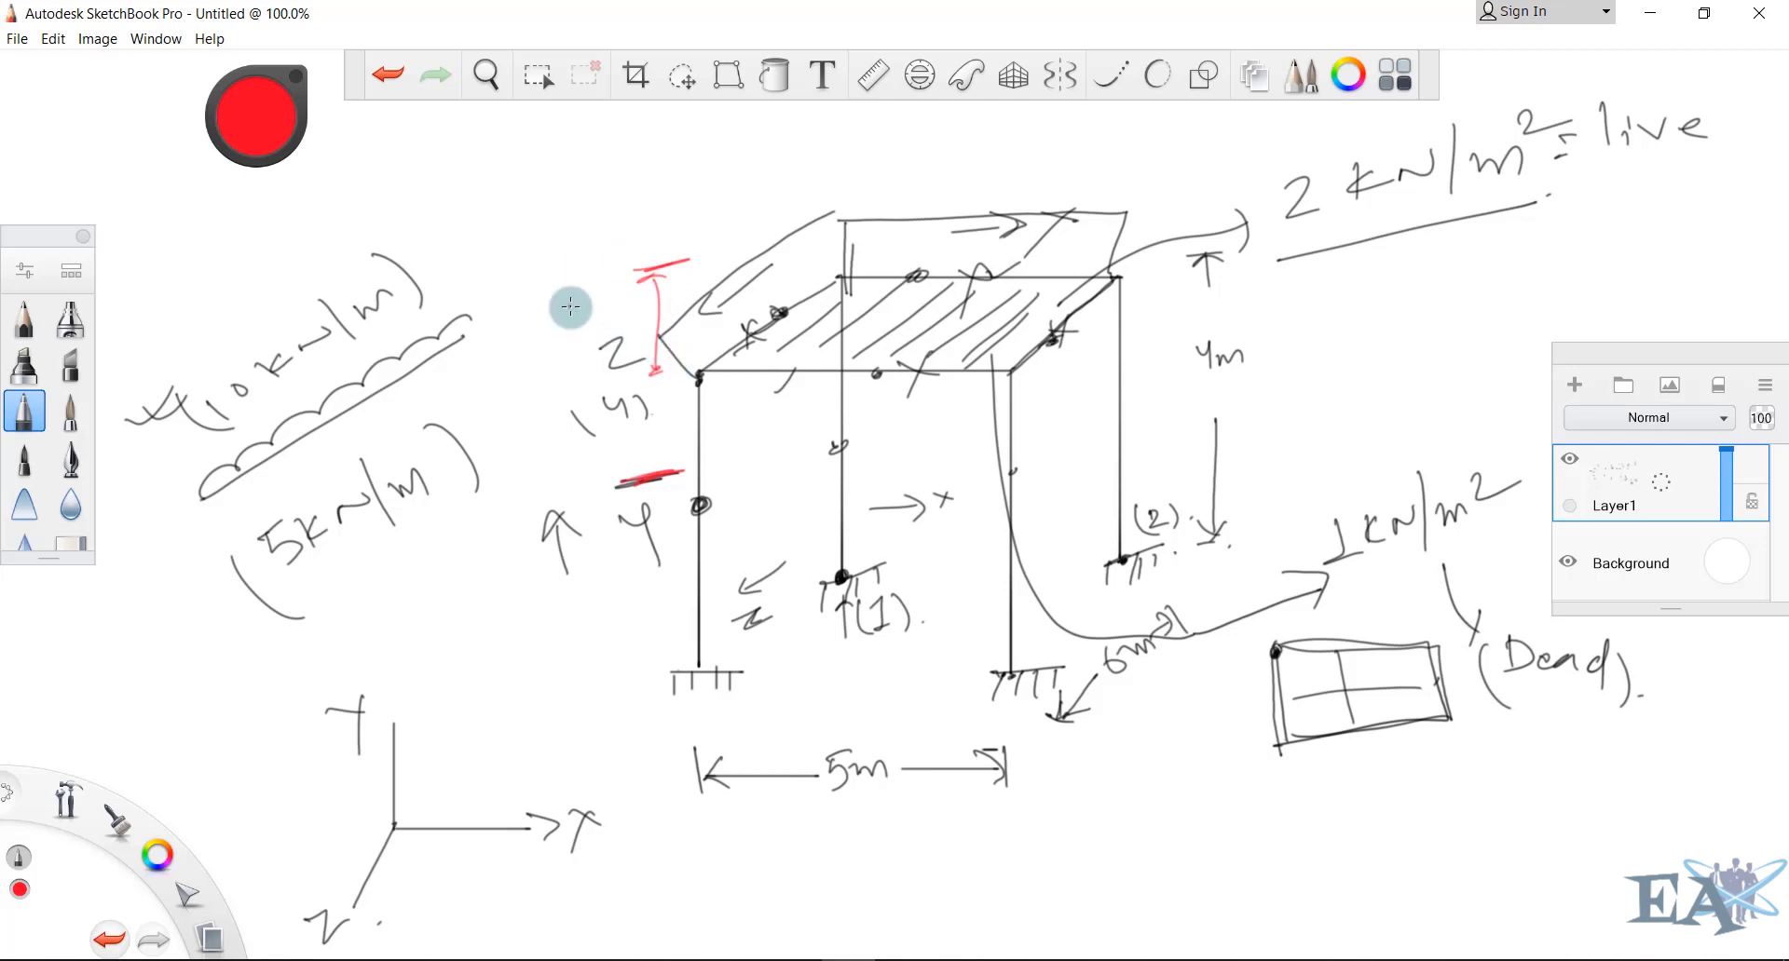
{"action": "mouse_move", "coordinate": [571, 304]}
{"action": "left_mouse_down"}
{"action": "mouse_move", "coordinate": [562, 342]}
{"action": "mouse_move", "coordinate": [609, 317]}
{"action": "mouse_move", "coordinate": [542, 350]}
{"action": "left_mouse_up"}
{"action": "left_click_drag", "start_coordinate": [627, 300], "coordinate": [632, 329]}
{"action": "left_click", "coordinate": [641, 324]}
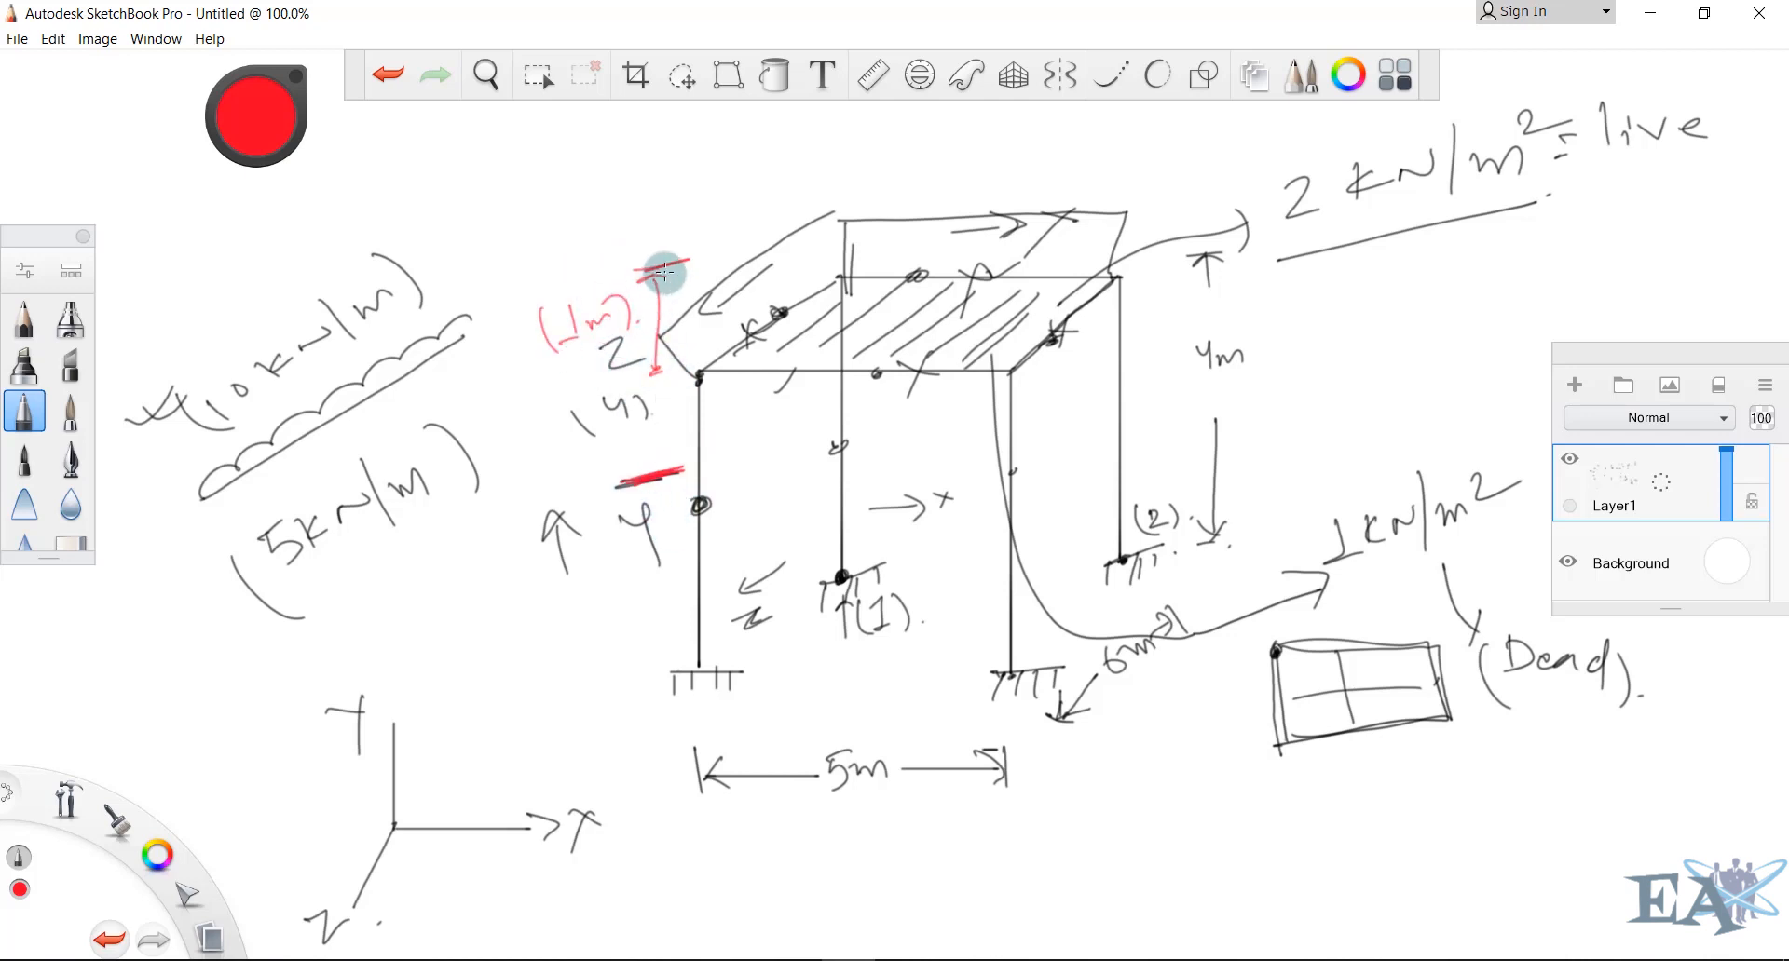
{"action": "left_click_drag", "start_coordinate": [685, 264], "coordinate": [643, 276]}
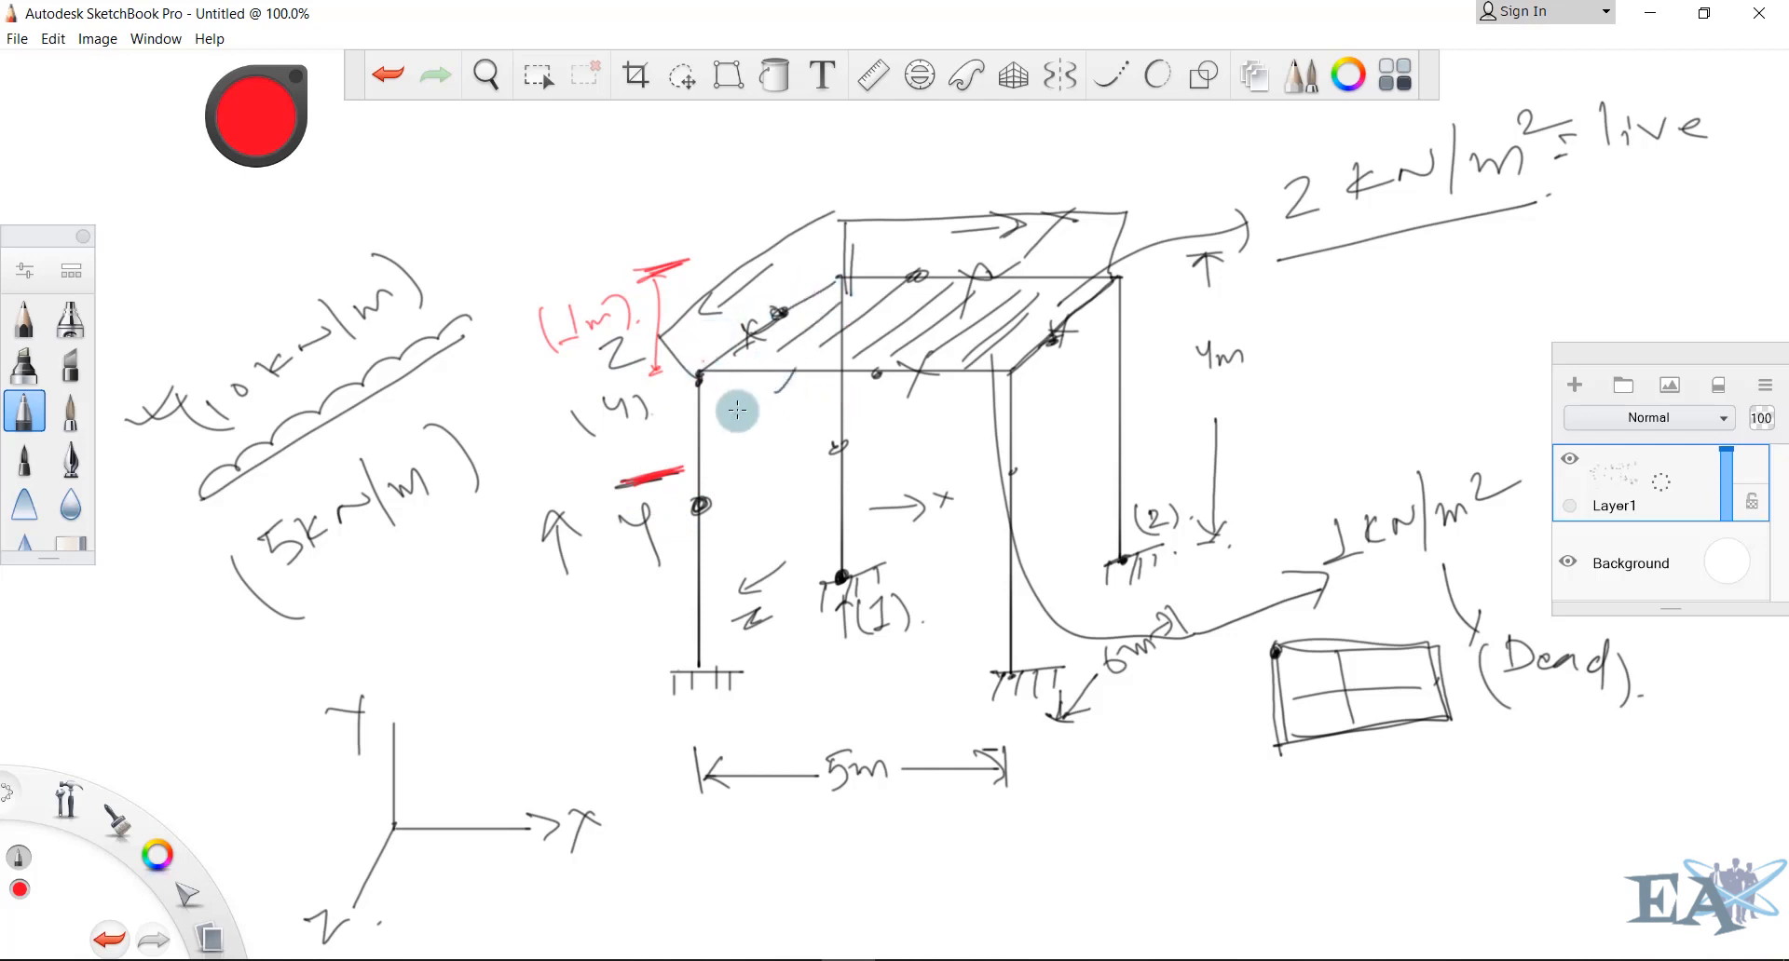
Extend the red dimension down to the lower level mark, label the column (2m), and tick the slab's 2 kN/m² and 1 kN/m² load labels
{"action": "left_click_drag", "start_coordinate": [656, 275], "coordinate": [661, 473]}
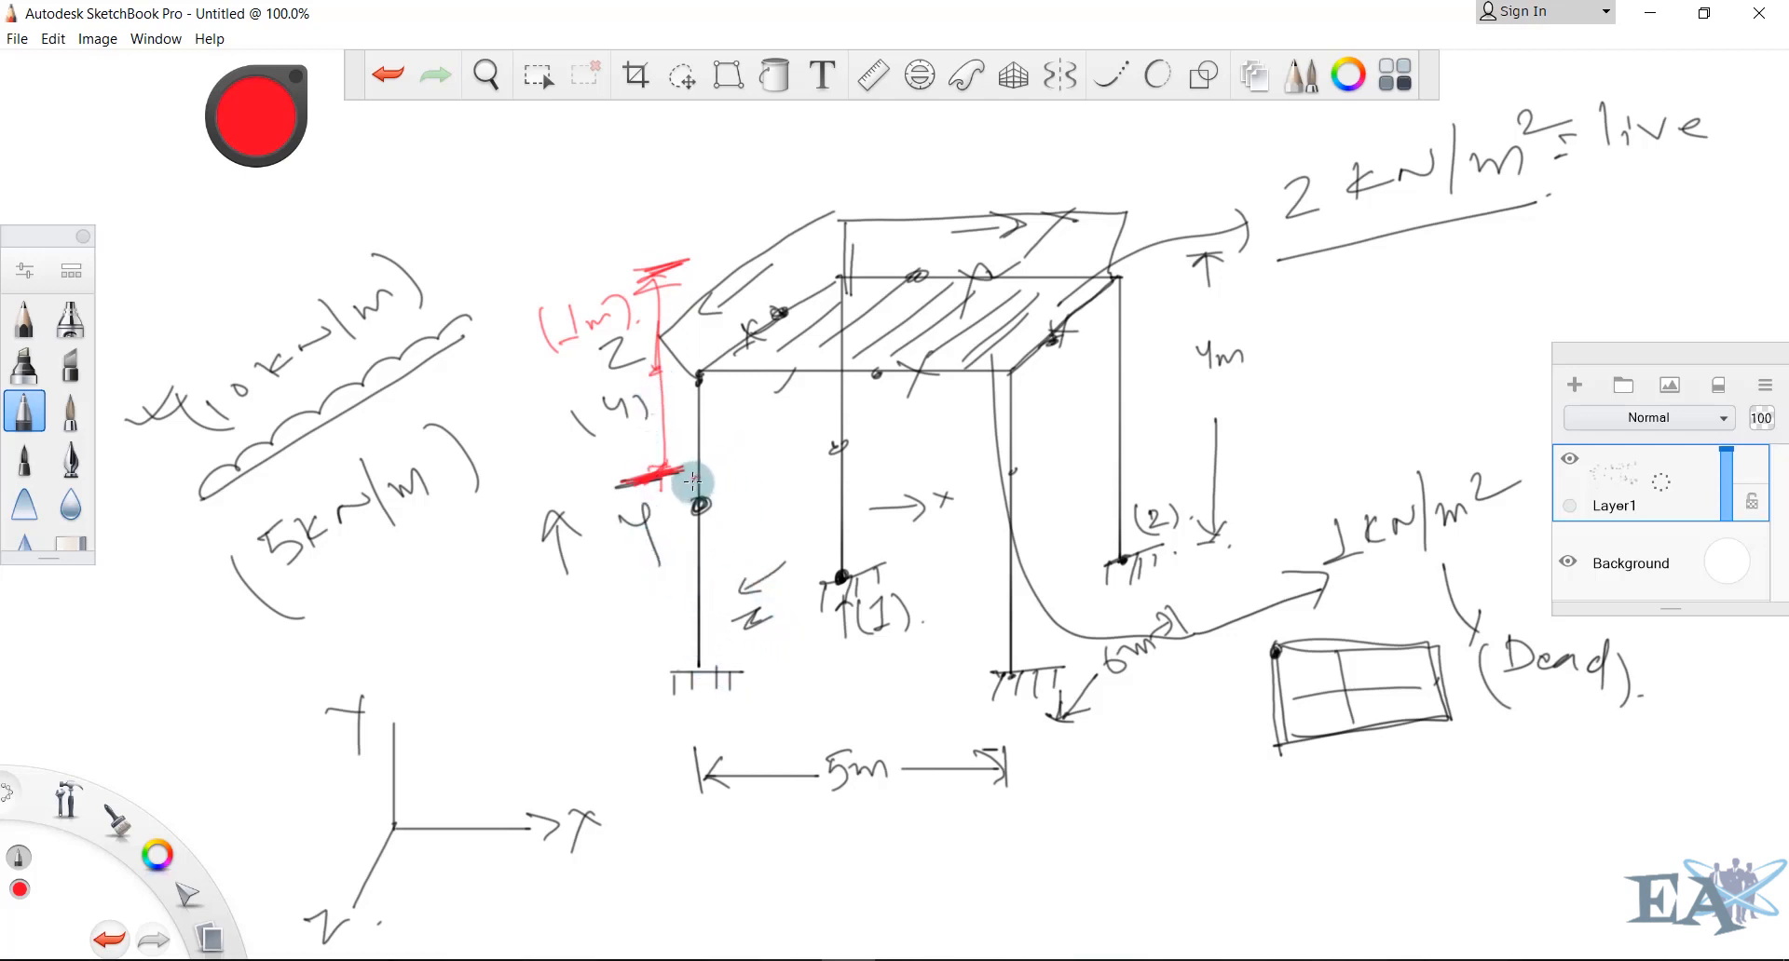
{"action": "mouse_move", "coordinate": [691, 527]}
{"action": "left_mouse_down"}
{"action": "mouse_move", "coordinate": [766, 518]}
{"action": "mouse_move", "coordinate": [770, 538]}
{"action": "left_mouse_up"}
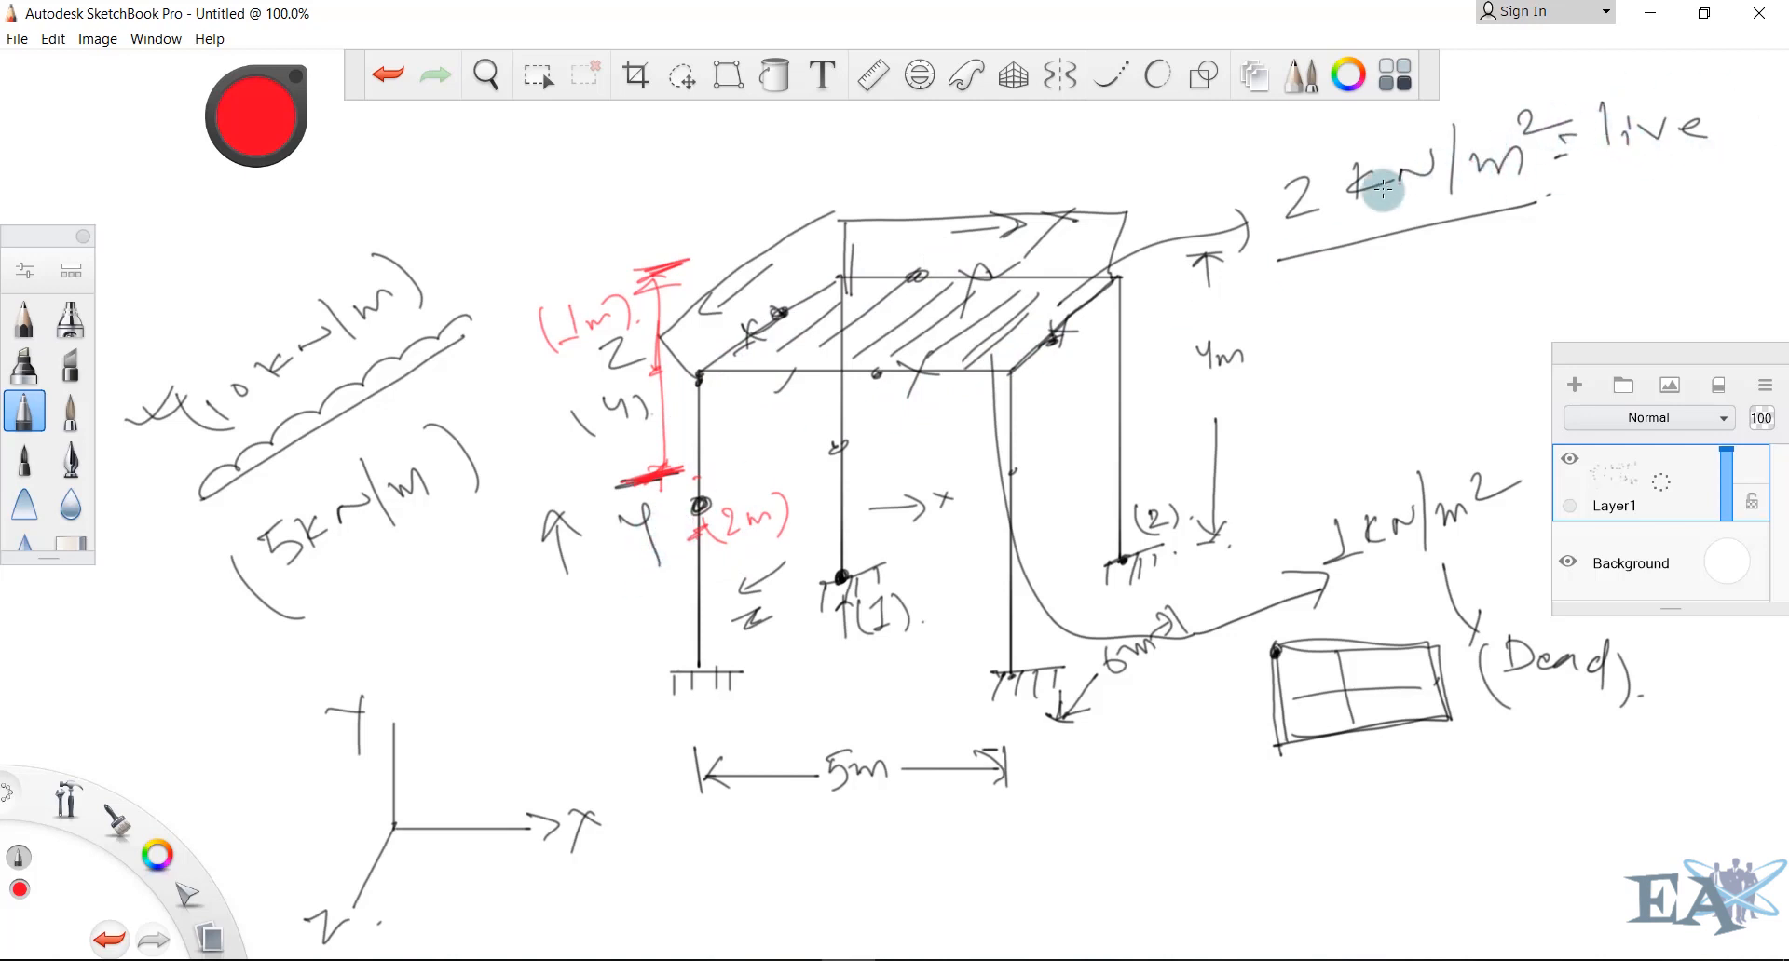
{"action": "left_click_drag", "start_coordinate": [1337, 250], "coordinate": [1429, 264]}
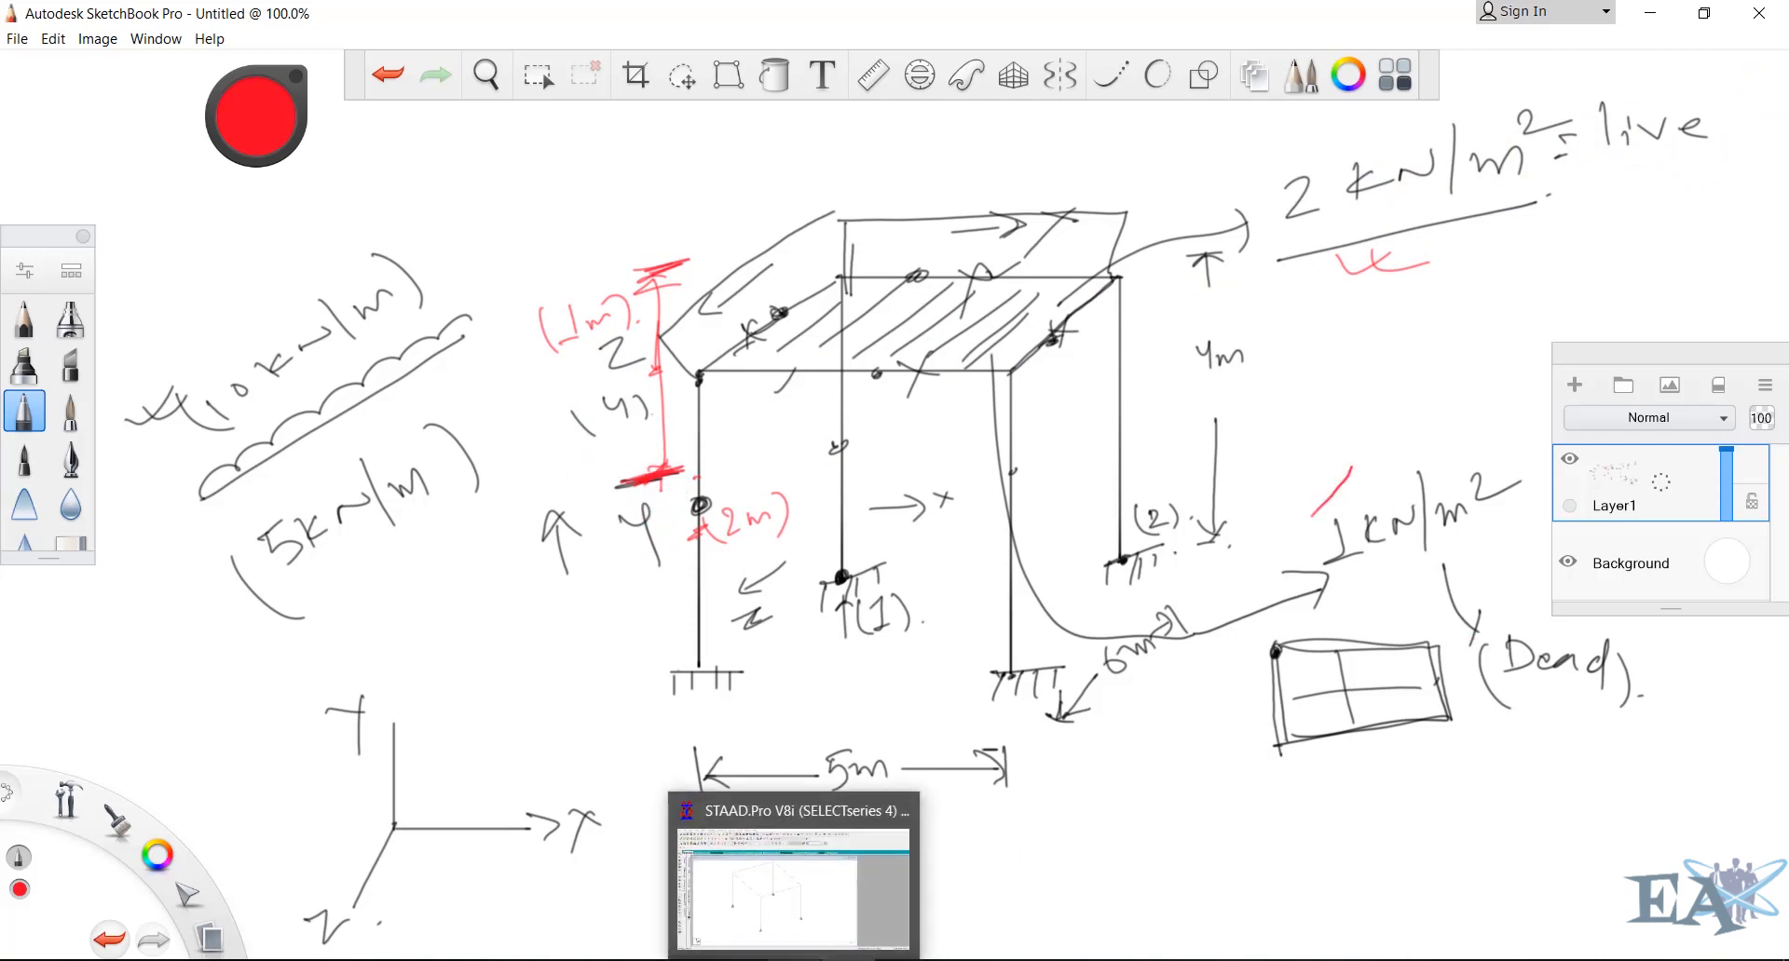
Switch to STAAD.Pro and start a floor load for the Dead case with a pressure of -1 kN/m², accepting the auto save
{"action": "left_click", "coordinate": [899, 911]}
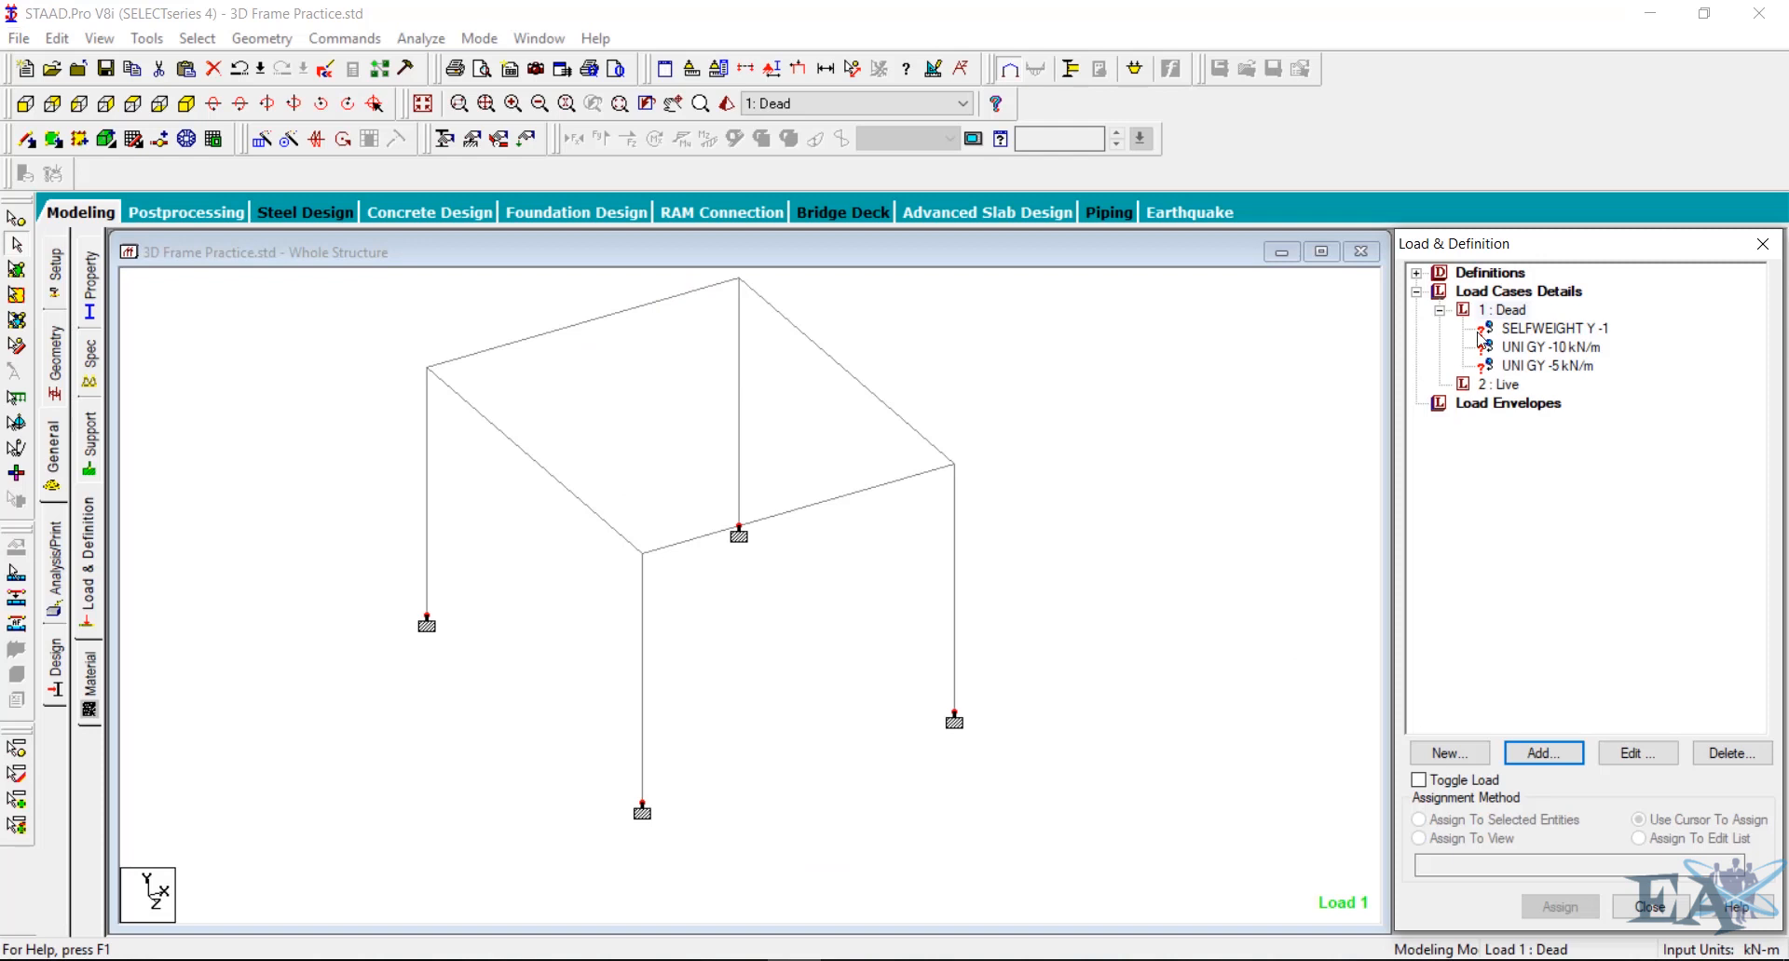
{"action": "left_click", "coordinate": [1503, 313]}
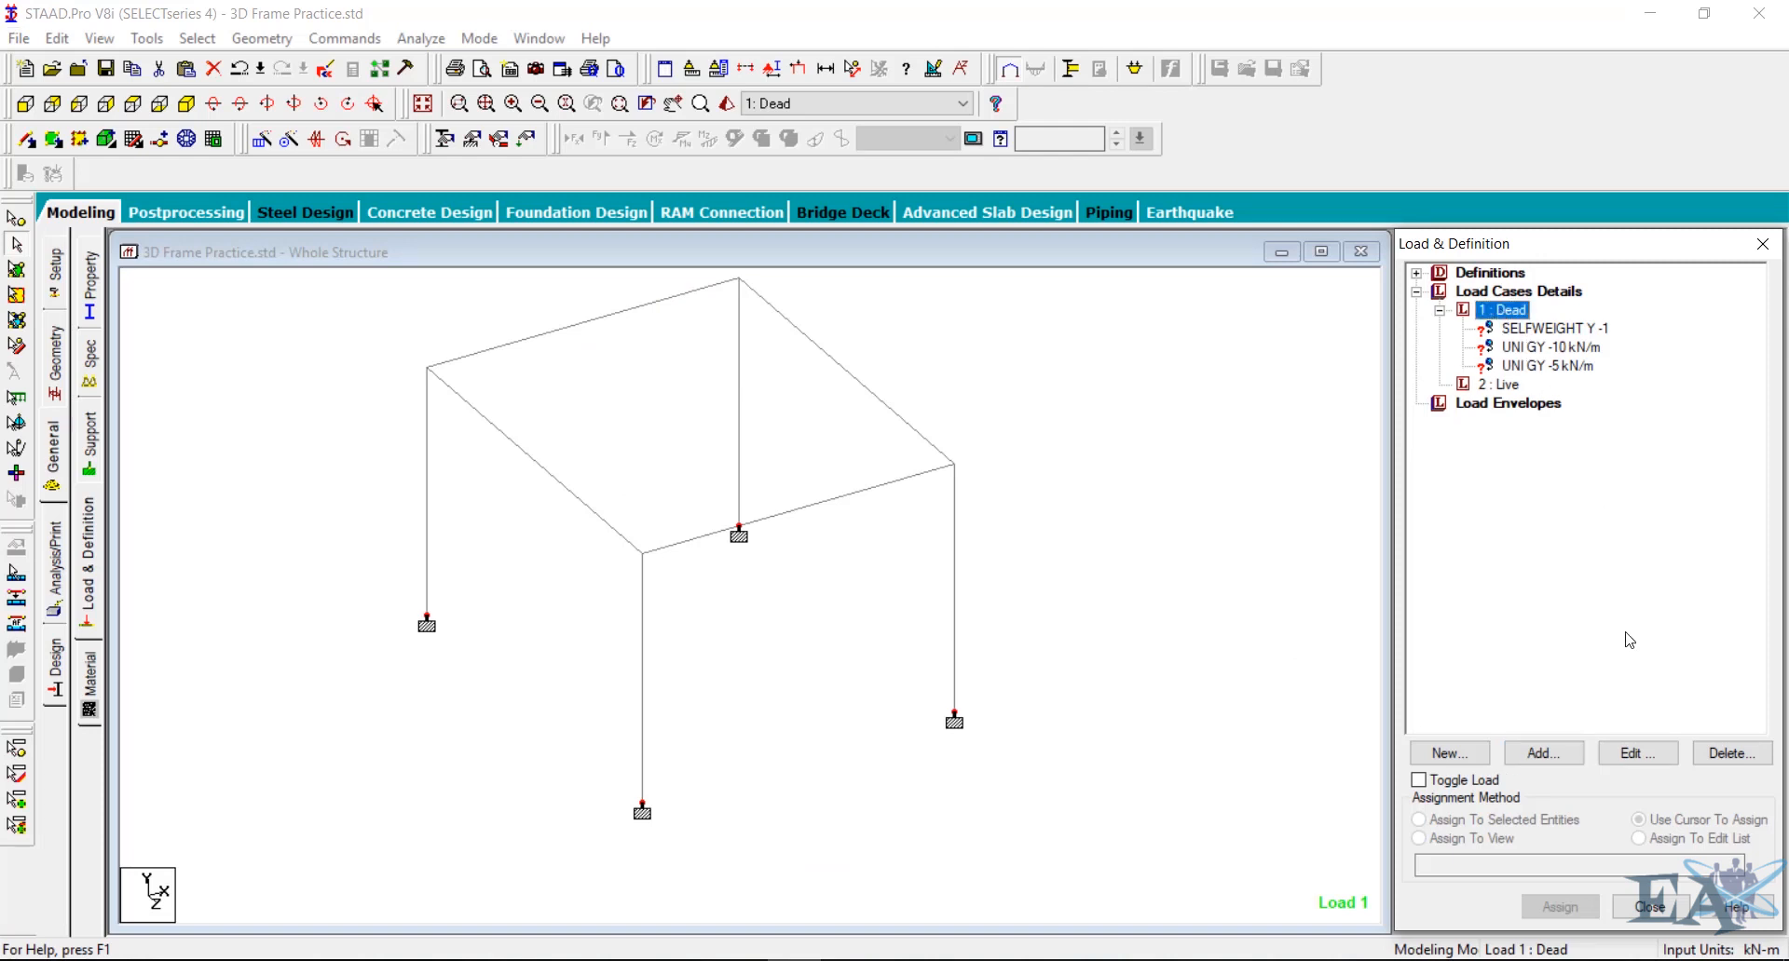
{"action": "left_click", "coordinate": [1562, 752]}
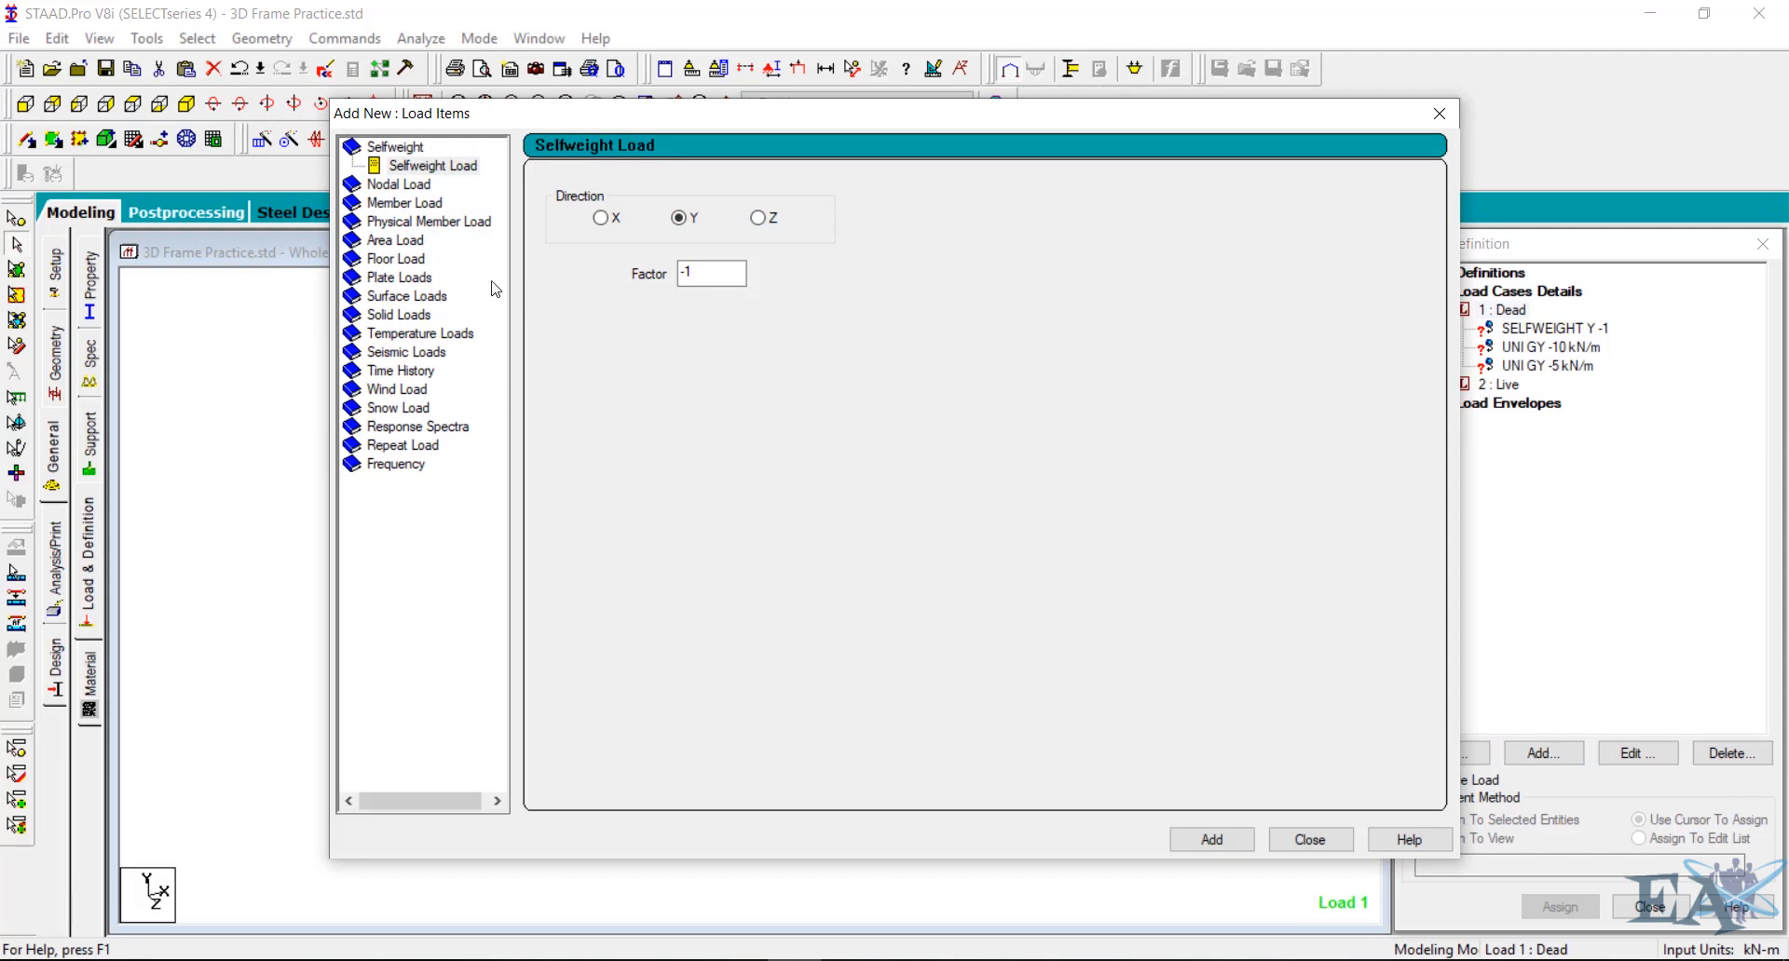
{"action": "left_click", "coordinate": [410, 261]}
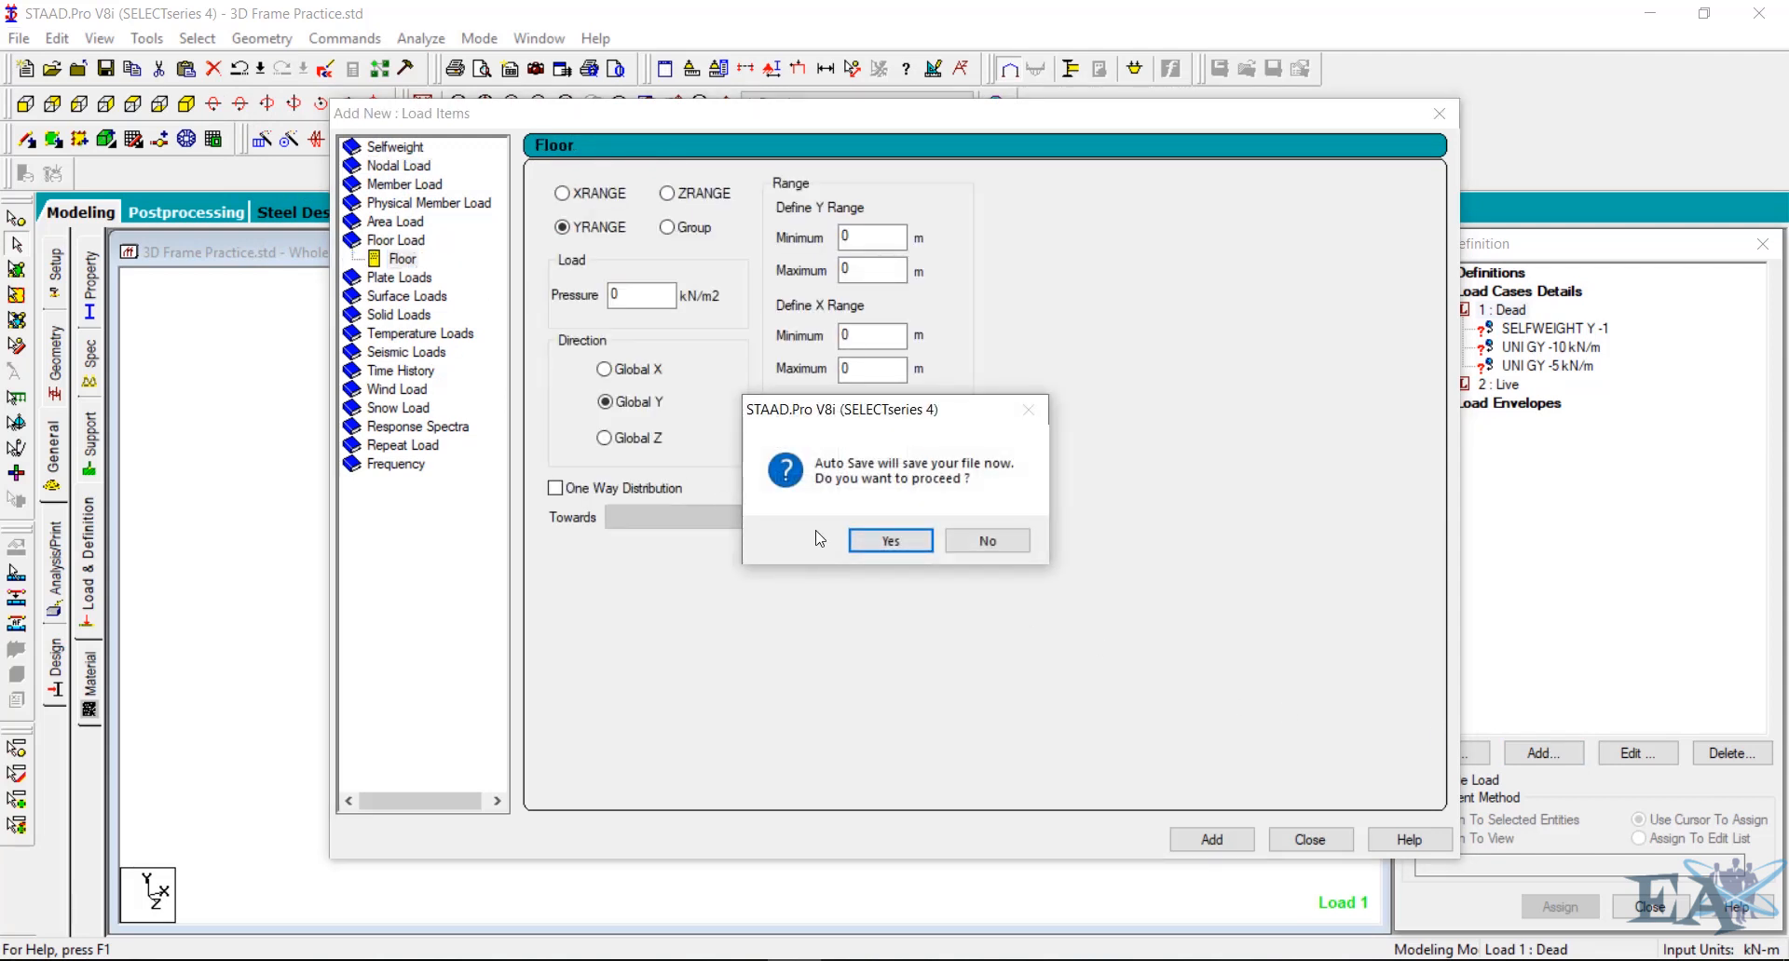
{"action": "left_click", "coordinate": [887, 541]}
{"action": "left_click", "coordinate": [749, 522]}
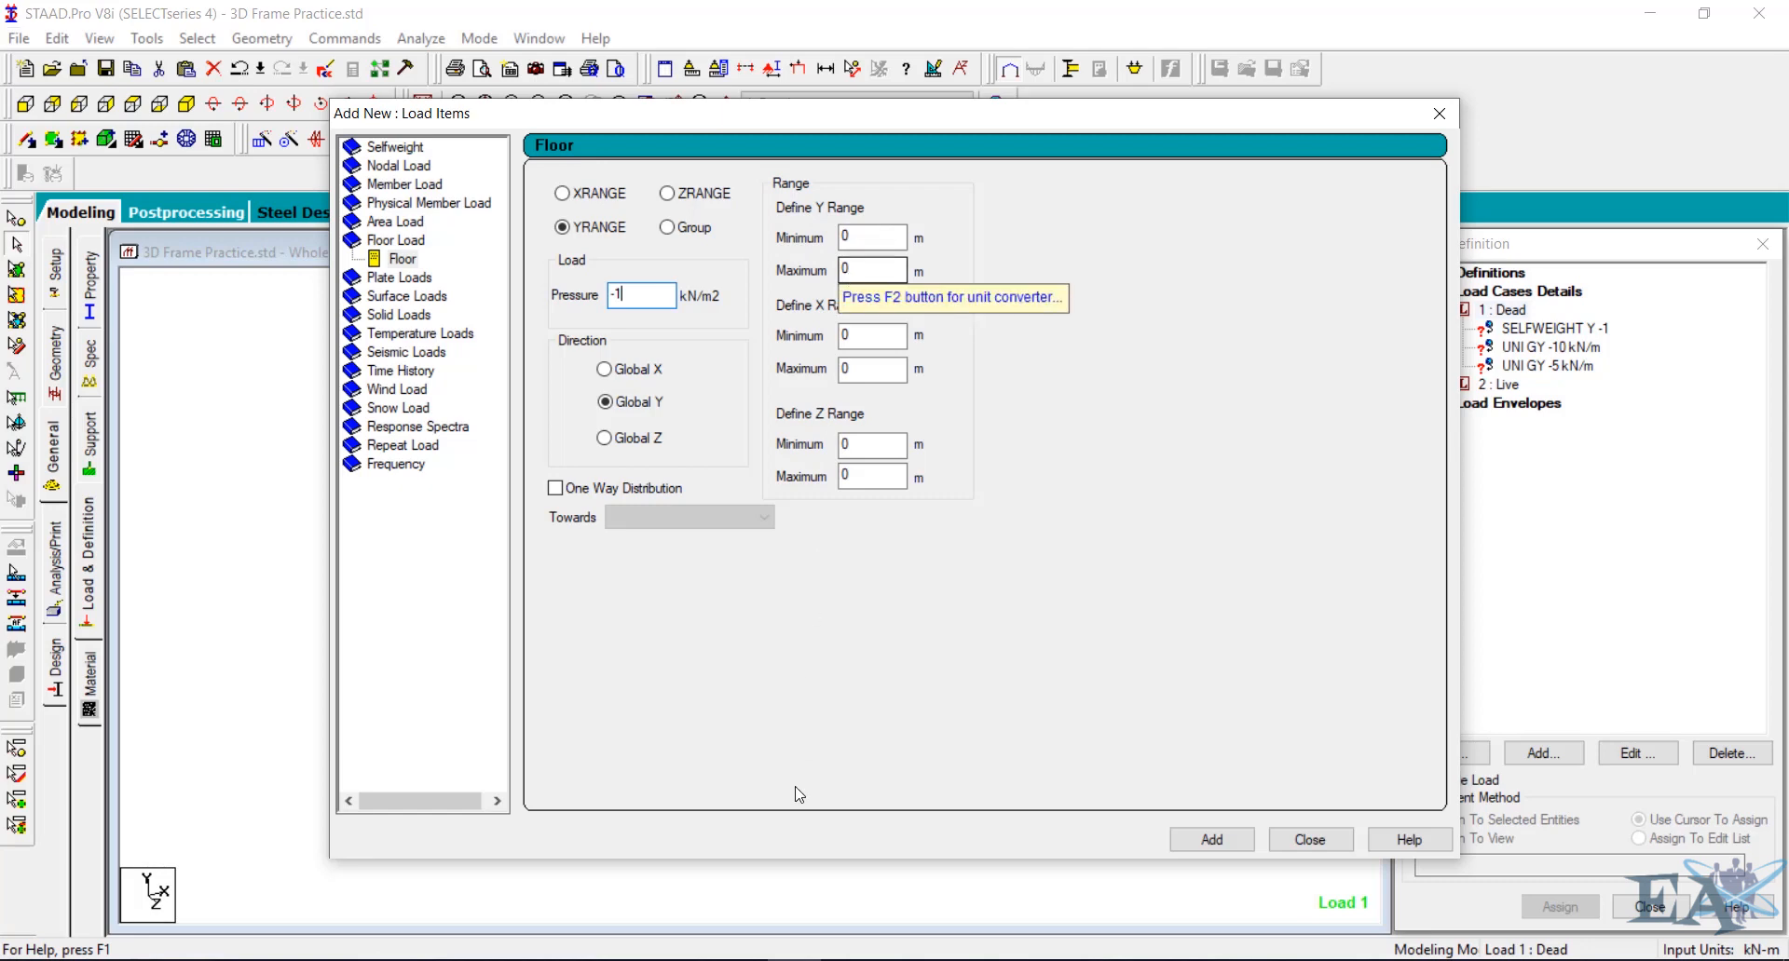
Switch to SketchBook and draw a red vertical line standing on a hatched ground support in the empty area below the frame sketch
{"action": "left_click", "coordinate": [846, 960]}
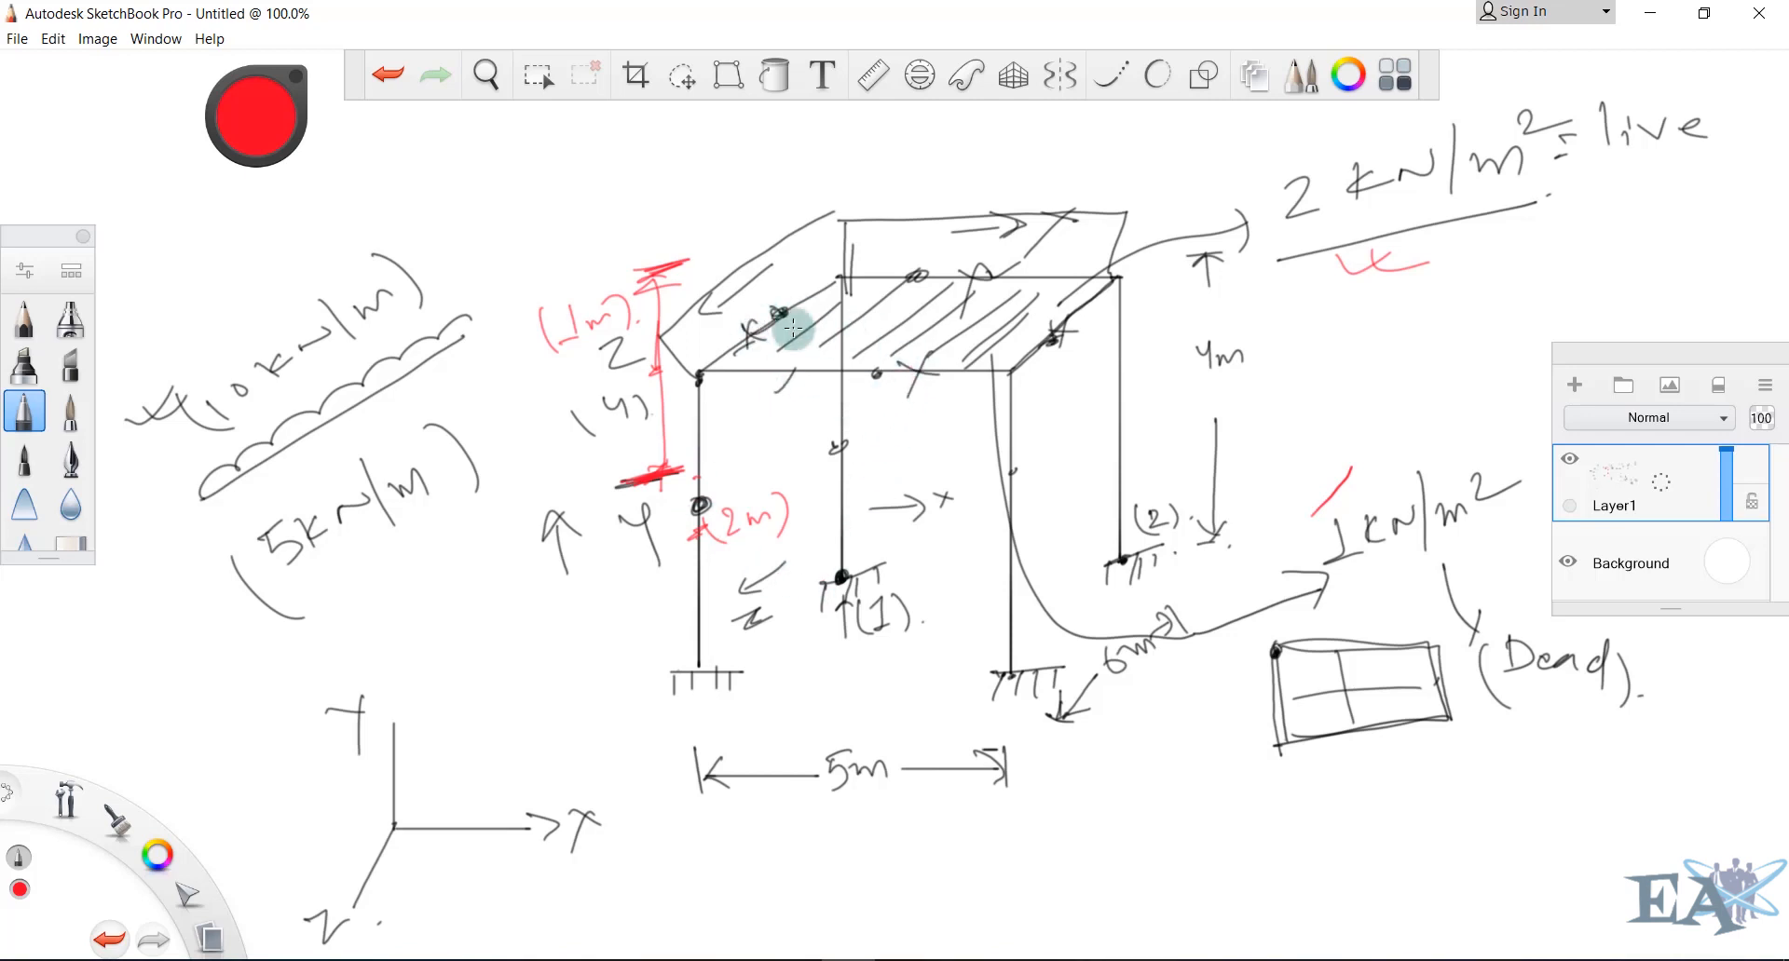
{"action": "scroll", "coordinate": [867, 639], "scroll_direction": "down", "scroll_amount": 10}
{"action": "scroll", "coordinate": [822, 827], "scroll_direction": "up", "scroll_amount": 8}
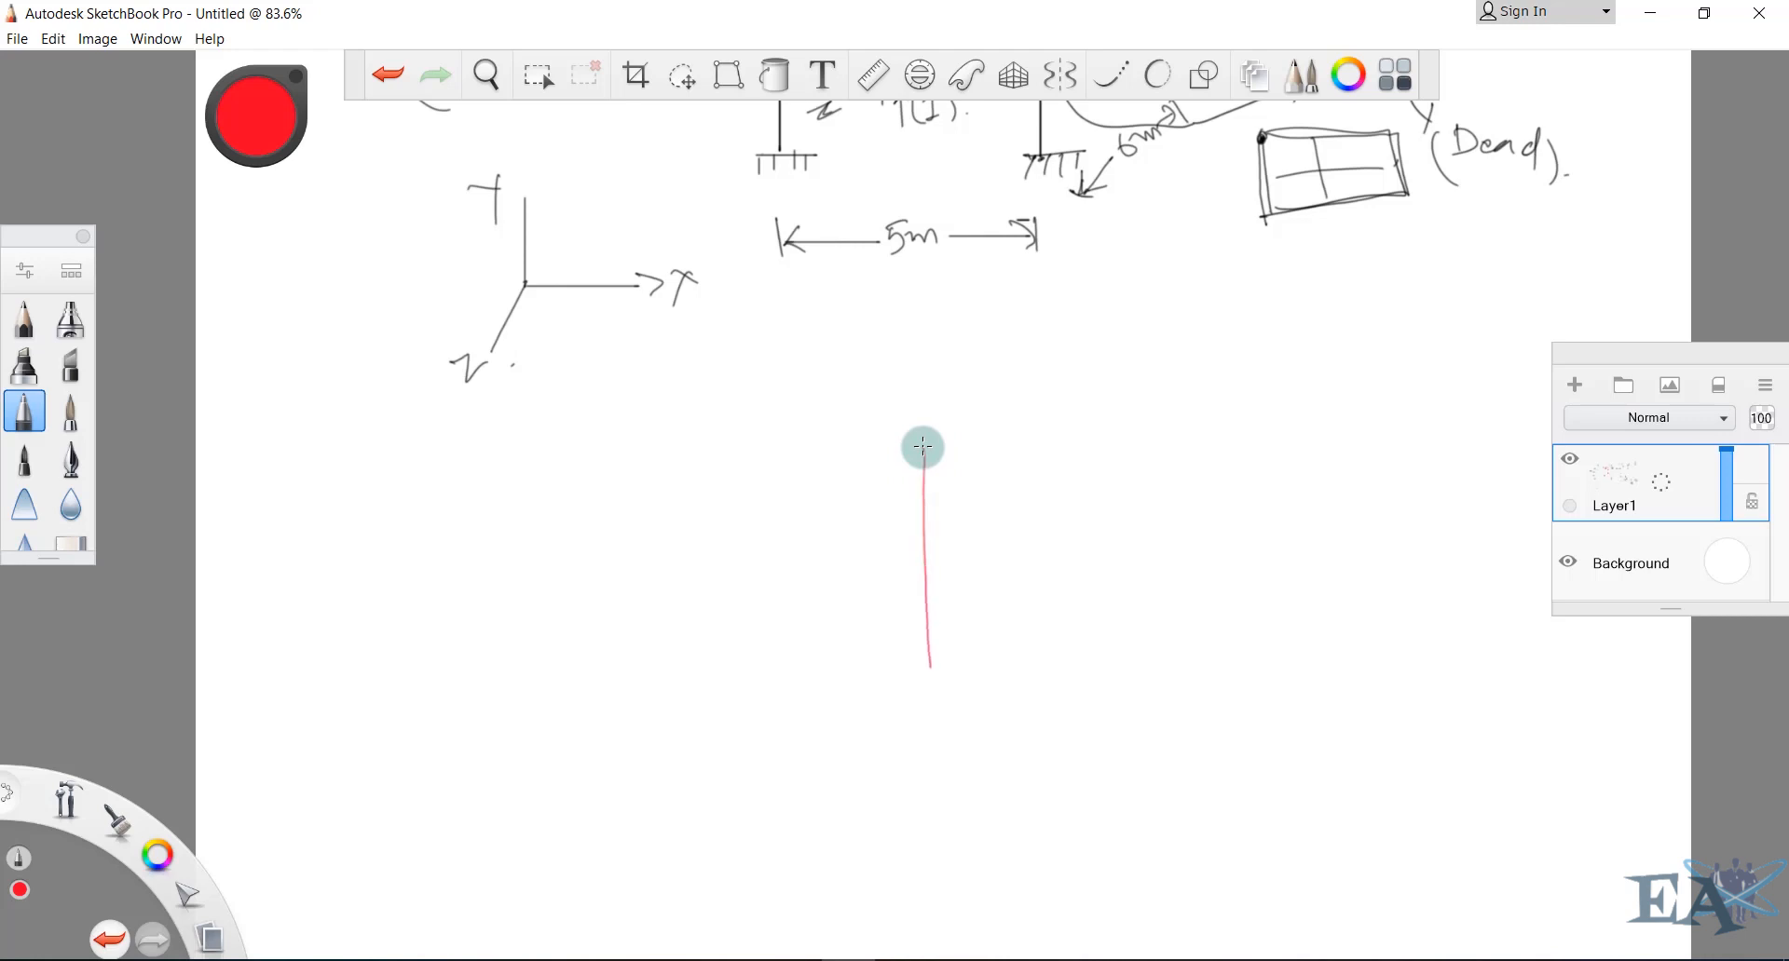
{"action": "mouse_move", "coordinate": [923, 448]}
{"action": "left_mouse_down"}
{"action": "mouse_move", "coordinate": [937, 747]}
{"action": "mouse_move", "coordinate": [1030, 747]}
{"action": "left_mouse_up"}
{"action": "left_click_drag", "start_coordinate": [859, 764], "coordinate": [891, 745]}
{"action": "mouse_move", "coordinate": [904, 763]}
{"action": "left_mouse_down"}
{"action": "mouse_move", "coordinate": [939, 745]}
{"action": "mouse_move", "coordinate": [953, 764]}
{"action": "left_mouse_up"}
{"action": "left_click_drag", "start_coordinate": [972, 756], "coordinate": [974, 763]}
{"action": "left_click_drag", "start_coordinate": [1000, 754], "coordinate": [1002, 762]}
{"action": "left_click_drag", "start_coordinate": [1012, 754], "coordinate": [1014, 762]}
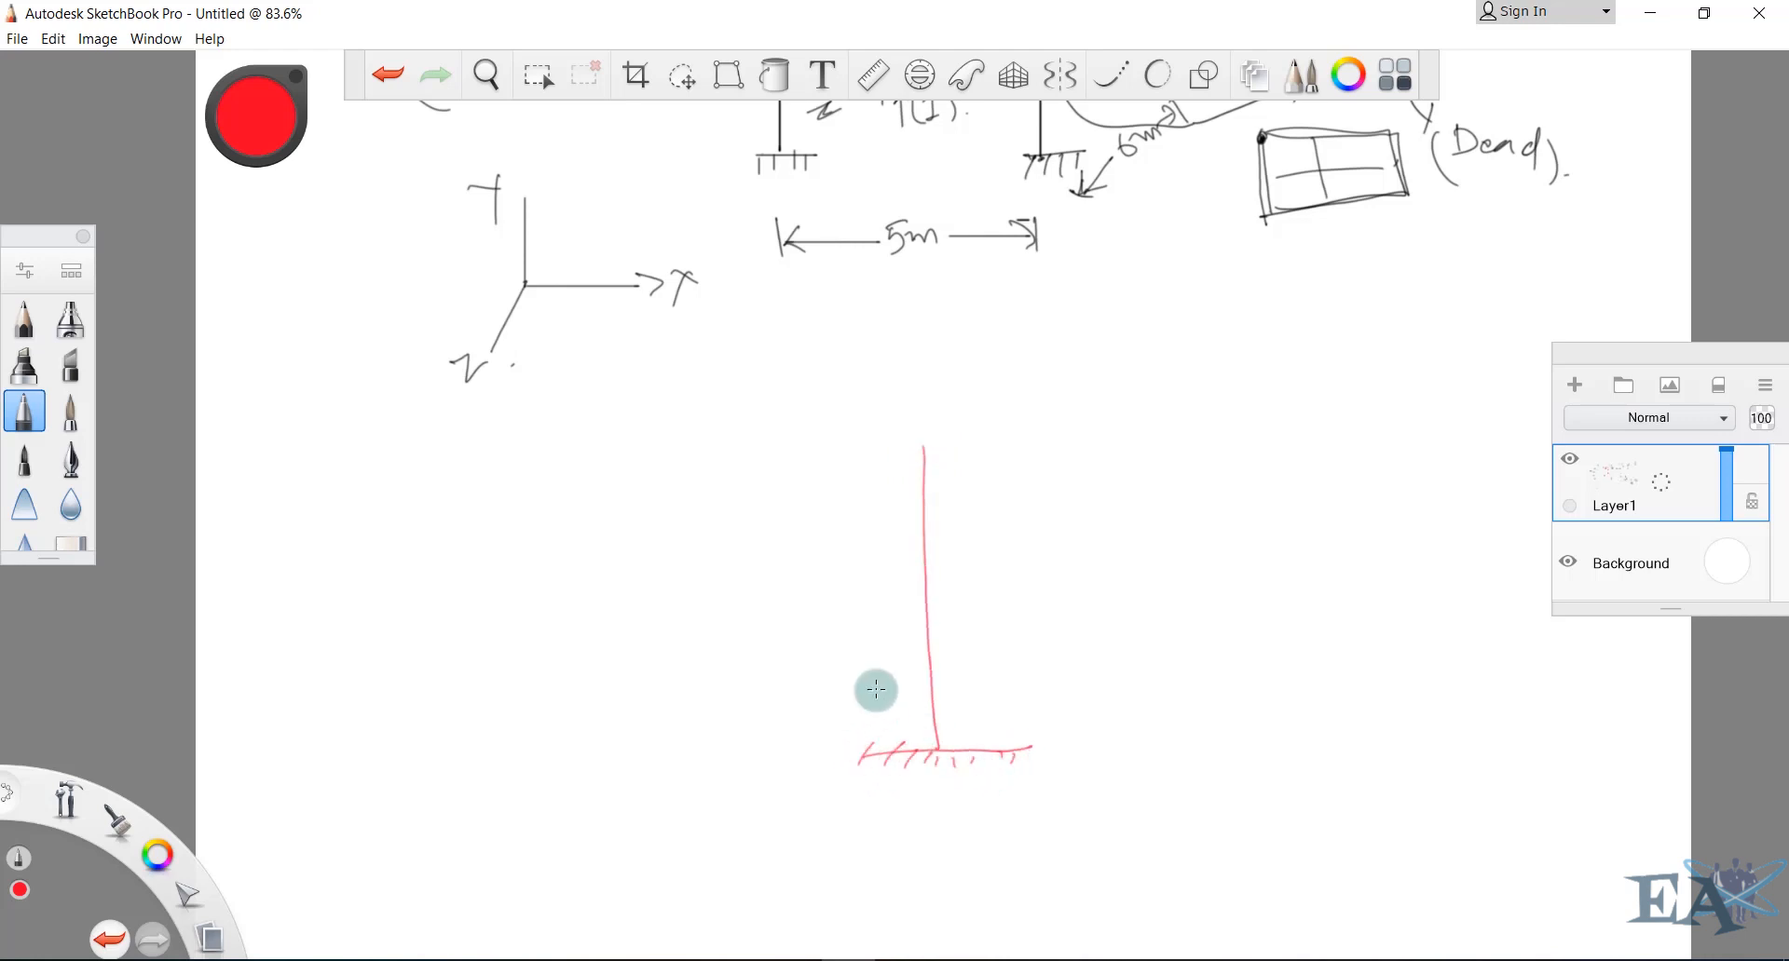
Mark three floor levels across the vertical line and label them 4m, 8m and 12m
{"action": "mouse_move", "coordinate": [904, 701]}
{"action": "left_mouse_down"}
{"action": "mouse_move", "coordinate": [973, 686]}
{"action": "mouse_move", "coordinate": [984, 720]}
{"action": "left_mouse_up"}
{"action": "left_click_drag", "start_coordinate": [988, 714], "coordinate": [1027, 712]}
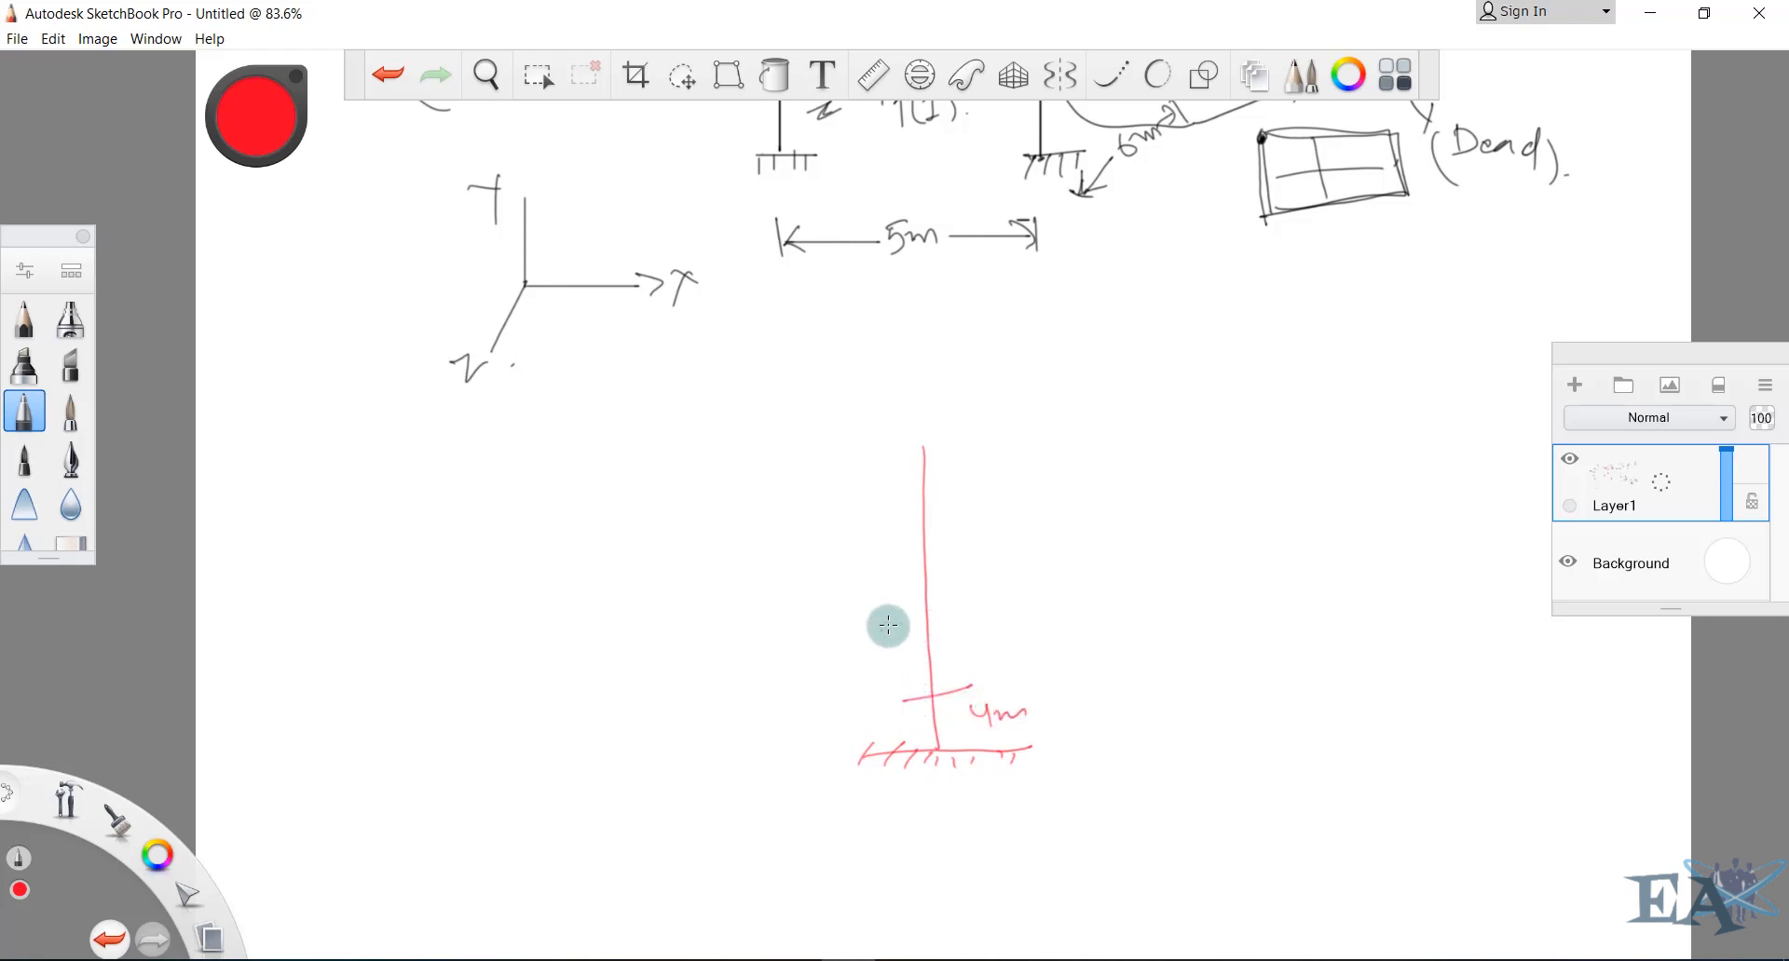
{"action": "left_click_drag", "start_coordinate": [909, 628], "coordinate": [1041, 619]}
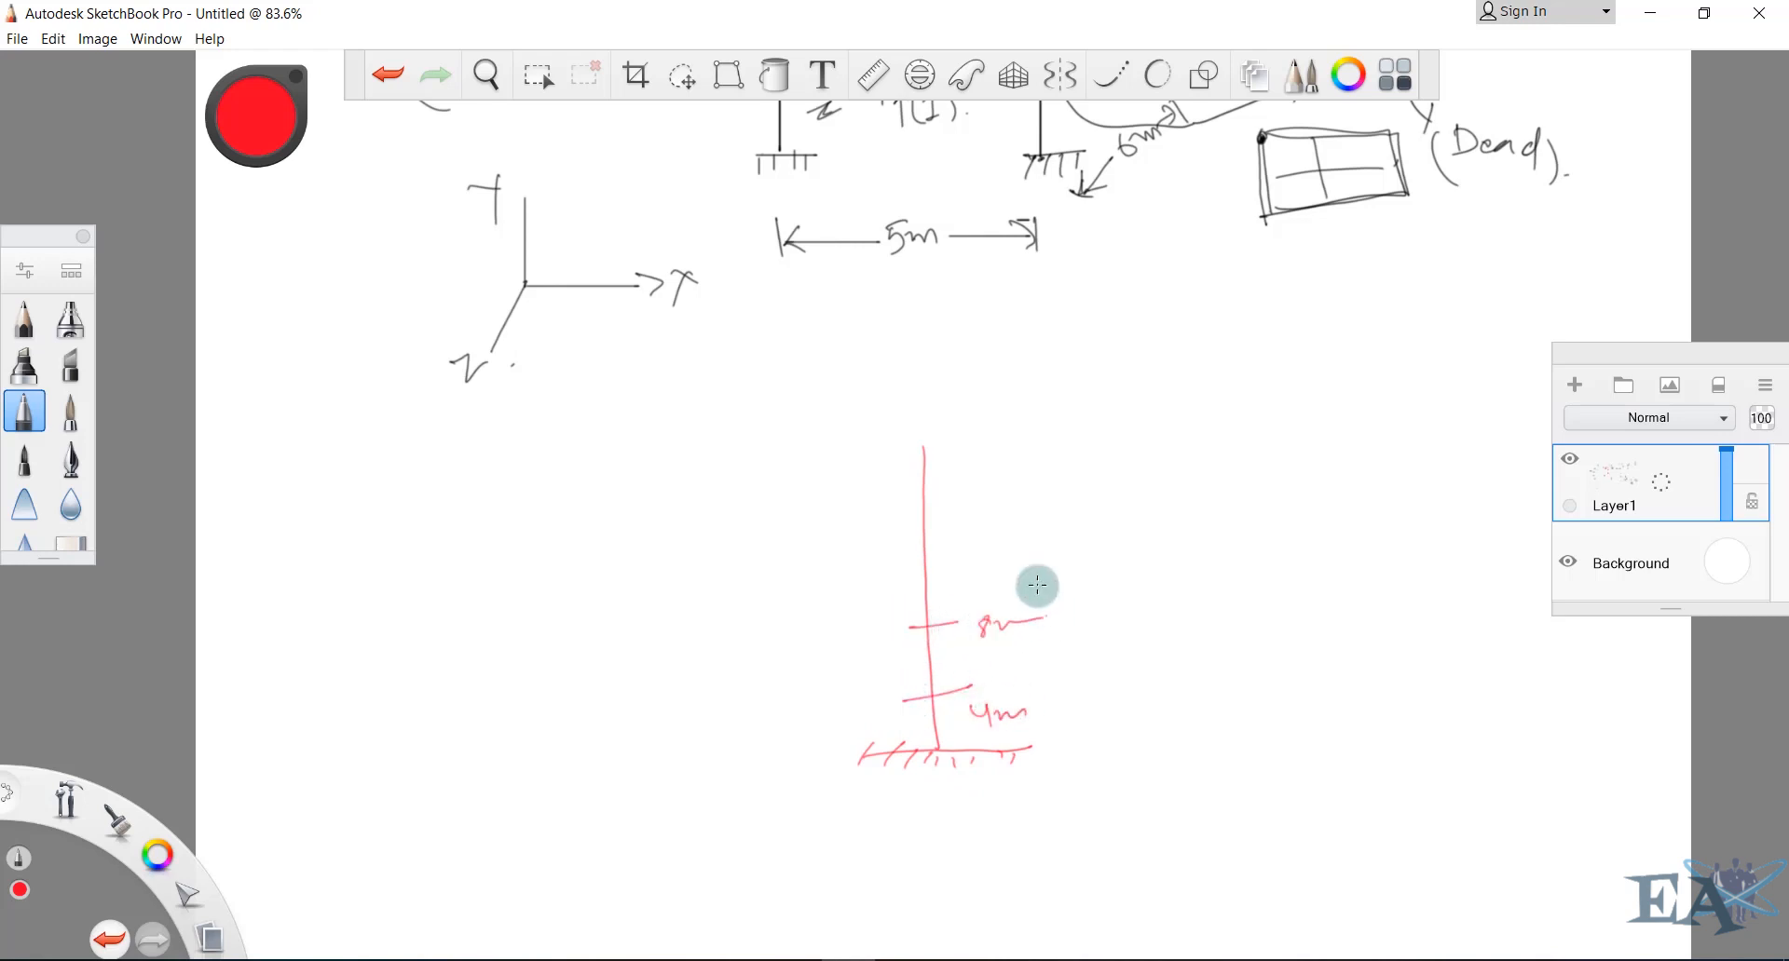
{"action": "left_click_drag", "start_coordinate": [880, 563], "coordinate": [978, 552]}
{"action": "left_click_drag", "start_coordinate": [990, 531], "coordinate": [1071, 528]}
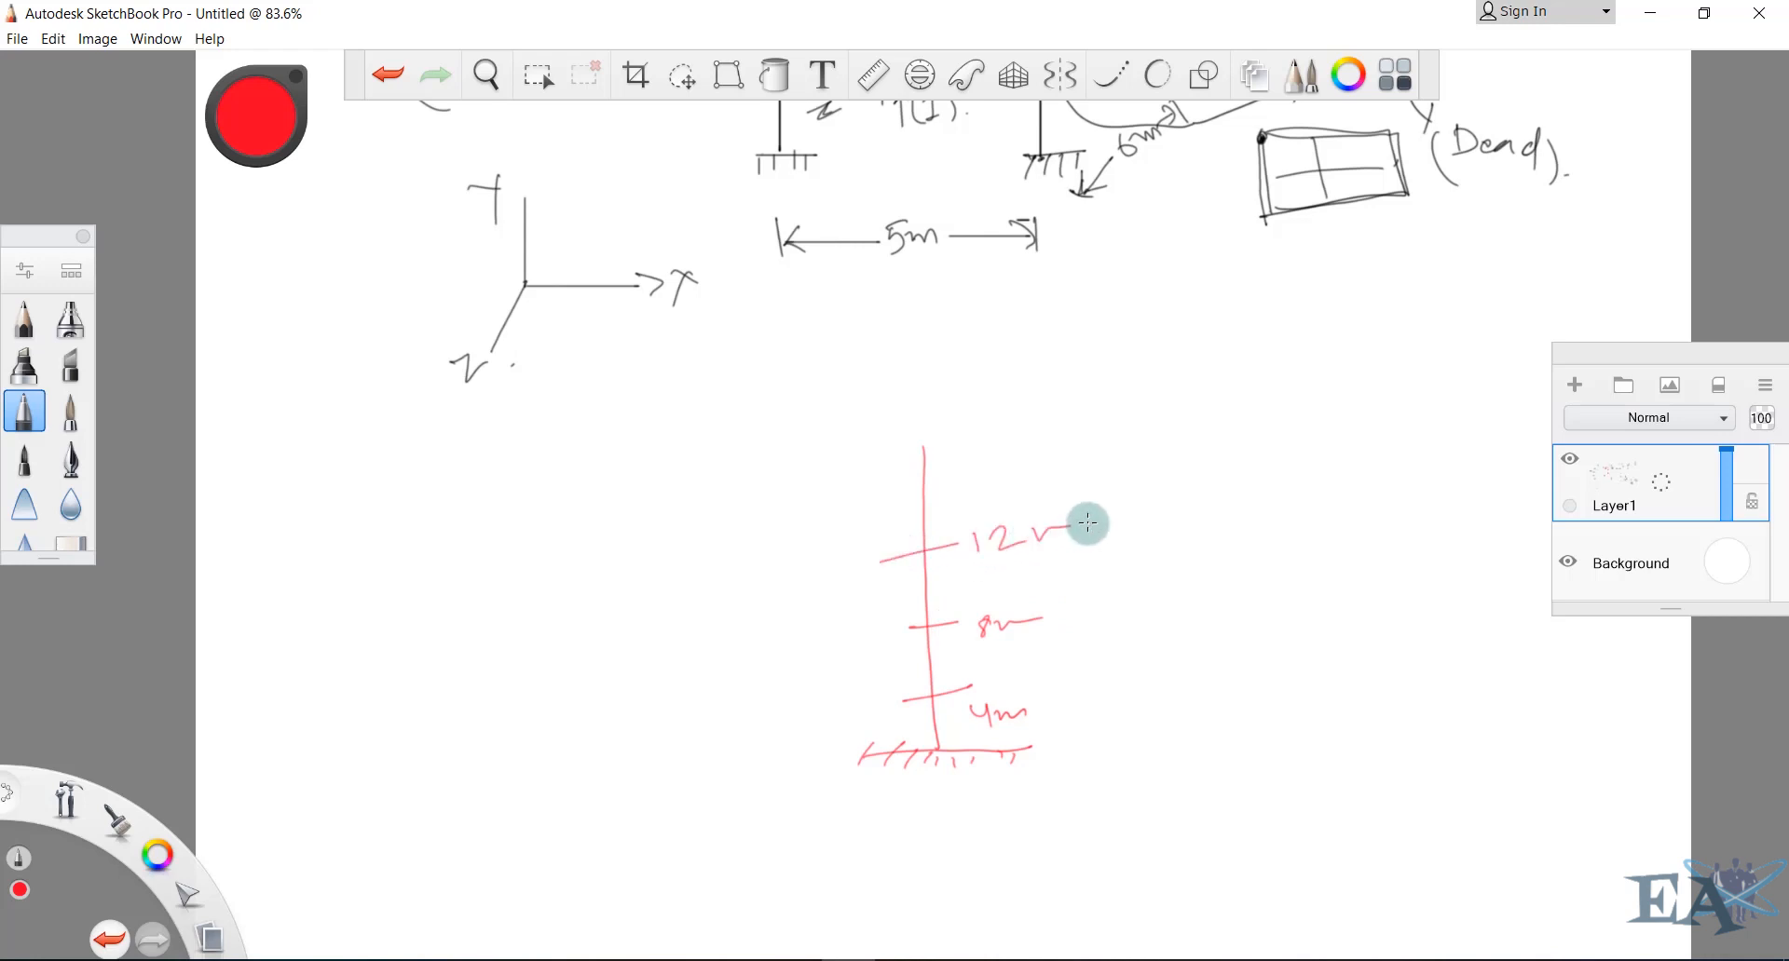
{"action": "left_click", "coordinate": [1086, 527]}
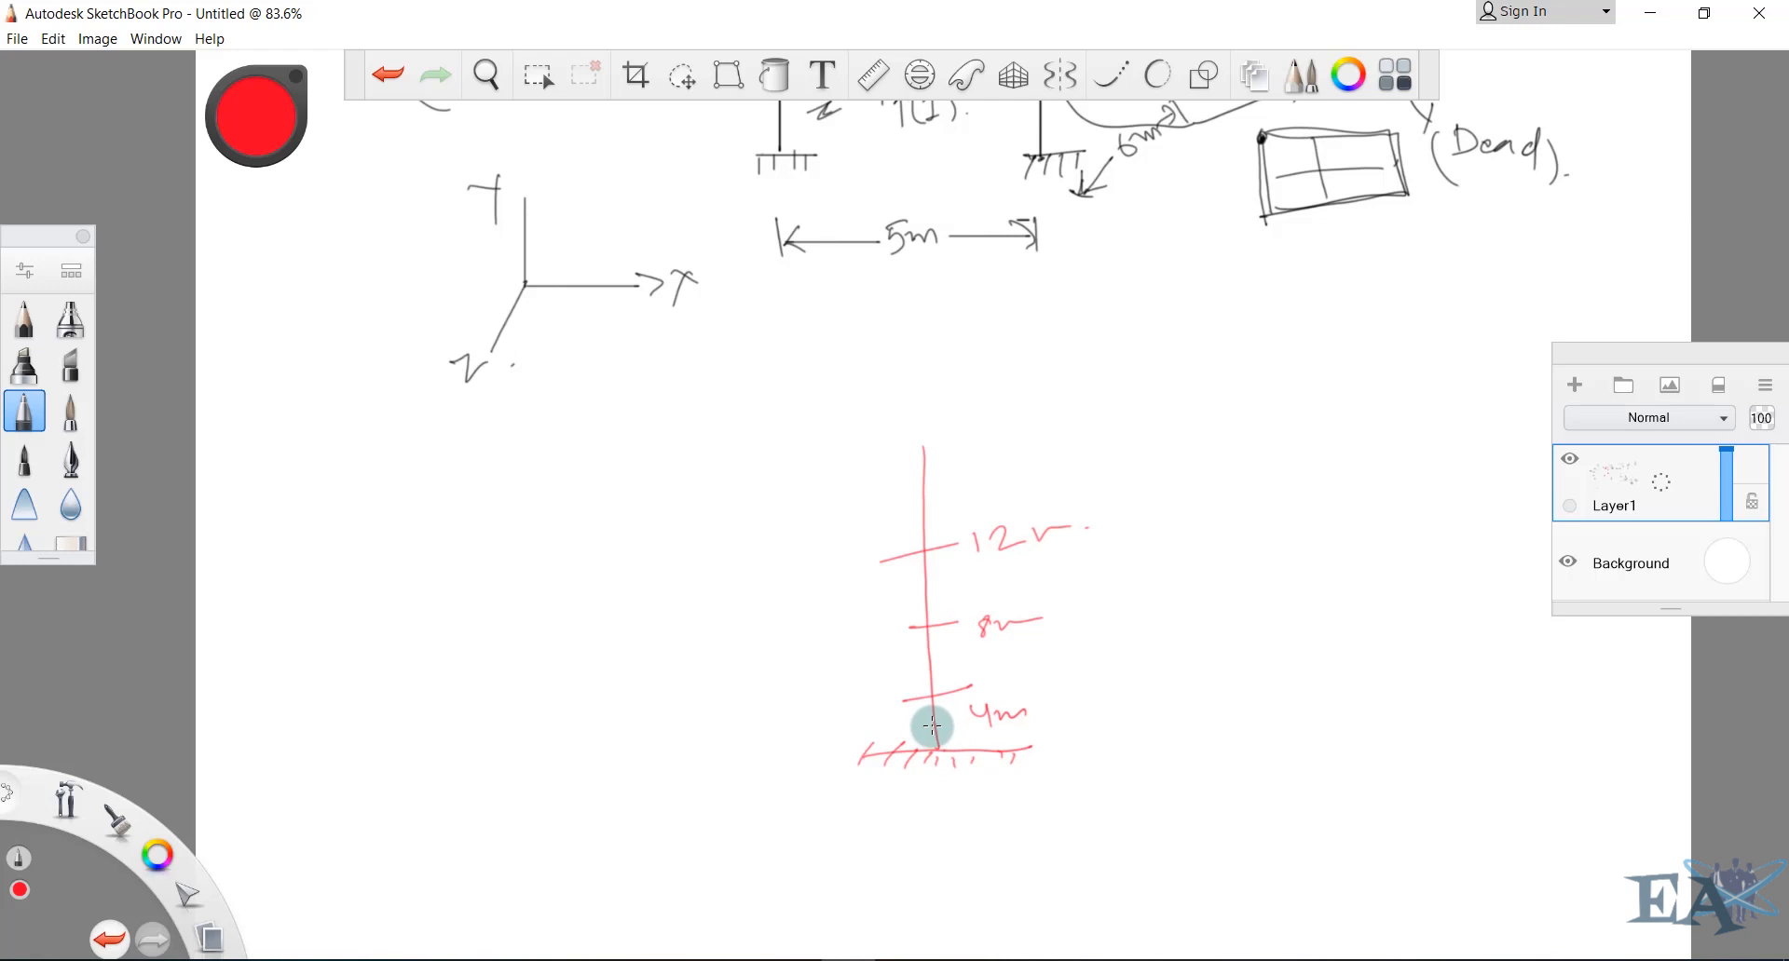
Mark level 3 below the 4m floor, circle the 4m floor, and write the range Y = 3 → 4 beside the elevation
{"action": "mouse_move", "coordinate": [924, 727]}
{"action": "left_mouse_down"}
{"action": "mouse_move", "coordinate": [940, 722]}
{"action": "mouse_move", "coordinate": [903, 737]}
{"action": "left_mouse_up"}
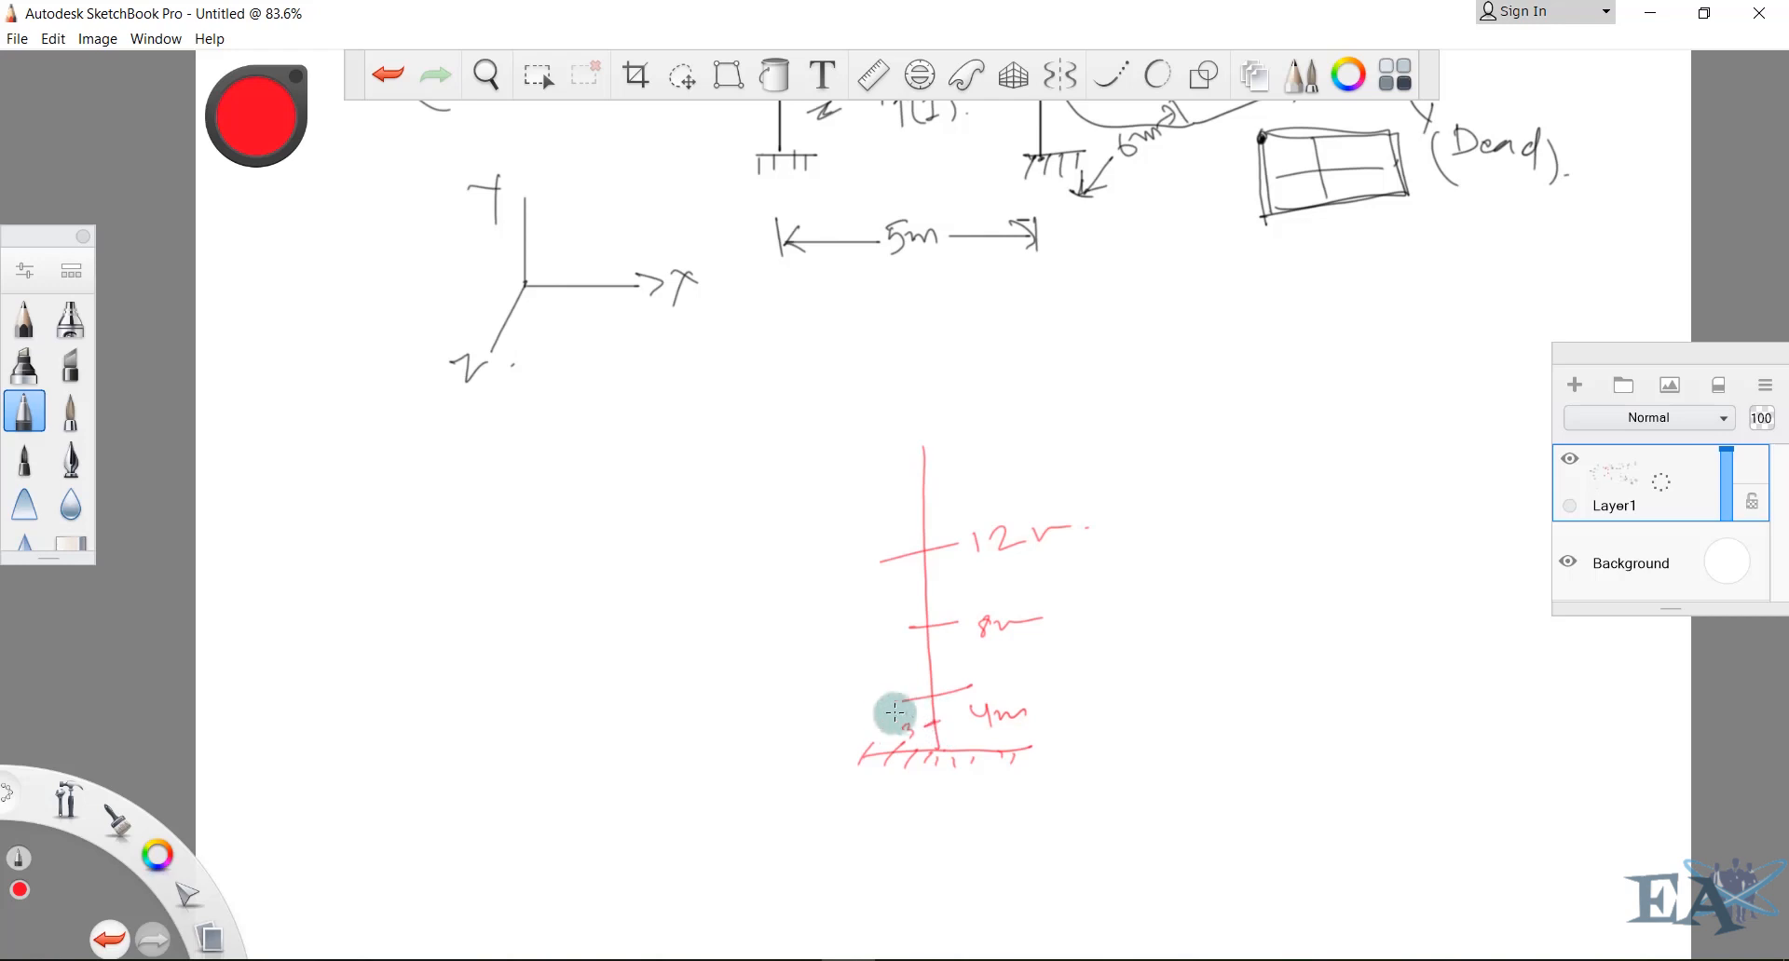
{"action": "mouse_move", "coordinate": [1145, 674]}
{"action": "left_mouse_down"}
{"action": "mouse_move", "coordinate": [1160, 719]}
{"action": "mouse_move", "coordinate": [1222, 677]}
{"action": "left_mouse_up"}
{"action": "left_click_drag", "start_coordinate": [1207, 699], "coordinate": [1394, 665]}
{"action": "mouse_move", "coordinate": [1381, 649]}
{"action": "left_mouse_down"}
{"action": "mouse_move", "coordinate": [1383, 683]}
{"action": "mouse_move", "coordinate": [1447, 643]}
{"action": "left_mouse_up"}
{"action": "left_click_drag", "start_coordinate": [1450, 641], "coordinate": [1444, 691]}
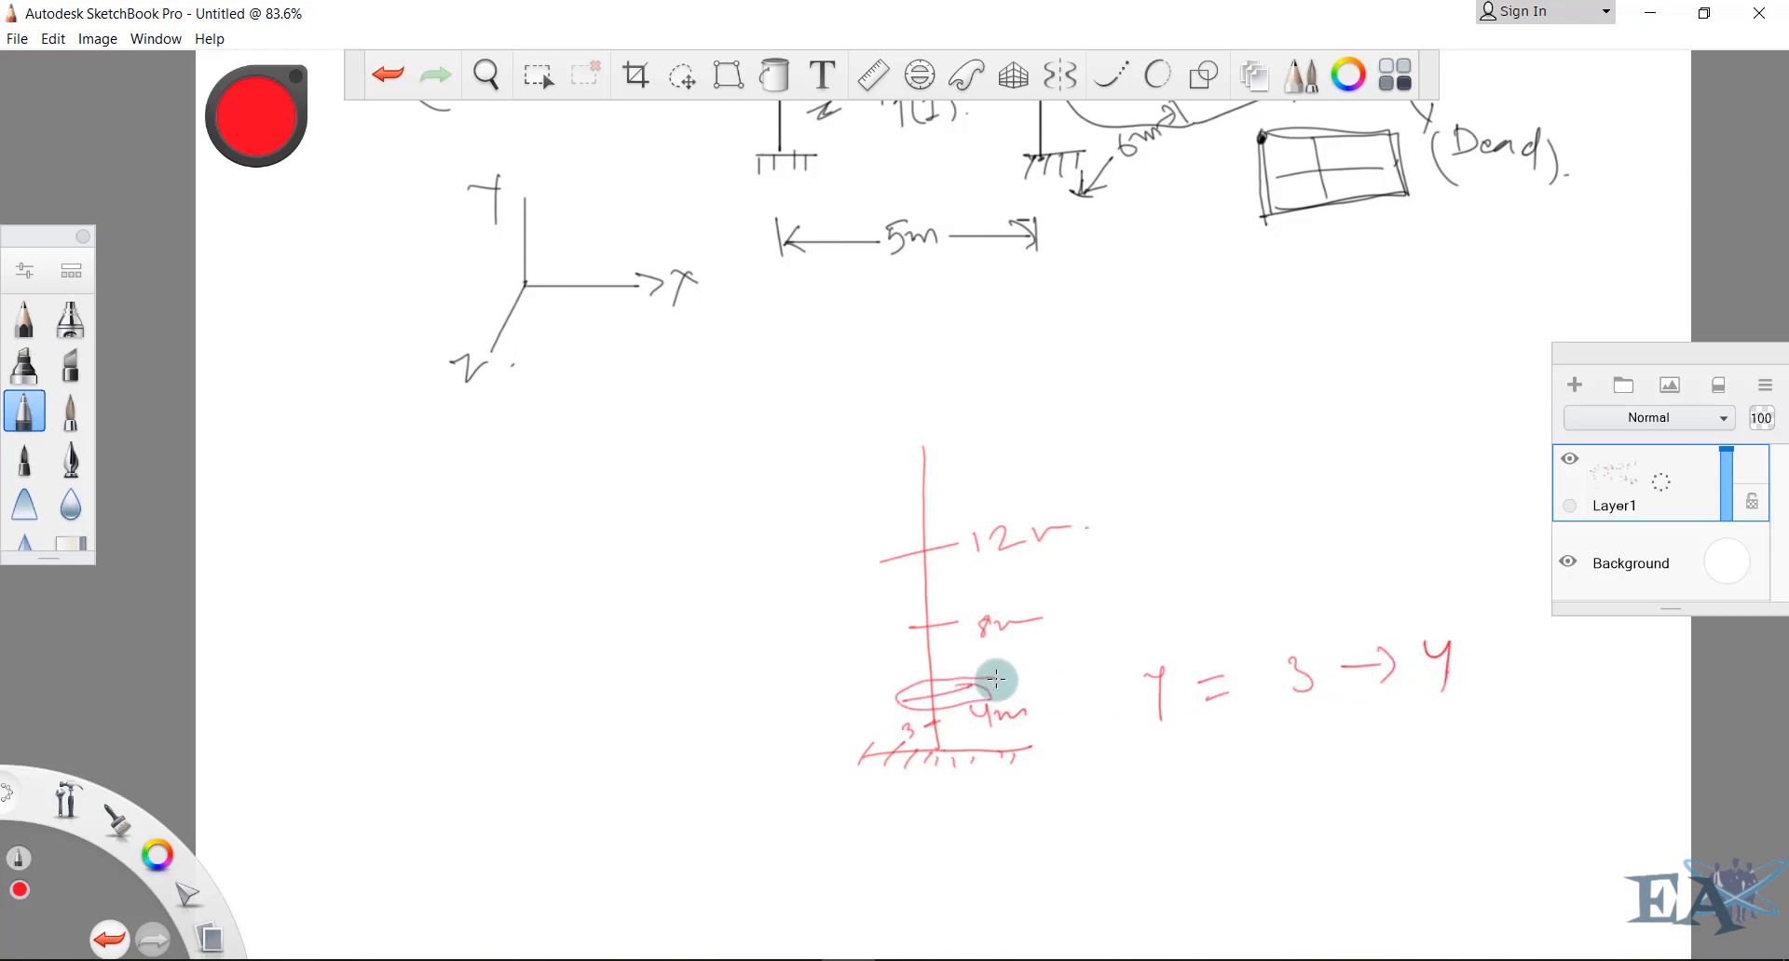
Overwrite the upper limit of the Y range, add the alternatives 7 and 8, and circle the 4m and 8m floors
{"action": "mouse_move", "coordinate": [1446, 660]}
{"action": "left_mouse_down"}
{"action": "mouse_move", "coordinate": [1432, 704]}
{"action": "mouse_move", "coordinate": [1511, 653]}
{"action": "left_mouse_up"}
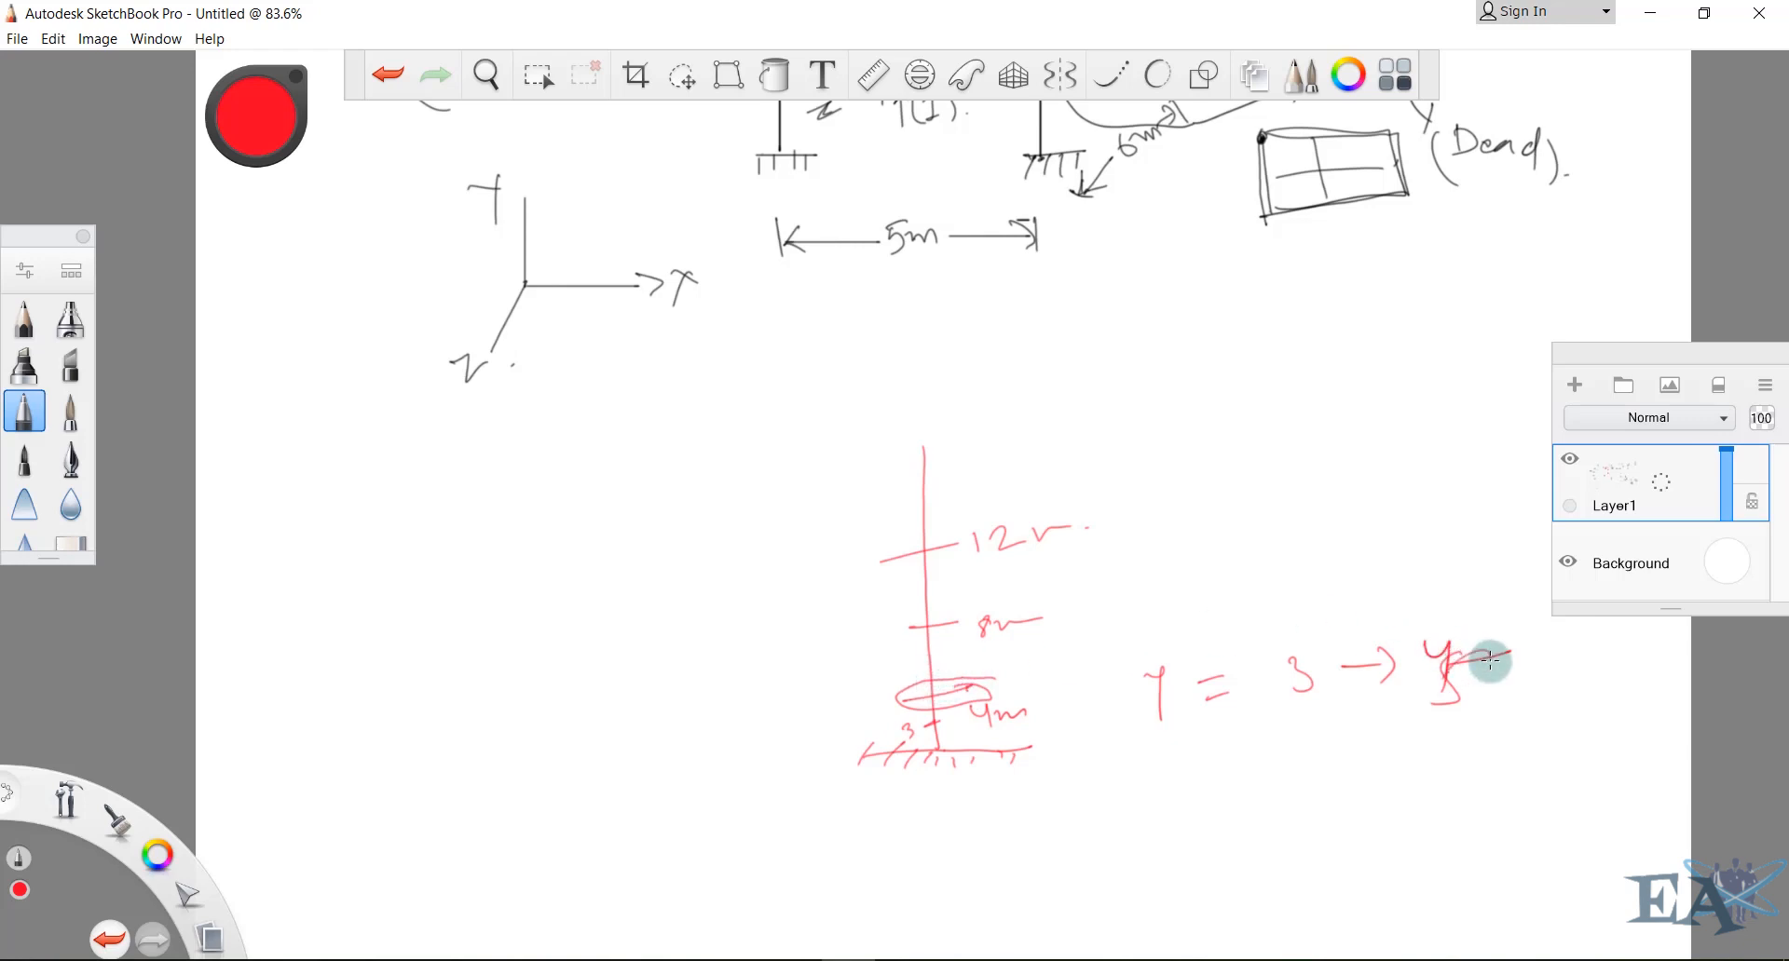
{"action": "left_click_drag", "start_coordinate": [1485, 662], "coordinate": [1439, 697]}
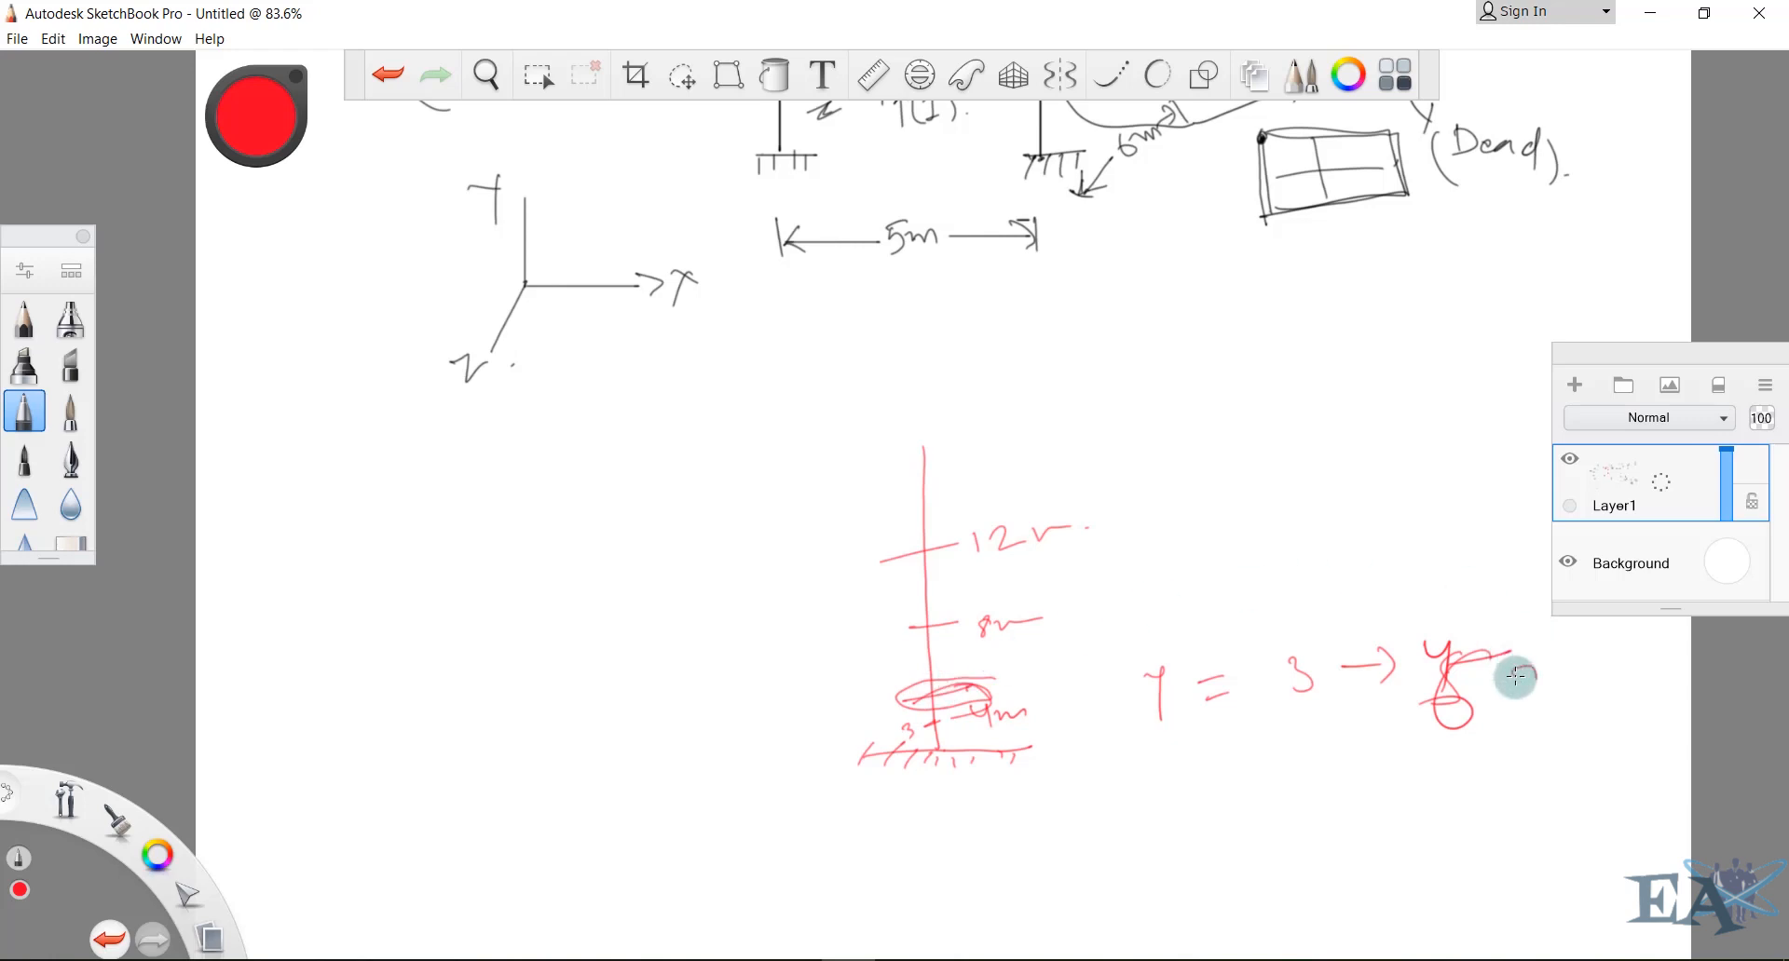
{"action": "left_click_drag", "start_coordinate": [1510, 672], "coordinate": [1565, 687]}
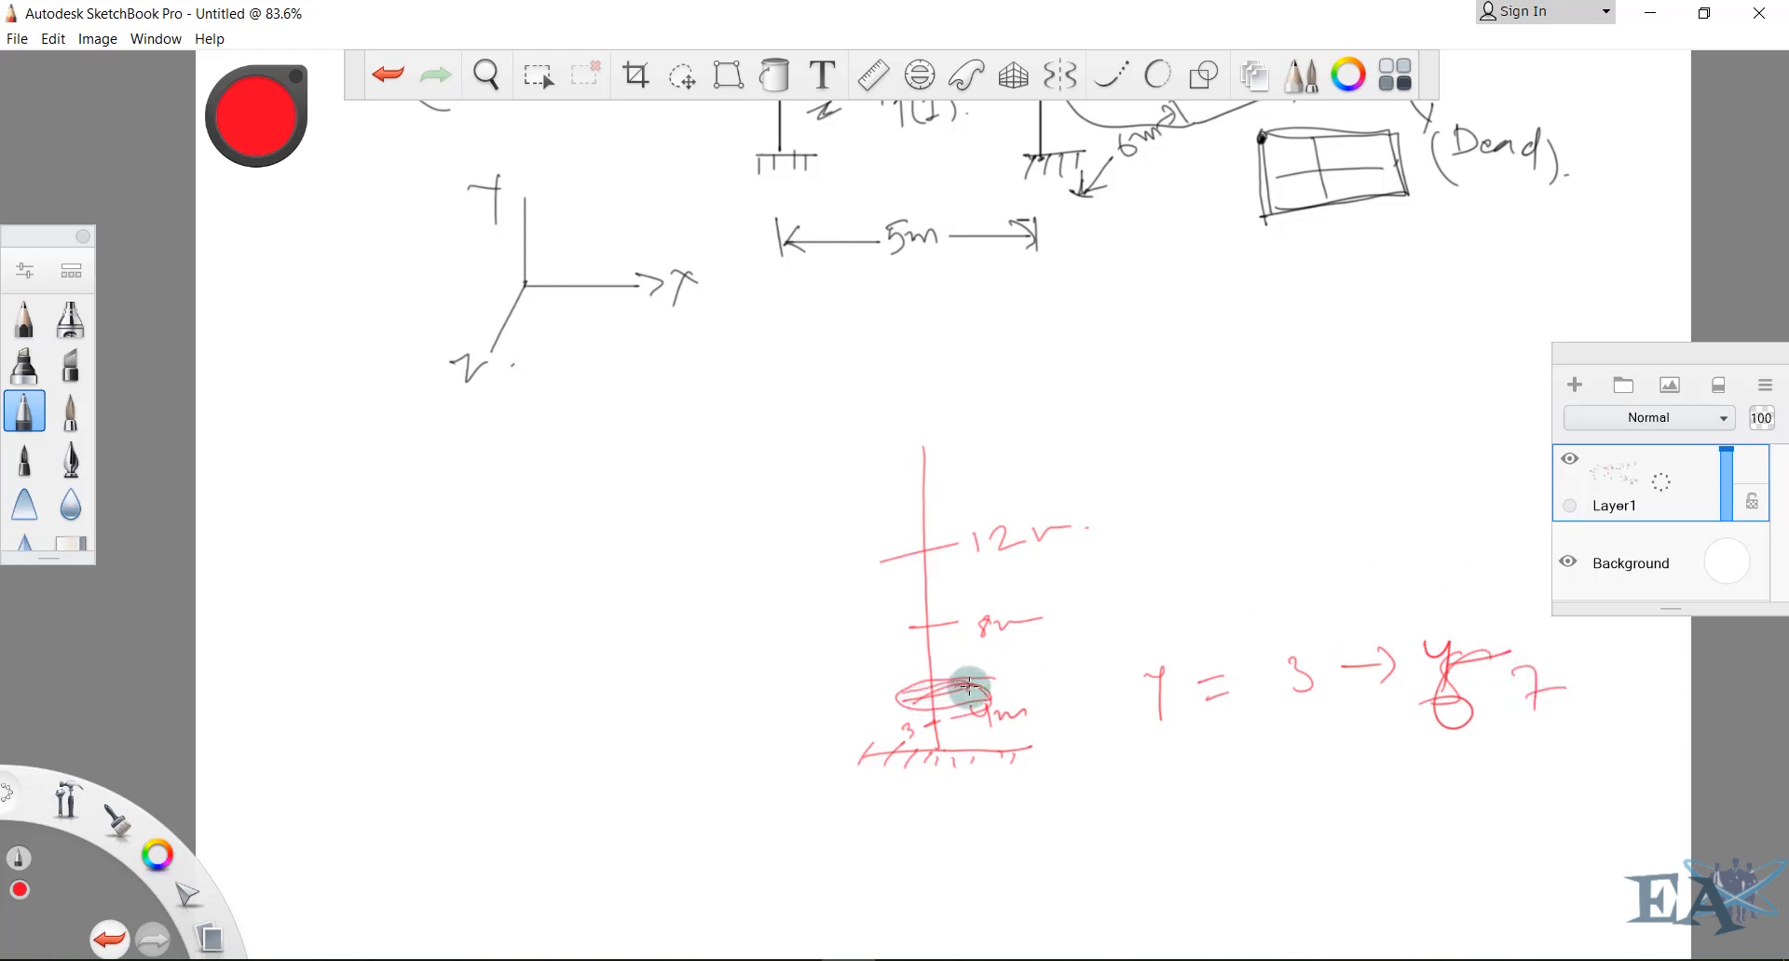
{"action": "mouse_move", "coordinate": [969, 686]}
{"action": "left_mouse_down"}
{"action": "mouse_move", "coordinate": [932, 697]}
{"action": "mouse_move", "coordinate": [962, 682]}
{"action": "left_mouse_up"}
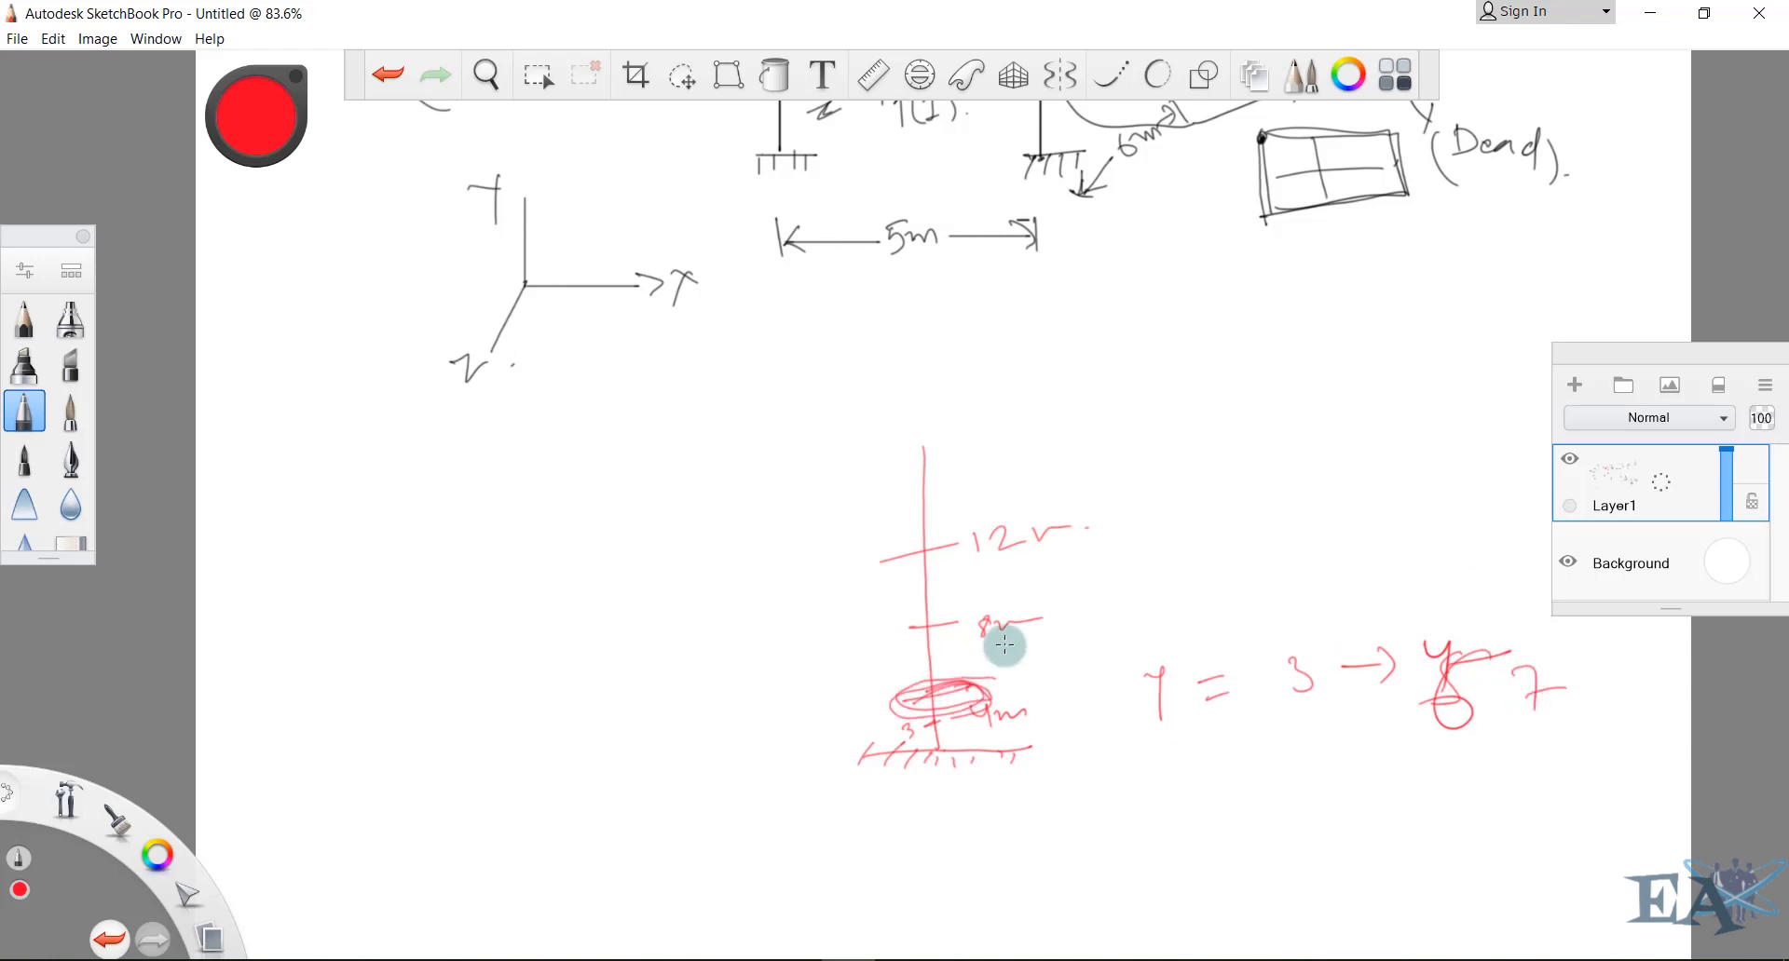
{"action": "left_click_drag", "start_coordinate": [1625, 662], "coordinate": [1613, 678]}
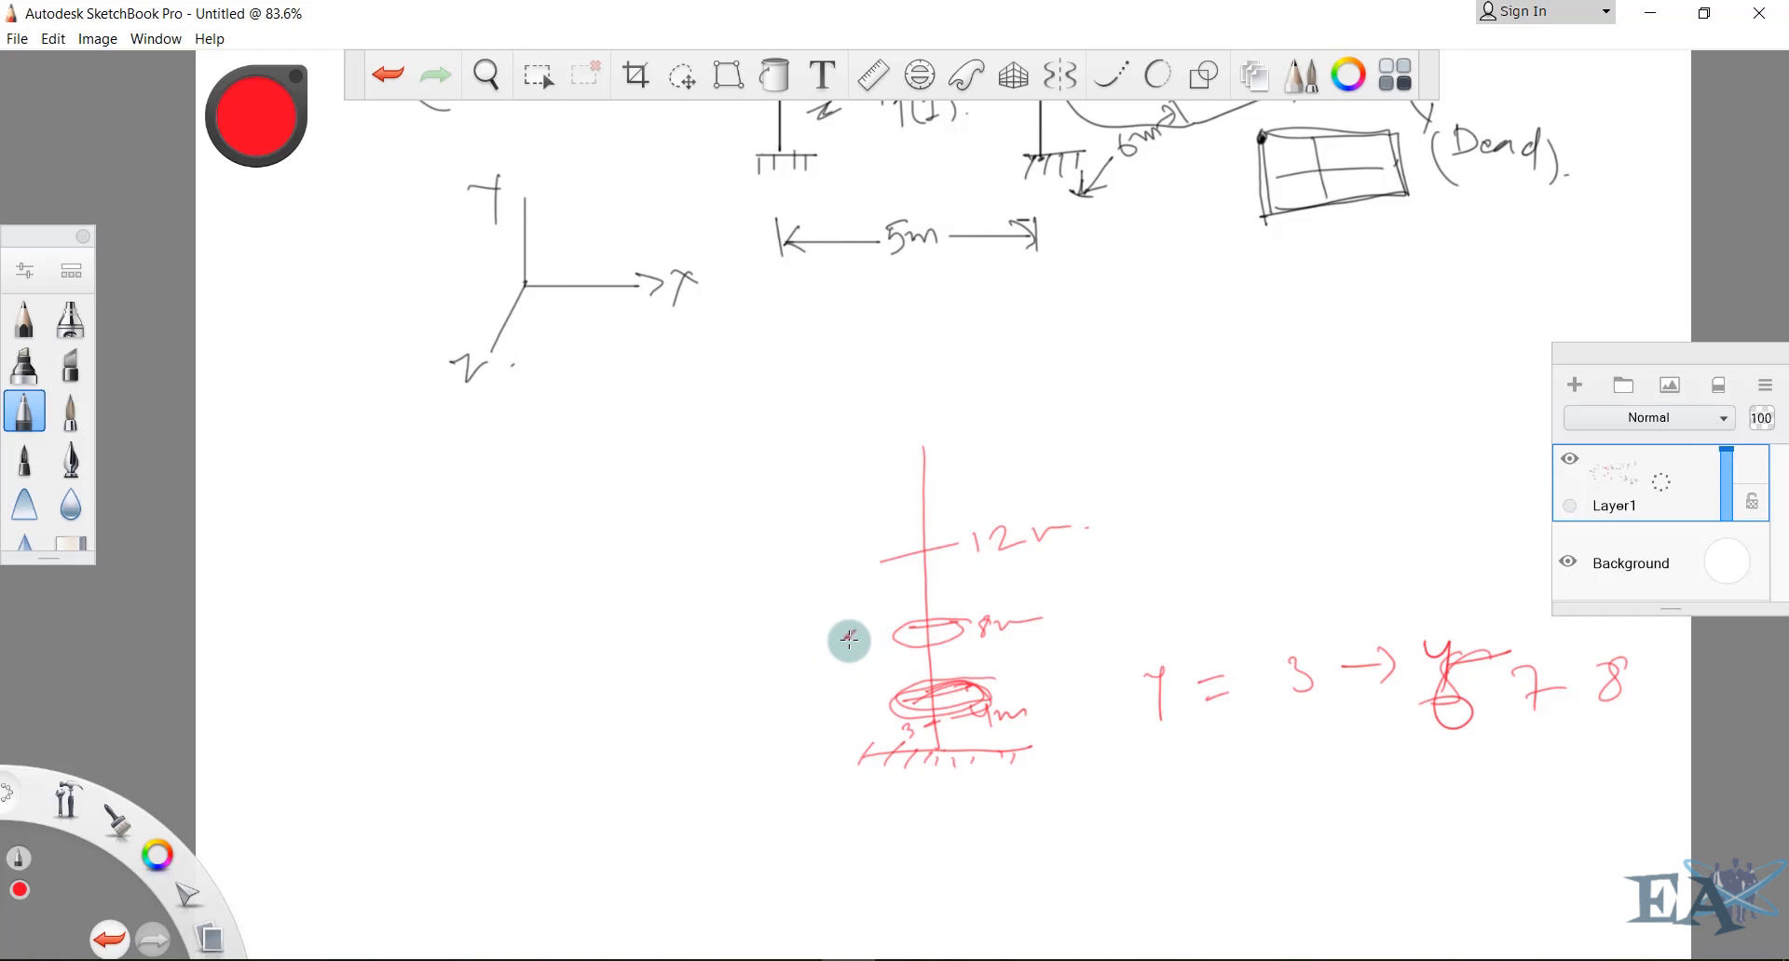
Draw upward arrows beside the elevation, label the direction y, and point a curved arrow at the 8m floor
{"action": "mouse_move", "coordinate": [855, 665]}
{"action": "left_mouse_down"}
{"action": "mouse_move", "coordinate": [858, 634]}
{"action": "mouse_move", "coordinate": [774, 622]}
{"action": "left_mouse_up"}
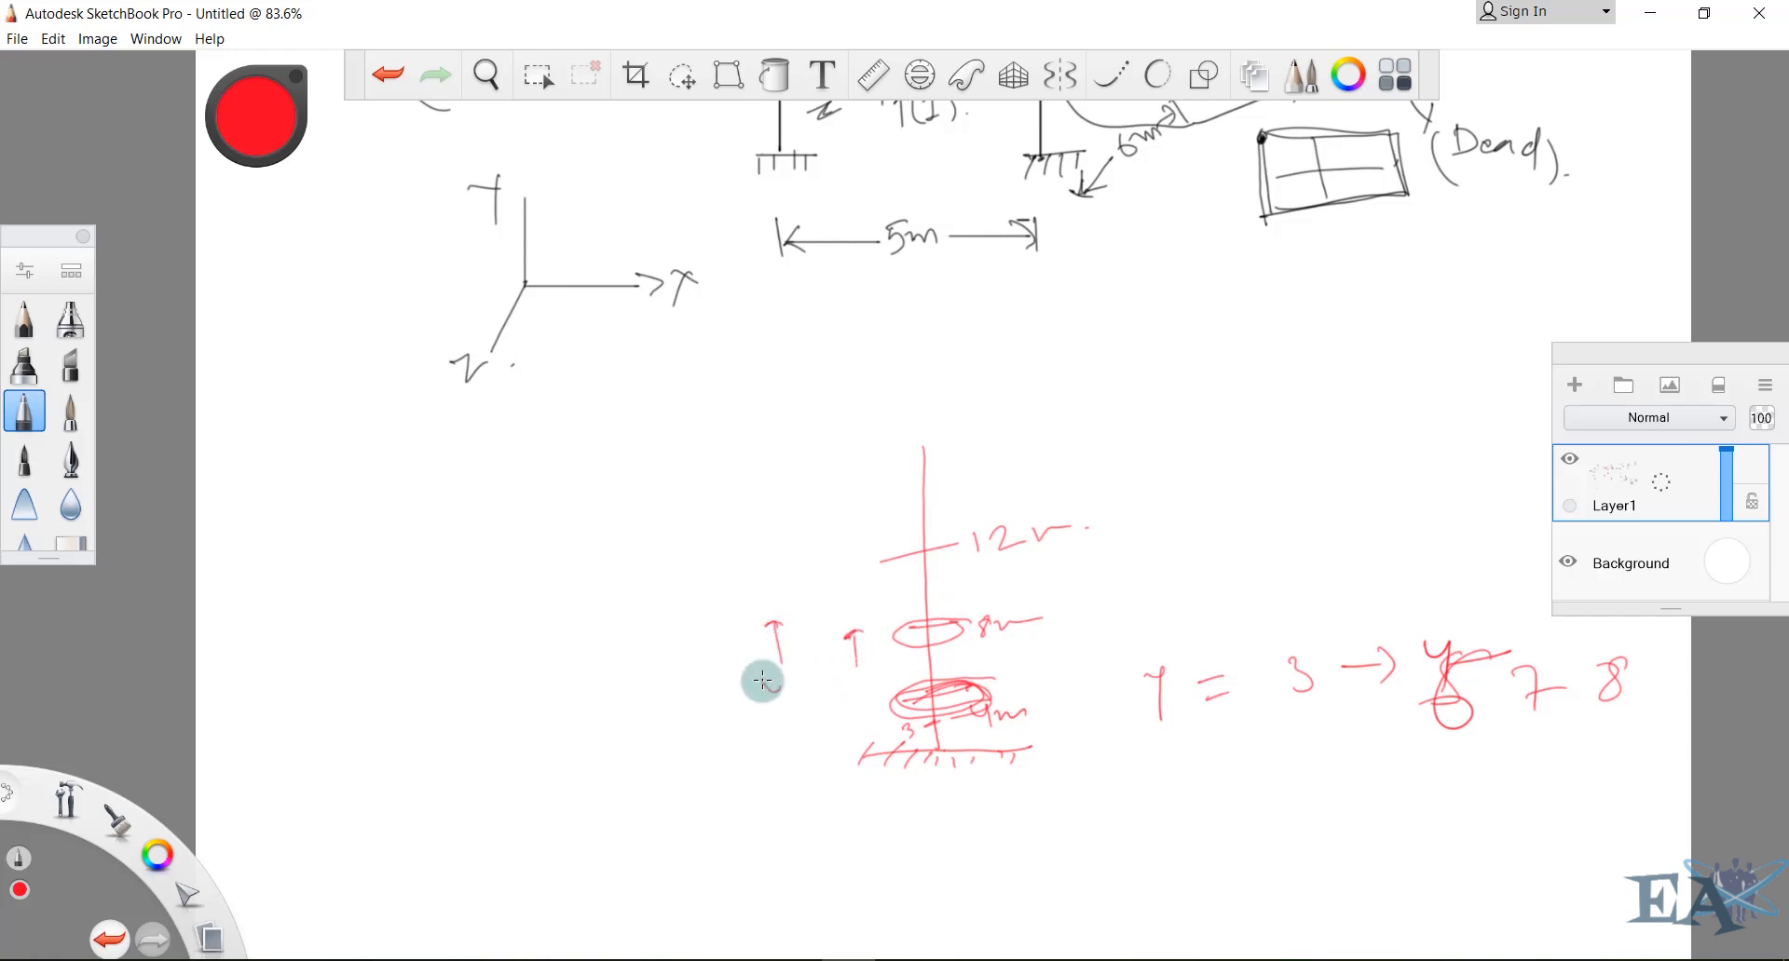
{"action": "left_click_drag", "start_coordinate": [762, 681], "coordinate": [775, 738]}
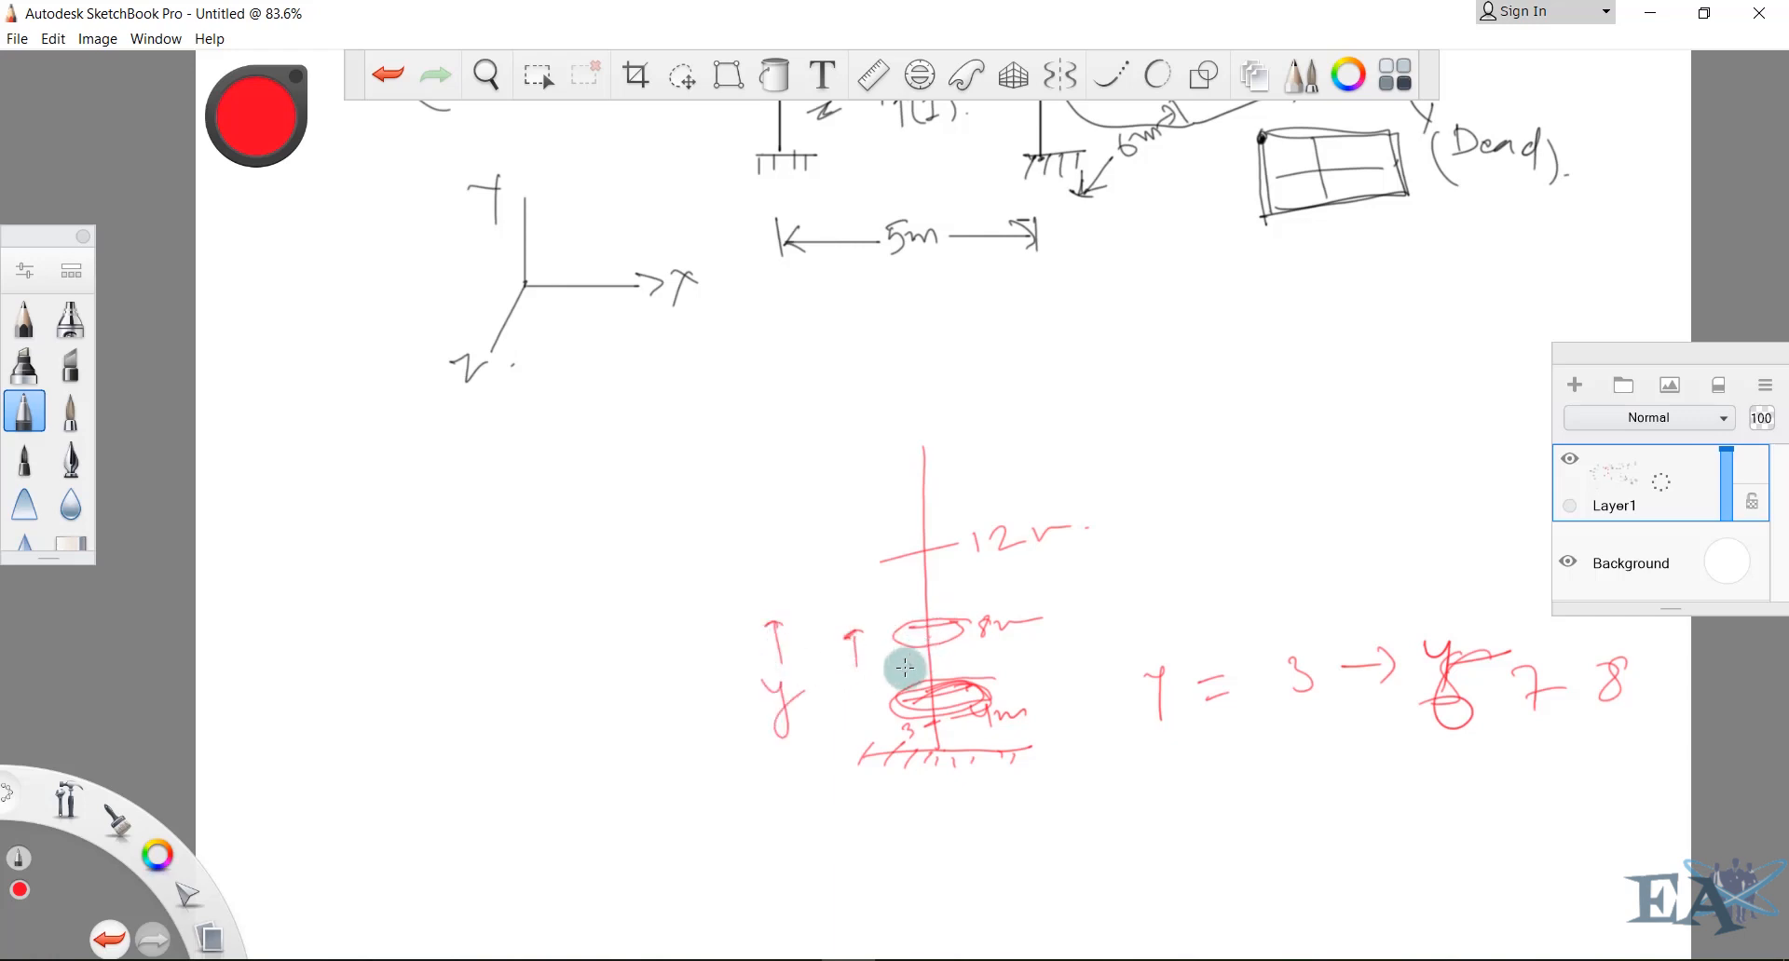
{"action": "left_click_drag", "start_coordinate": [847, 635], "coordinate": [897, 606]}
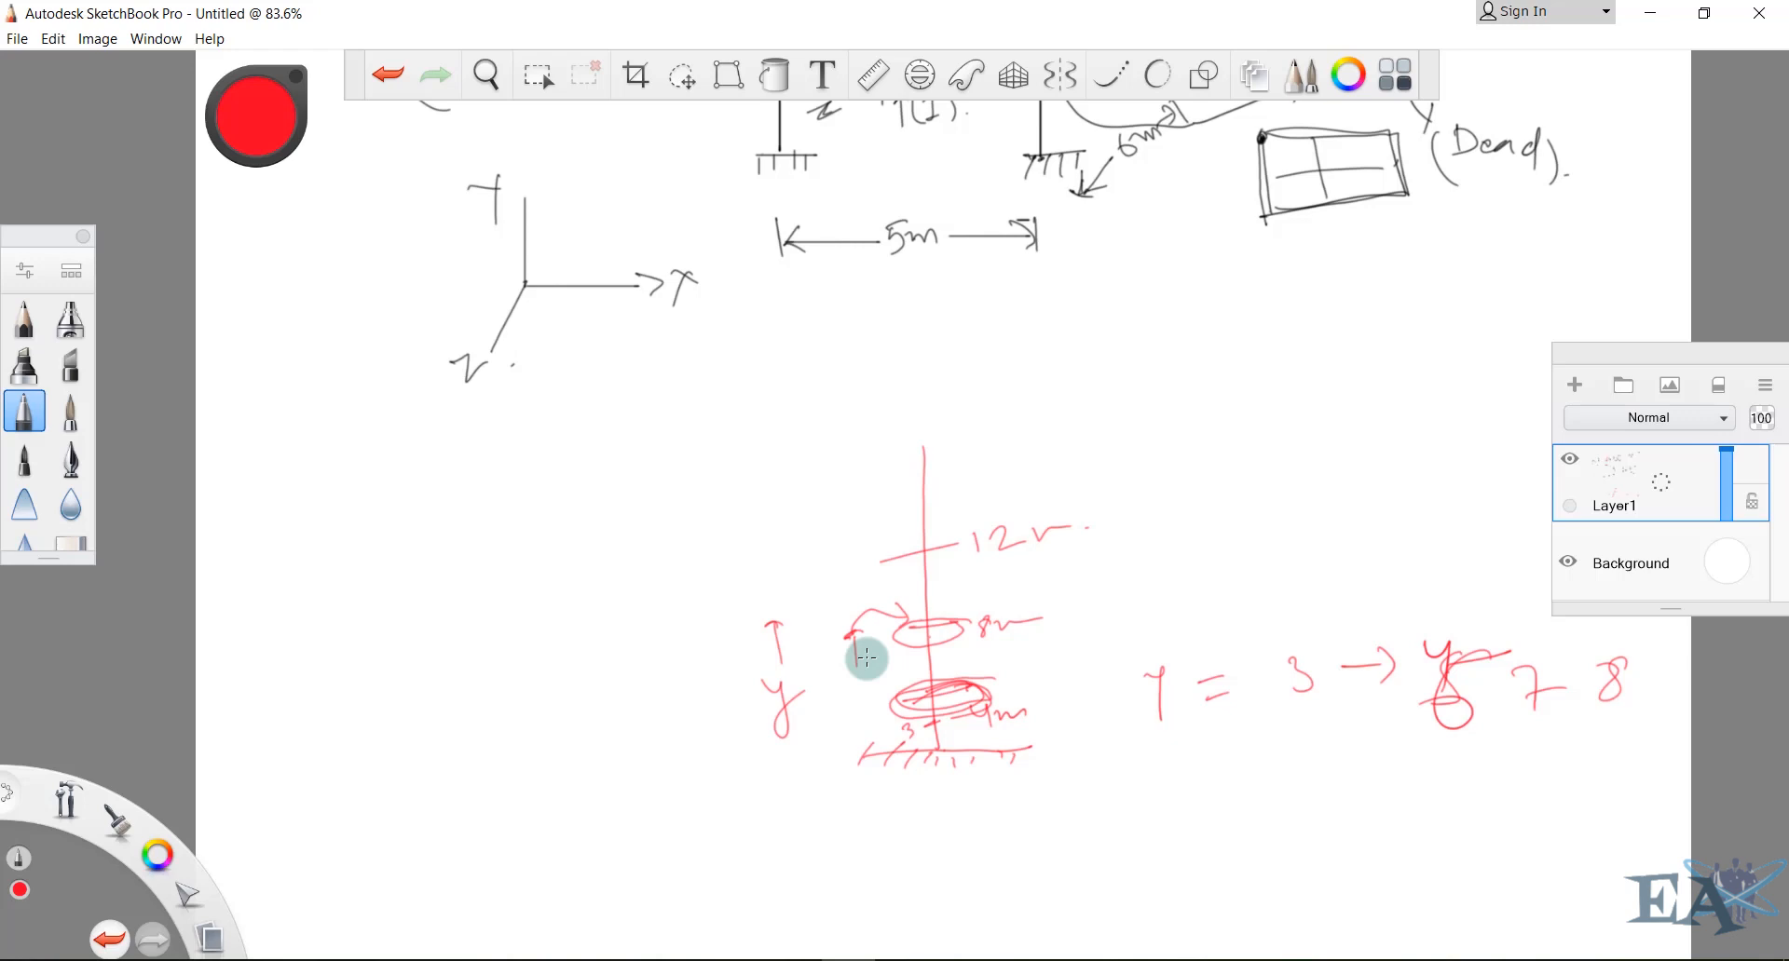
Switch to STAAD.Pro and set the floor load's Y range to a minimum of 2 m and a maximum of 5 m
{"action": "left_click", "coordinate": [797, 960]}
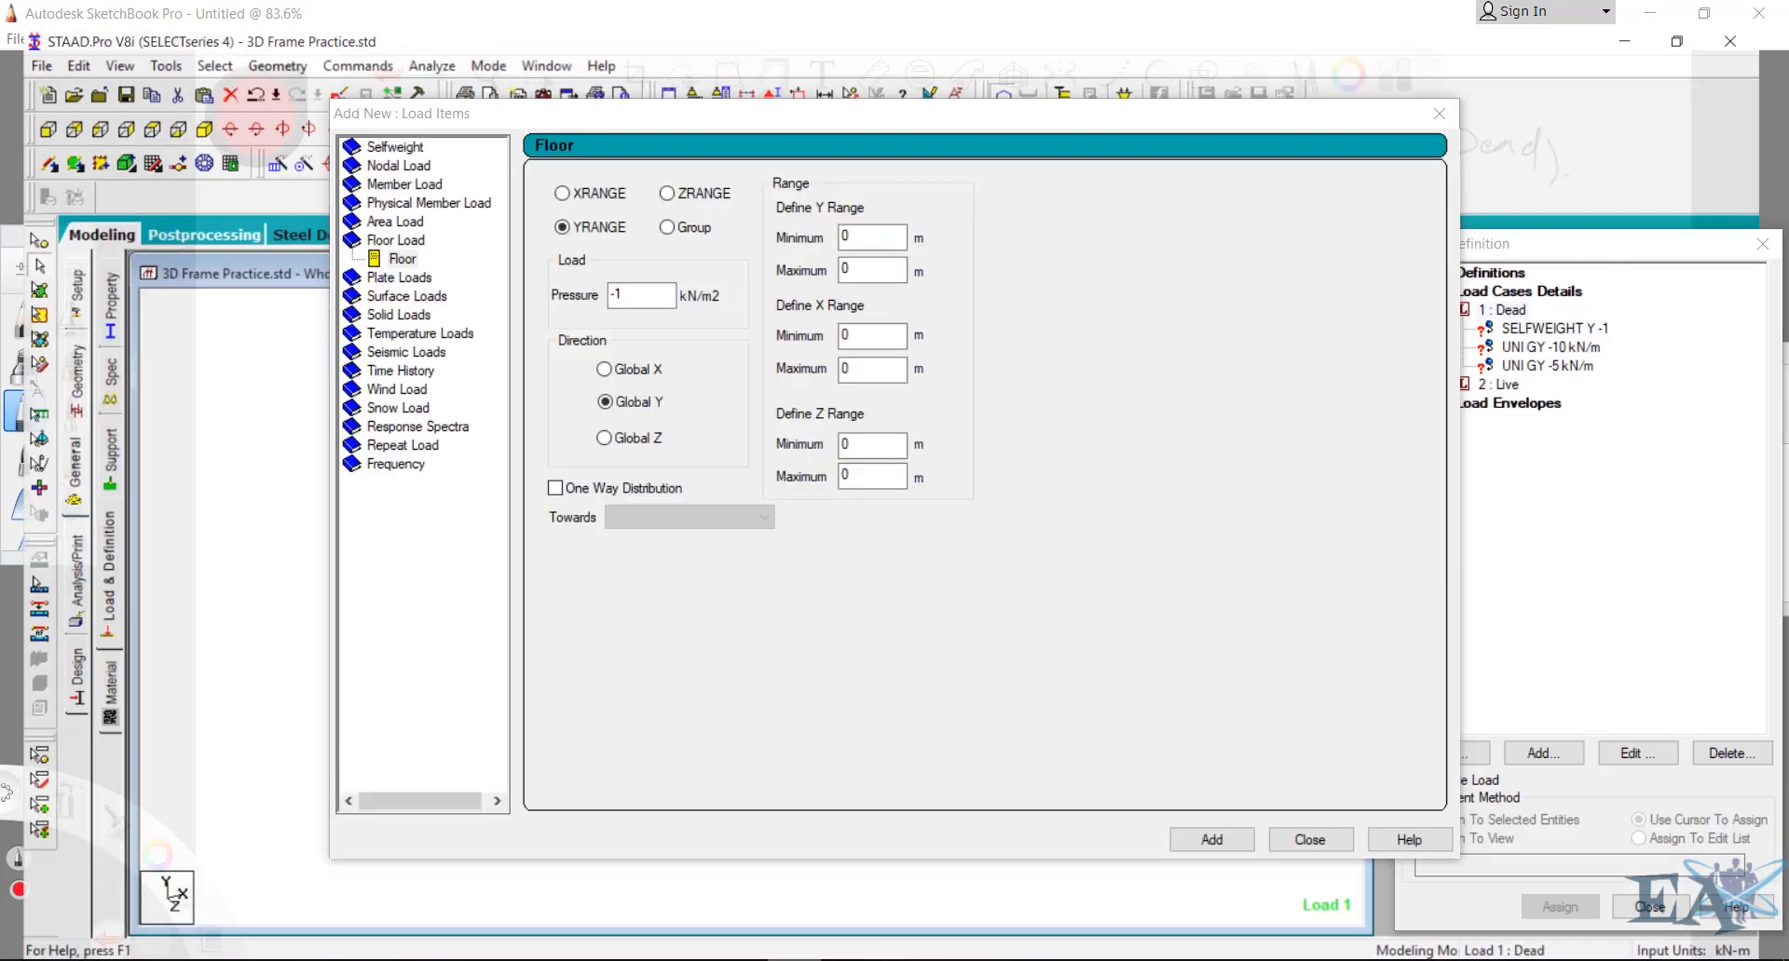
{"action": "left_click_drag", "start_coordinate": [869, 240], "coordinate": [800, 246]}
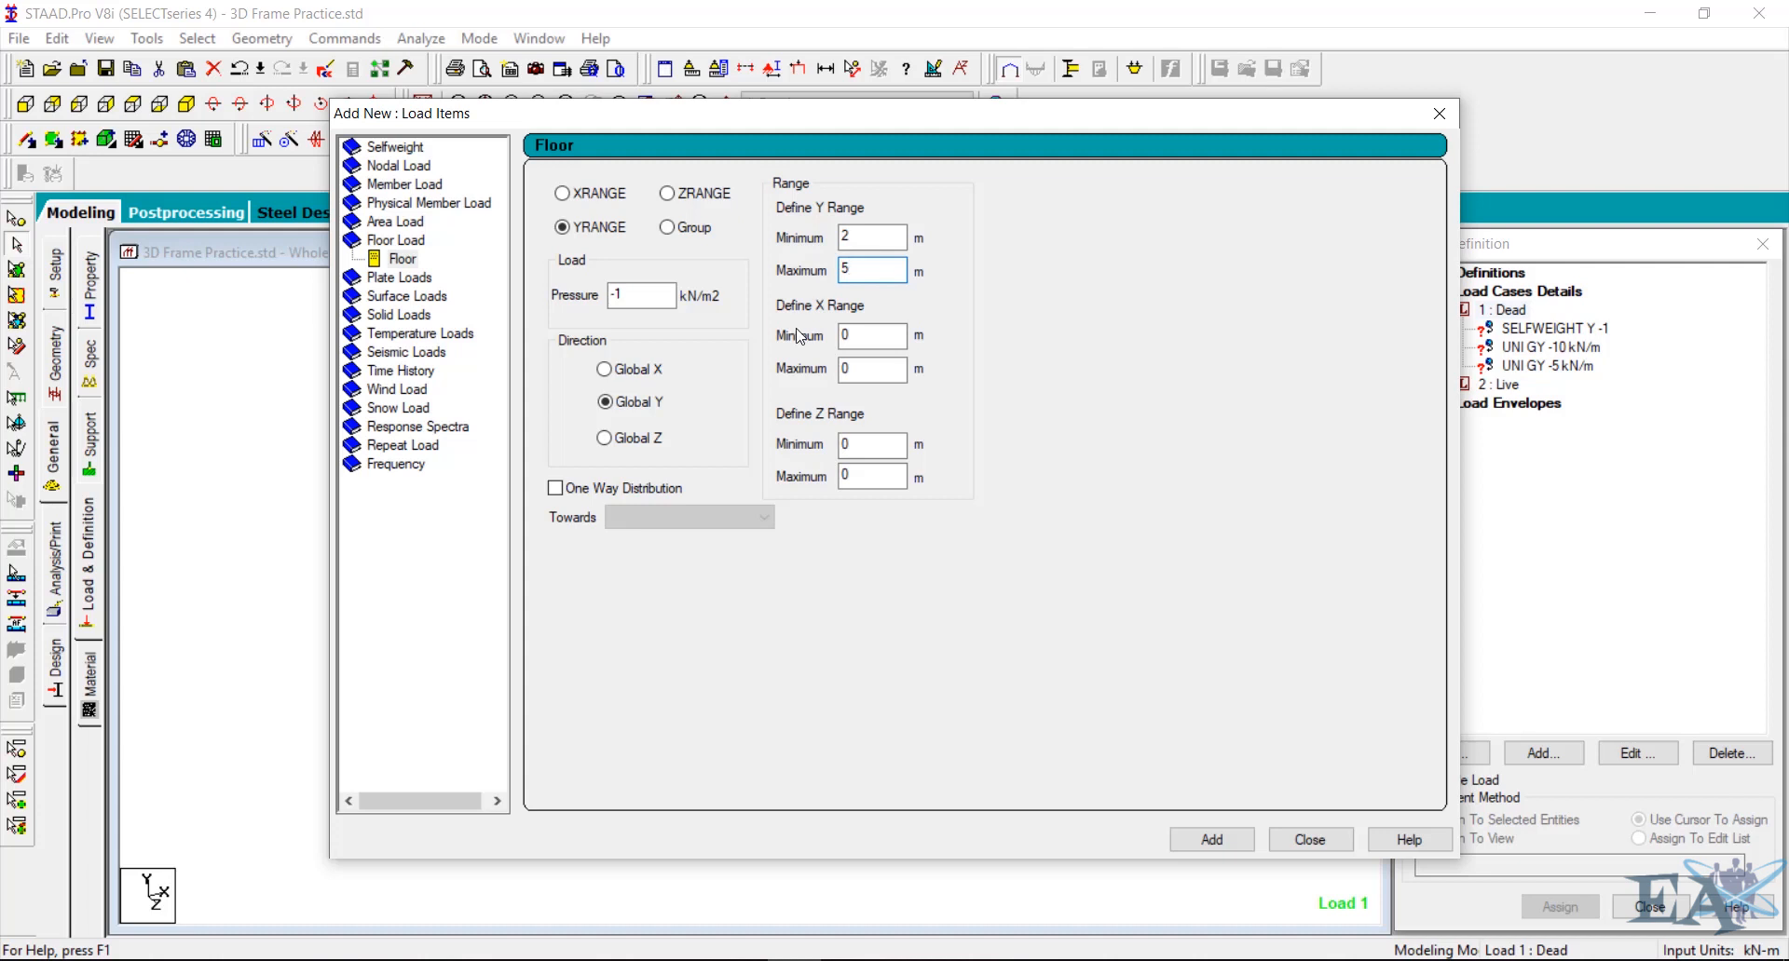
Switch to SketchBook and draw a red rectangular floor plan with a labelled X direction arrow above and a second direction mark beside it
{"action": "mouse_move", "coordinate": [839, 958]}
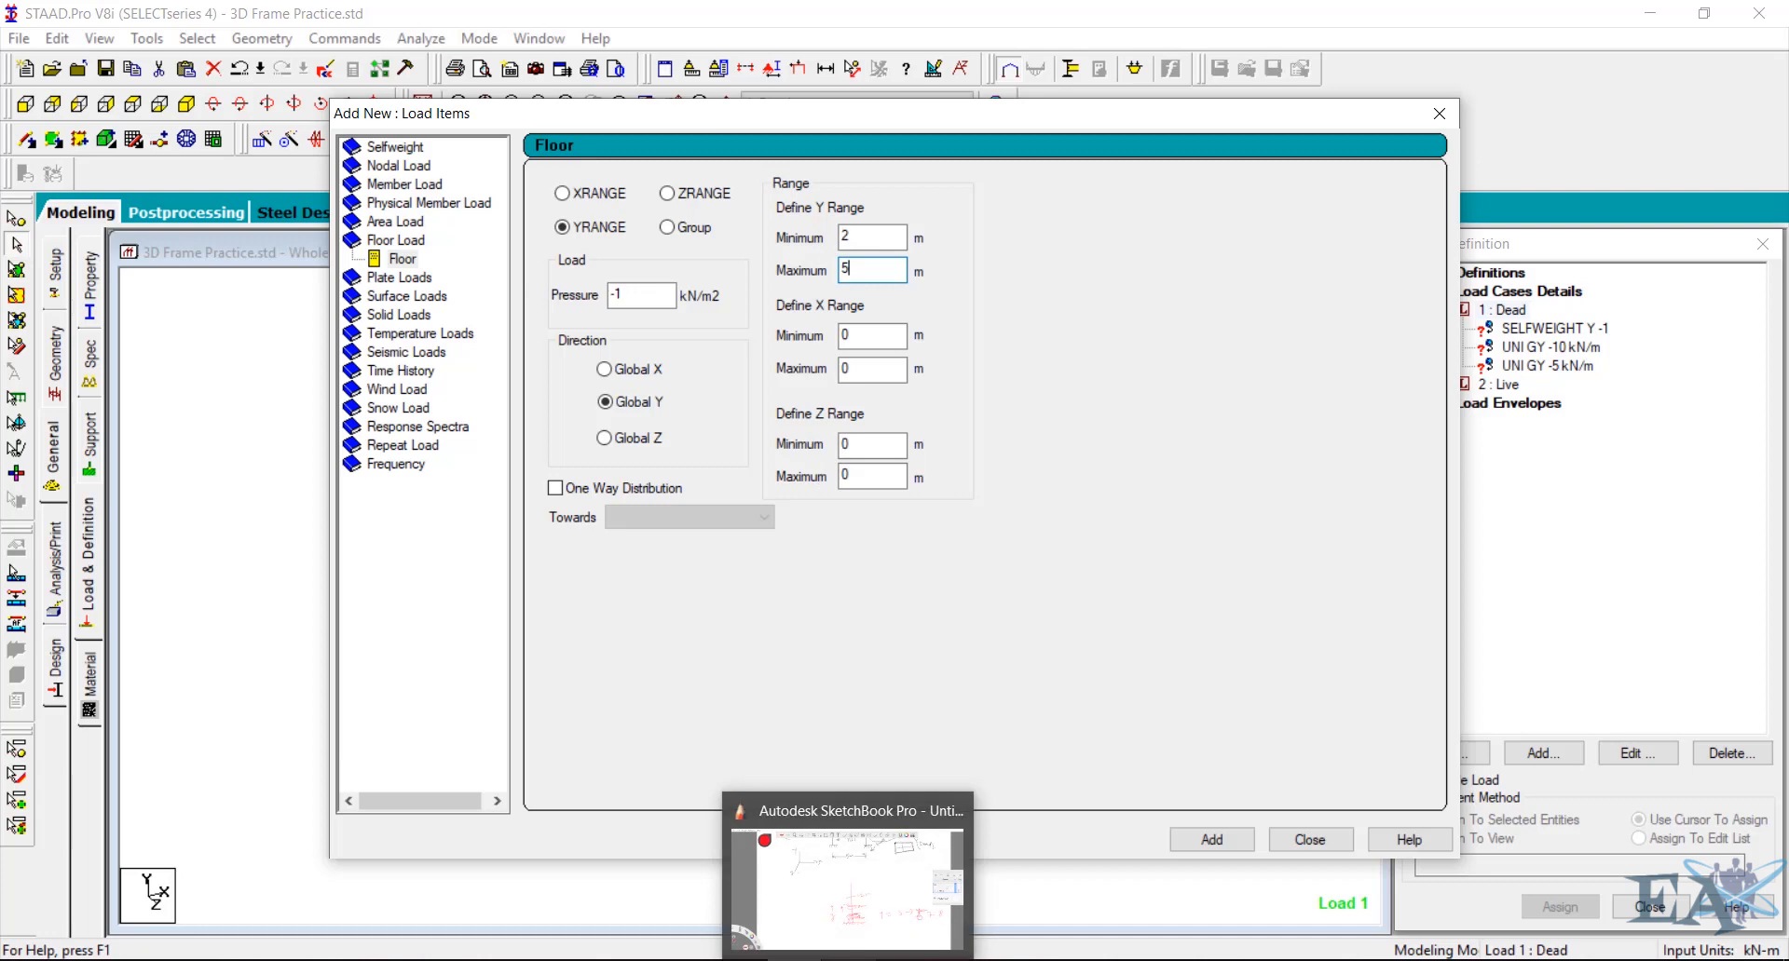
{"action": "left_click", "coordinate": [848, 880]}
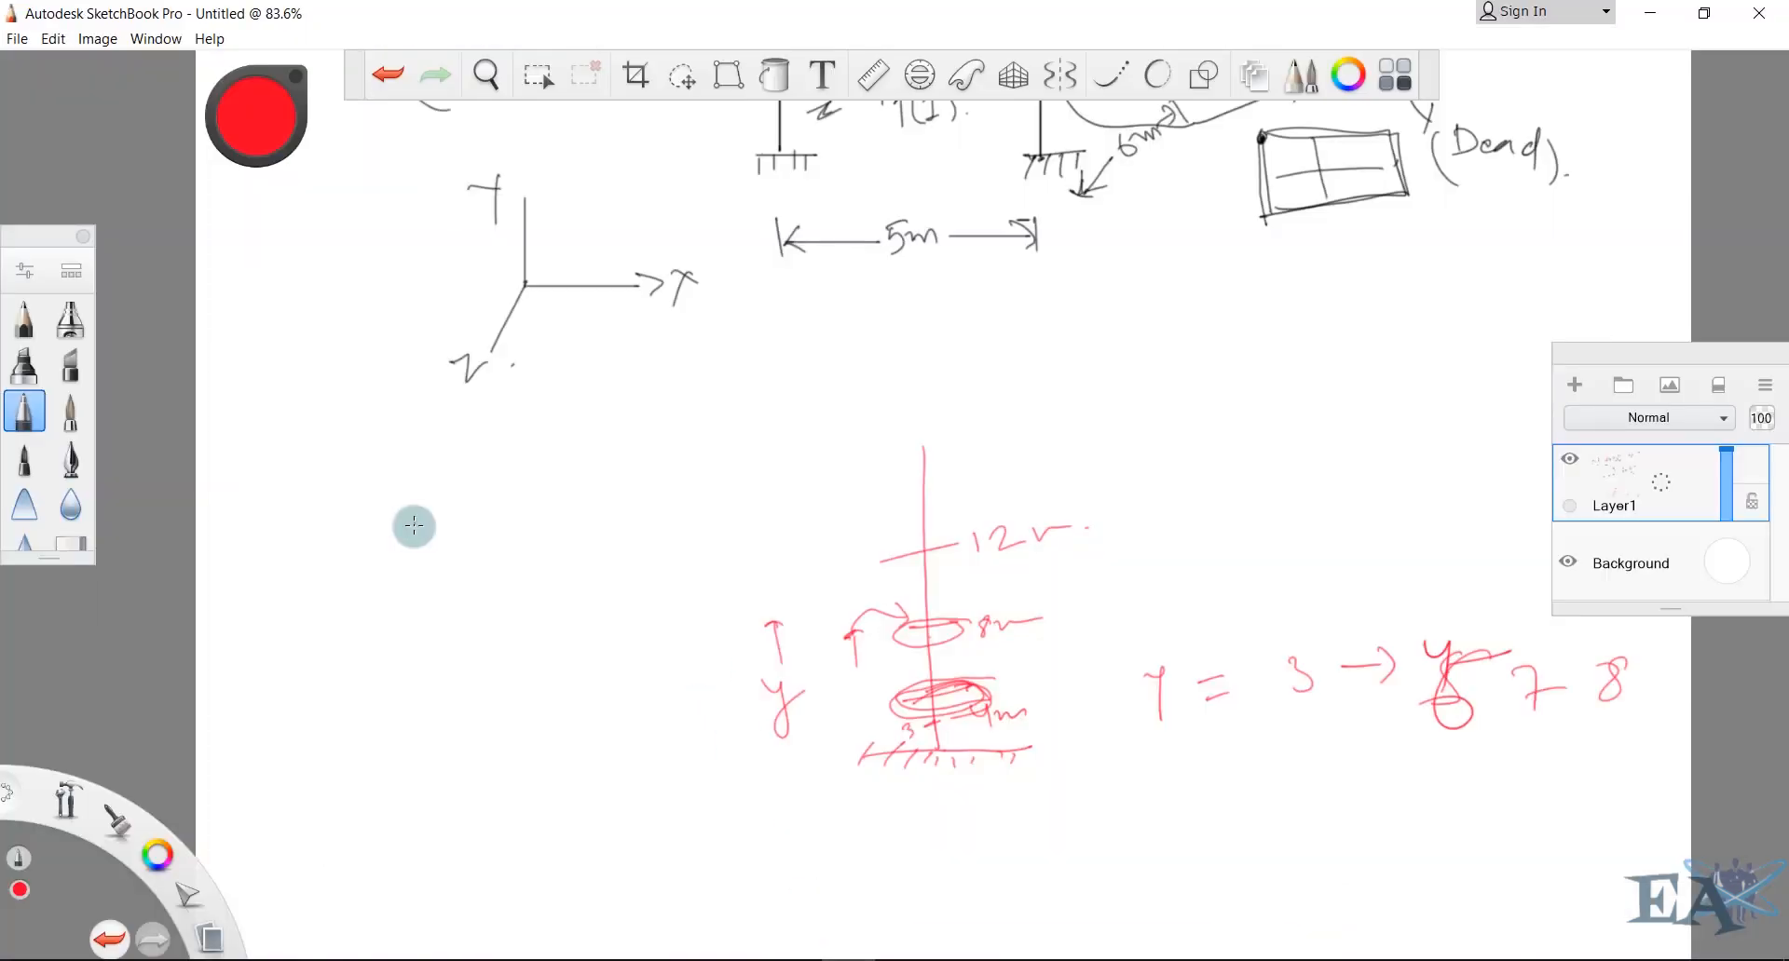
{"action": "left_click_drag", "start_coordinate": [415, 522], "coordinate": [399, 622]}
{"action": "left_click_drag", "start_coordinate": [415, 519], "coordinate": [584, 589]}
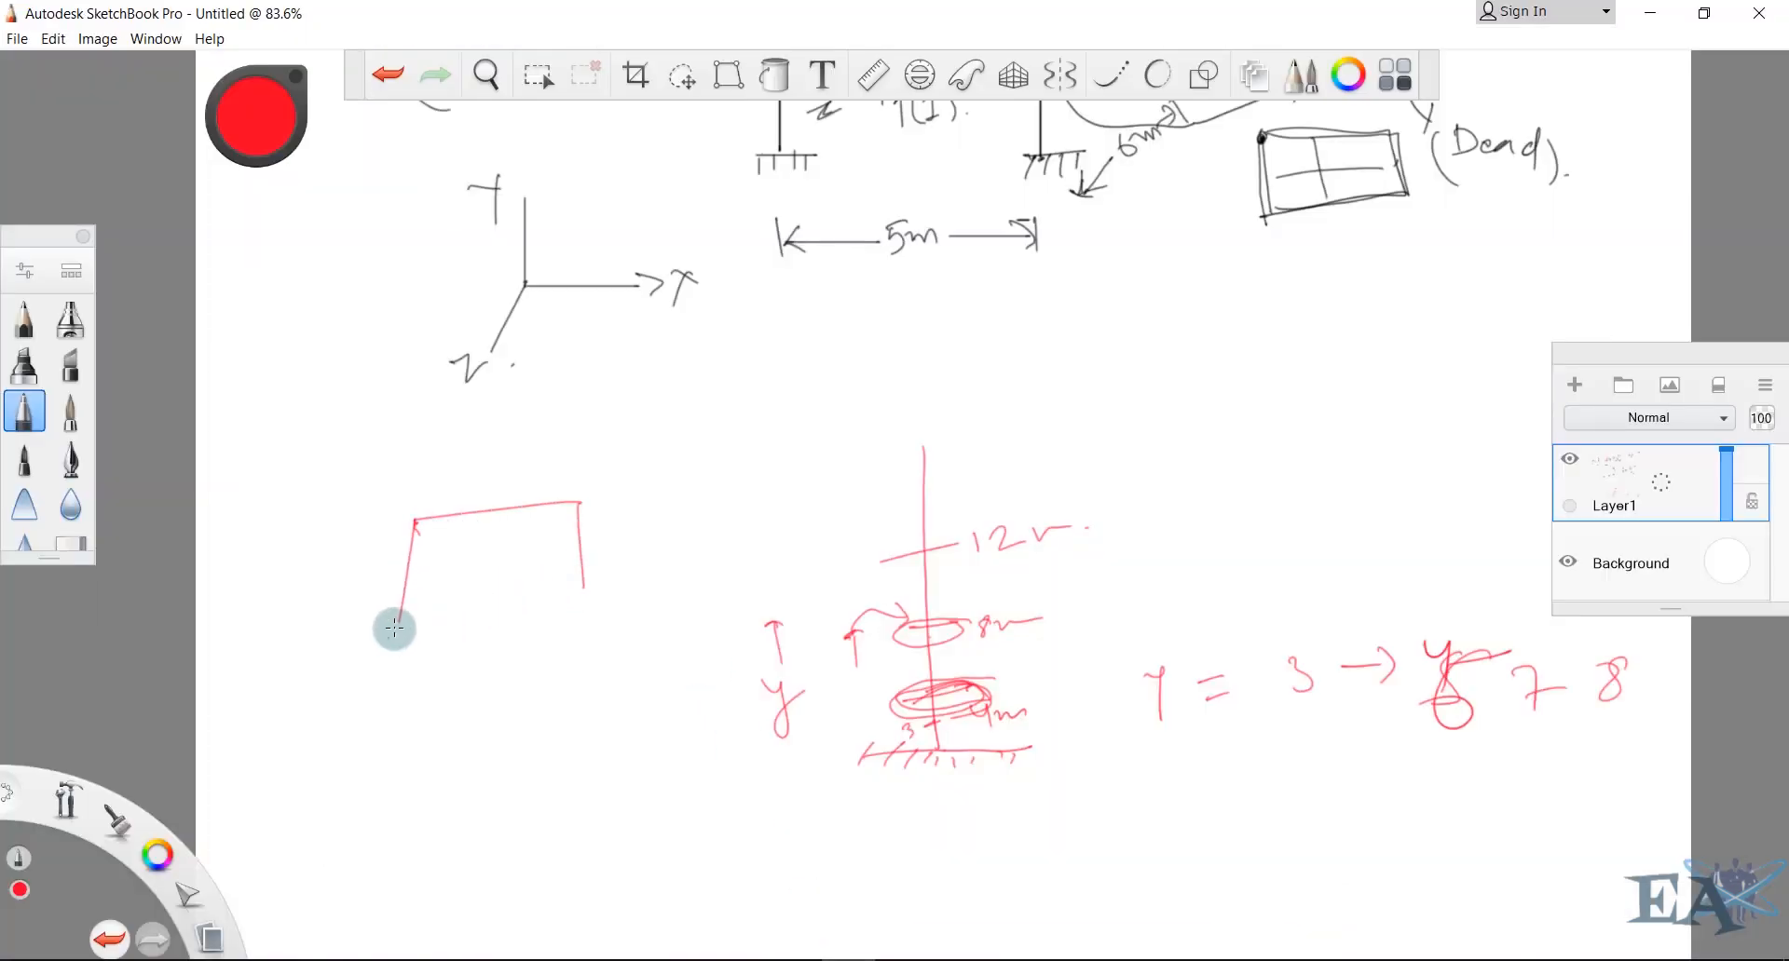
{"action": "left_click_drag", "start_coordinate": [395, 626], "coordinate": [580, 586]}
{"action": "left_click_drag", "start_coordinate": [365, 495], "coordinate": [439, 489]}
{"action": "mouse_move", "coordinate": [449, 461]}
{"action": "left_mouse_down"}
{"action": "mouse_move", "coordinate": [481, 463]}
{"action": "mouse_move", "coordinate": [470, 479]}
{"action": "left_mouse_up"}
{"action": "left_click_drag", "start_coordinate": [358, 614], "coordinate": [350, 662]}
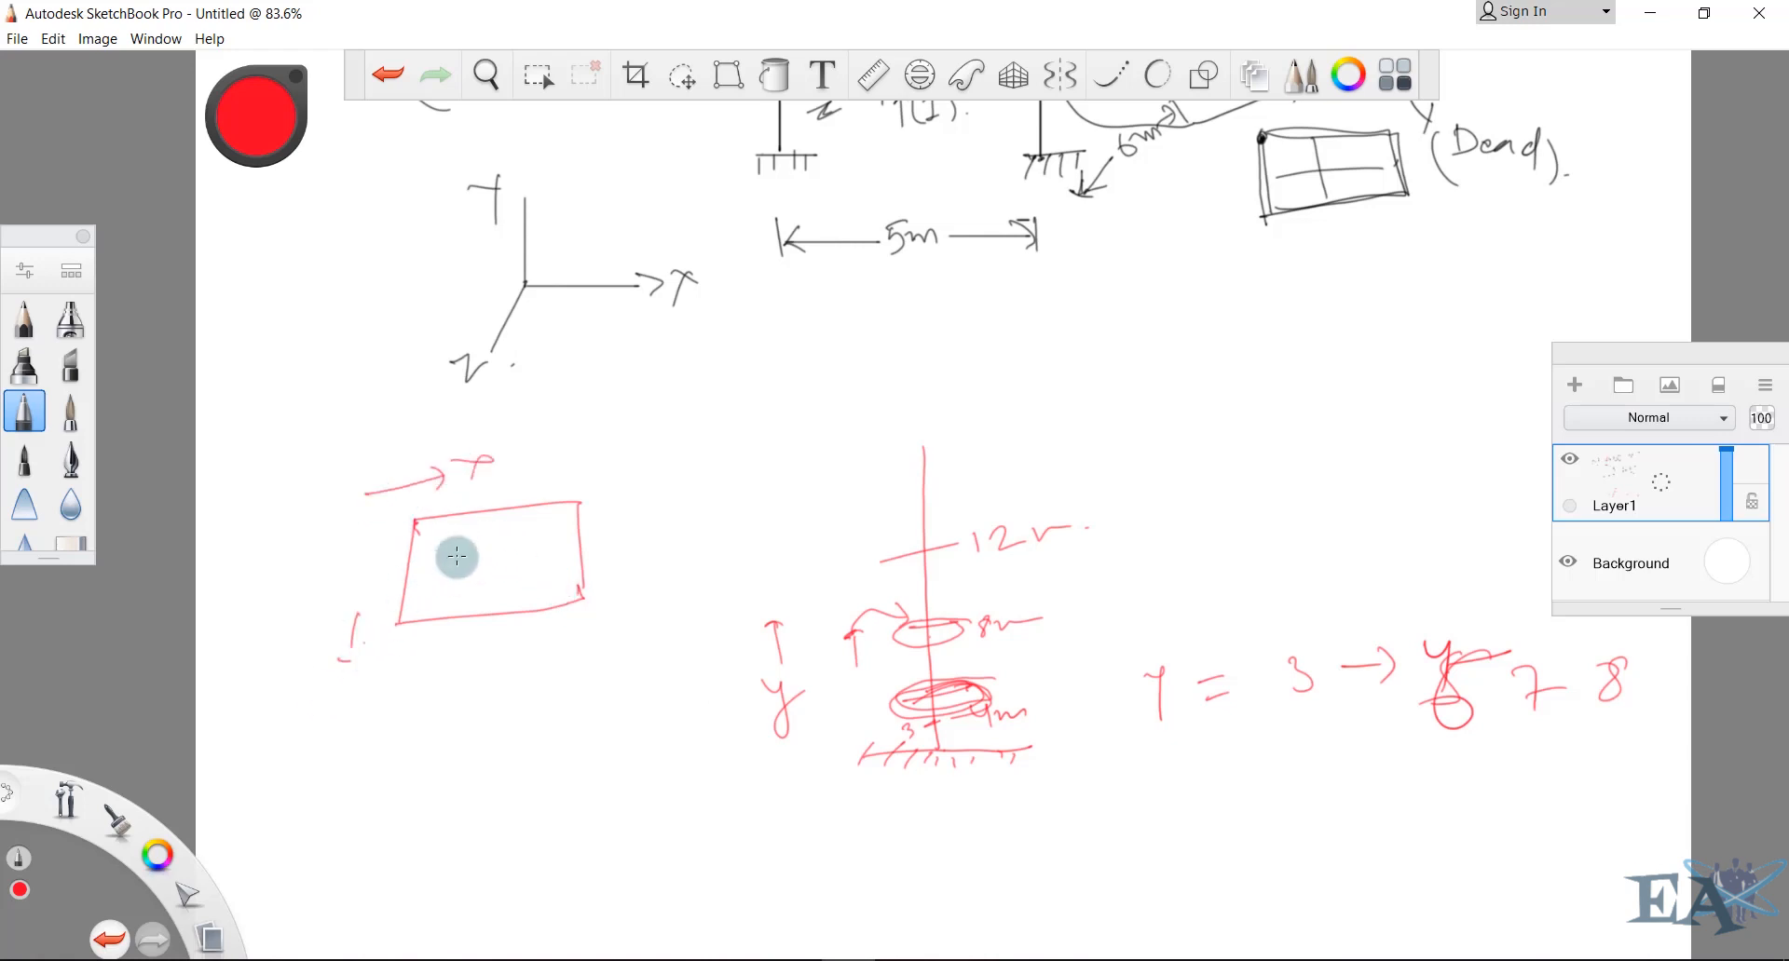
{"action": "left_click", "coordinate": [550, 532]}
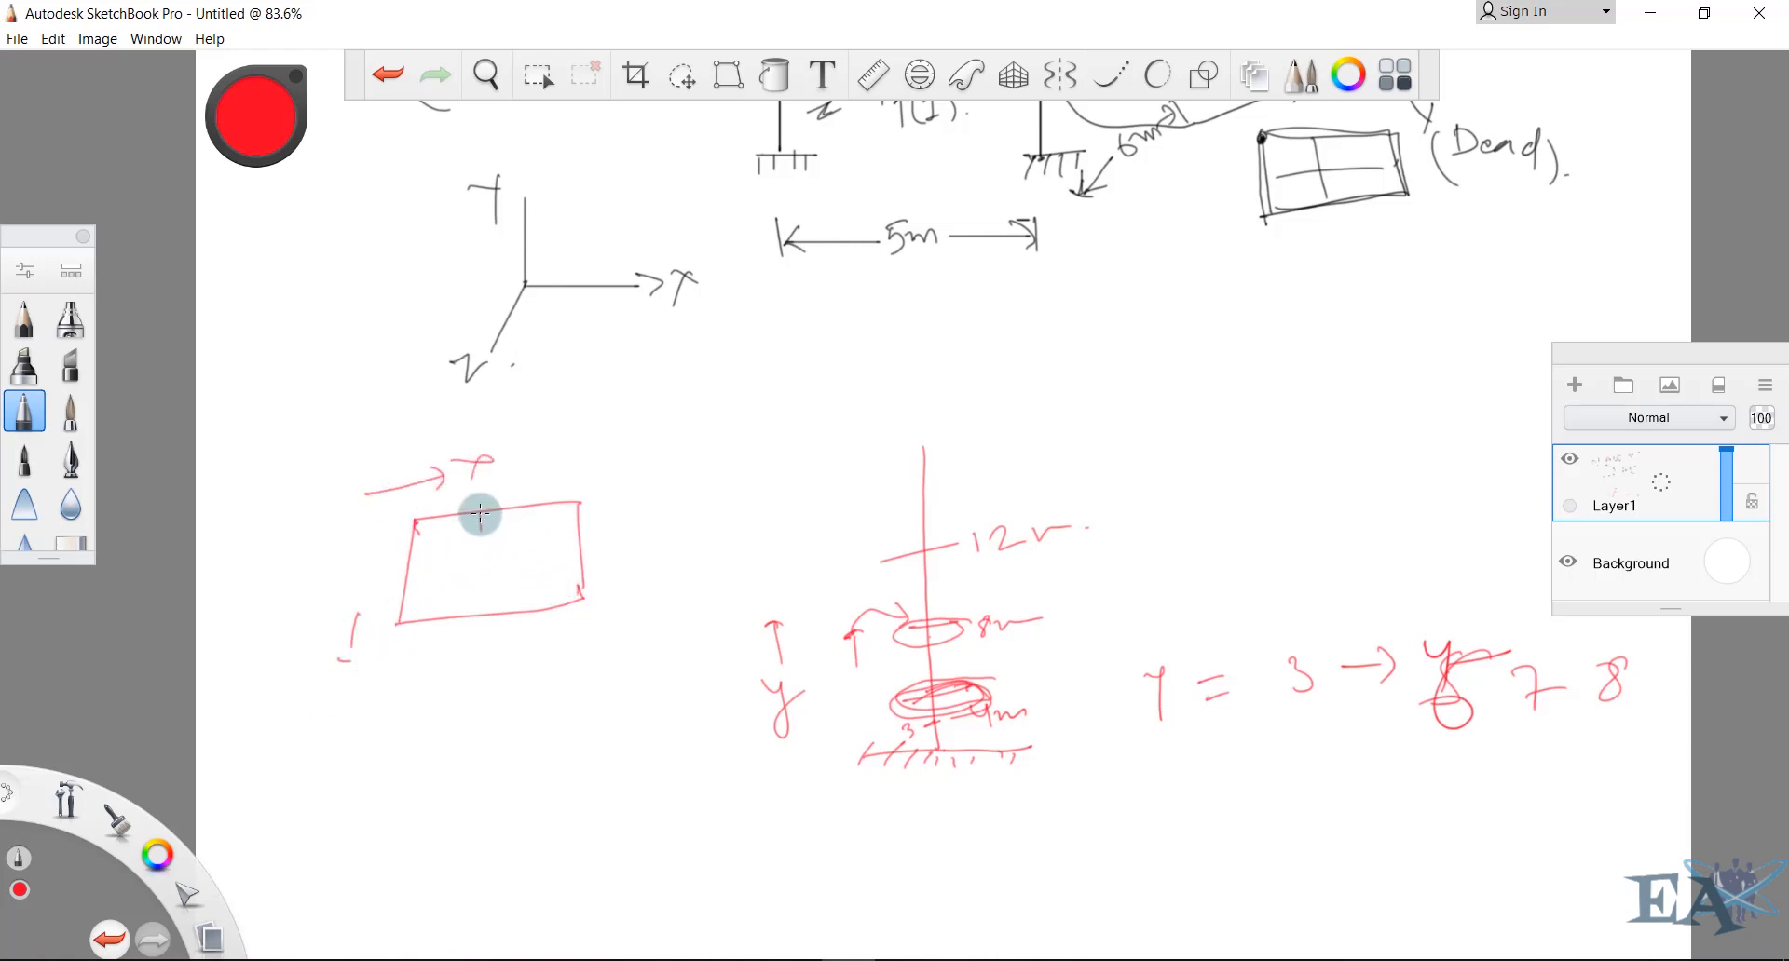
Divide the floor plan into four panels with crossing lines and number the grid lines 1, 2 and 3 in both directions
{"action": "mouse_move", "coordinate": [479, 514]}
{"action": "left_mouse_down"}
{"action": "mouse_move", "coordinate": [485, 607]}
{"action": "mouse_move", "coordinate": [601, 542]}
{"action": "left_mouse_up"}
{"action": "mouse_move", "coordinate": [474, 518]}
{"action": "left_mouse_down"}
{"action": "mouse_move", "coordinate": [403, 513]}
{"action": "mouse_move", "coordinate": [494, 500]}
{"action": "left_mouse_up"}
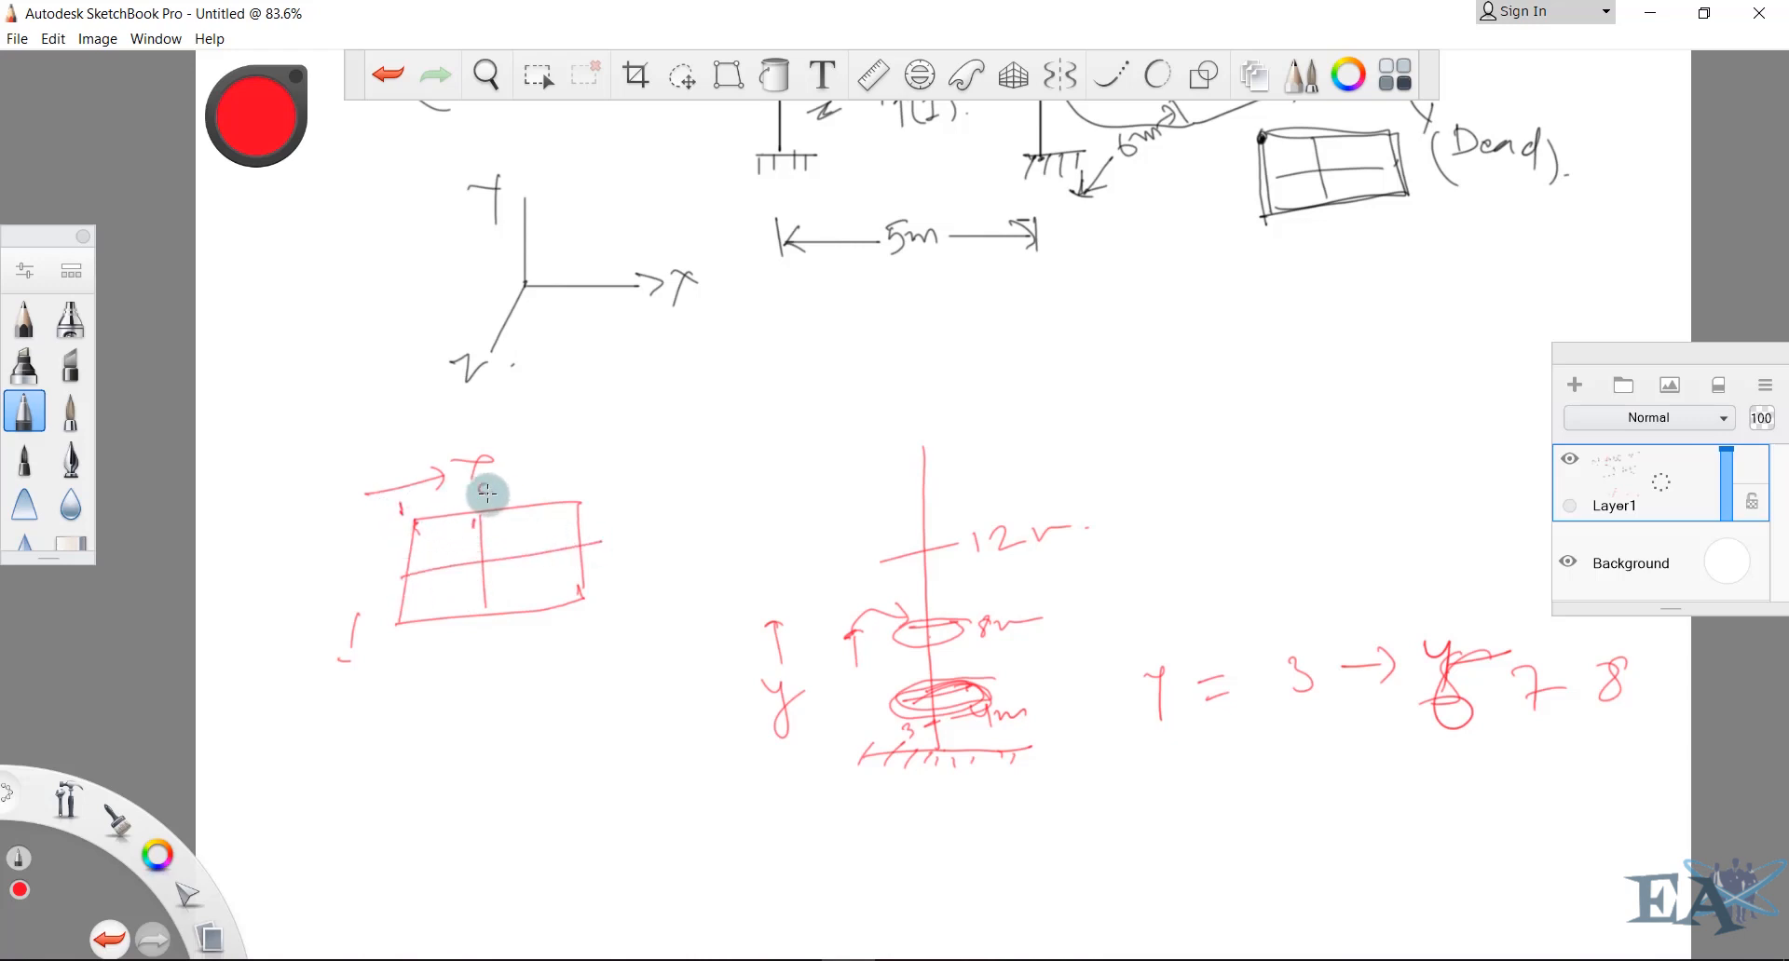
{"action": "left_click_drag", "start_coordinate": [603, 457], "coordinate": [607, 490]}
{"action": "left_click", "coordinate": [650, 480]}
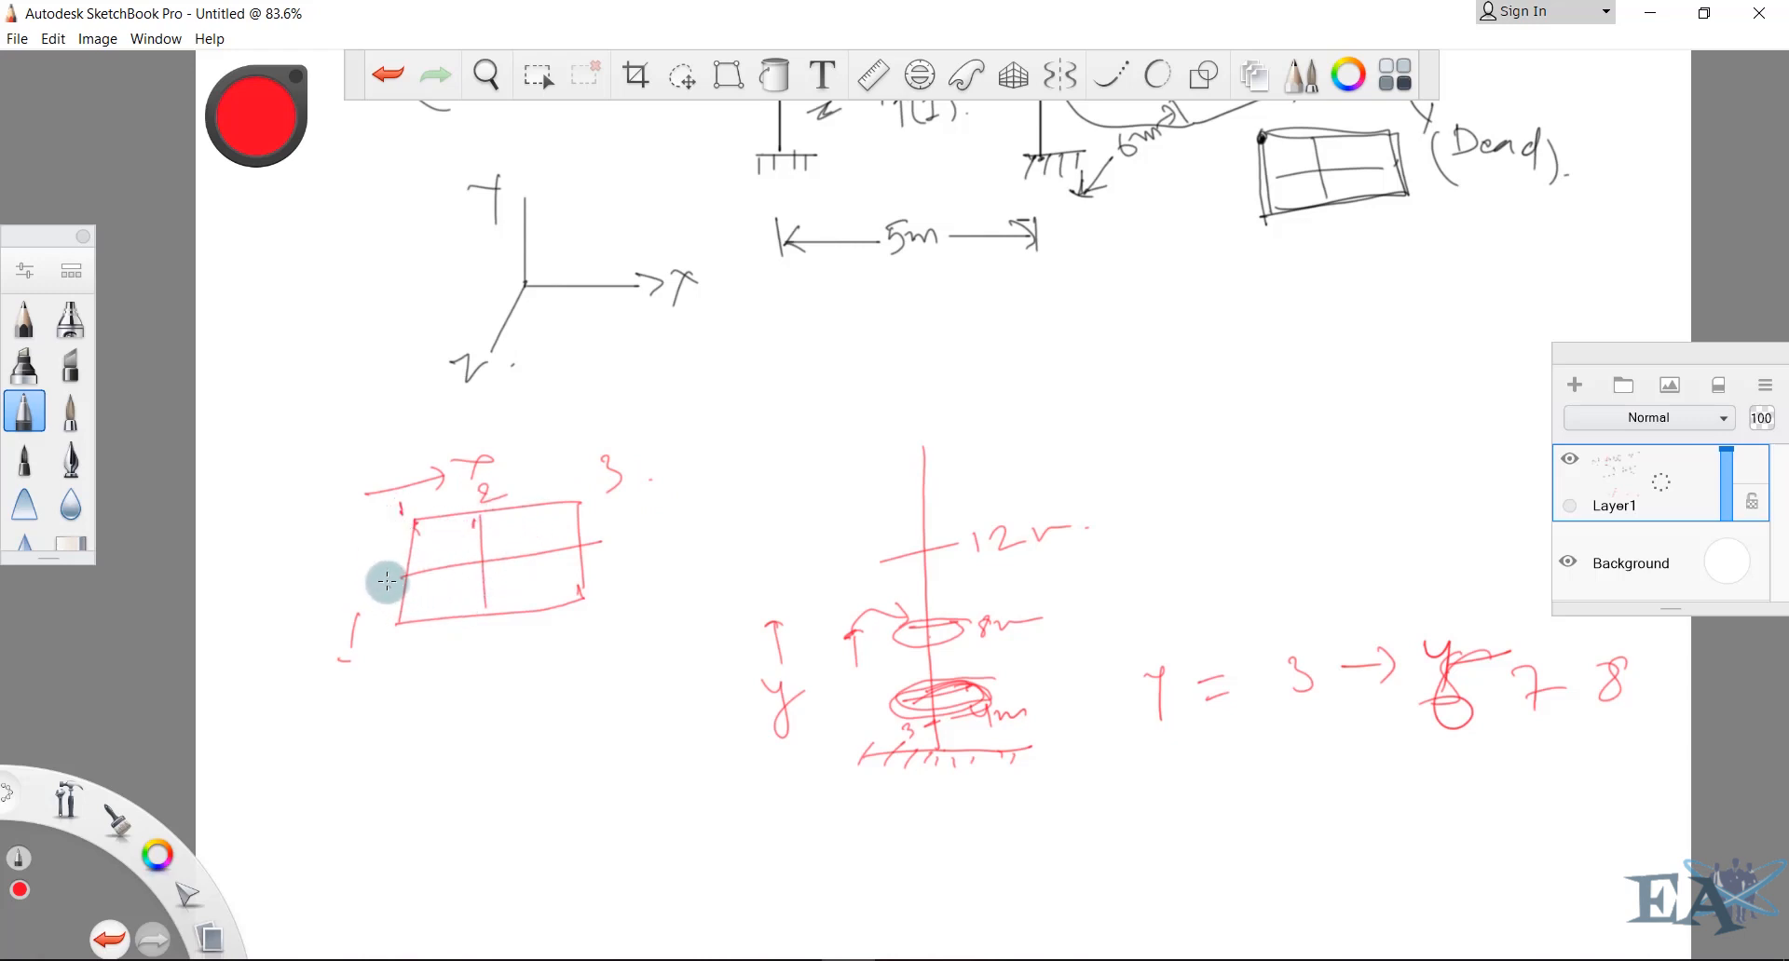
{"action": "mouse_move", "coordinate": [375, 579]}
{"action": "left_mouse_down"}
{"action": "mouse_move", "coordinate": [375, 644]}
{"action": "mouse_move", "coordinate": [358, 636]}
{"action": "left_mouse_up"}
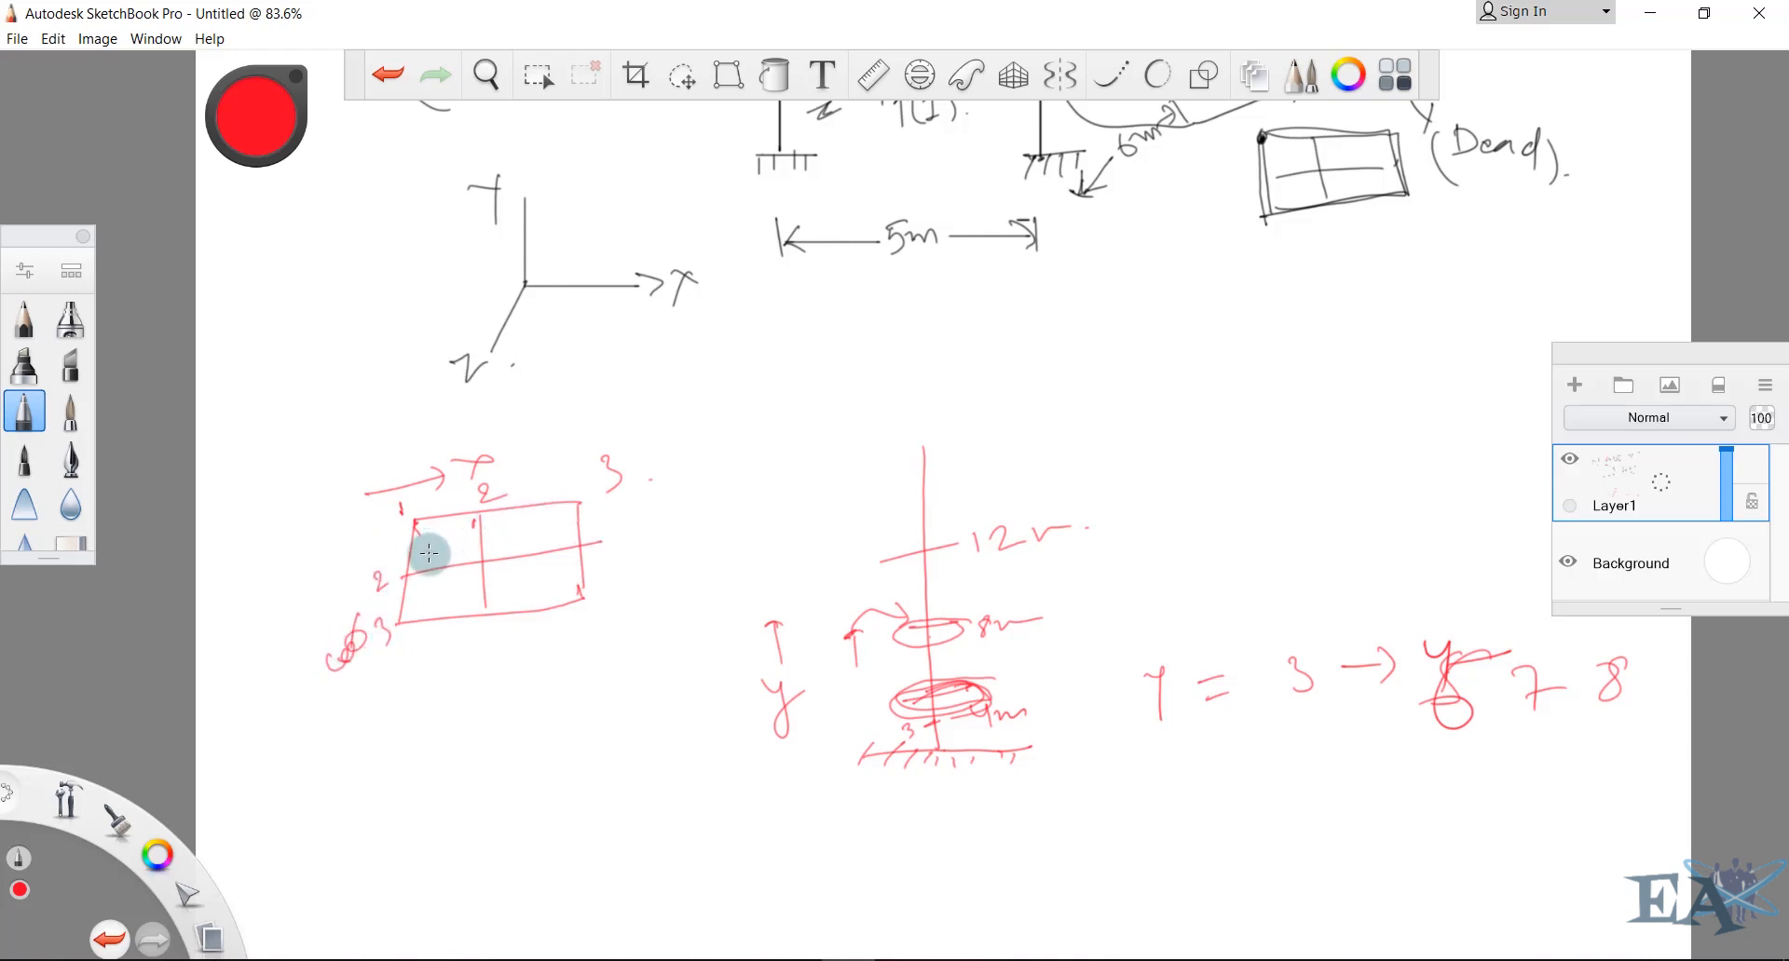
Shade the plan's upper-left panel, write its range X = 1 - 2 below the plan, and circle both limits
{"action": "left_click_drag", "start_coordinate": [440, 542], "coordinate": [451, 527]}
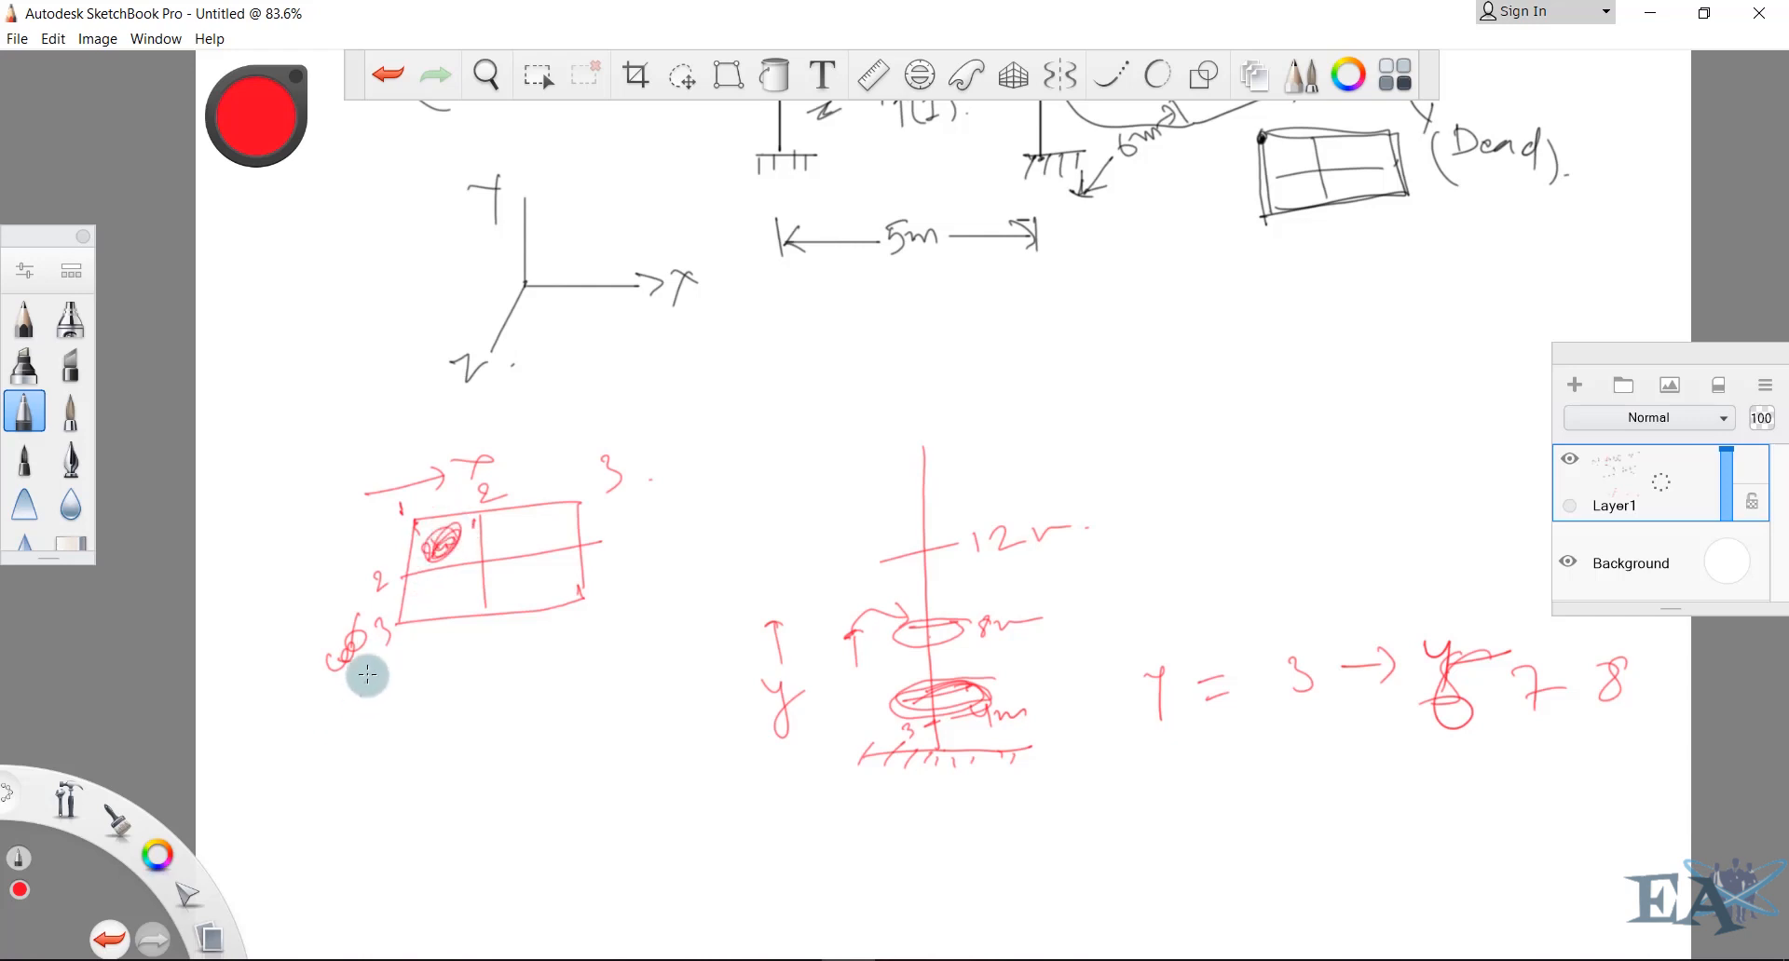
{"action": "mouse_move", "coordinate": [417, 719]}
{"action": "left_mouse_down"}
{"action": "mouse_move", "coordinate": [435, 730]}
{"action": "mouse_move", "coordinate": [554, 666]}
{"action": "mouse_move", "coordinate": [591, 667]}
{"action": "left_mouse_up"}
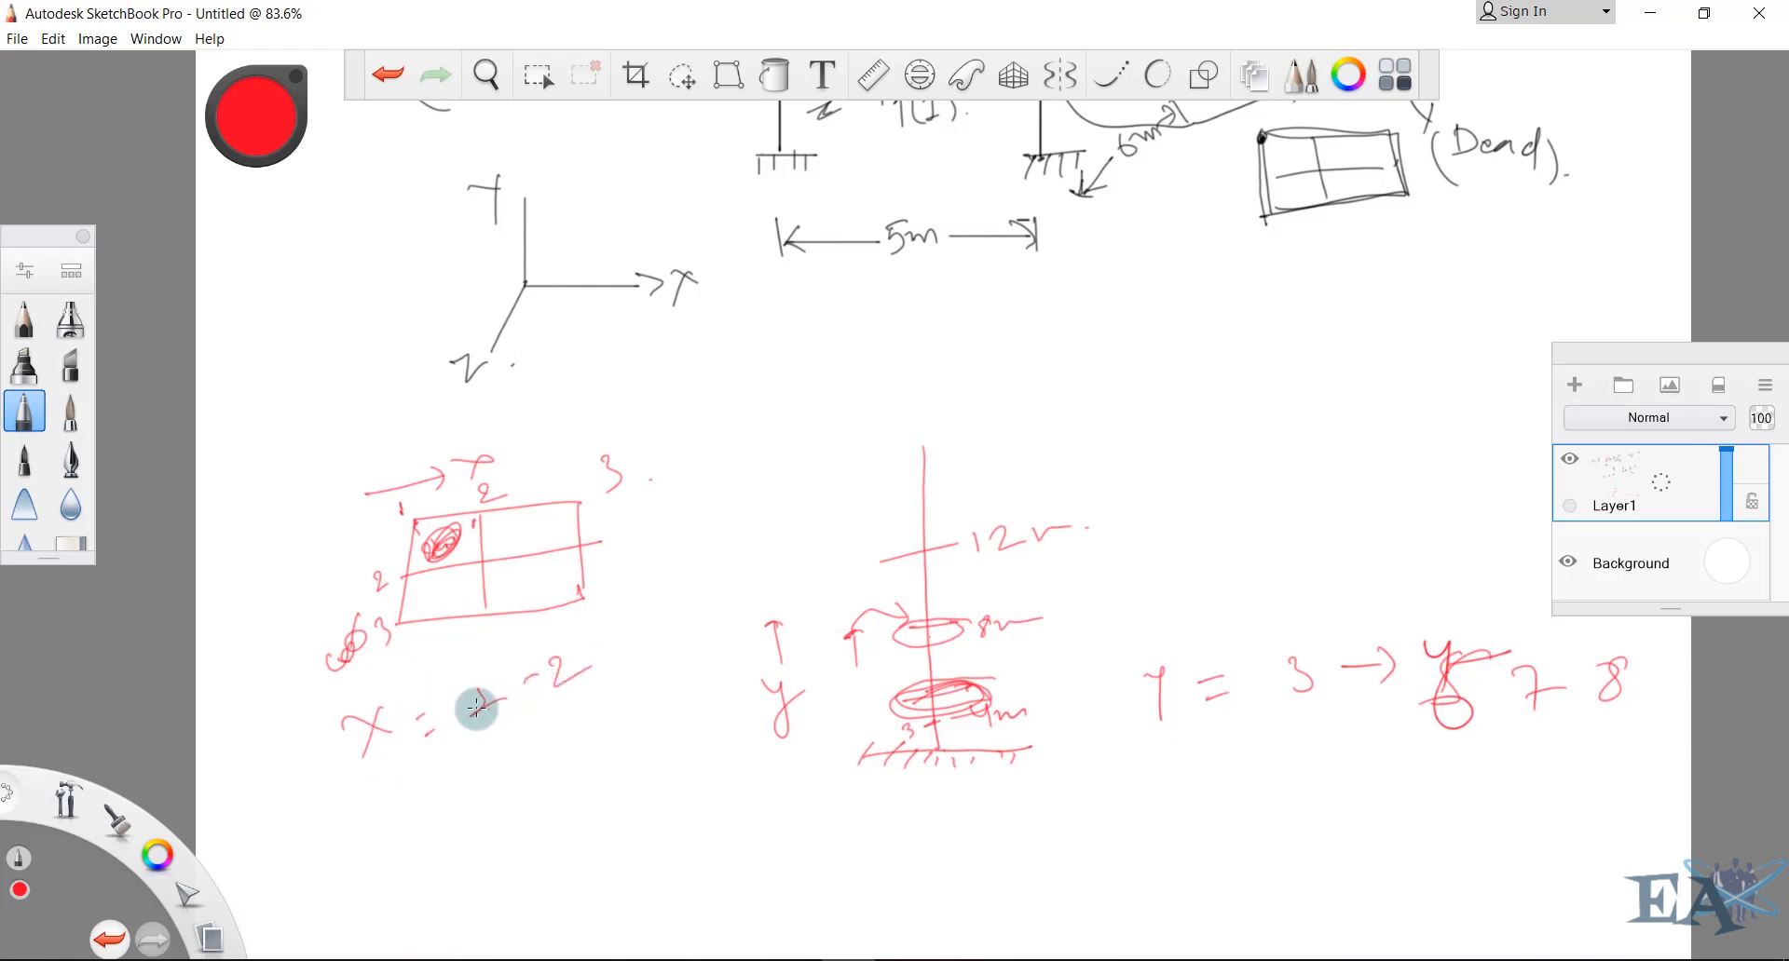
{"action": "left_click_drag", "start_coordinate": [485, 691], "coordinate": [479, 726]}
{"action": "left_click_drag", "start_coordinate": [553, 657], "coordinate": [557, 654]}
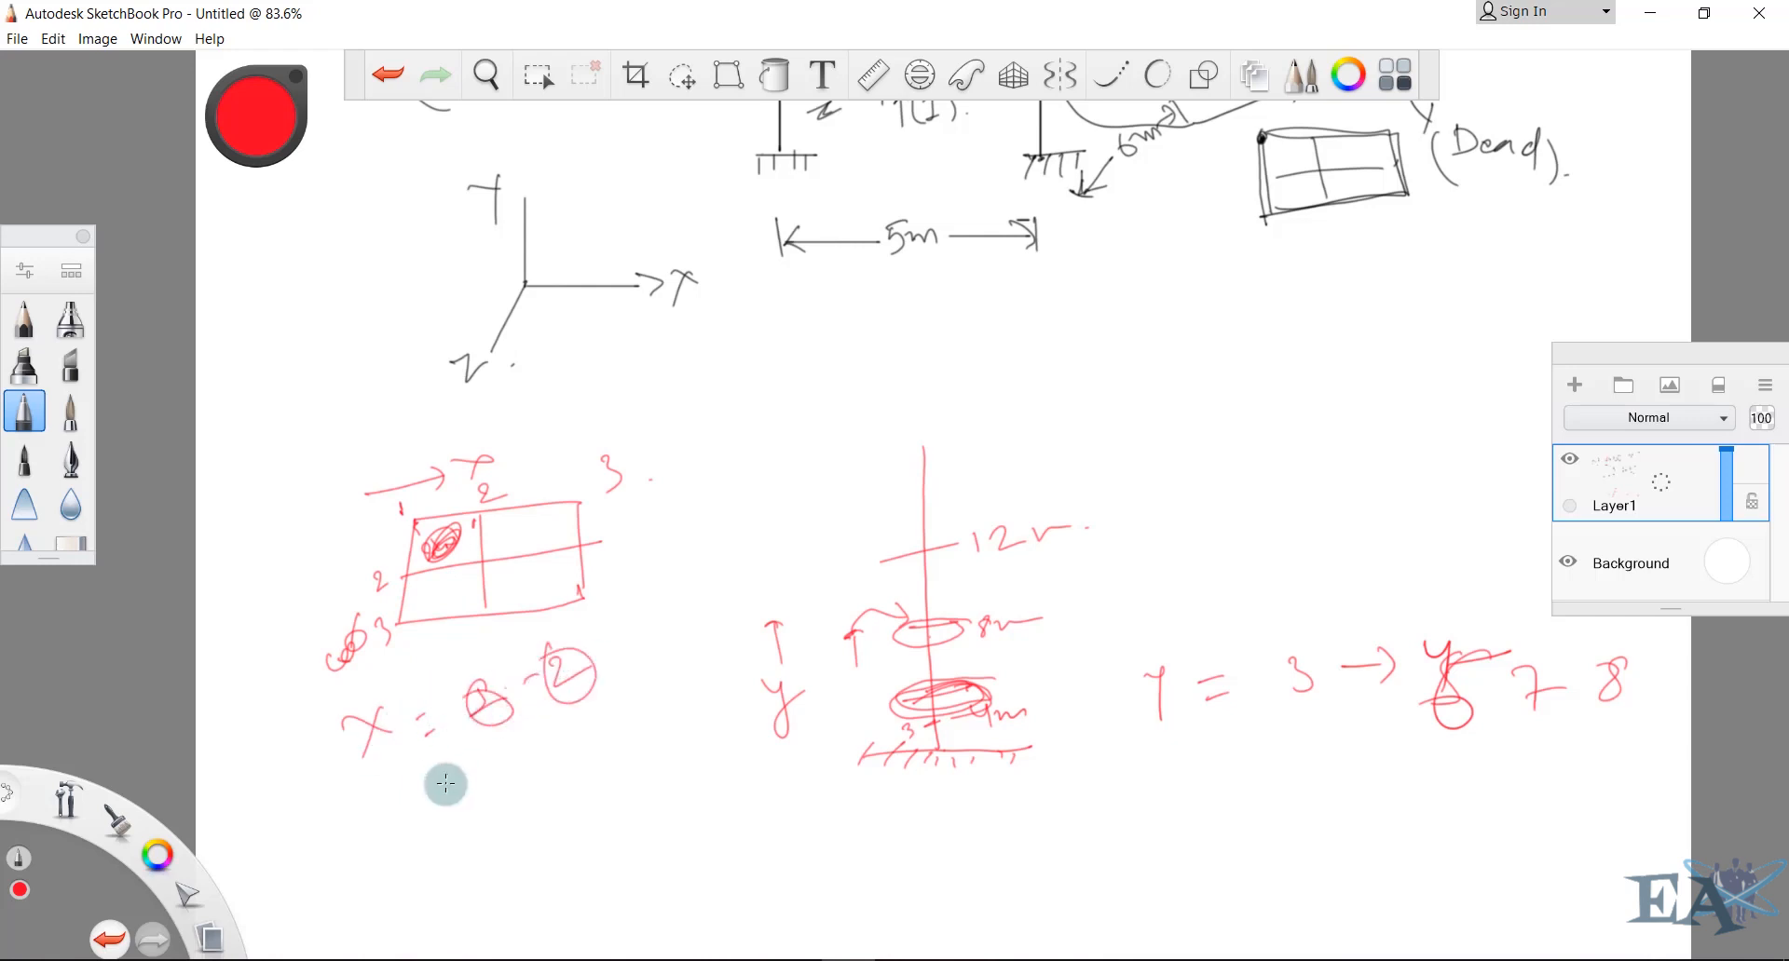
Handwrite "Z = 1-2" below the X range and mark and circle the plan sketch's upper-left panel in red
{"action": "mouse_move", "coordinate": [408, 842]}
{"action": "left_mouse_down"}
{"action": "mouse_move", "coordinate": [453, 852]}
{"action": "mouse_move", "coordinate": [479, 809]}
{"action": "left_mouse_up"}
{"action": "left_click_drag", "start_coordinate": [483, 827], "coordinate": [506, 814]}
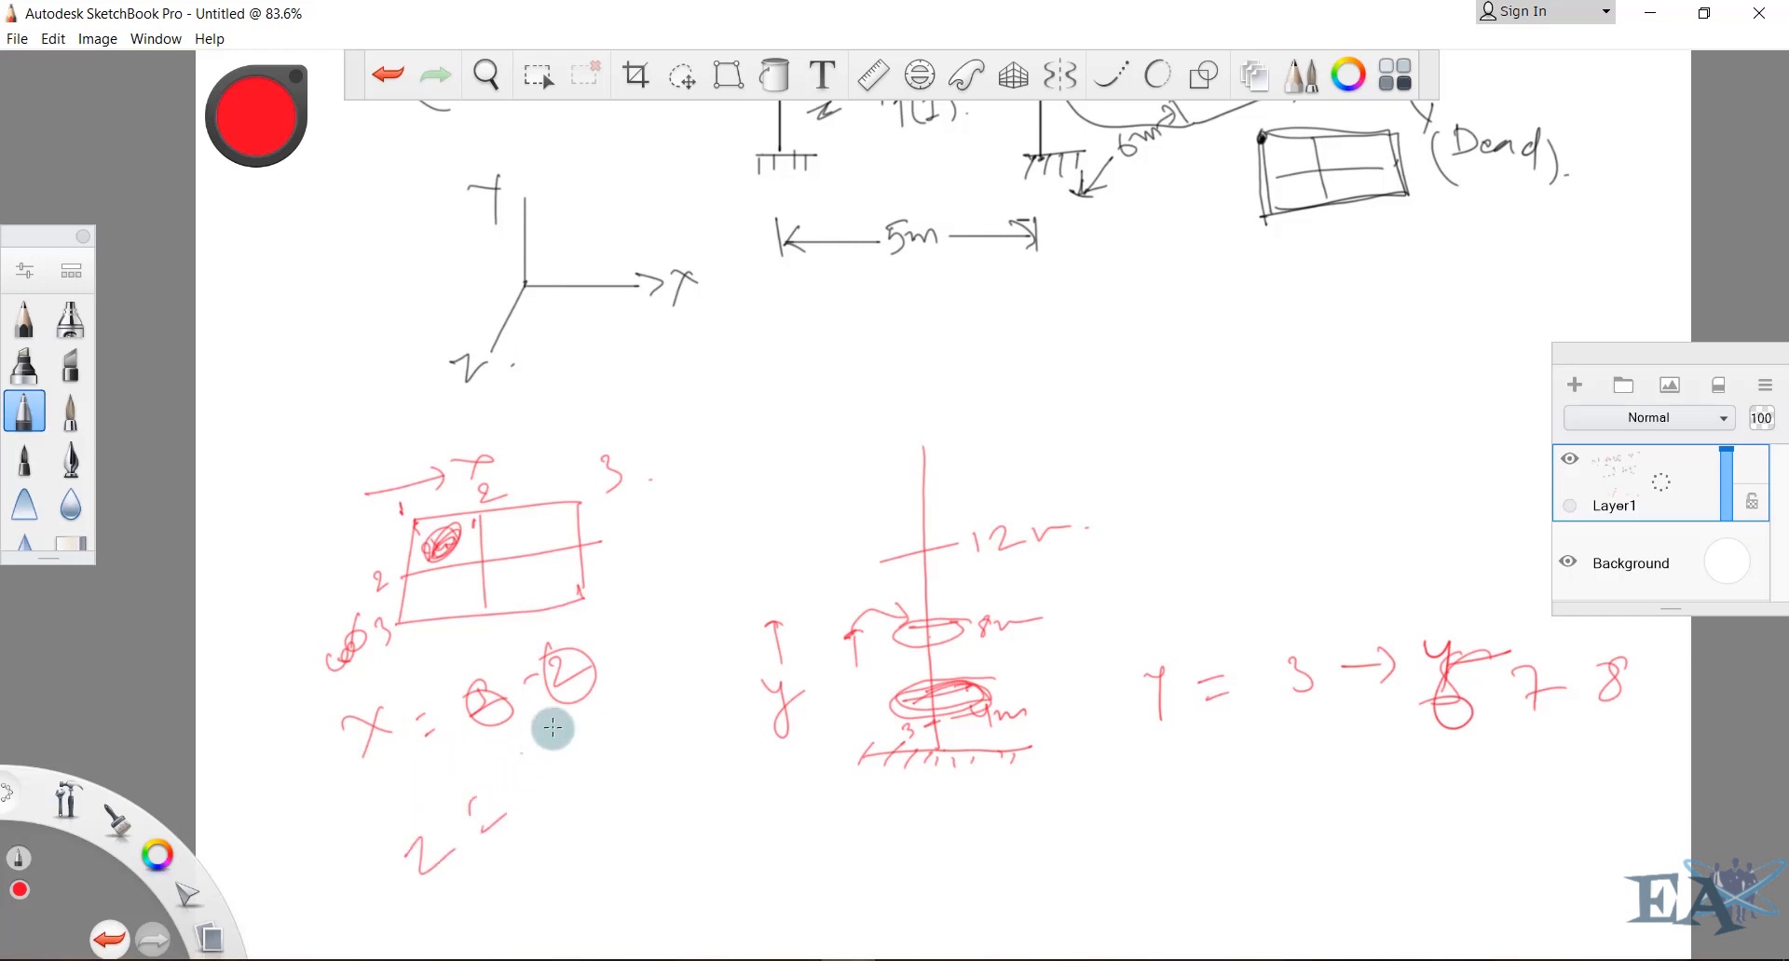
{"action": "mouse_move", "coordinate": [544, 758]}
{"action": "left_mouse_down"}
{"action": "mouse_move", "coordinate": [561, 792]}
{"action": "mouse_move", "coordinate": [594, 740]}
{"action": "left_mouse_up"}
{"action": "left_click_drag", "start_coordinate": [617, 728], "coordinate": [643, 746]}
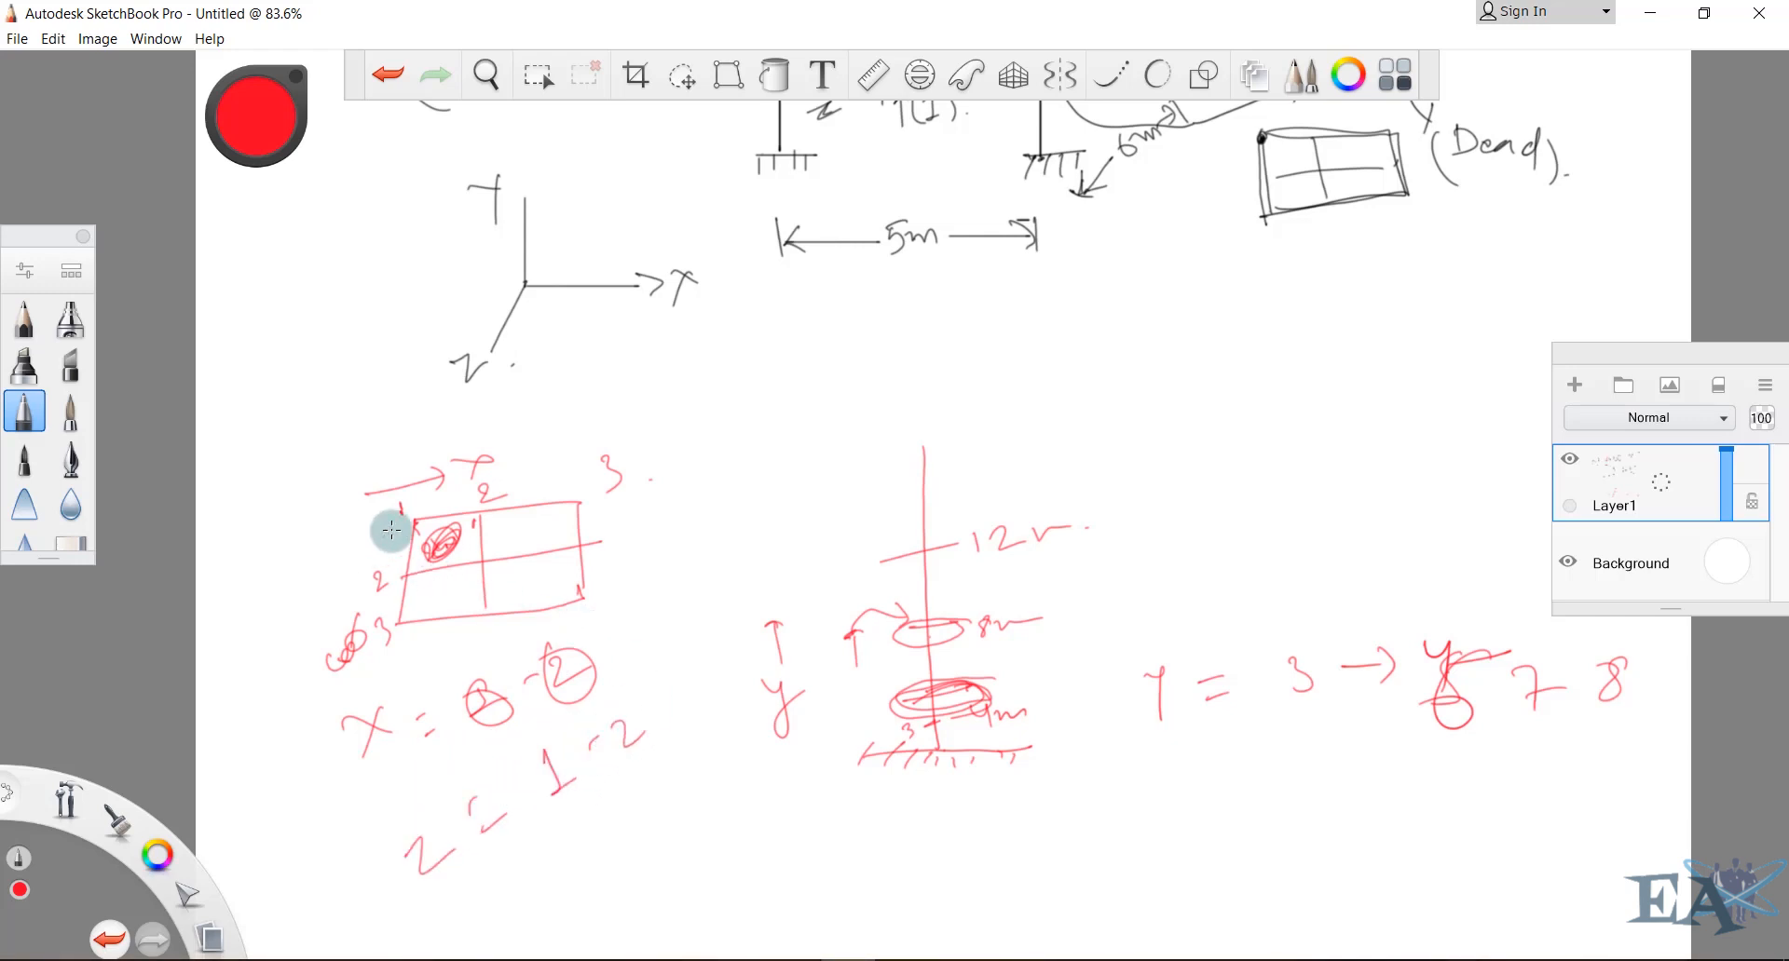
{"action": "left_click", "coordinate": [408, 578]}
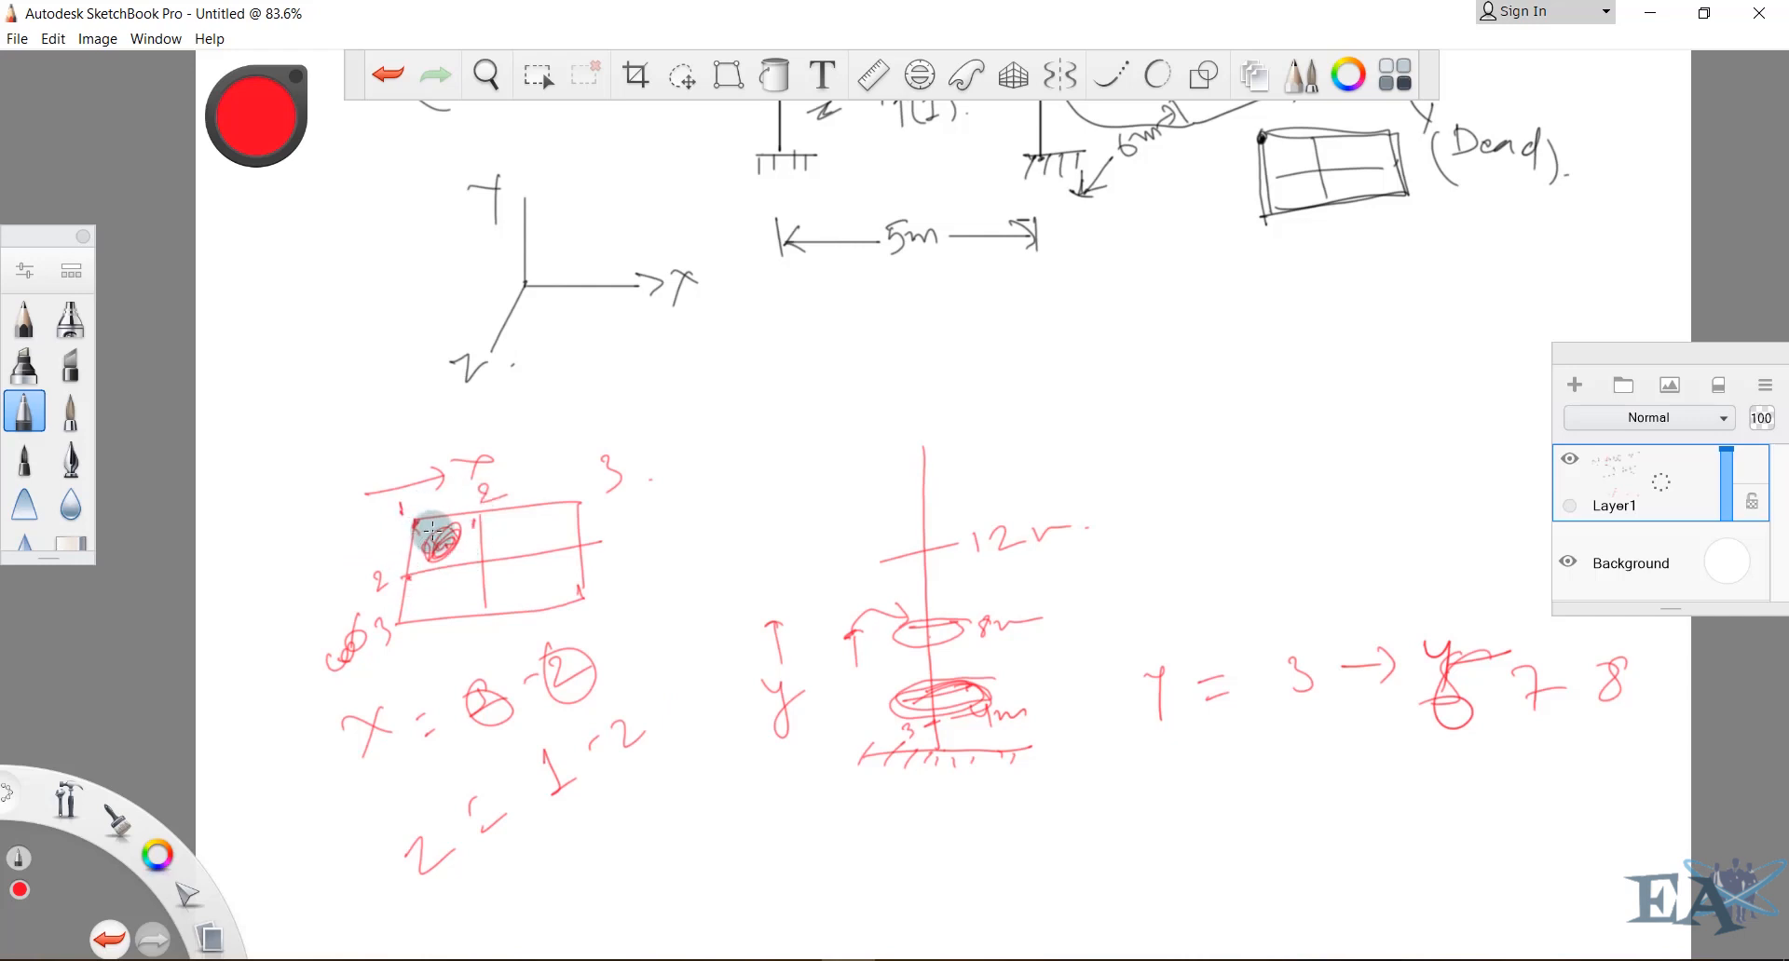
{"action": "mouse_move", "coordinate": [449, 522]}
{"action": "left_mouse_down"}
{"action": "mouse_move", "coordinate": [461, 542]}
{"action": "mouse_move", "coordinate": [438, 549]}
{"action": "left_mouse_up"}
{"action": "left_click_drag", "start_coordinate": [660, 612], "coordinate": [690, 621]}
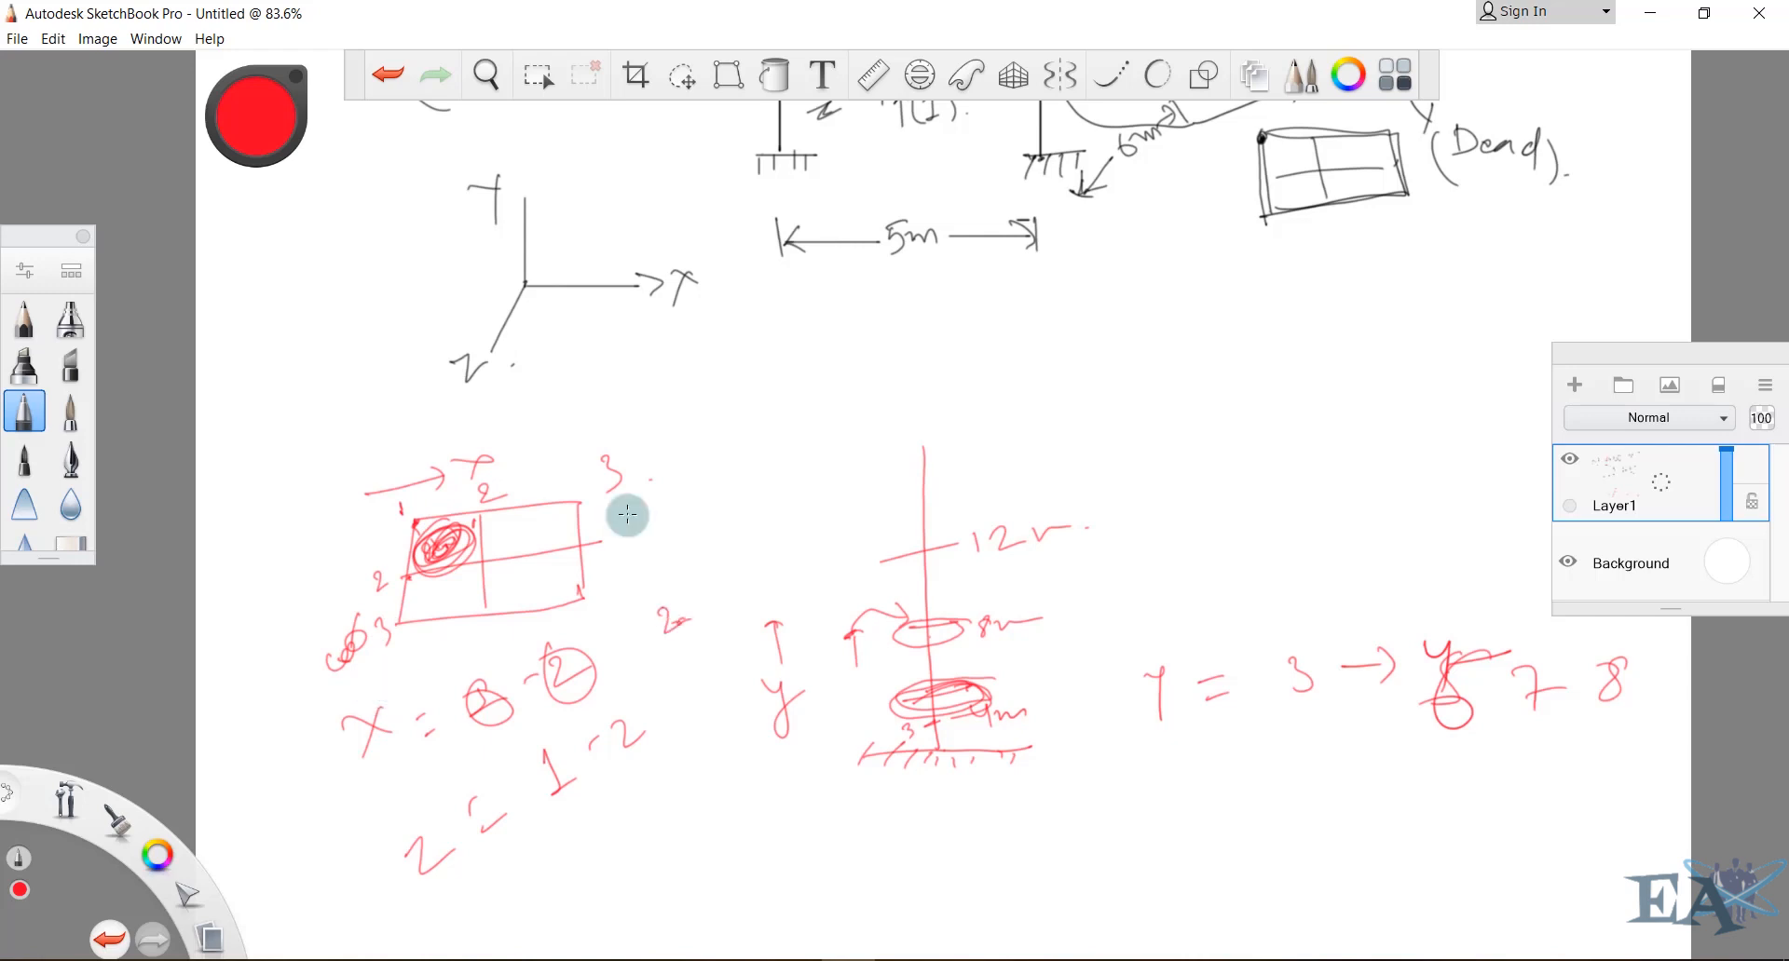
{"action": "key", "text": "ctrl+z"}
{"action": "key", "text": "ctrl+z"}
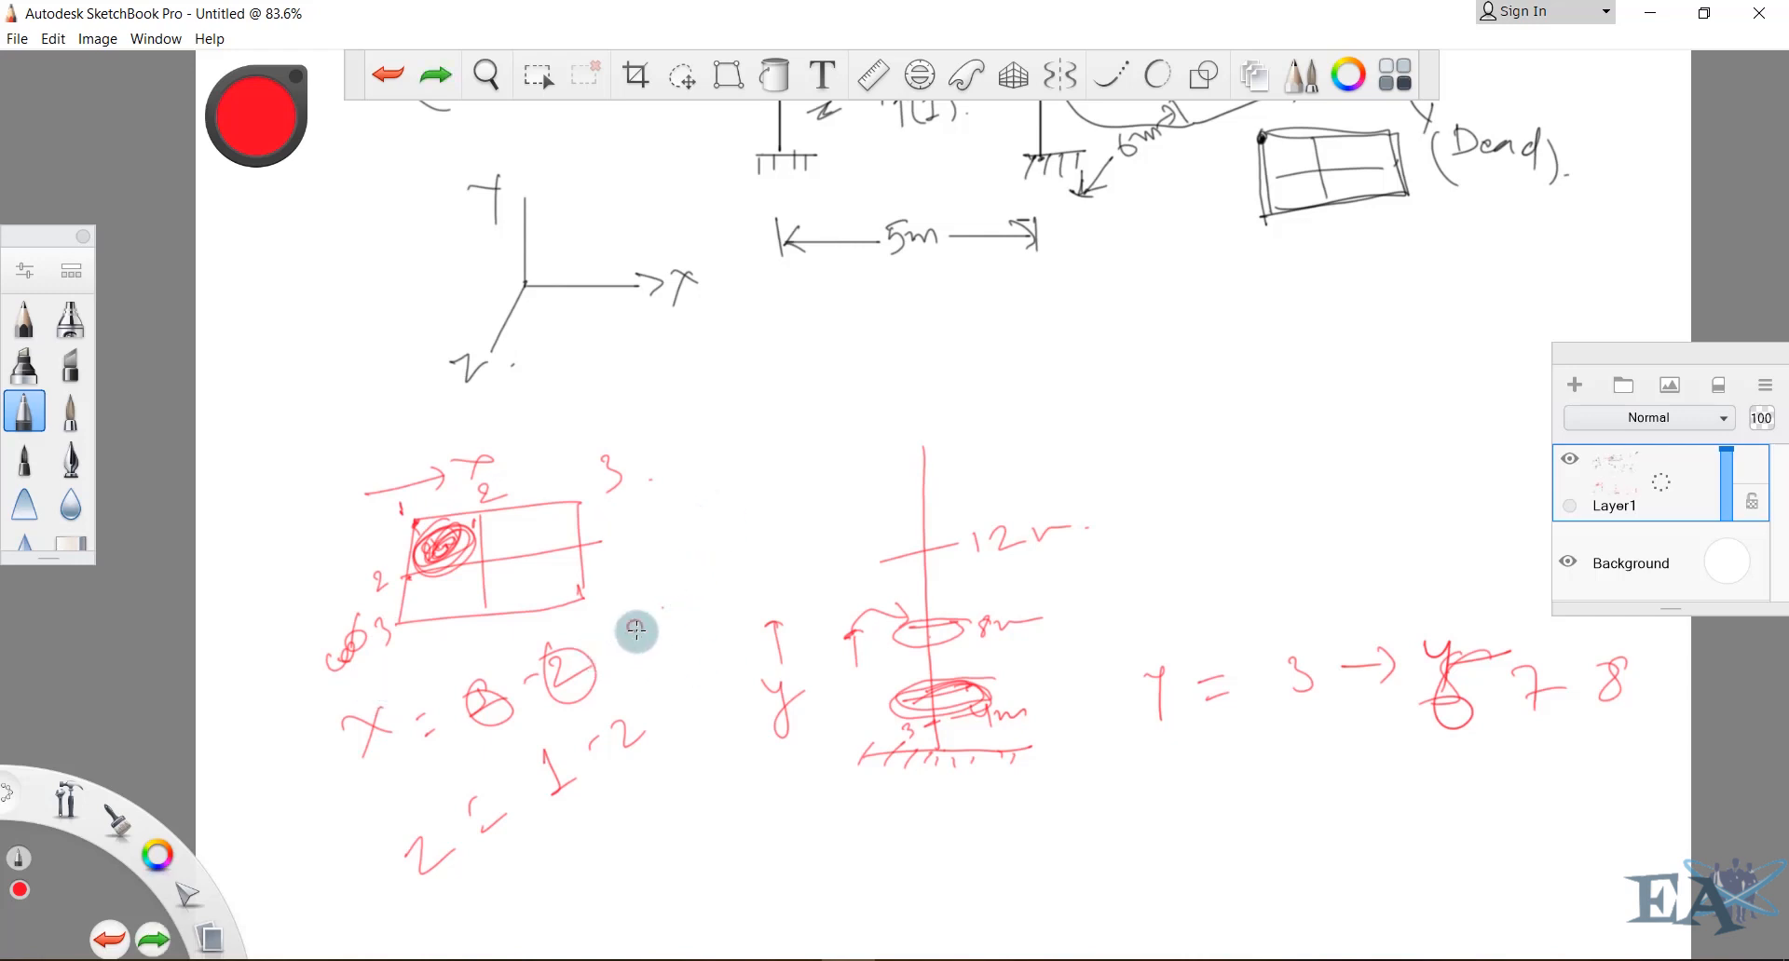
Handwrite the second X range "2, 3" beside the first one and hatch the plan sketch's upper-right panel
{"action": "mouse_move", "coordinate": [632, 622]}
{"action": "left_mouse_down"}
{"action": "mouse_move", "coordinate": [667, 639]}
{"action": "mouse_move", "coordinate": [708, 603]}
{"action": "left_mouse_up"}
{"action": "left_click", "coordinate": [746, 583]}
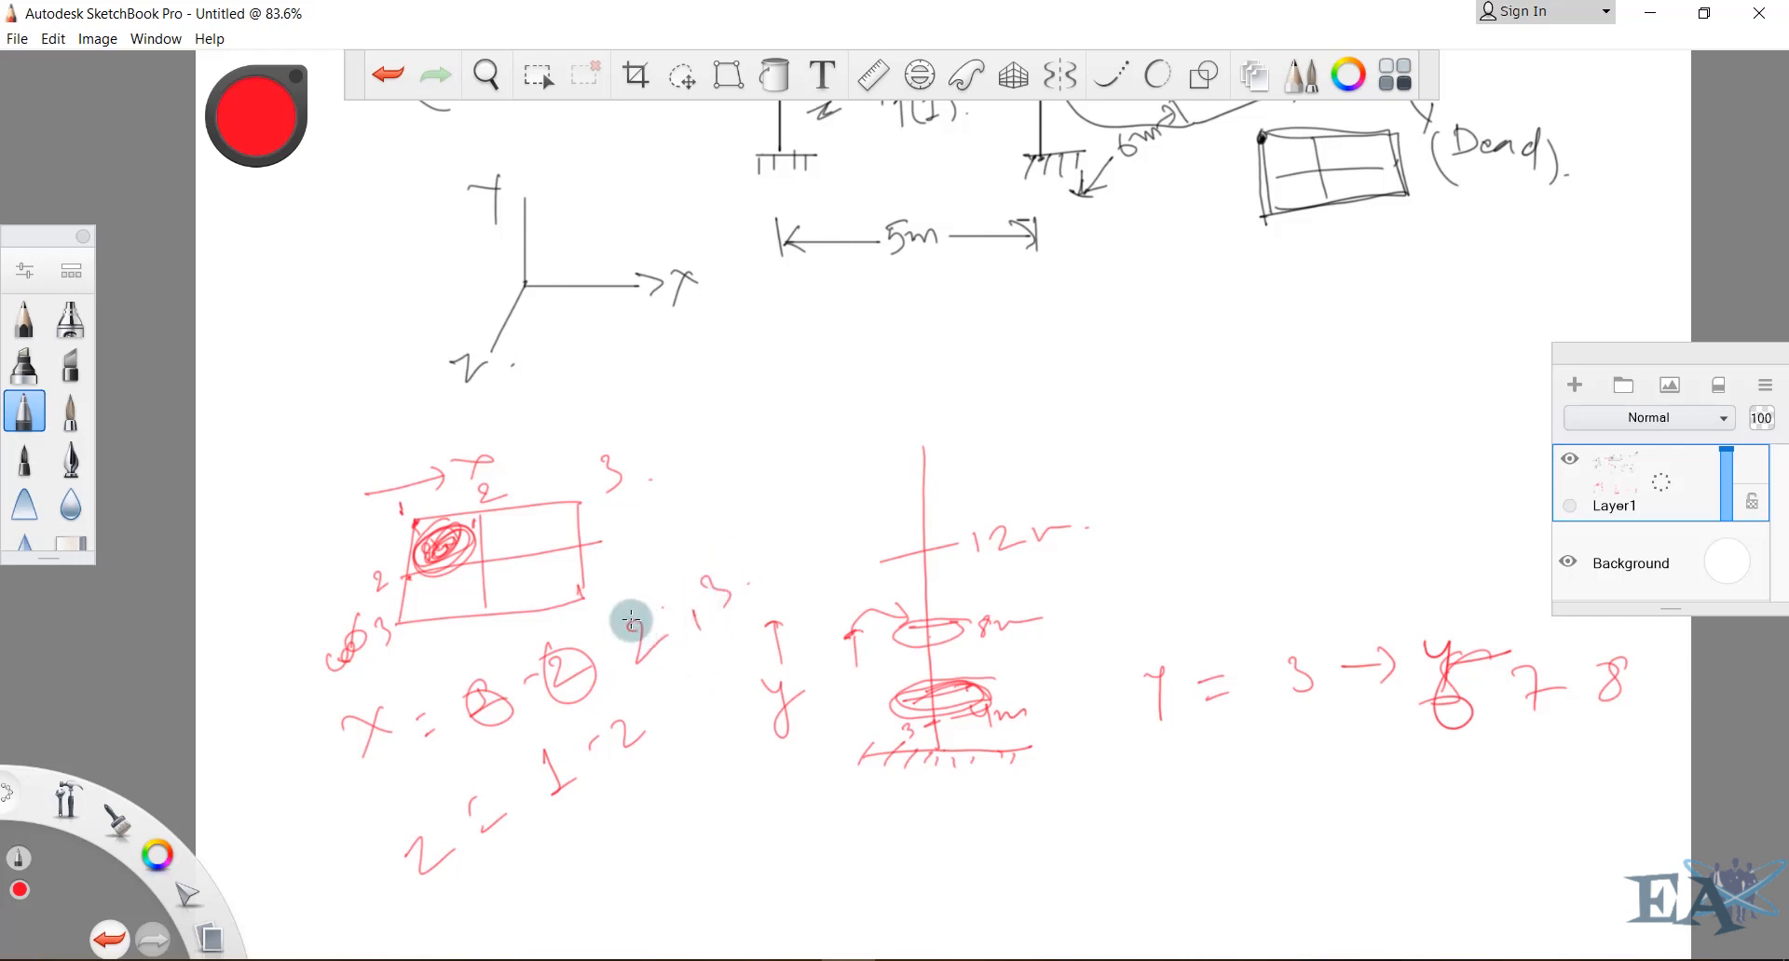
{"action": "left_click_drag", "start_coordinate": [764, 553], "coordinate": [784, 585]}
{"action": "left_click", "coordinate": [806, 579]}
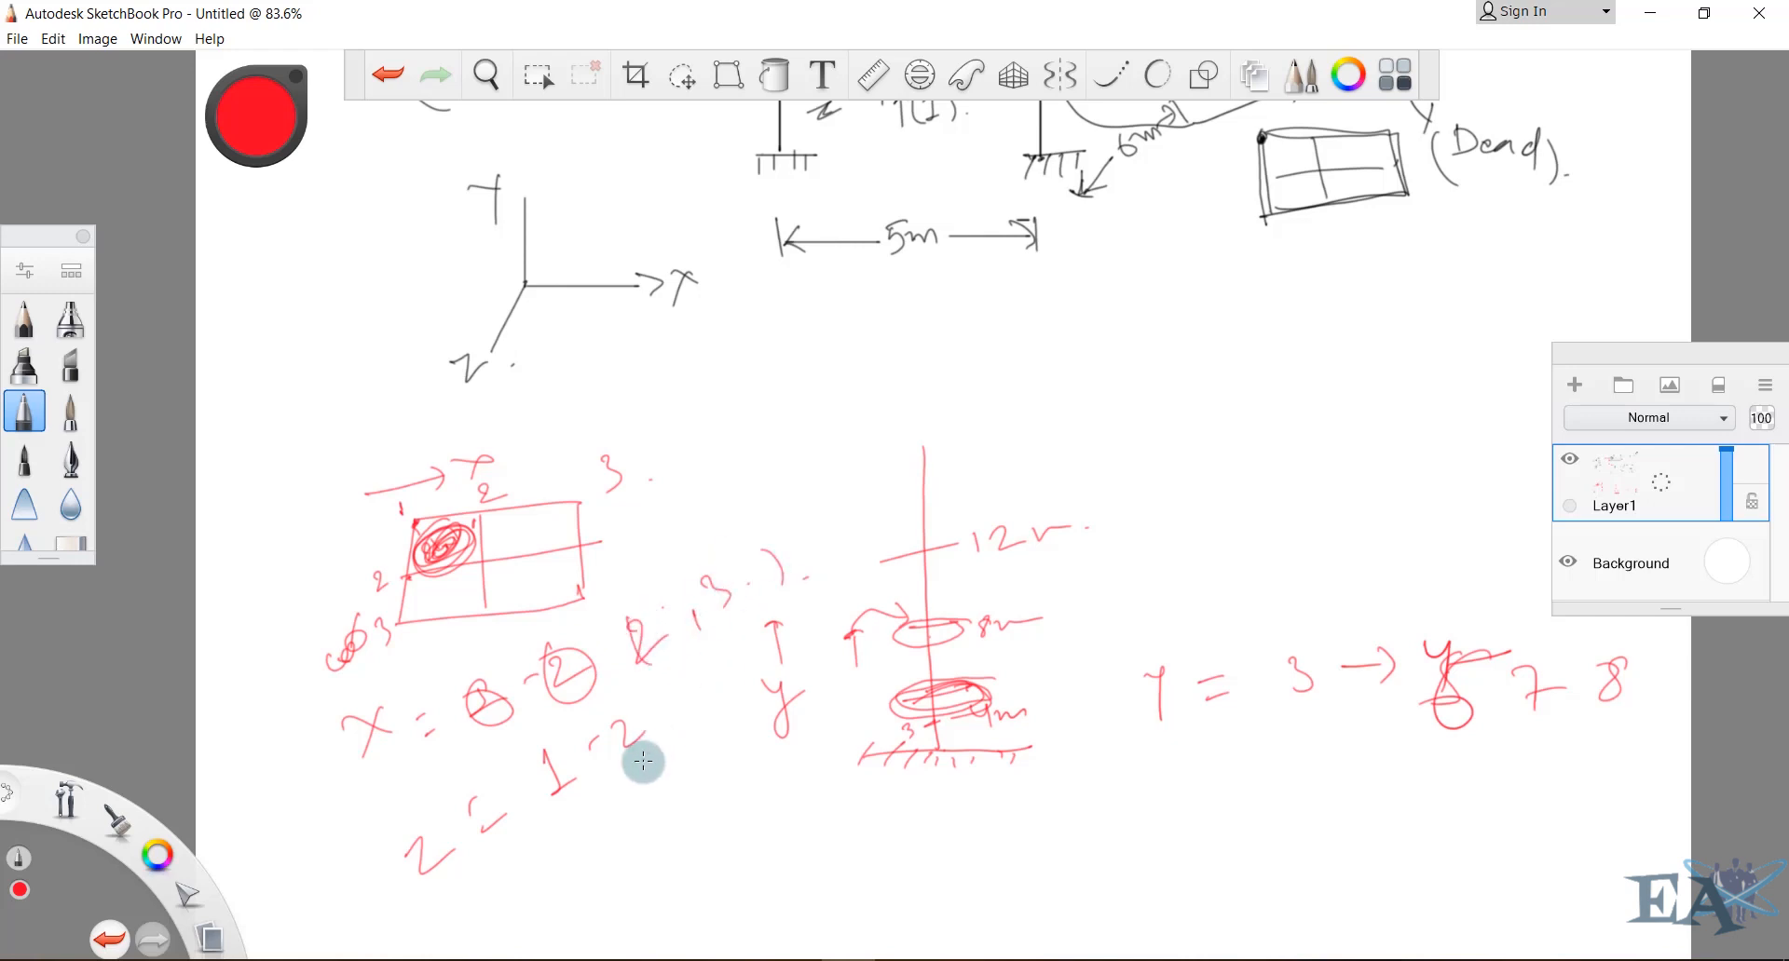
{"action": "left_click", "coordinate": [557, 797]}
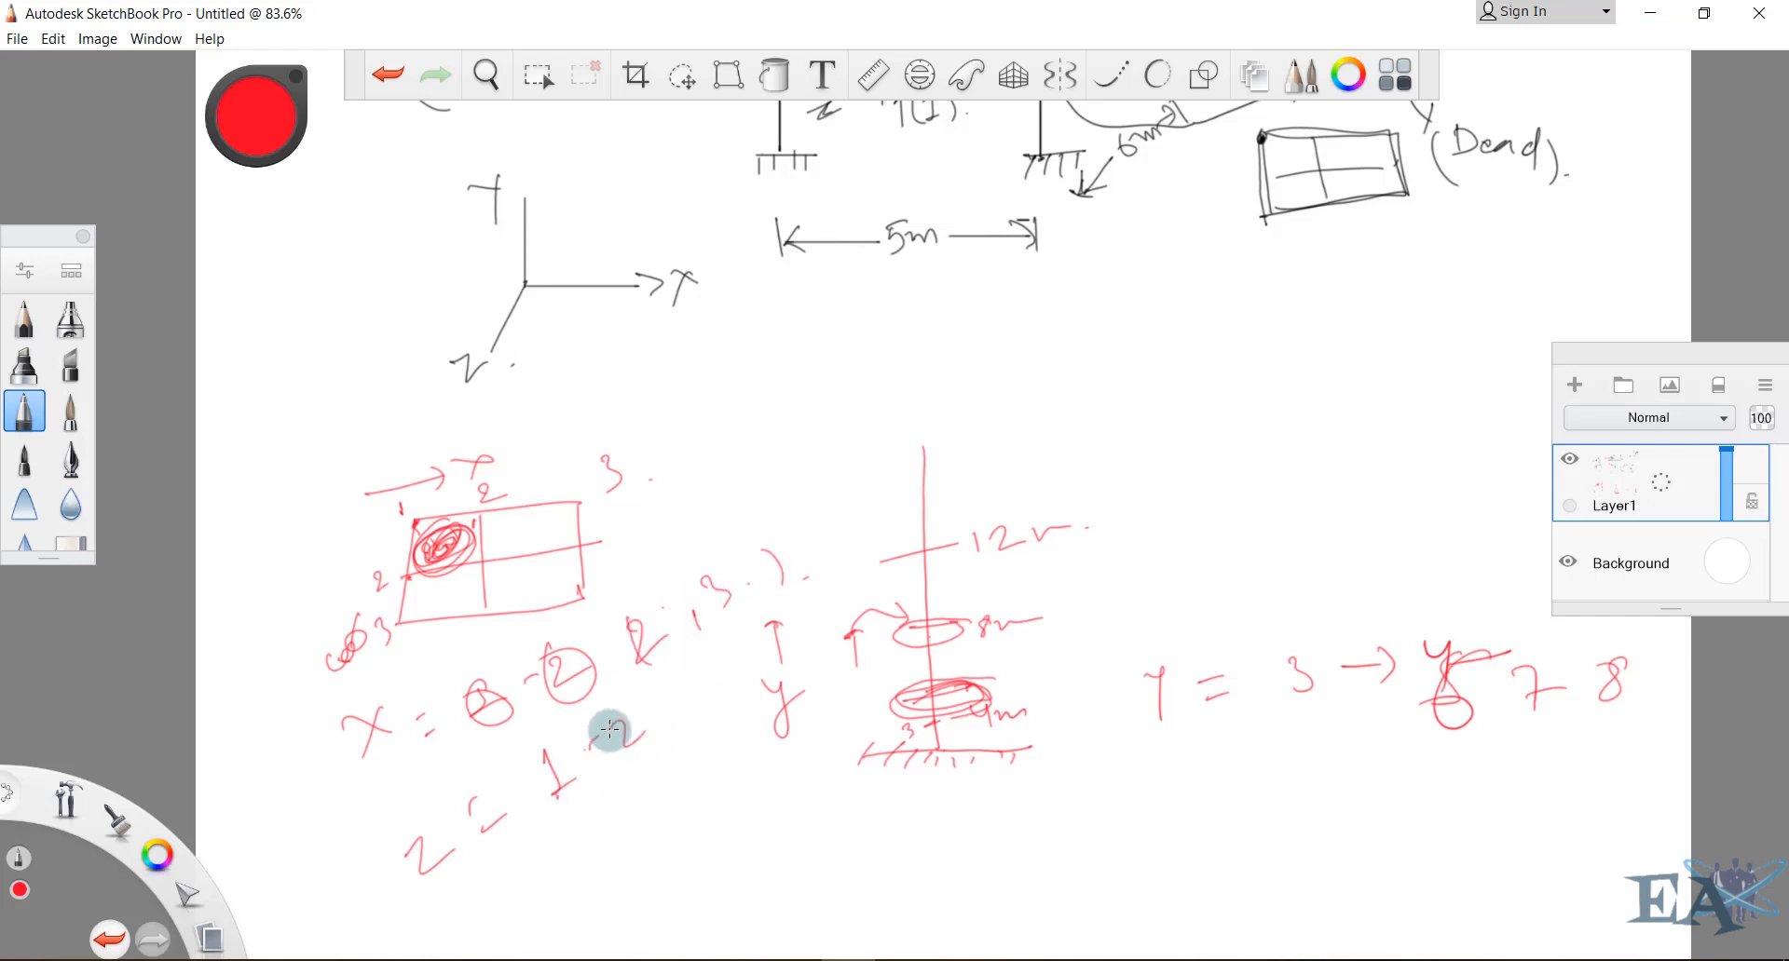
{"action": "left_click_drag", "start_coordinate": [609, 731], "coordinate": [643, 741]}
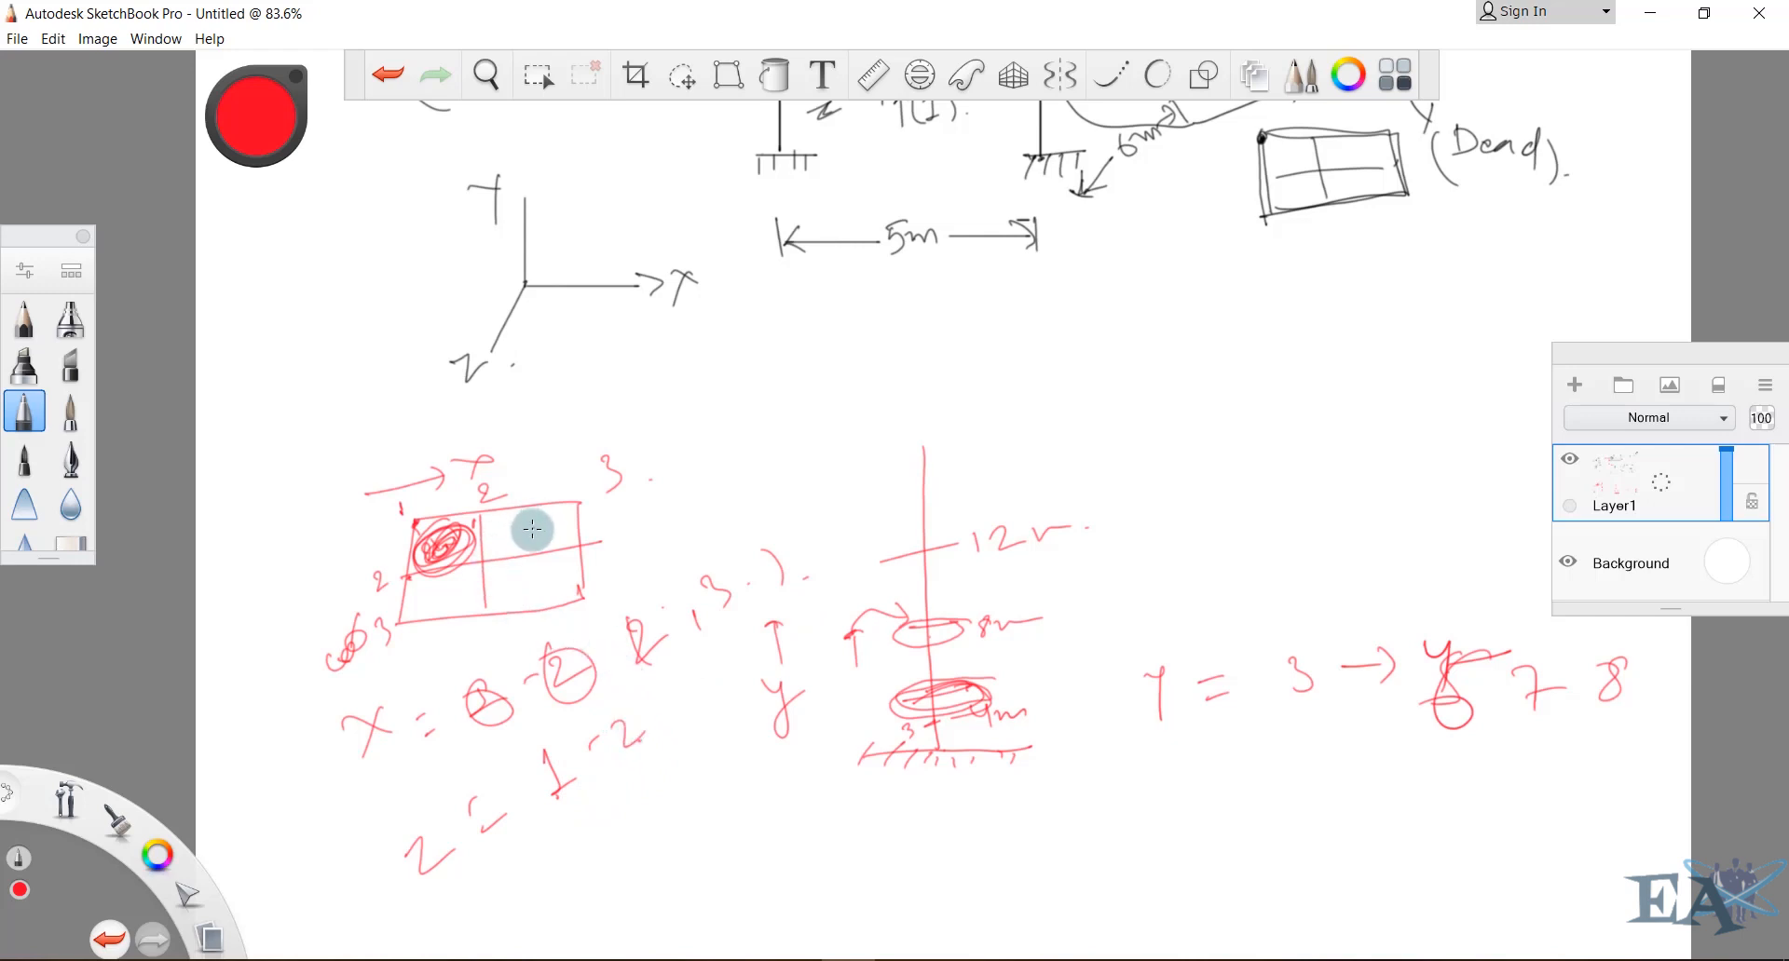
{"action": "mouse_move", "coordinate": [518, 513]}
{"action": "left_mouse_down"}
{"action": "mouse_move", "coordinate": [481, 559]}
{"action": "mouse_move", "coordinate": [510, 543]}
{"action": "left_mouse_up"}
{"action": "mouse_move", "coordinate": [546, 516]}
{"action": "left_mouse_down"}
{"action": "mouse_move", "coordinate": [523, 542]}
{"action": "mouse_move", "coordinate": [642, 496]}
{"action": "mouse_move", "coordinate": [602, 527]}
{"action": "left_mouse_up"}
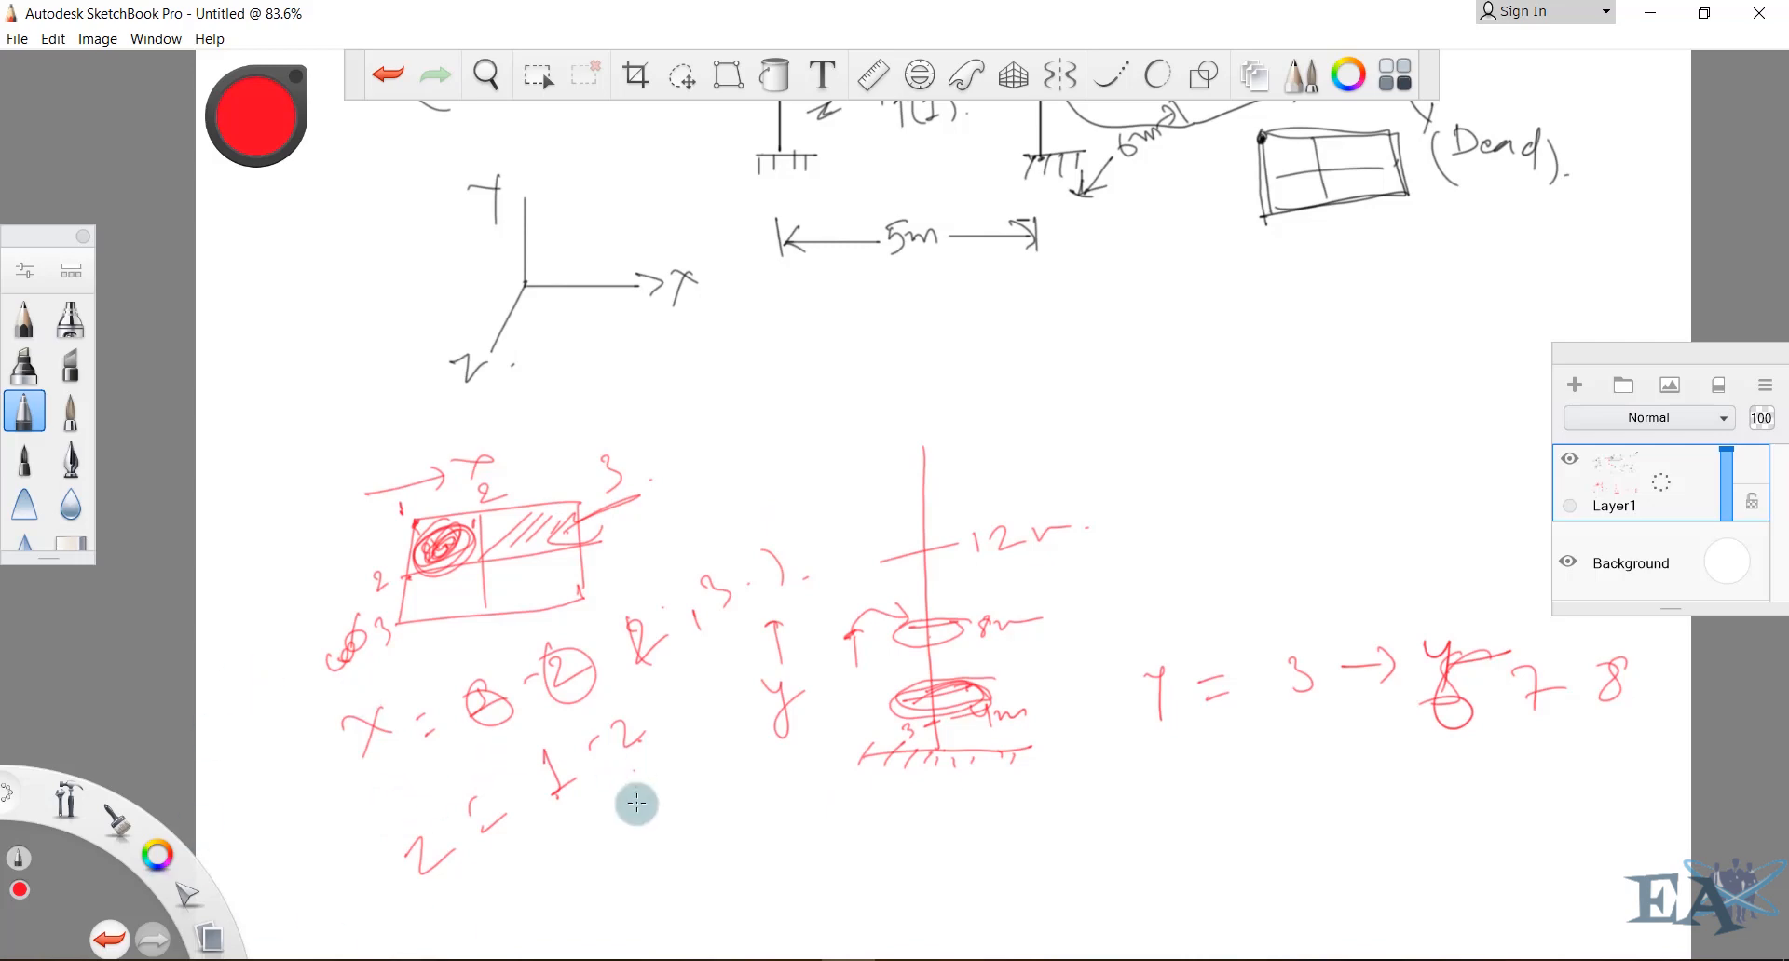
Switch to STAAD.Pro, add a -1 kN/m2 Global Y floor load with Y range 2 to 5 m to the Dead case, and display it
{"action": "mouse_move", "coordinate": [746, 958]}
{"action": "left_click", "coordinate": [857, 890]}
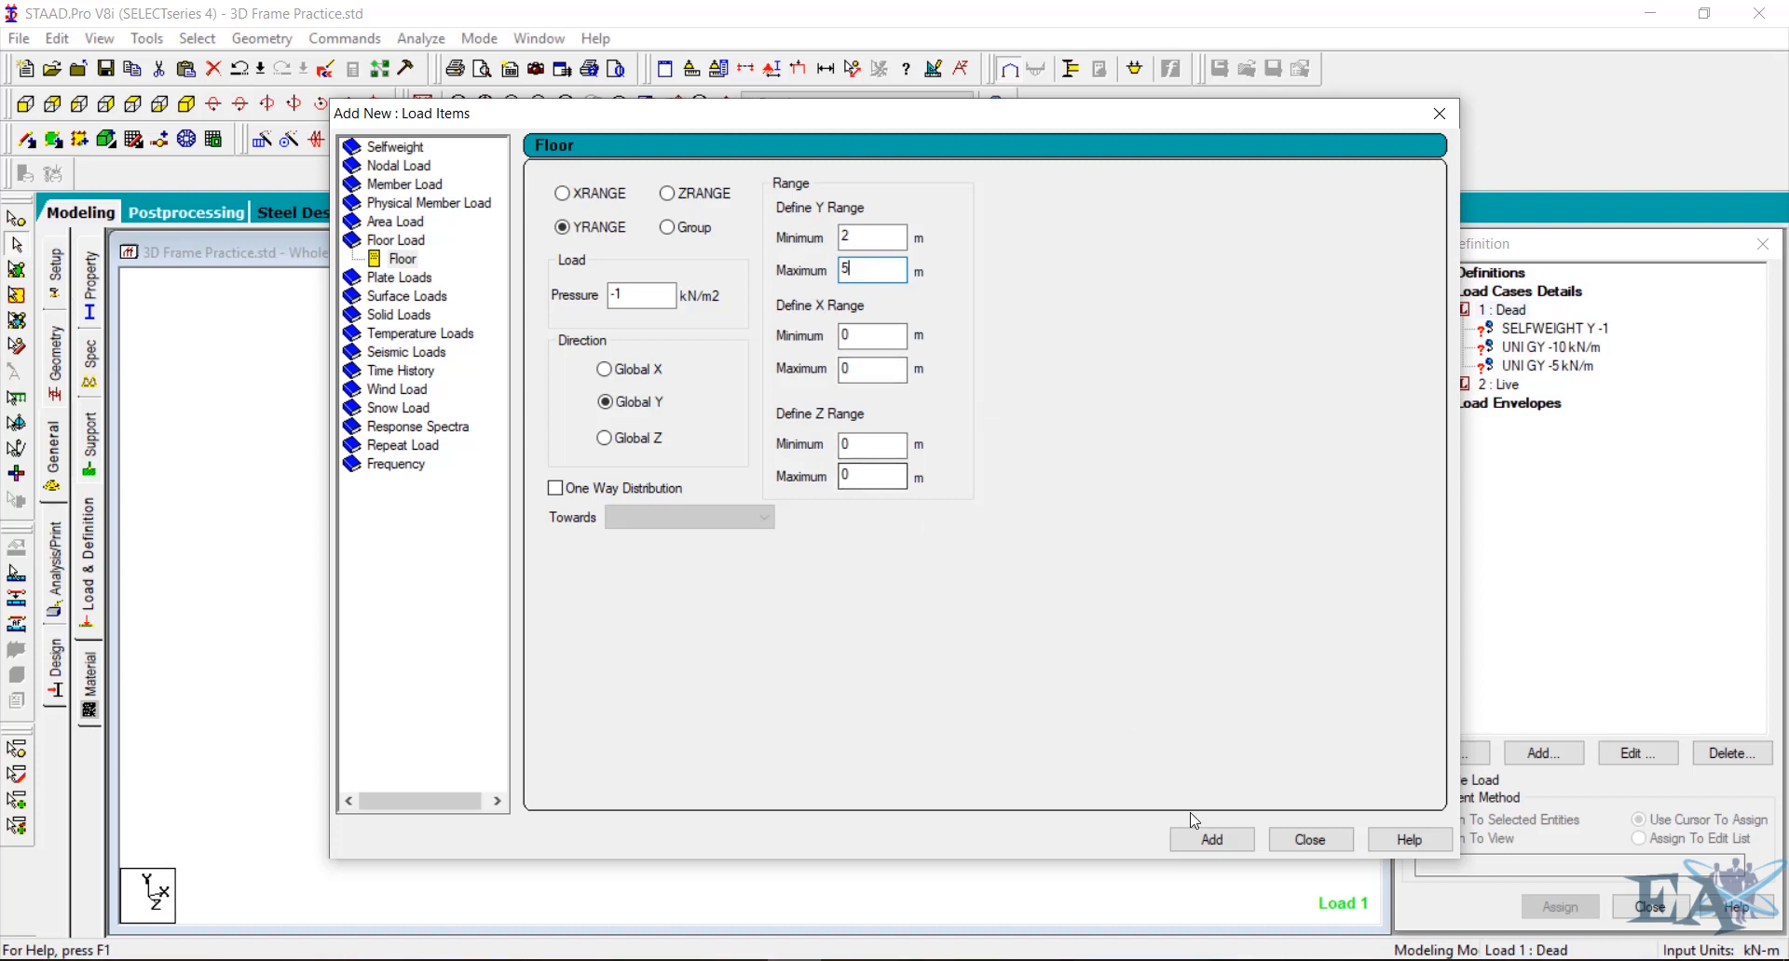
{"action": "left_click", "coordinate": [1211, 839]}
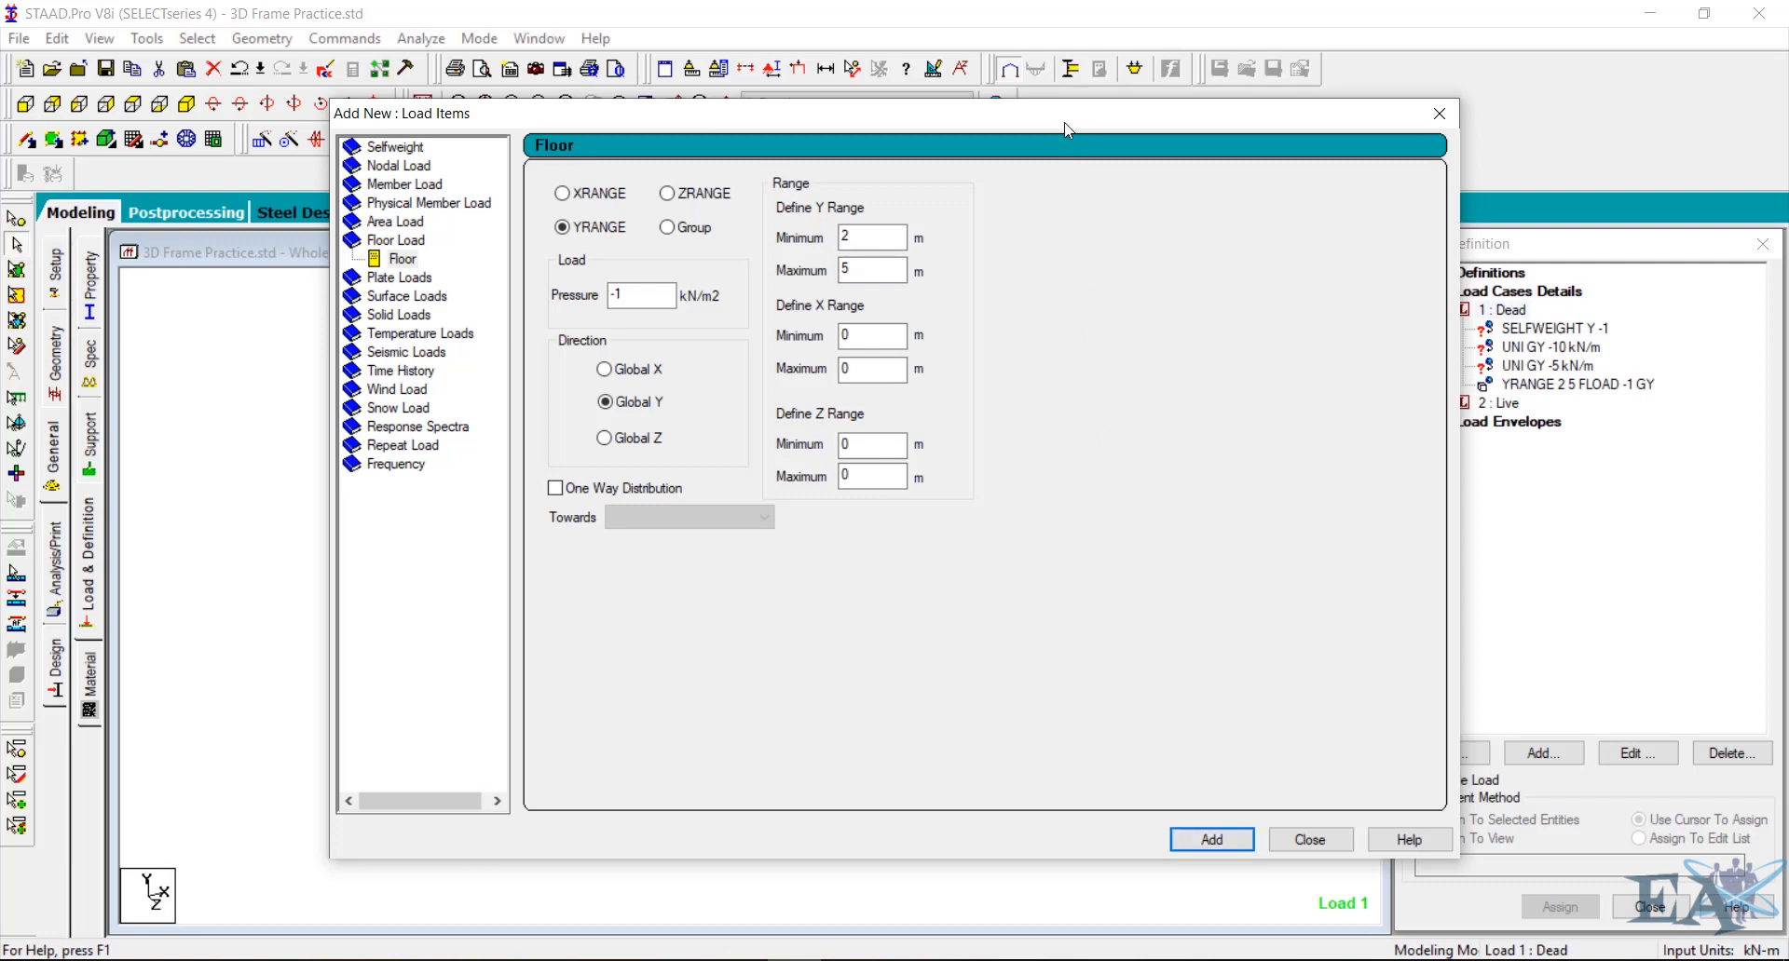
{"action": "left_click_drag", "start_coordinate": [1064, 124], "coordinate": [1059, 76]}
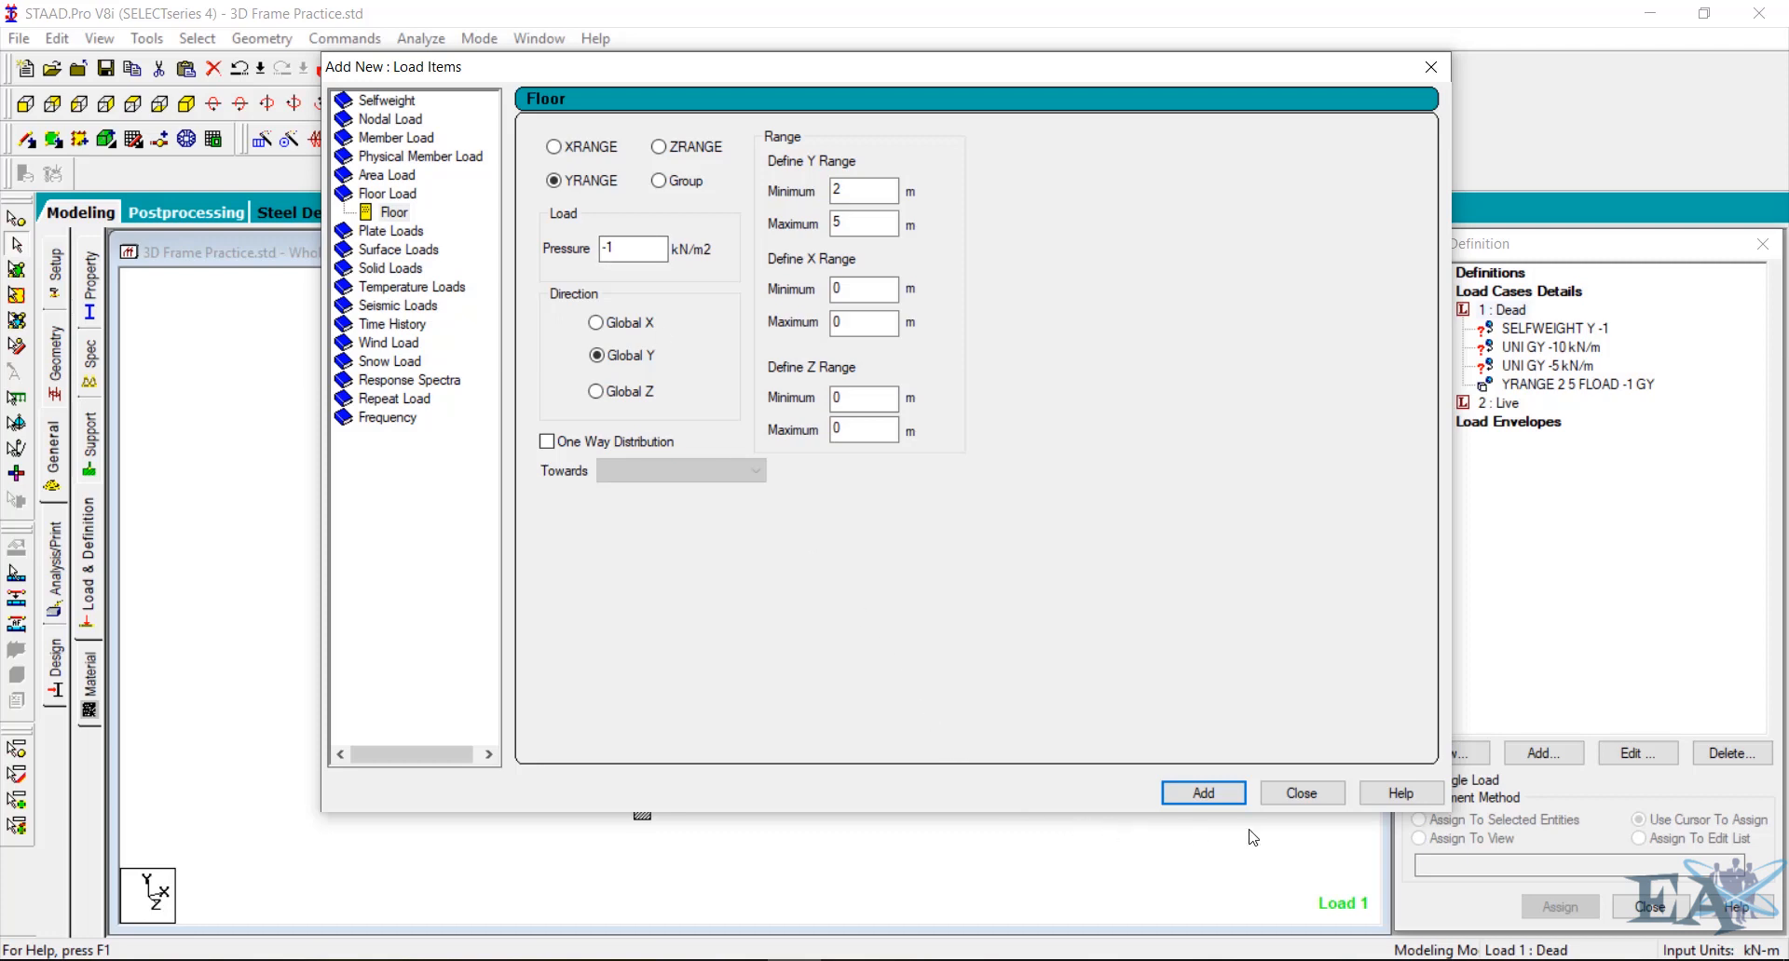
{"action": "left_click", "coordinate": [1297, 794]}
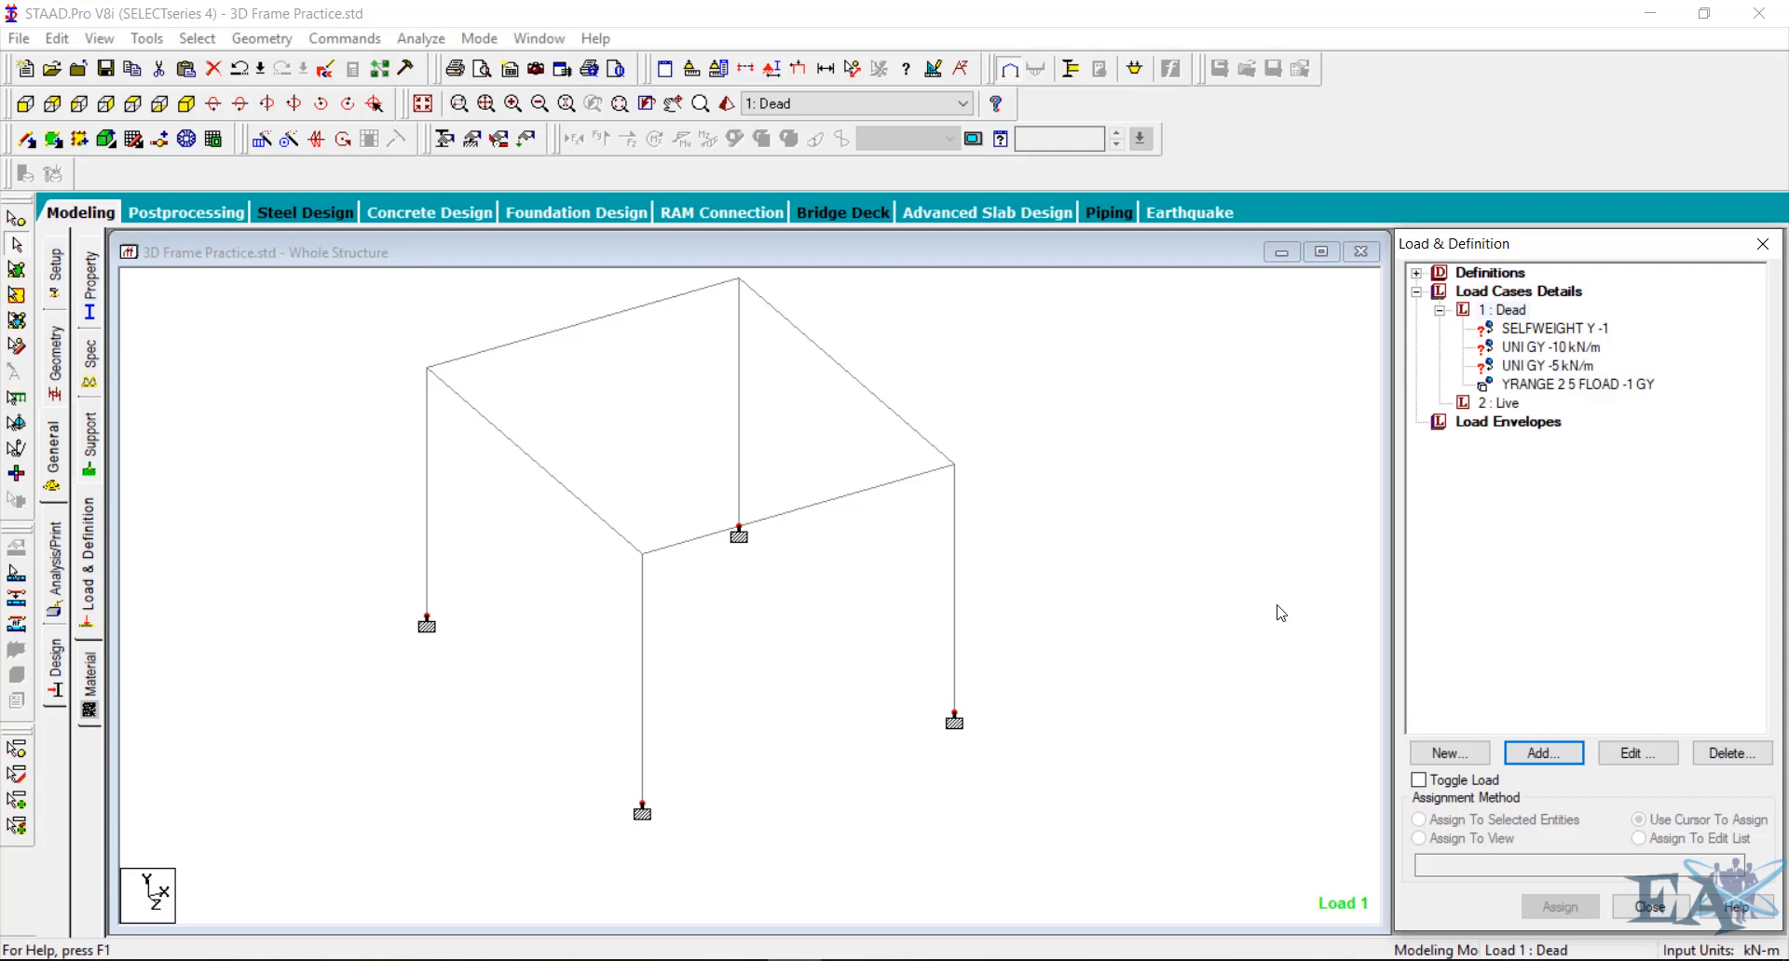
{"action": "left_click", "coordinate": [1546, 385]}
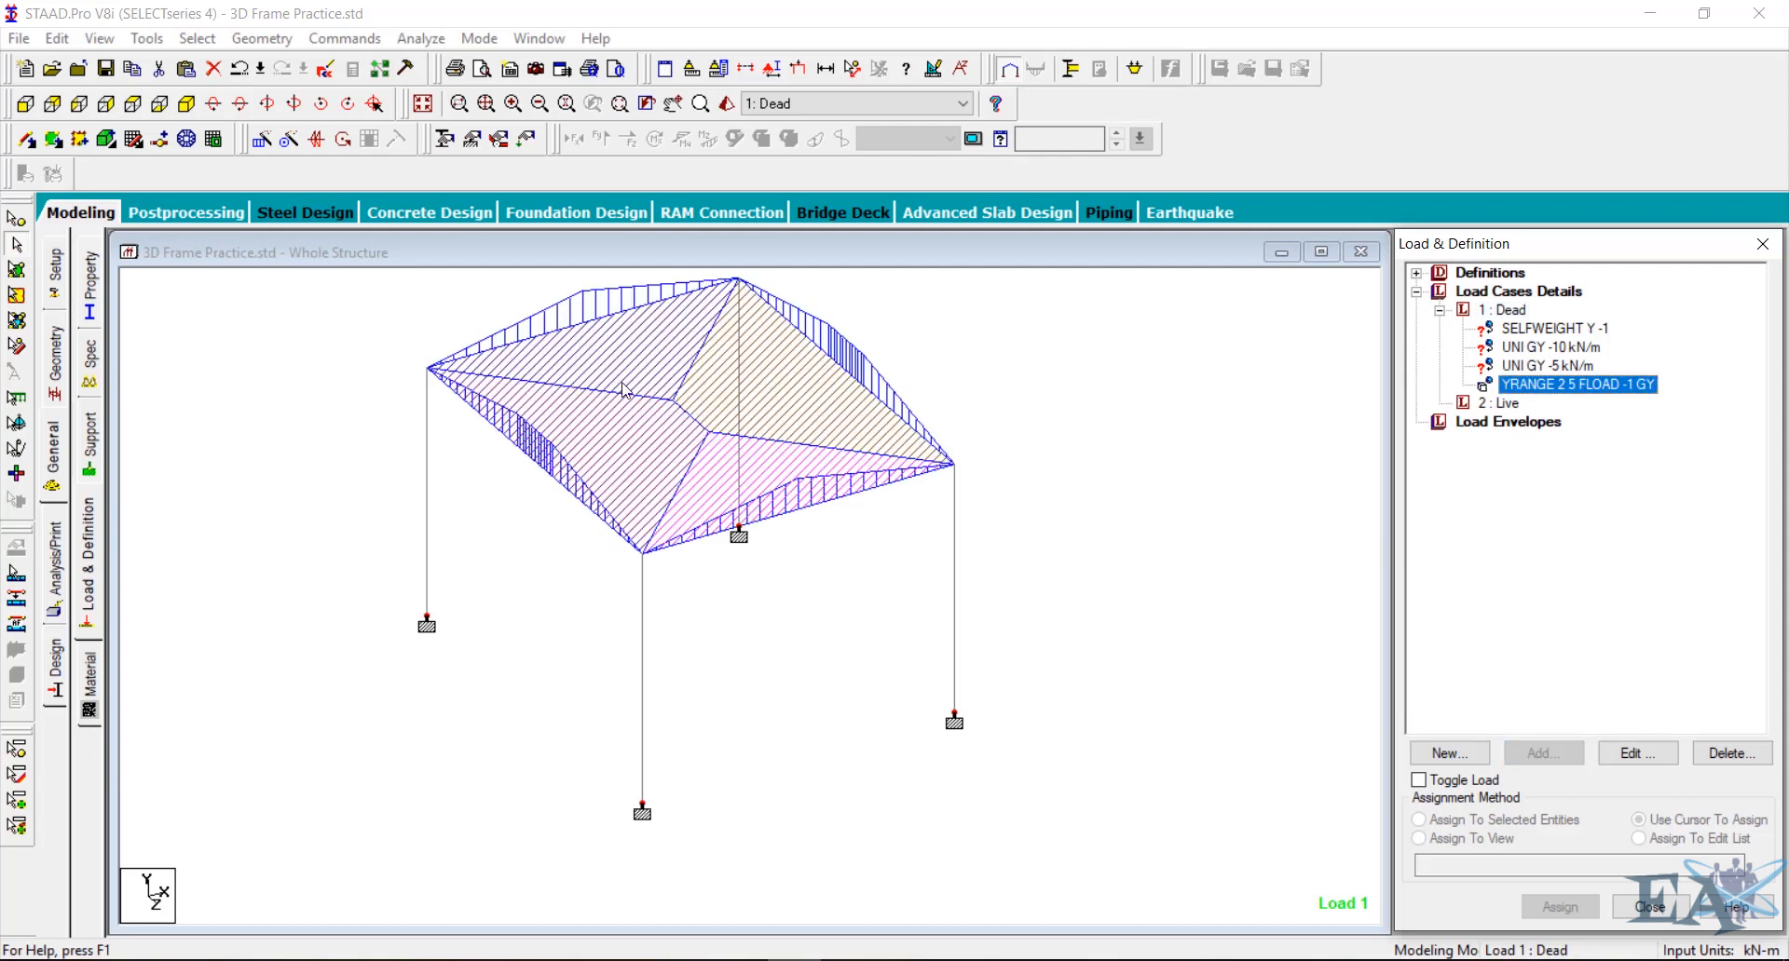
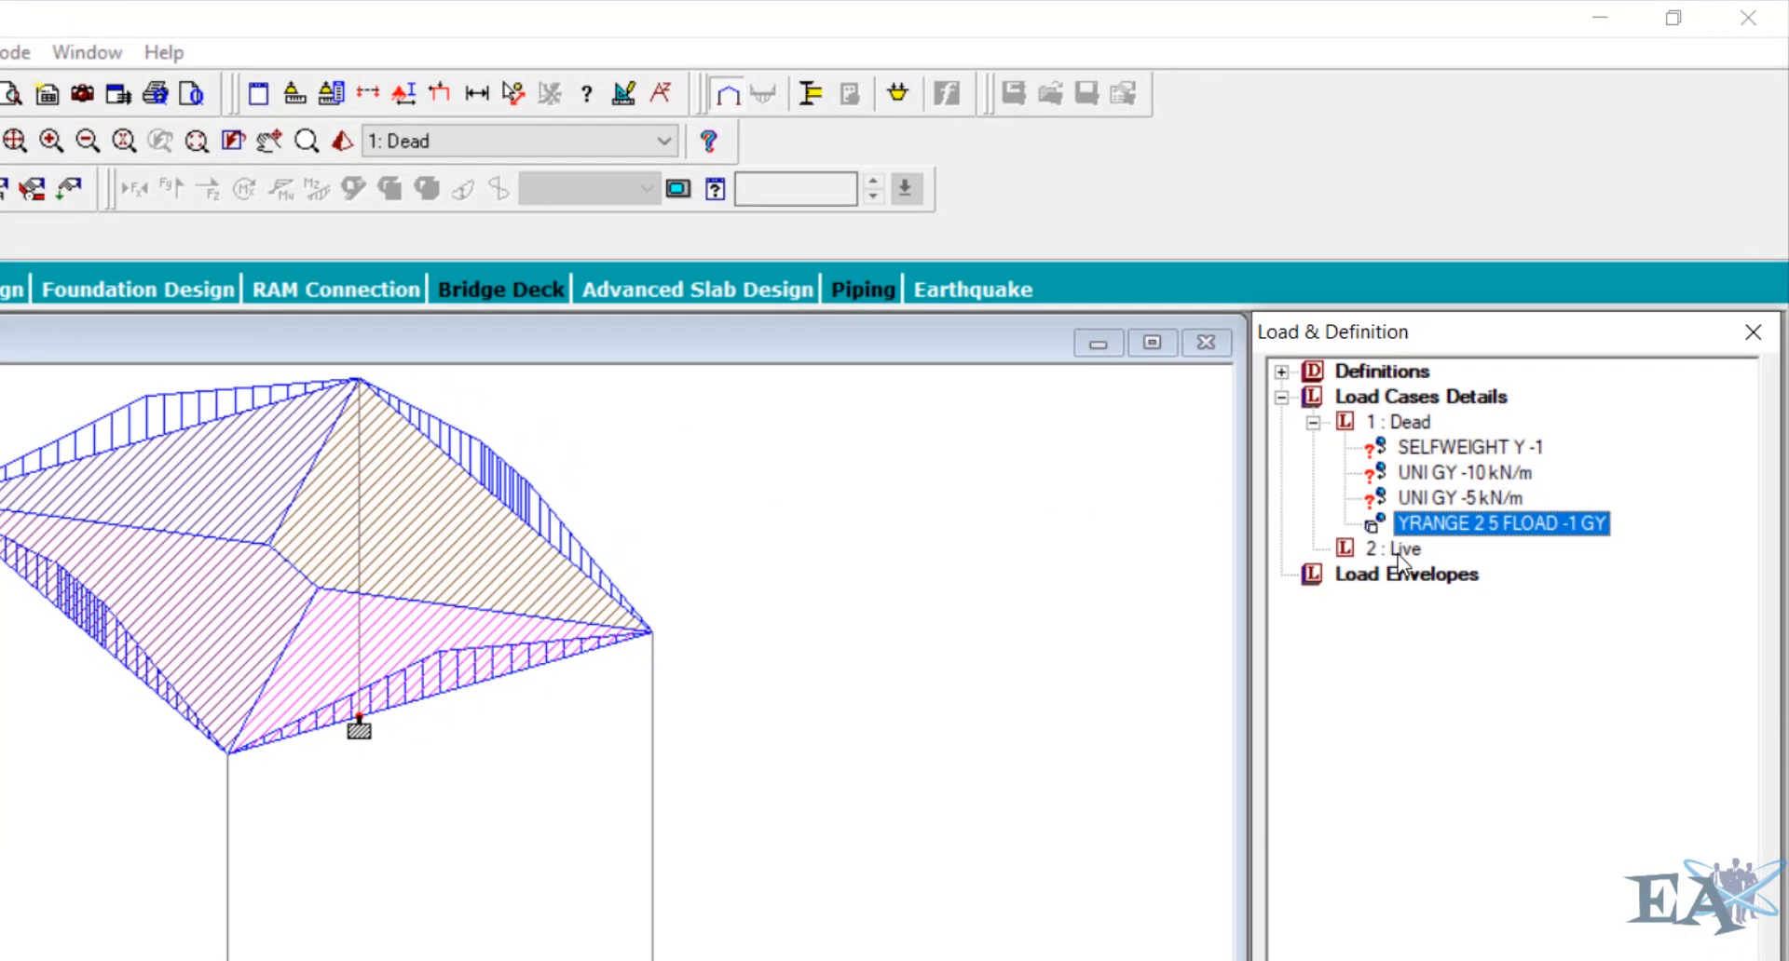
Add a floor load of -2 kN/m2 in Global Y with Y range 3 to 4 m to the Live load case
{"action": "left_click", "coordinate": [1399, 550]}
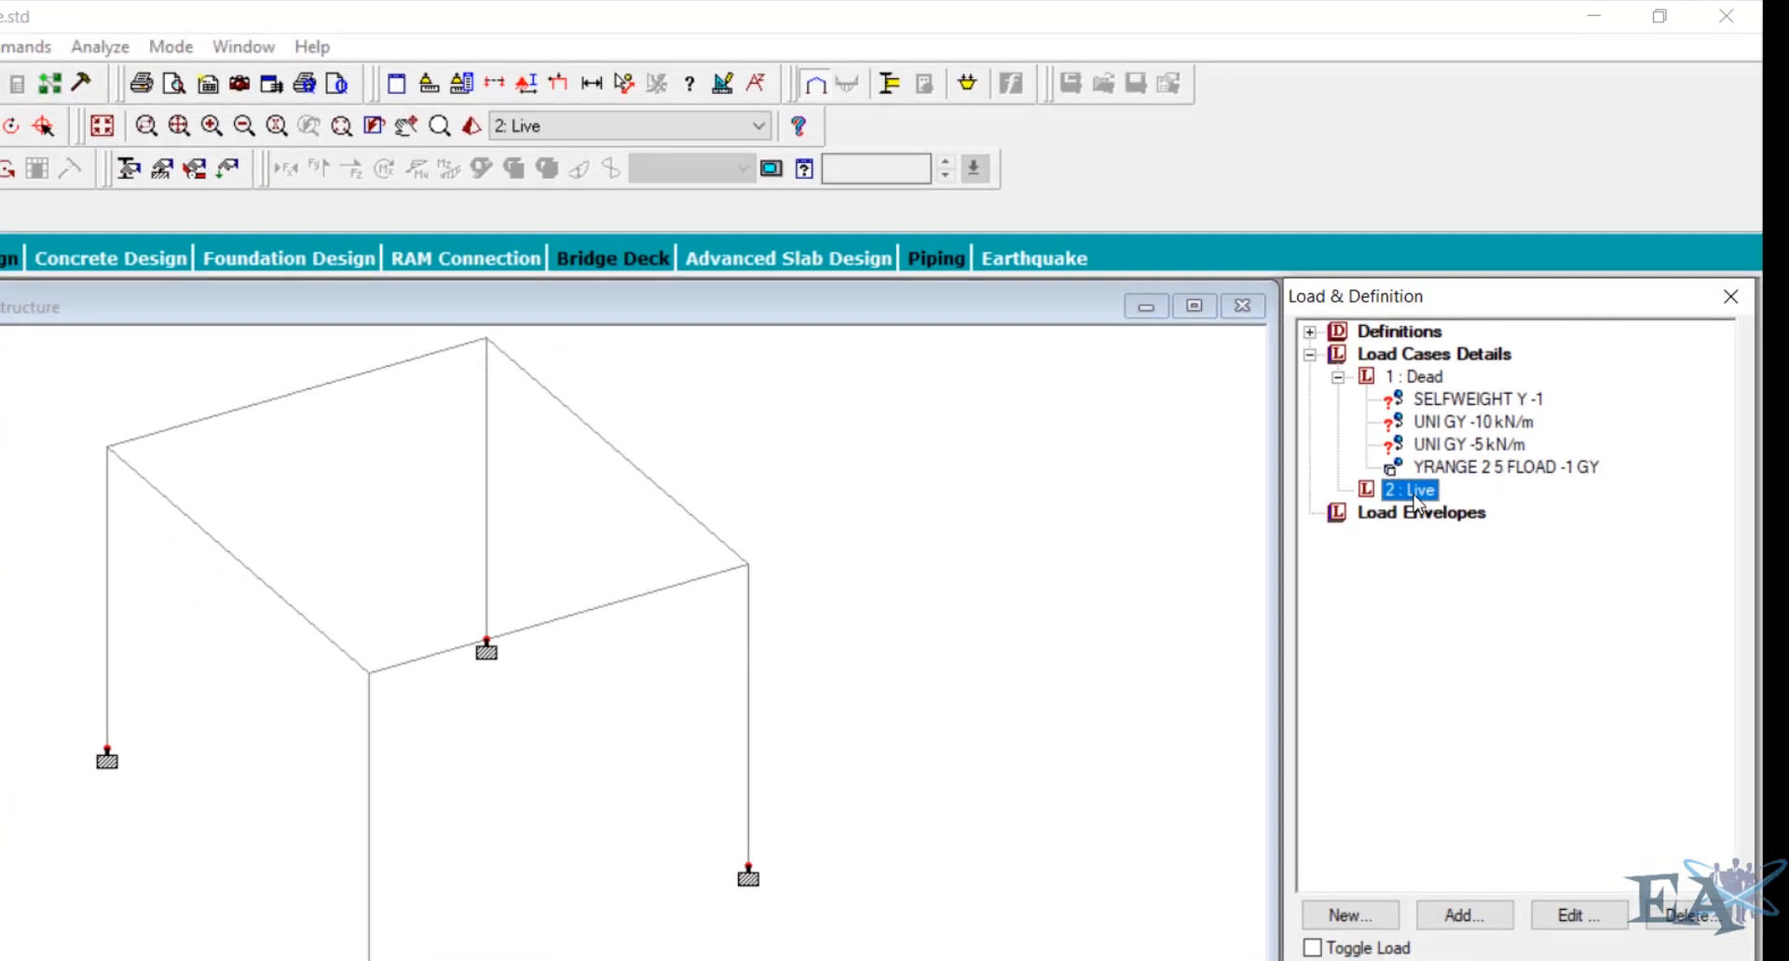
{"action": "left_click", "coordinate": [1494, 835]}
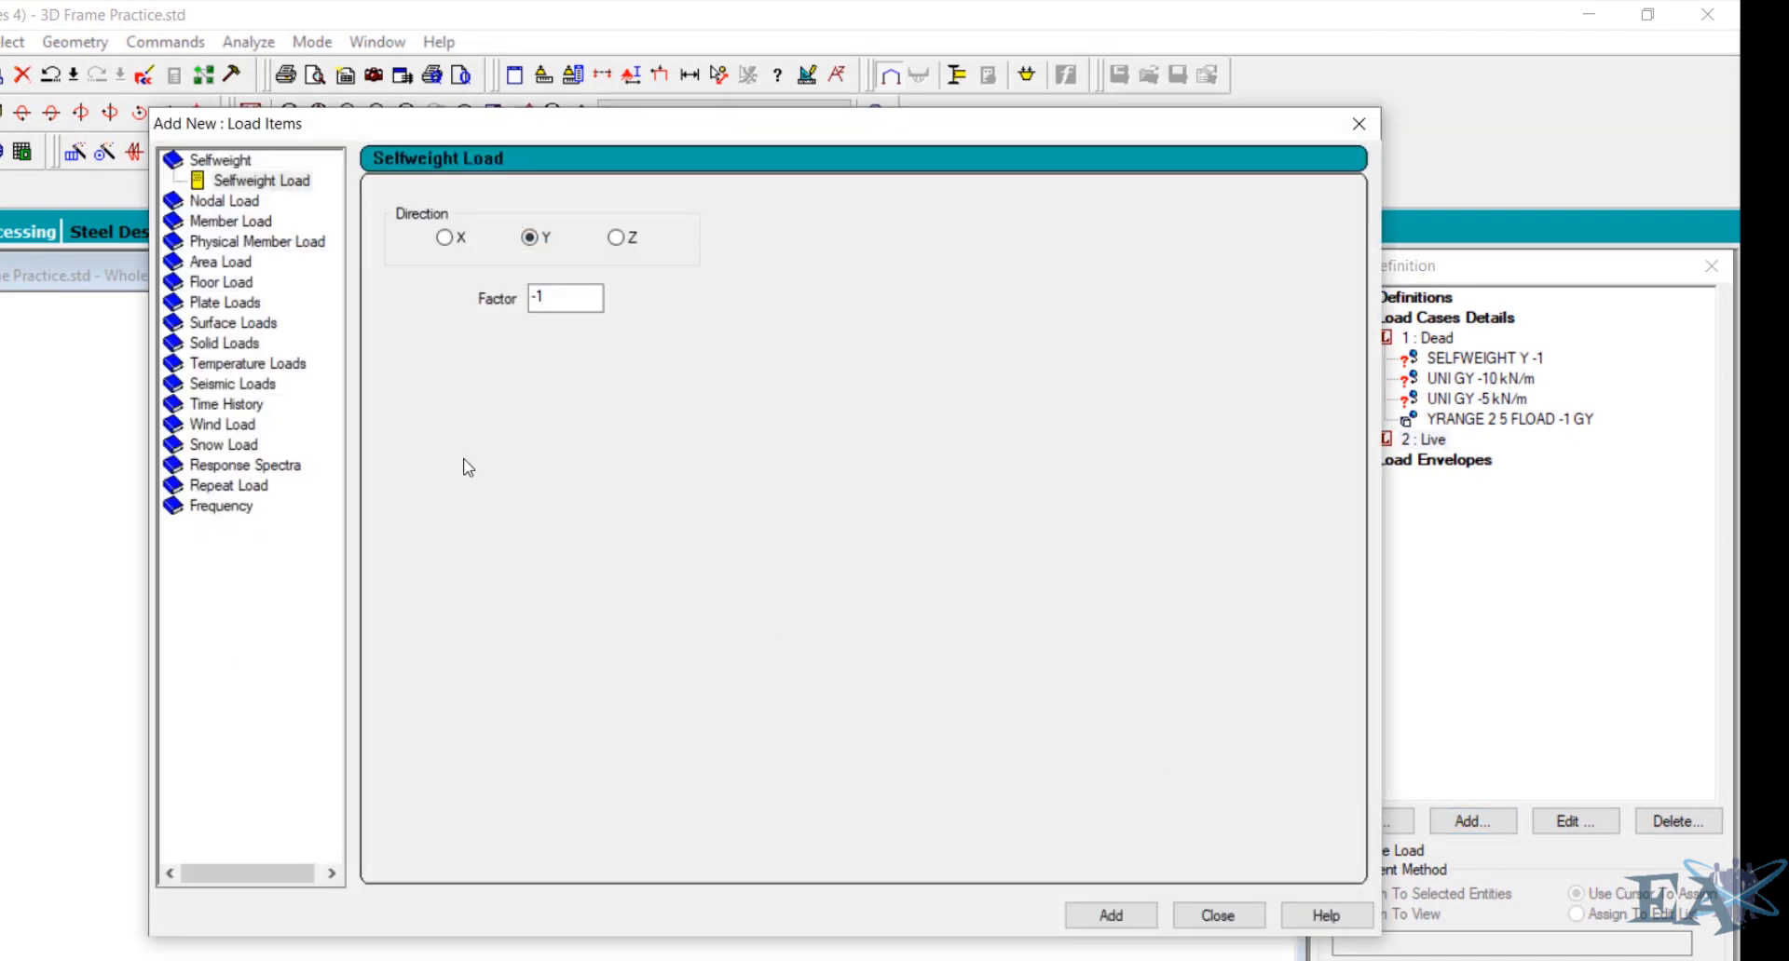
{"action": "left_click", "coordinate": [235, 284]}
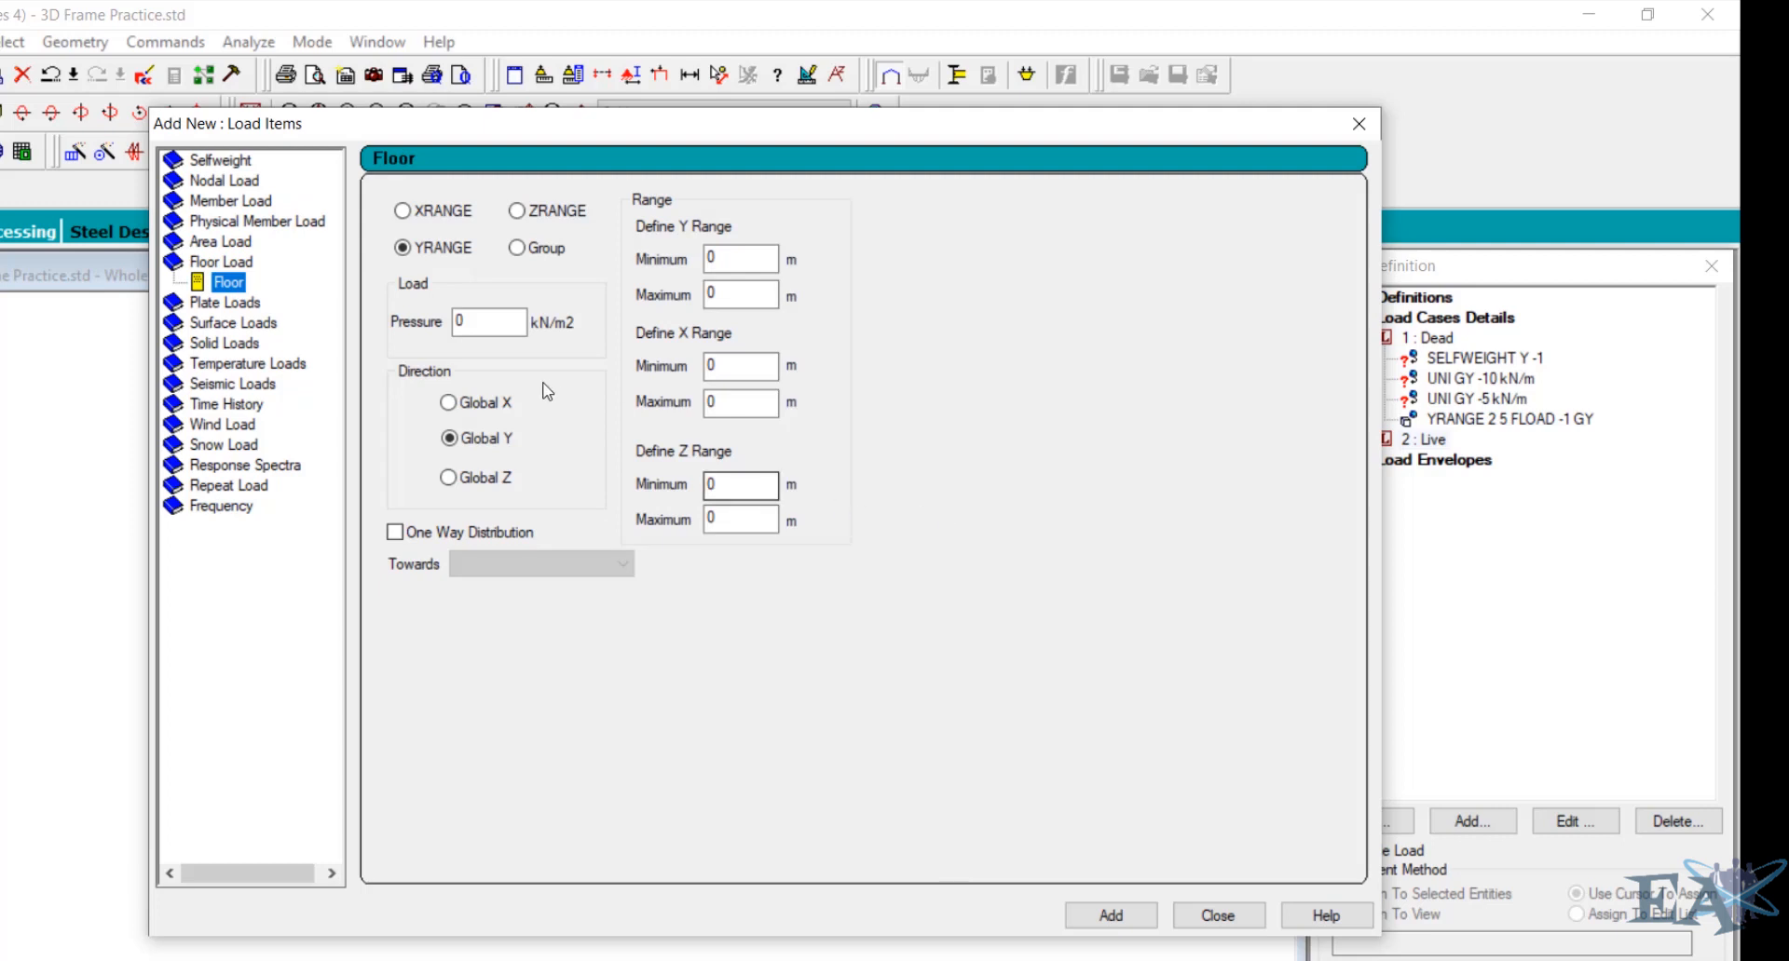
{"action": "left_click_drag", "start_coordinate": [493, 322], "coordinate": [416, 317]}
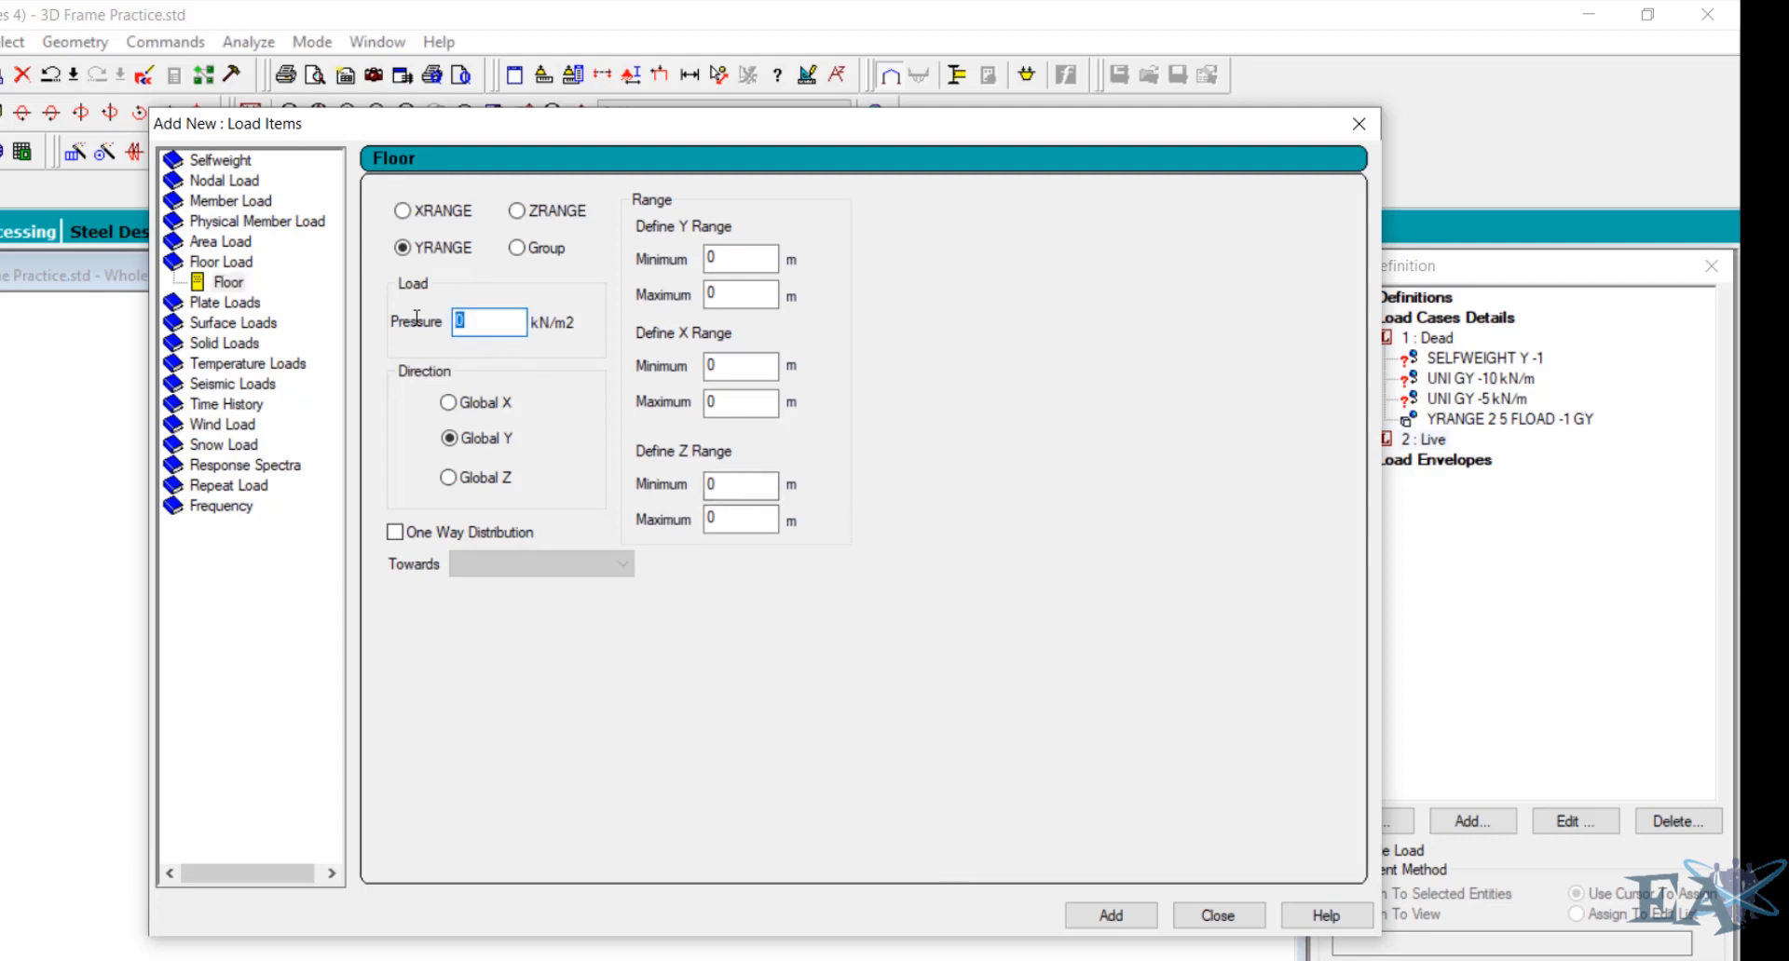
{"action": "type", "text": "-2"}
{"action": "left_click_drag", "start_coordinate": [729, 260], "coordinate": [597, 261]}
{"action": "left_click_drag", "start_coordinate": [736, 295], "coordinate": [657, 293]}
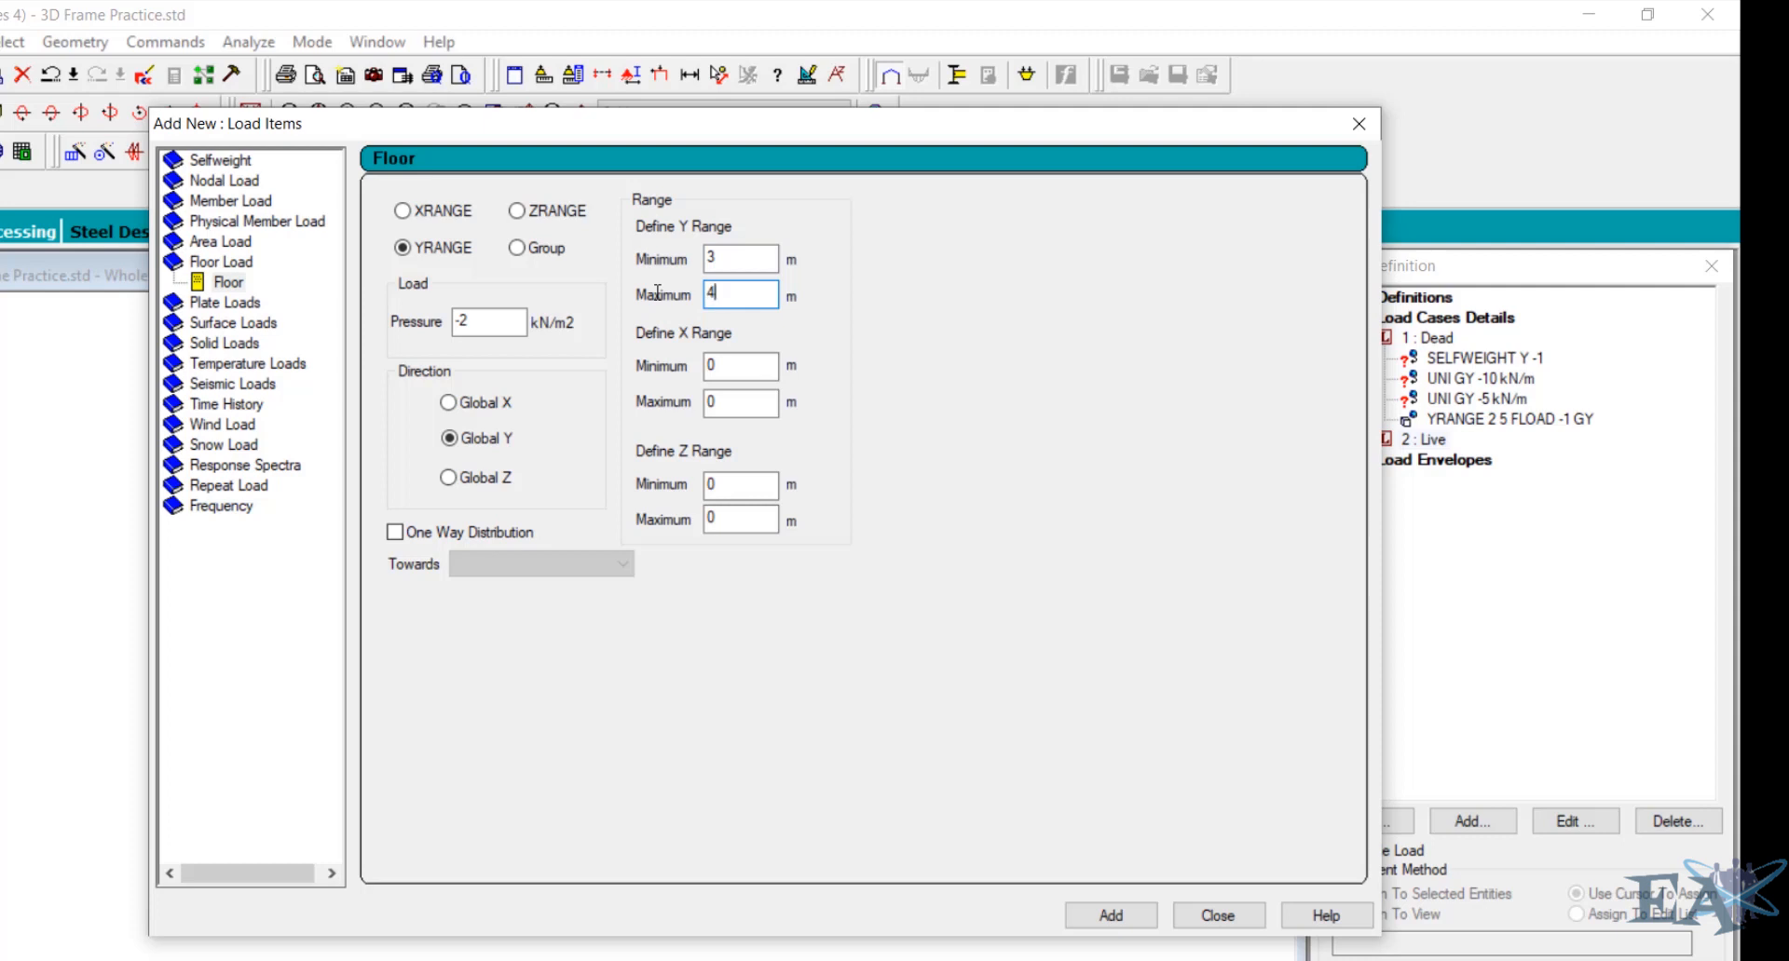
{"action": "left_click", "coordinate": [1095, 917]}
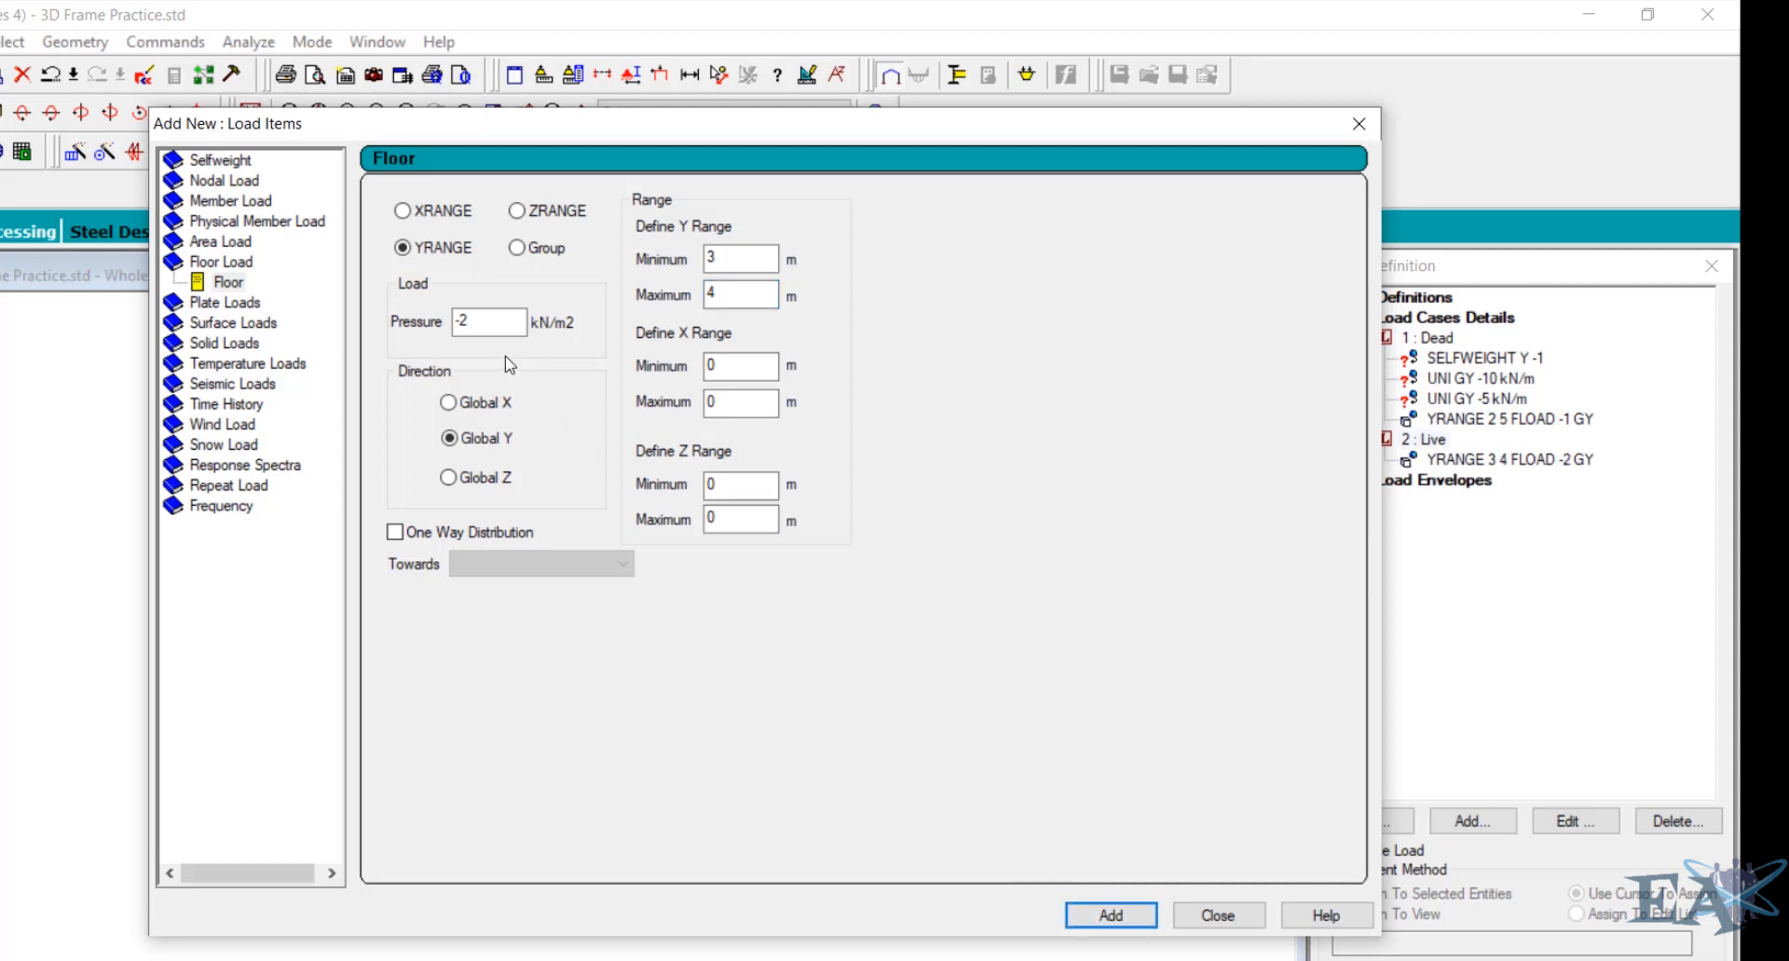
{"action": "left_click", "coordinate": [1216, 917]}
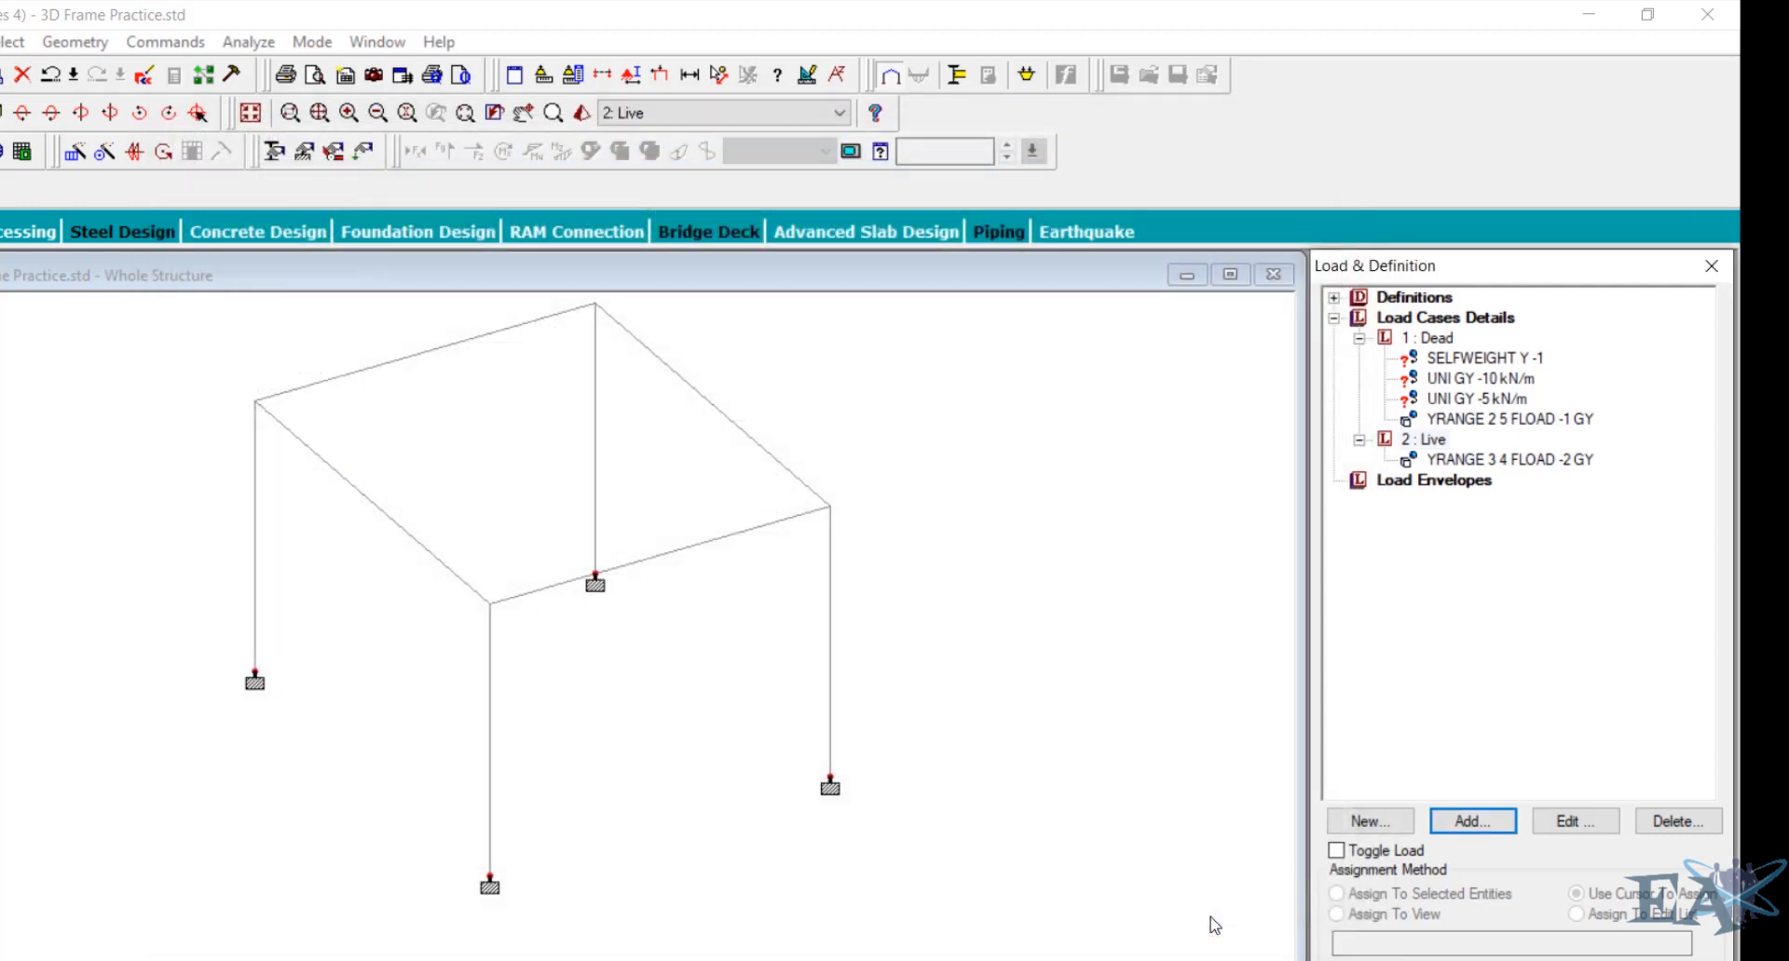
Display the Live floor load's distribution on the frame and accept the auto-save of the file
{"action": "left_click", "coordinate": [1516, 463]}
{"action": "left_click", "coordinate": [882, 595]}
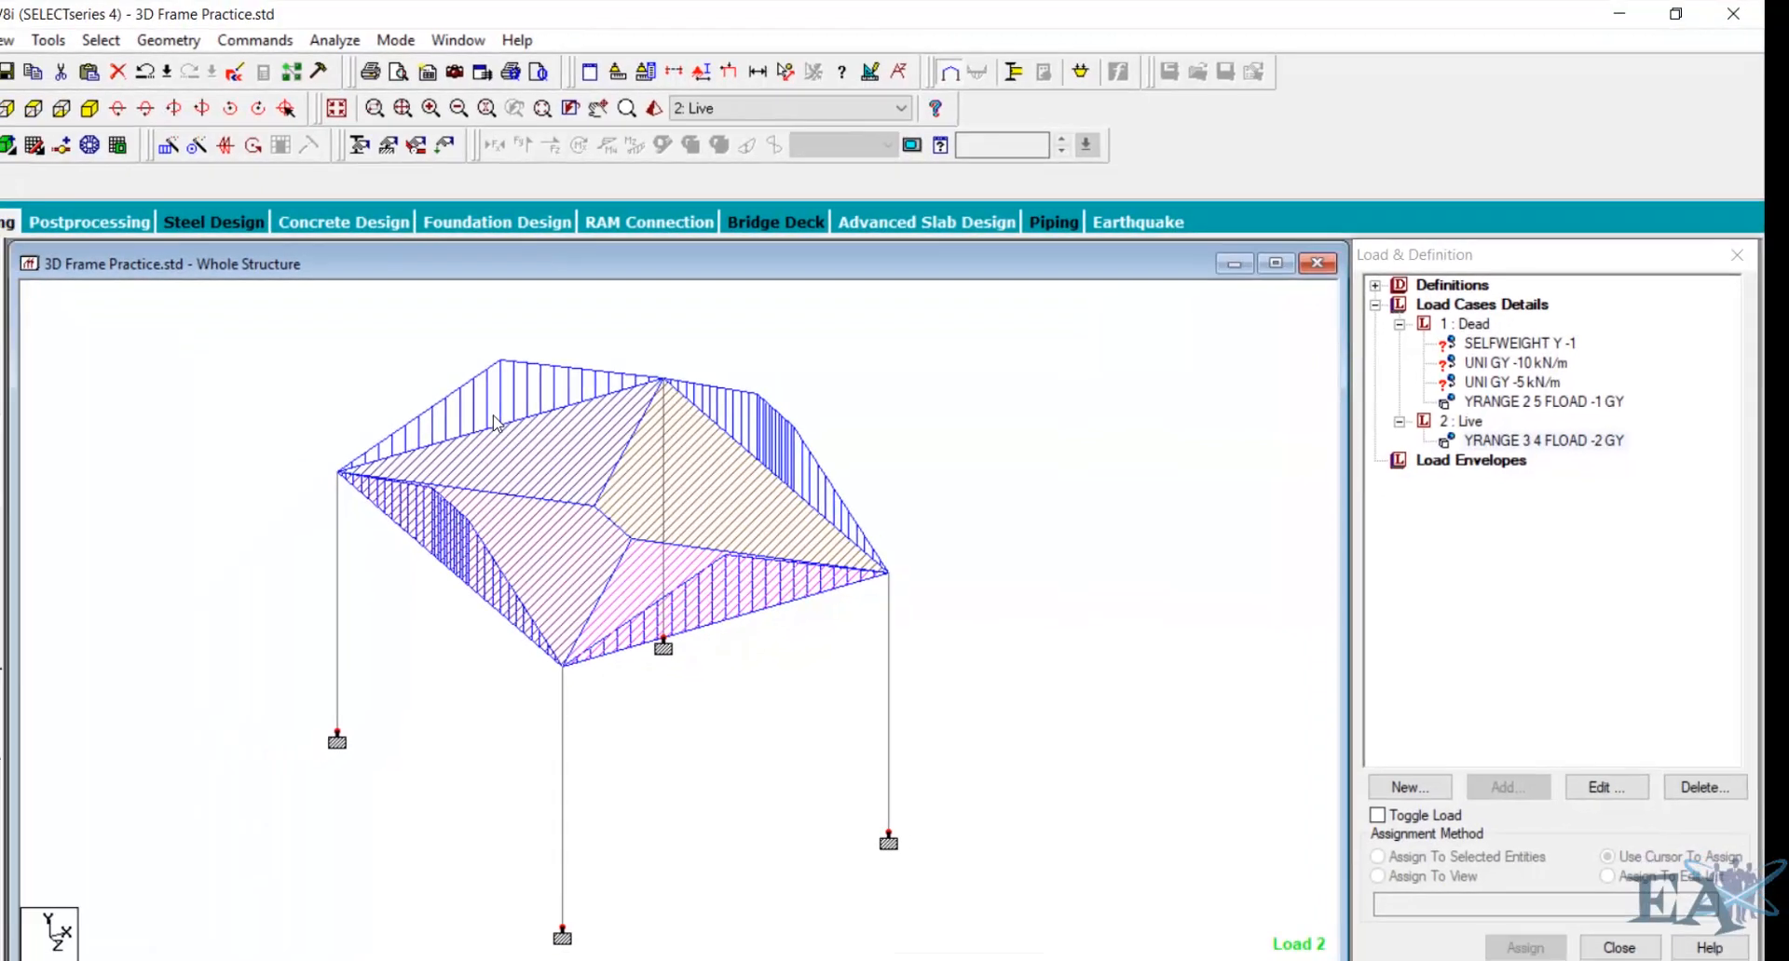
{"action": "middle_click_drag", "start_coordinate": [892, 601], "coordinate": [997, 582]}
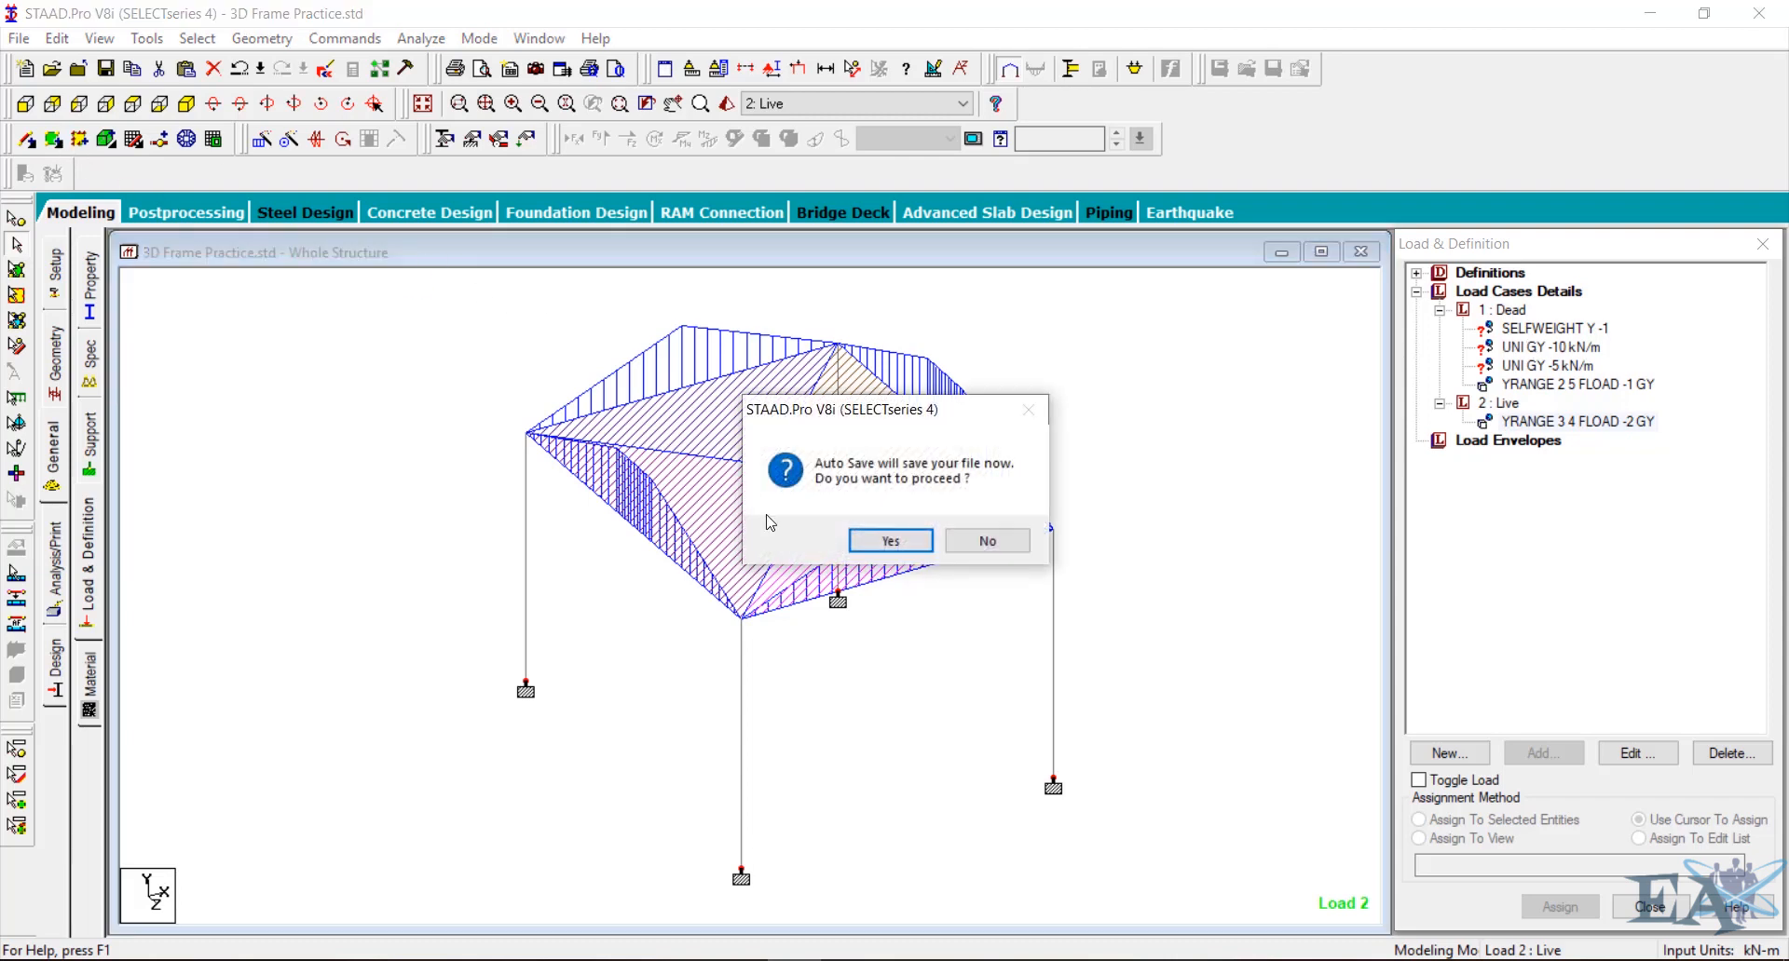
{"action": "left_click", "coordinate": [884, 543]}
{"action": "left_click", "coordinate": [764, 524]}
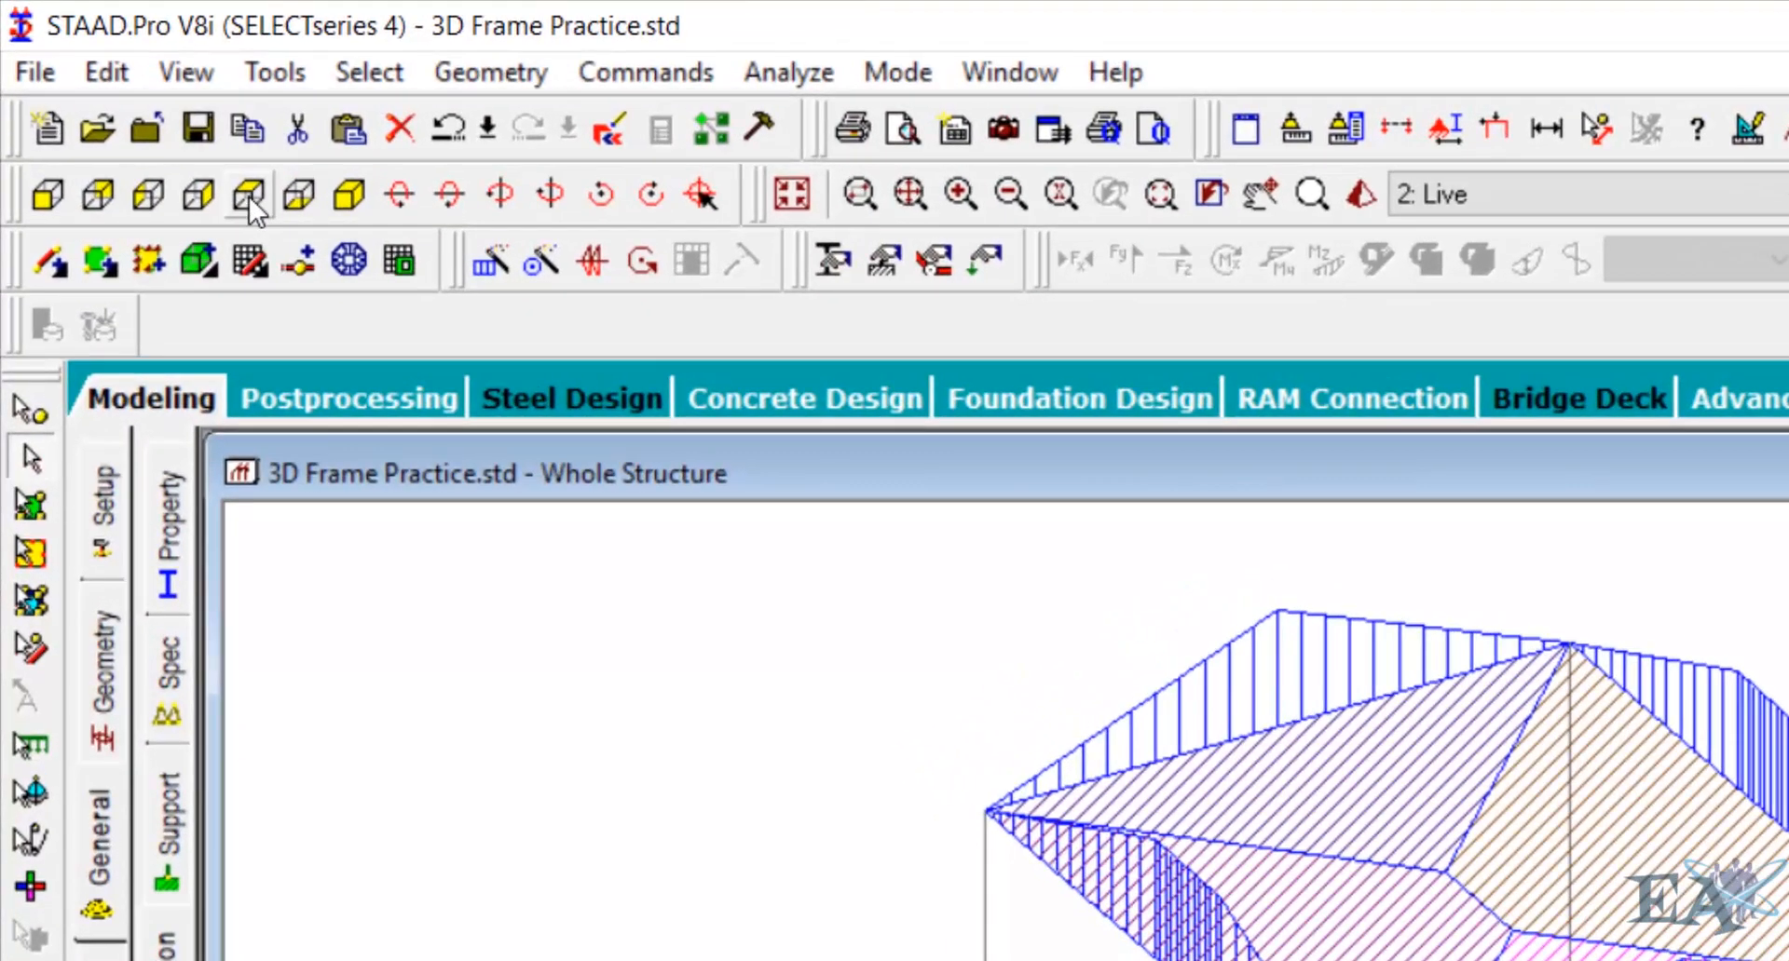
Assign the Dead case's UNI GY -10 kN/m load to the two beams parallel to X, selecting them in plan view
{"action": "left_click", "coordinate": [249, 198]}
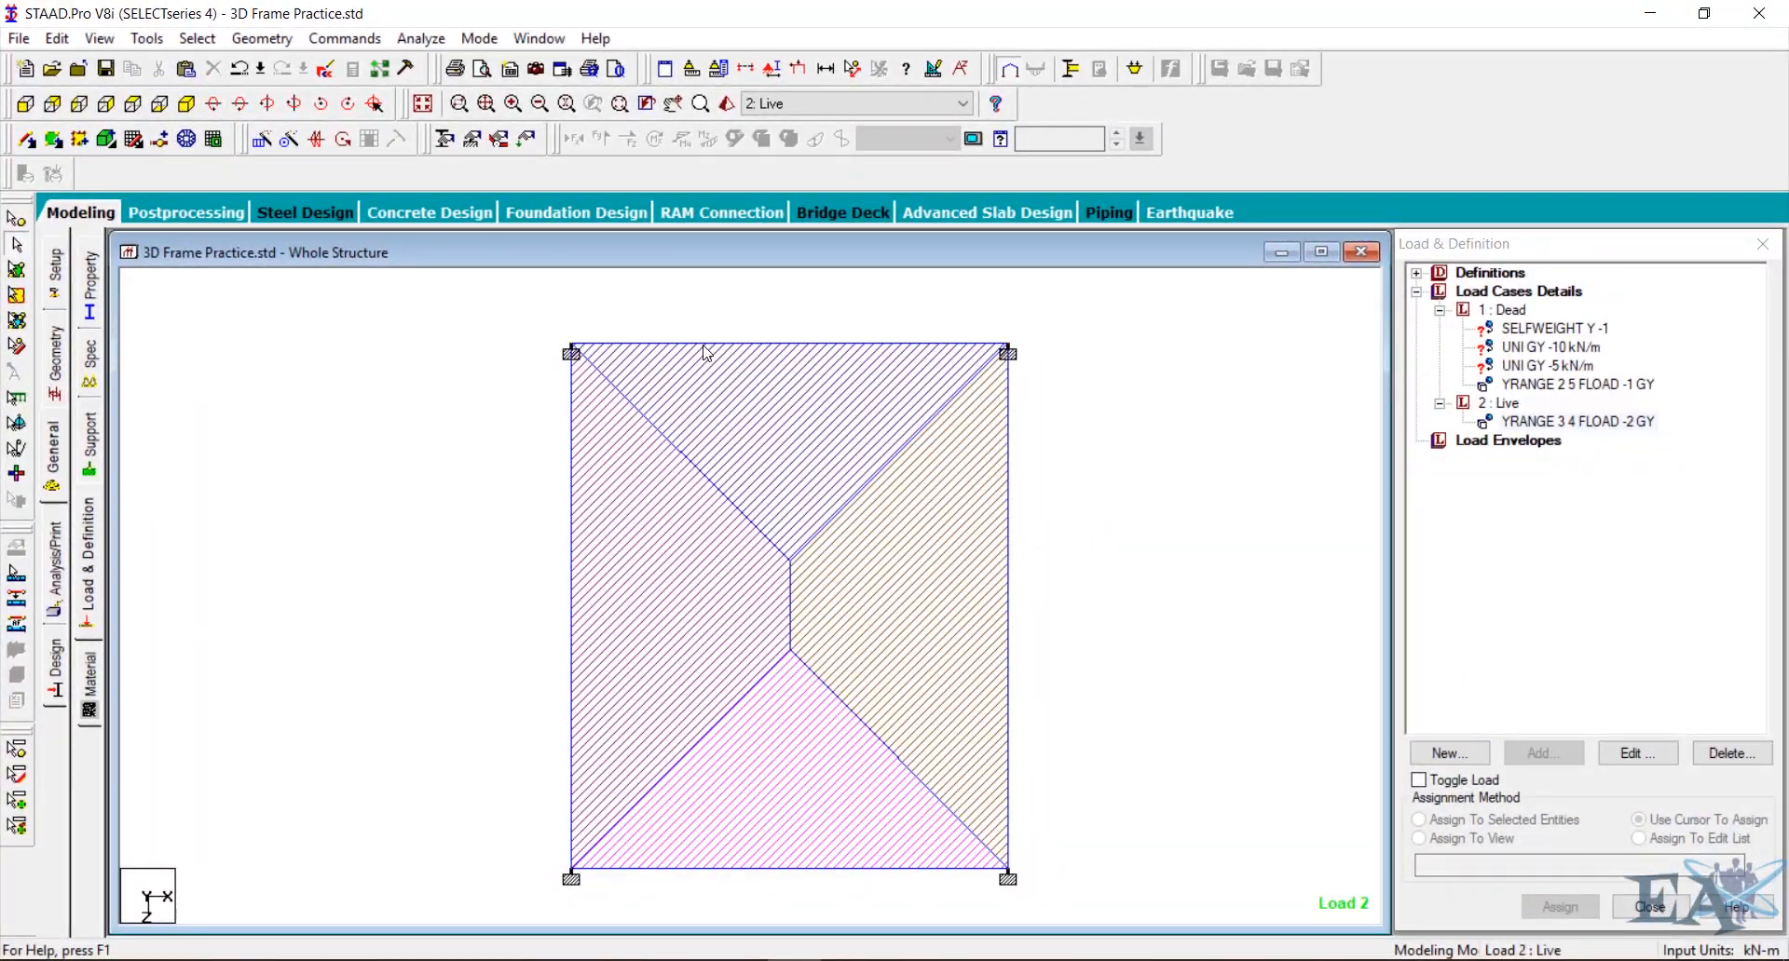
{"action": "left_click", "coordinate": [705, 344]}
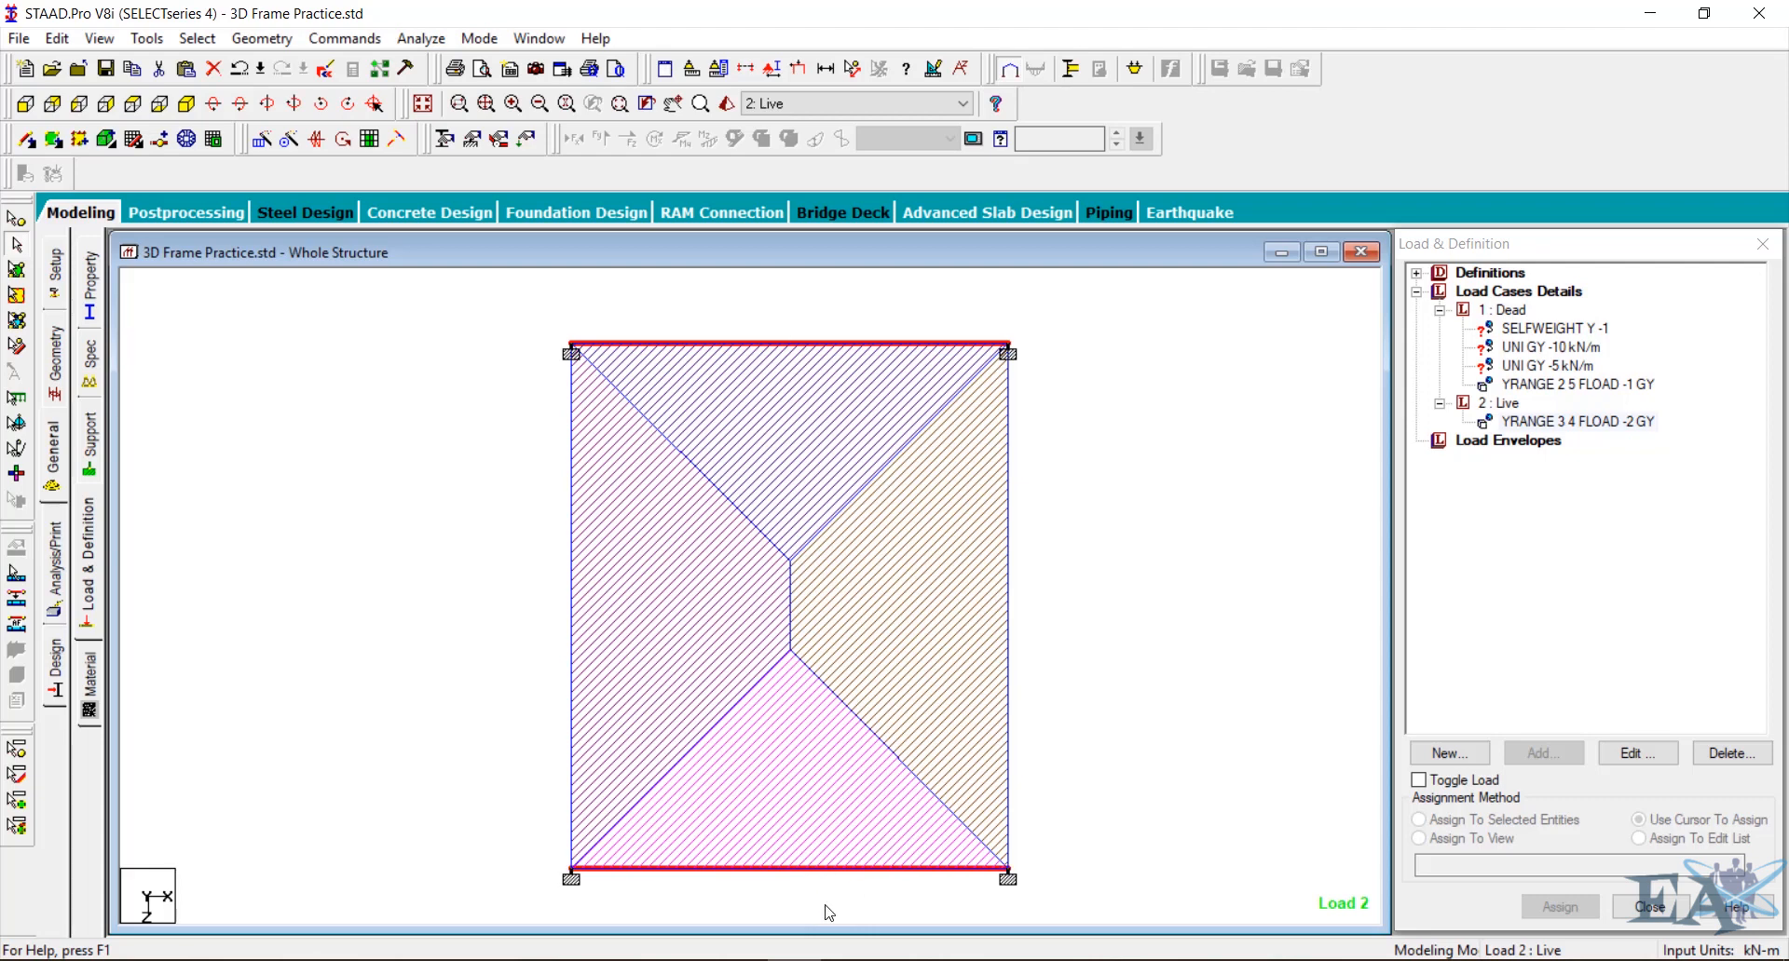
{"action": "left_click", "coordinate": [1579, 349]}
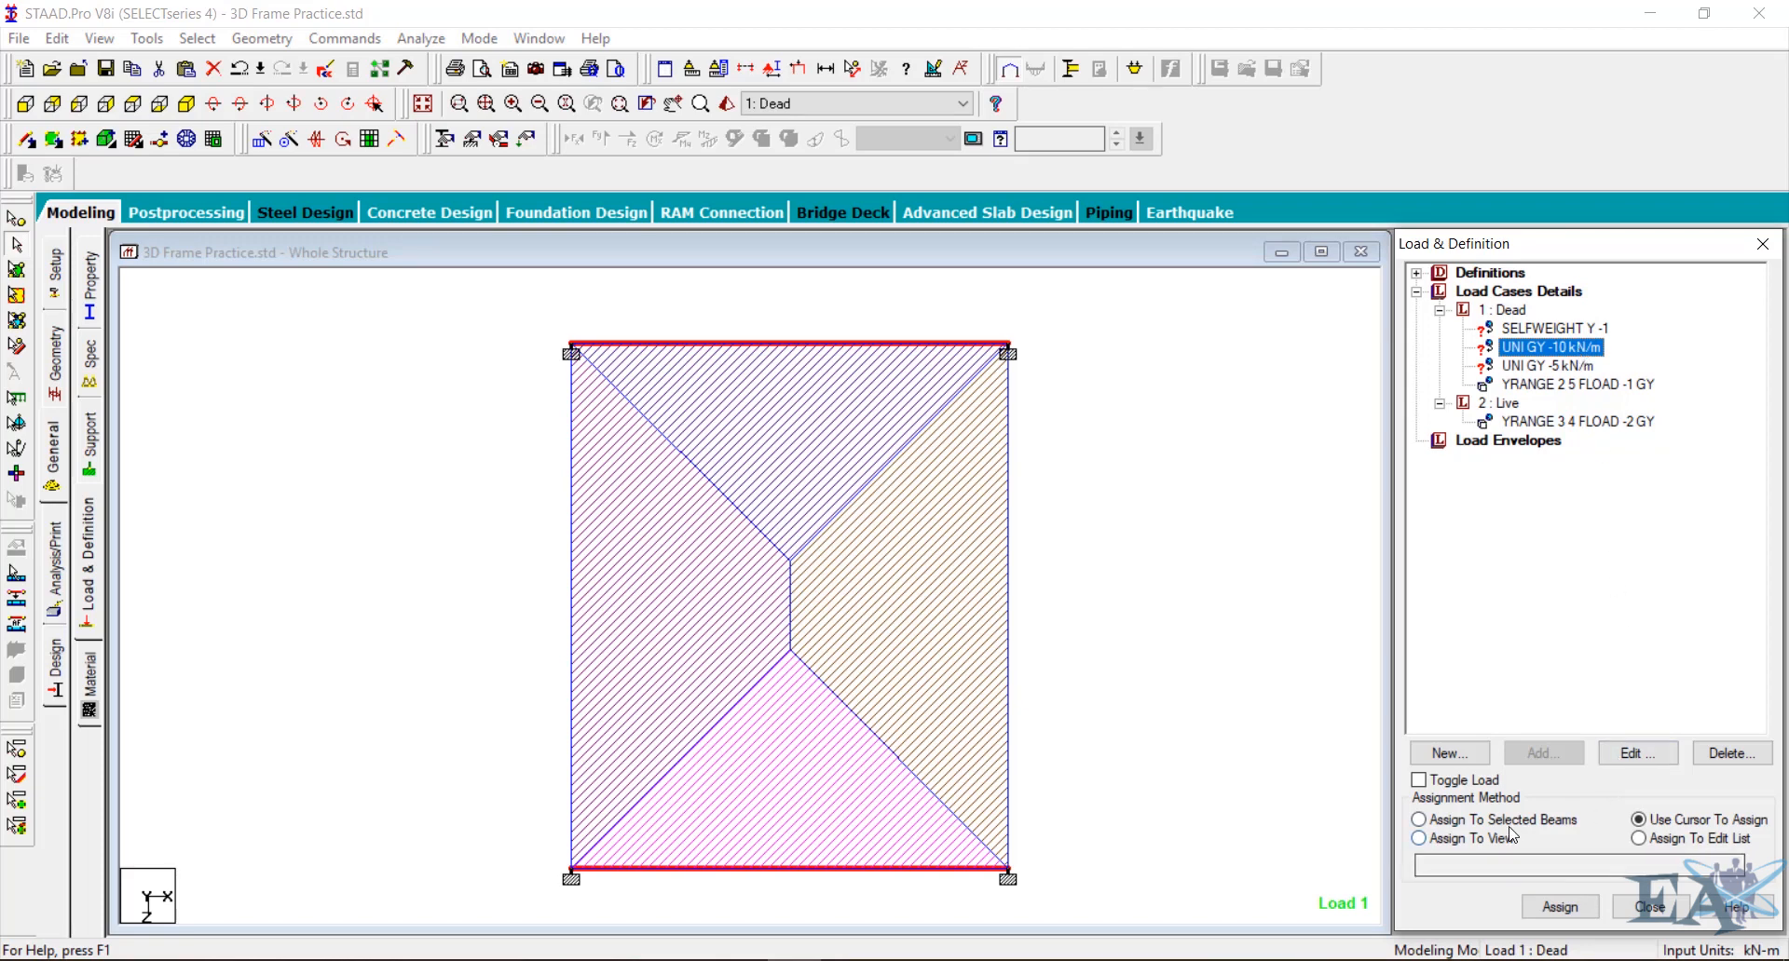
{"action": "left_click", "coordinate": [1455, 824]}
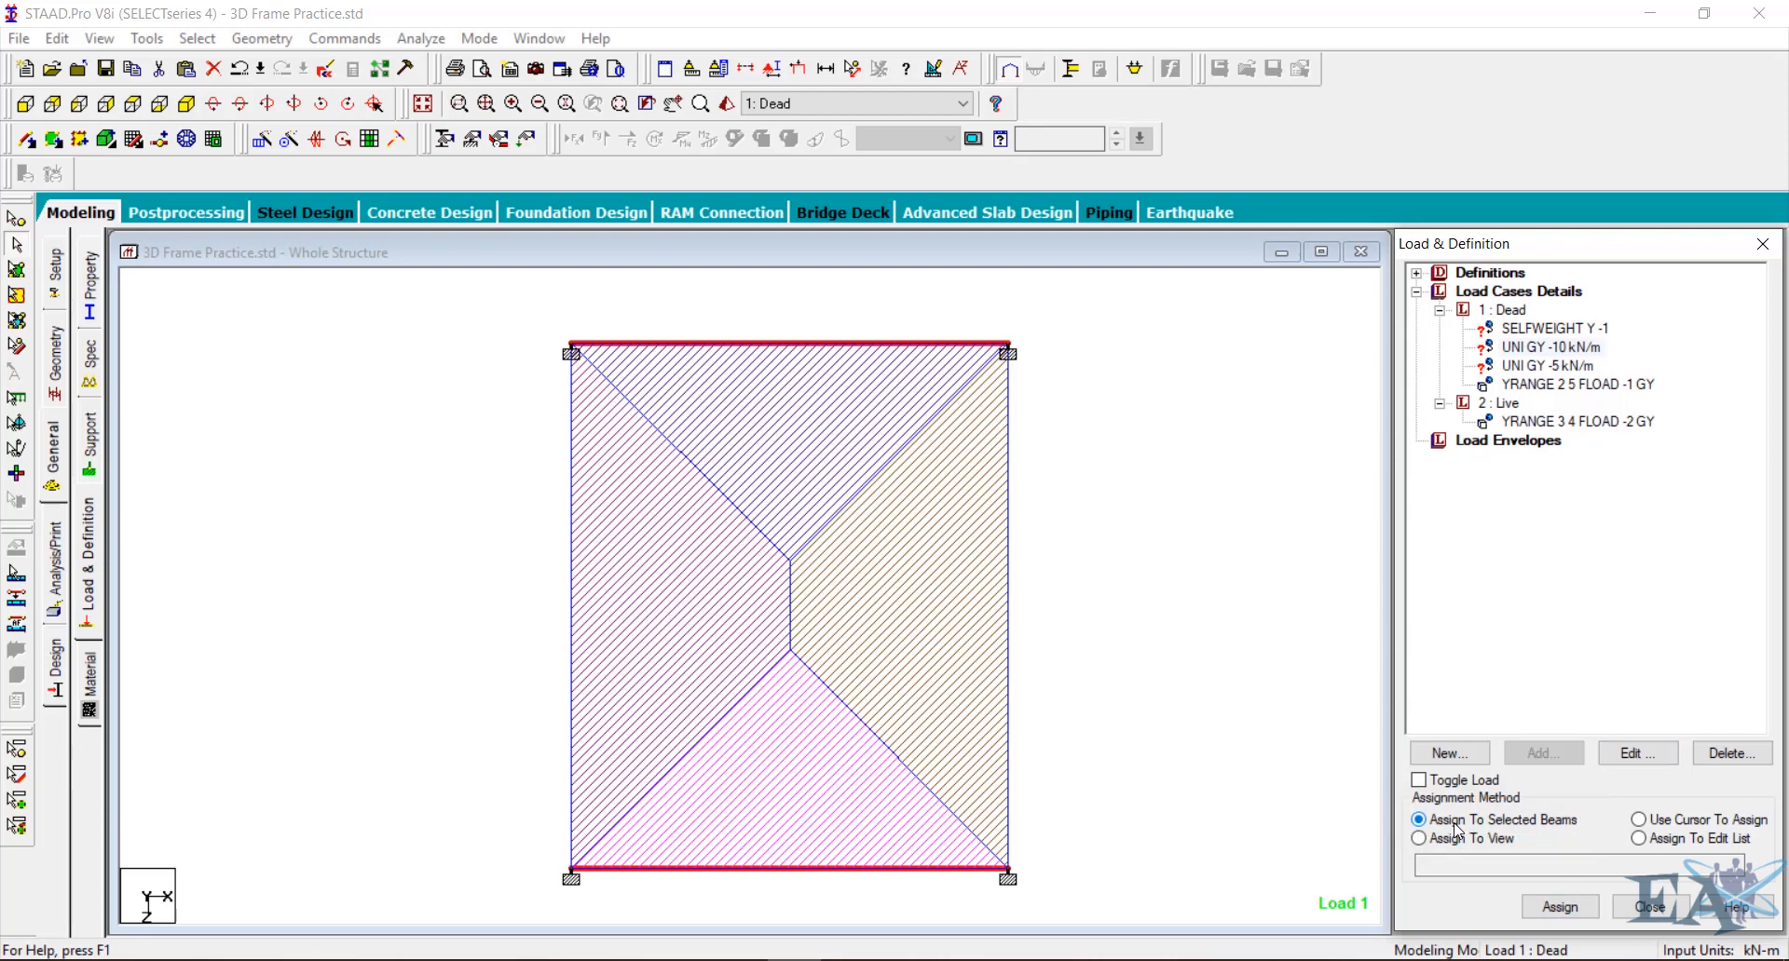
{"action": "left_click", "coordinate": [1554, 910]}
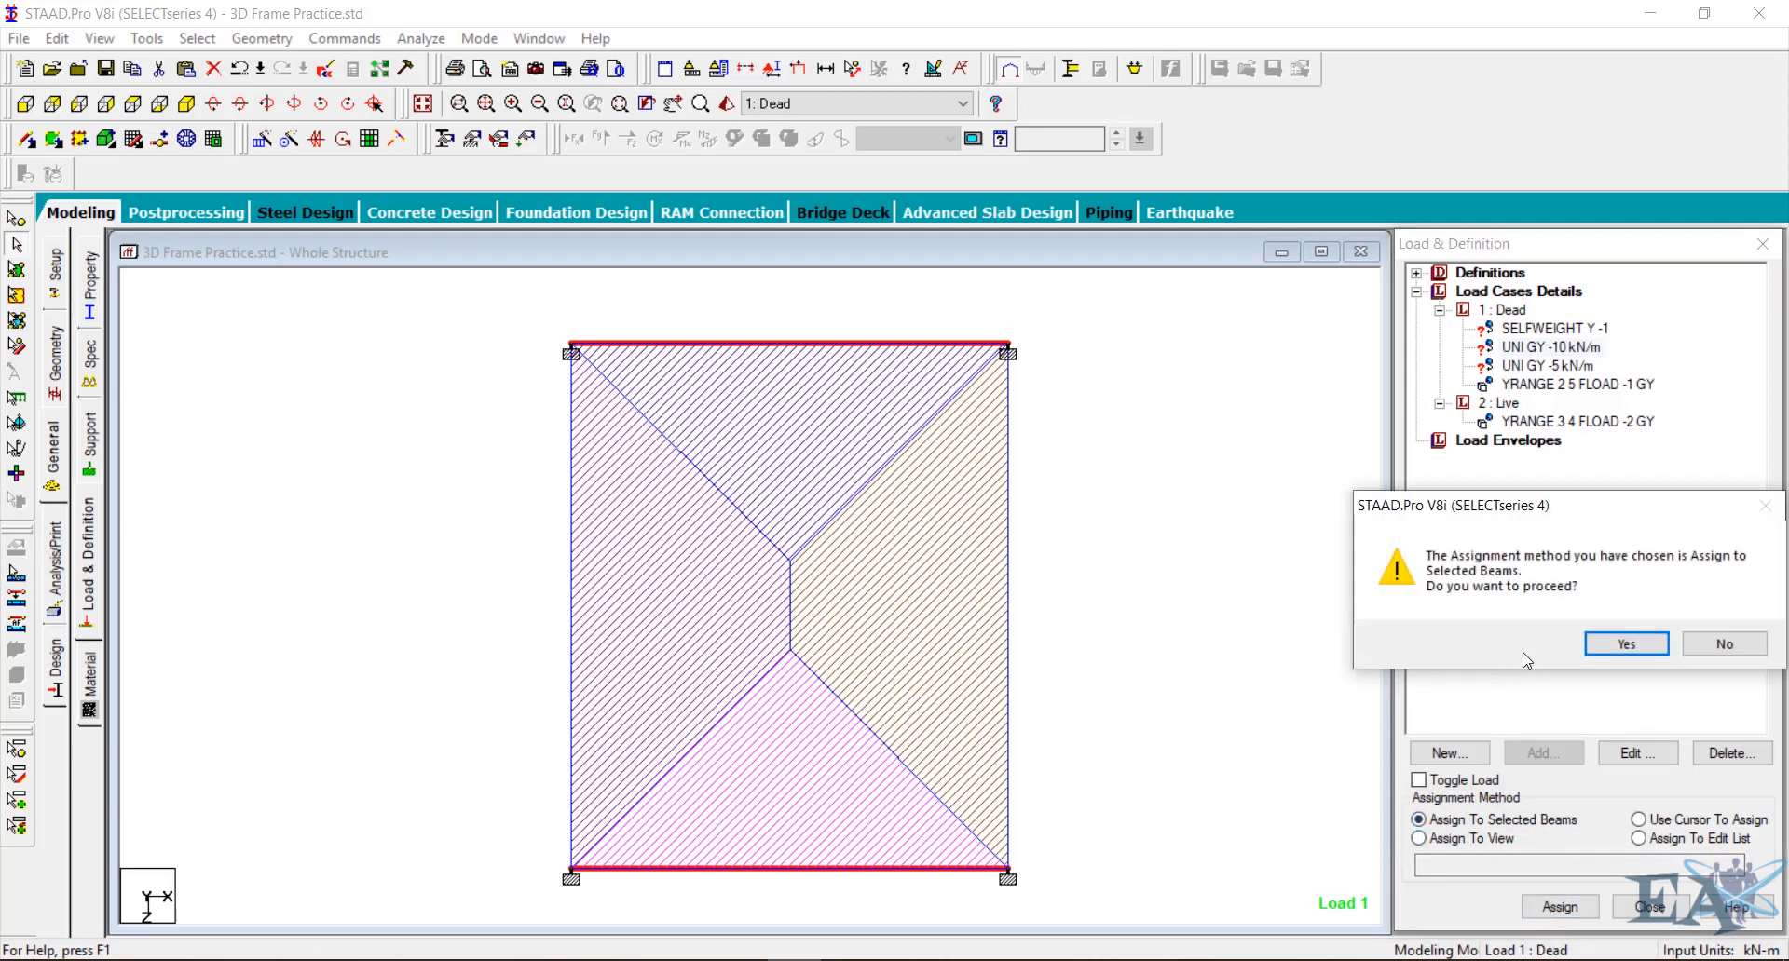
{"action": "left_click", "coordinate": [1624, 649]}
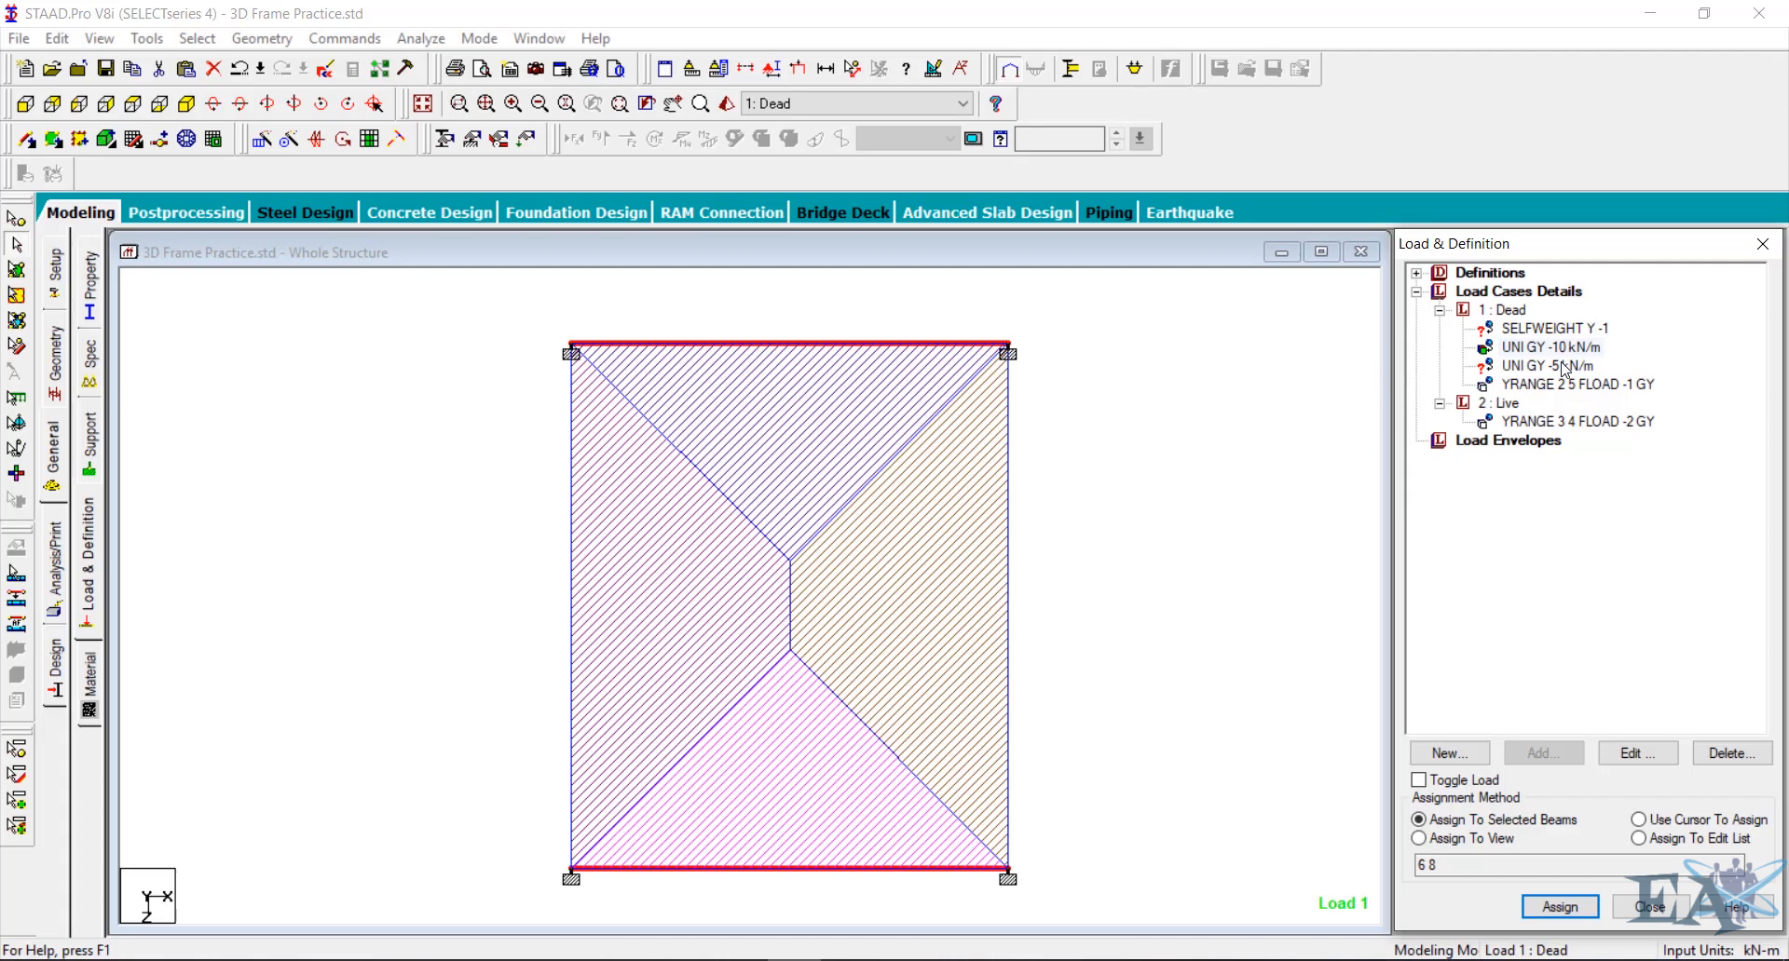
Assign the Dead case's UNI GY -5 kN/m load to the two beams parallel to Z
{"action": "left_click", "coordinate": [572, 559]}
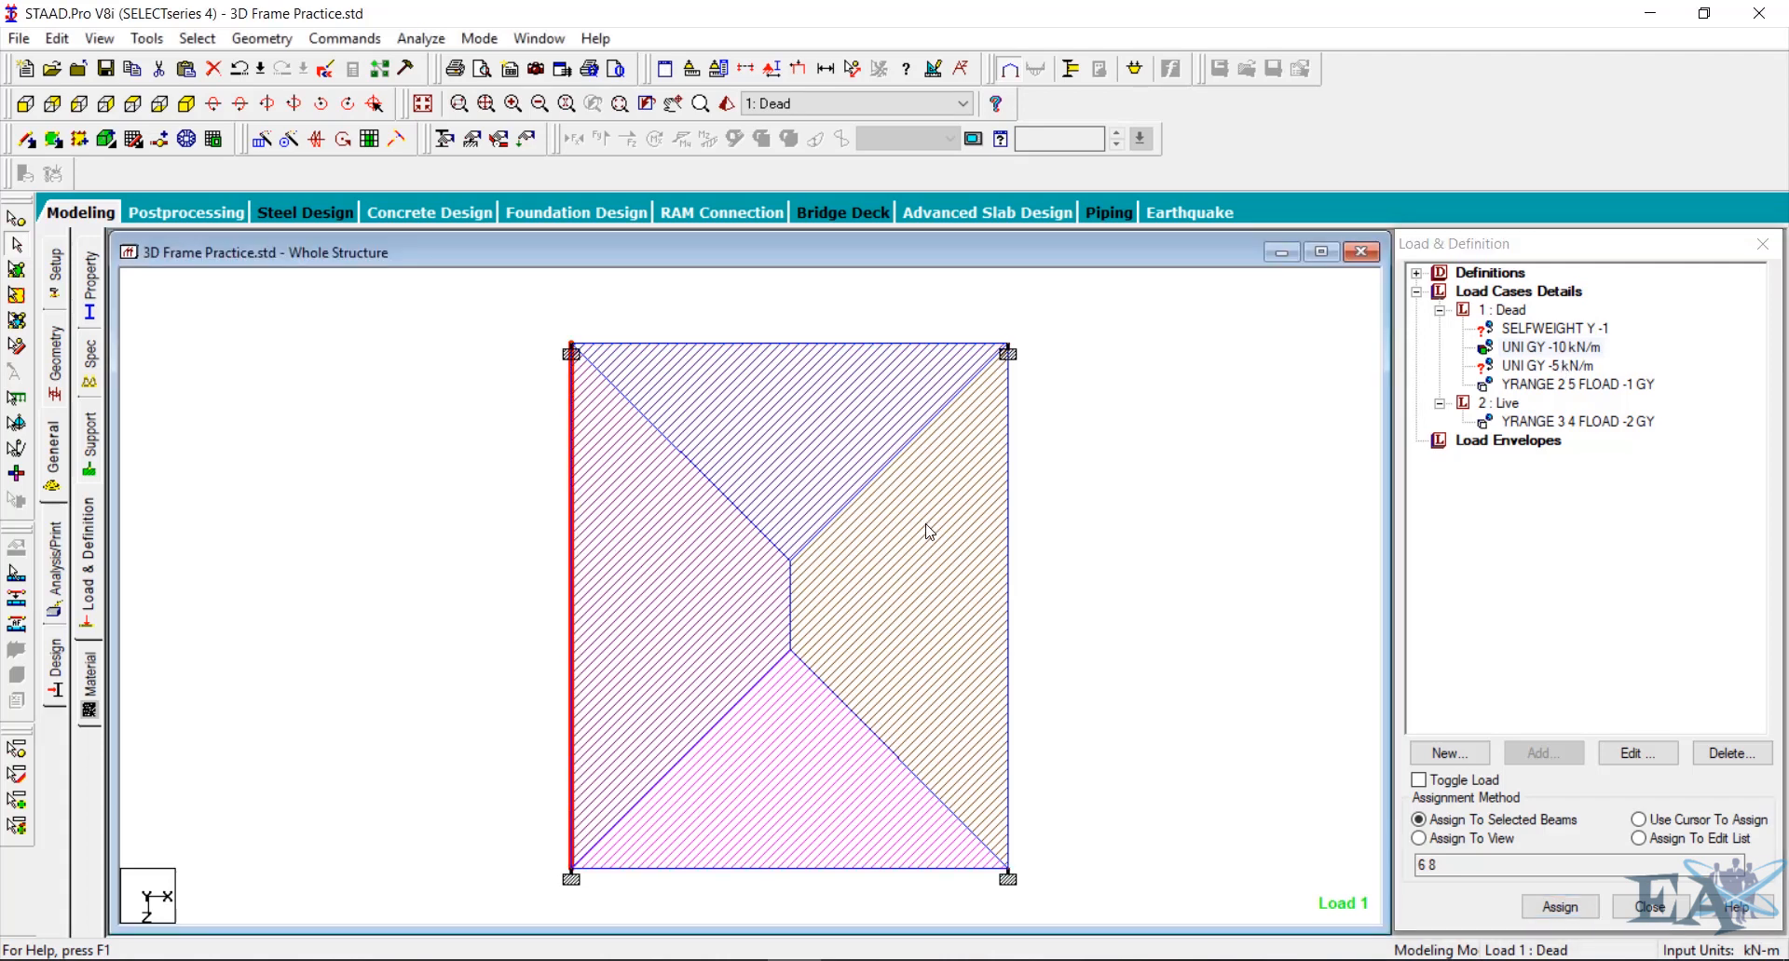
{"action": "left_click", "coordinate": [1006, 539], "text": "ctrl"}
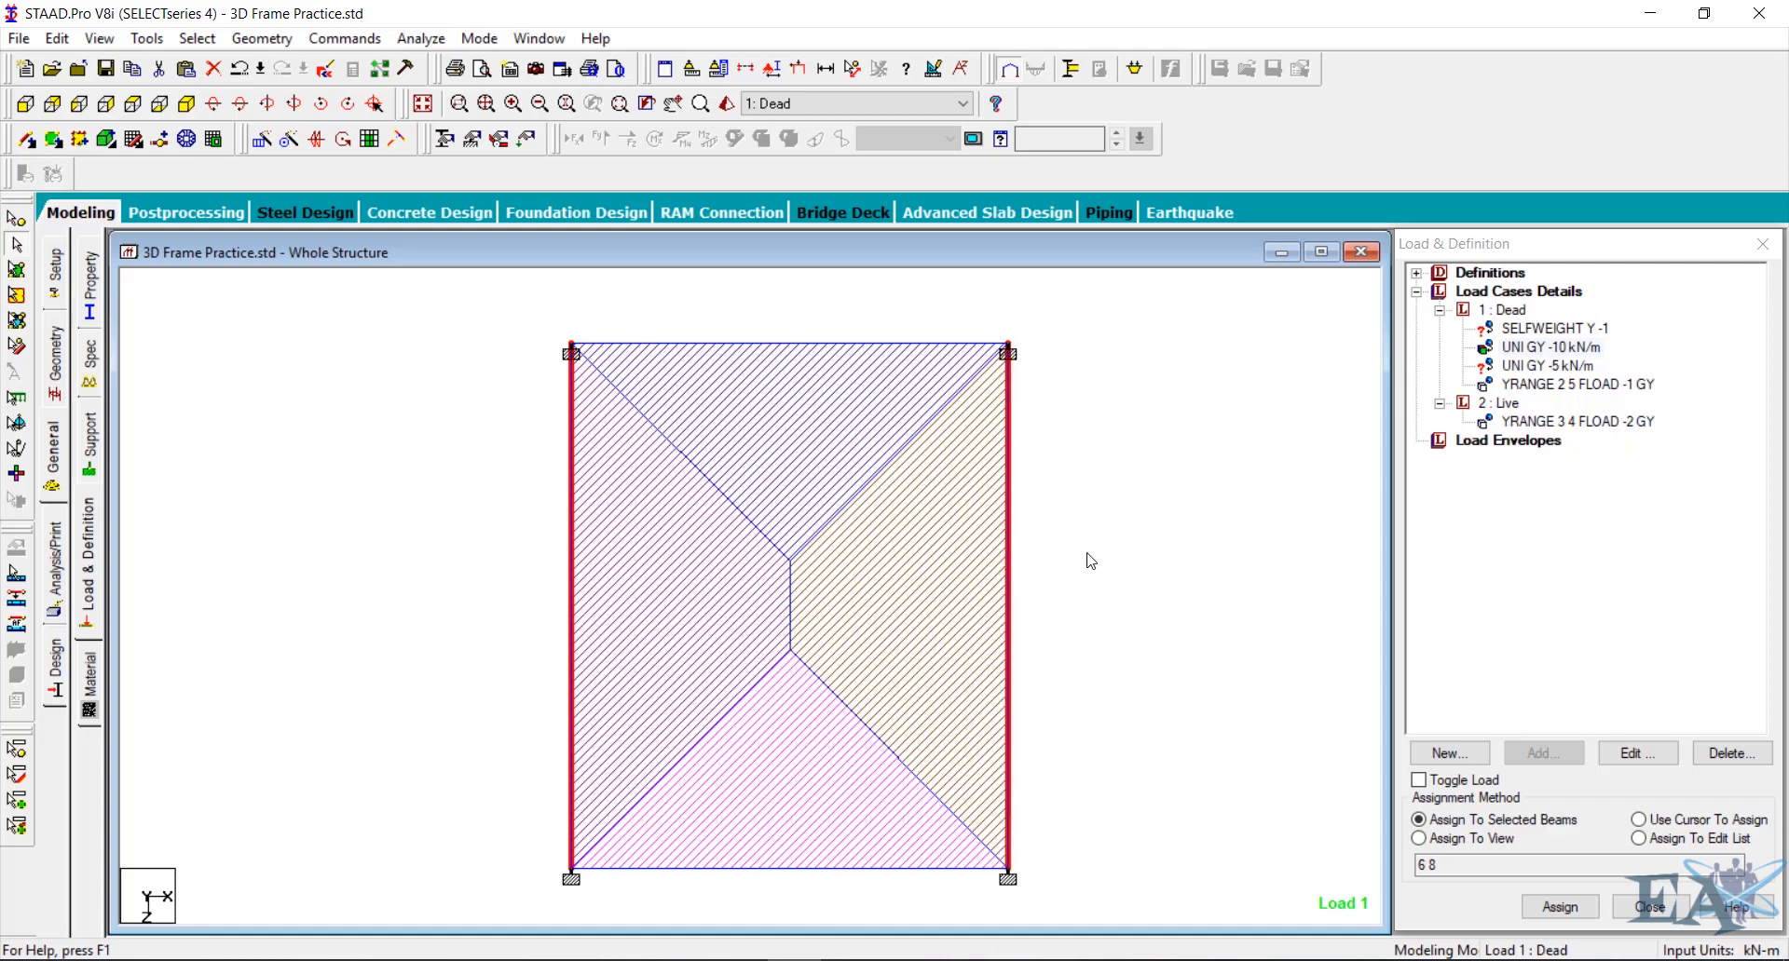
{"action": "left_click", "coordinate": [1547, 368]}
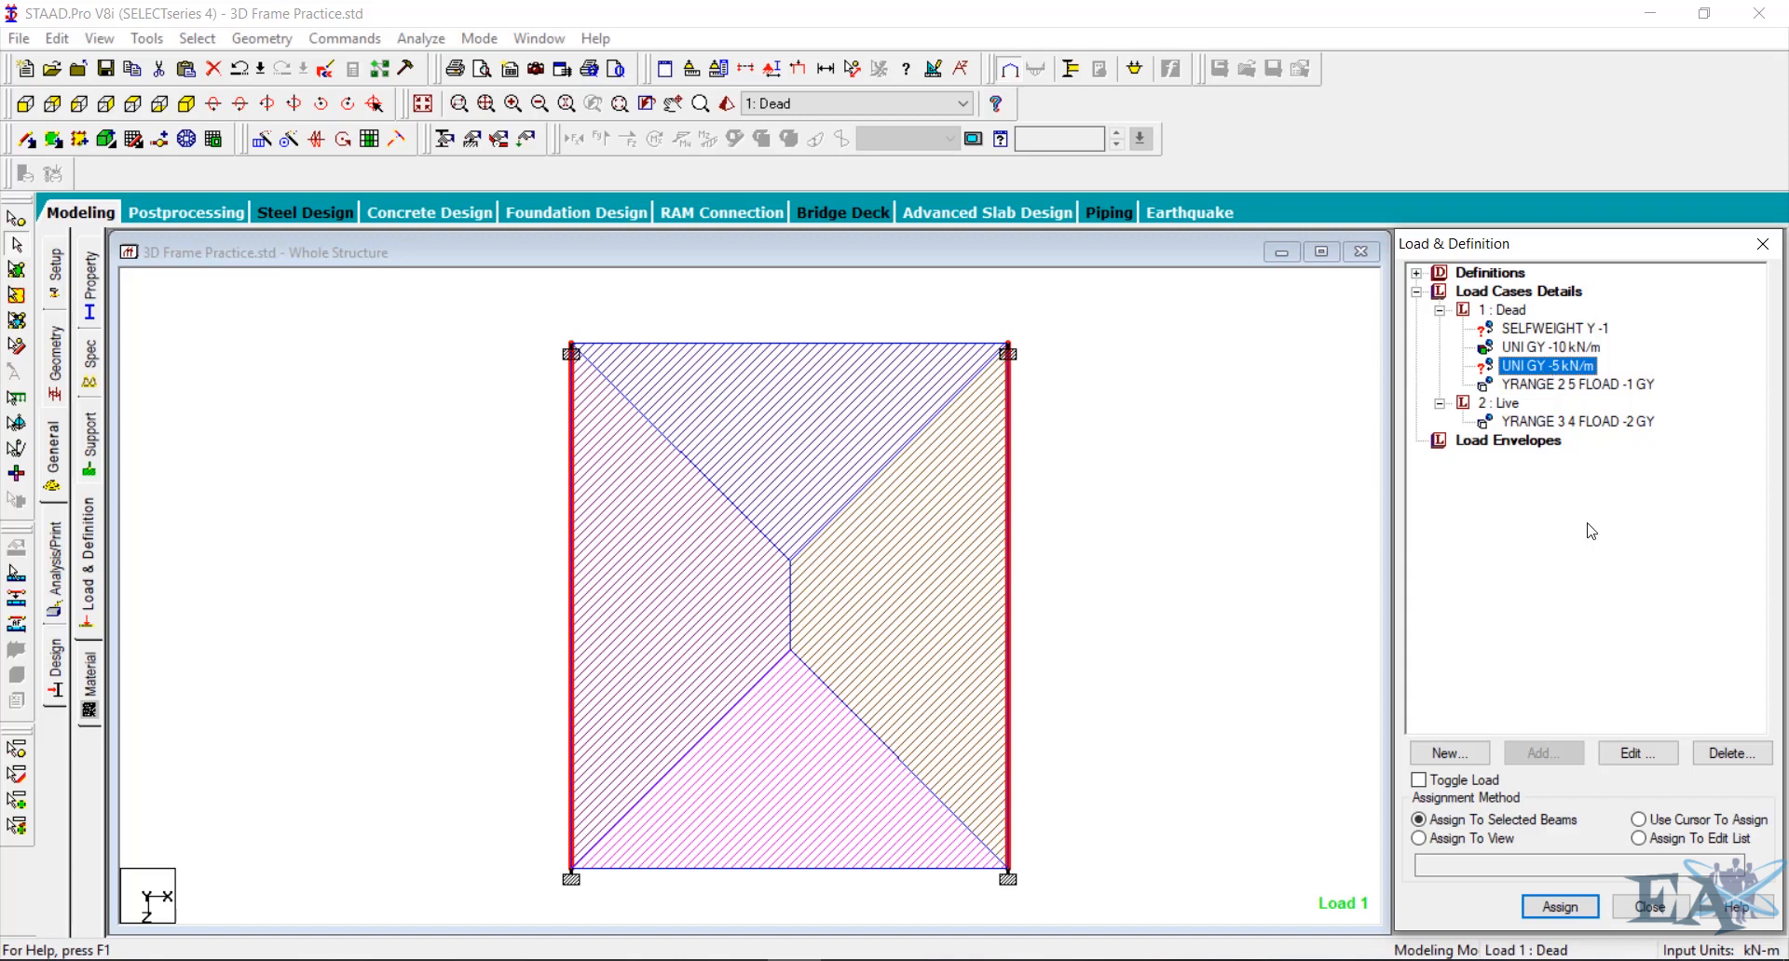
{"action": "left_click", "coordinate": [1577, 910]}
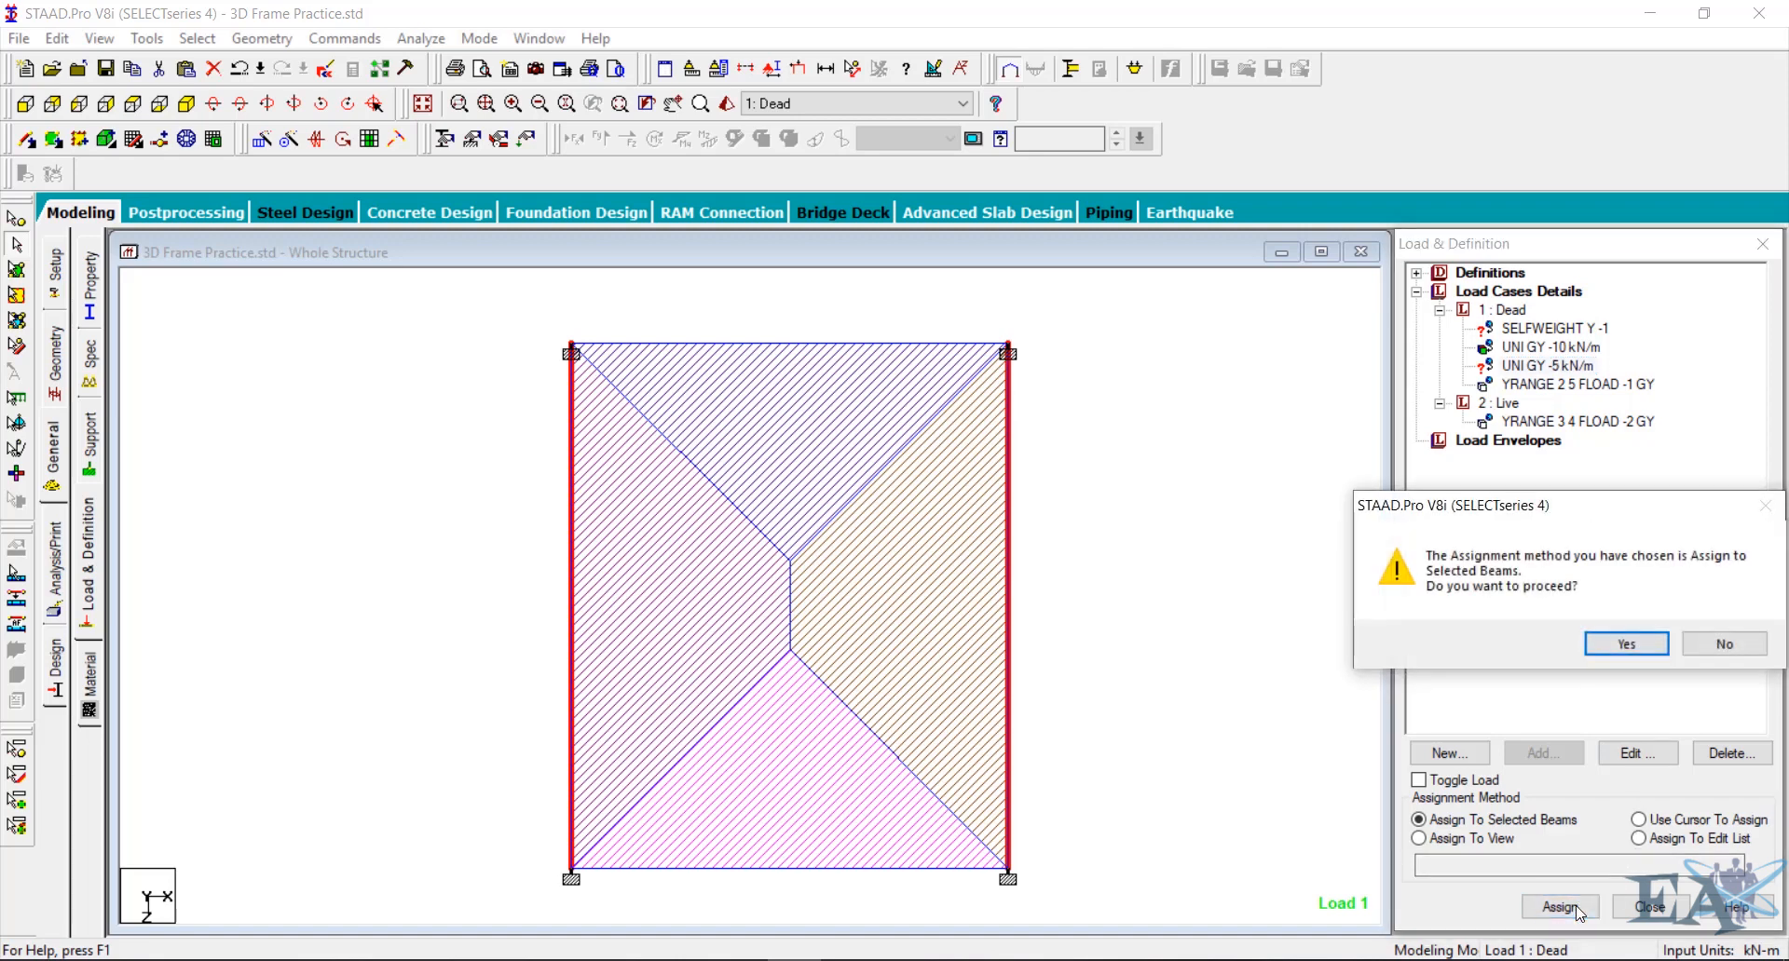
{"action": "left_click", "coordinate": [1621, 646]}
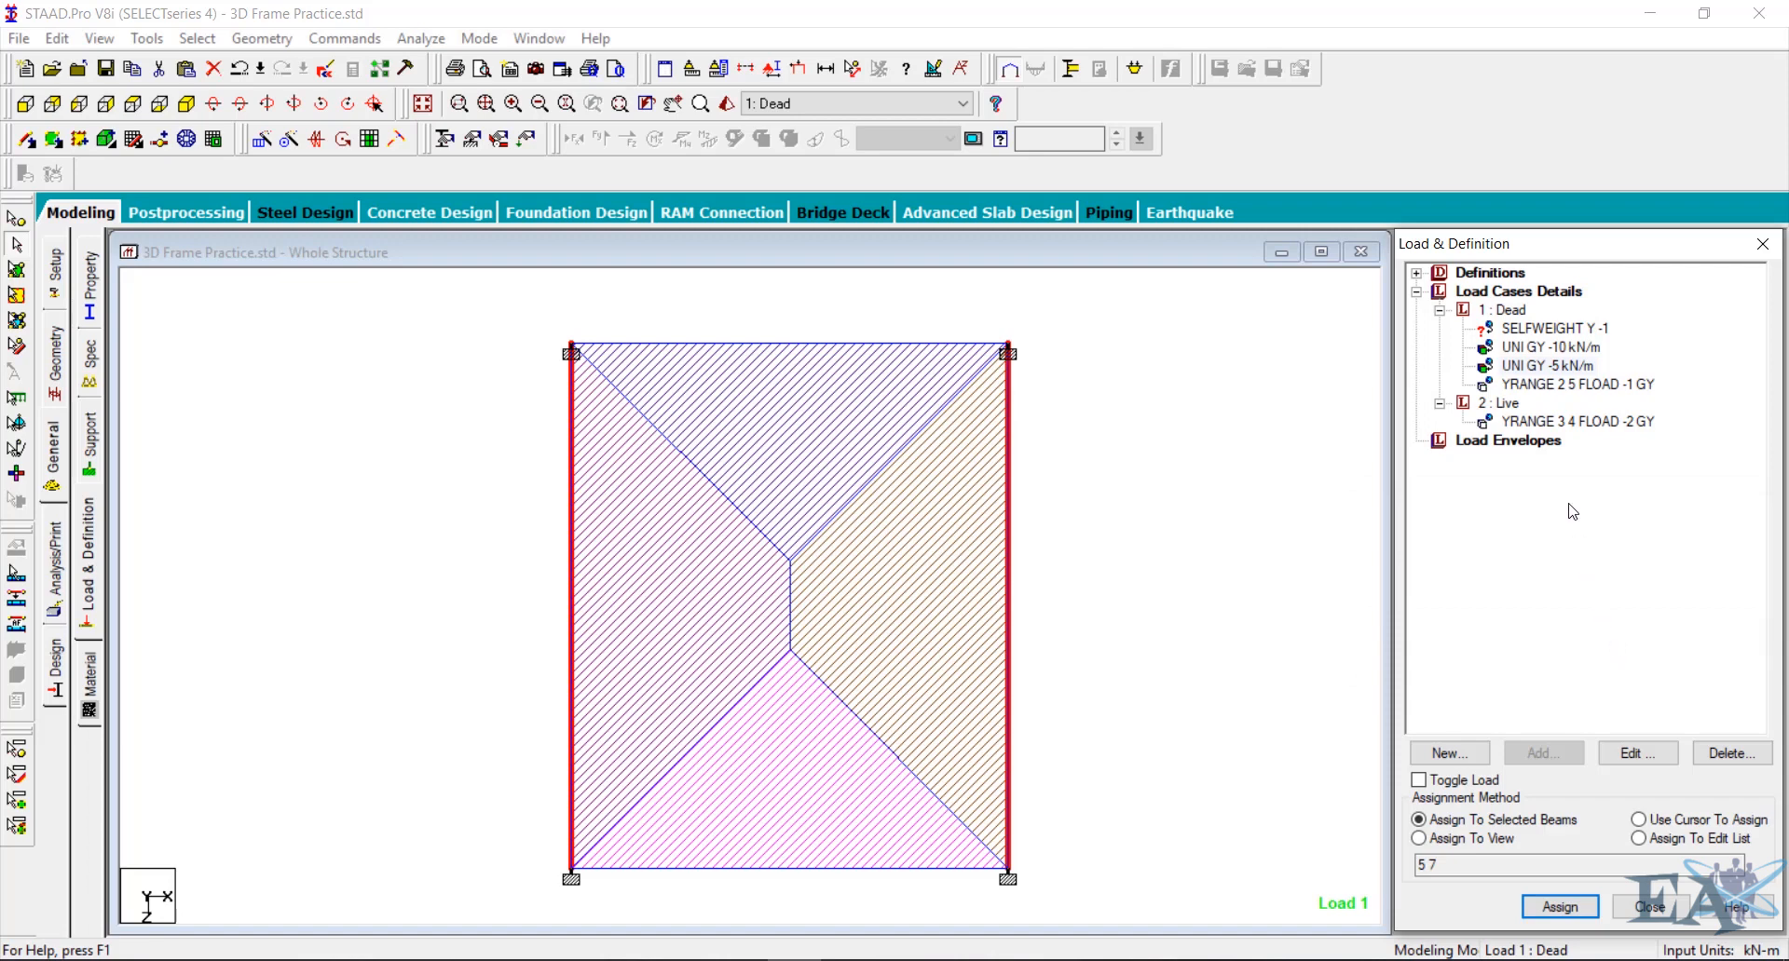
Assign the Dead case's selfweight to all members in the view and show the loaded frame in isometric view
{"action": "left_click", "coordinate": [1536, 334]}
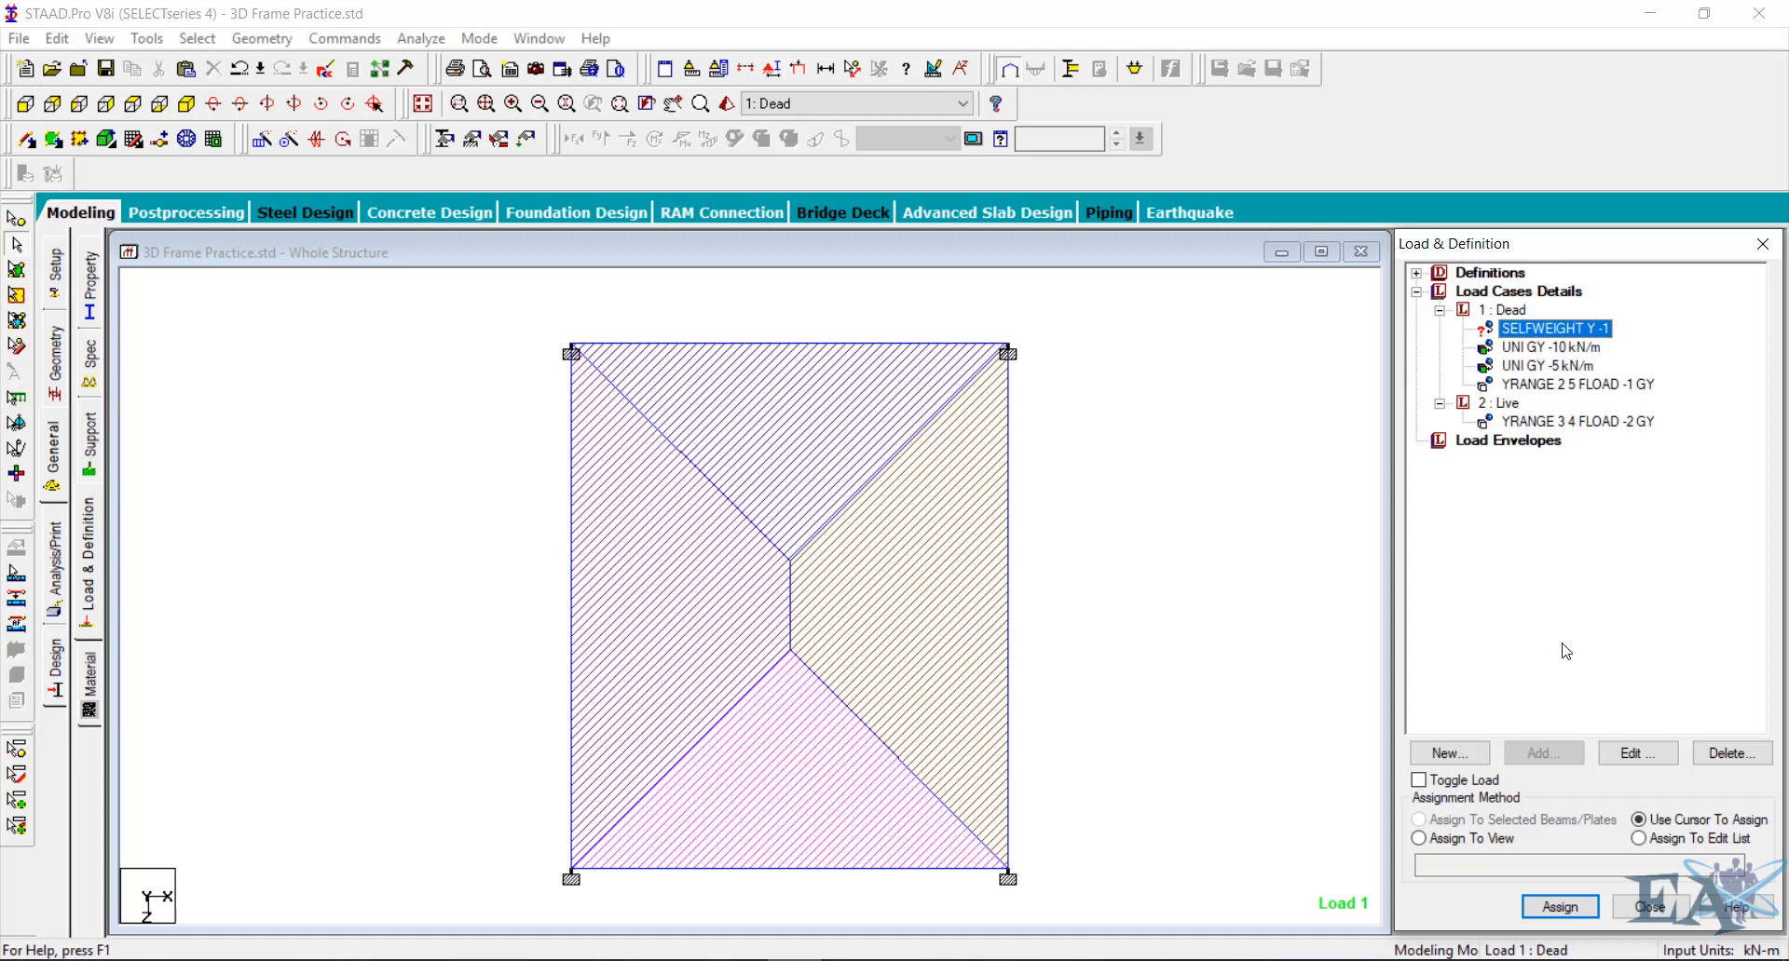
{"action": "left_click", "coordinate": [1476, 840]}
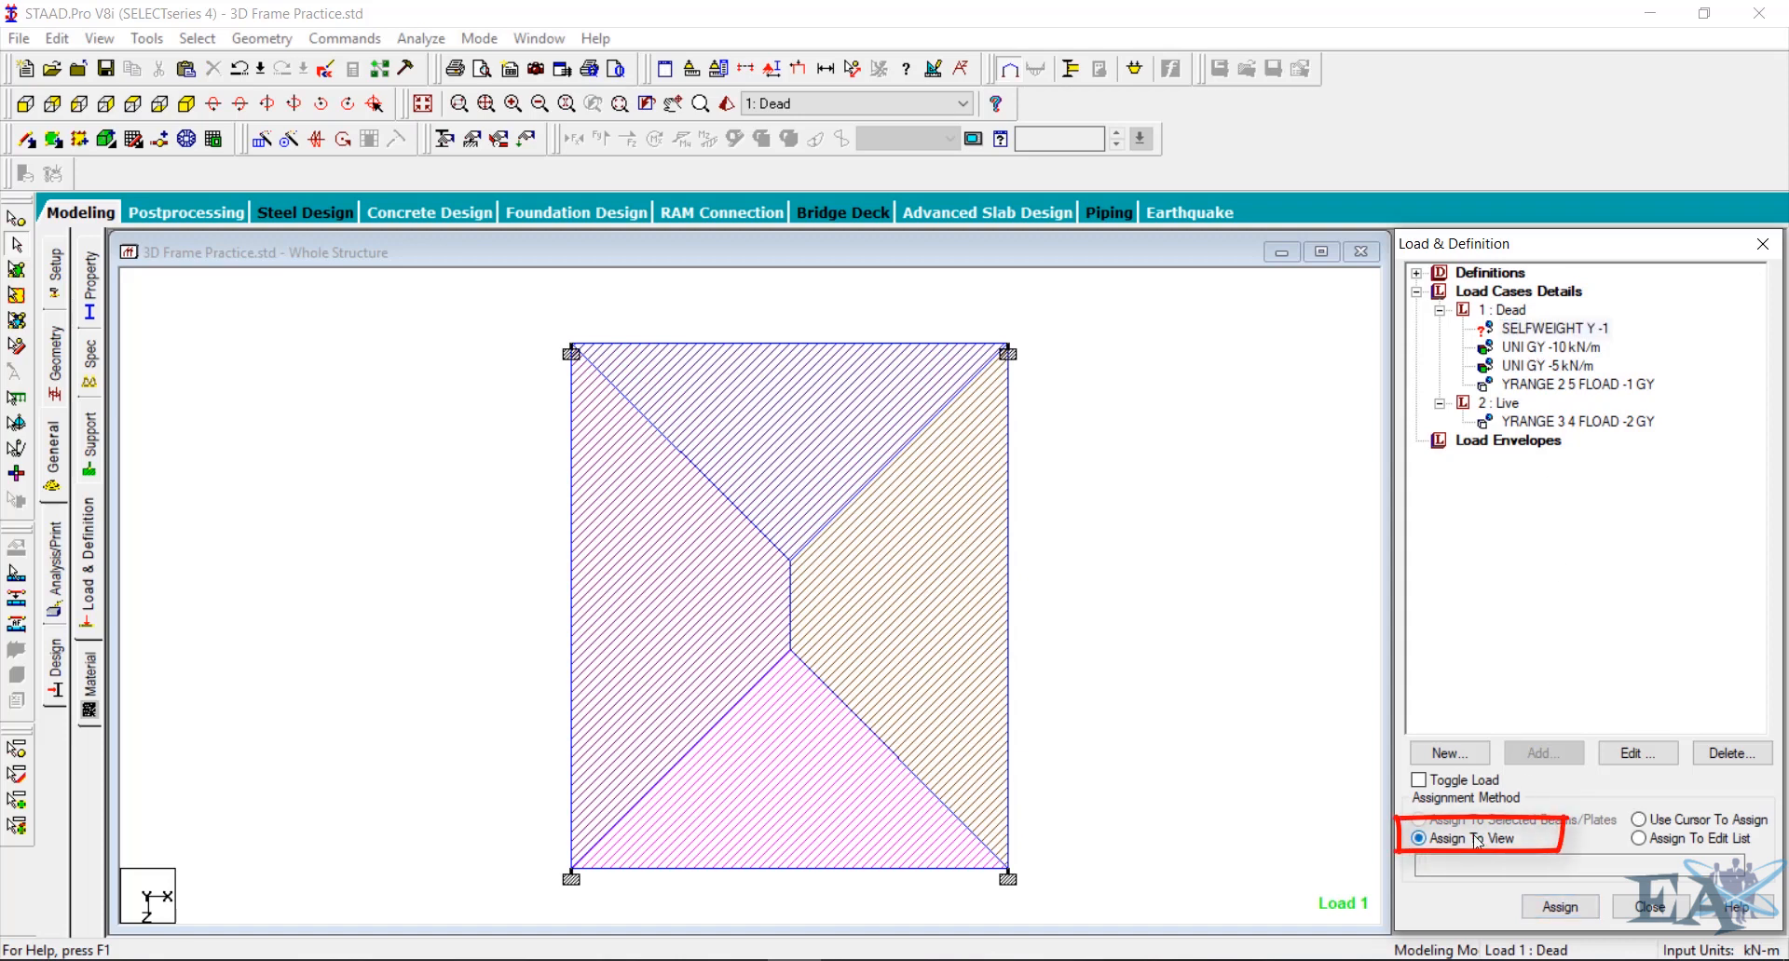
{"action": "left_click", "coordinate": [1559, 909]}
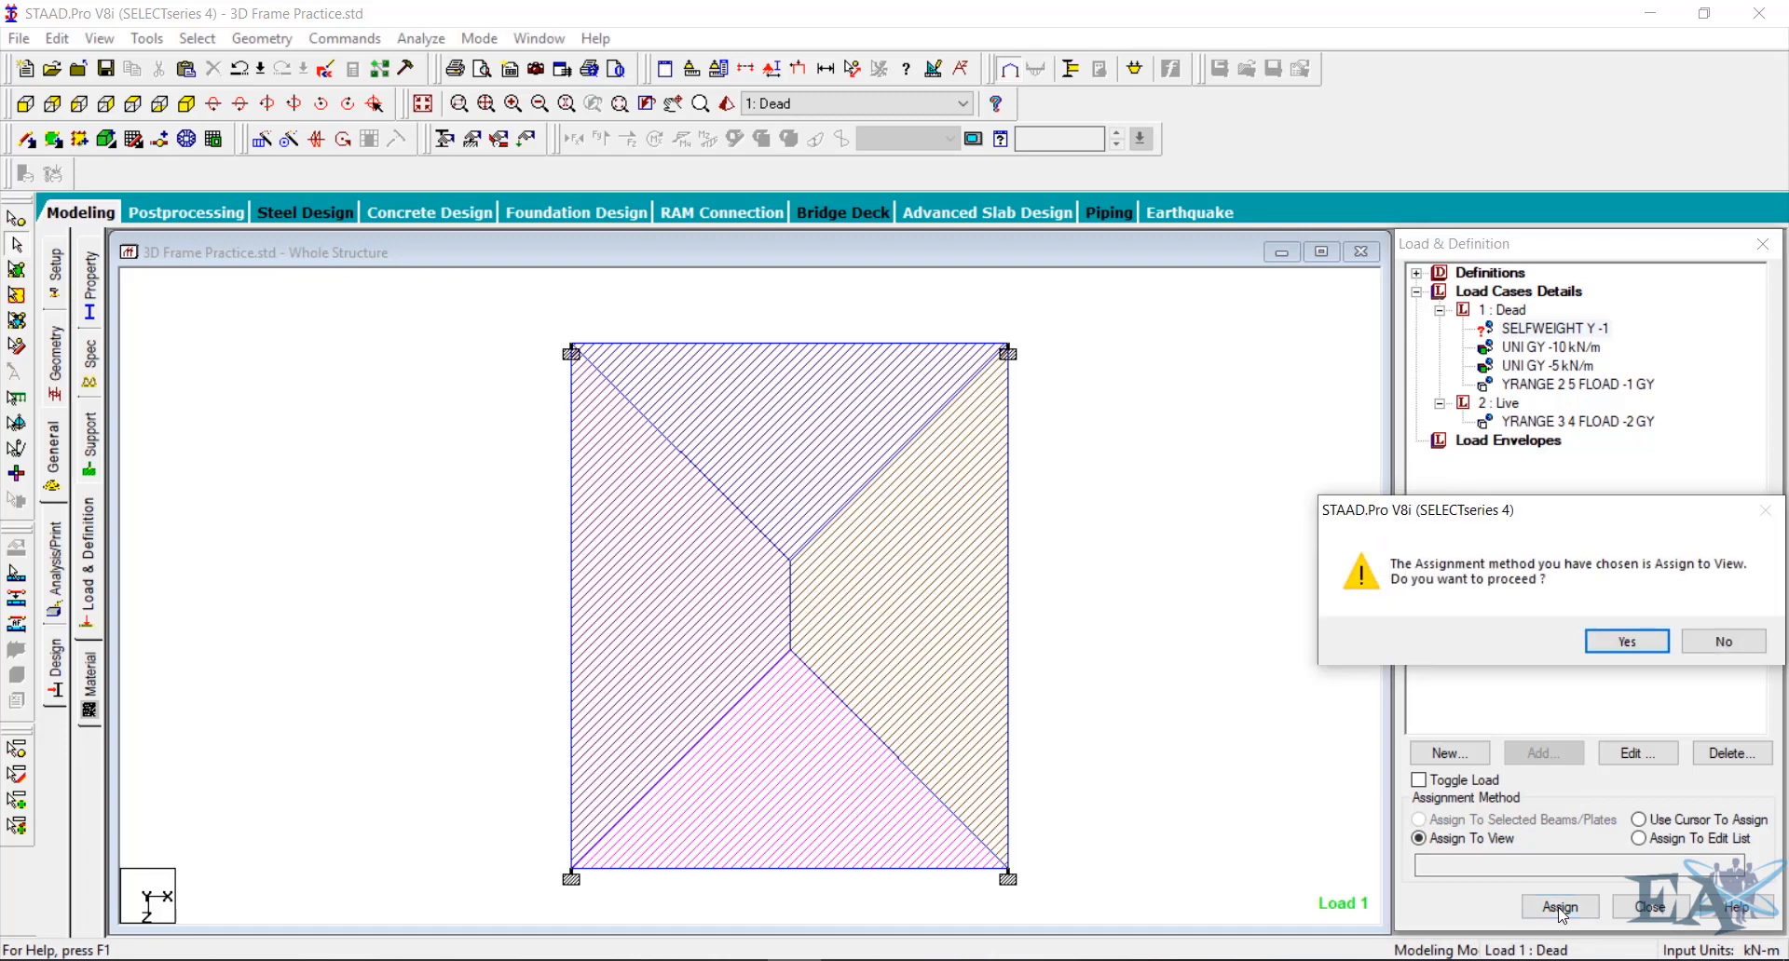
{"action": "left_click", "coordinate": [1626, 643]}
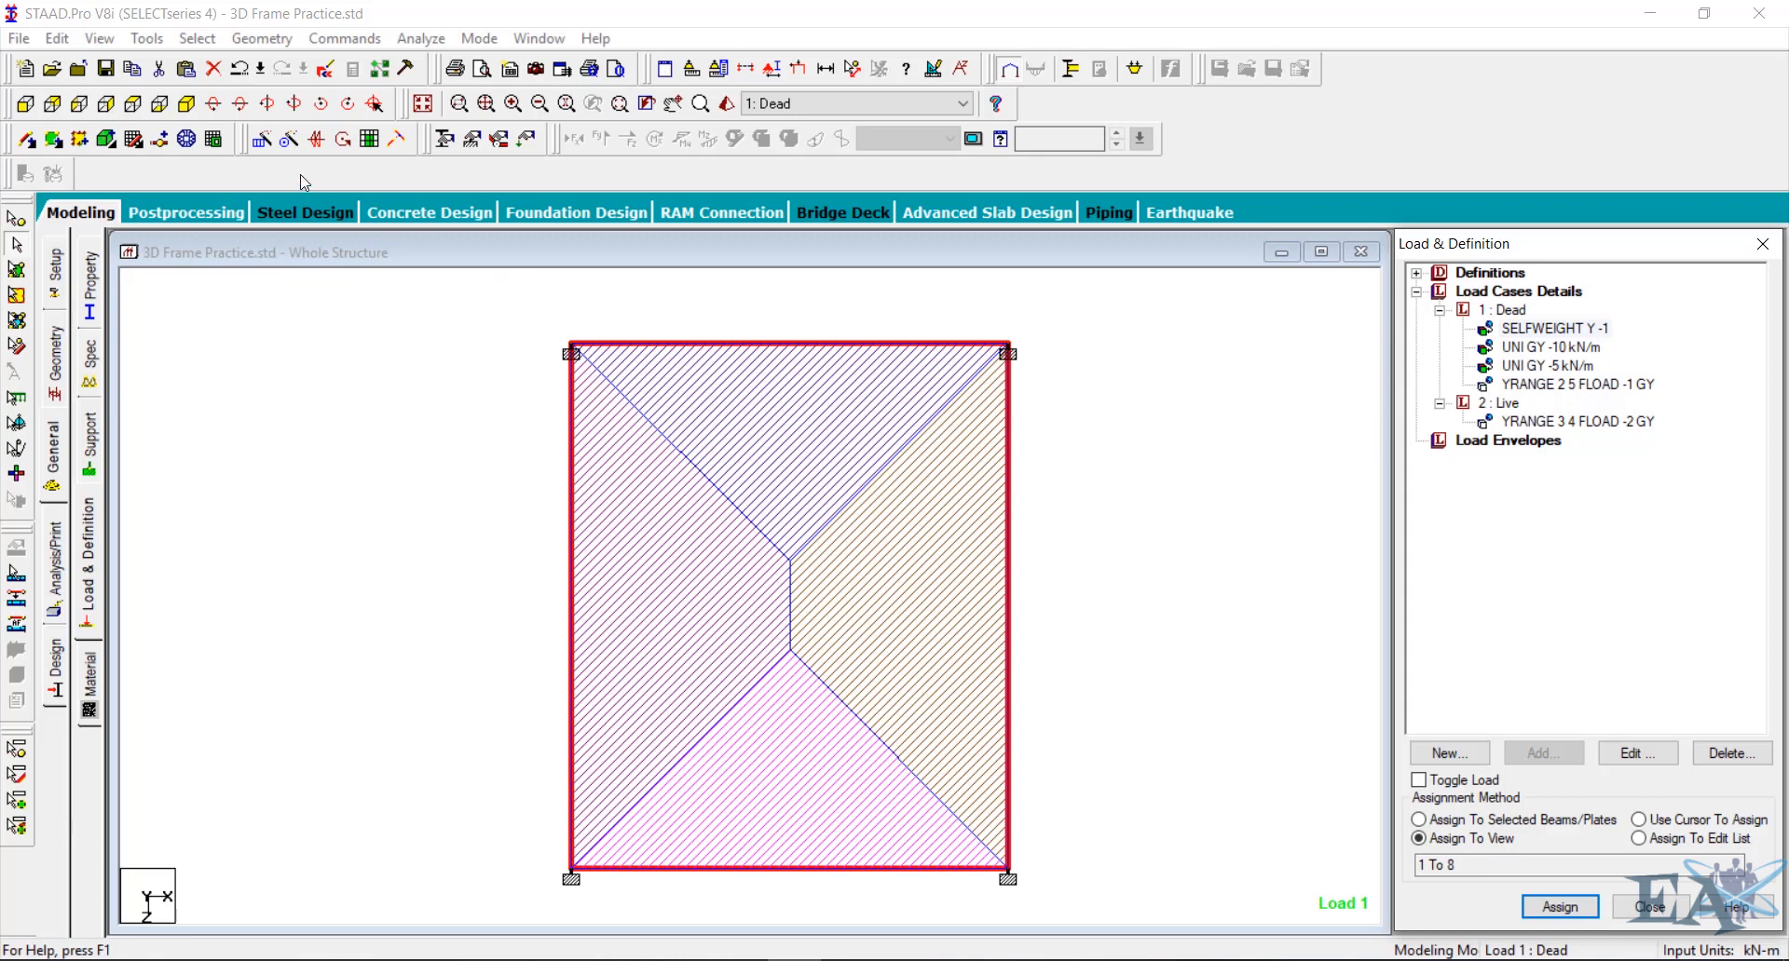
{"action": "left_click", "coordinate": [188, 103]}
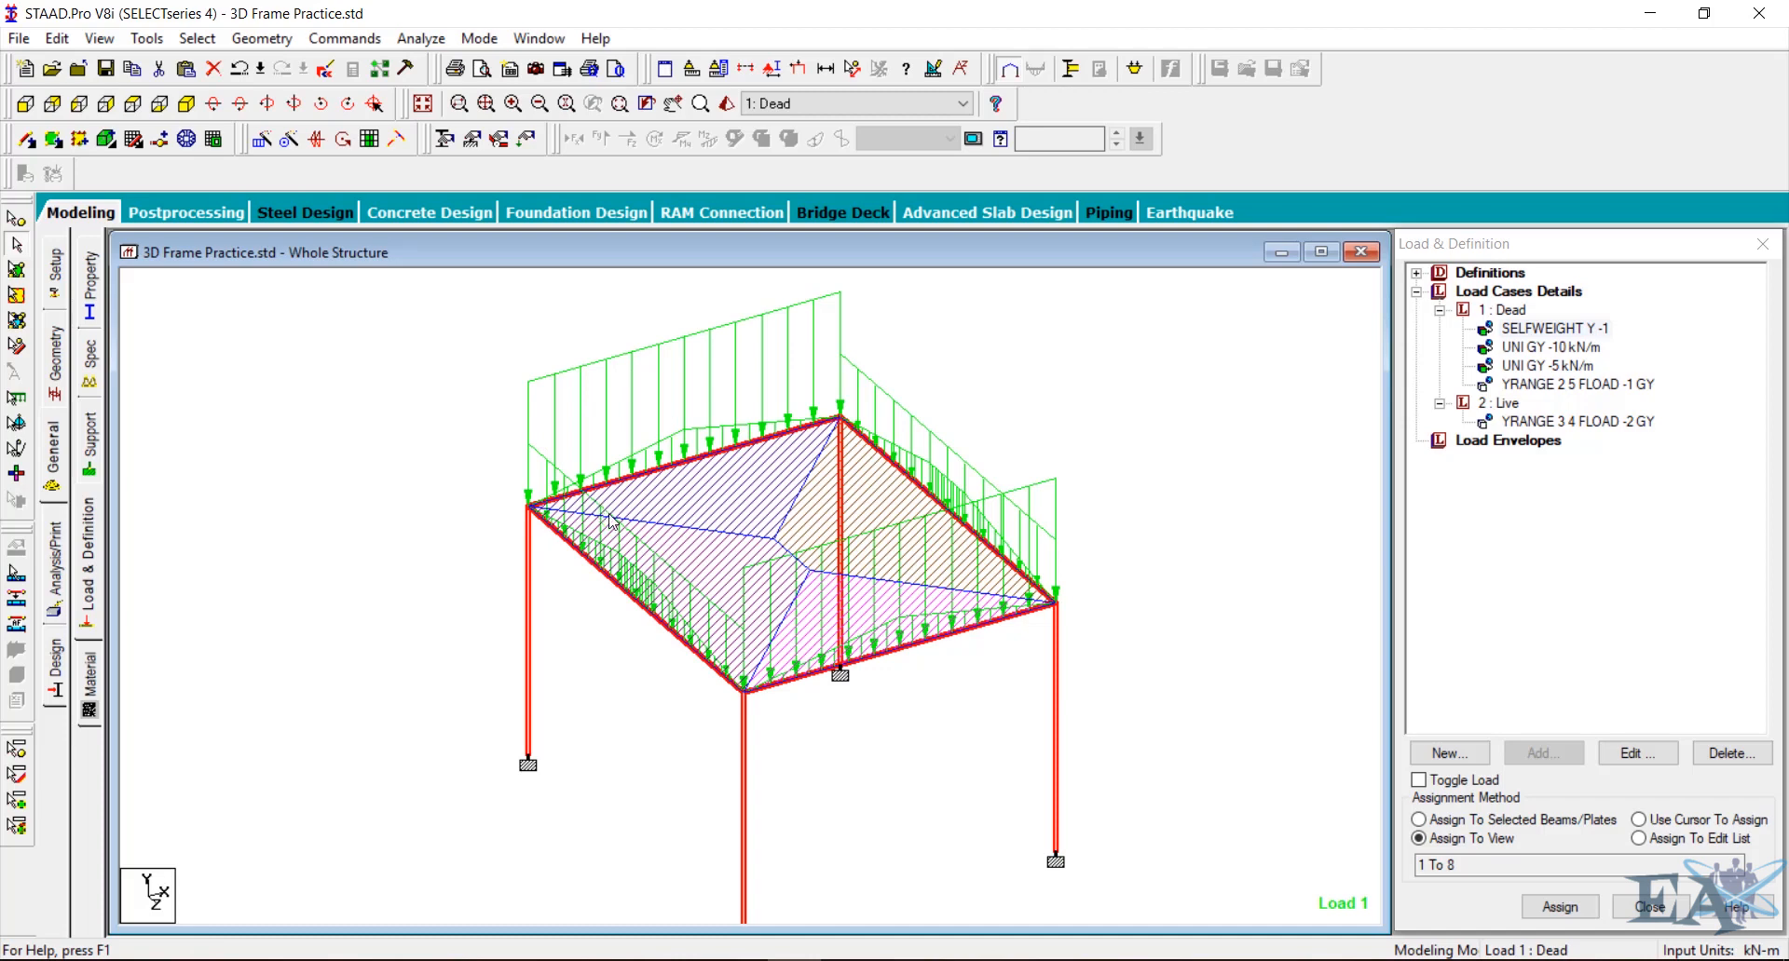
{"action": "middle_click_drag", "start_coordinate": [750, 567], "coordinate": [673, 500]}
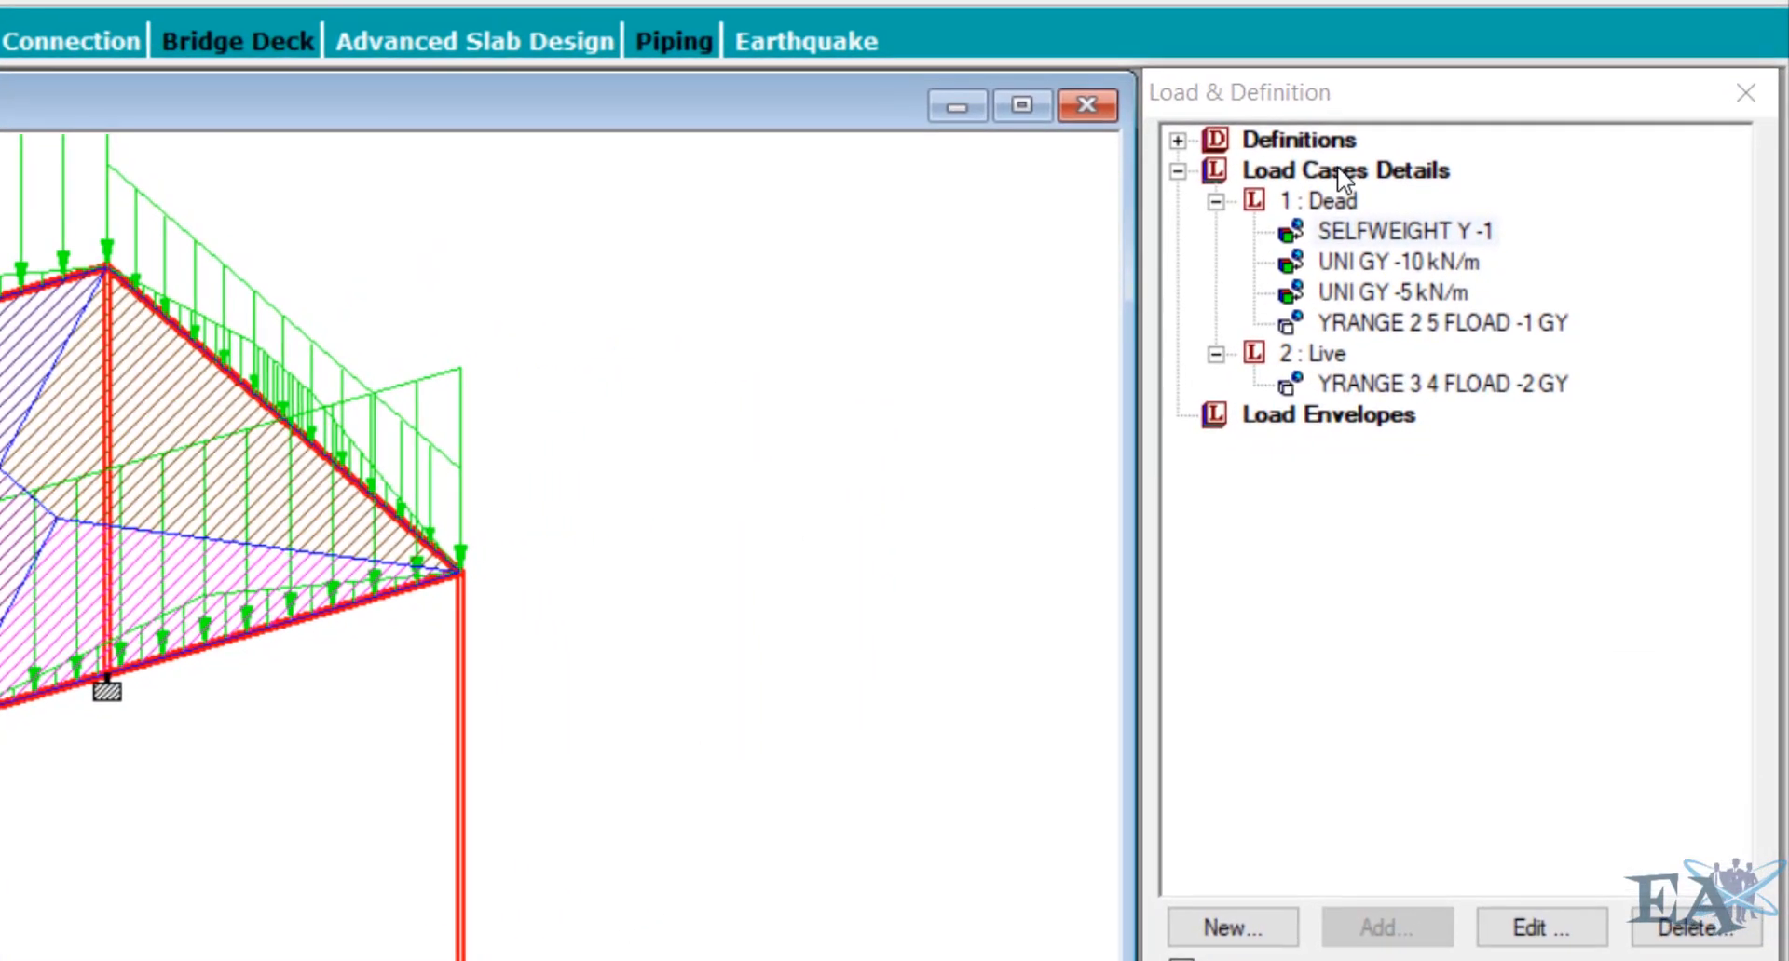
Start defining Normal load combination 3 under the load cases and set its default factor to 1.5
{"action": "left_click", "coordinate": [1338, 171]}
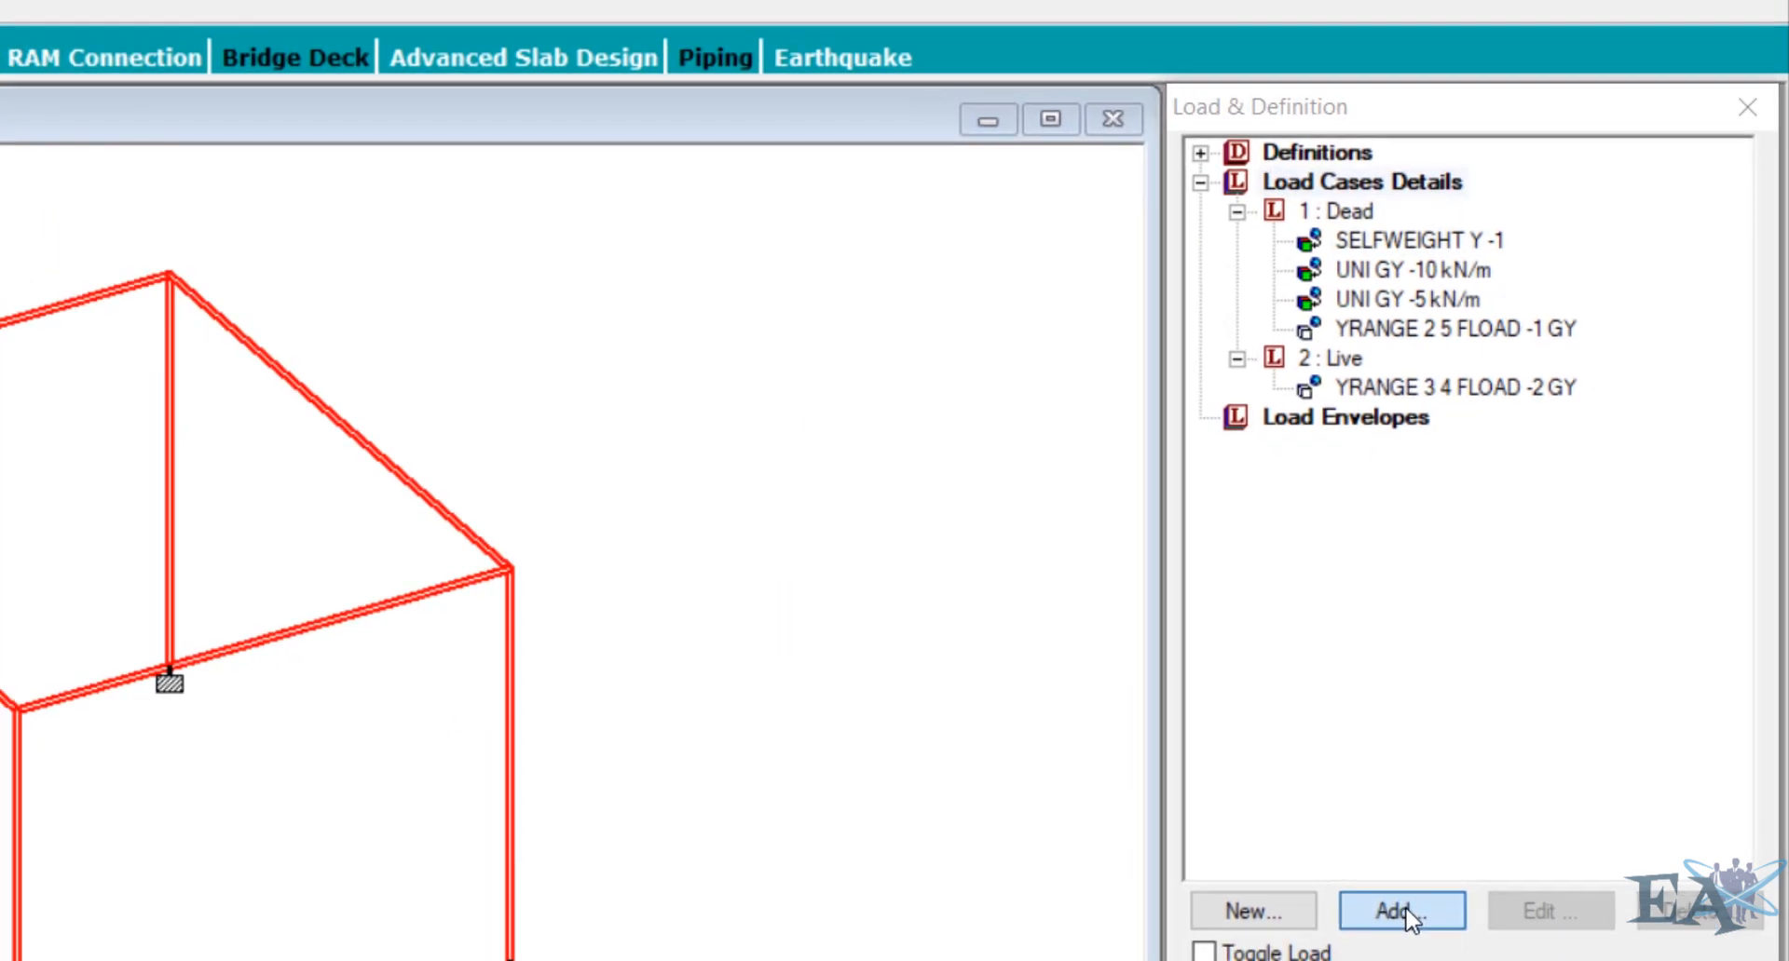
{"action": "left_click", "coordinate": [1388, 929]}
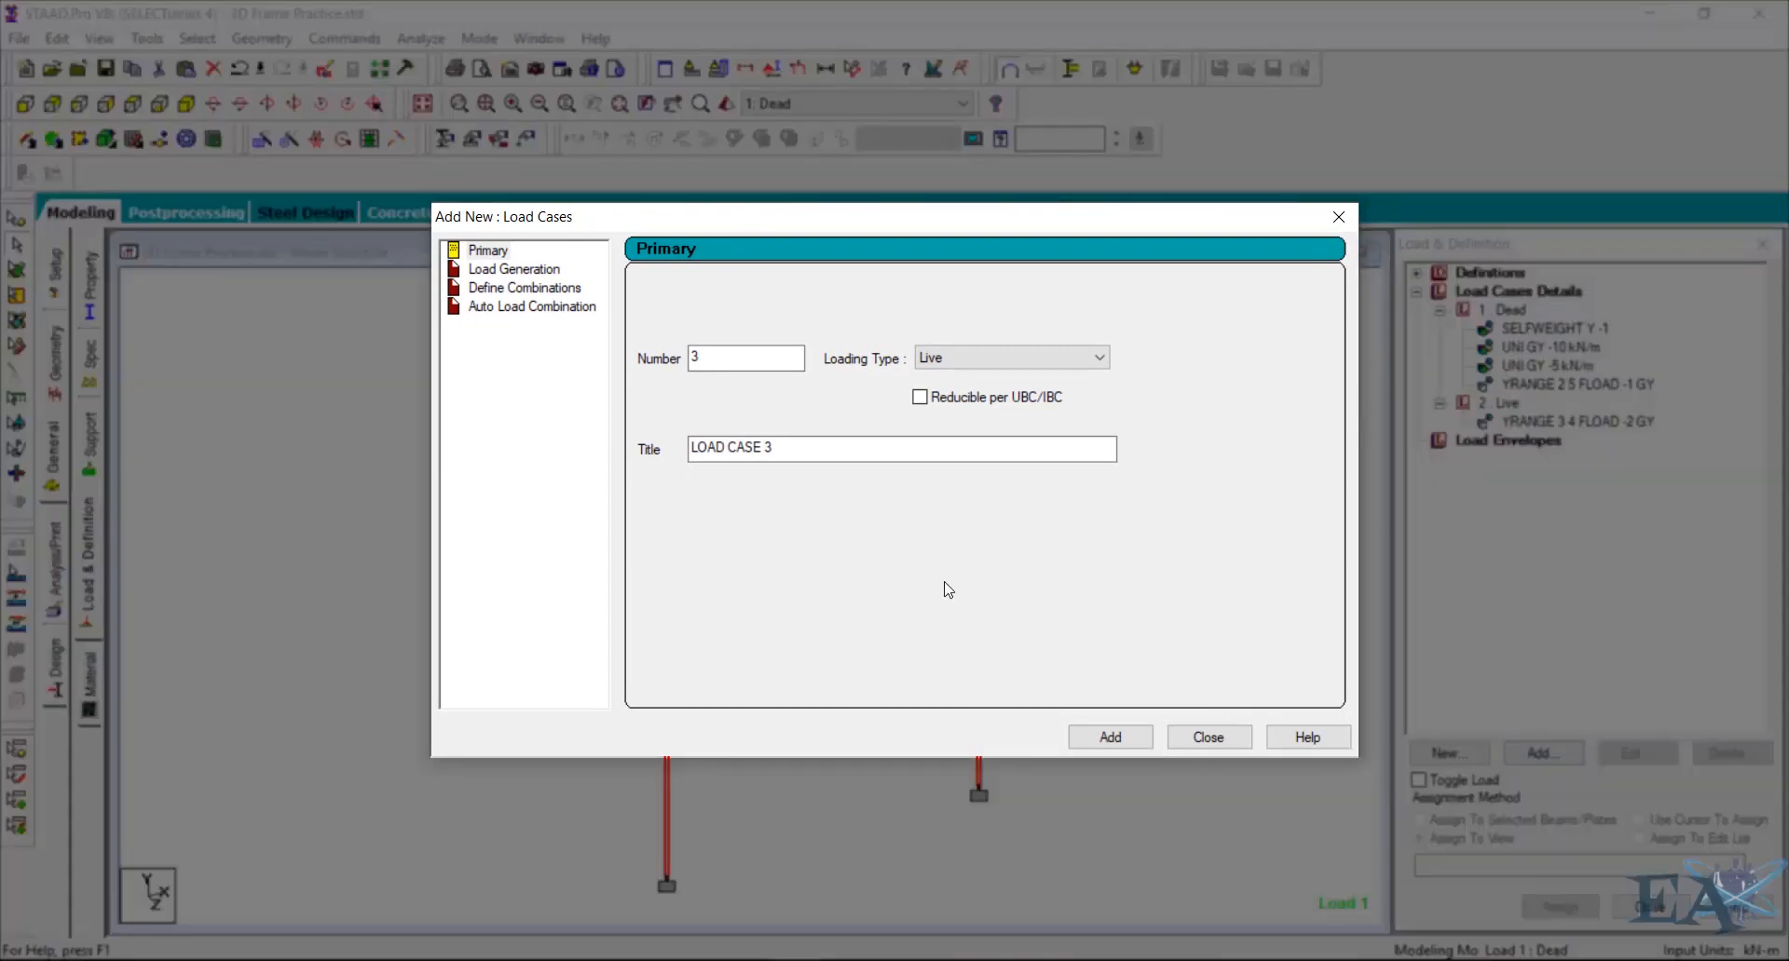
{"action": "left_click", "coordinate": [524, 288]}
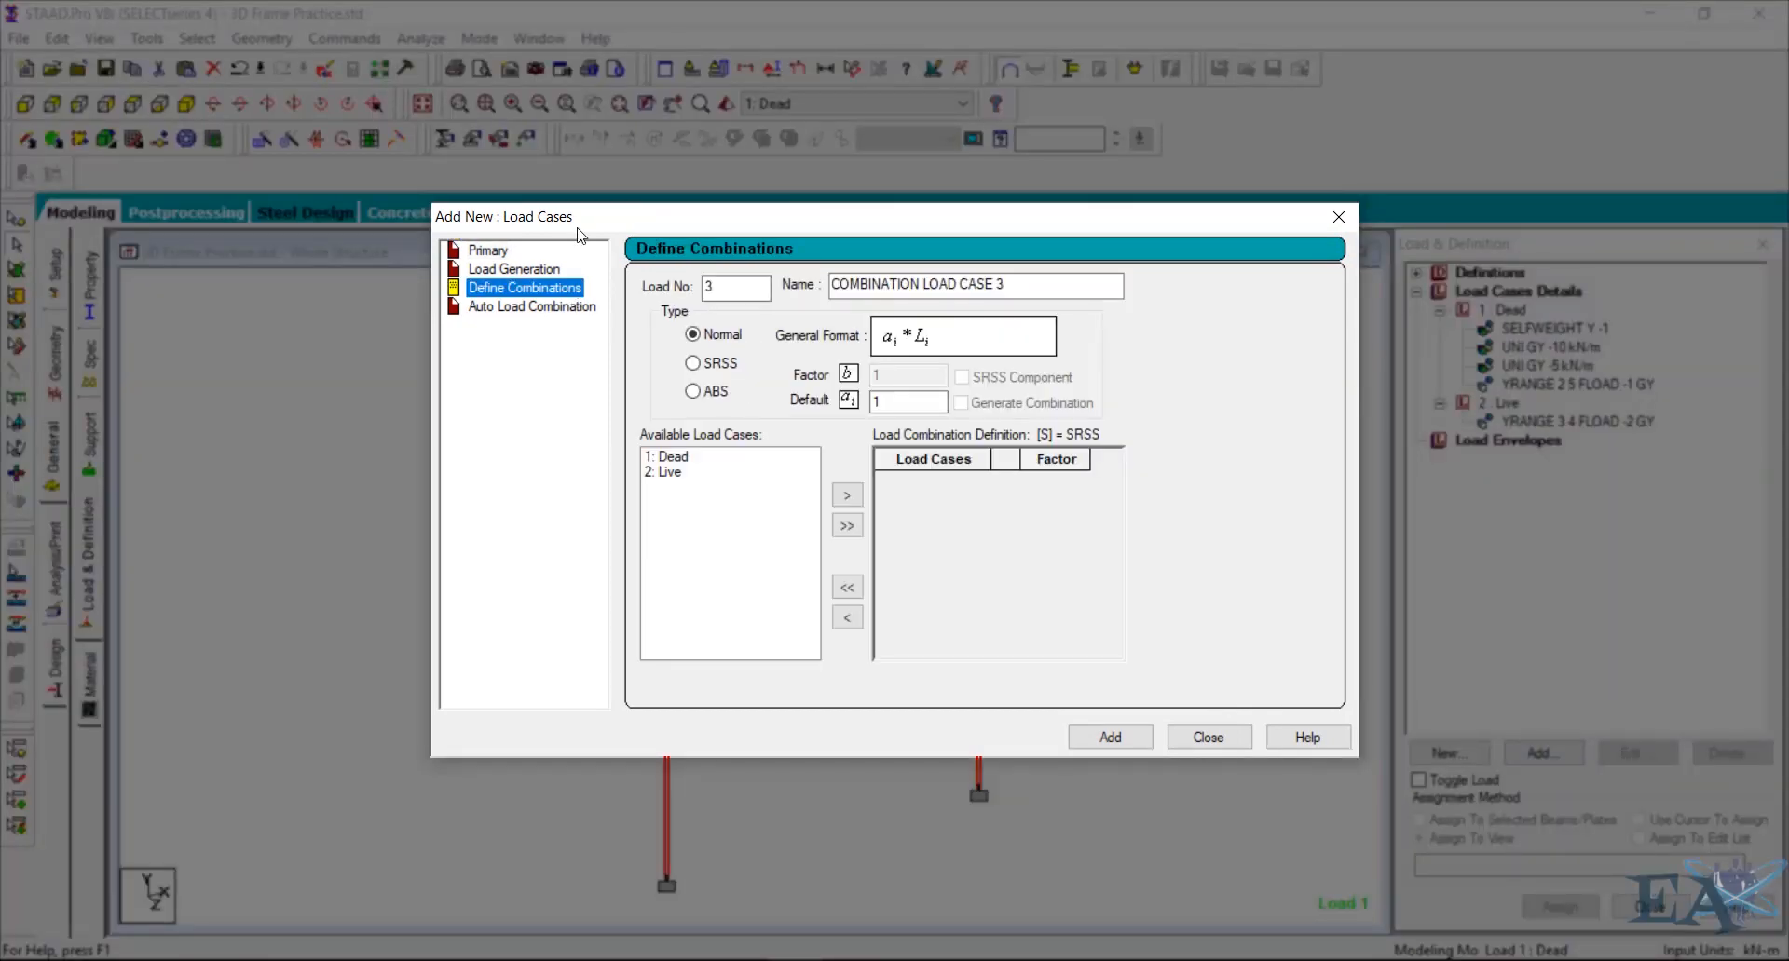
{"action": "left_click_drag", "start_coordinate": [583, 224], "coordinate": [1018, 183]}
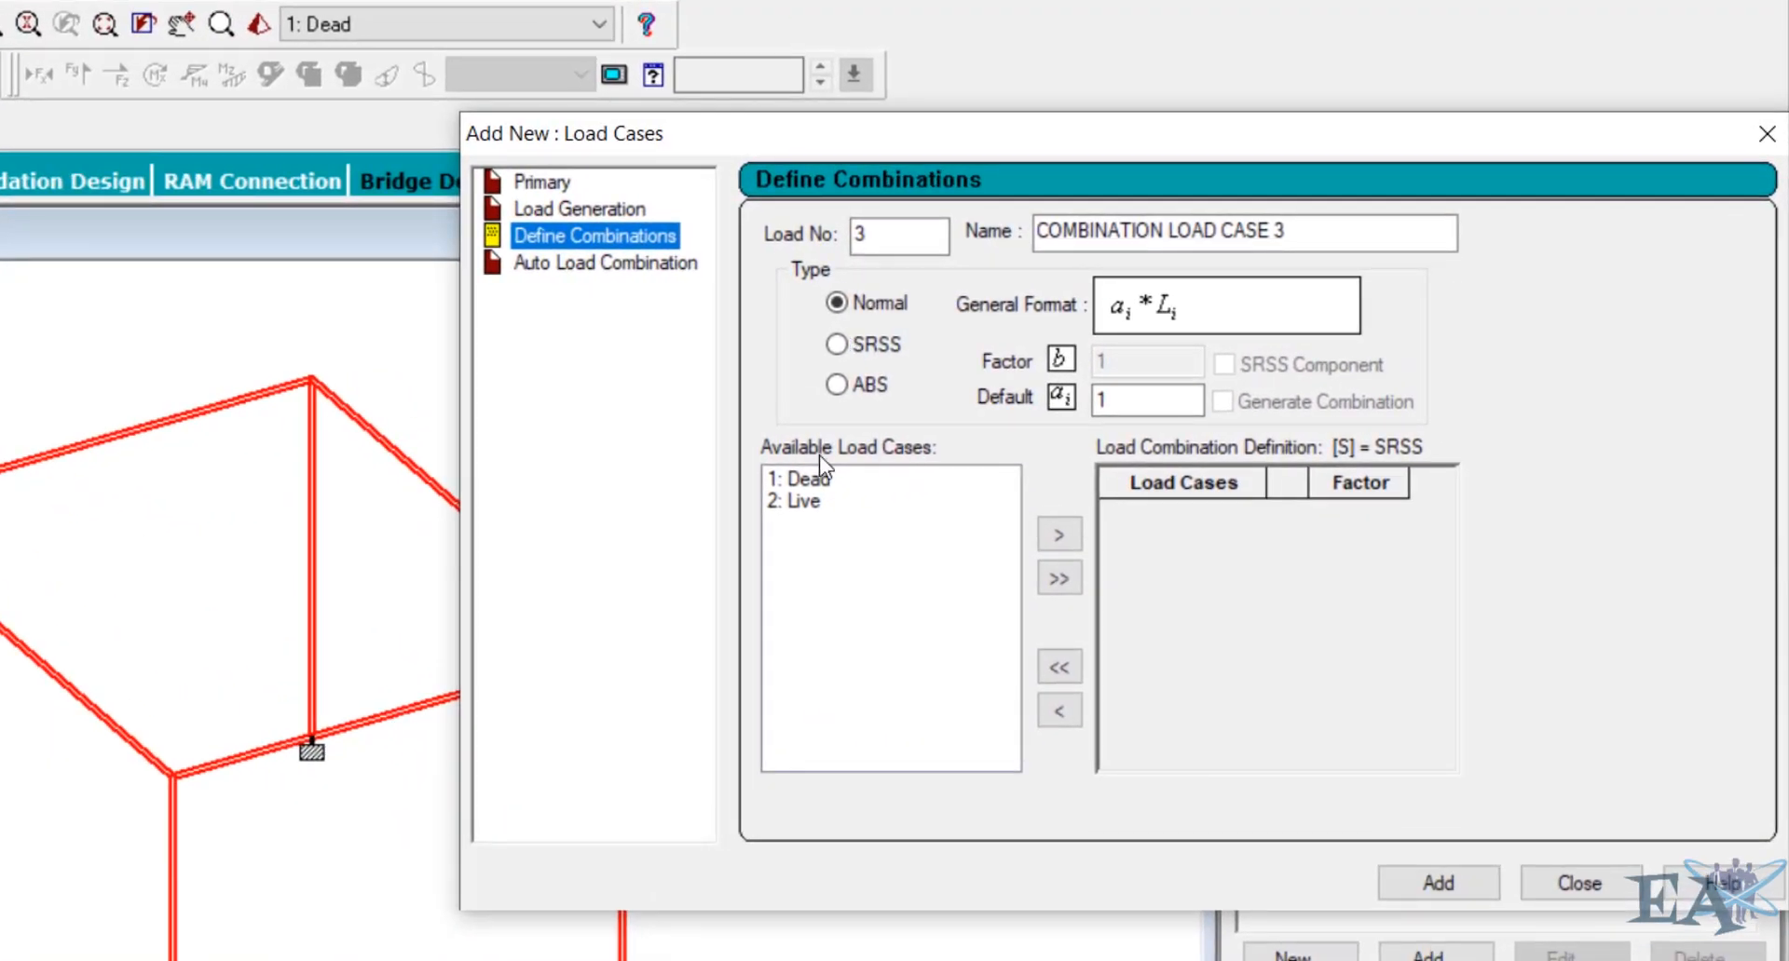
{"action": "left_click", "coordinate": [803, 483]}
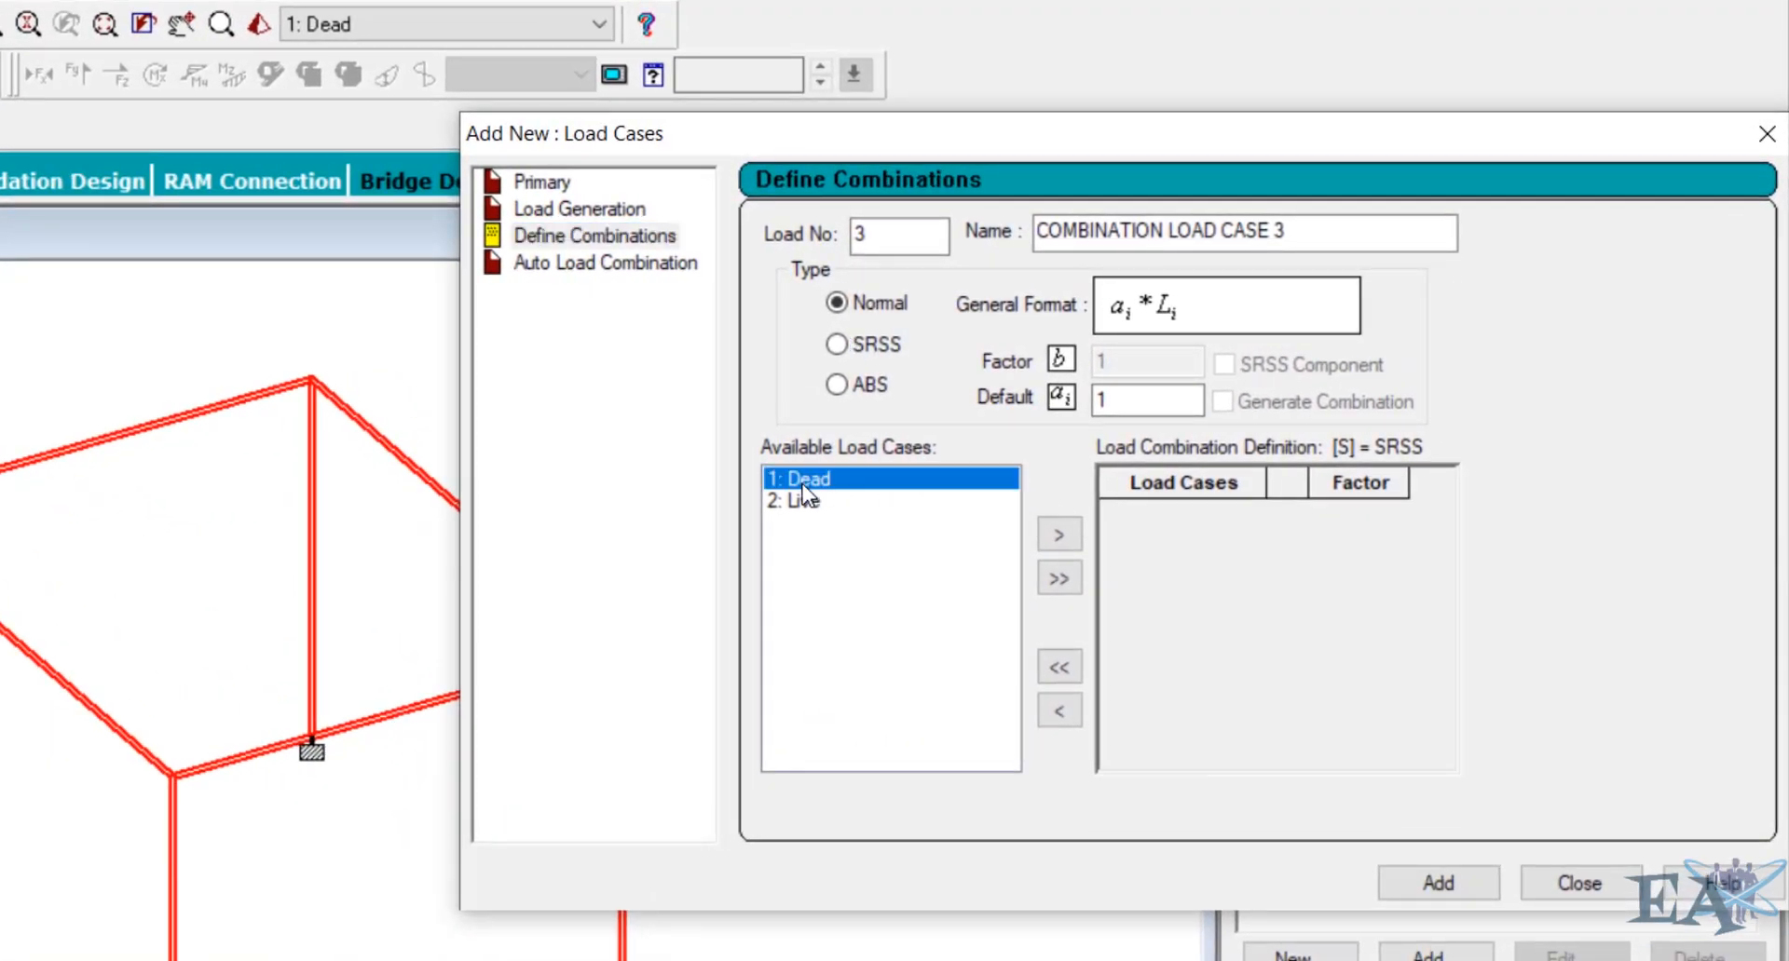
{"action": "left_click", "coordinate": [1154, 401]}
{"action": "type", "text": ".5"}
Name load combination 3 "1.5 (DL+LL)"
{"action": "left_click_drag", "start_coordinate": [1337, 230], "coordinate": [985, 281]}
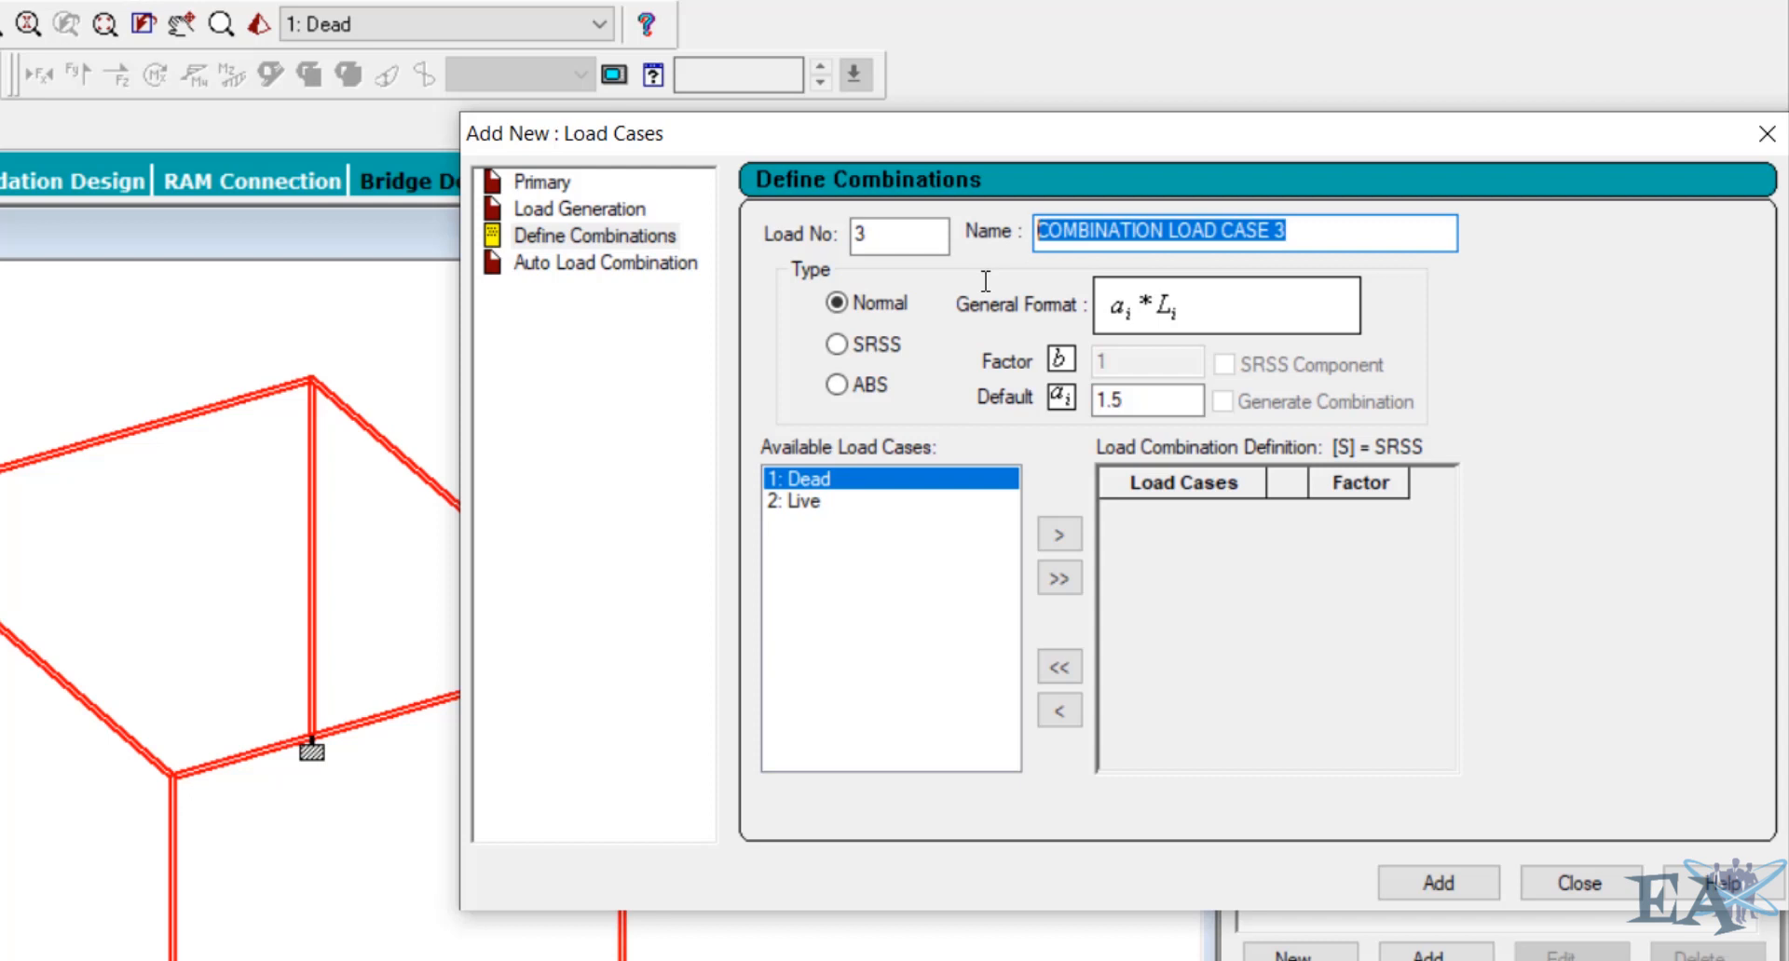
{"action": "type", "text": "1.5 "}
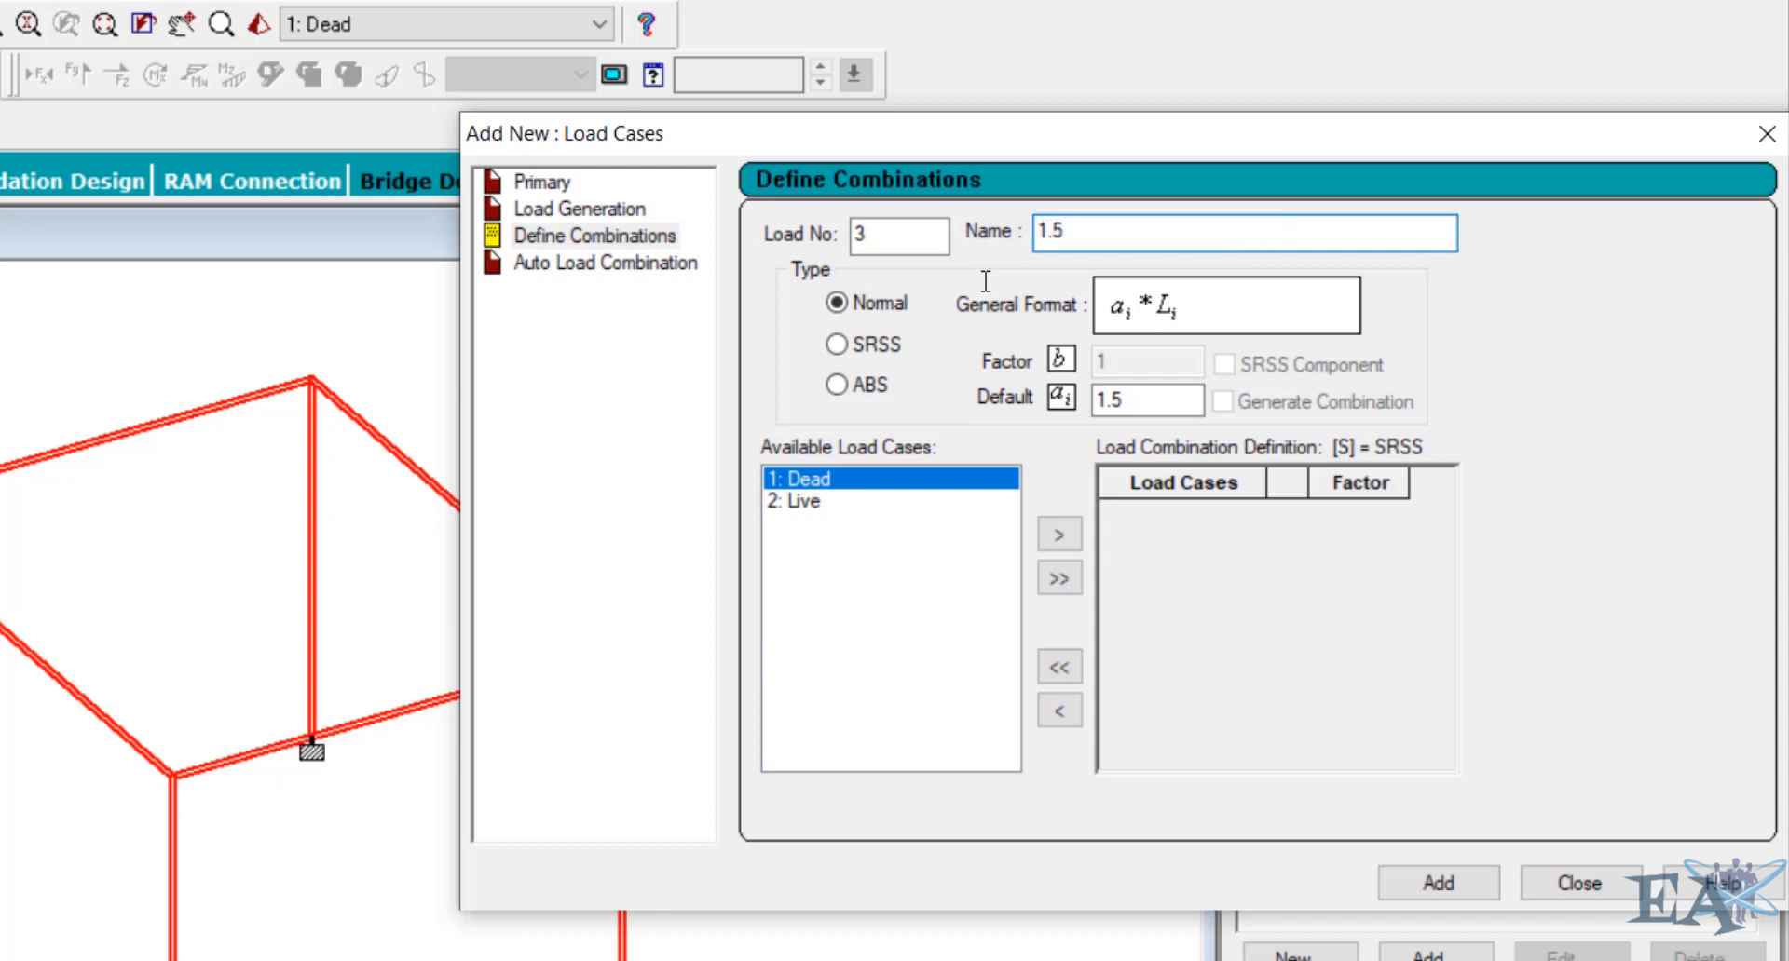
{"action": "type", "text": "D"}
{"action": "key", "text": "BackSpace"}
{"action": "type", "text": "(DL+LL)"}
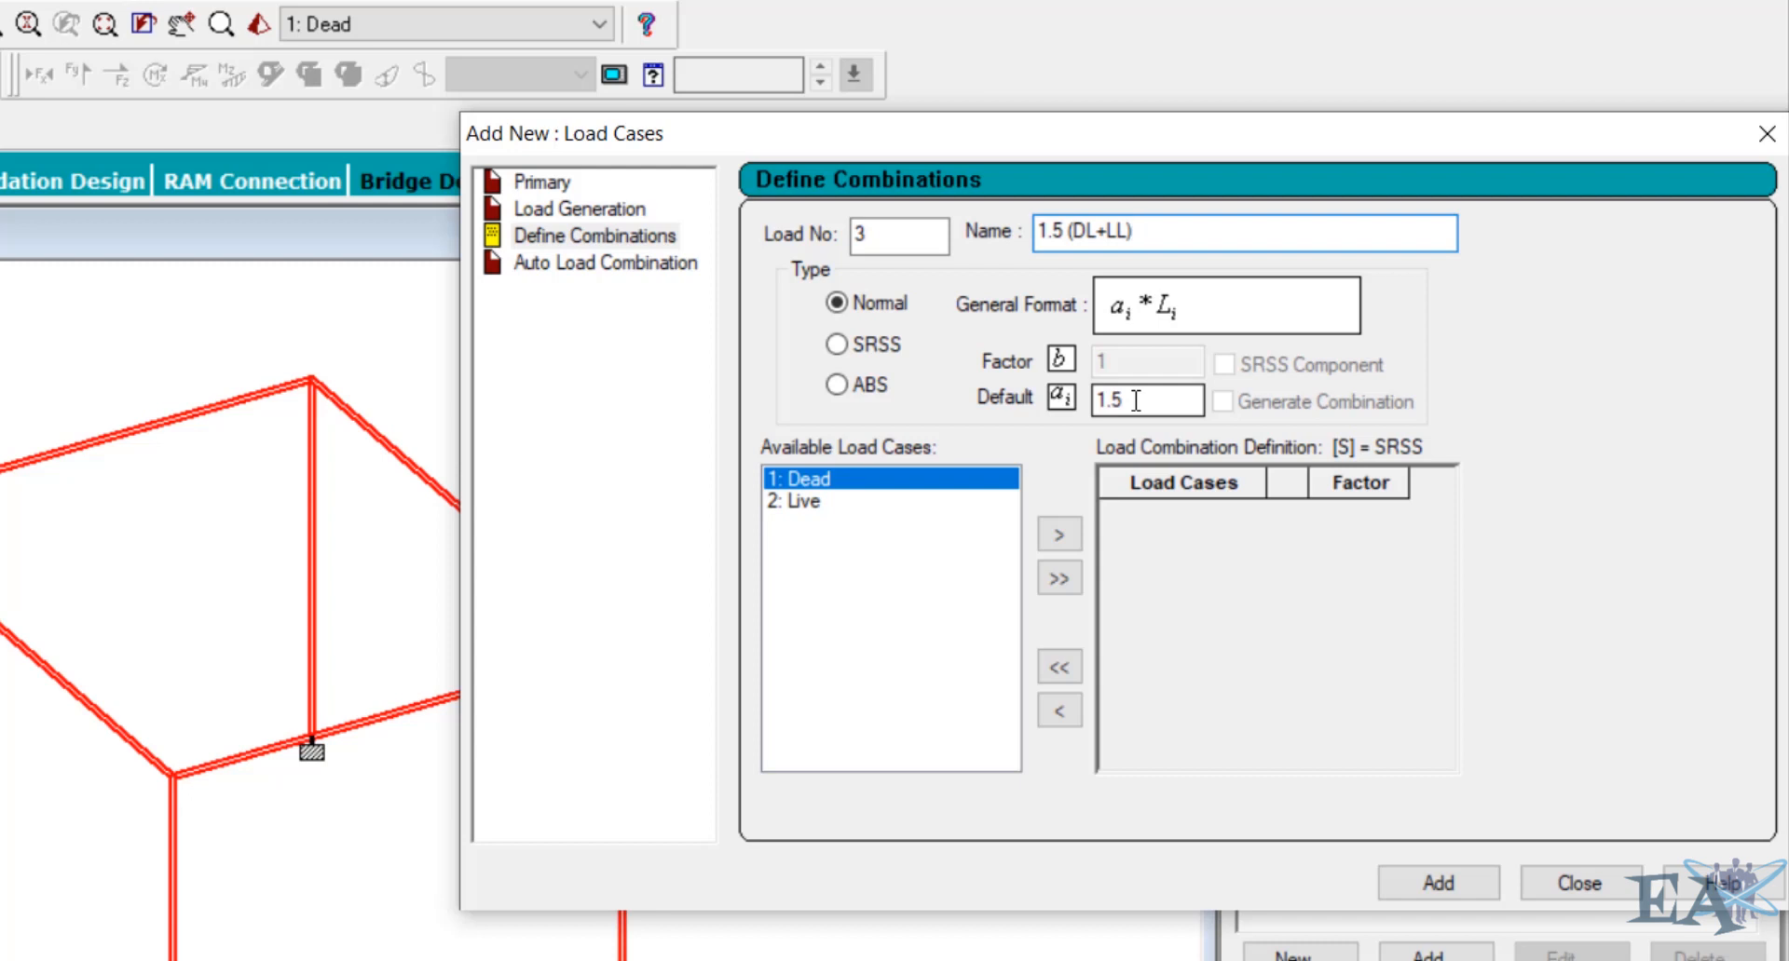
Include the Dead and Live cases in the combination with factor 1.5 each, accepting the auto-save, and add the combination to the load cases
{"action": "left_click", "coordinate": [1062, 535]}
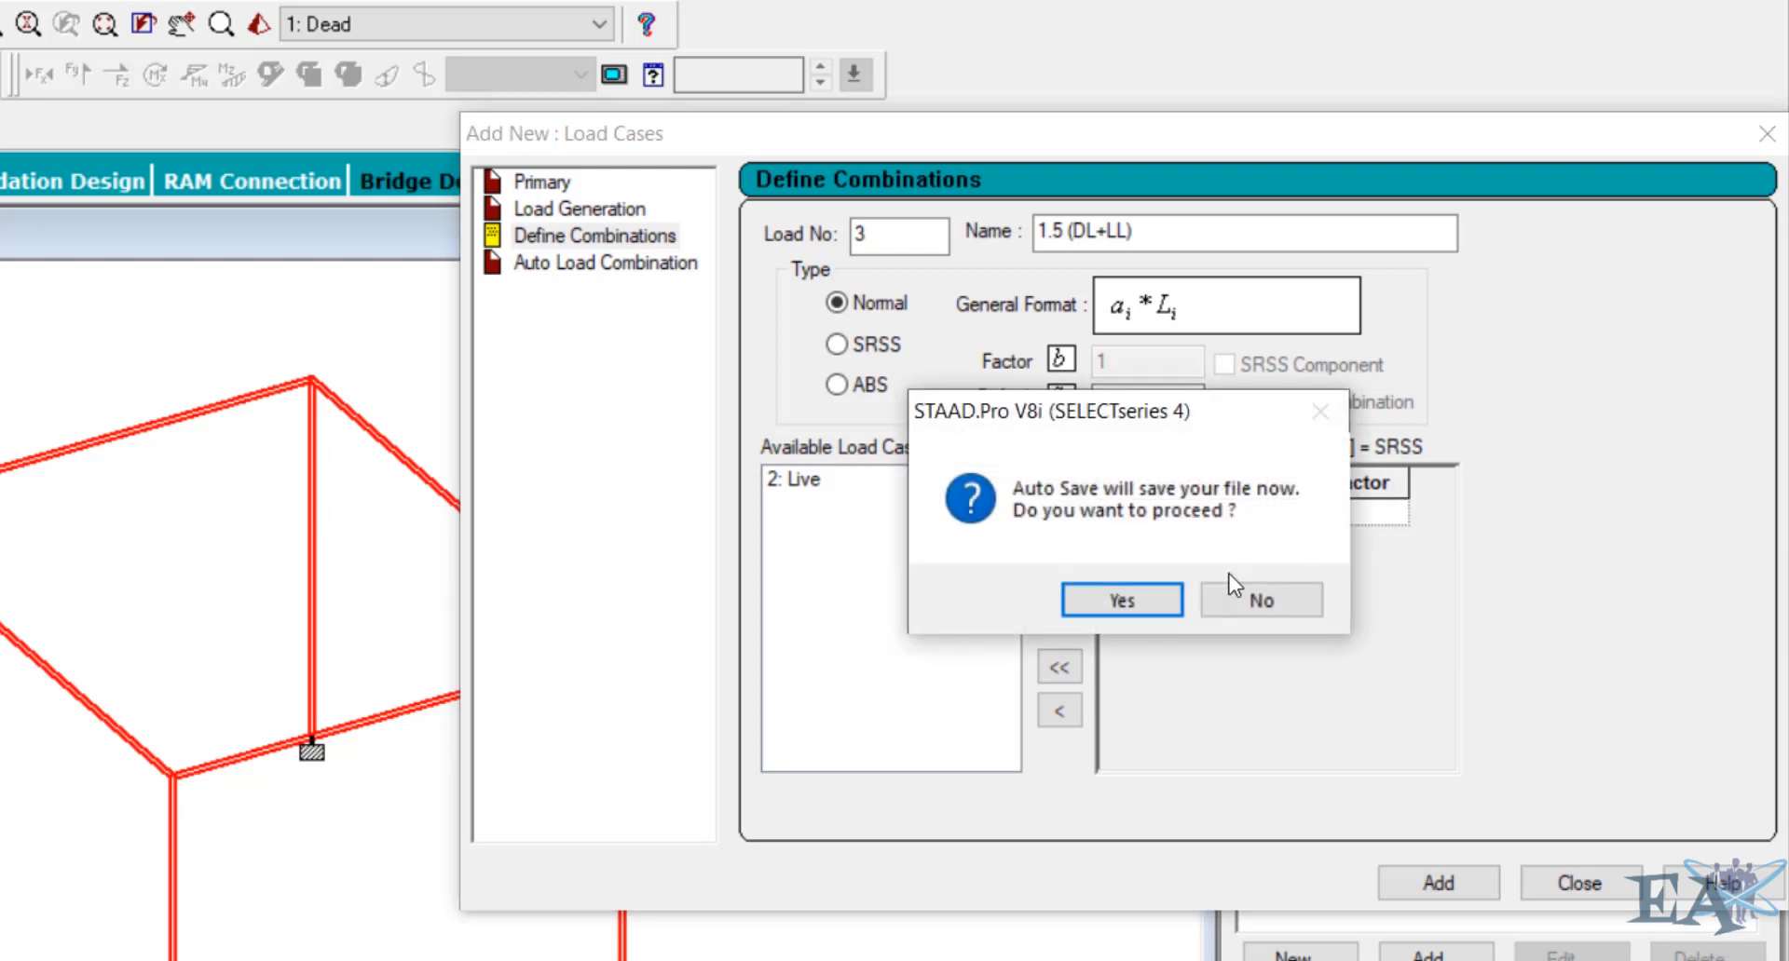
{"action": "left_click", "coordinate": [1133, 596]}
{"action": "left_click", "coordinate": [332, 626]}
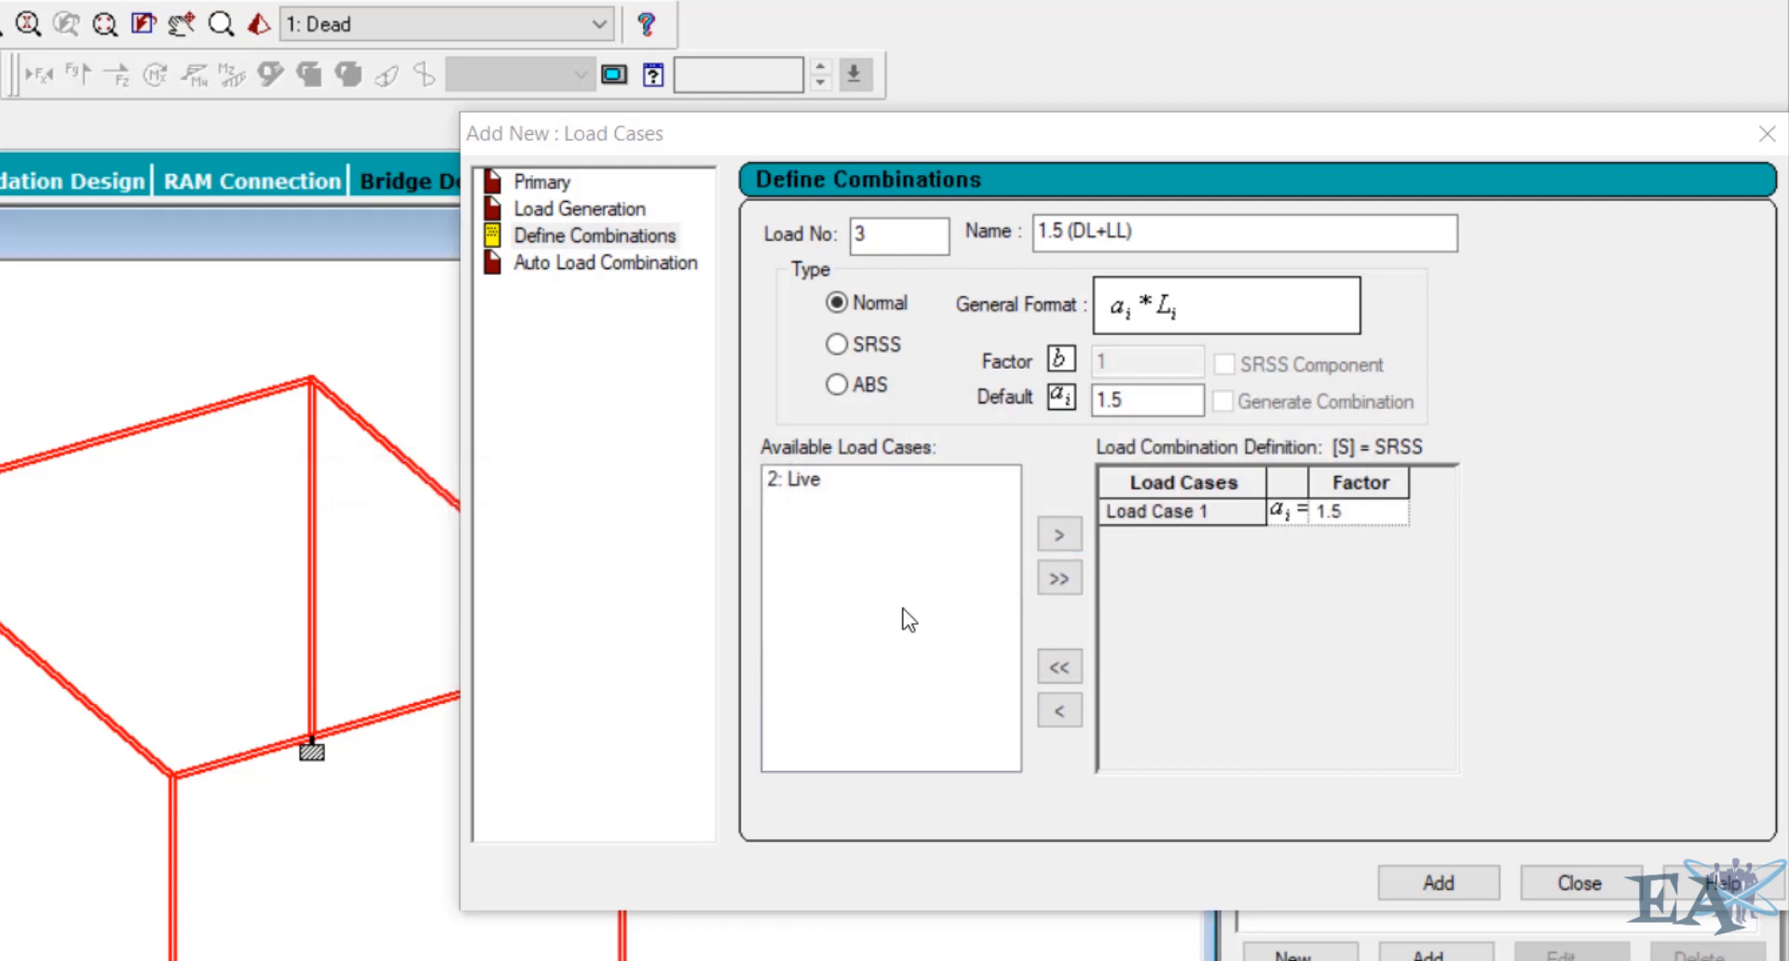
{"action": "left_click", "coordinate": [820, 481]}
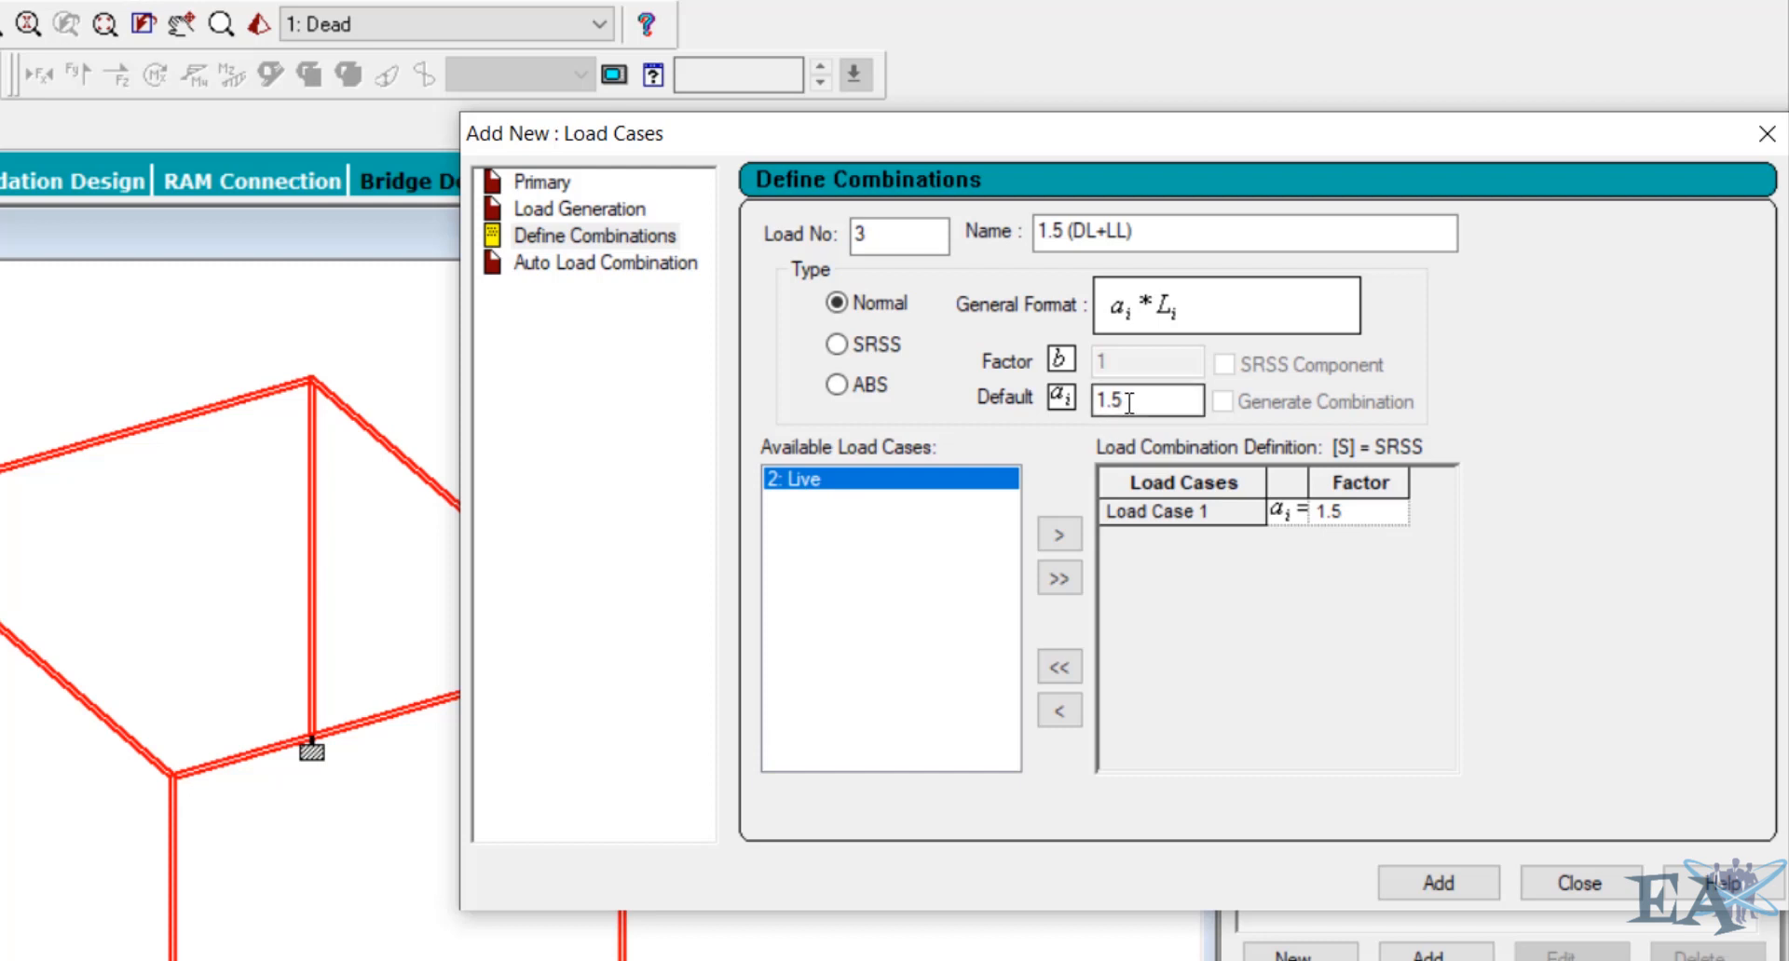
{"action": "left_click", "coordinate": [1058, 532]}
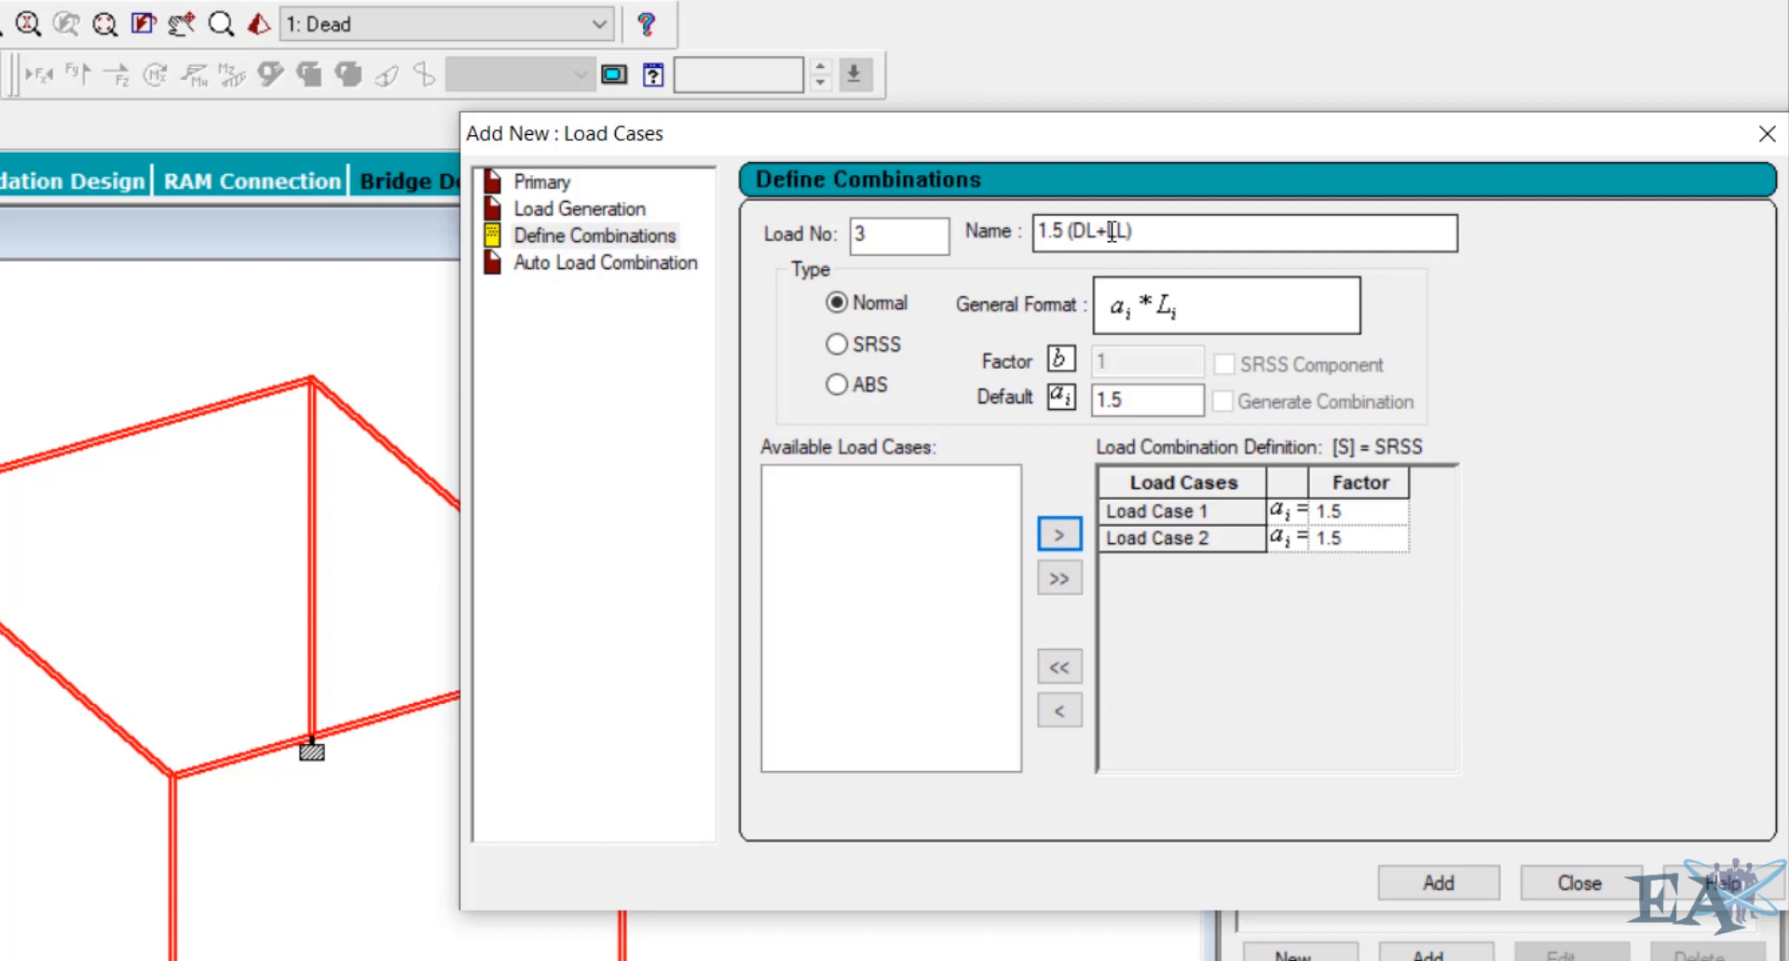
{"action": "left_click", "coordinate": [1425, 880]}
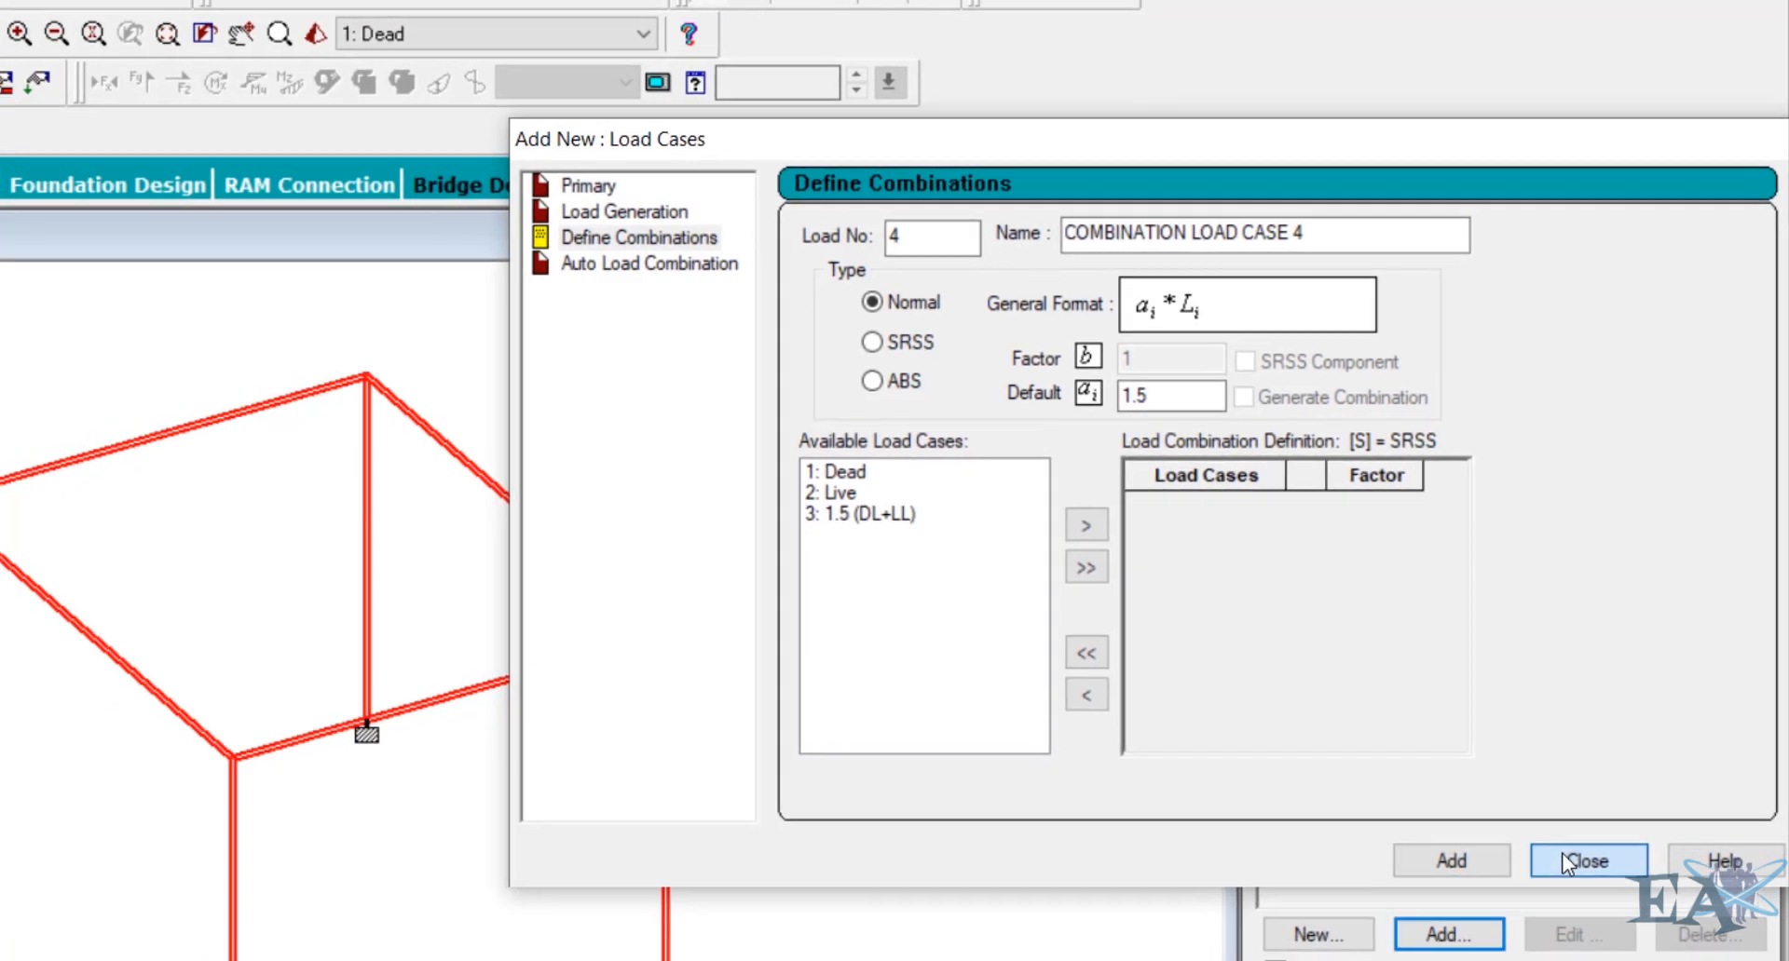
{"action": "left_click", "coordinate": [1562, 855]}
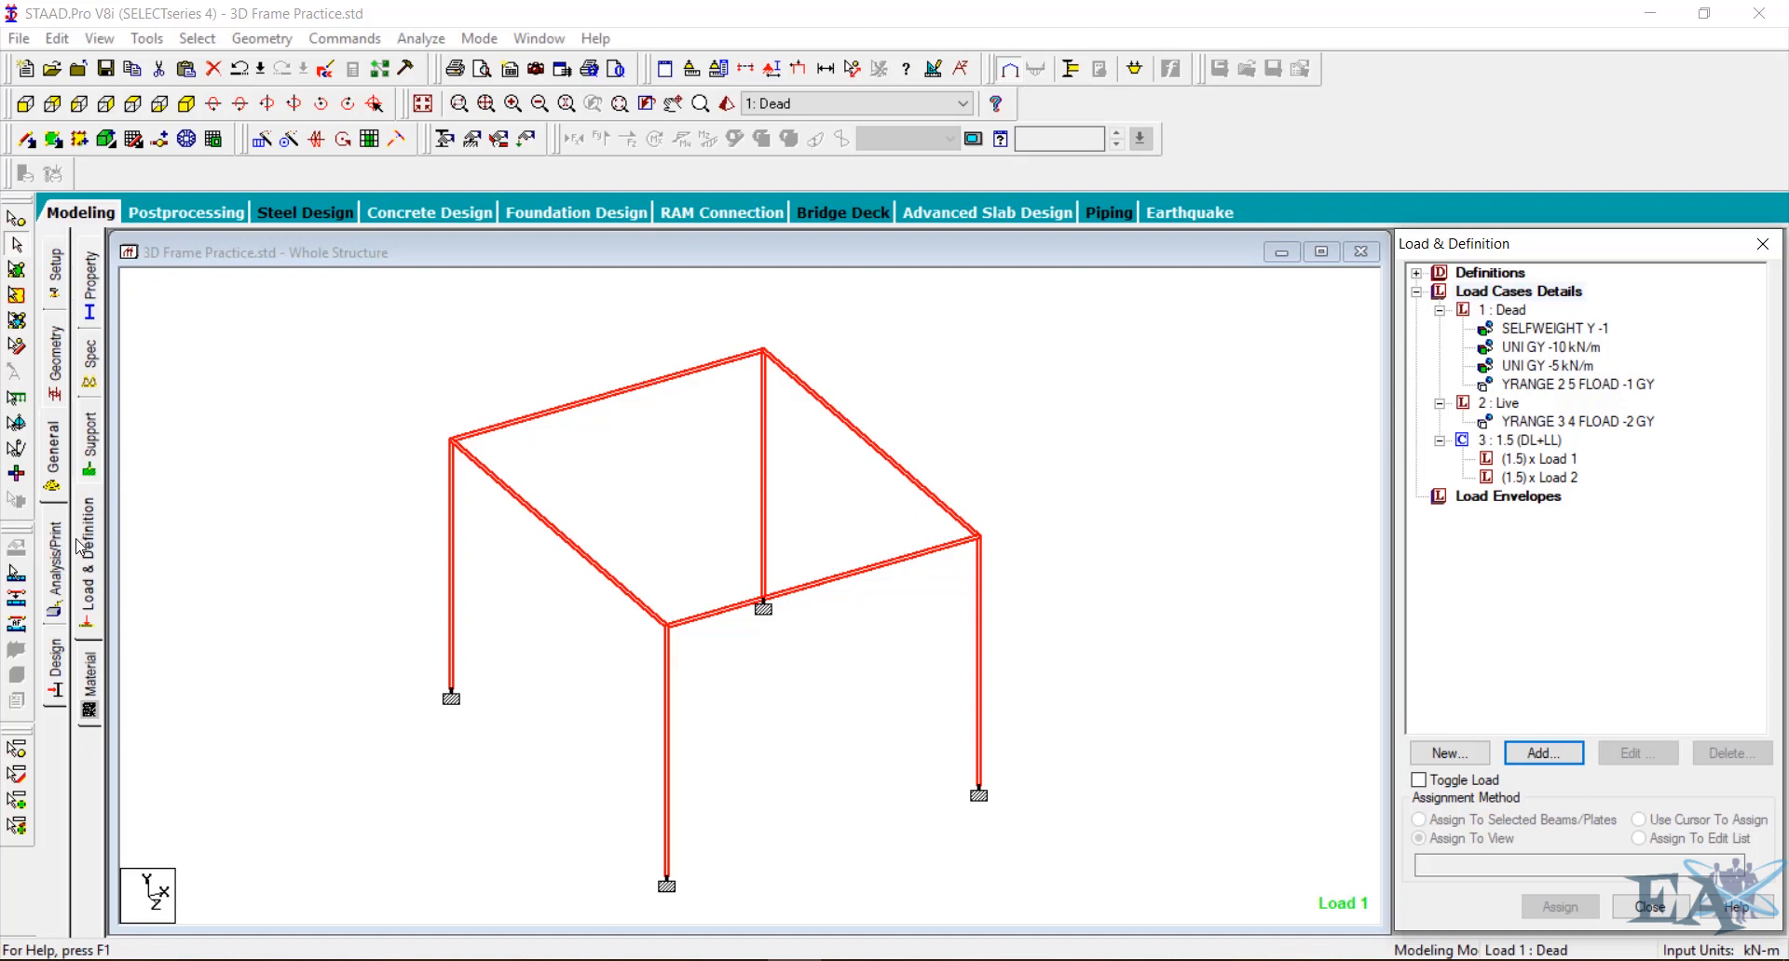
Add a Perform Analysis command with the No Print option to the model
{"action": "left_click", "coordinate": [56, 570]}
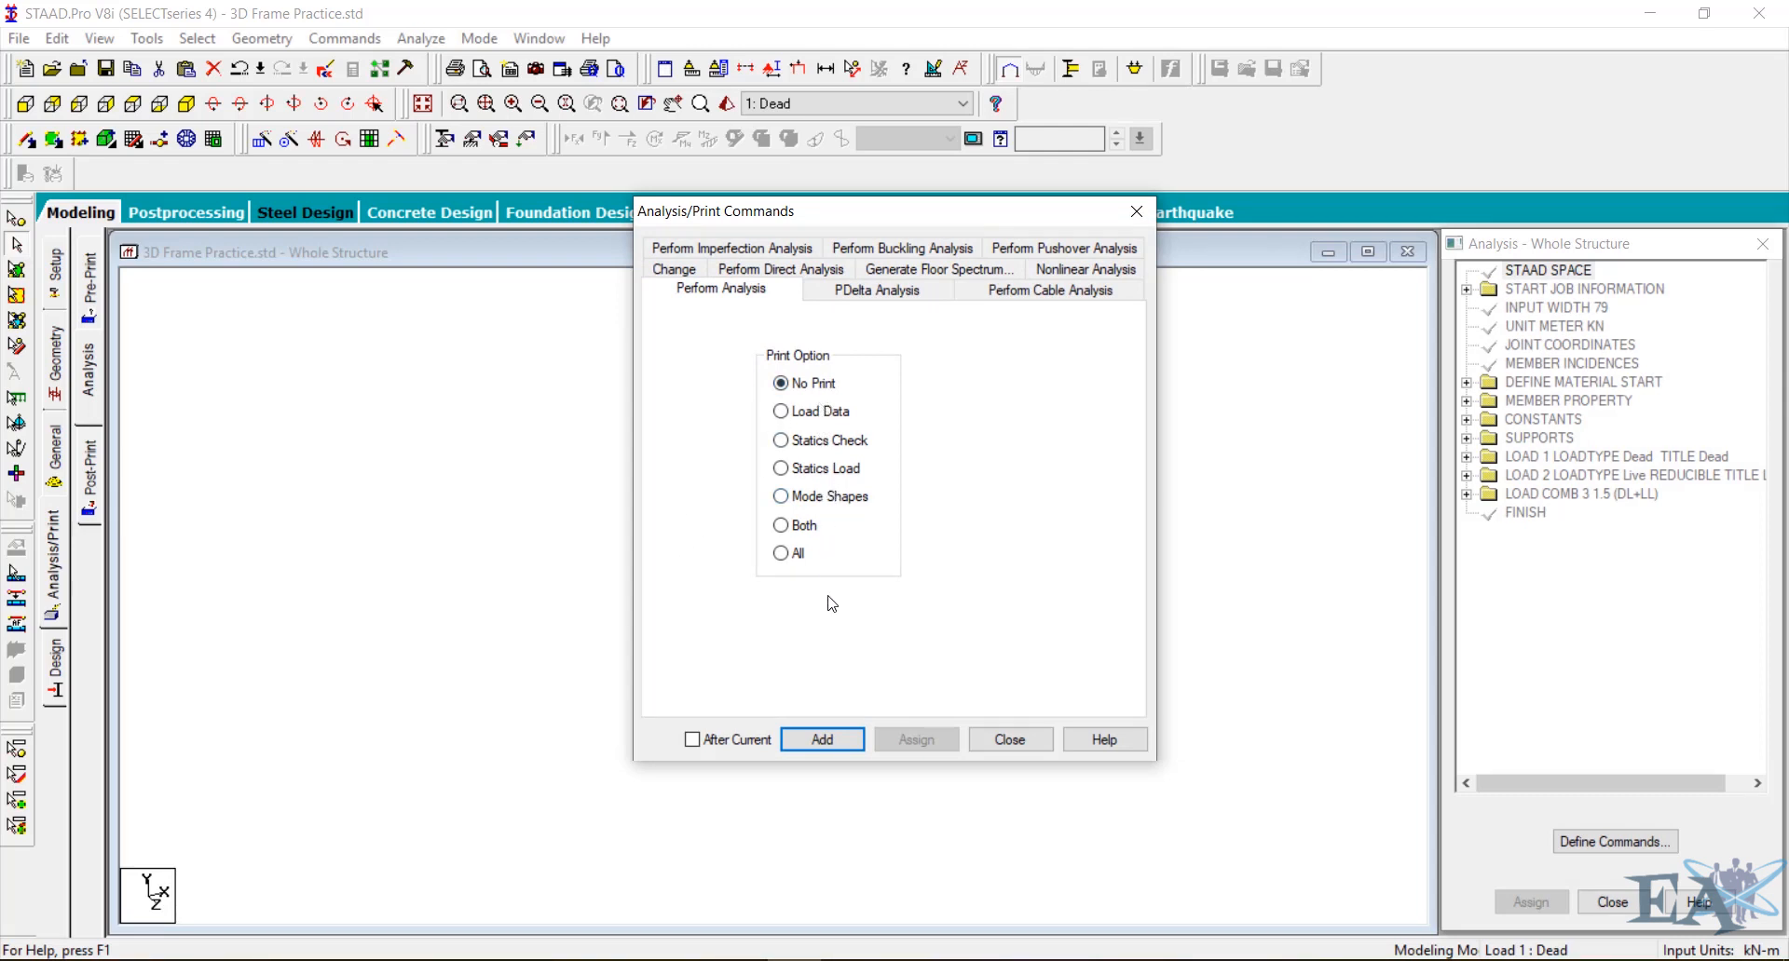
{"action": "left_click", "coordinate": [837, 742]}
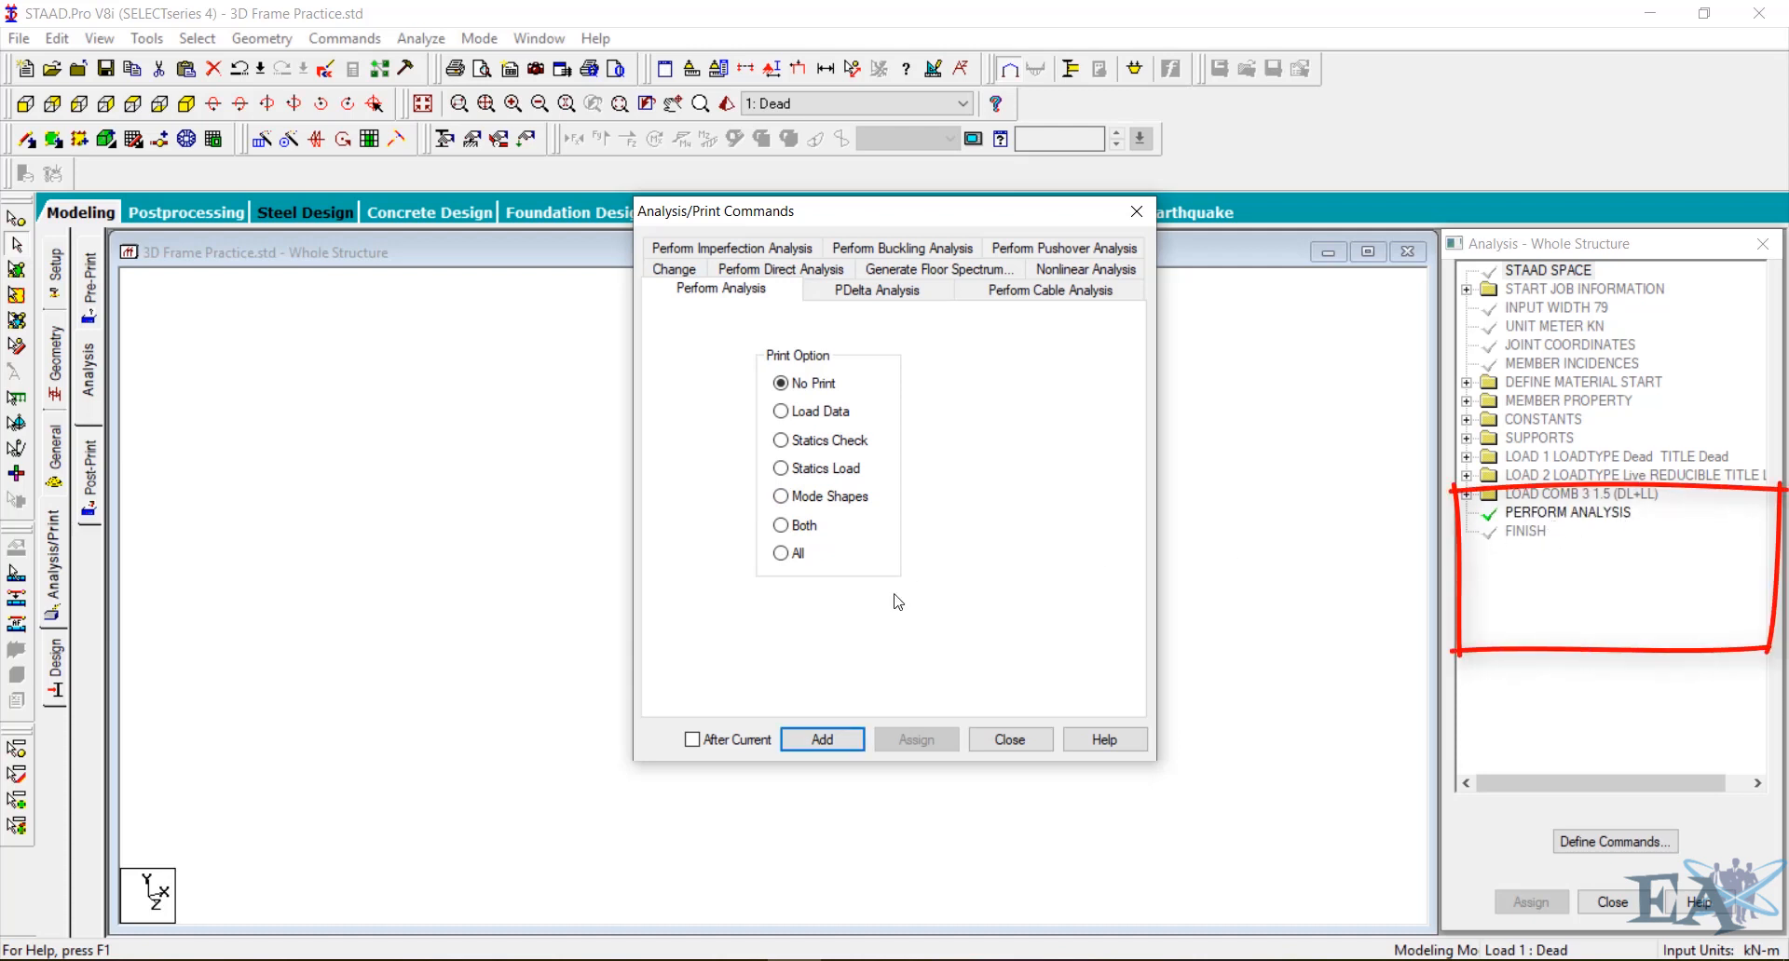
{"action": "left_click", "coordinate": [1014, 740]}
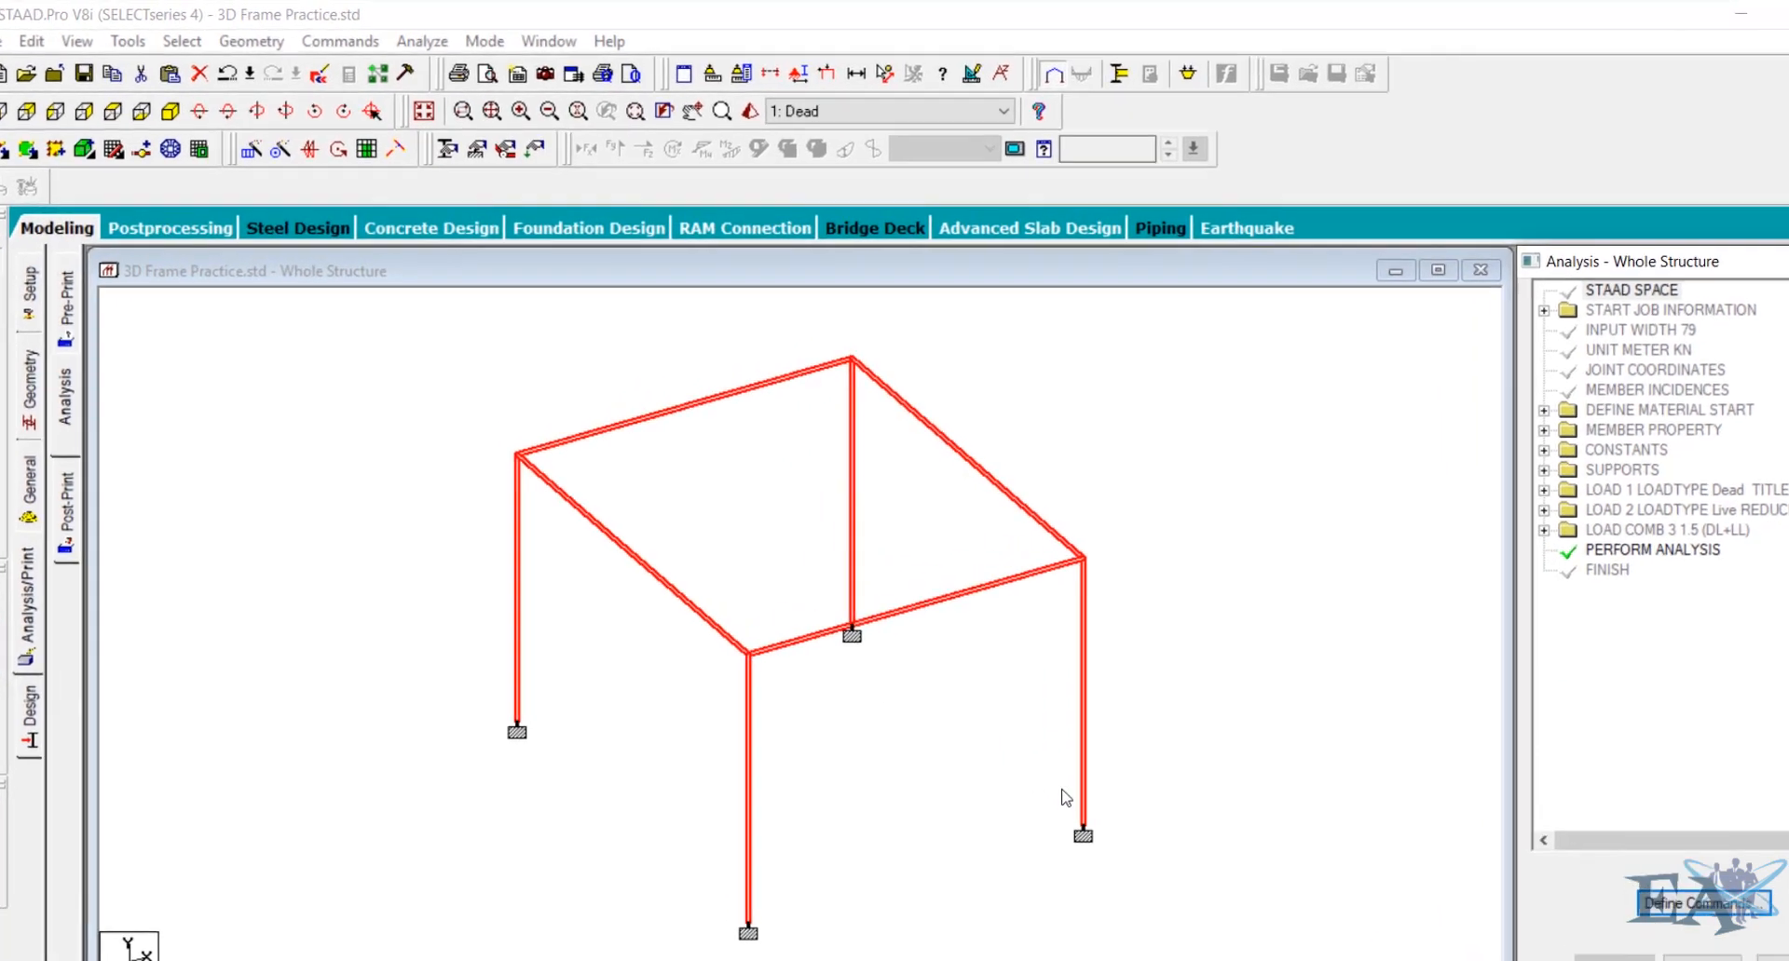
Save the modified structure, run the analysis, and stay in modeling mode when it finishes
{"action": "left_click", "coordinate": [419, 42]}
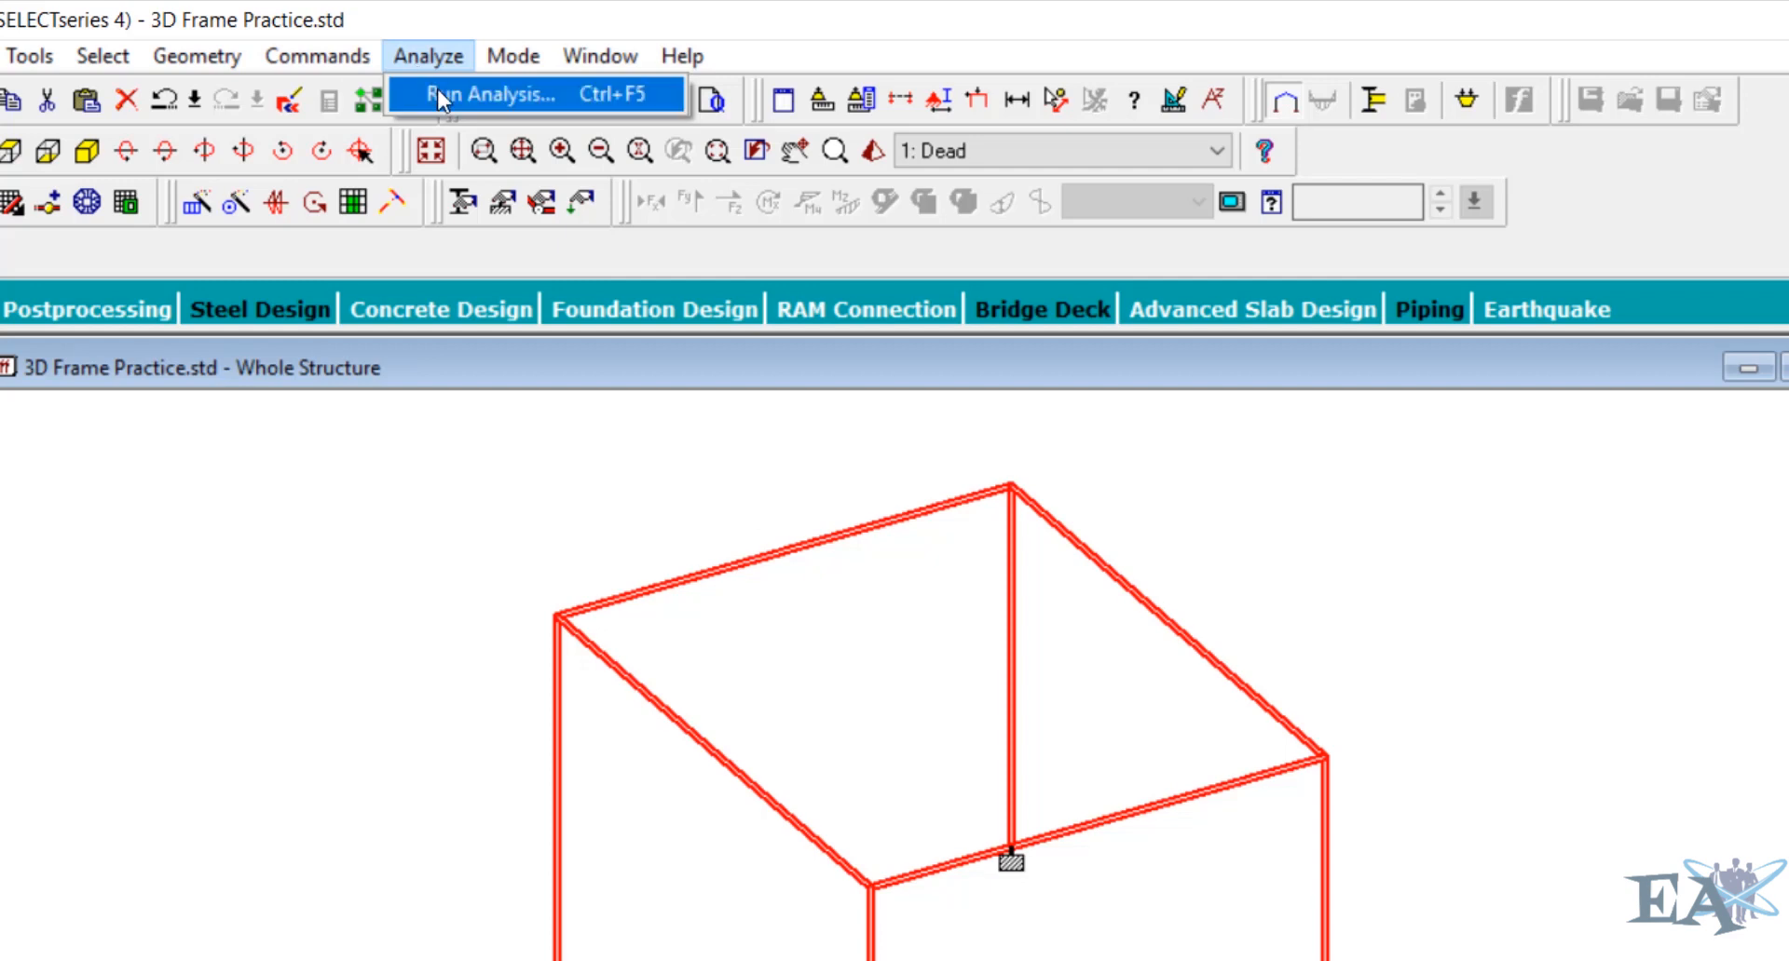
{"action": "left_click", "coordinate": [438, 94]}
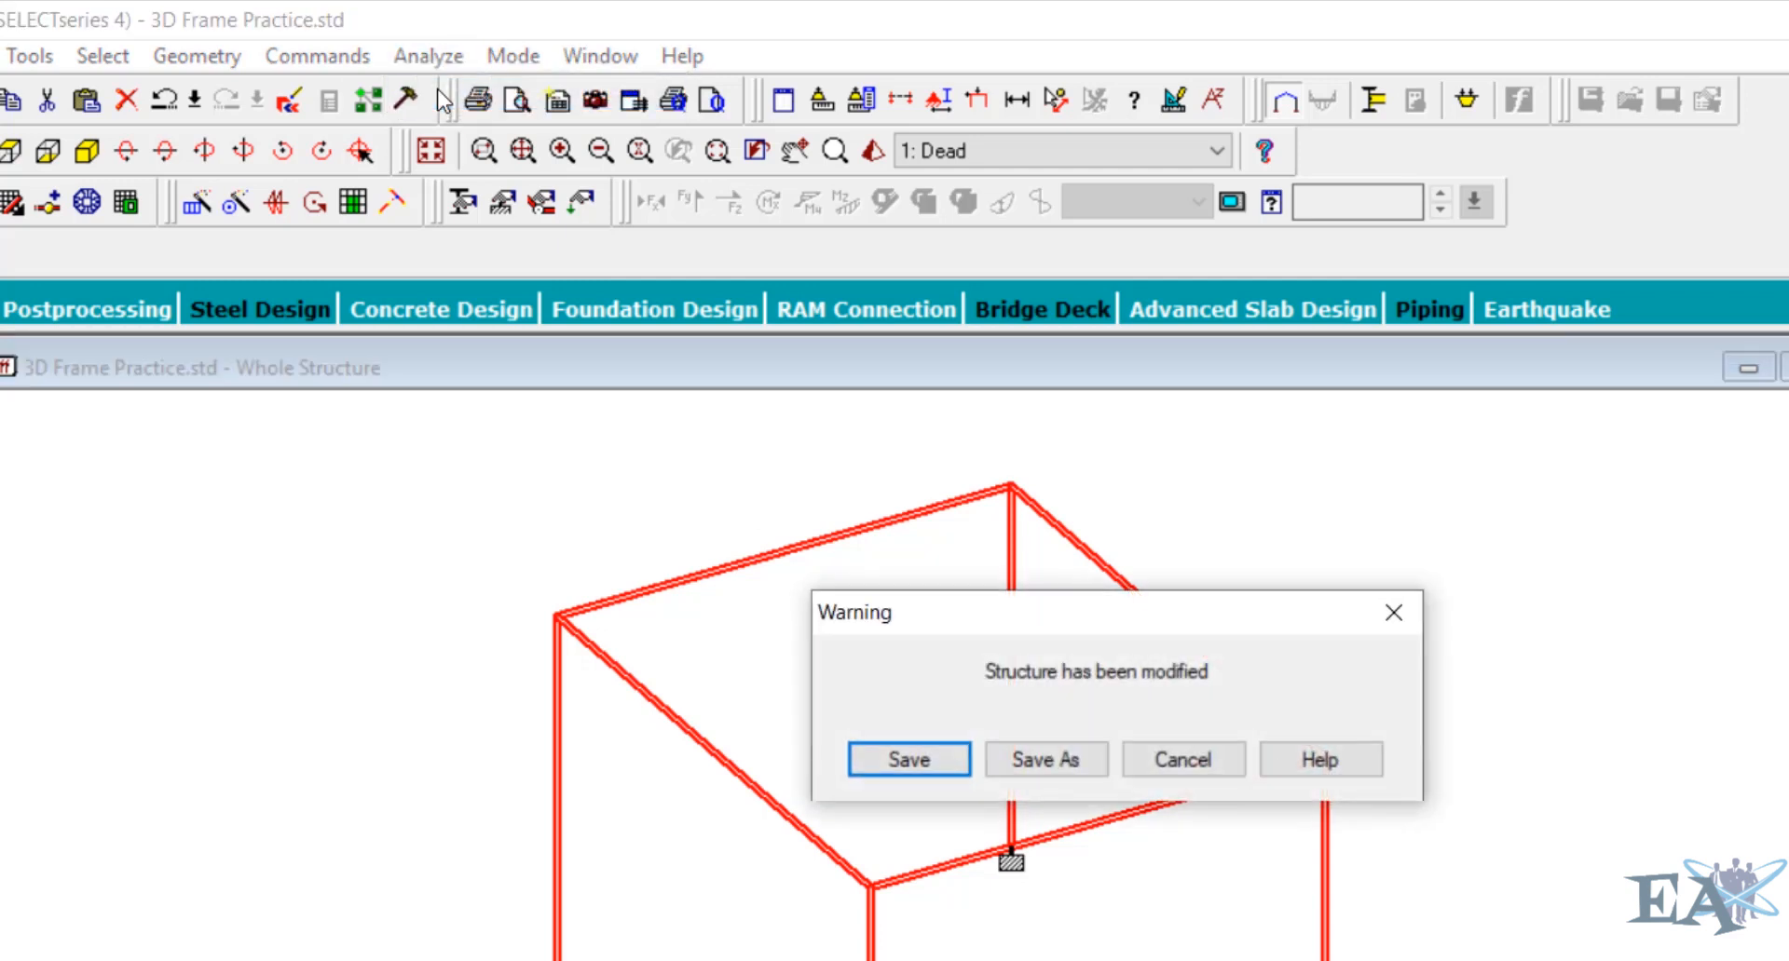
{"action": "left_click", "coordinate": [926, 759]}
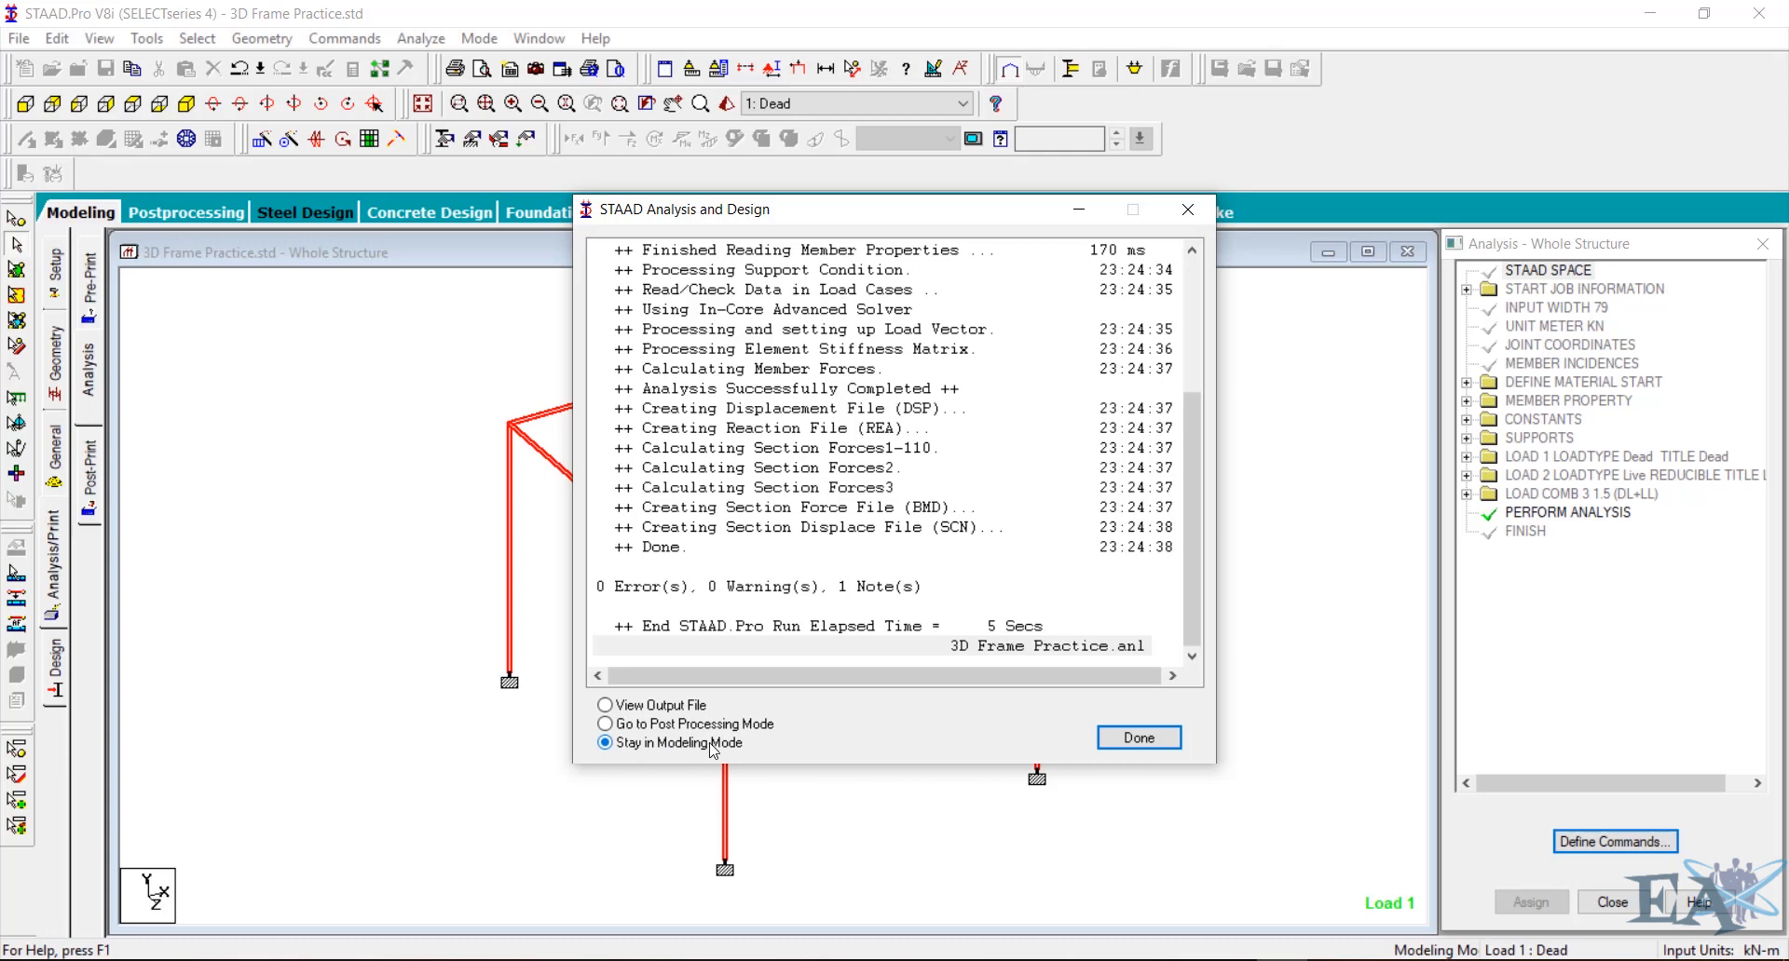
{"action": "left_click", "coordinate": [1137, 737]}
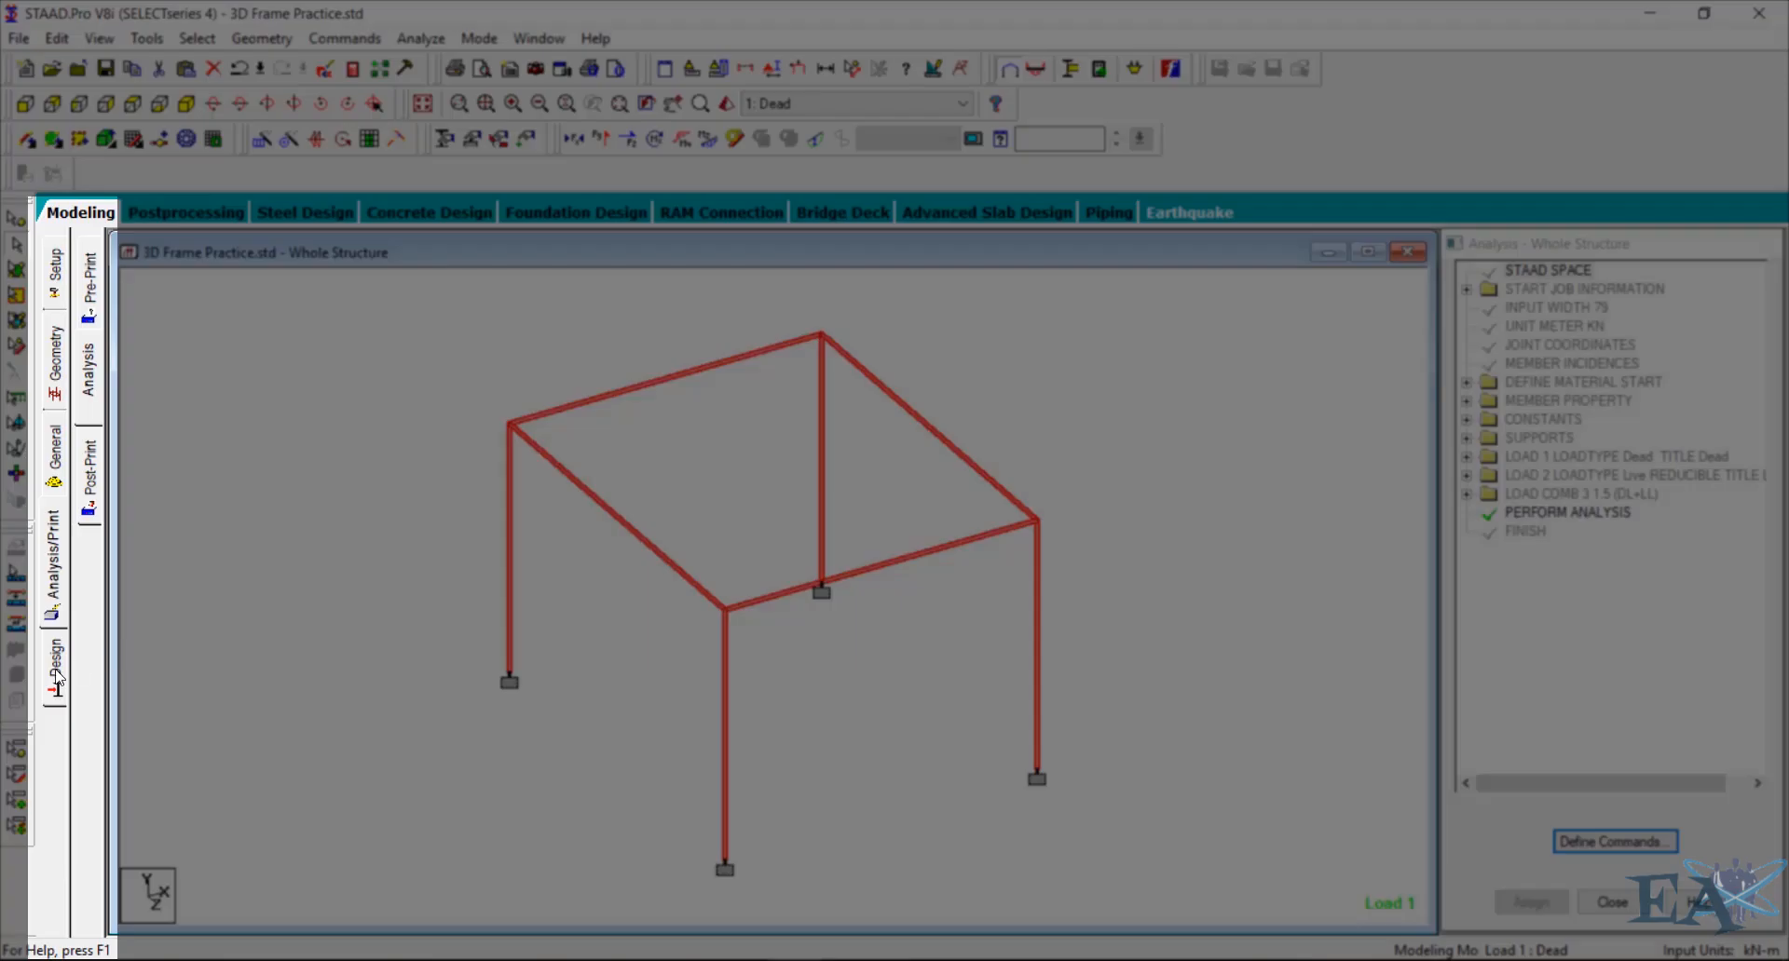
Open the concrete design settings for the whole structure and choose IS456 as the current code
{"action": "left_click", "coordinate": [57, 679]}
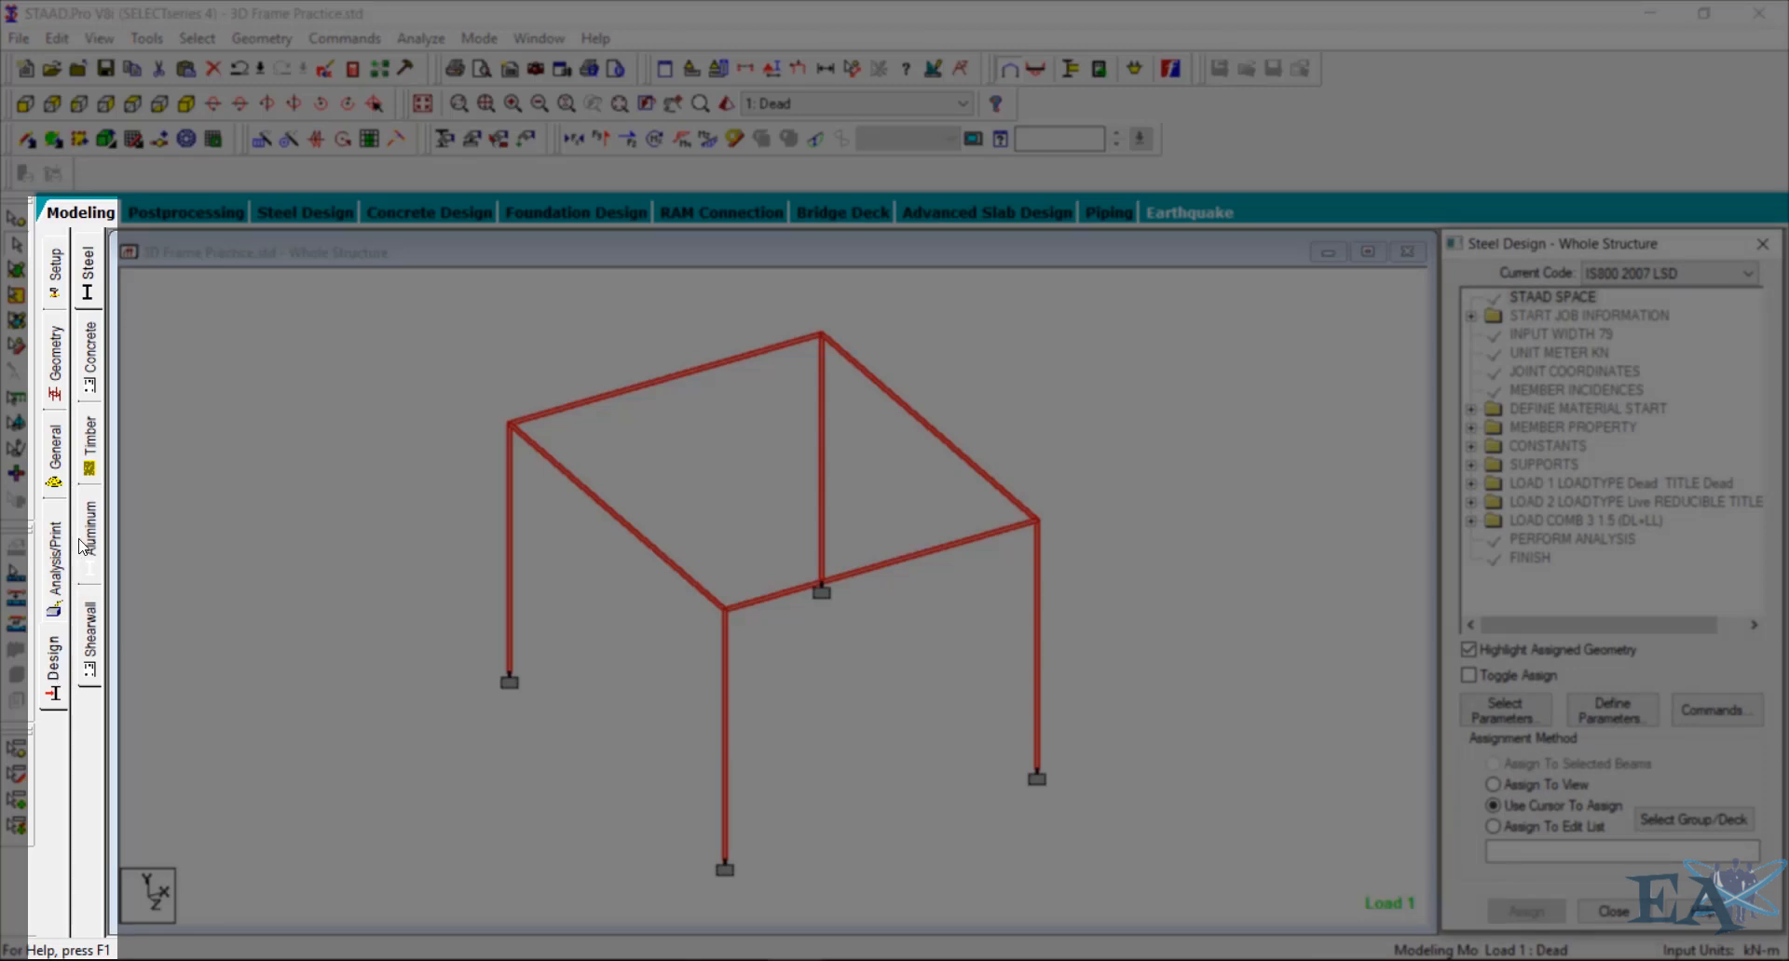
{"action": "left_click", "coordinate": [89, 374]}
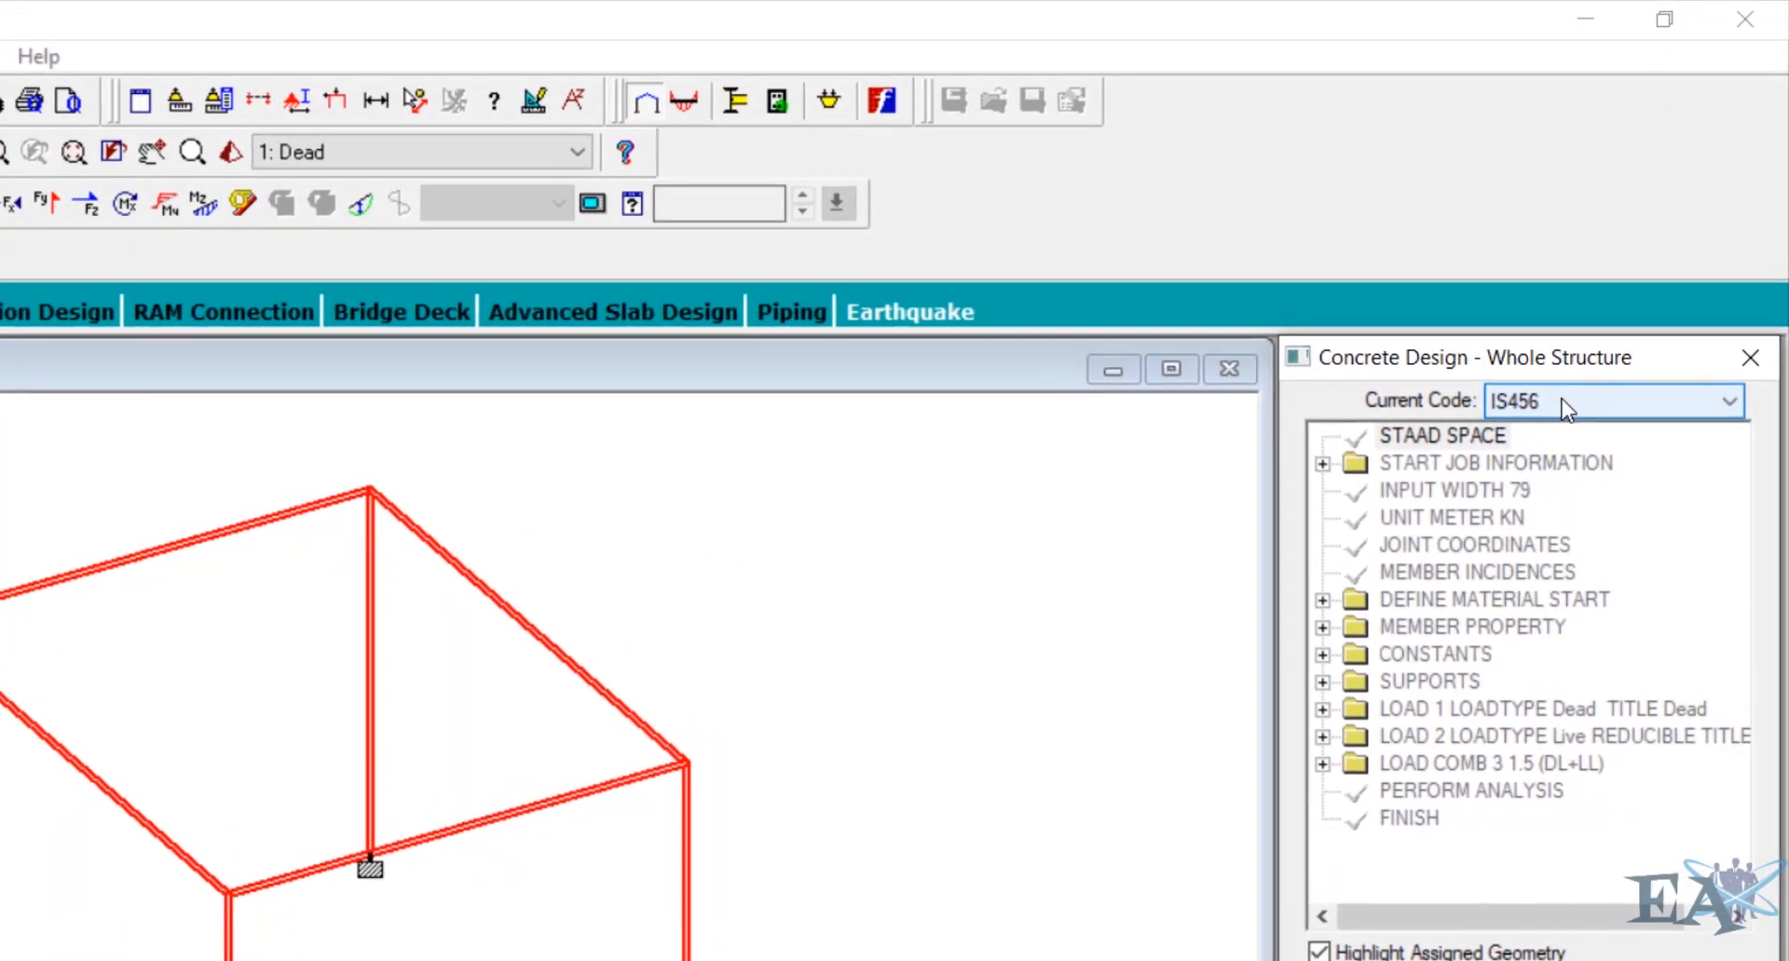
{"action": "left_click", "coordinate": [1629, 281]}
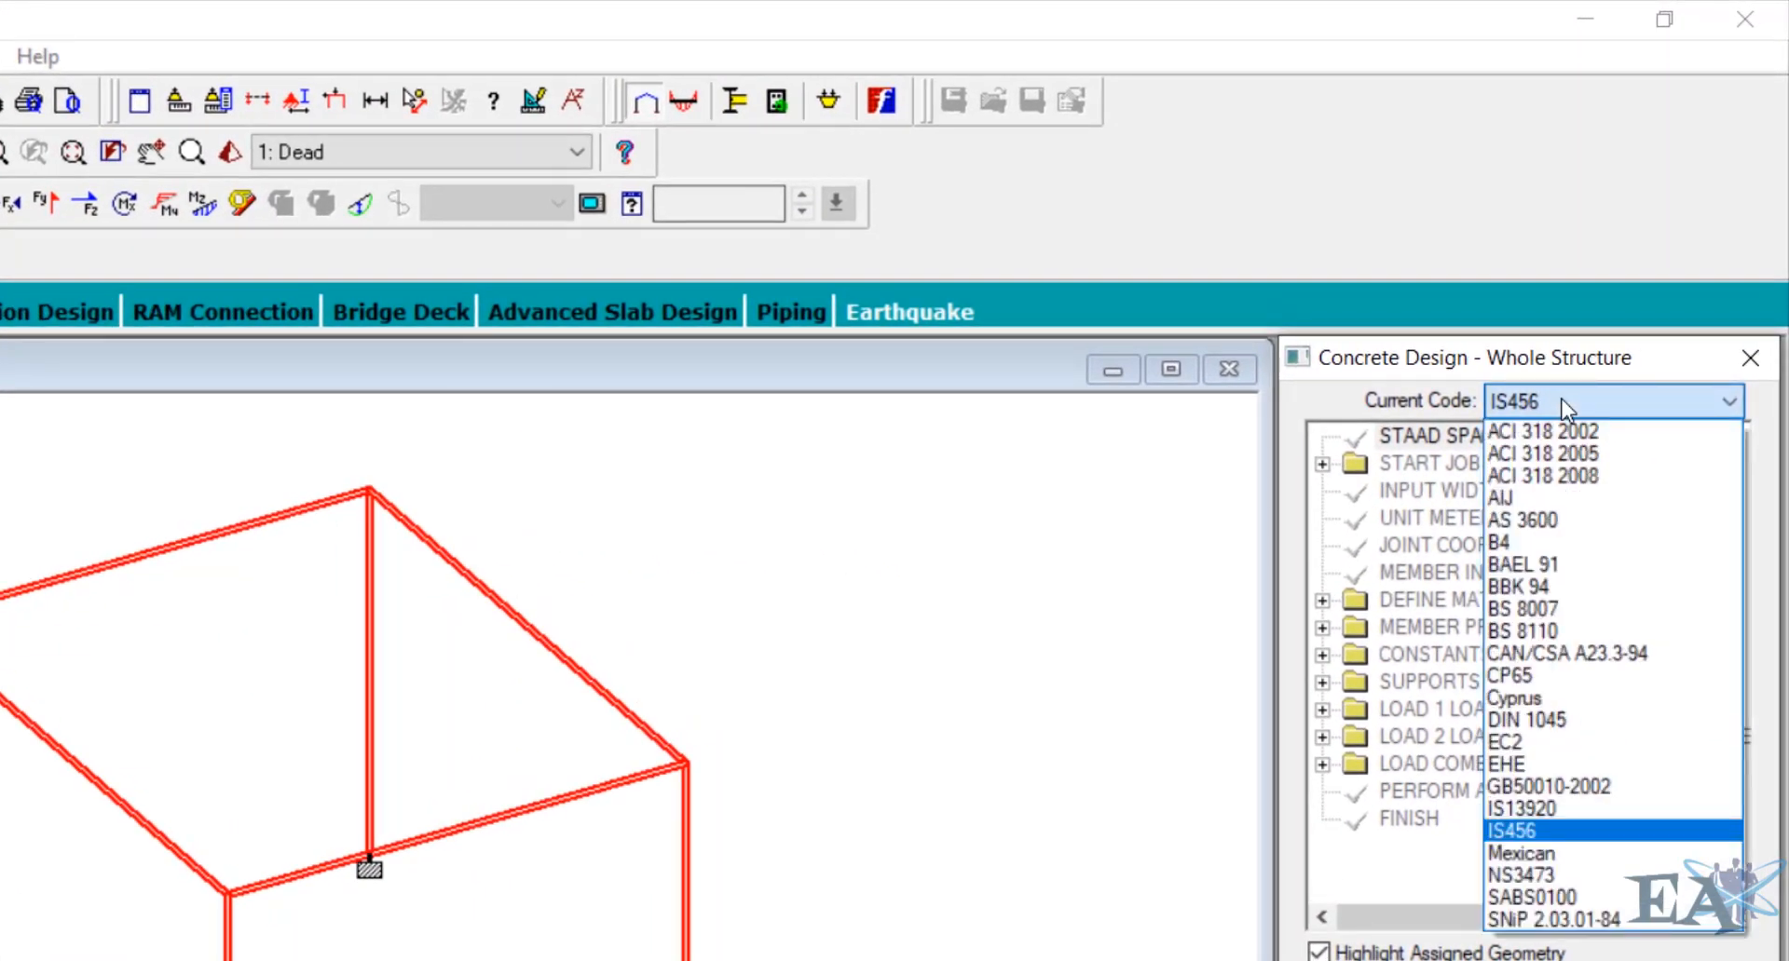
{"action": "left_click", "coordinate": [1545, 829]}
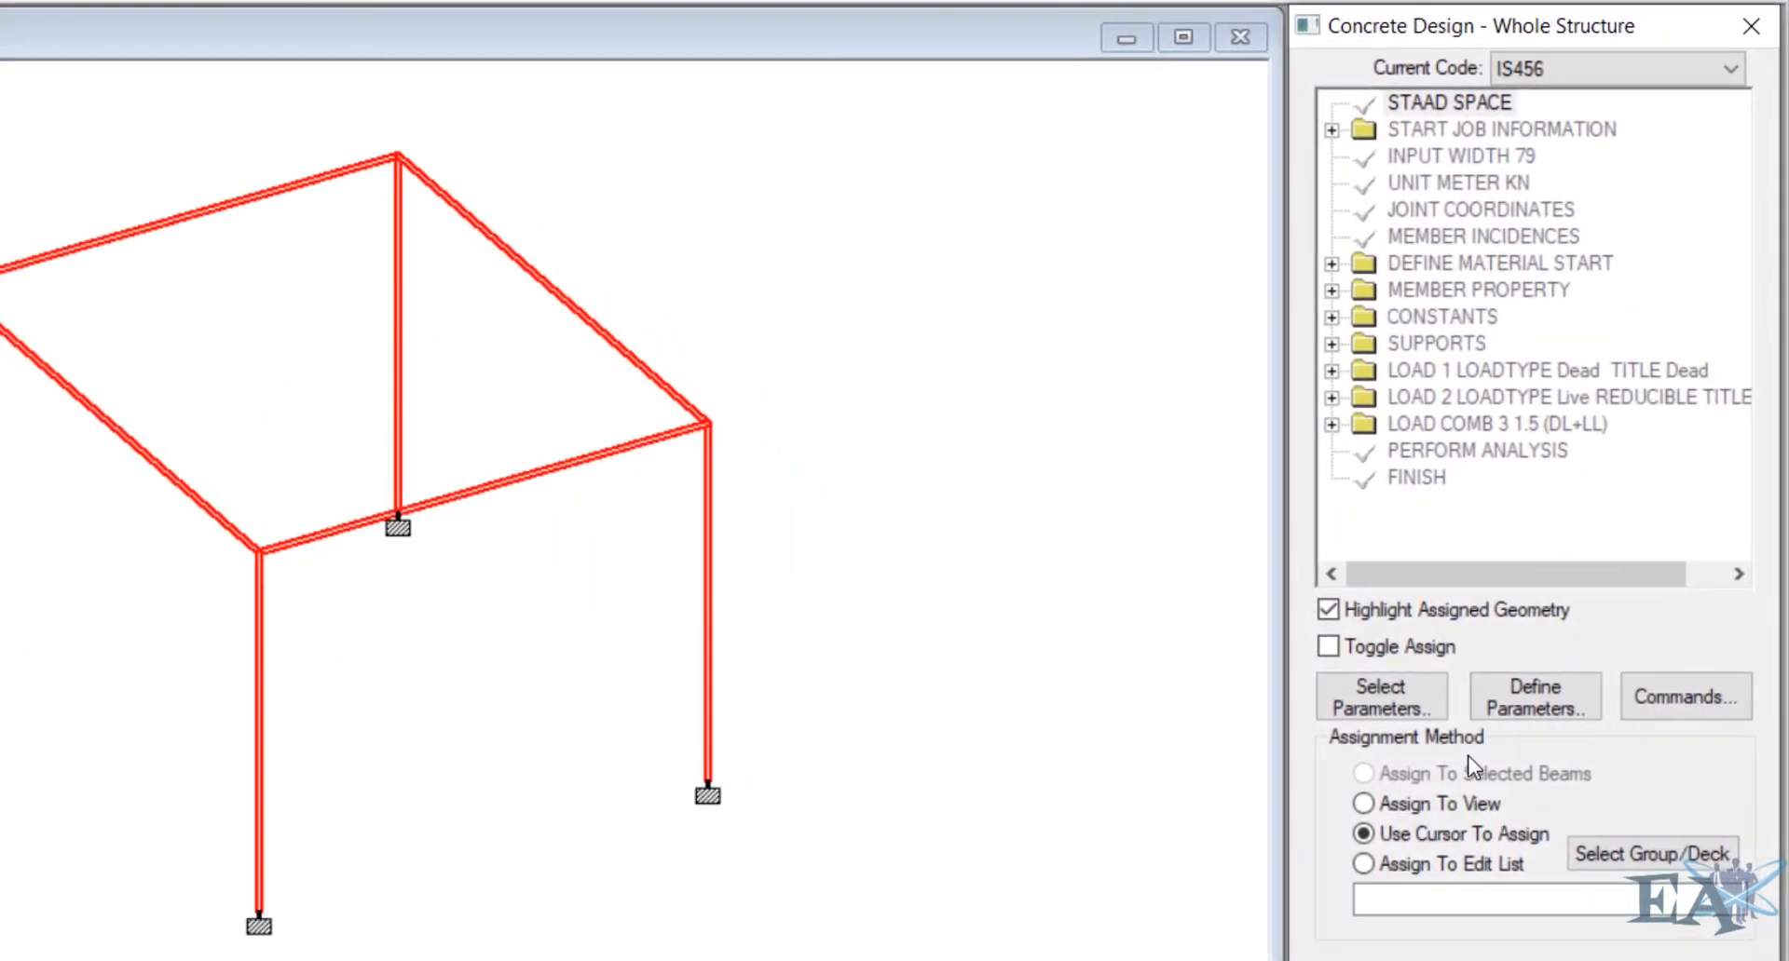
Clear the selected design parameters and choose Fc, the compressive strength of concrete
{"action": "left_click", "coordinate": [1394, 684]}
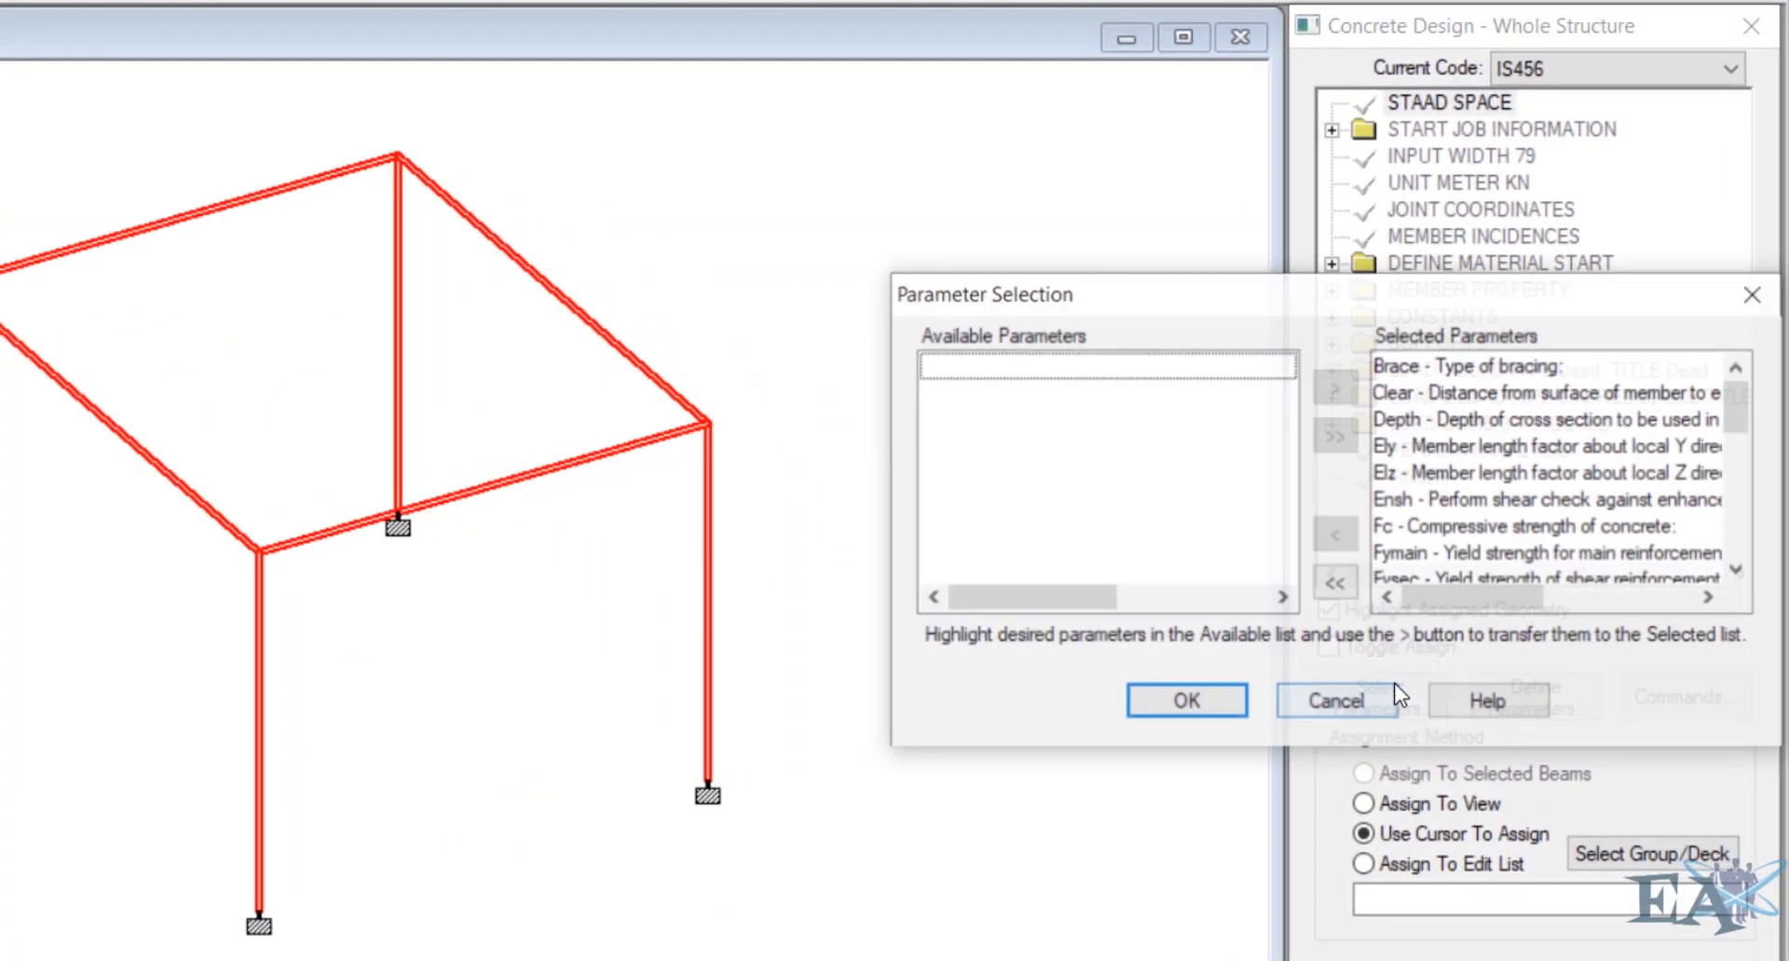
{"action": "left_click_drag", "start_coordinate": [1254, 283], "coordinate": [890, 149]}
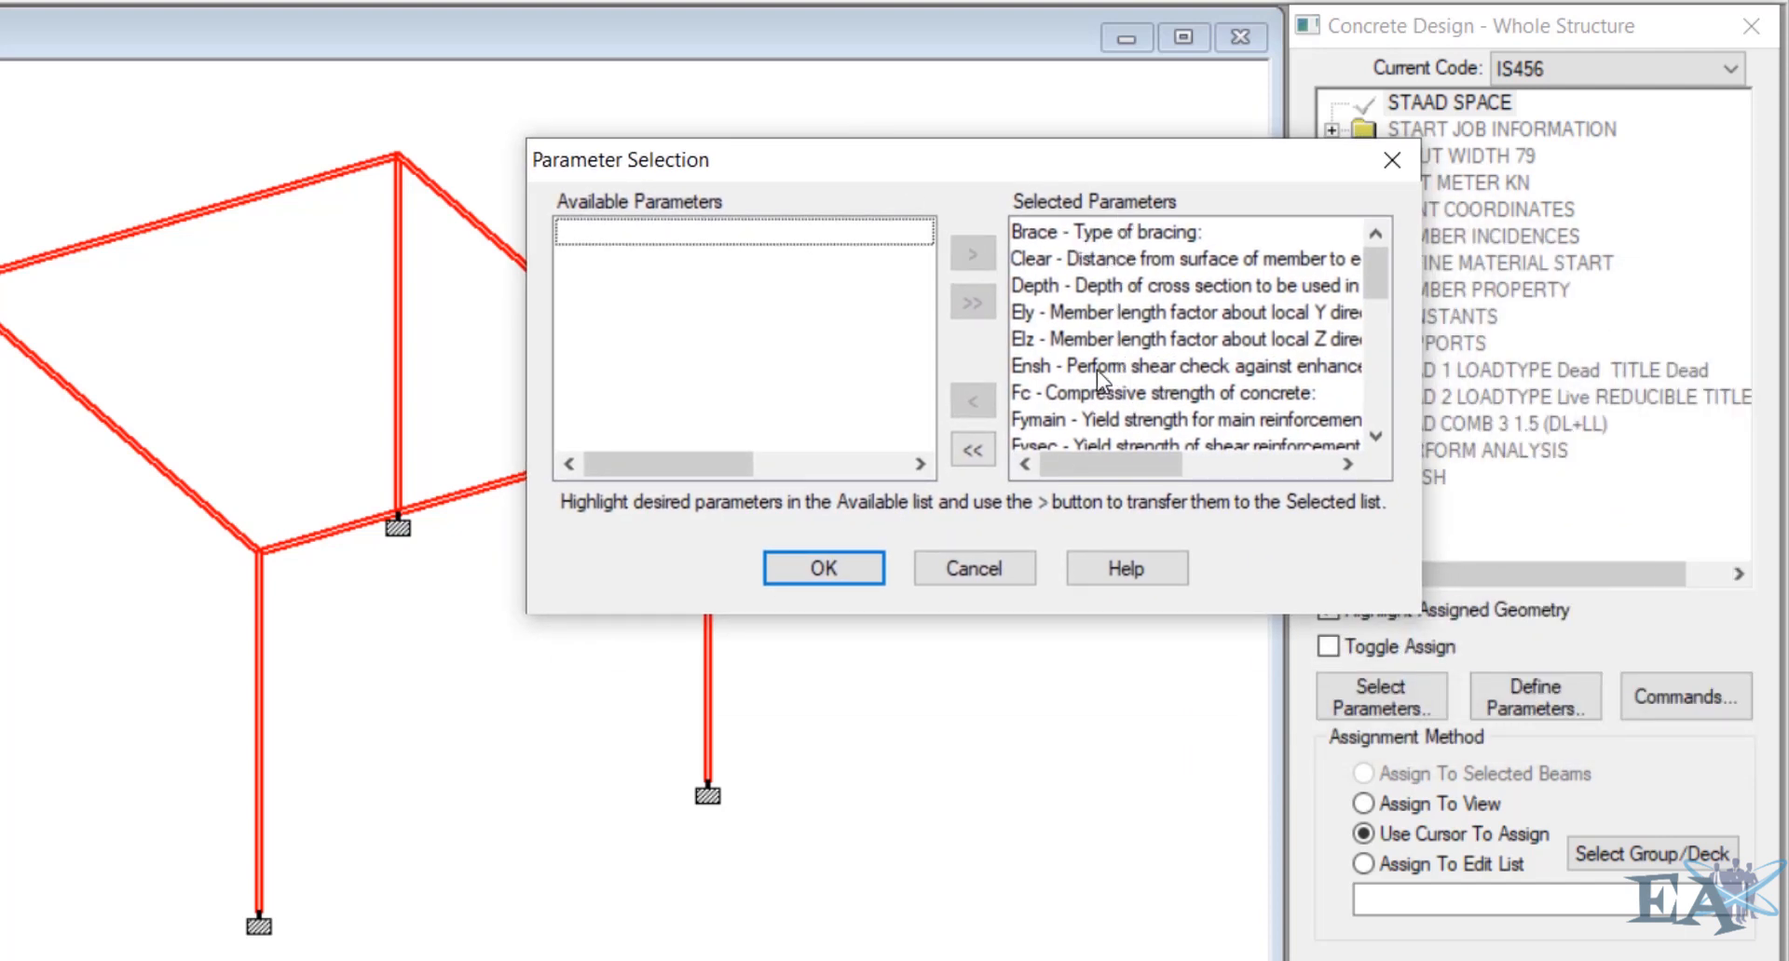
{"action": "left_click", "coordinate": [979, 451]}
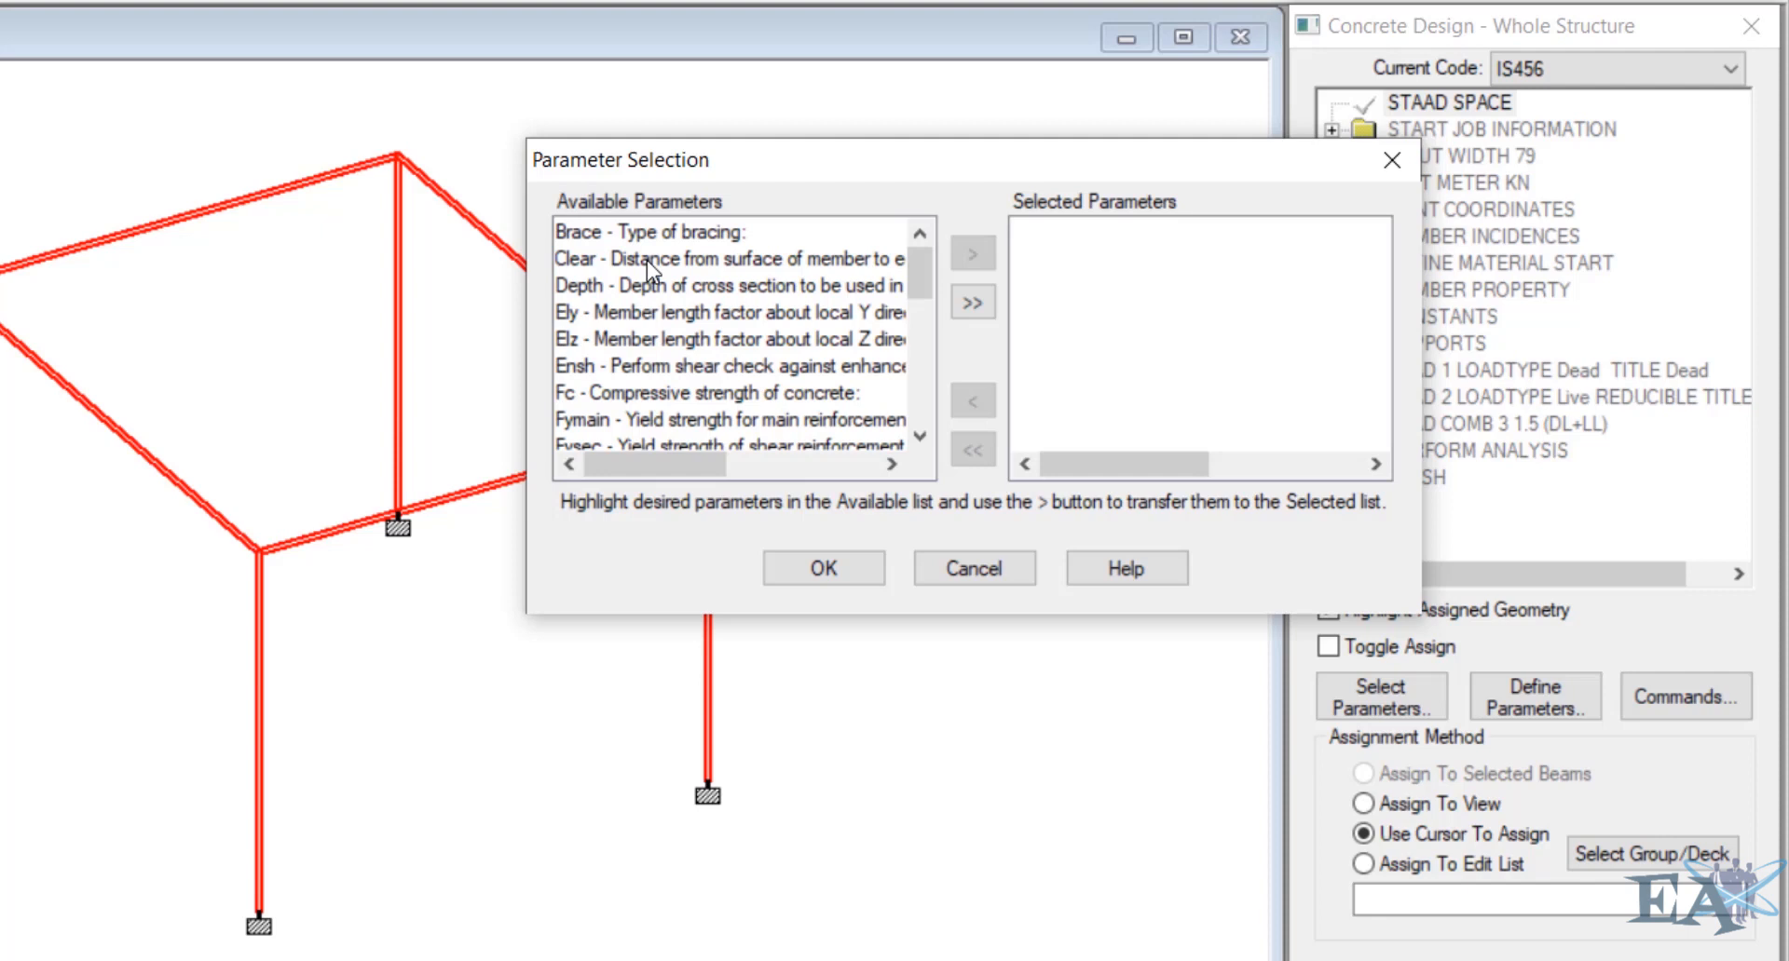
{"action": "left_click", "coordinate": [650, 391]}
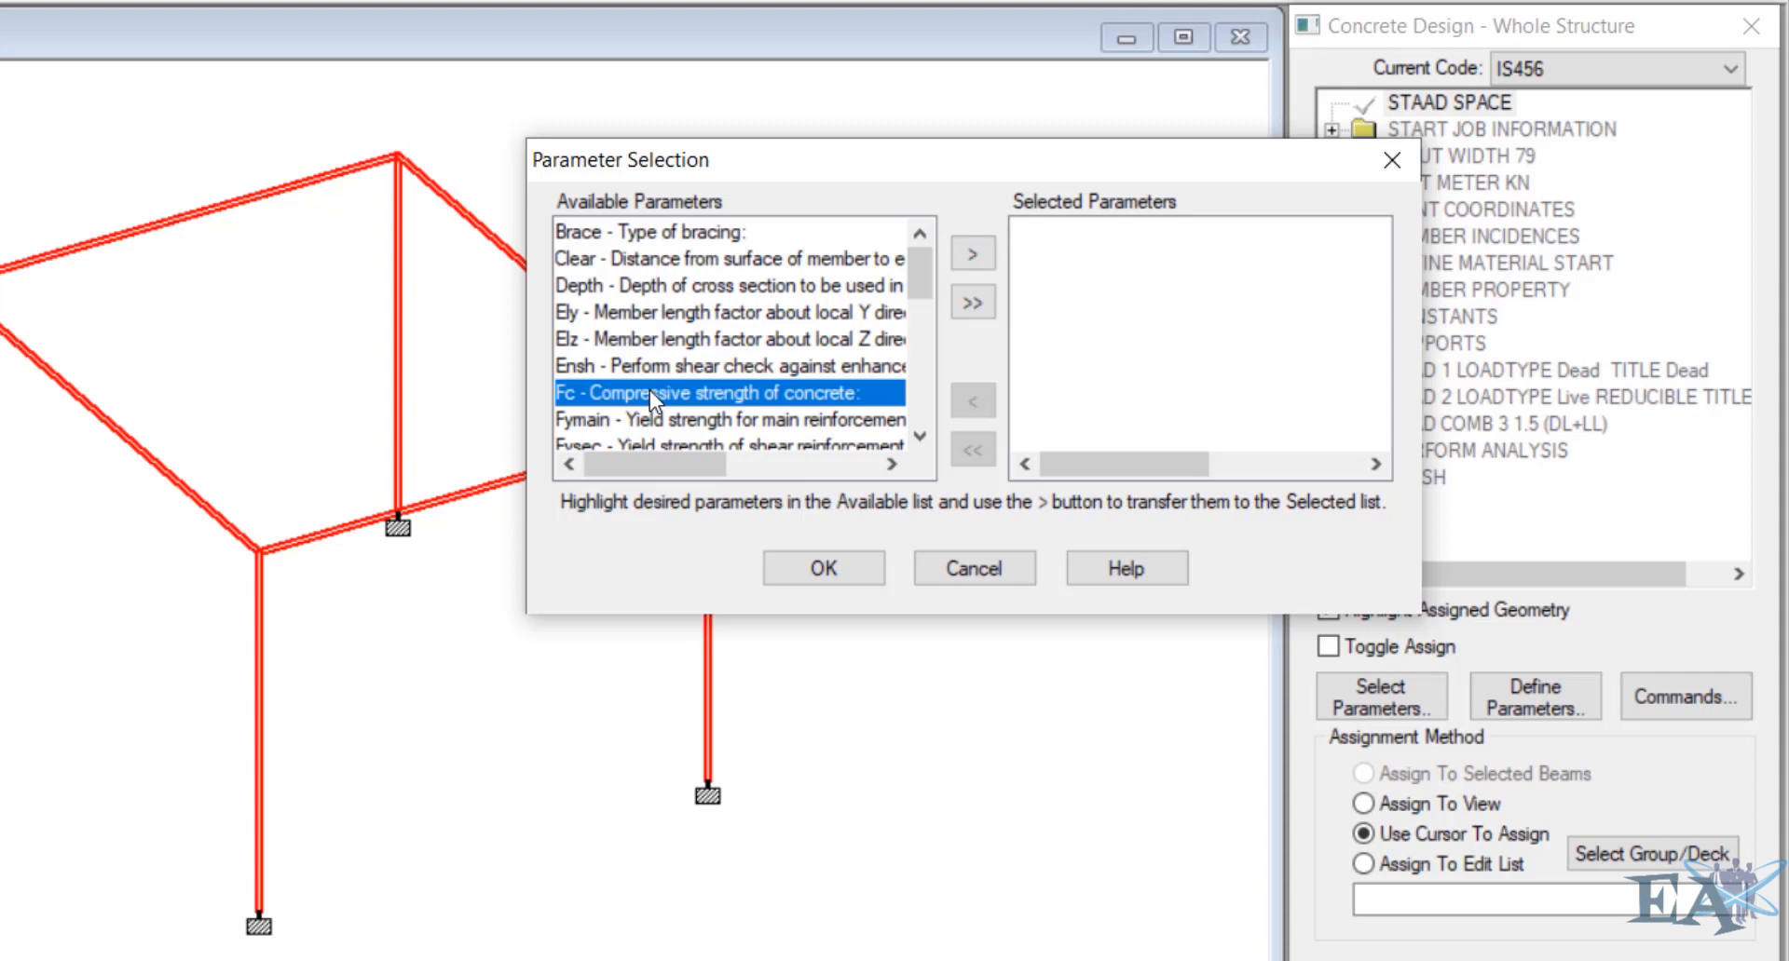
{"action": "left_click", "coordinate": [971, 253]}
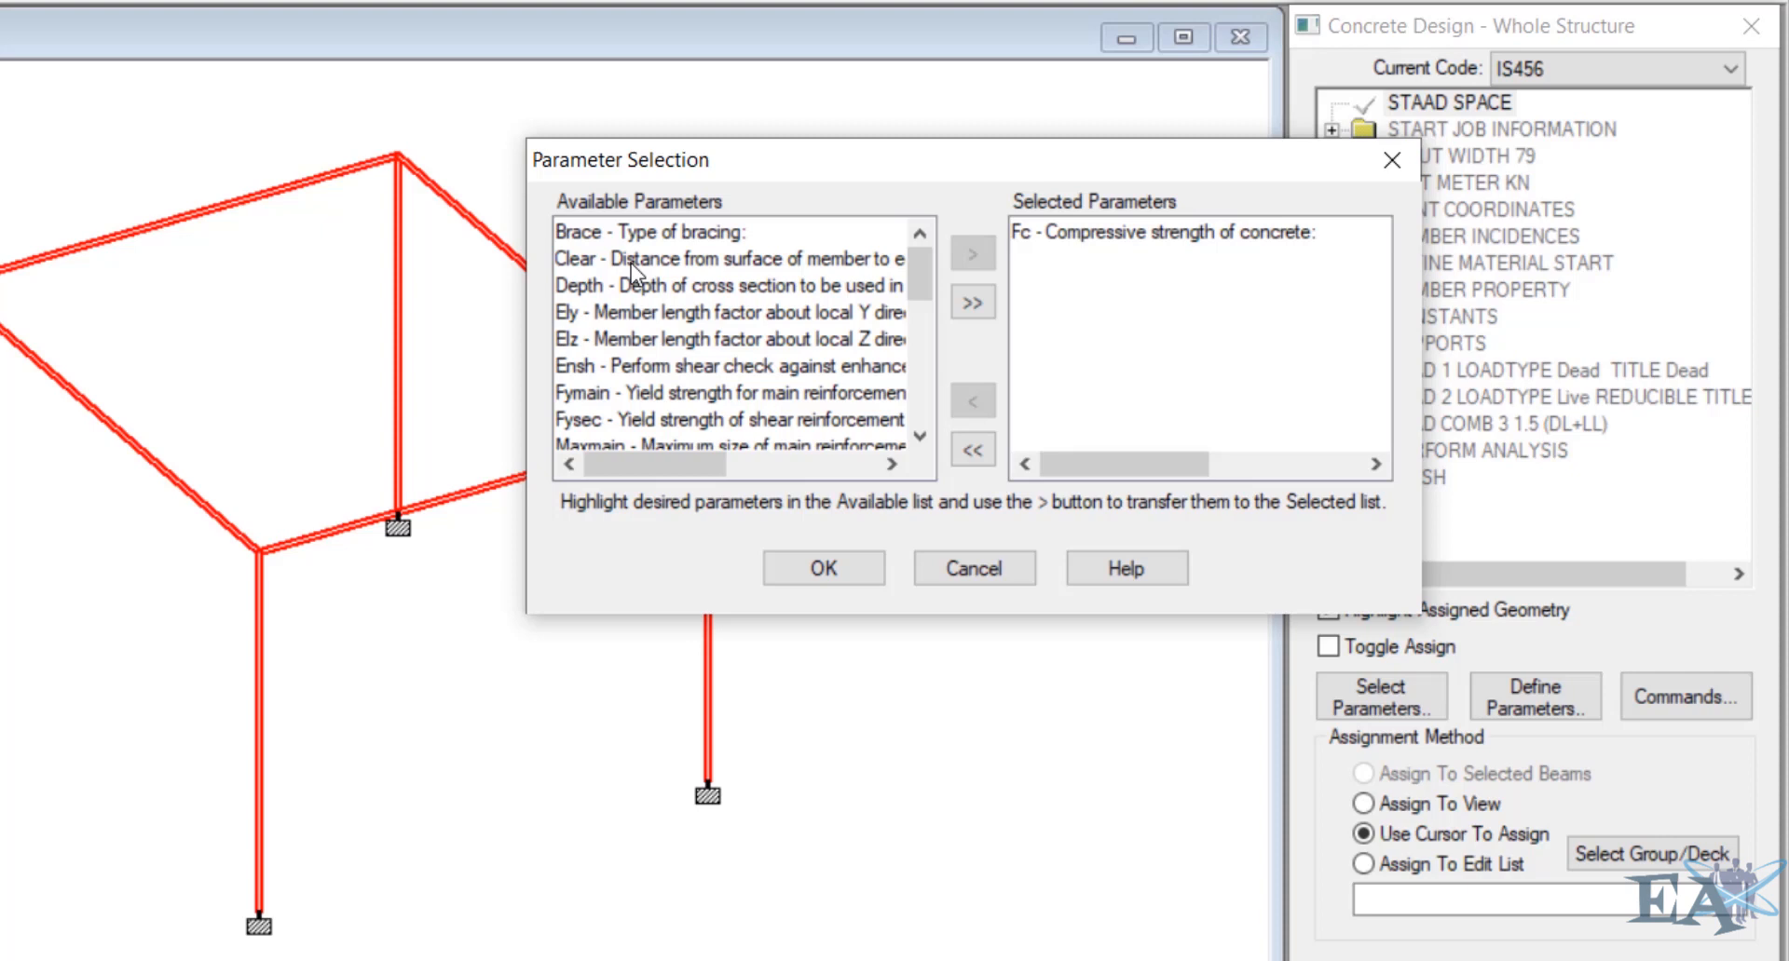
Include Fymain and Fysec in the selected design parameters and accept the selection
{"action": "left_click", "coordinate": [645, 393]}
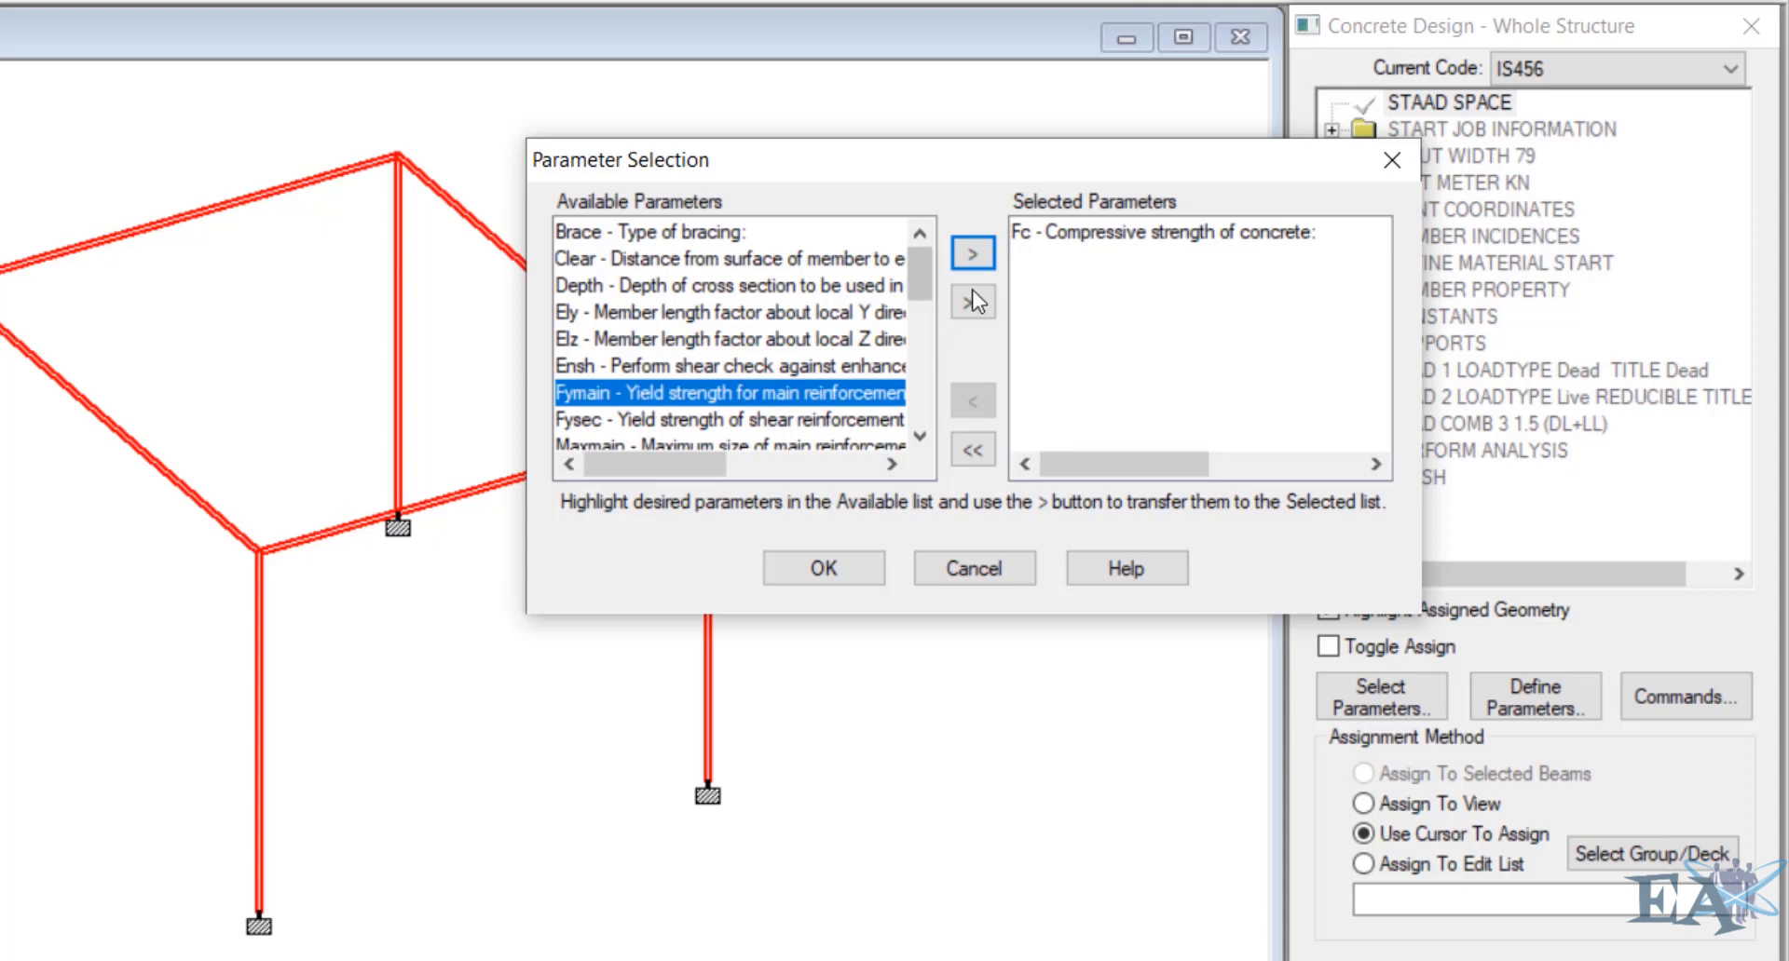
{"action": "left_click", "coordinate": [973, 253]}
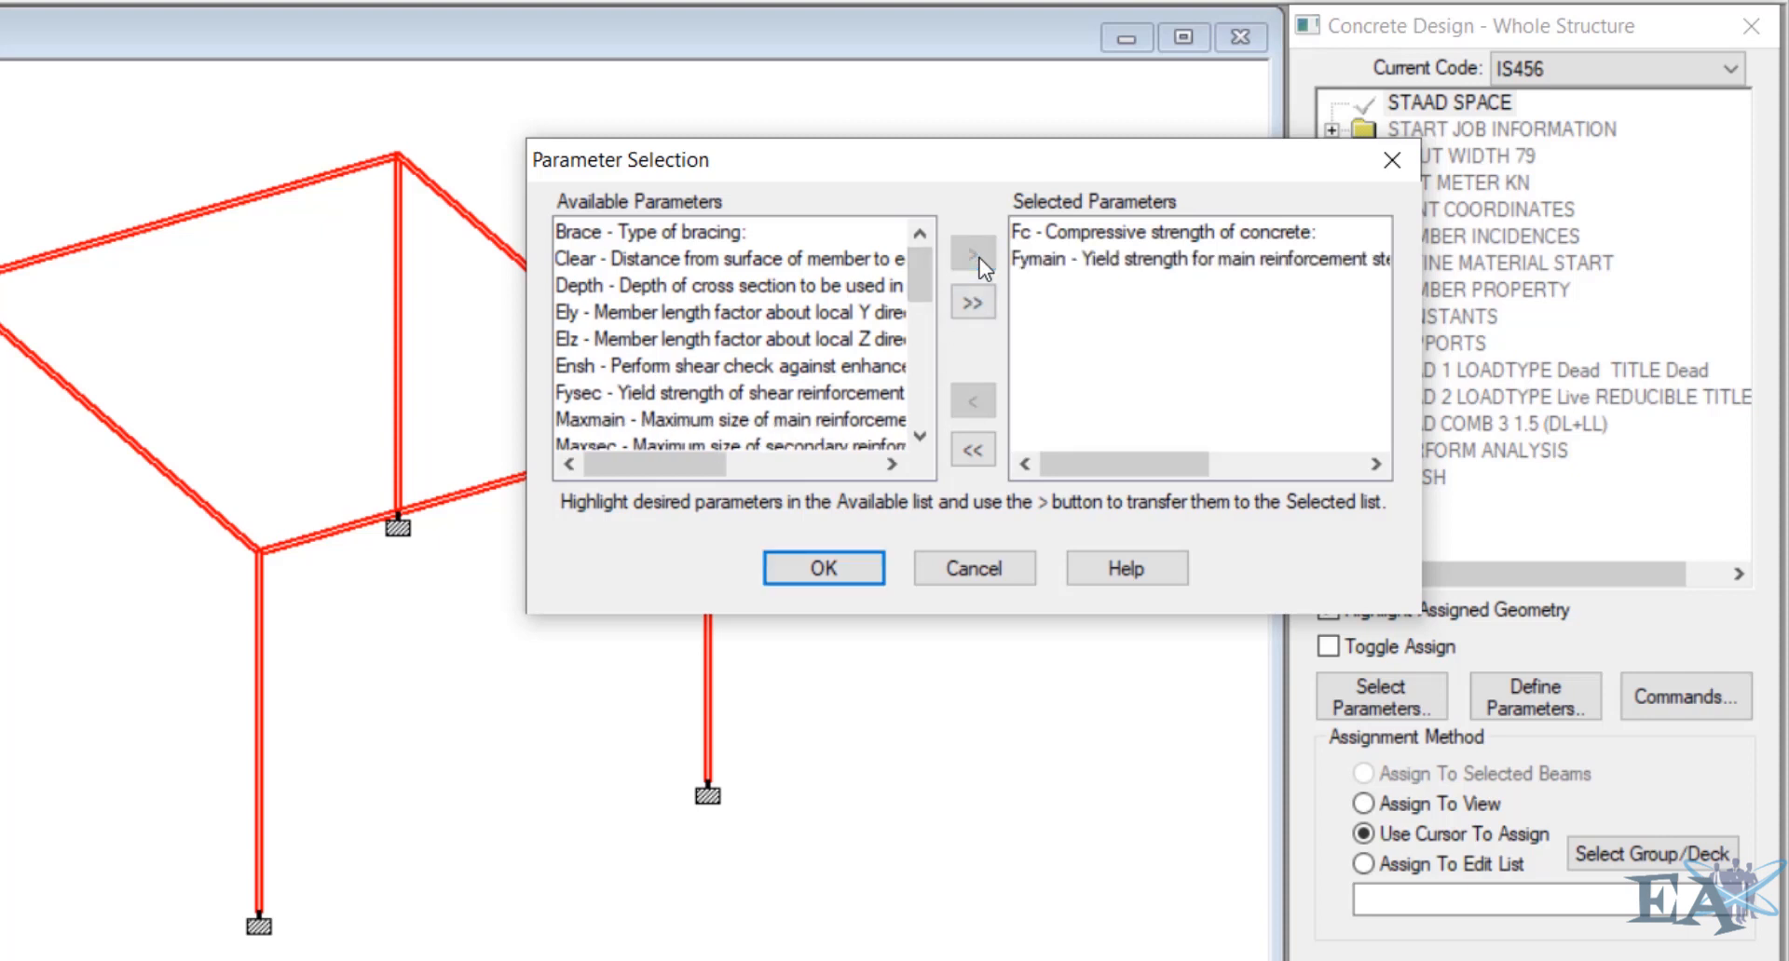
{"action": "left_click", "coordinate": [673, 395]}
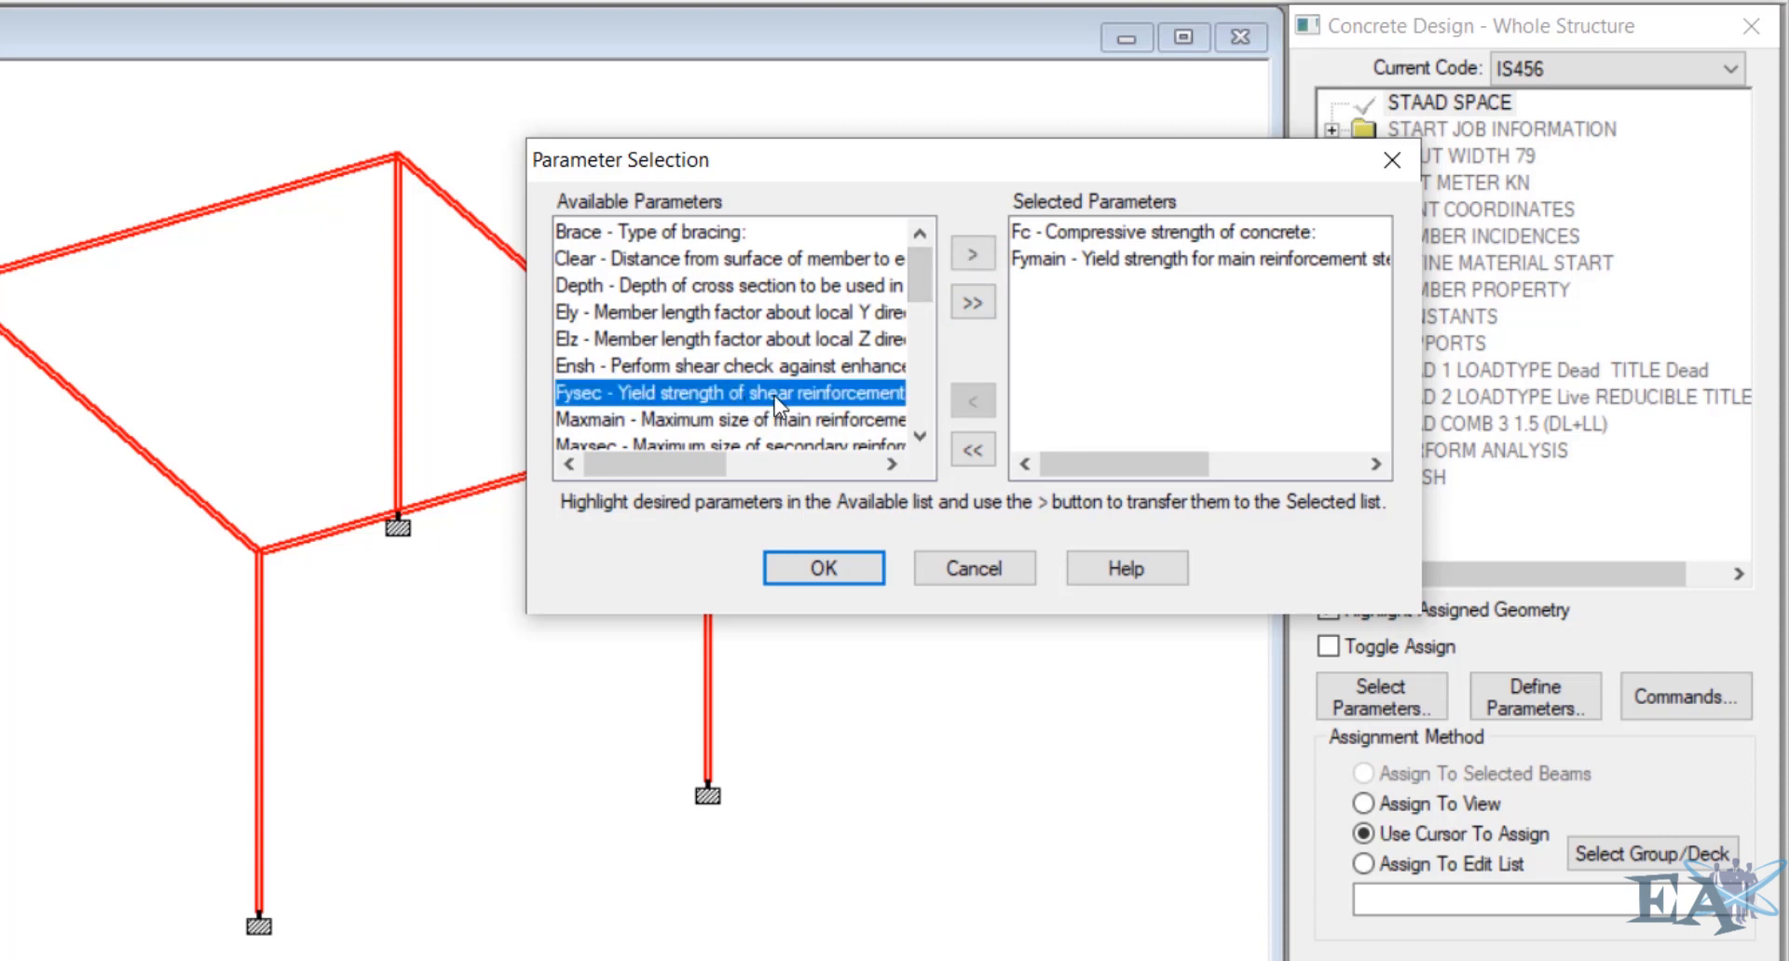
{"action": "left_click", "coordinate": [971, 254]}
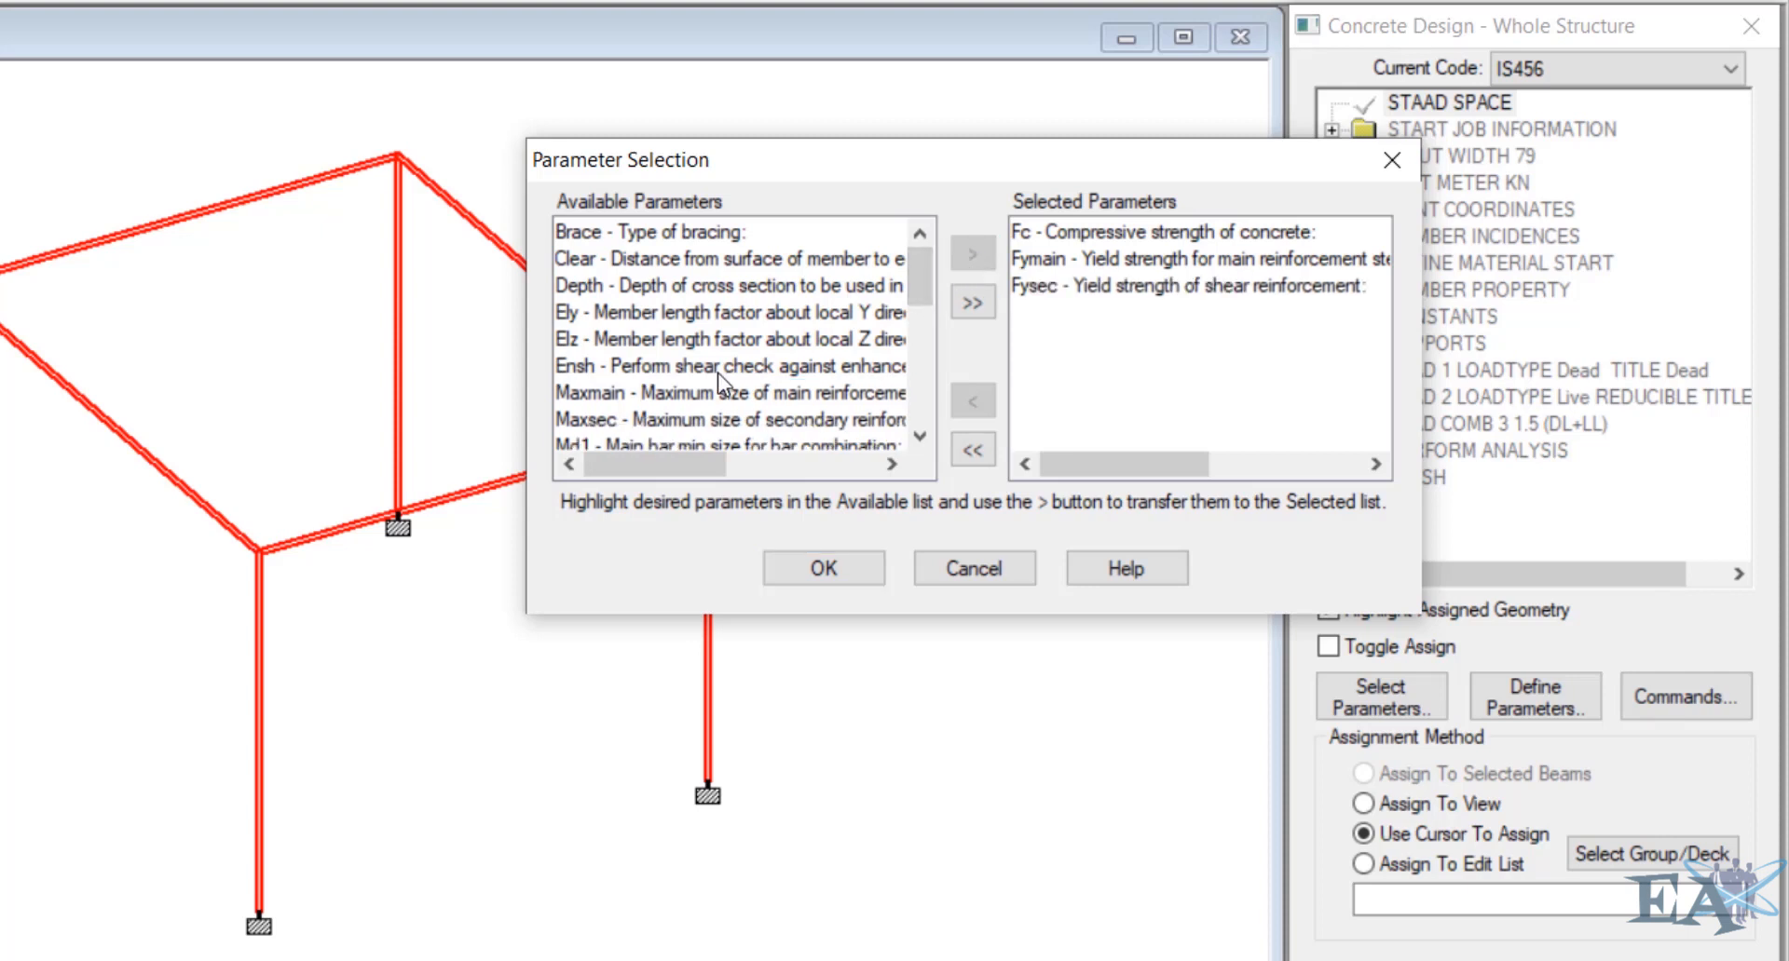
{"action": "scroll", "coordinate": [718, 373], "scroll_direction": "down", "scroll_amount": 5}
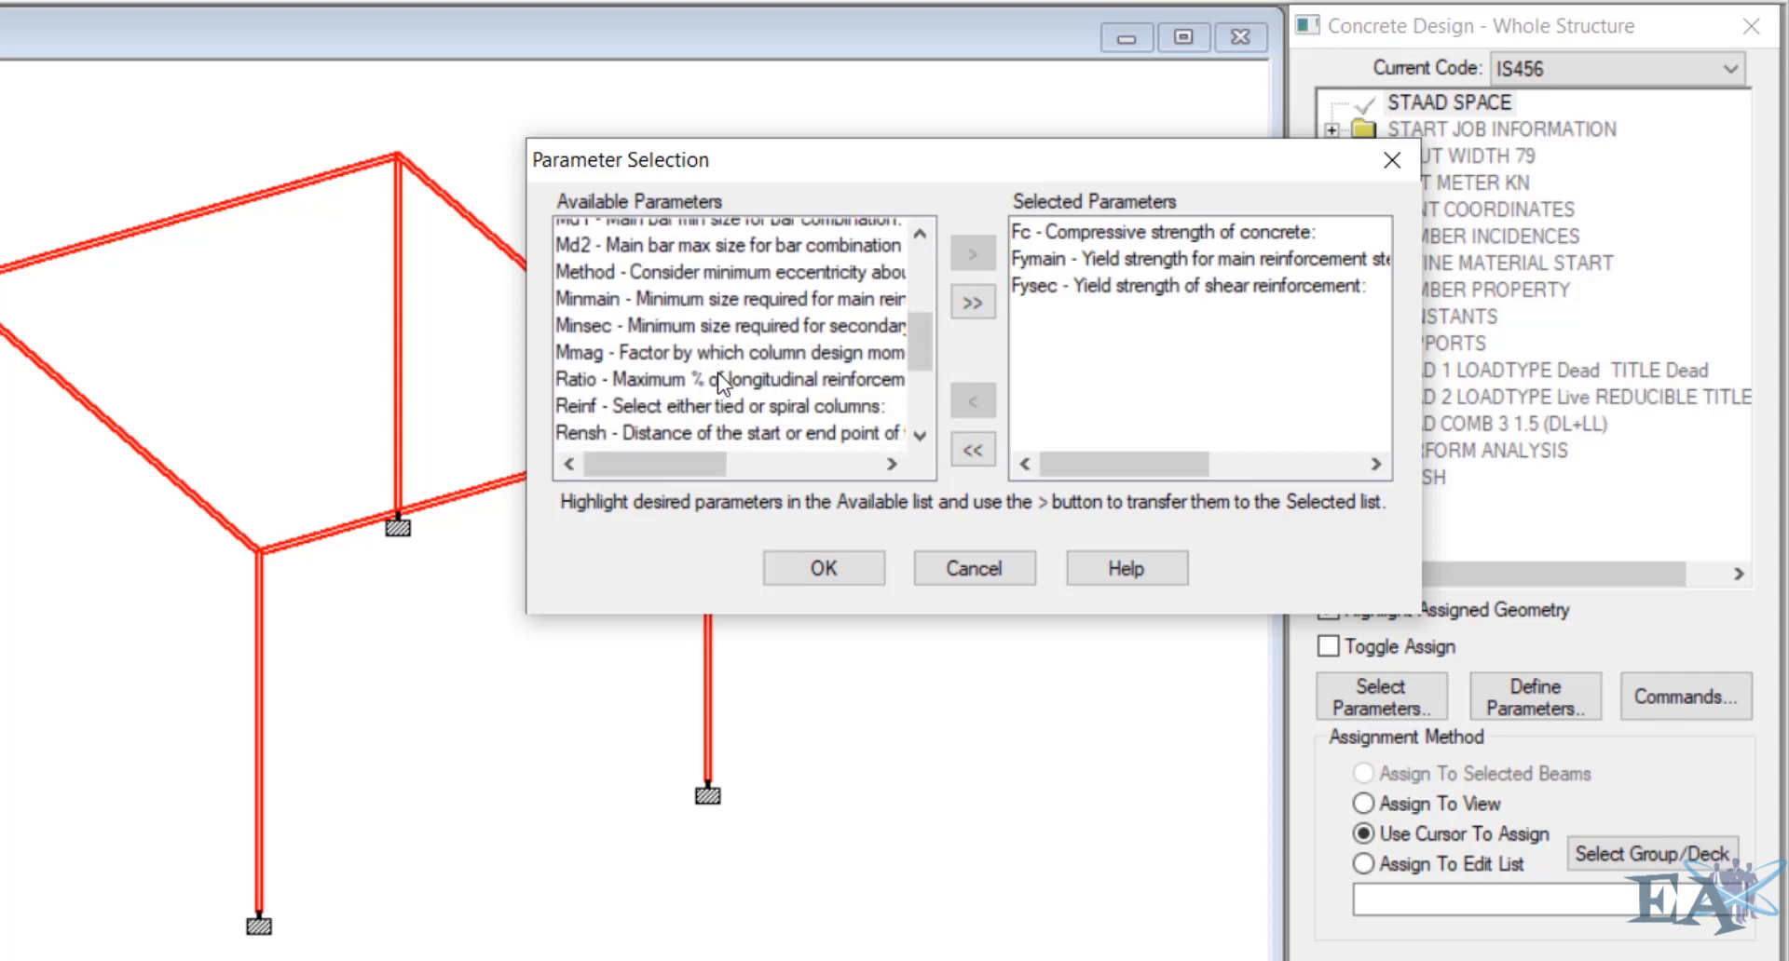
{"action": "scroll", "coordinate": [718, 373], "scroll_direction": "down", "scroll_amount": 1}
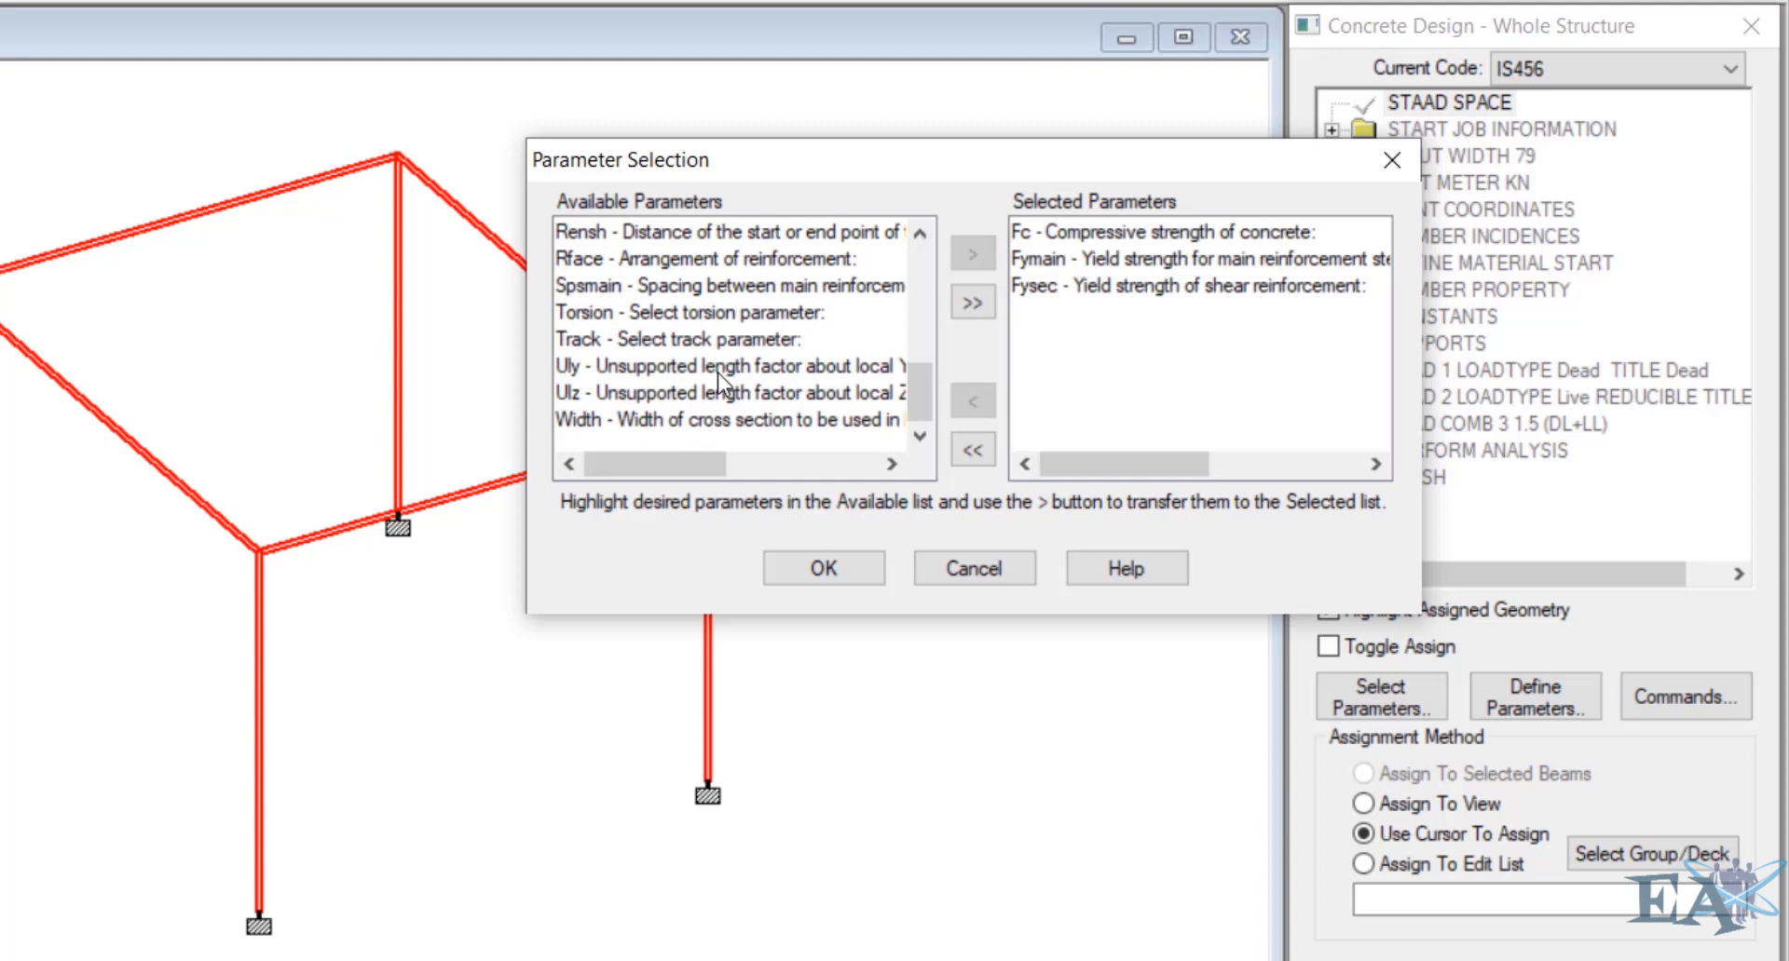
{"action": "left_click", "coordinate": [823, 570]}
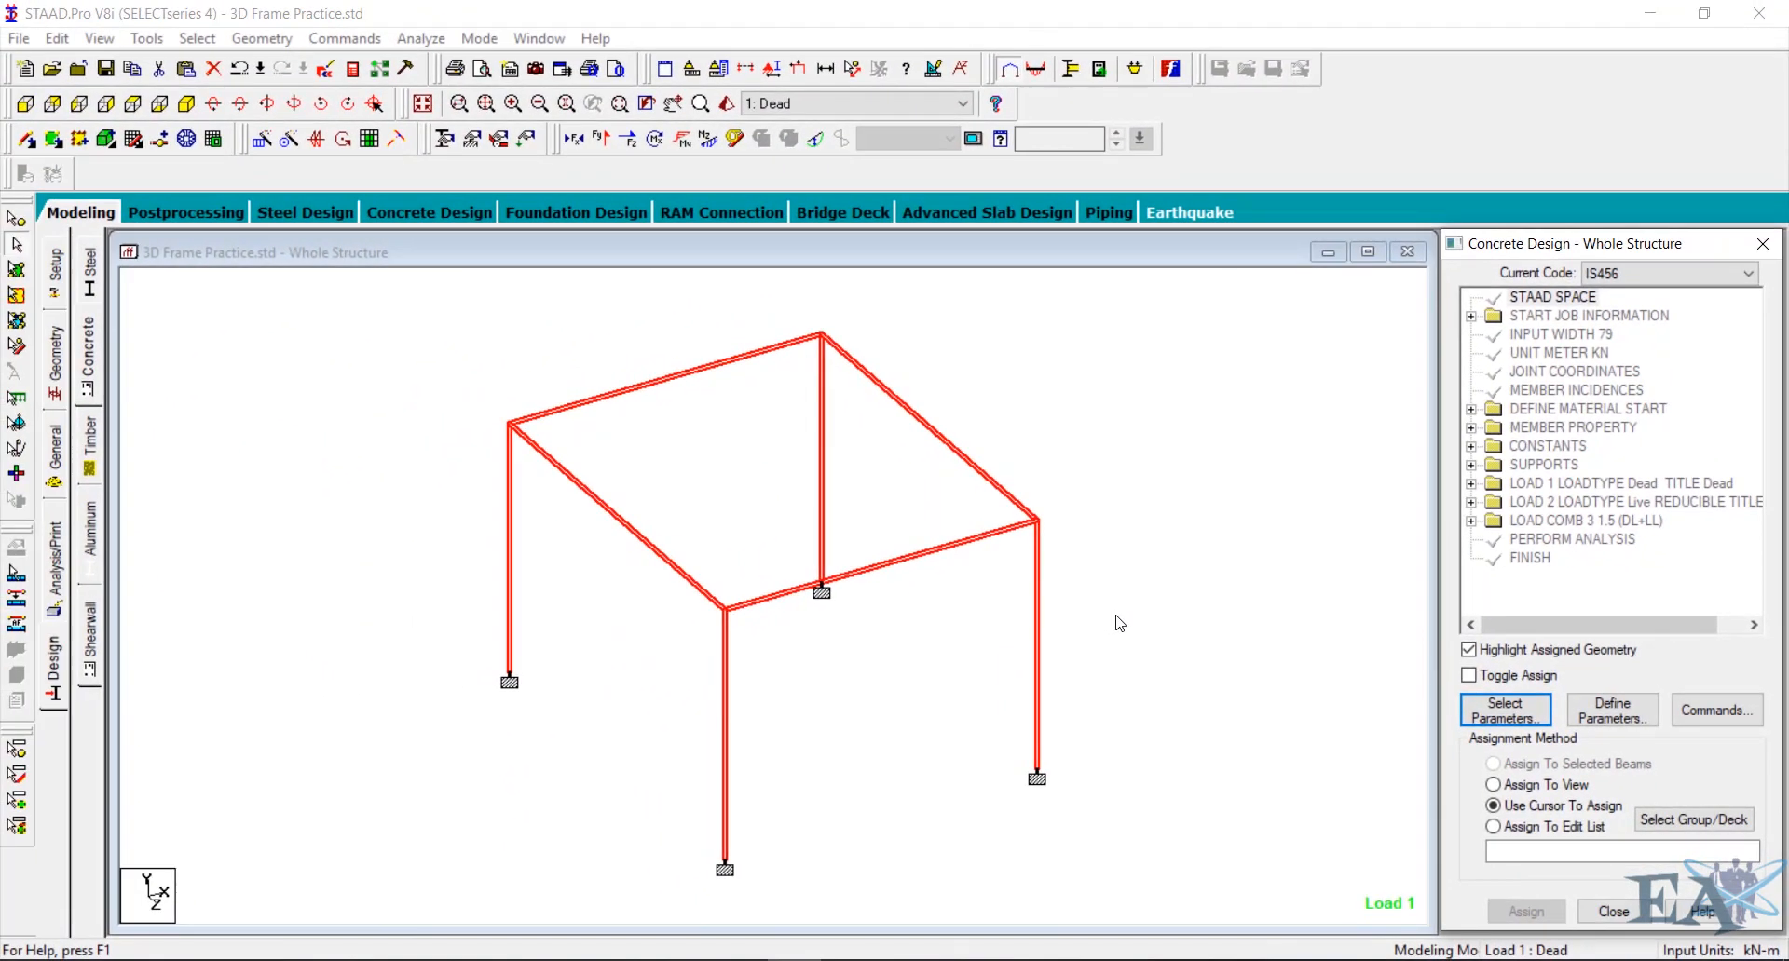
{"action": "left_click", "coordinate": [1120, 623]}
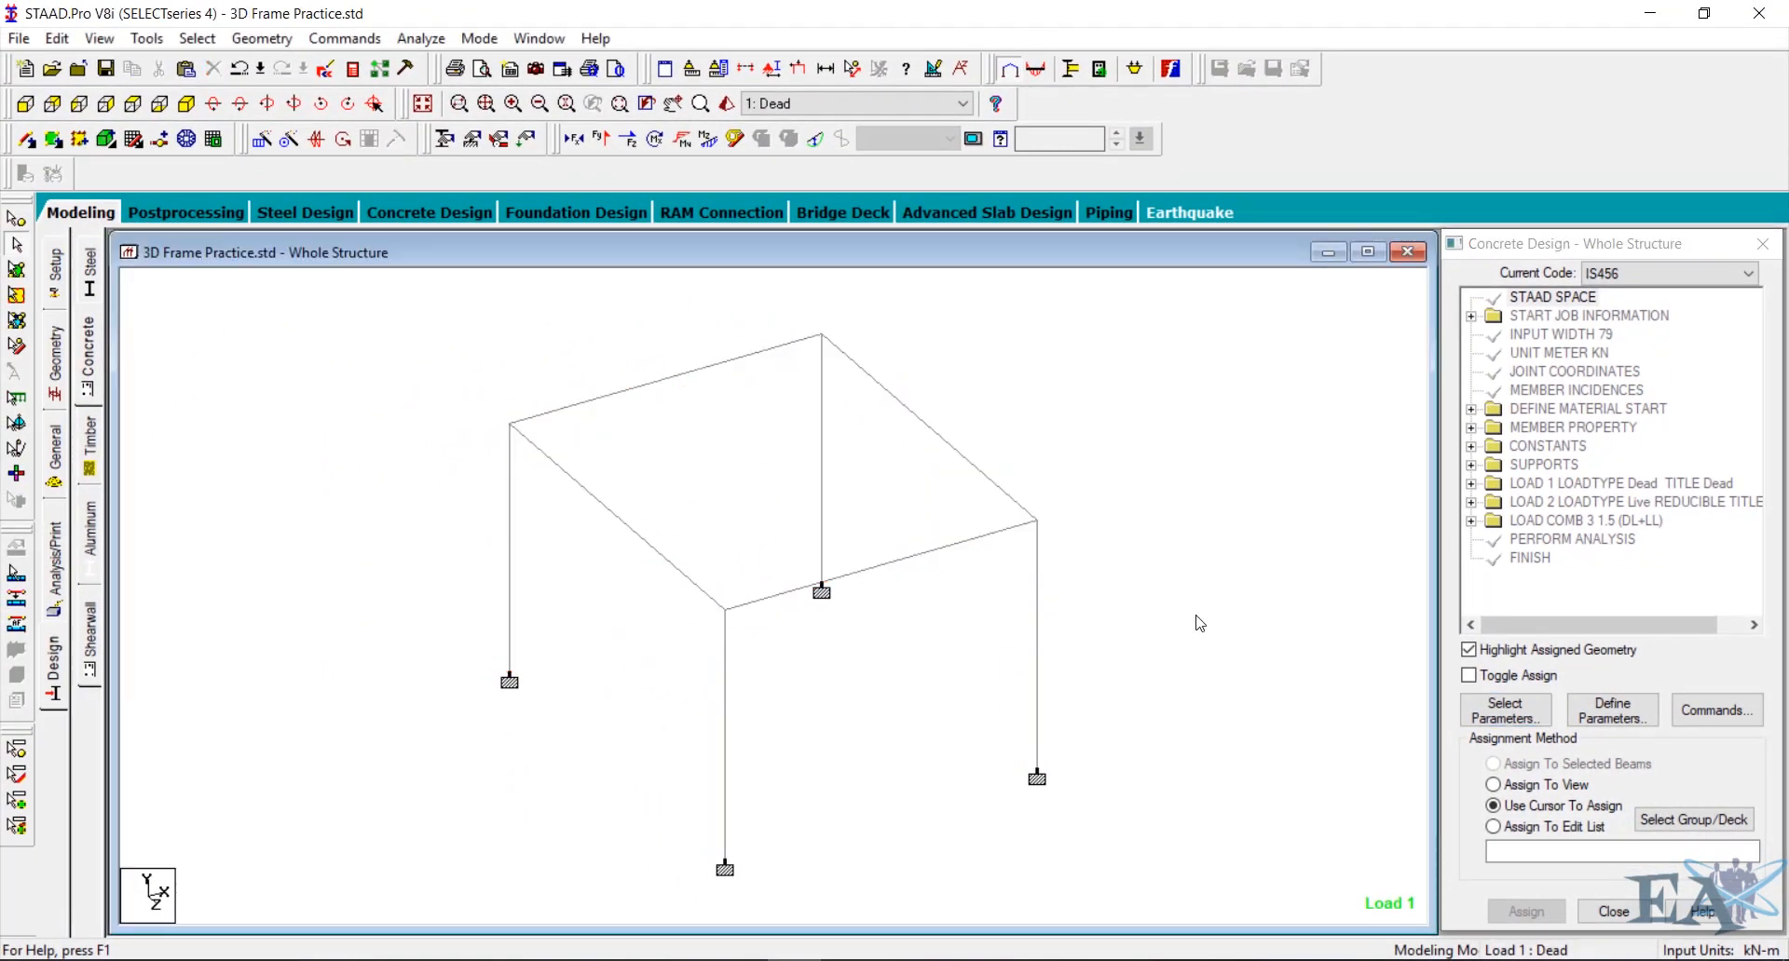
Define the FC parameter with a concrete compressive strength of 20000 kN/m2 and add it to the concrete design
{"action": "left_click", "coordinate": [1630, 715]}
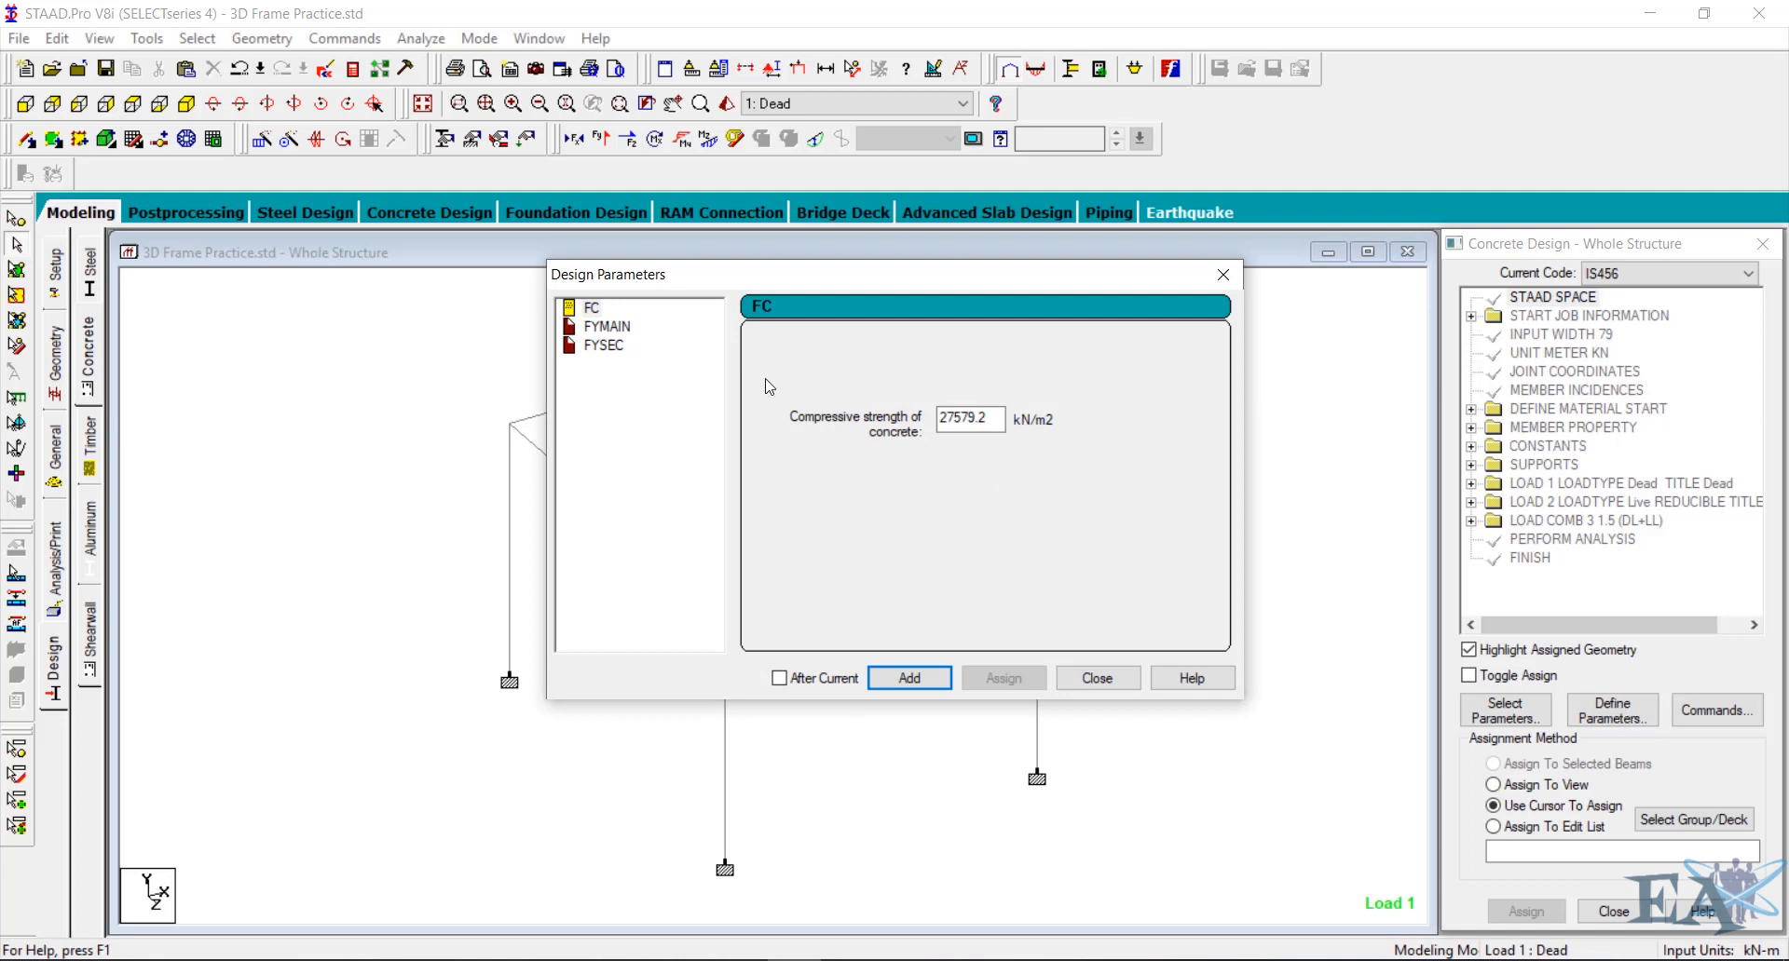
{"action": "left_click", "coordinate": [592, 308]}
{"action": "key", "text": "Tab"}
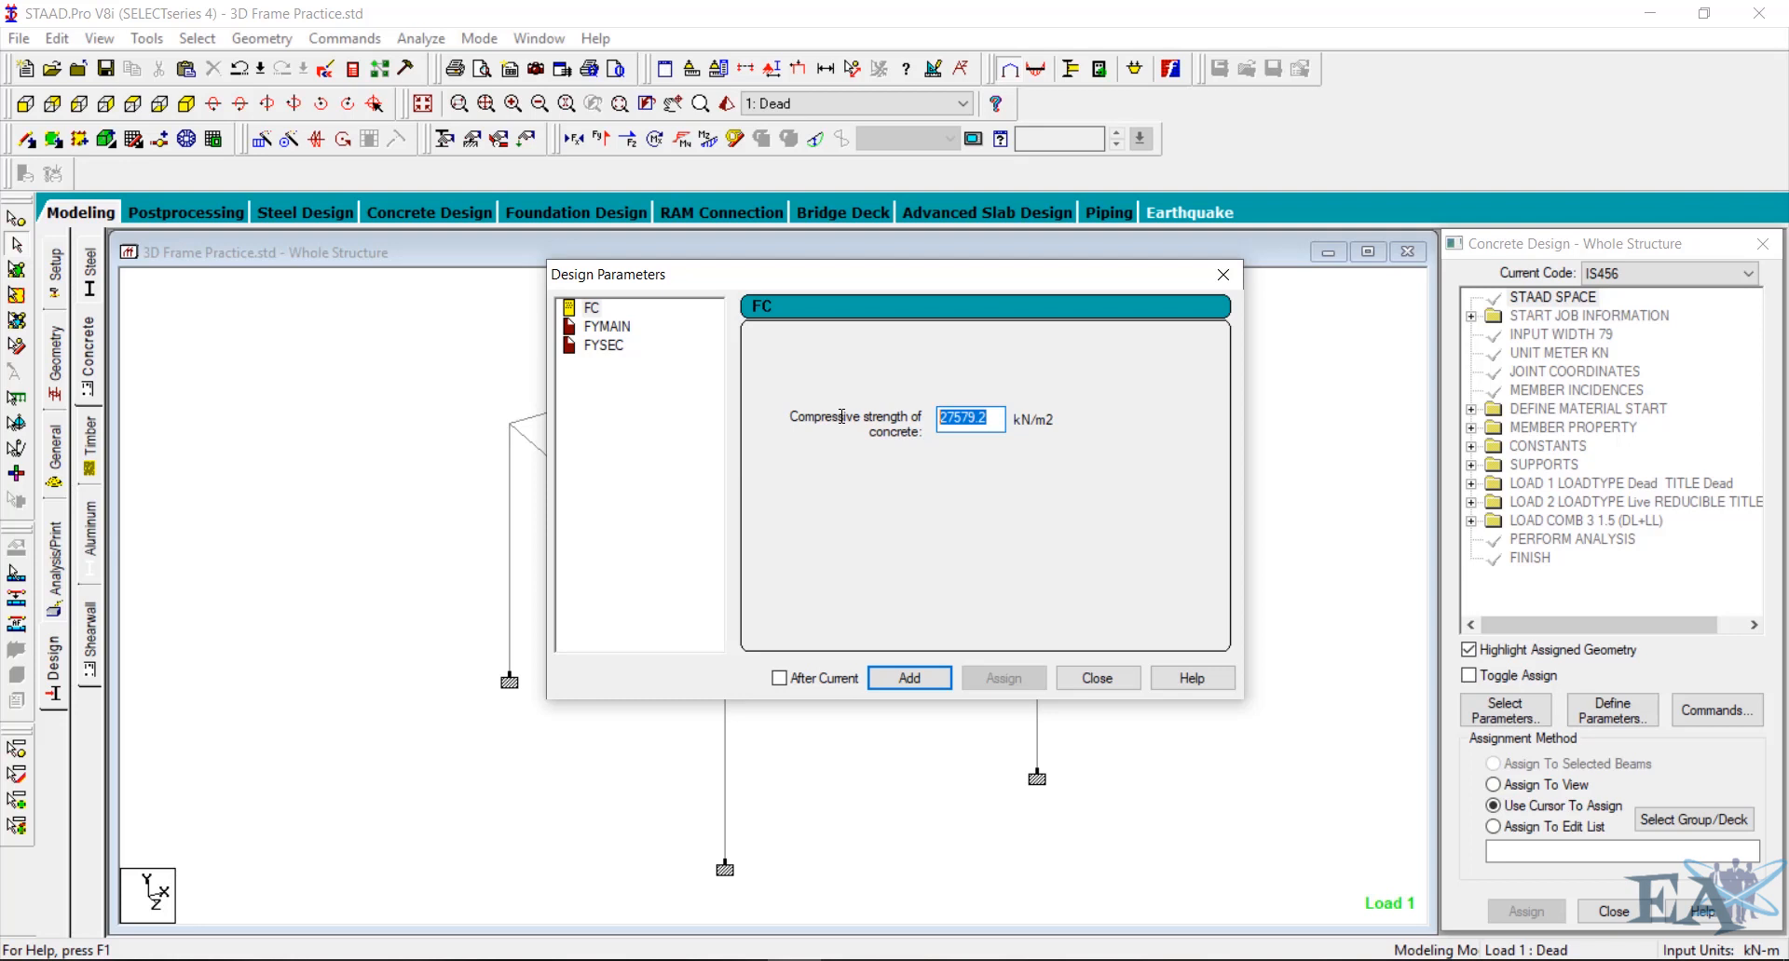
{"action": "key", "text": "BackSpace"}
{"action": "type", "text": "20"}
{"action": "type", "text": "000"}
{"action": "left_click", "coordinate": [907, 677]}
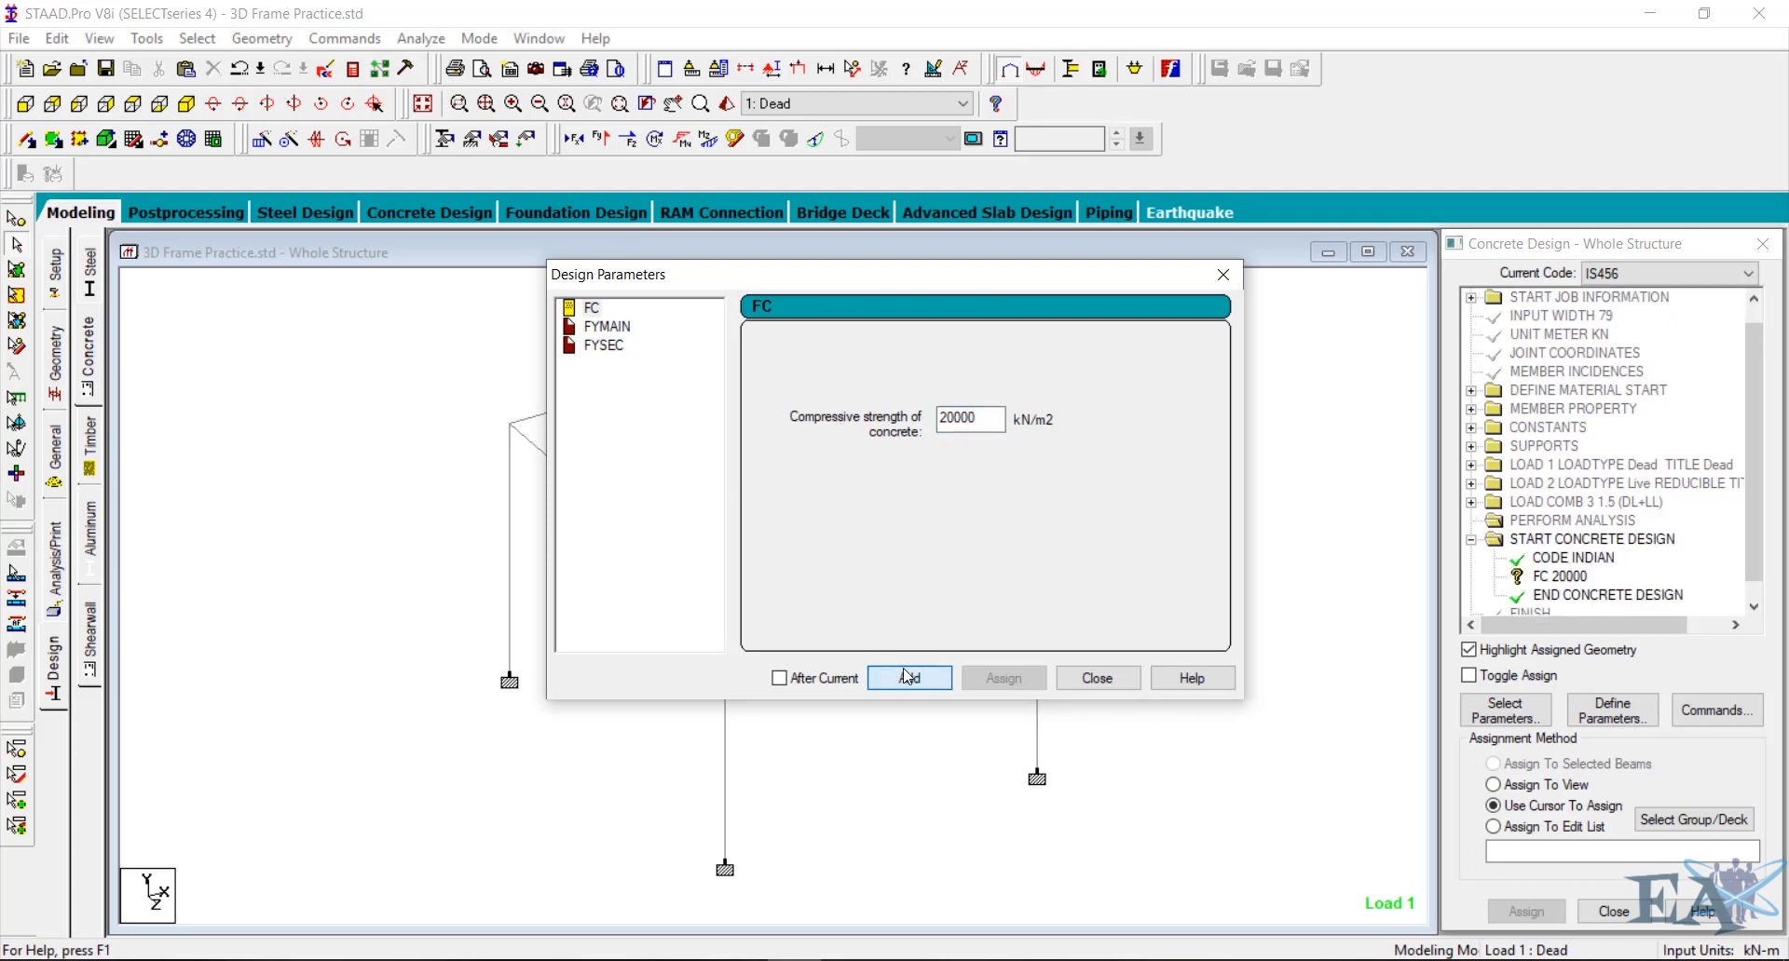
Set the FYMAIN yield strength for main reinforcement to 415000 kN/m2 and add it to the concrete design
{"action": "left_click", "coordinate": [610, 328]}
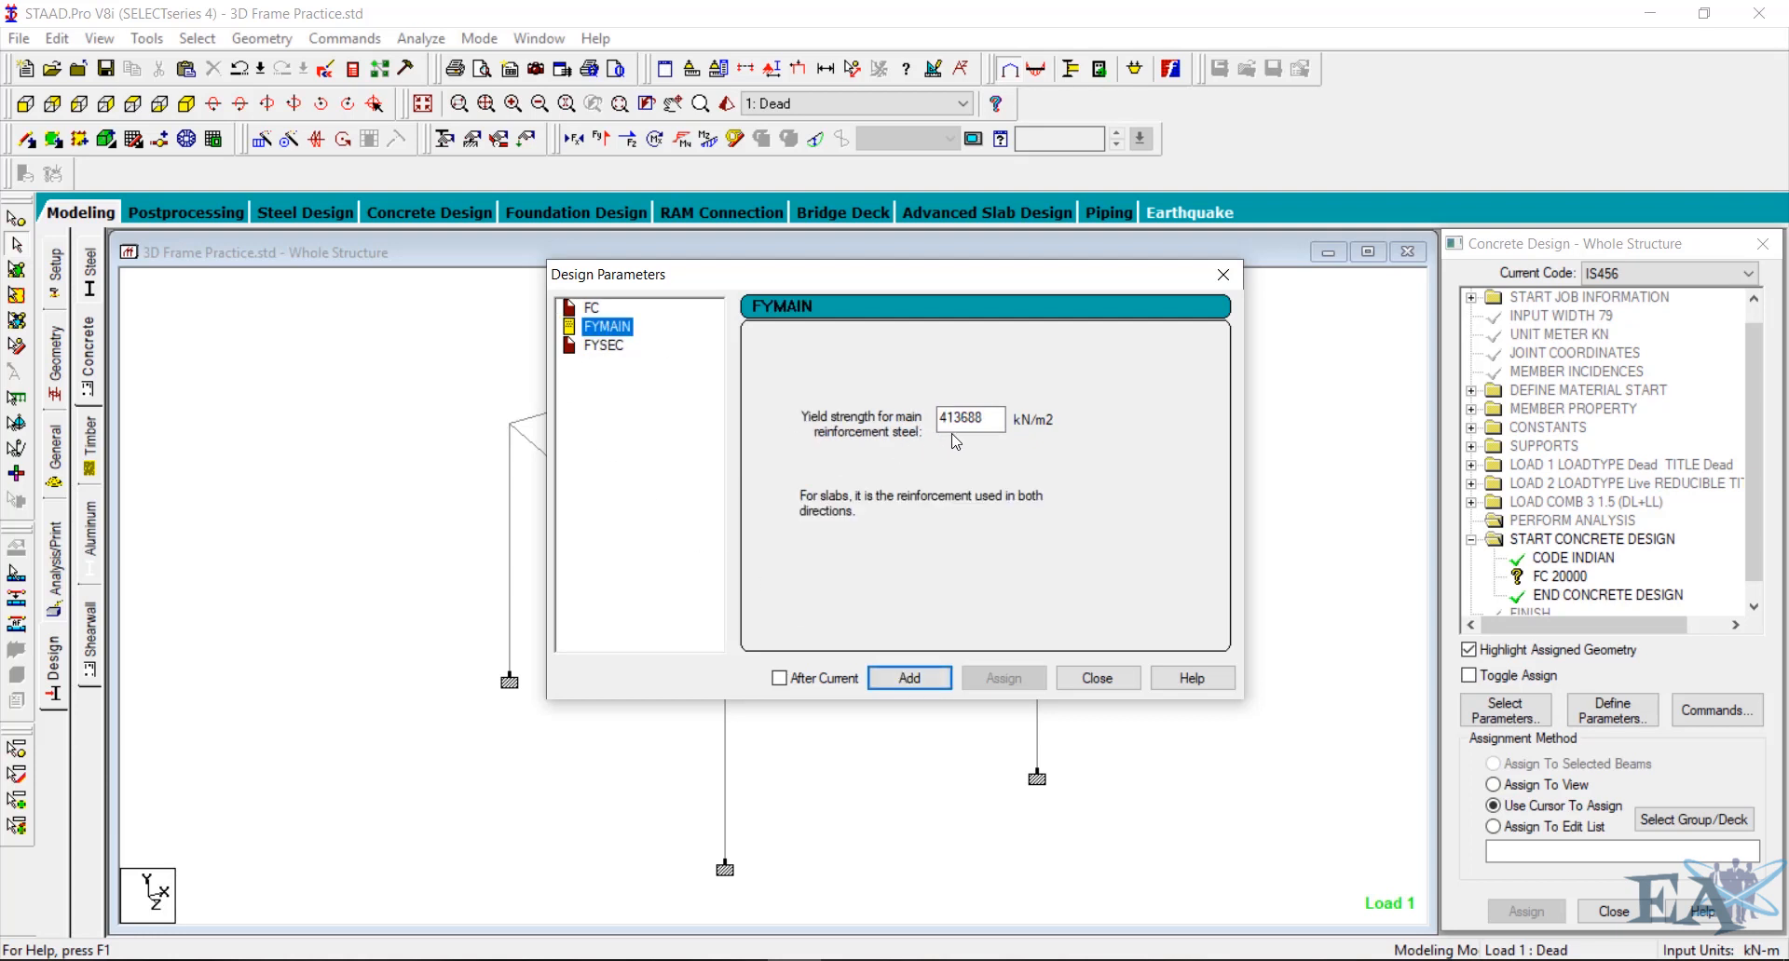
{"action": "key", "text": "Tab"}
{"action": "type", "text": "415000"}
{"action": "left_click", "coordinate": [925, 686]}
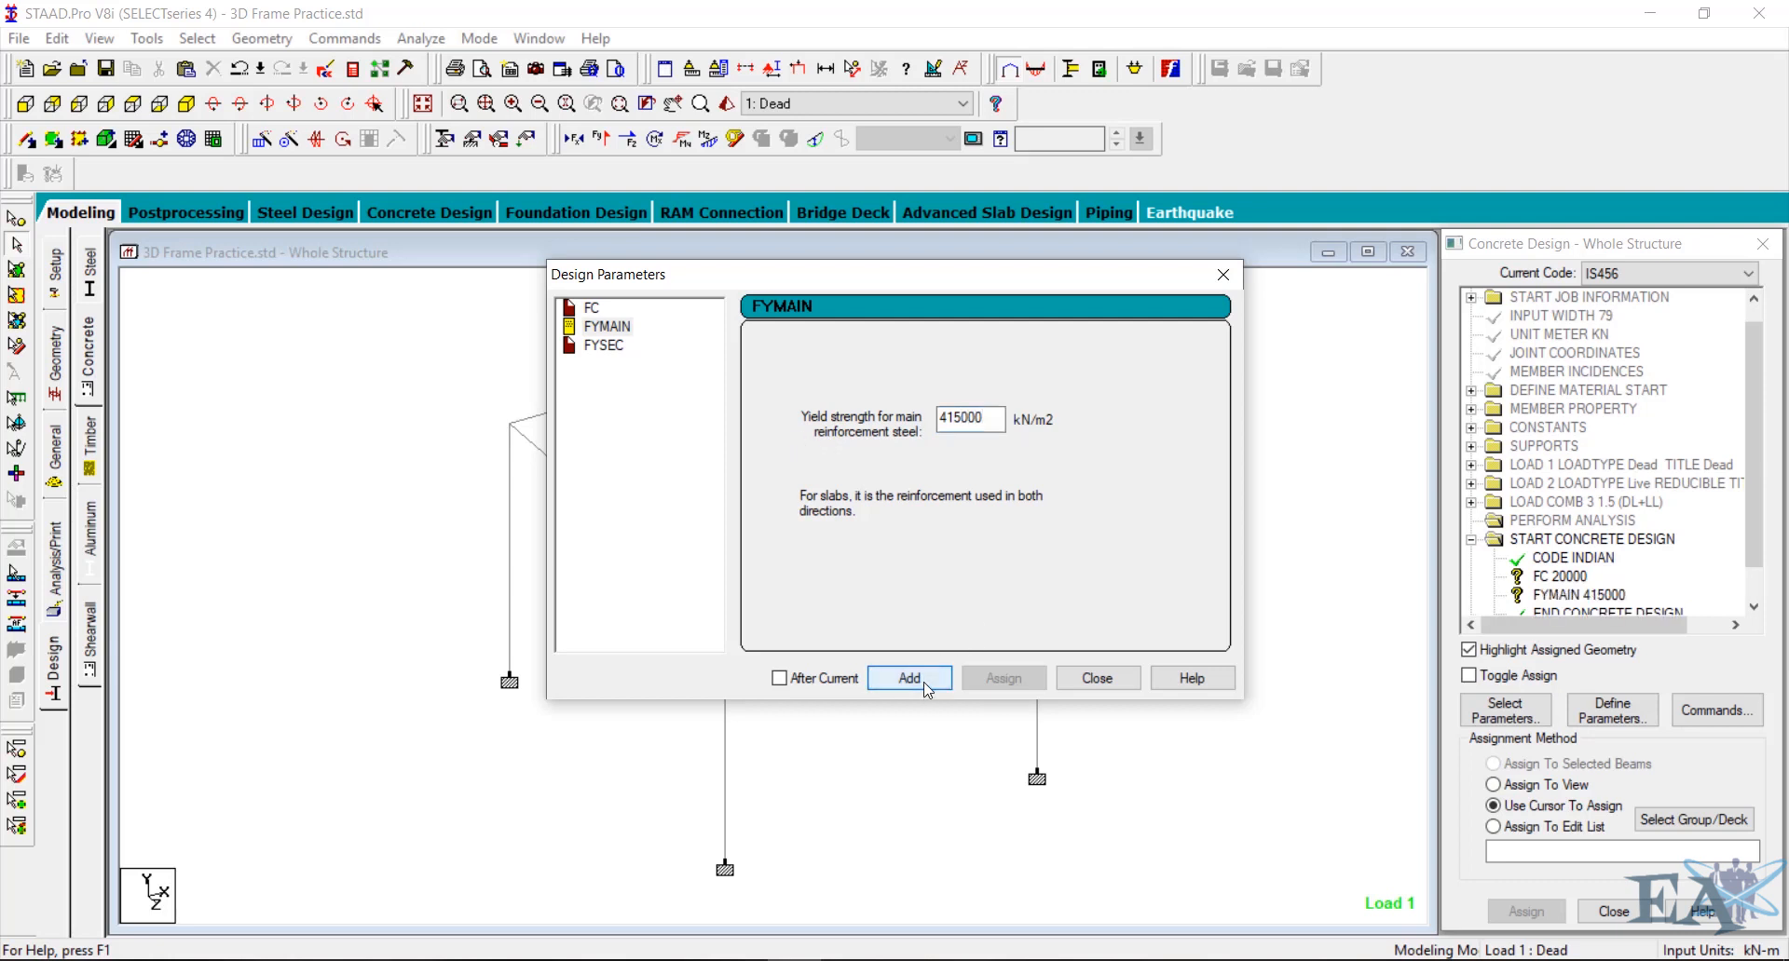
Set the FYSEC yield strength of shear reinforcement to 415000 kN/m2, add it, and finish defining parameters
{"action": "left_click", "coordinate": [604, 347]}
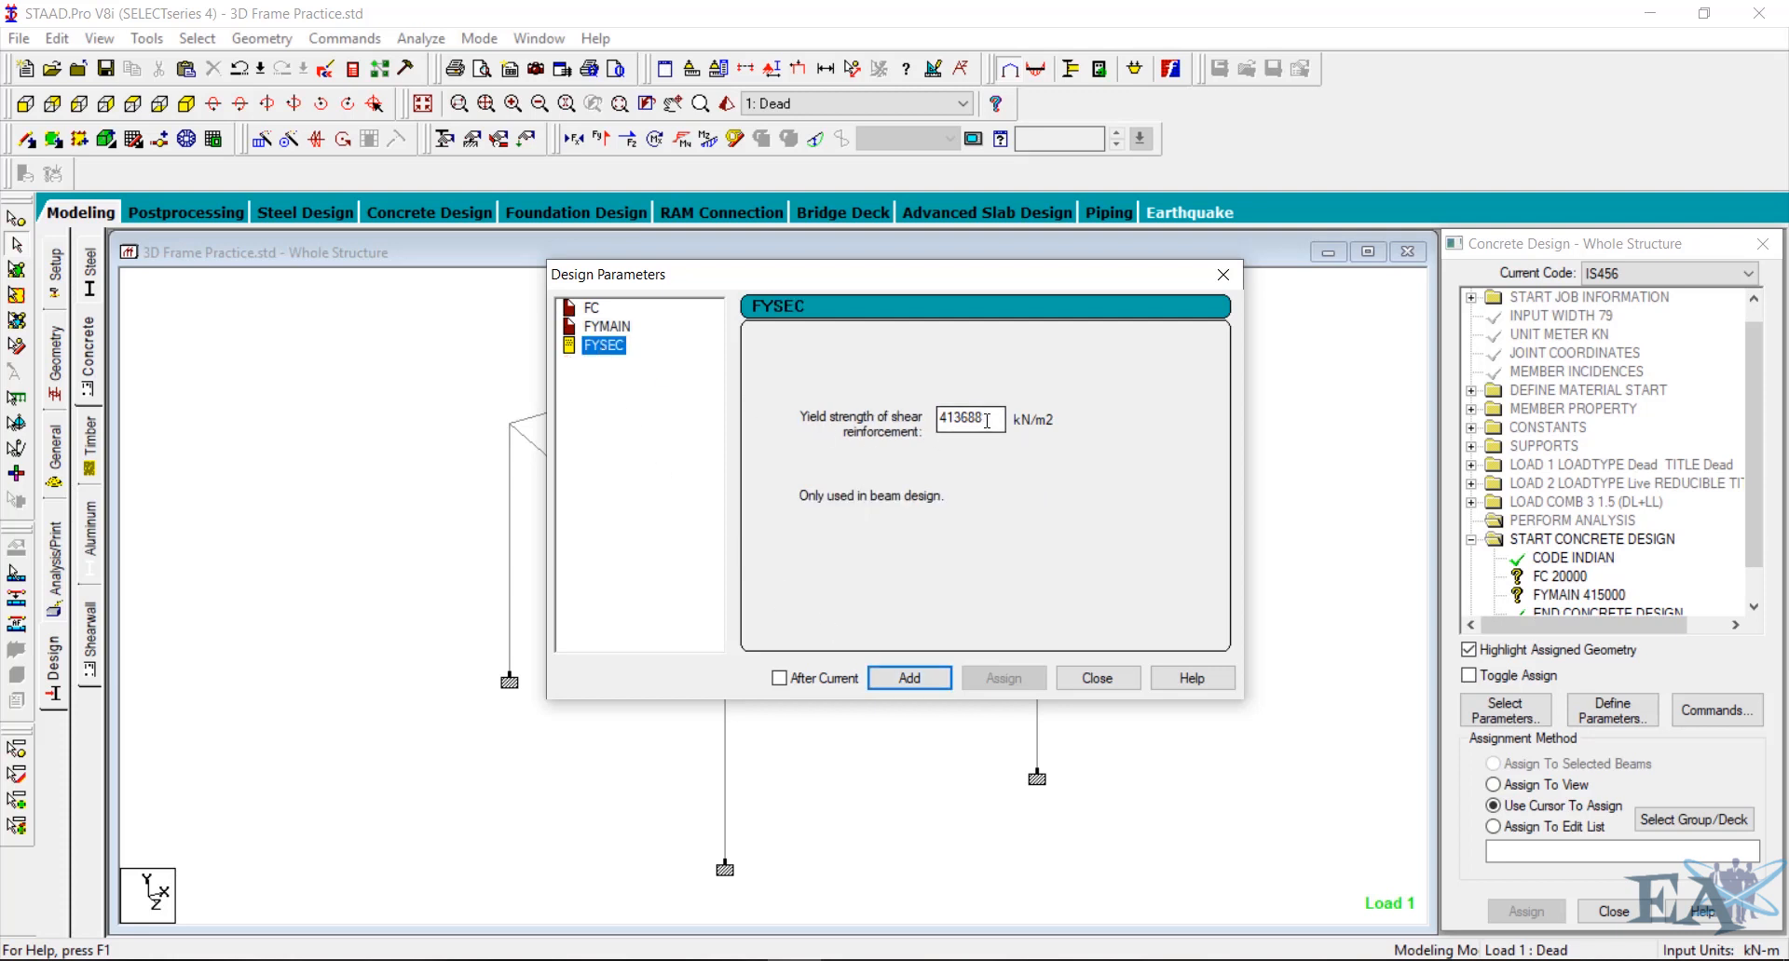
{"action": "left_click_drag", "start_coordinate": [991, 419], "coordinate": [887, 419]}
{"action": "type", "text": "415000"}
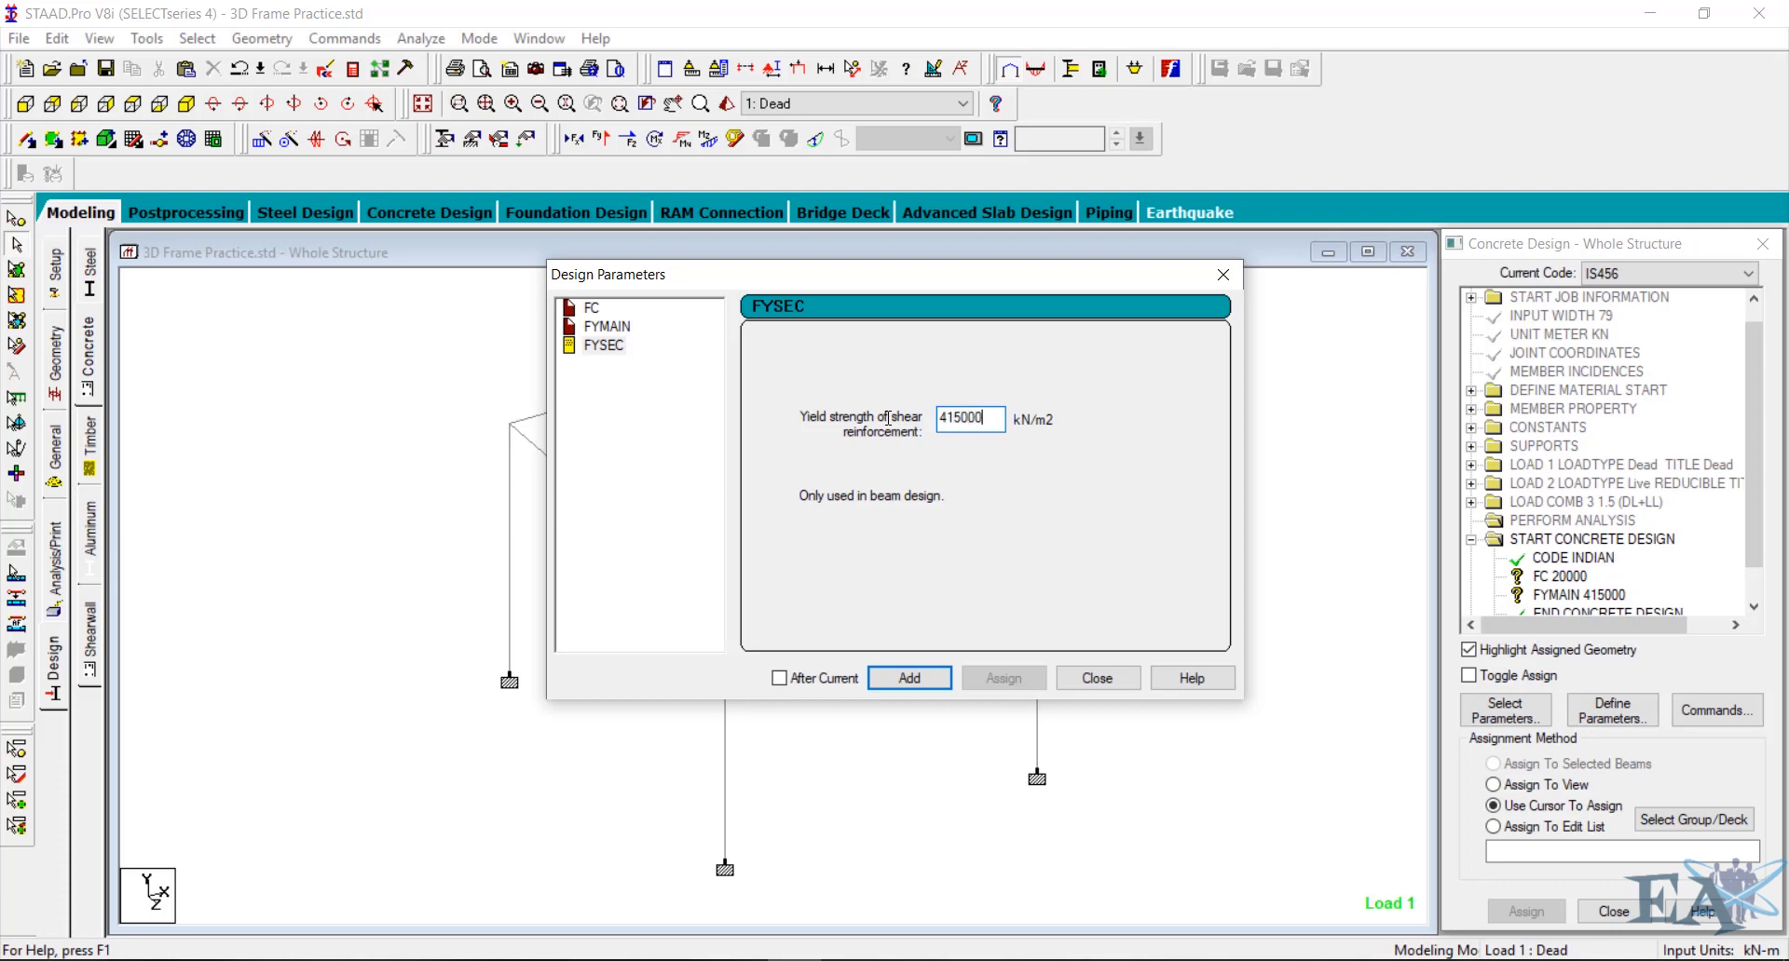
{"action": "left_click", "coordinate": [921, 680]}
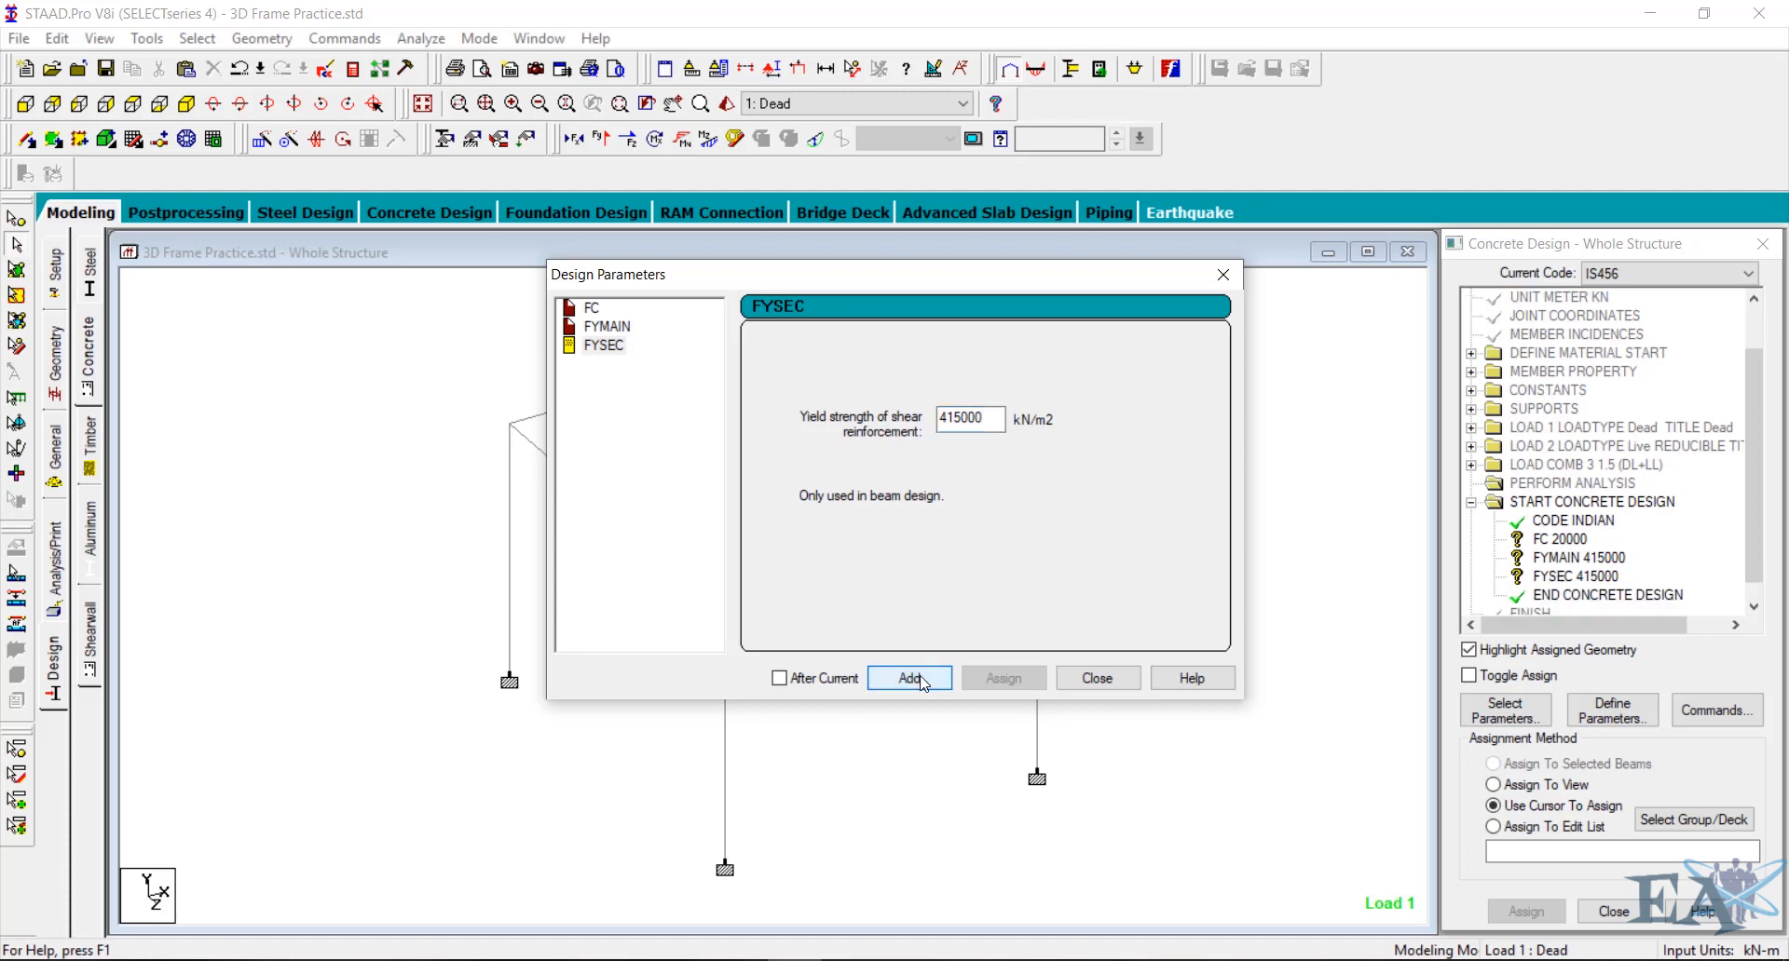
{"action": "left_click", "coordinate": [1097, 682]}
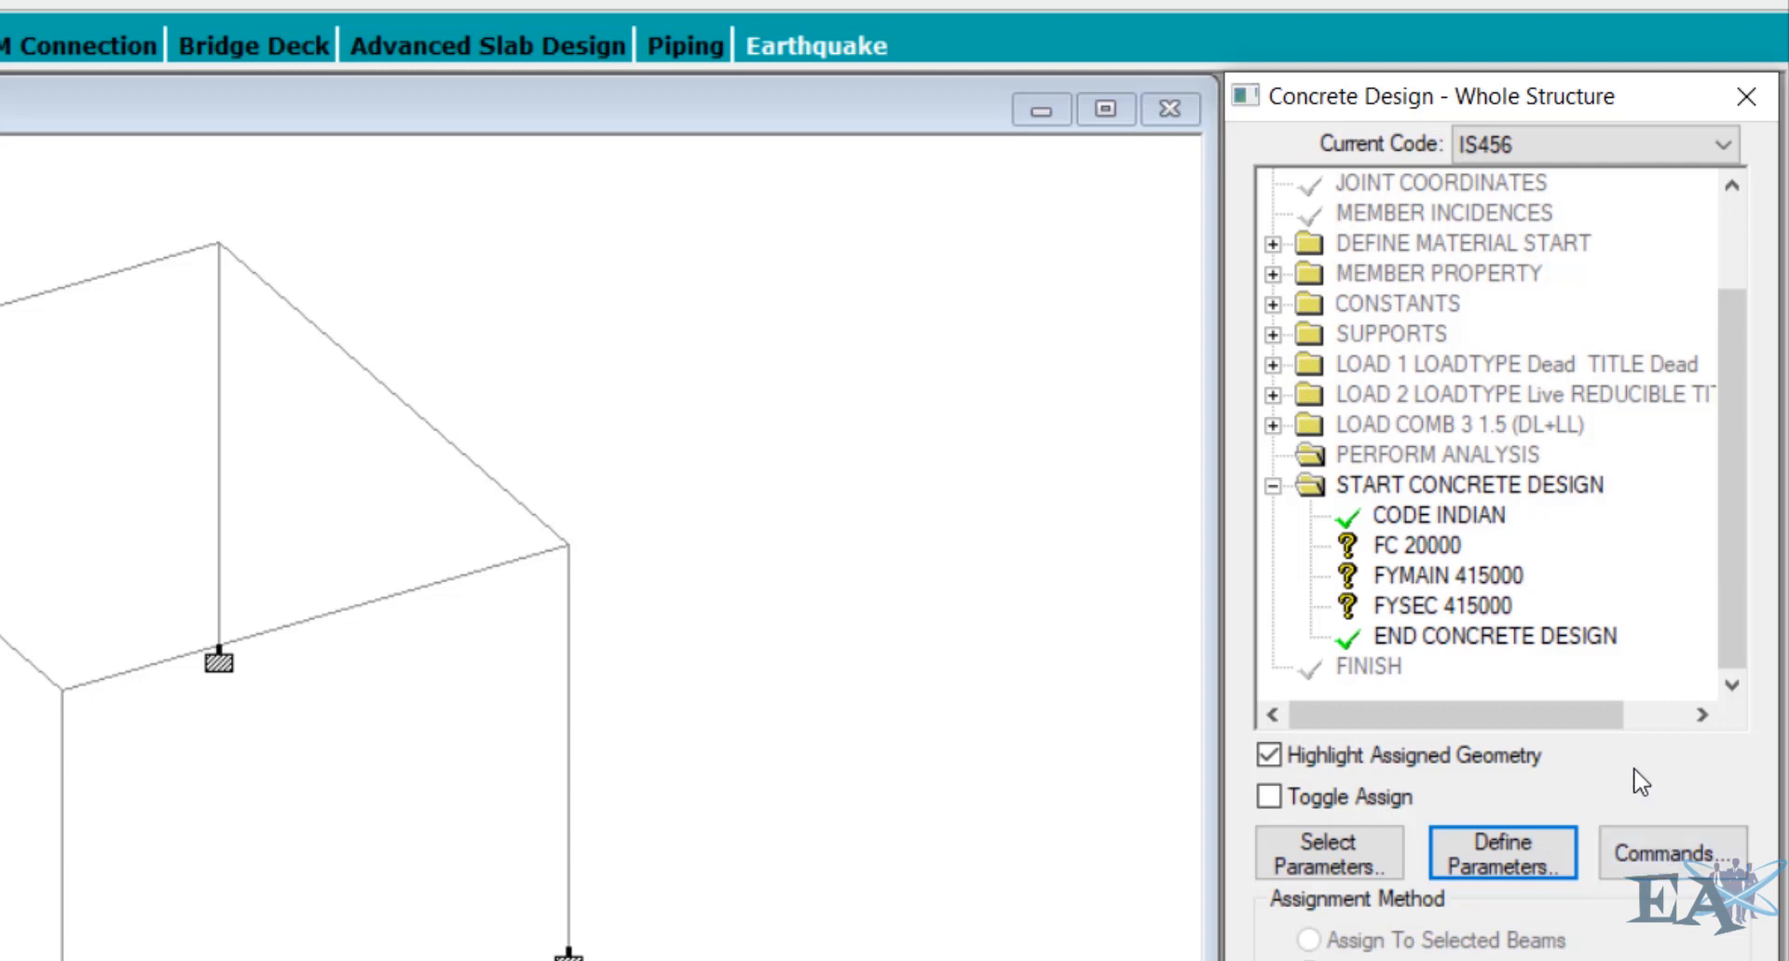
Add the Design Beam and Design Column commands to the concrete design
{"action": "left_click", "coordinate": [1667, 851]}
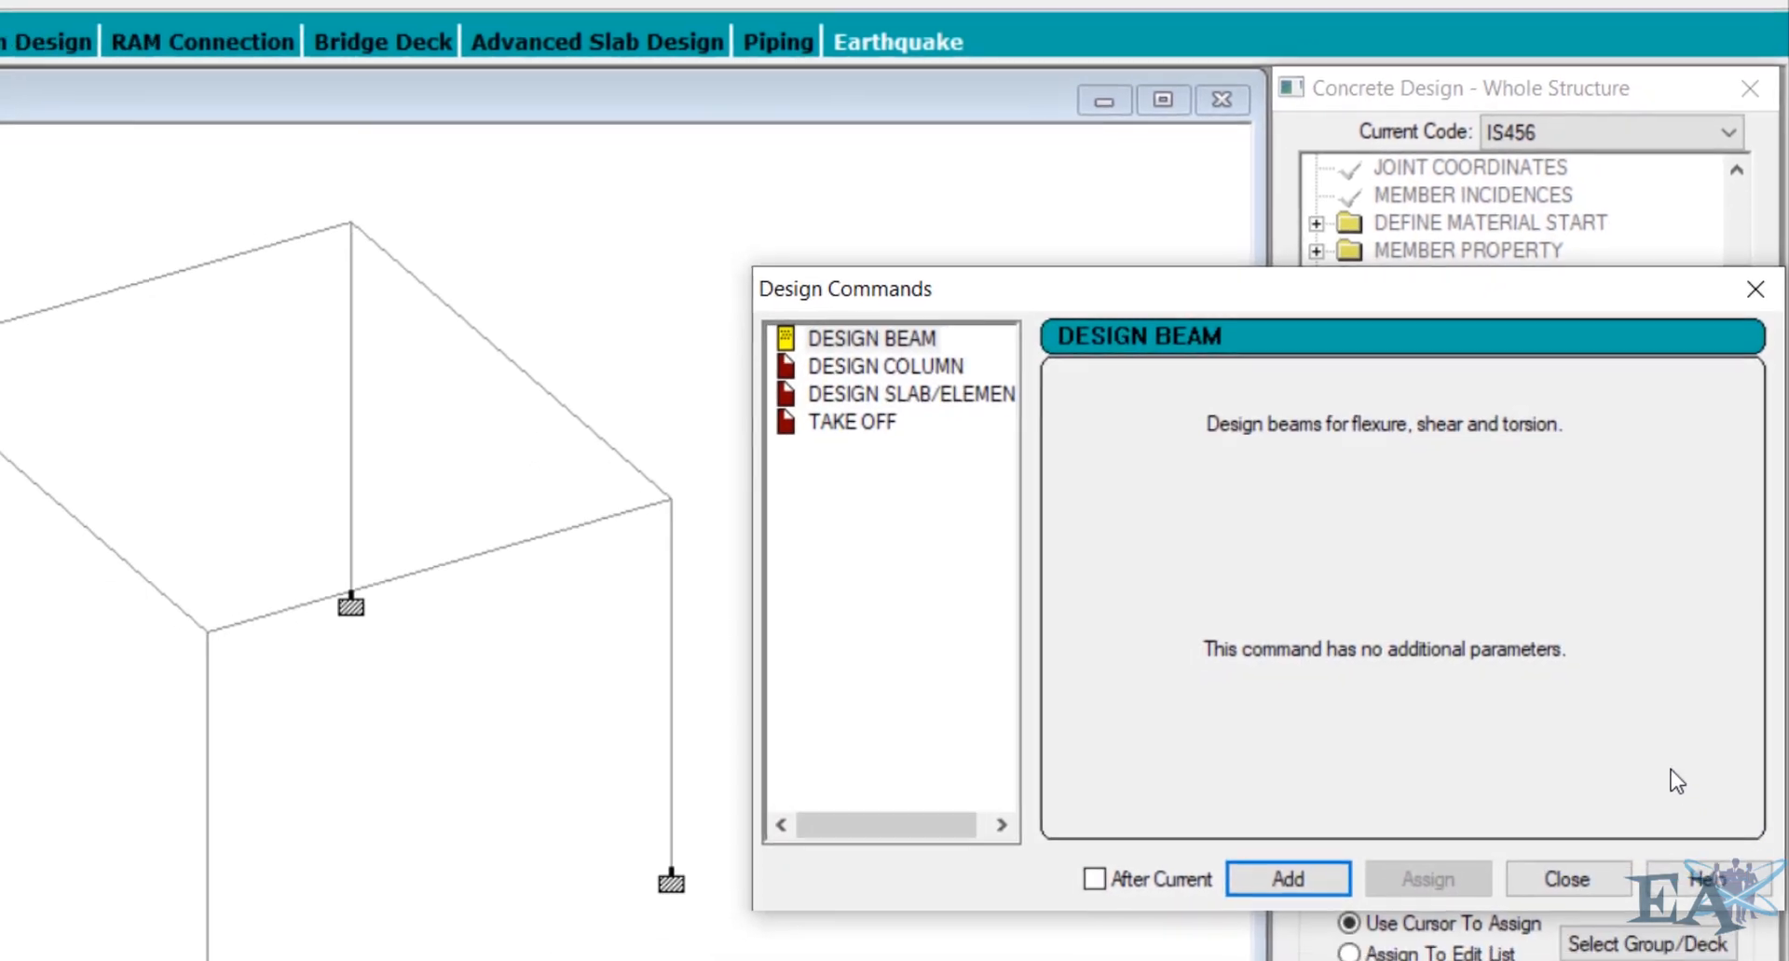
{"action": "left_click", "coordinate": [869, 343]}
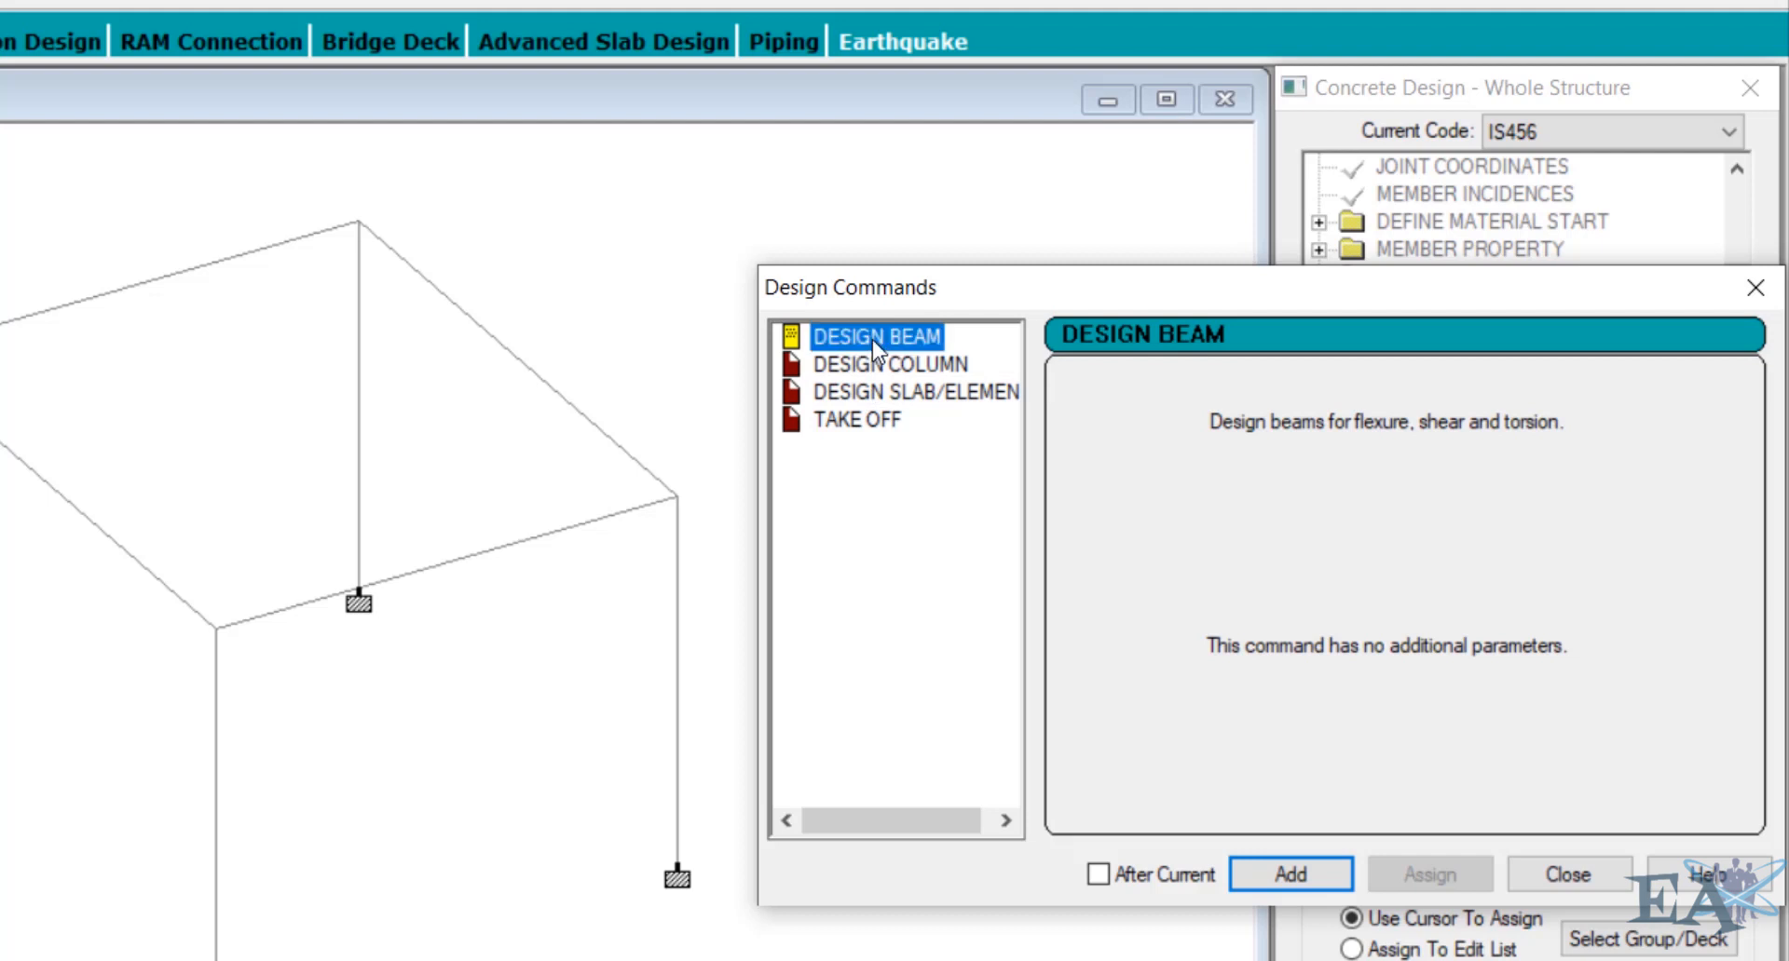
{"action": "left_click", "coordinate": [1305, 868]}
{"action": "left_click_drag", "start_coordinate": [1060, 290], "coordinate": [287, 127]}
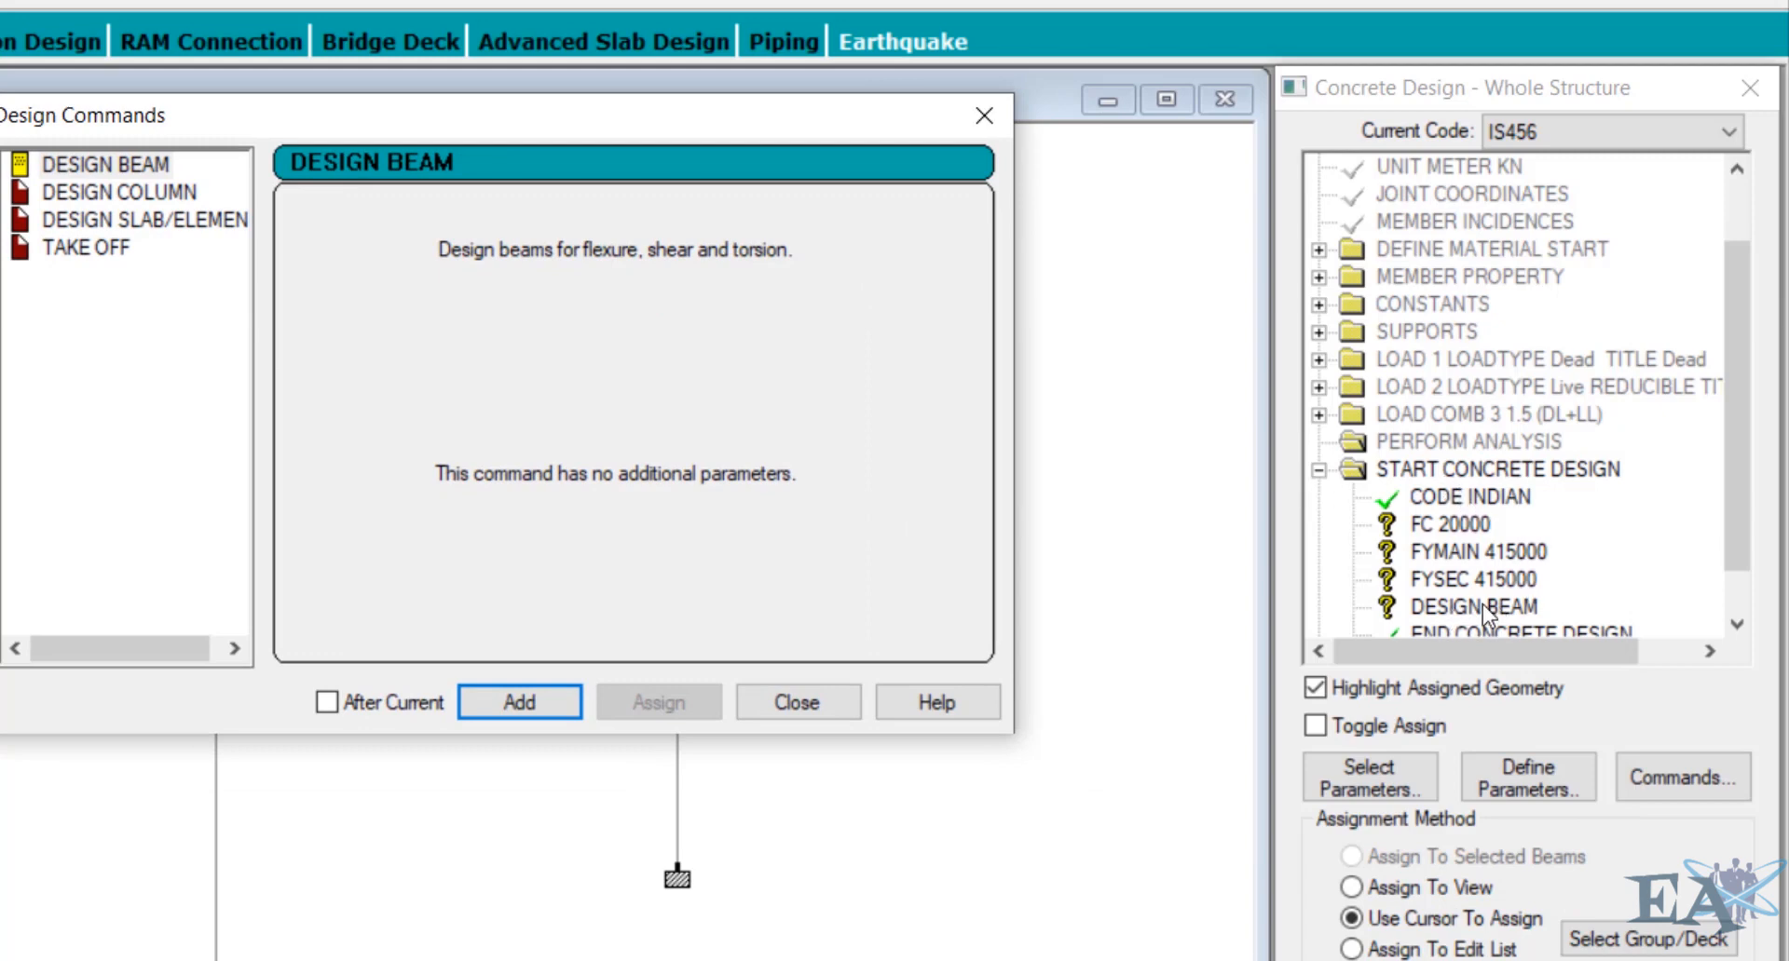
{"action": "left_click", "coordinate": [144, 195]}
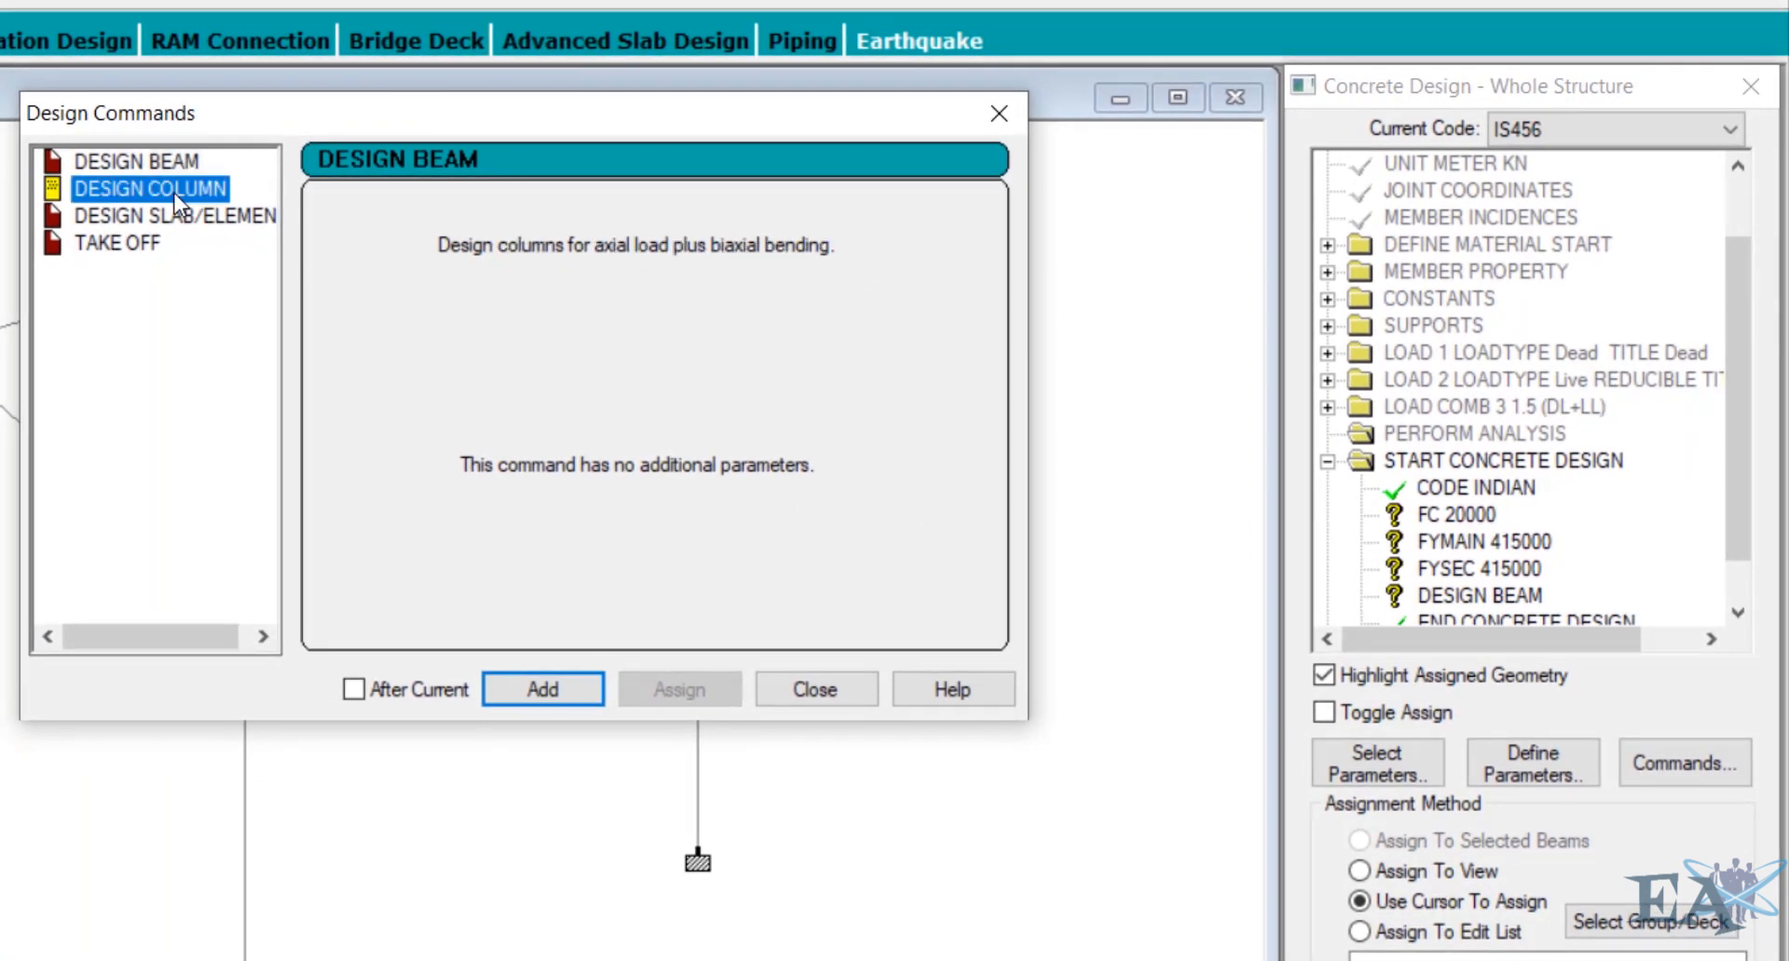
{"action": "left_click", "coordinate": [565, 689]}
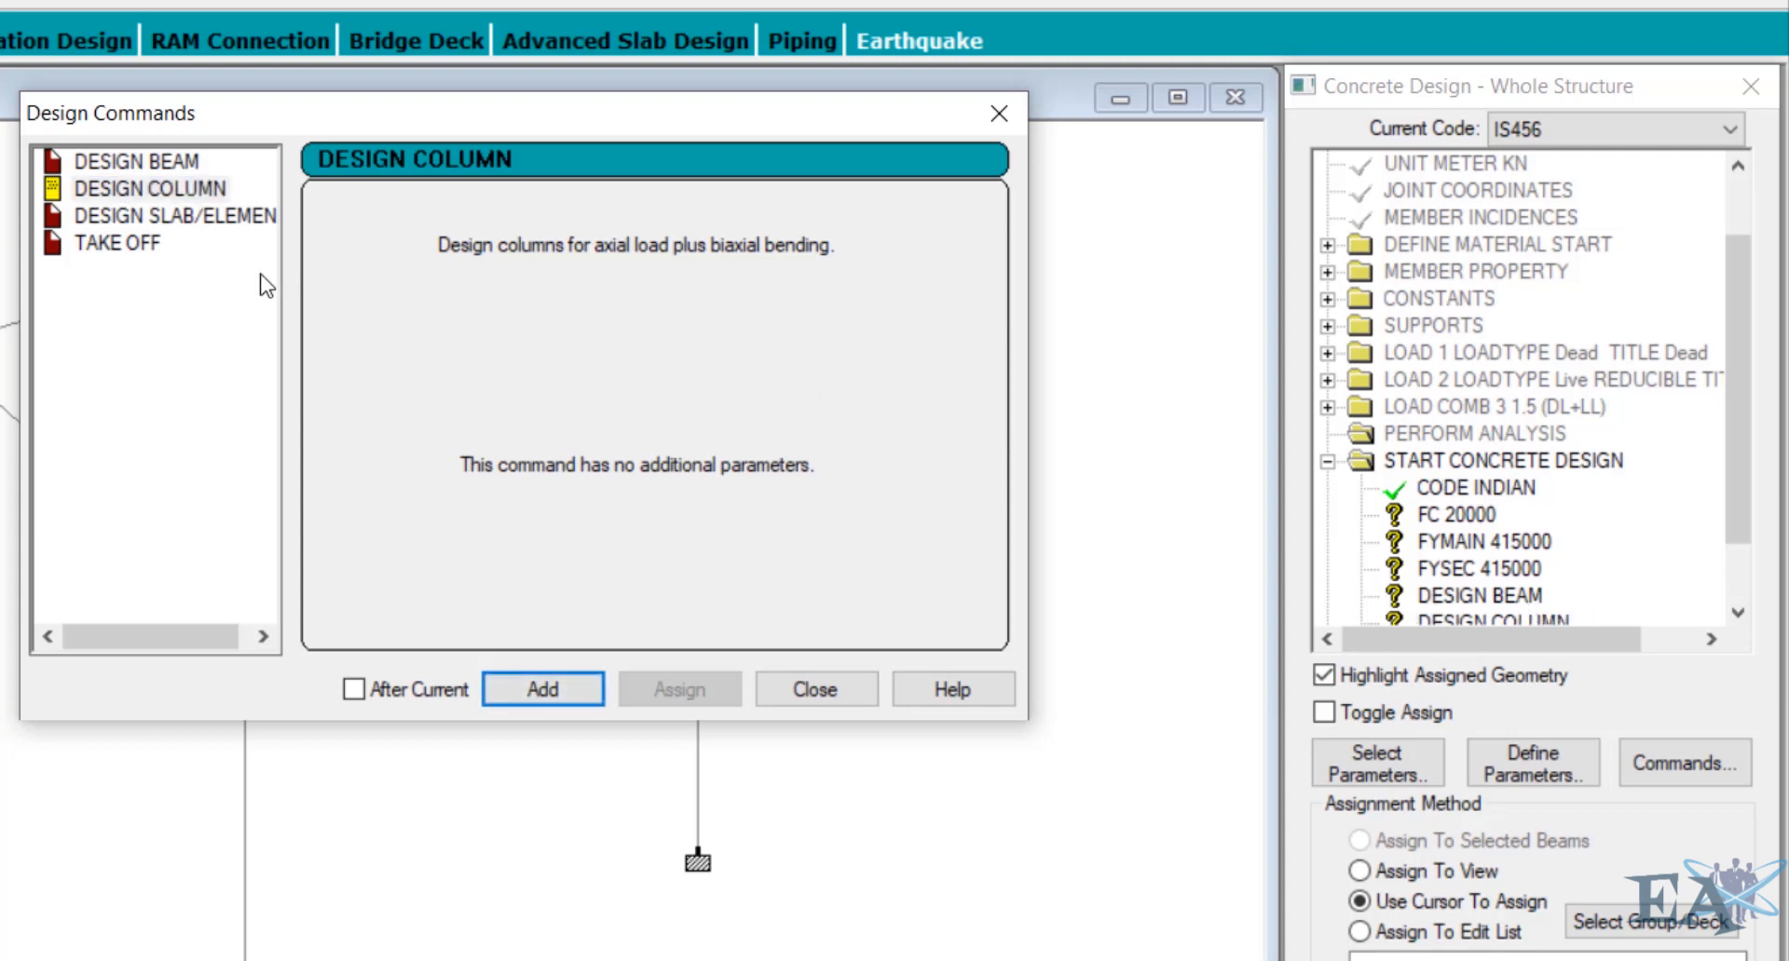
Add the Take Off command for concrete volume and steel weight, and finish defining design commands
{"action": "left_click", "coordinate": [137, 248]}
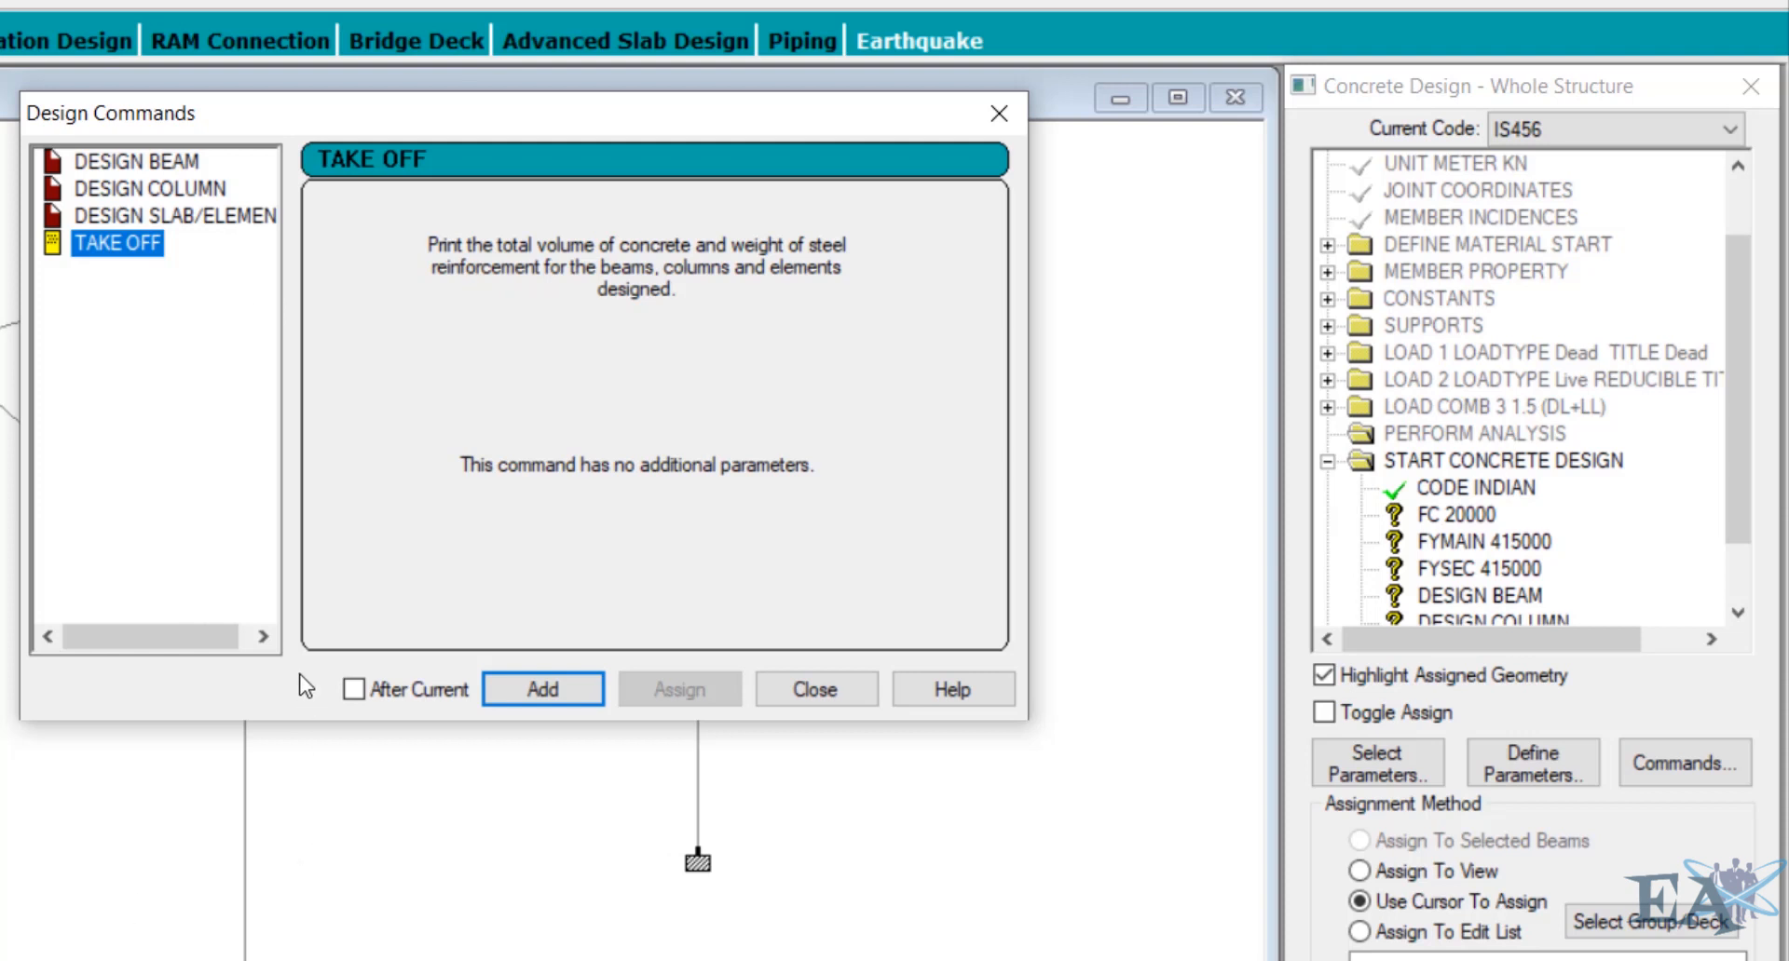
{"action": "left_click", "coordinate": [539, 687]}
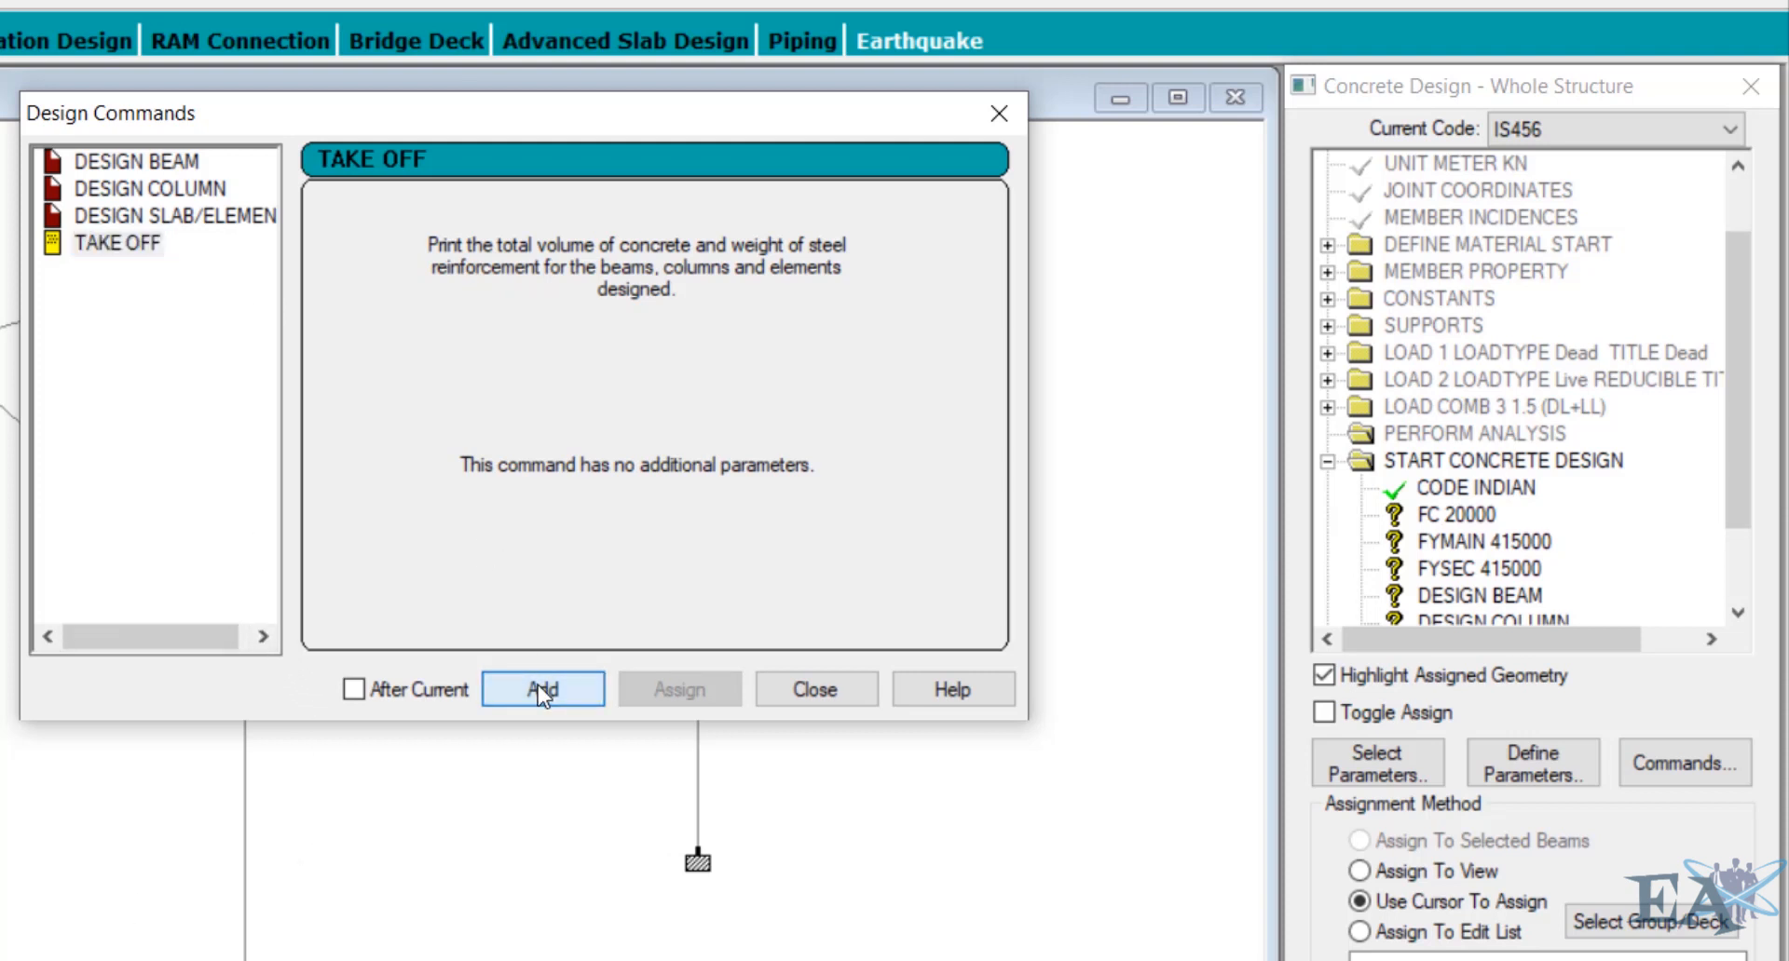
{"action": "left_click", "coordinate": [827, 689]}
{"action": "scroll", "coordinate": [1490, 514], "scroll_direction": "down", "scroll_amount": 2}
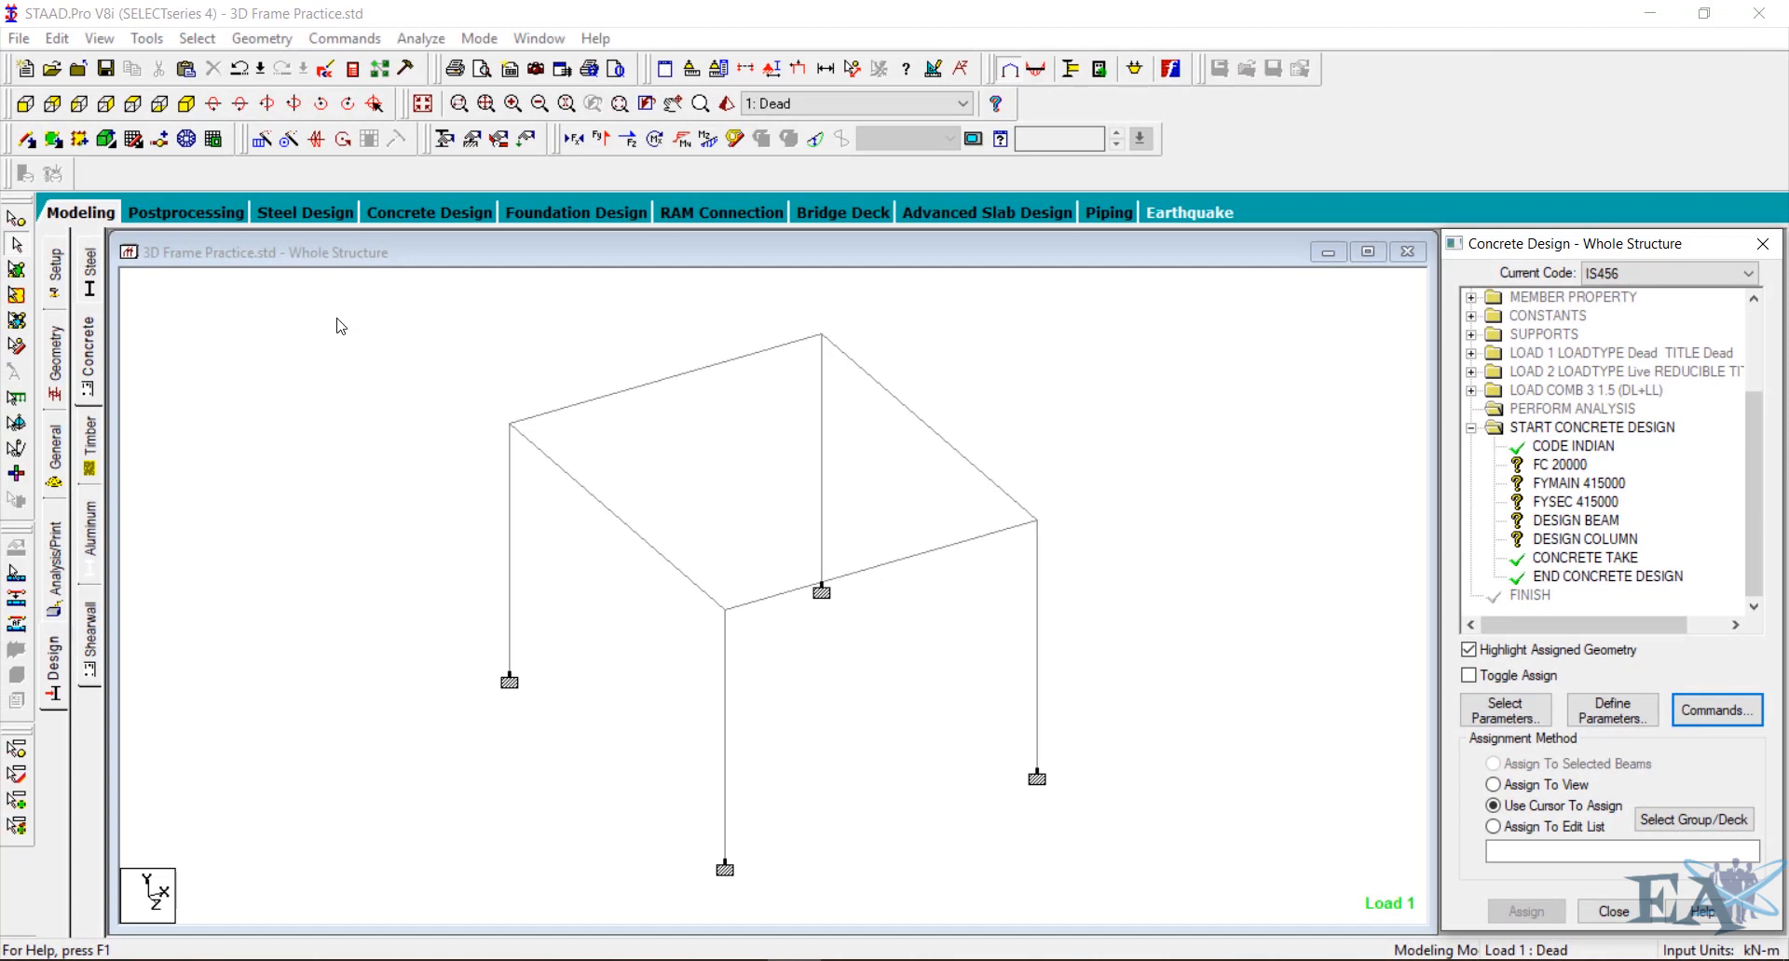
Assign the FC 20000 parameter to all selected beams and columns of the frame, accepting the auto save
{"action": "left_click_drag", "start_coordinate": [306, 297], "coordinate": [1234, 882]}
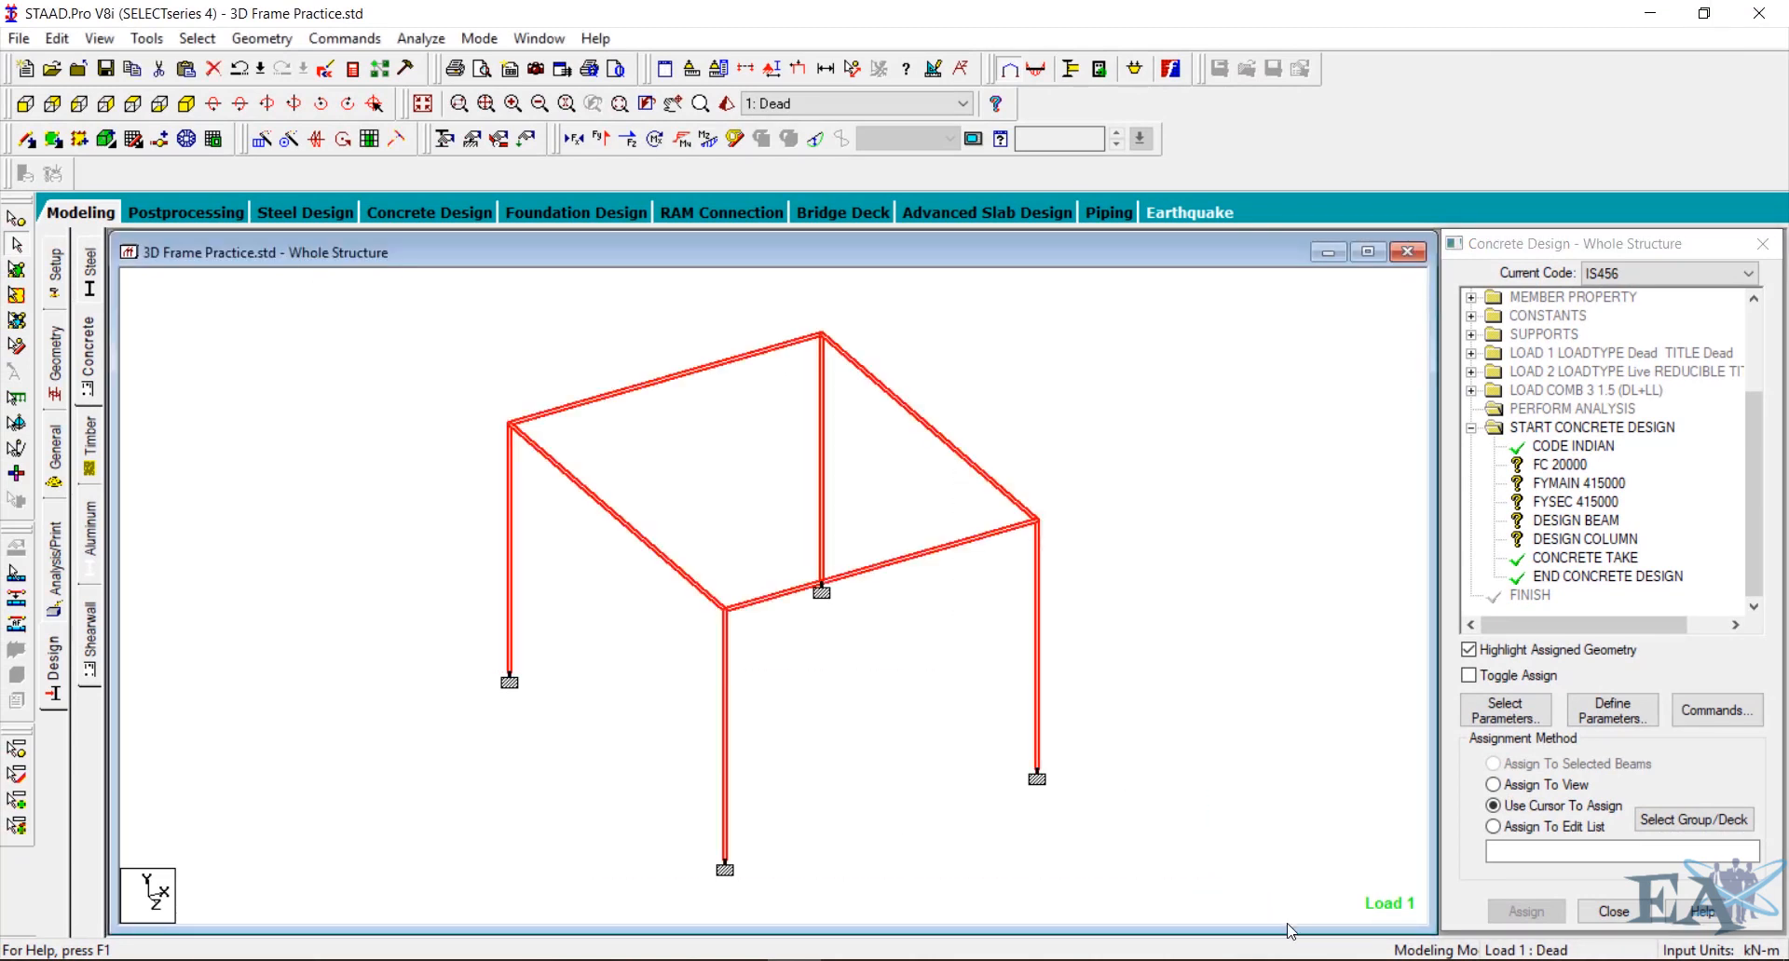
{"action": "left_click", "coordinate": [1560, 465]}
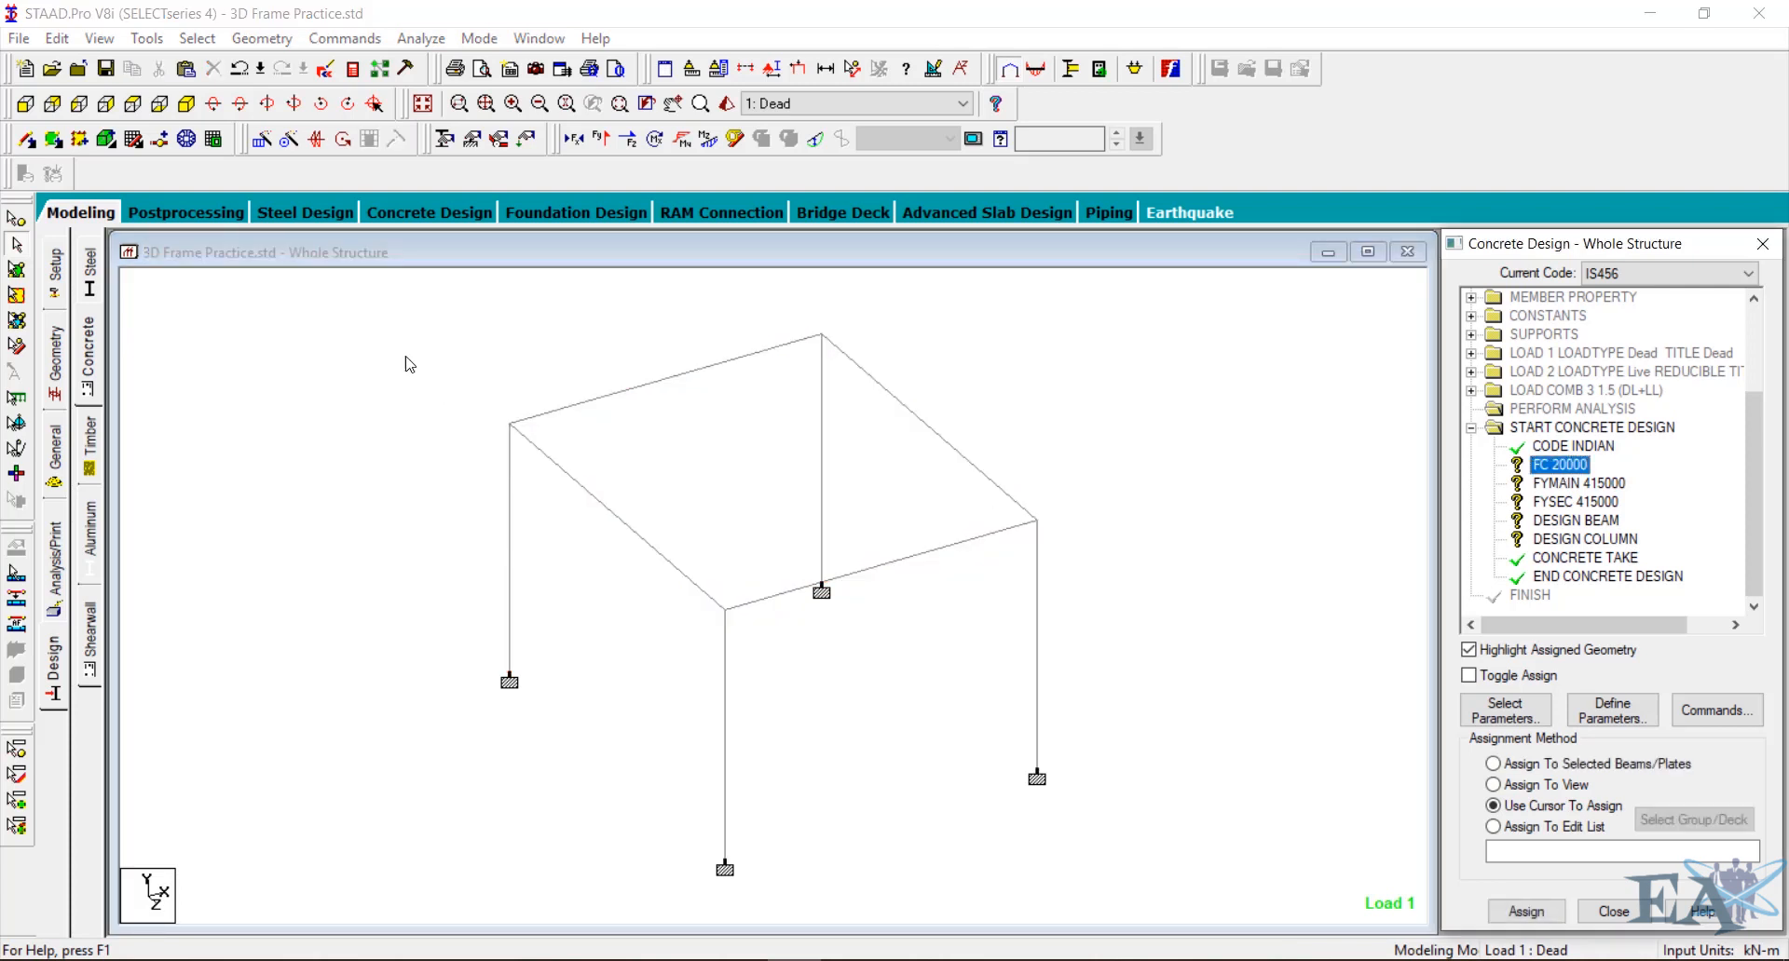
{"action": "left_click_drag", "start_coordinate": [1237, 919], "coordinate": [1237, 918]}
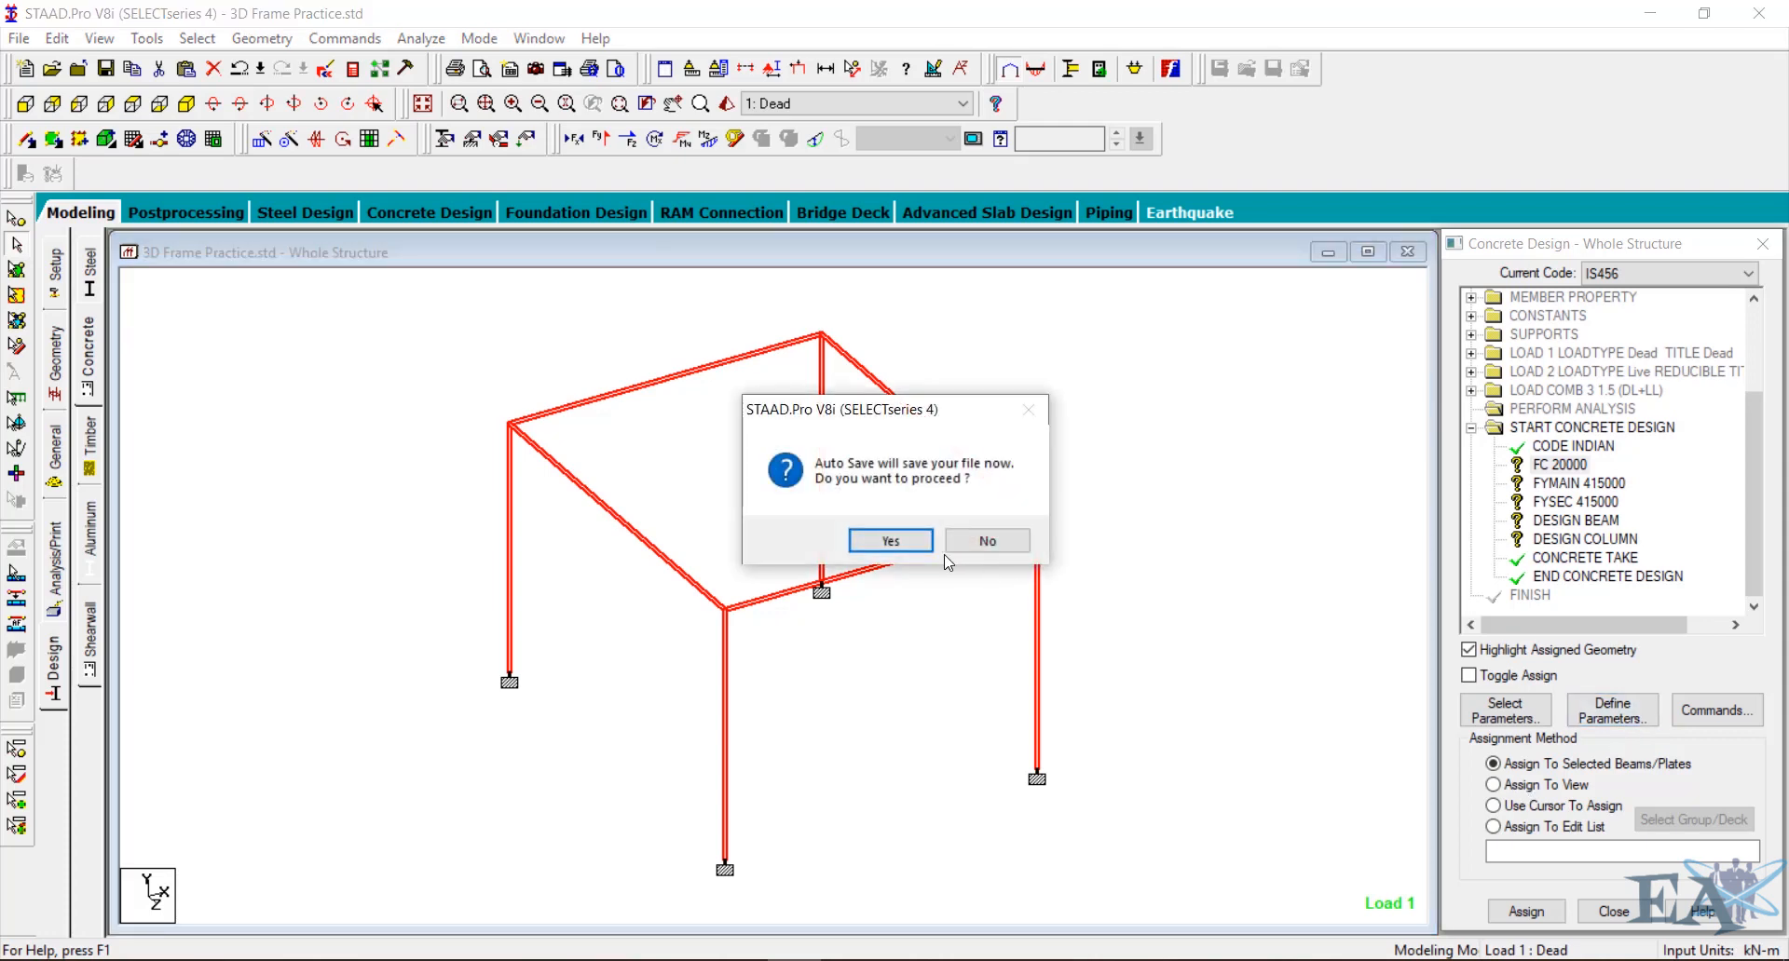
{"action": "left_click", "coordinate": [918, 545]}
{"action": "left_click", "coordinate": [745, 554]}
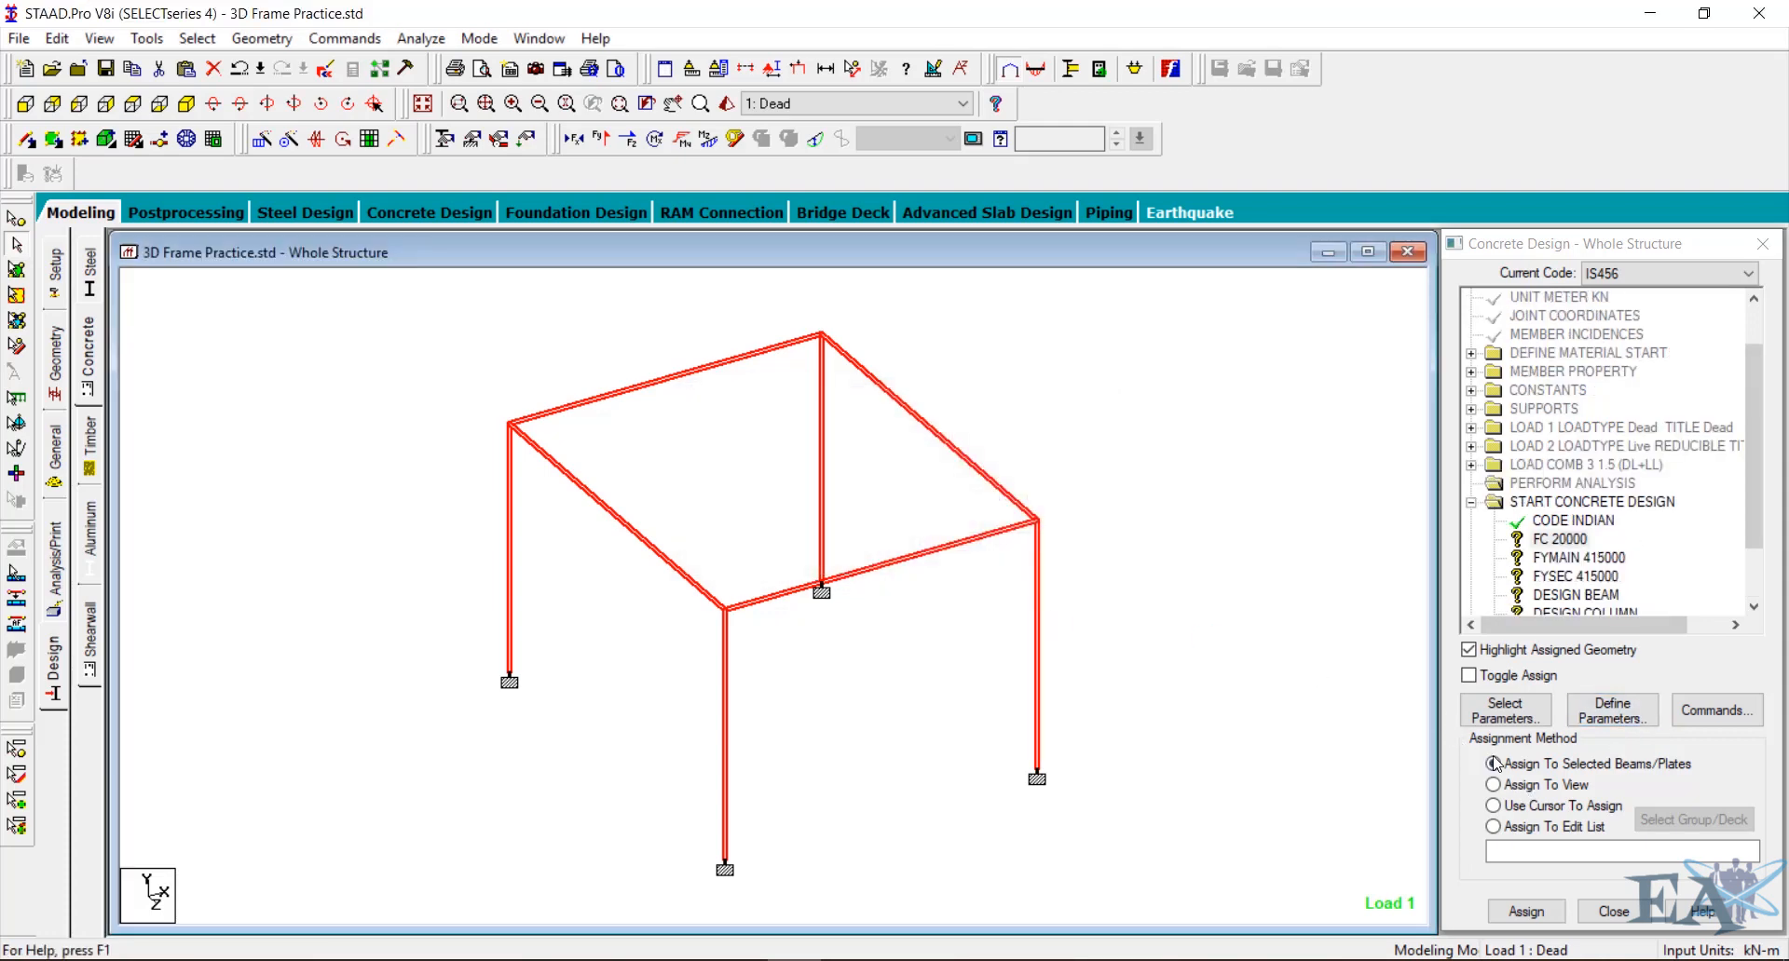
{"action": "left_click", "coordinate": [1546, 918]}
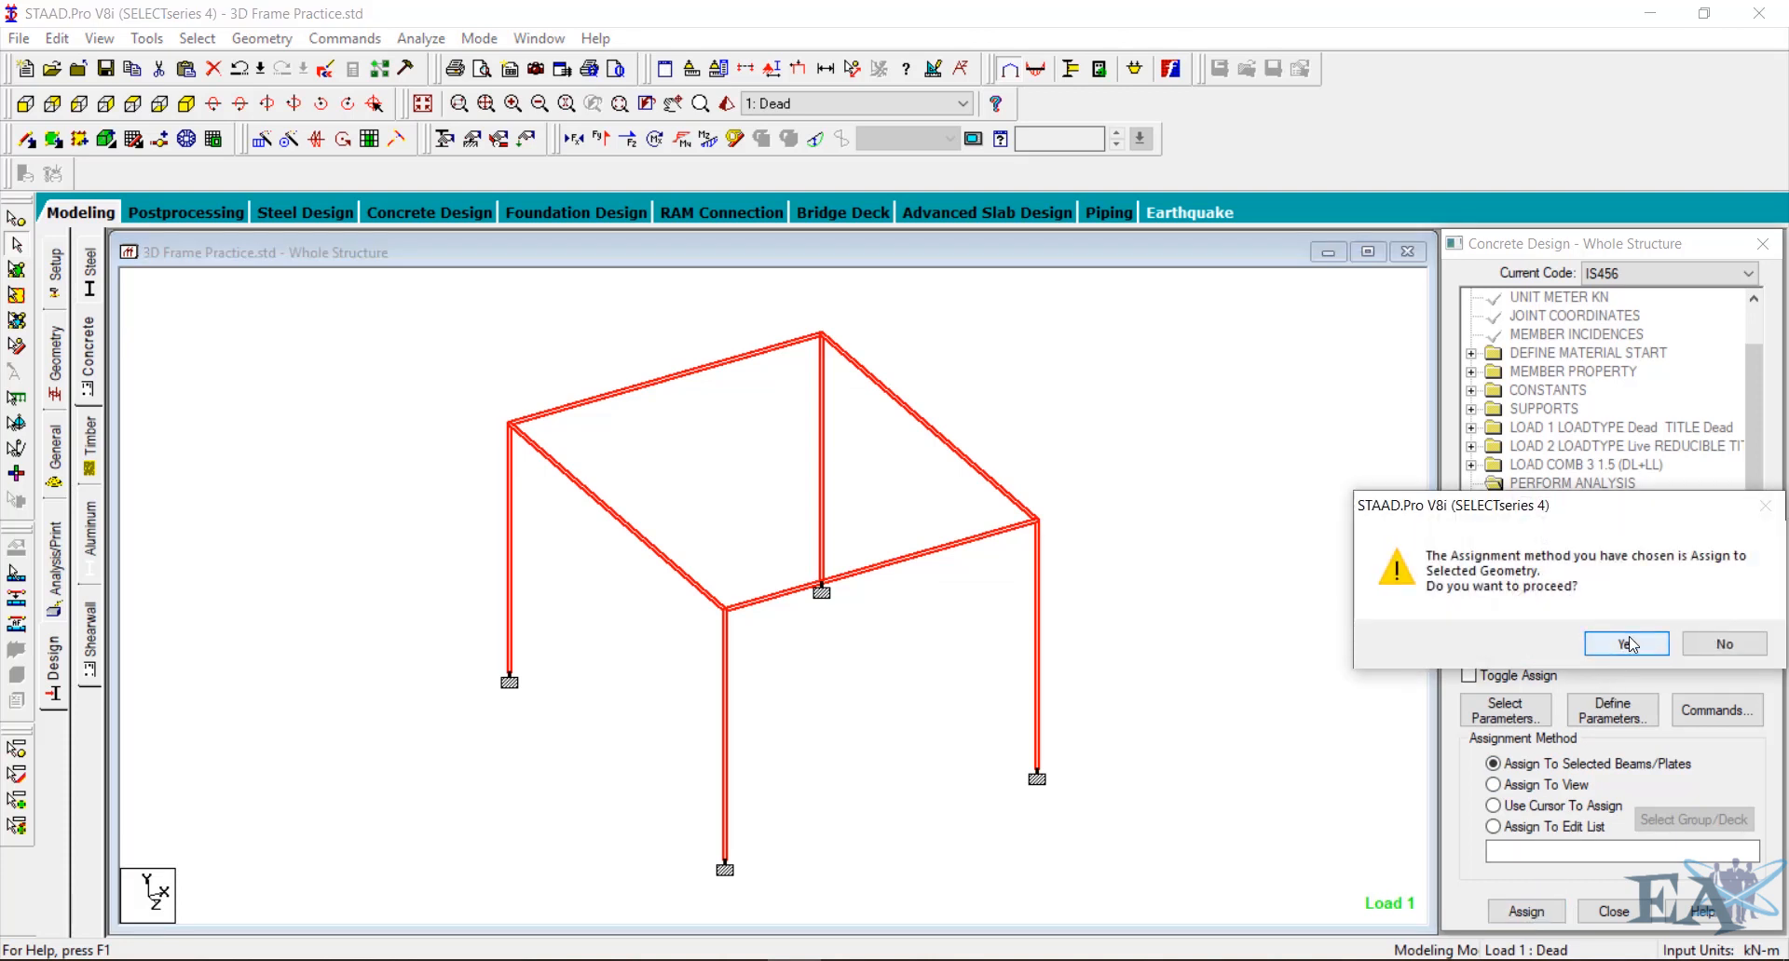
{"action": "left_click", "coordinate": [1630, 645]}
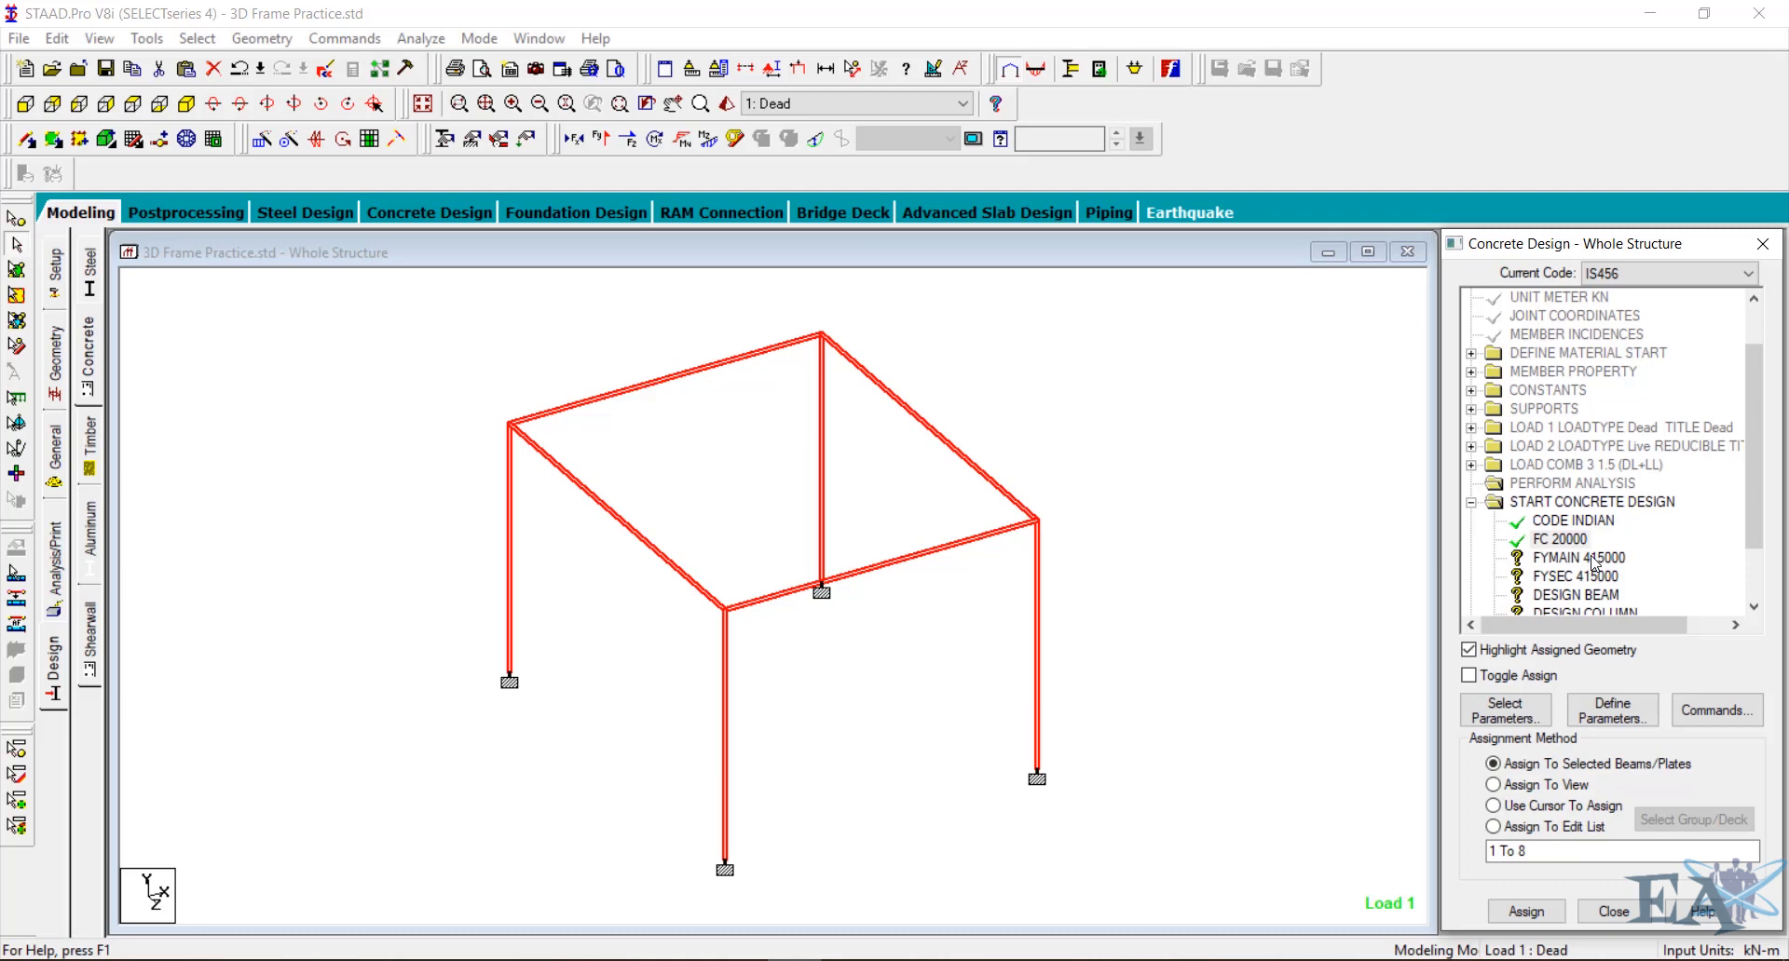
Assign the FYMAIN 415000 parameter to all selected members of the frame
{"action": "left_click", "coordinate": [1595, 559]}
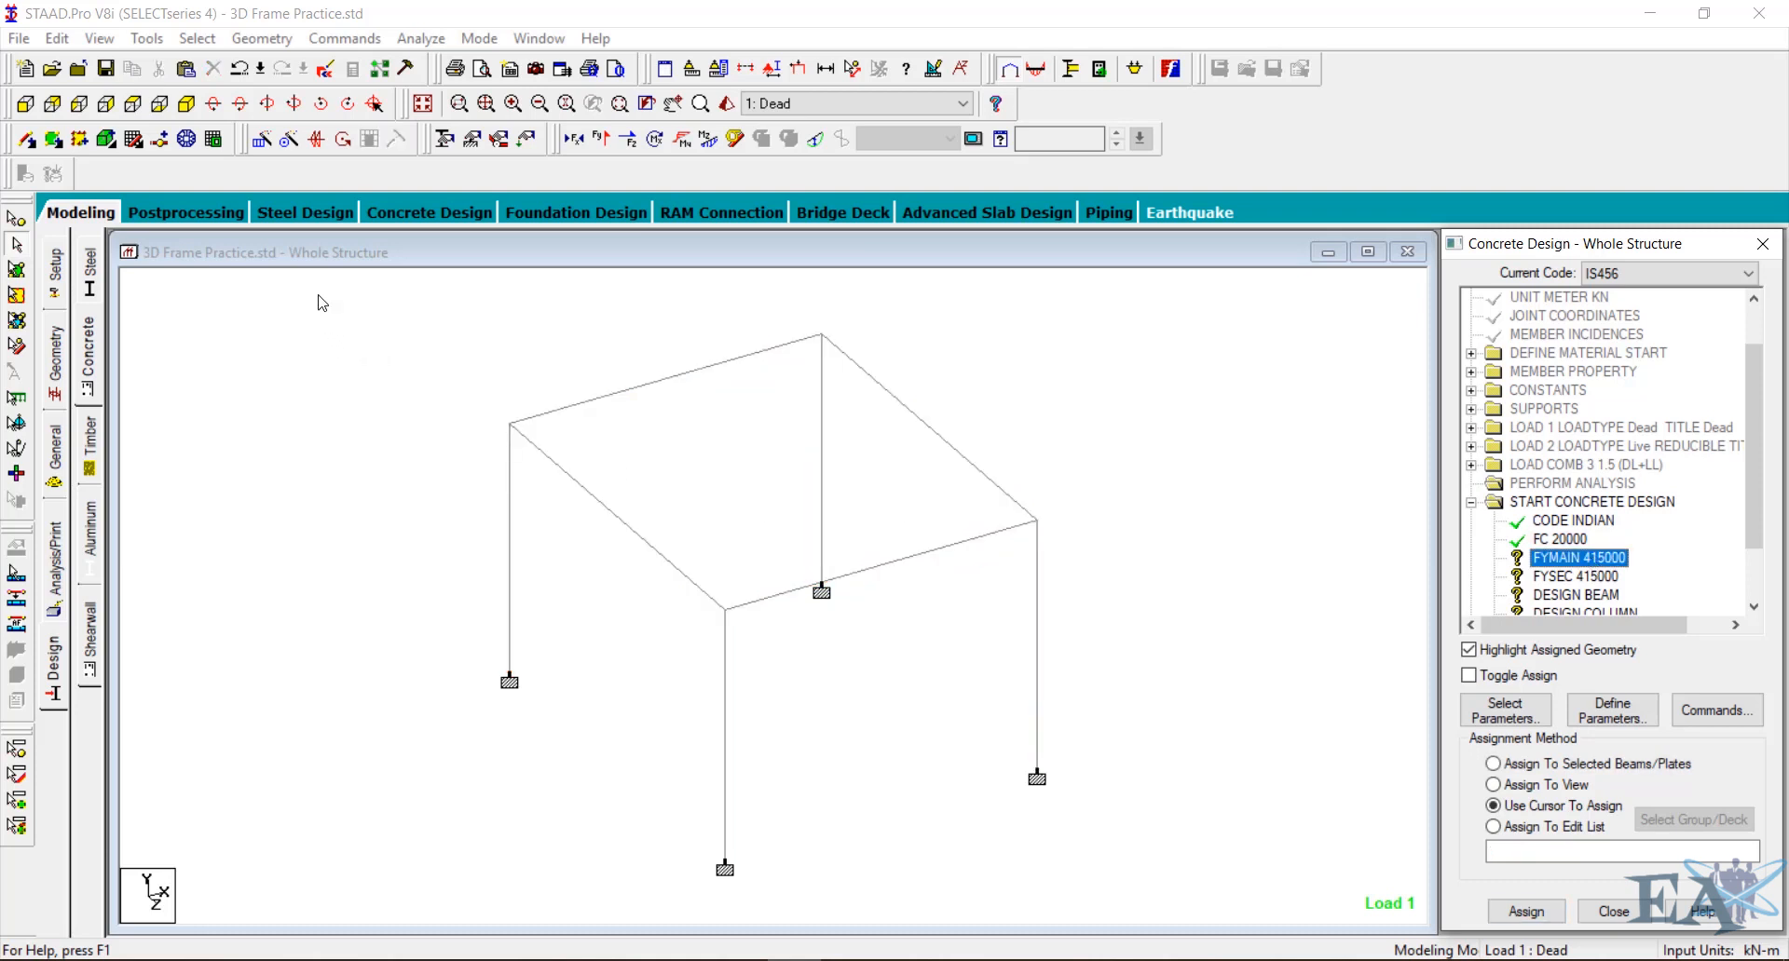
{"action": "left_click_drag", "start_coordinate": [1205, 802], "coordinate": [1288, 904]}
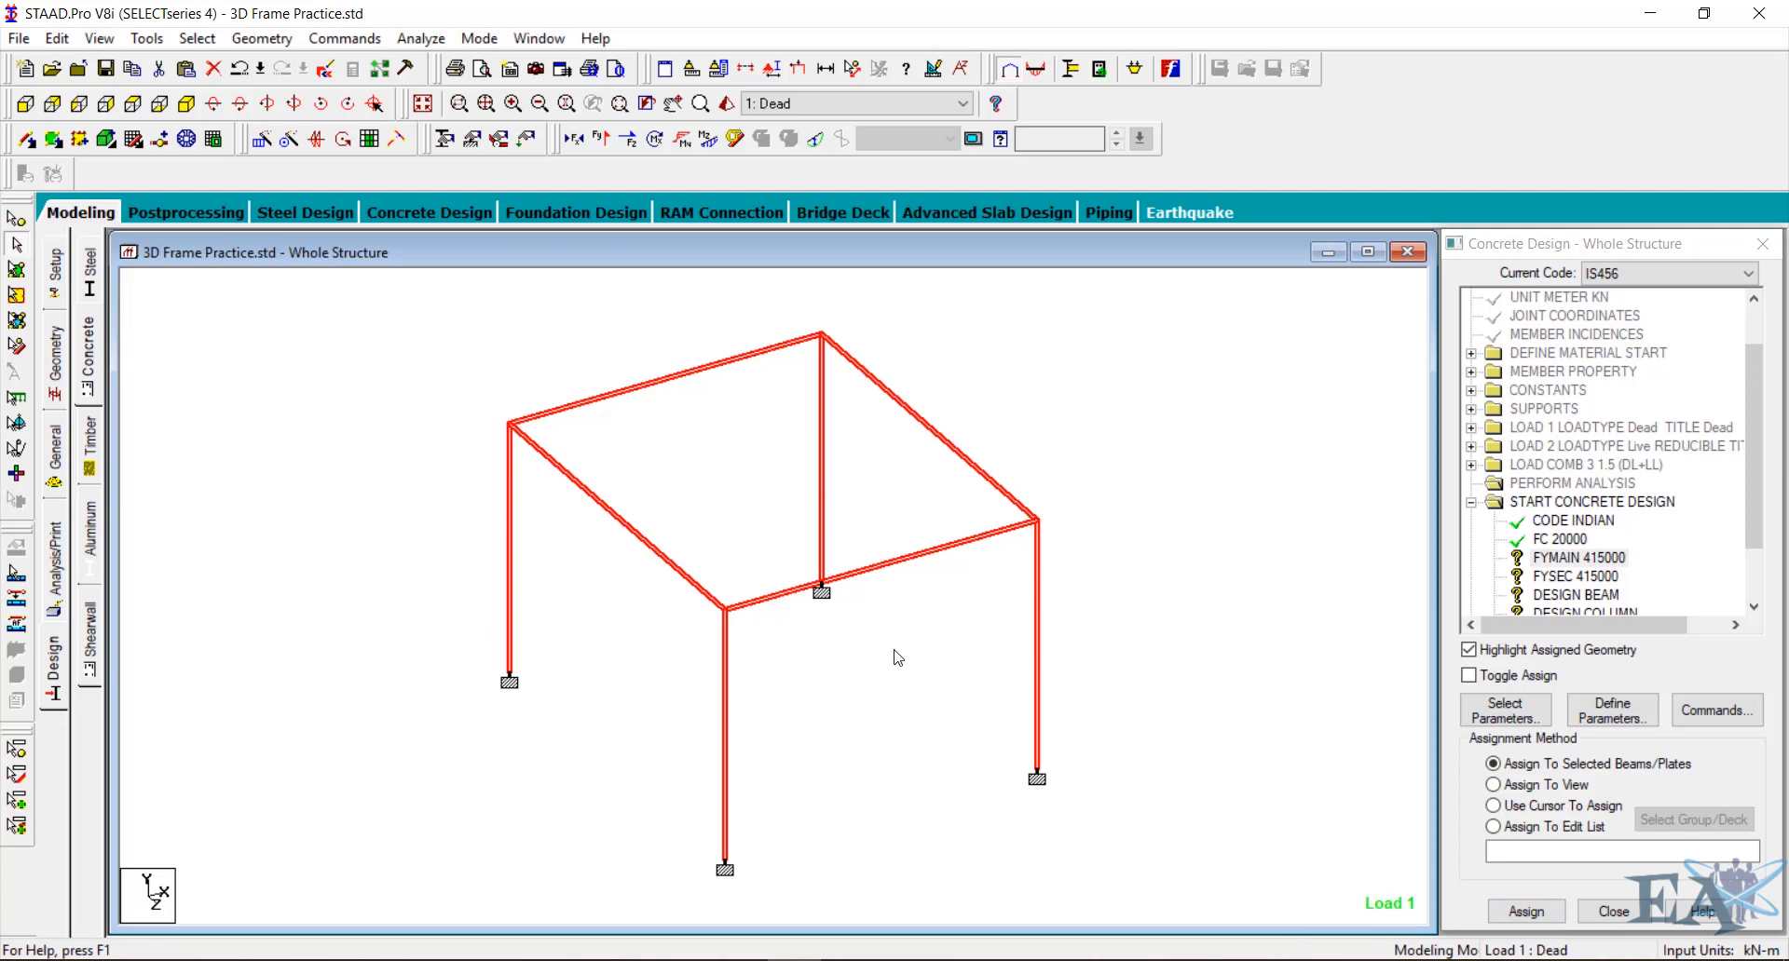
{"action": "left_click", "coordinate": [1527, 911]}
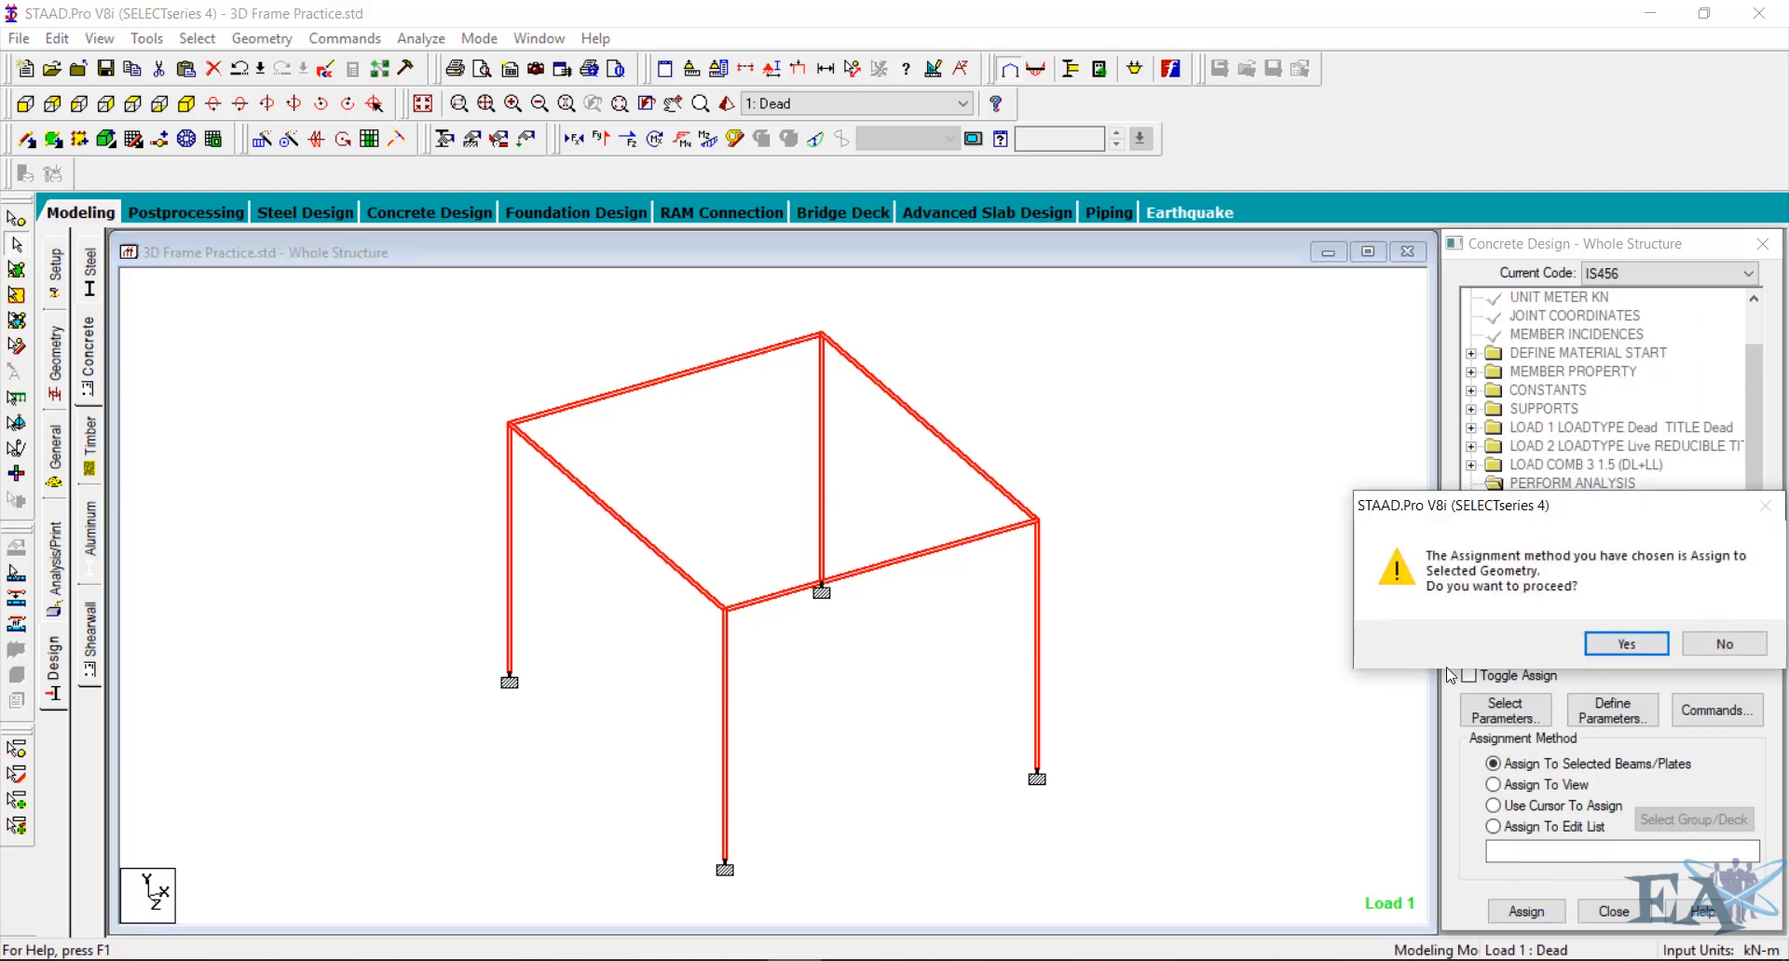
{"action": "left_click", "coordinate": [1623, 643]}
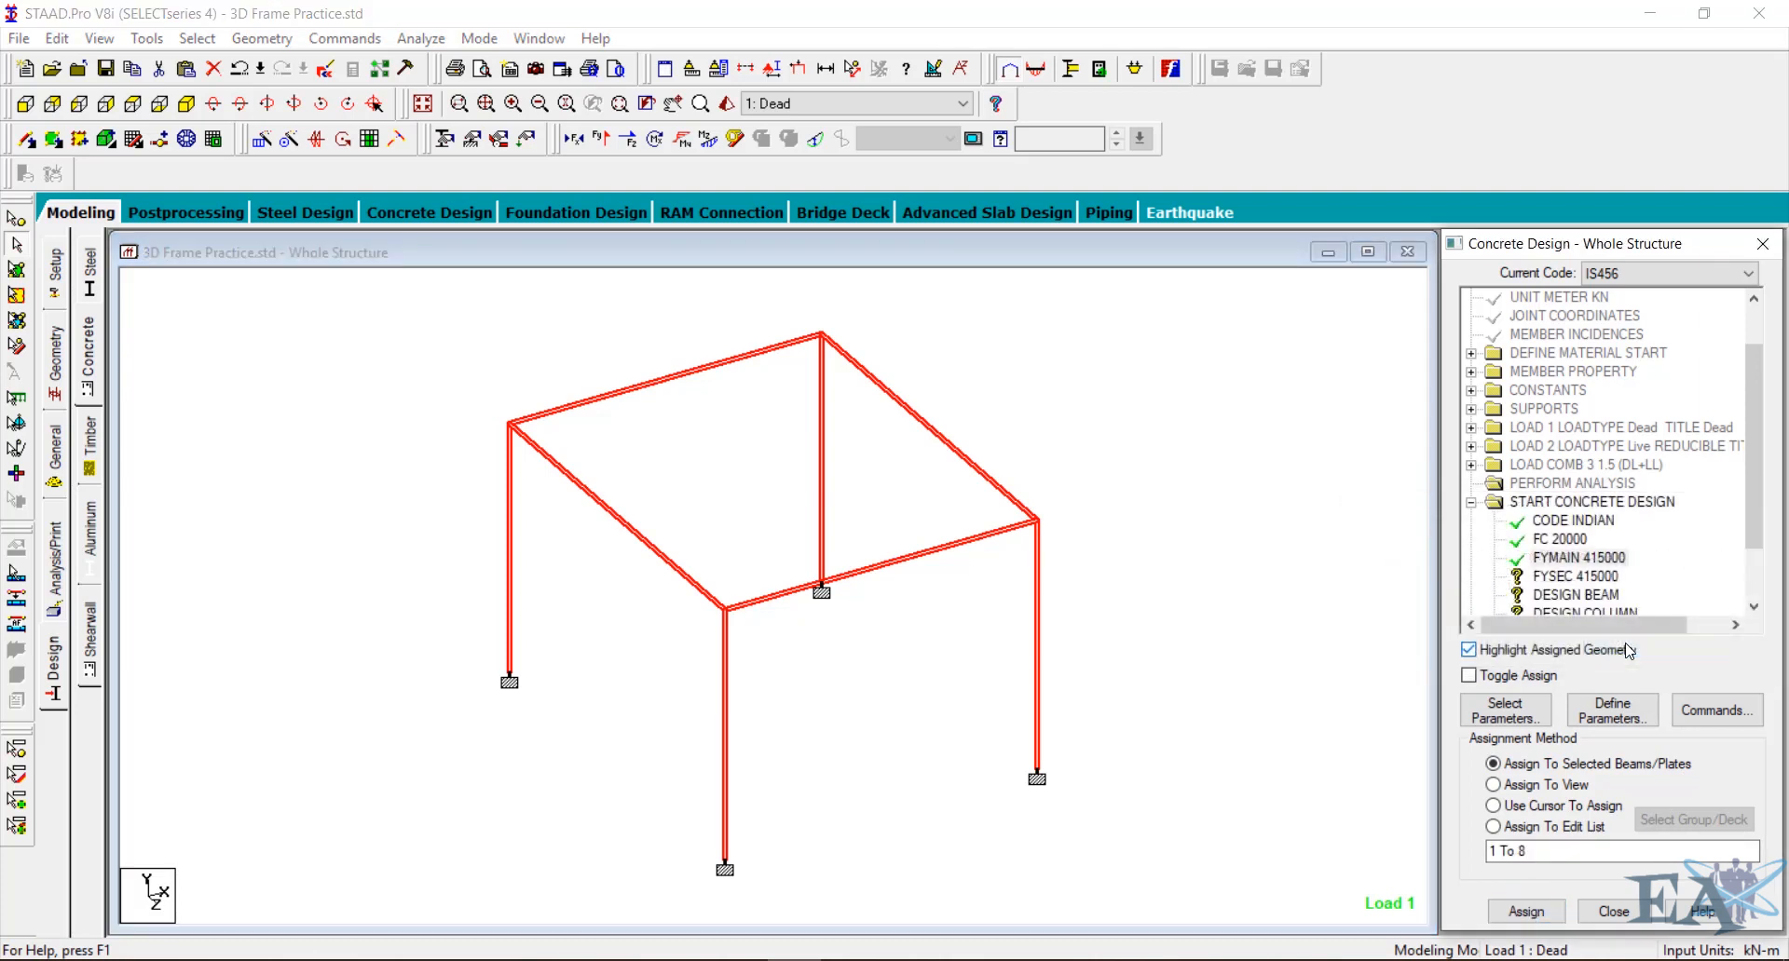
Assign the FYSEC 415000 parameter to all selected members of the frame
{"action": "scroll", "coordinate": [1581, 555], "scroll_direction": "down", "scroll_amount": 1}
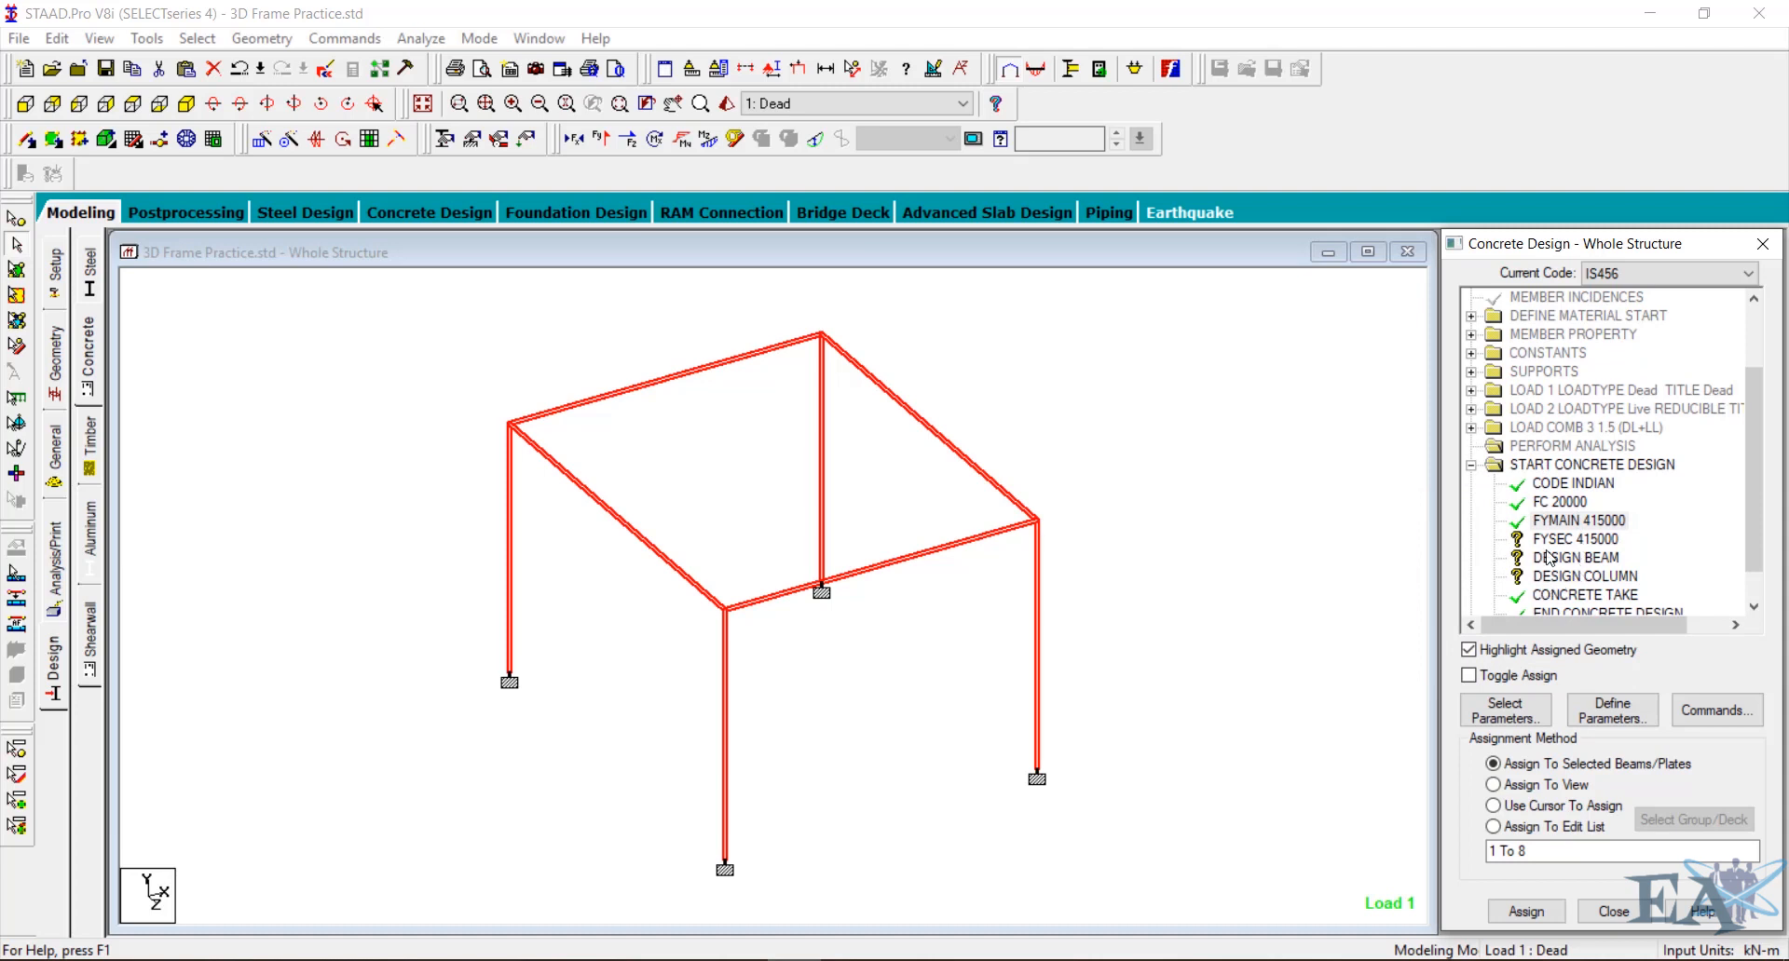
{"action": "left_click", "coordinate": [1573, 541]}
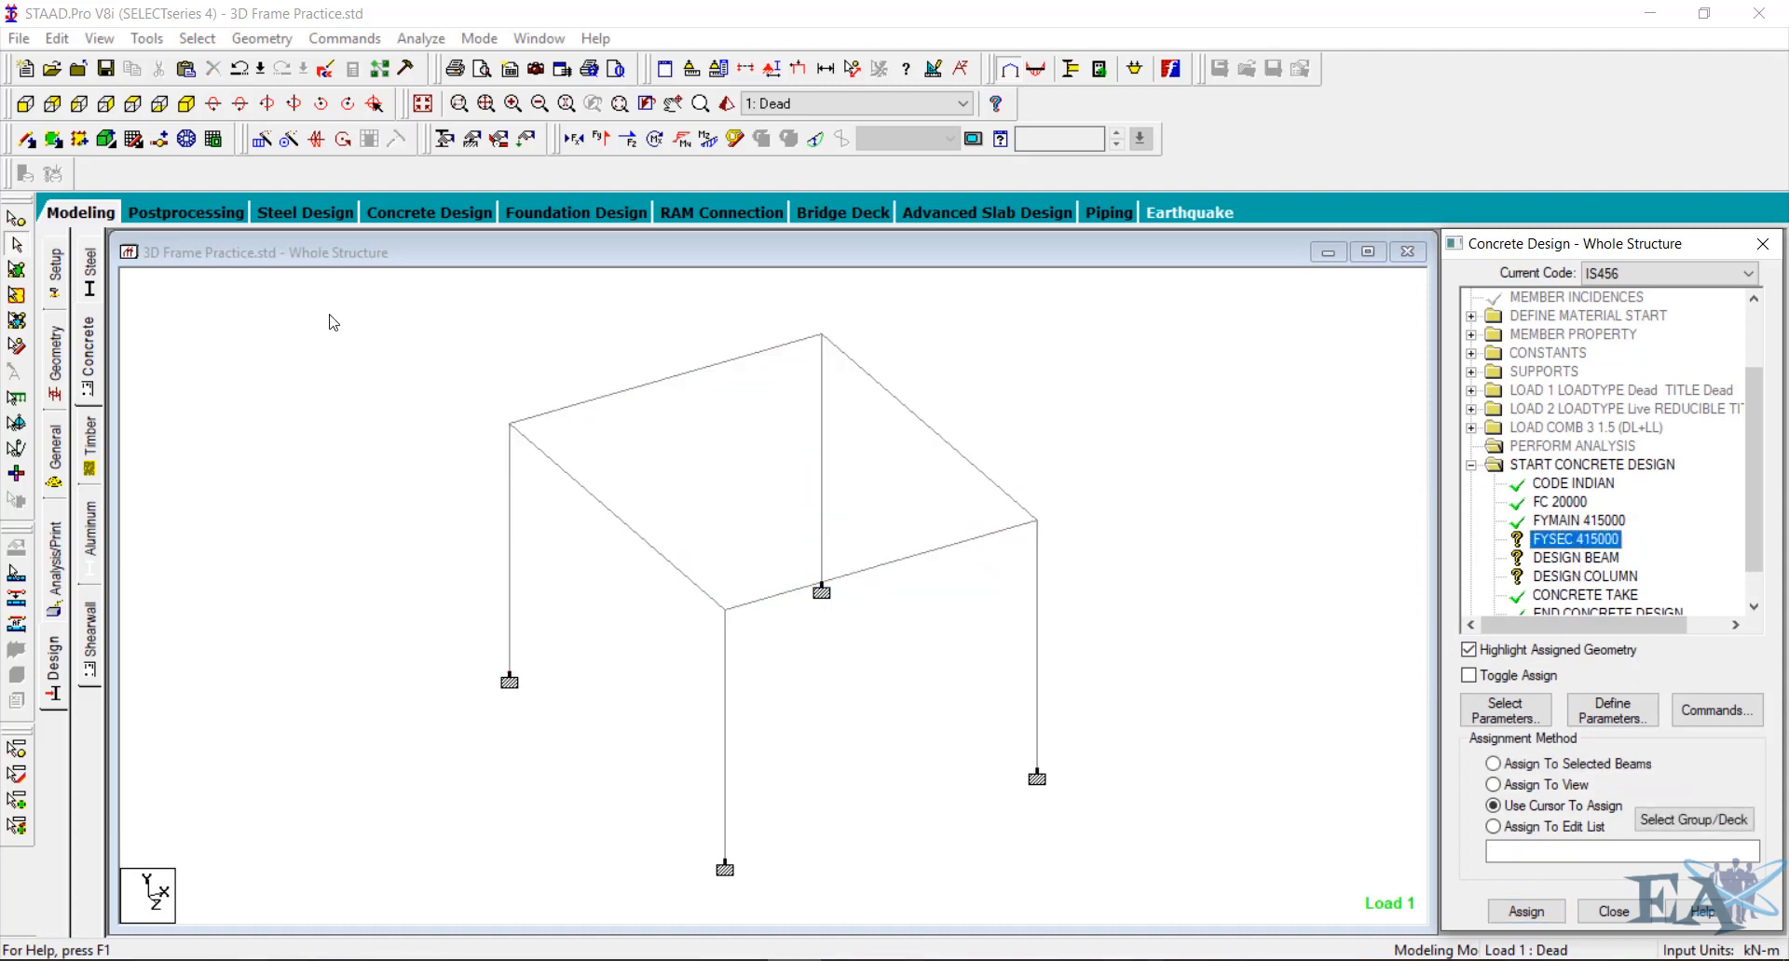
{"action": "left_click_drag", "start_coordinate": [274, 313], "coordinate": [1123, 777]}
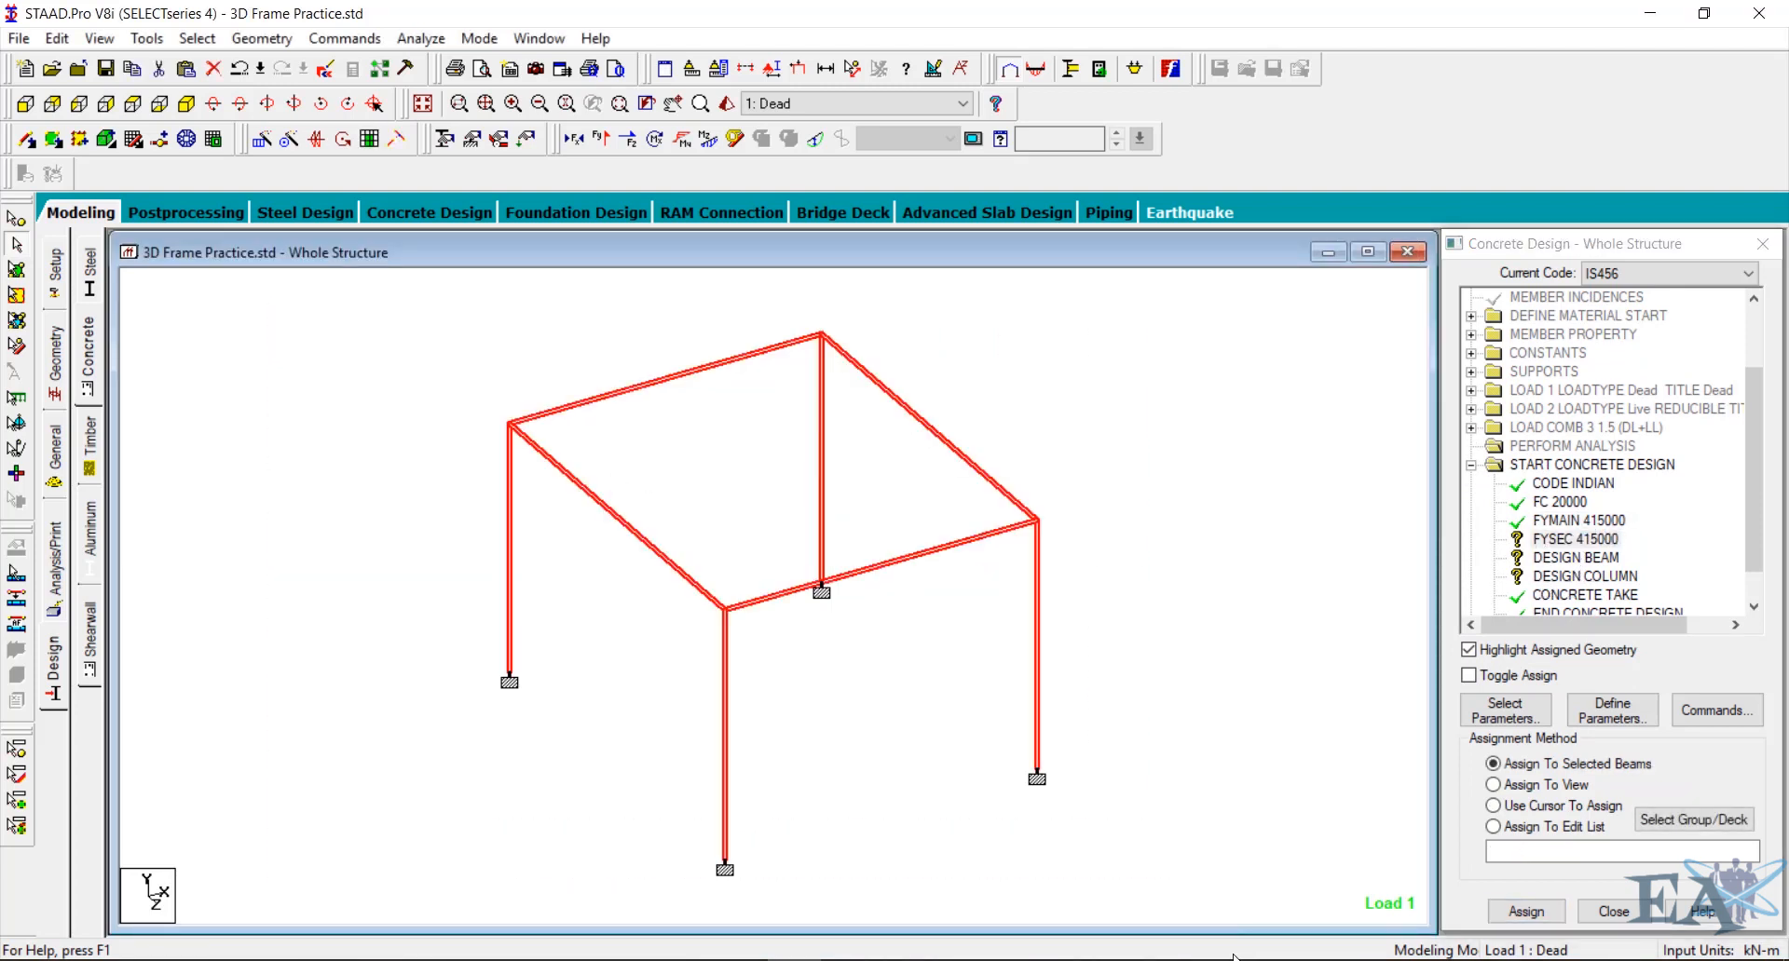
{"action": "left_click", "coordinate": [1544, 912]}
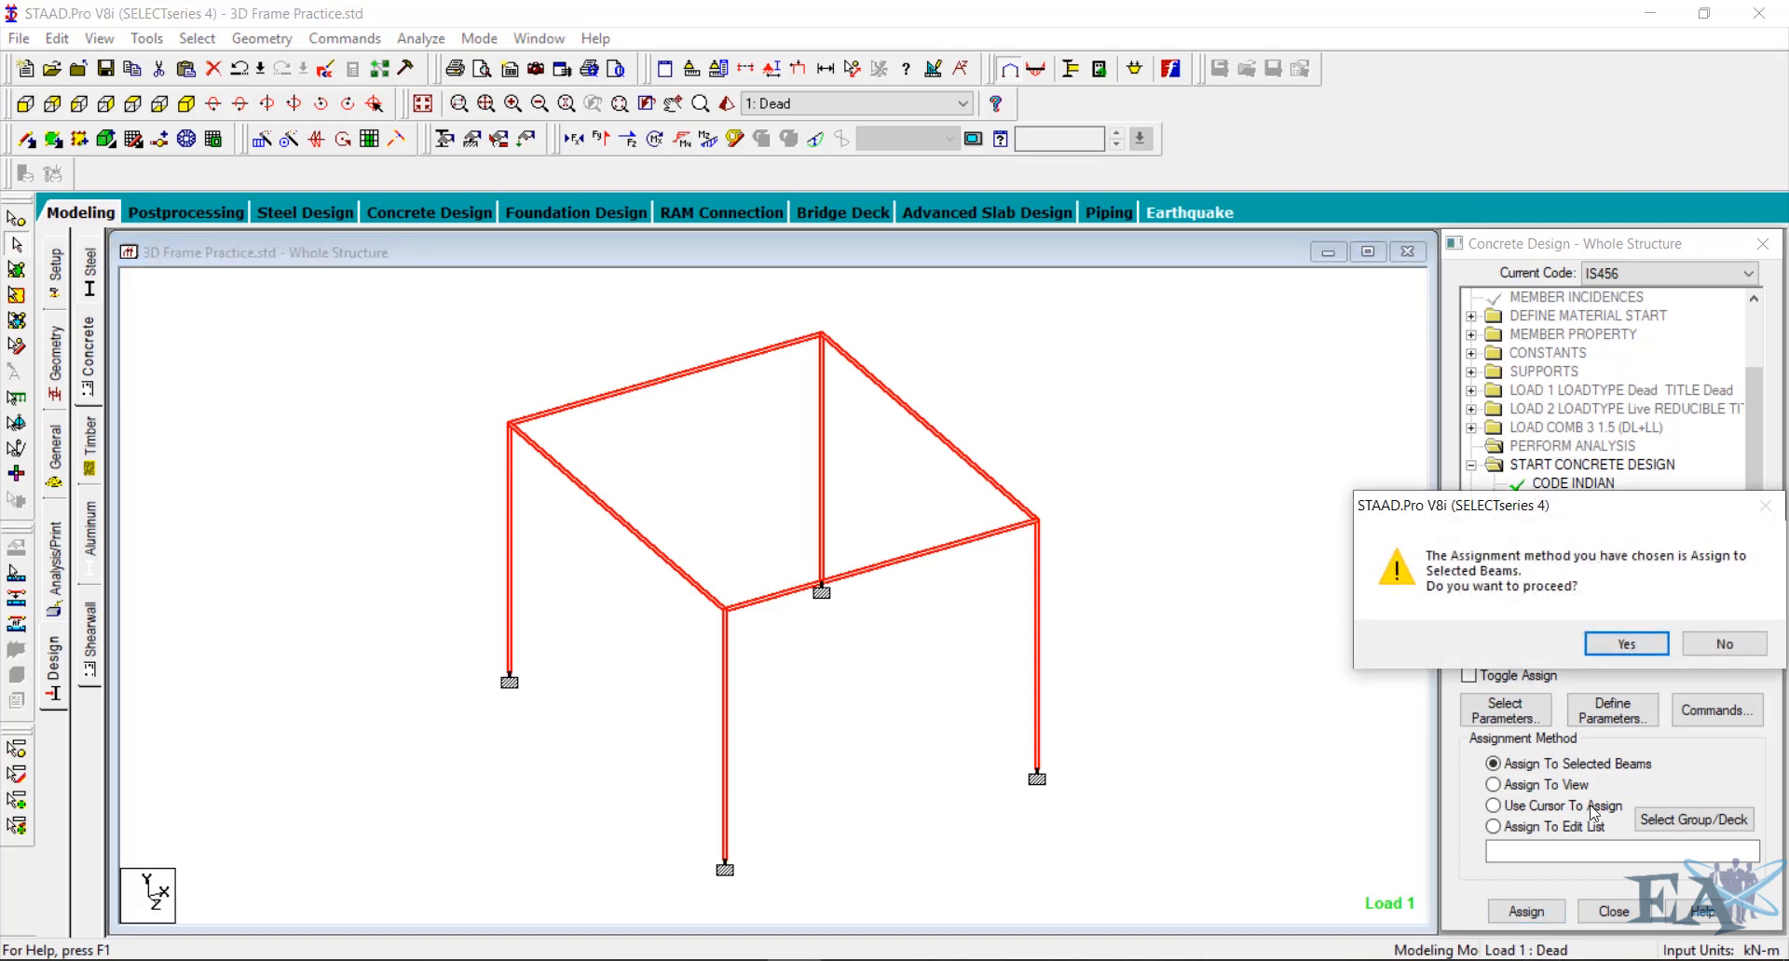
{"action": "left_click", "coordinate": [1621, 644]}
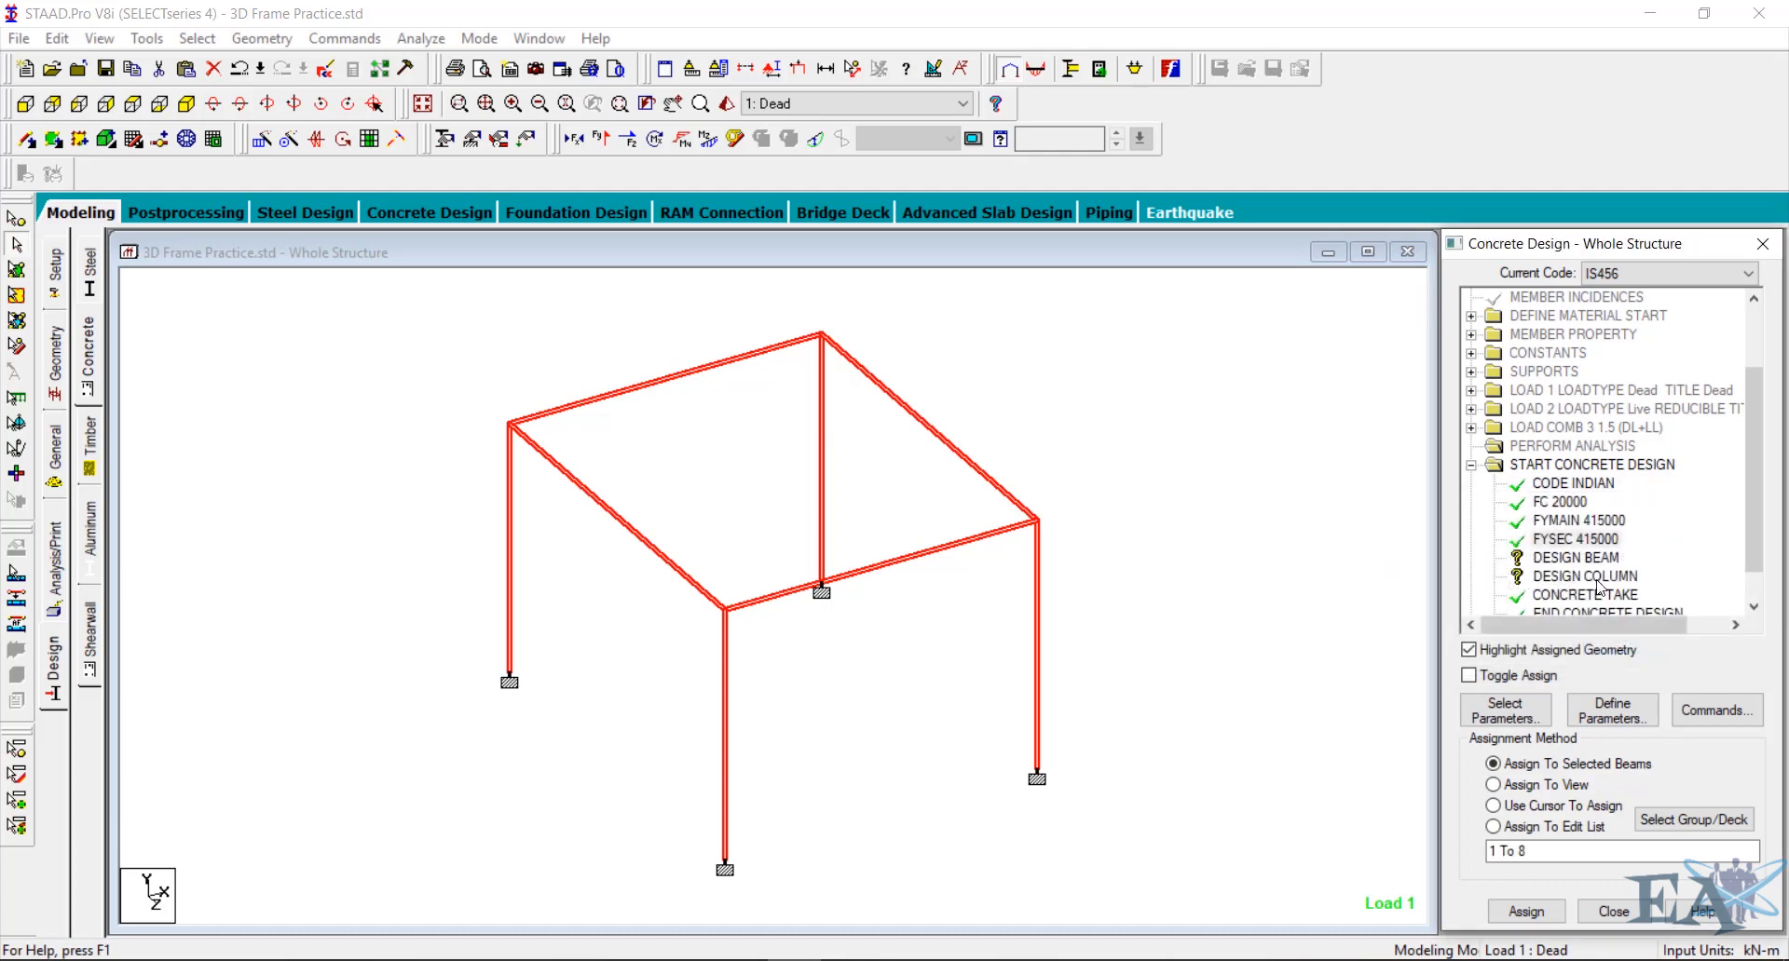
Assign the Design Beam command to all horizontal members, selecting the beams parallel to X and Z
{"action": "scroll", "coordinate": [1602, 587], "scroll_direction": "down", "scroll_amount": 1}
{"action": "left_click", "coordinate": [1583, 542]}
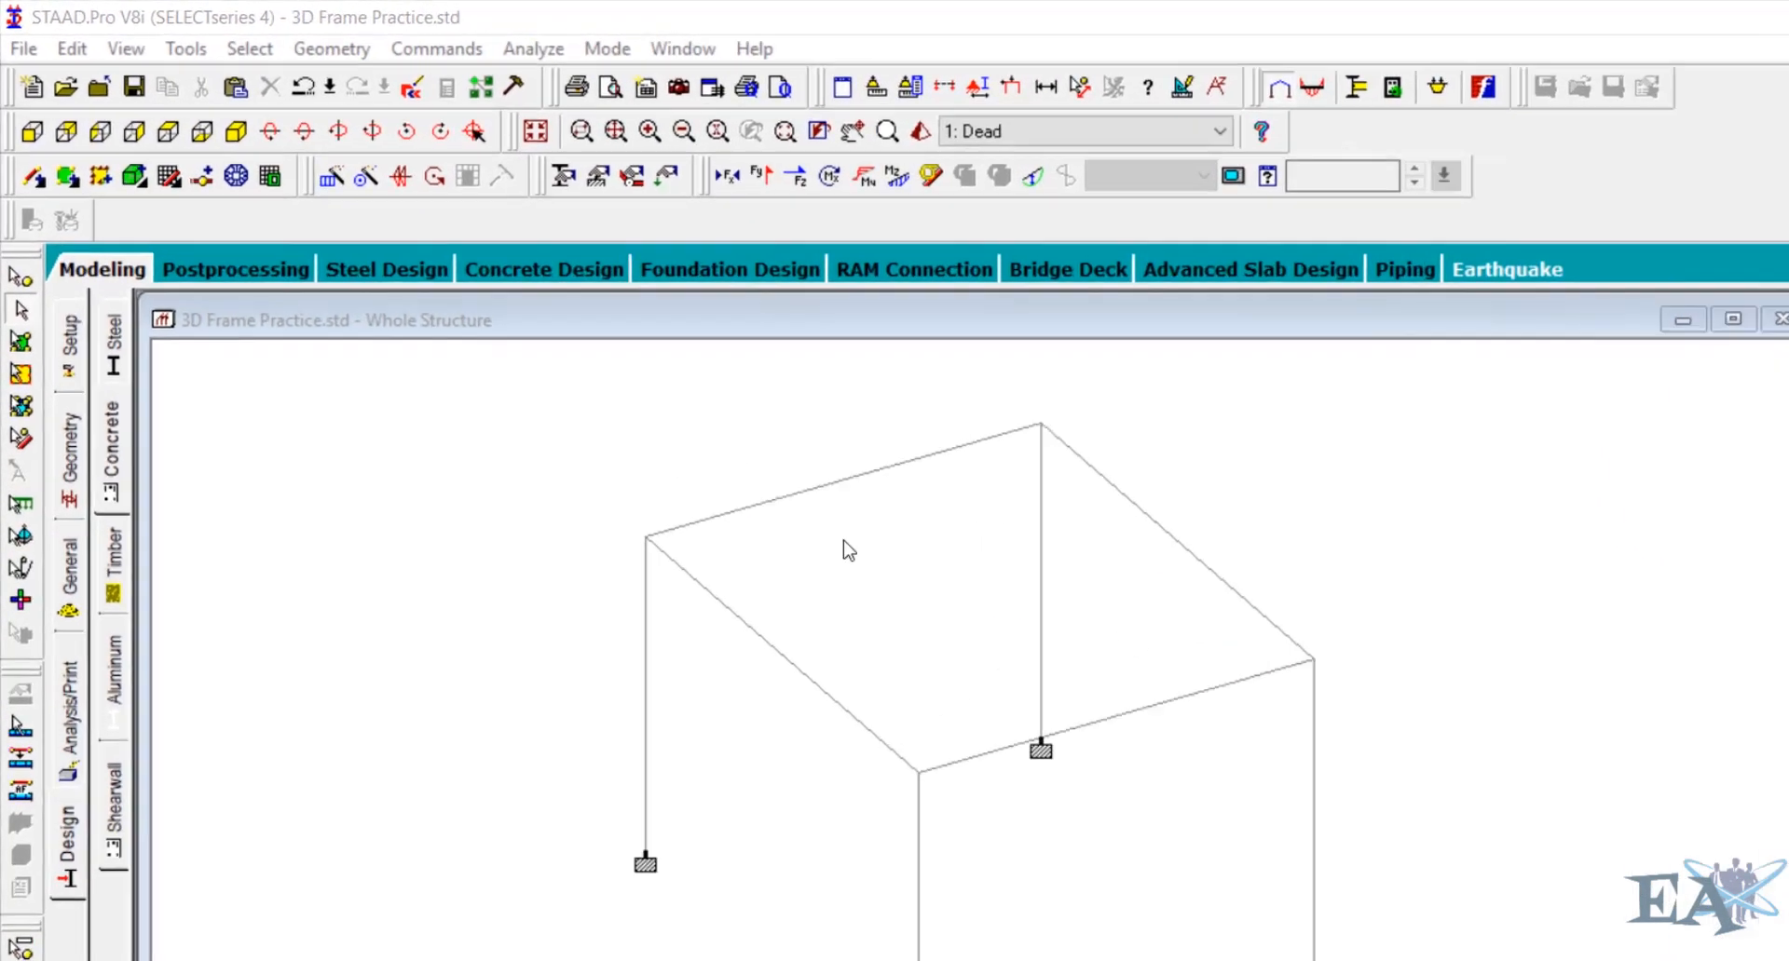
{"action": "left_click", "coordinate": [250, 48]}
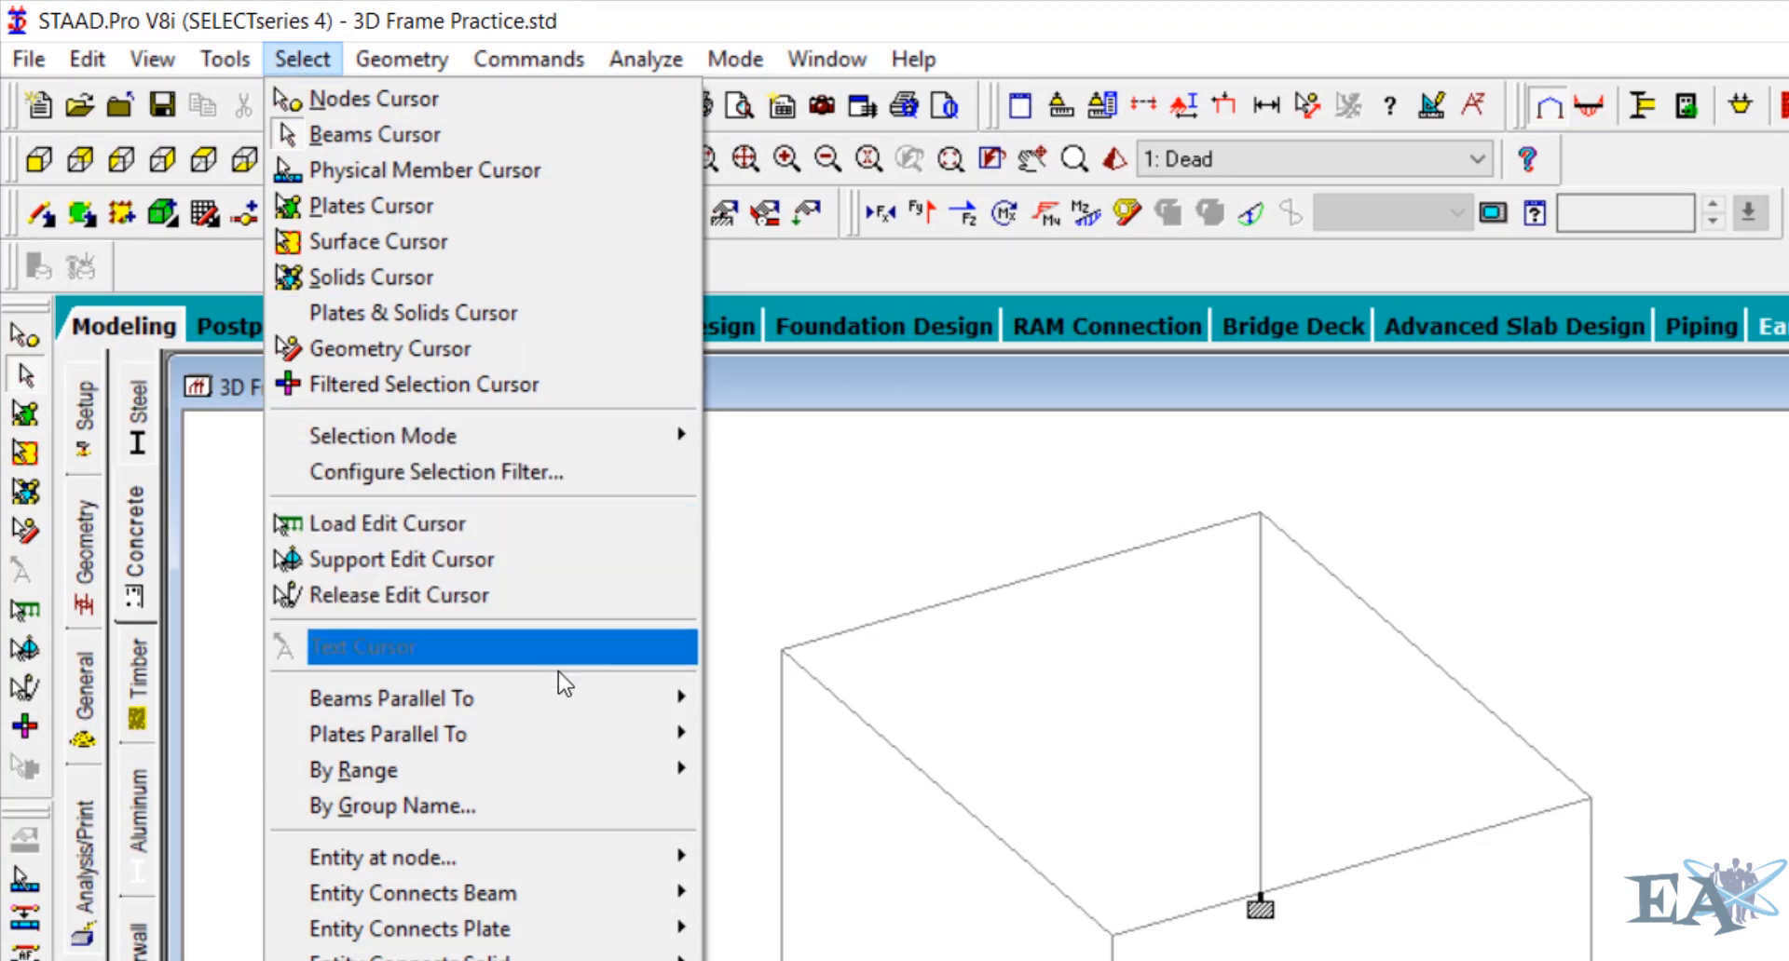
{"action": "mouse_move", "coordinate": [570, 699]}
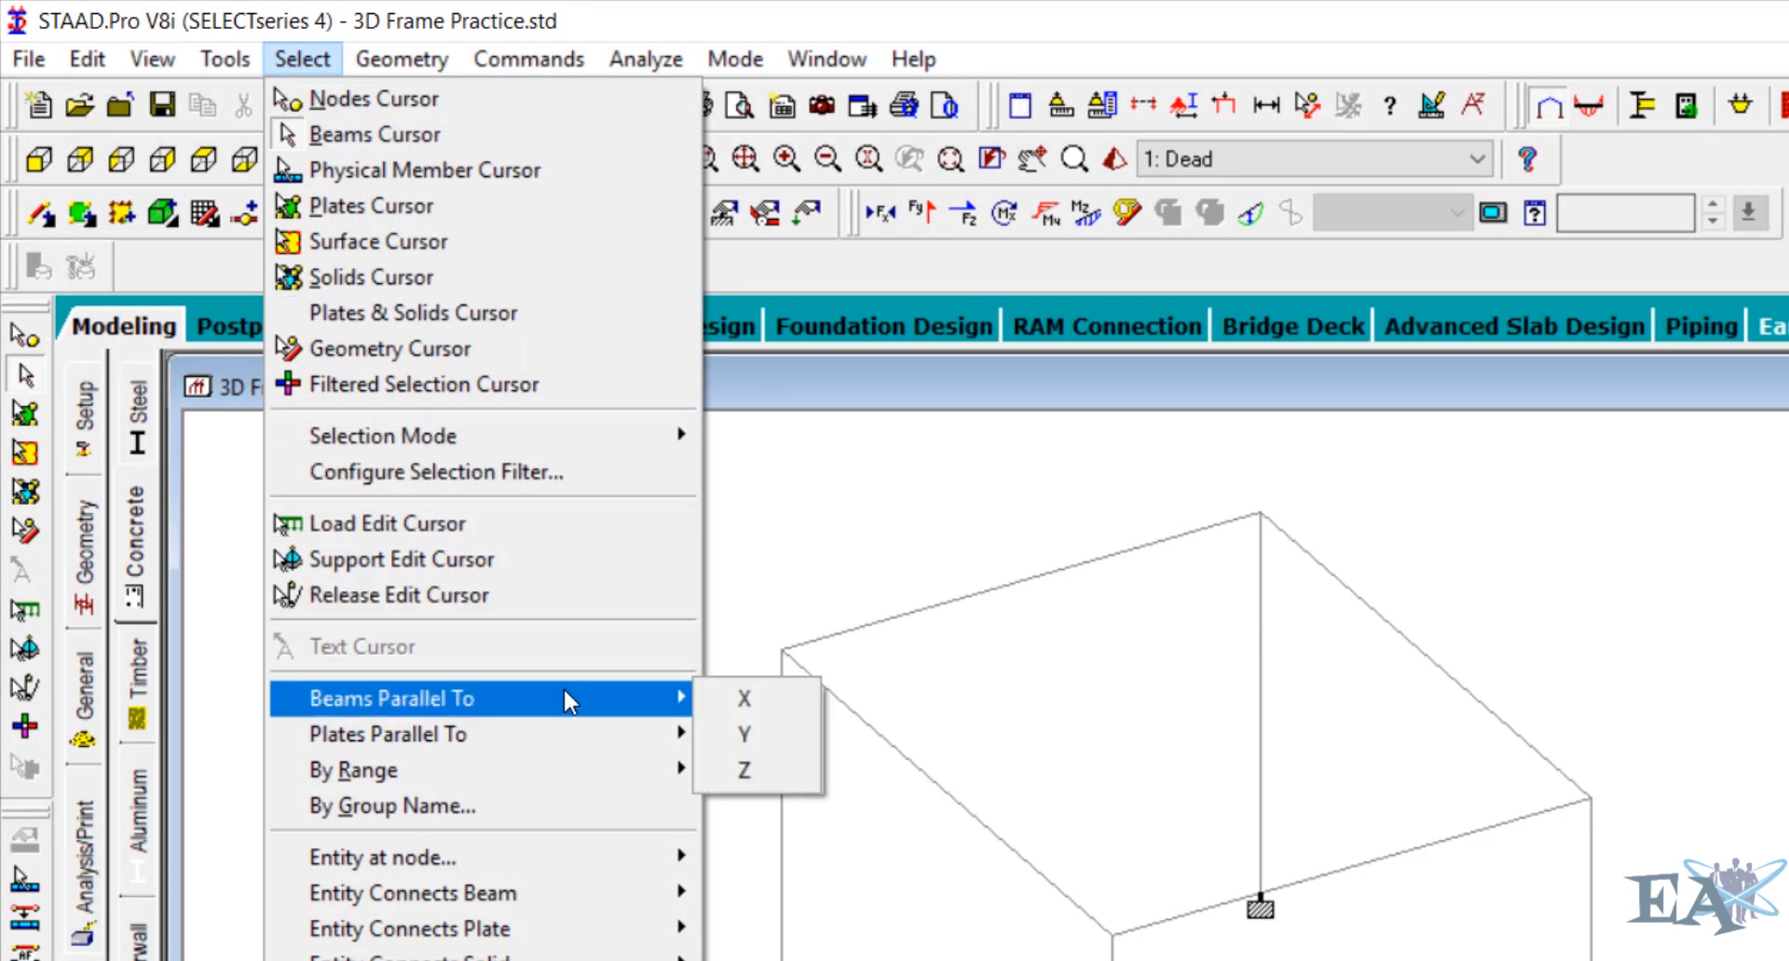
{"action": "left_click", "coordinate": [740, 699]}
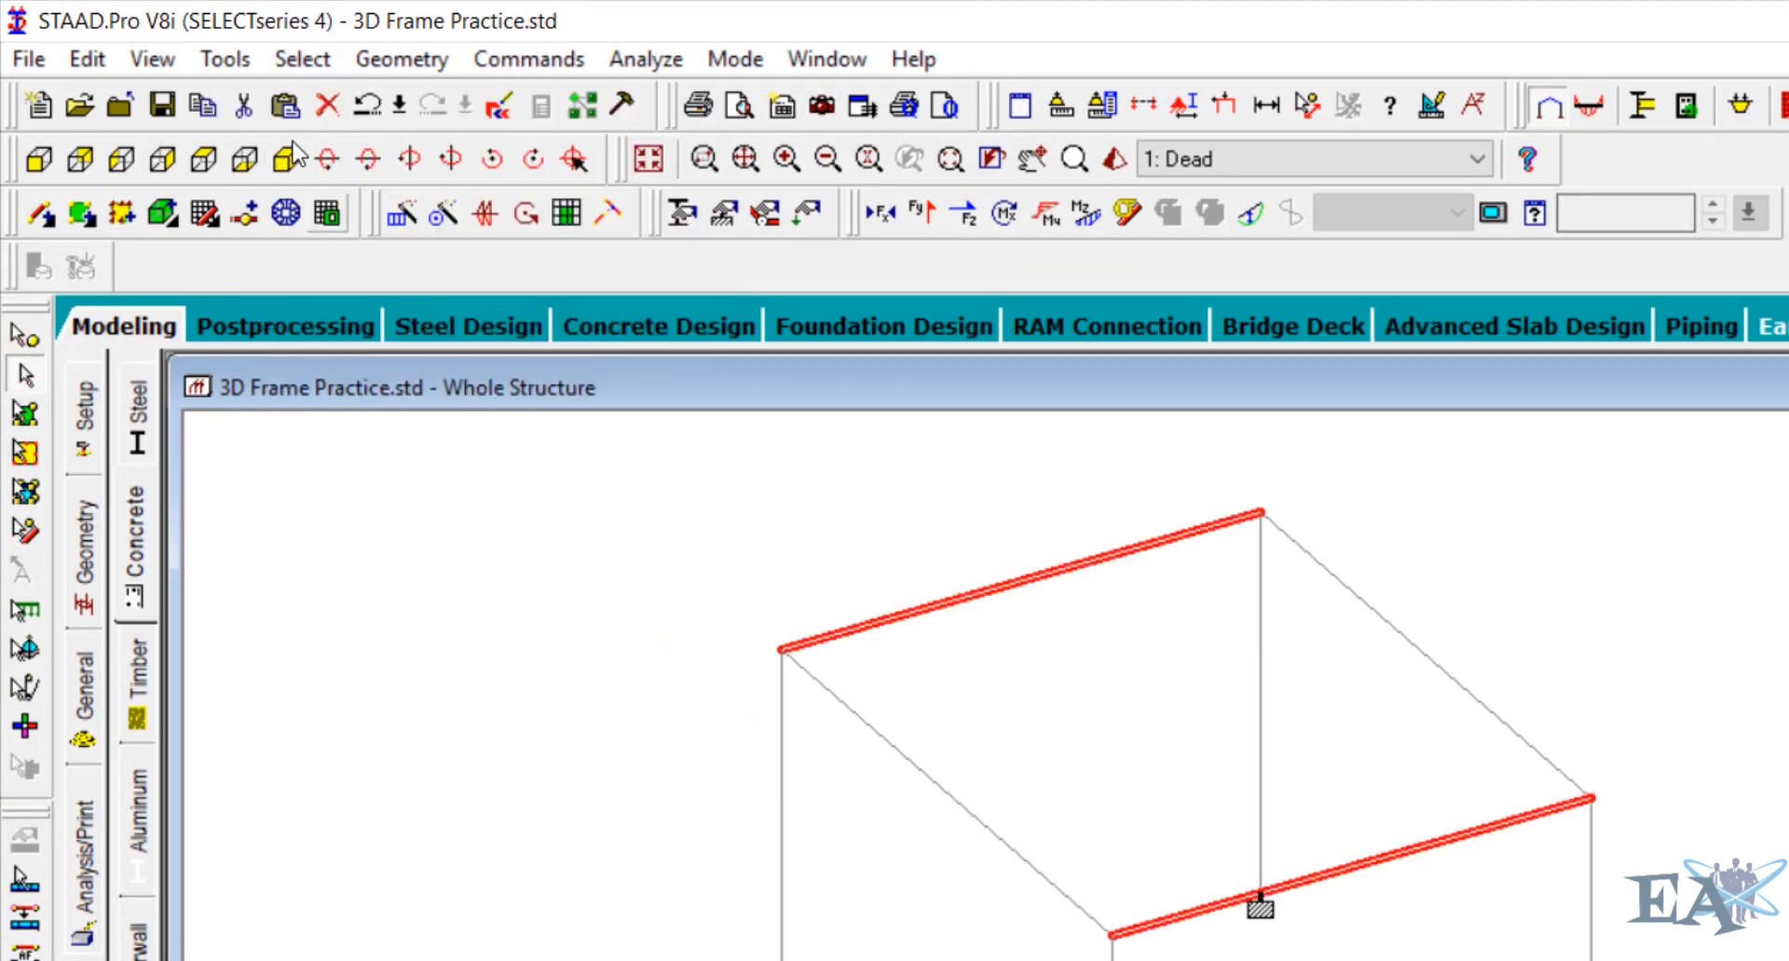
{"action": "left_click", "coordinate": [290, 59]}
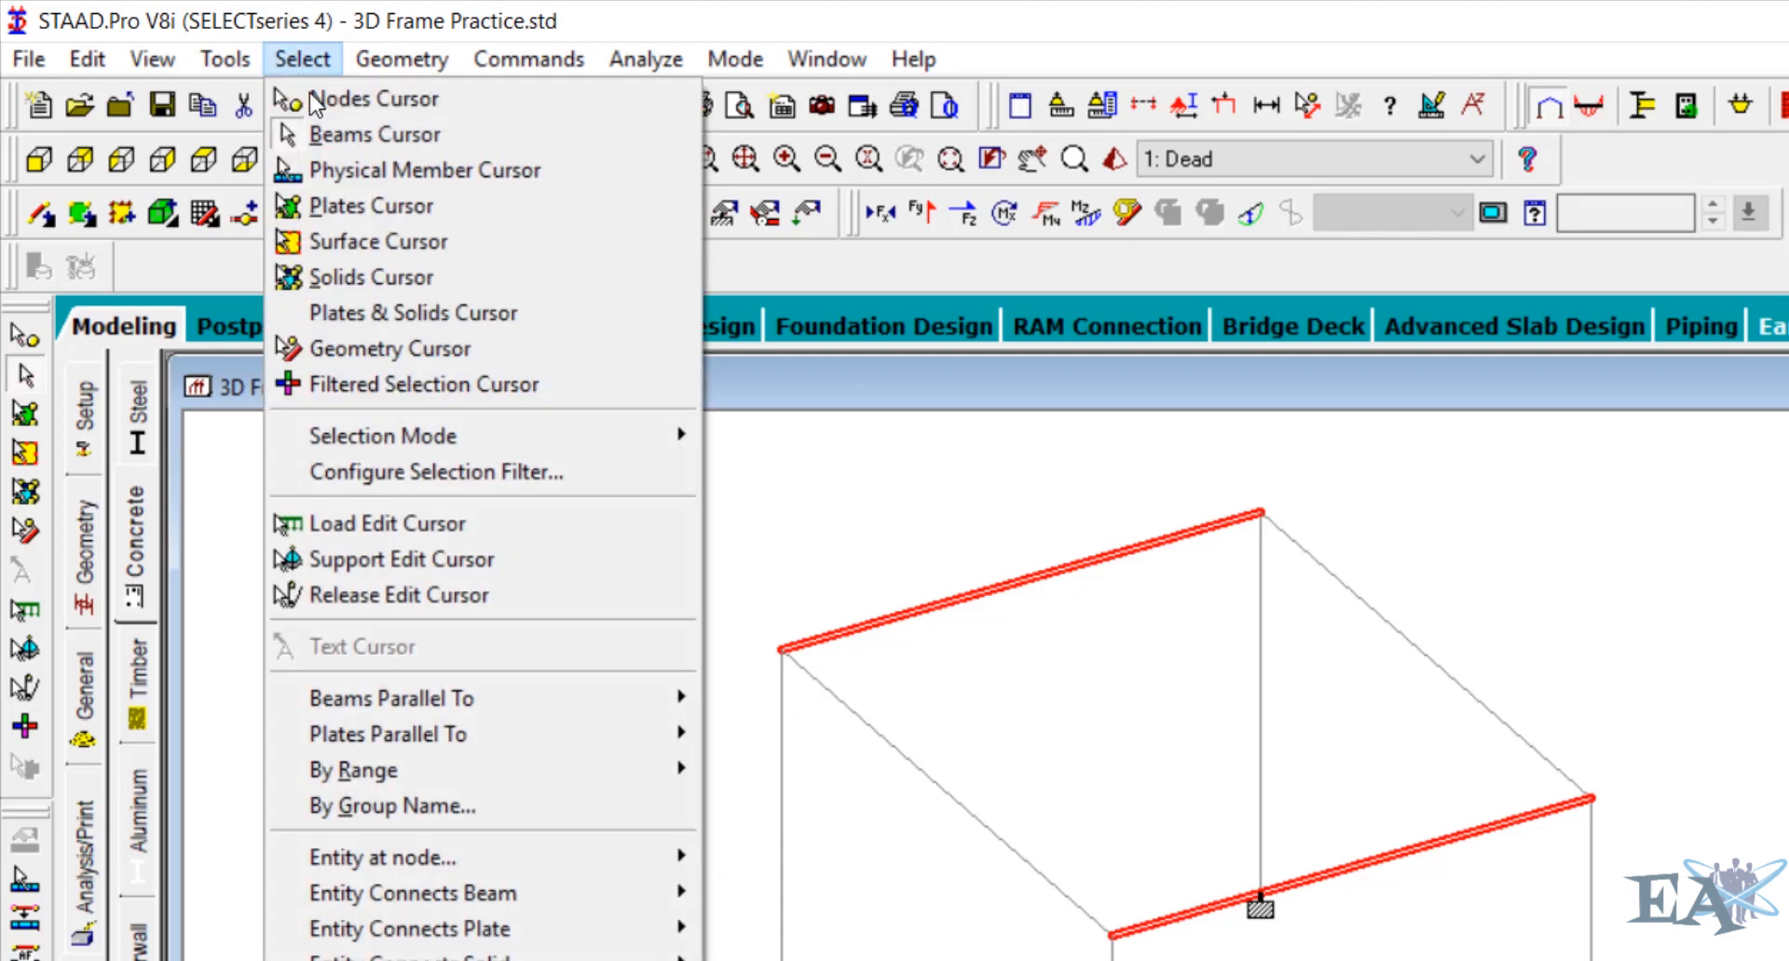
{"action": "mouse_move", "coordinate": [542, 689]}
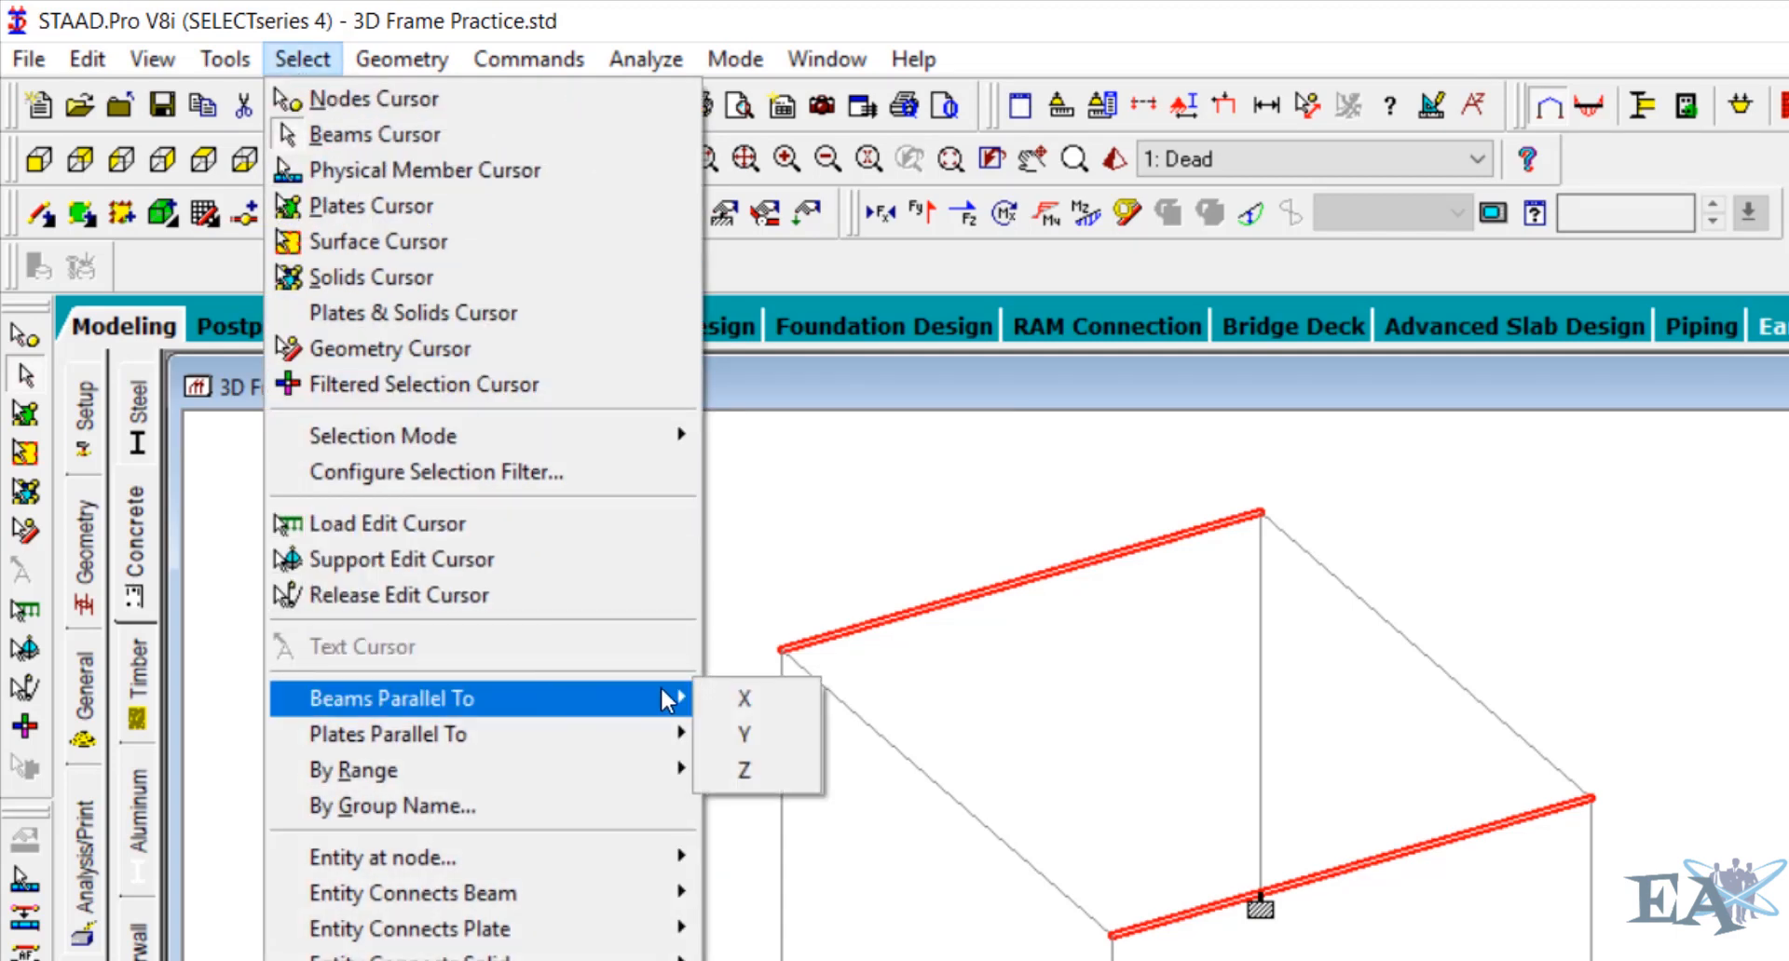
{"action": "left_click", "coordinate": [745, 771]}
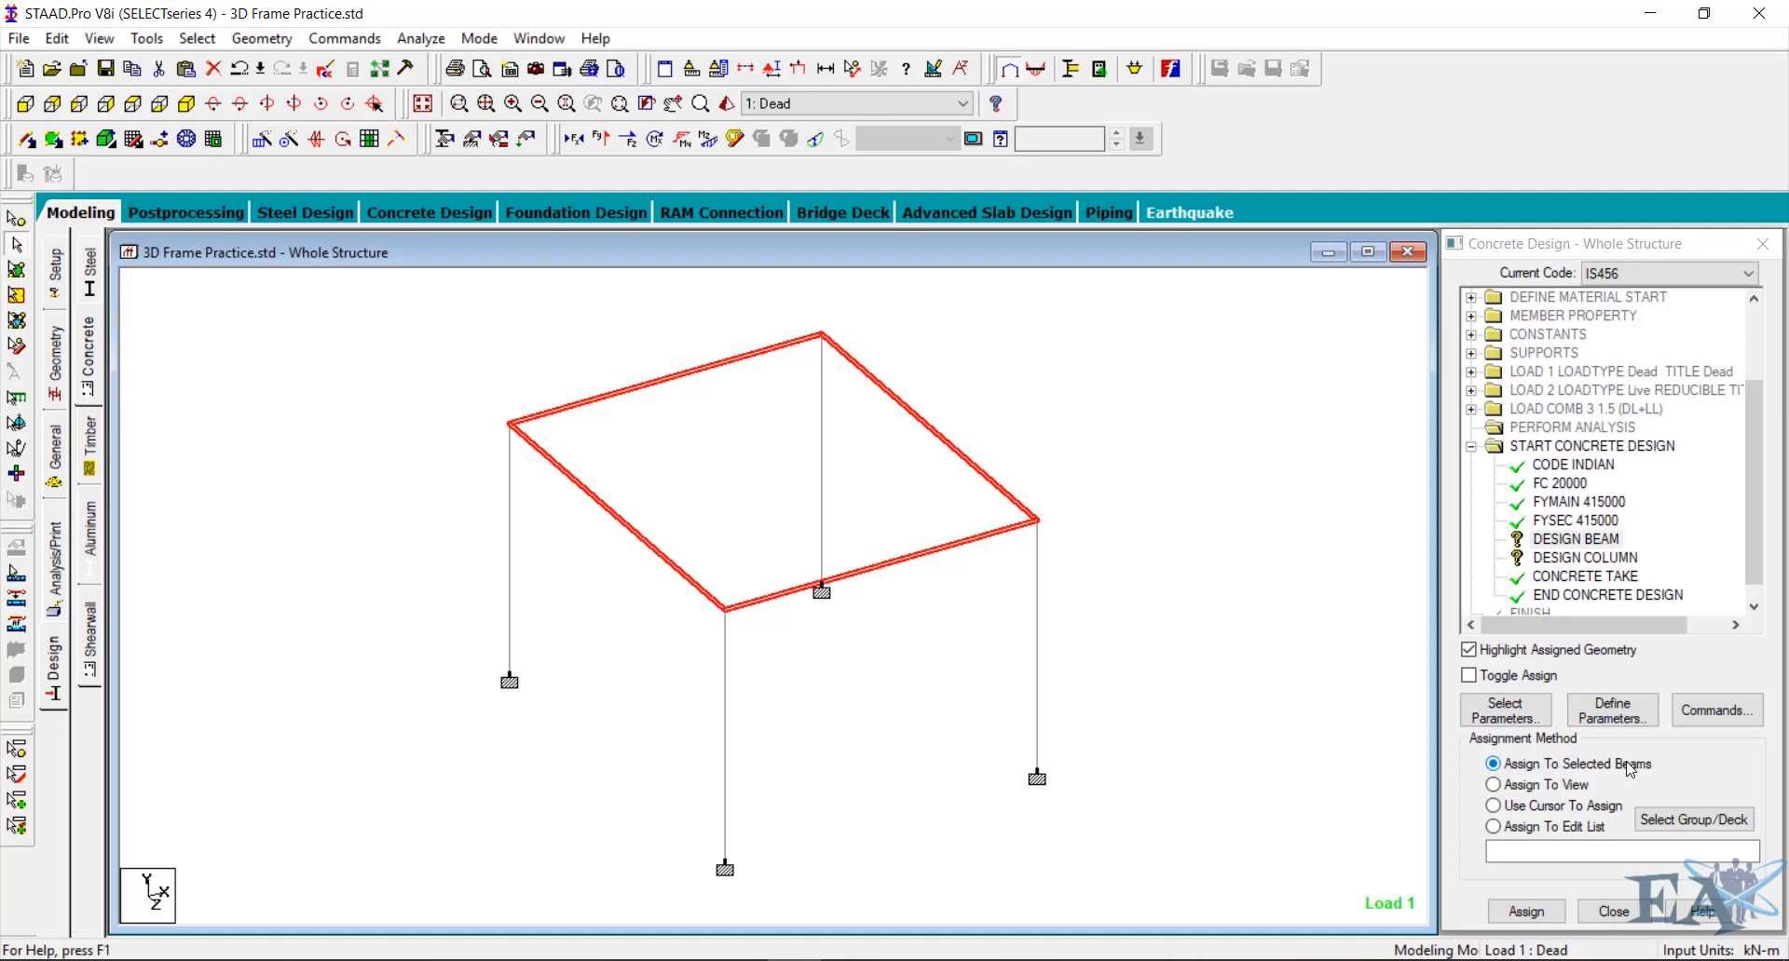
{"action": "left_click", "coordinate": [1543, 917]}
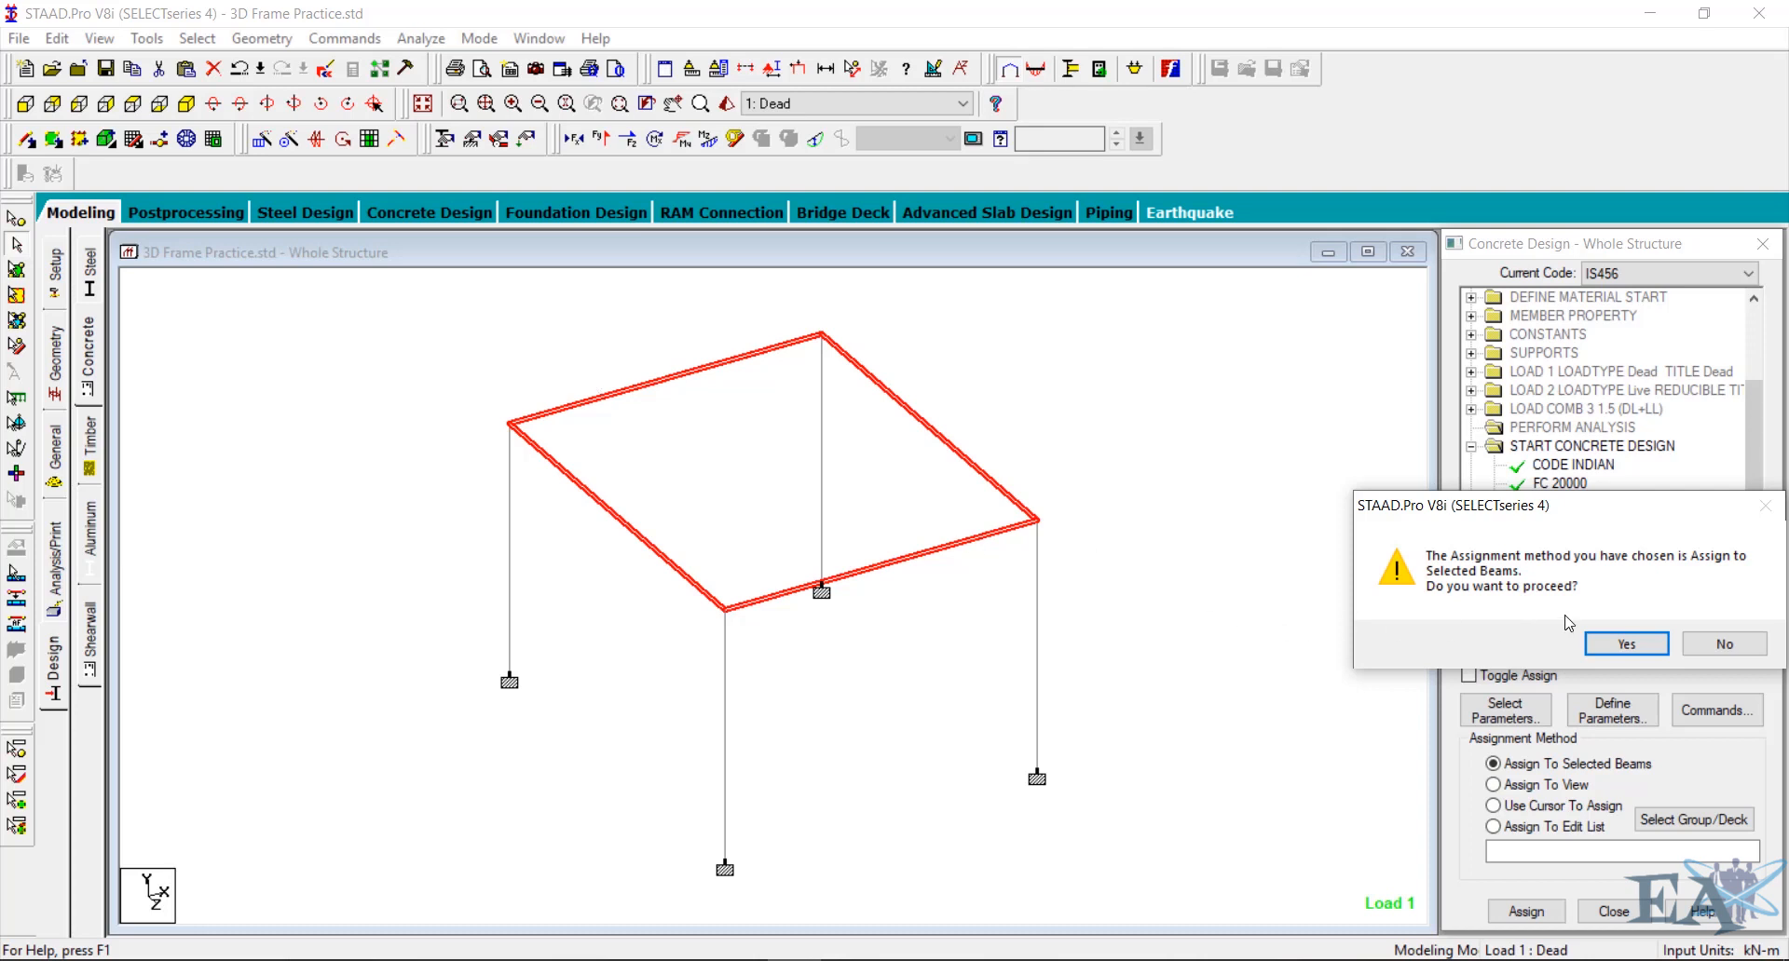
{"action": "left_click", "coordinate": [1624, 645]}
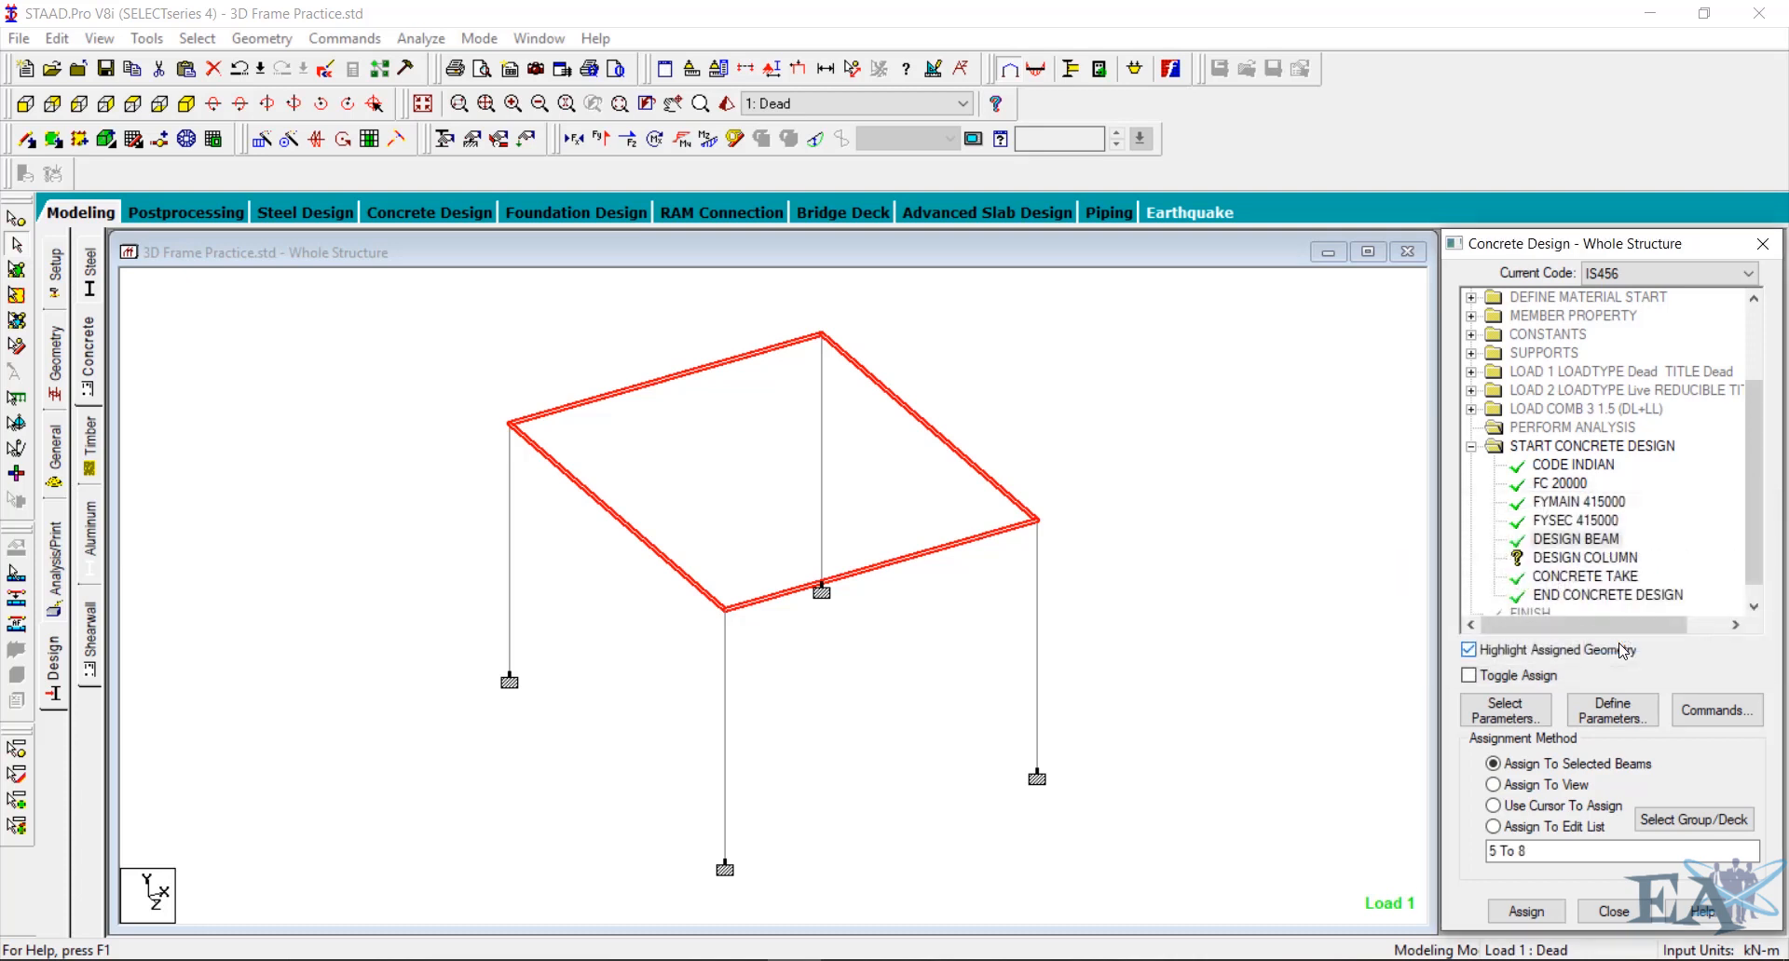
Assign the Design Column command to the four vertical members, selecting the beams parallel to Y
{"action": "left_click", "coordinate": [1568, 562]}
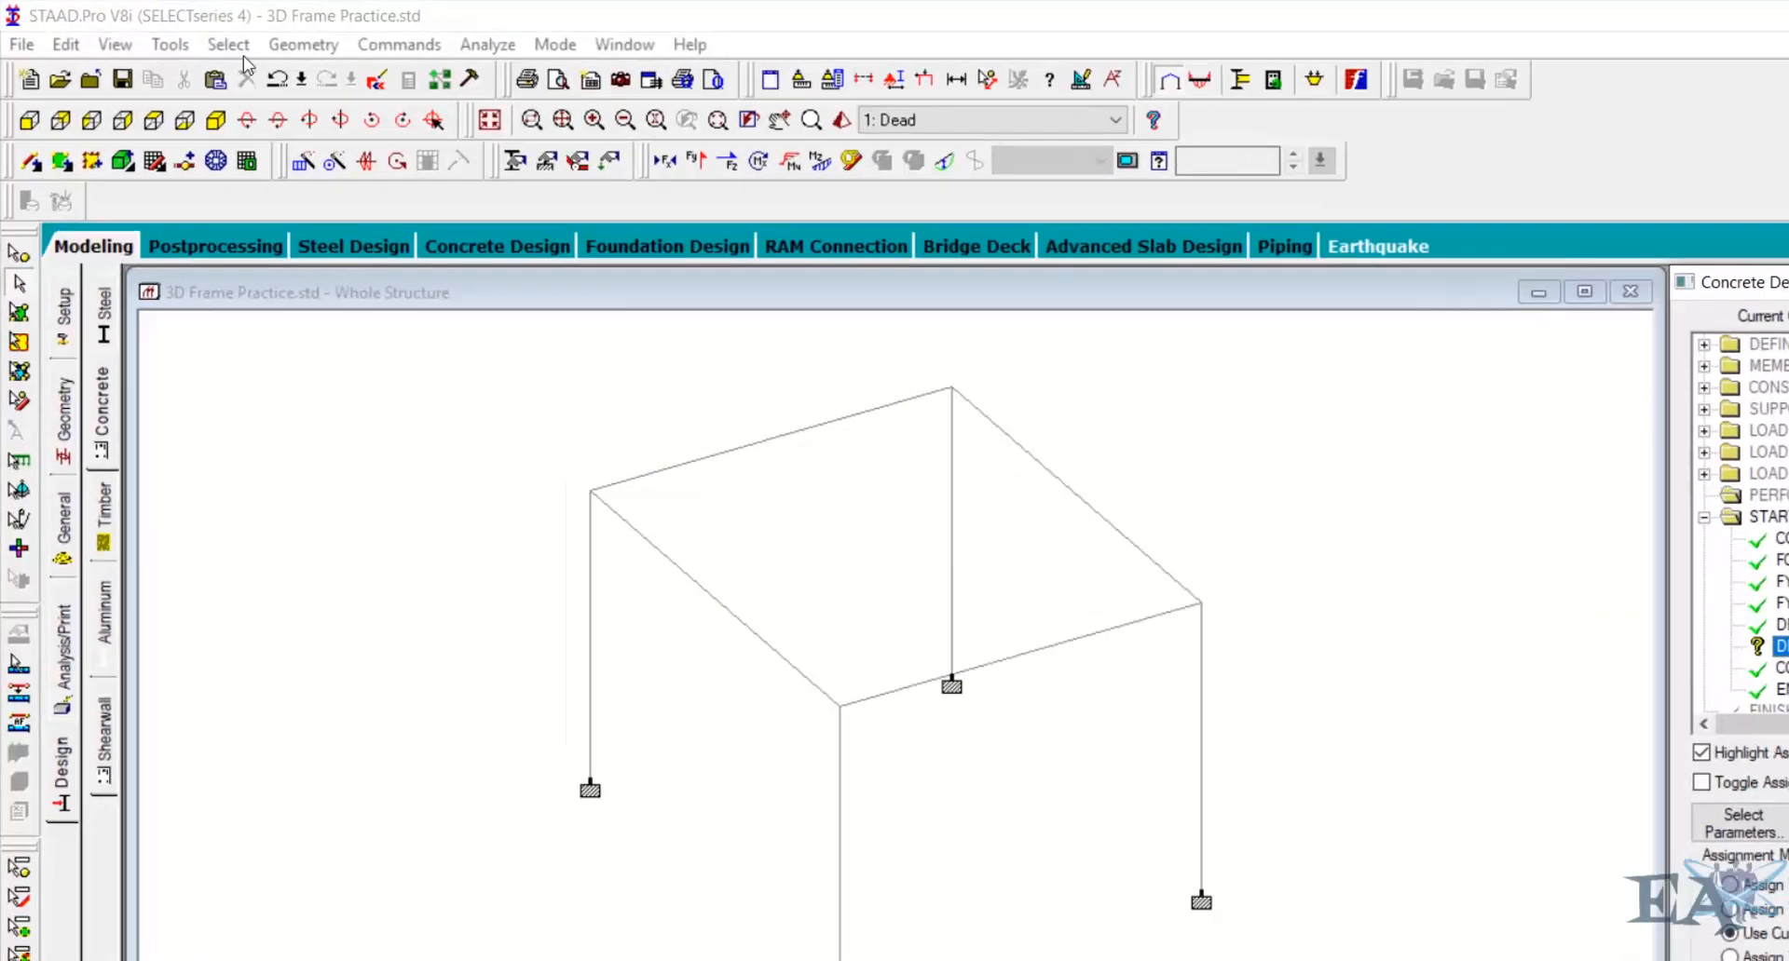
{"action": "left_click", "coordinate": [196, 39]}
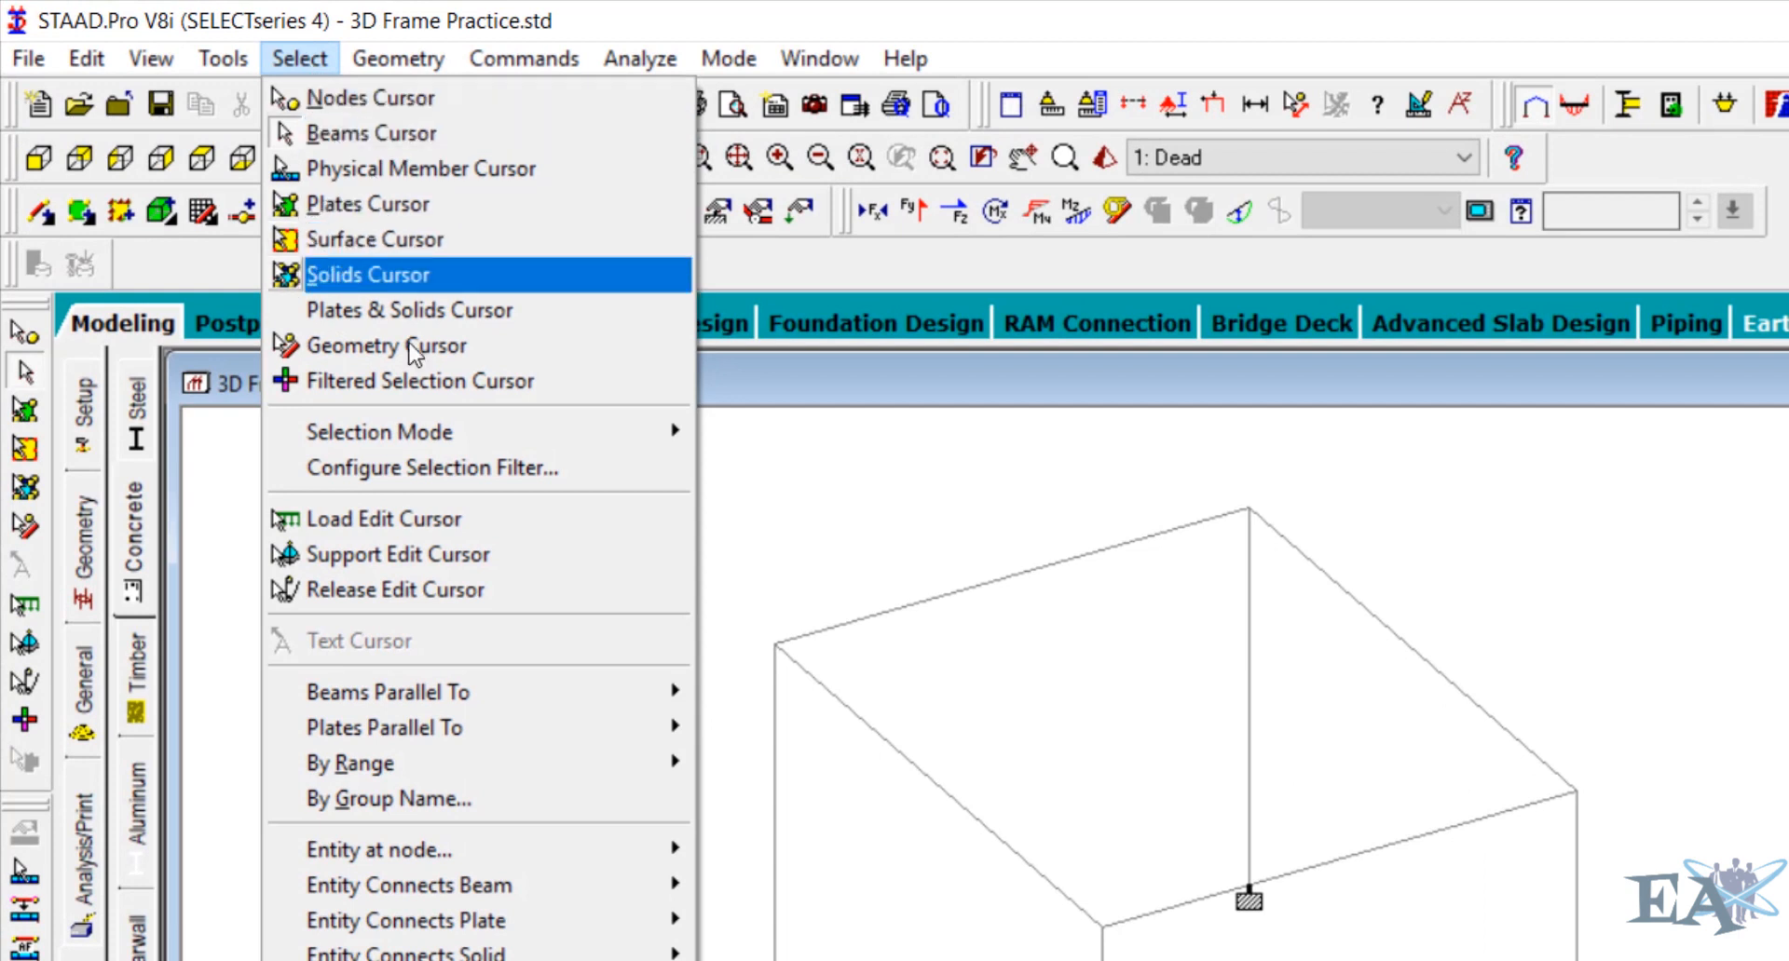
{"action": "mouse_move", "coordinate": [496, 706]}
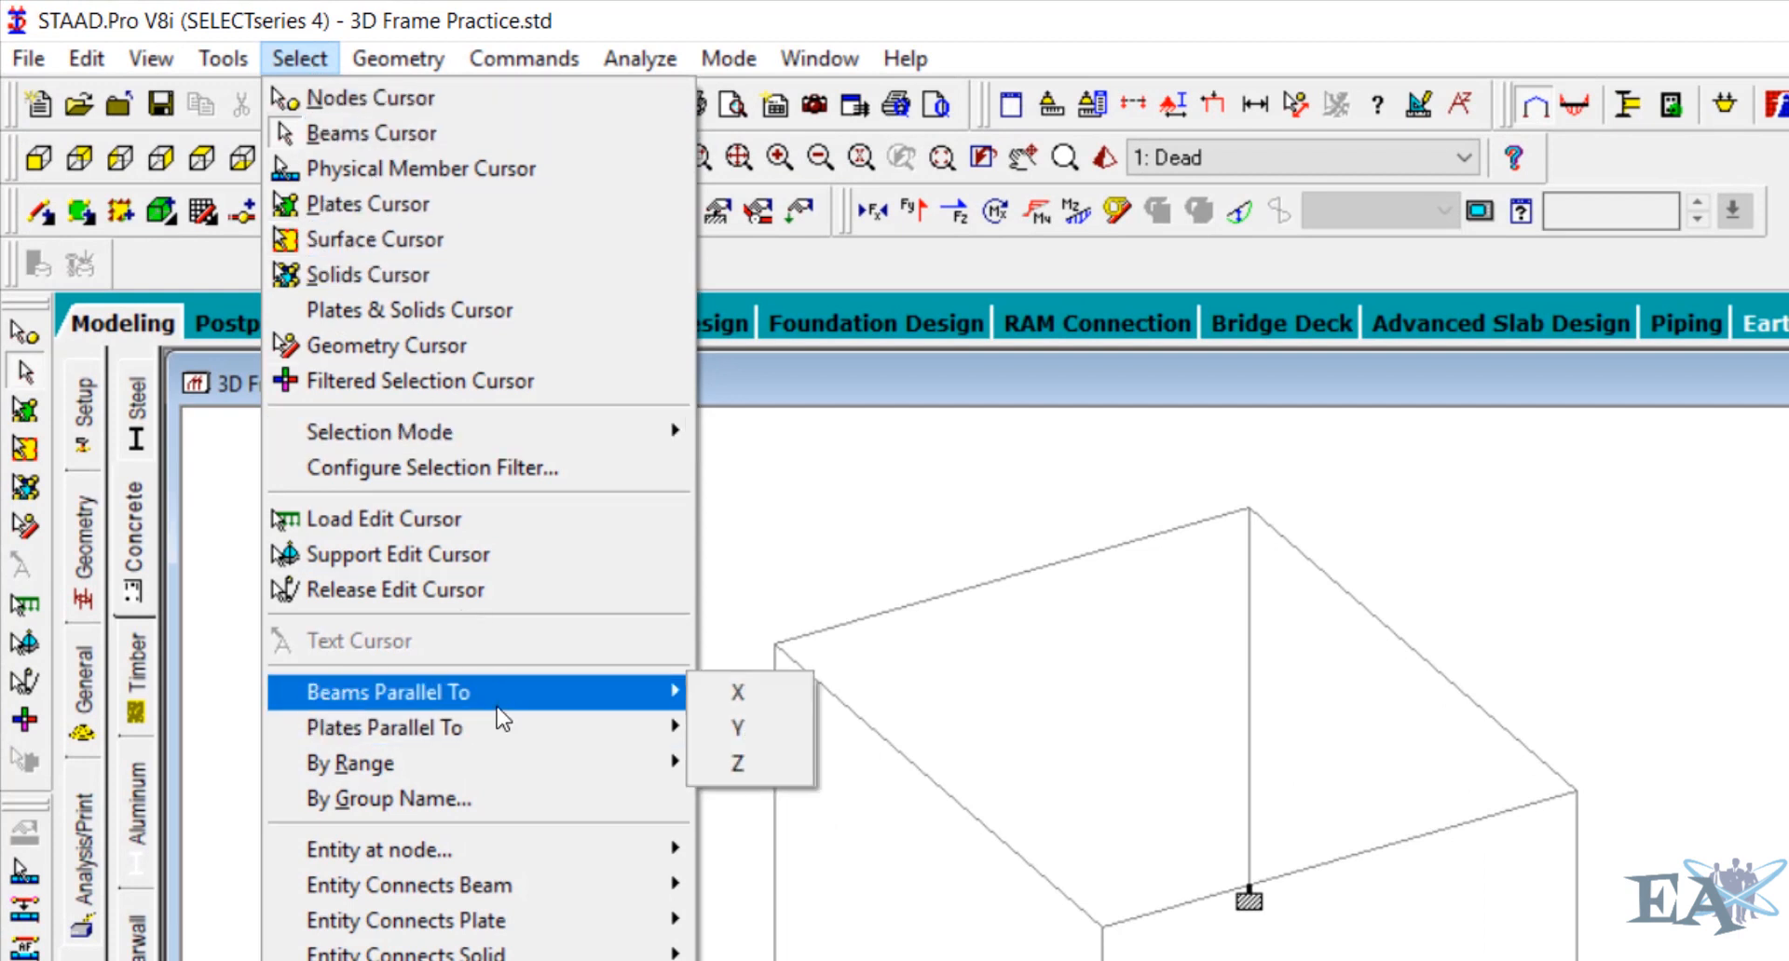
{"action": "left_click", "coordinate": [762, 732]}
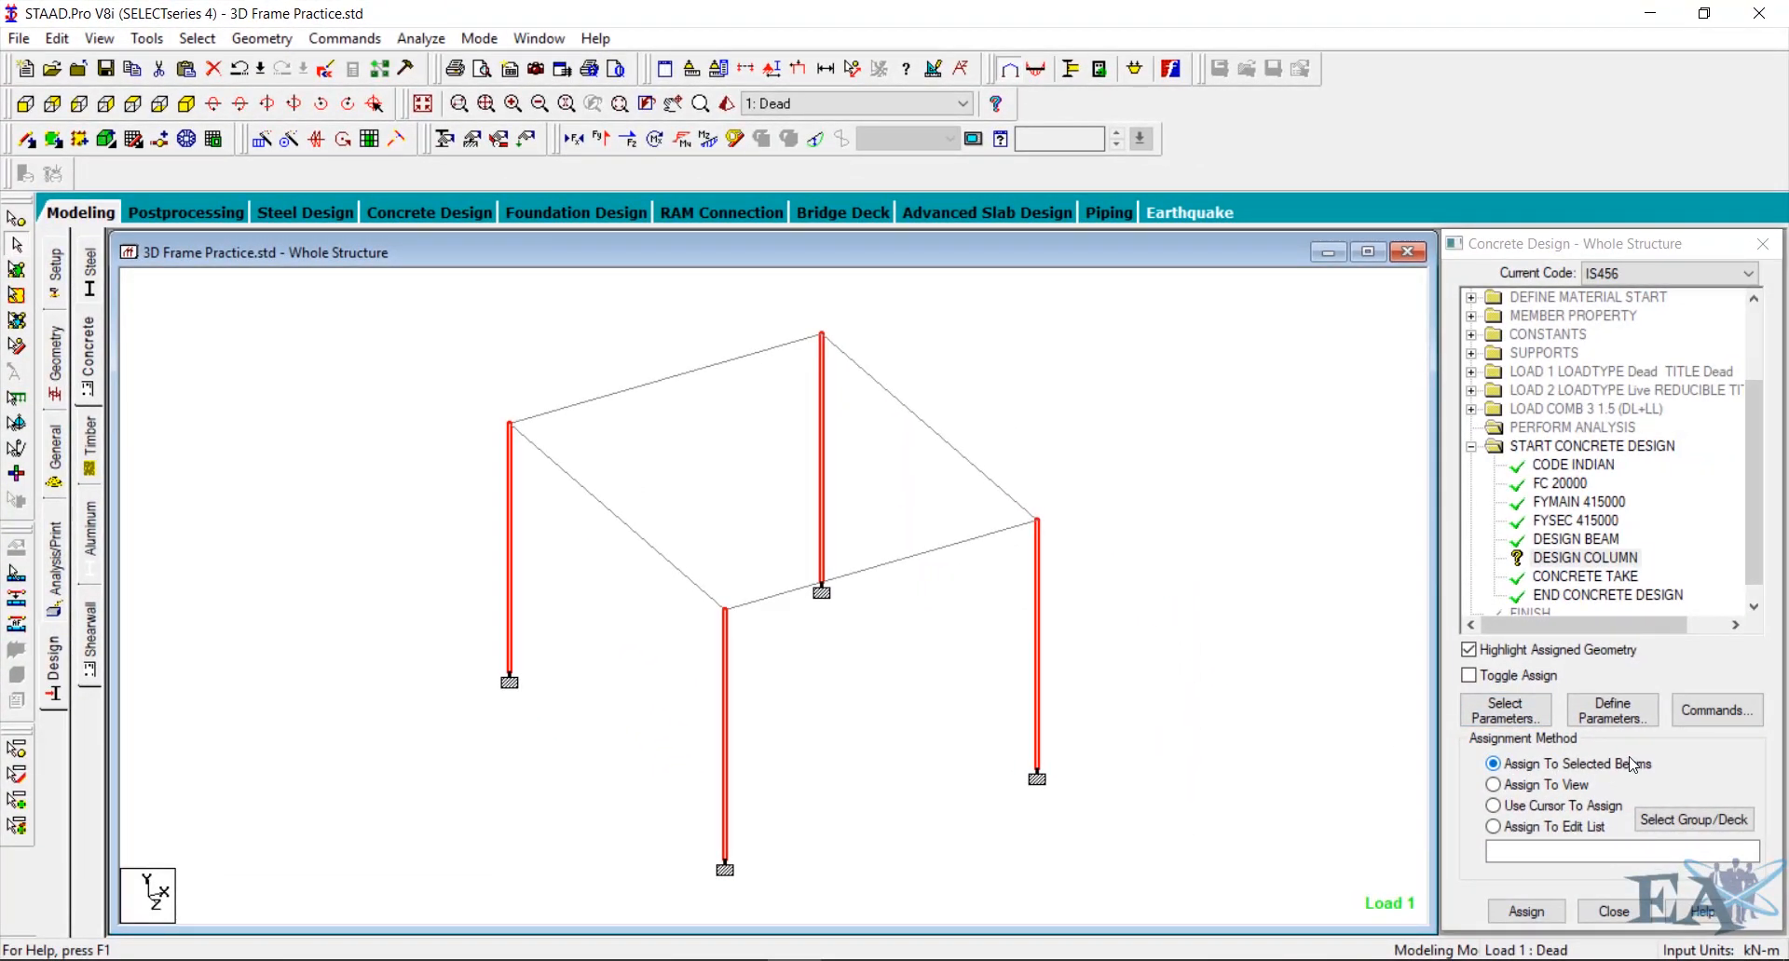
{"action": "left_click", "coordinate": [1533, 913]}
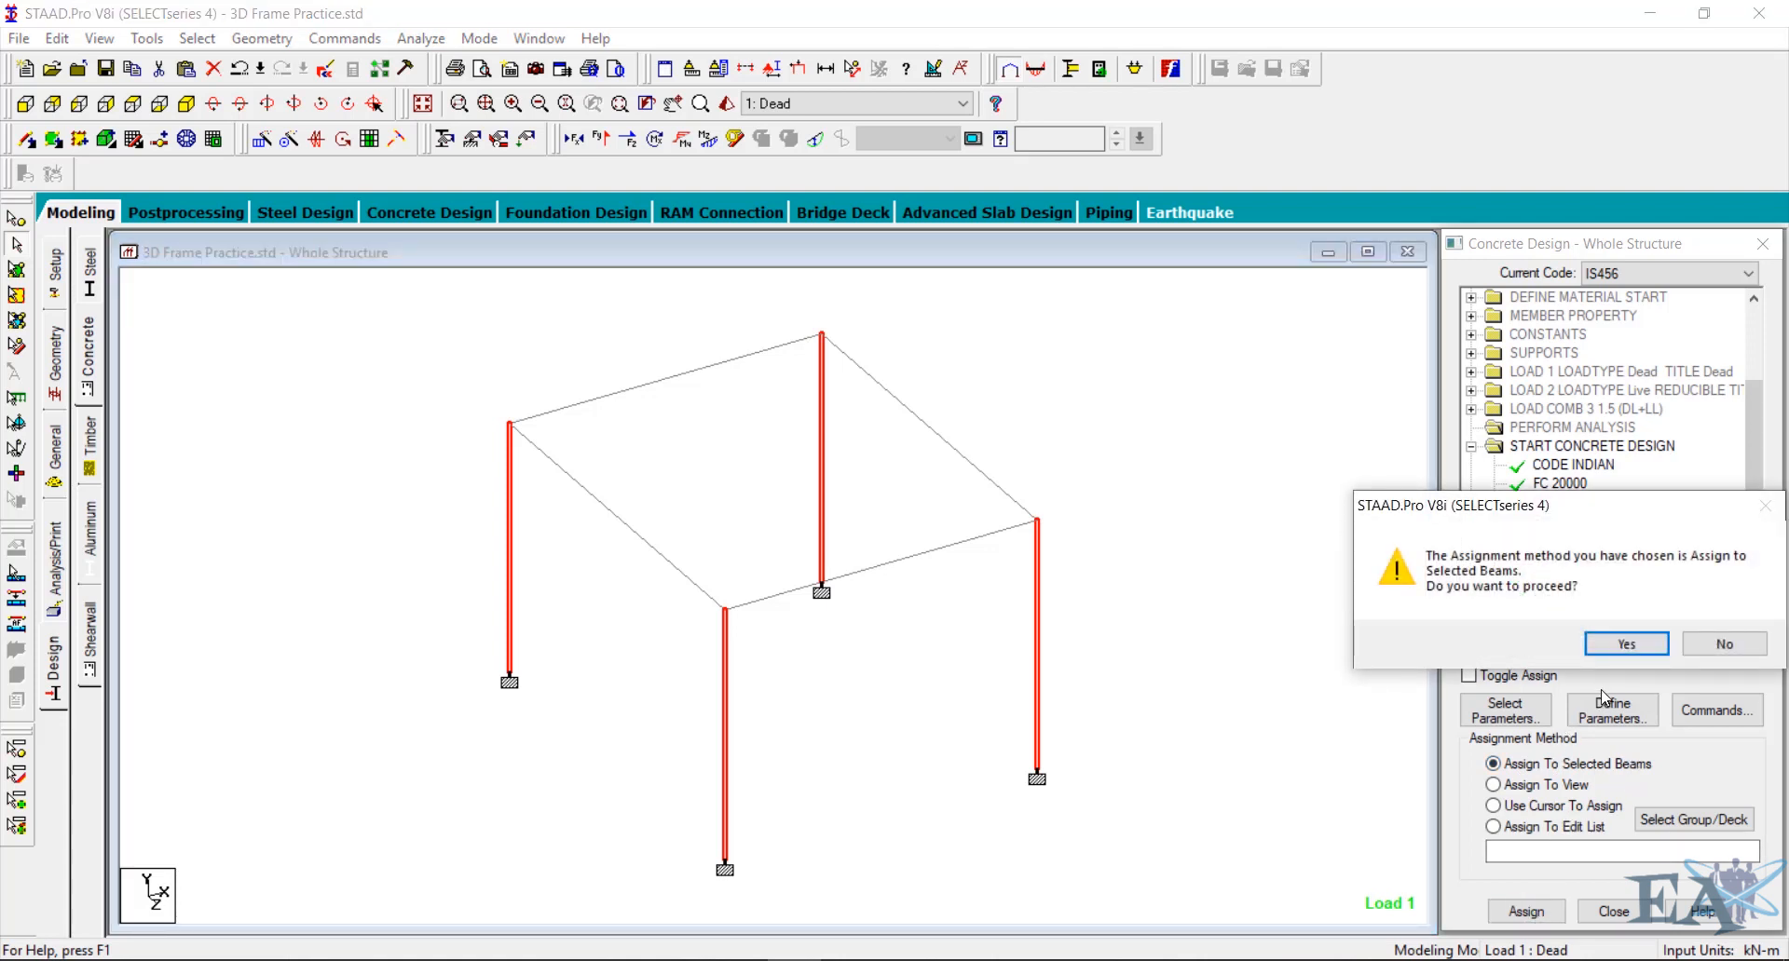
{"action": "left_click", "coordinate": [1628, 648]}
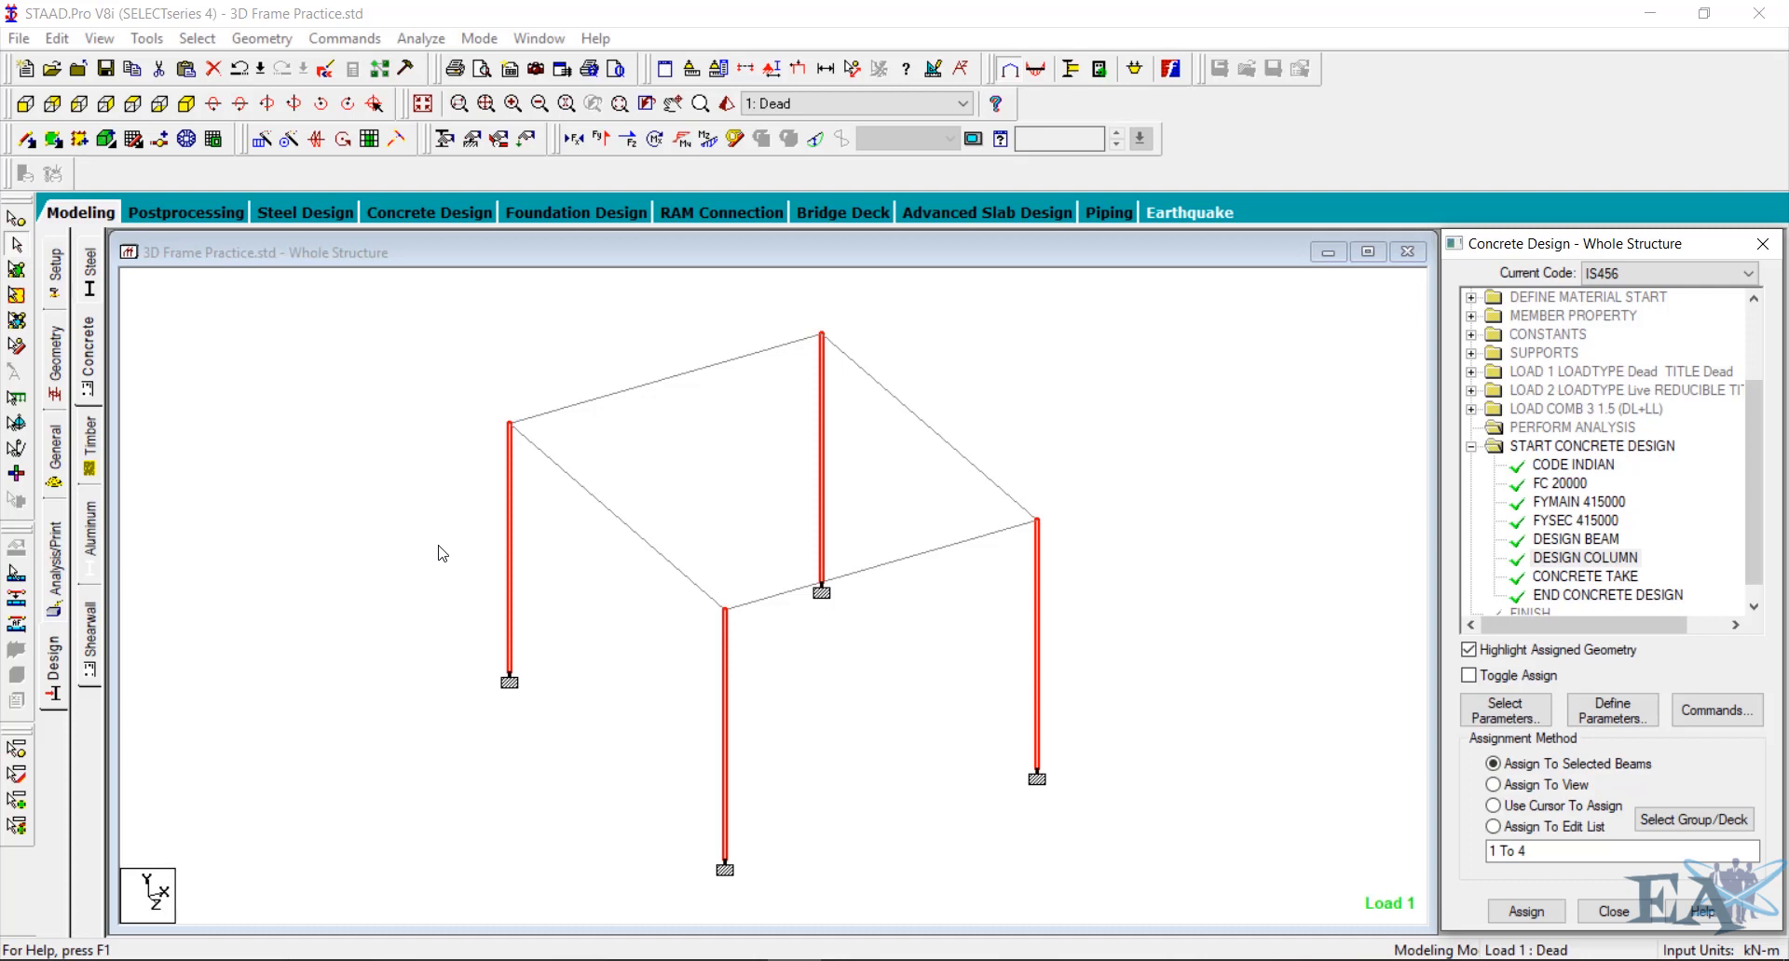
Run the analysis and design, saving the modified structure, and open the output file
{"action": "left_click", "coordinate": [418, 38]}
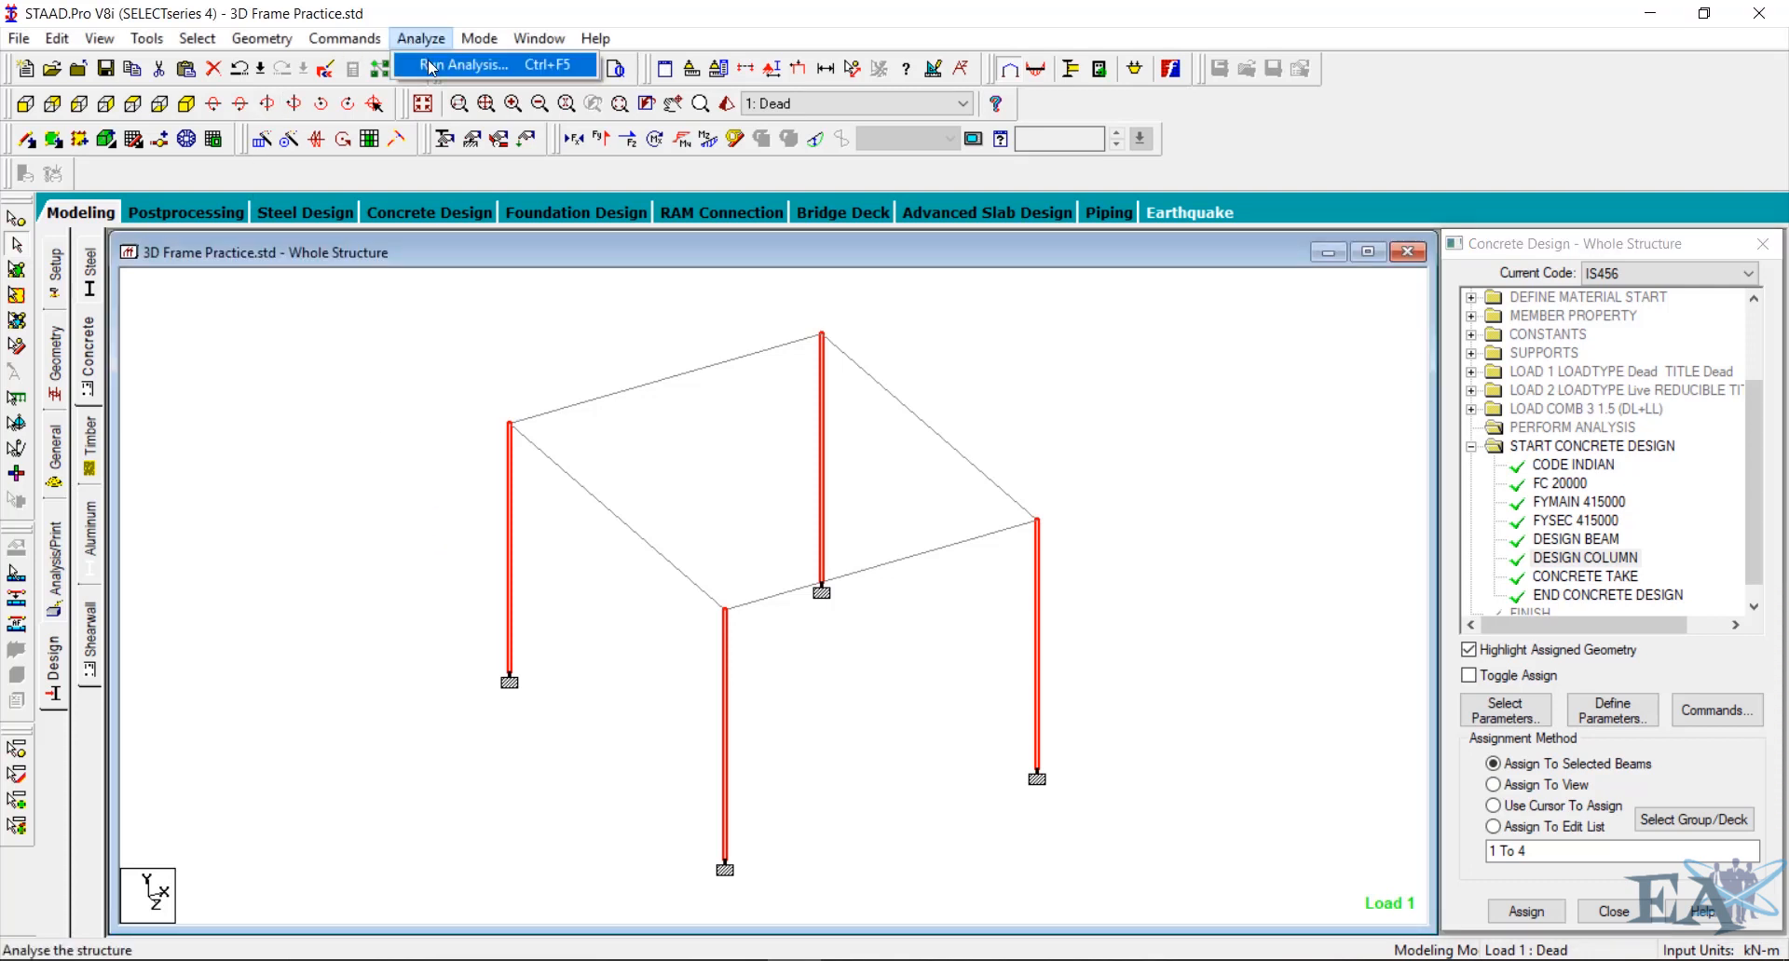
{"action": "left_click", "coordinate": [431, 66]}
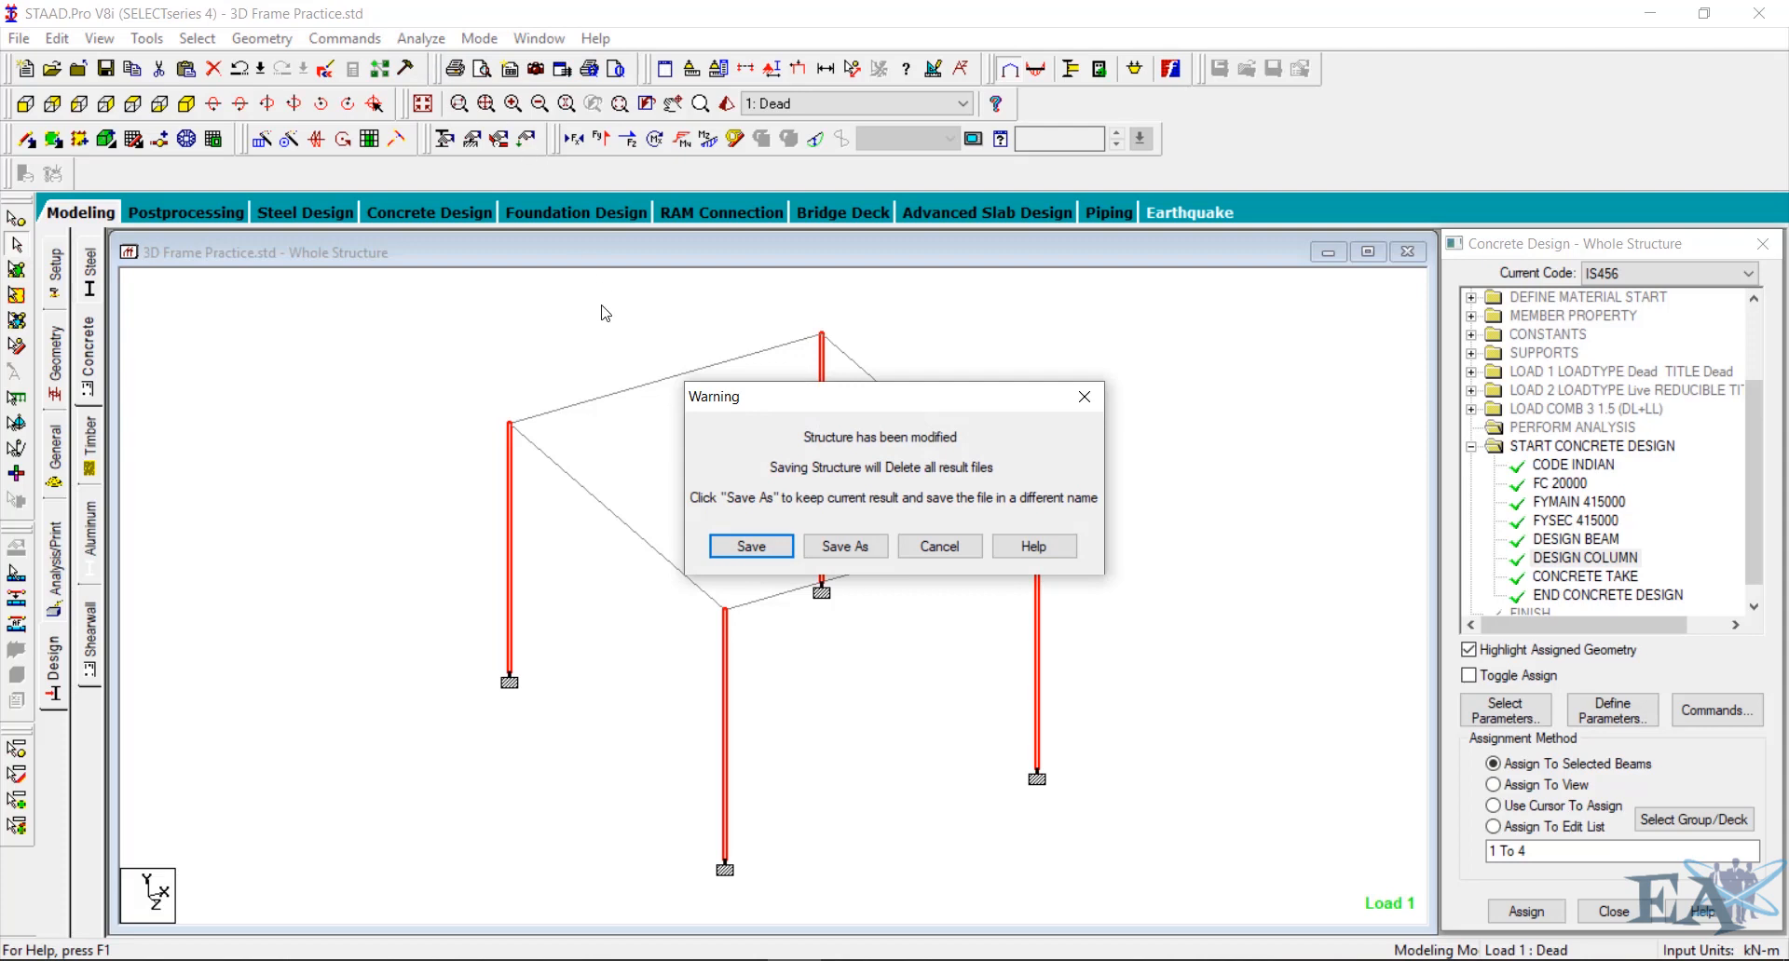
{"action": "left_click", "coordinate": [751, 547]}
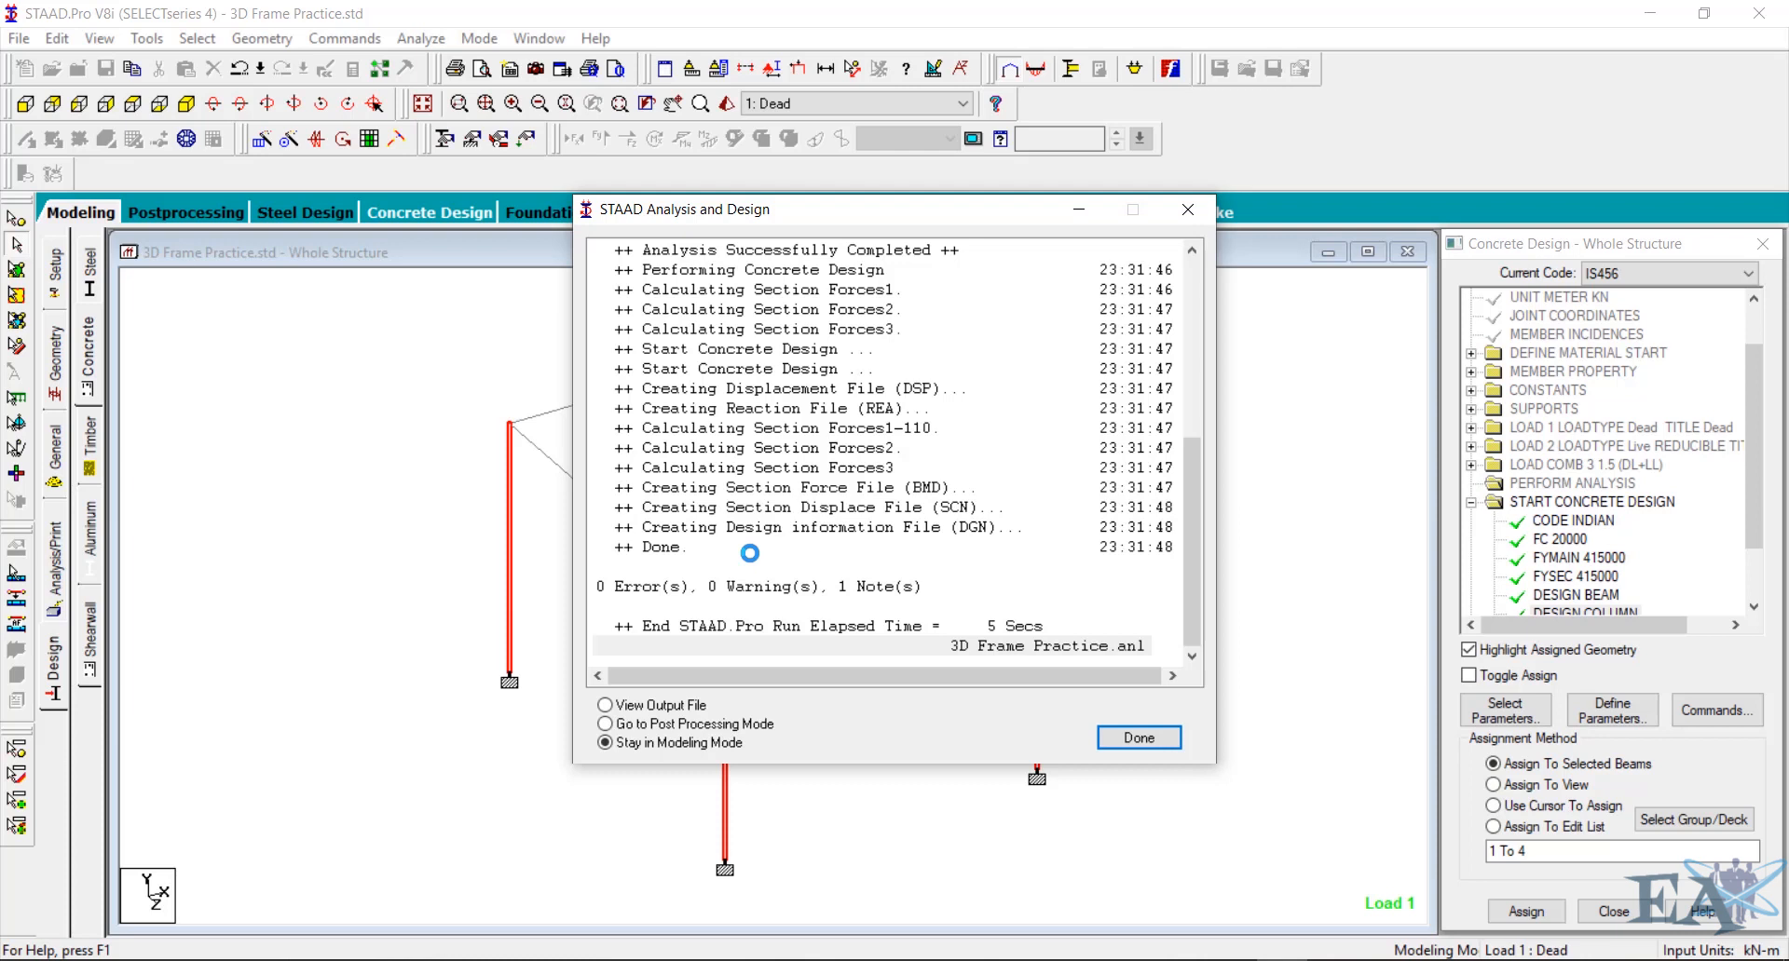
{"action": "left_click", "coordinate": [620, 708]}
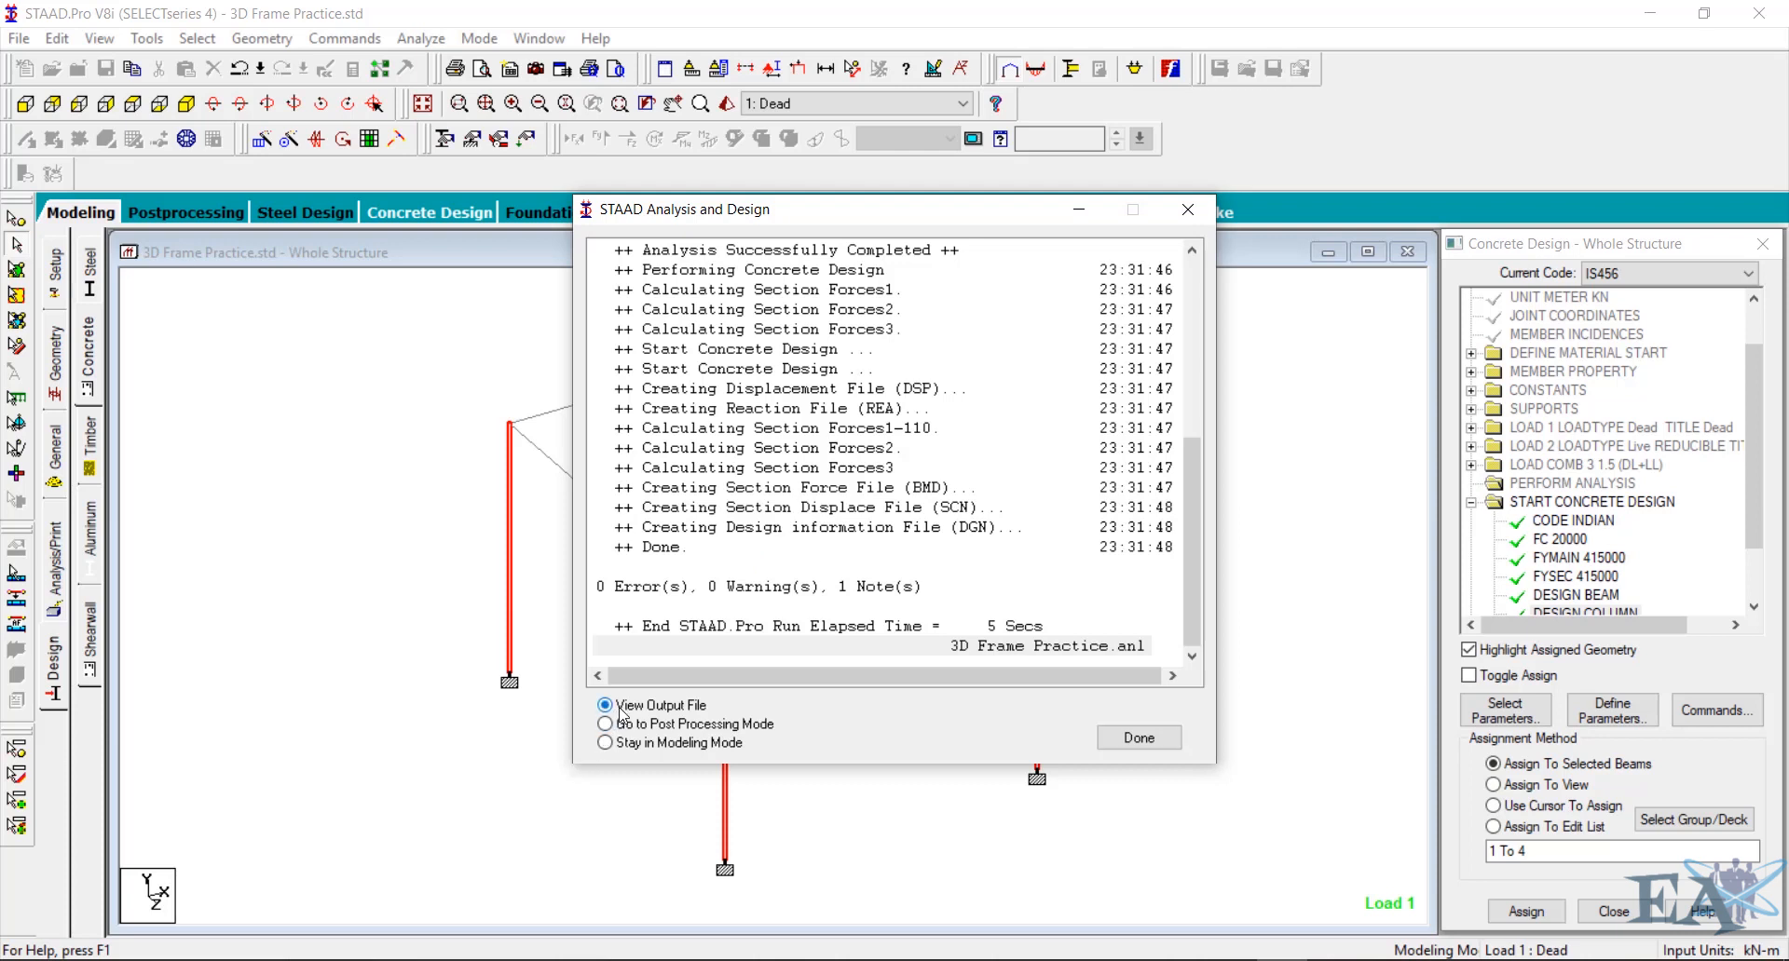
{"action": "left_click", "coordinate": [1128, 738]}
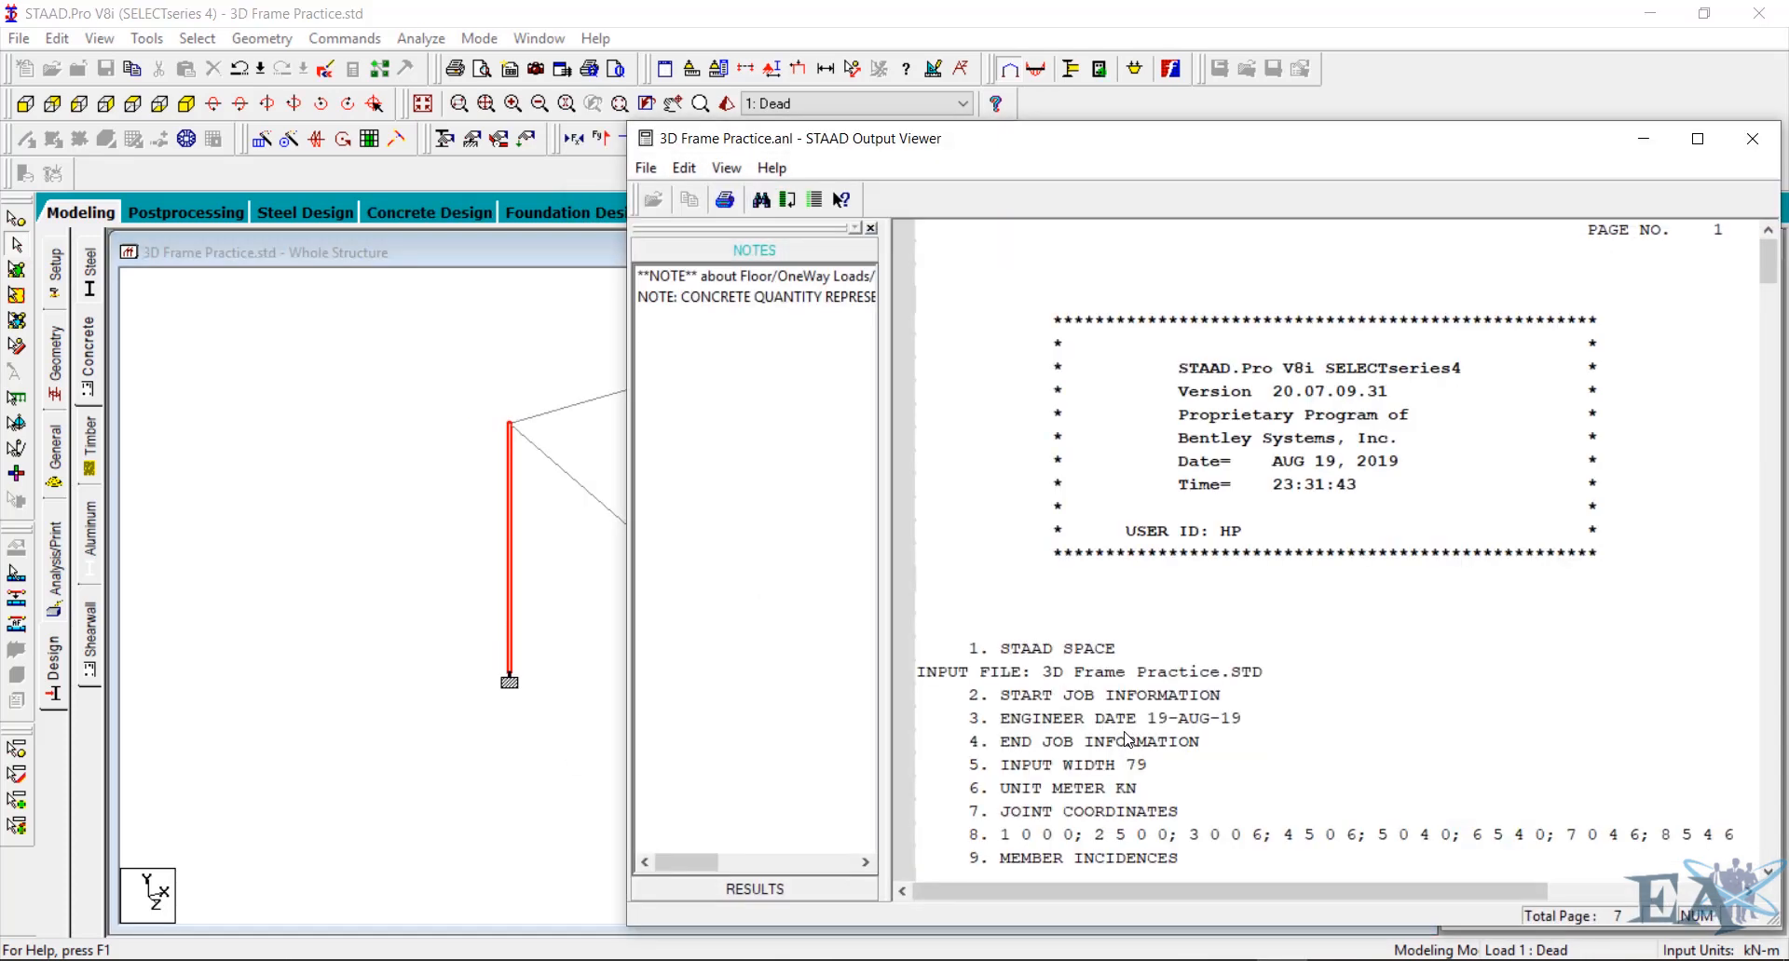
Open the CONCRETE DESIGN results in the output file and read the start of the beam 5 design
{"action": "left_click_drag", "start_coordinate": [1067, 160], "coordinate": [805, 118]}
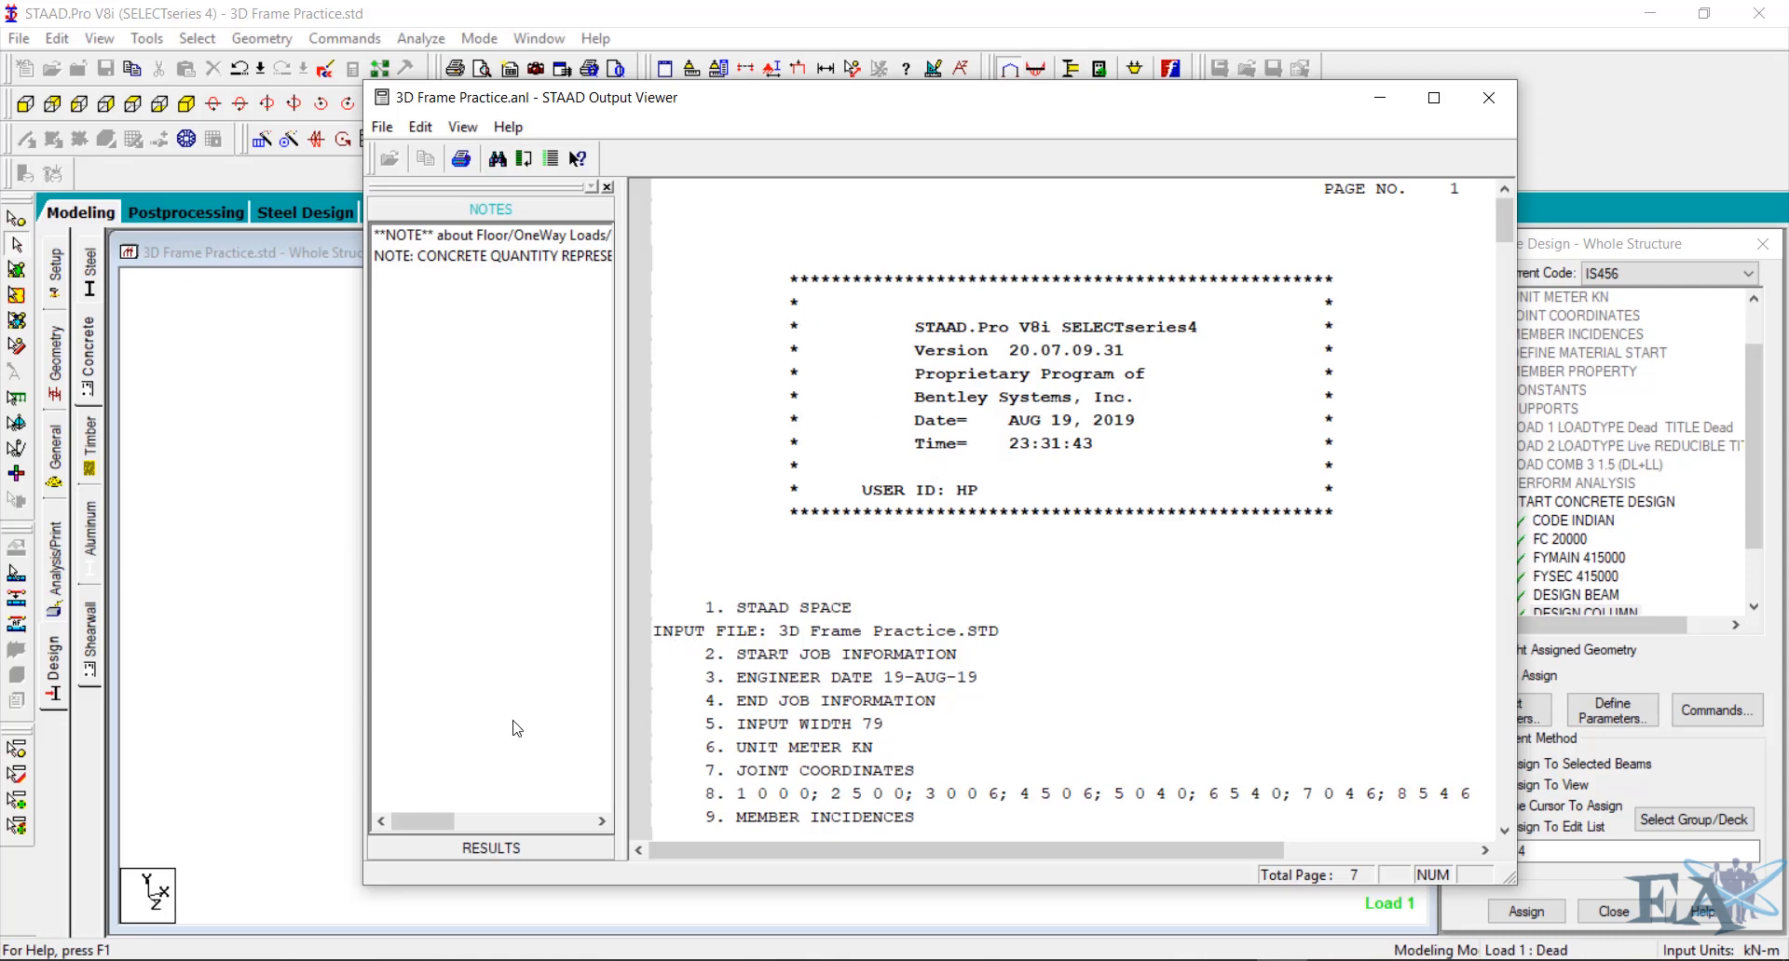
{"action": "left_click", "coordinate": [511, 855]}
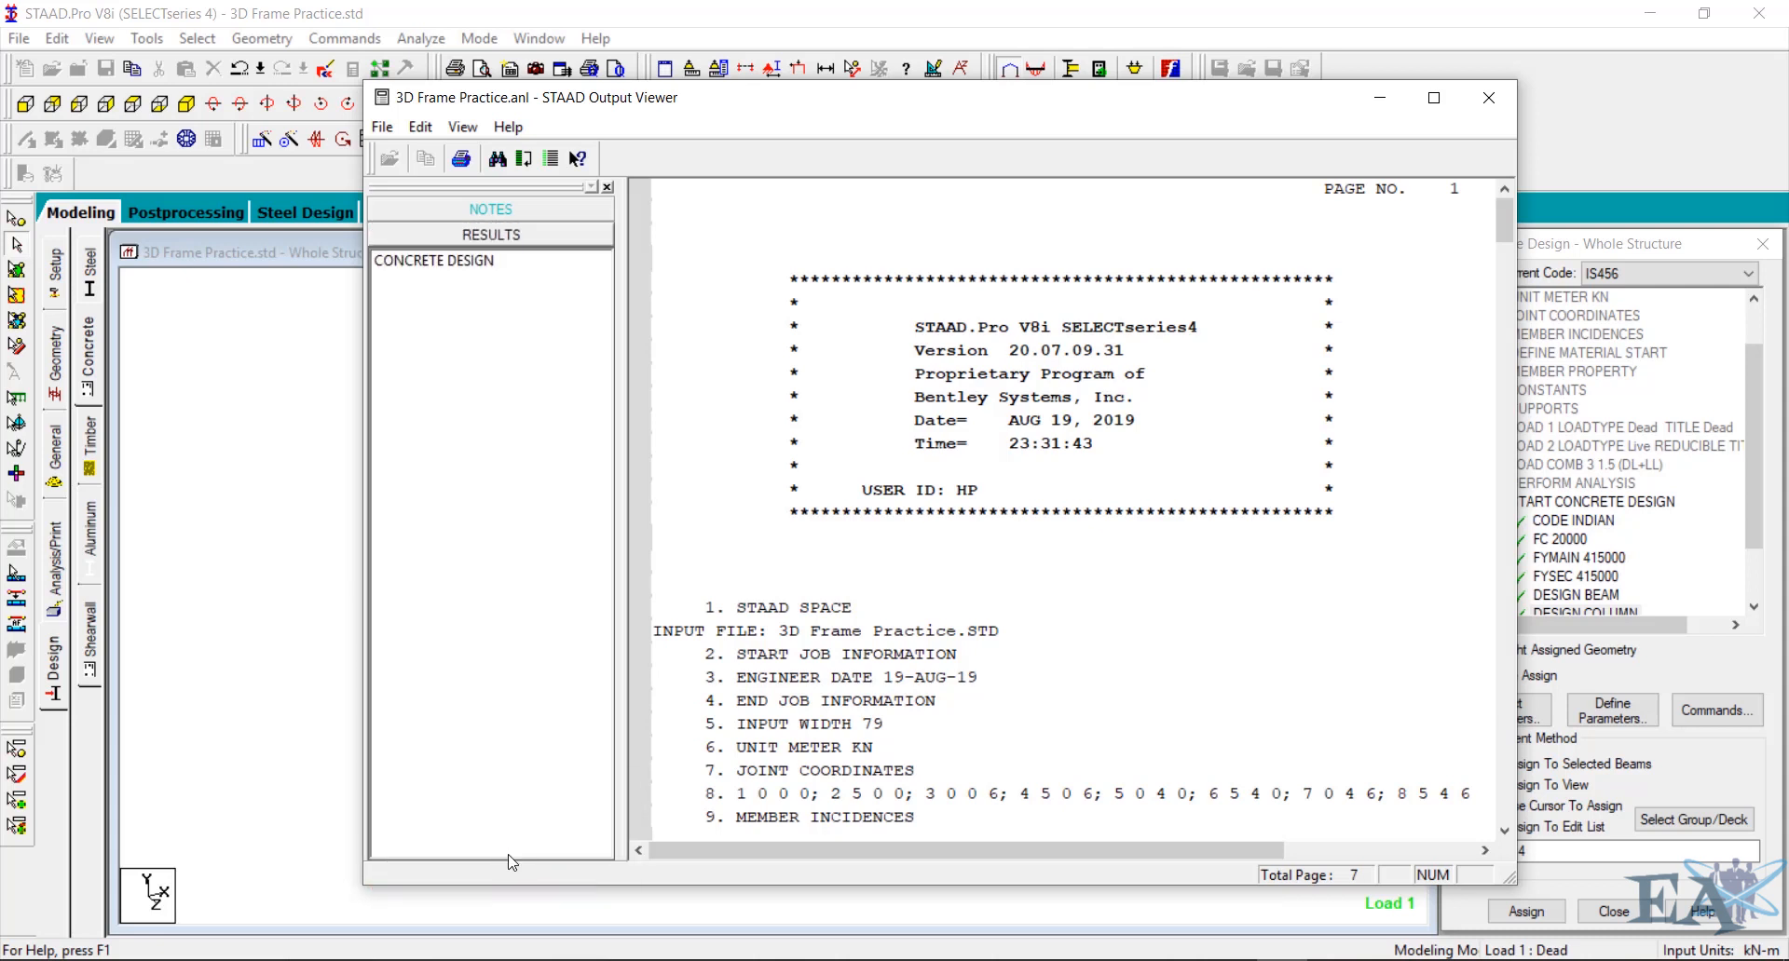
{"action": "left_click", "coordinate": [440, 261]}
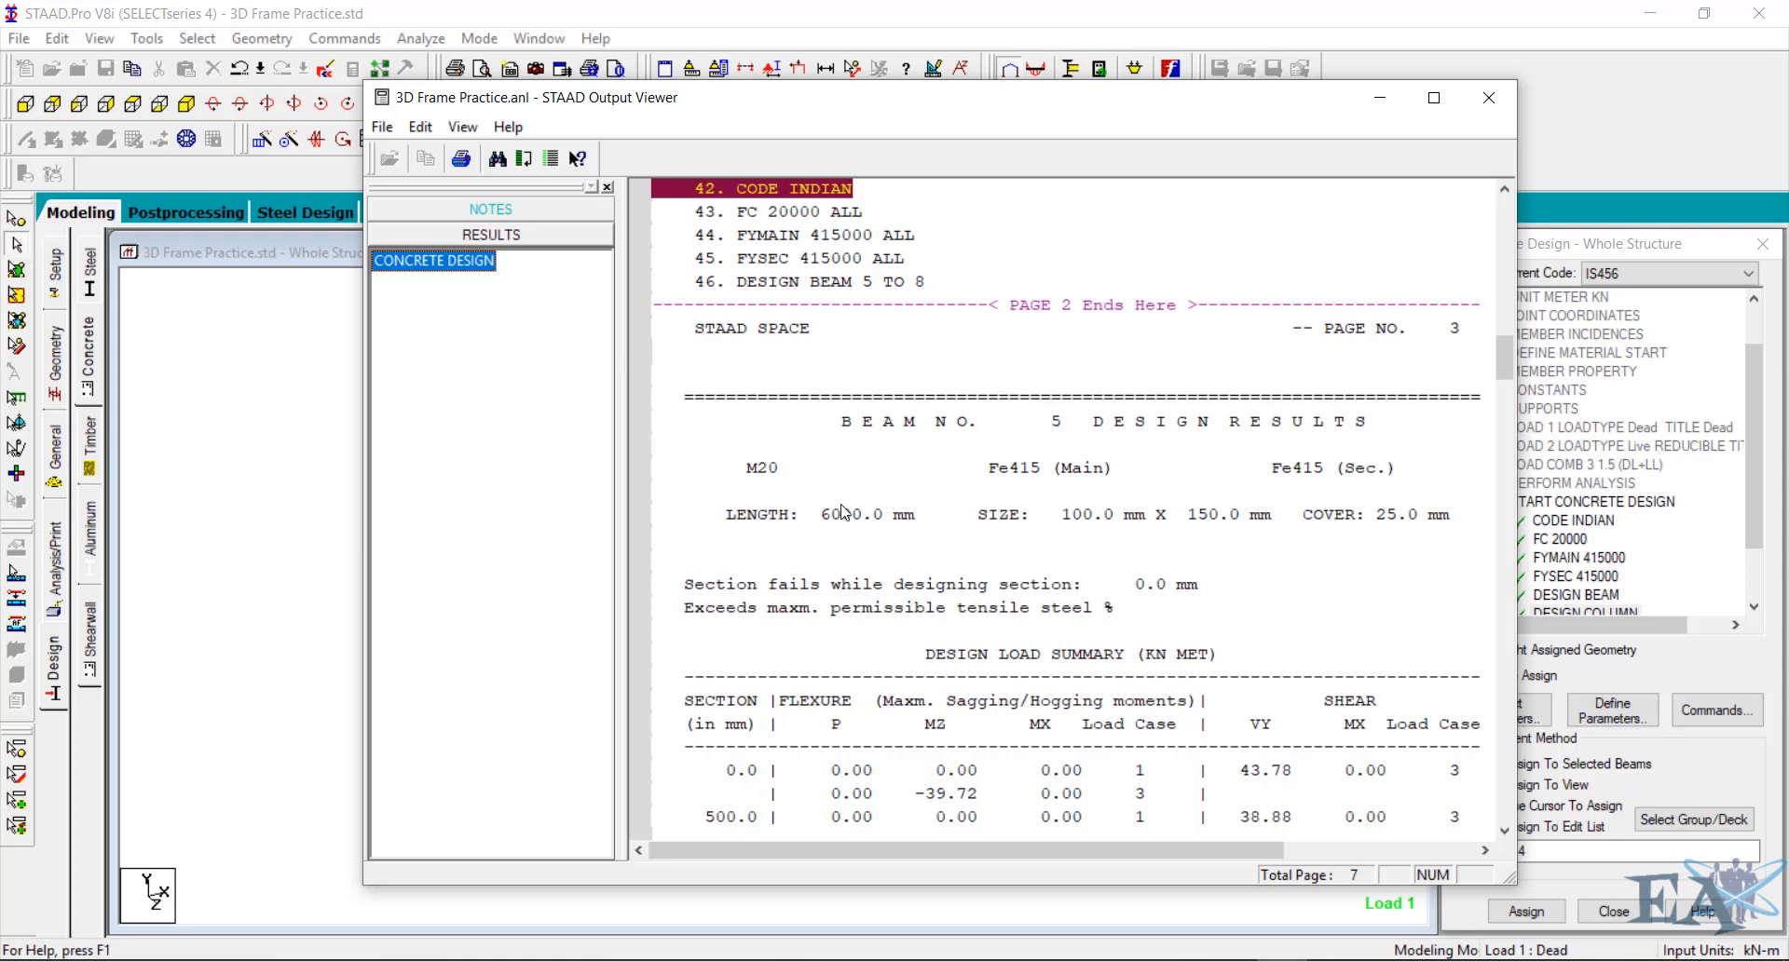
{"action": "scroll", "coordinate": [841, 511], "scroll_direction": "down", "scroll_amount": 3}
{"action": "scroll", "coordinate": [841, 512], "scroll_direction": "up", "scroll_amount": 4}
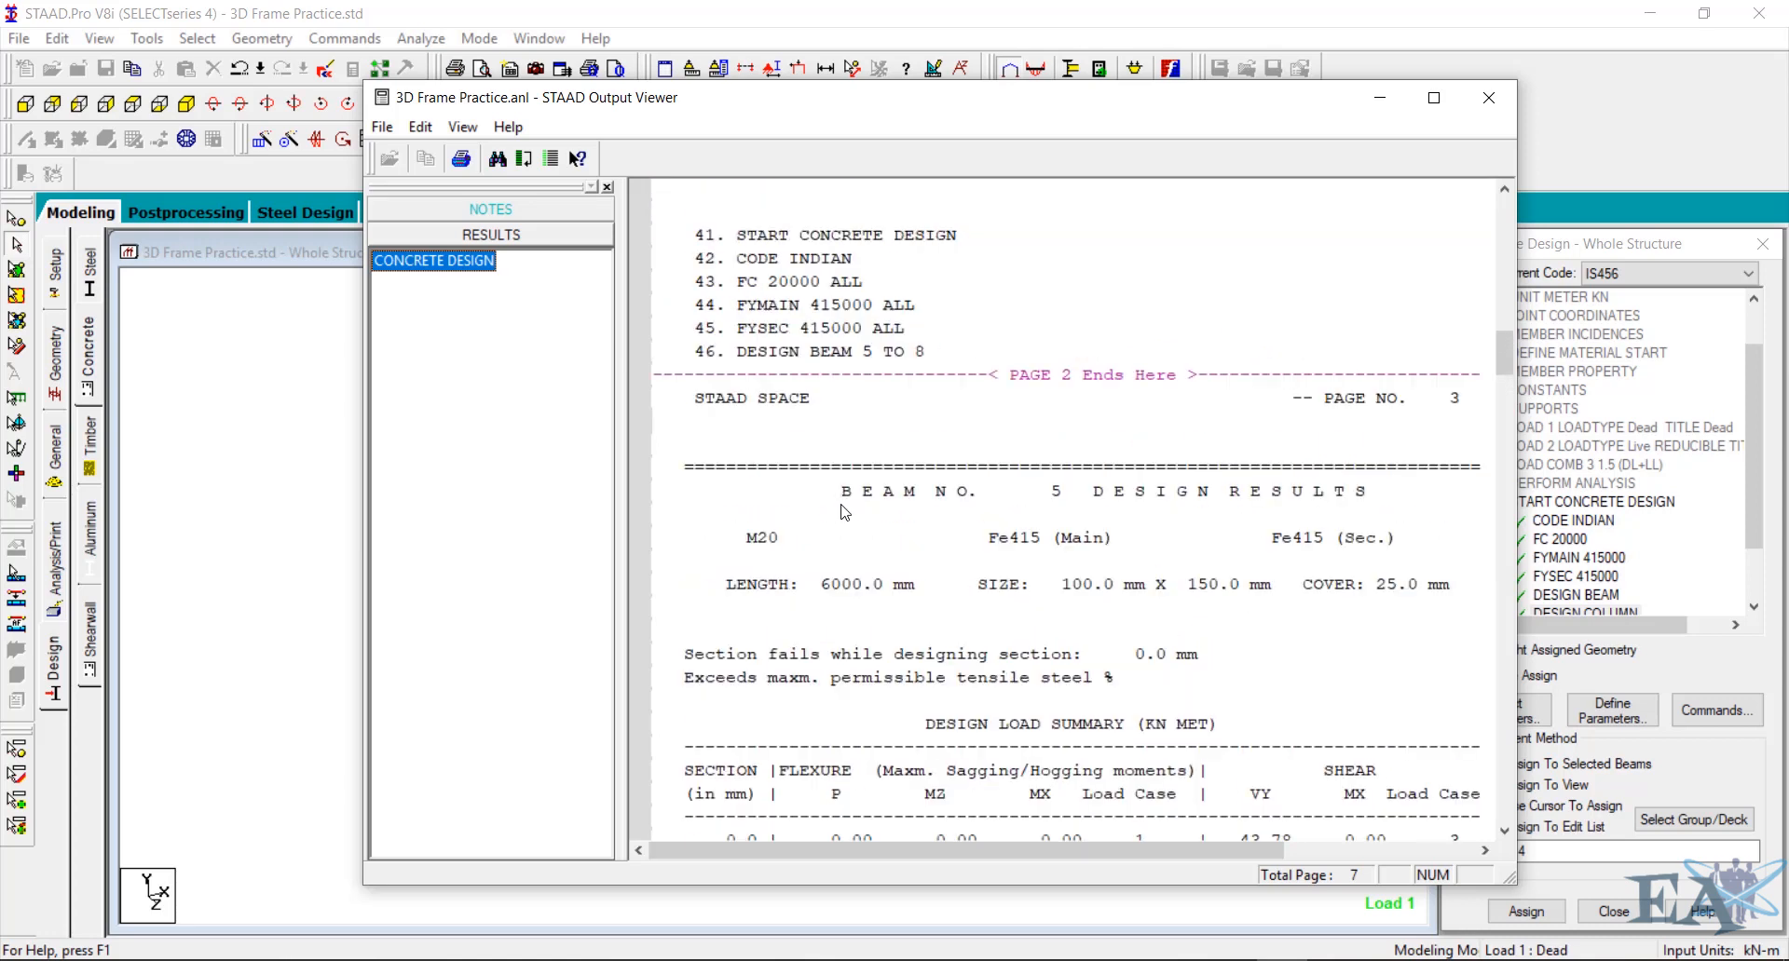
Display the beam numbers on the frame and arrange the output viewer to compare them with the design results
{"action": "left_click_drag", "start_coordinate": [867, 107], "coordinate": [1287, 101]}
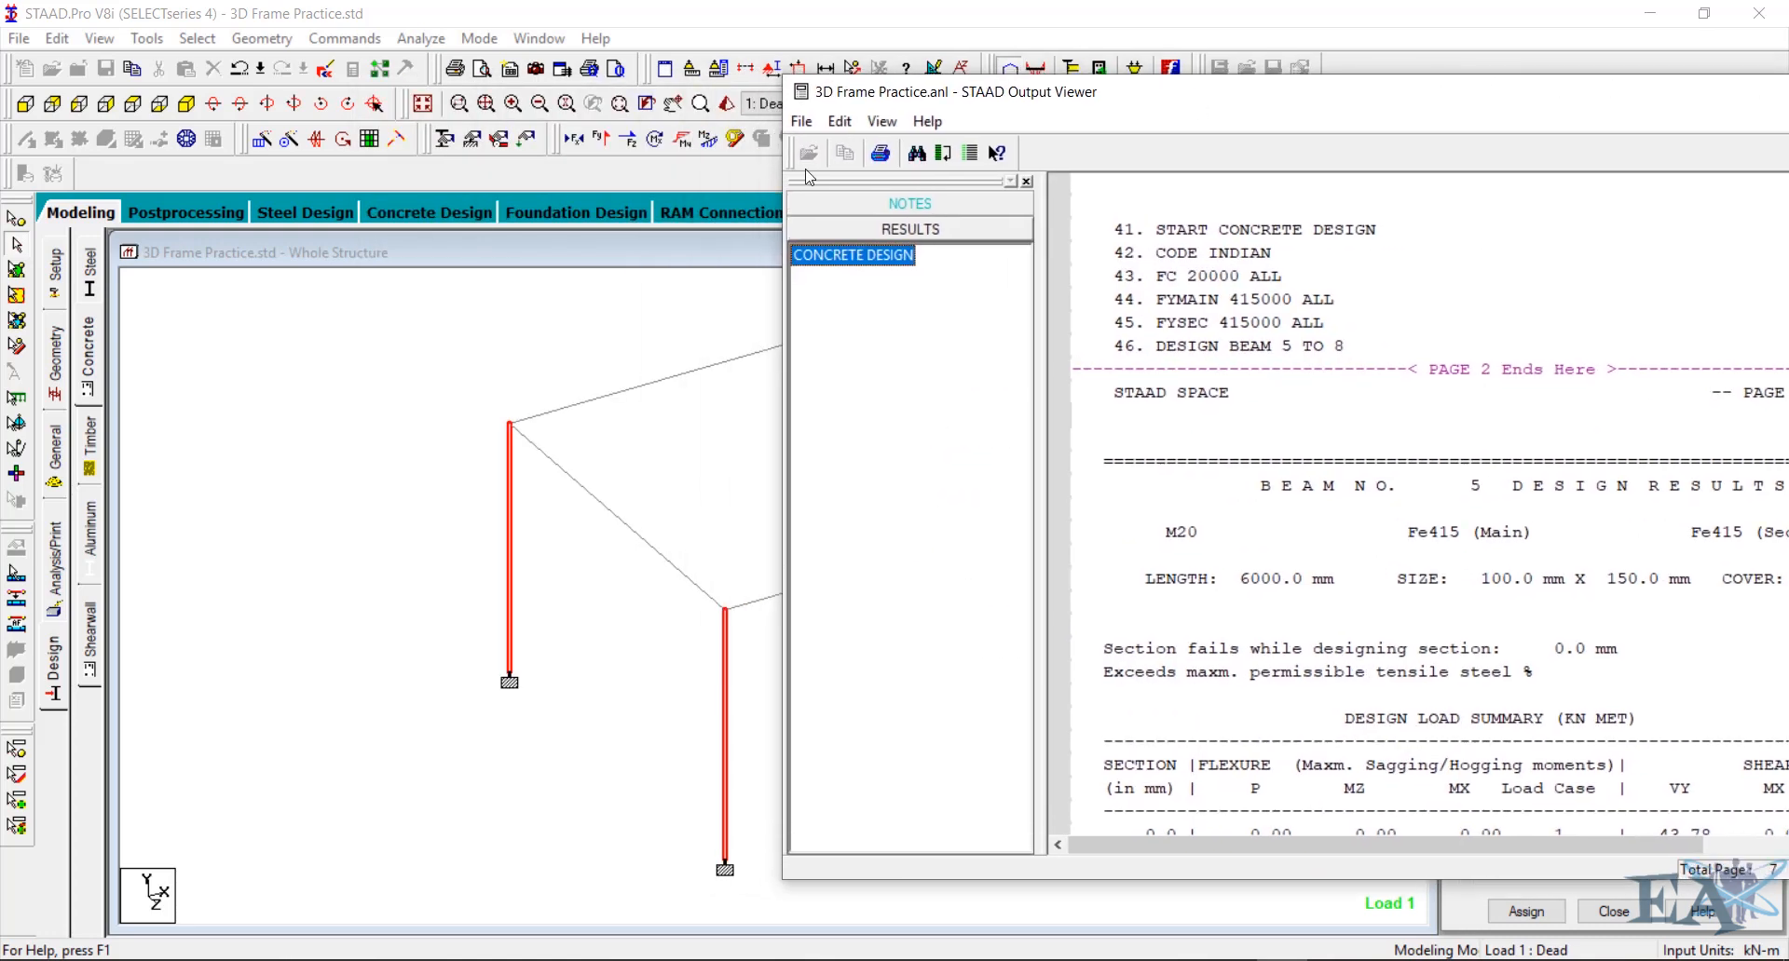
{"action": "left_click", "coordinate": [418, 263]}
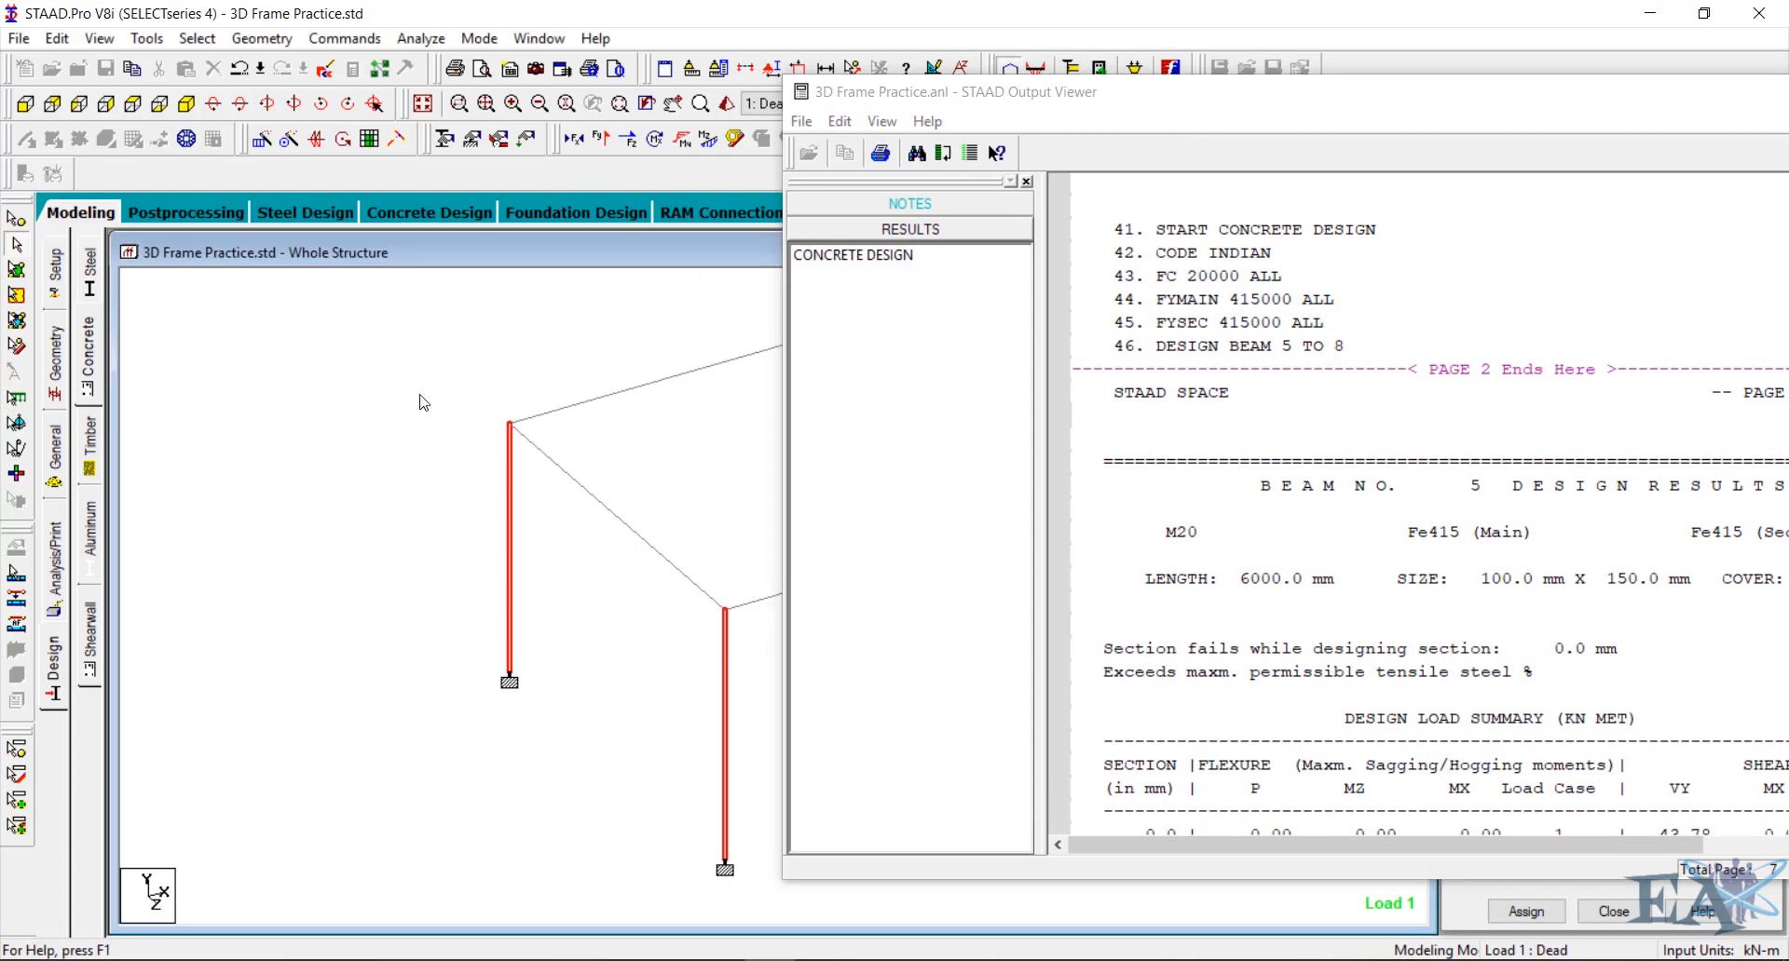
{"action": "key", "text": "shift+b"}
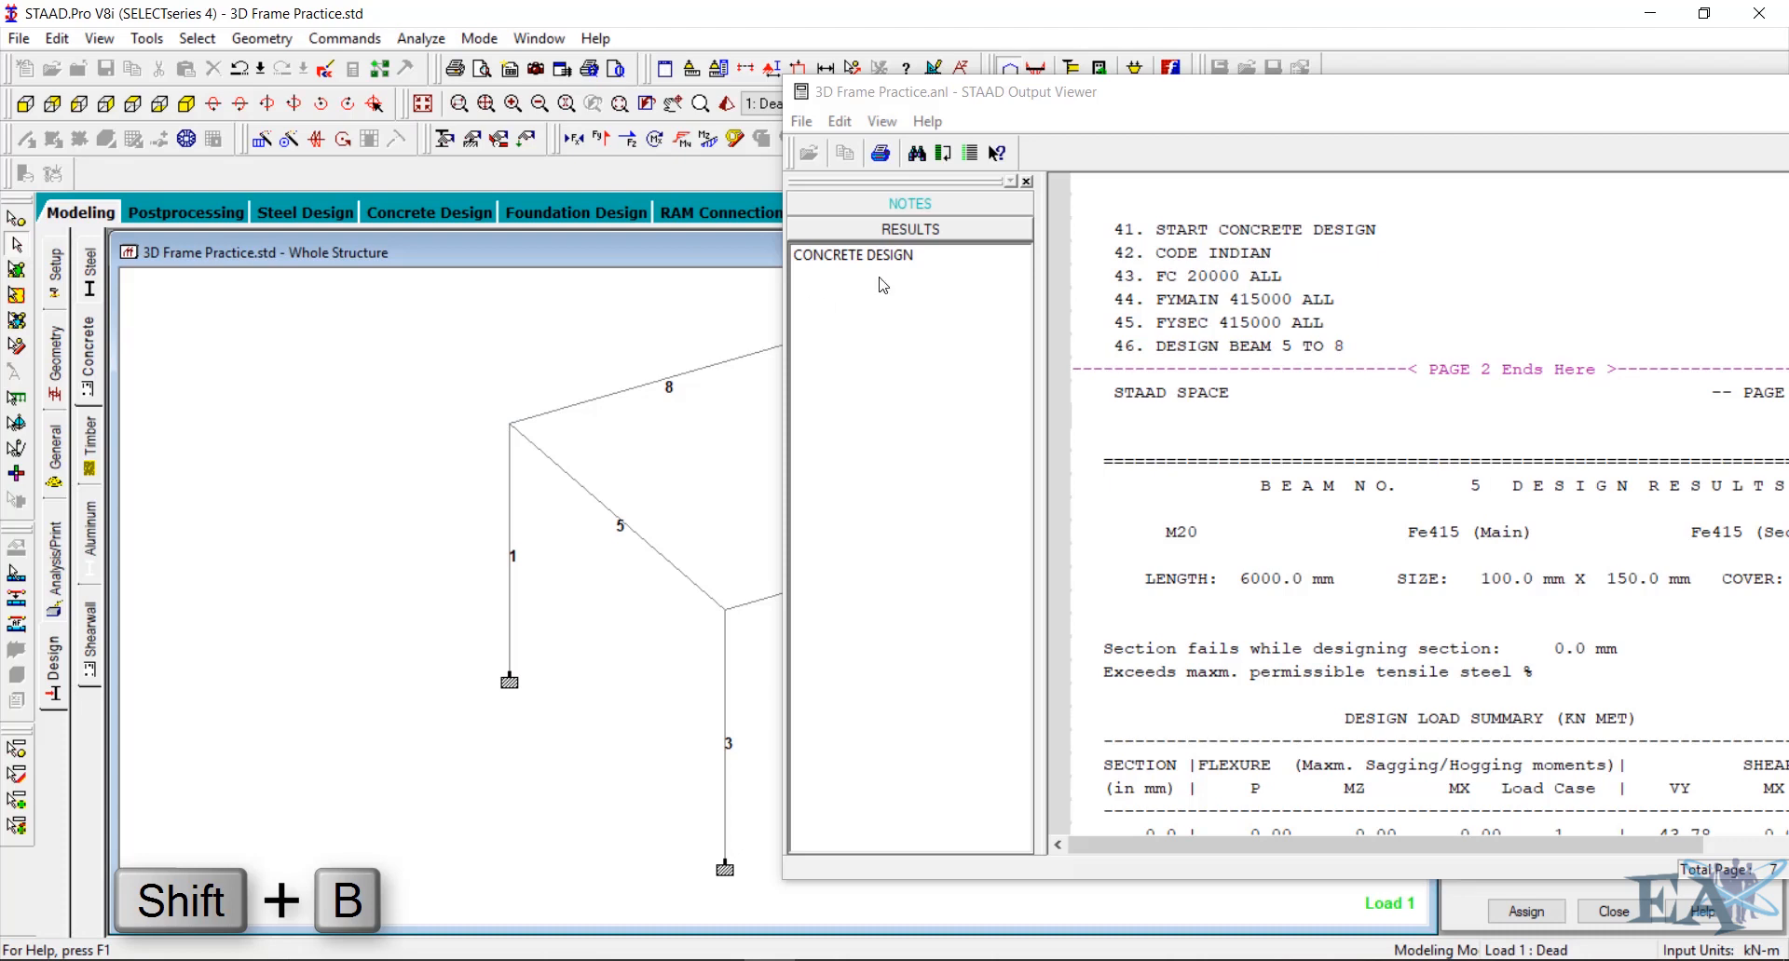
{"action": "left_click_drag", "start_coordinate": [1158, 75], "coordinate": [1425, 90]}
{"action": "left_click_drag", "start_coordinate": [1258, 116], "coordinate": [1787, 104]}
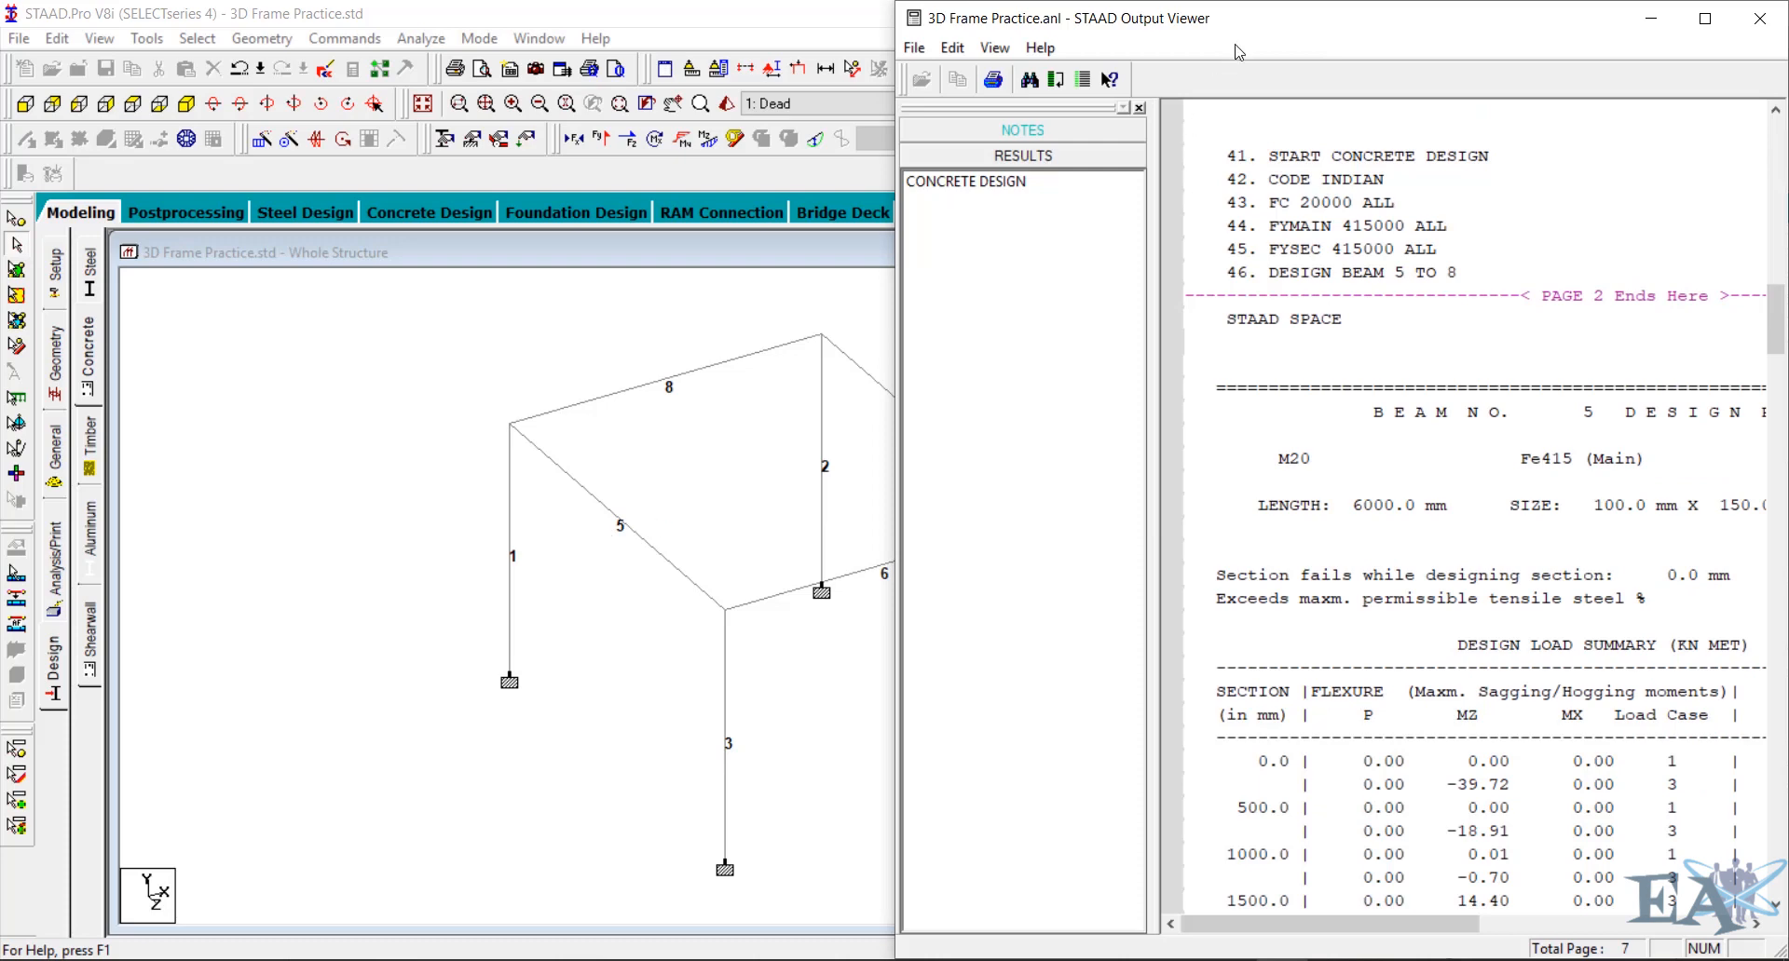
{"action": "left_click_drag", "start_coordinate": [1239, 36], "coordinate": [790, 37]}
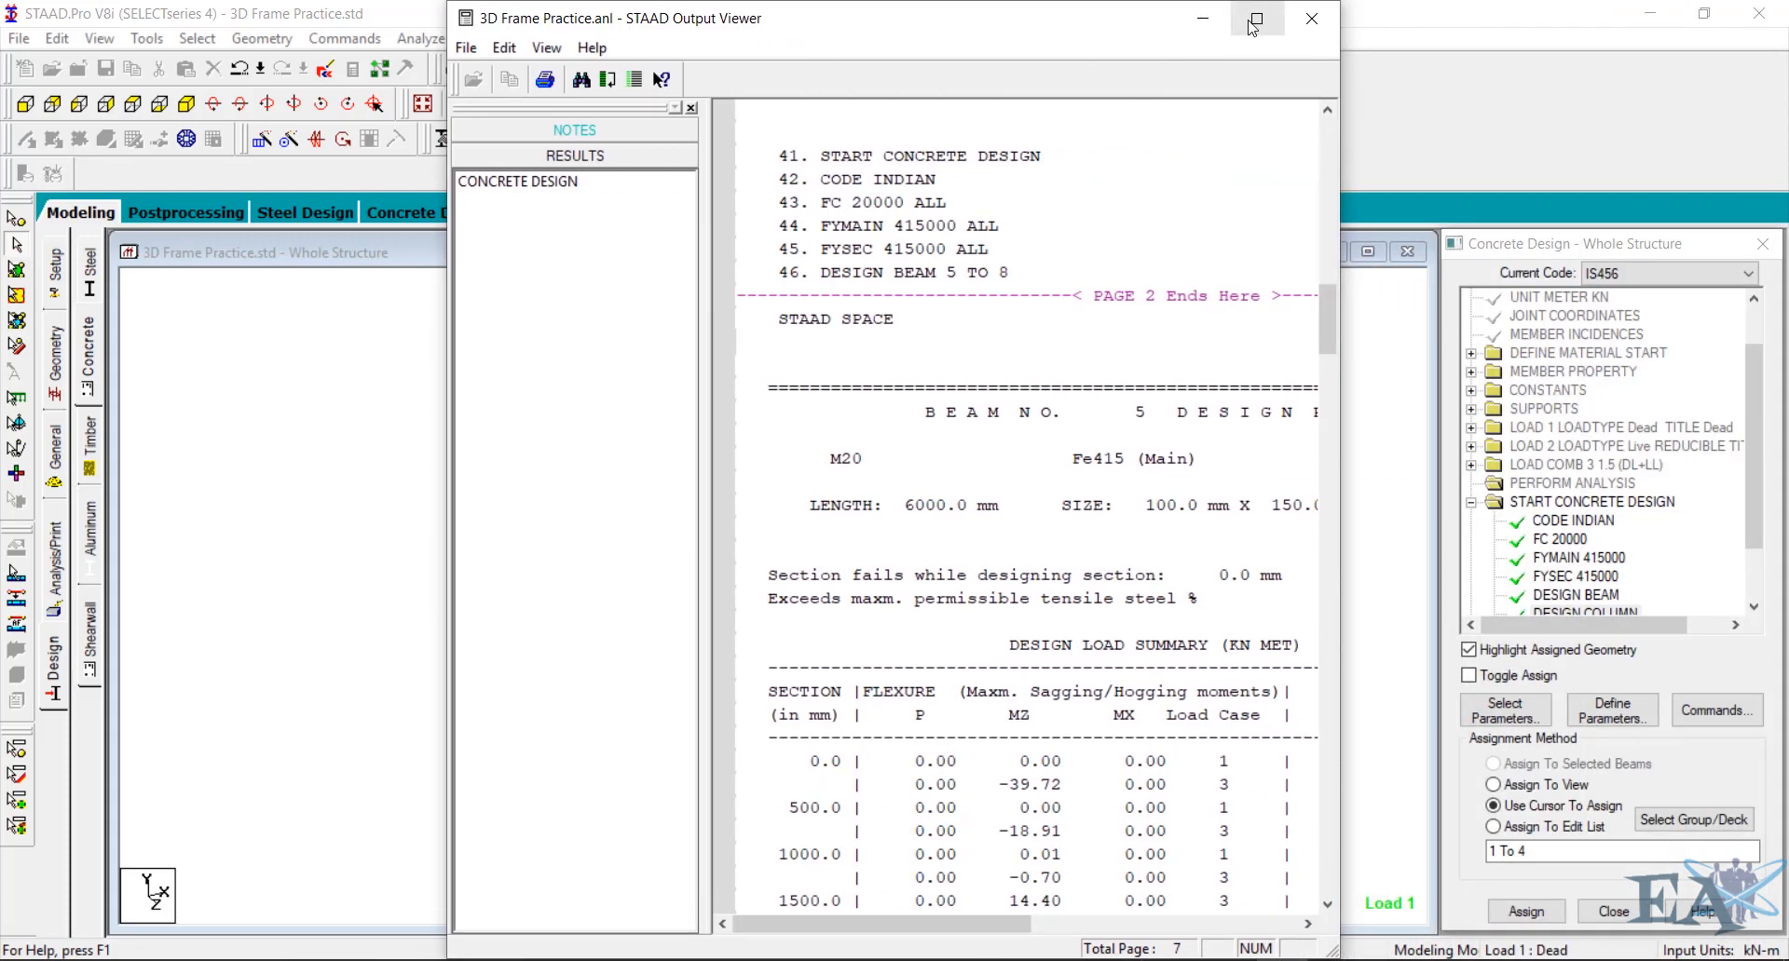
Examine the beam 5 design results and load summary in the maximized output viewer, and close the viewer
{"action": "left_click", "coordinate": [1256, 19]}
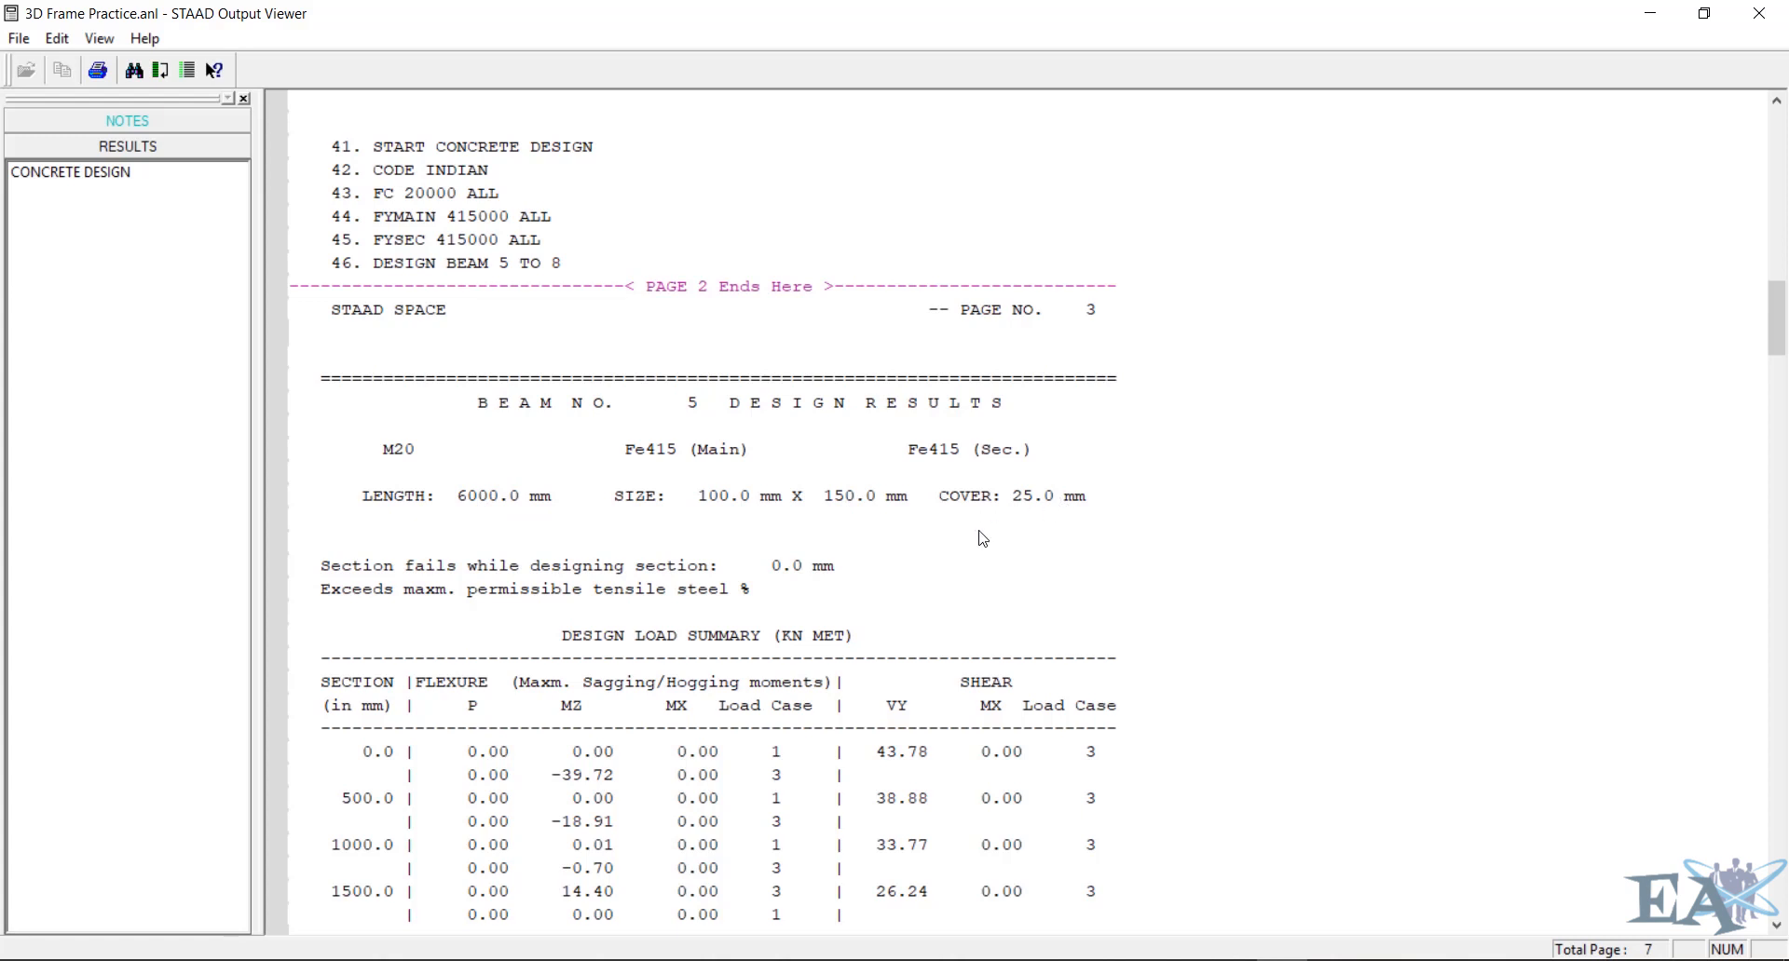
{"action": "scroll", "coordinate": [983, 538], "scroll_direction": "down", "scroll_amount": 3}
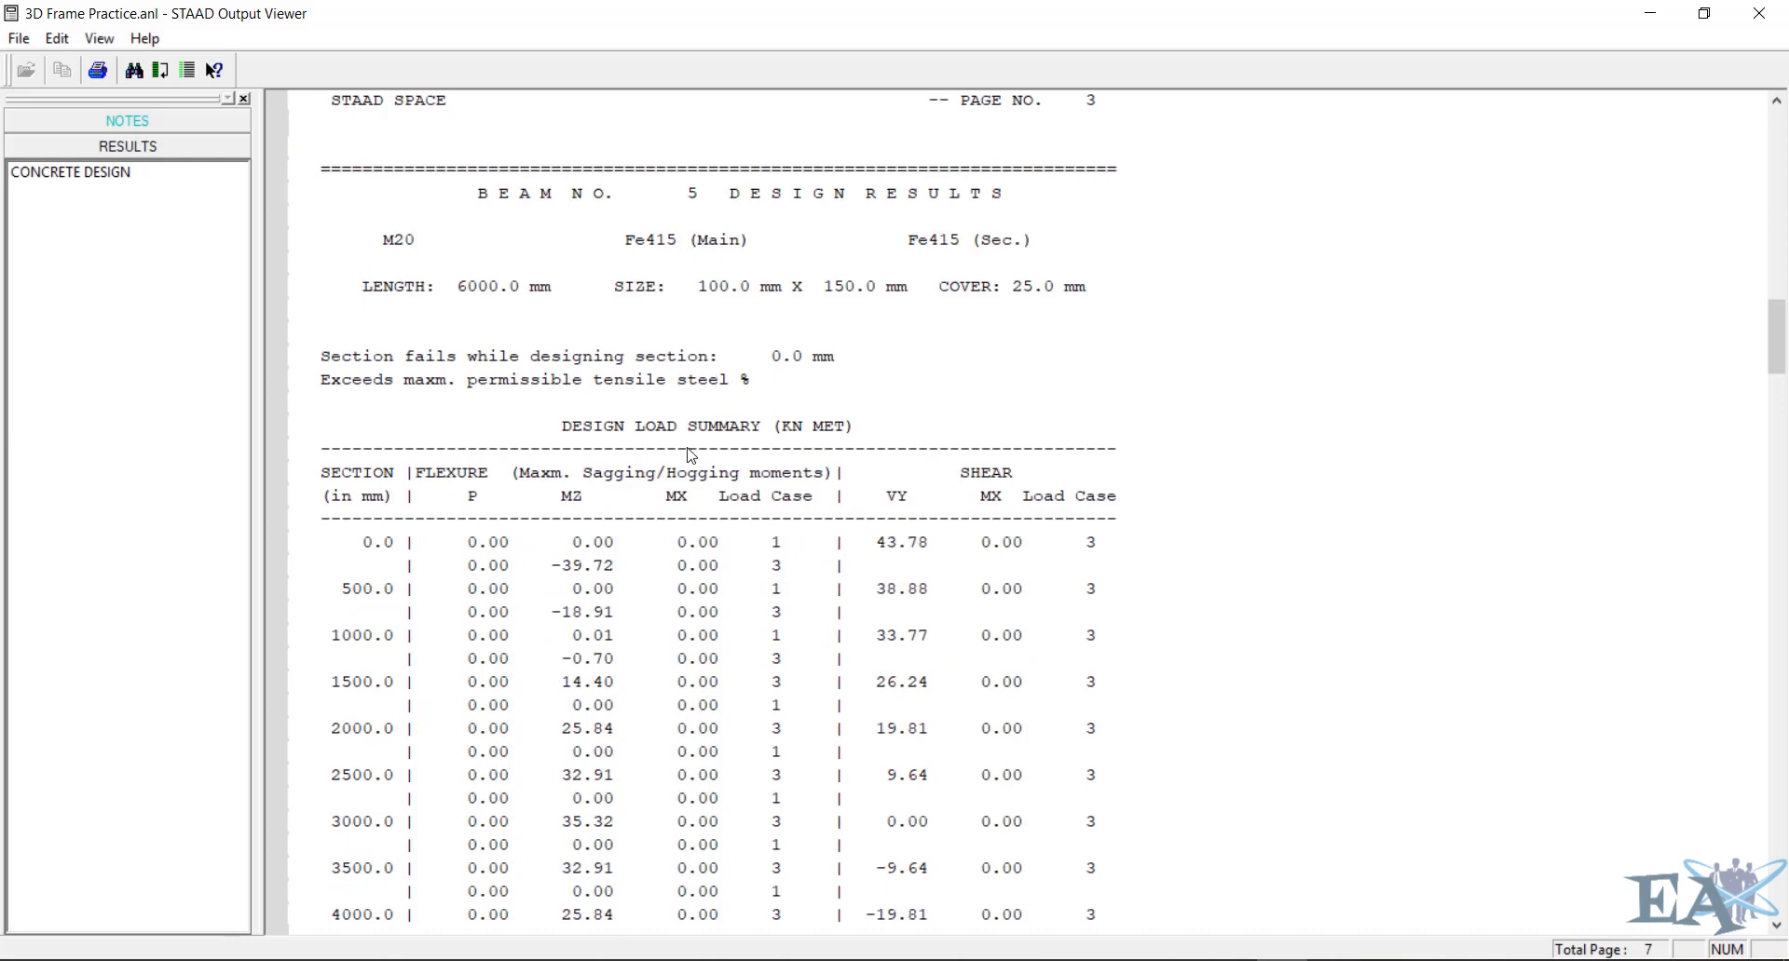
{"action": "scroll", "coordinate": [490, 417], "scroll_direction": "down", "scroll_amount": 2}
{"action": "scroll", "coordinate": [490, 417], "scroll_direction": "up", "scroll_amount": 4}
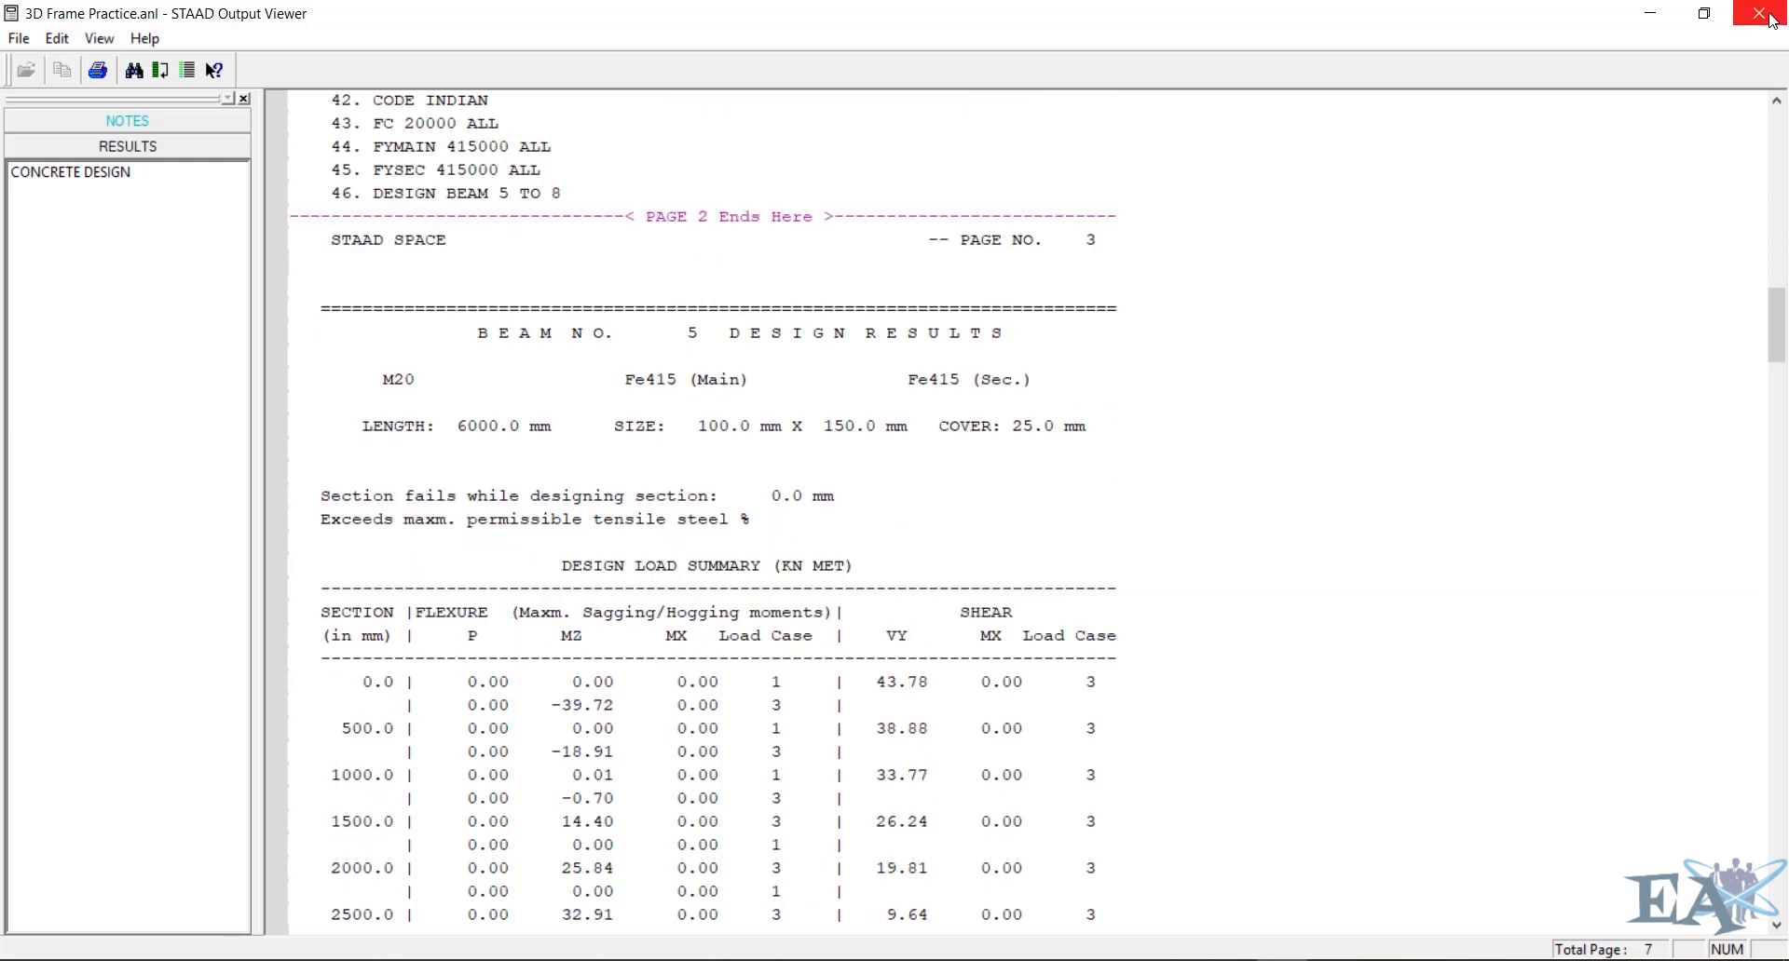
{"action": "left_click", "coordinate": [1759, 13]}
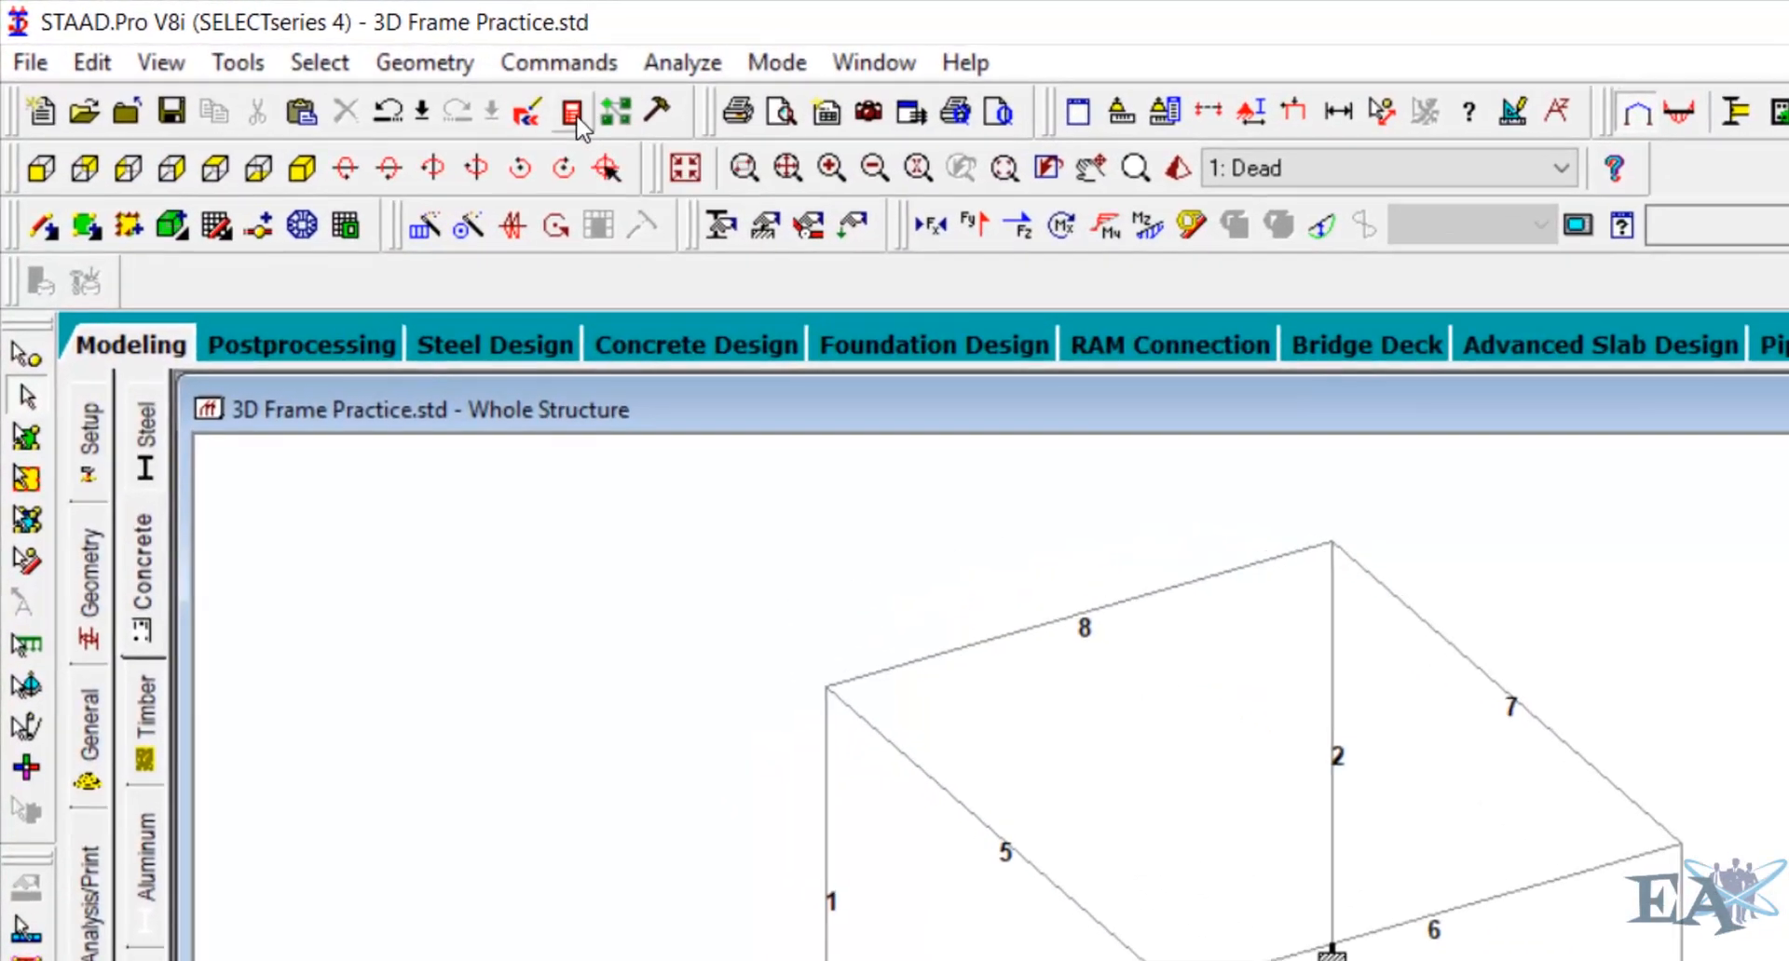
Reopen the analysis output, examine the concrete design results of all beams and columns, and close the viewer
{"action": "left_click", "coordinate": [507, 103]}
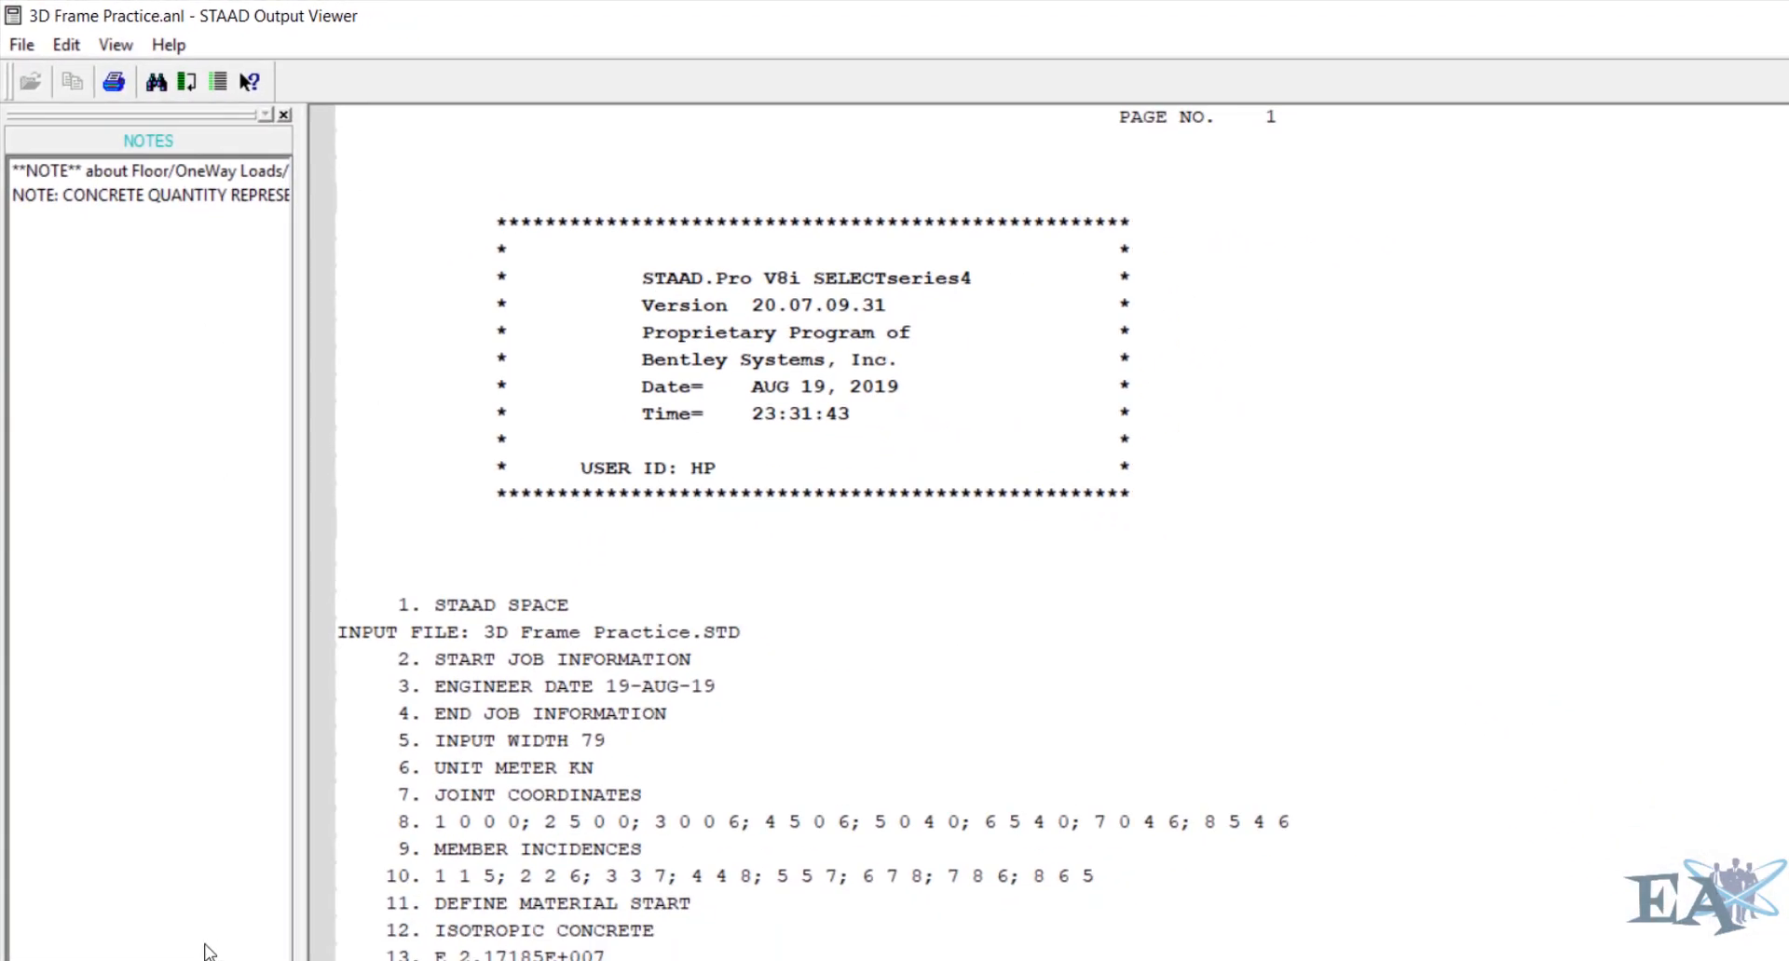
{"action": "scroll", "coordinate": [756, 739], "scroll_direction": "down", "scroll_amount": 1}
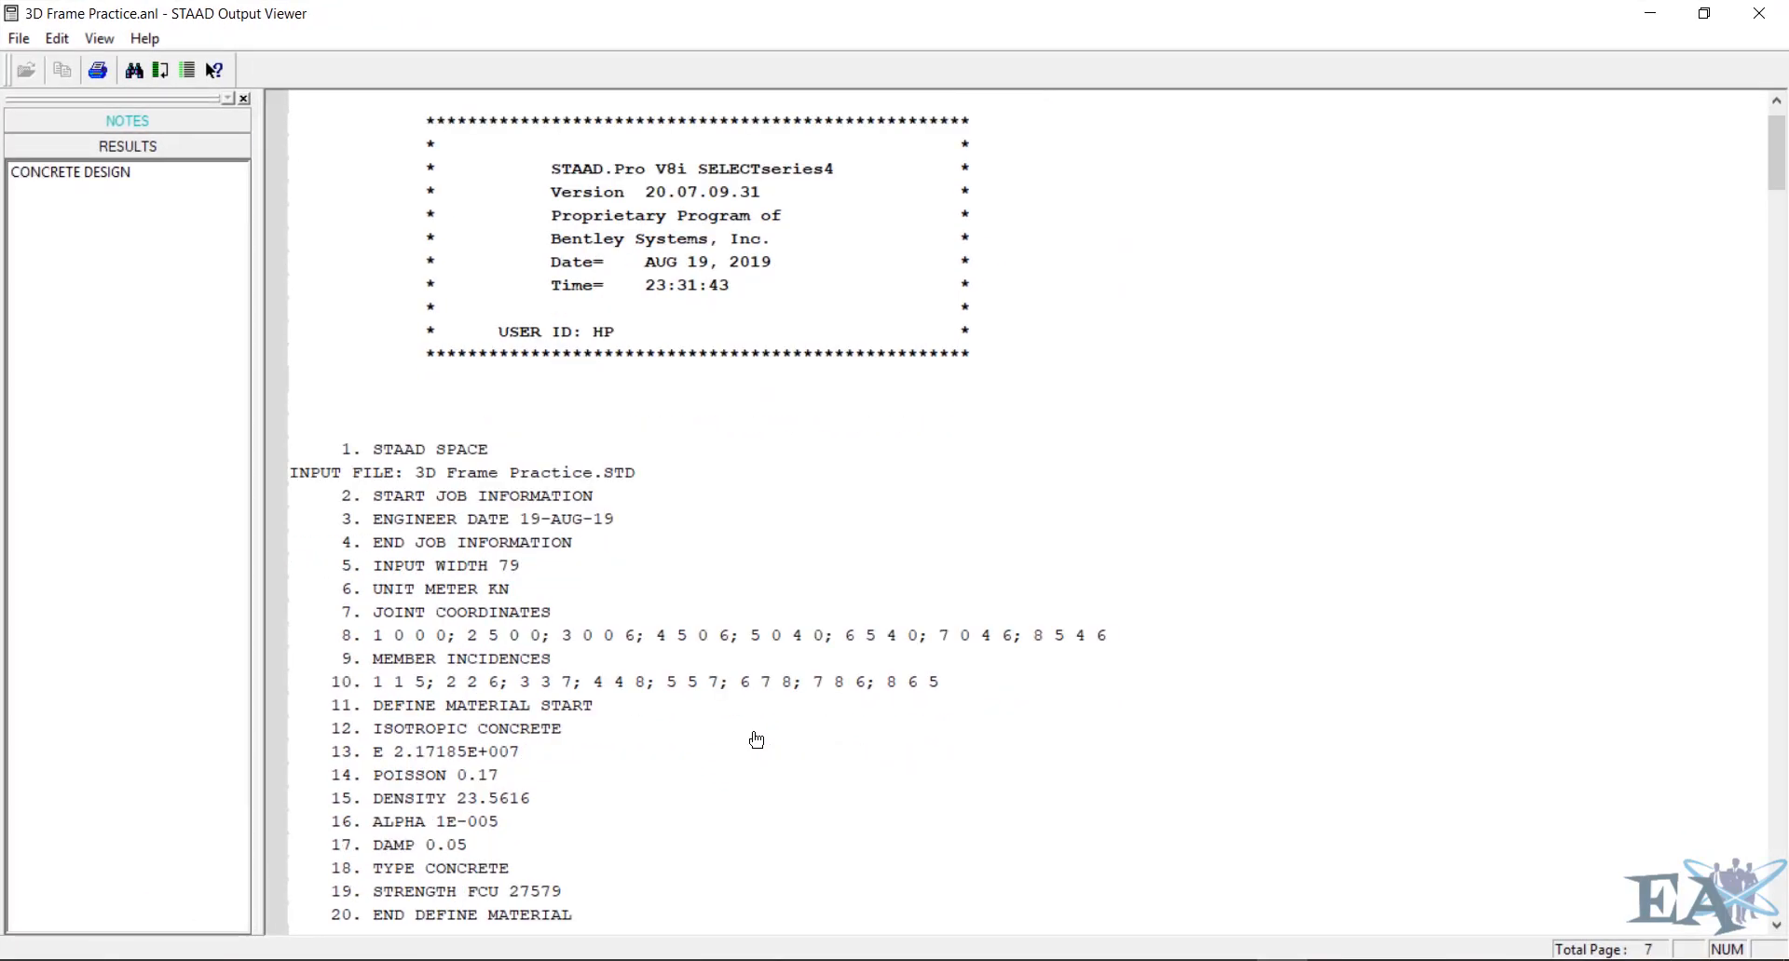
{"action": "scroll", "coordinate": [755, 739], "scroll_direction": "down", "scroll_amount": 10}
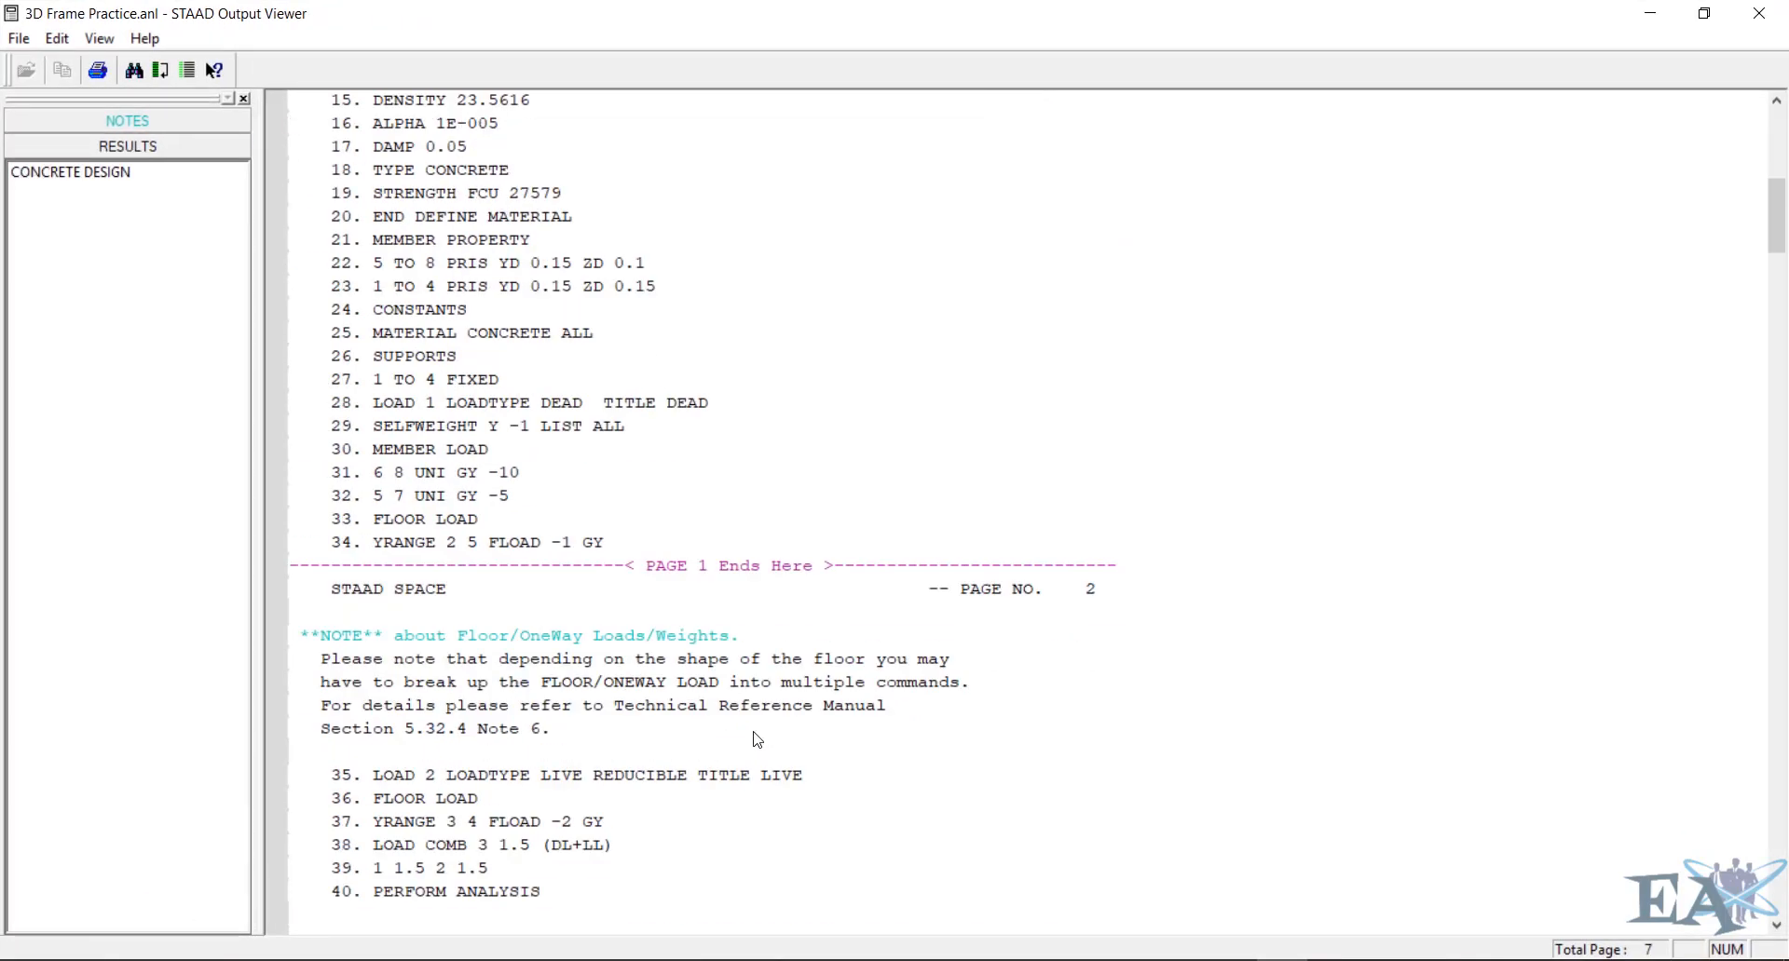
{"action": "left_click", "coordinate": [116, 179]}
{"action": "scroll", "coordinate": [755, 556], "scroll_direction": "down", "scroll_amount": 14}
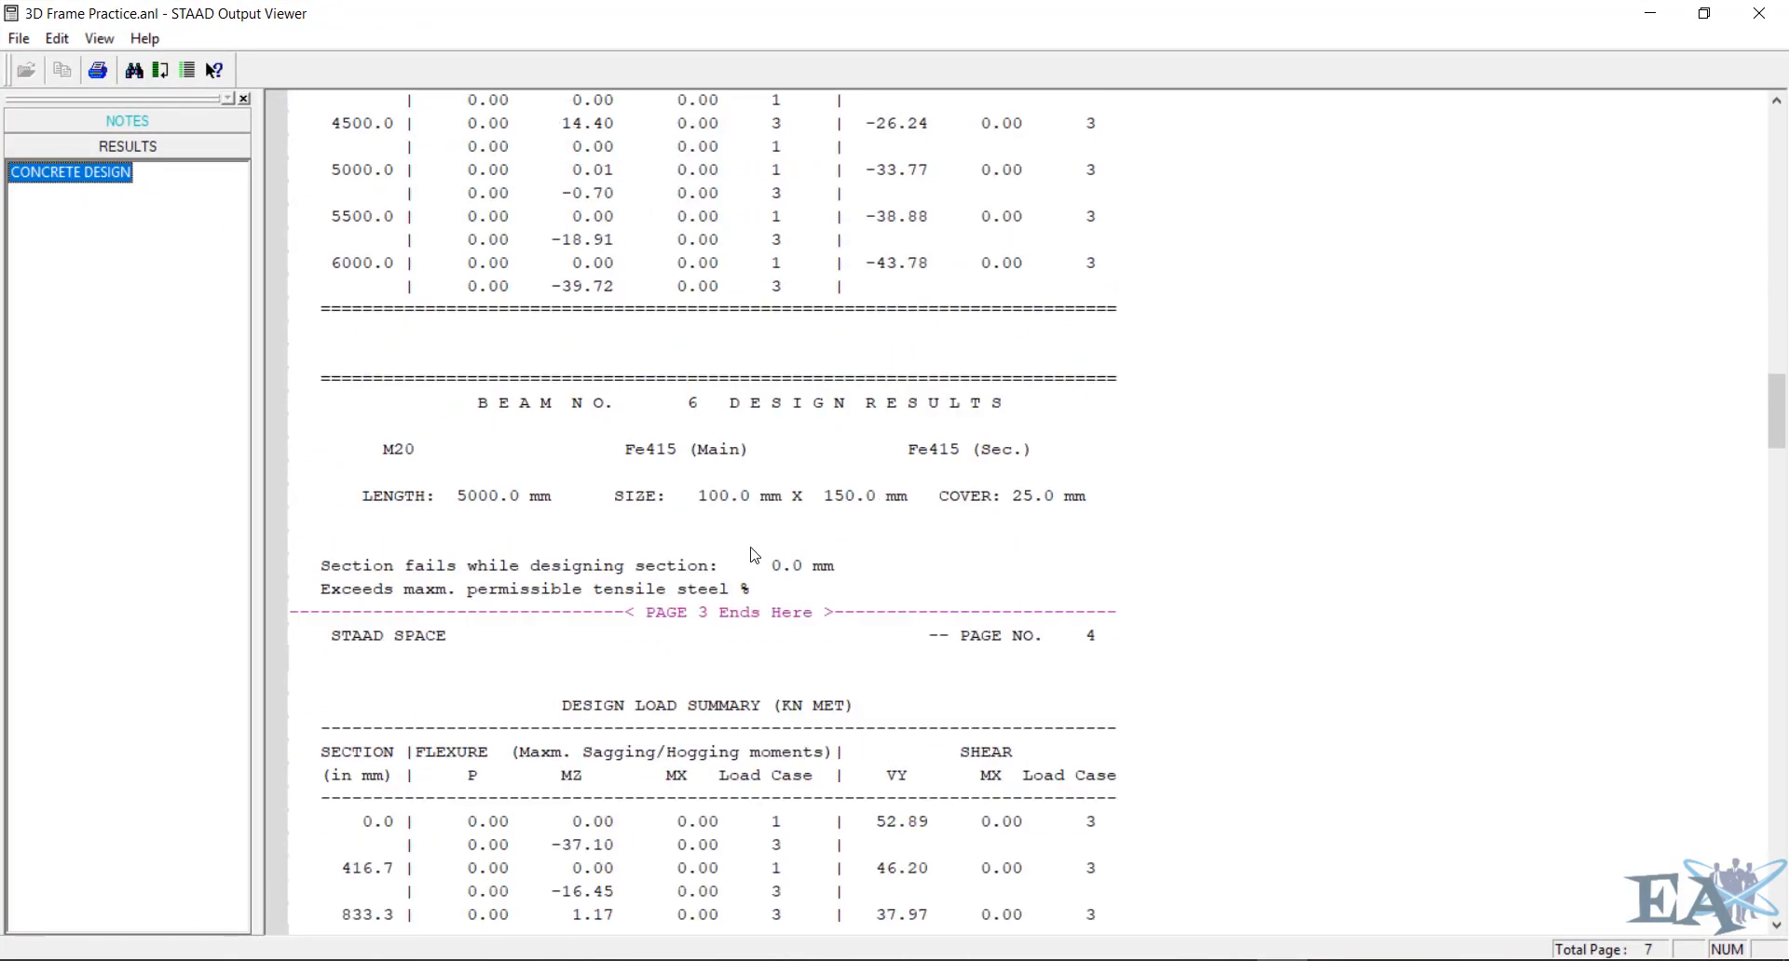
{"action": "scroll", "coordinate": [755, 555], "scroll_direction": "down", "scroll_amount": 20}
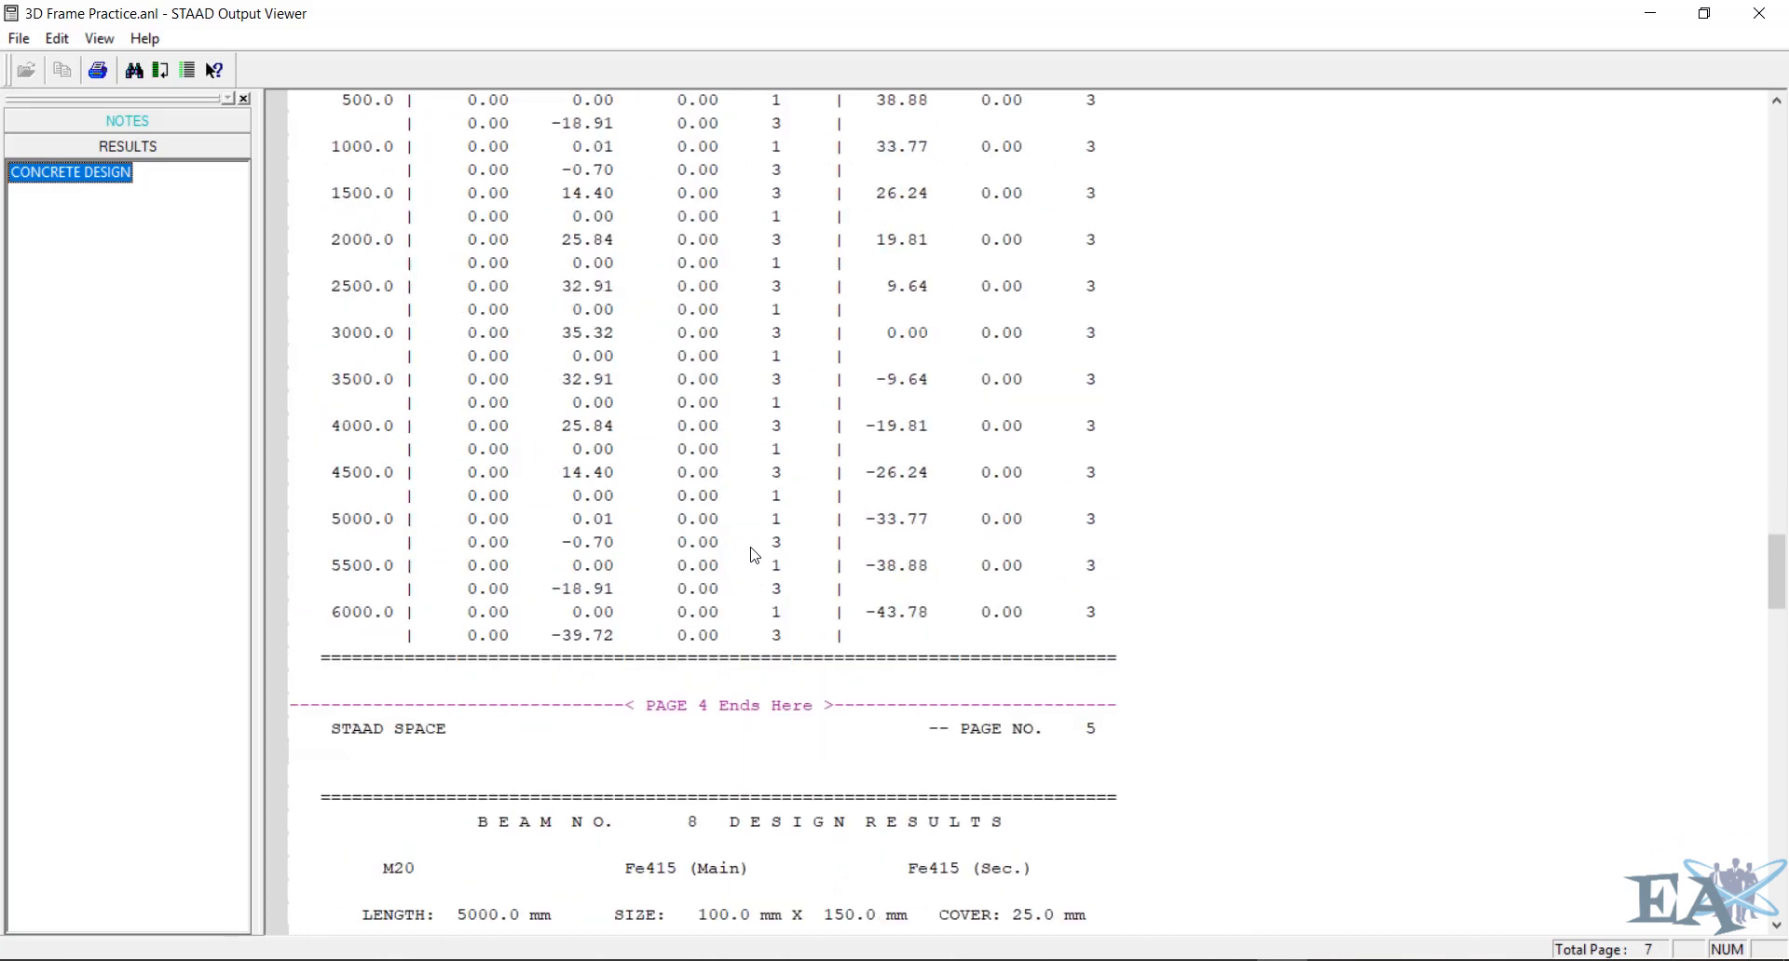
{"action": "scroll", "coordinate": [755, 555], "scroll_direction": "down", "scroll_amount": 20}
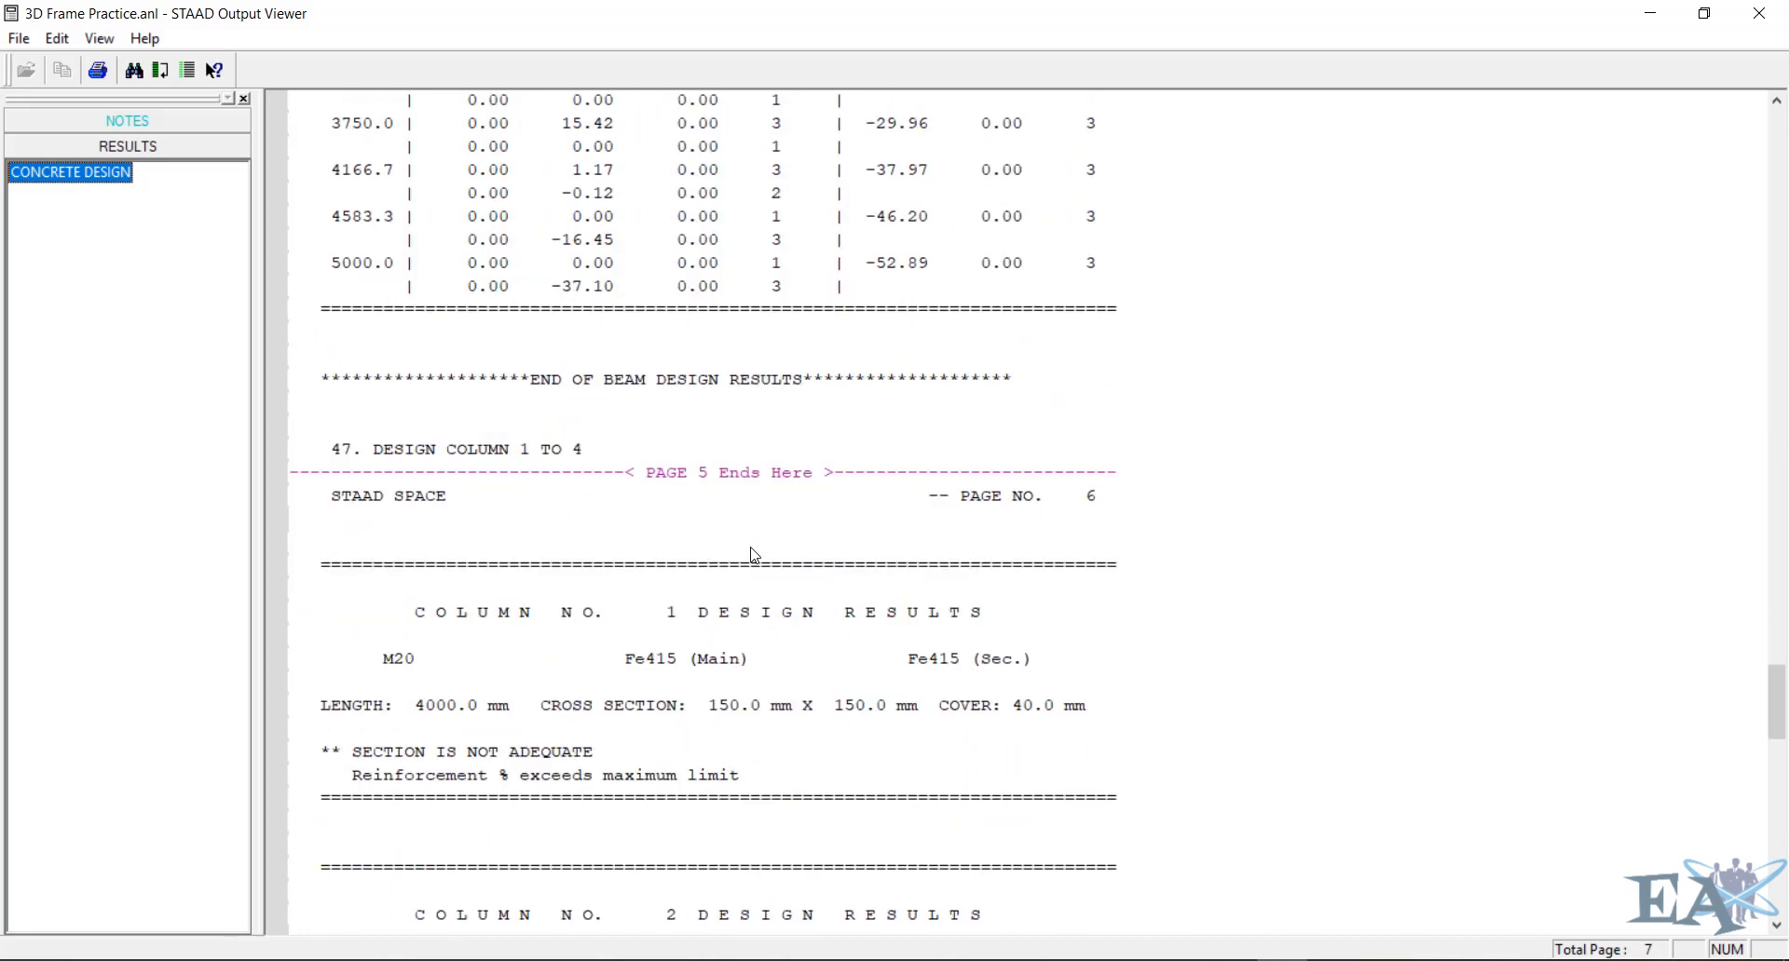
{"action": "scroll", "coordinate": [755, 555], "scroll_direction": "down", "scroll_amount": 8}
{"action": "left_click", "coordinate": [1759, 13]}
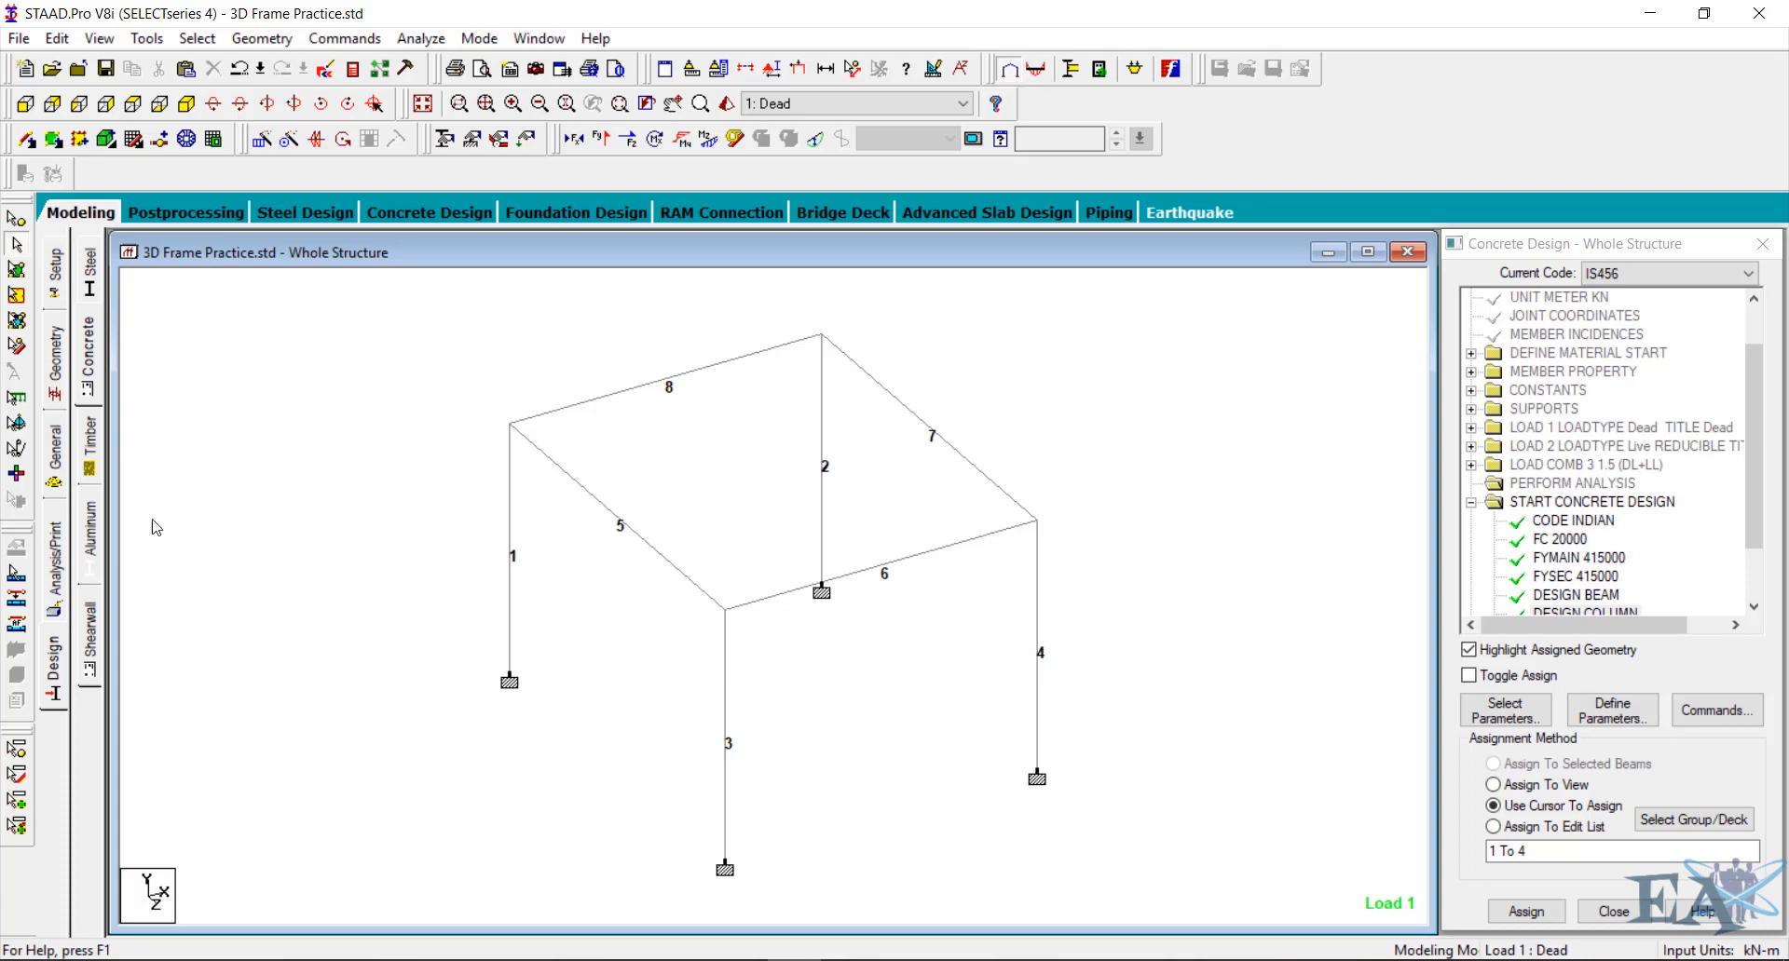
Change the rectangular section of beams 5 to 8 to YD 0.40 m and ZD 0.35 m, deleting the existing result files
{"action": "left_click", "coordinate": [56, 378]}
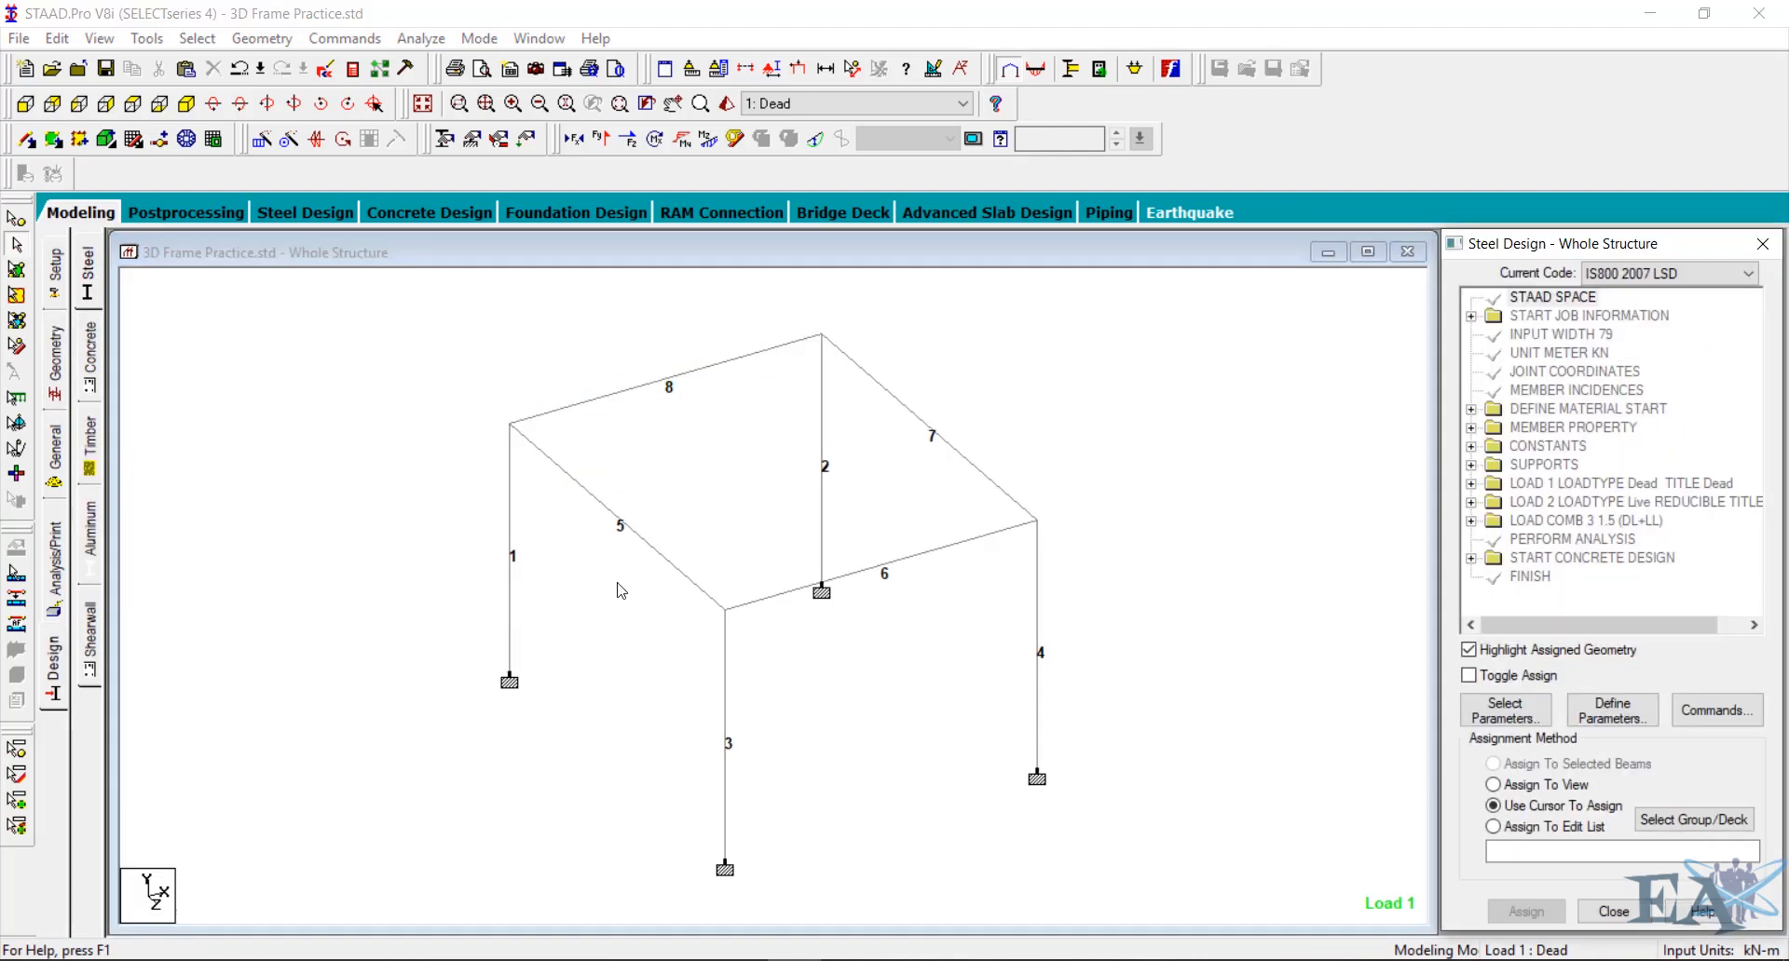
{"action": "left_click", "coordinate": [58, 455]}
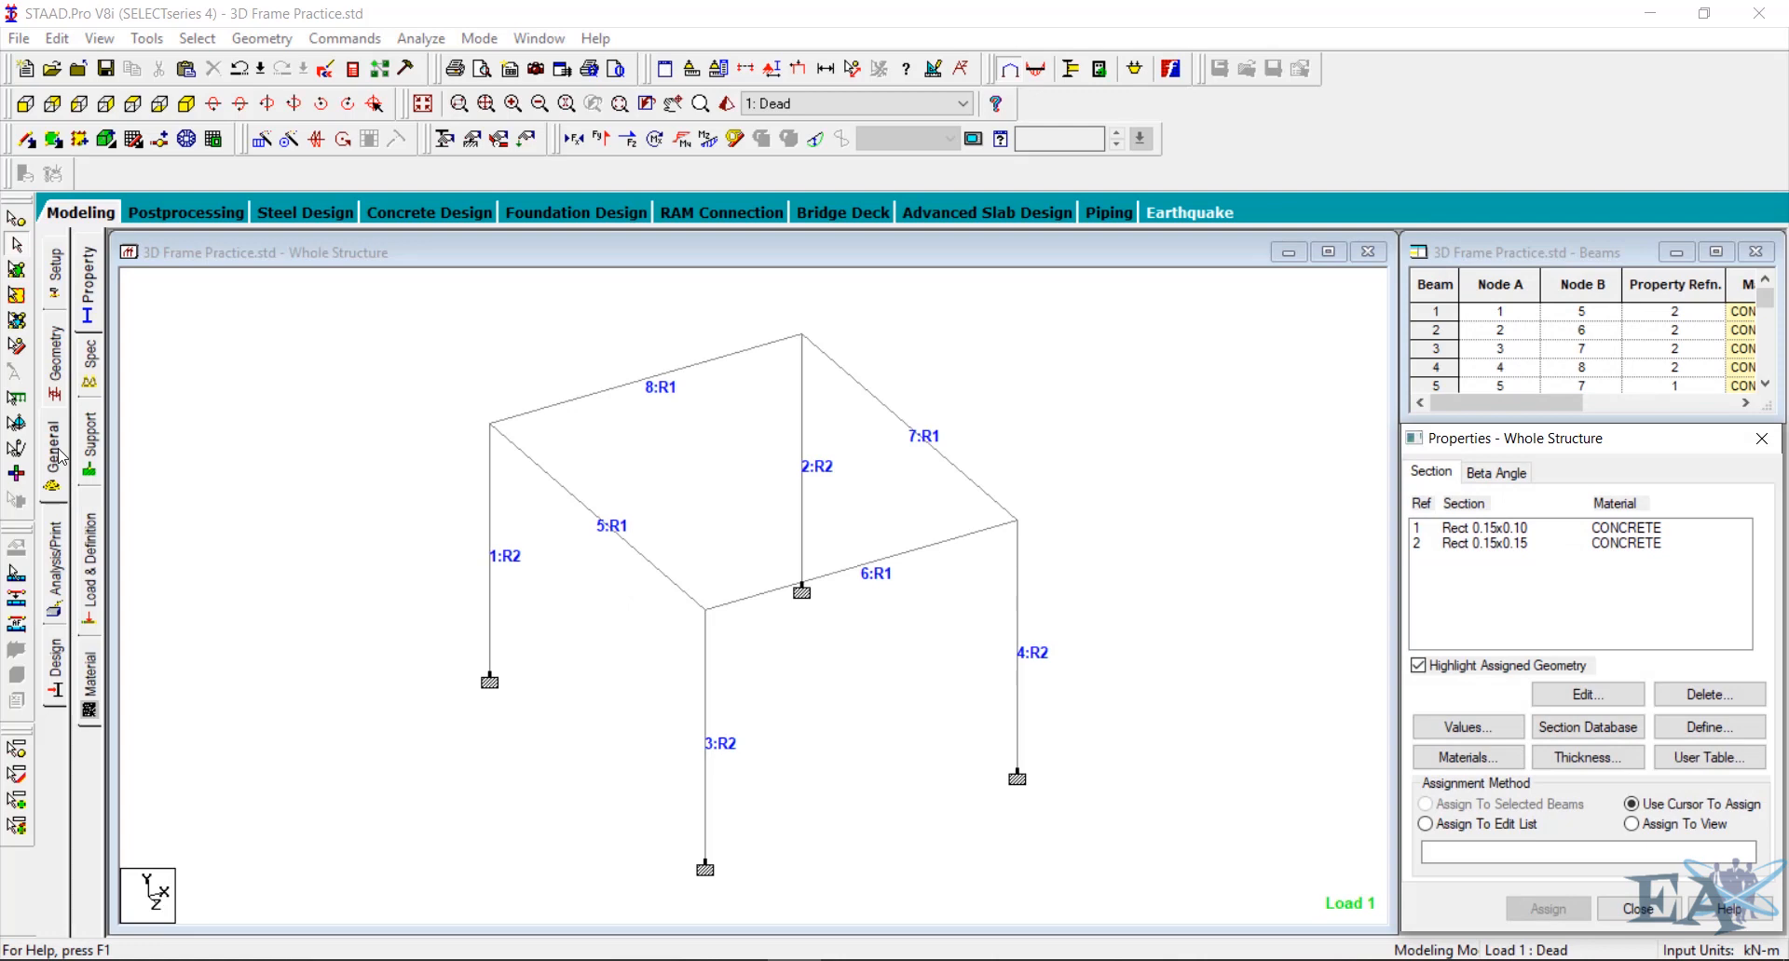
{"action": "left_click", "coordinate": [102, 311]}
{"action": "left_click", "coordinate": [1504, 528]}
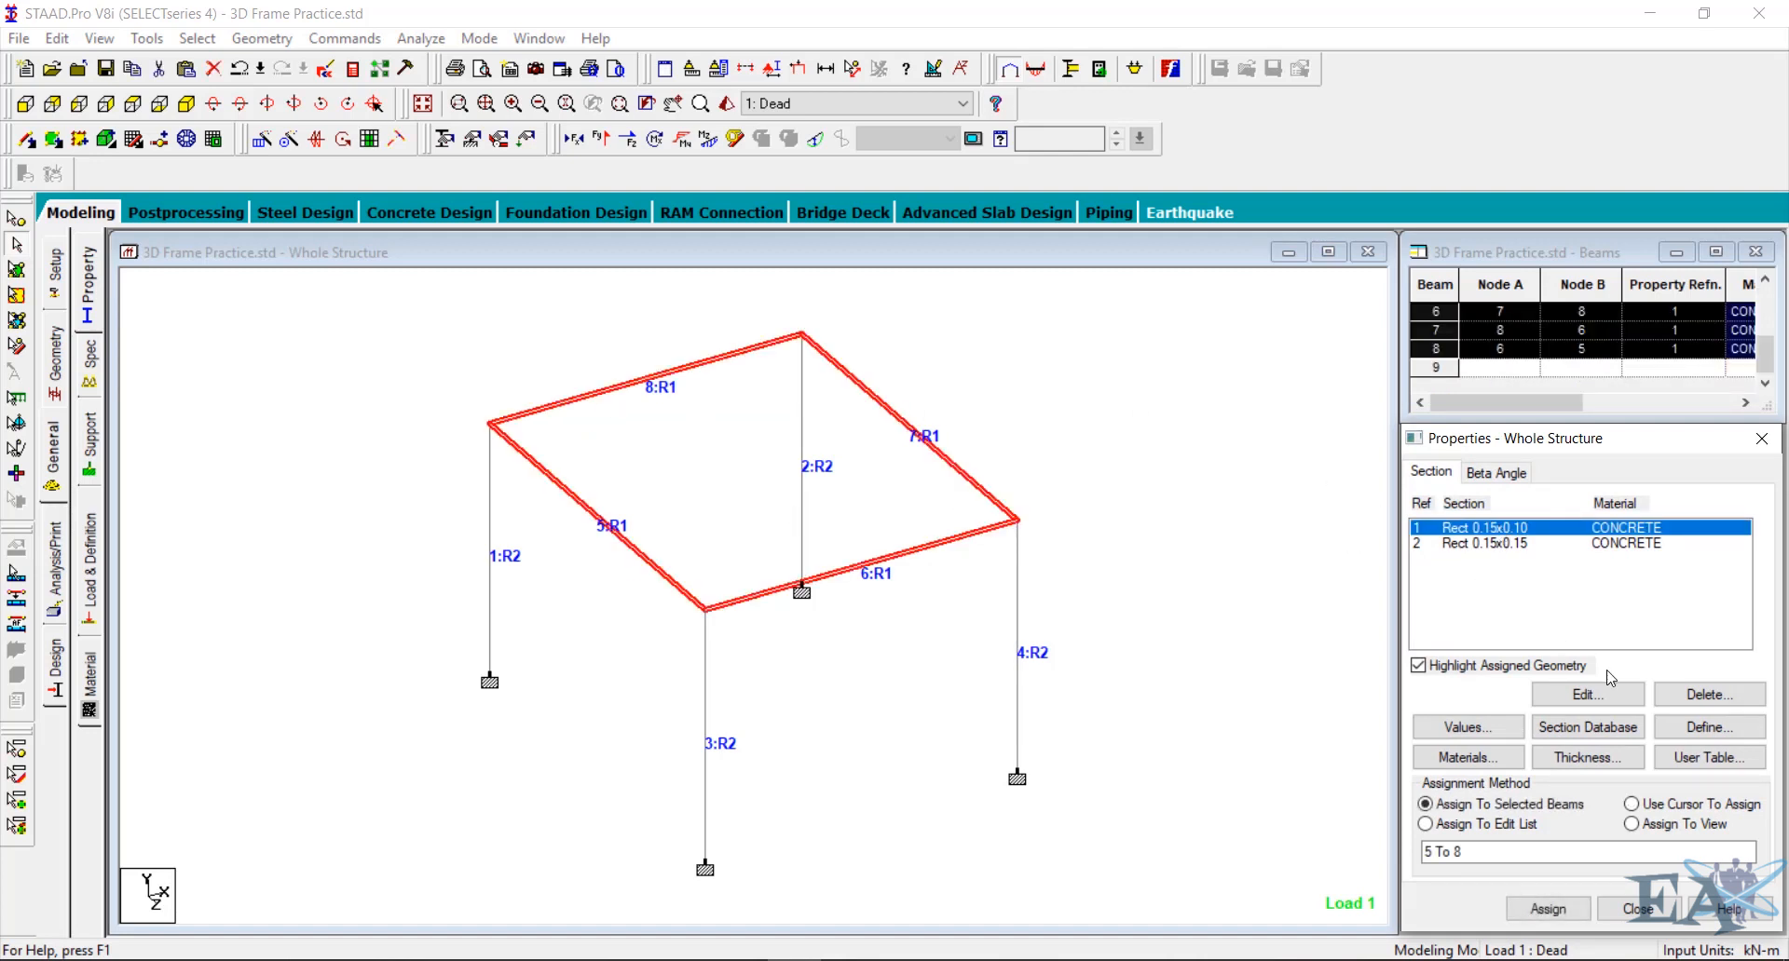
{"action": "left_click", "coordinate": [1586, 694]}
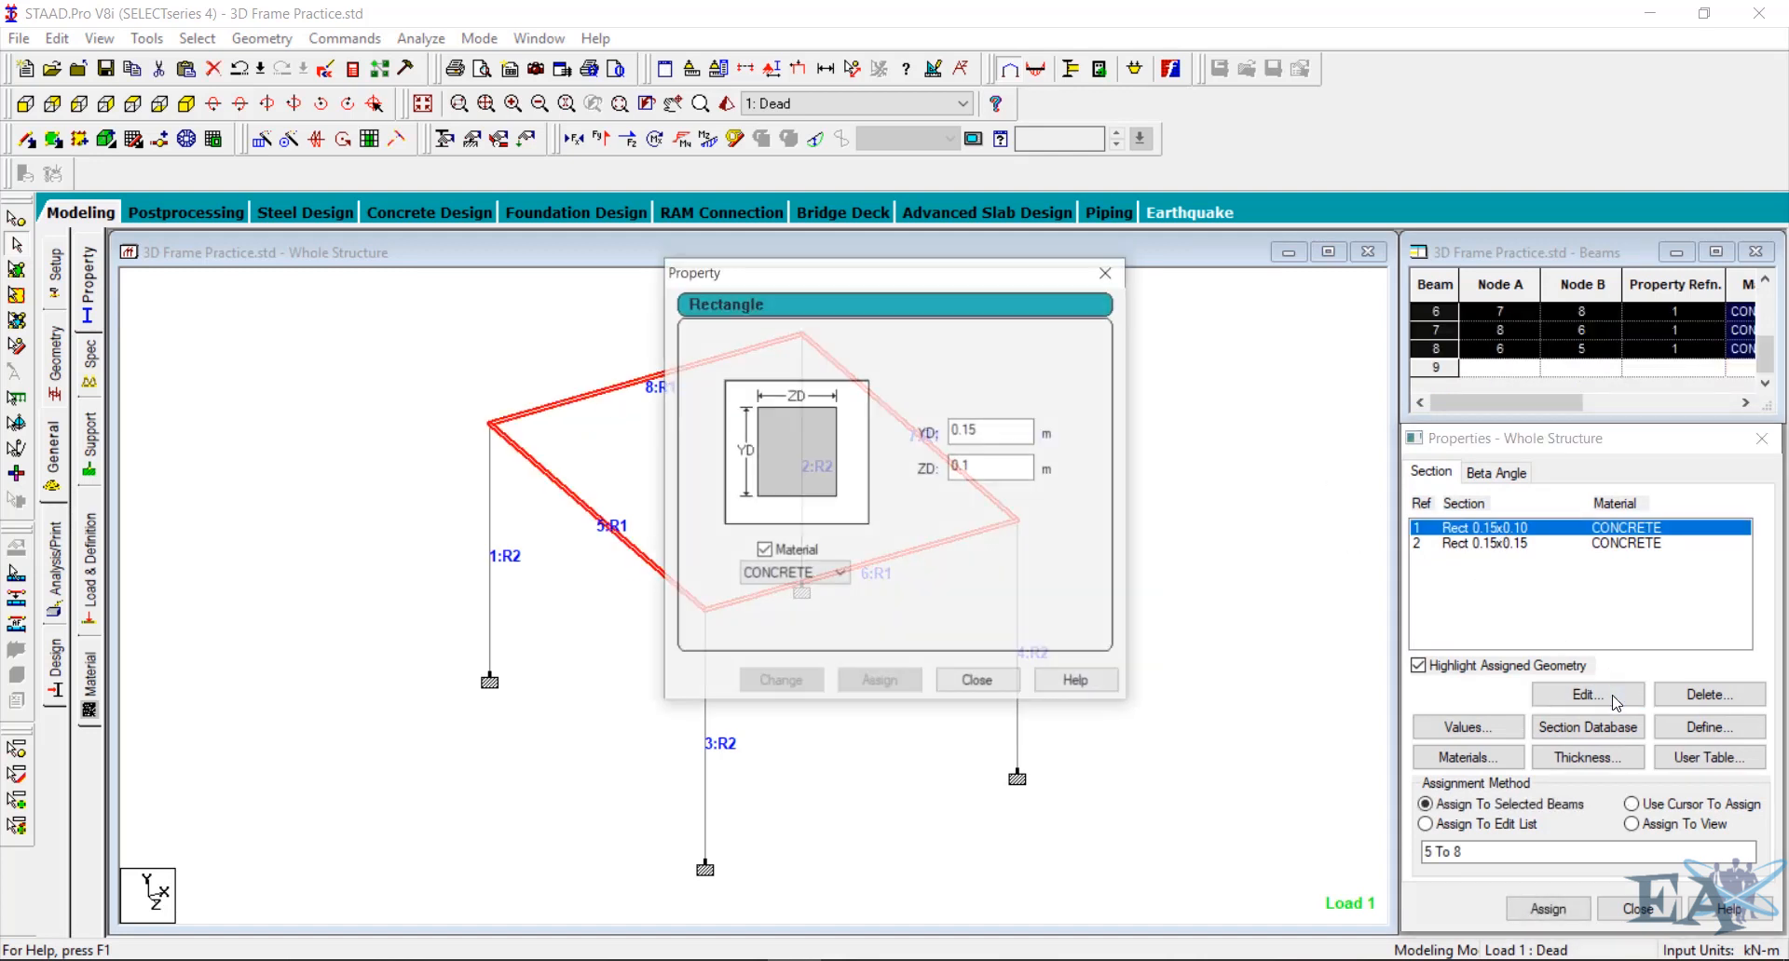
{"action": "double_click", "coordinate": [990, 435]}
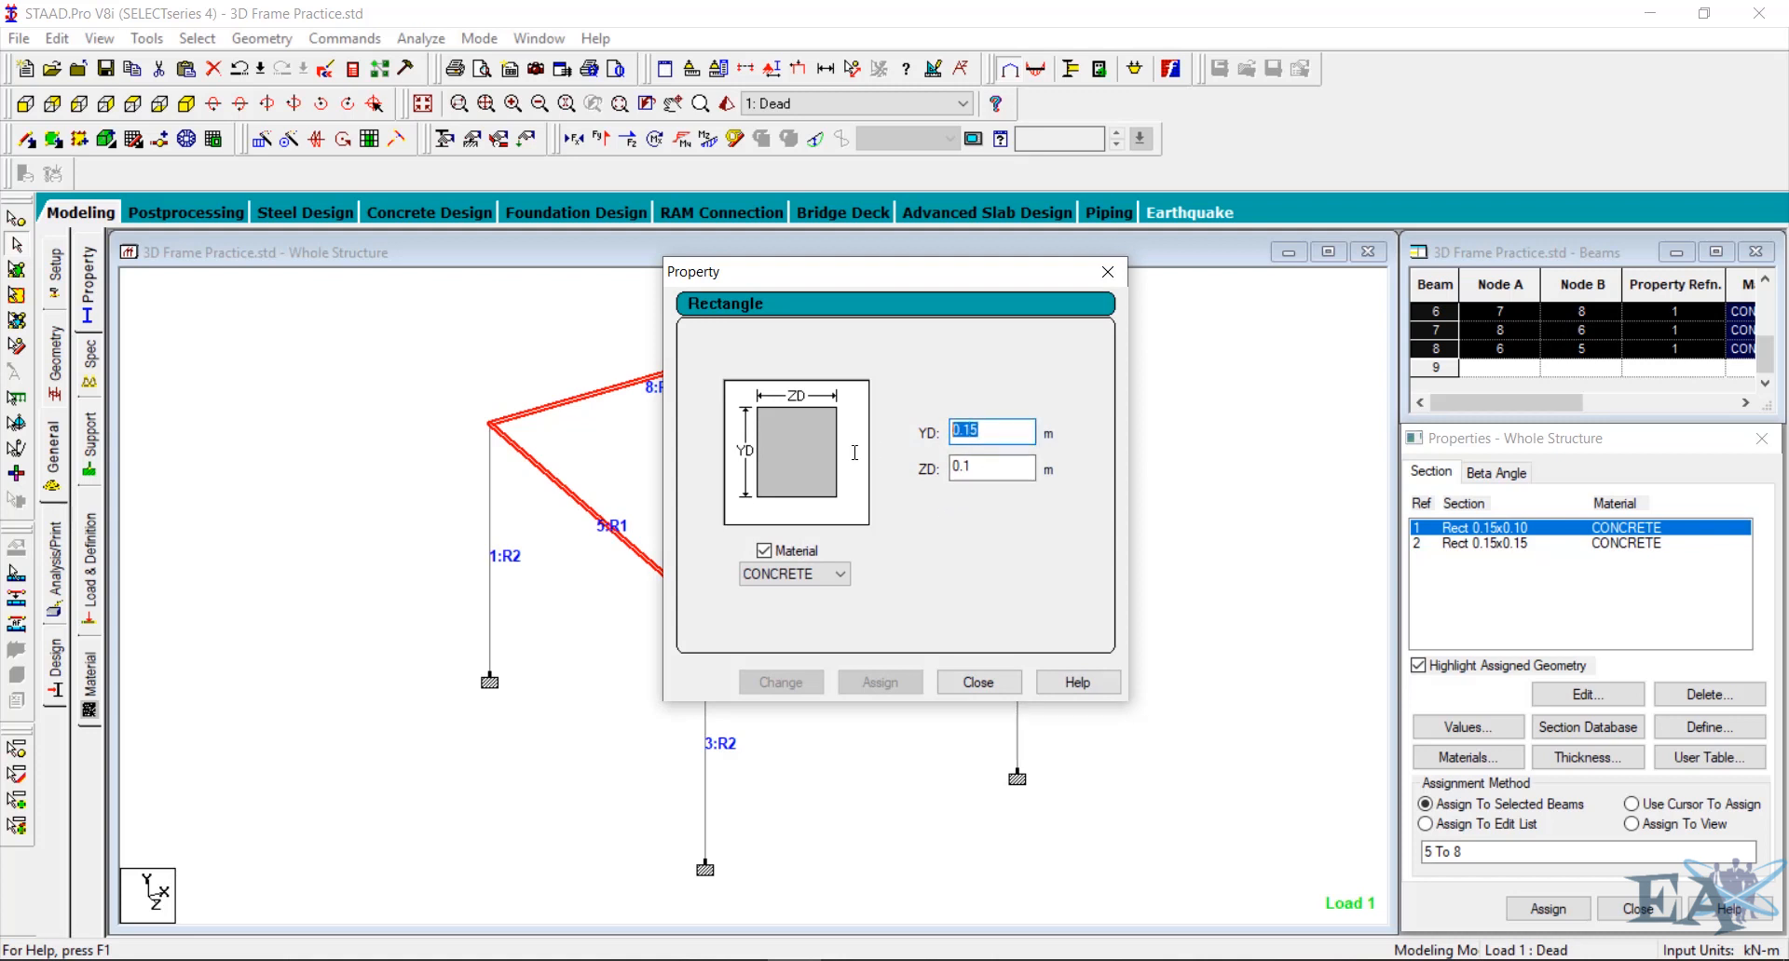
{"action": "type", "text": "0"}
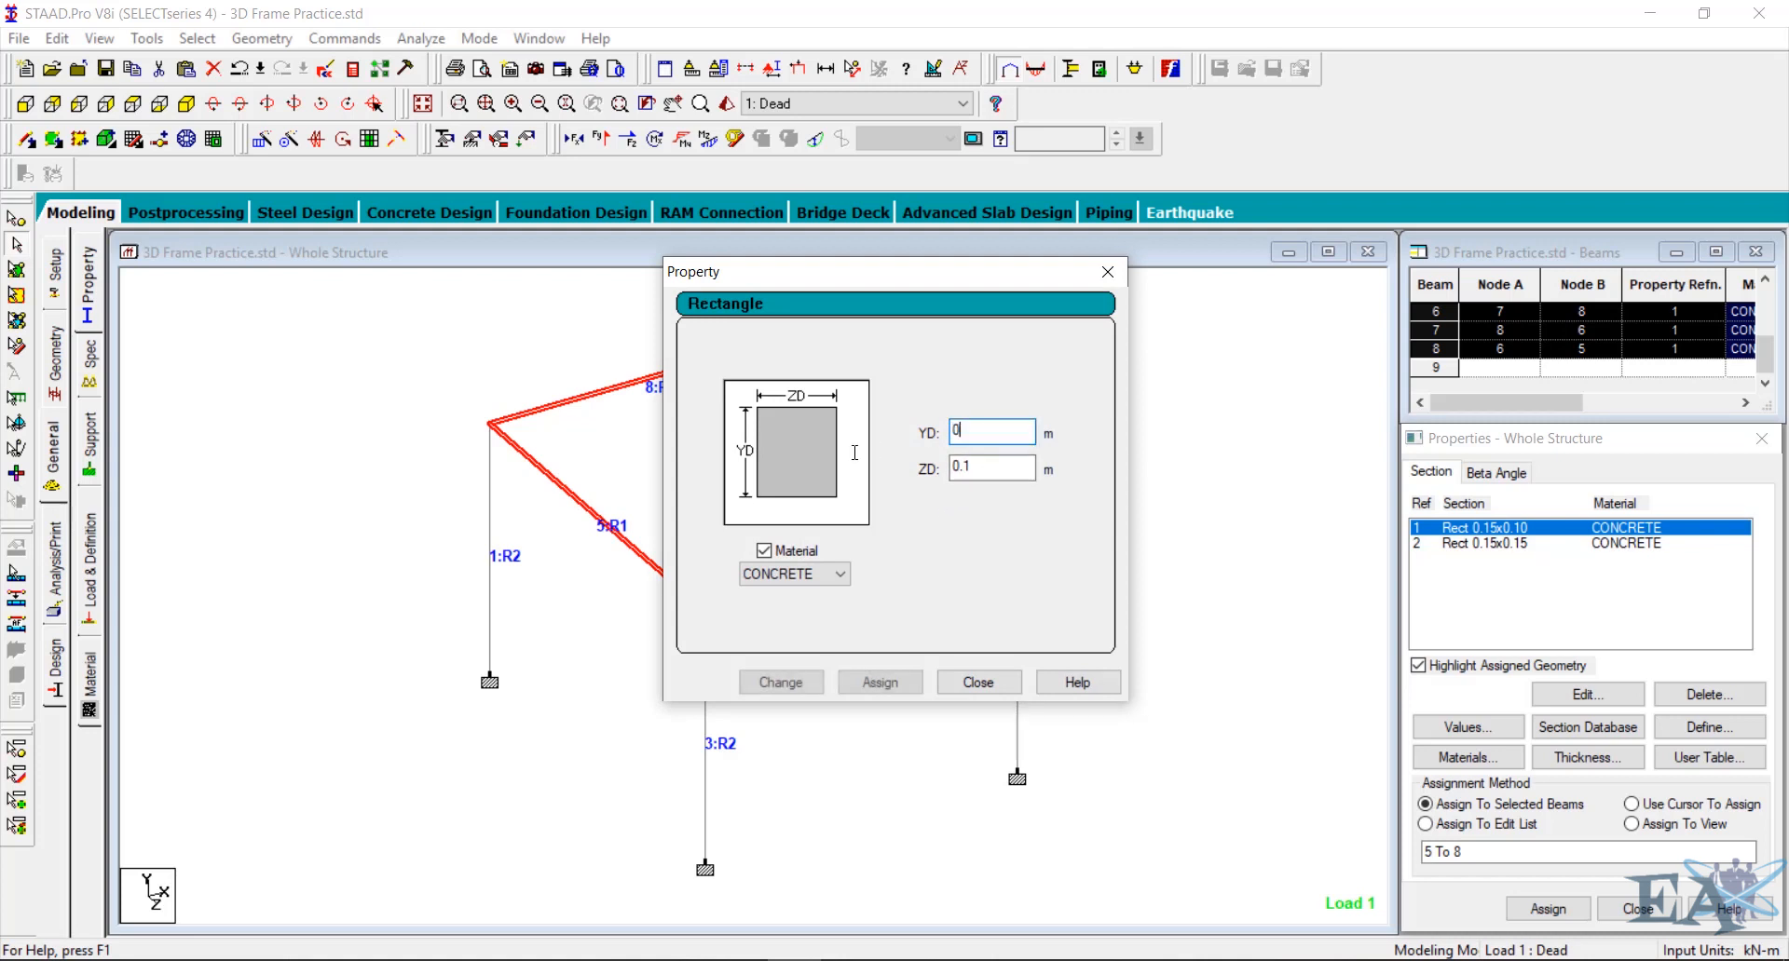
{"action": "type", "text": ".40"}
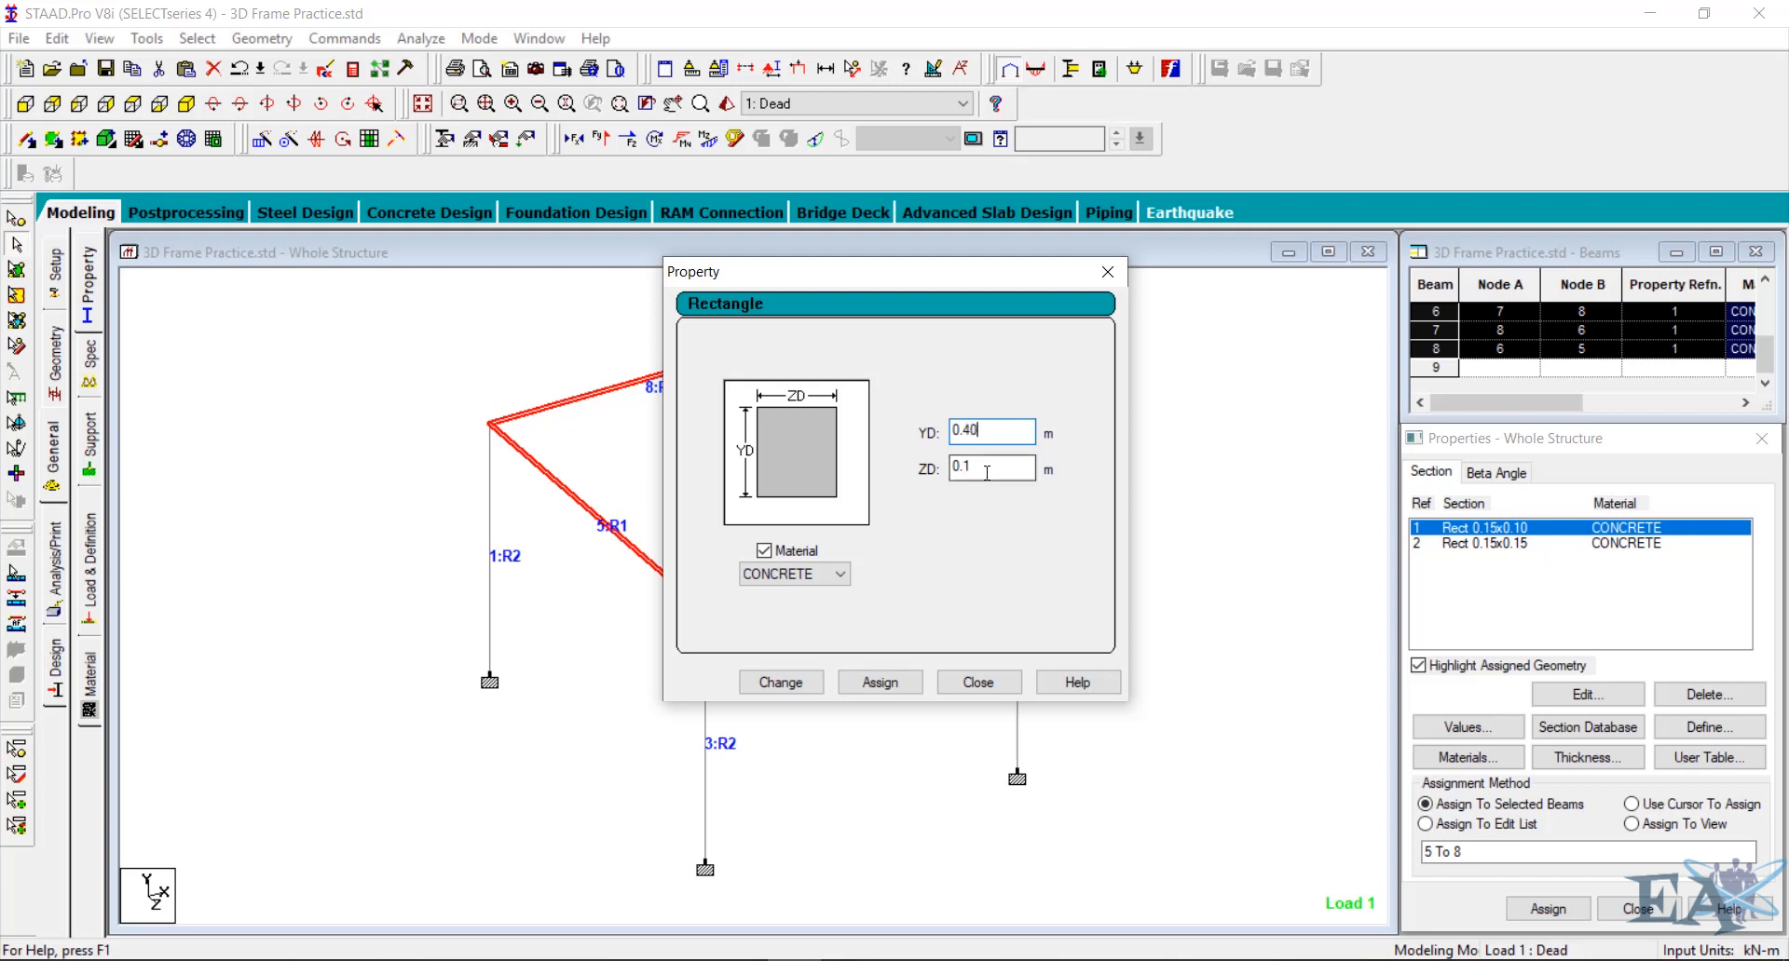
{"action": "key", "text": "Tab"}
{"action": "type", "text": "0.35"}
{"action": "left_click", "coordinate": [809, 686]}
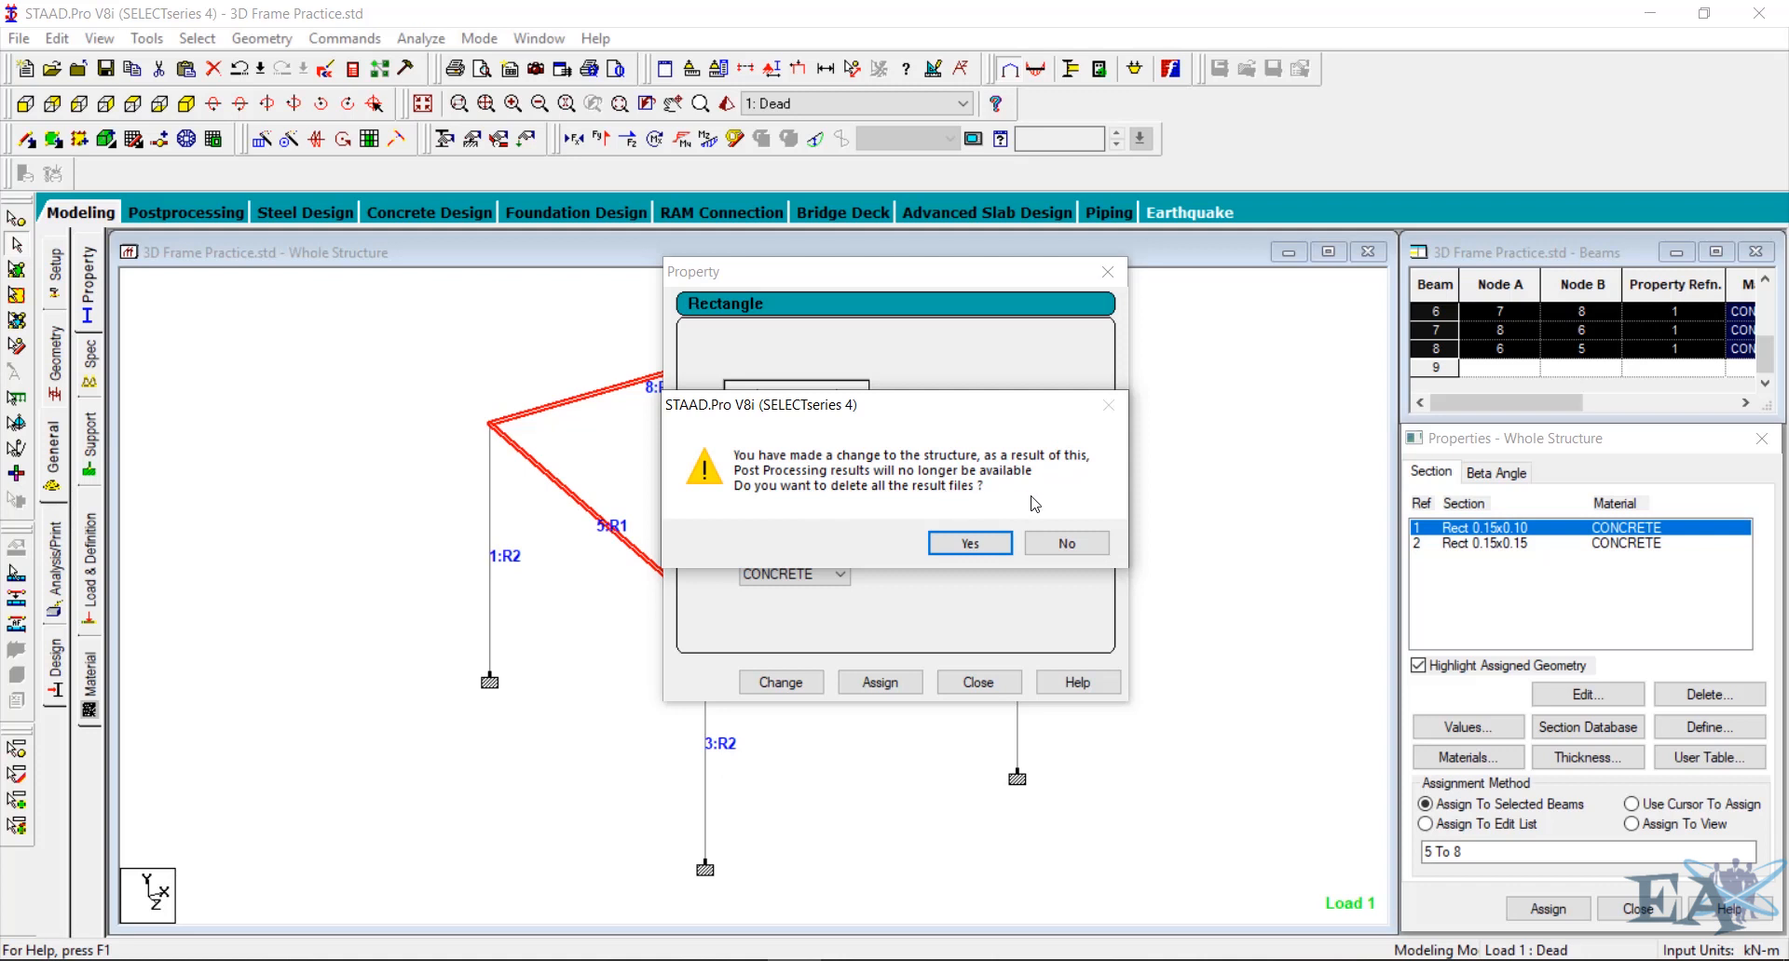
{"action": "left_click", "coordinate": [993, 545]}
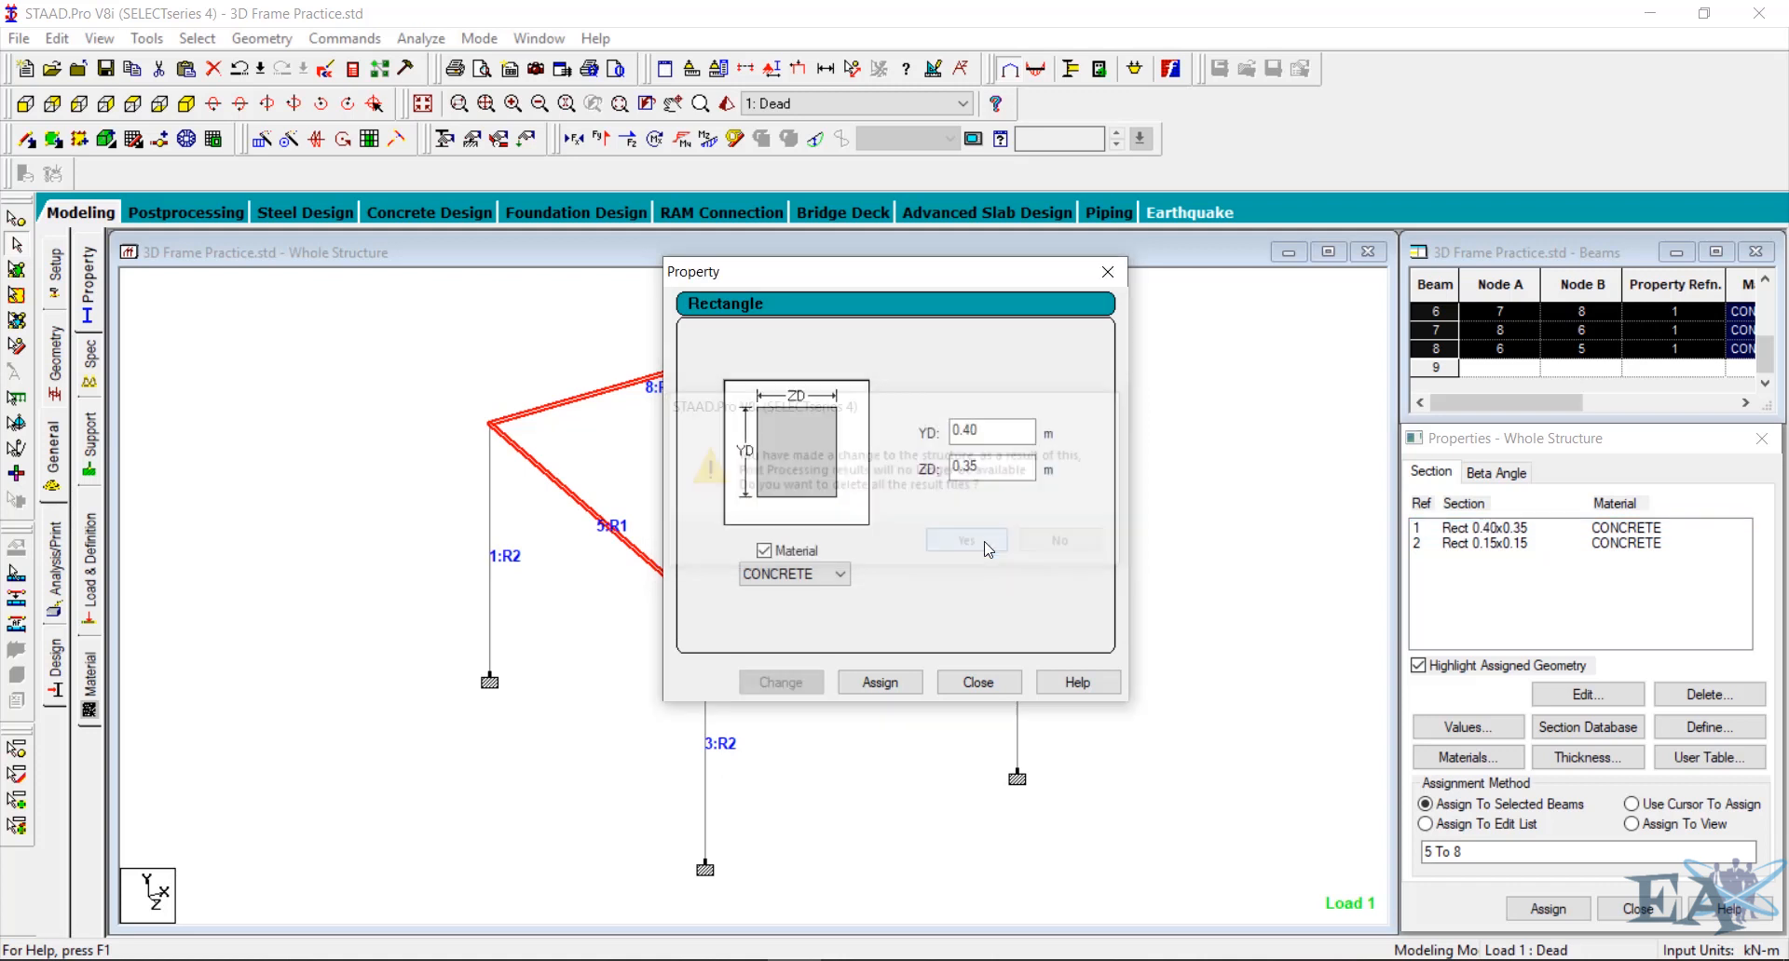
{"action": "left_click", "coordinate": [990, 685]}
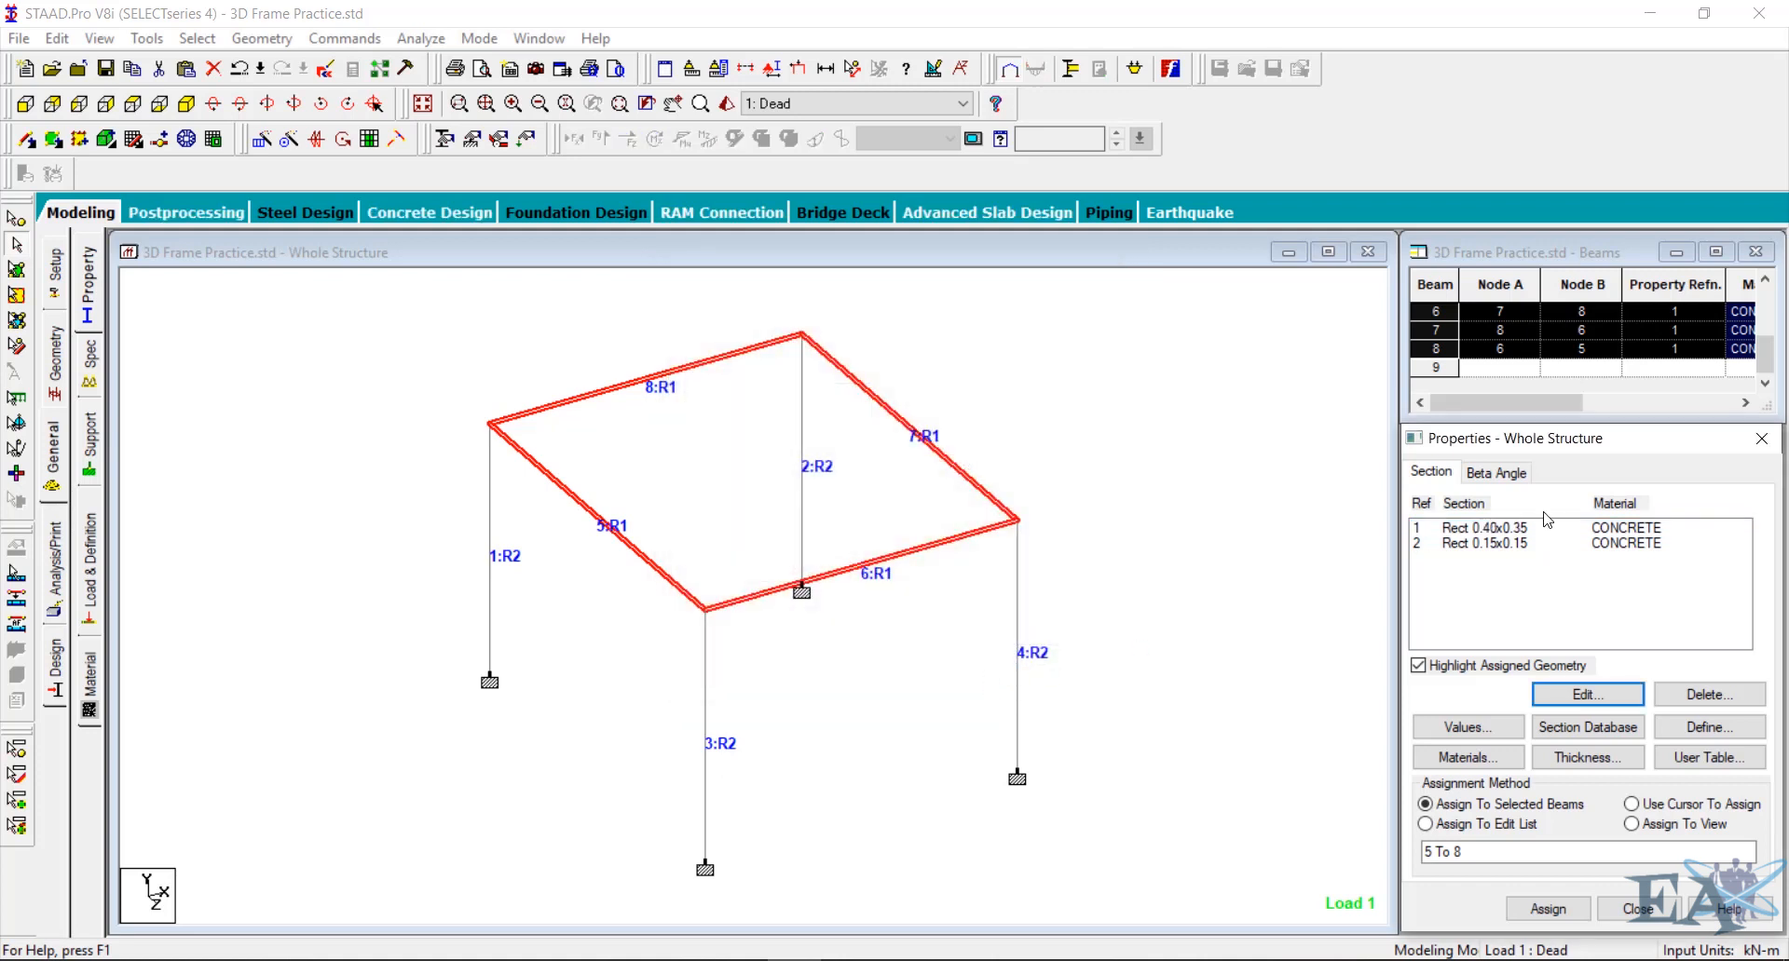
Change the rectangular section of columns 1 to 4 to YD 0.5 m and ZD 0.5 m
{"action": "left_click", "coordinate": [1498, 546]}
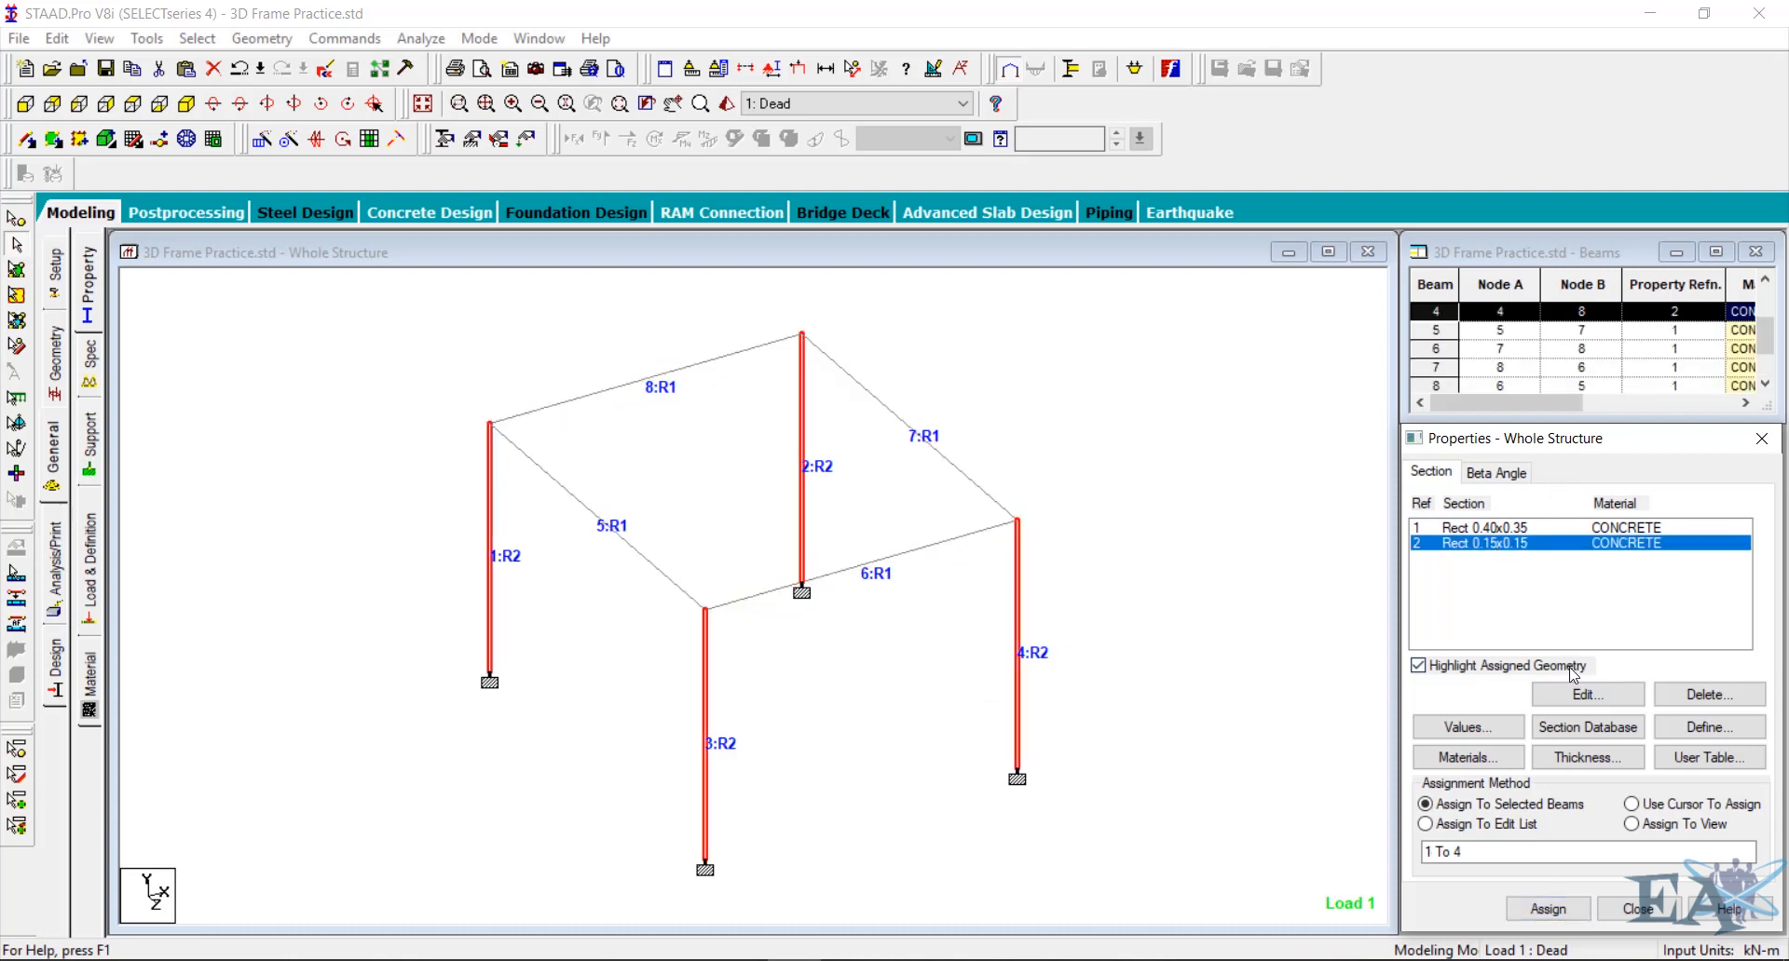
{"action": "left_click", "coordinate": [1591, 699]}
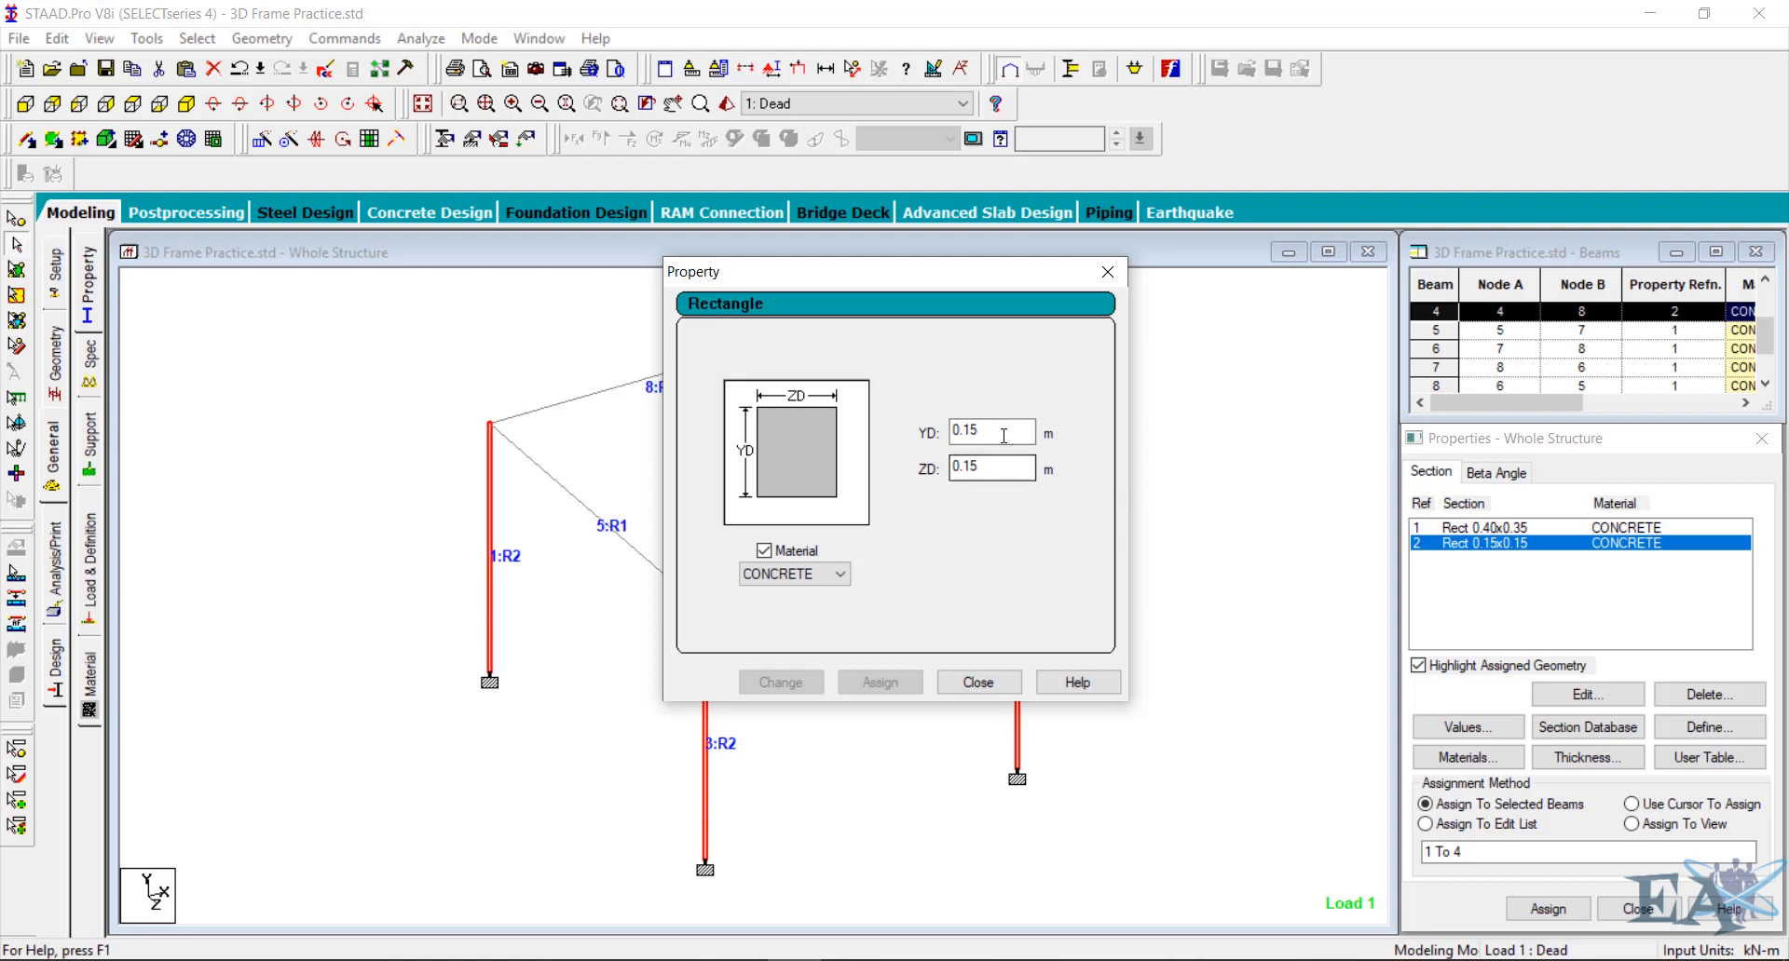
{"action": "left_click_drag", "start_coordinate": [1005, 434], "coordinate": [857, 458]}
{"action": "type", "text": "0.5"}
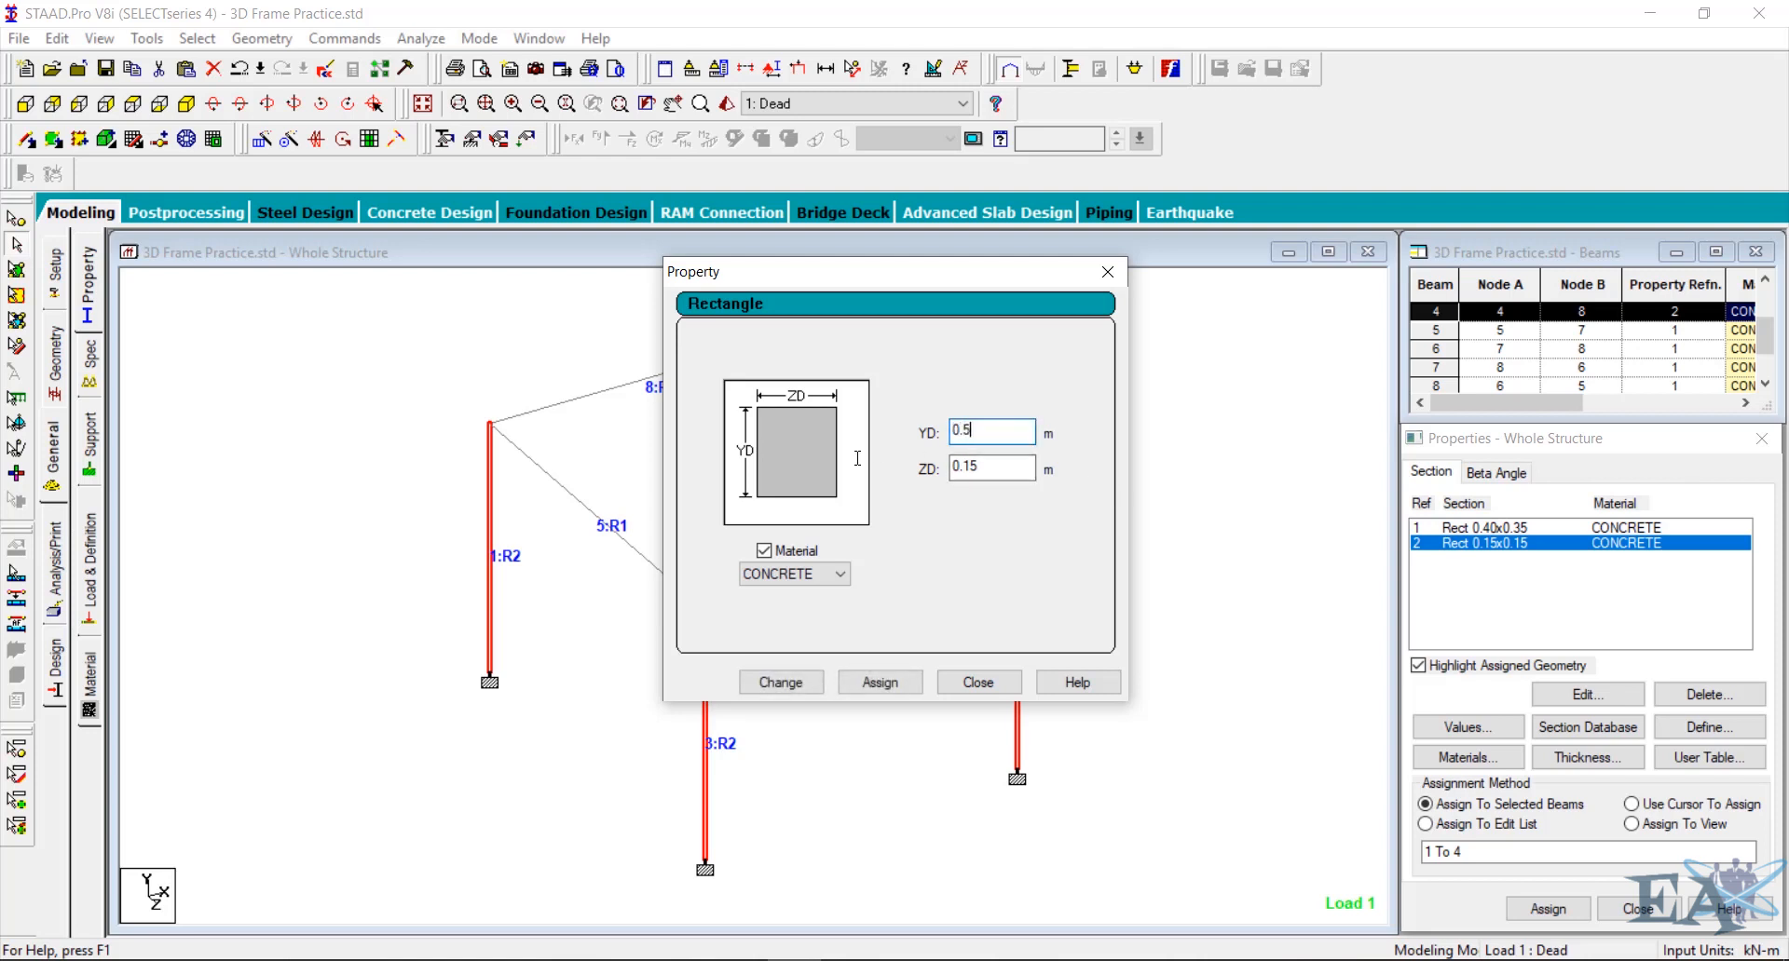
{"action": "left_click_drag", "start_coordinate": [1002, 468], "coordinate": [876, 468]}
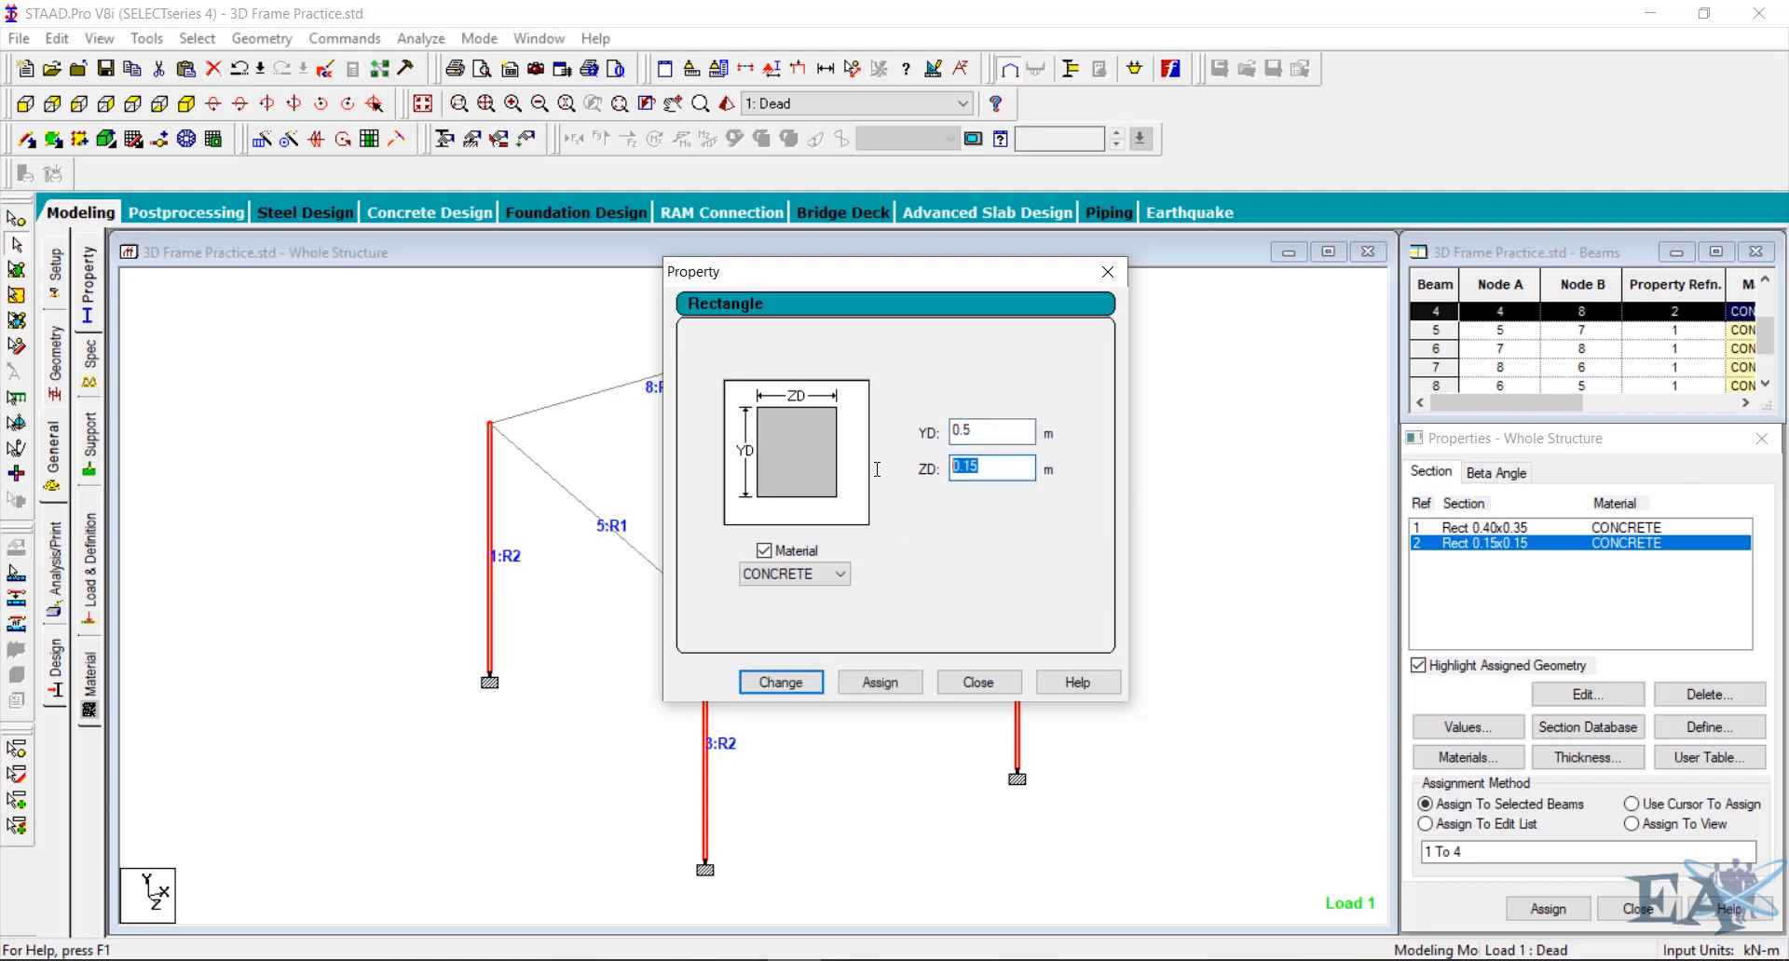
{"action": "type", "text": "0.5"}
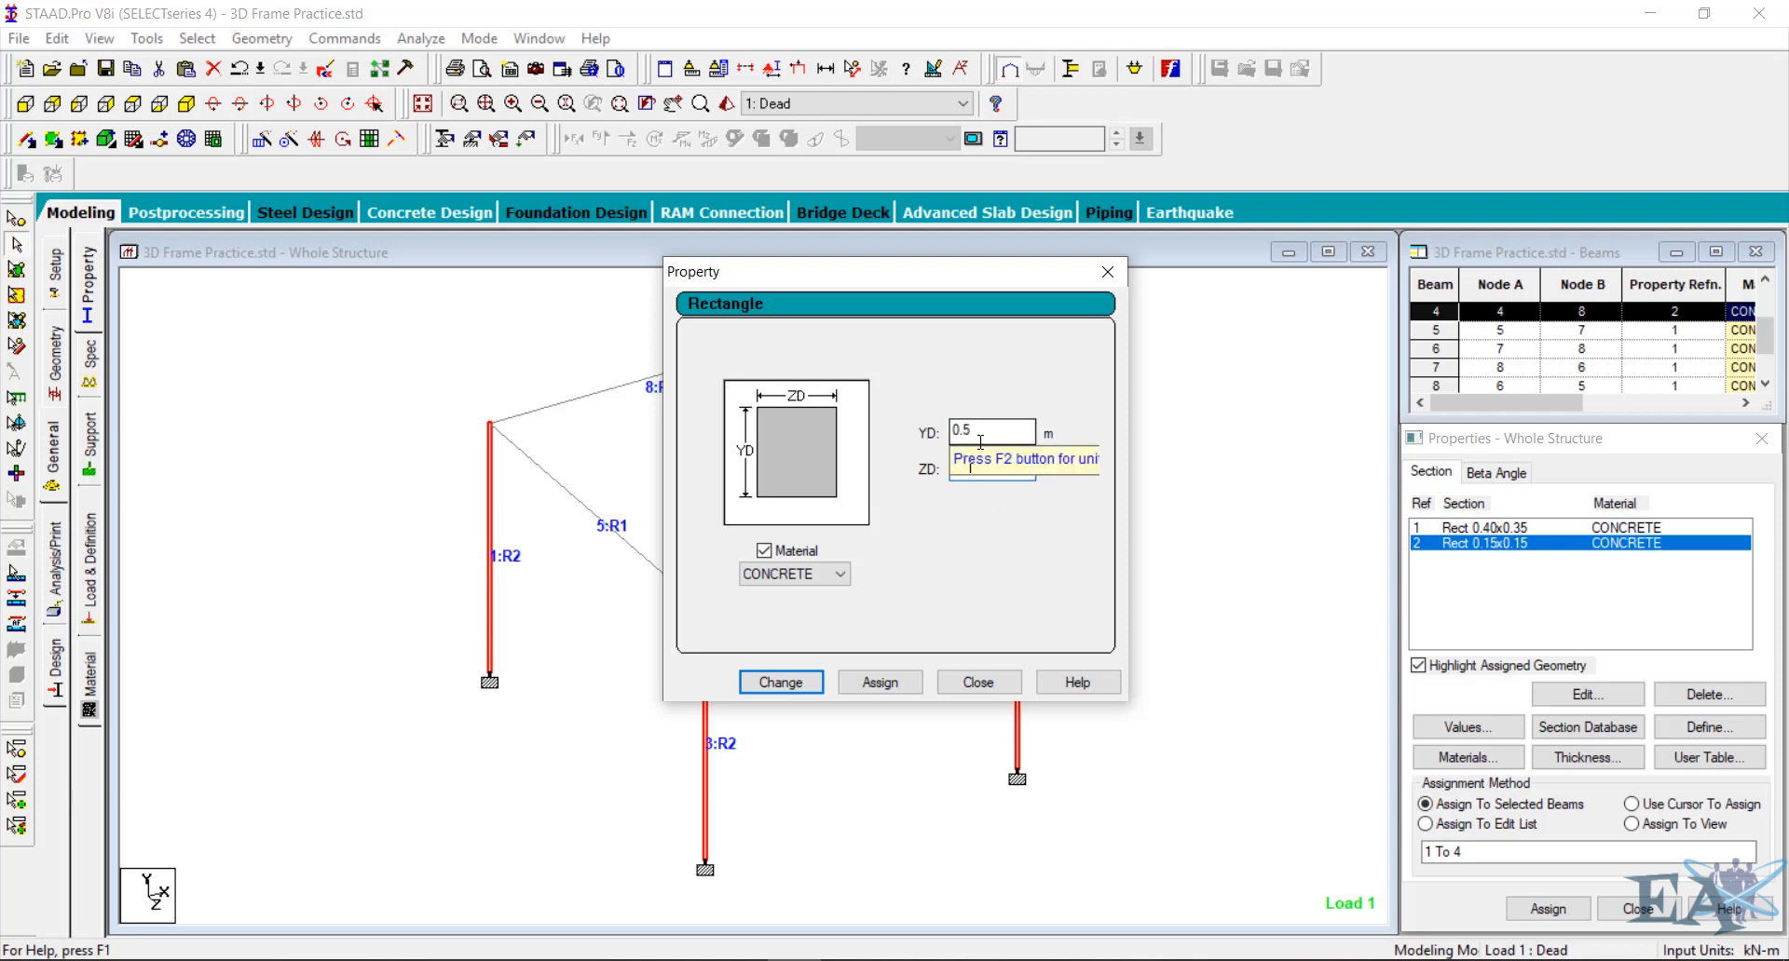
{"action": "left_click", "coordinate": [779, 685]}
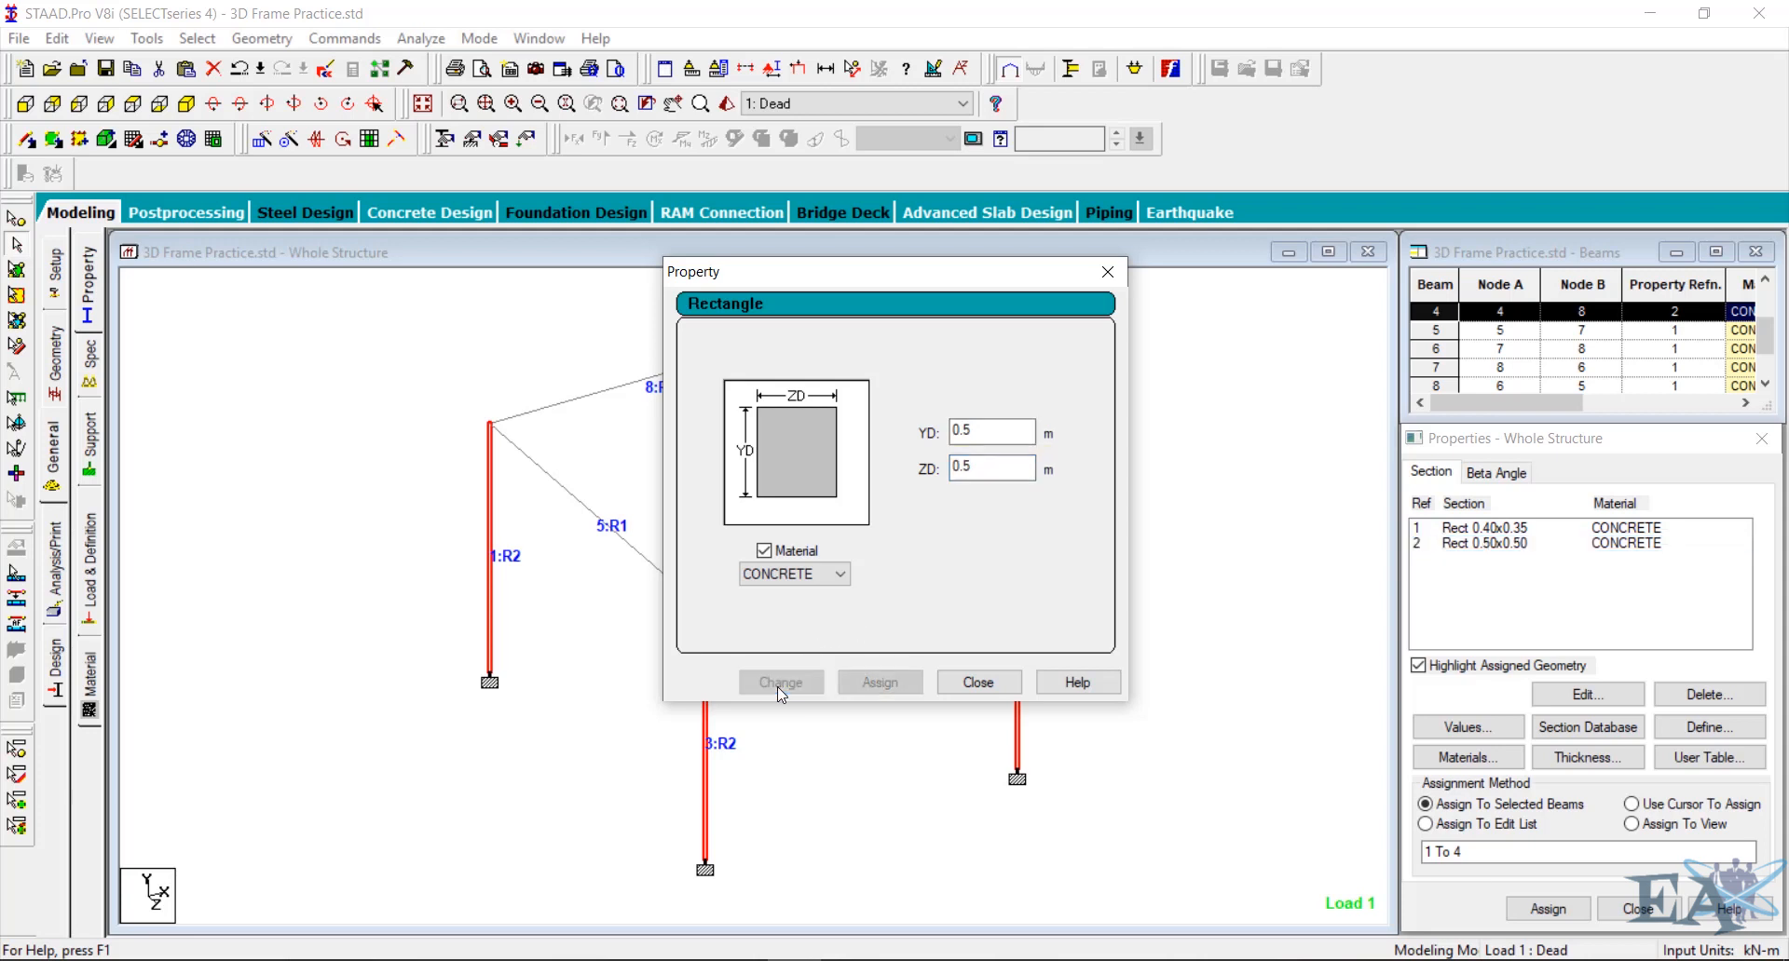
{"action": "left_click", "coordinate": [974, 683]}
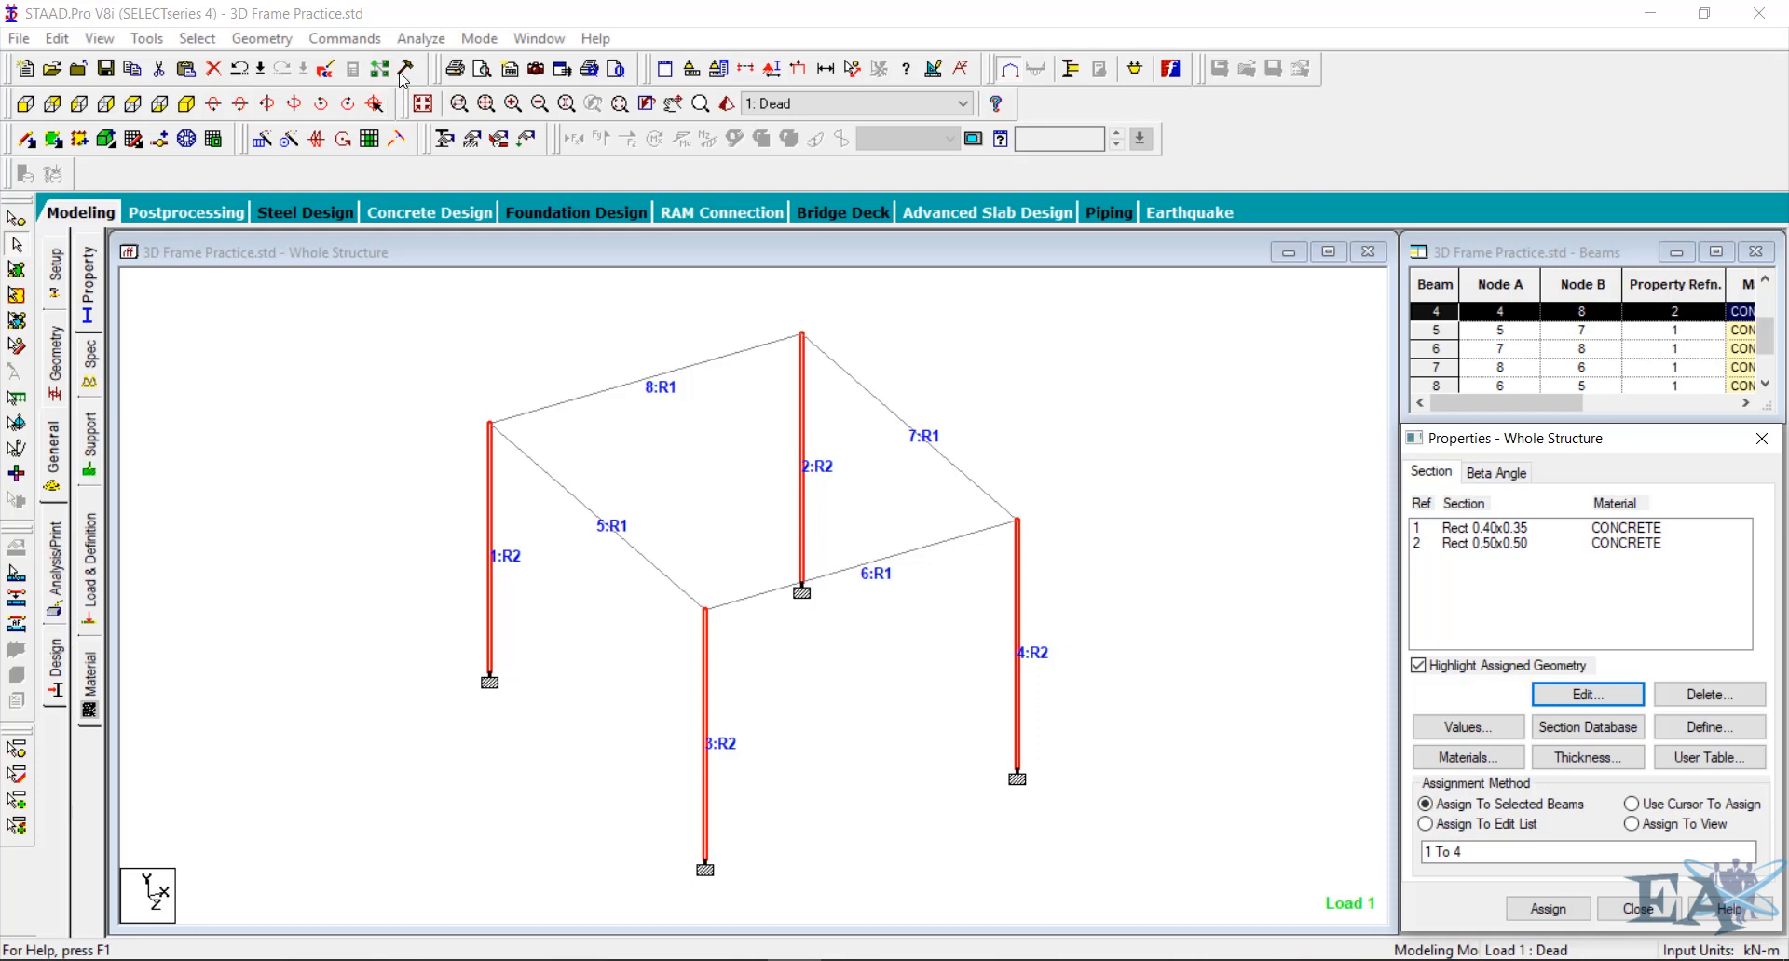
Save the modified structure, rerun the analysis and design, and open the resulting output file
{"action": "left_click", "coordinate": [420, 38]}
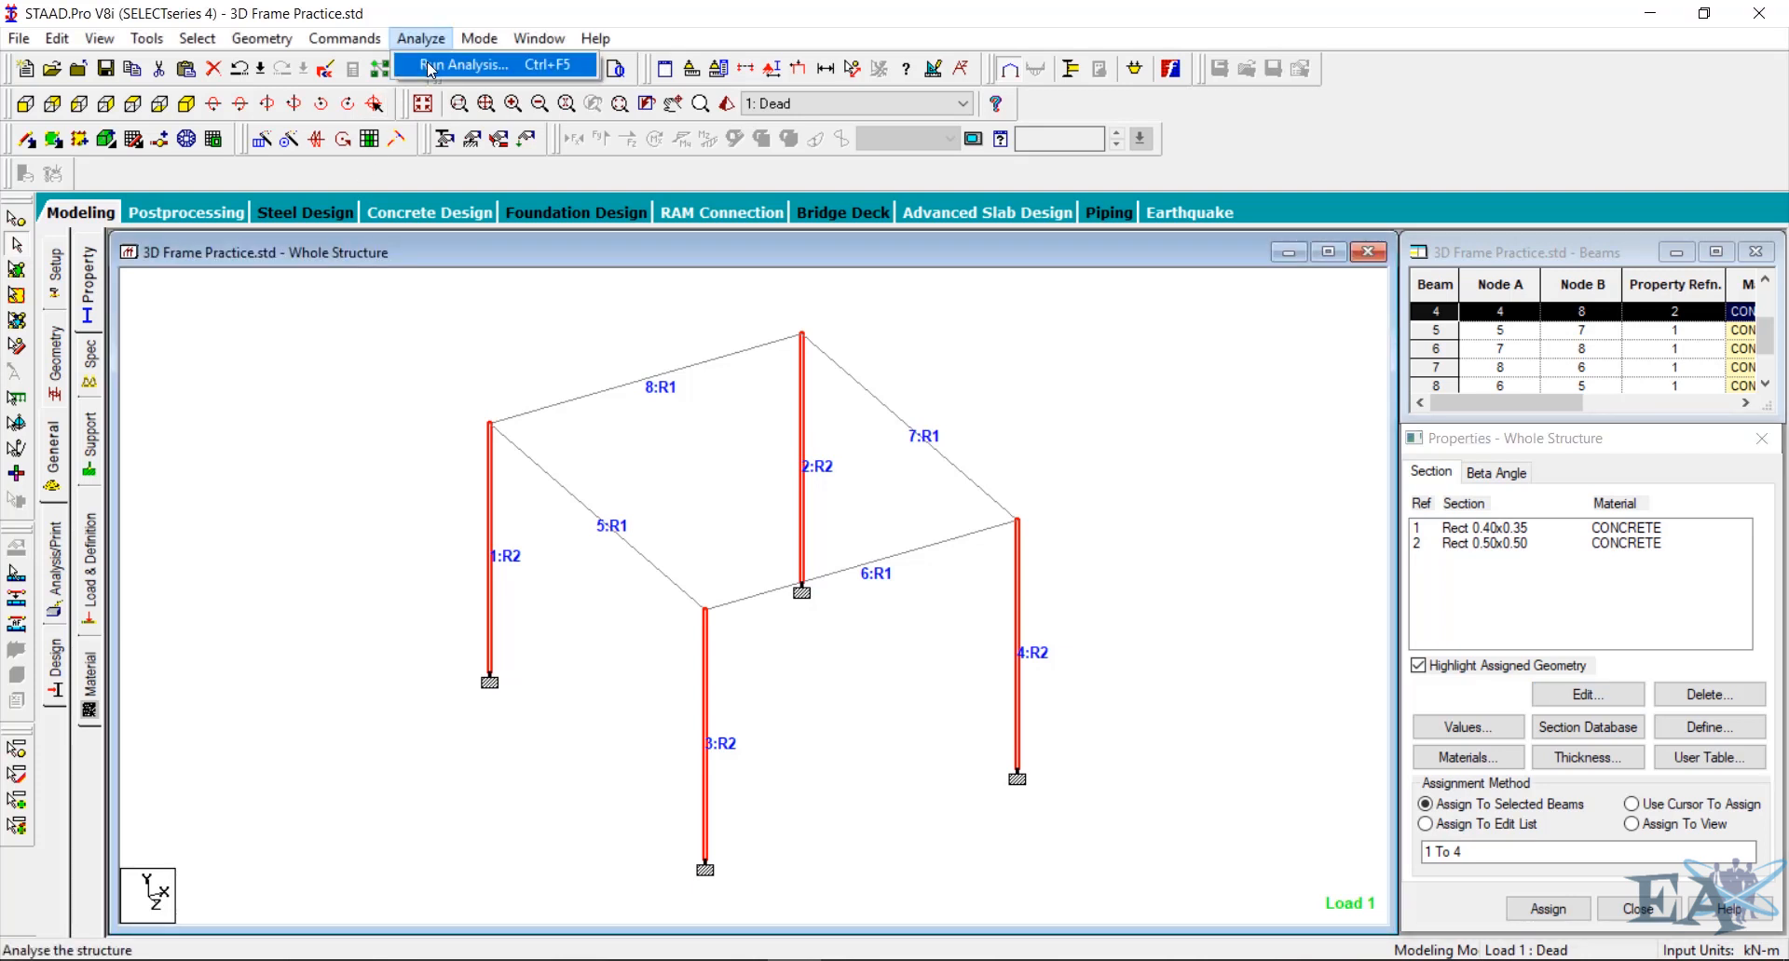
{"action": "left_click", "coordinate": [432, 67]}
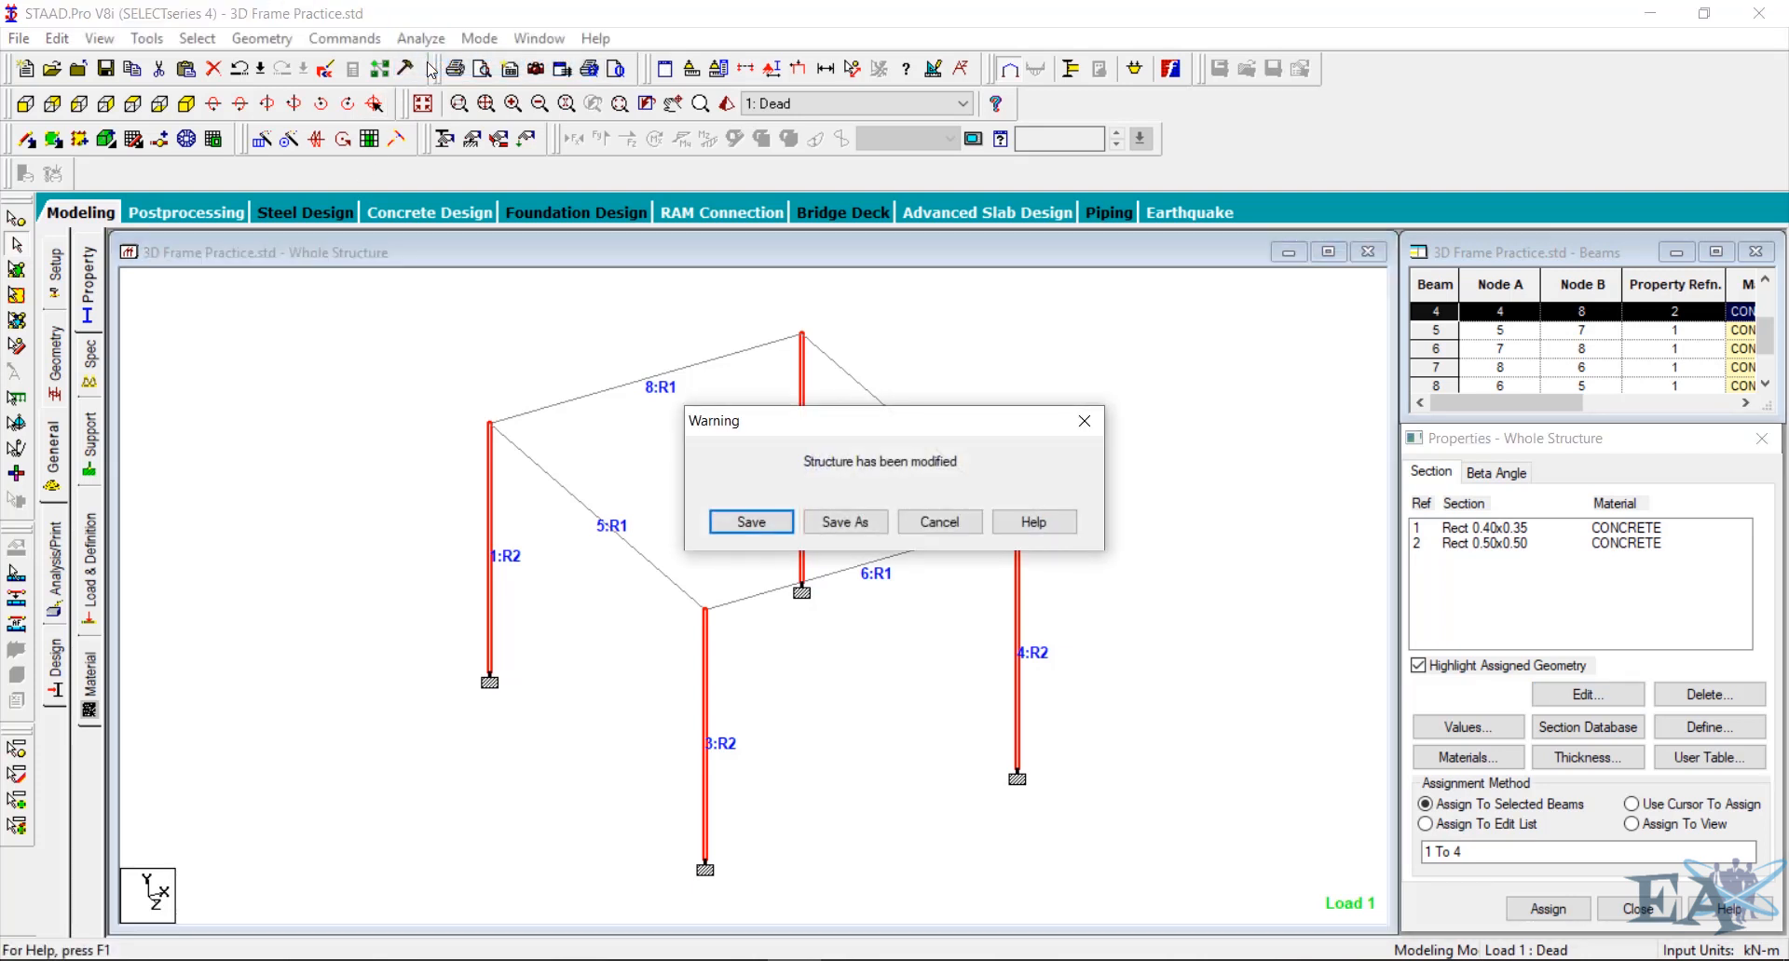
{"action": "left_click", "coordinate": [751, 523]}
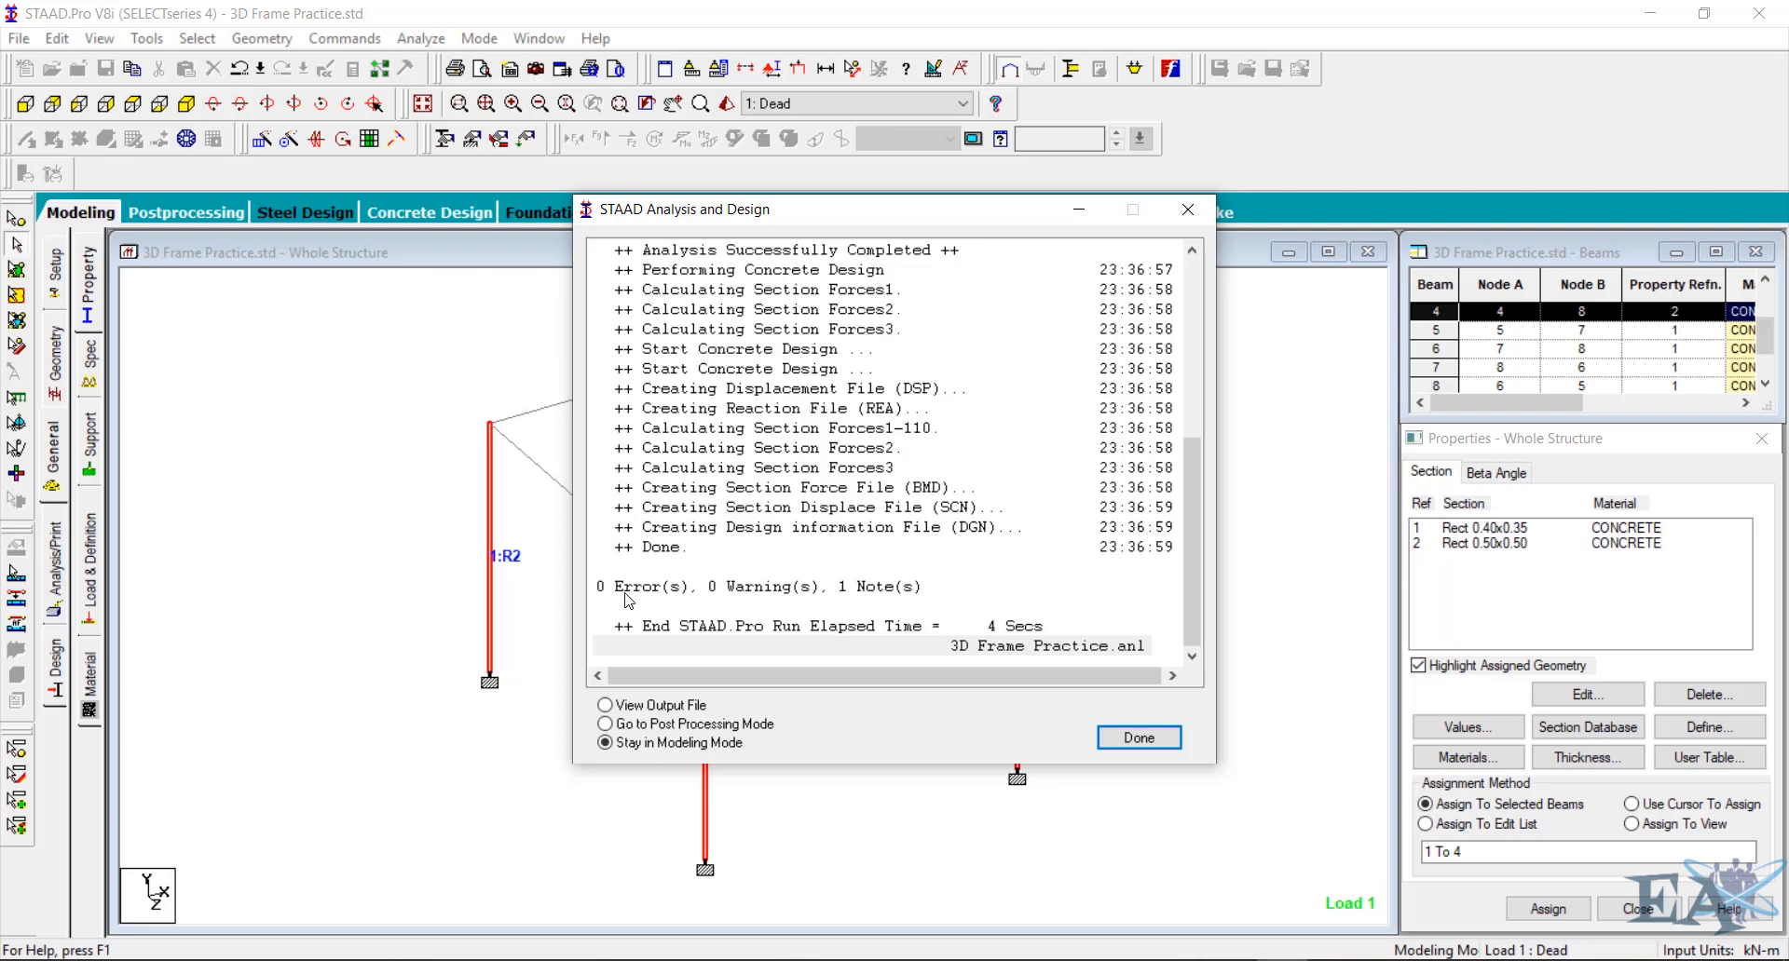
{"action": "left_click", "coordinate": [645, 708]}
{"action": "left_click", "coordinate": [1142, 737]}
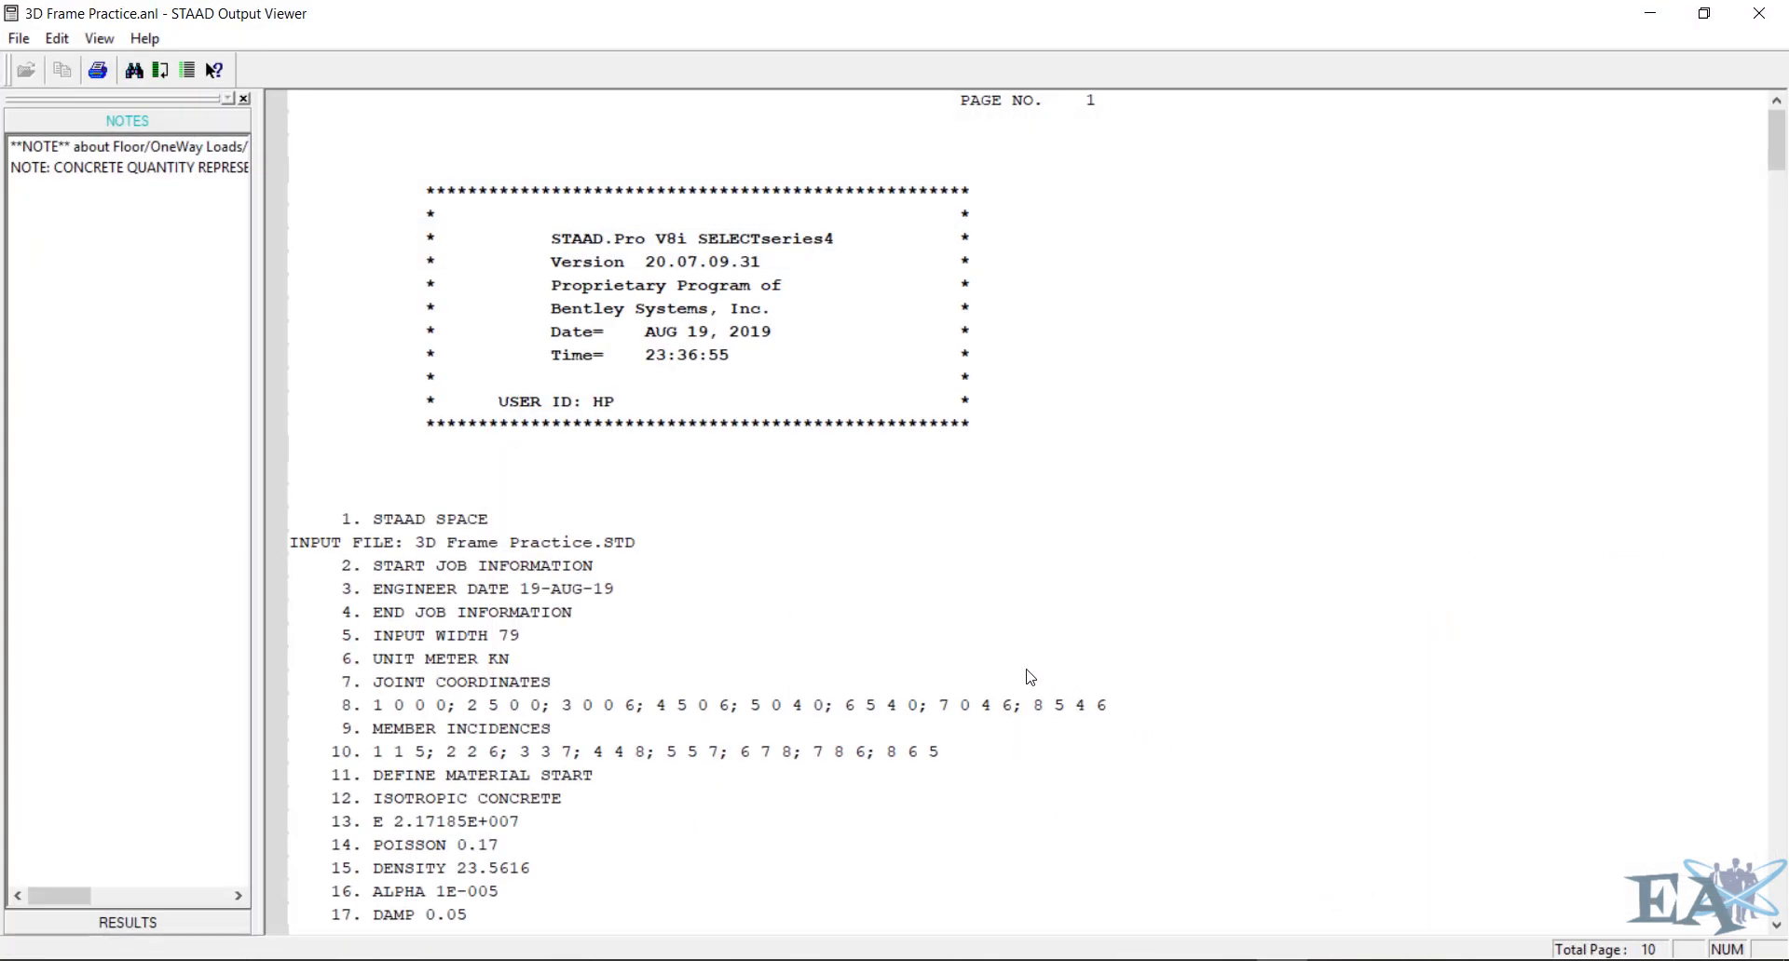
Examine the concrete design results of beams 5 to 8, including required and provided reinforcement and shear design
{"action": "left_click", "coordinate": [168, 935]}
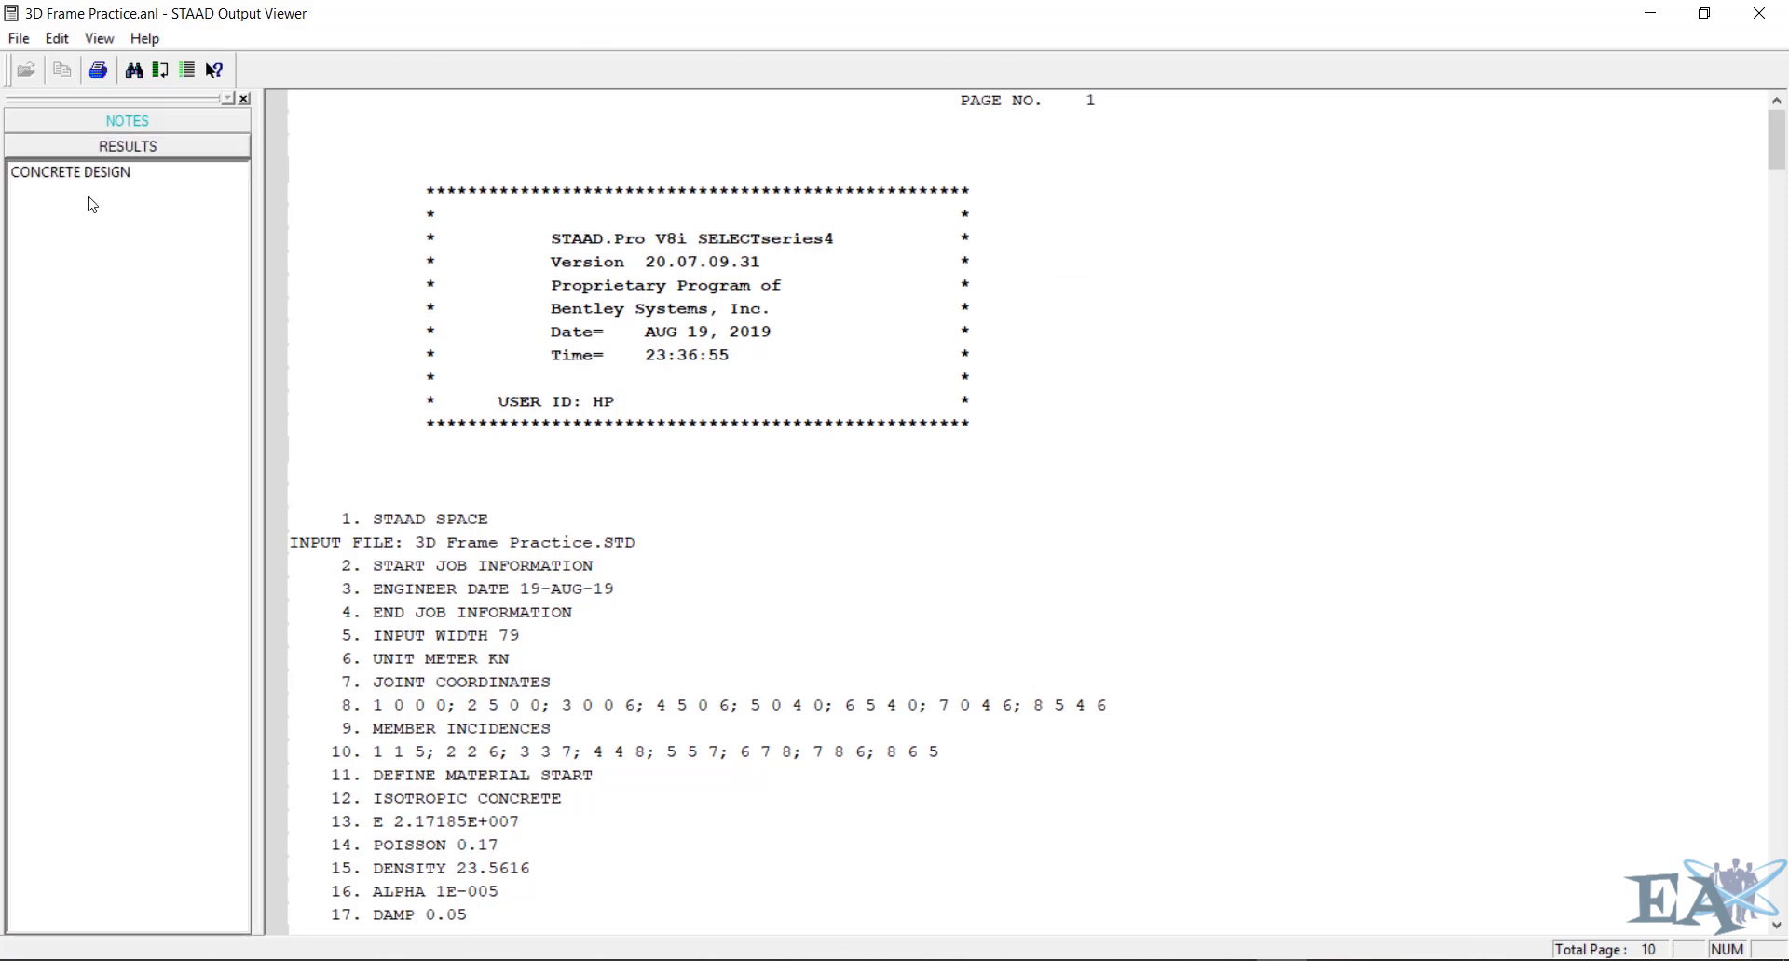
{"action": "left_click", "coordinate": [103, 172]}
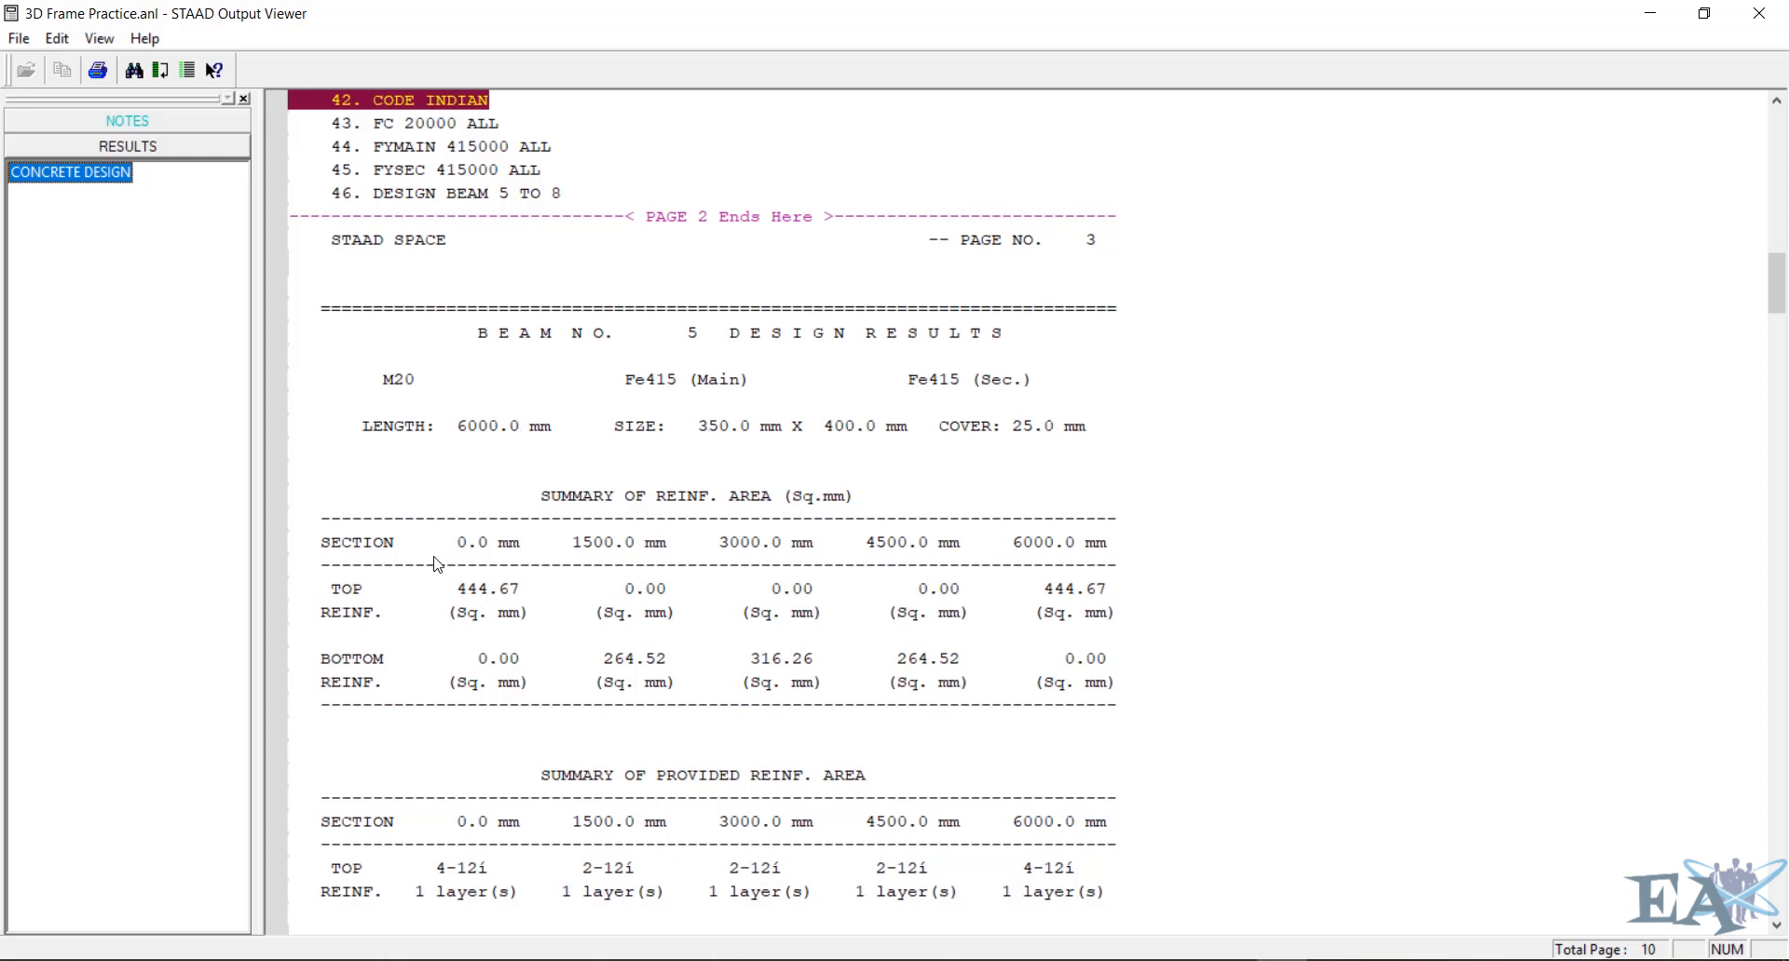
{"action": "scroll", "coordinate": [437, 563], "scroll_direction": "down", "scroll_amount": 2}
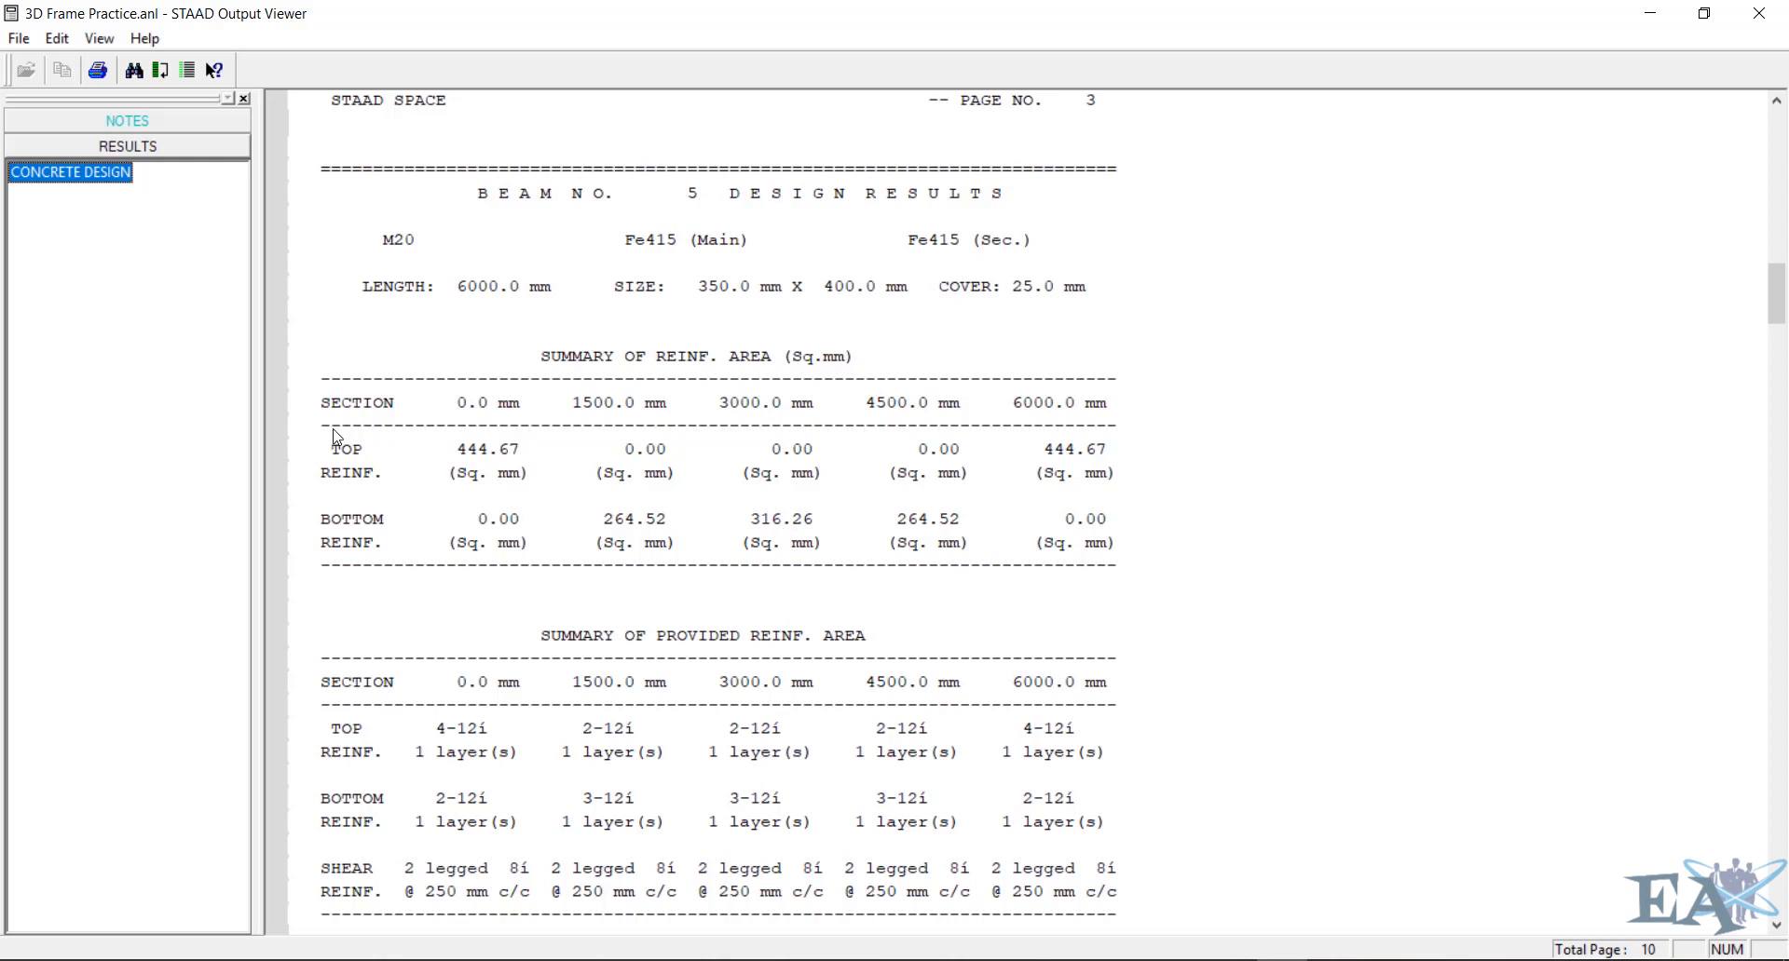
{"action": "left_click", "coordinate": [463, 452]}
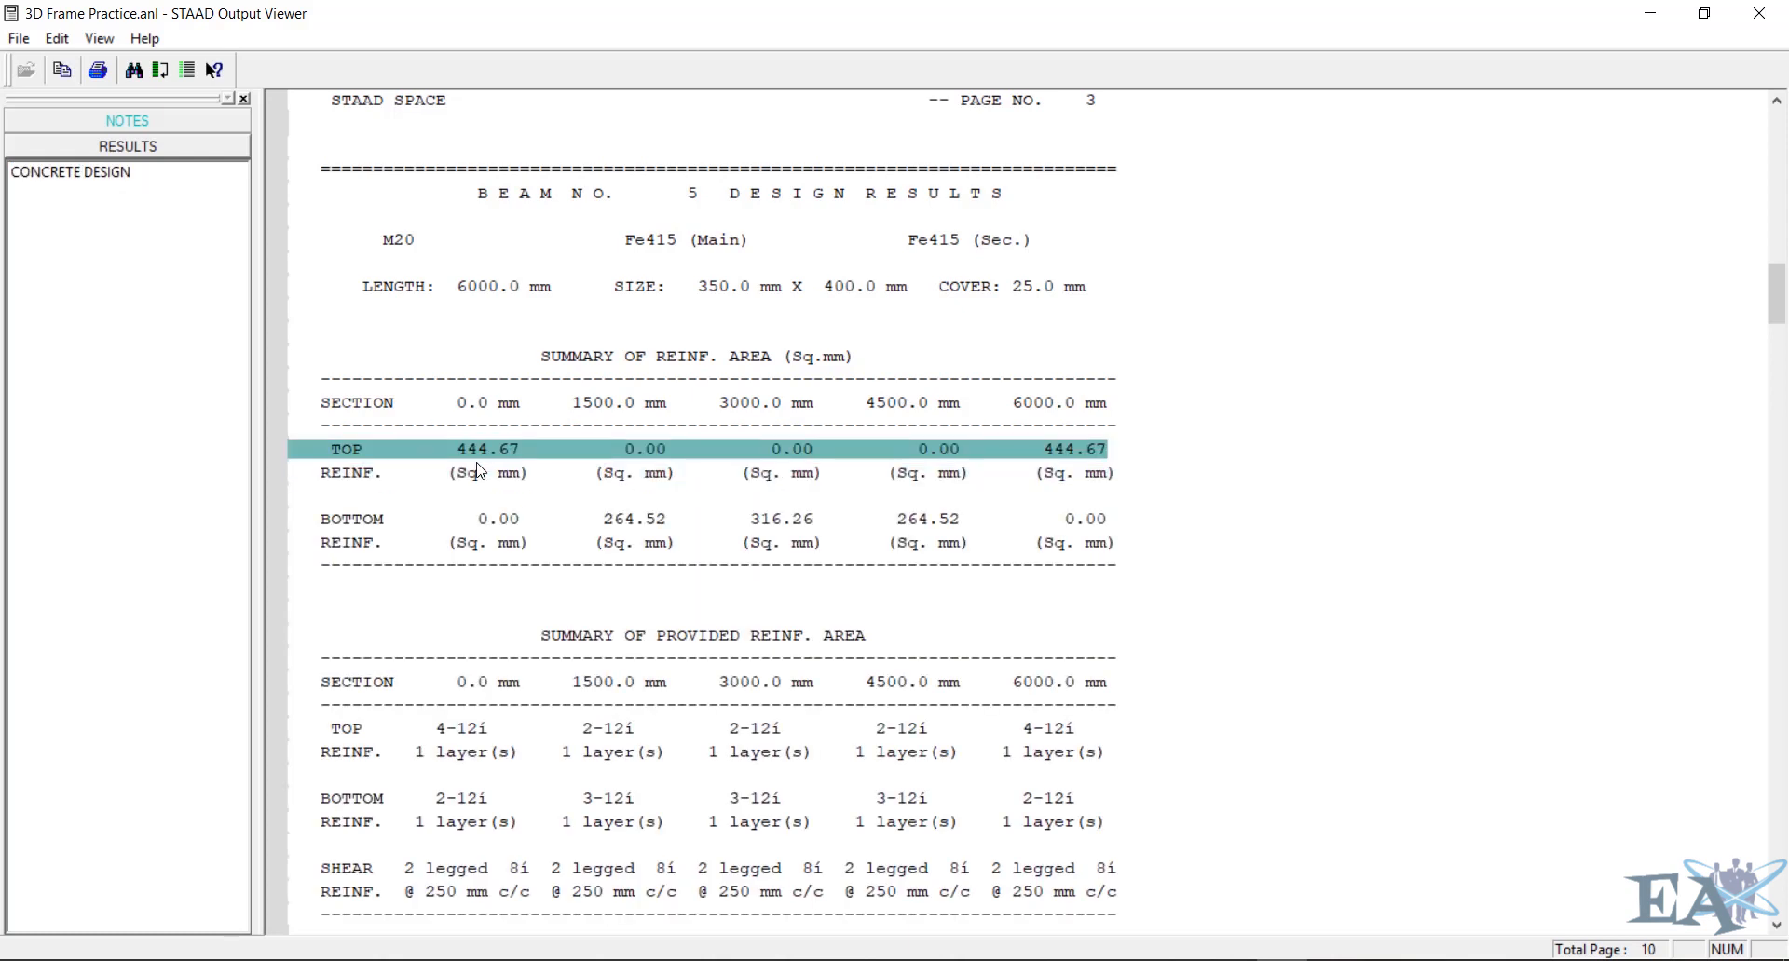
{"action": "scroll", "coordinate": [477, 469], "scroll_direction": "down", "scroll_amount": 3}
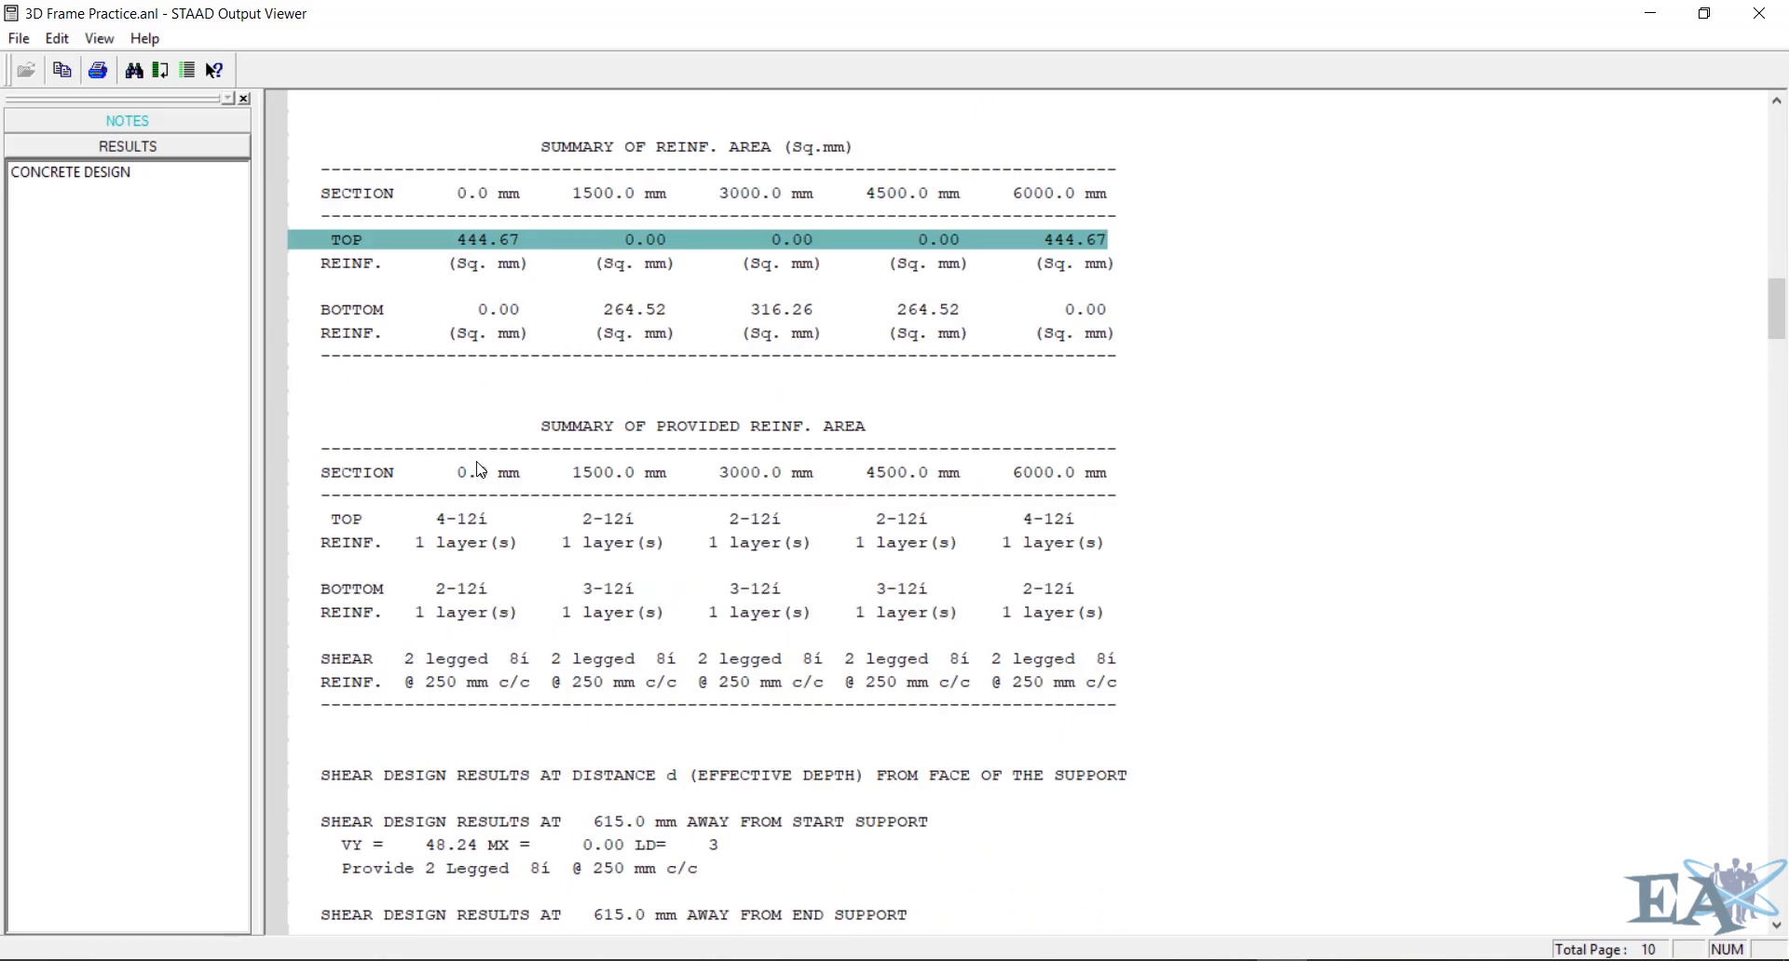
{"action": "scroll", "coordinate": [477, 469], "scroll_direction": "down", "scroll_amount": 8}
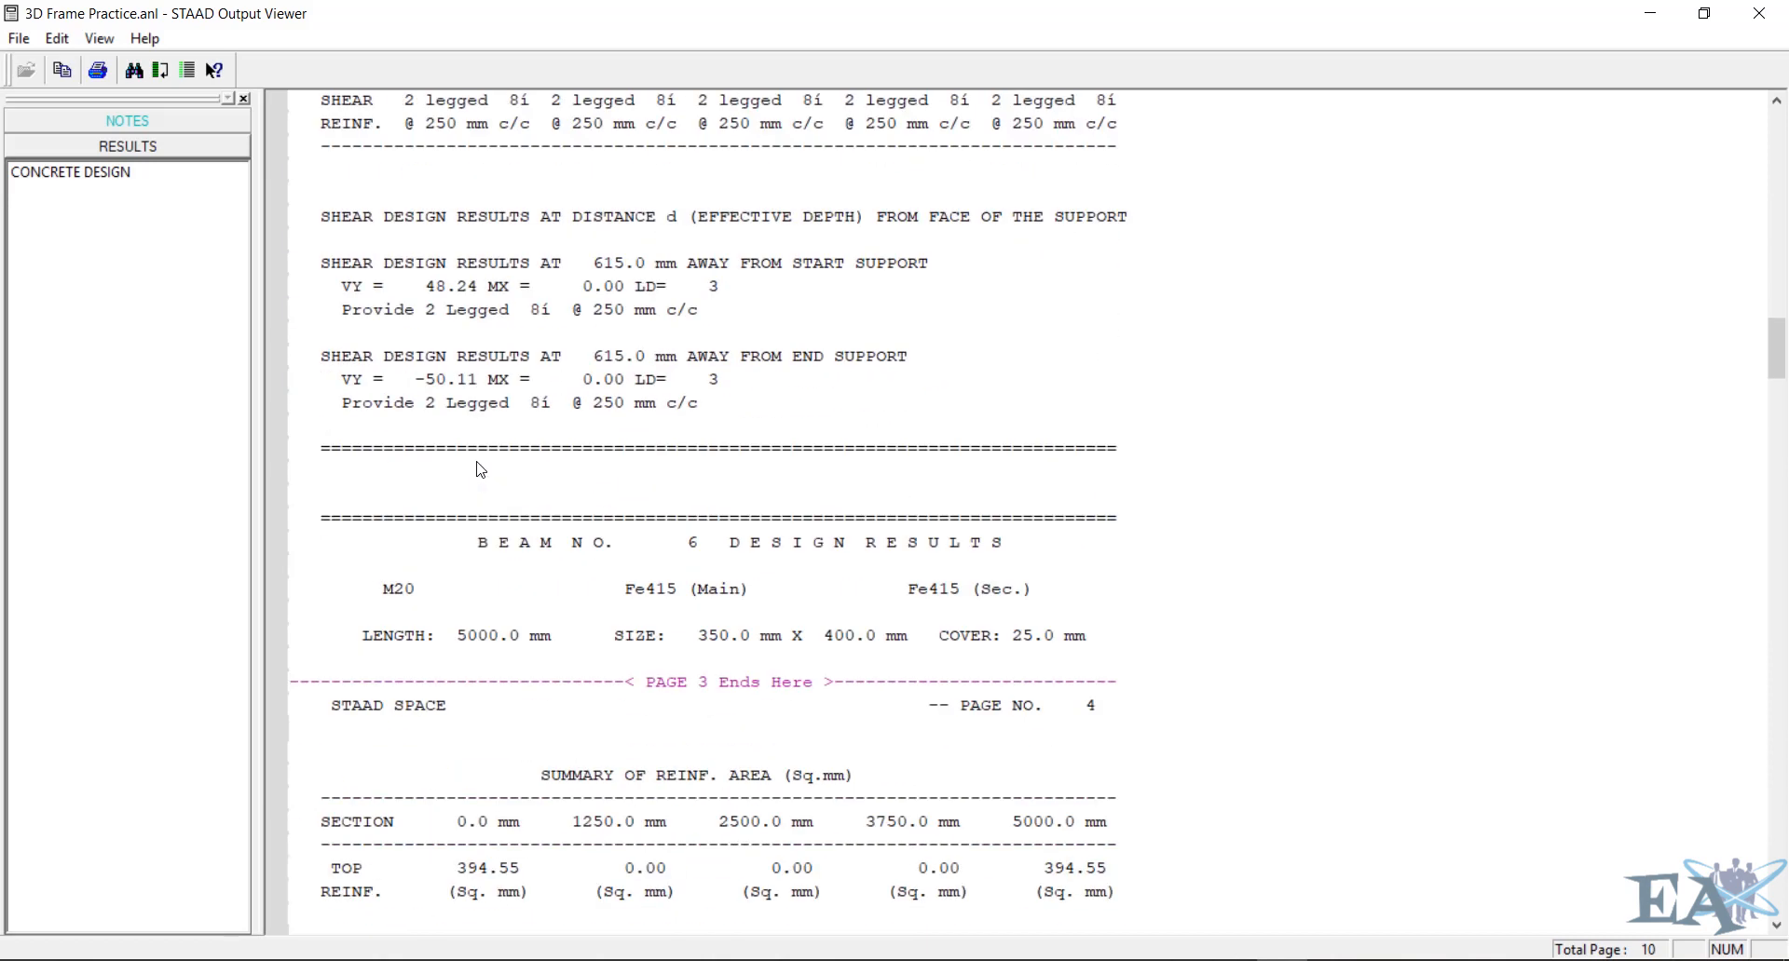
{"action": "scroll", "coordinate": [479, 469], "scroll_direction": "down", "scroll_amount": 3}
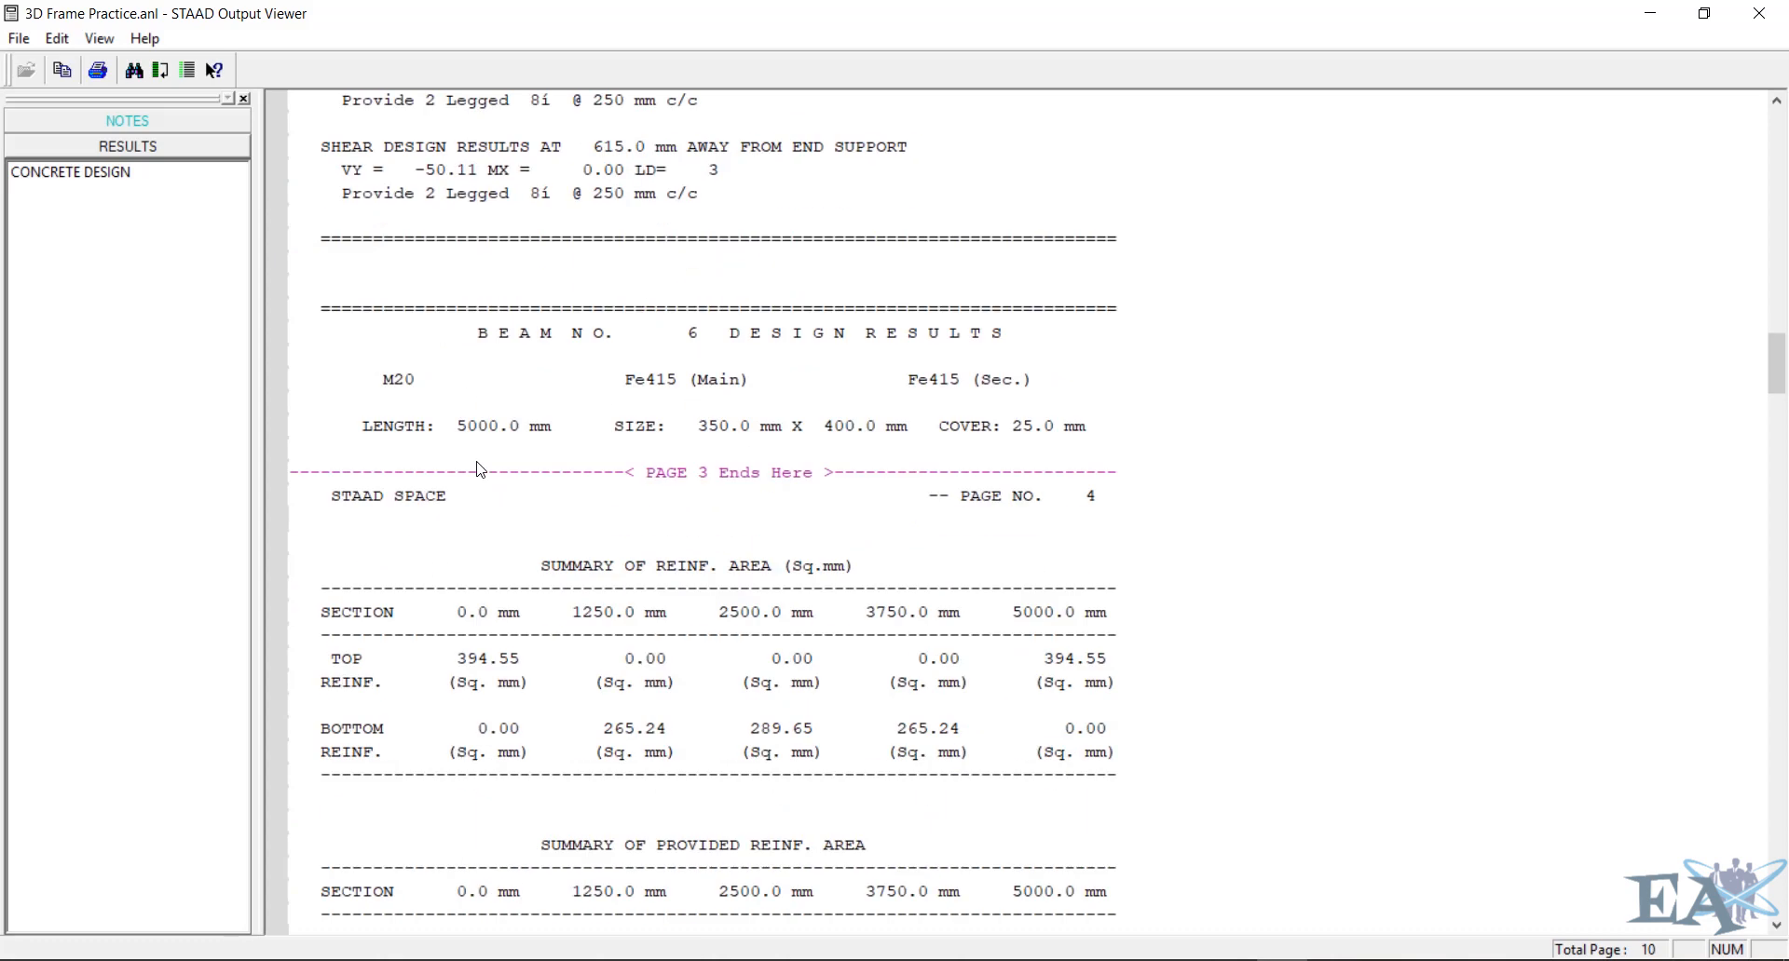
{"action": "scroll", "coordinate": [479, 469], "scroll_direction": "down", "scroll_amount": 20}
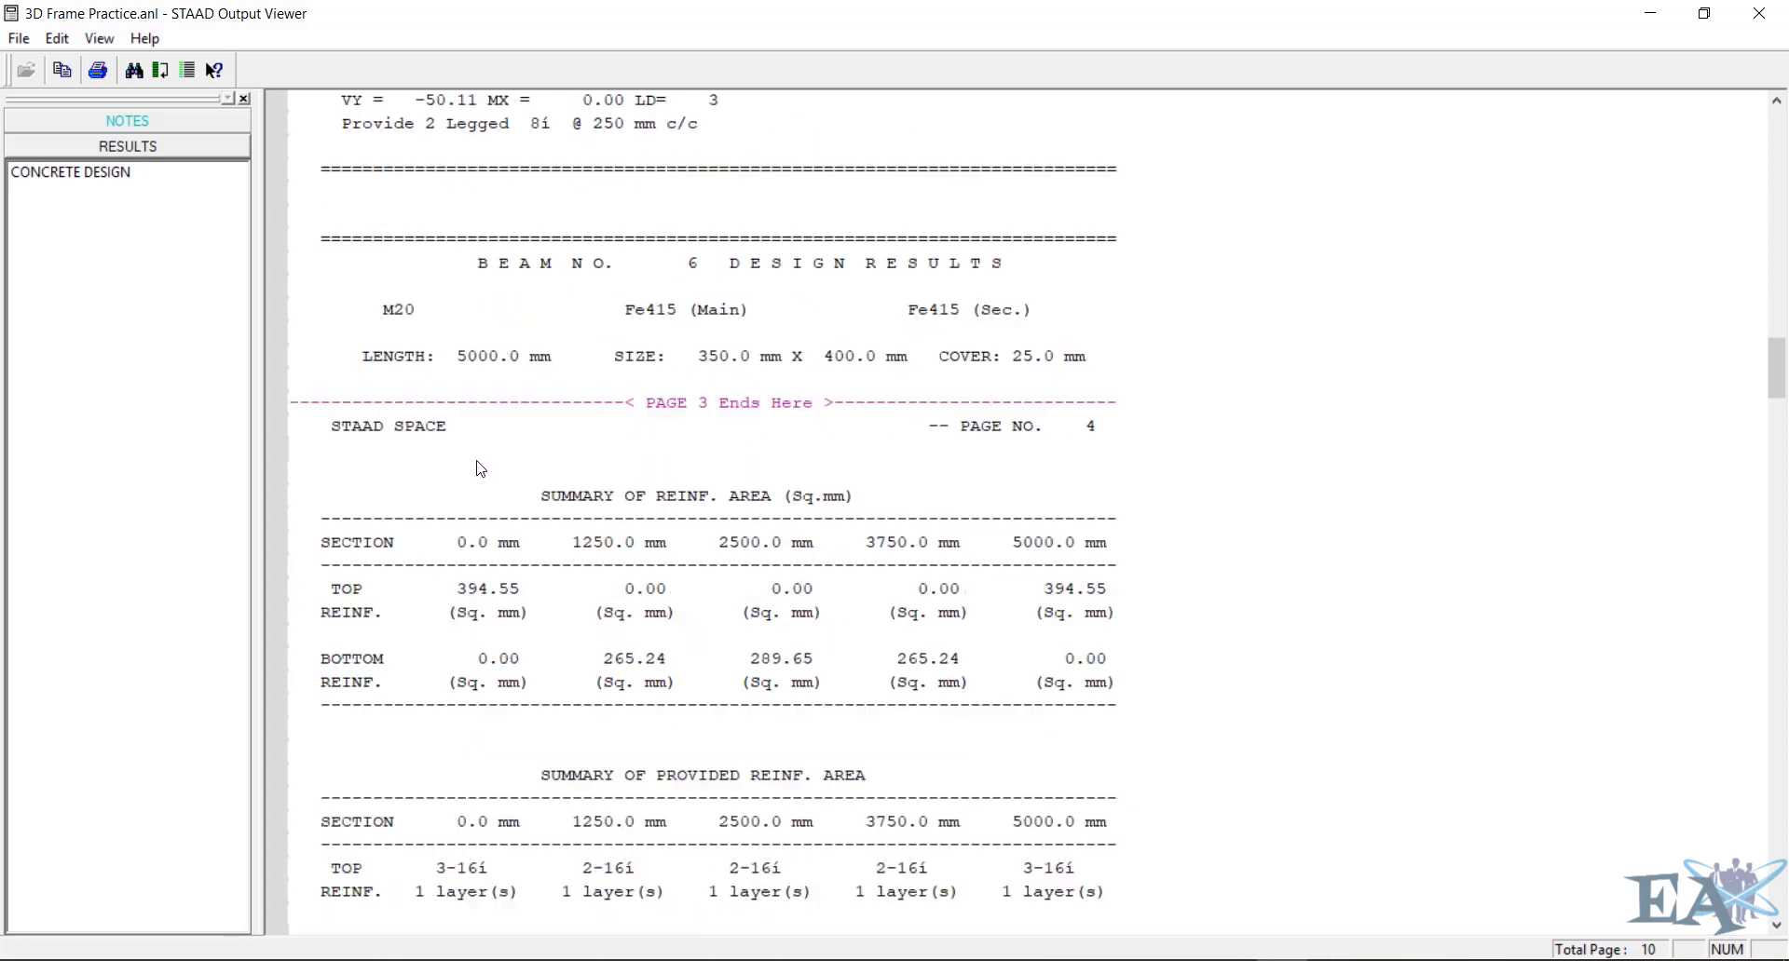
{"action": "scroll", "coordinate": [478, 469], "scroll_direction": "down", "scroll_amount": 12}
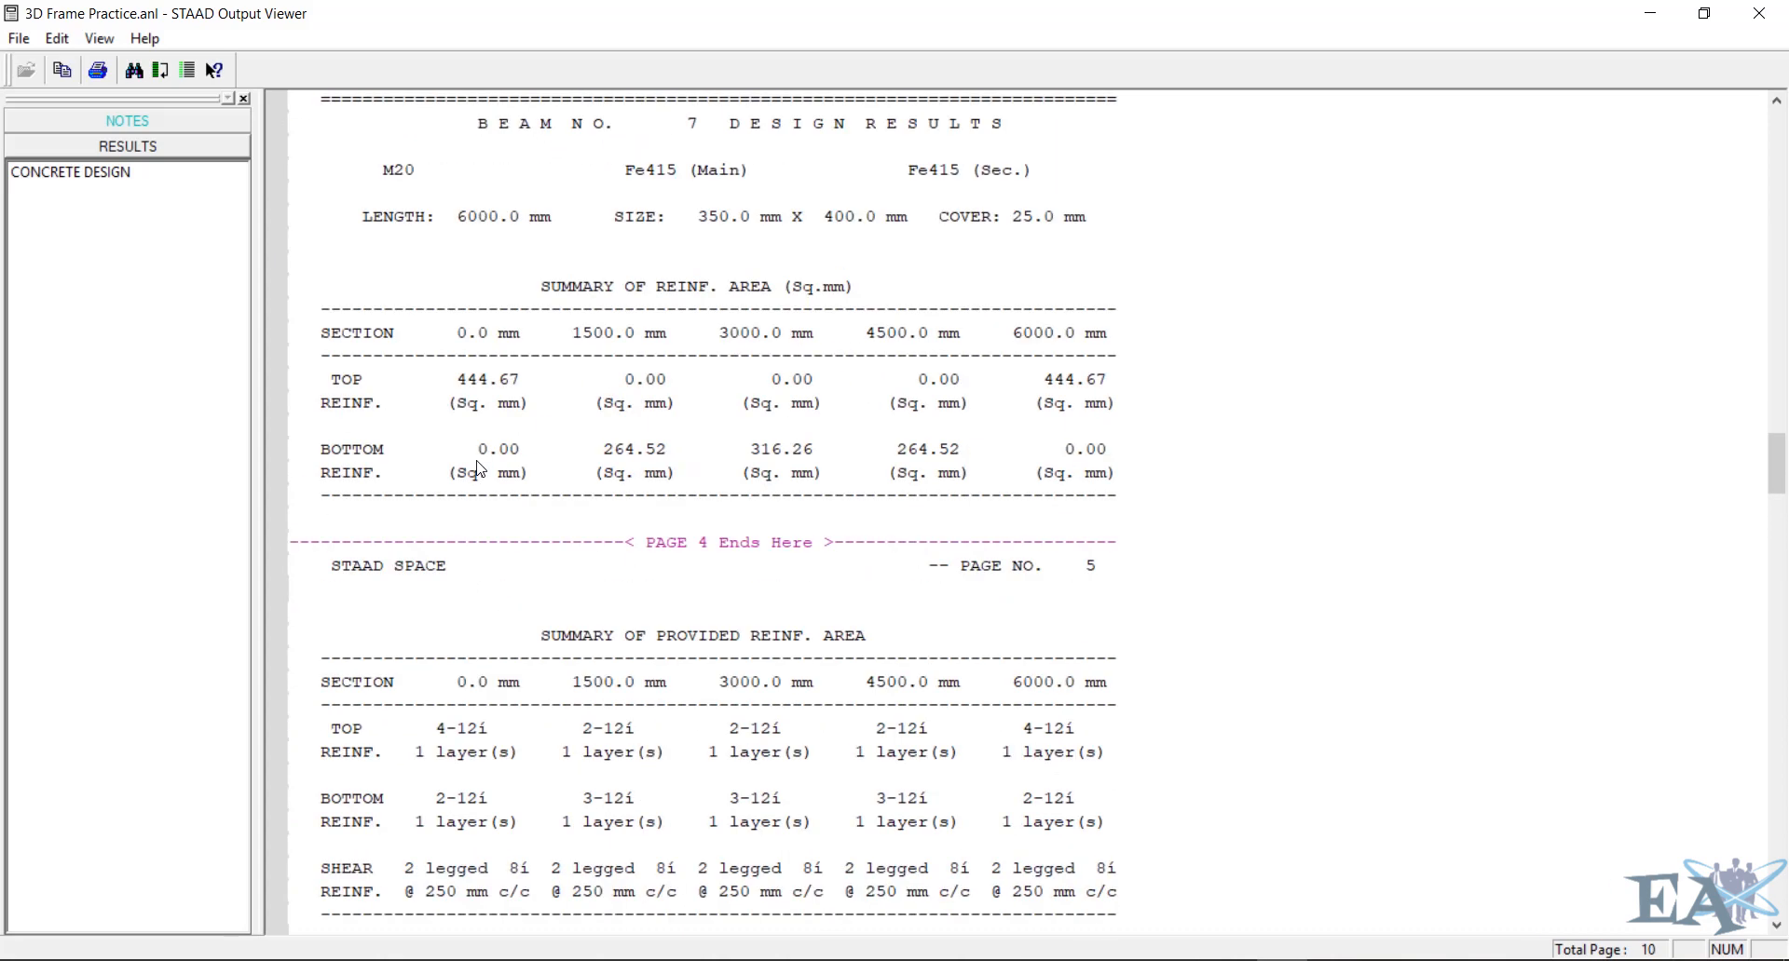
{"action": "scroll", "coordinate": [479, 469], "scroll_direction": "down", "scroll_amount": 10}
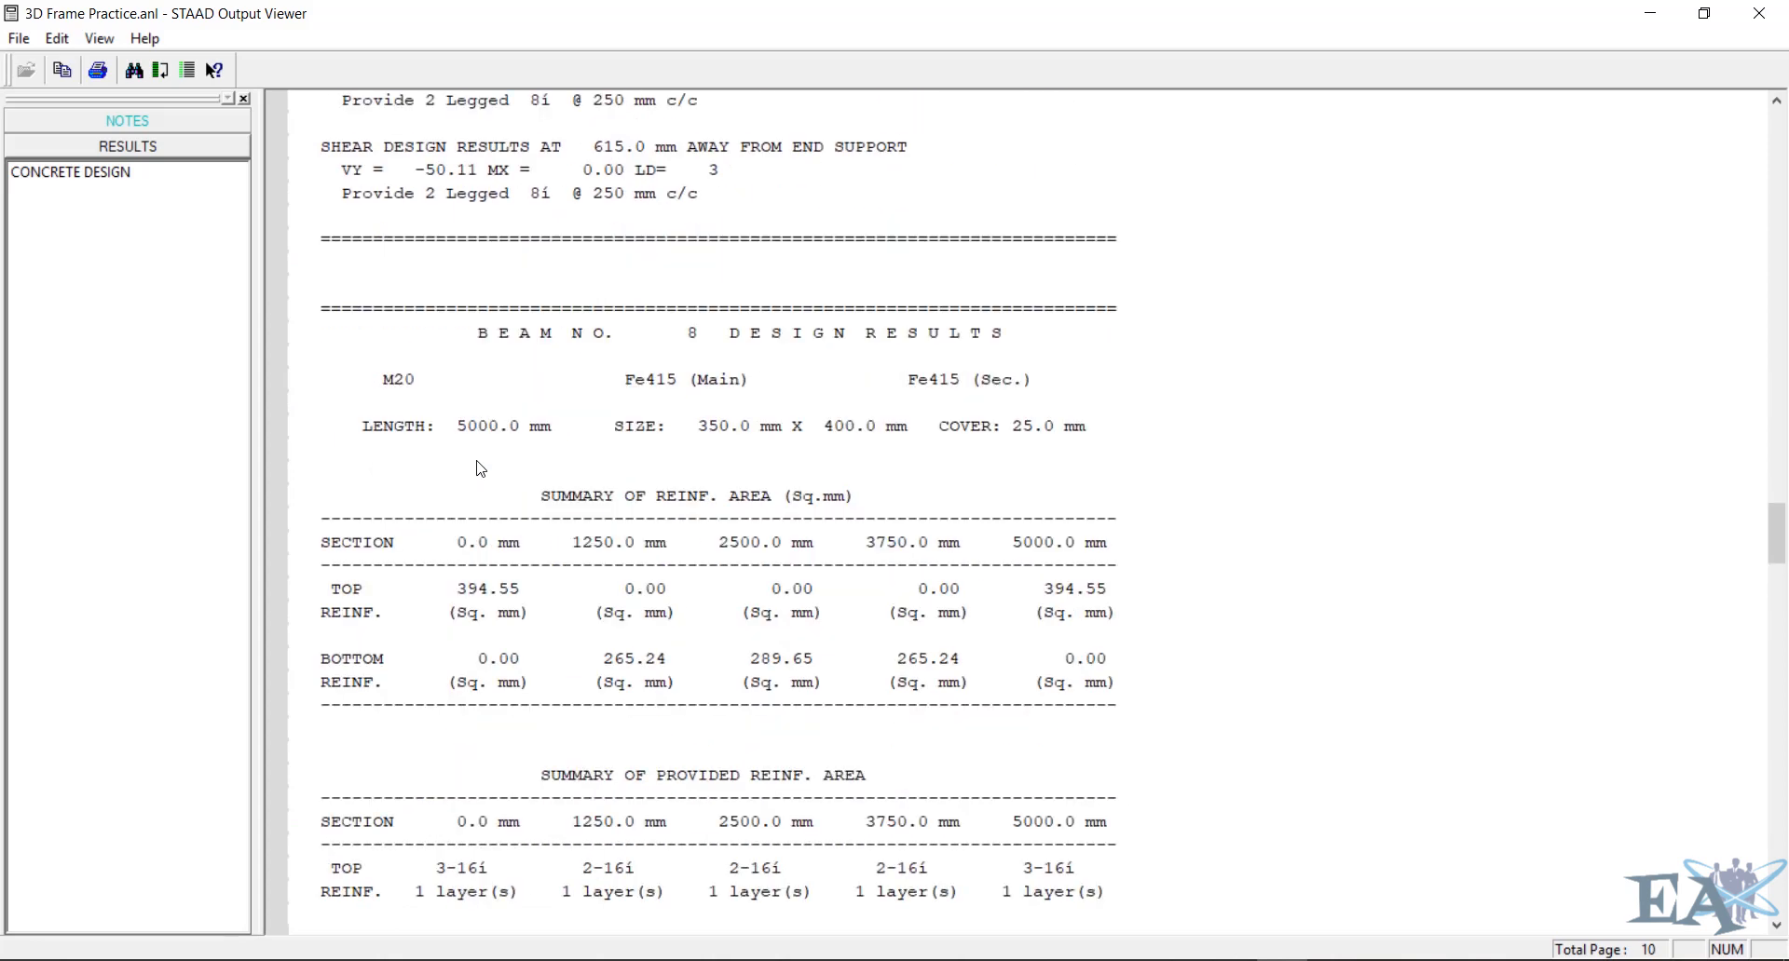
{"action": "scroll", "coordinate": [479, 468], "scroll_direction": "down", "scroll_amount": 4}
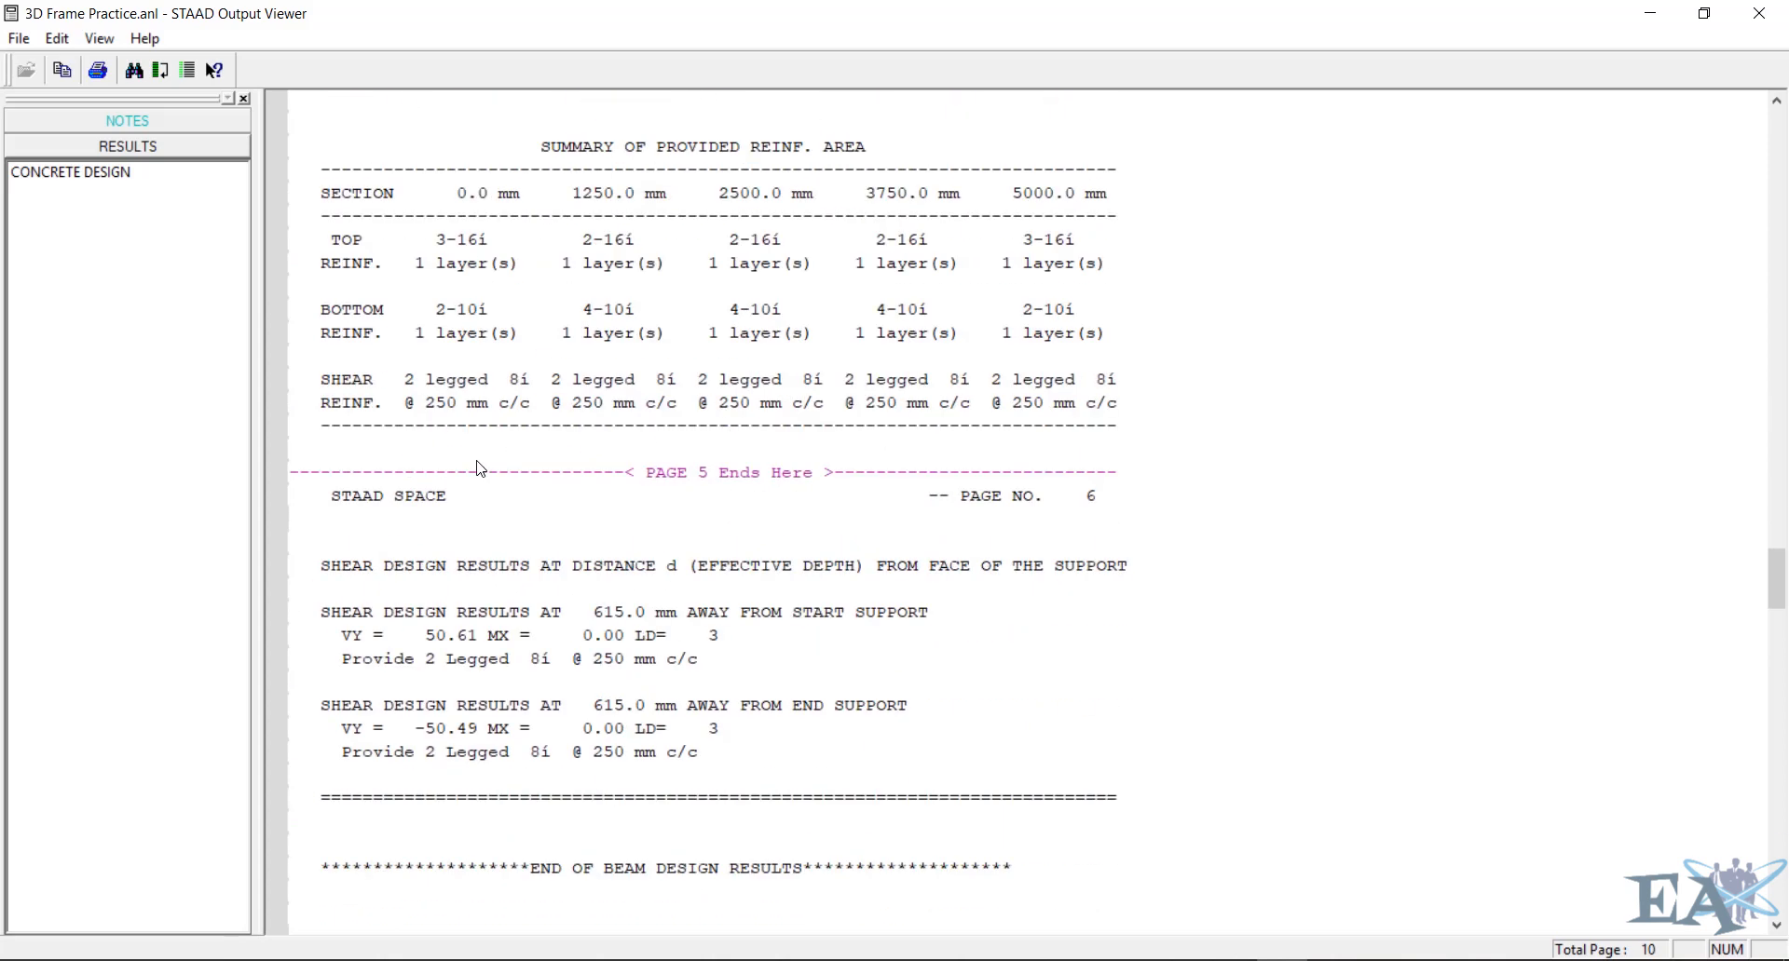
Examine the design results of columns 1 to 4 and the concrete take-off, and close the output viewer
{"action": "scroll", "coordinate": [479, 468], "scroll_direction": "down", "scroll_amount": 12}
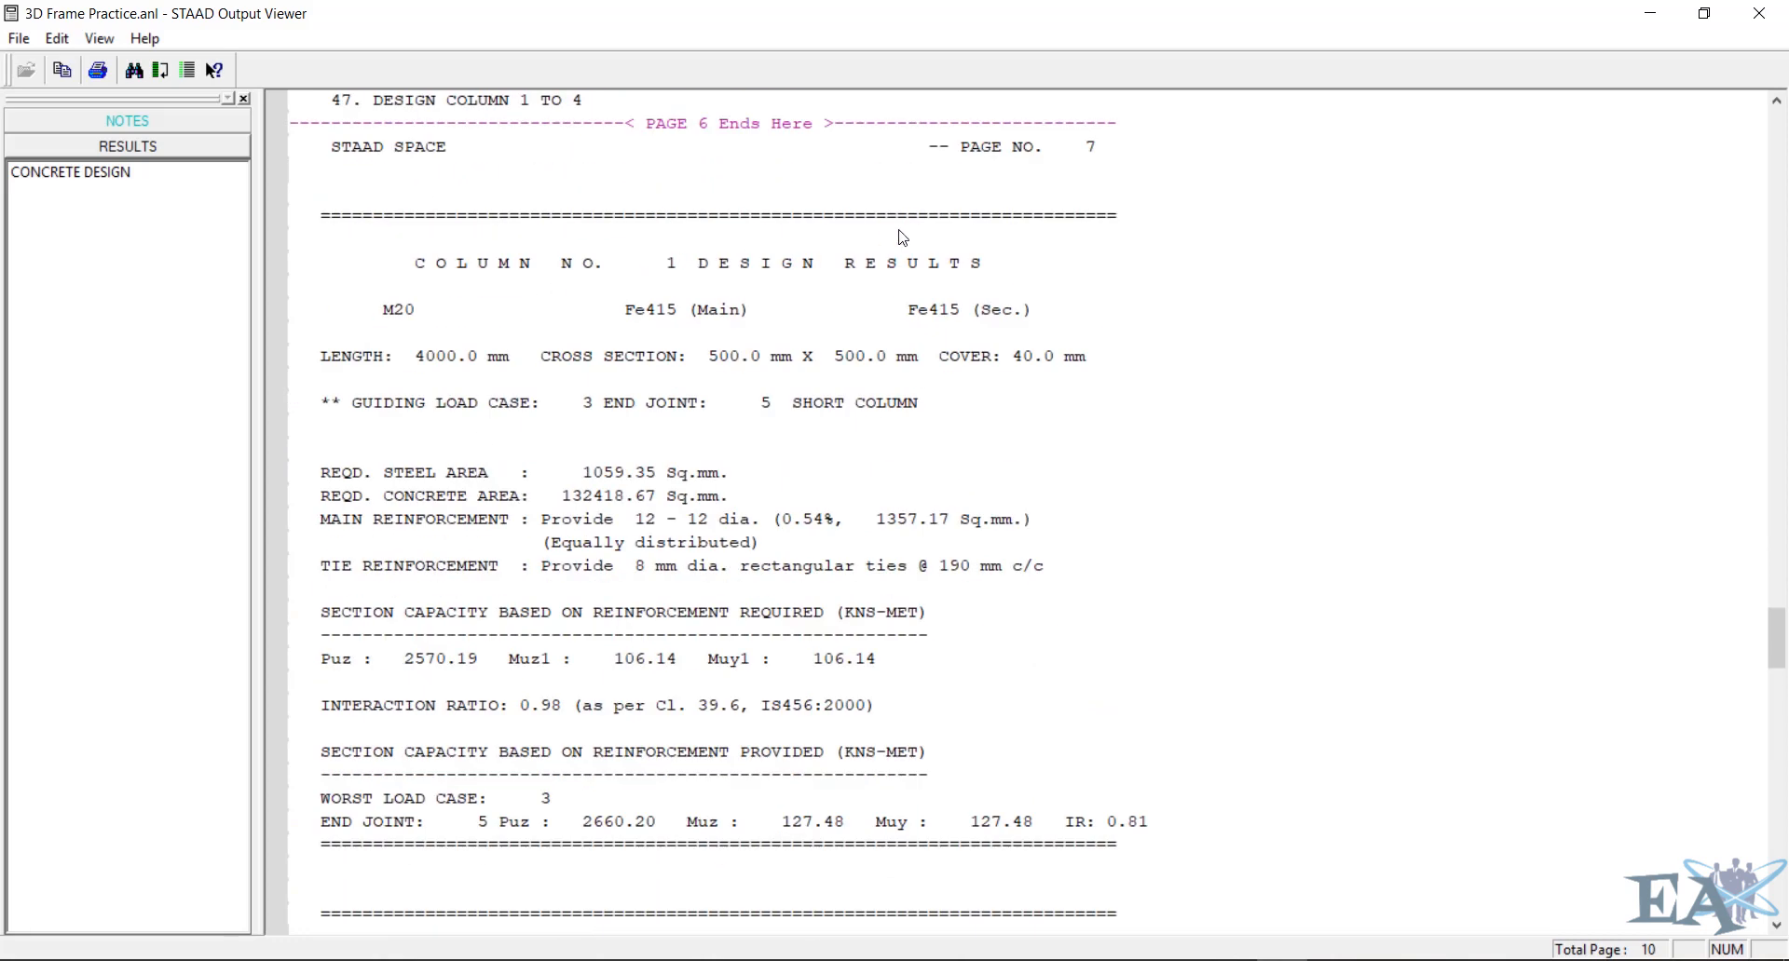
{"action": "scroll", "coordinate": [499, 456], "scroll_direction": "down", "scroll_amount": 2}
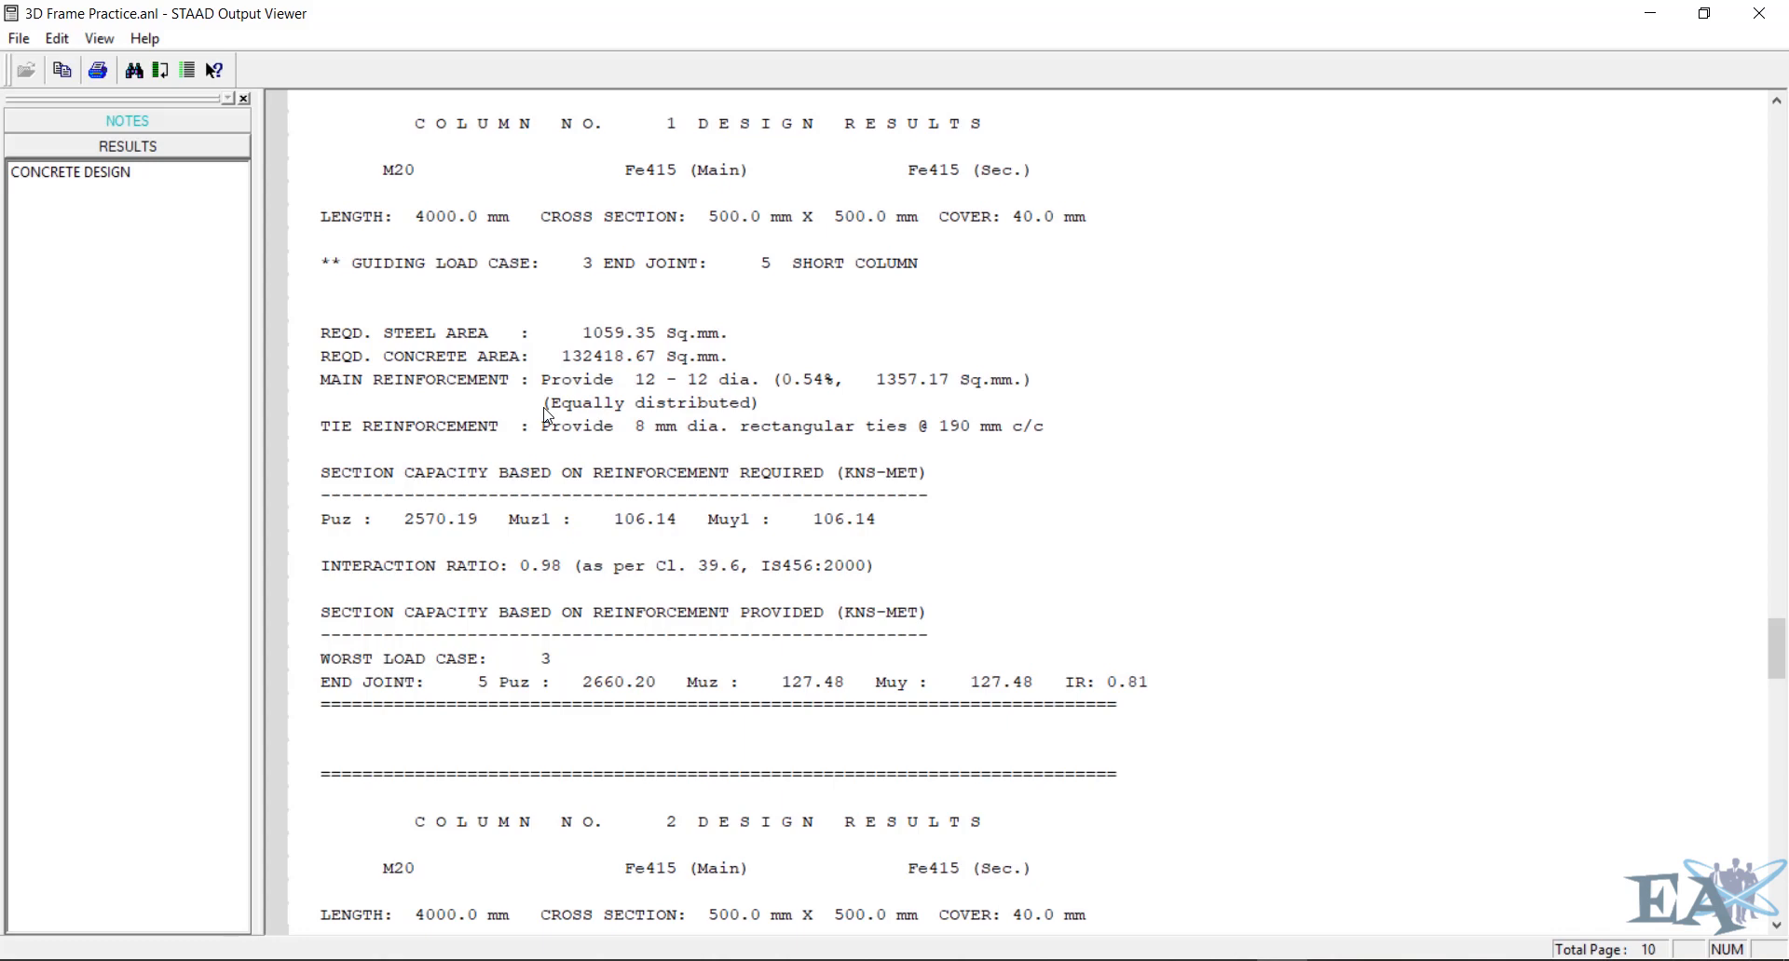
{"action": "scroll", "coordinate": [546, 415], "scroll_direction": "down", "scroll_amount": 20}
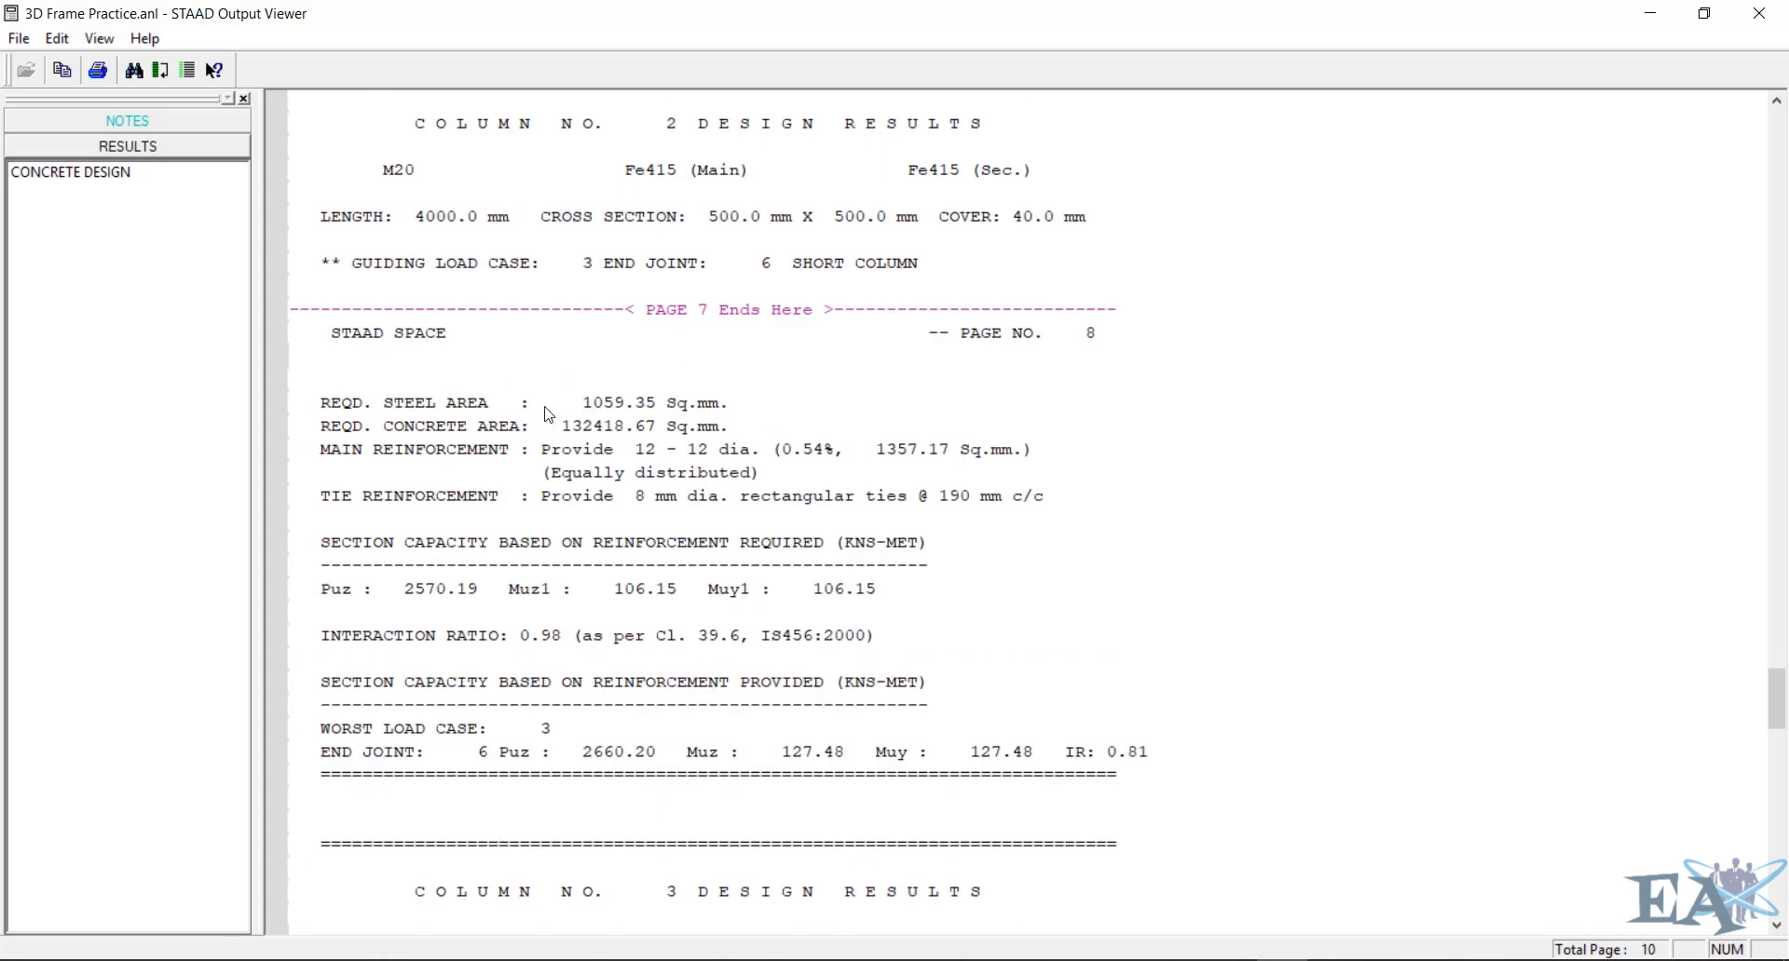
{"action": "scroll", "coordinate": [547, 413], "scroll_direction": "down", "scroll_amount": 19}
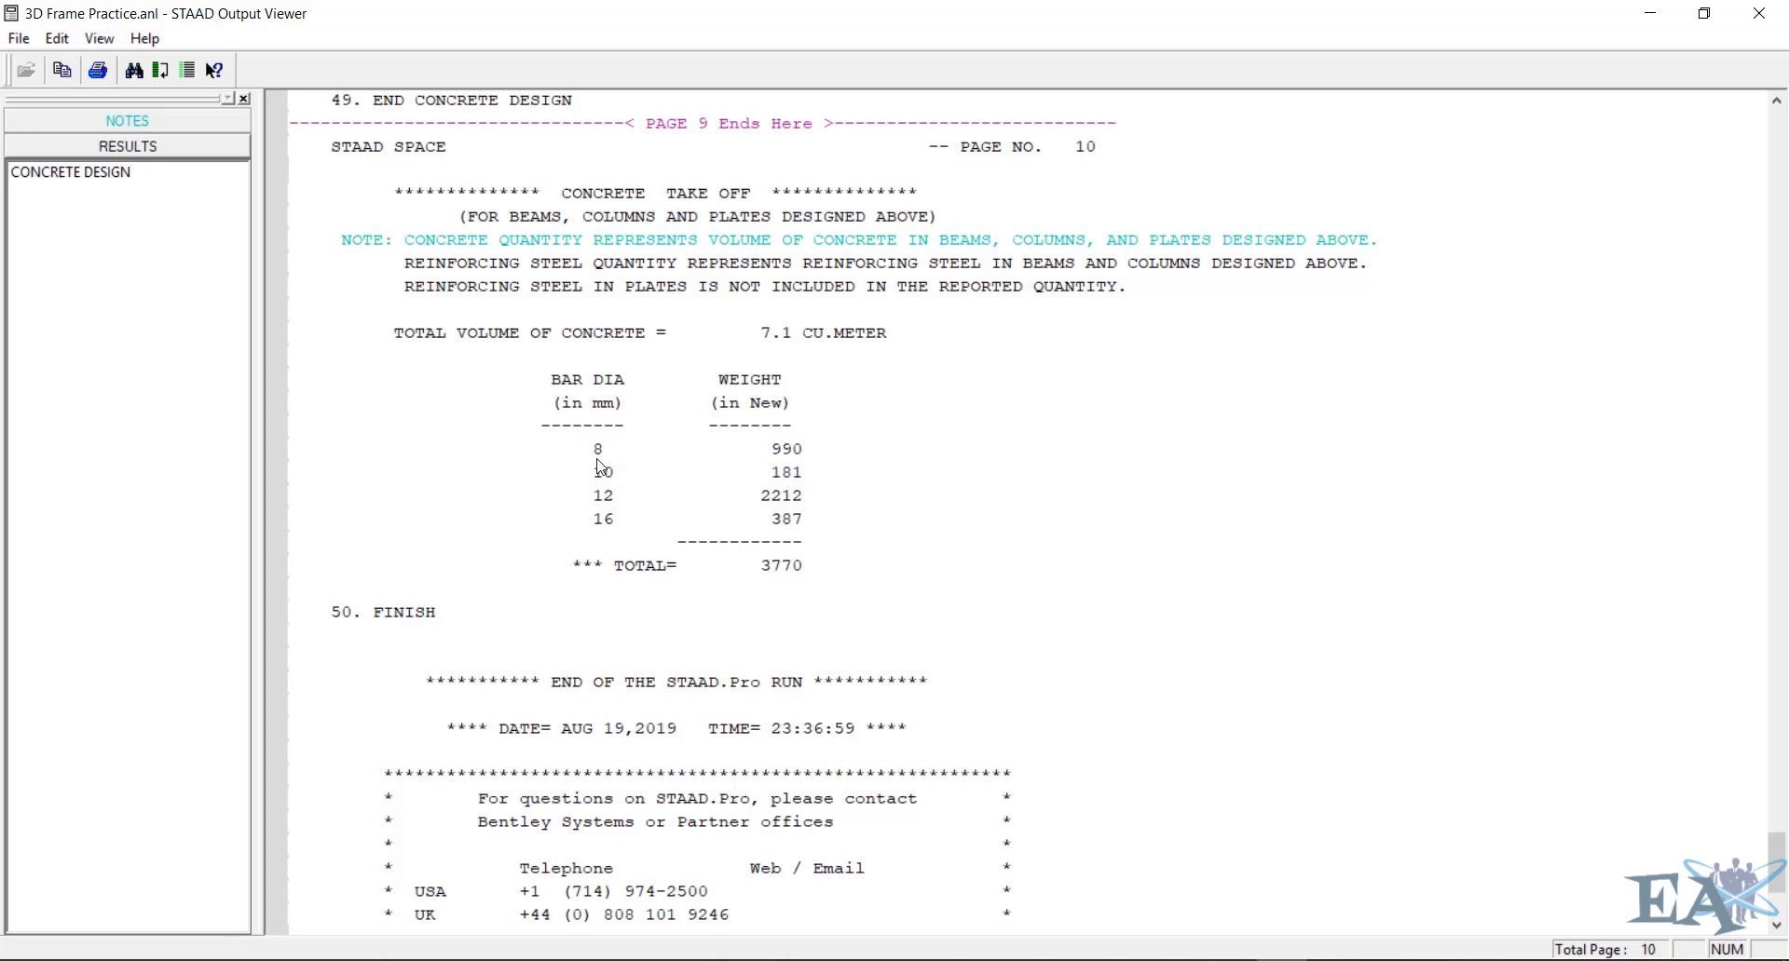
{"action": "left_click", "coordinate": [1755, 15]}
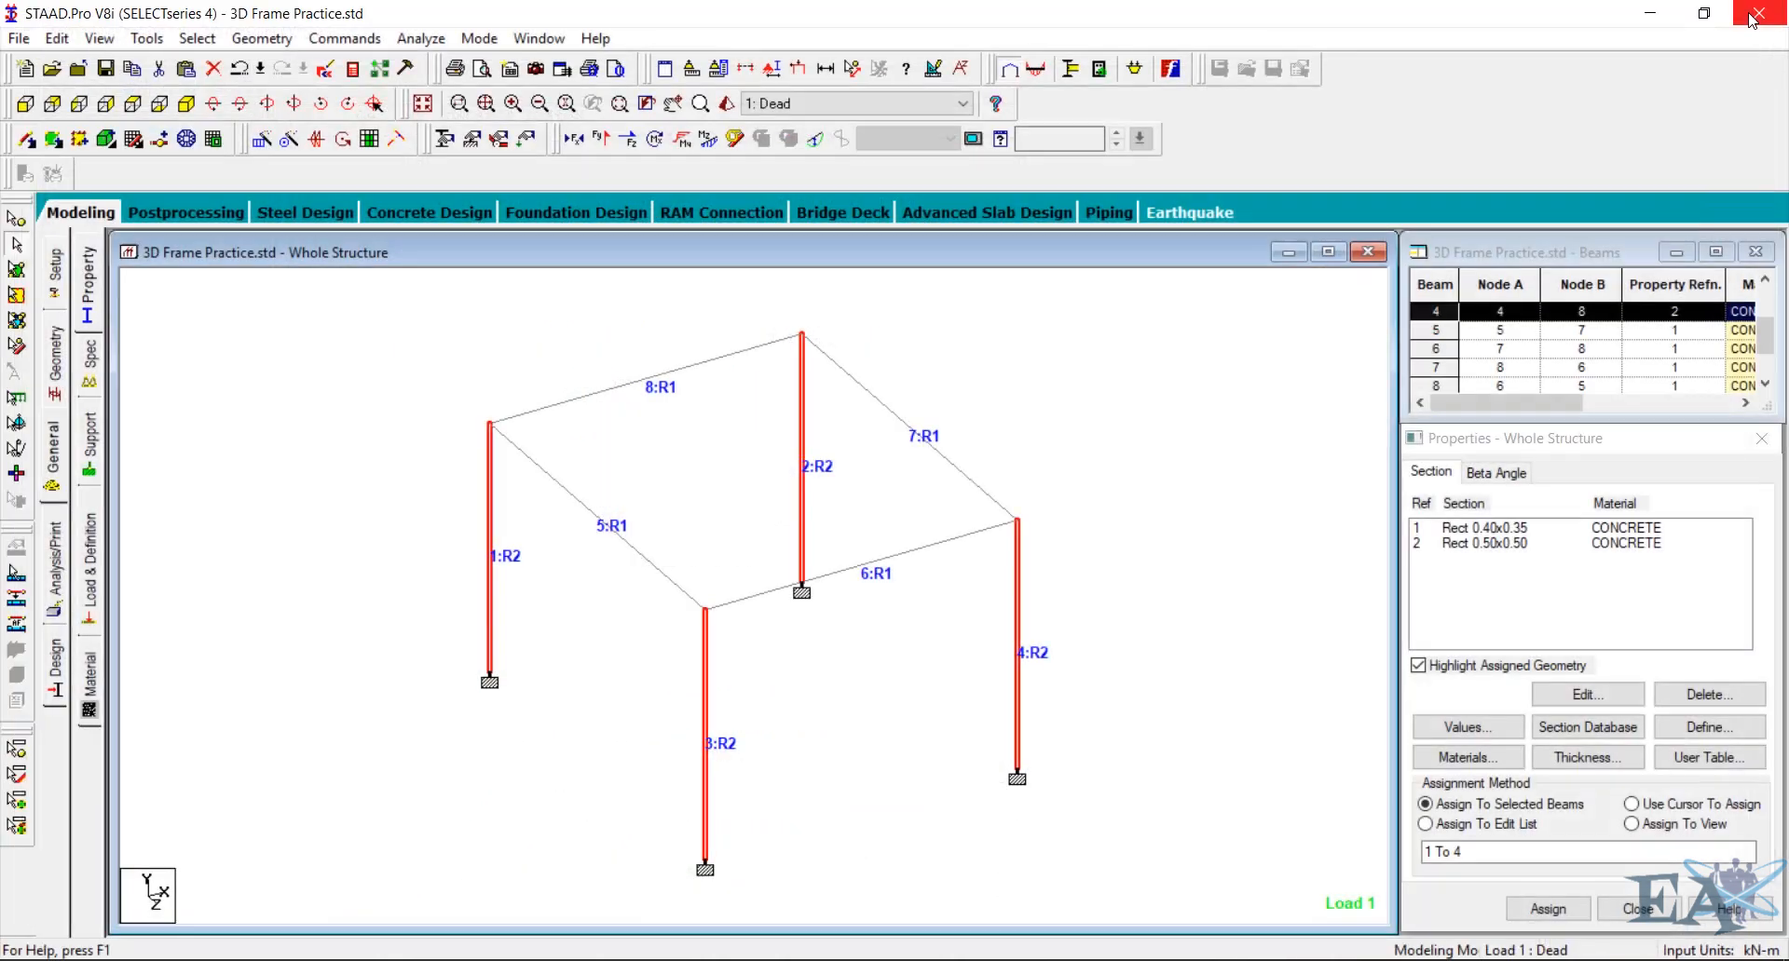
Enter postprocessing with the Dead, Live and 1.5 (DL+LL) load cases and show the support reactions in a maximized structure view
{"action": "left_click", "coordinate": [214, 223]}
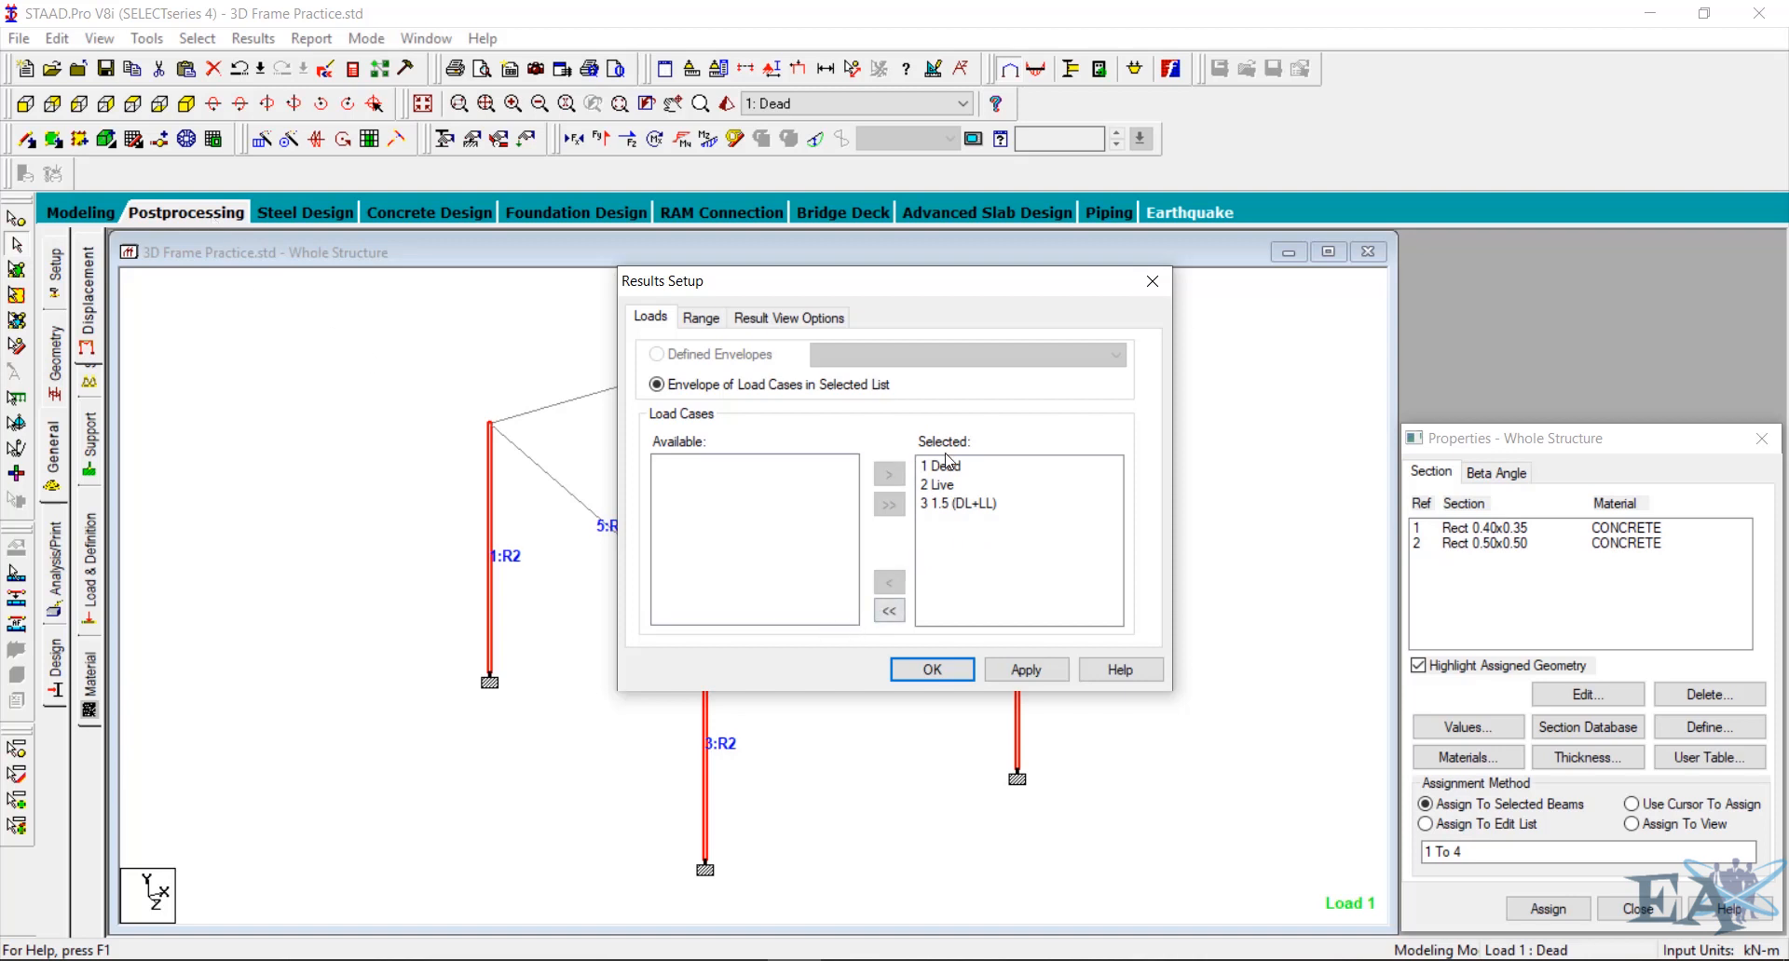
{"action": "left_click", "coordinate": [944, 672]}
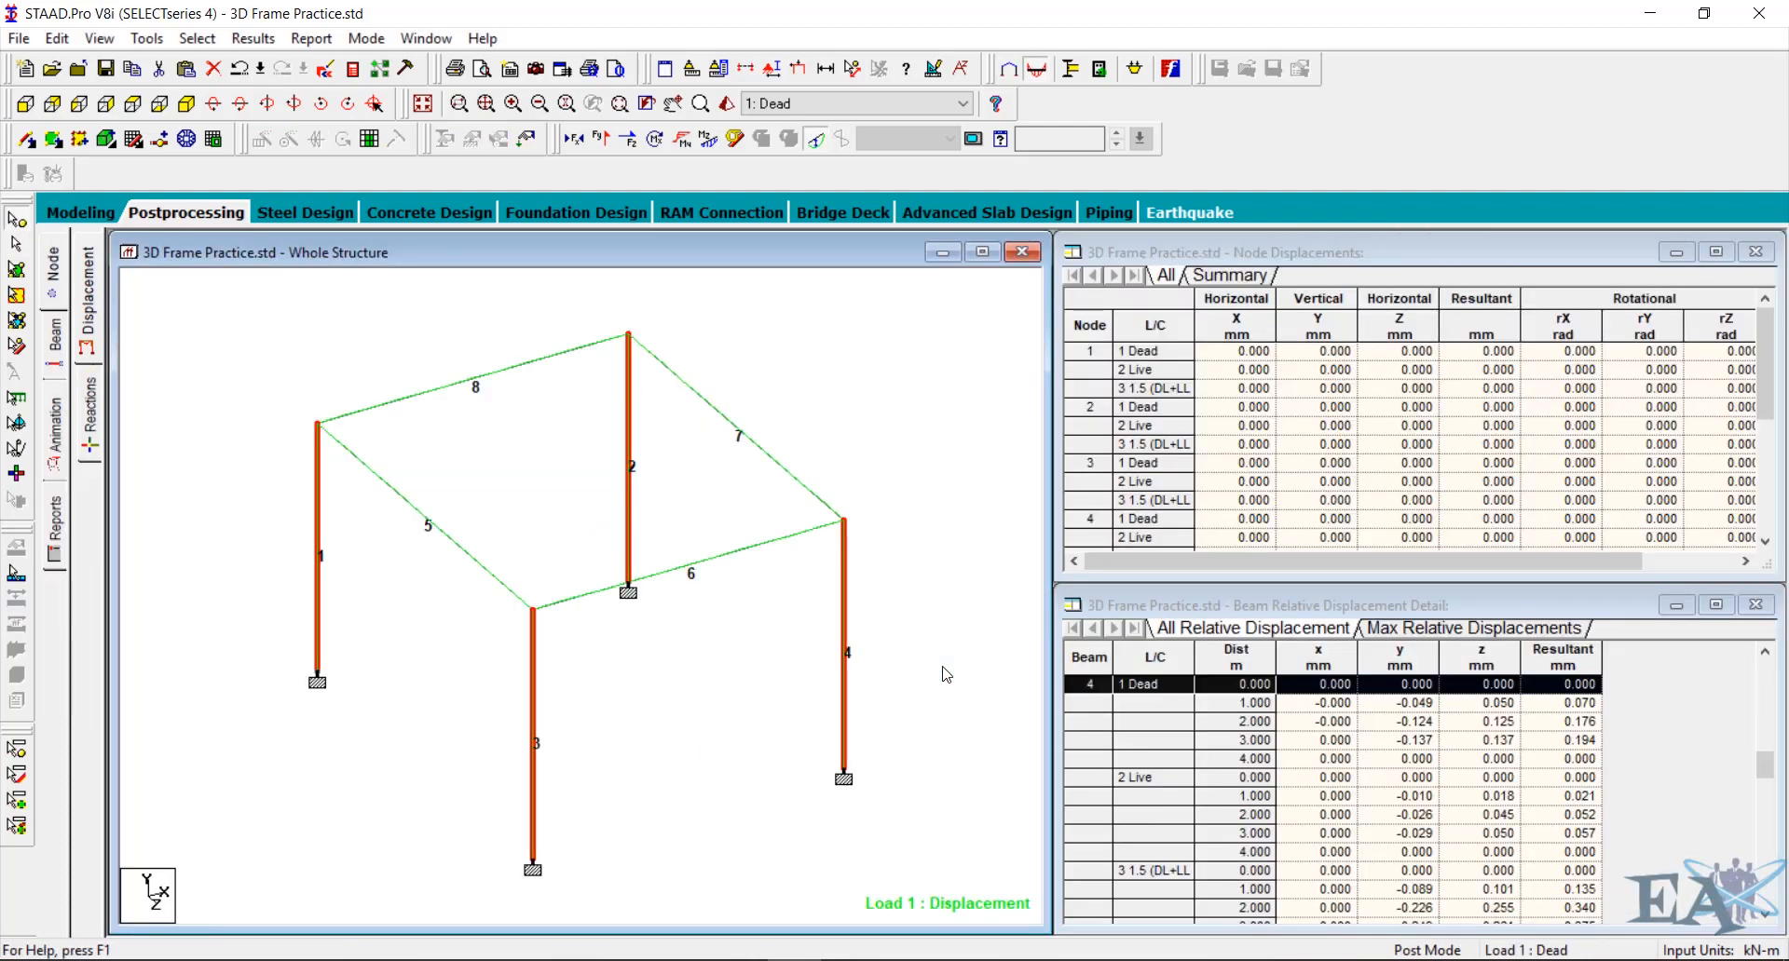
{"action": "left_click", "coordinate": [981, 253]}
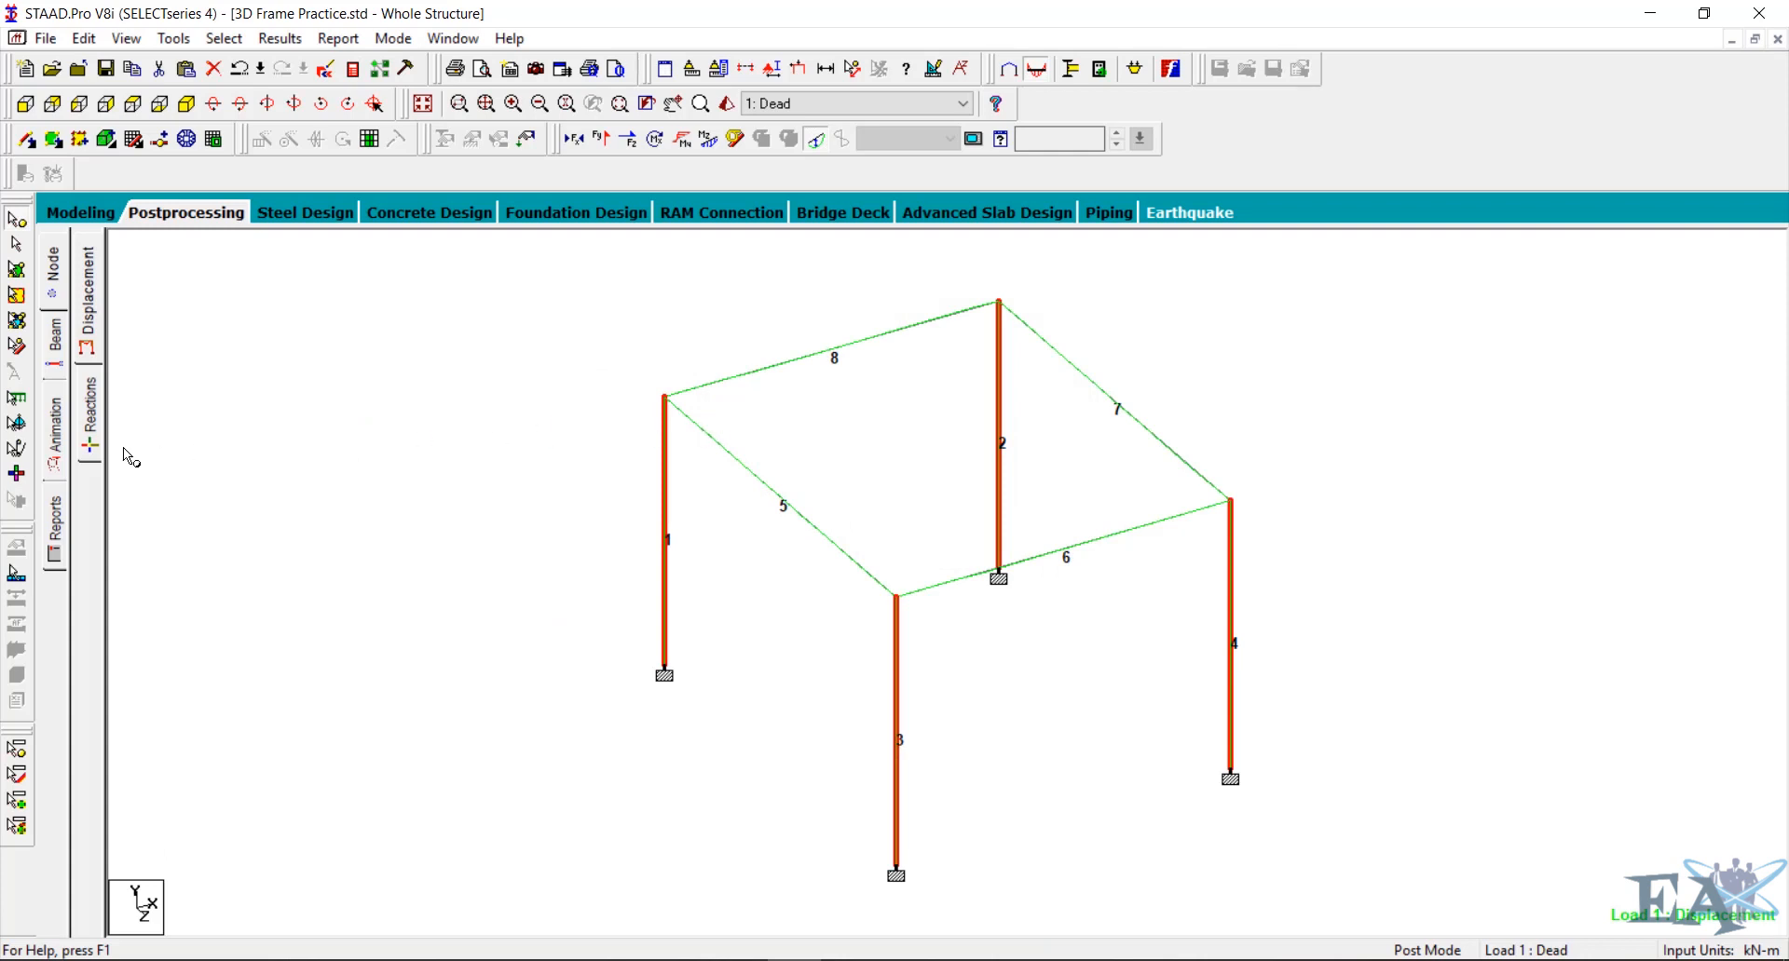
{"action": "left_click", "coordinate": [86, 433]}
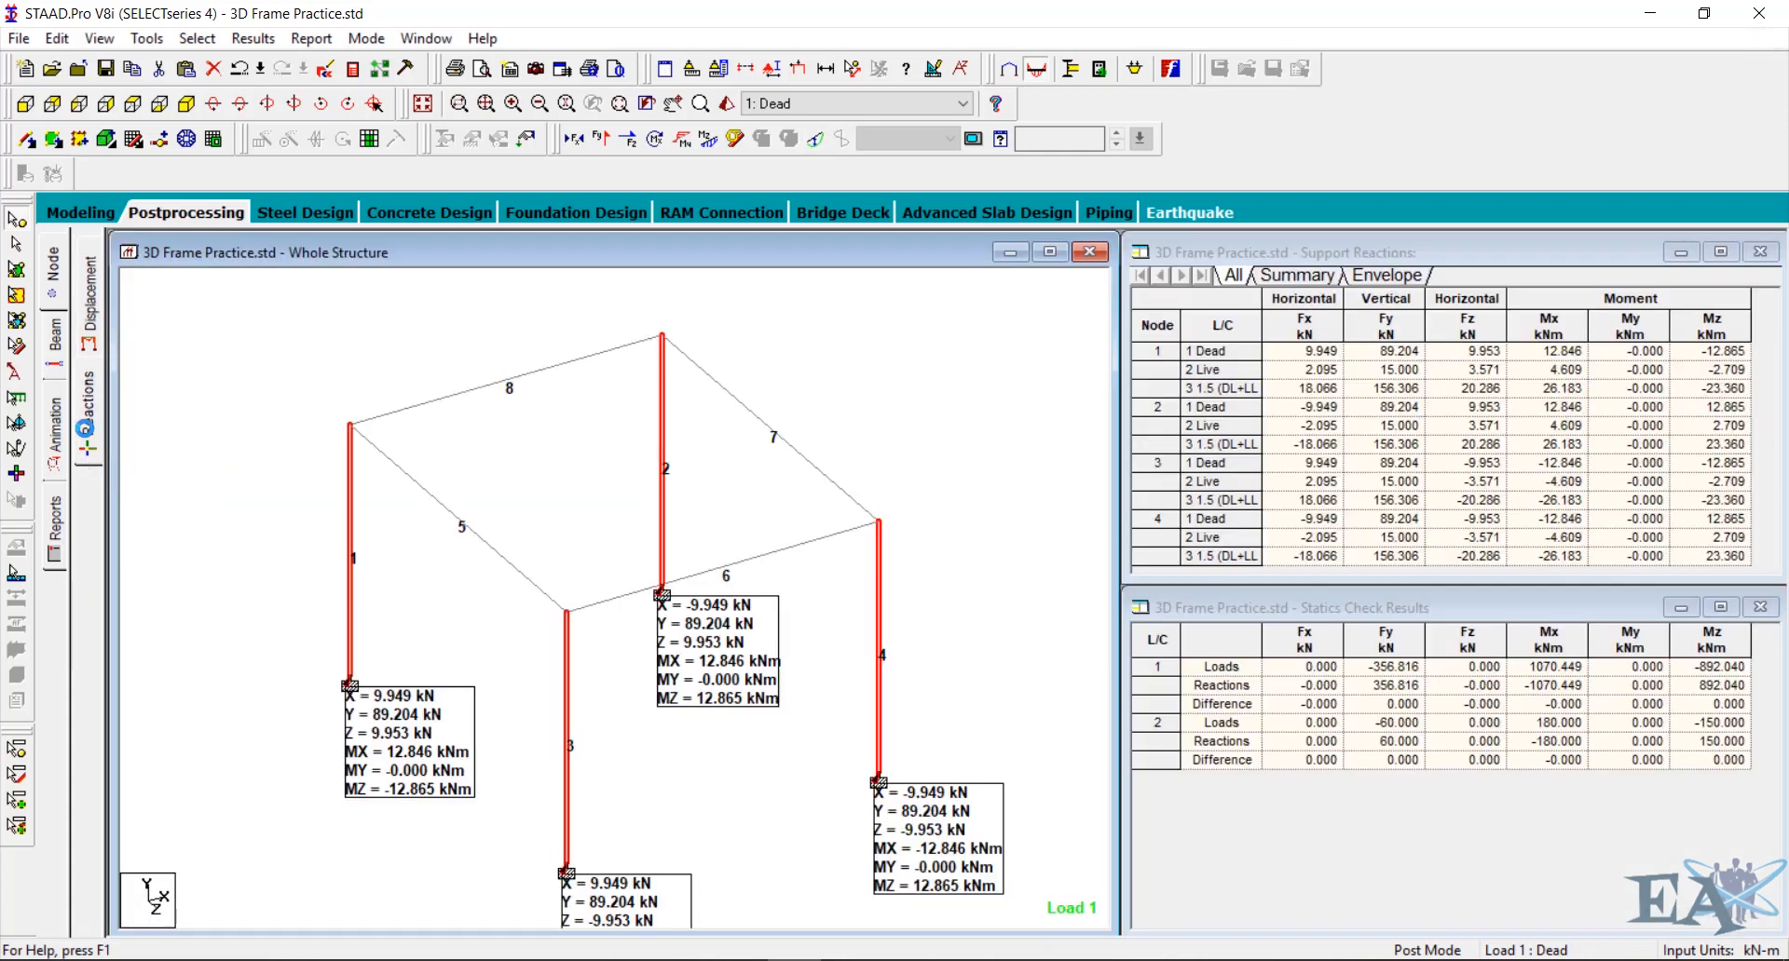
{"action": "left_click", "coordinate": [1049, 252]}
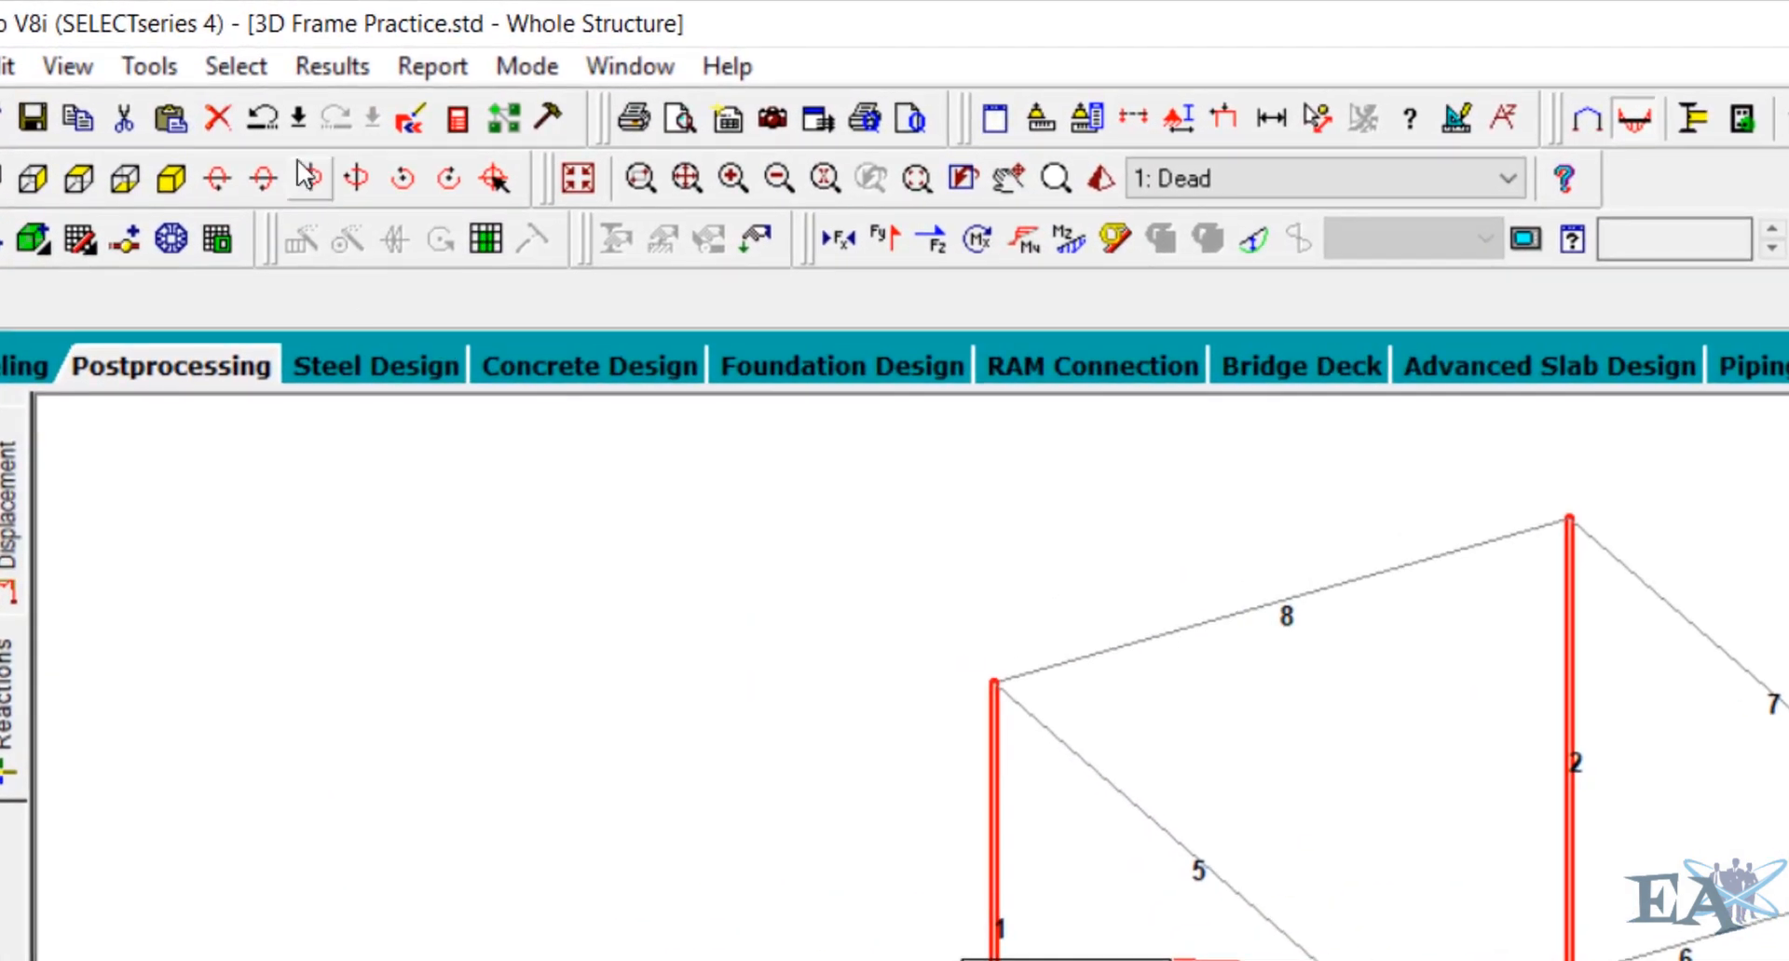
Limit the support reaction annotations to Global X, Global Y and Global rZ, apply them, and close the annotation settings
{"action": "left_click", "coordinate": [306, 67]}
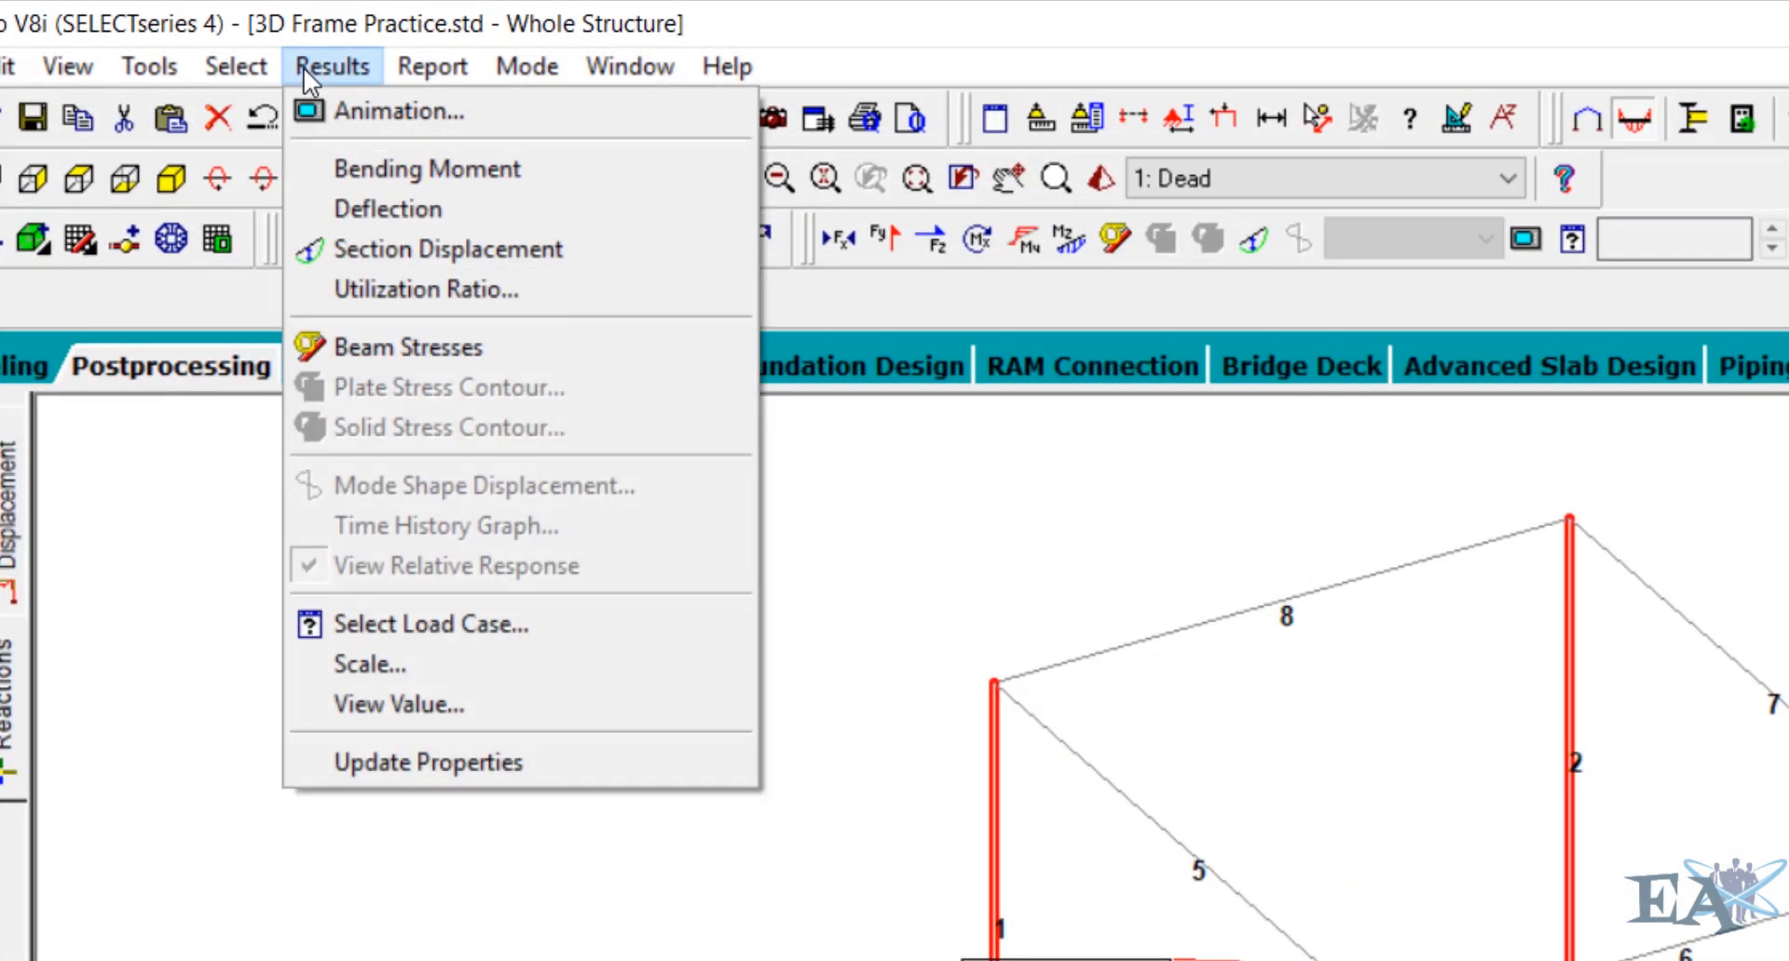
{"action": "left_click", "coordinate": [495, 701]}
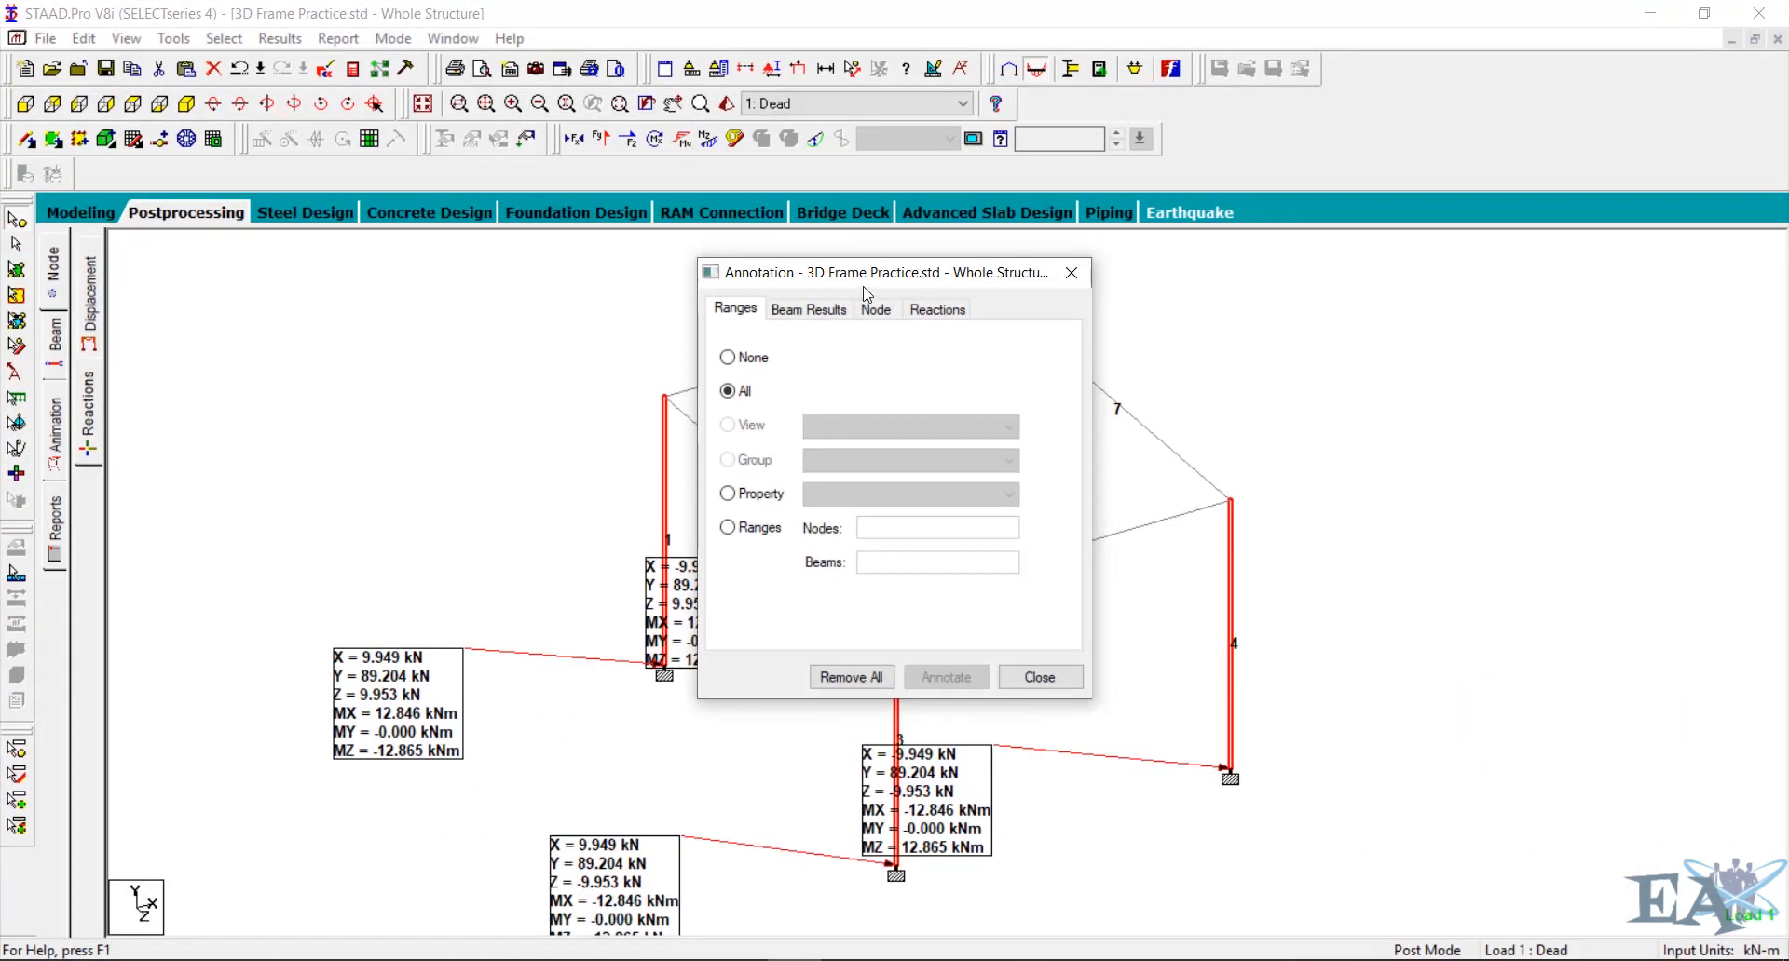
{"action": "left_click_drag", "start_coordinate": [1042, 348], "coordinate": [1721, 276]}
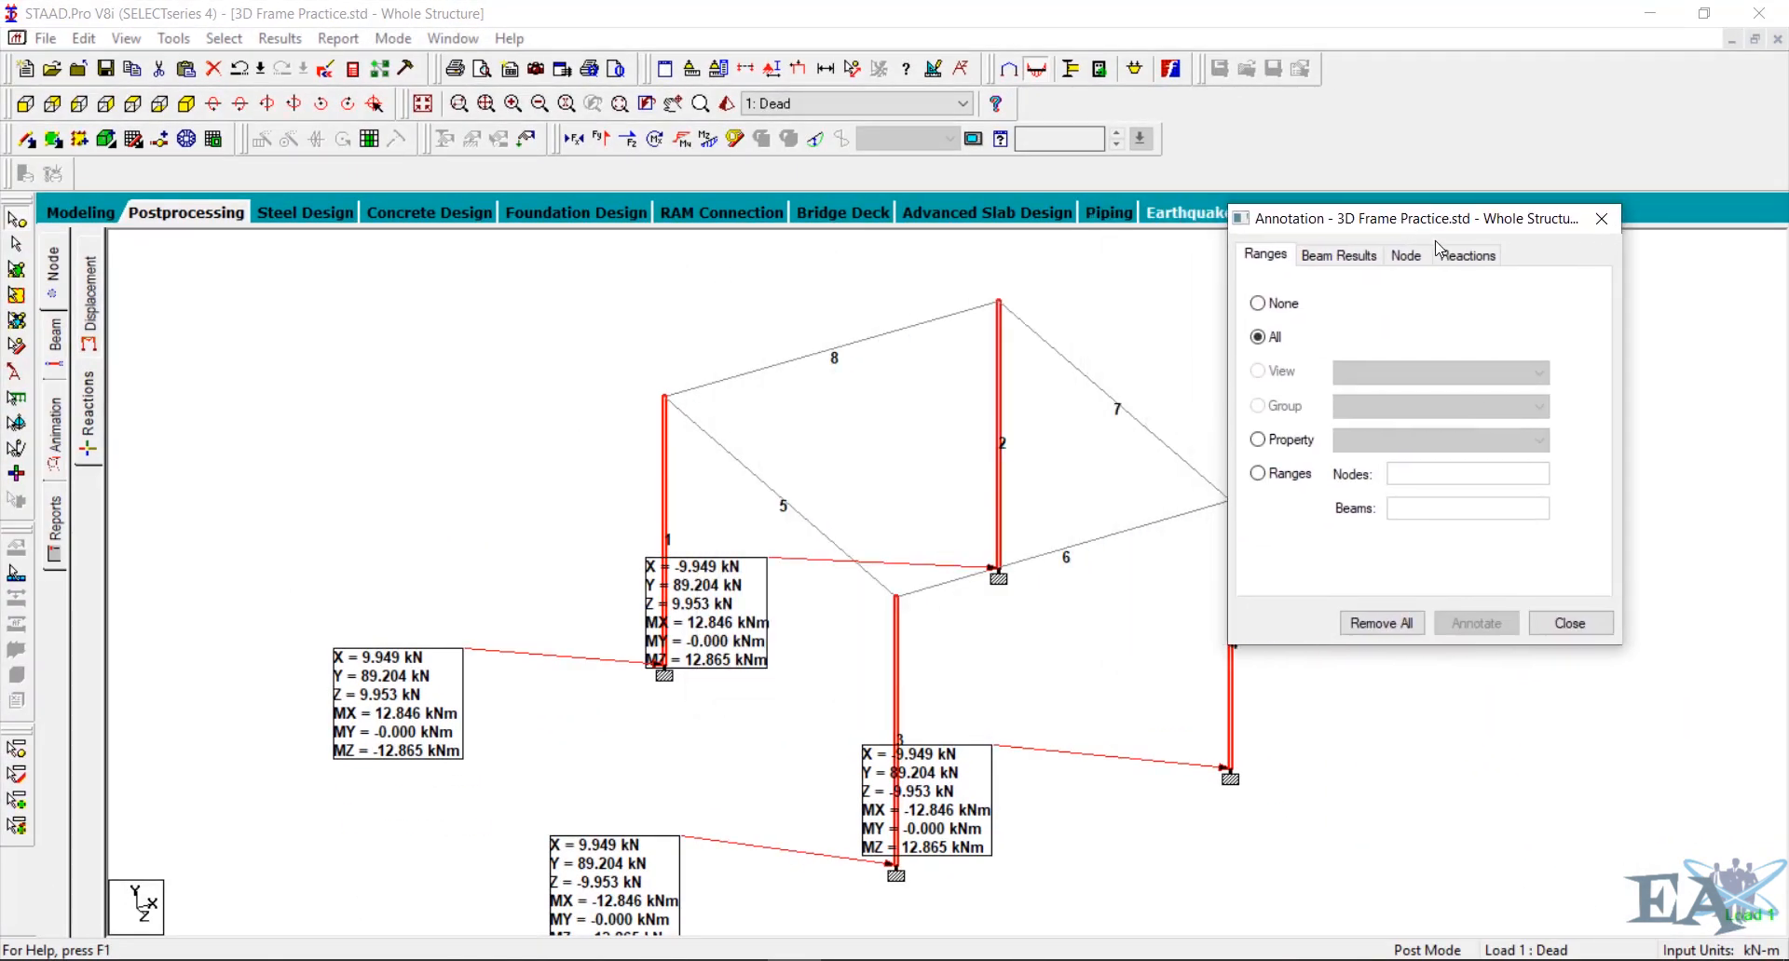
{"action": "left_click", "coordinate": [1487, 259]}
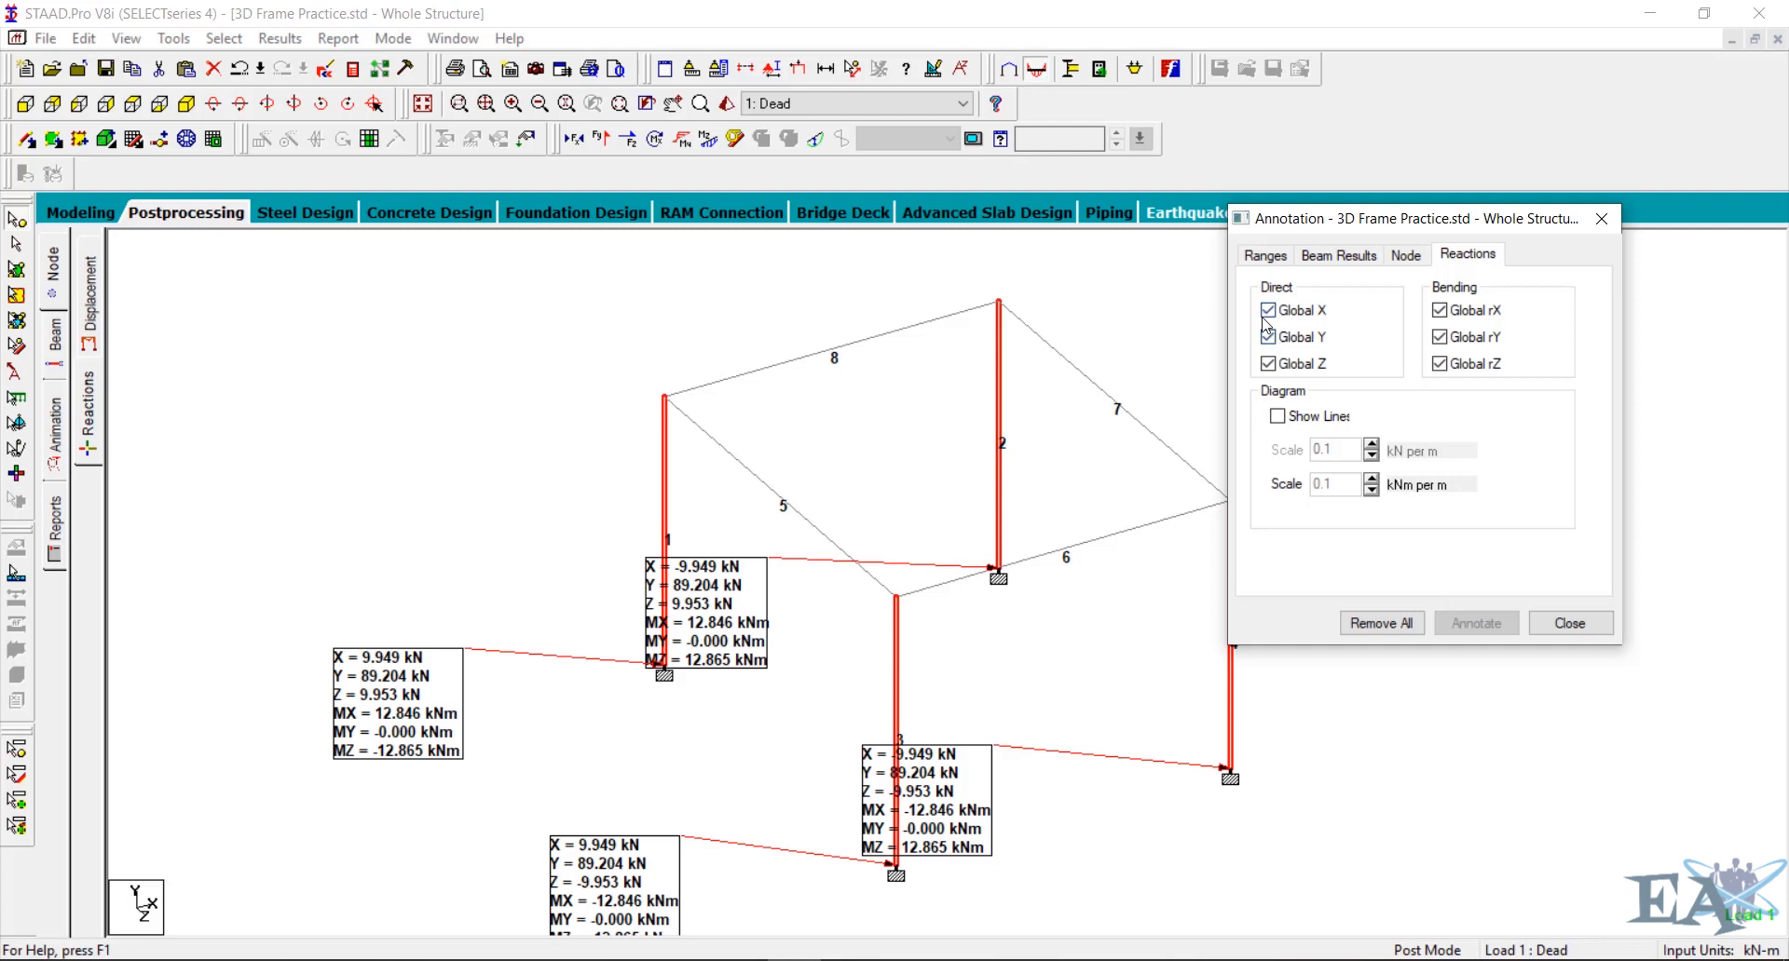
{"action": "left_click", "coordinate": [1270, 364]}
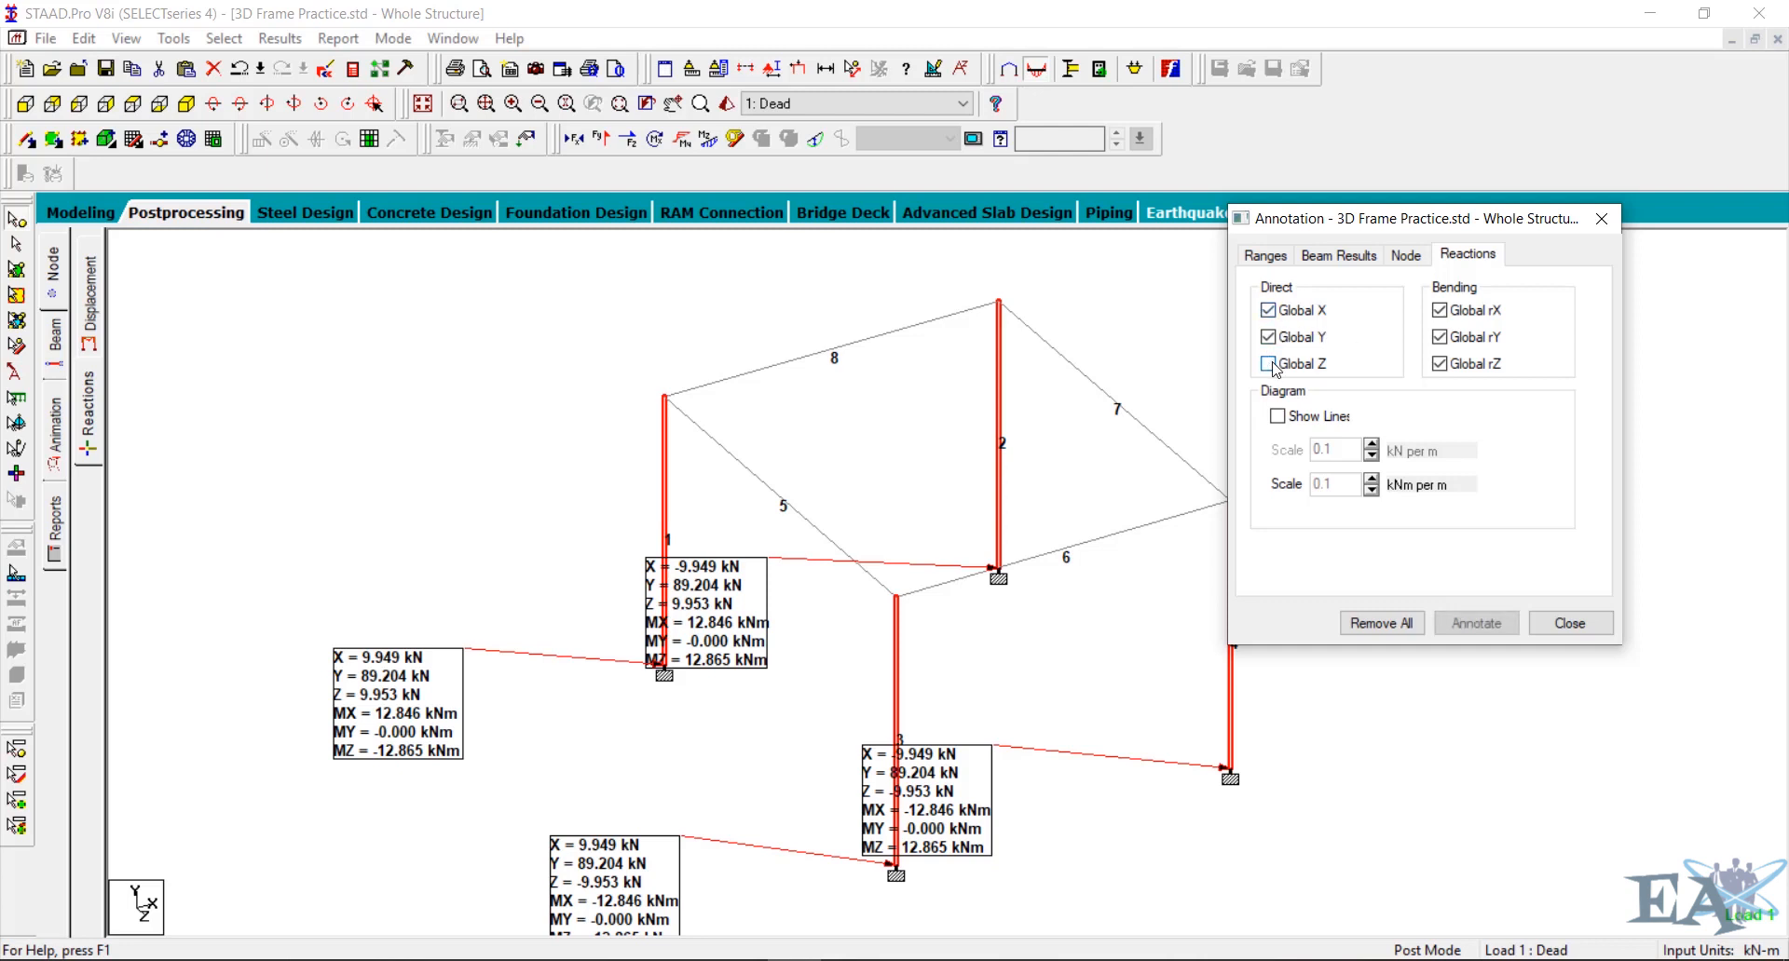
{"action": "left_click", "coordinate": [1457, 314]}
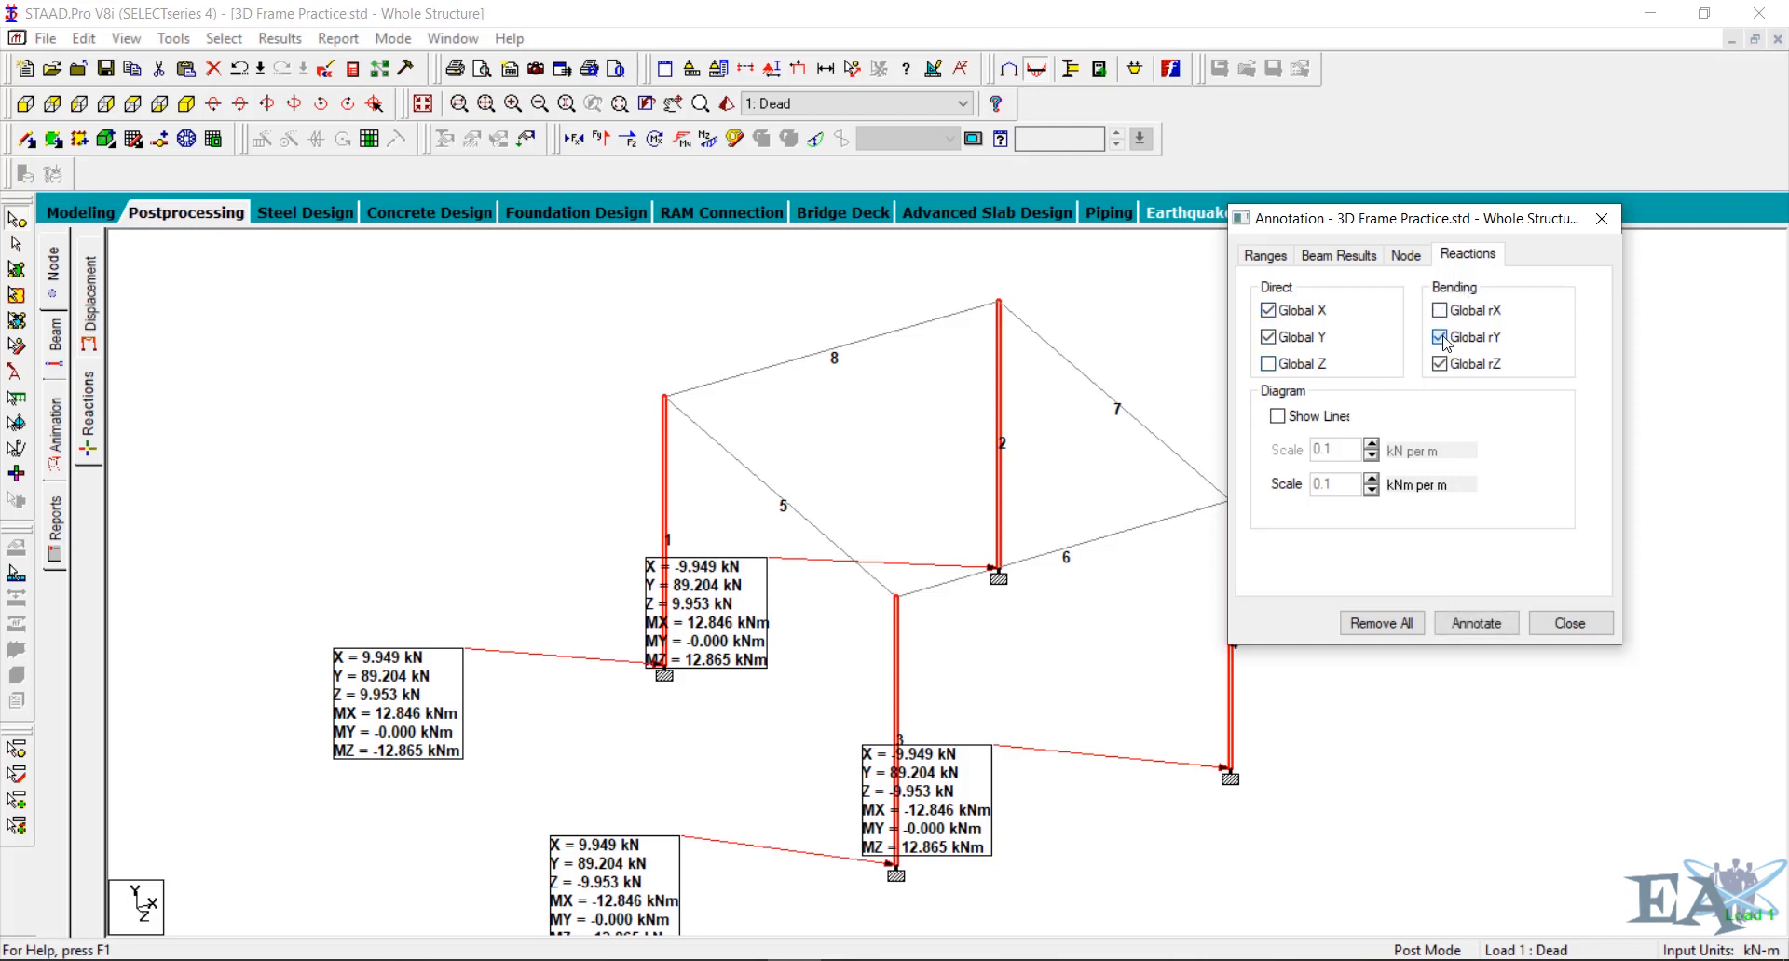
{"action": "left_click", "coordinate": [1444, 341]}
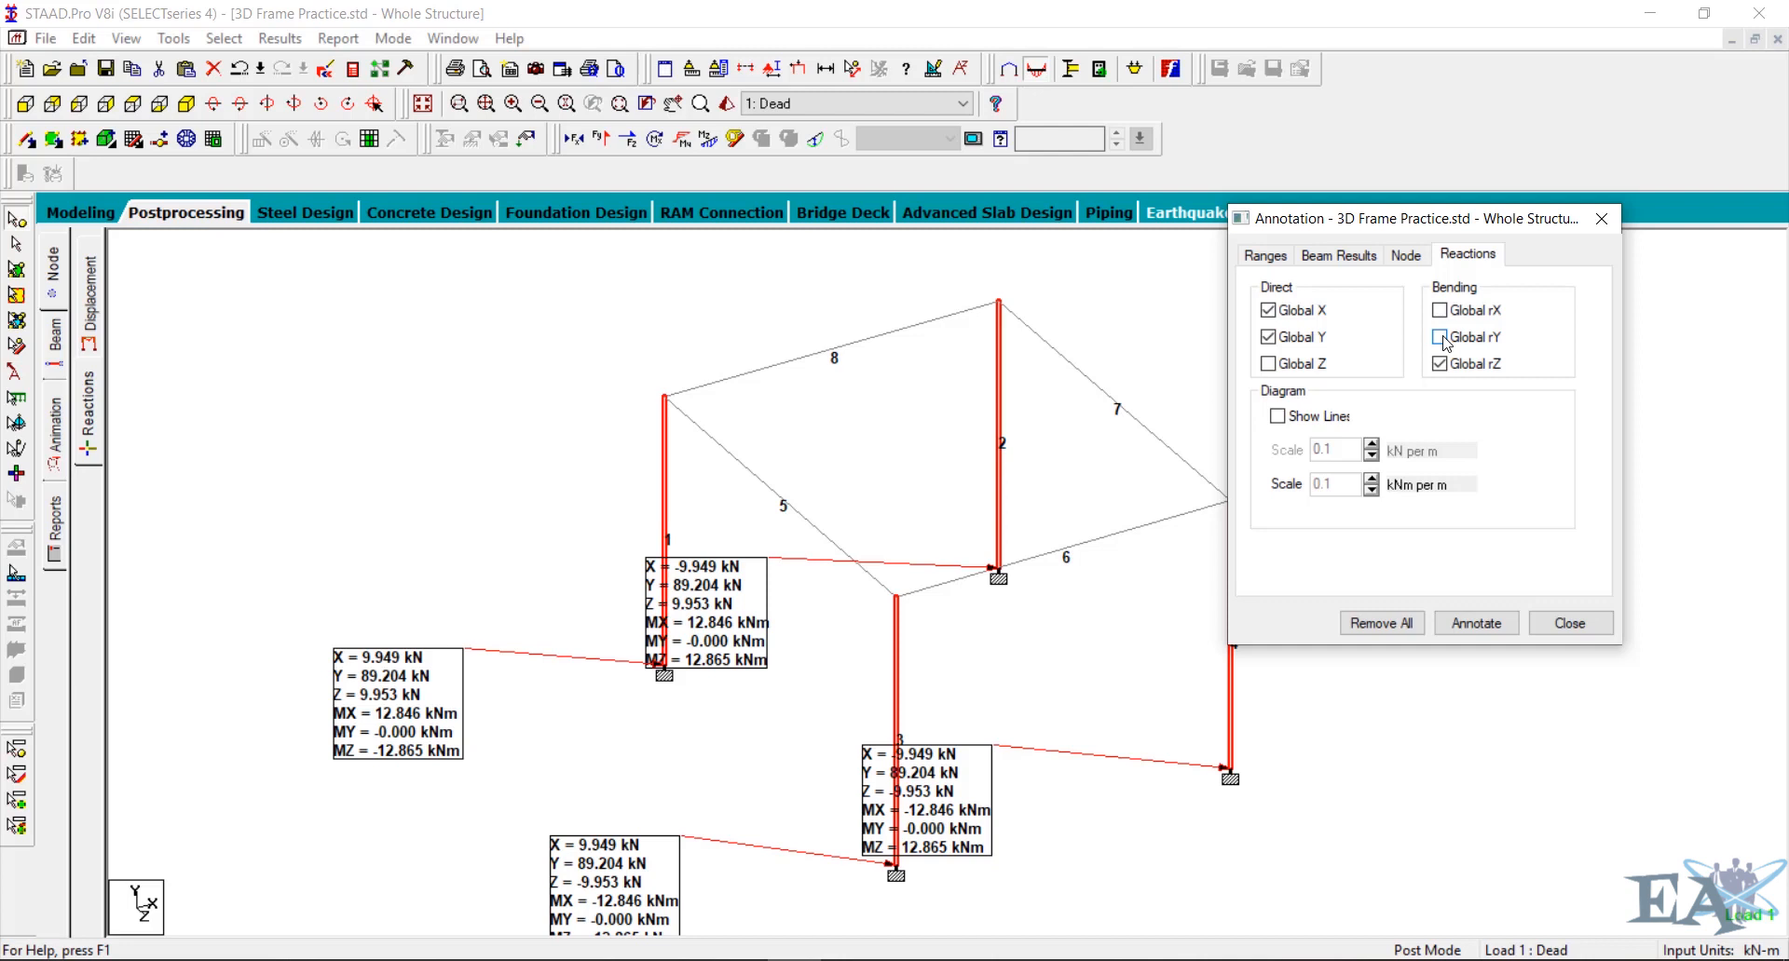
{"action": "left_click", "coordinate": [1474, 624]}
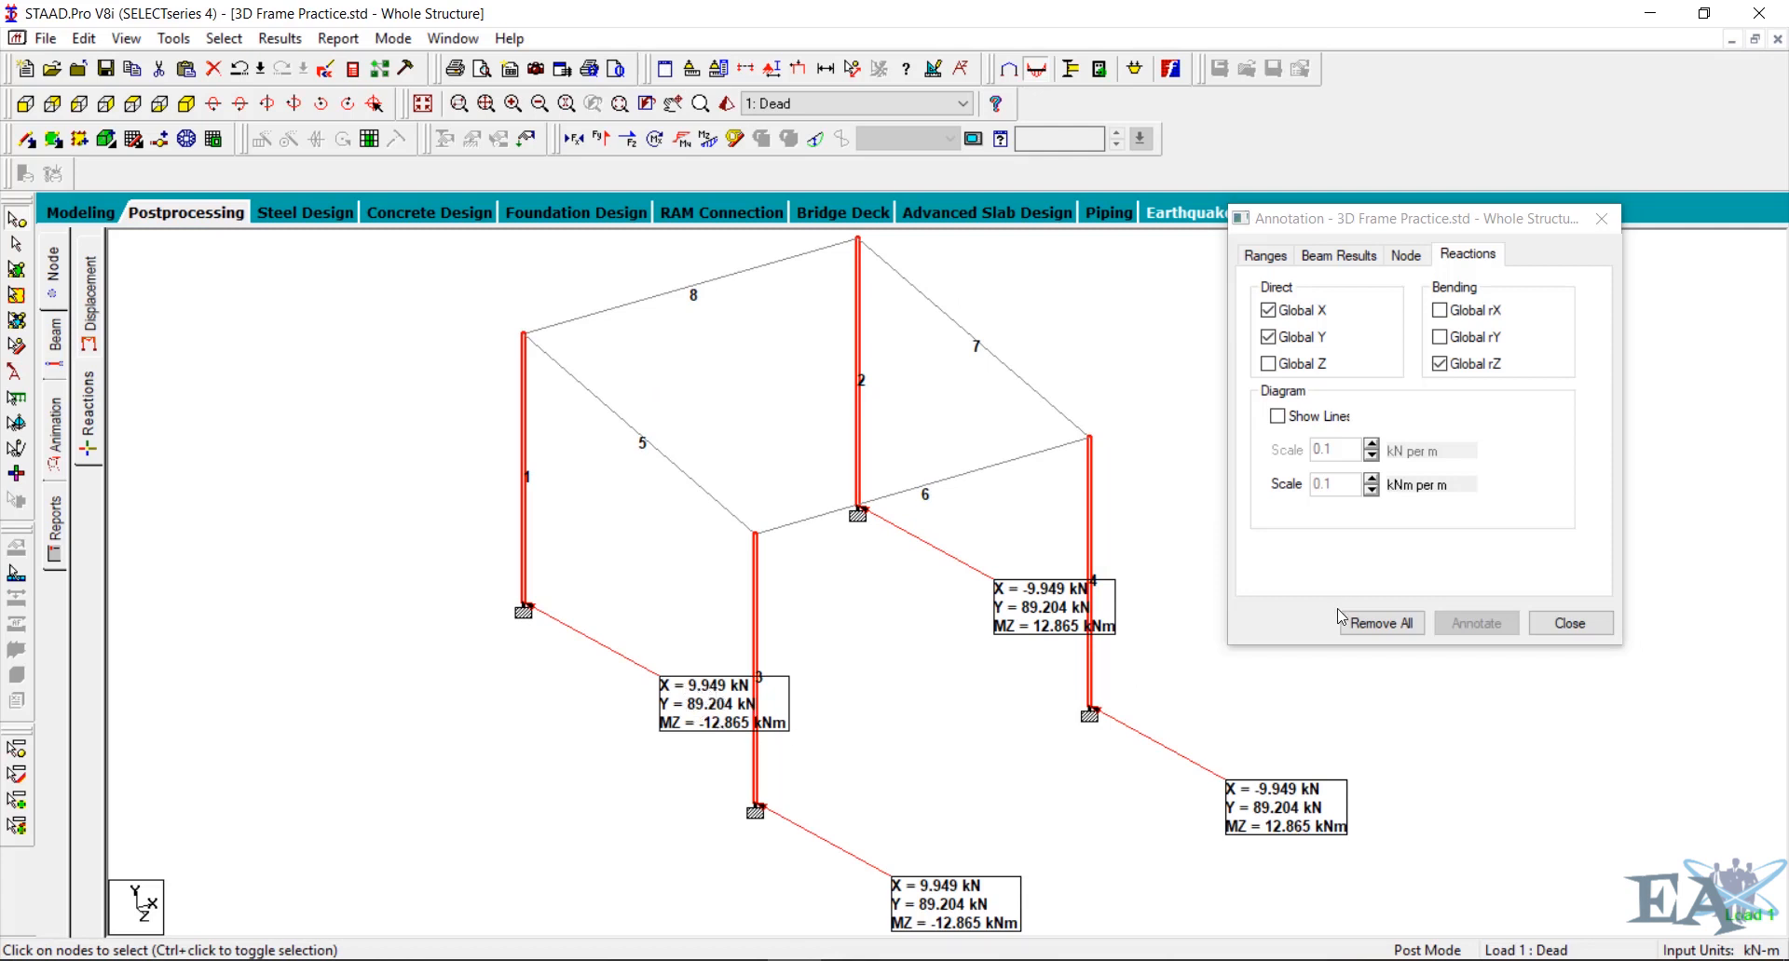
{"action": "left_click", "coordinate": [1573, 633]}
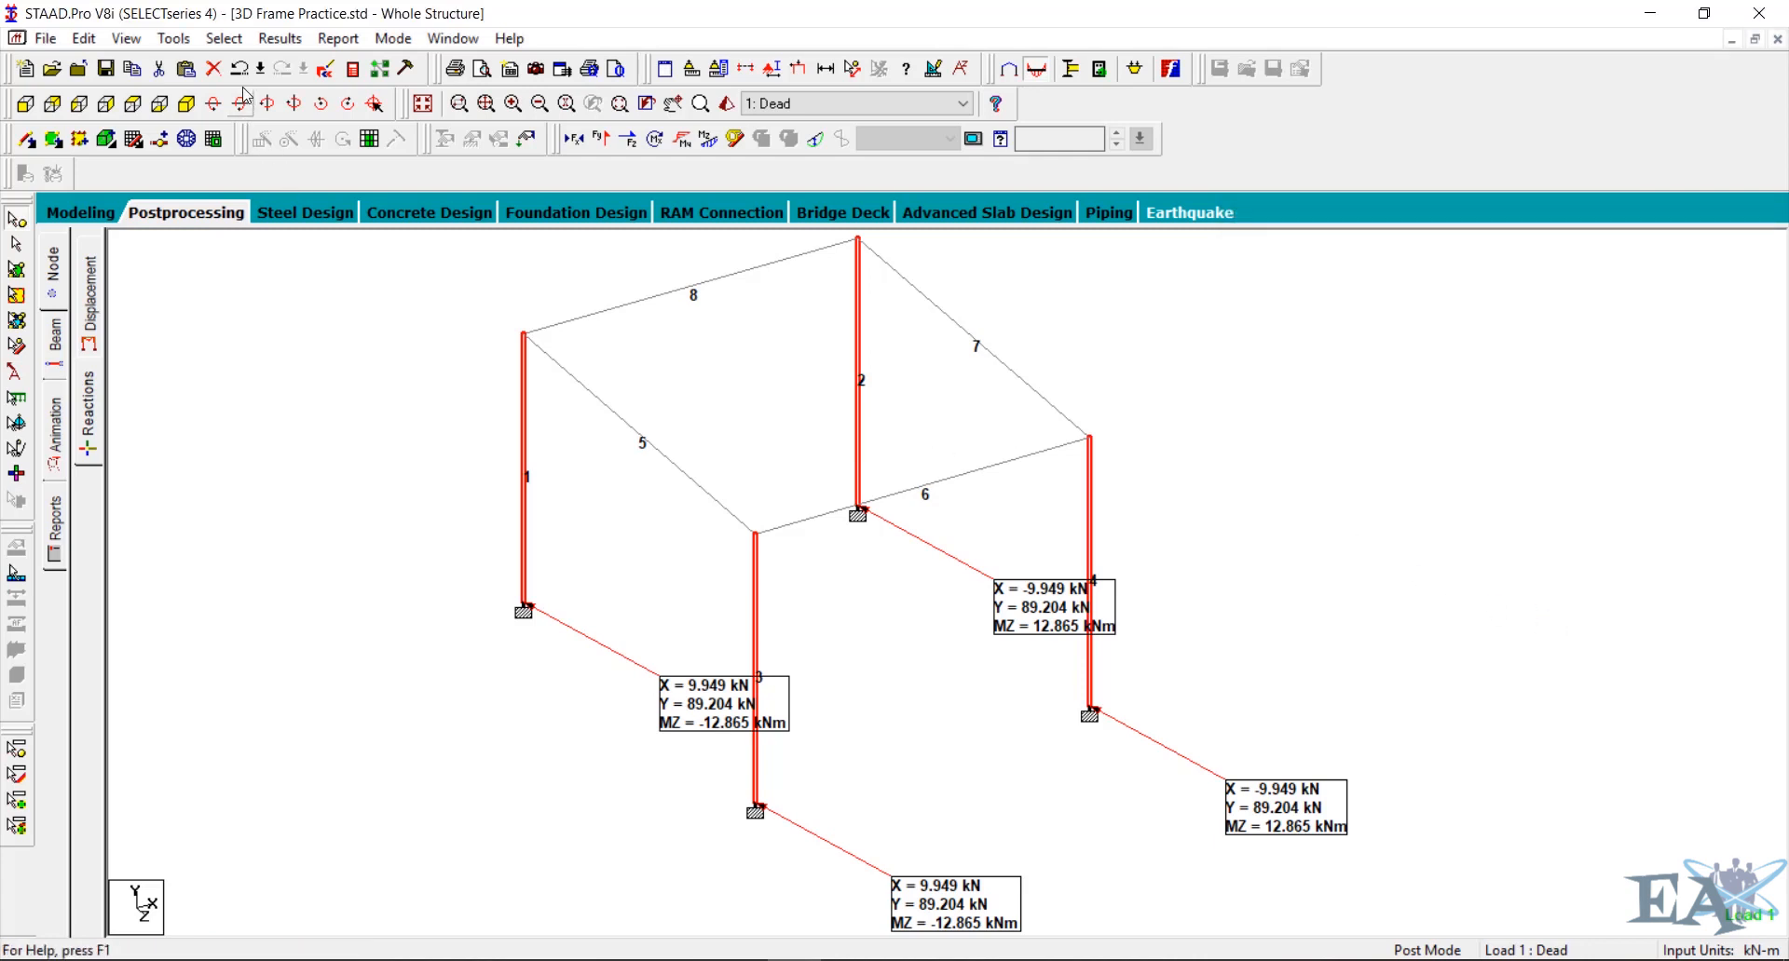
Annotate the maximum resultant displacement on all beams with the deflection diagram switched on
{"action": "left_click", "coordinate": [269, 42]}
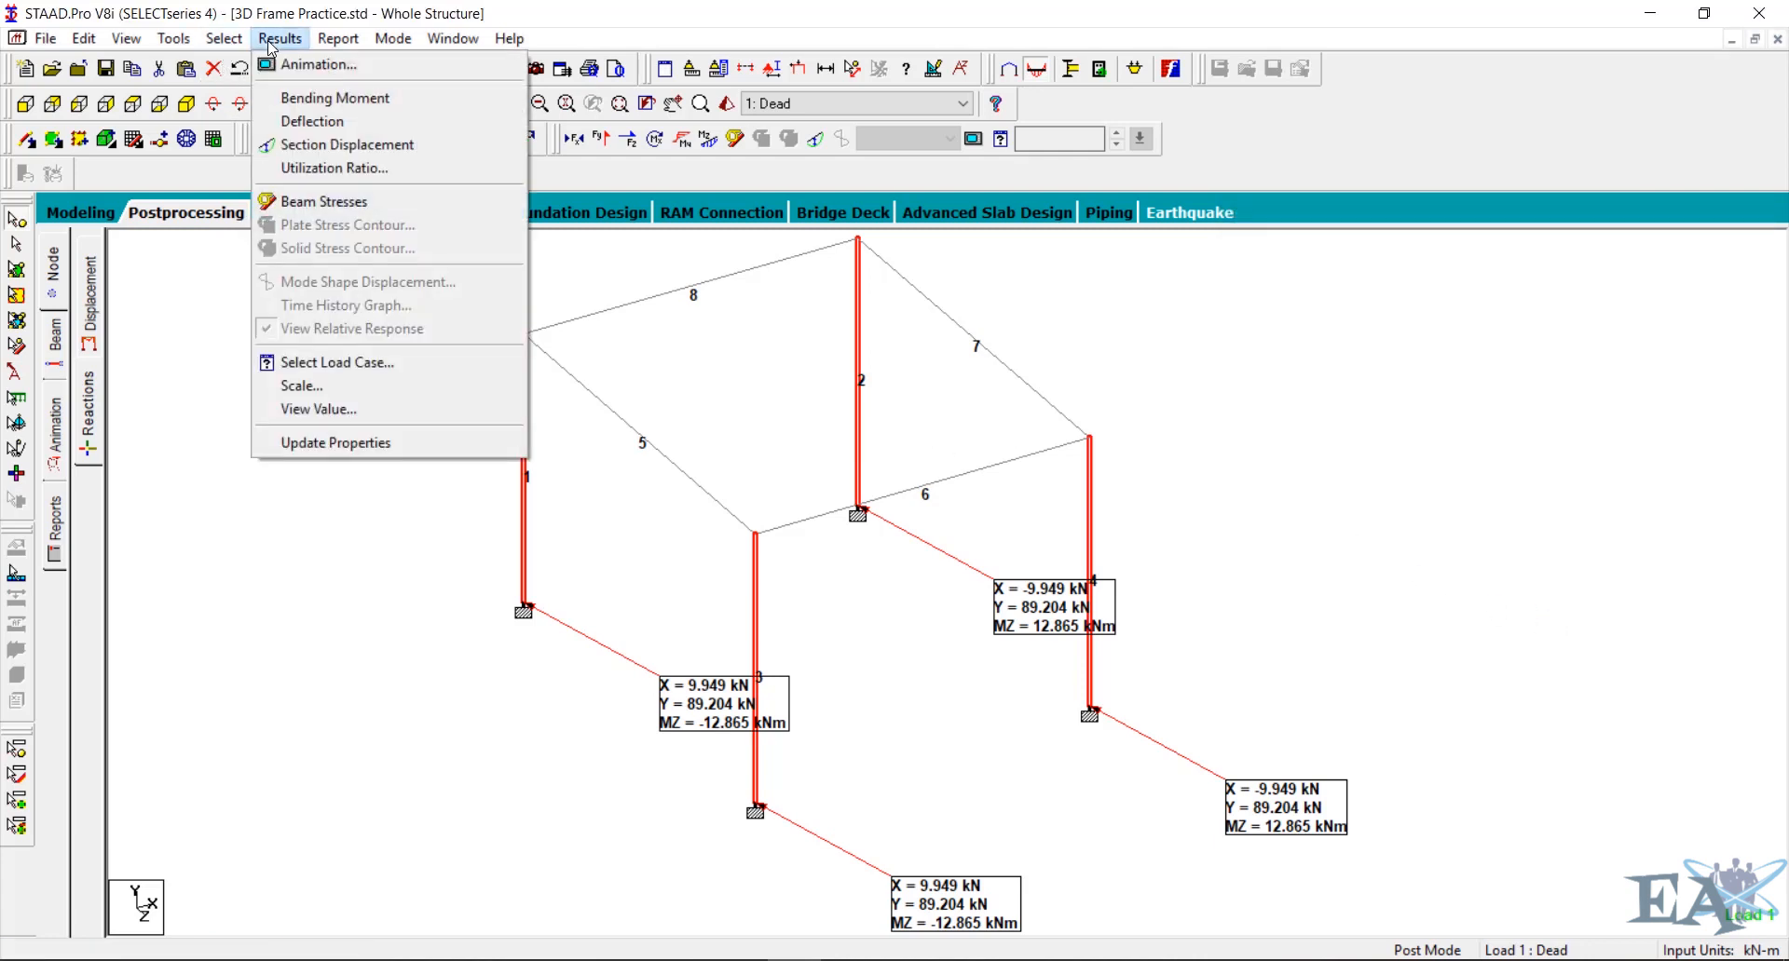
{"action": "left_click", "coordinate": [377, 409]}
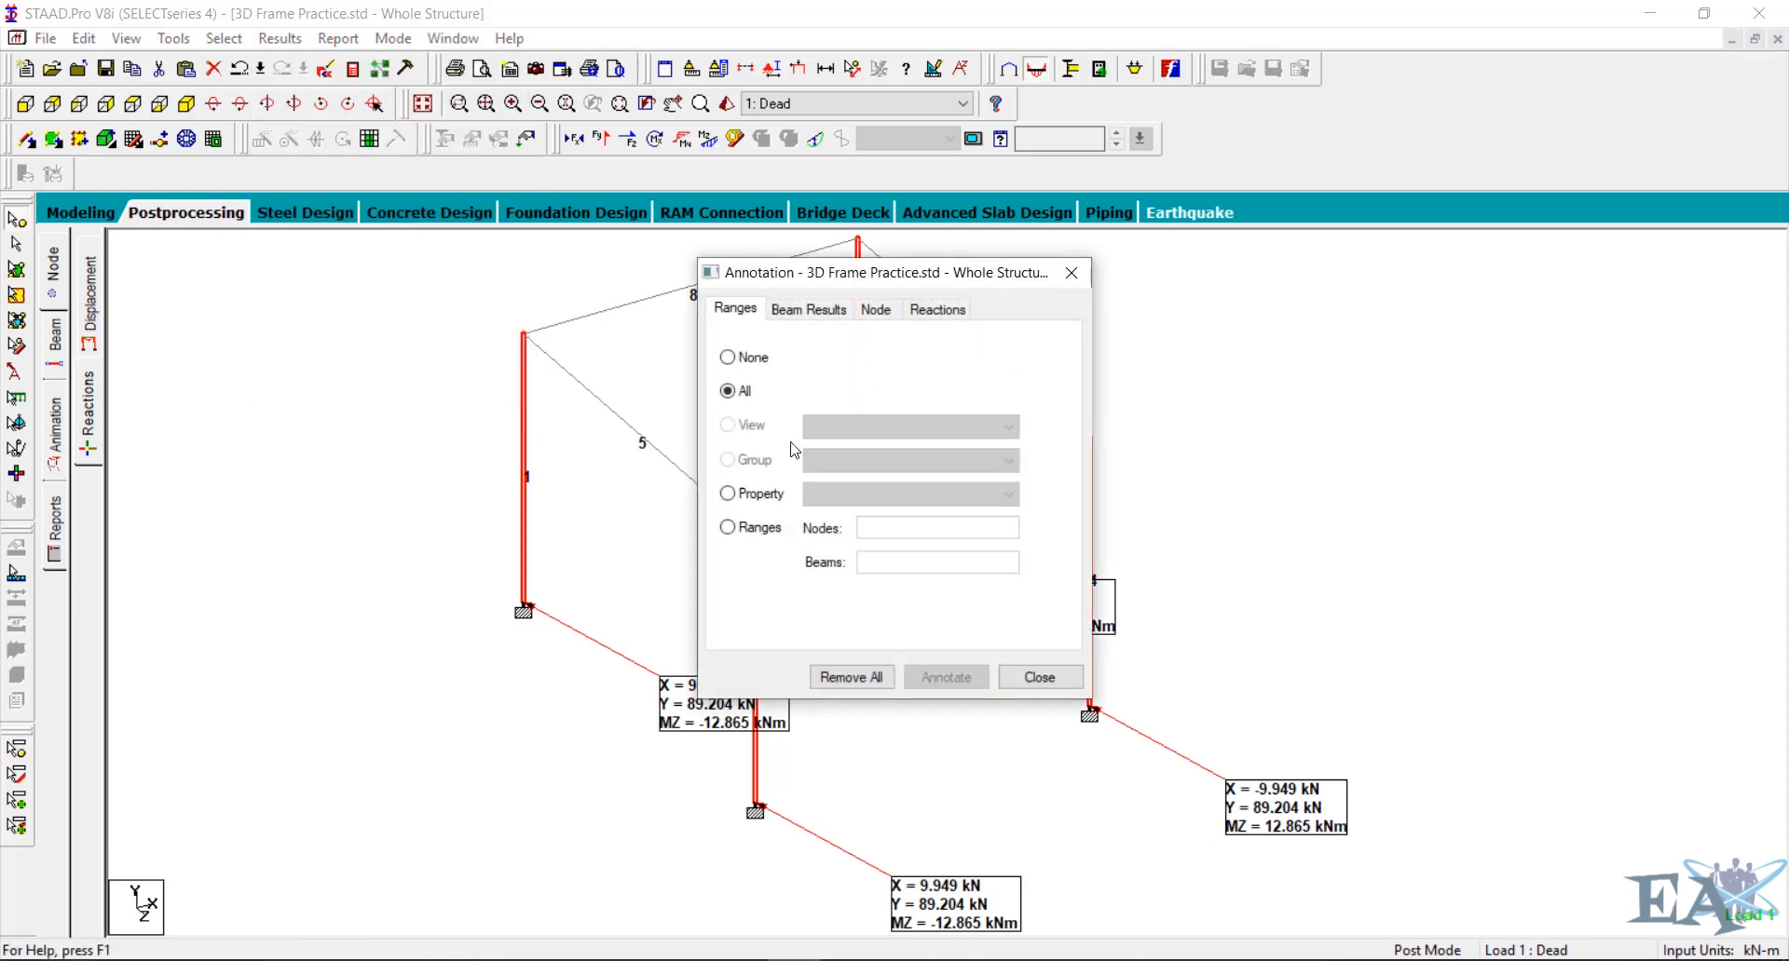
{"action": "left_click_drag", "start_coordinate": [820, 270], "coordinate": [1318, 226]}
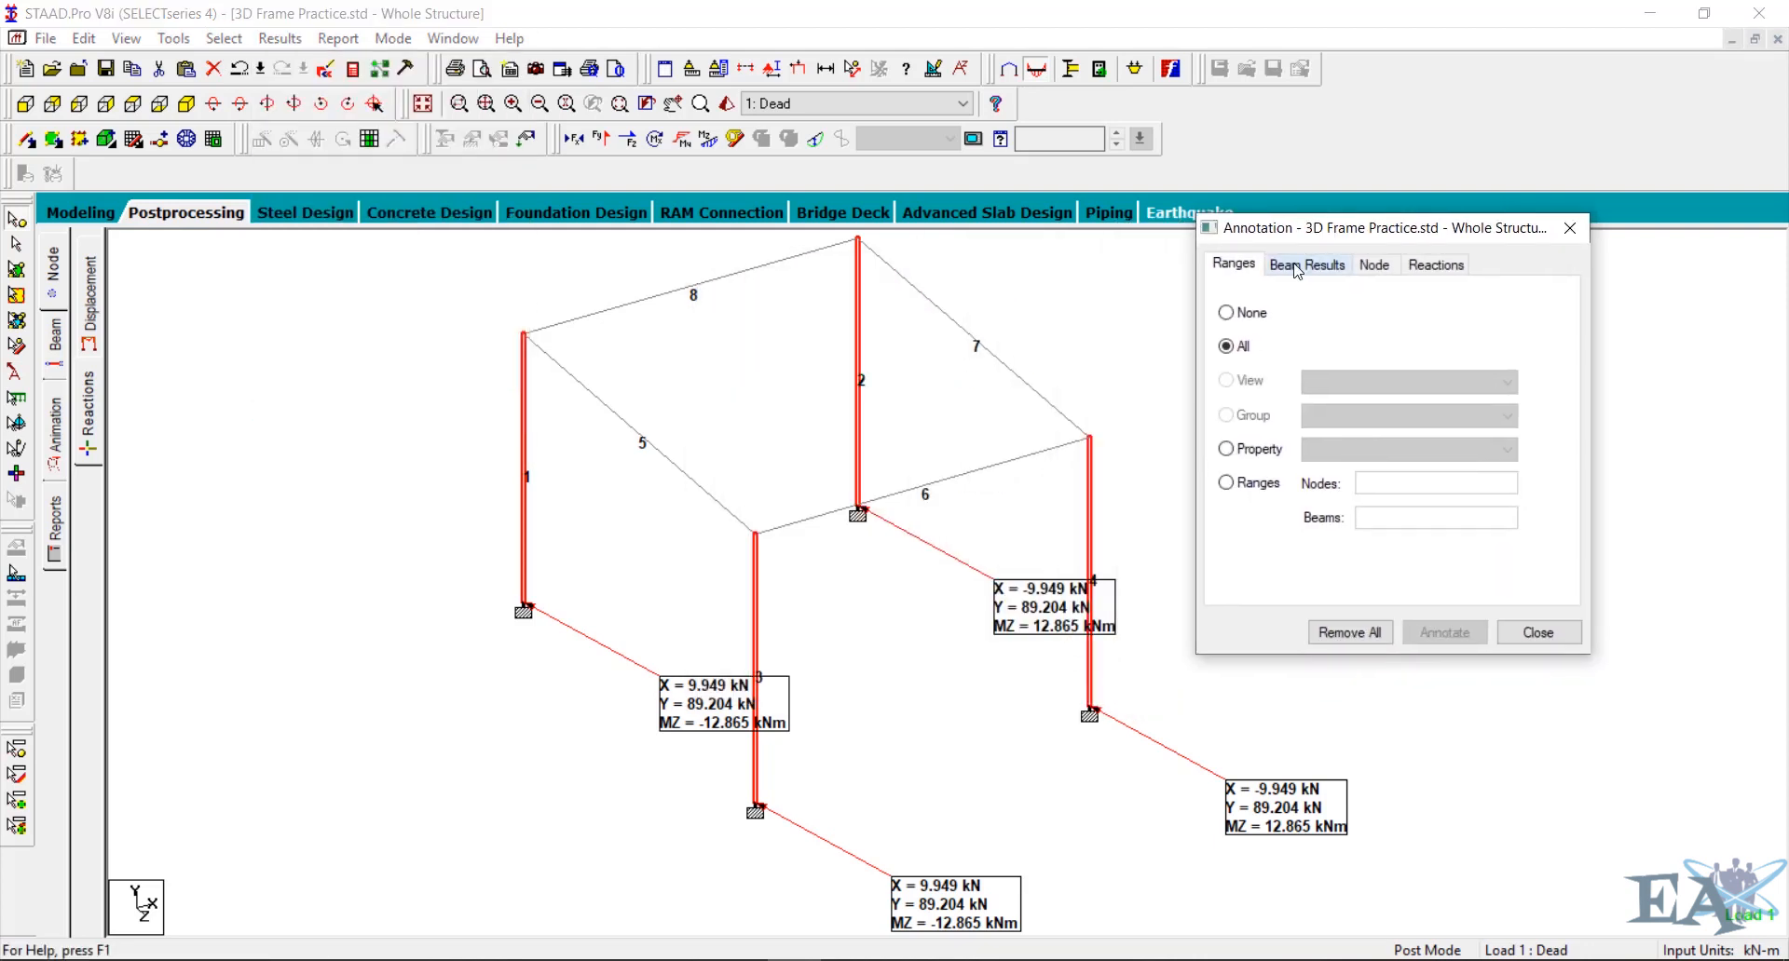
{"action": "left_click", "coordinate": [1296, 267]}
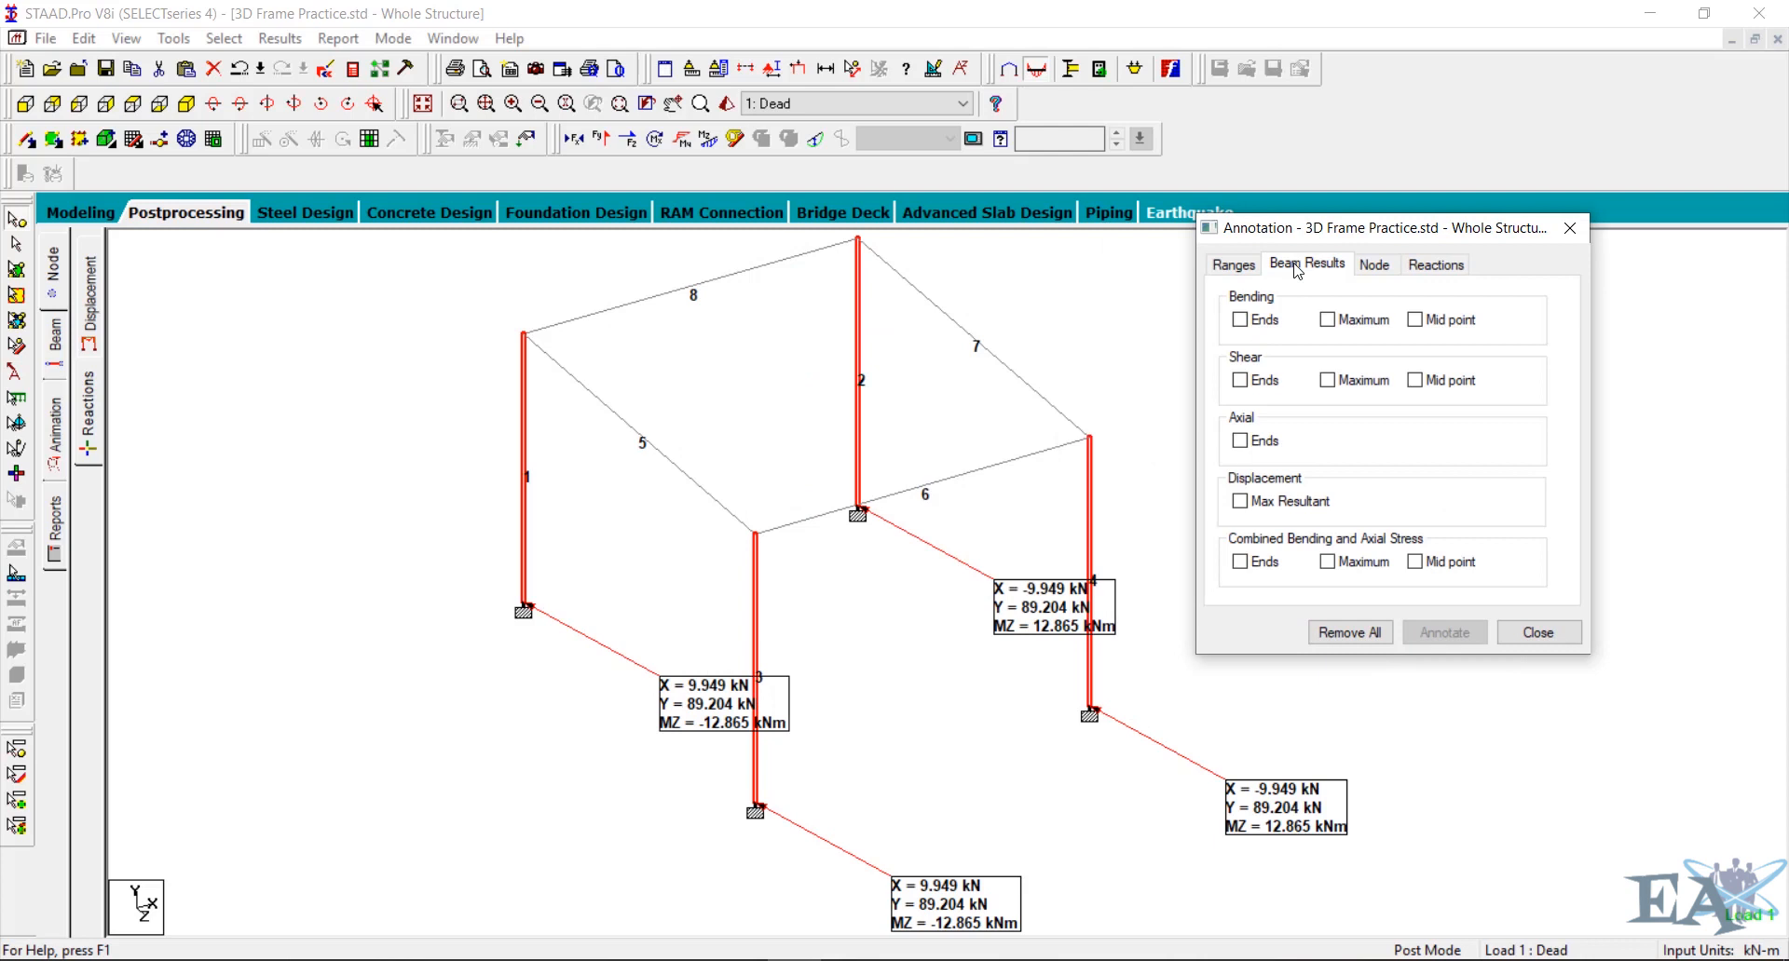
{"action": "left_click", "coordinate": [1281, 502]}
{"action": "left_click", "coordinate": [1446, 637]}
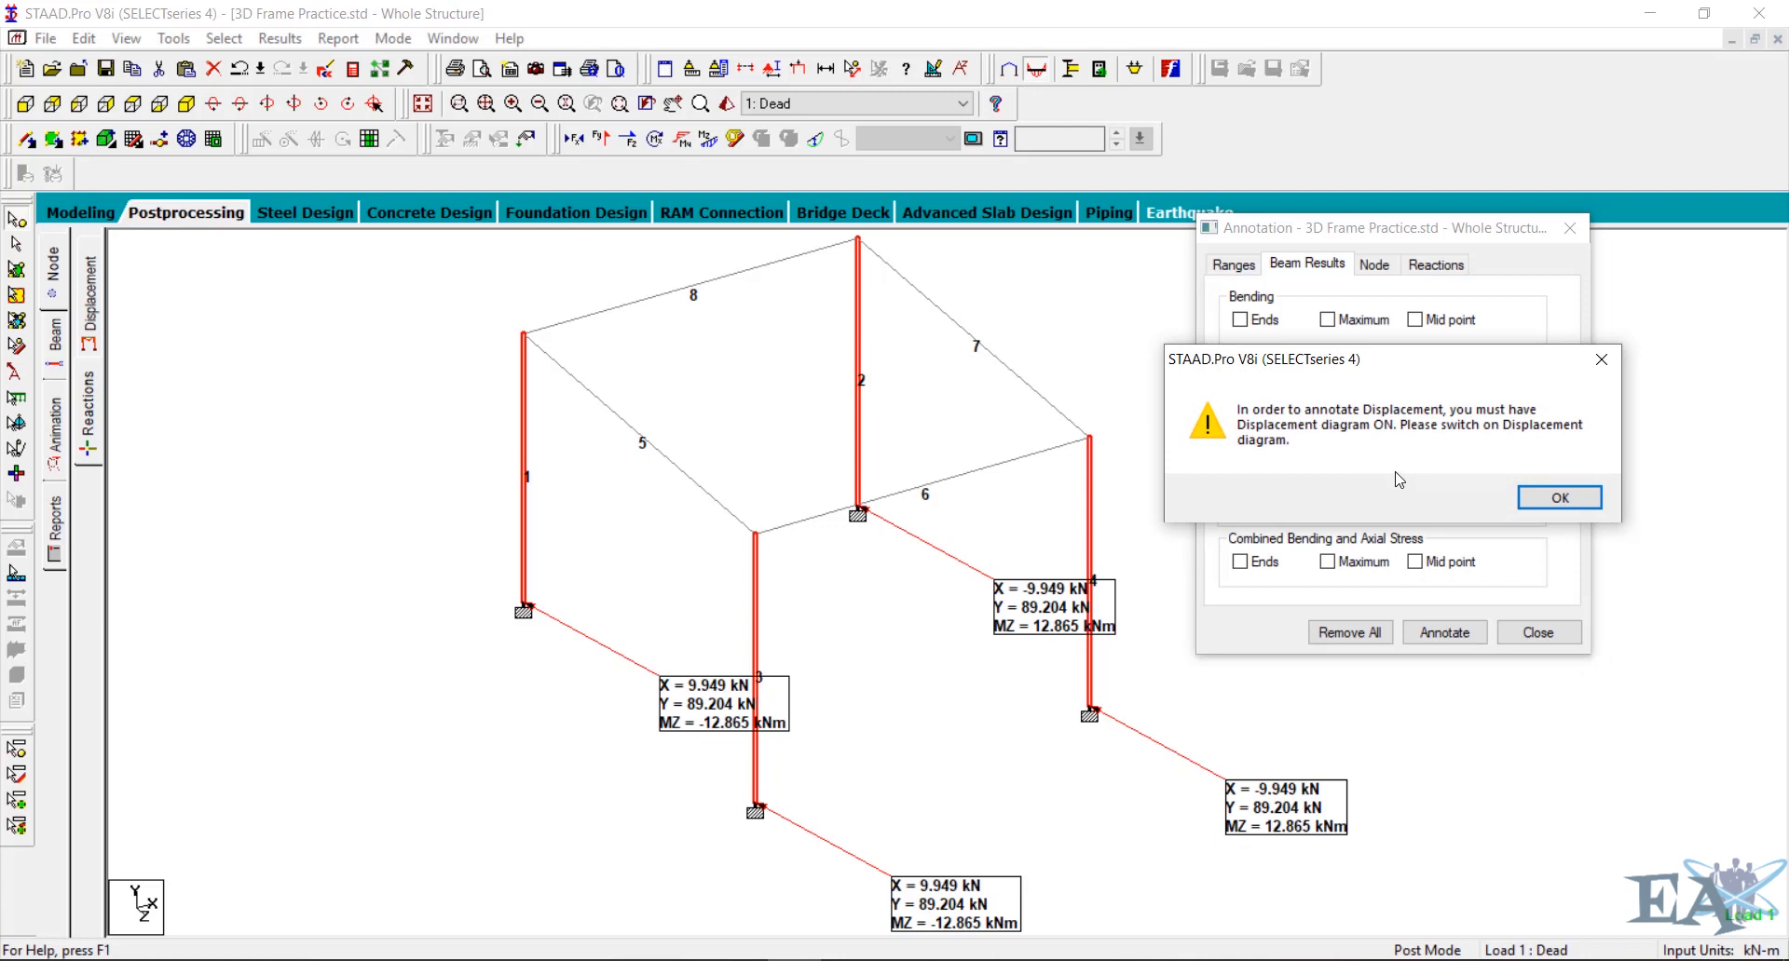
{"action": "left_click", "coordinate": [1558, 499]}
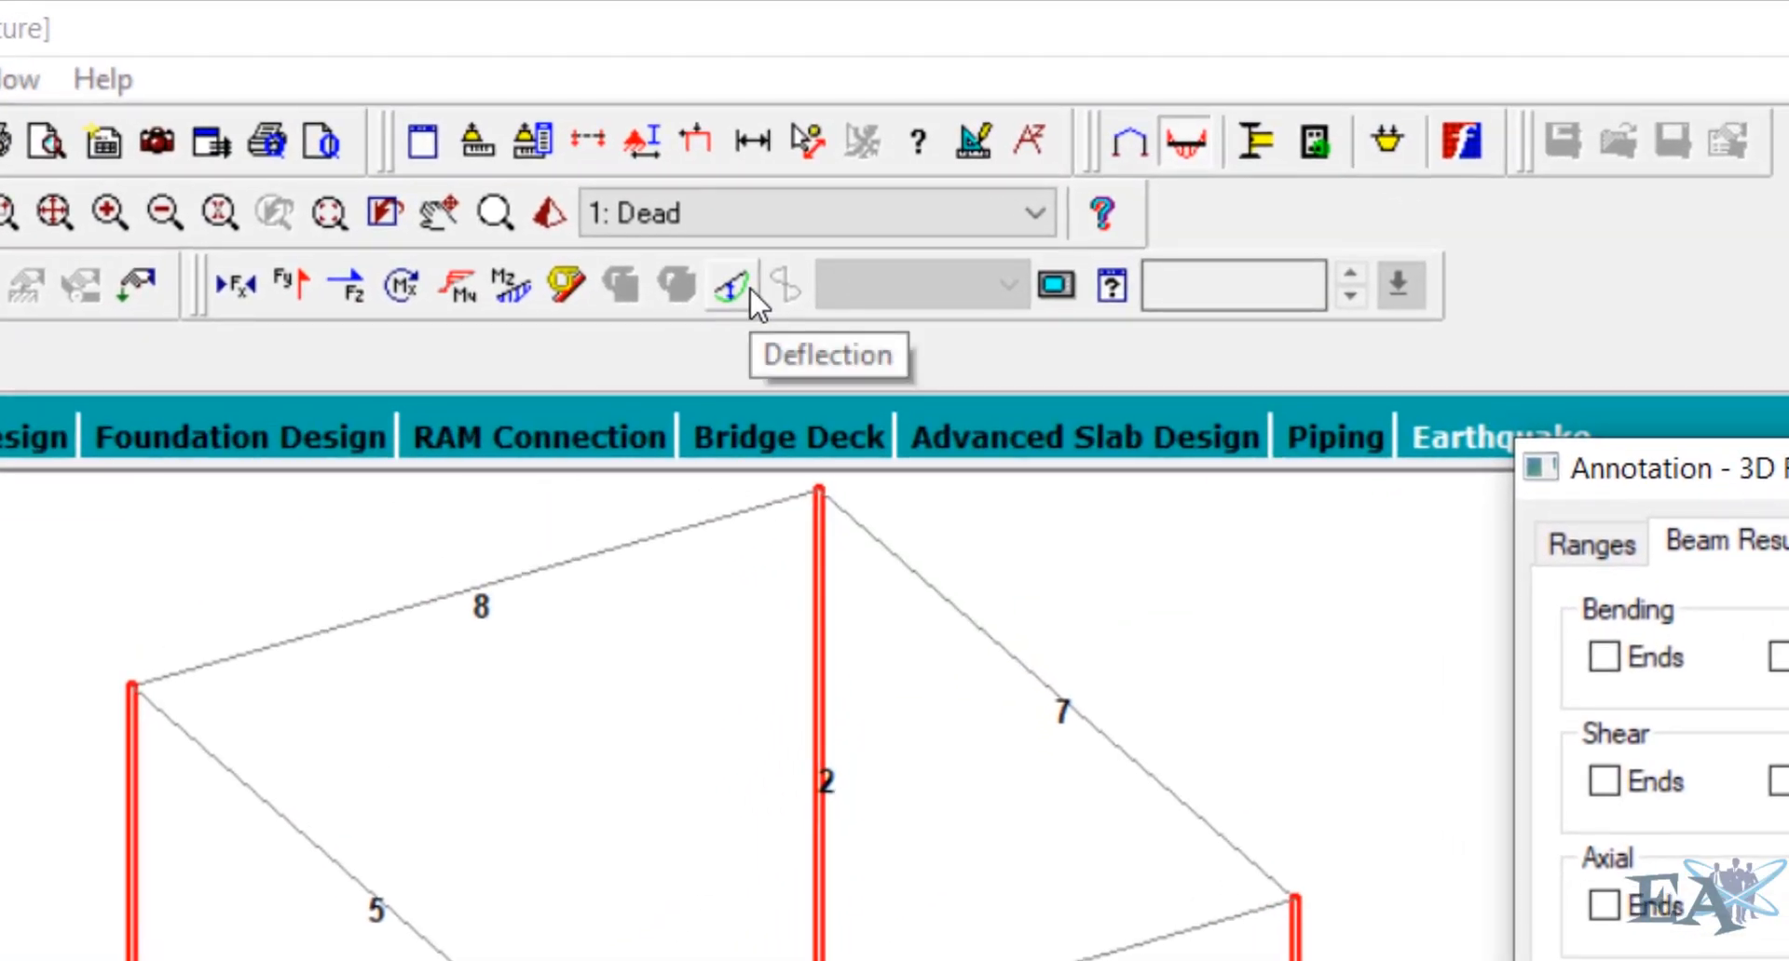
{"action": "left_click", "coordinate": [735, 287]}
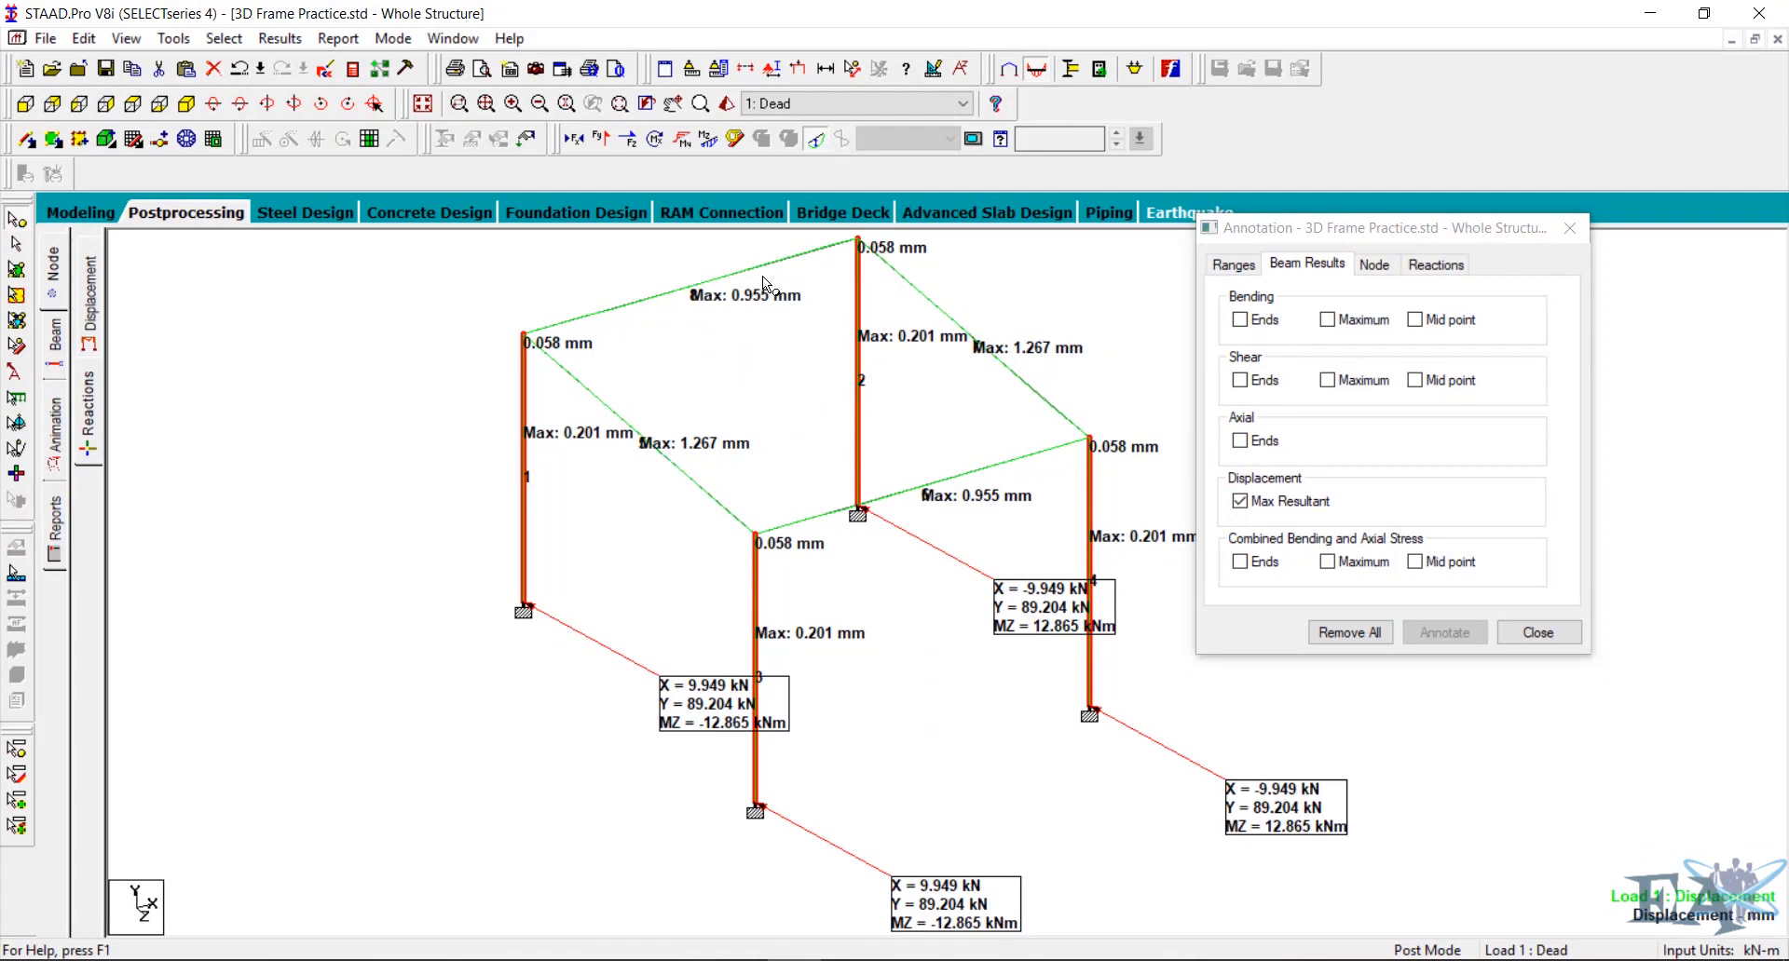
{"action": "middle_click_drag", "start_coordinate": [903, 337], "coordinate": [803, 352]}
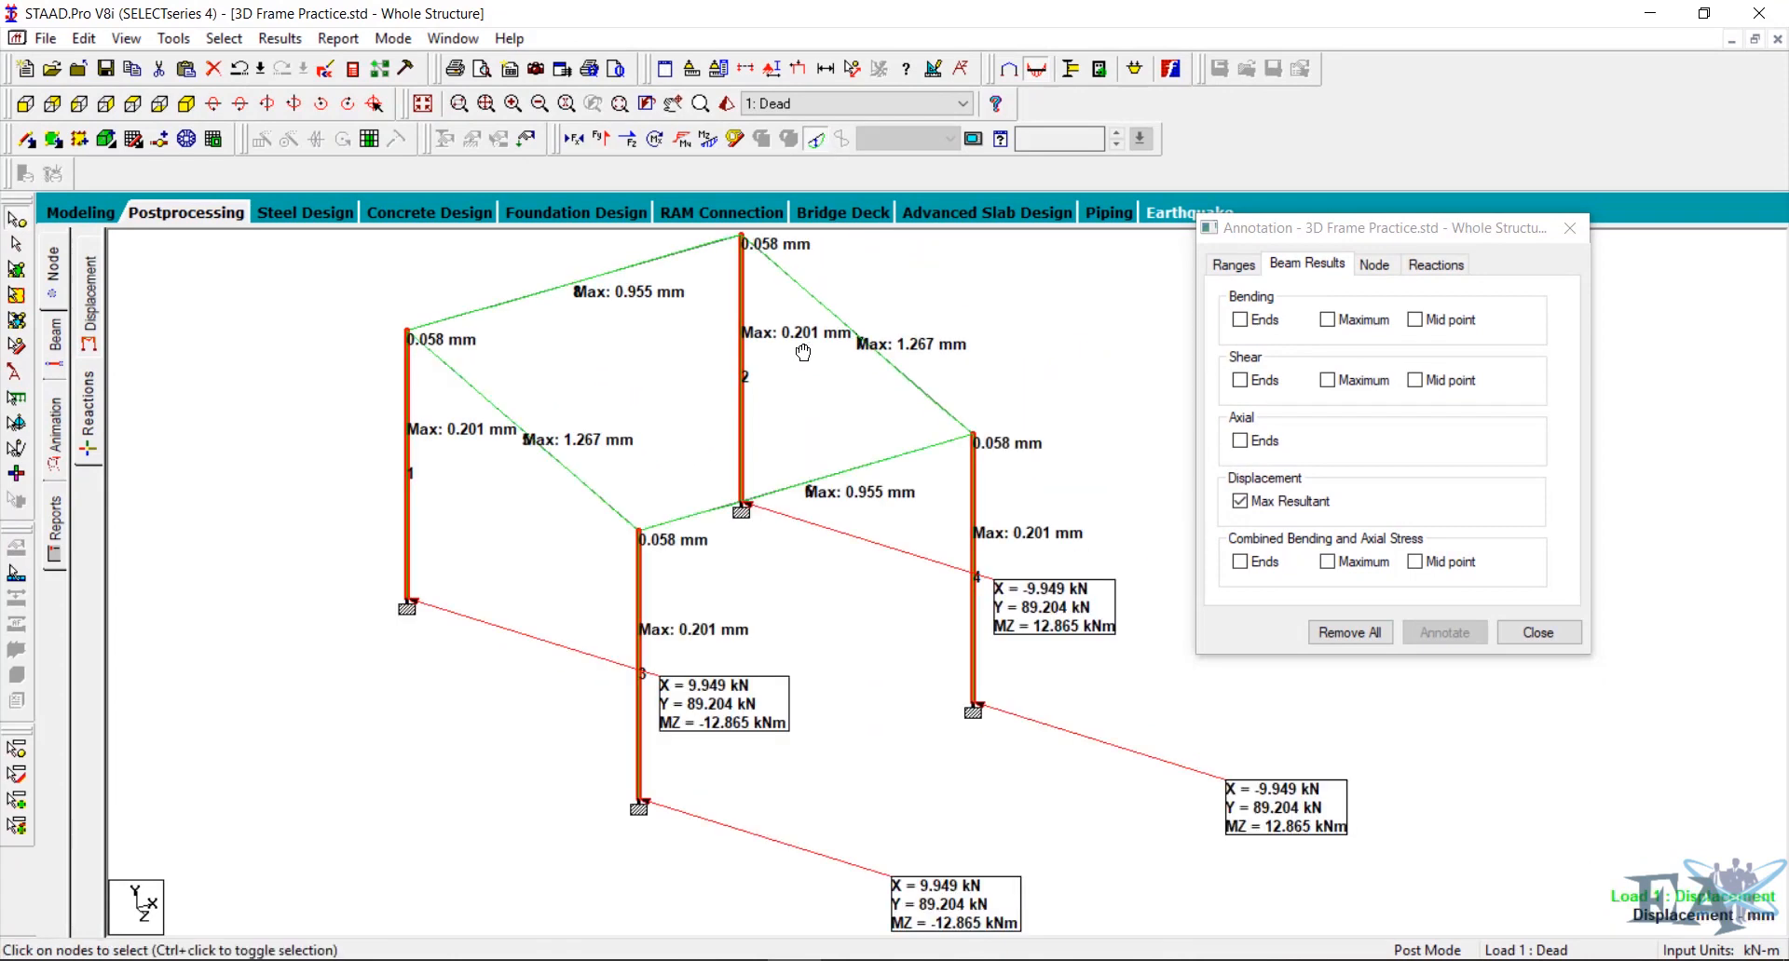
{"action": "left_click", "coordinate": [1286, 503]}
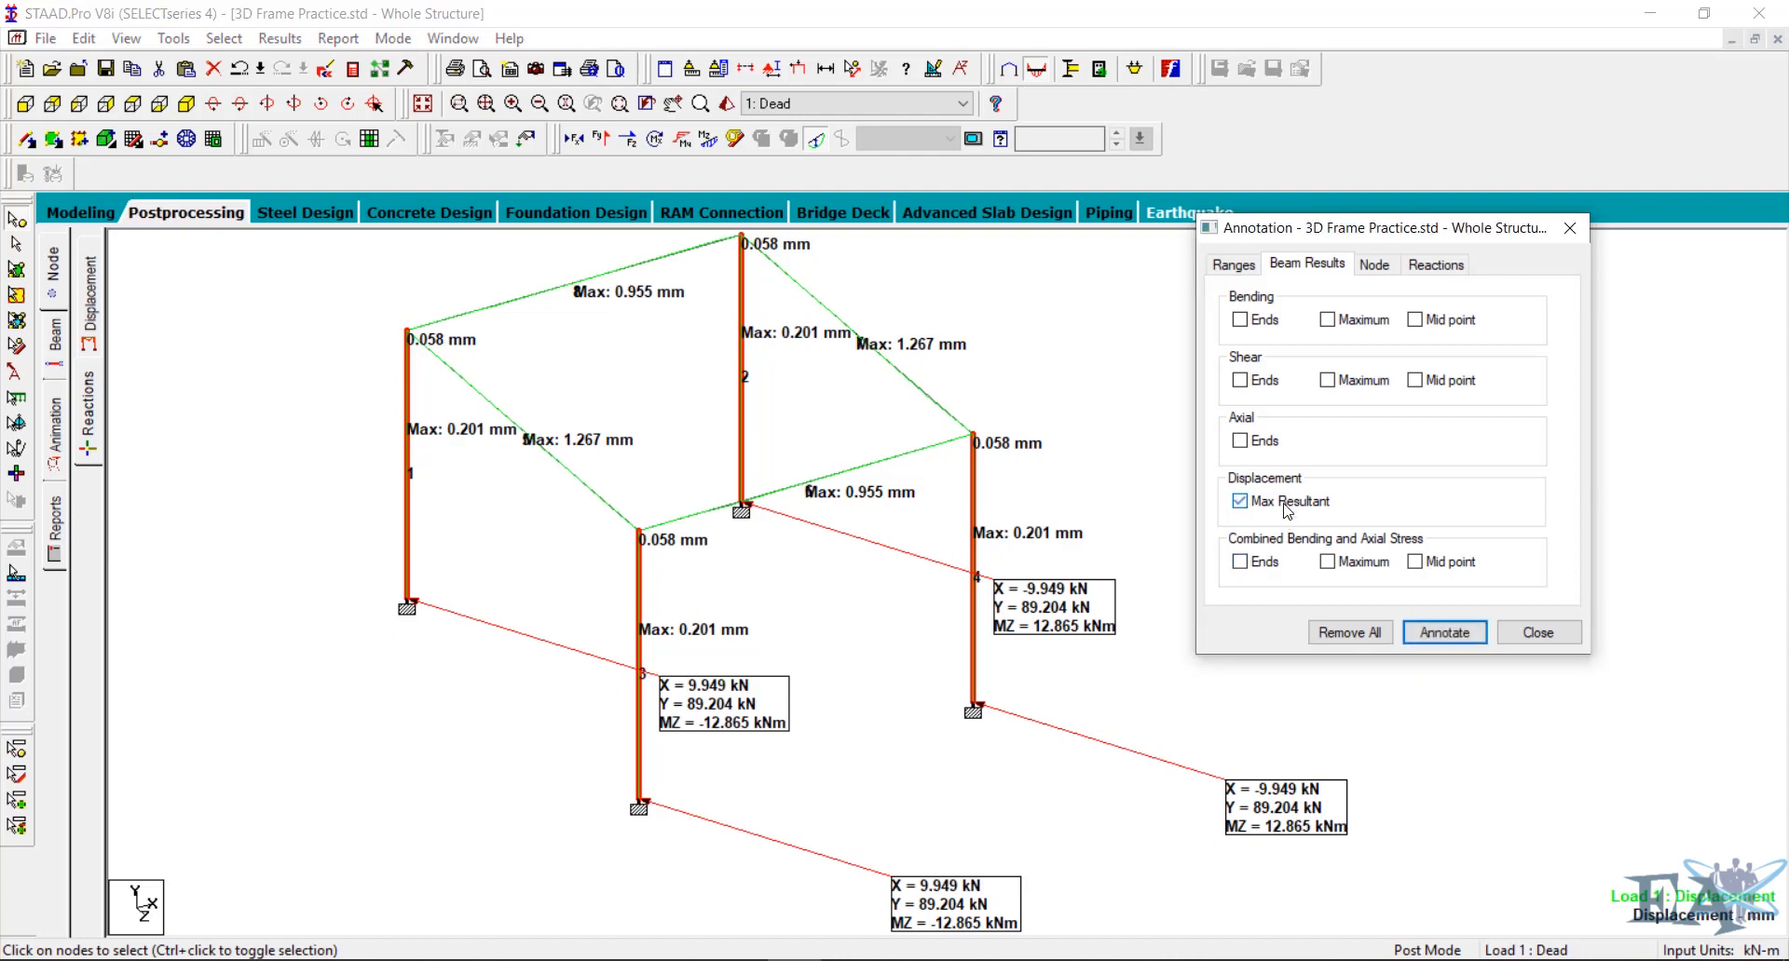
{"action": "left_click", "coordinate": [1444, 633]}
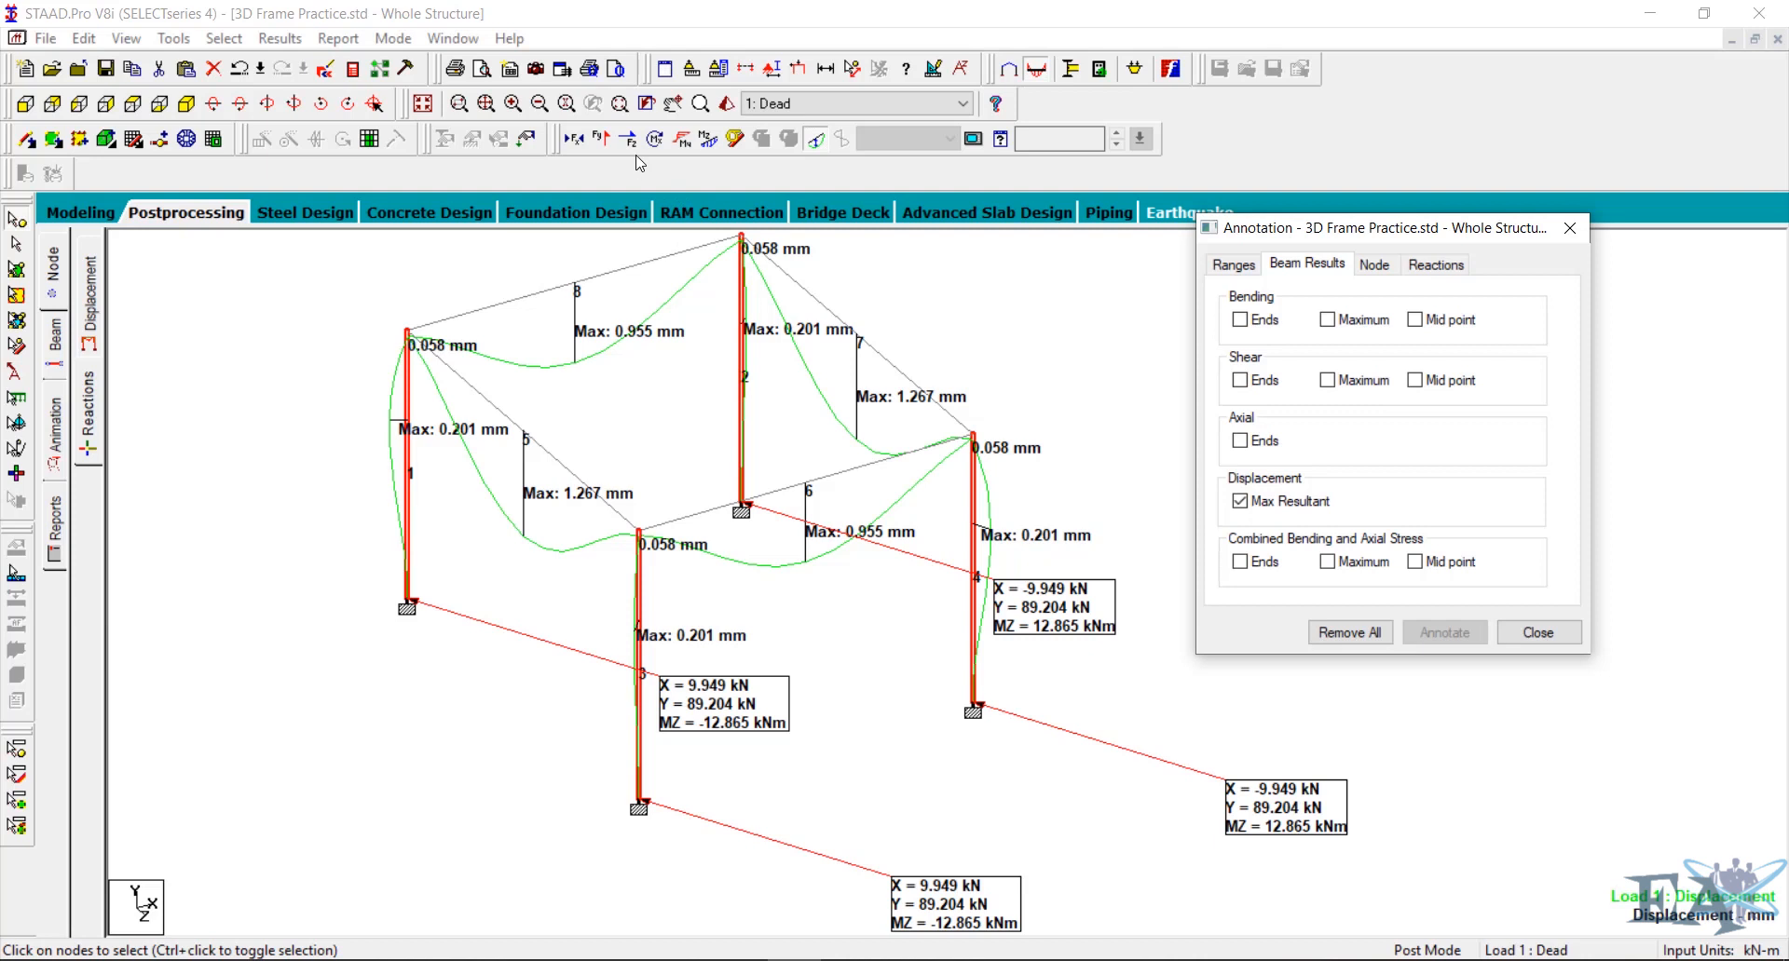
Show the bending Z diagram with maximum moments annotated, and switch off the displacement annotation and deflection diagram
{"action": "left_click", "coordinate": [707, 140]}
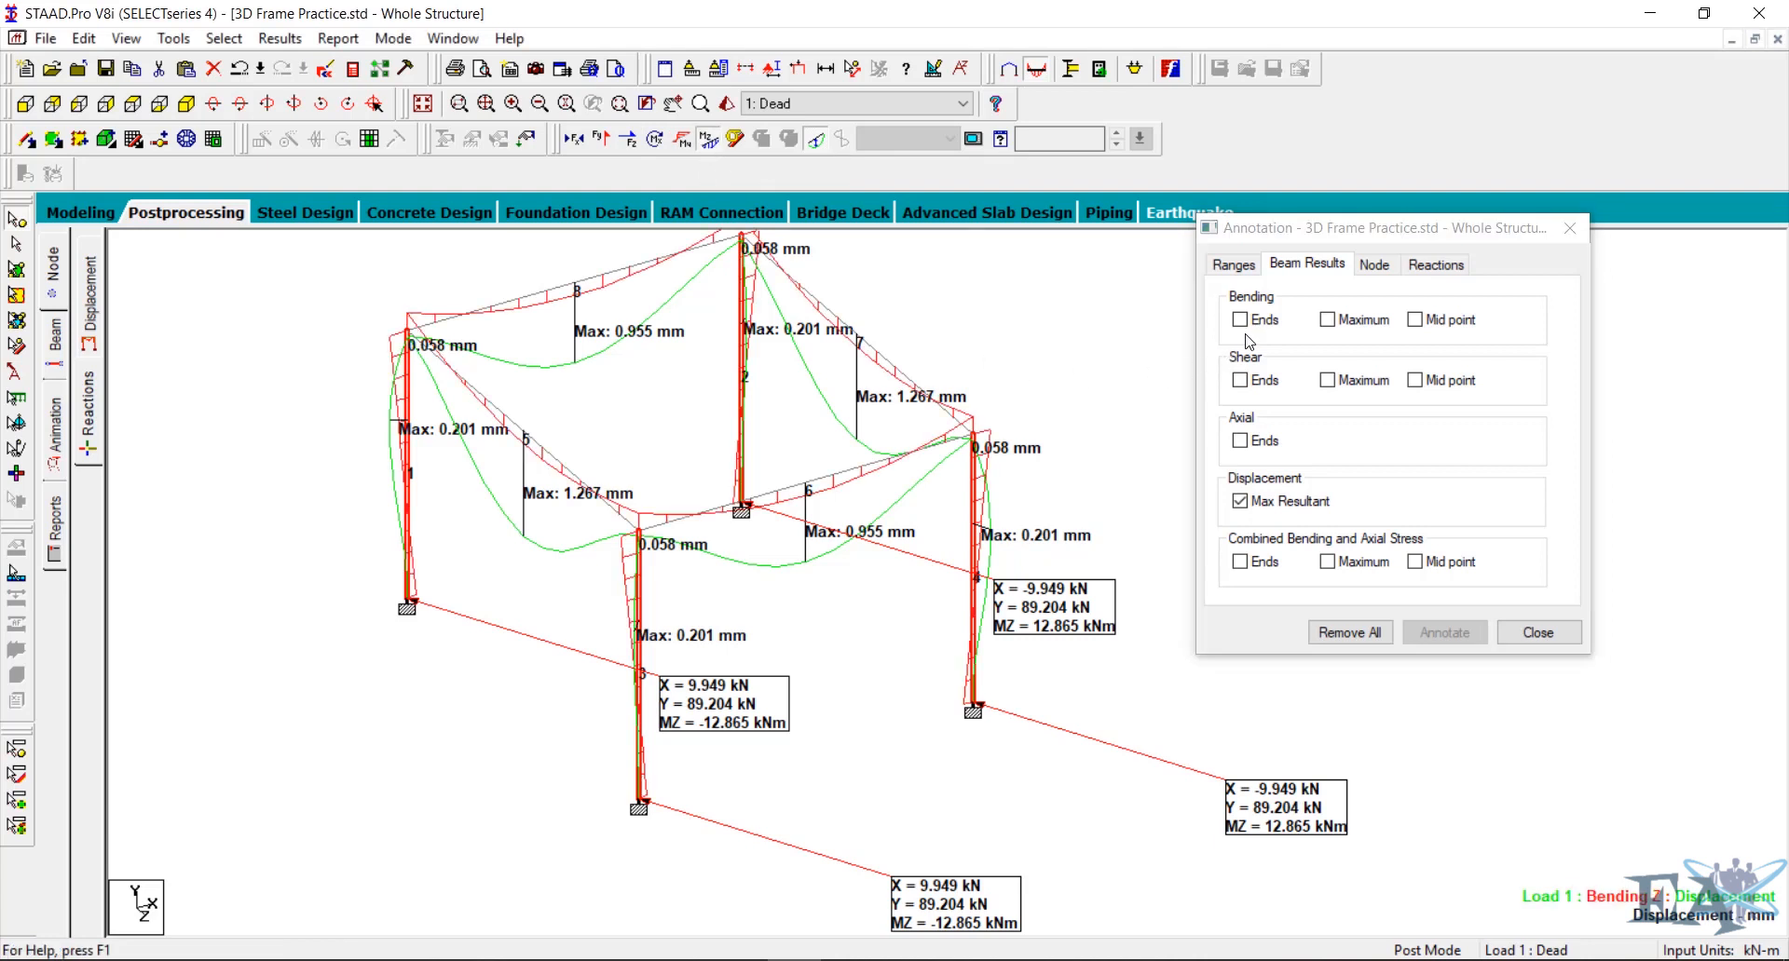
{"action": "left_click", "coordinate": [1326, 320]}
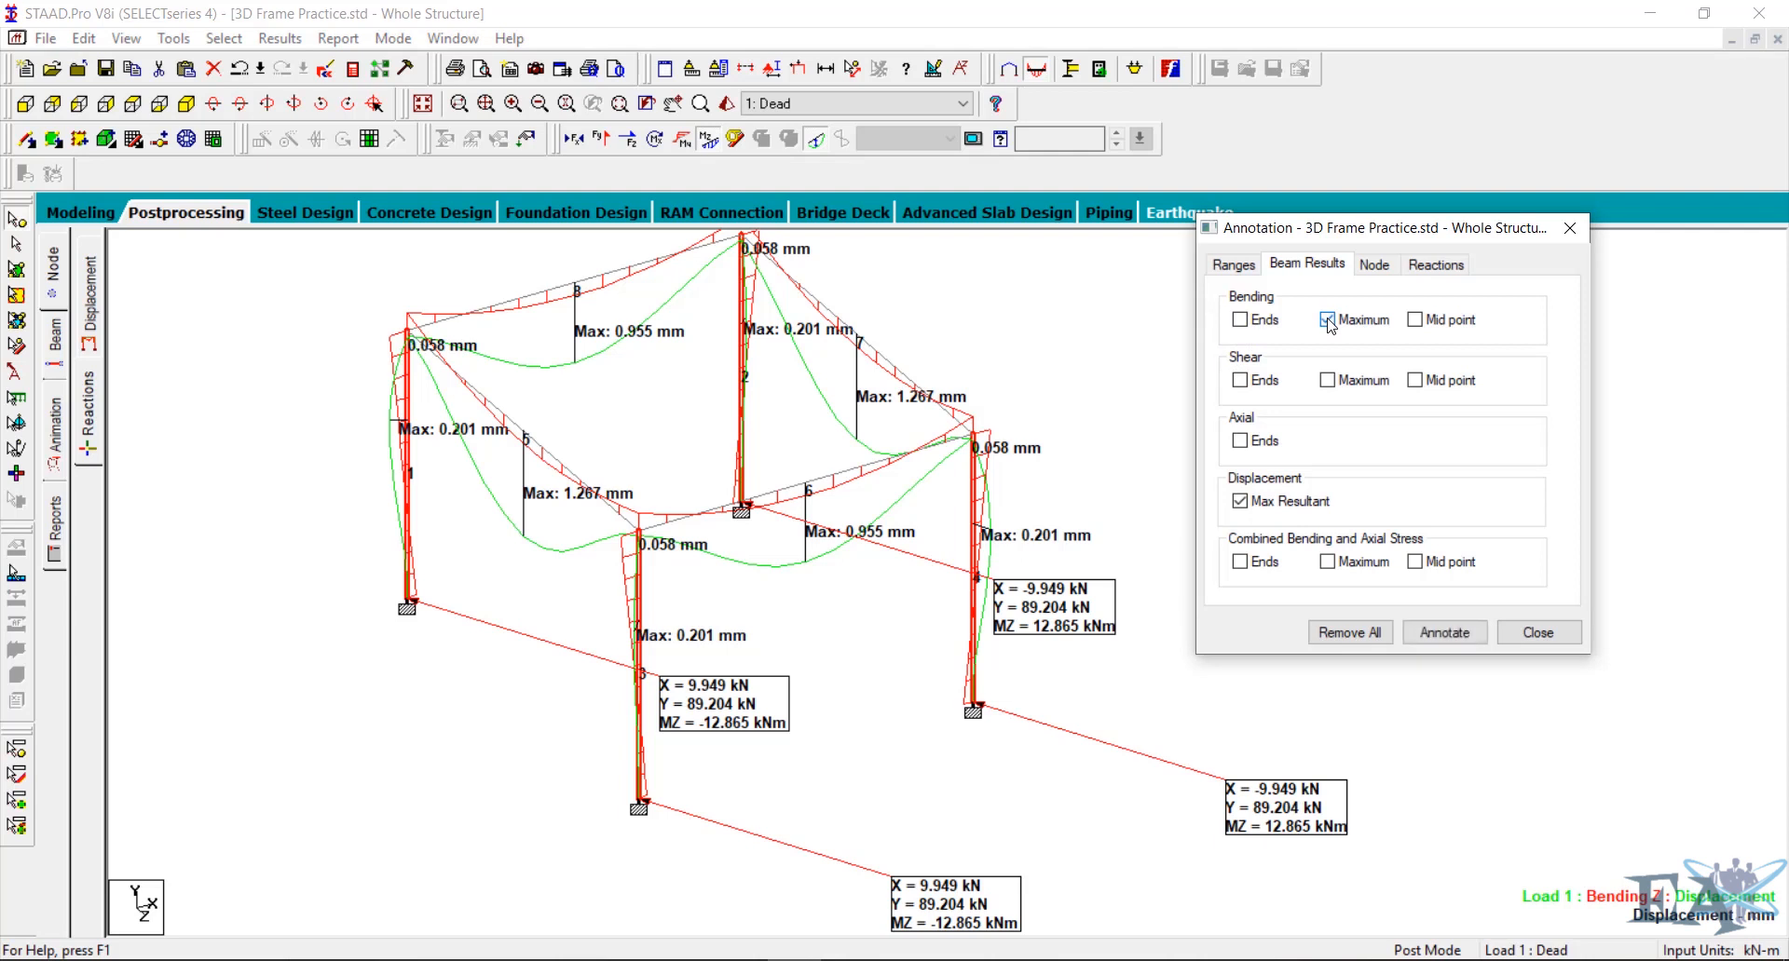
{"action": "left_click", "coordinate": [1240, 501]}
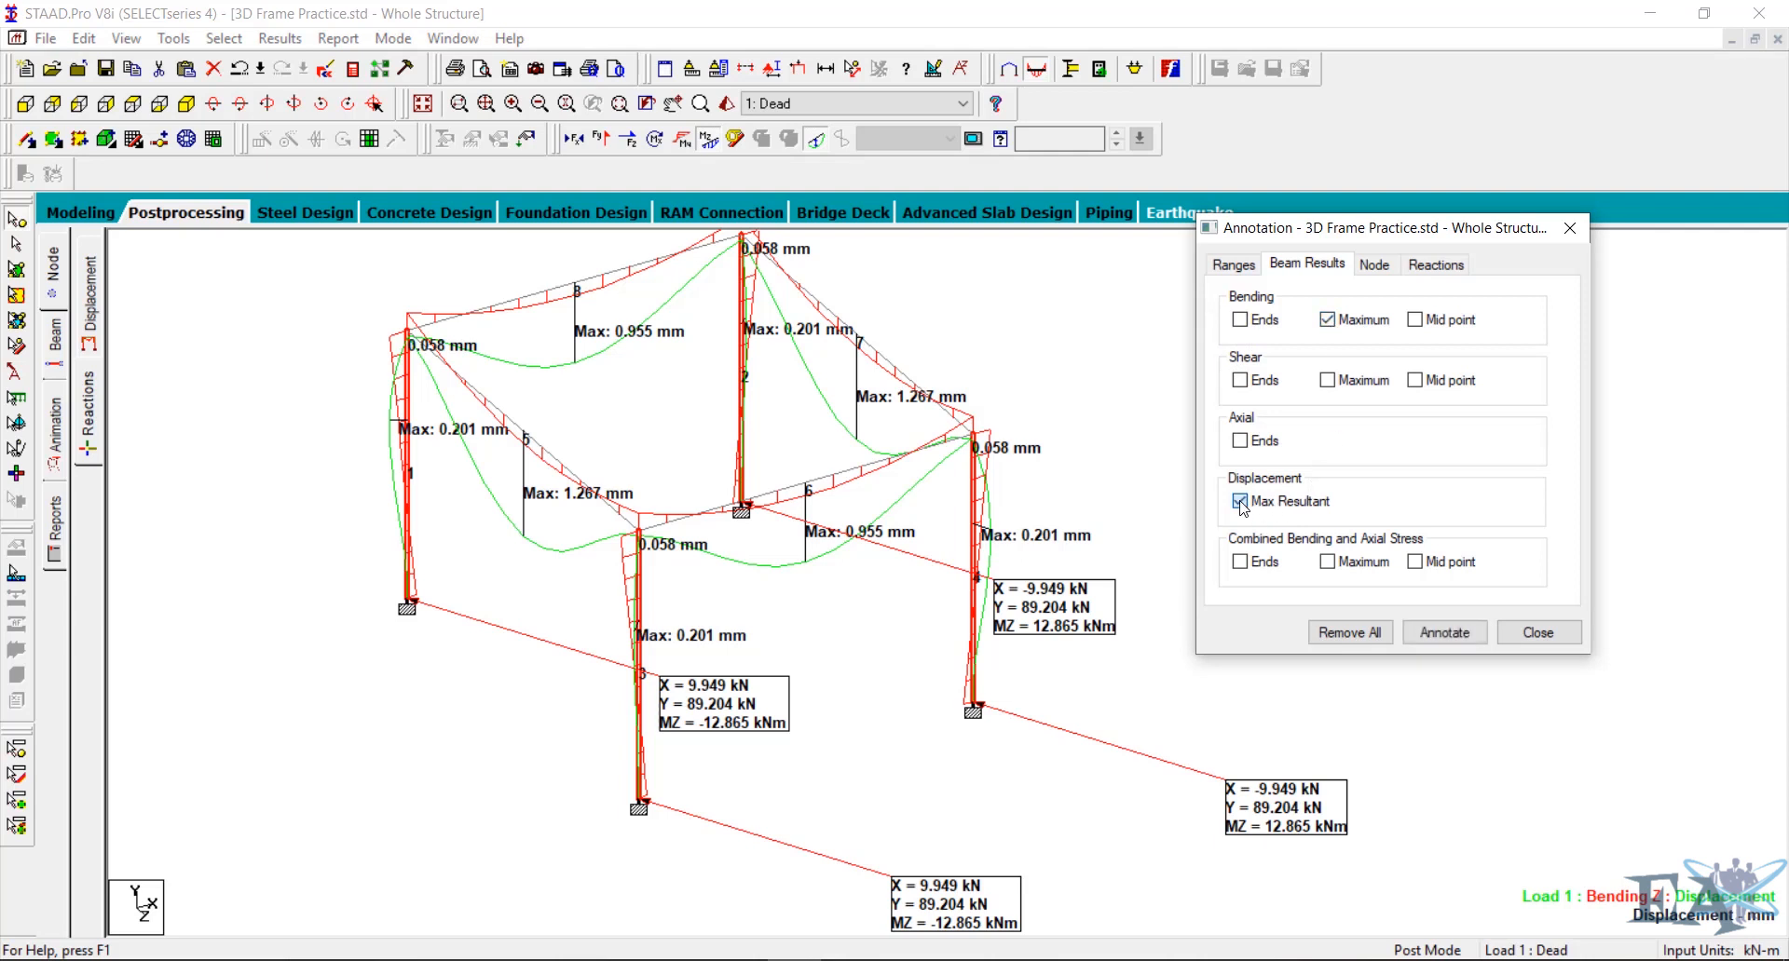
{"action": "left_click", "coordinate": [1459, 639]}
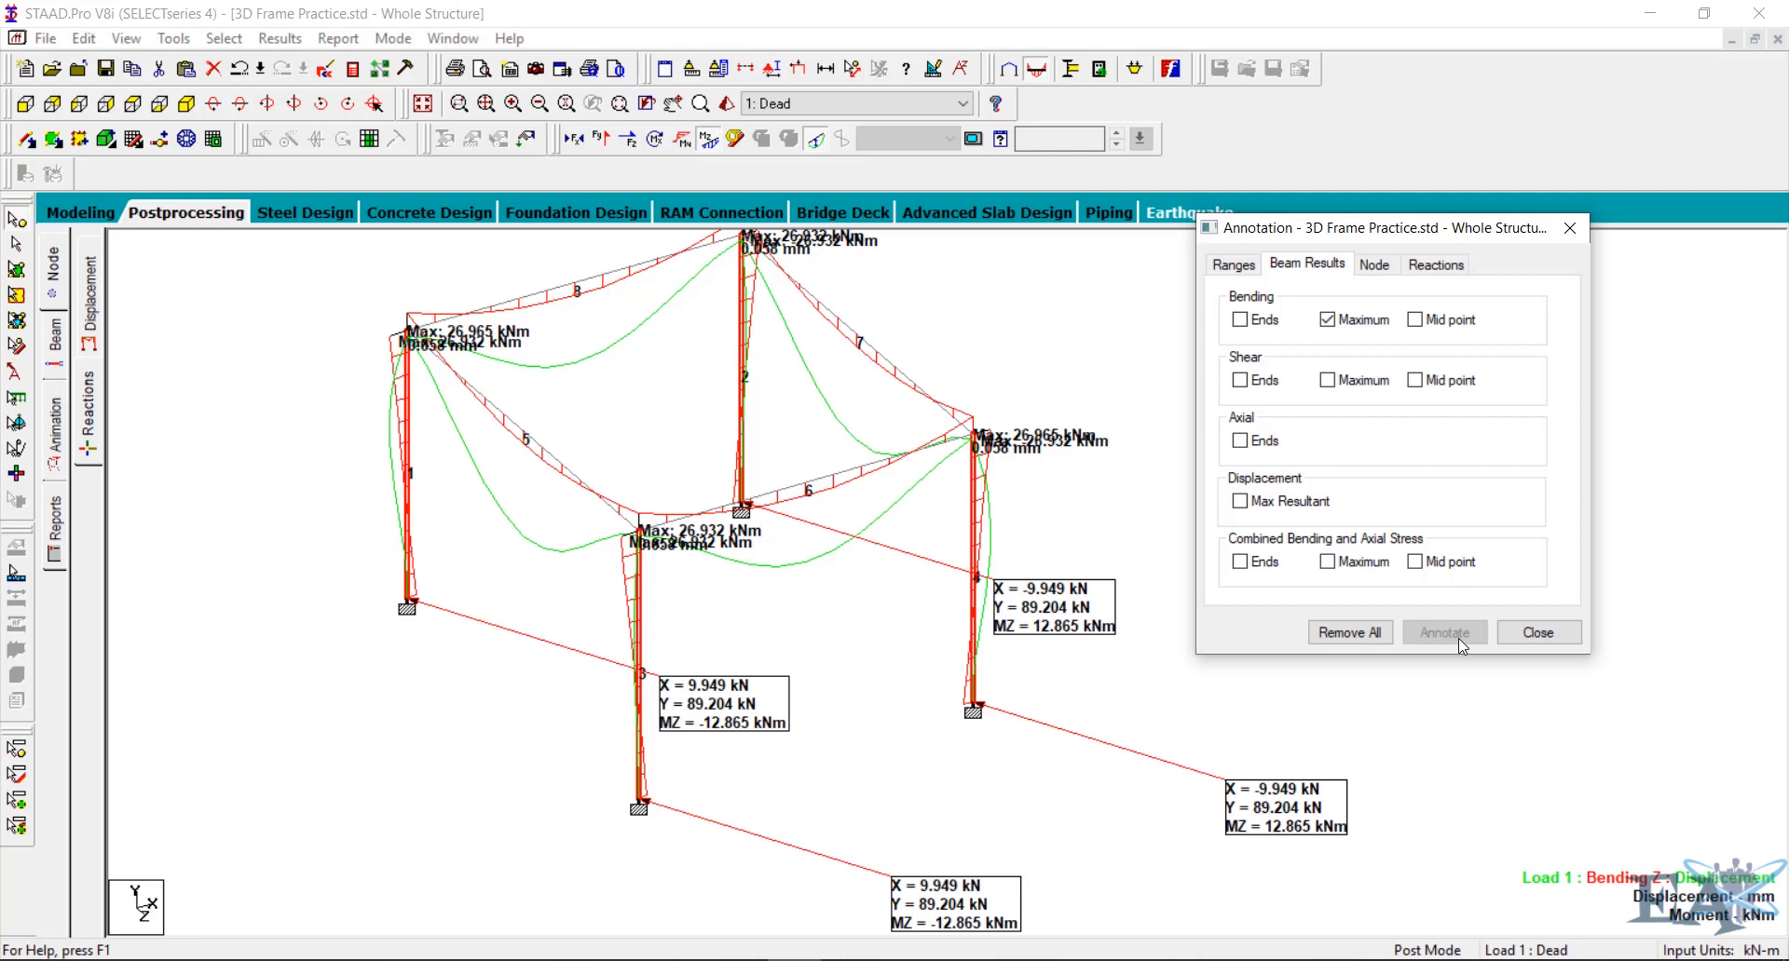
{"action": "left_click", "coordinate": [817, 139]}
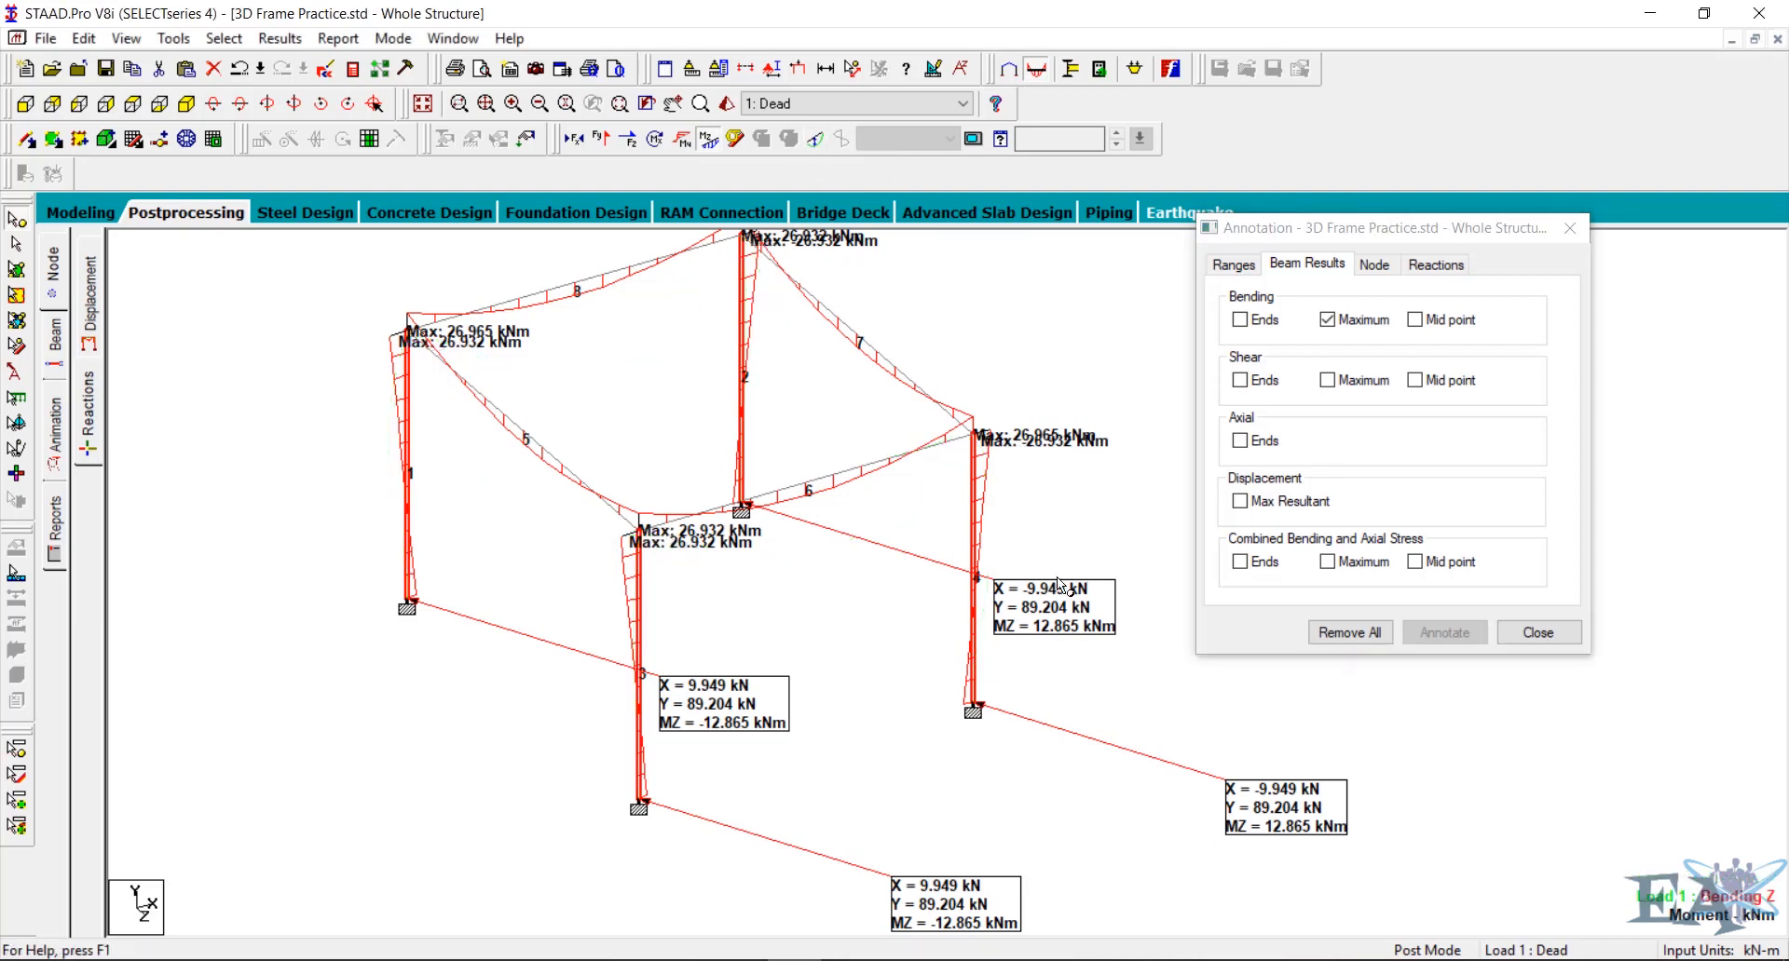
Remove the Global X, Global Y and Global rZ reaction annotations from the structure and return to the beam result annotations
{"action": "left_click", "coordinate": [1438, 266]}
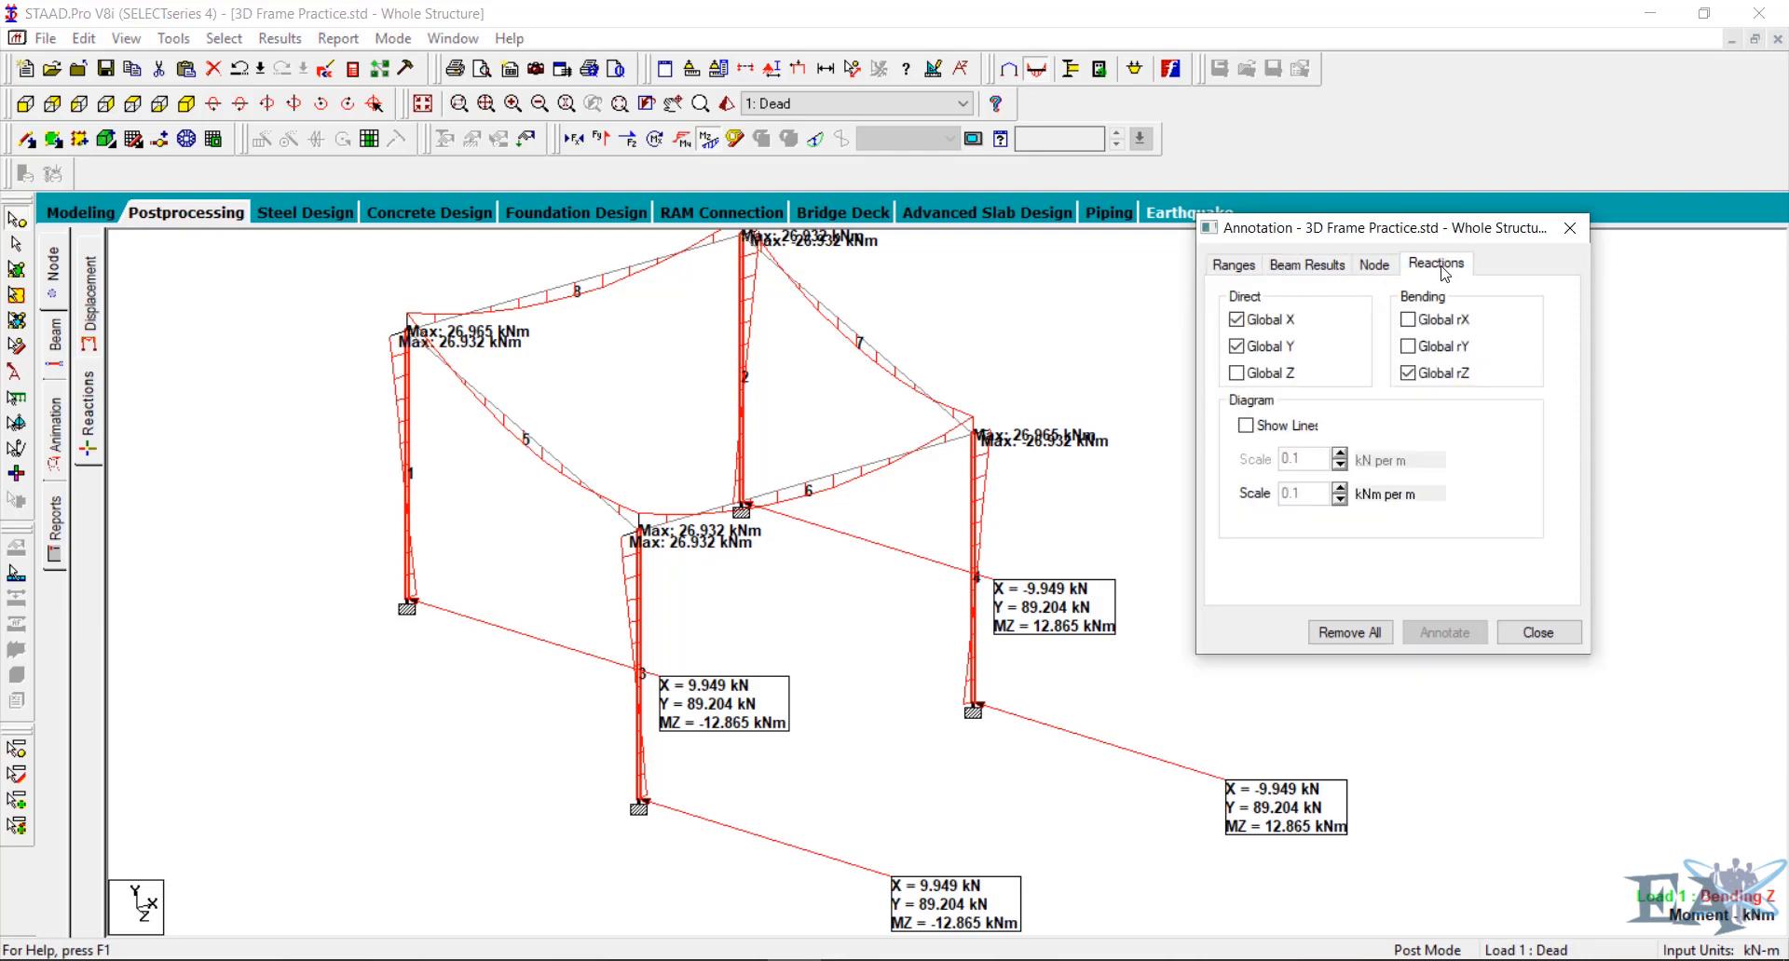
{"action": "left_click", "coordinate": [1239, 321]}
{"action": "left_click", "coordinate": [1244, 346]}
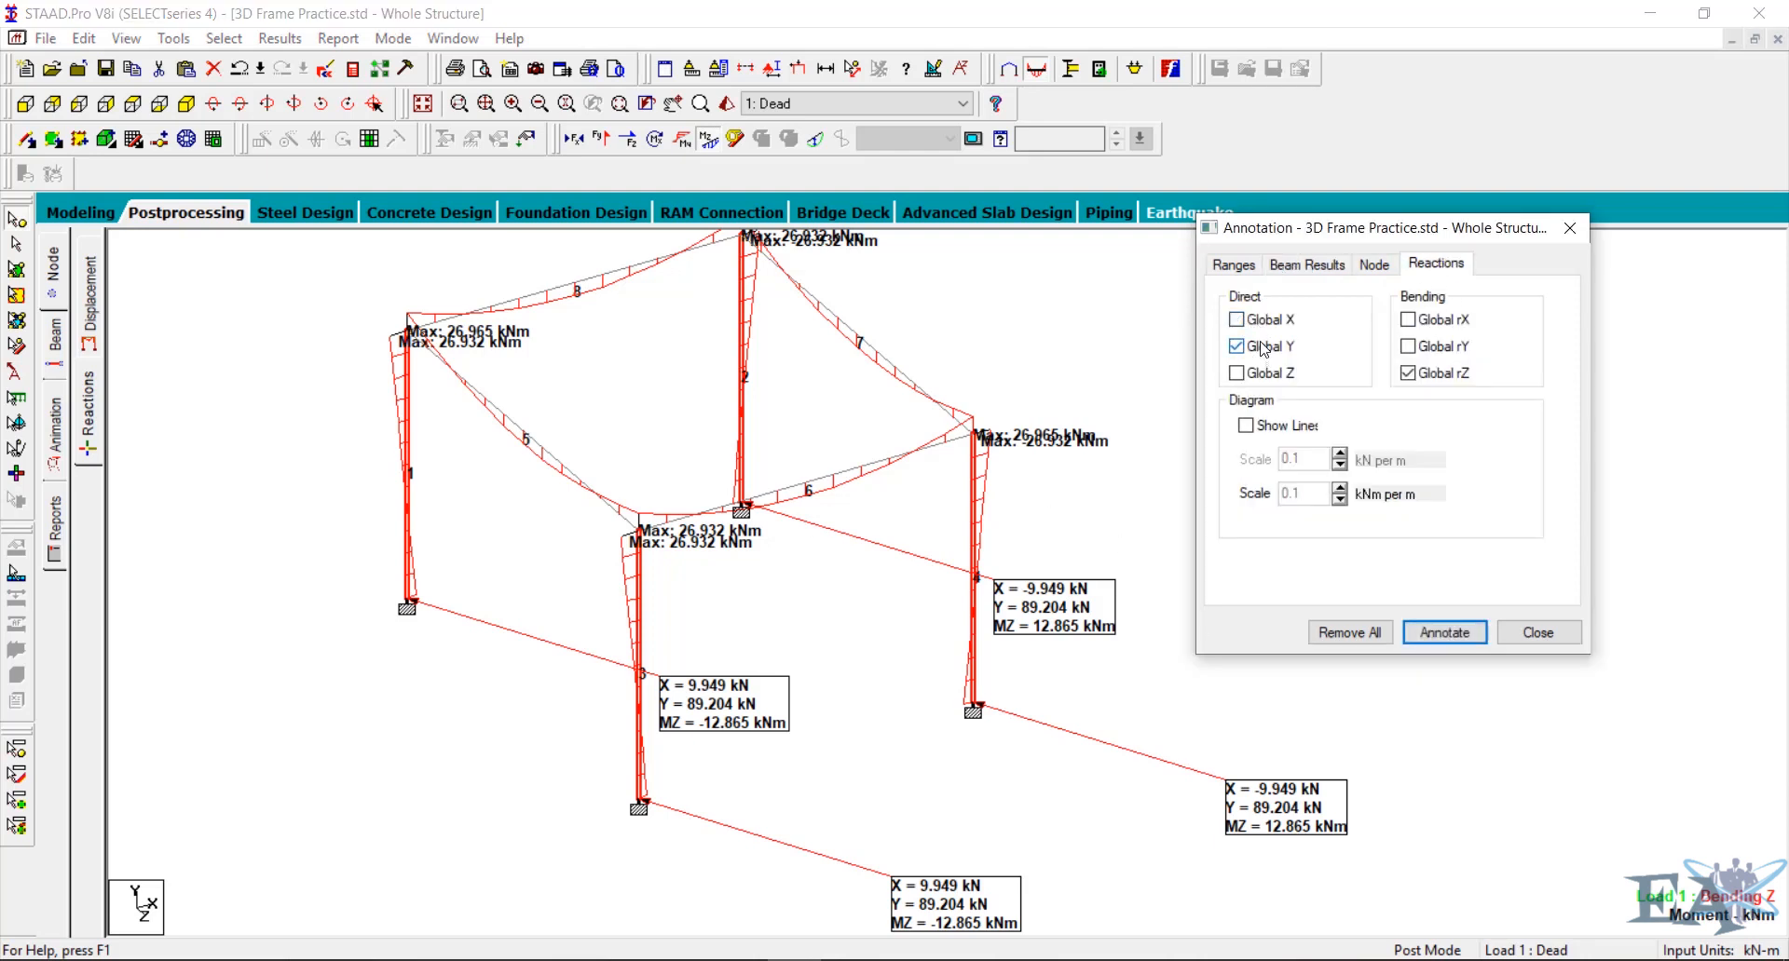
{"action": "left_click", "coordinate": [1409, 374]}
{"action": "left_click", "coordinate": [1444, 633]}
{"action": "left_click", "coordinate": [1319, 270]}
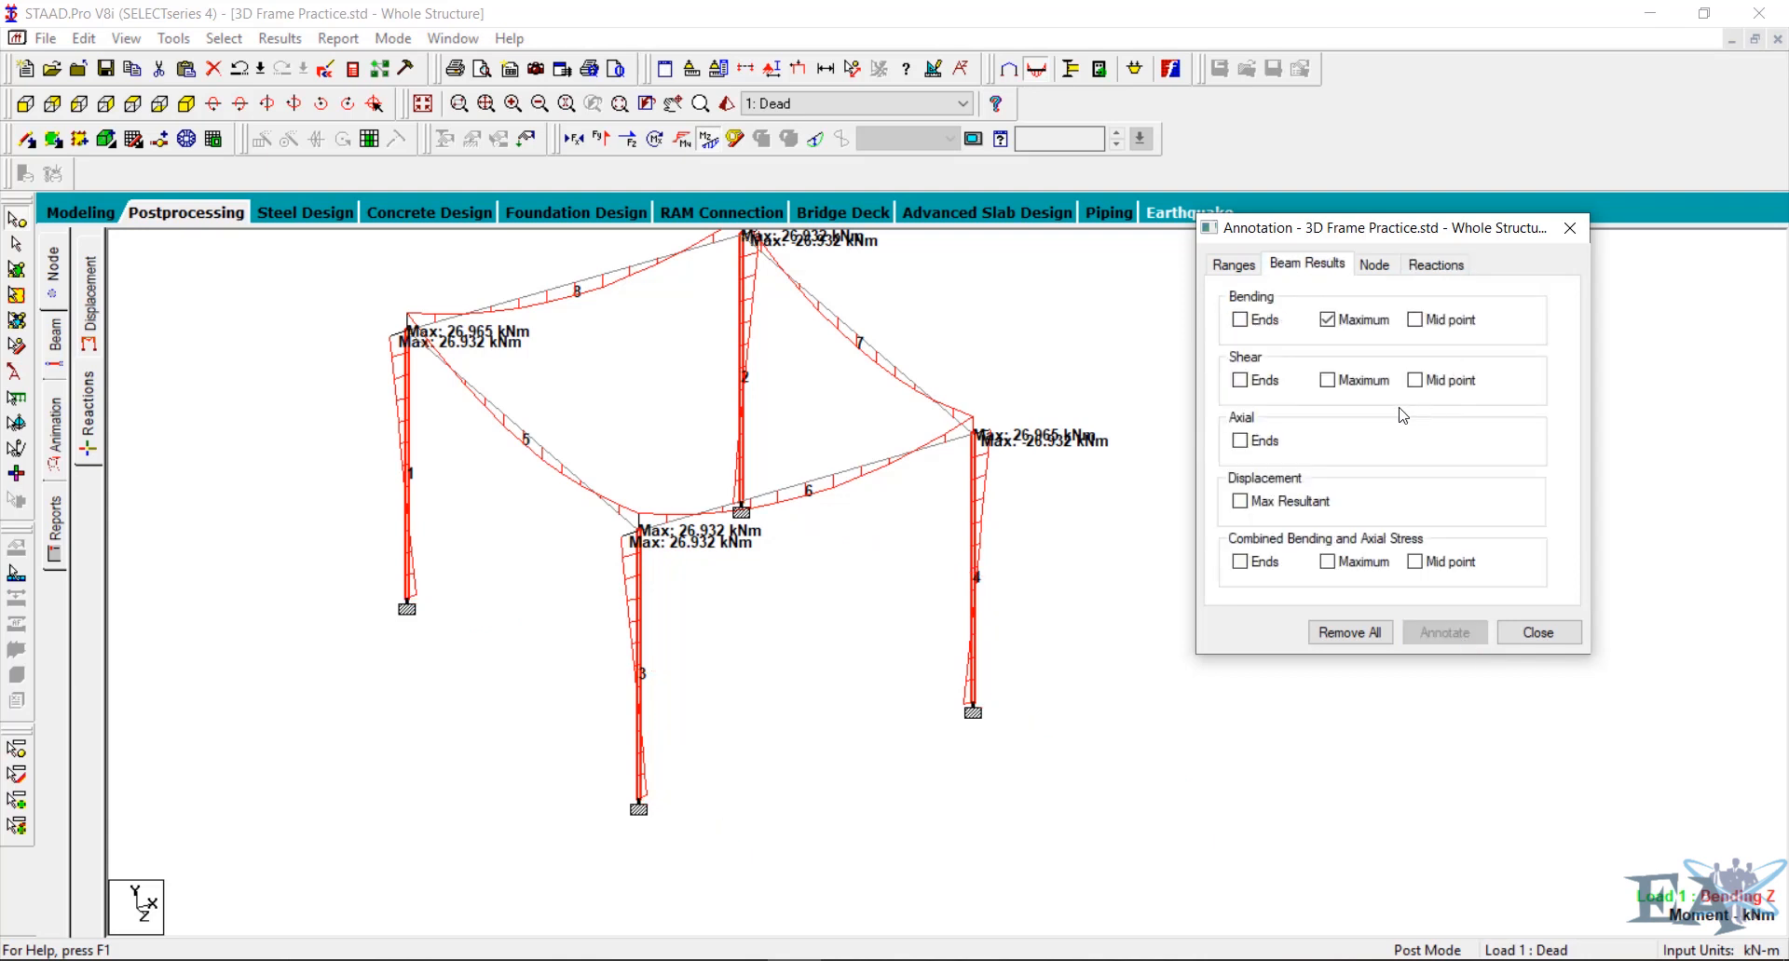
{"action": "left_click", "coordinate": [1423, 270]}
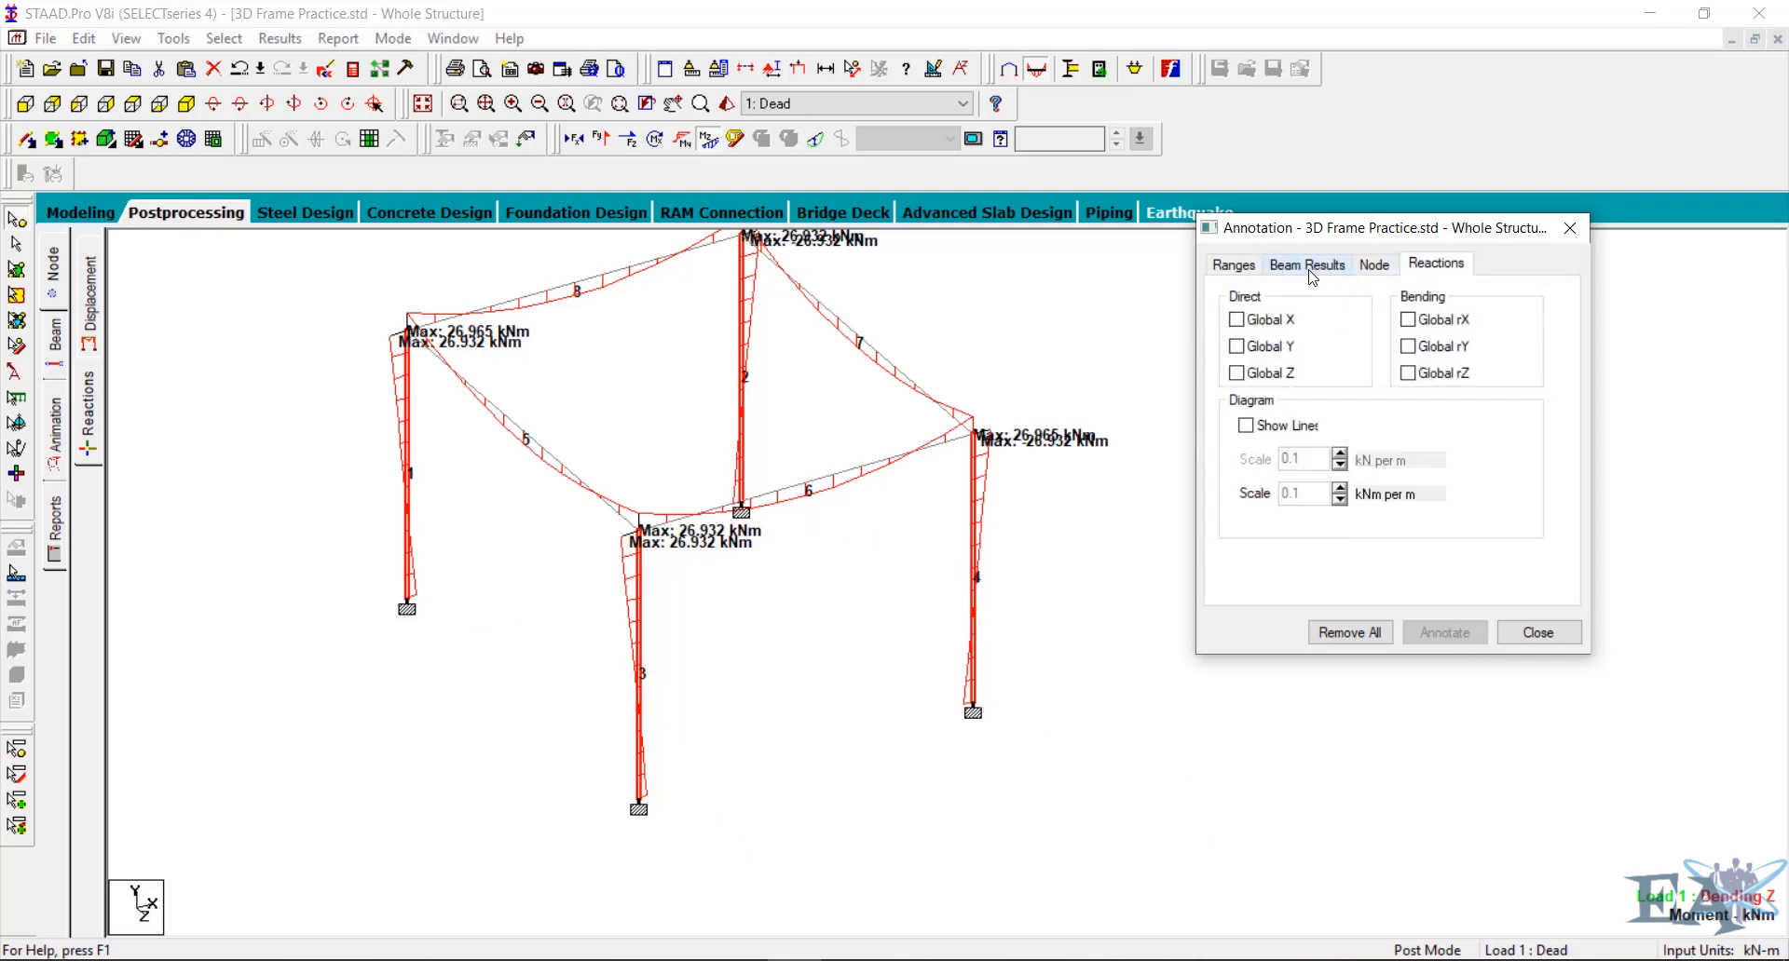
{"action": "left_click", "coordinate": [1309, 267]}
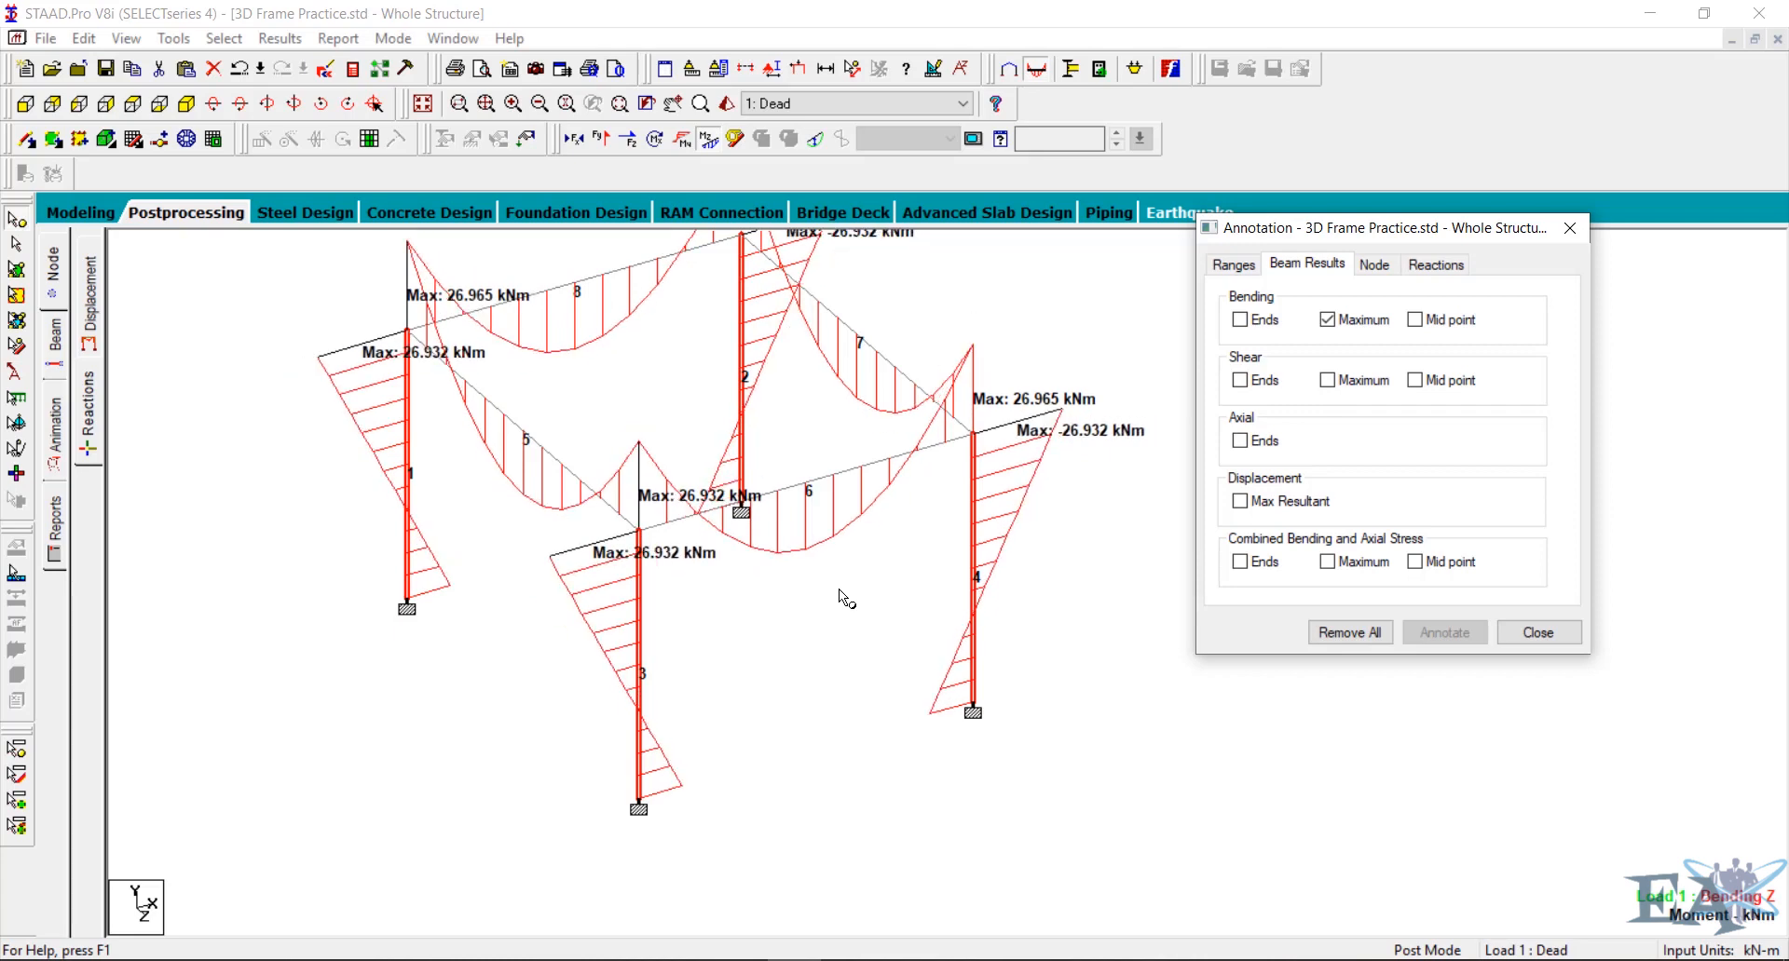
Examine the annotated bending moment diagram of the beams and columns in the front view
{"action": "mouse_move", "coordinate": [838, 589]}
{"action": "middle_mouse_down"}
{"action": "mouse_move", "coordinate": [809, 612]}
{"action": "mouse_move", "coordinate": [903, 704]}
{"action": "mouse_move", "coordinate": [882, 698]}
{"action": "mouse_move", "coordinate": [914, 691]}
{"action": "mouse_move", "coordinate": [887, 680]}
{"action": "middle_mouse_up"}
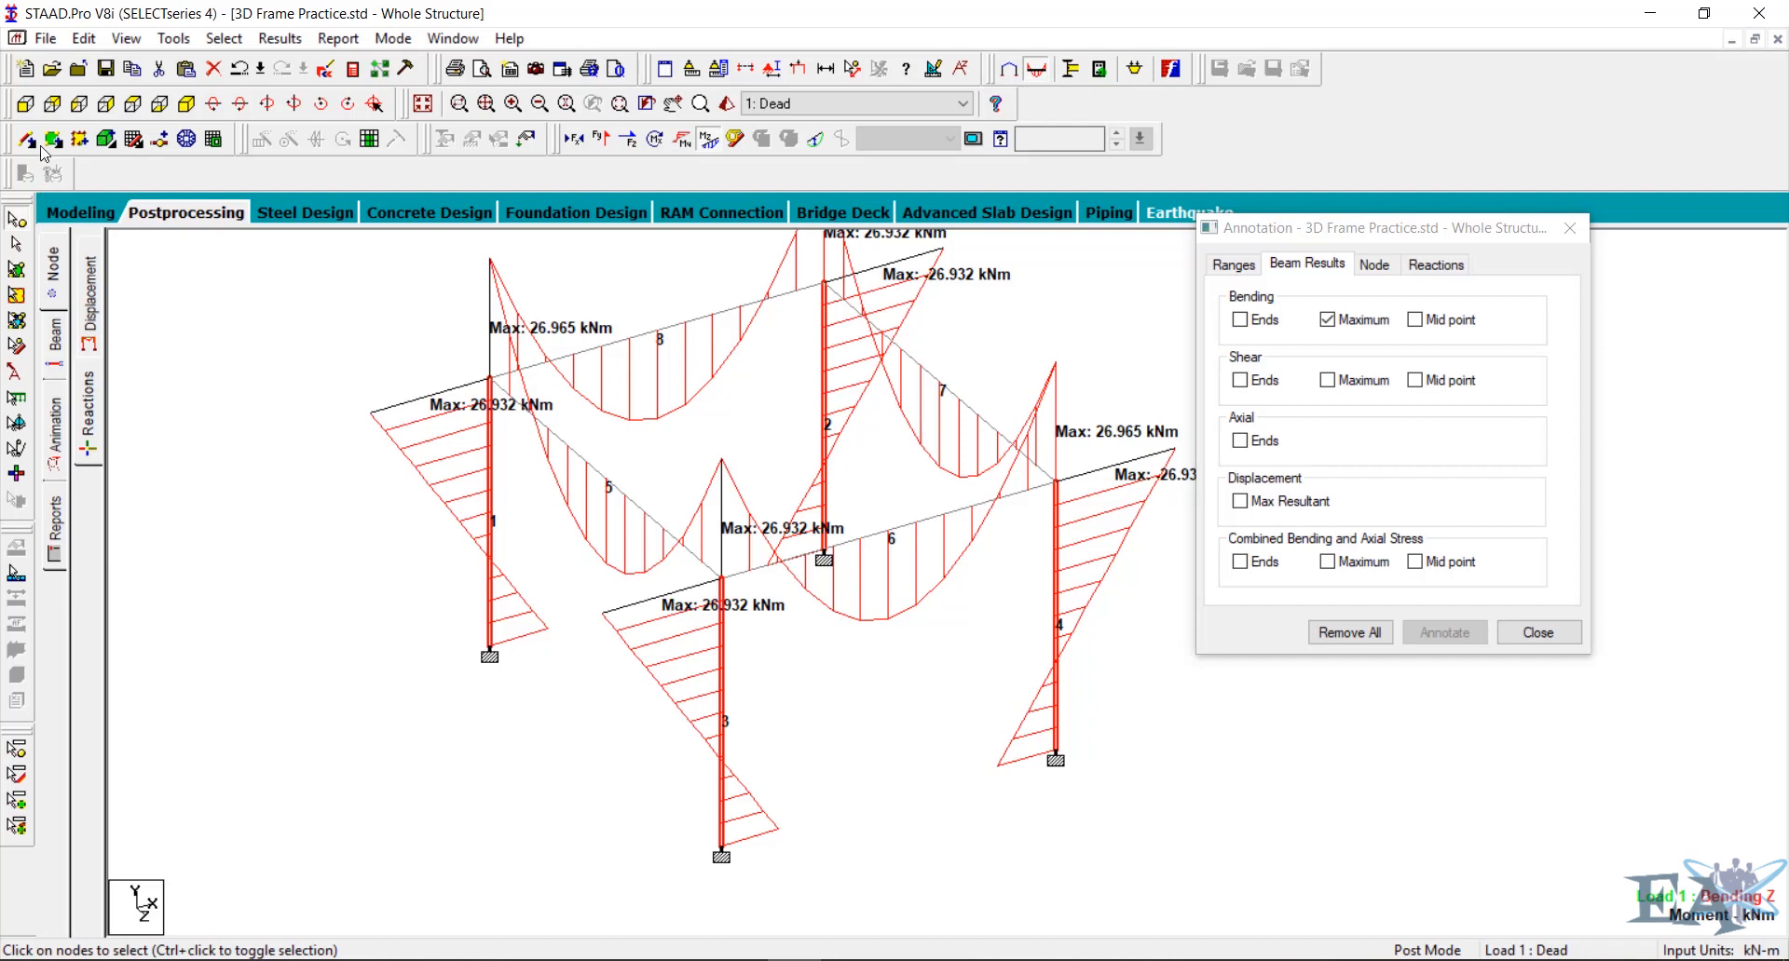
{"action": "left_click", "coordinate": [29, 105]}
{"action": "scroll", "coordinate": [541, 528], "scroll_direction": "down", "scroll_amount": 5}
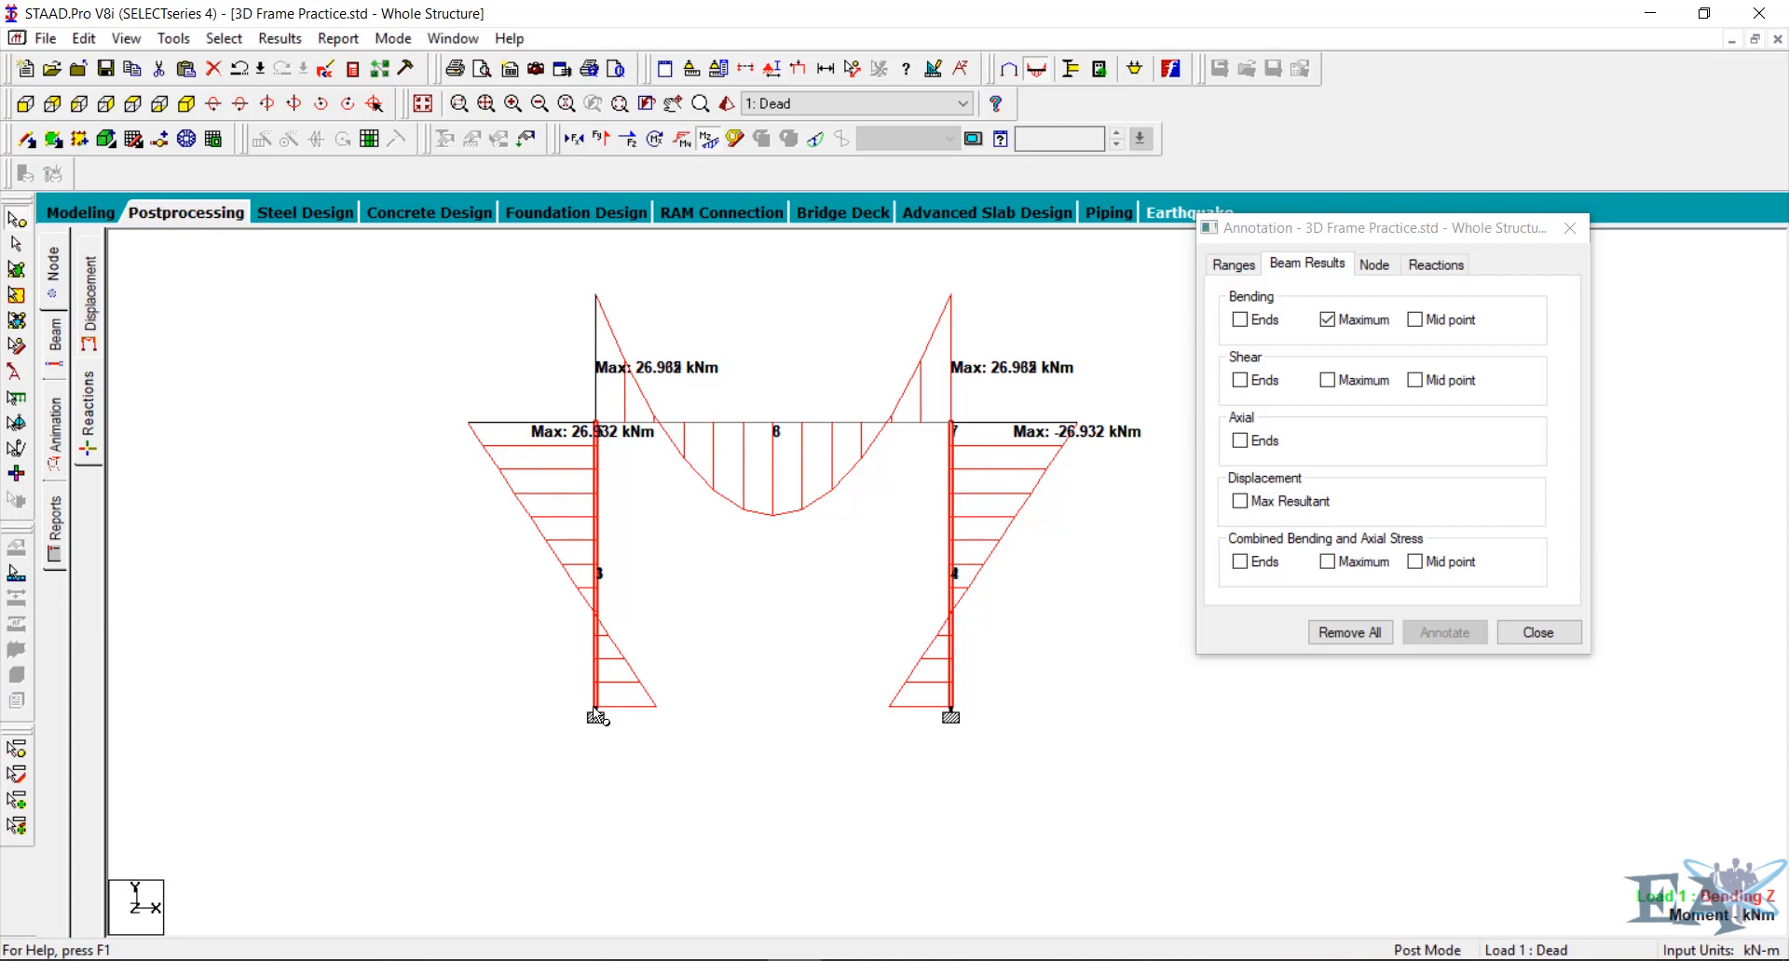
{"action": "mouse_move", "coordinate": [599, 427]}
Annotate maximum shear instead of maximum bending, and replace the bending diagram with the shear Y force diagram
{"action": "left_click", "coordinate": [1326, 380]}
{"action": "left_click", "coordinate": [1327, 320]}
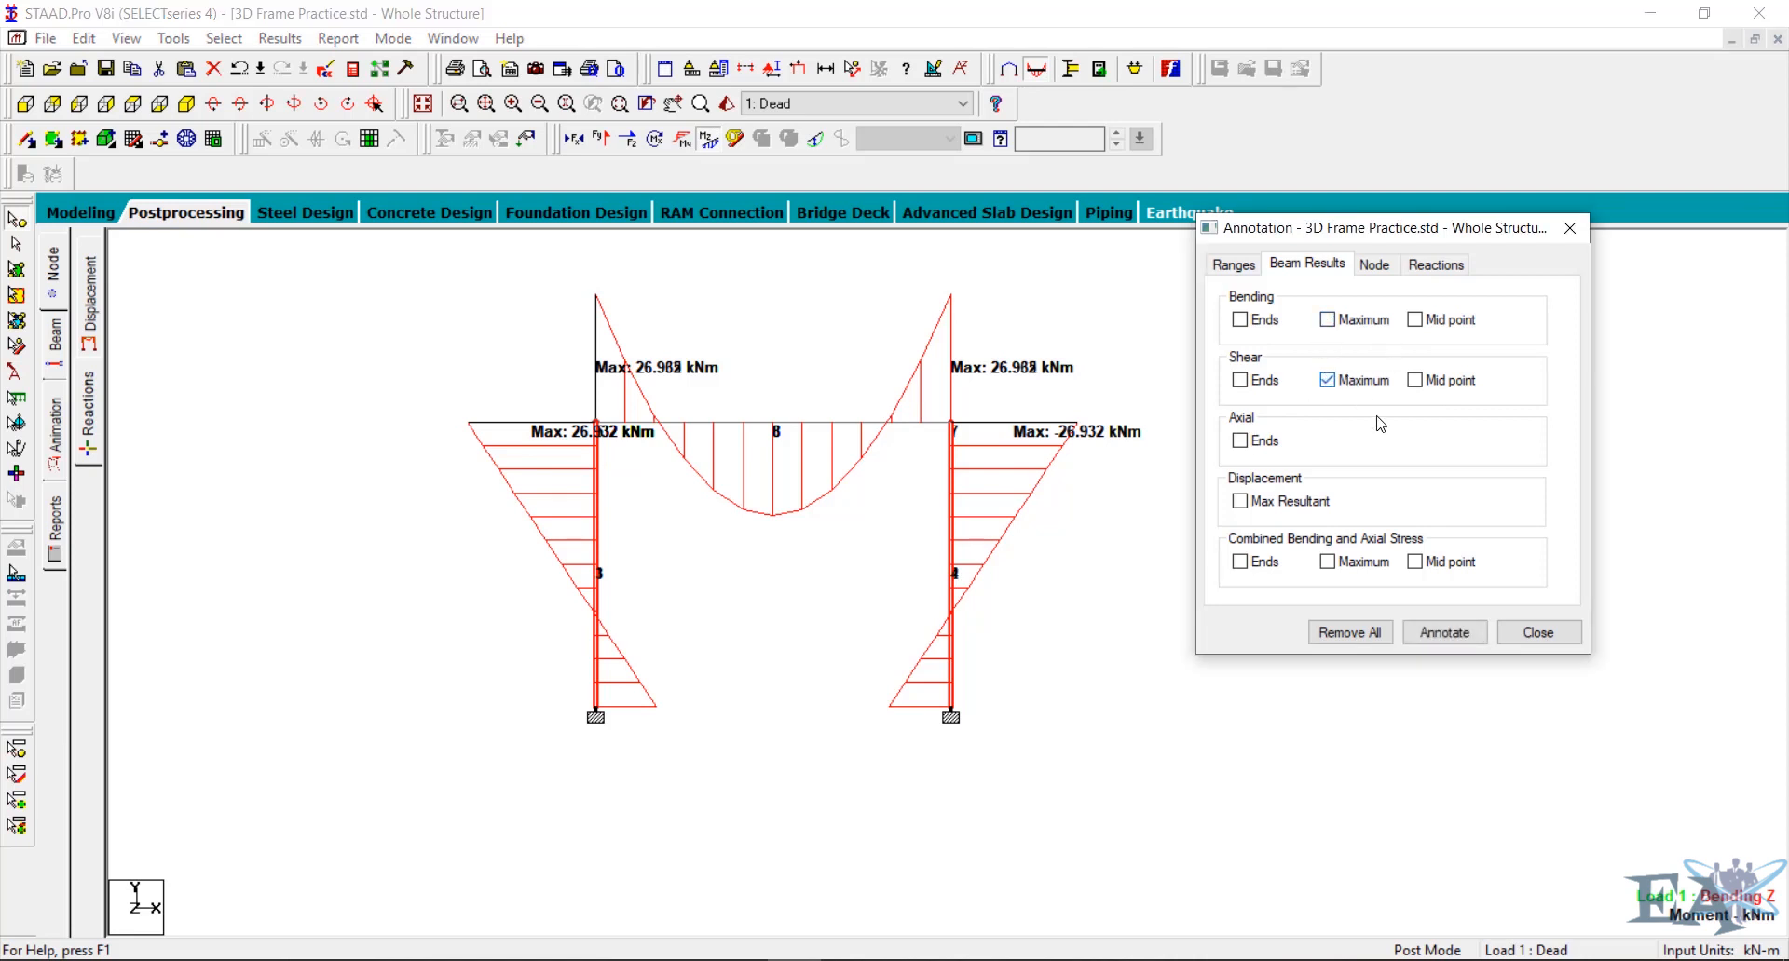
{"action": "left_click", "coordinate": [1467, 635]}
{"action": "left_click", "coordinate": [1569, 501]}
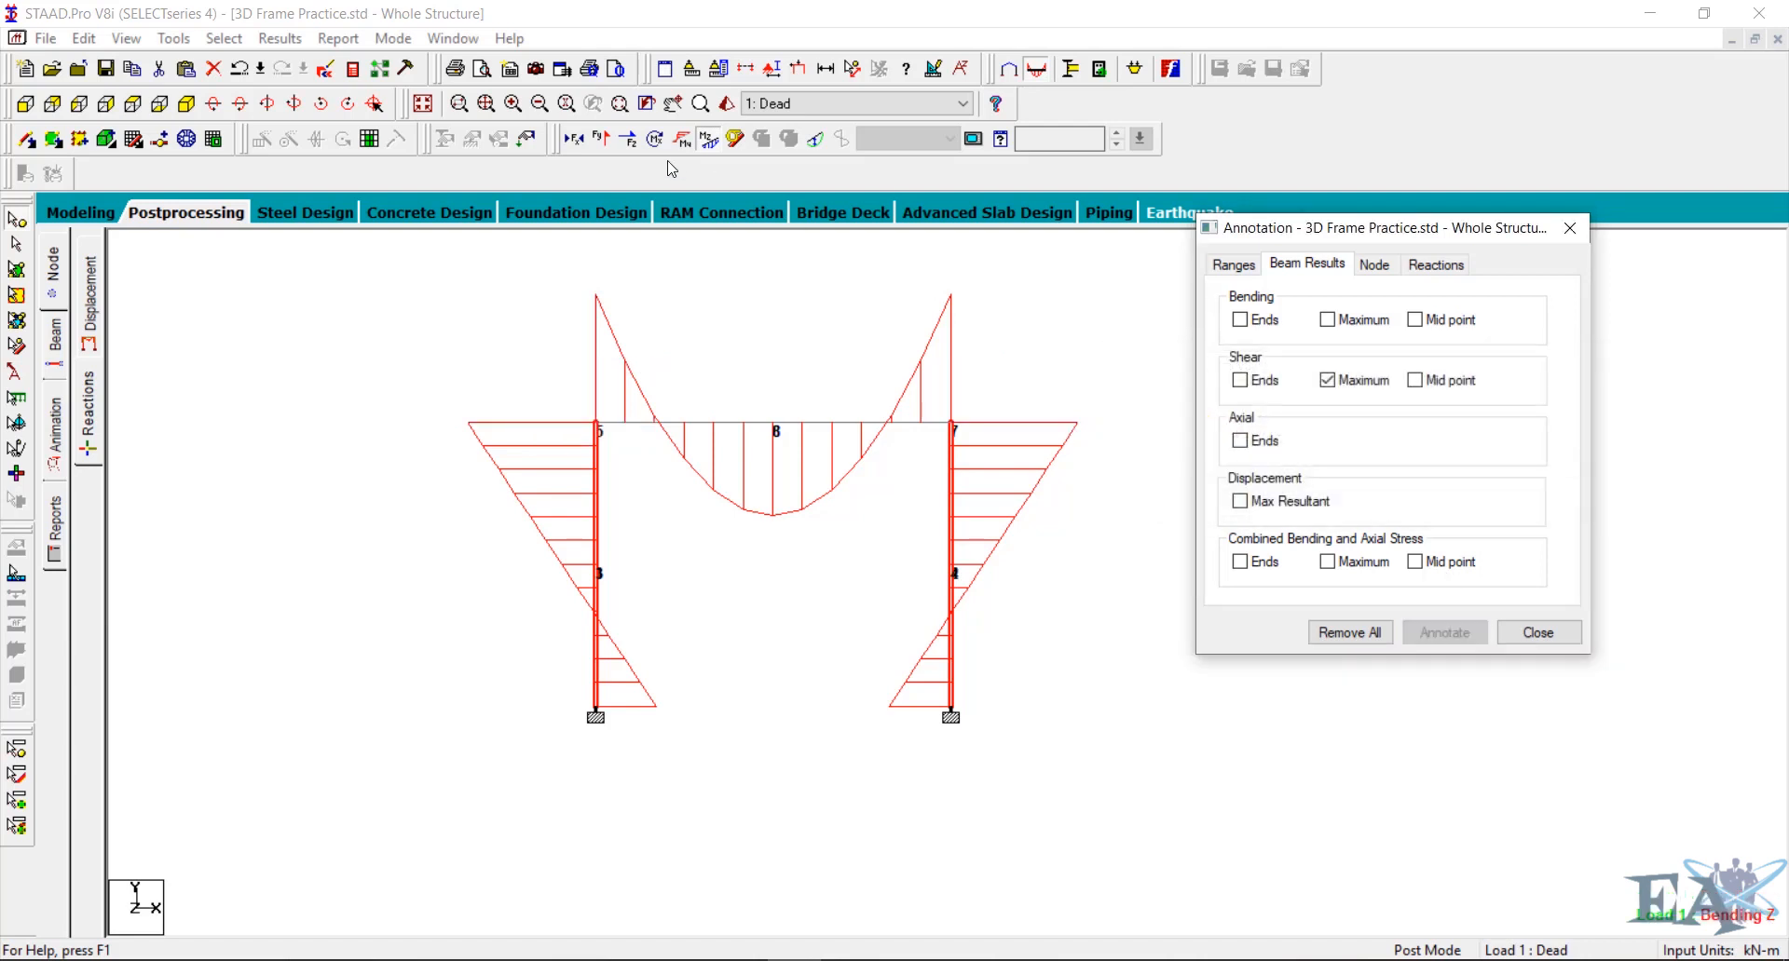
{"action": "left_click", "coordinate": [604, 142]}
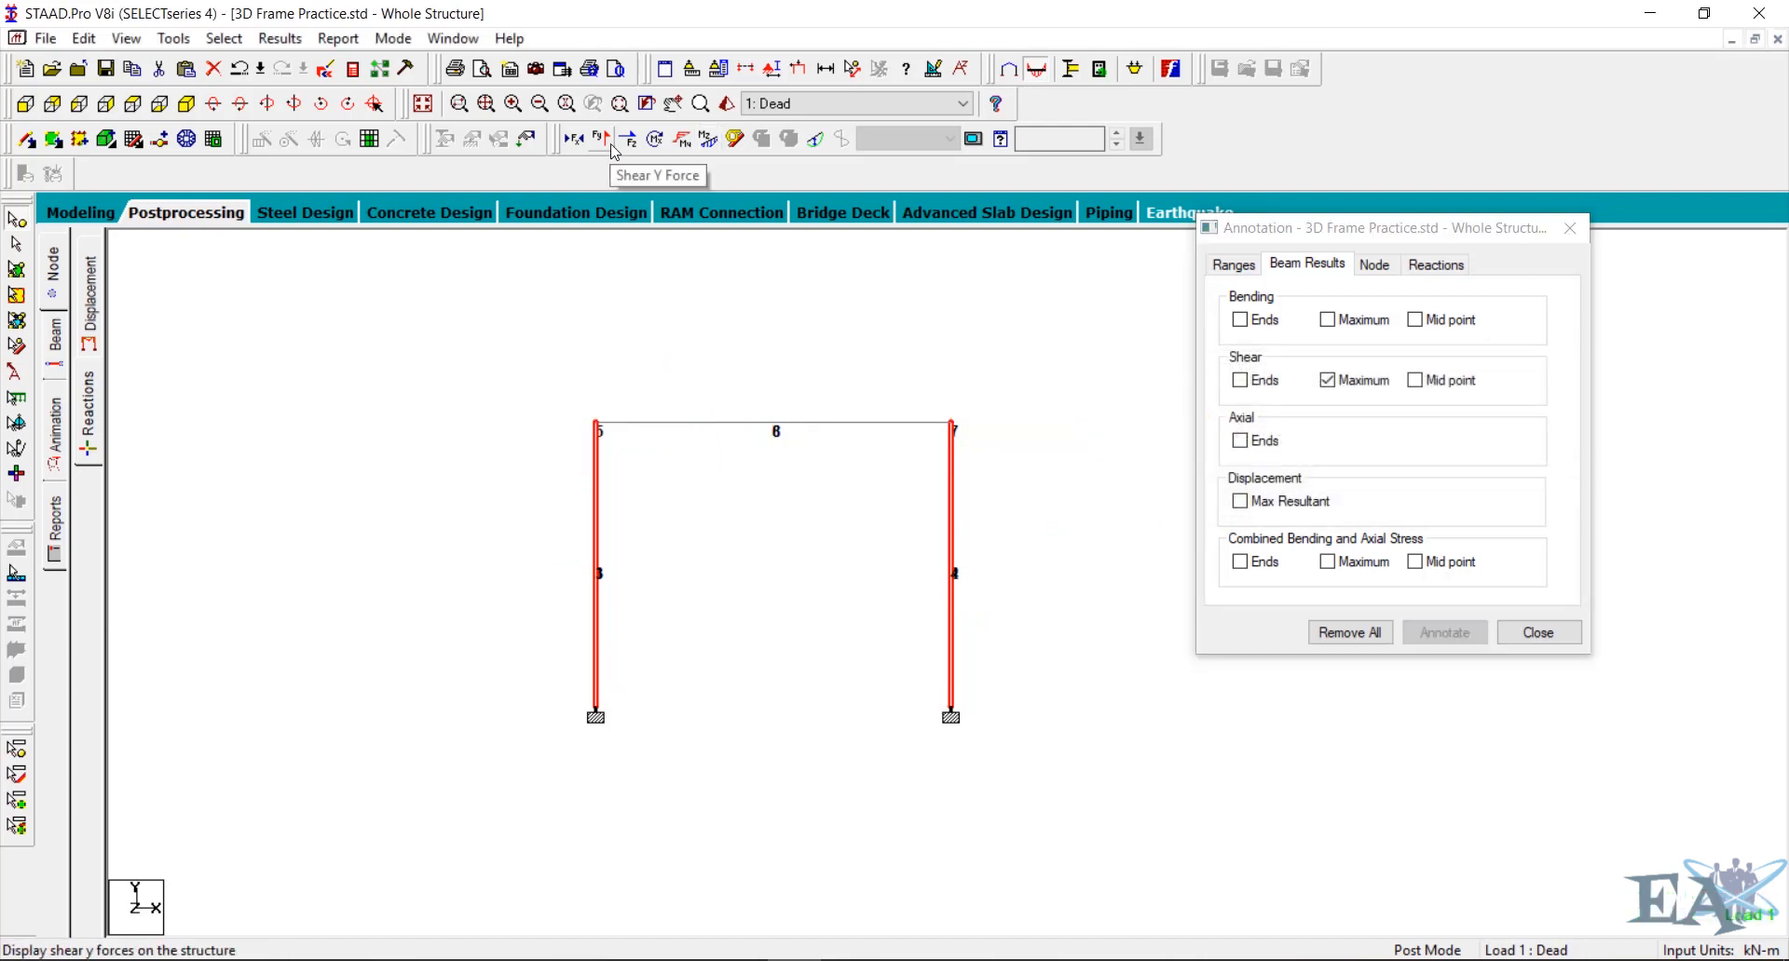
{"action": "left_click", "coordinate": [607, 145]}
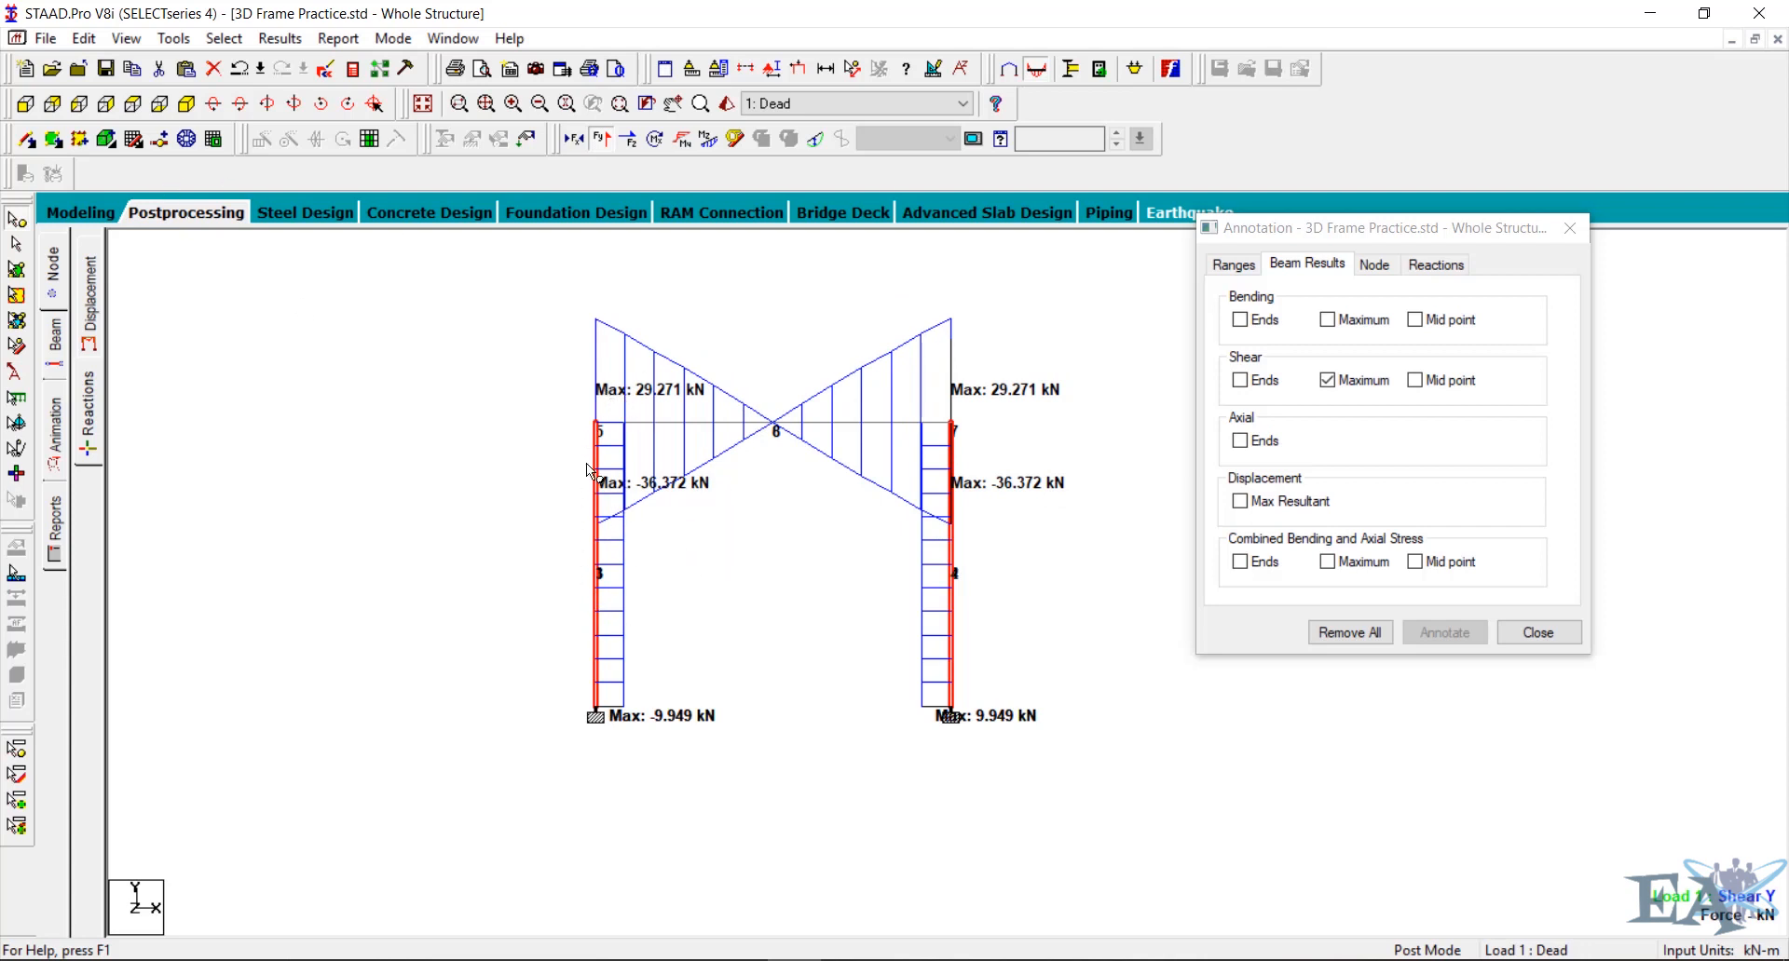
Examine the annotated shear diagram of the whole frame in the isometric view and close the annotation settings
{"action": "left_click", "coordinate": [186, 104]}
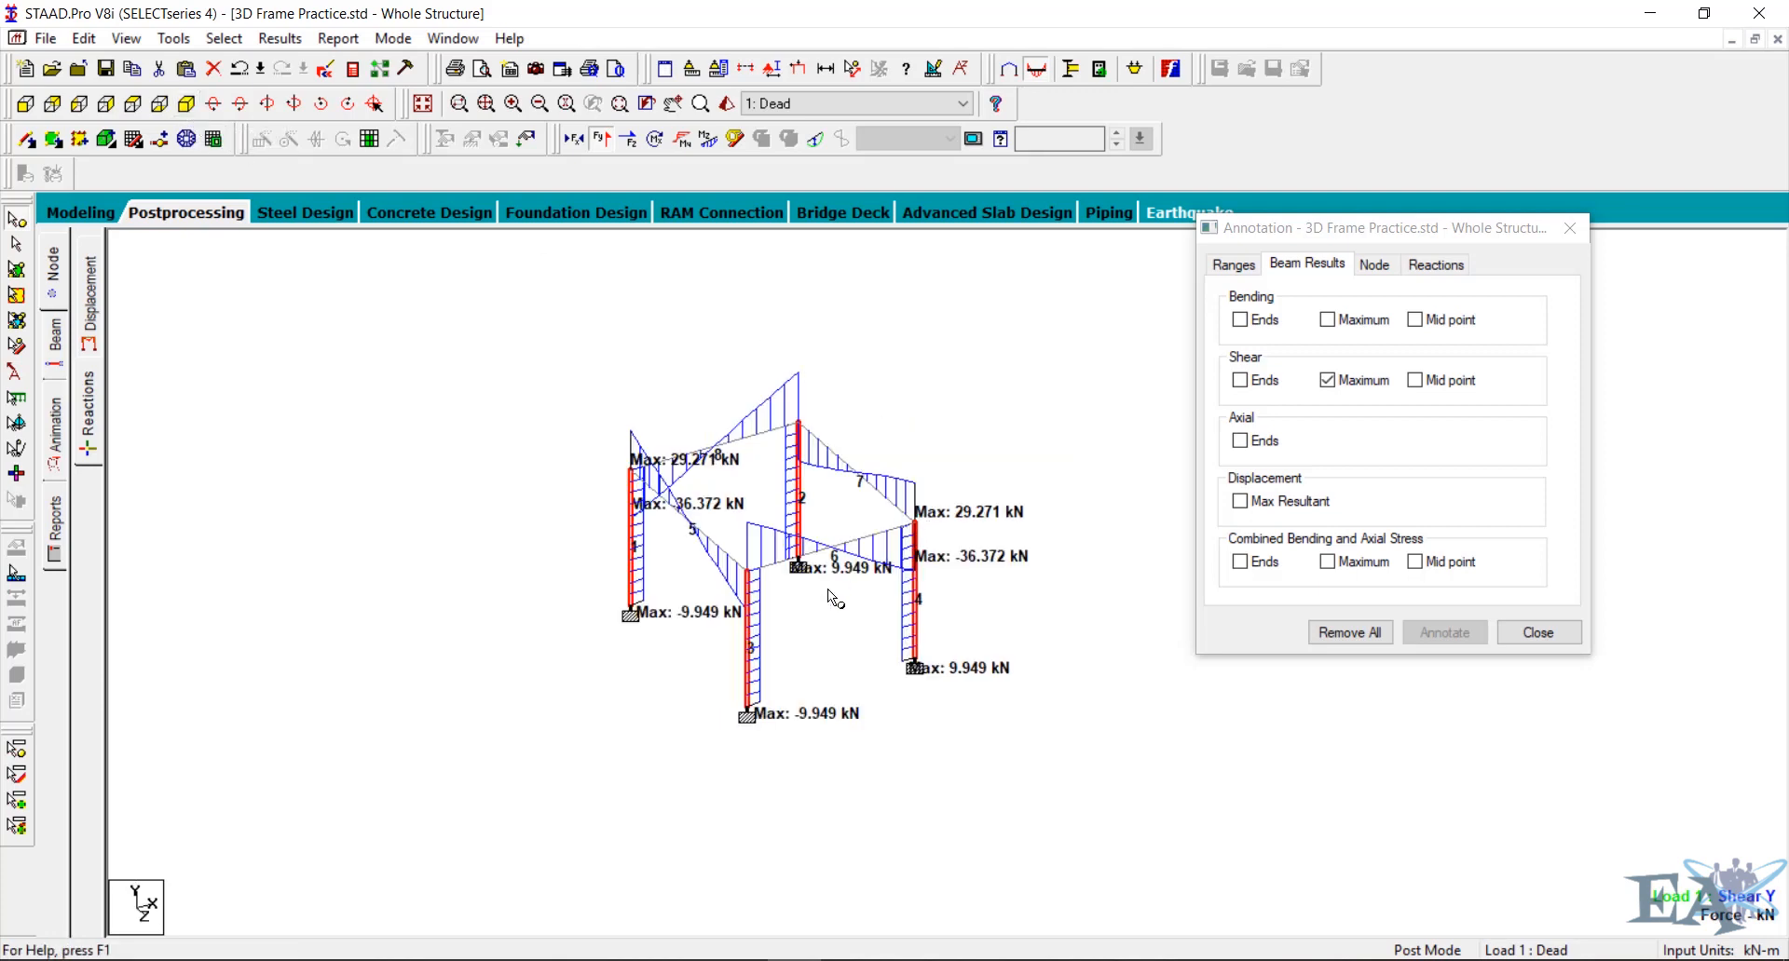
{"action": "scroll", "coordinate": [827, 588], "scroll_direction": "up", "scroll_amount": 5}
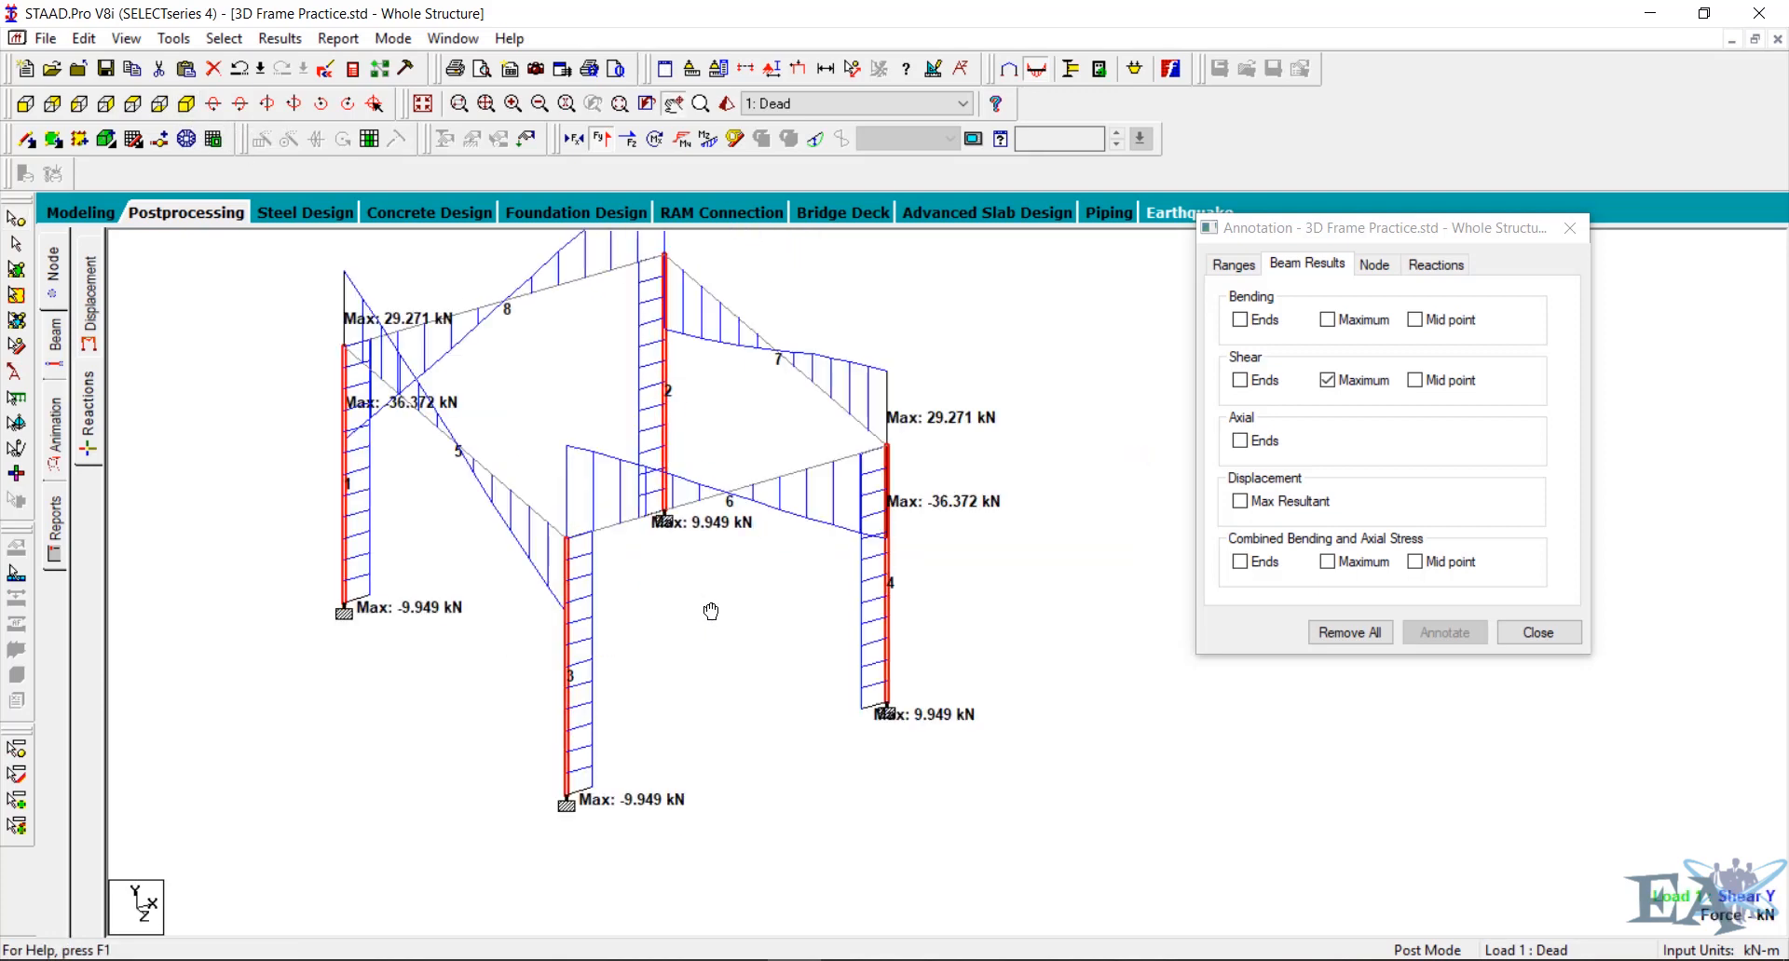
{"action": "scroll", "coordinate": [710, 611], "scroll_direction": "up", "scroll_amount": 2}
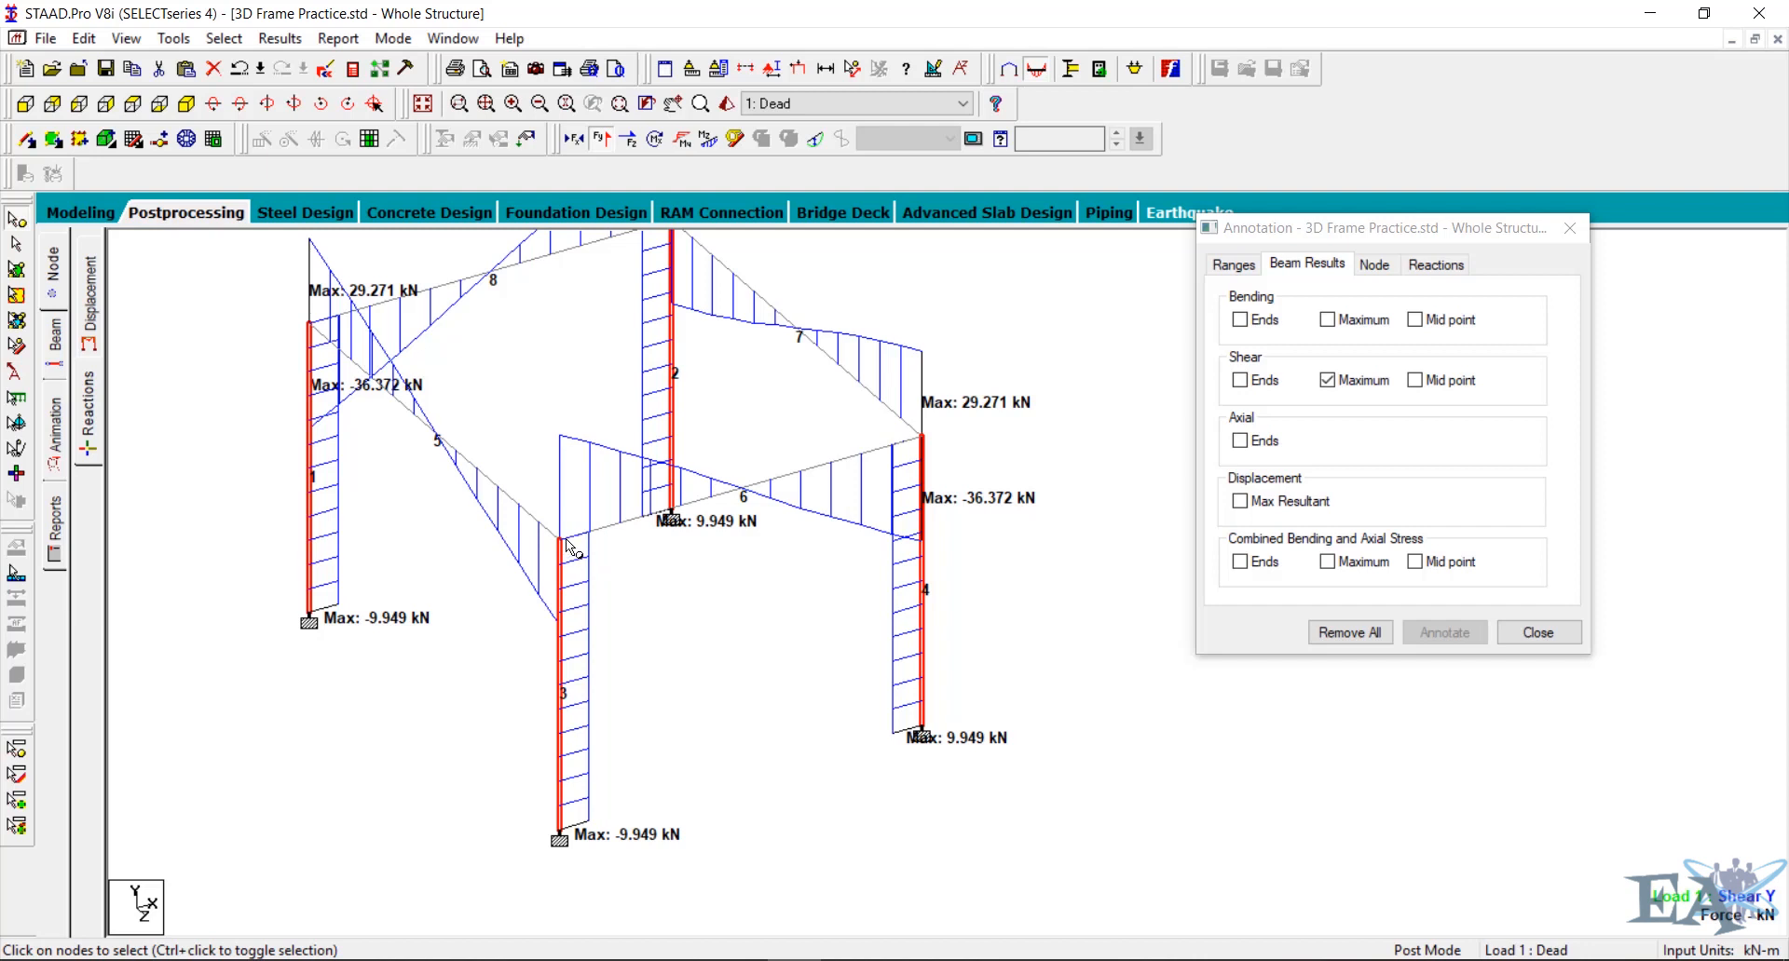
{"action": "mouse_move", "coordinate": [567, 544]}
{"action": "left_click", "coordinate": [1537, 634]}
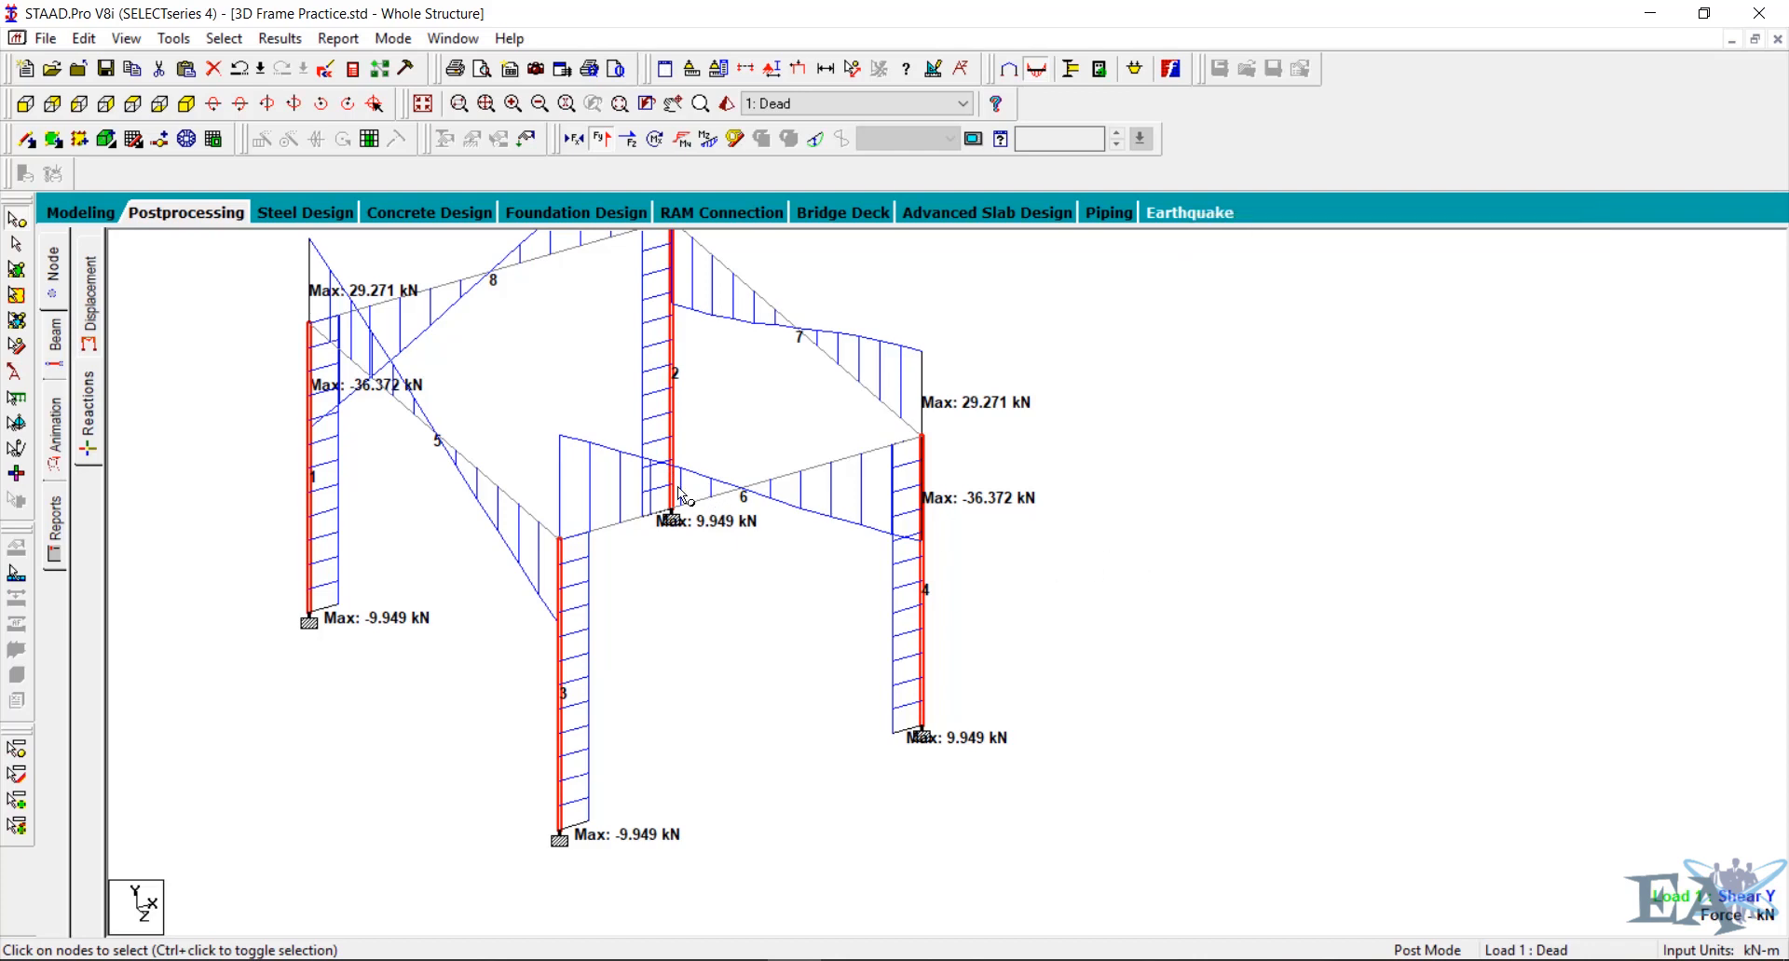
Animate the frame's deflection under the Dead load case
{"action": "left_click", "coordinate": [56, 438]}
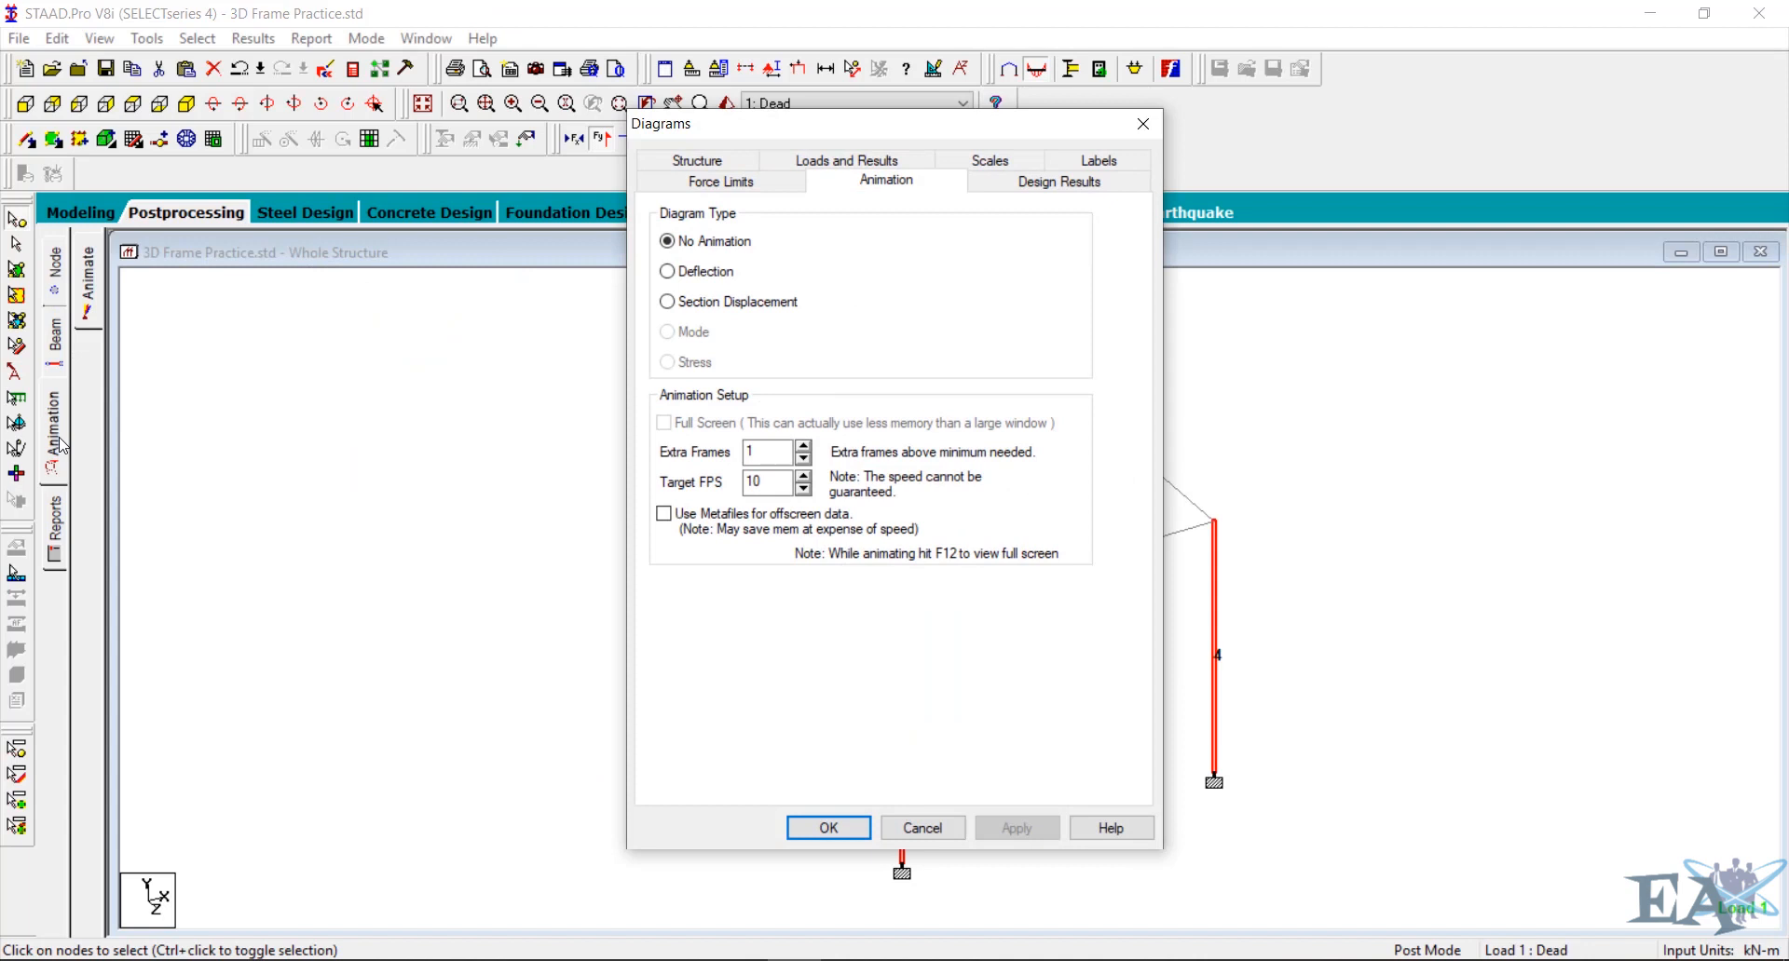
{"action": "left_click", "coordinate": [693, 275]}
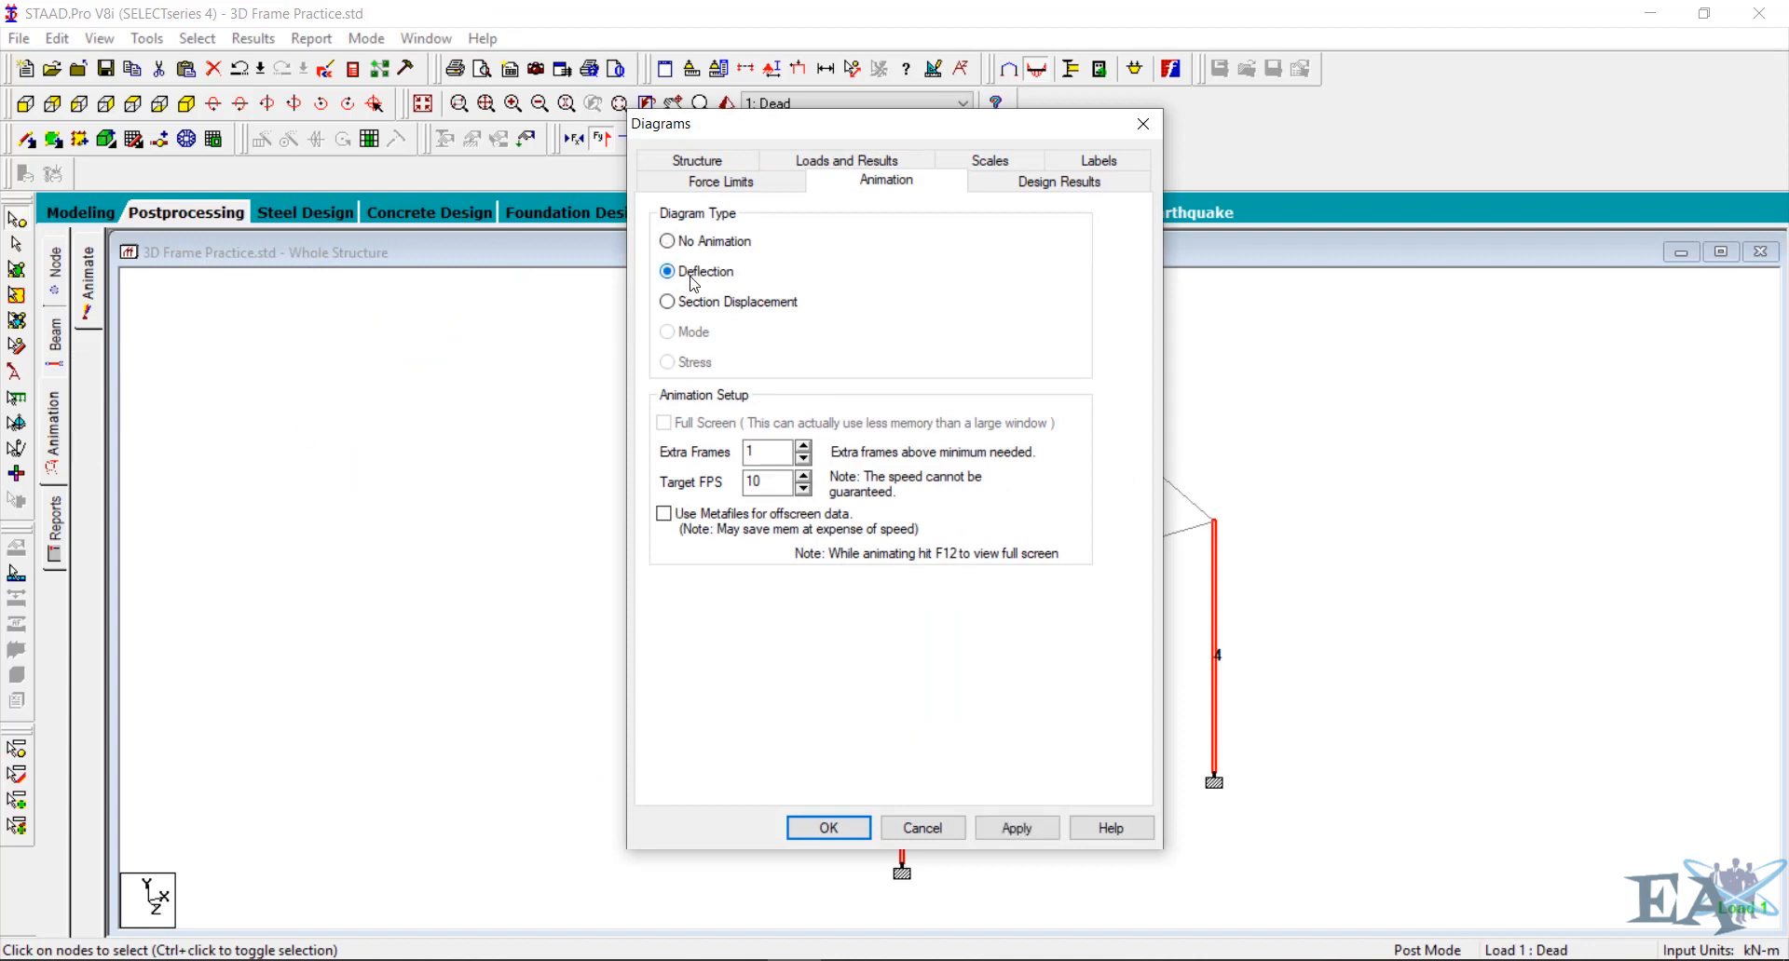
{"action": "left_click", "coordinate": [828, 828]}
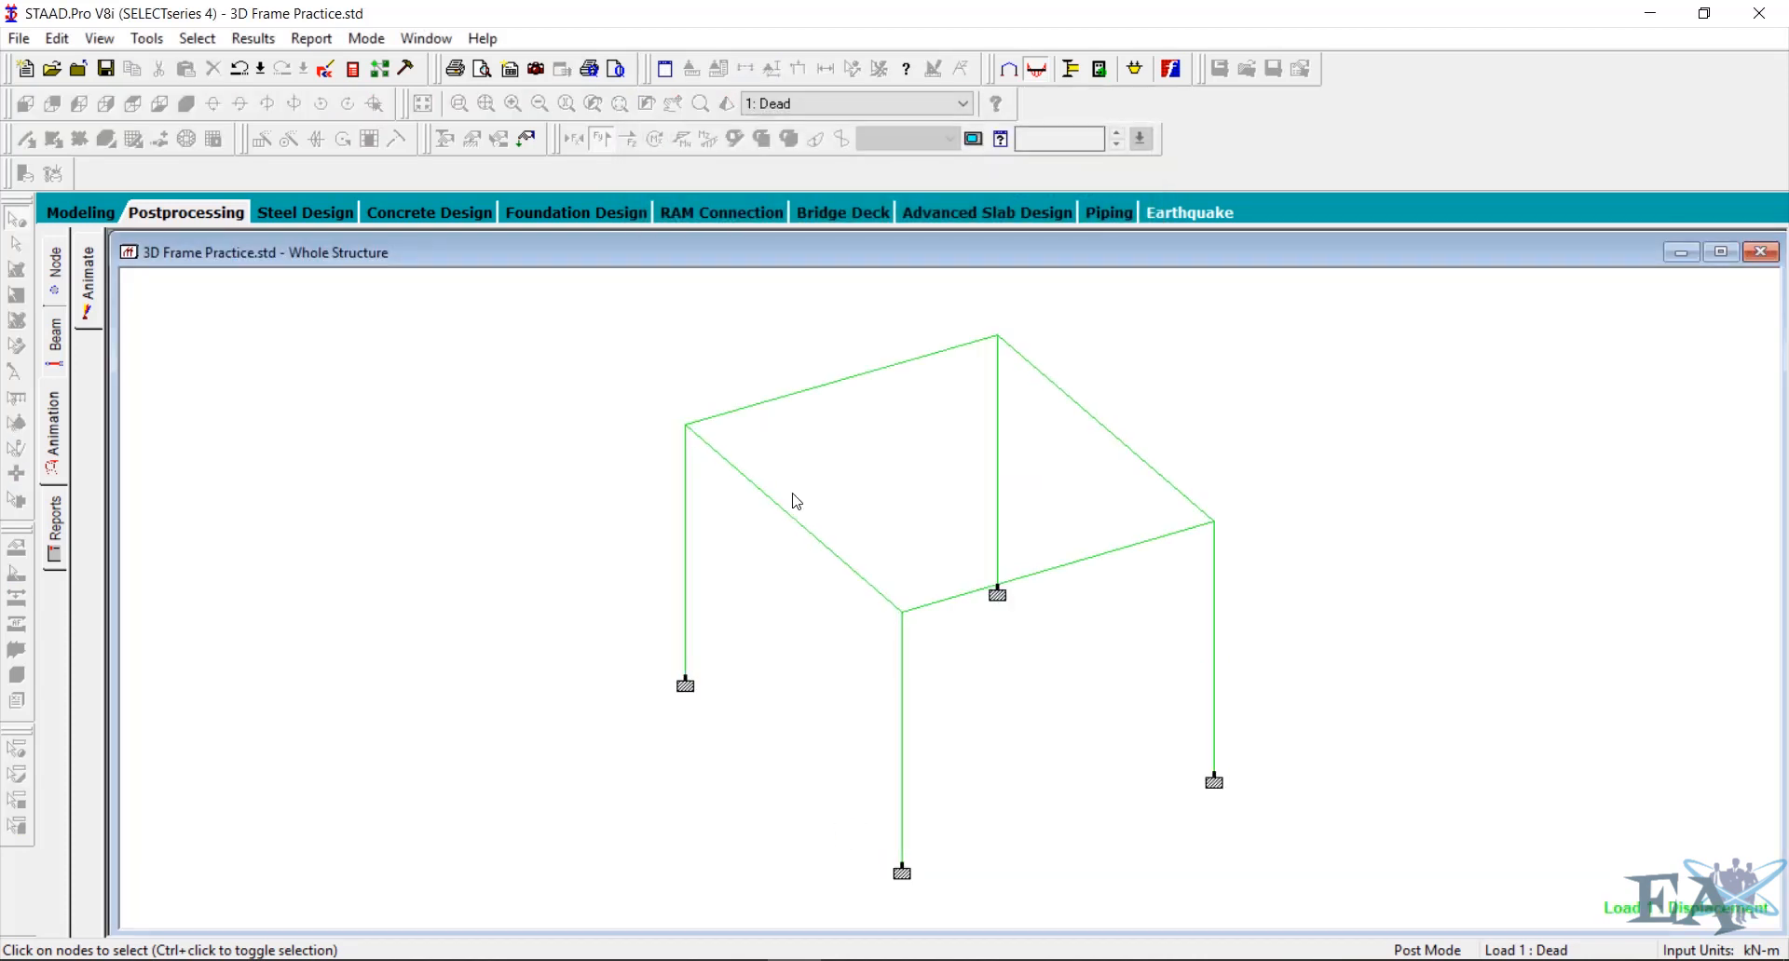